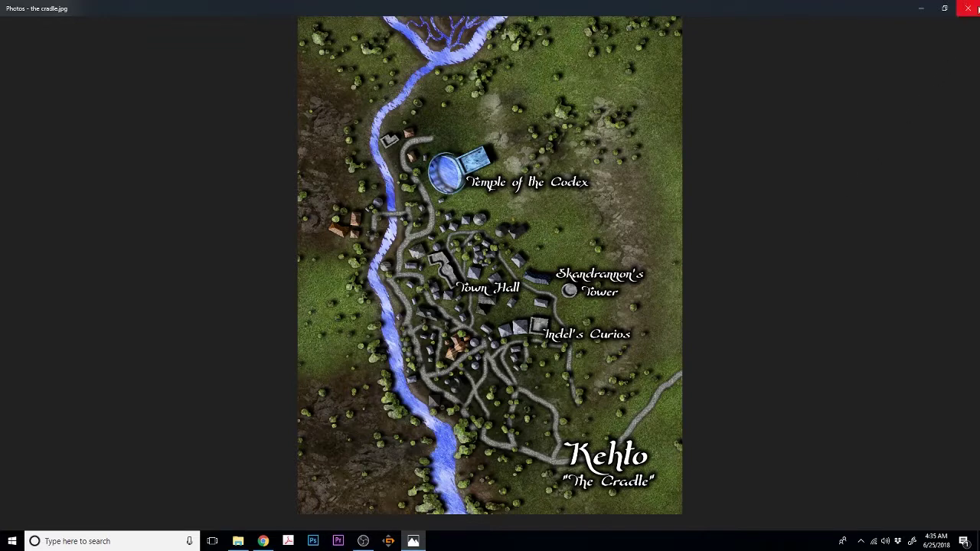
# - Close the town map image and browse the uploaded videos on the YouTube channel, including the Let's Make Maps tutorials
pyautogui.click(967, 8)
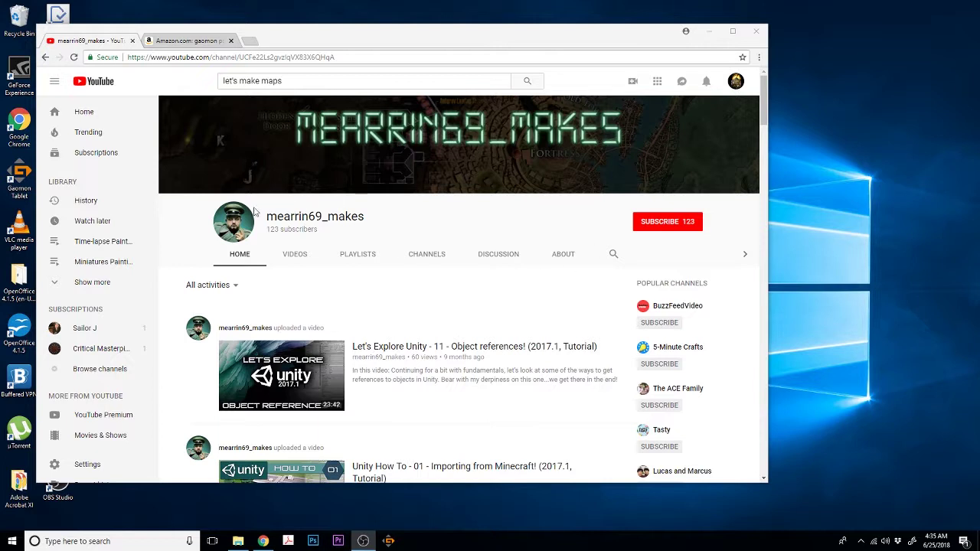
pyautogui.moveTo(266, 215); pyautogui.dragTo(367, 219)
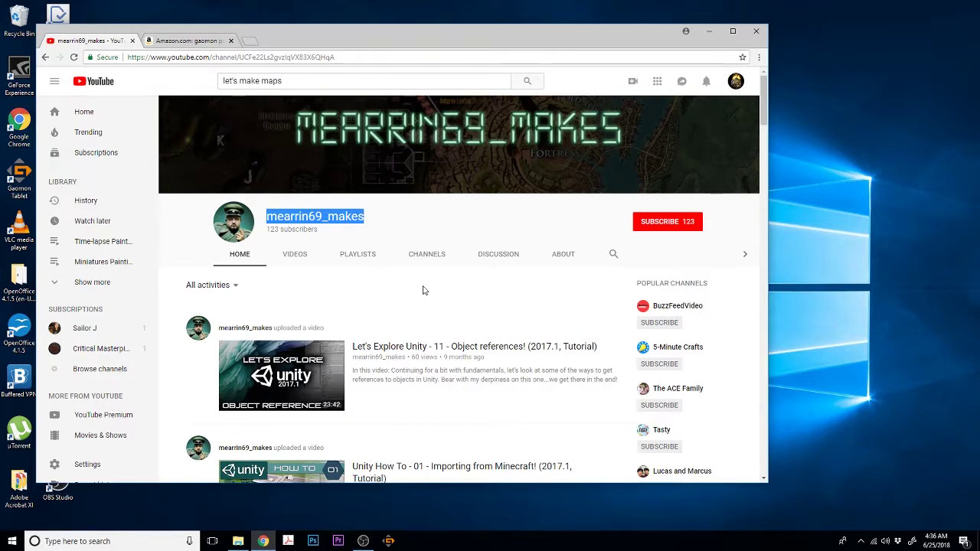
pyautogui.scroll(-9, 421, 290)
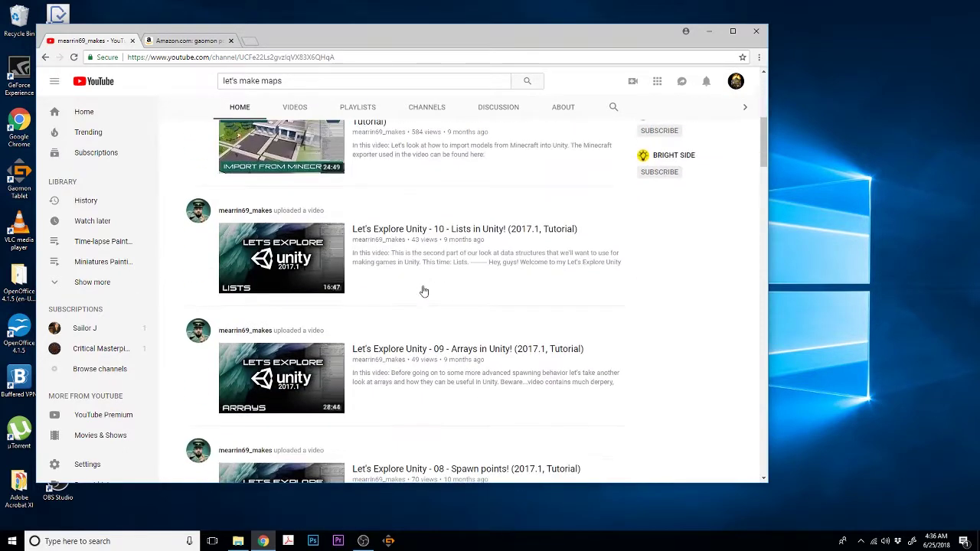
pyautogui.scroll(-12, 421, 290)
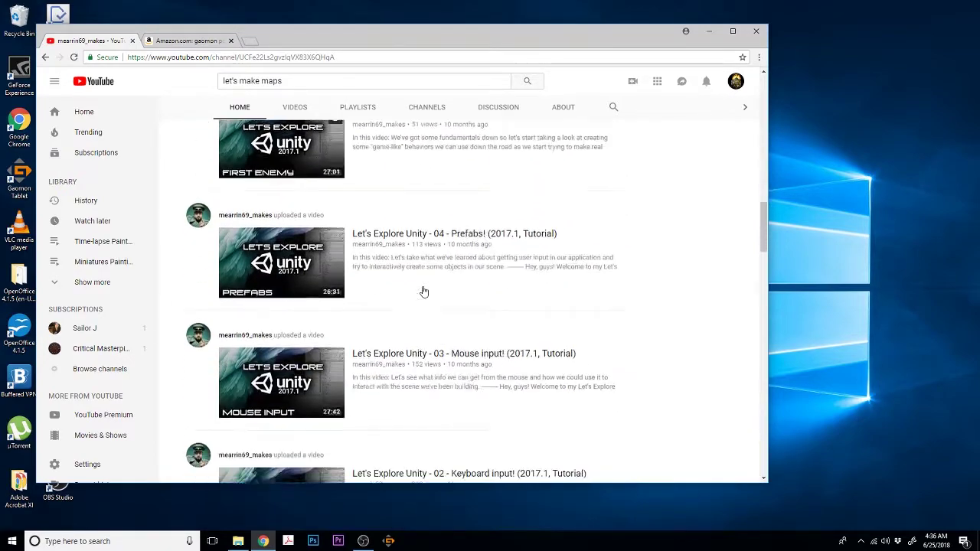
pyautogui.scroll(-8, 422, 290)
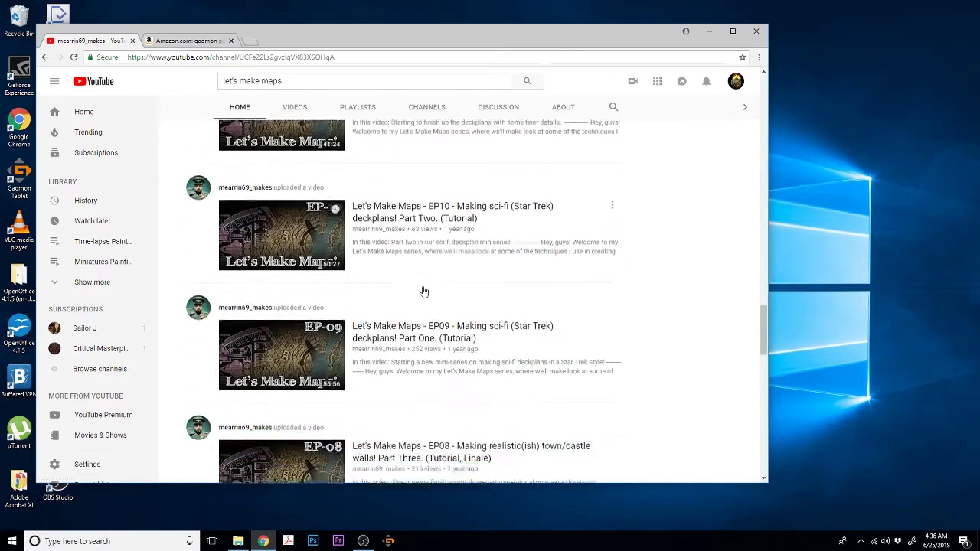
pyautogui.scroll(-8, 421, 290)
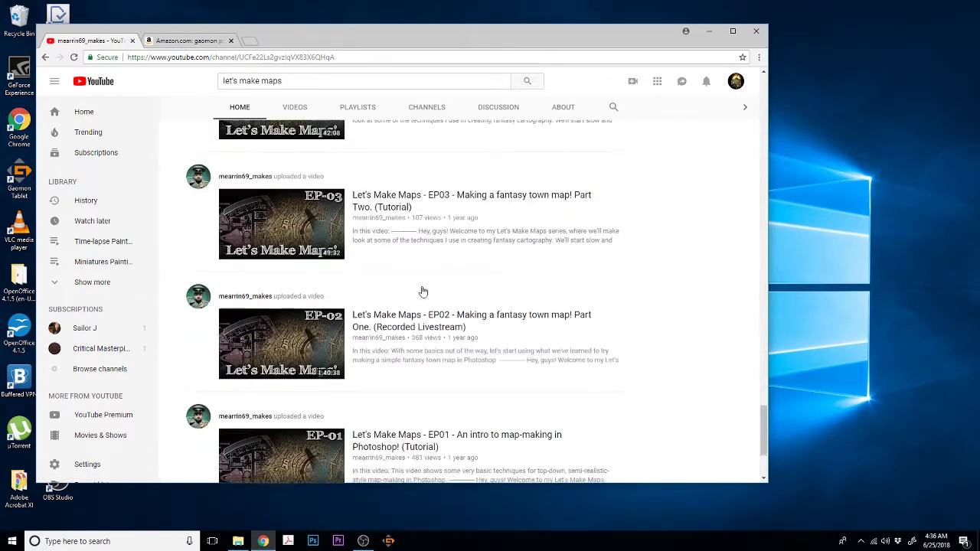
pyautogui.scroll(13, 433, 328)
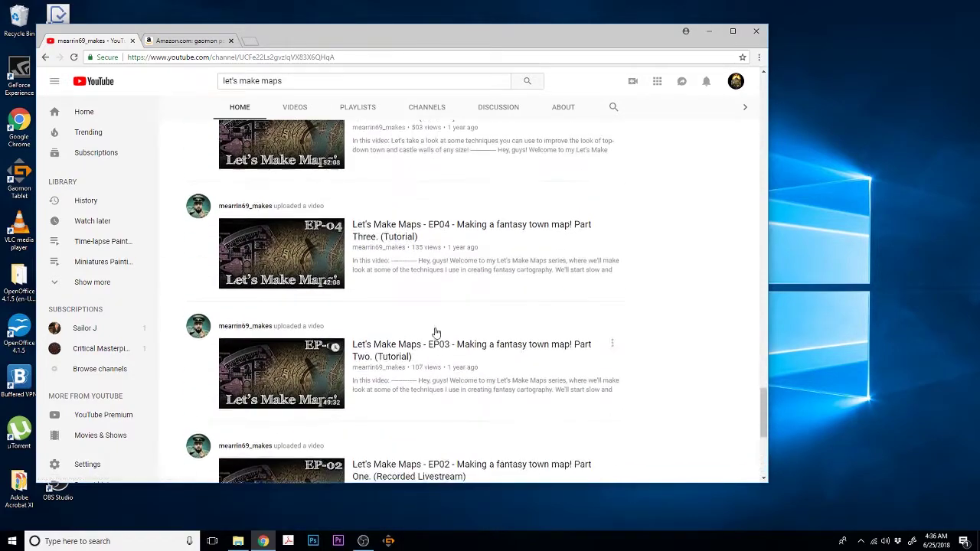
pyautogui.scroll(15, 434, 331)
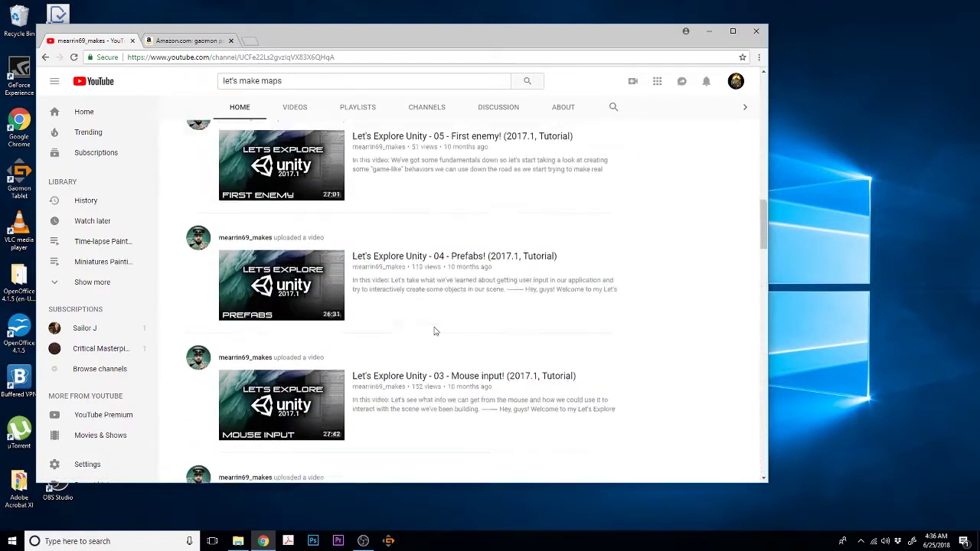
pyautogui.scroll(1, 434, 331)
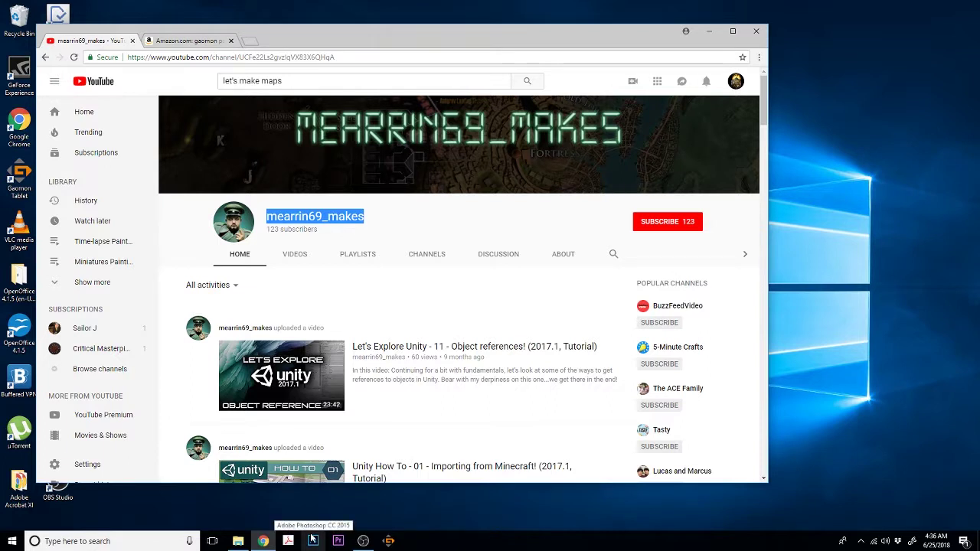
# - View the Amazon product page of the GAOMON PD1560 15.6 inch pen display
pyautogui.moveTo(238, 540)
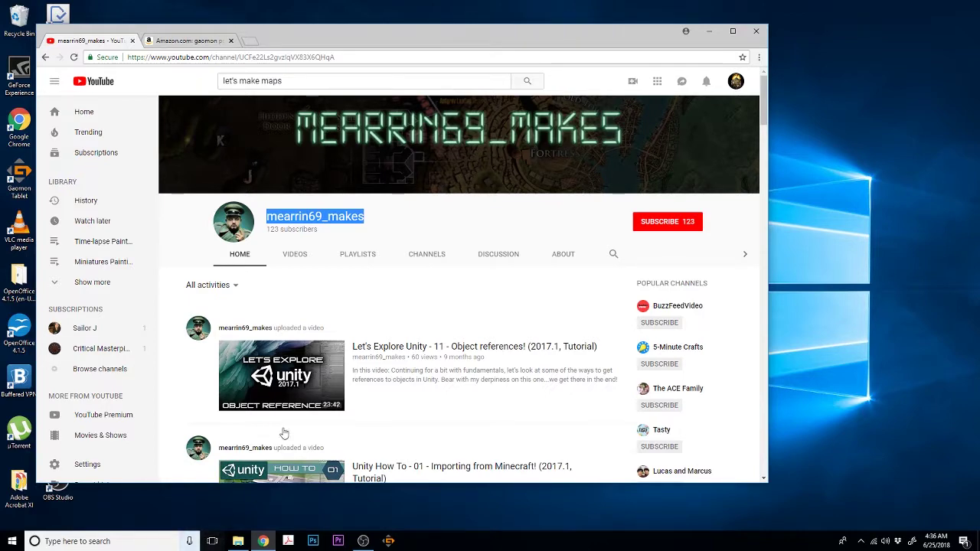
pyautogui.click(184, 41)
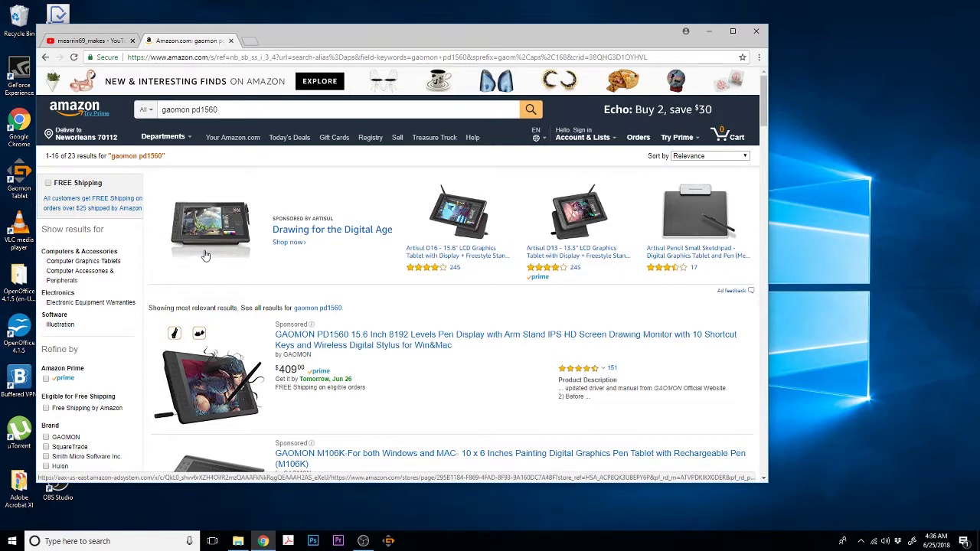
pyautogui.click(309, 340)
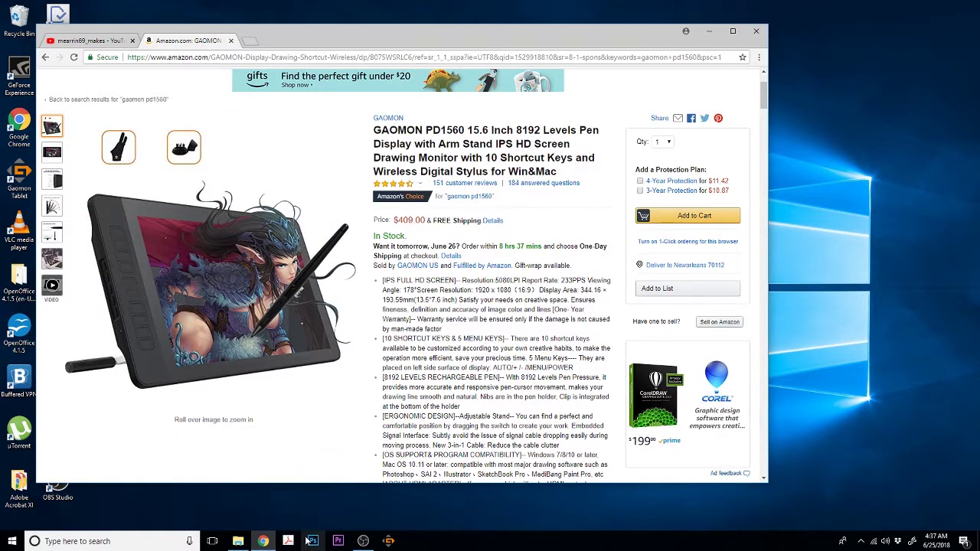
# - Switch to Photoshop
pyautogui.click(330, 545)
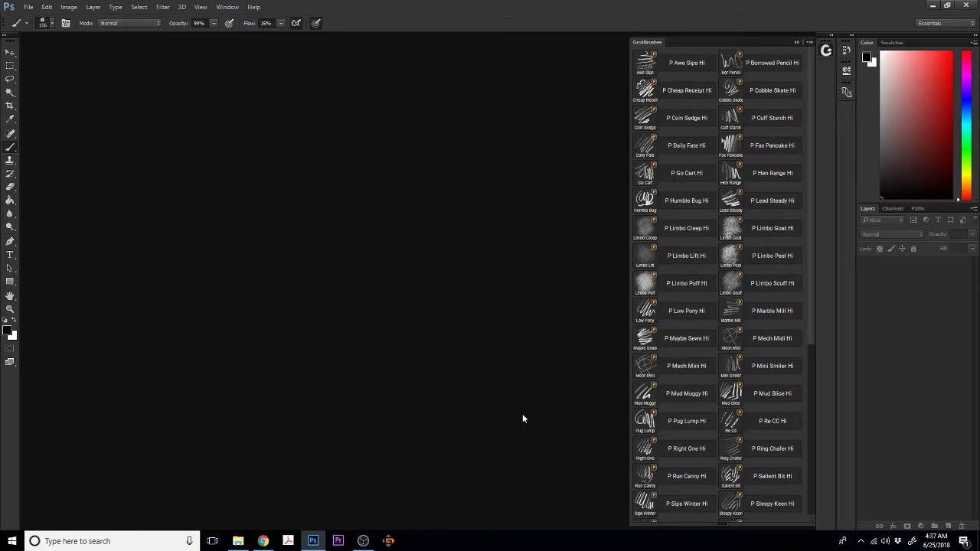
# - Open Map for video.psd from the Video Tutorial Map folder on drive D and close it again
pyautogui.click(26, 8)
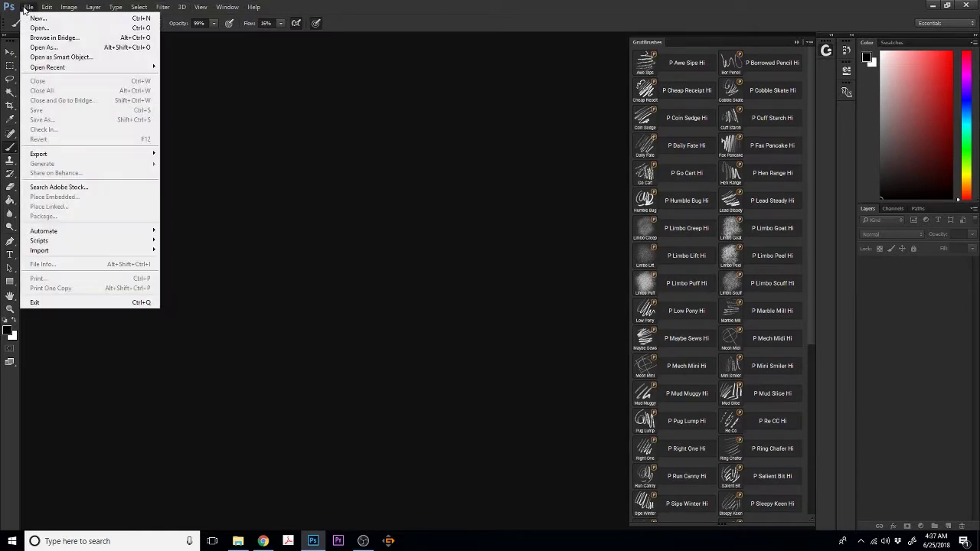
pyautogui.click(39, 27)
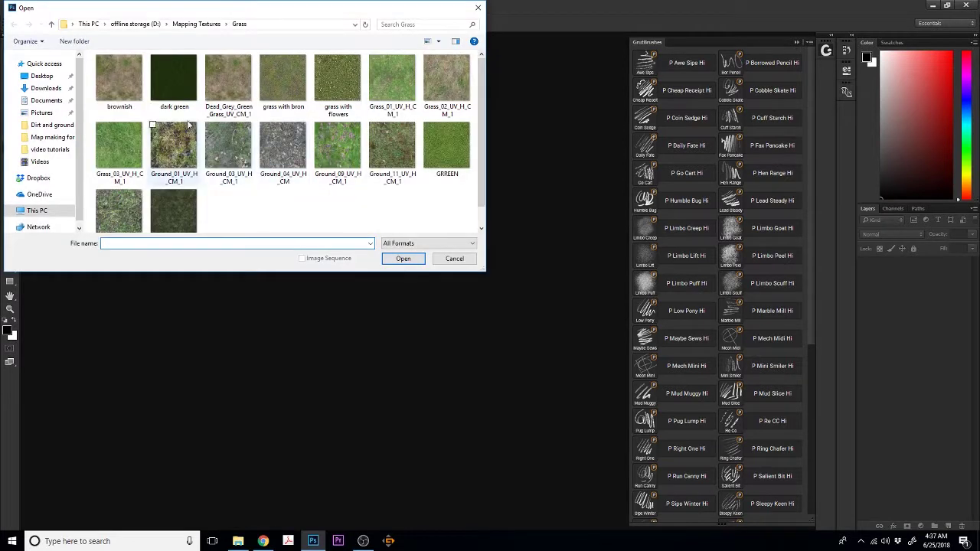
pyautogui.click(132, 24)
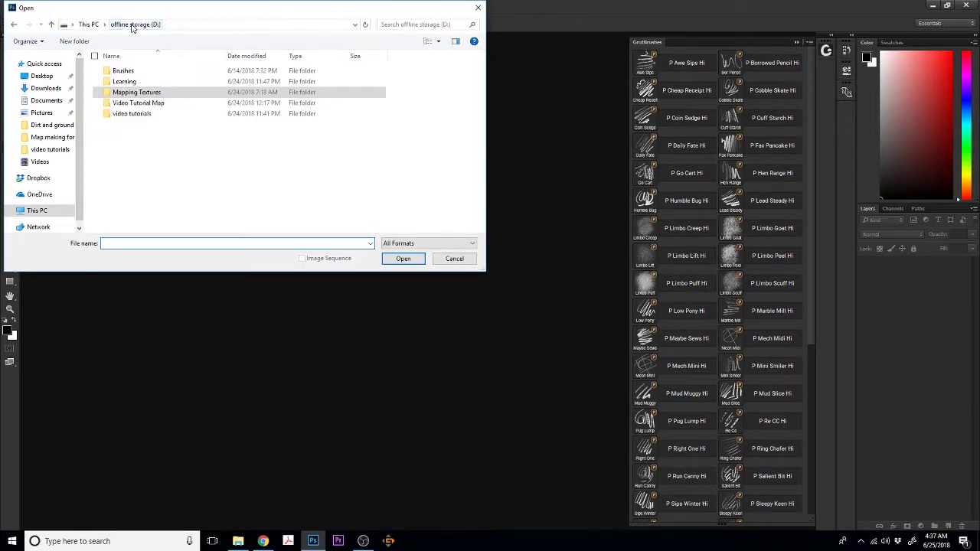
pyautogui.click(121, 107)
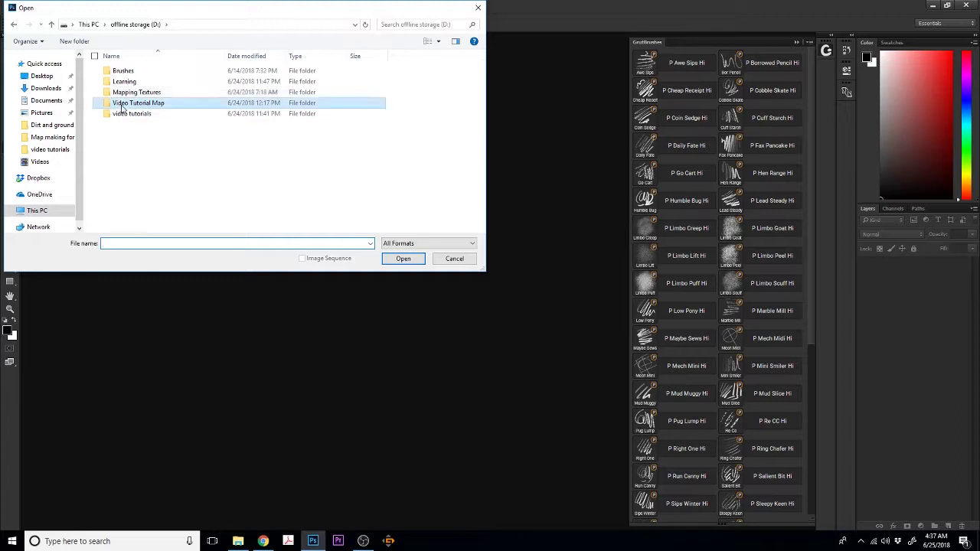
pyautogui.doubleClick(121, 107)
pyautogui.doubleClick(181, 99)
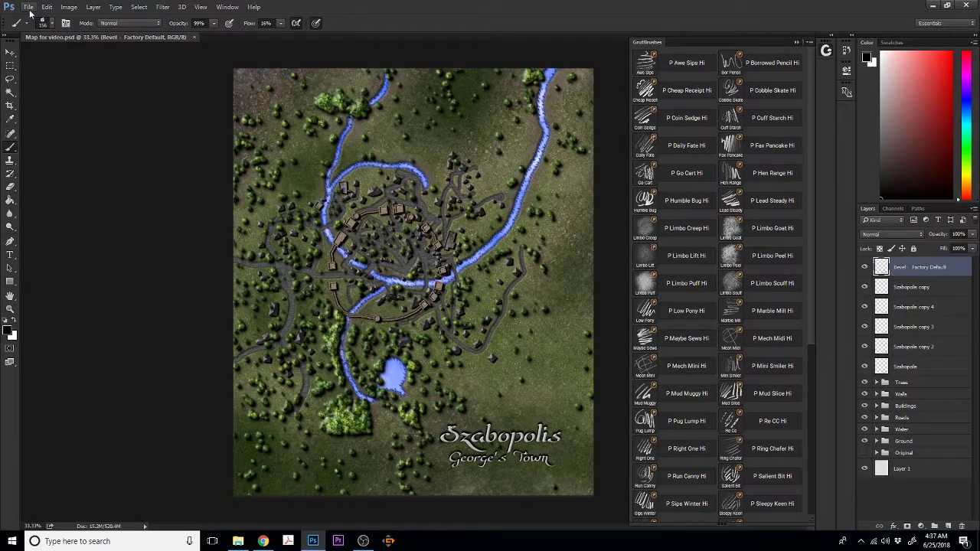
pyautogui.click(194, 36)
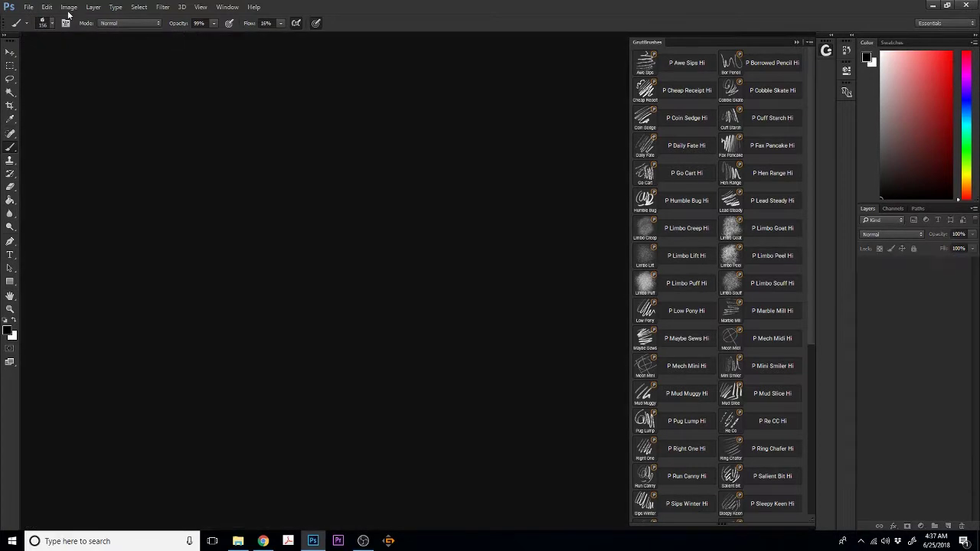
# - Open tutorial.psd from the Town Map Tutorial folder inside video tutorials on drive D
pyautogui.click(29, 7)
pyautogui.click(36, 28)
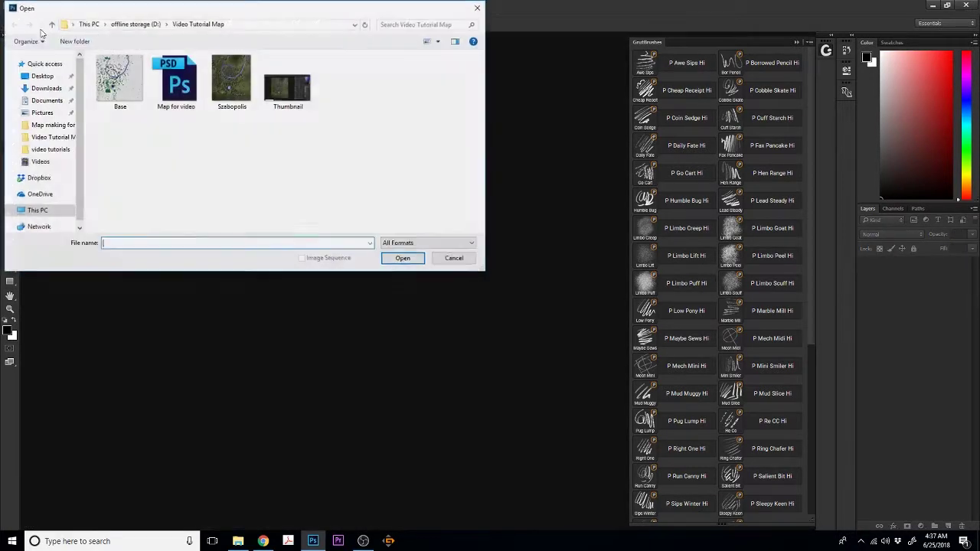
pyautogui.click(140, 27)
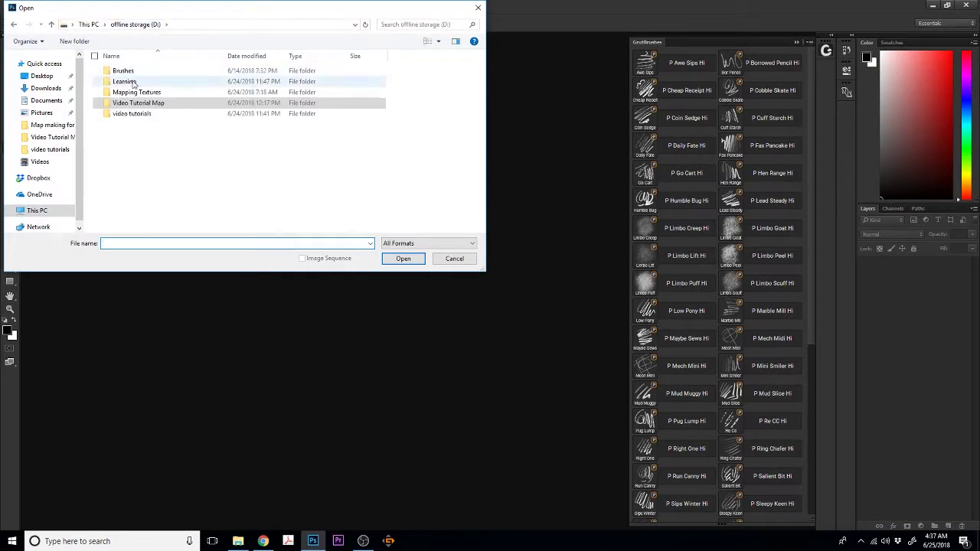
pyautogui.doubleClick(129, 113)
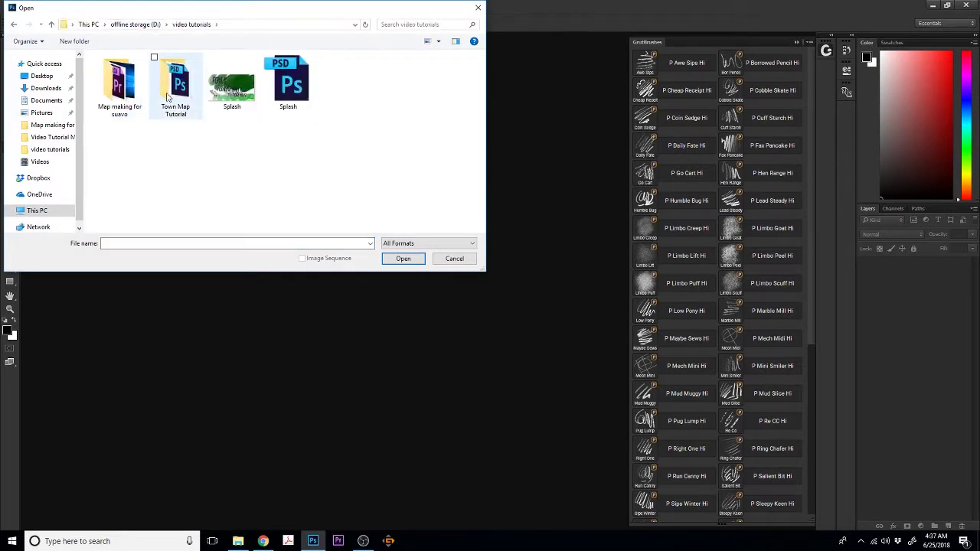
pyautogui.doubleClick(173, 94)
pyautogui.click(163, 79)
pyautogui.doubleClick(163, 79)
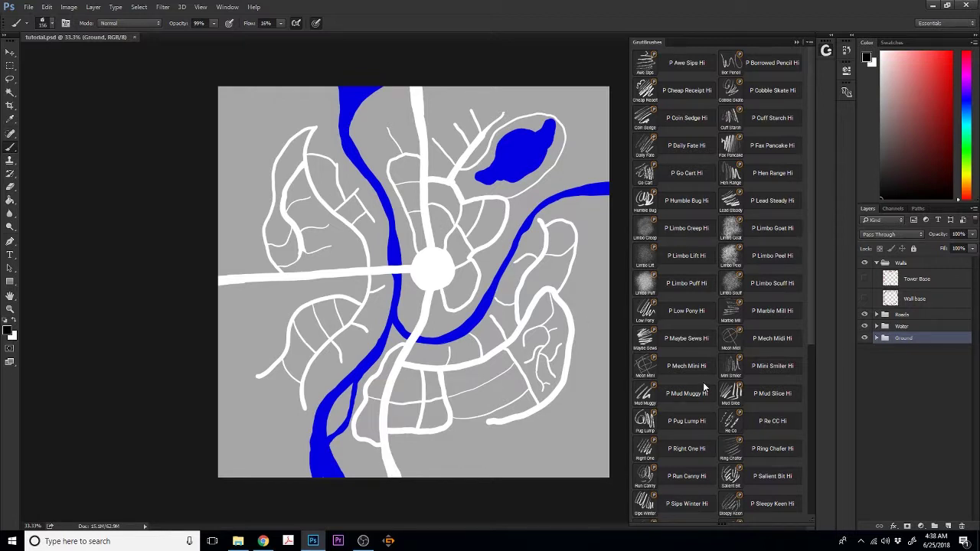
# - Minimize Photoshop, move the browser window off the desktop shortcuts and launch the RPG Citymap Generator
pyautogui.click(932, 6)
pyautogui.moveTo(597, 36); pyautogui.dragTo(678, 36)
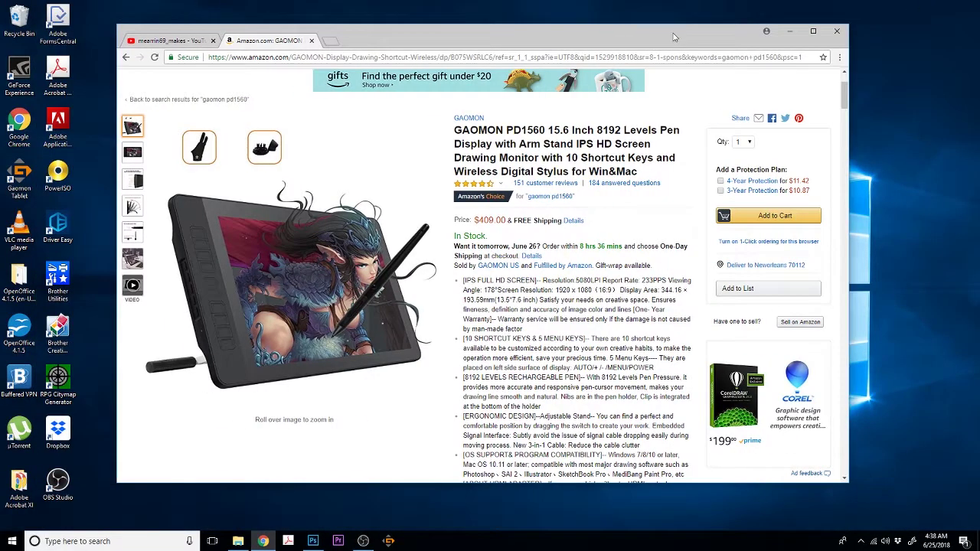
pyautogui.click(52, 375)
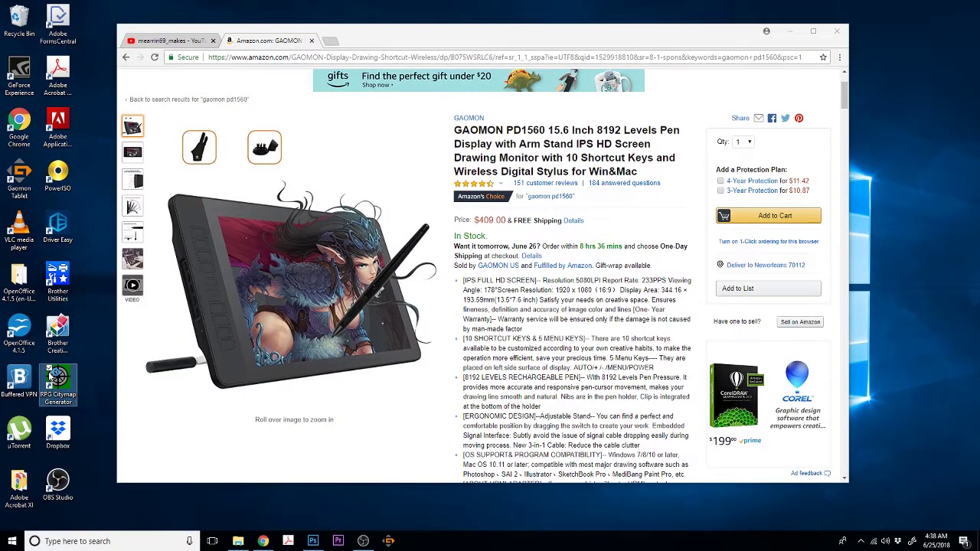
pyautogui.doubleClick(52, 375)
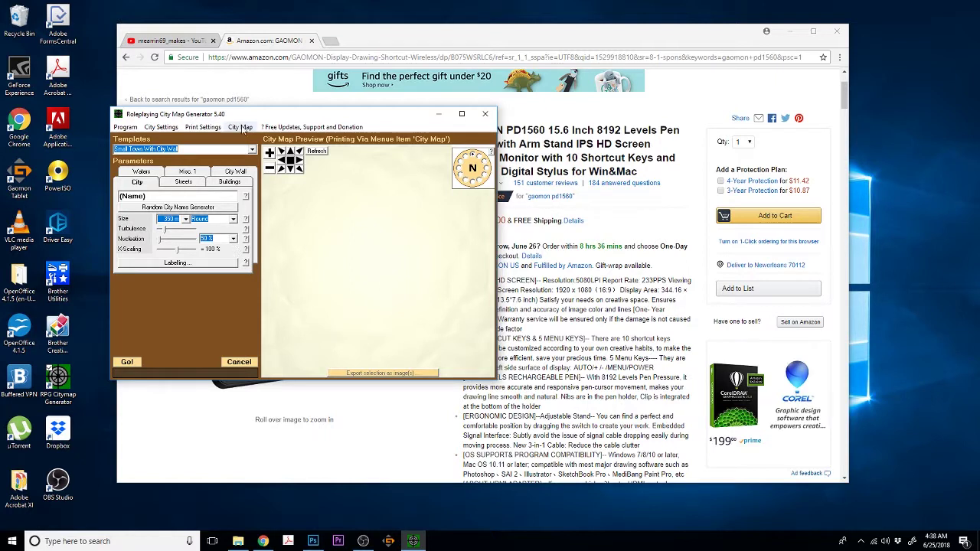
# - Choose the US-American Big City template for the city map
pyautogui.click(251, 152)
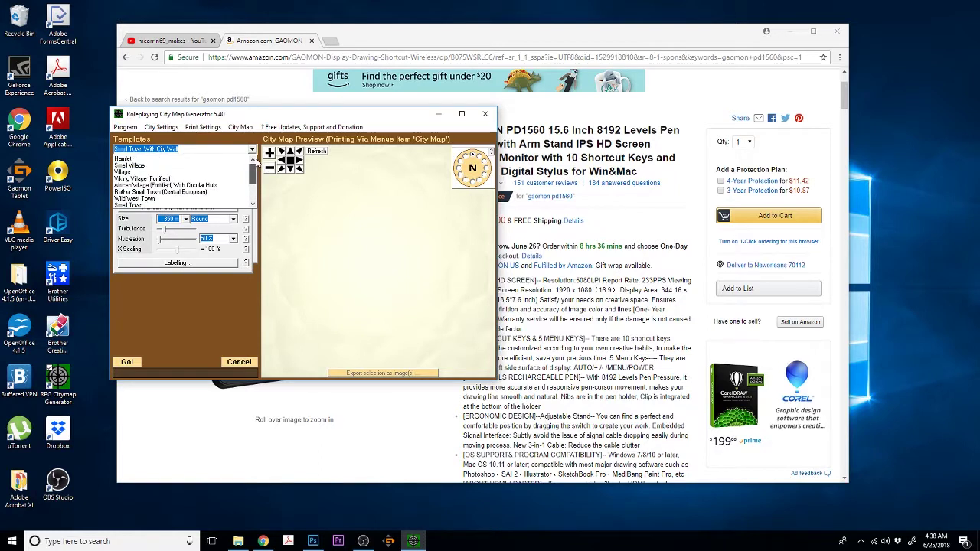
pyautogui.scroll(-3, 191, 184)
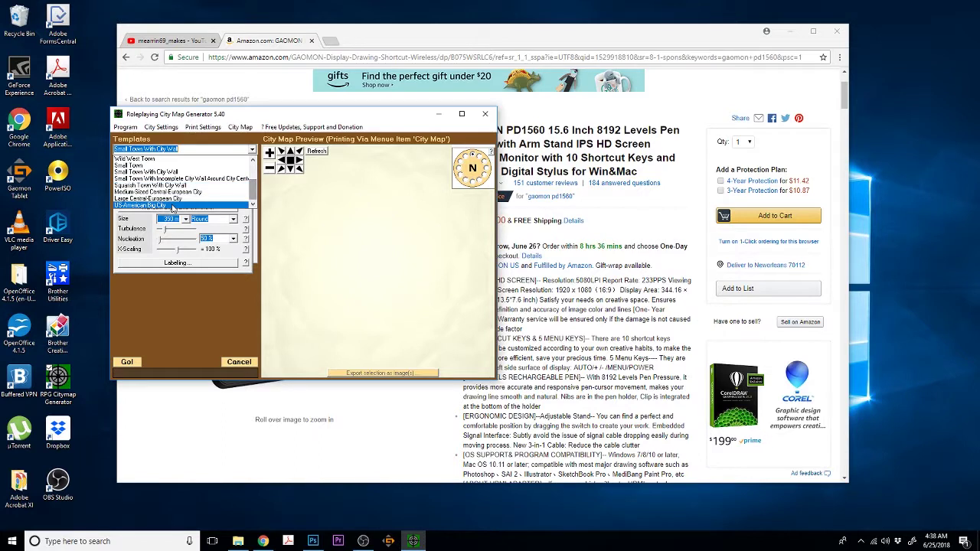
pyautogui.click(230, 205)
# - Generate a city map from the Wild West Town template and enlarge its preview
pyautogui.click(251, 150)
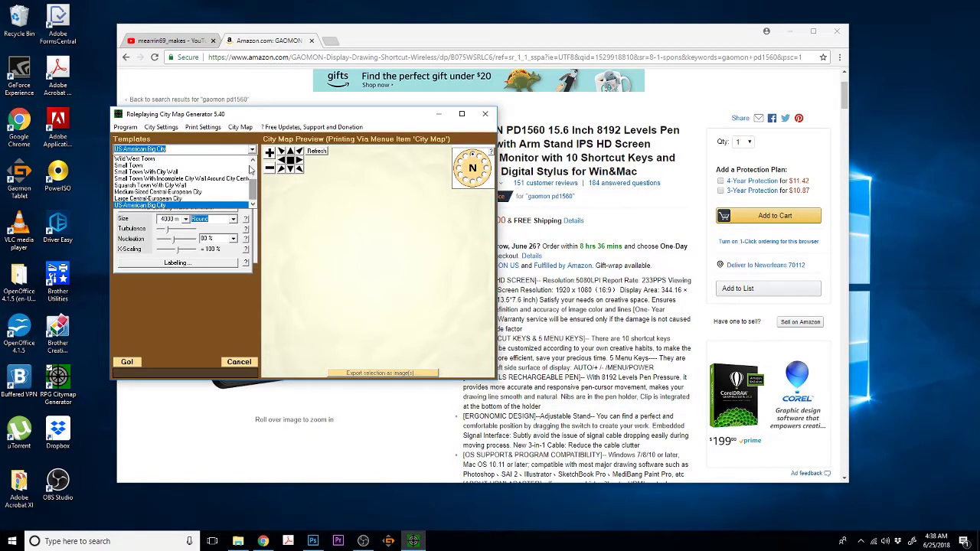
pyautogui.scroll(2, 254, 189)
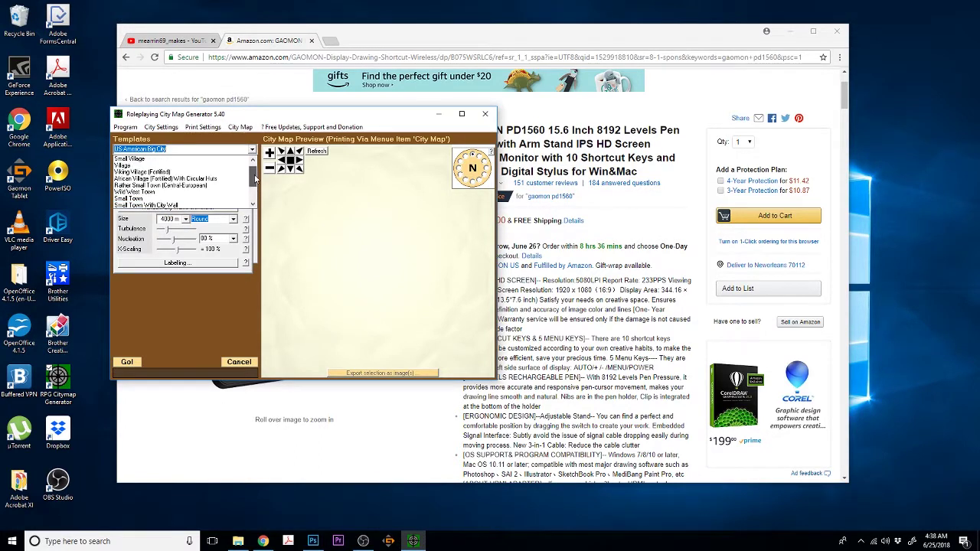
pyautogui.click(176, 193)
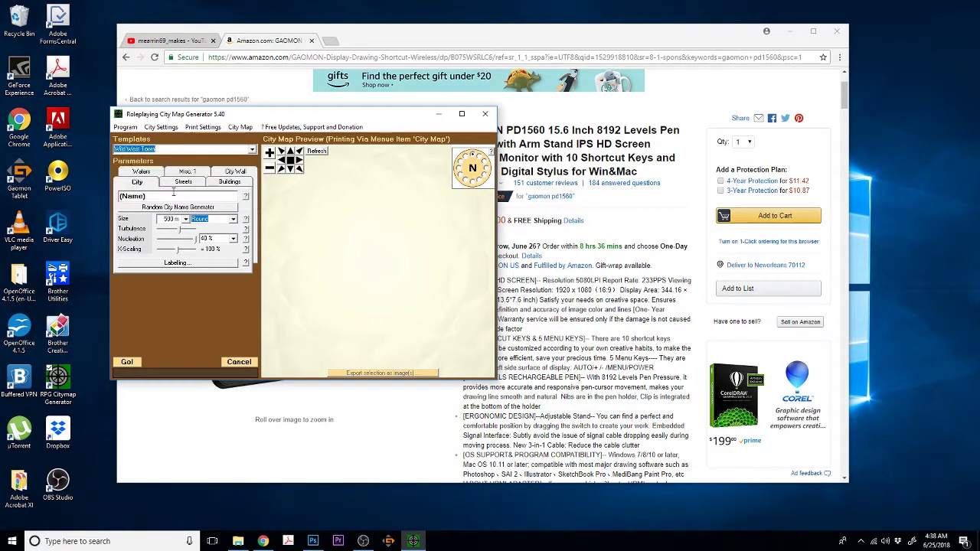
pyautogui.click(124, 362)
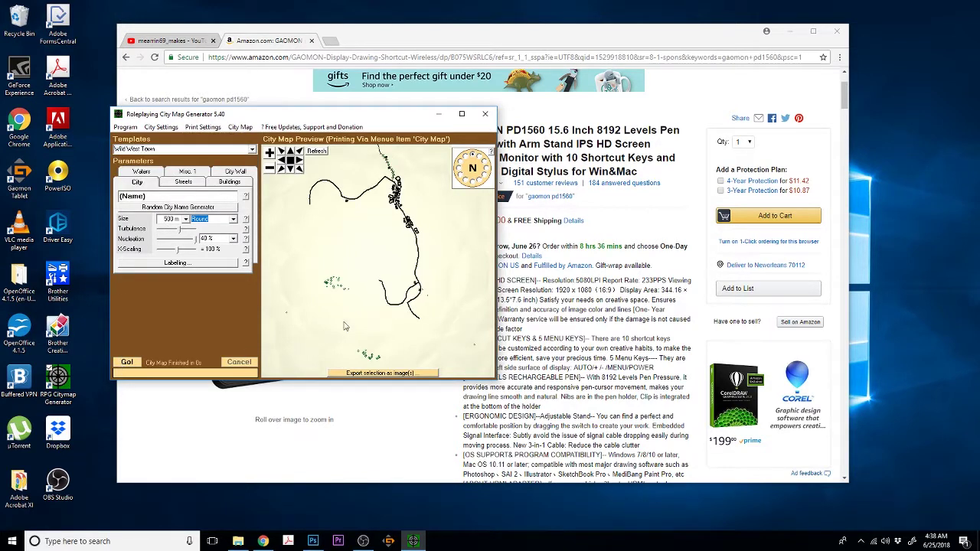
pyautogui.click(269, 152)
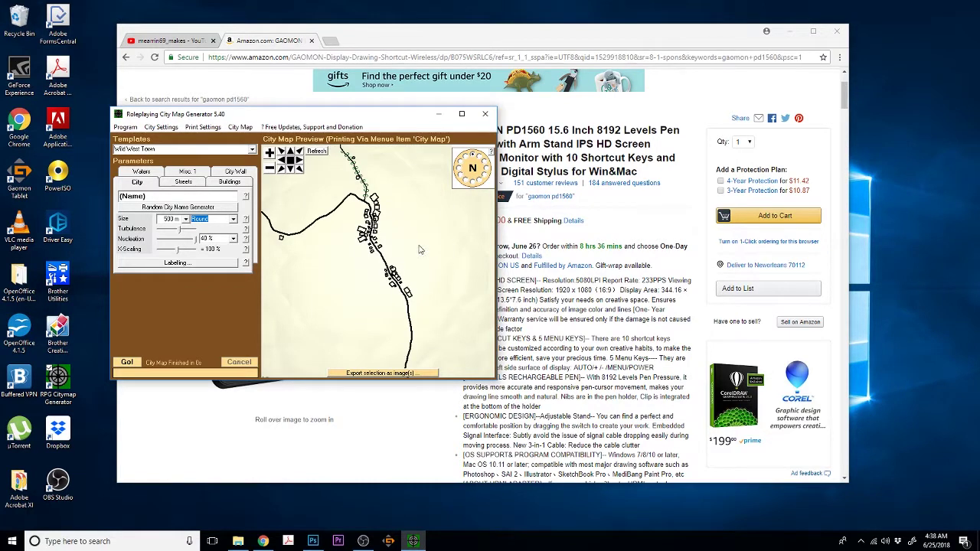
pyautogui.click(316, 151)
# - Close the city map generator, switch back to Photoshop and close the tutorial town map document
pyautogui.click(484, 113)
pyautogui.click(312, 540)
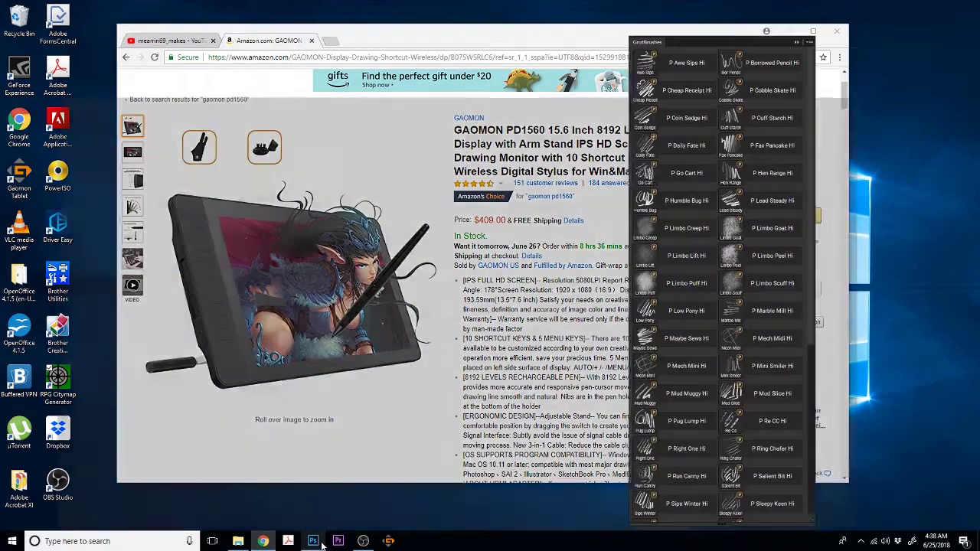
pyautogui.click(28, 6)
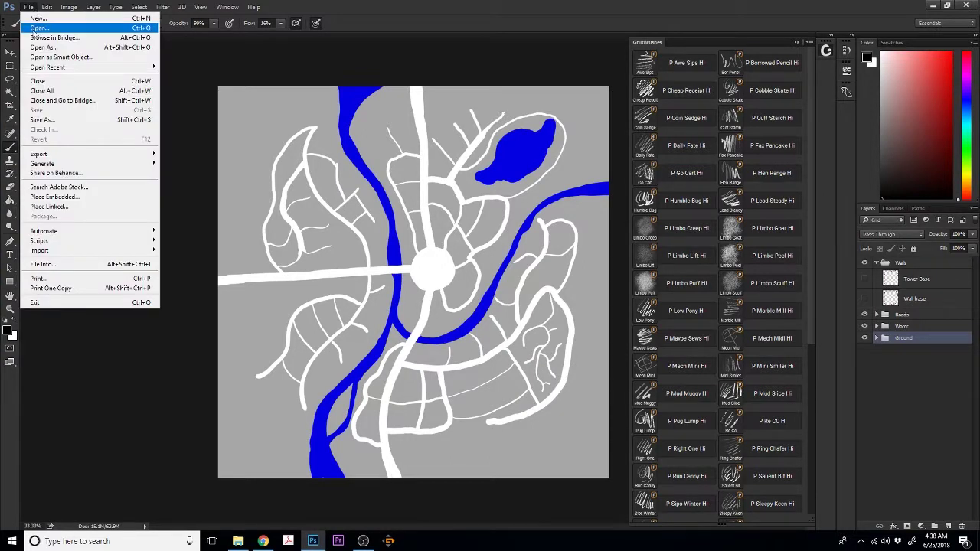
pyautogui.click(43, 81)
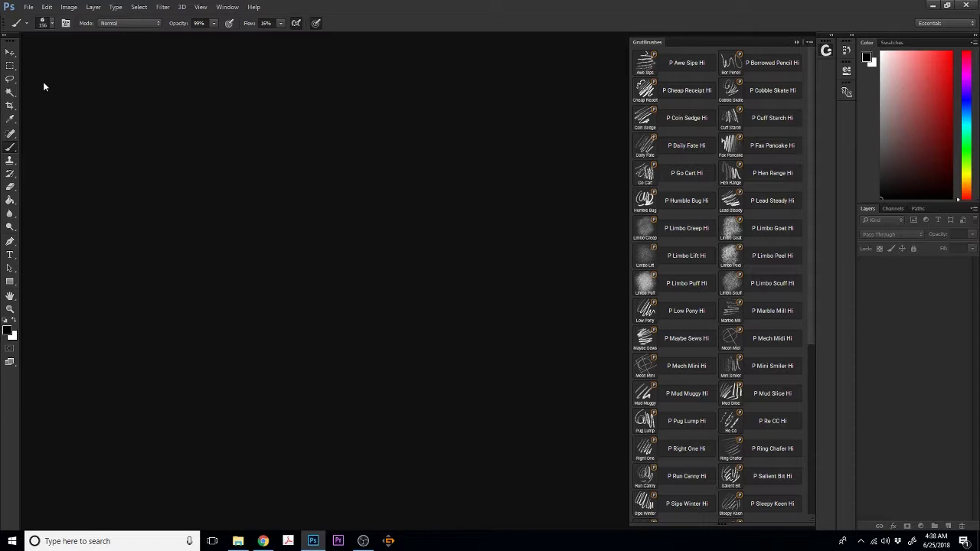
# - Create a new blank document 1500 pixels wide and 1500 pixels high
pyautogui.click(29, 7)
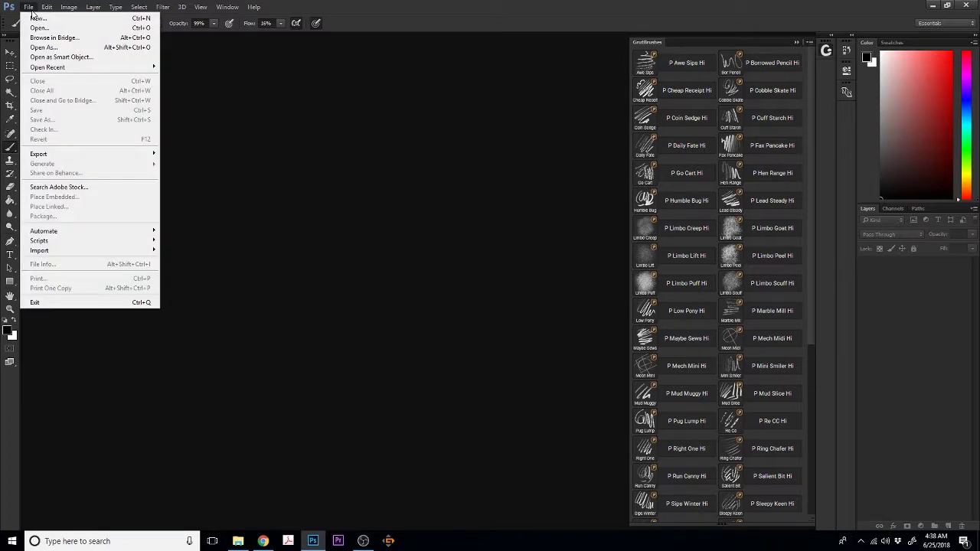
pyautogui.click(37, 18)
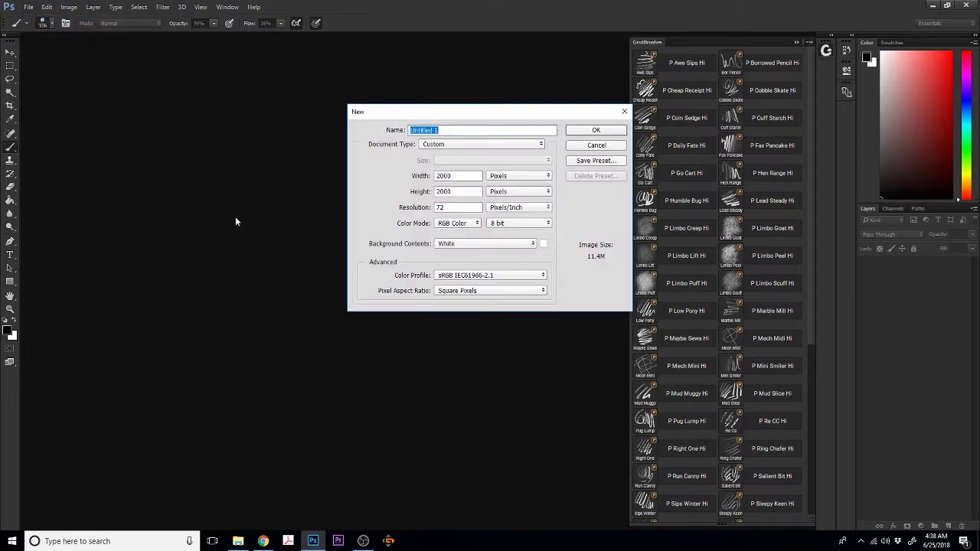
pyautogui.moveTo(485, 114); pyautogui.dragTo(333, 110)
pyautogui.doubleClick(289, 172)
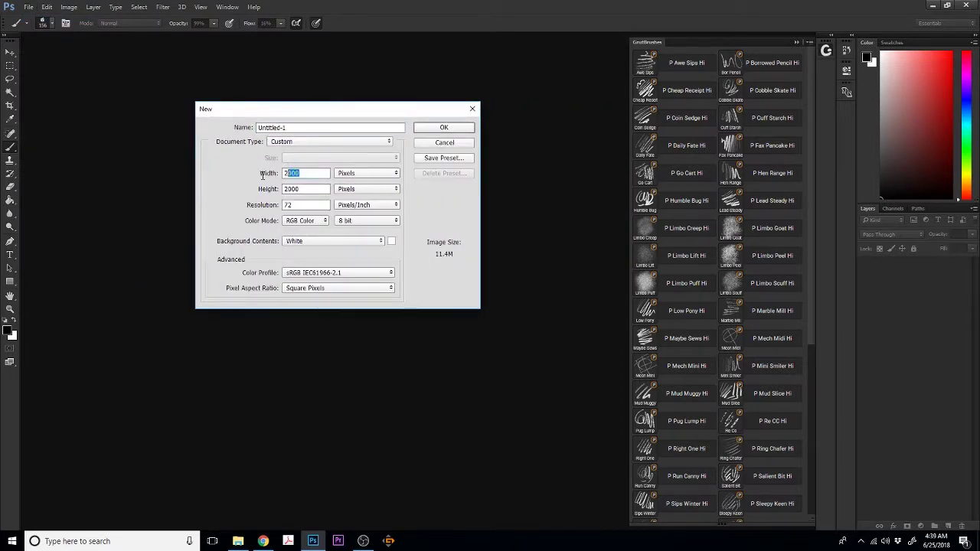
pyautogui.write('1500')
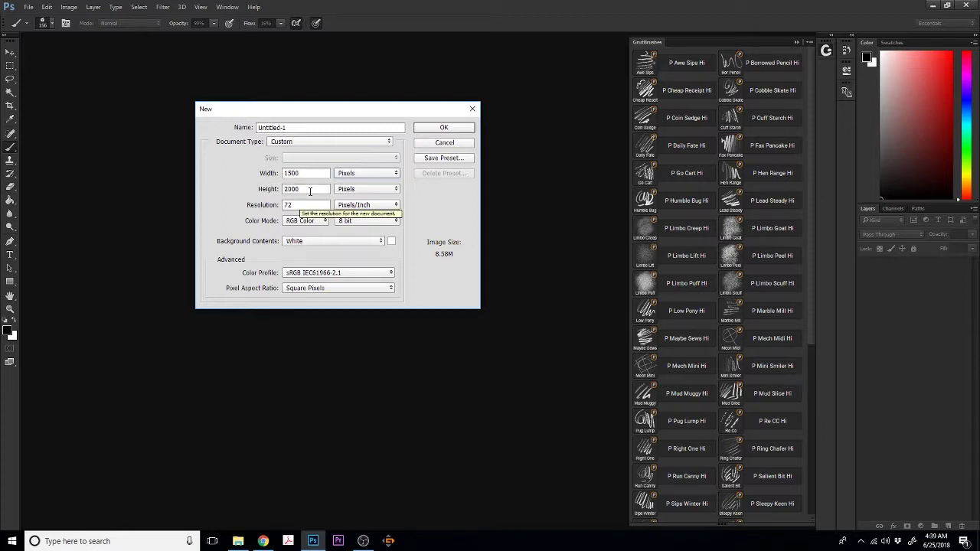
pyautogui.press('Tab')
pyautogui.press('Return')
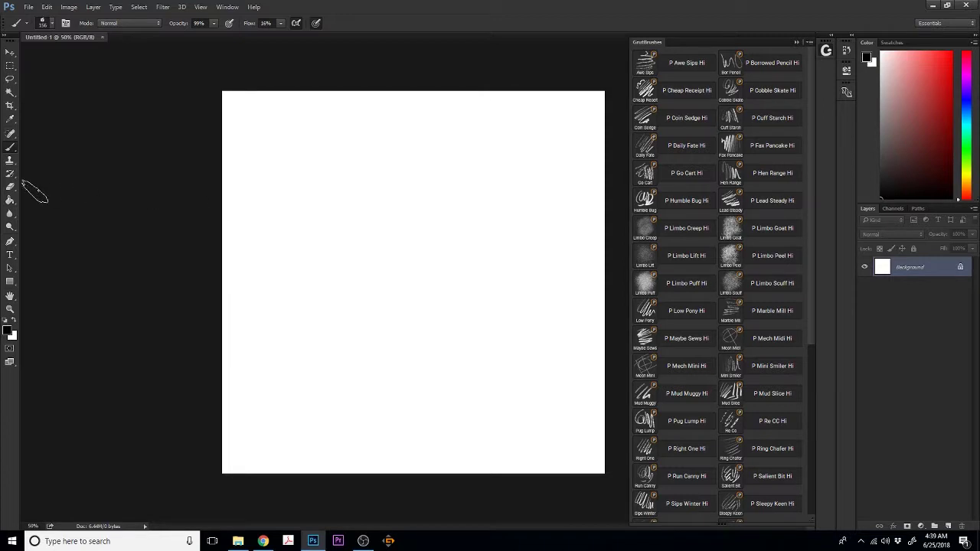
# - Set the foreground color to mid-grey 909090 and fill the whole canvas with it using the Paint Bucket
pyautogui.click(10, 332)
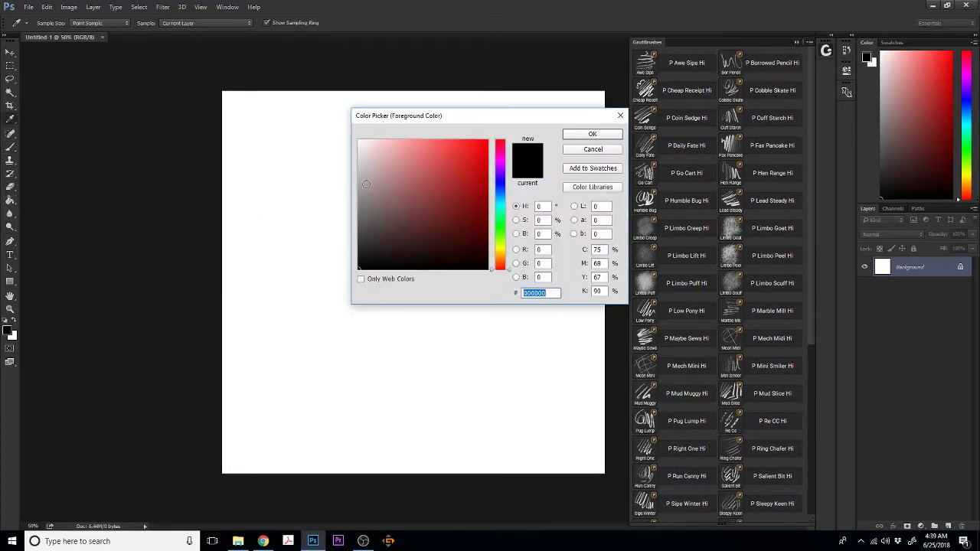
pyautogui.click(357, 196)
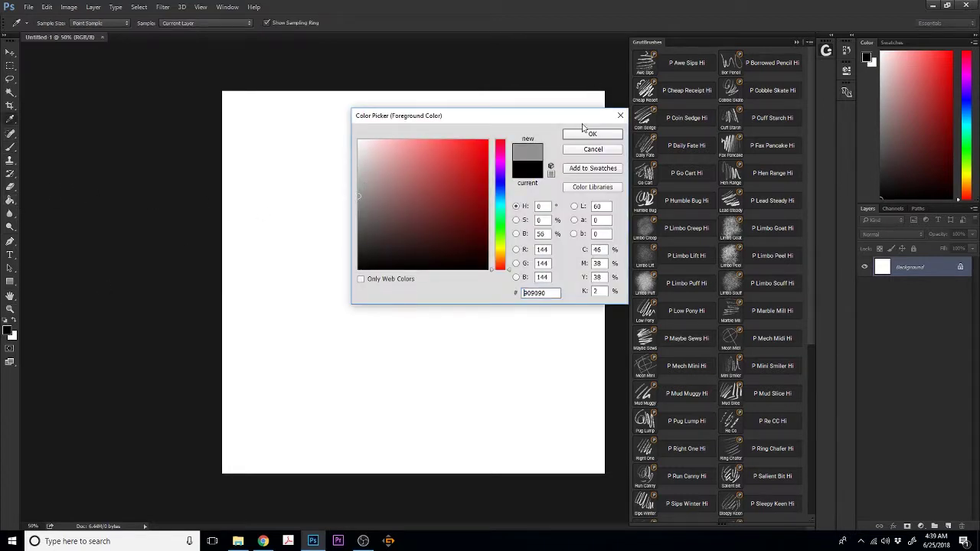
pyautogui.click(591, 133)
pyautogui.click(10, 201)
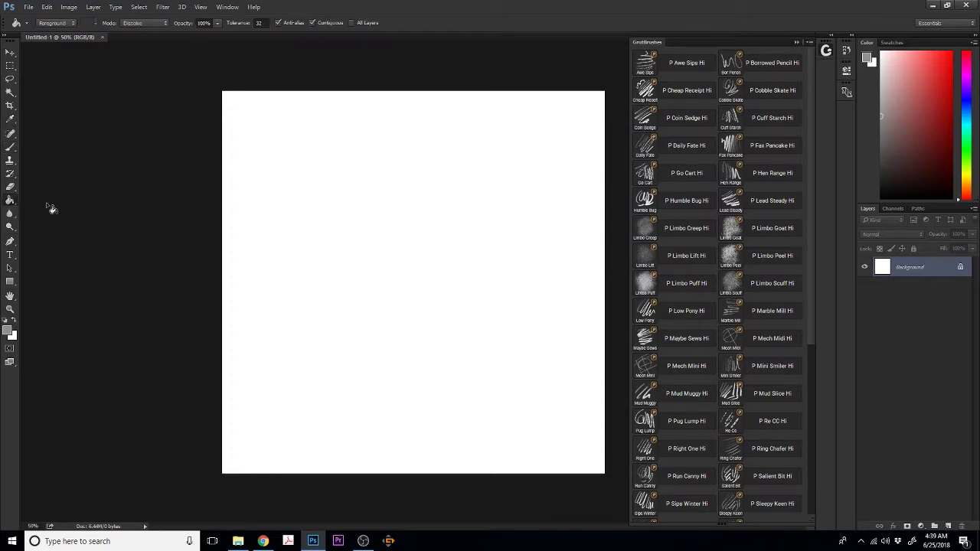
pyautogui.click(399, 212)
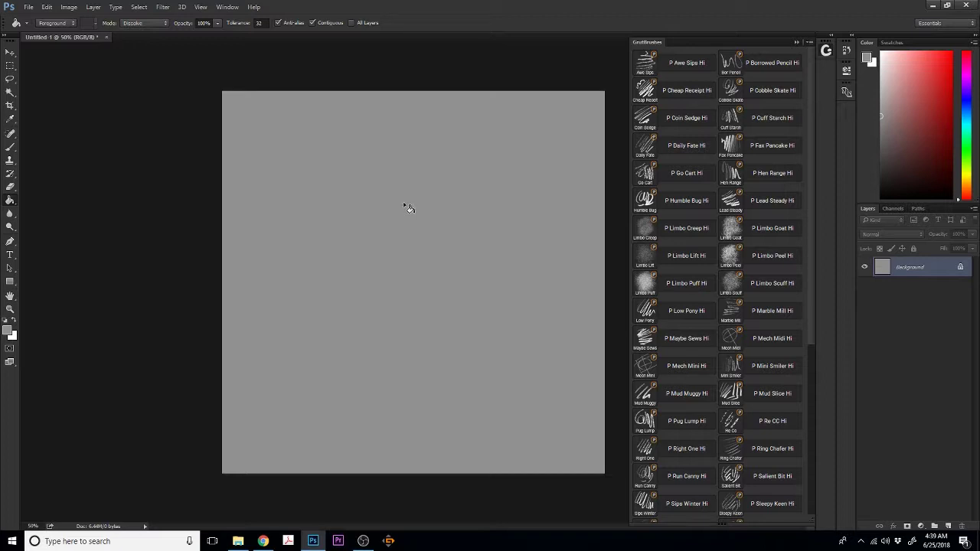
# - Browse the Mapping Textures folder on drive D, looking into Brick, Concrete and fine stone, gravel, swamp and marsh, and trees
pyautogui.click(238, 541)
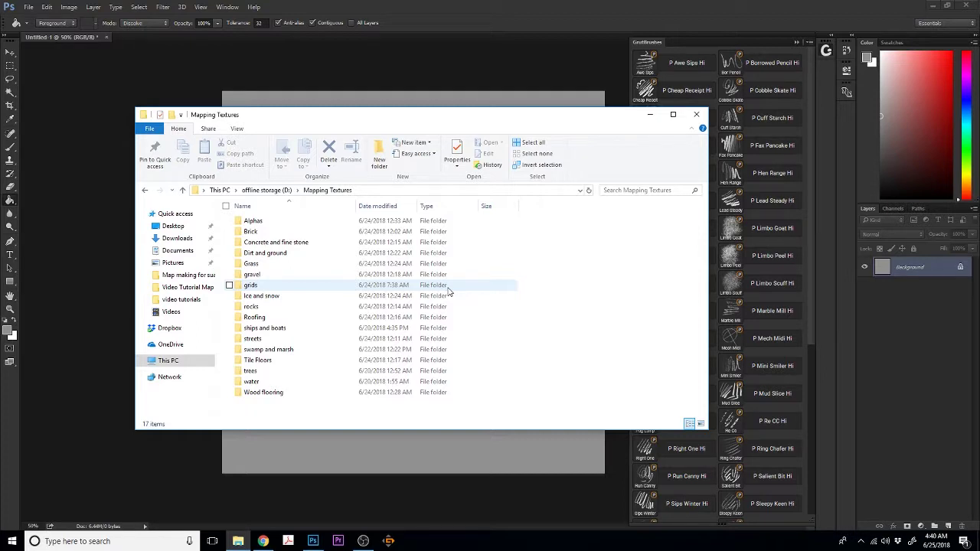
pyautogui.doubleClick(281, 232)
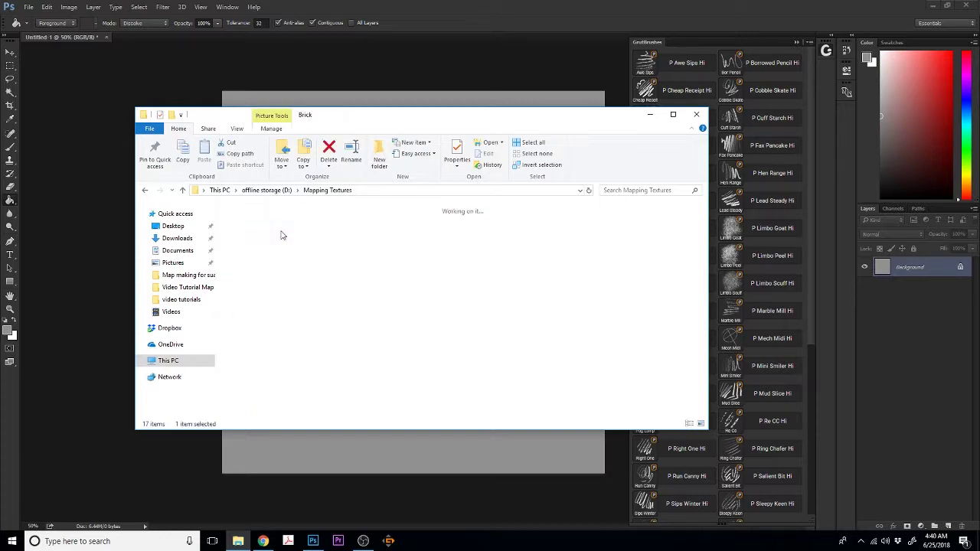
pyautogui.click(146, 190)
pyautogui.doubleClick(264, 242)
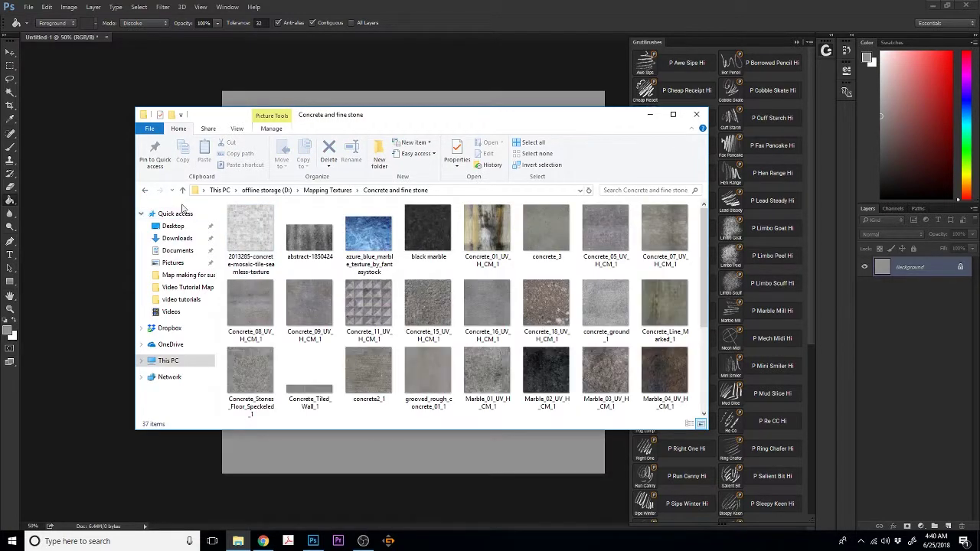
pyautogui.click(145, 190)
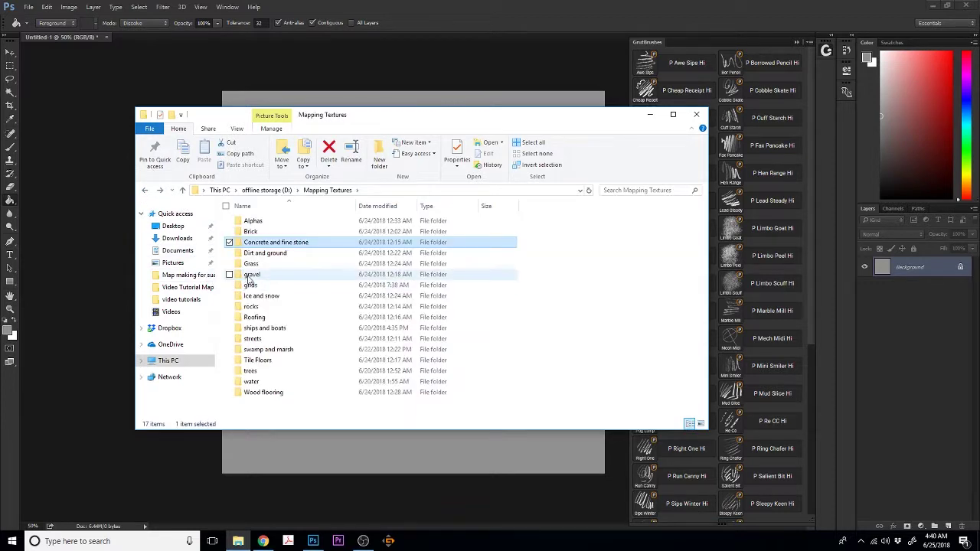
pyautogui.click(250, 275)
pyautogui.doubleClick(251, 276)
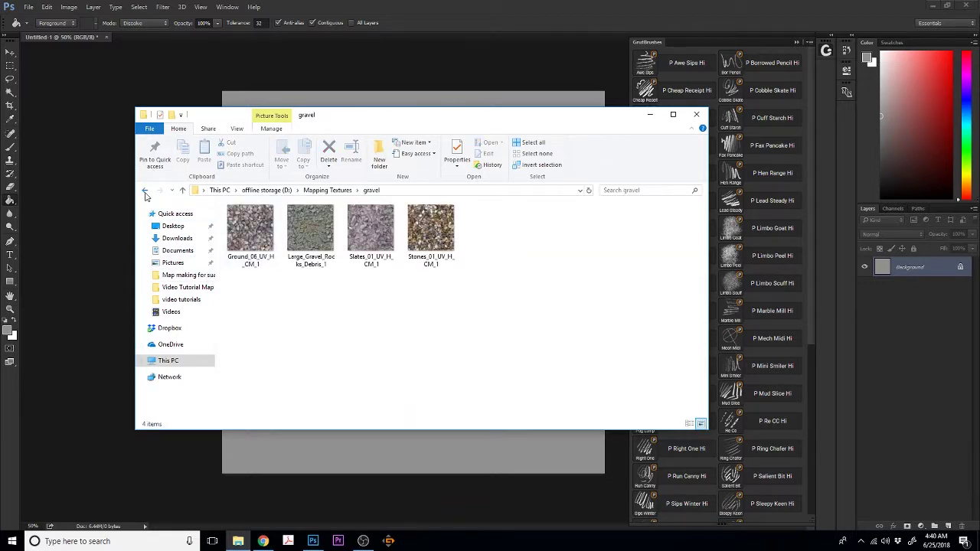
pyautogui.click(145, 190)
pyautogui.doubleClick(237, 349)
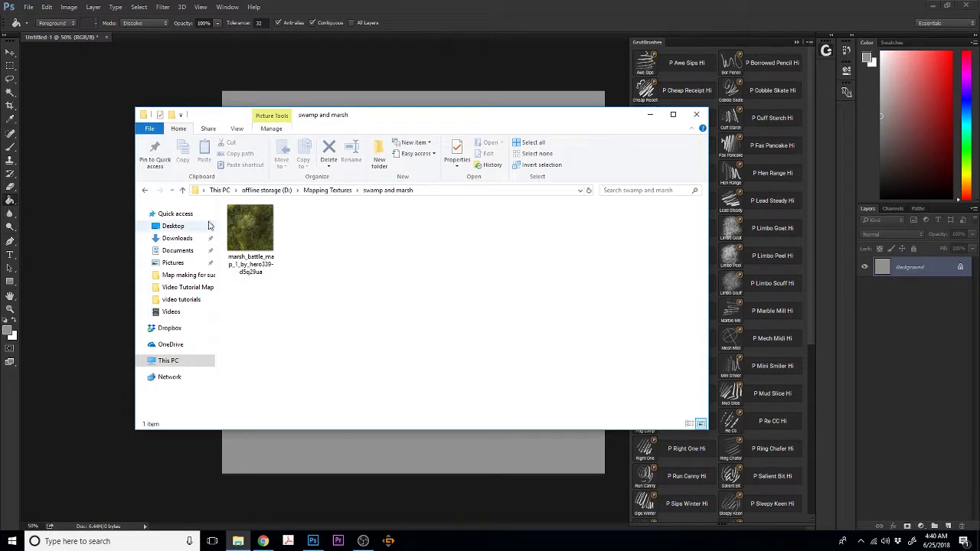
pyautogui.click(147, 190)
pyautogui.click(257, 374)
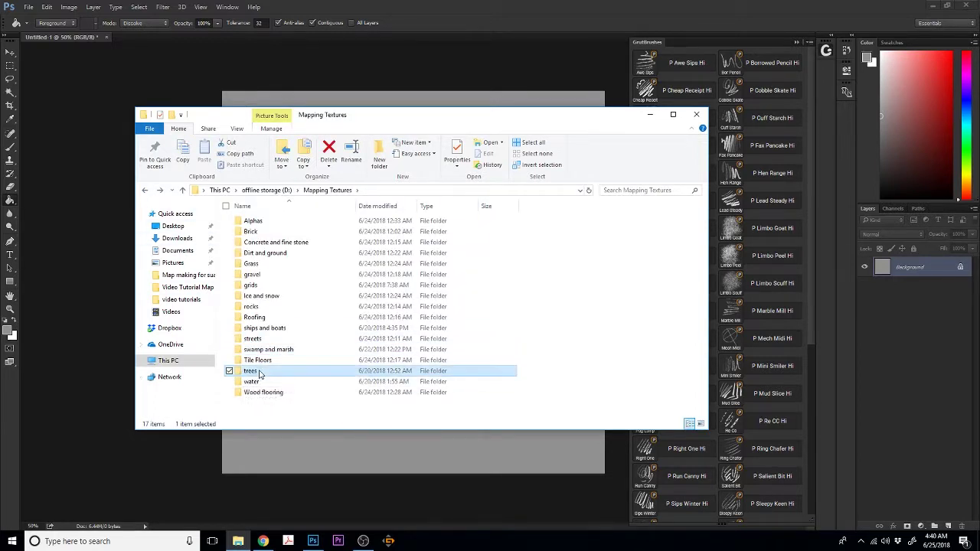
pyautogui.doubleClick(259, 374)
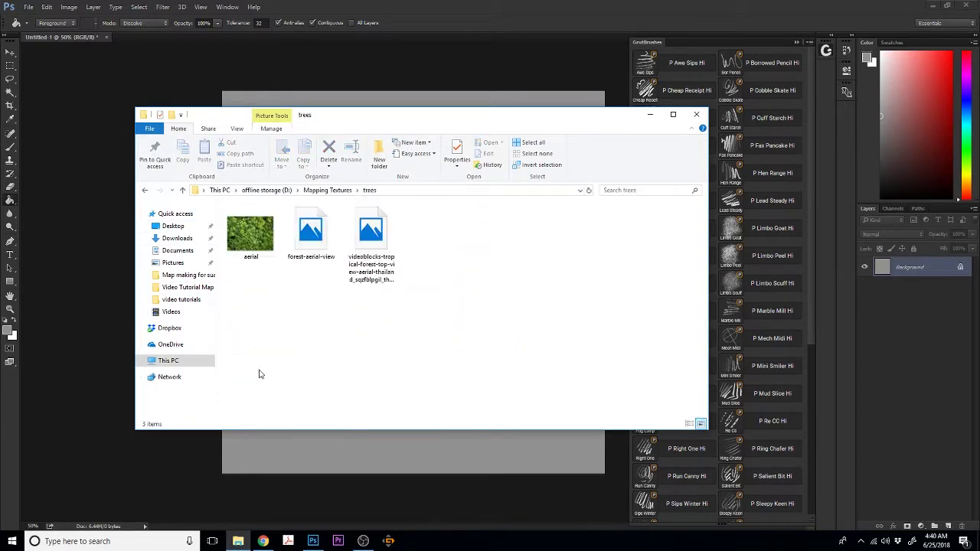
pyautogui.click(144, 191)
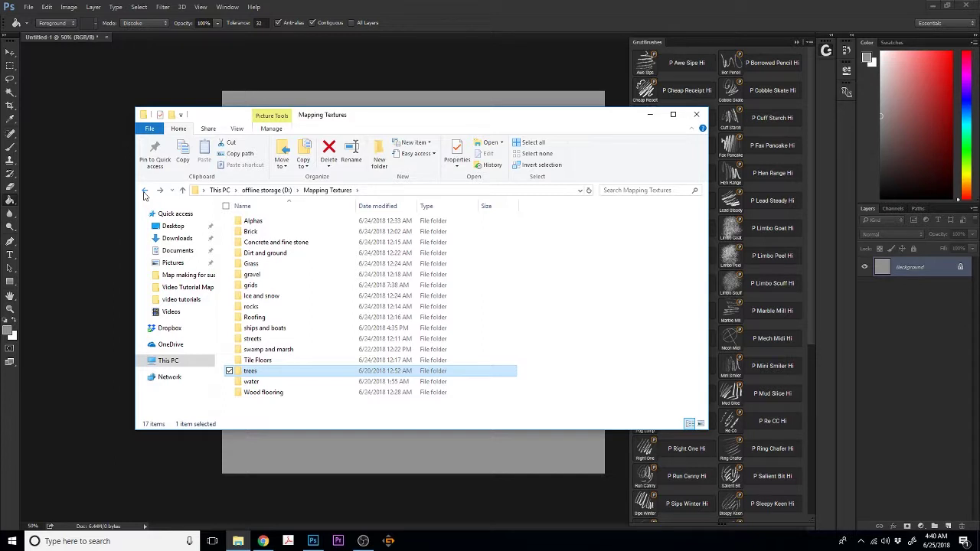
# - Examine the roof textures in the Roofing folder as extra large icons and close the folder window
pyautogui.doubleClick(260, 319)
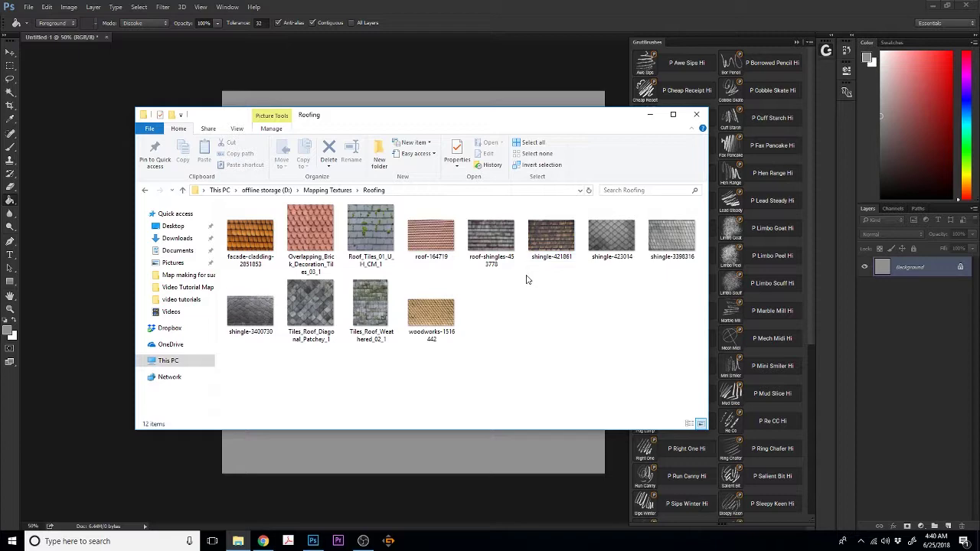
pyautogui.rightClick(525, 279)
pyautogui.moveTo(440, 283)
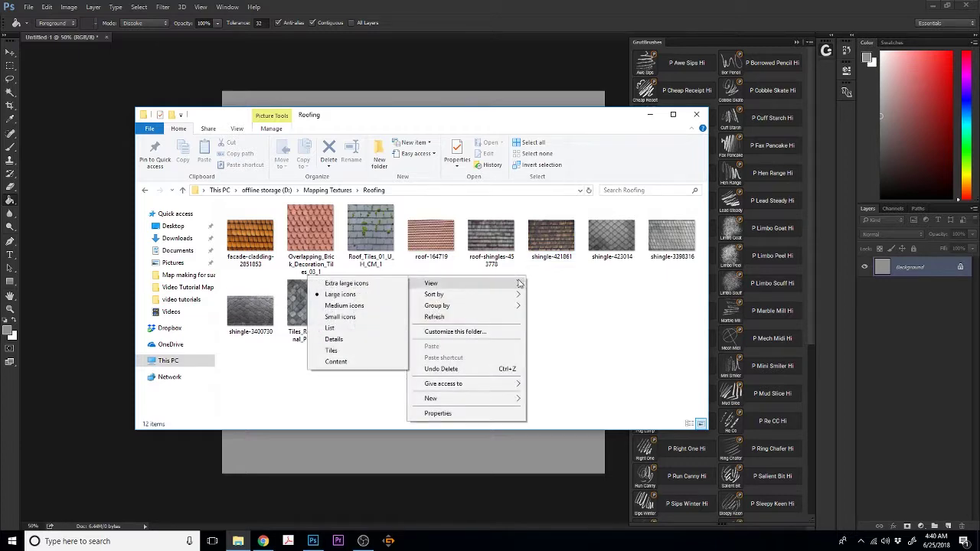
pyautogui.click(397, 285)
pyautogui.scroll(-5, 471, 257)
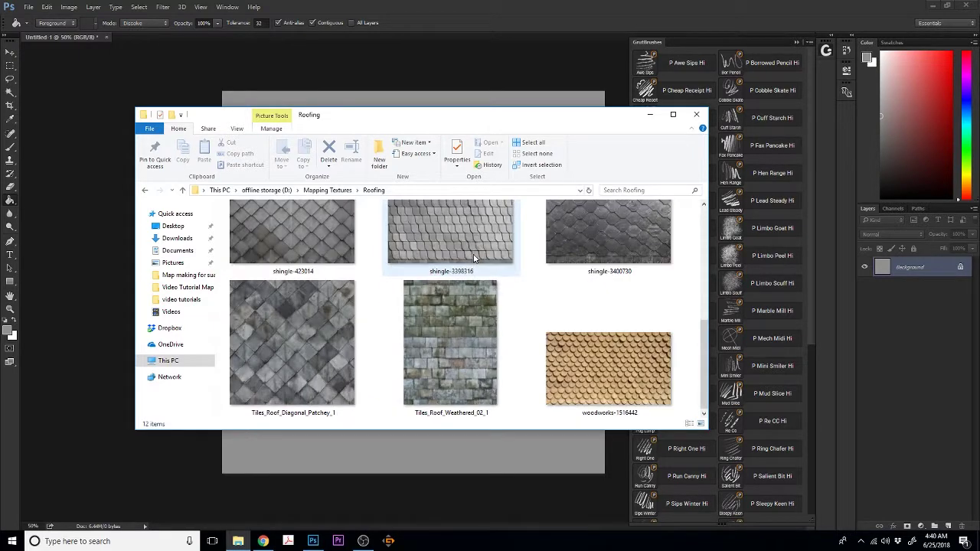
pyautogui.scroll(5, 473, 258)
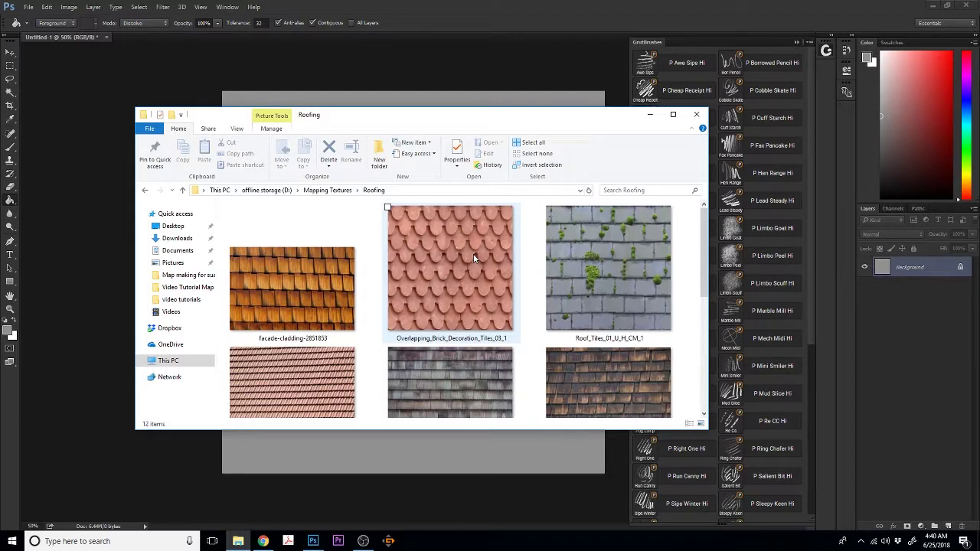
pyautogui.click(693, 118)
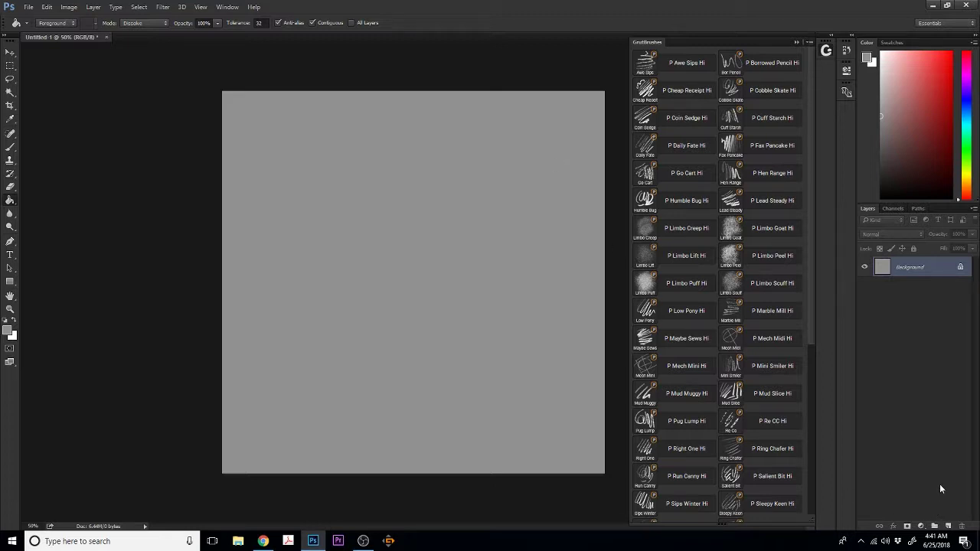
# - Create a new layer group and name it Ground
pyautogui.click(934, 526)
pyautogui.doubleClick(904, 263)
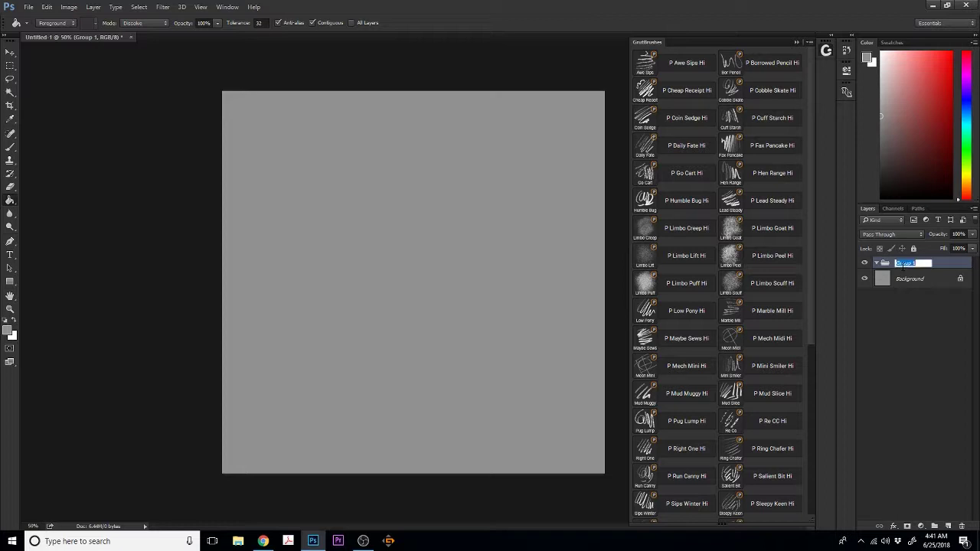
pyautogui.write('Gopin')
pyautogui.press('BackSpace')
pyautogui.press('BackSpace')
pyautogui.press('BackSpace')
pyautogui.press('BackSpace')
pyautogui.press('BackSpace')
pyautogui.press('BackSpace')
pyautogui.write('Ground')
pyautogui.press('Return')
# - Convert the locked background into a regular layer named Grey and place it inside the collapsed Ground group
pyautogui.doubleClick(916, 279)
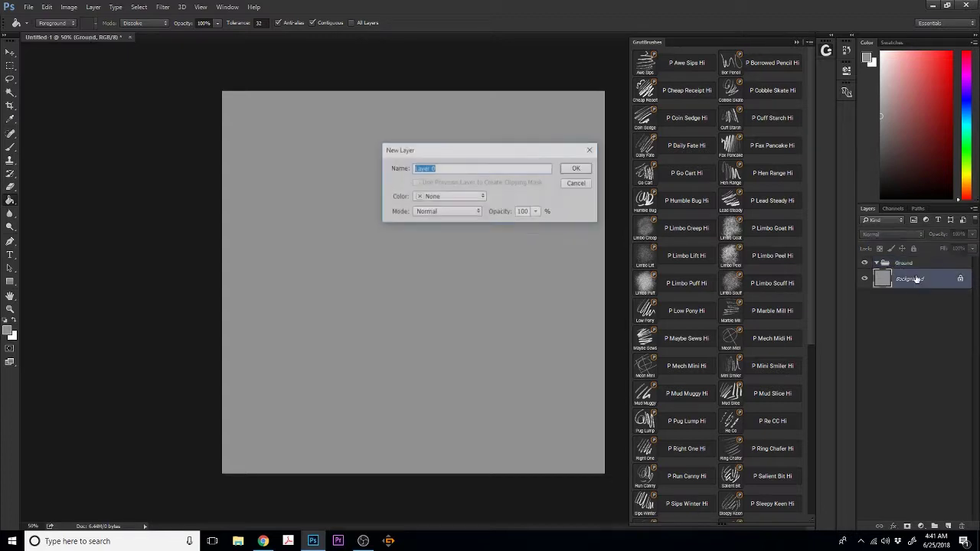
pyautogui.click(578, 184)
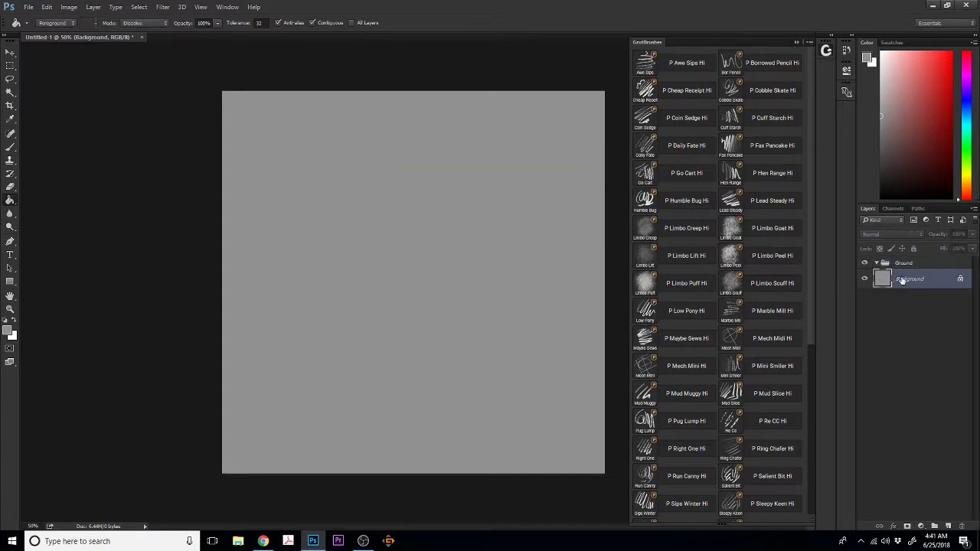
pyautogui.click(959, 278)
pyautogui.doubleClick(905, 279)
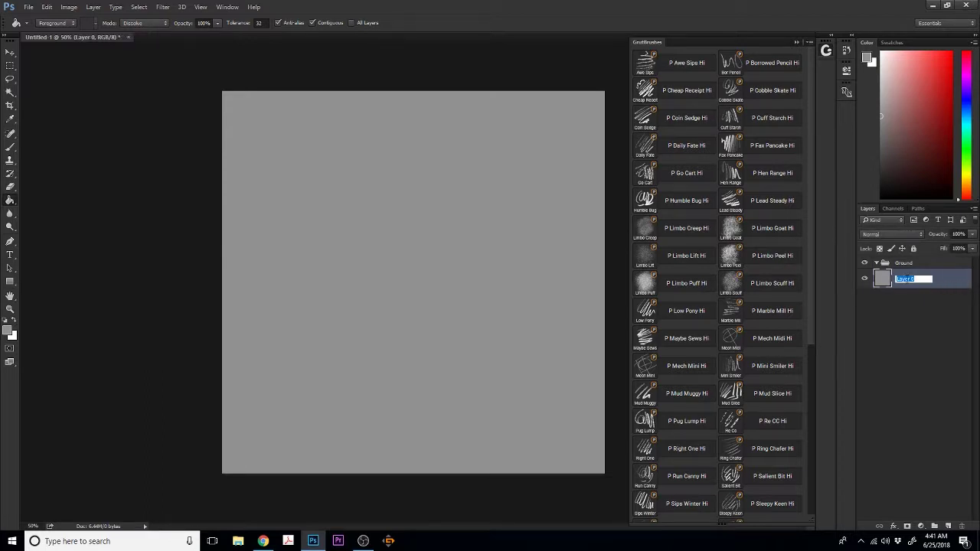
pyautogui.write('Grey')
pyautogui.press('Return')
pyautogui.moveTo(900, 281); pyautogui.dragTo(913, 266)
pyautogui.click(876, 263)
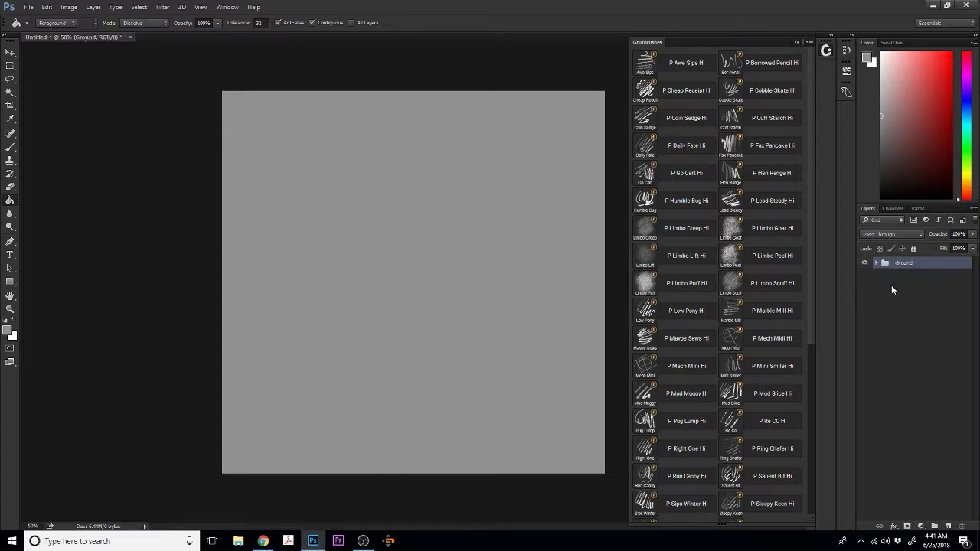
# - Create a second layer group above Ground and name it Water
pyautogui.click(933, 525)
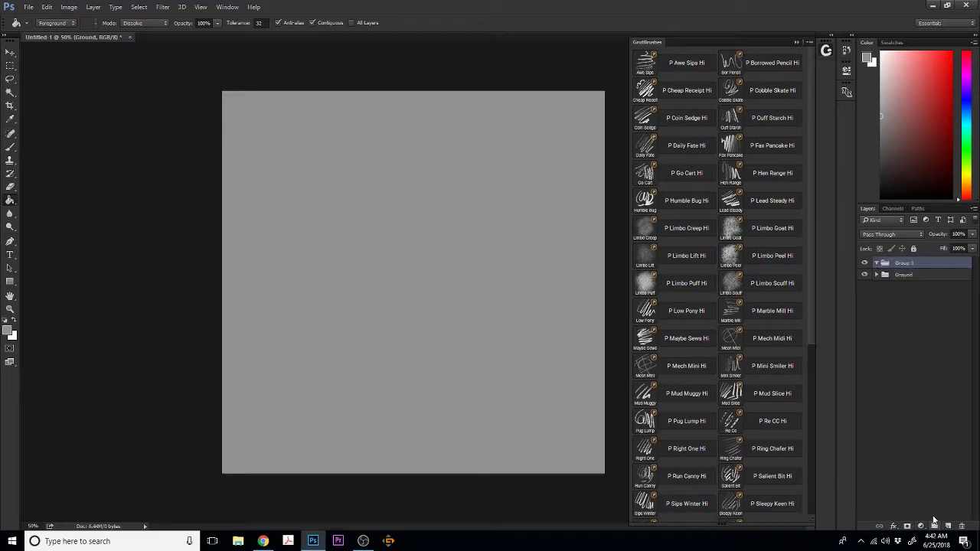
pyautogui.doubleClick(904, 263)
pyautogui.write('Water')
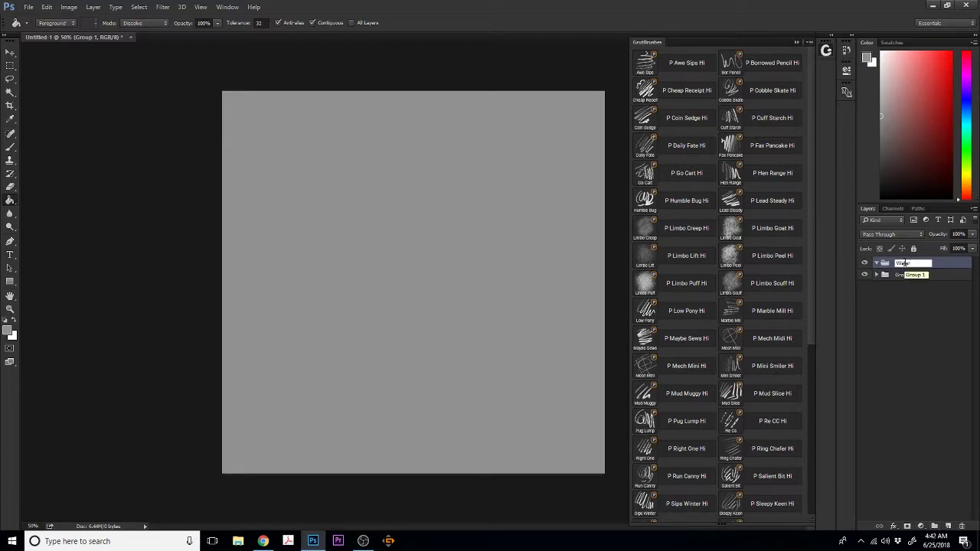
pyautogui.press('Return')
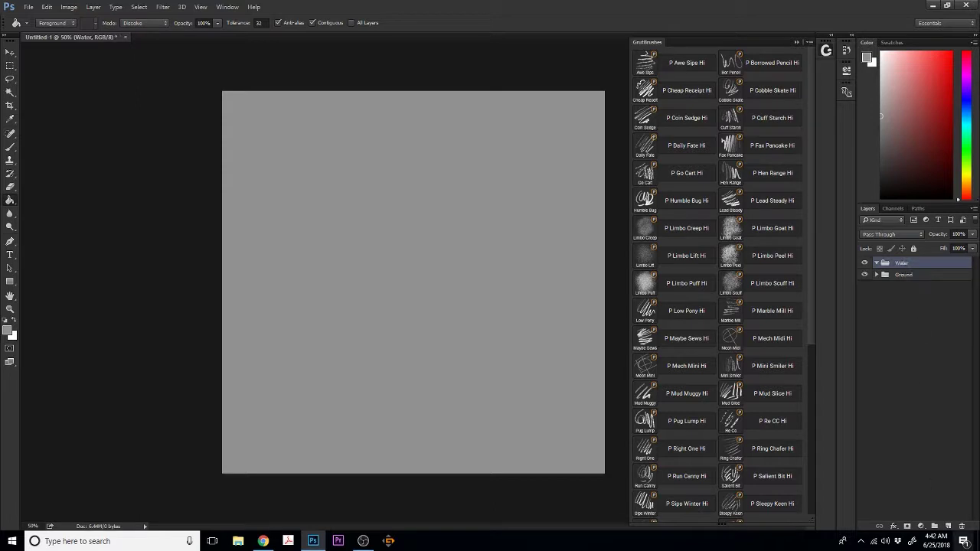
# - Add a layer named Water Base inside the Water group and collapse the group
pyautogui.click(947, 526)
pyautogui.doubleClick(910, 280)
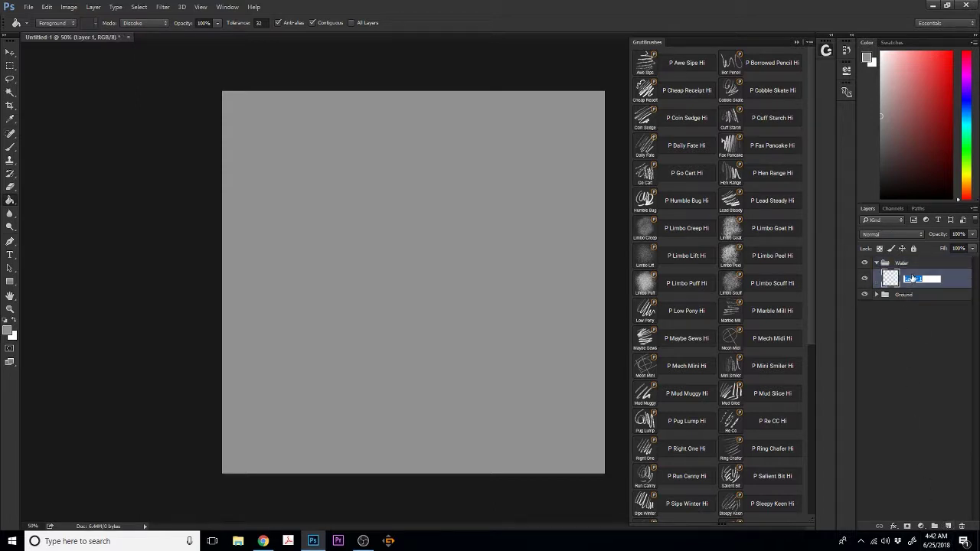
pyautogui.write('Water Bas')
pyautogui.press('Return')
pyautogui.click(877, 262)
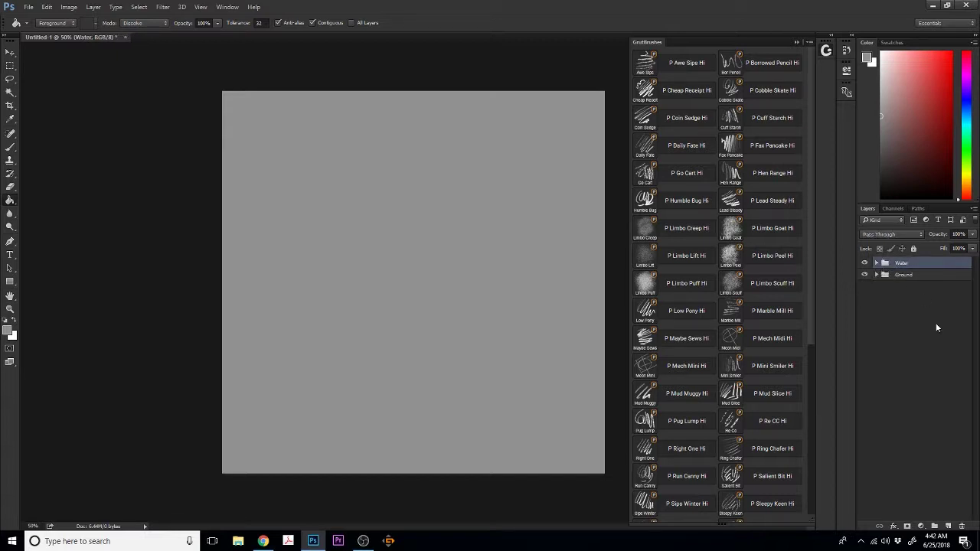
# - Create a new layer group above Water and name it Roads
pyautogui.click(934, 525)
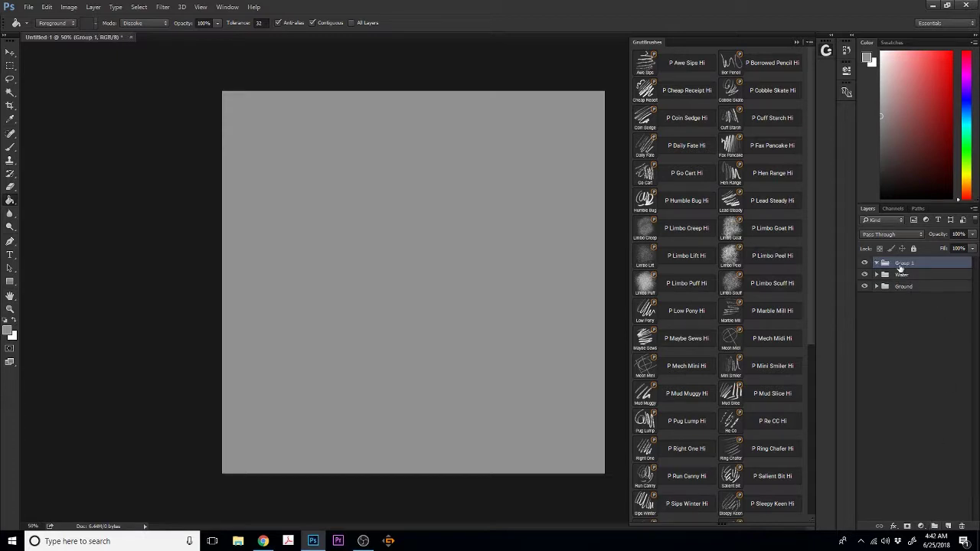
pyautogui.doubleClick(902, 264)
pyautogui.write('Rocks')
pyautogui.press('Return')
# - Add a base layer for the roads inside the Roads group, name it accordingly, and collapse the group
pyautogui.click(948, 527)
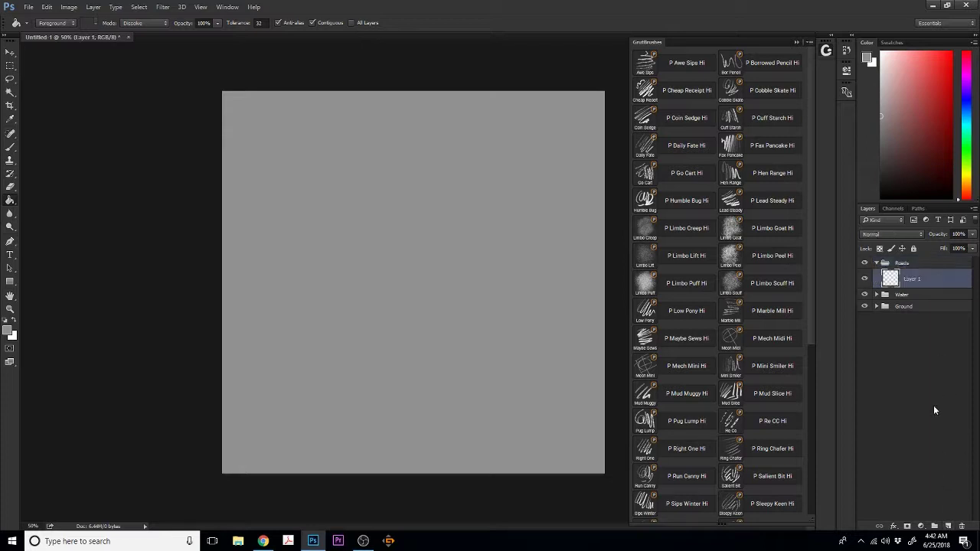
pyautogui.doubleClick(908, 282)
pyautogui.write('Ro')
pyautogui.write('Base')
pyautogui.press('Return')
pyautogui.click(876, 262)
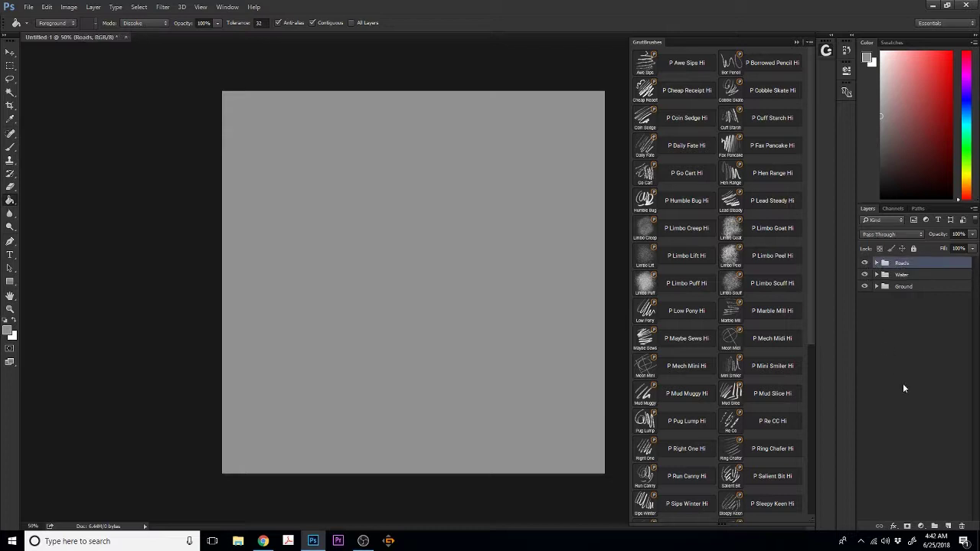
# - Create a new layer group above Roads and name it Buildings
pyautogui.click(933, 526)
pyautogui.doubleClick(901, 264)
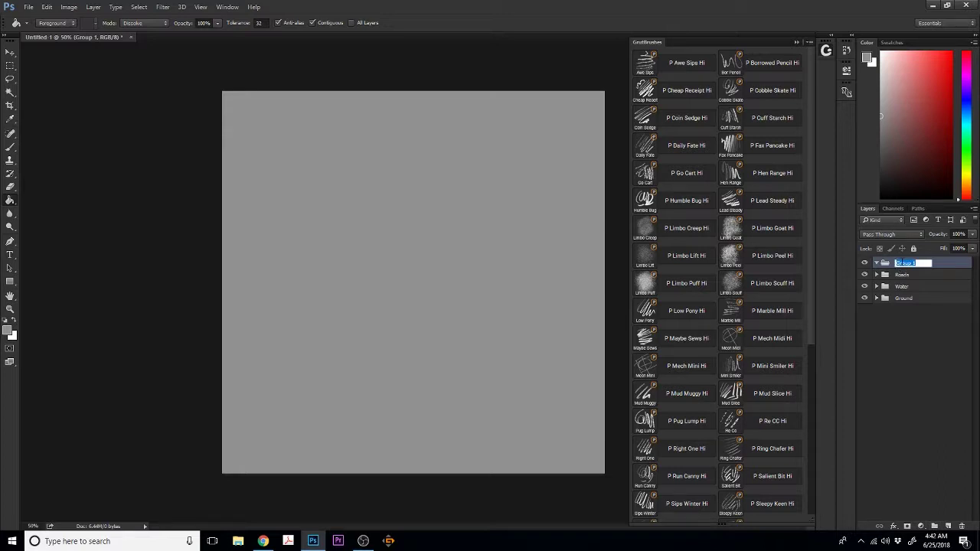
pyautogui.write('Buildings')
pyautogui.press('Return')
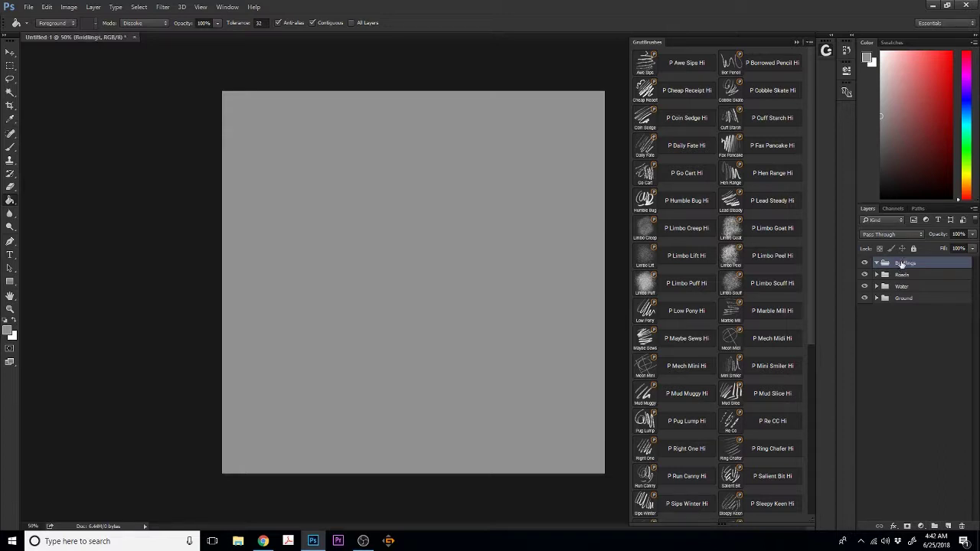
# - Add a layer named Building Base inside the Buildings group and collapse the group
pyautogui.click(947, 527)
pyautogui.doubleClick(914, 279)
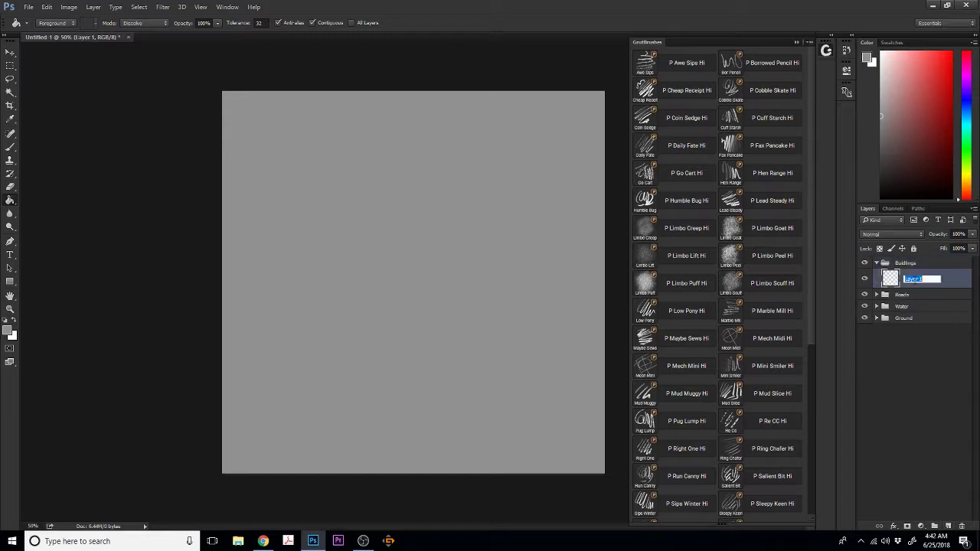
pyautogui.write('Building')
pyautogui.write(' Base')
pyautogui.press('Return')
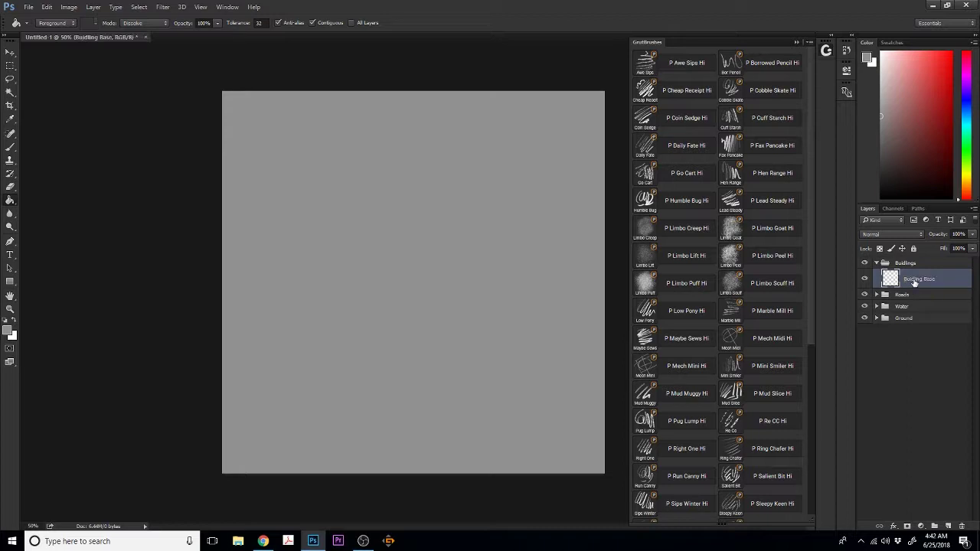
pyautogui.click(877, 262)
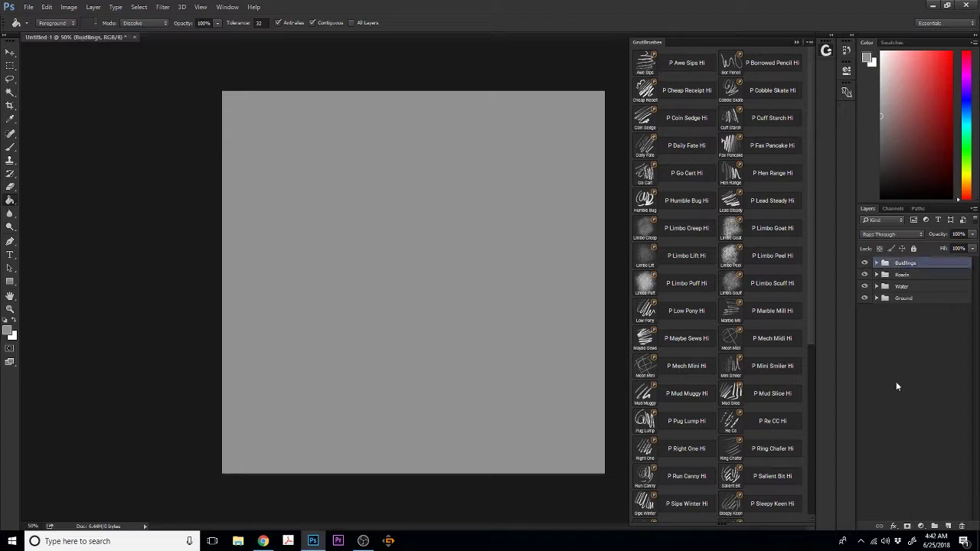
# - Create a new layer group above Buildings and name it Wall
pyautogui.click(934, 527)
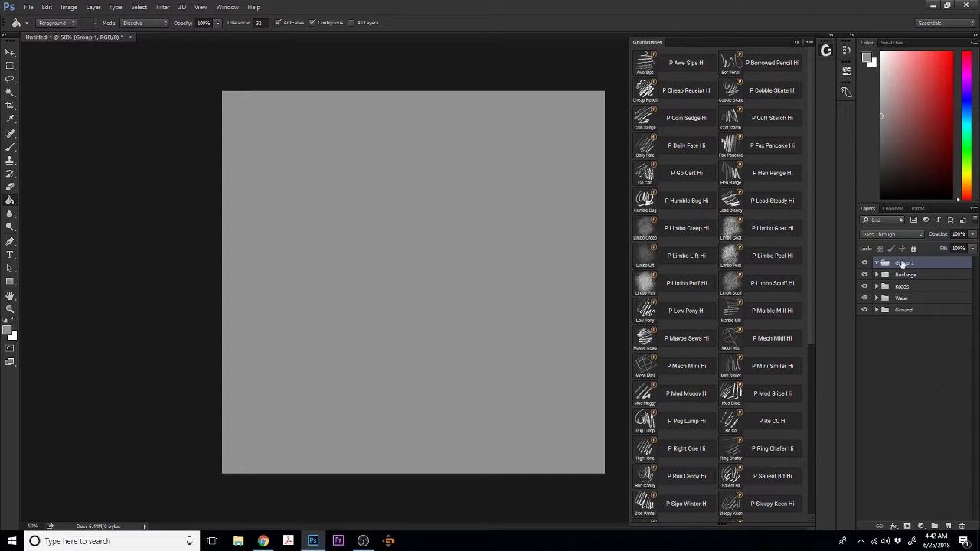
pyautogui.doubleClick(901, 262)
pyautogui.write('Wall')
pyautogui.press('Return')
# - Add a layer named Tower Base inside the Wall group
pyautogui.click(948, 527)
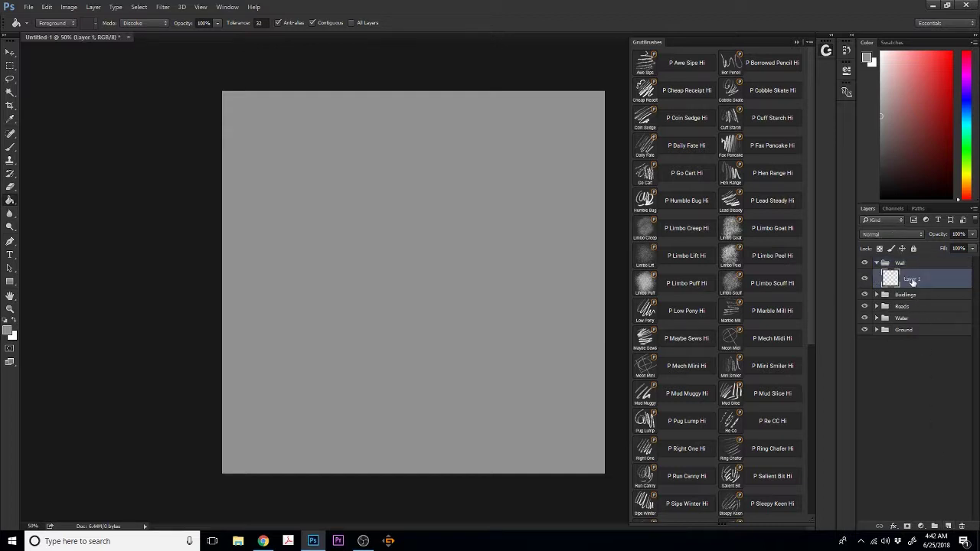
pyautogui.doubleClick(912, 279)
pyautogui.write('Tower Base')
pyautogui.press('Return')
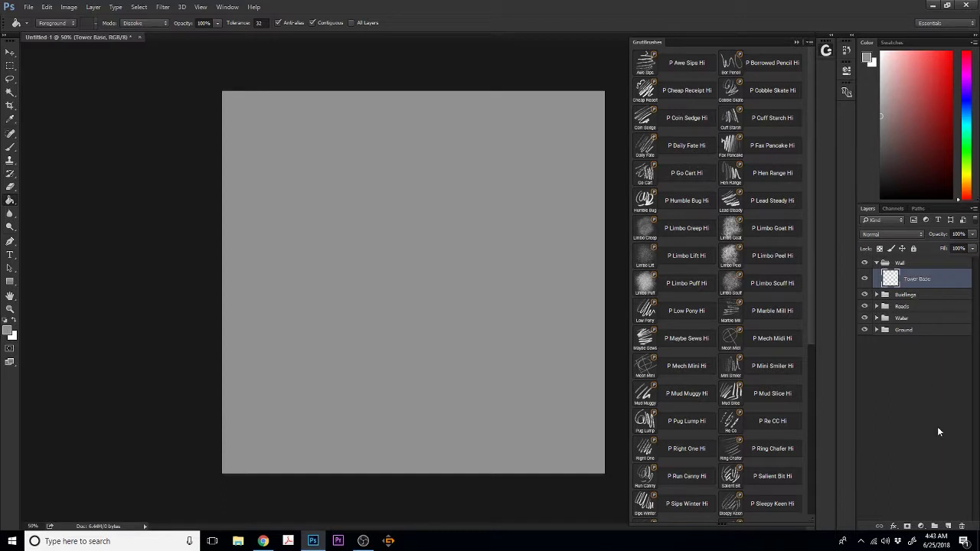
# - Add a layer named Wall Base beneath Tower Base in the Wall group and collapse the group
pyautogui.click(949, 526)
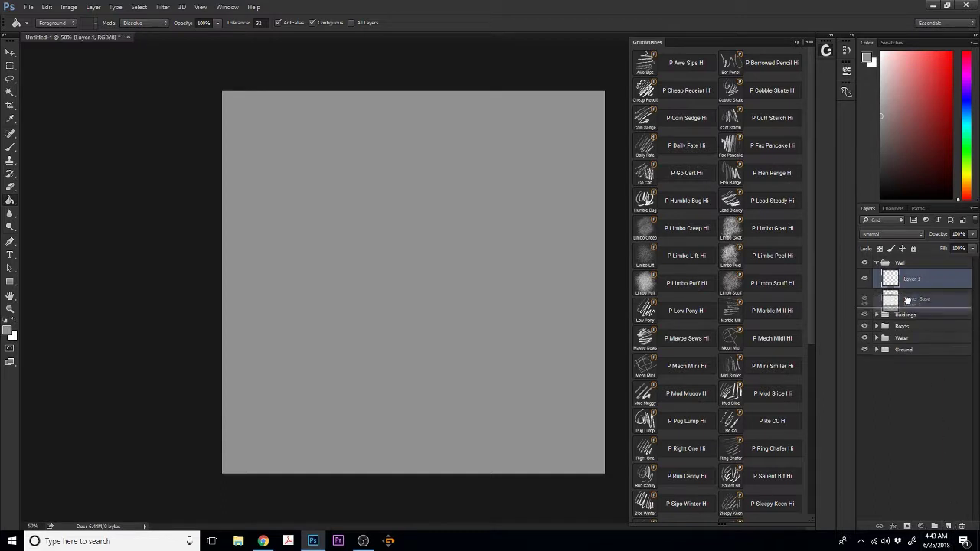
pyautogui.moveTo(908, 279); pyautogui.dragTo(915, 304)
pyautogui.doubleClick(915, 304)
pyautogui.write('WallBase')
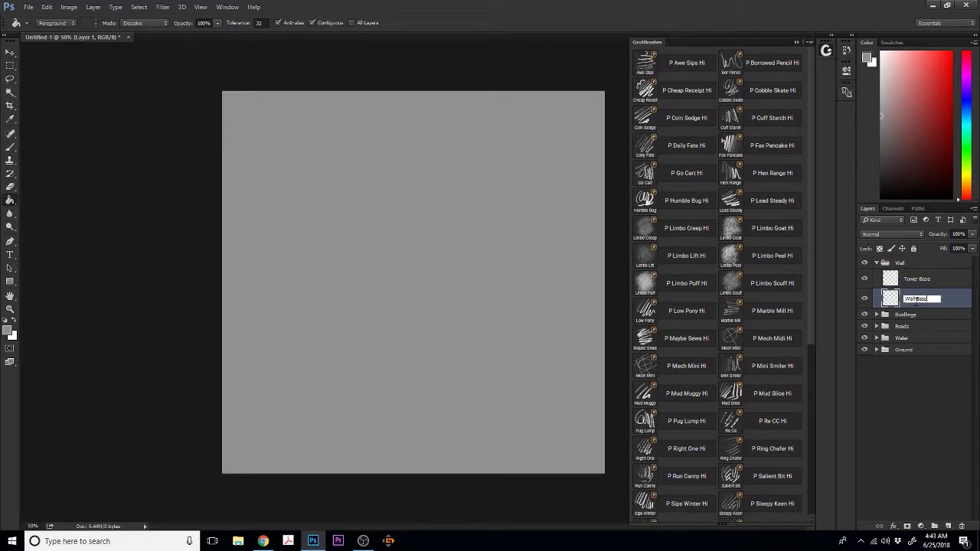
pyautogui.press('Return')
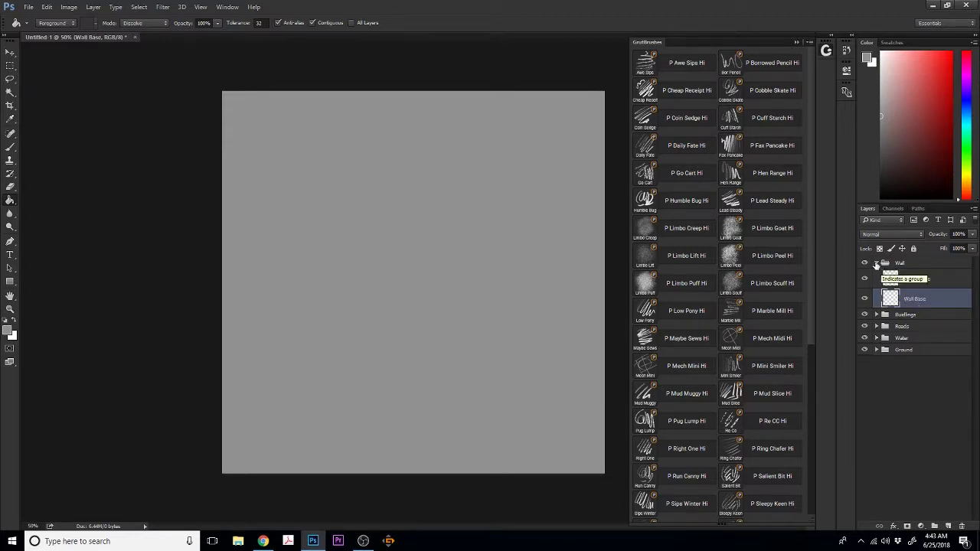
pyautogui.click(876, 263)
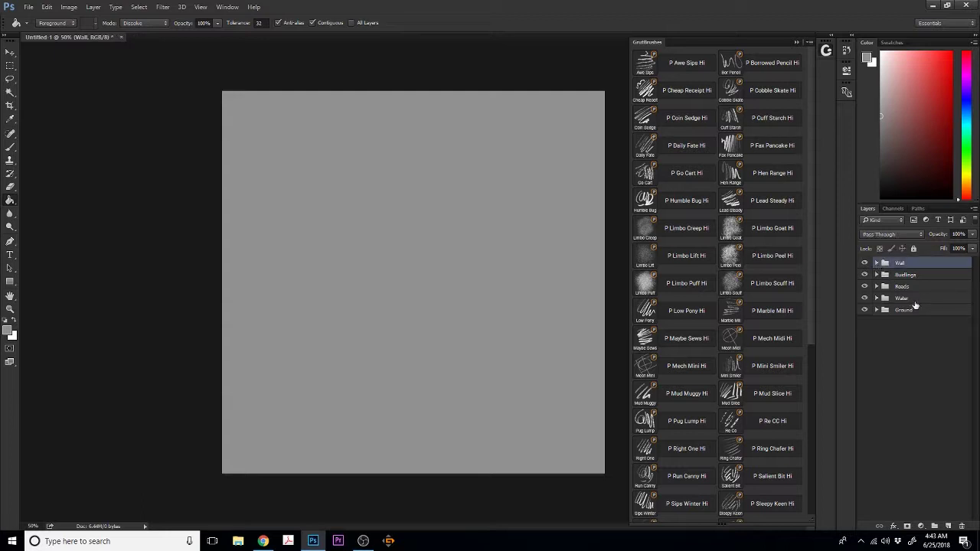
# - Create a new layer group above Wall and name it Trees
pyautogui.click(934, 526)
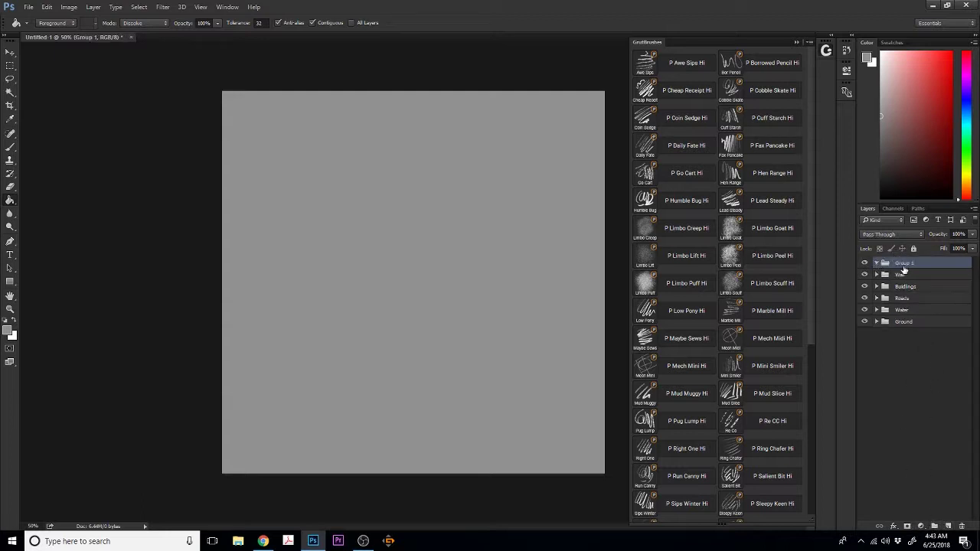
pyautogui.doubleClick(905, 263)
pyautogui.write('Trees')
pyautogui.press('Return')
# - Add a layer named Trees Base inside the Trees group and collapse the group
pyautogui.click(947, 526)
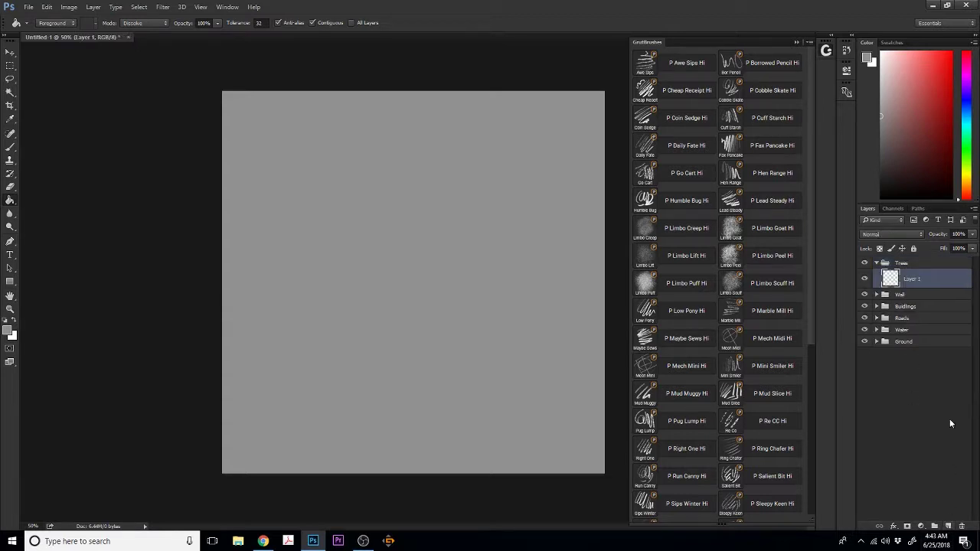
pyautogui.doubleClick(912, 279)
pyautogui.write('Trees Base')
pyautogui.press('Return')
pyautogui.click(876, 262)
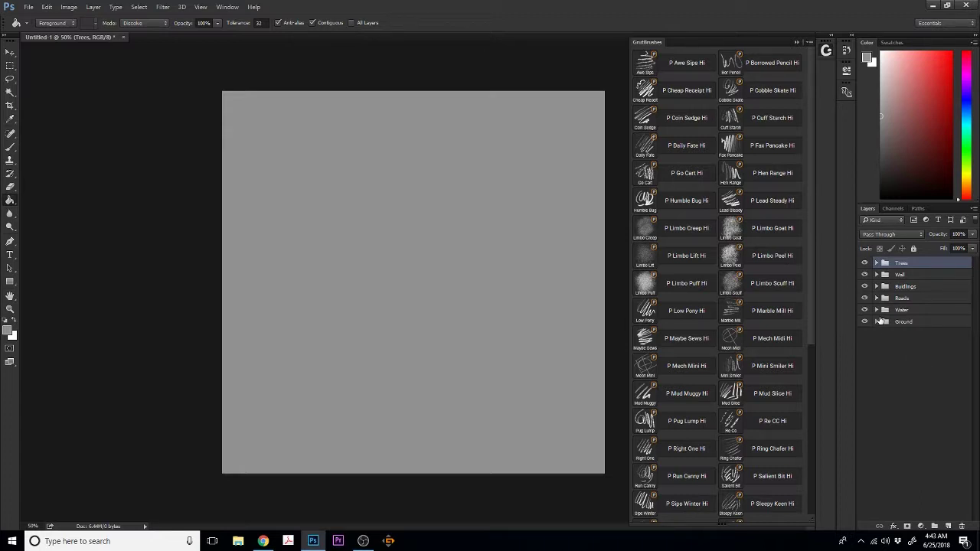
pyautogui.hotkey('ctrl', '1')
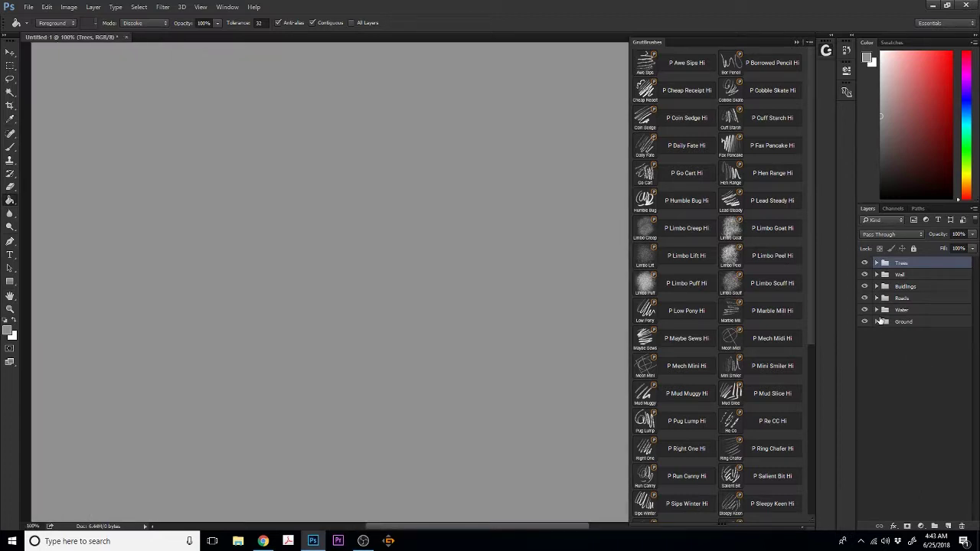
pyautogui.hotkey('ctrl', '-')
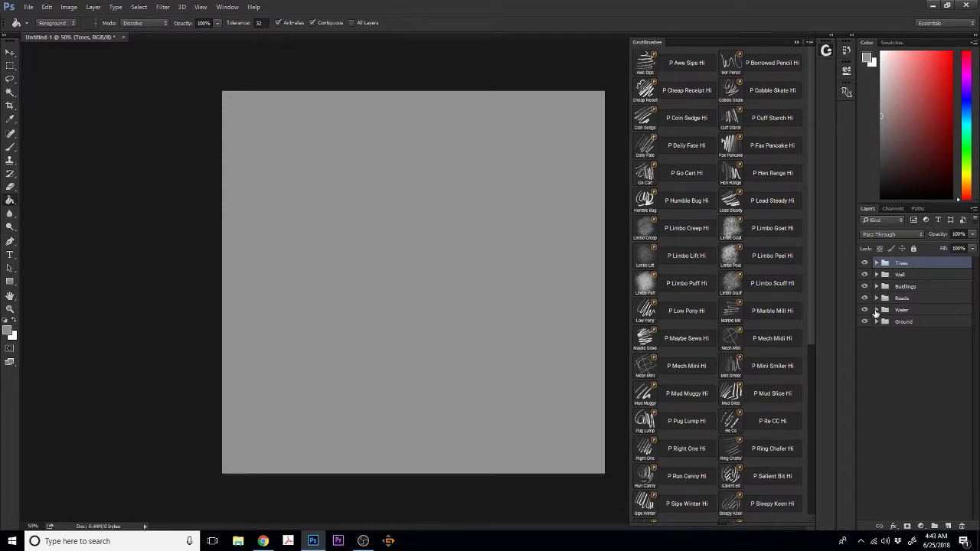
# - Select the Water Base layer inside the Water group and set the foreground color to a saturated blue
pyautogui.click(875, 310)
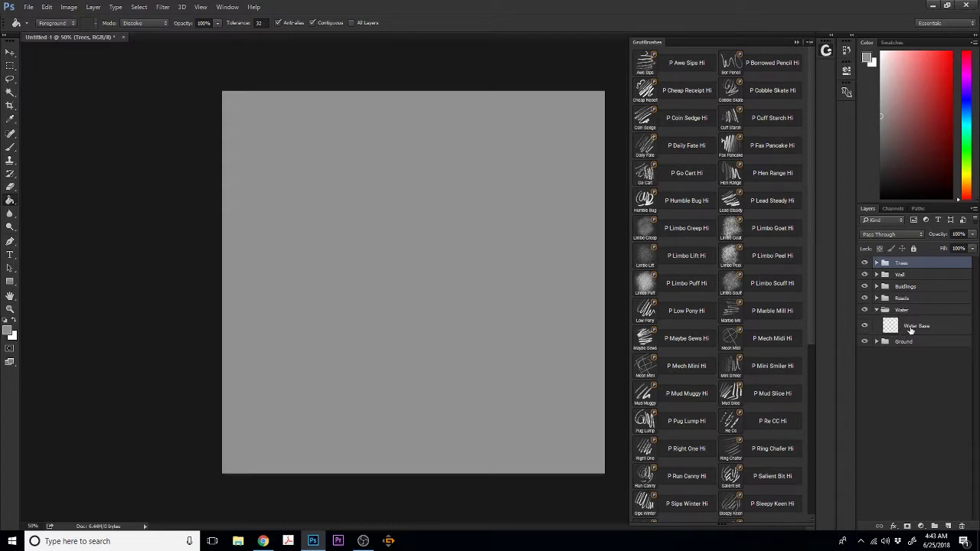
pyautogui.click(909, 327)
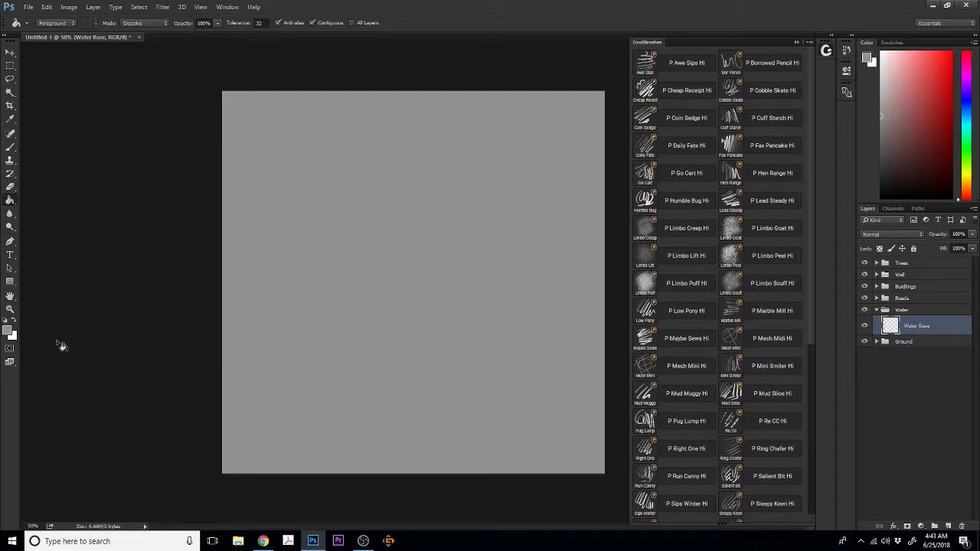
pyautogui.click(8, 331)
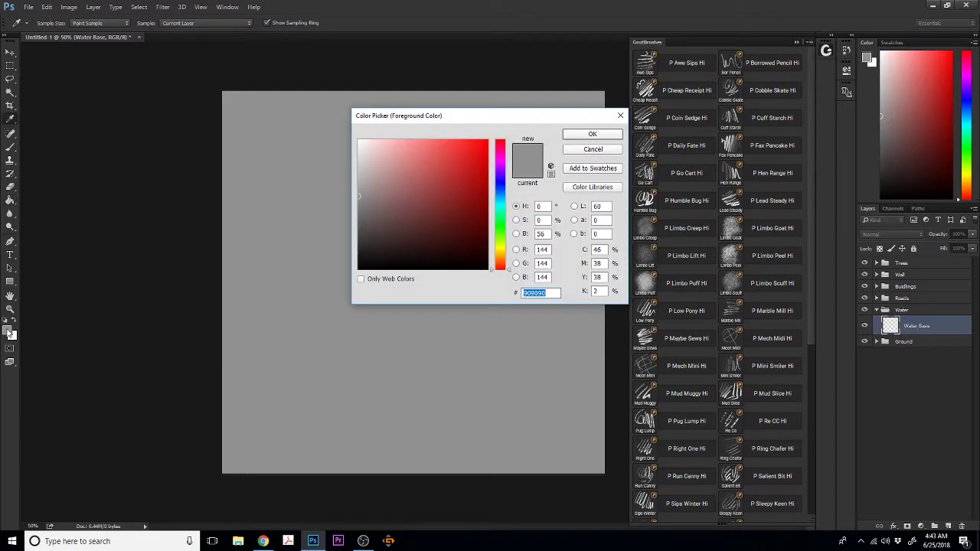
pyautogui.click(501, 181)
pyautogui.click(487, 145)
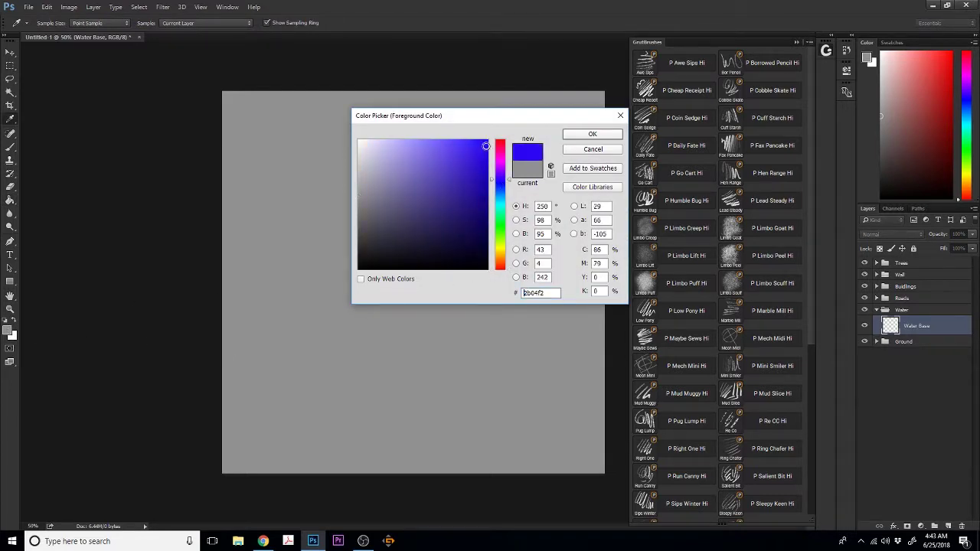
pyautogui.click(486, 149)
pyautogui.click(572, 136)
# - Switch to the Brush tool and reduce the hard round brush size to 24 px
pyautogui.press('g')
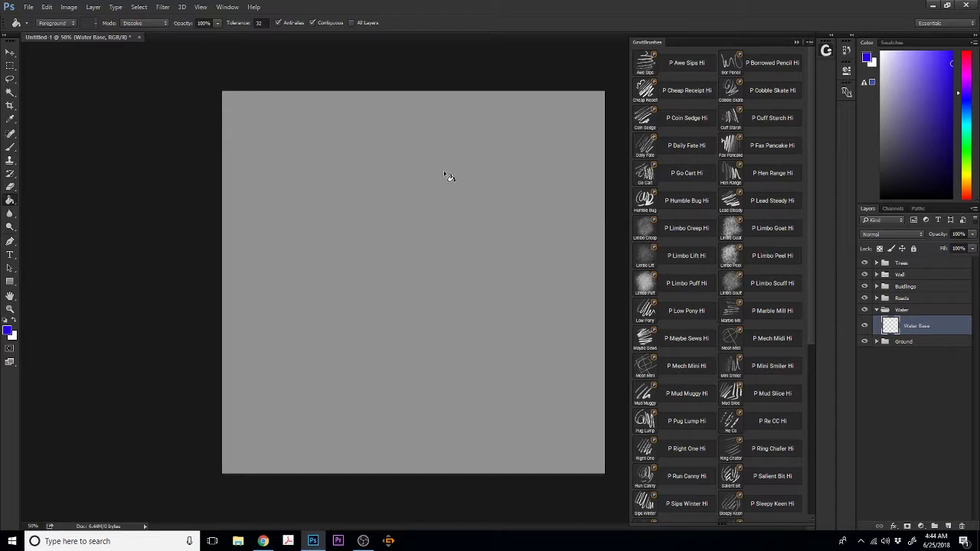
pyautogui.click(10, 146)
pyautogui.click(51, 23)
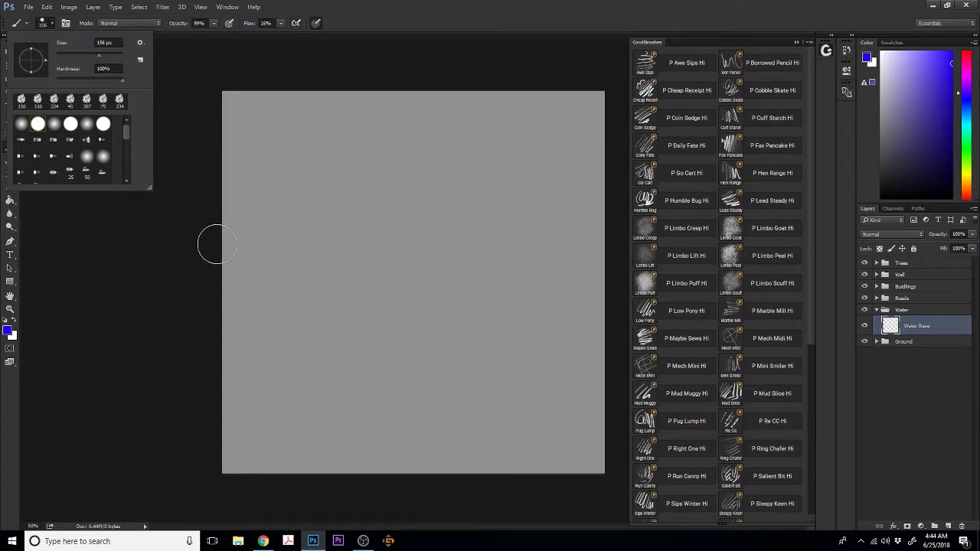
pyautogui.moveTo(100, 56); pyautogui.dragTo(63, 57)
pyautogui.click(361, 6)
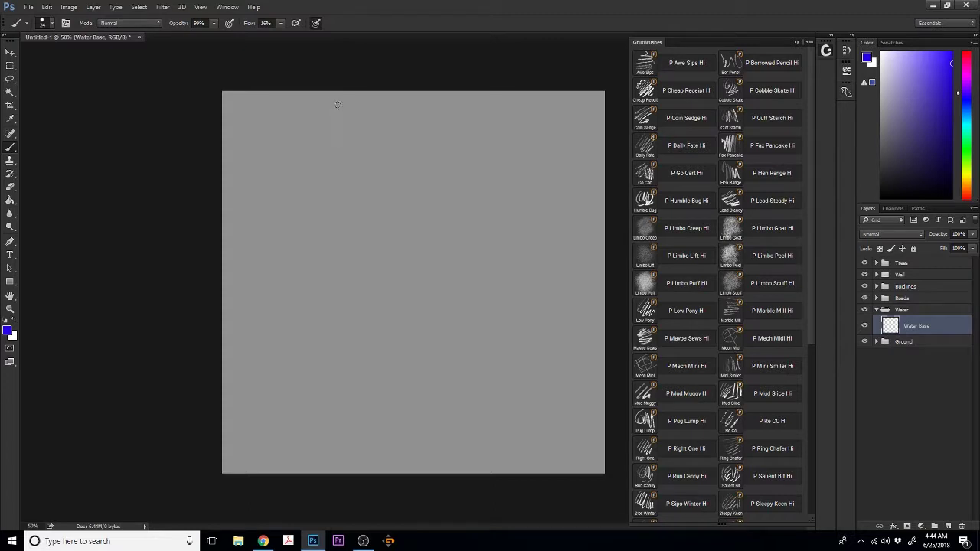
# - Paint a winding S-shaped river stroke on Water Base from the upper to the lower edge of the canvas
pyautogui.moveTo(329, 93)
pyautogui.mouseDown()
pyautogui.moveTo(386, 150)
pyautogui.moveTo(393, 209)
pyautogui.moveTo(372, 273)
pyautogui.moveTo(318, 372)
pyautogui.moveTo(316, 422)
pyautogui.moveTo(367, 484)
pyautogui.mouseUp()
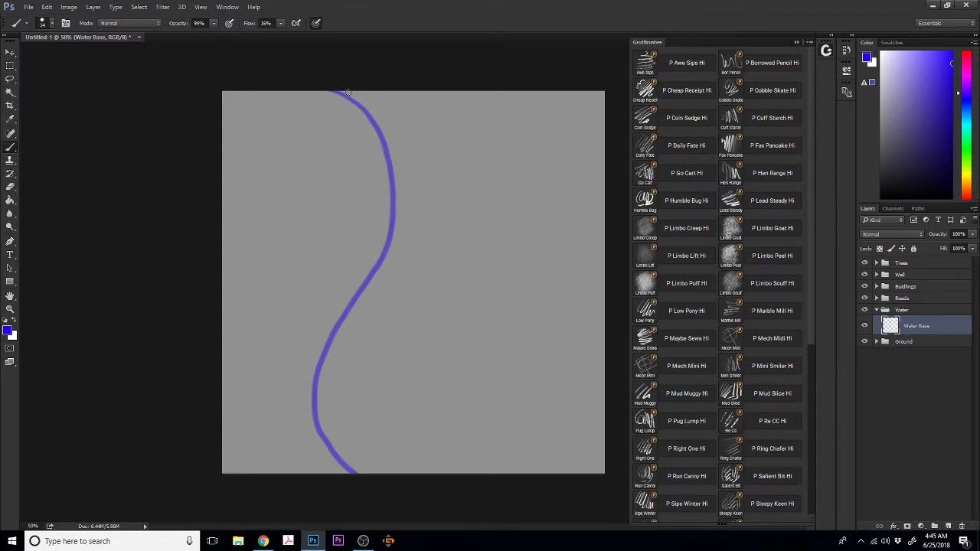
# - Collapse the GrutBrushes panel and view the upper part of the river at 100% zoom
pyautogui.hotkey('ctrl', '1')
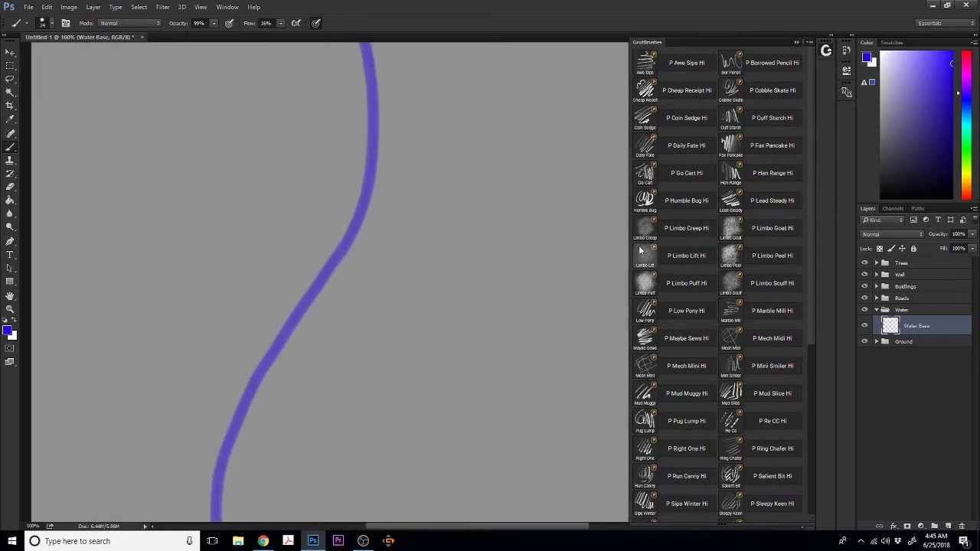
pyautogui.click(799, 43)
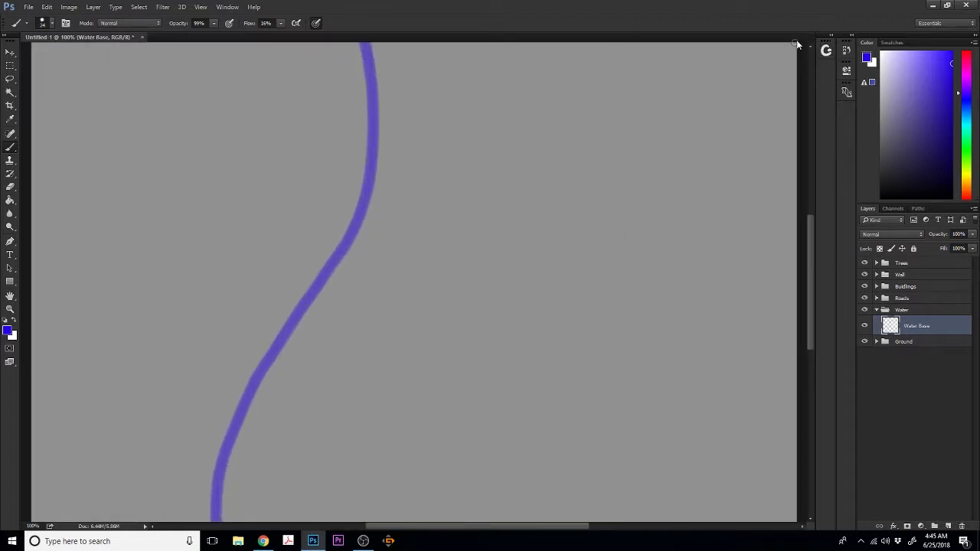
pyautogui.moveTo(813, 276); pyautogui.dragTo(809, 194)
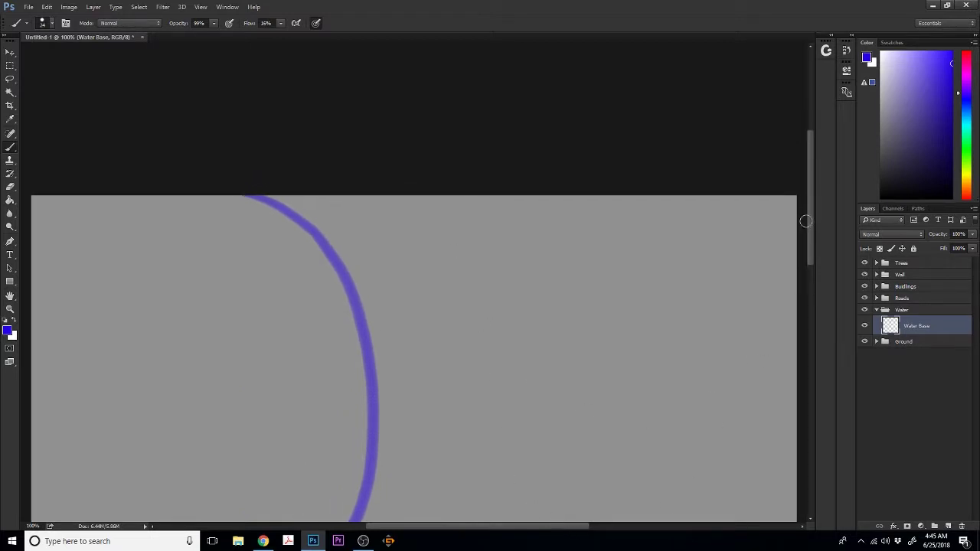
pyautogui.moveTo(813, 220); pyautogui.dragTo(809, 254)
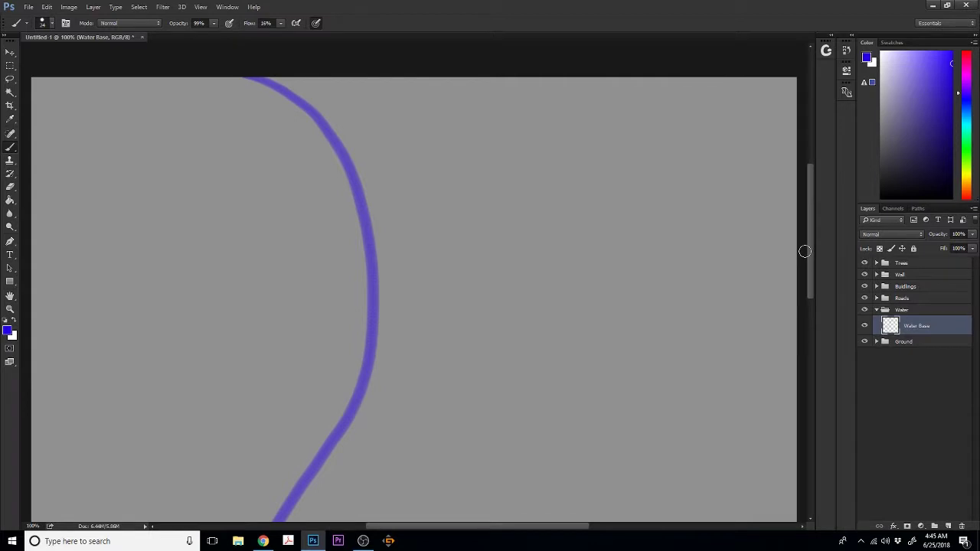
# - Undo the river stroke on the Water Base layer
pyautogui.hotkey('ctrl', 'z')
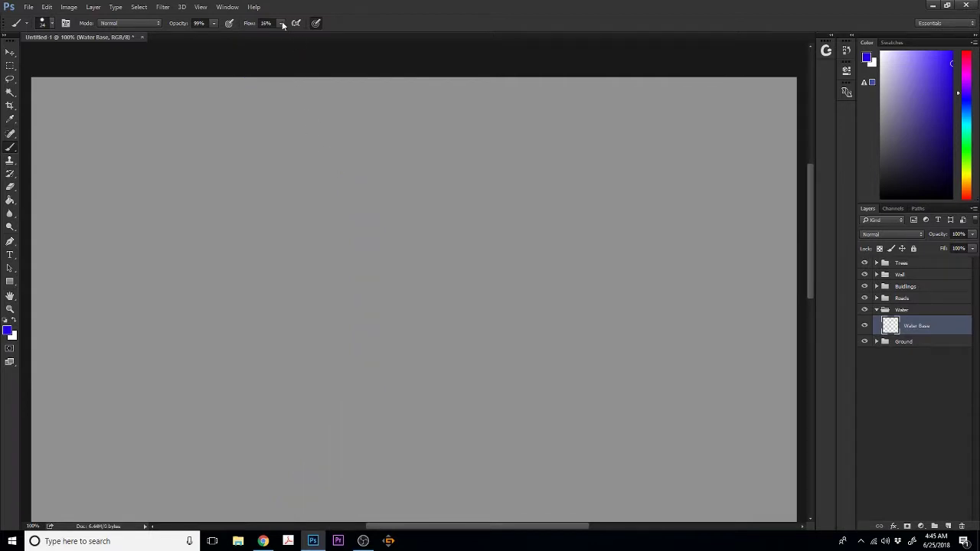
# - Set the brush flow to 100% and repaint the winding river on Water Base from the upper to the lower canvas edge
pyautogui.click(281, 24)
pyautogui.hotkey('ctrl', '-')
pyautogui.hotkey('ctrl', '-')
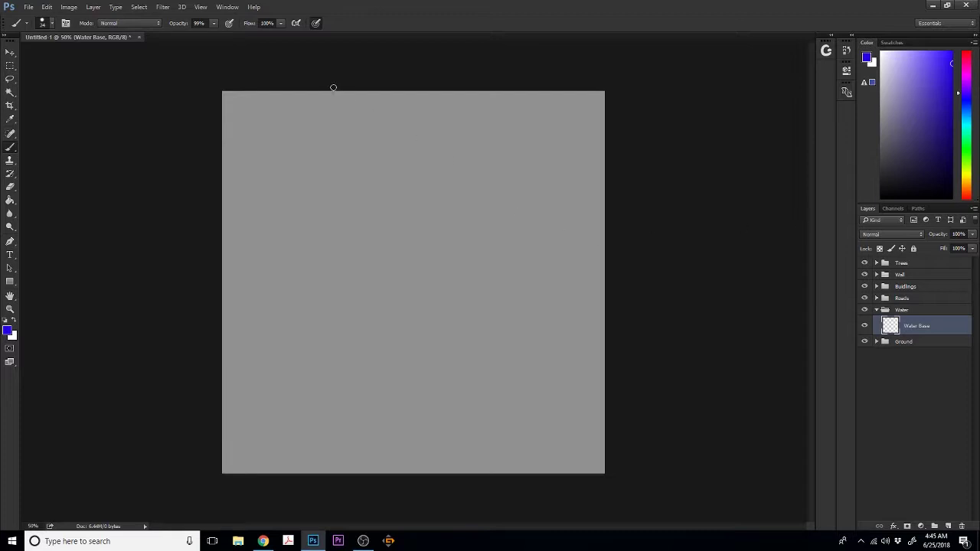
pyautogui.moveTo(330, 86)
pyautogui.mouseDown()
pyautogui.moveTo(380, 150)
pyautogui.moveTo(370, 220)
pyautogui.moveTo(312, 342)
pyautogui.moveTo(317, 408)
pyautogui.moveTo(335, 454)
pyautogui.moveTo(372, 498)
pyautogui.mouseUp()
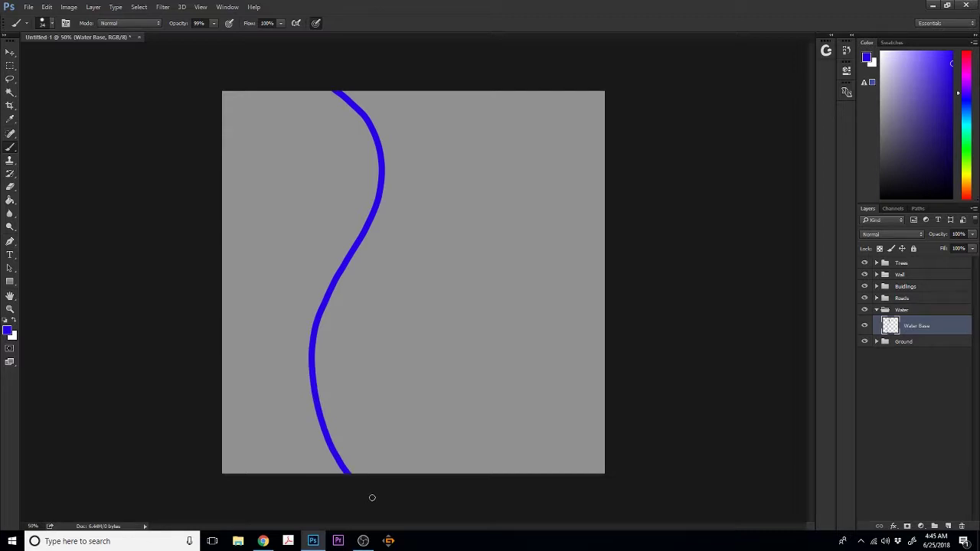
# - Widen the upper half of the river unevenly with extra brush strokes along both banks
pyautogui.hotkey('ctrl', '+')
pyautogui.hotkey('ctrl', '+')
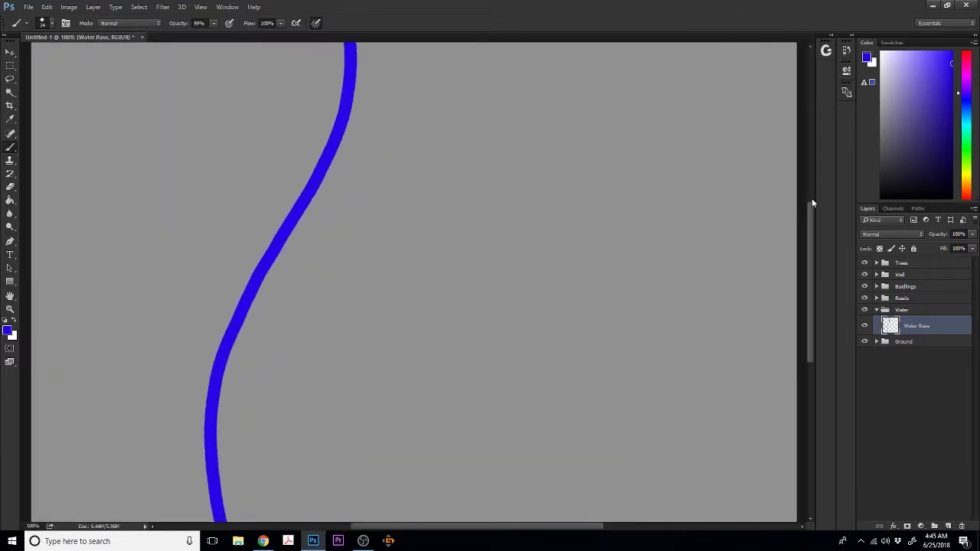
pyautogui.moveTo(812, 254); pyautogui.dragTo(809, 199)
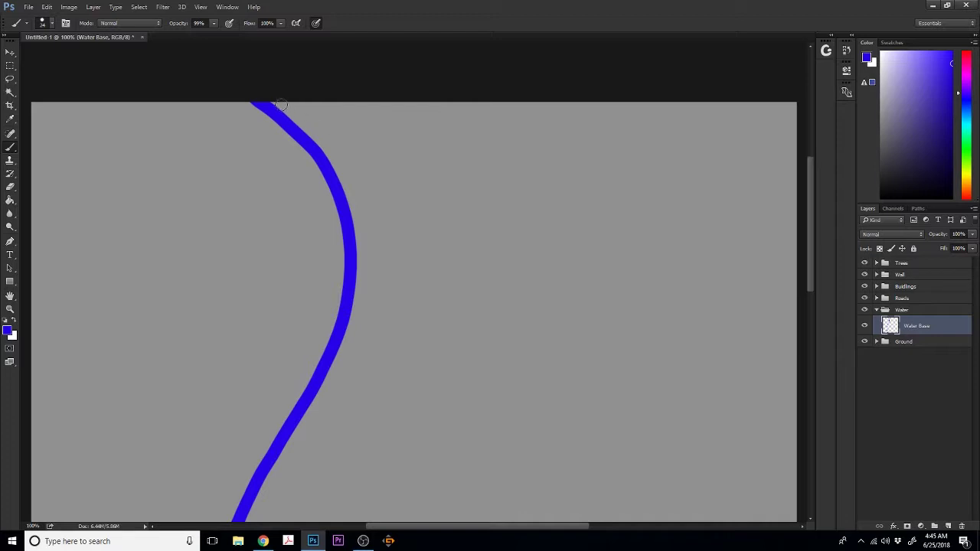
pyautogui.moveTo(274, 103)
pyautogui.mouseDown()
pyautogui.moveTo(321, 151)
pyautogui.moveTo(353, 251)
pyautogui.moveTo(335, 333)
pyautogui.moveTo(246, 499)
pyautogui.mouseUp()
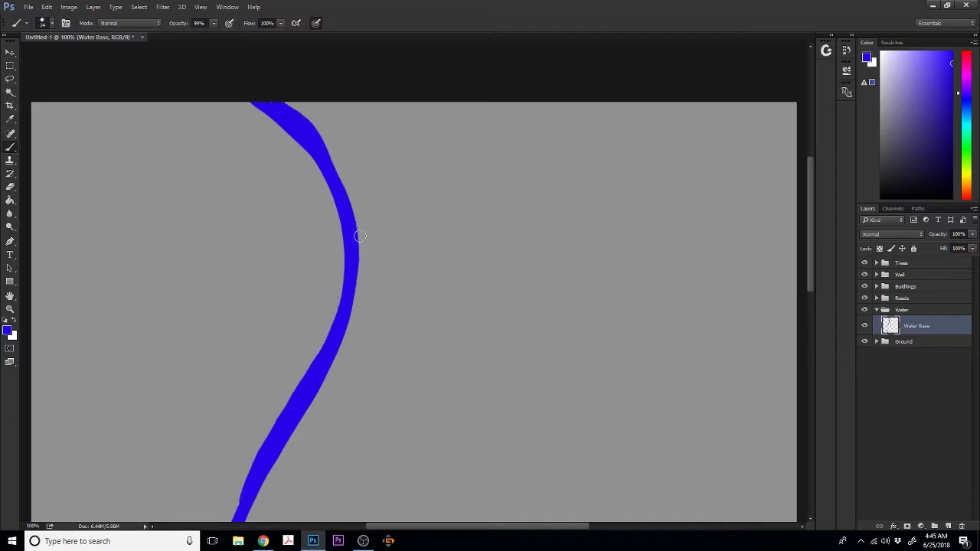
pyautogui.moveTo(313, 133)
pyautogui.mouseDown()
pyautogui.moveTo(347, 214)
pyautogui.moveTo(342, 333)
pyautogui.moveTo(252, 505)
pyautogui.mouseUp()
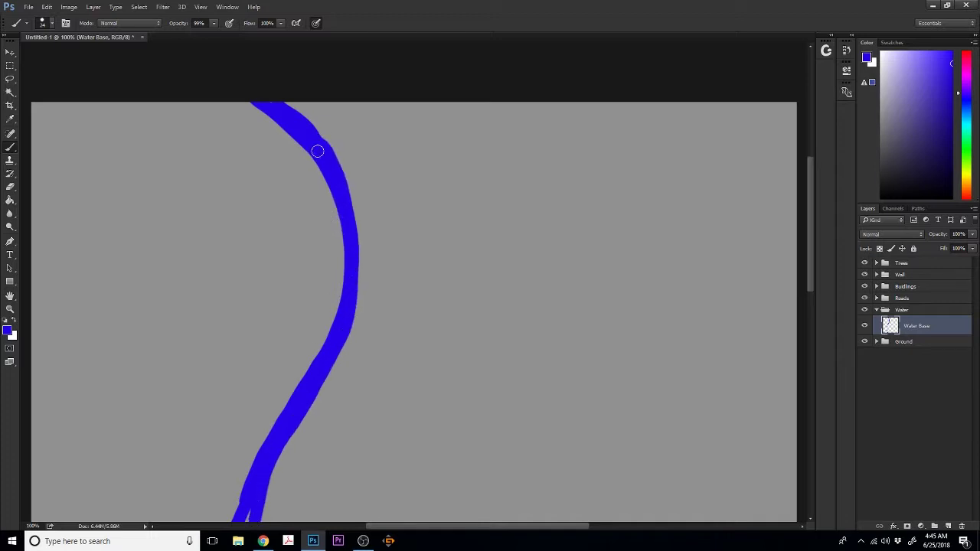
pyautogui.moveTo(343, 309)
pyautogui.mouseDown()
pyautogui.moveTo(327, 196)
pyautogui.moveTo(298, 151)
pyautogui.moveTo(235, 106)
pyautogui.moveTo(265, 110)
pyautogui.moveTo(304, 138)
pyautogui.moveTo(320, 173)
pyautogui.moveTo(271, 119)
pyautogui.moveTo(227, 105)
pyautogui.moveTo(190, 77)
pyautogui.mouseUp()
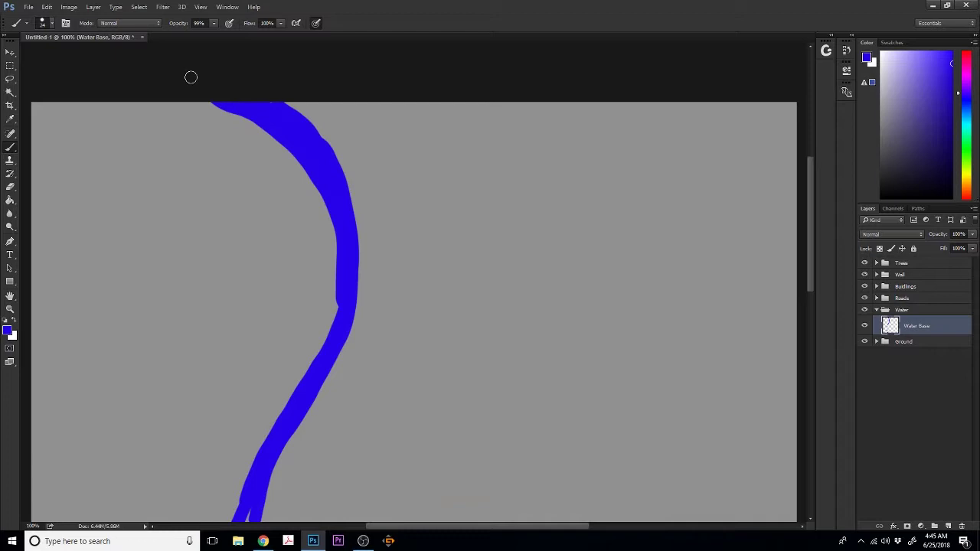
pyautogui.moveTo(339, 281)
pyautogui.mouseDown()
pyautogui.moveTo(326, 354)
pyautogui.moveTo(304, 392)
pyautogui.mouseUp()
# - Thicken the river's middle stretch along its right bank and fill the small gap between the strokes
pyautogui.moveTo(810, 236); pyautogui.dragTo(810, 322)
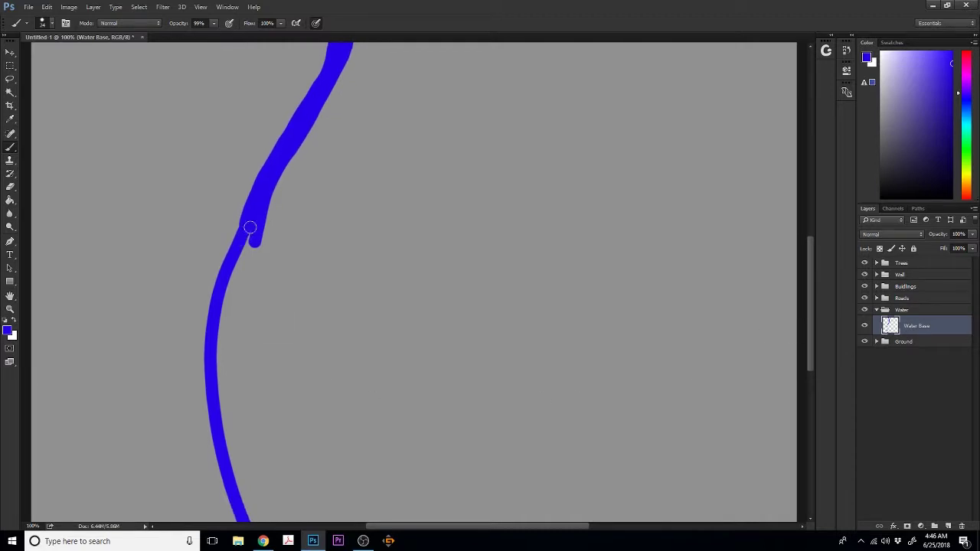
pyautogui.moveTo(253, 247)
pyautogui.mouseDown()
pyautogui.moveTo(225, 301)
pyautogui.moveTo(211, 395)
pyautogui.mouseUp()
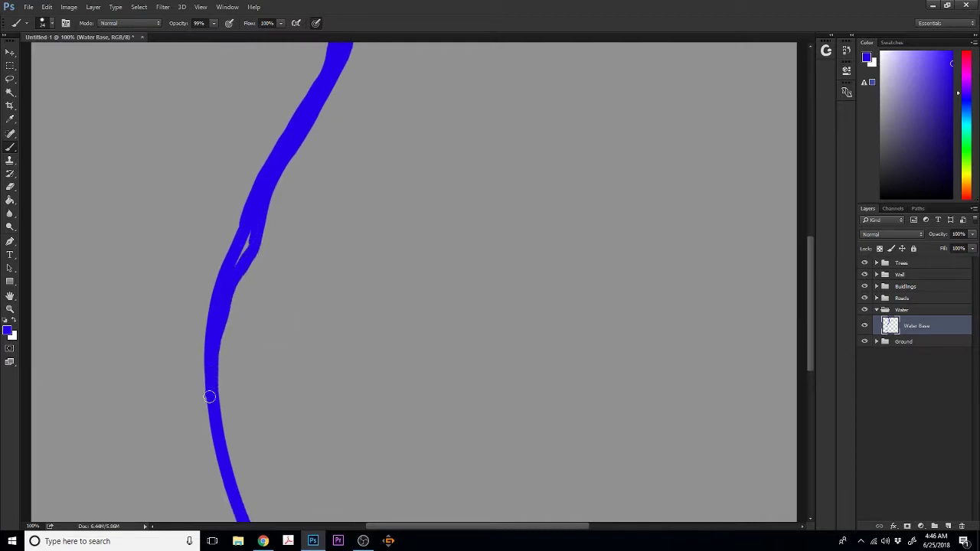
pyautogui.moveTo(232, 274); pyautogui.dragTo(256, 221)
# - Paint a second arm left of the river down to the lower canvas edge and fill between the arms as a wide mouth
pyautogui.moveTo(814, 290); pyautogui.dragTo(813, 356)
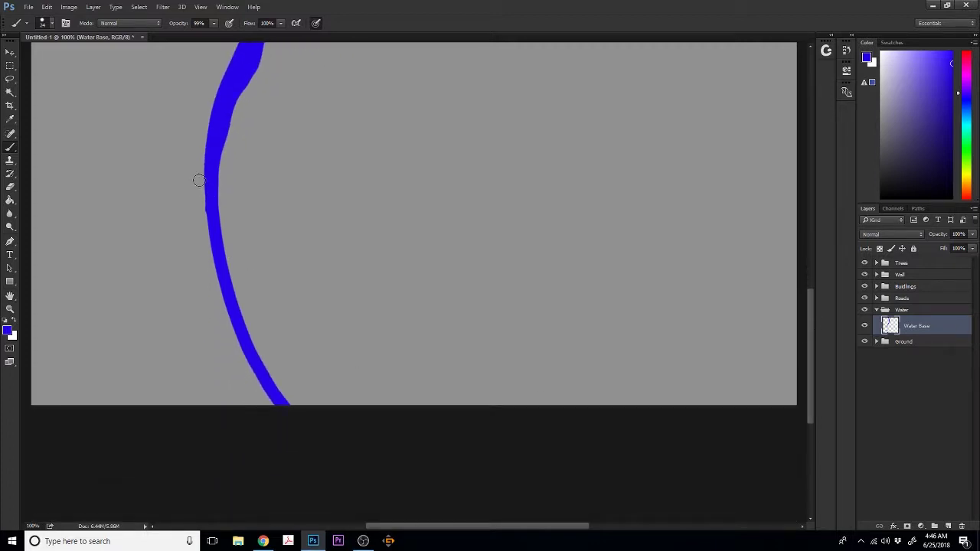
pyautogui.moveTo(210, 181)
pyautogui.mouseDown()
pyautogui.moveTo(188, 322)
pyautogui.moveTo(197, 393)
pyautogui.moveTo(211, 417)
pyautogui.mouseUp()
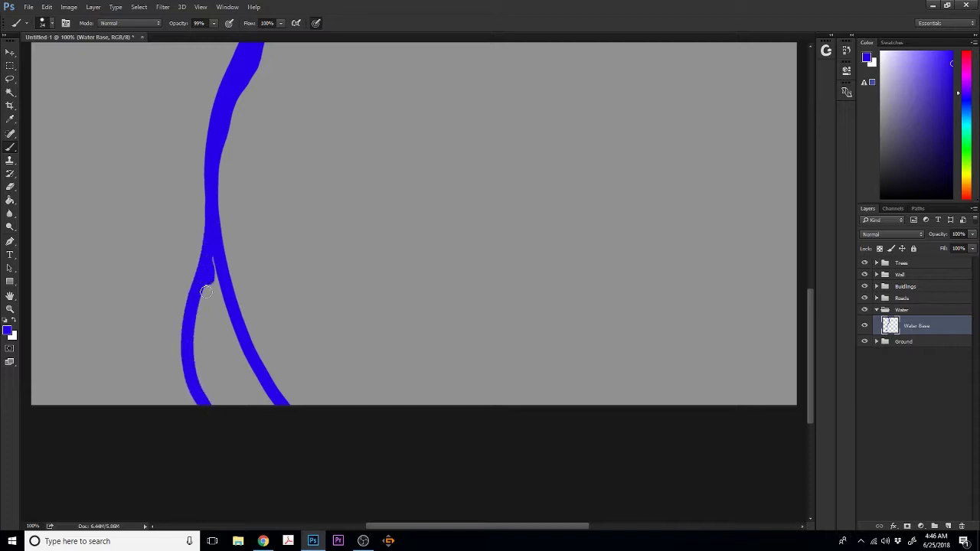
pyautogui.moveTo(206, 292)
pyautogui.mouseDown()
pyautogui.moveTo(208, 398)
pyautogui.moveTo(199, 315)
pyautogui.moveTo(206, 395)
pyautogui.moveTo(207, 365)
pyautogui.moveTo(215, 391)
pyautogui.moveTo(209, 260)
pyautogui.moveTo(234, 354)
pyautogui.moveTo(235, 340)
pyautogui.moveTo(263, 397)
pyautogui.moveTo(228, 342)
pyautogui.moveTo(238, 406)
pyautogui.moveTo(219, 339)
pyautogui.mouseUp()
# - Paint a side channel that leaves the river's right bank and rejoins it above the wide mouth, enclosing a narrow island
pyautogui.moveTo(811, 339); pyautogui.dragTo(807, 279)
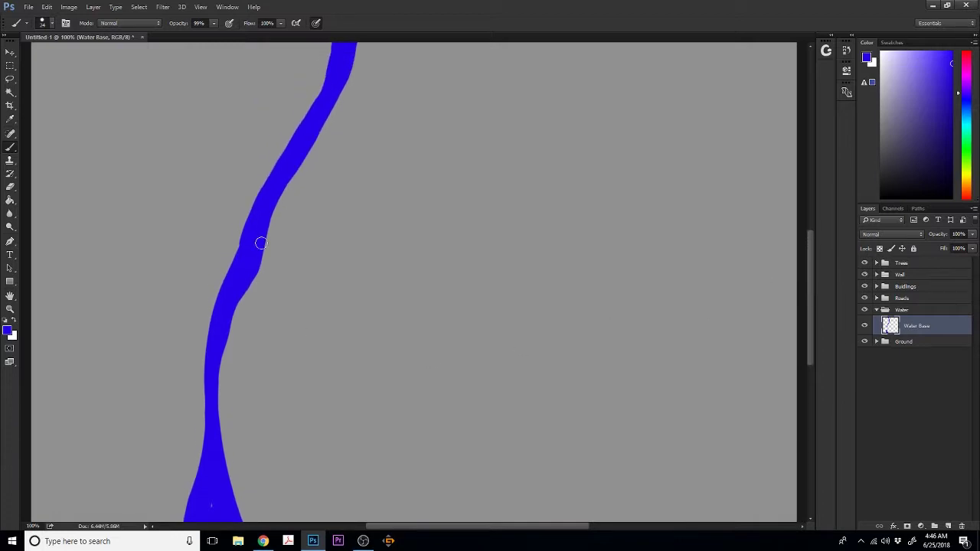
pyautogui.moveTo(261, 242)
pyautogui.mouseDown()
pyautogui.moveTo(268, 294)
pyautogui.moveTo(239, 365)
pyautogui.moveTo(222, 435)
pyautogui.moveTo(230, 439)
pyautogui.mouseUp()
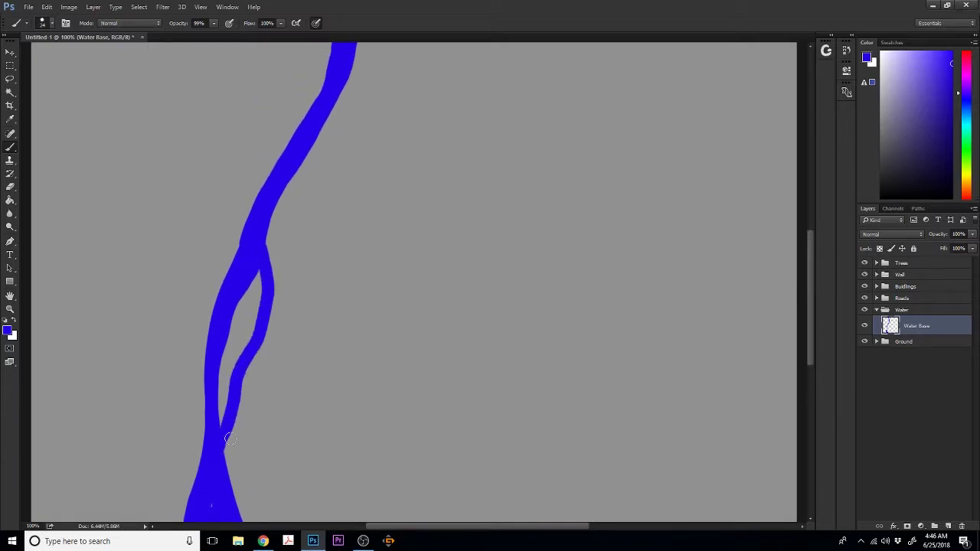
pyautogui.moveTo(247, 382)
pyautogui.mouseDown()
pyautogui.moveTo(238, 395)
pyautogui.moveTo(256, 344)
pyautogui.moveTo(231, 421)
pyautogui.mouseUp()
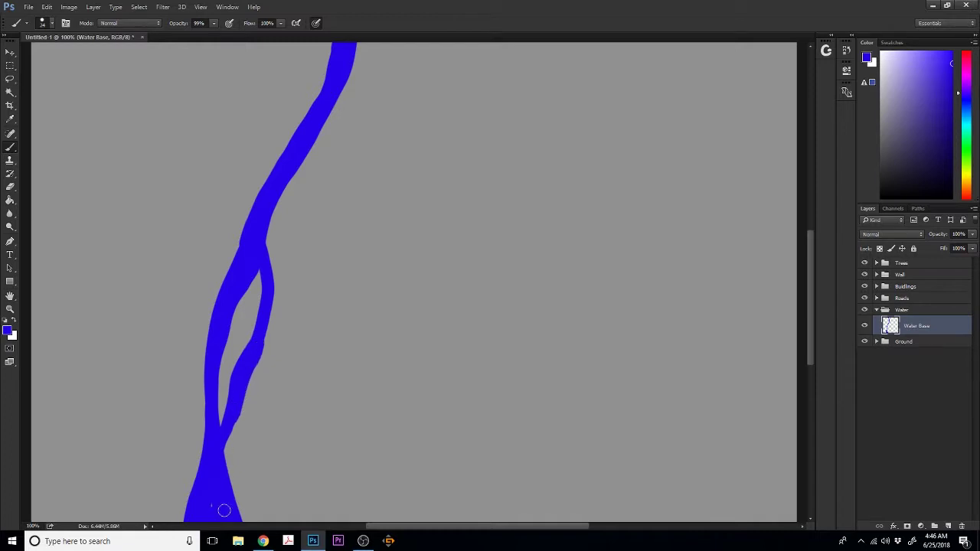
pyautogui.hotkey('ctrl', '-')
pyautogui.hotkey('ctrl', '-')
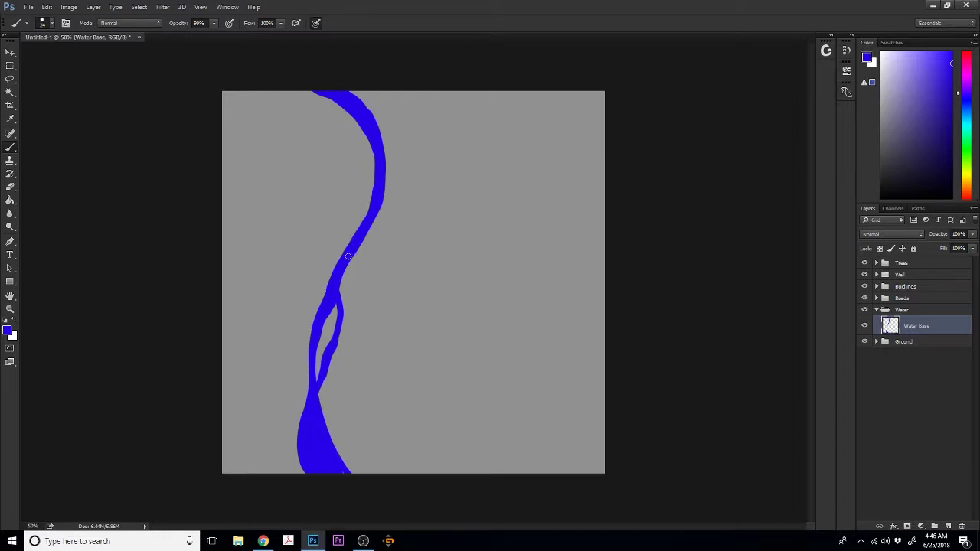
pyautogui.moveTo(341, 284)
pyautogui.mouseDown()
pyautogui.moveTo(421, 356)
pyautogui.moveTo(487, 366)
pyautogui.moveTo(525, 354)
pyautogui.moveTo(563, 292)
pyautogui.mouseUp()
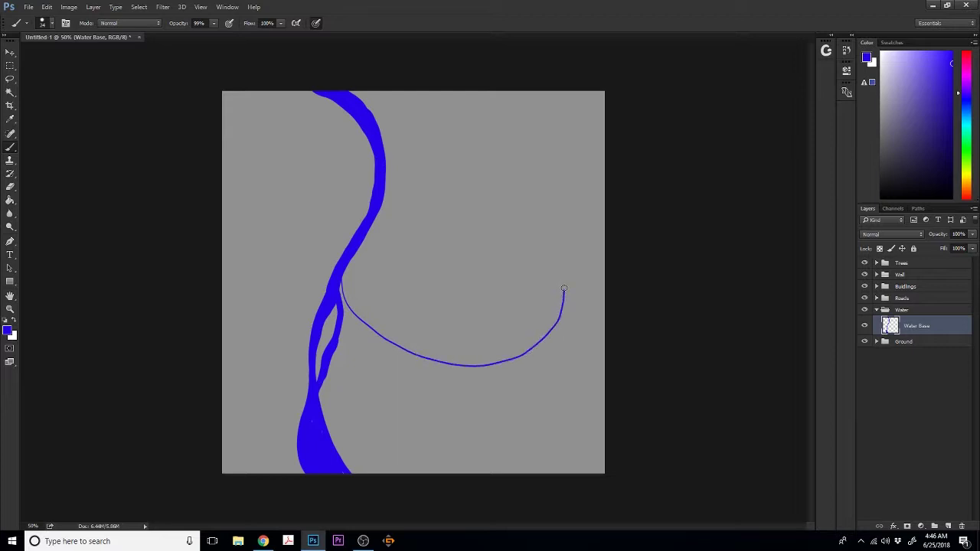
pyautogui.hotkey('ctrl', 'z')
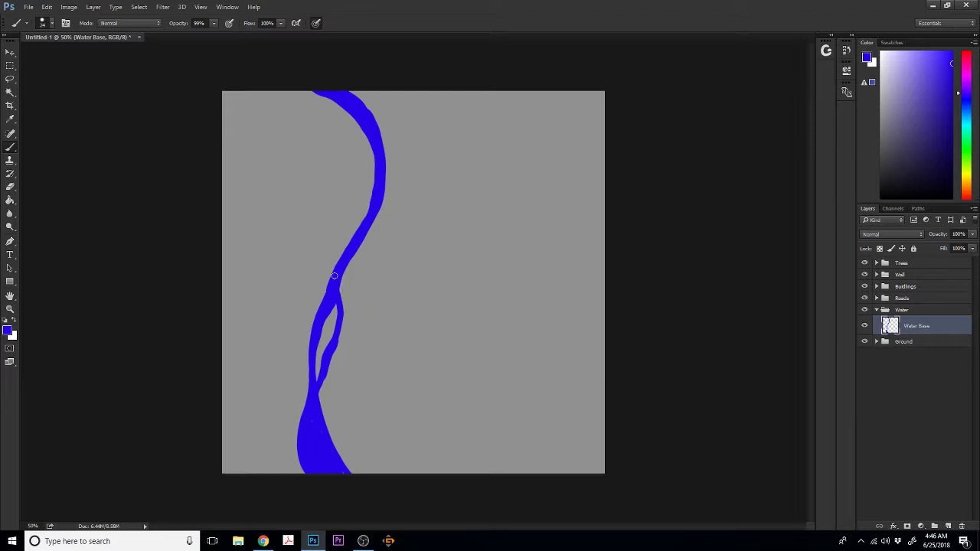
# - Try to paint a curving tributary from the top of the river's island to the canvas's right edge, thickened at the junction
pyautogui.moveTo(337, 282)
pyautogui.mouseDown()
pyautogui.moveTo(344, 307)
pyautogui.moveTo(392, 340)
pyautogui.moveTo(447, 343)
pyautogui.moveTo(504, 320)
pyautogui.moveTo(567, 275)
pyautogui.moveTo(617, 270)
pyautogui.mouseUp()
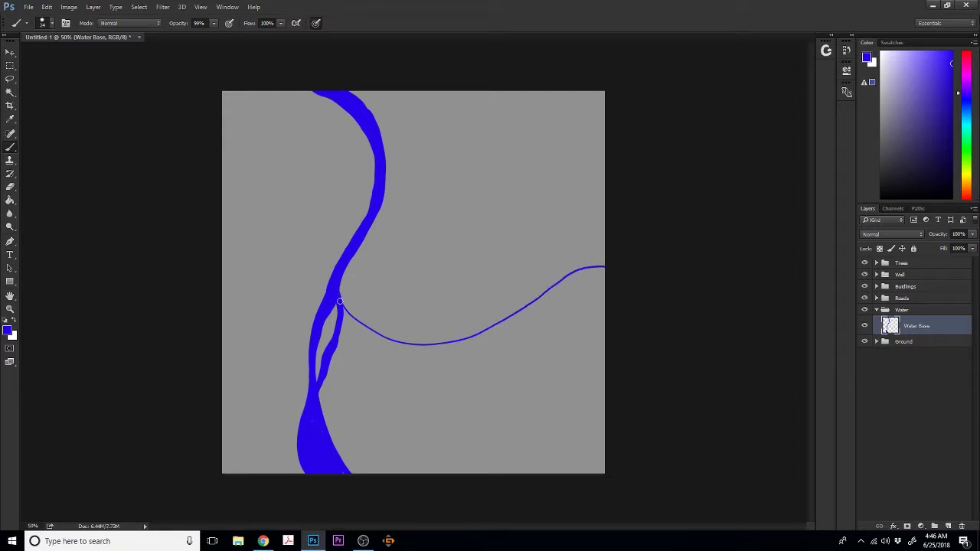
pyautogui.moveTo(339, 301)
pyautogui.mouseDown()
pyautogui.moveTo(375, 333)
pyautogui.moveTo(421, 344)
pyautogui.moveTo(479, 334)
pyautogui.moveTo(610, 264)
pyautogui.mouseUp()
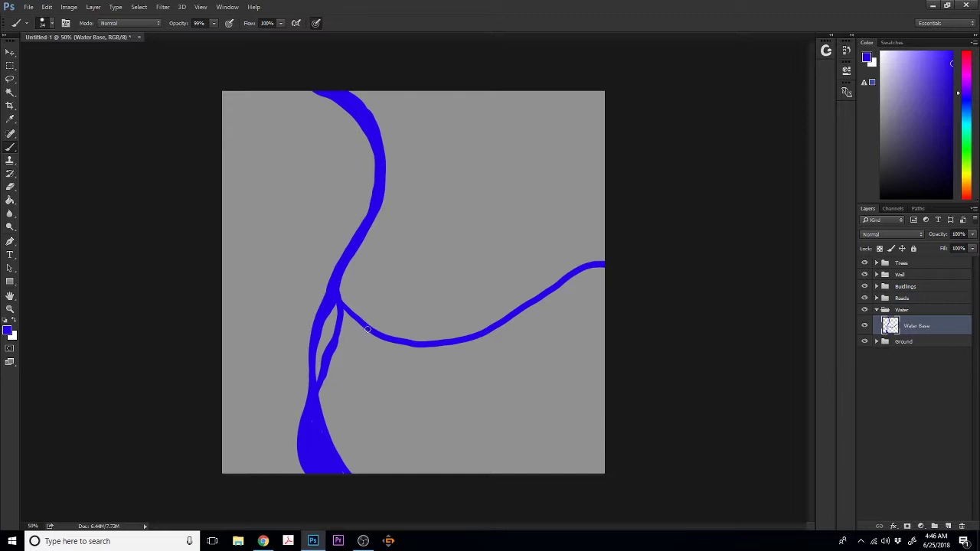
pyautogui.moveTo(369, 328)
pyautogui.mouseDown()
pyautogui.moveTo(338, 295)
pyautogui.moveTo(350, 325)
pyautogui.moveTo(374, 330)
pyautogui.moveTo(349, 320)
pyautogui.mouseUp()
pyautogui.hotkey('ctrl', '+')
pyautogui.hotkey('ctrl', '+')
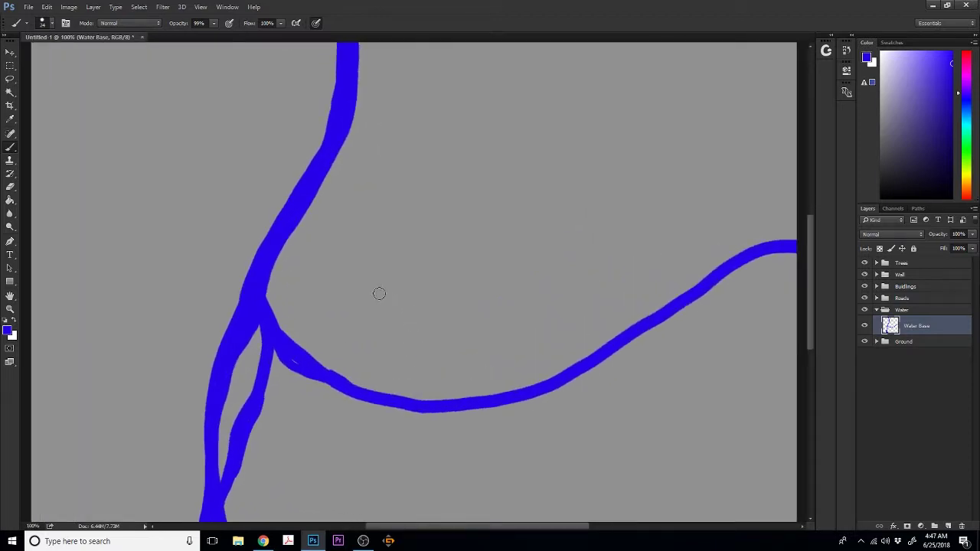
pyautogui.moveTo(287, 350); pyautogui.dragTo(306, 366)
# - Undo all the strokes of the new tributary
pyautogui.hotkey('ctrl', 'alt', 'z')
pyautogui.hotkey('ctrl', 'alt', 'z')
pyautogui.hotkey('ctrl', 'alt', 'z')
pyautogui.hotkey('ctrl', 'alt', 'z')
pyautogui.hotkey('ctrl', 'alt', 'z')
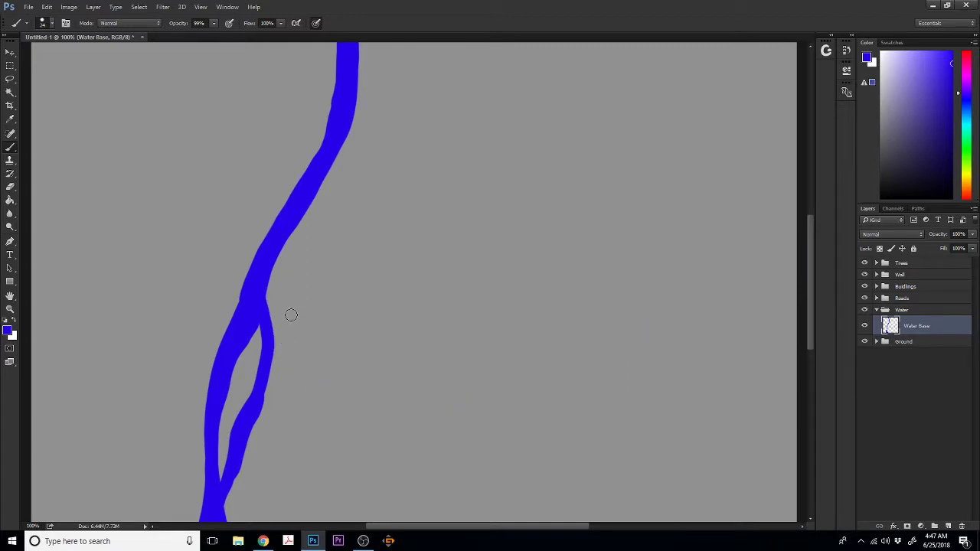
# - Paint a tributary from the island's side channel, curving low to the canvas's right edge, thicken its junction, and select the Water group
pyautogui.hotkey('ctrl', '-')
pyautogui.hotkey('ctrl', '-')
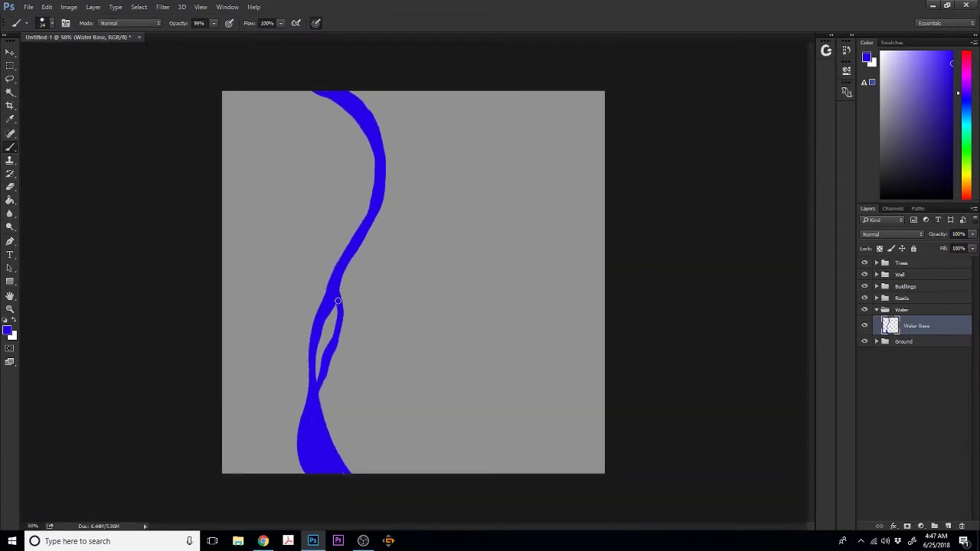
pyautogui.moveTo(338, 323)
pyautogui.mouseDown()
pyautogui.moveTo(350, 387)
pyautogui.moveTo(385, 415)
pyautogui.moveTo(432, 423)
pyautogui.moveTo(491, 417)
pyautogui.moveTo(622, 356)
pyautogui.mouseUp()
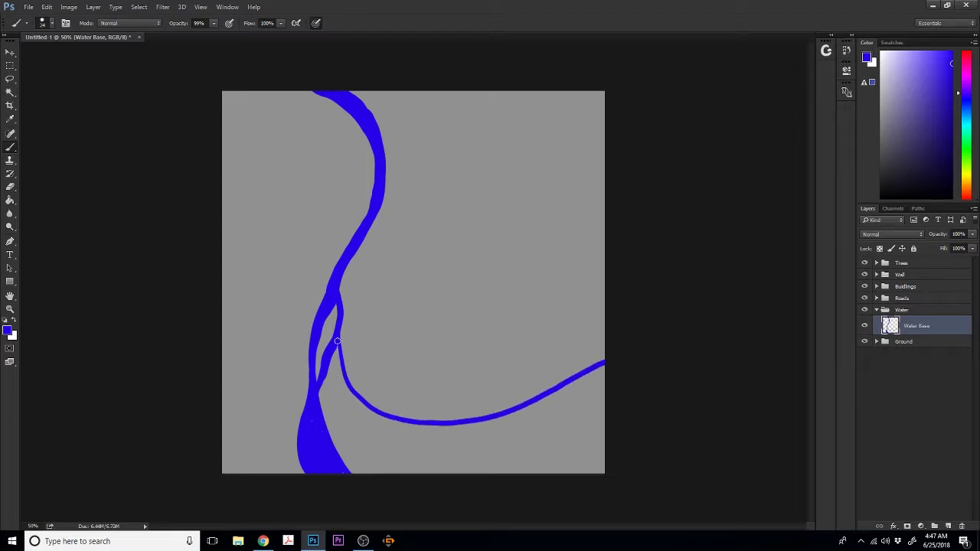
pyautogui.moveTo(337, 341)
pyautogui.mouseDown()
pyautogui.moveTo(349, 387)
pyautogui.moveTo(376, 414)
pyautogui.mouseUp()
pyautogui.moveTo(388, 417)
pyautogui.mouseDown()
pyautogui.moveTo(358, 400)
pyautogui.moveTo(397, 419)
pyautogui.mouseUp()
pyautogui.click(885, 308)
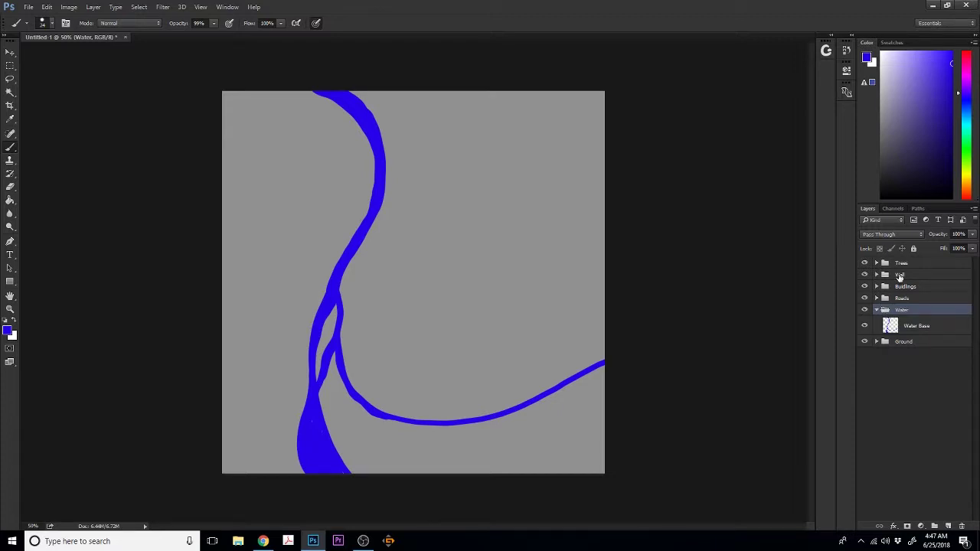
# - Switch to the Gaomon Tablet settings and calibrate the pen's work area by marking each calibration cross
pyautogui.click(391, 541)
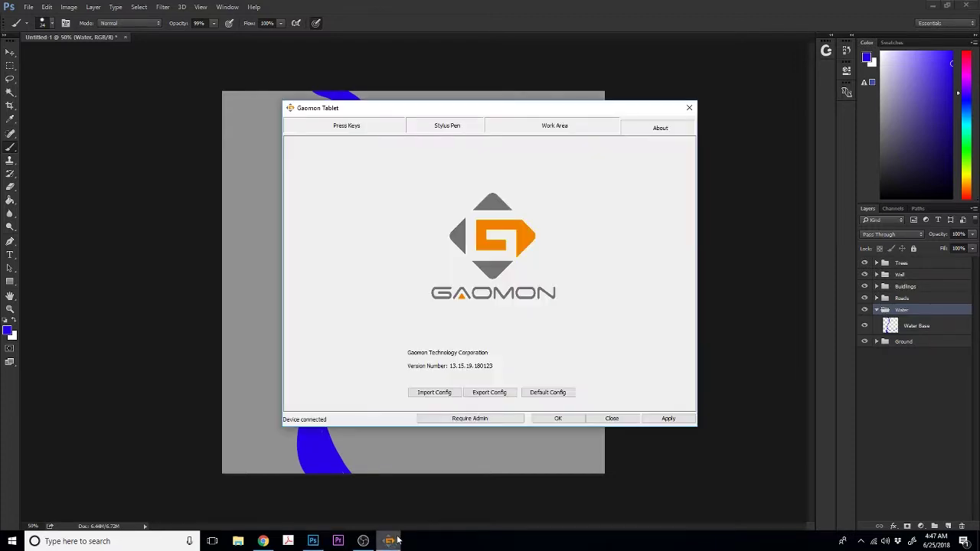
pyautogui.click(563, 125)
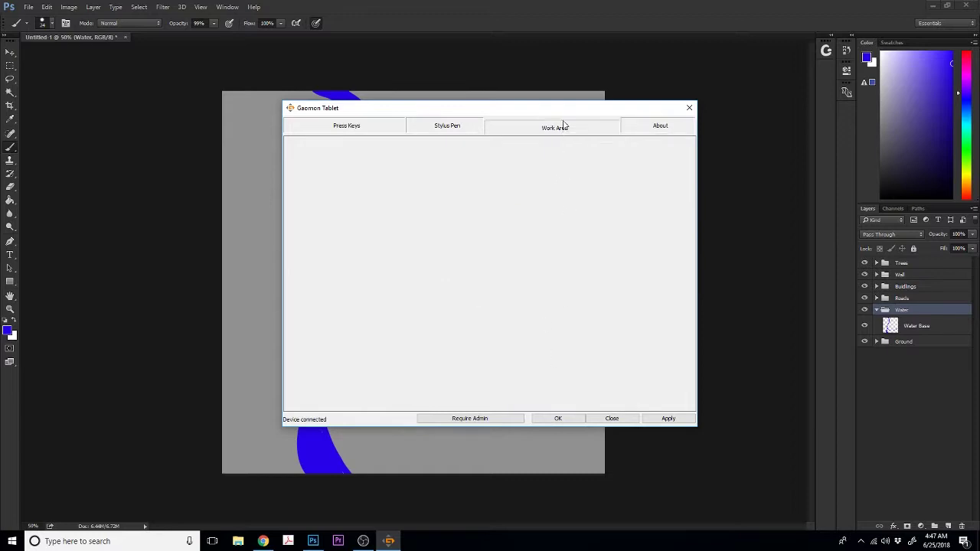
pyautogui.click(502, 406)
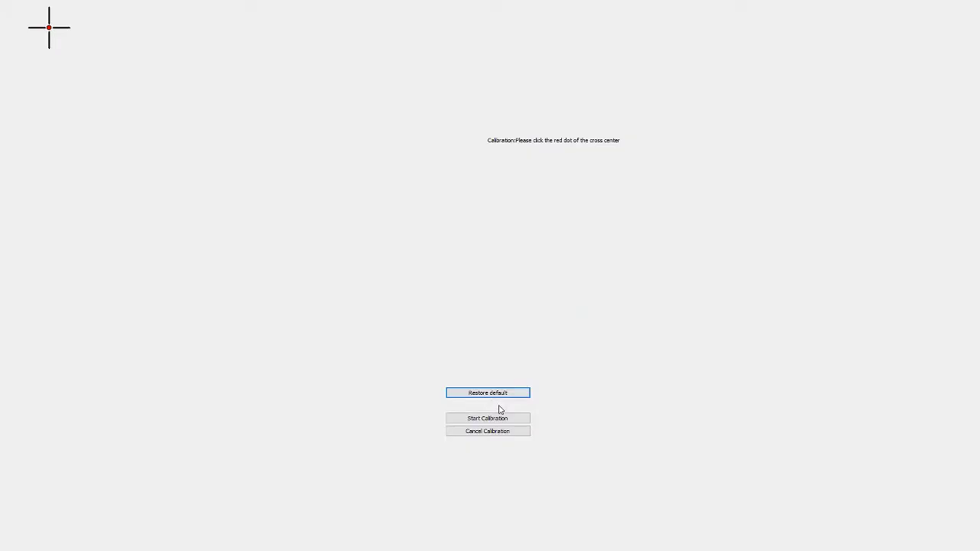
pyautogui.click(49, 27)
pyautogui.click(489, 28)
pyautogui.click(931, 27)
pyautogui.click(49, 275)
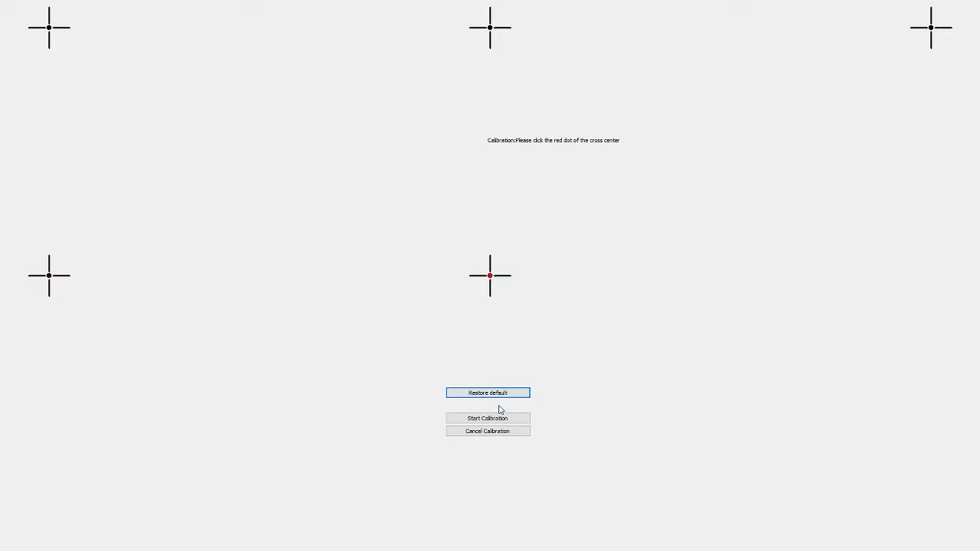
pyautogui.click(490, 275)
pyautogui.click(930, 275)
pyautogui.click(49, 524)
pyautogui.click(490, 523)
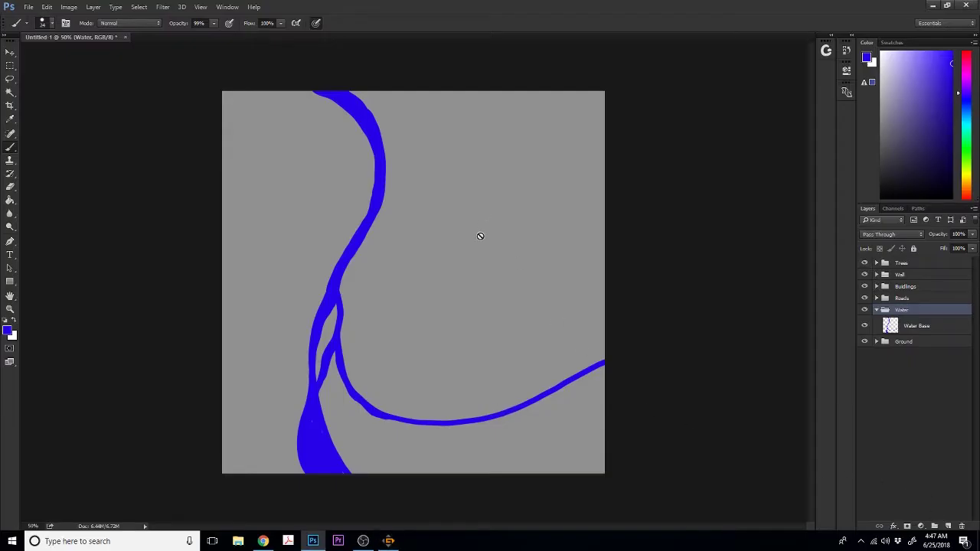
# - Dismiss the brush error, expand the Roads and Water groups, and make Water Base the active layer
pyautogui.click(730, 291)
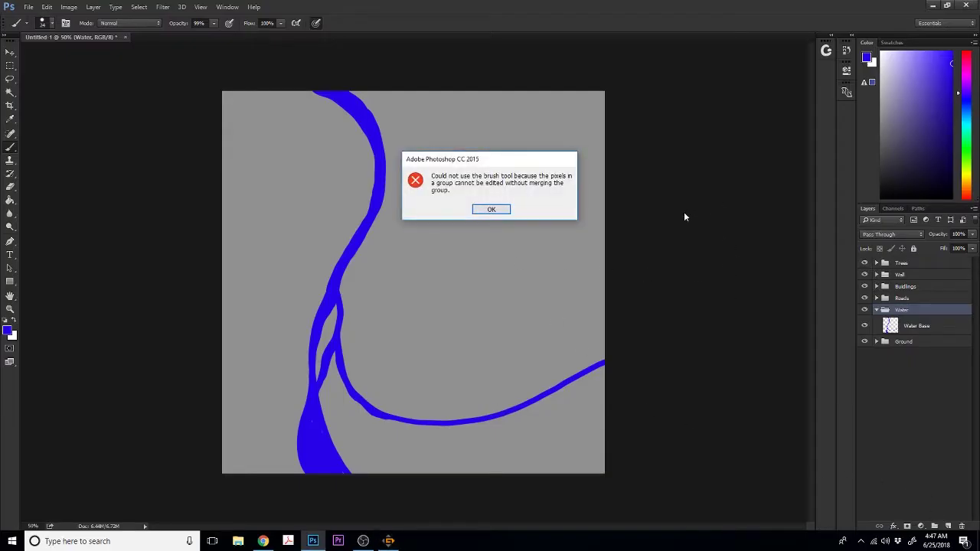
pyautogui.click(487, 215)
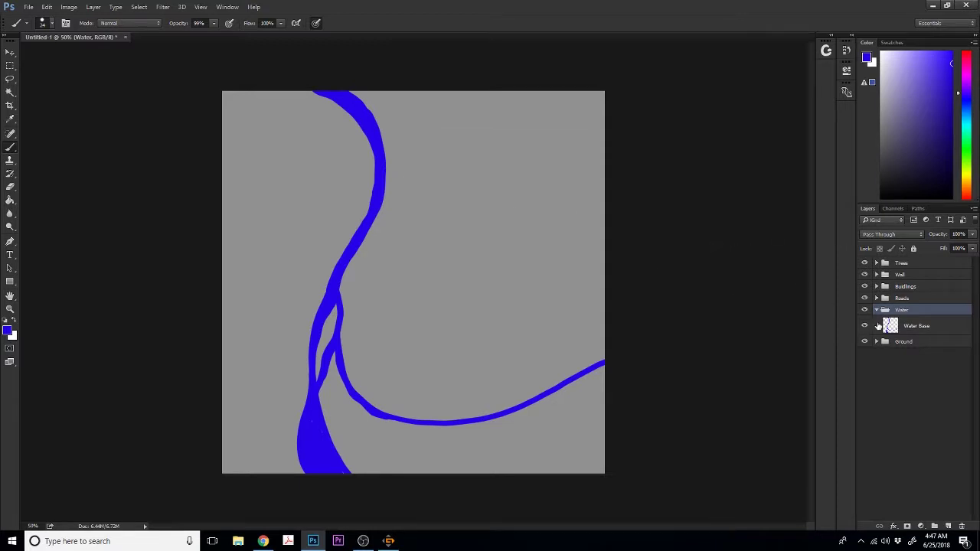
pyautogui.click(875, 311)
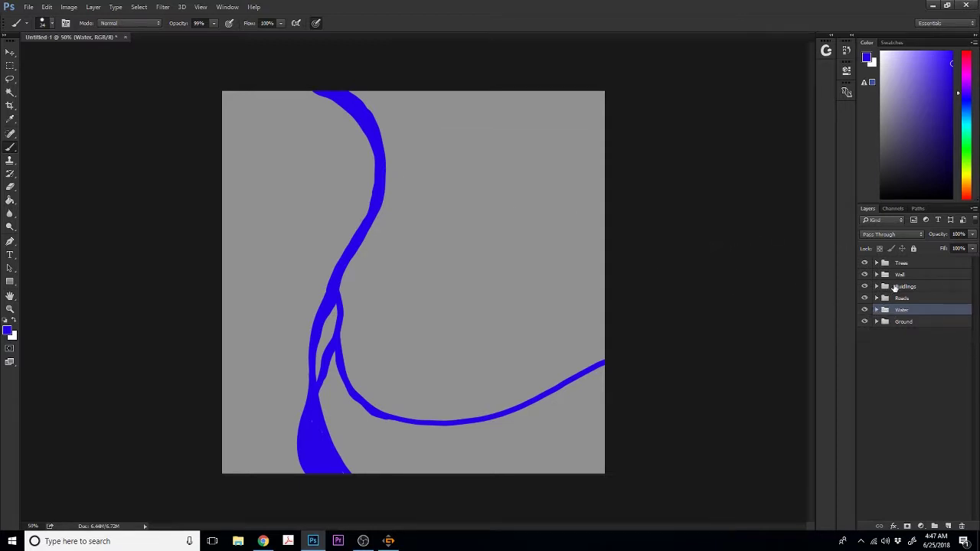
pyautogui.click(875, 298)
pyautogui.click(888, 317)
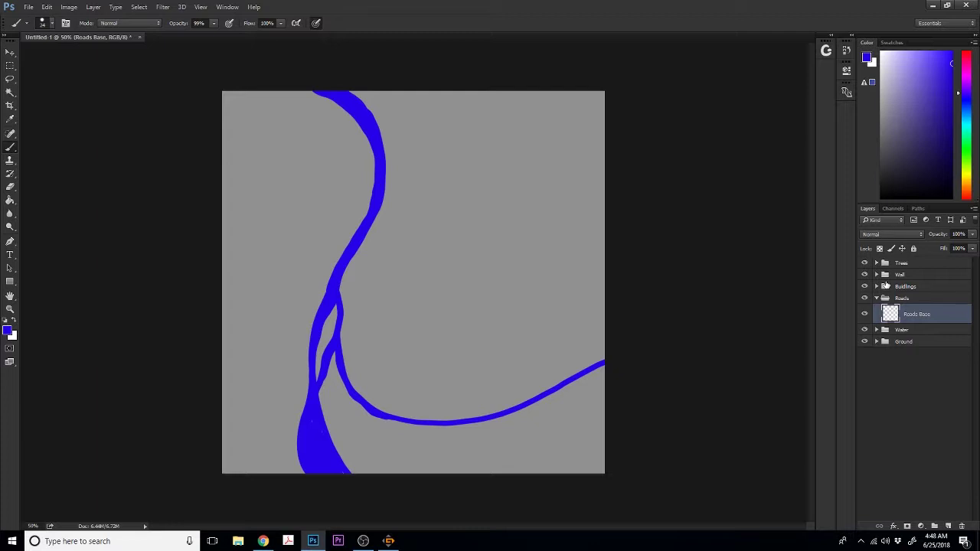
pyautogui.click(876, 330)
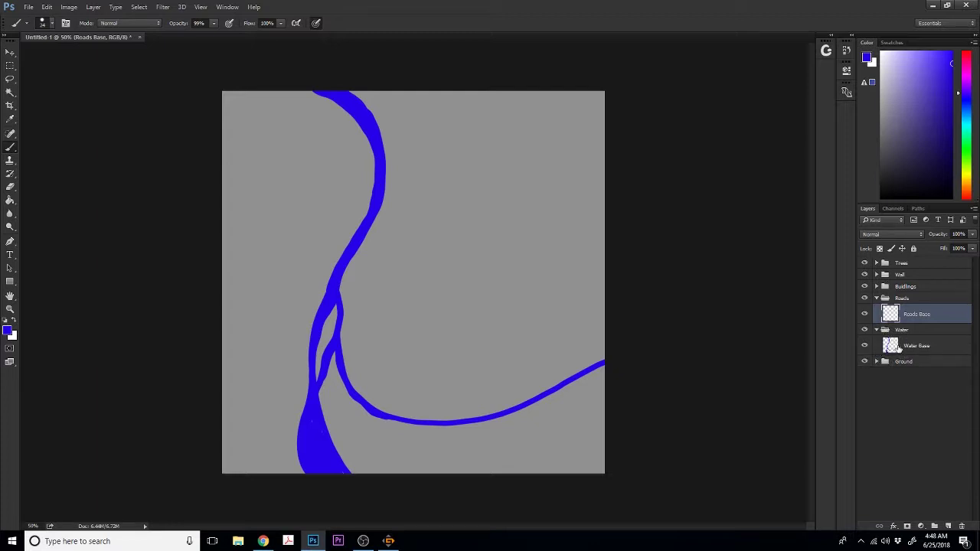
pyautogui.click(897, 348)
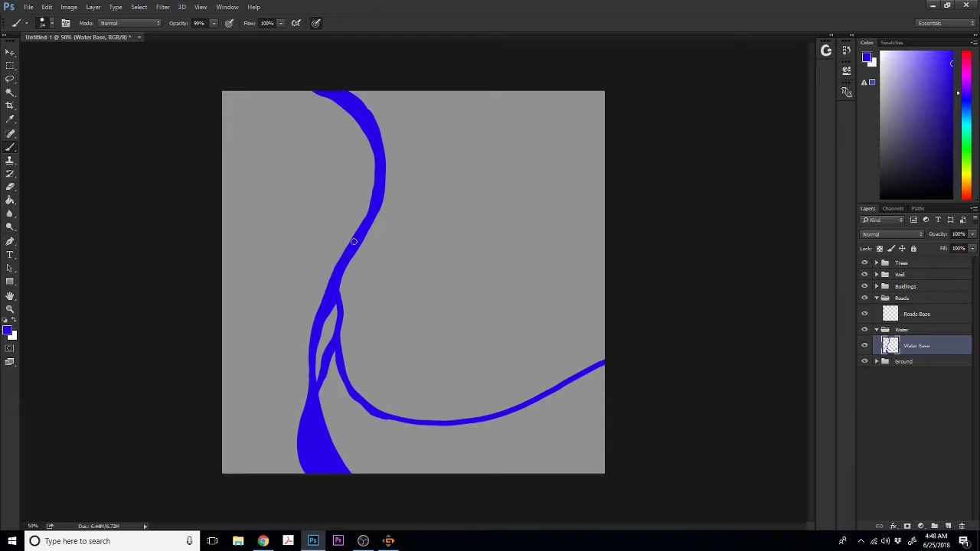
# - Collapse the Water group, make Roads Base the active layer and reduce the brush size to 12 px
pyautogui.click(882, 330)
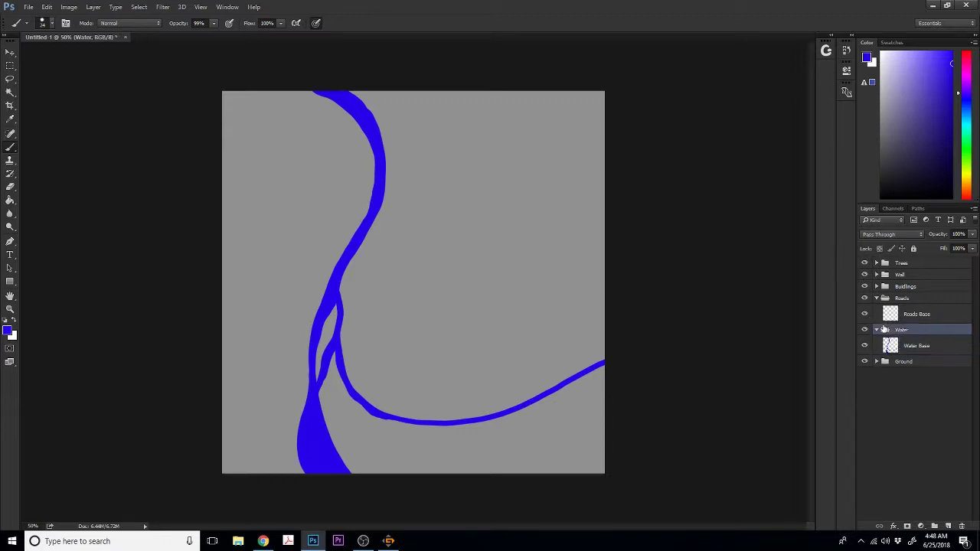
pyautogui.click(876, 330)
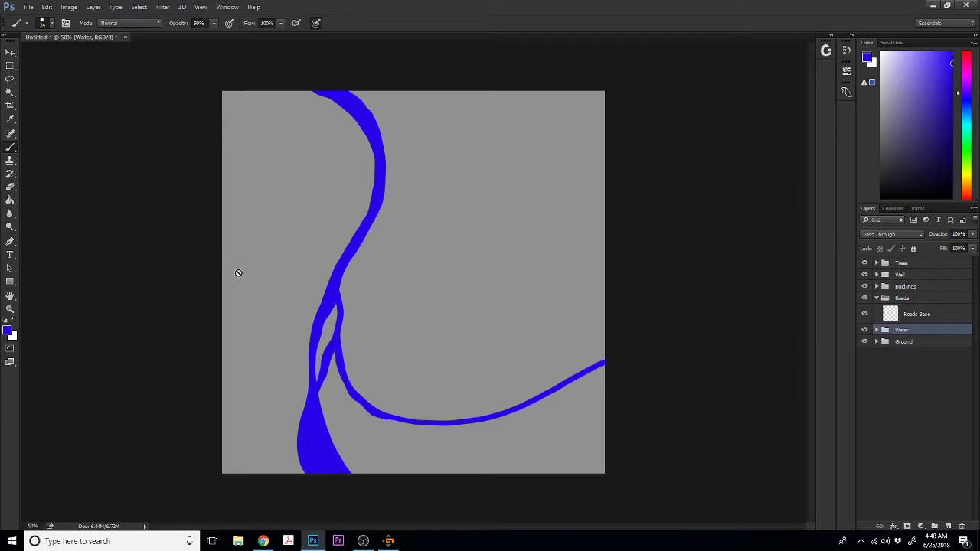
pyautogui.click(921, 316)
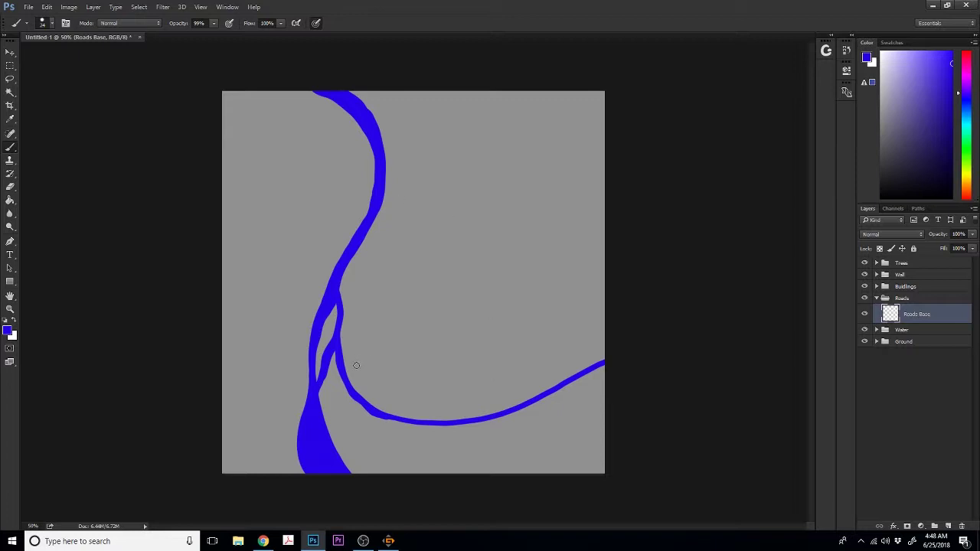
pyautogui.keyDown('alt'); pyautogui.rightClick(515, 247); pyautogui.keyUp('alt')
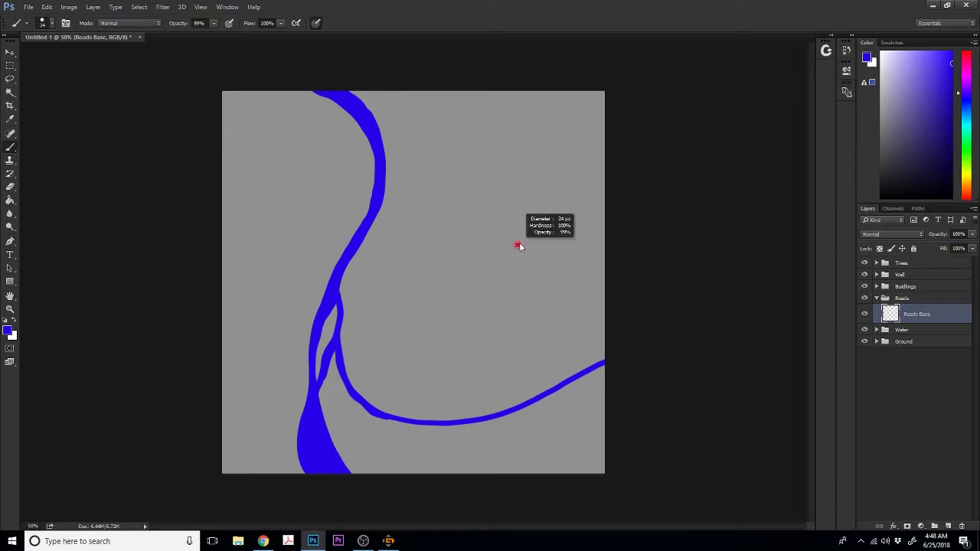
pyautogui.moveTo(516, 248); pyautogui.dragTo(503, 249)
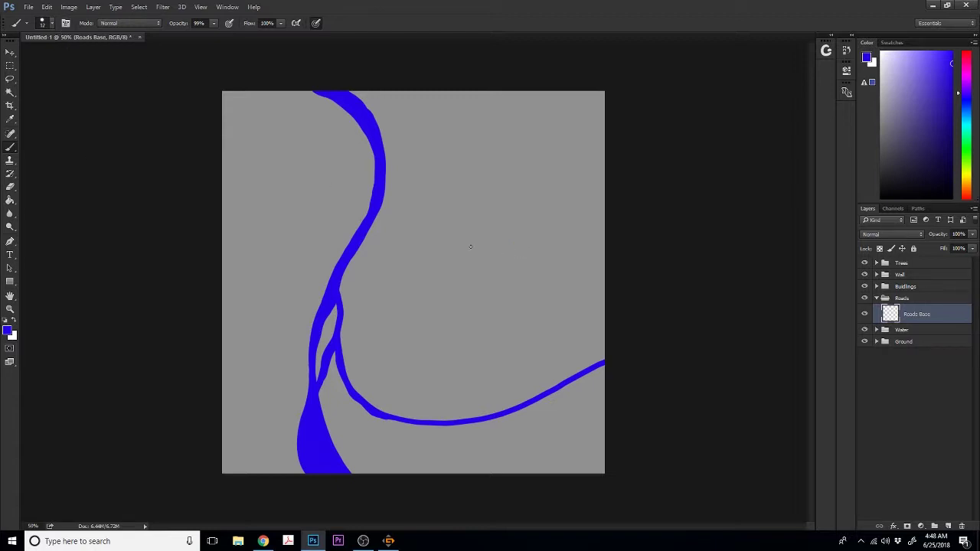
# - Set the foreground colour to white (ffffff) and paint a wavy road from the canvas's left edge across the river to near the centre
pyautogui.click(8, 331)
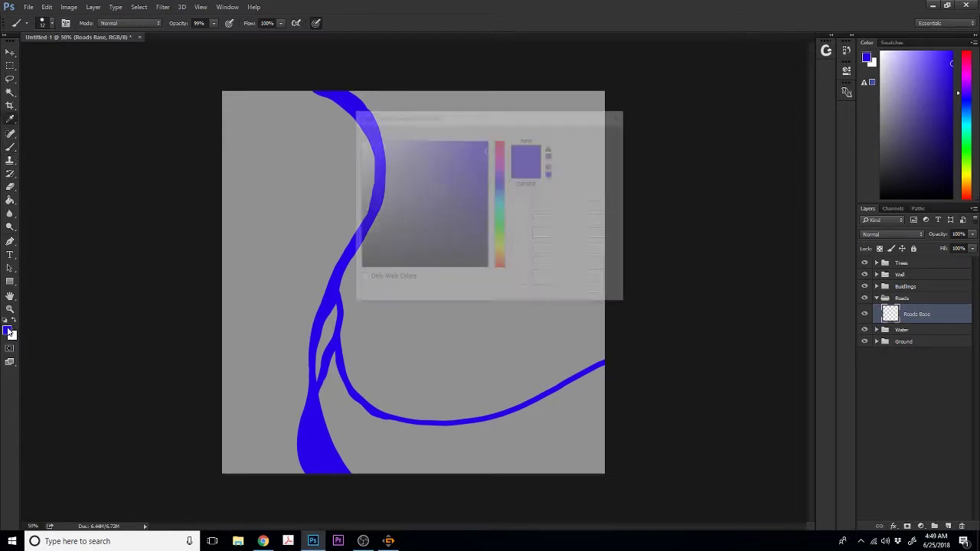
pyautogui.moveTo(423, 212); pyautogui.dragTo(366, 126)
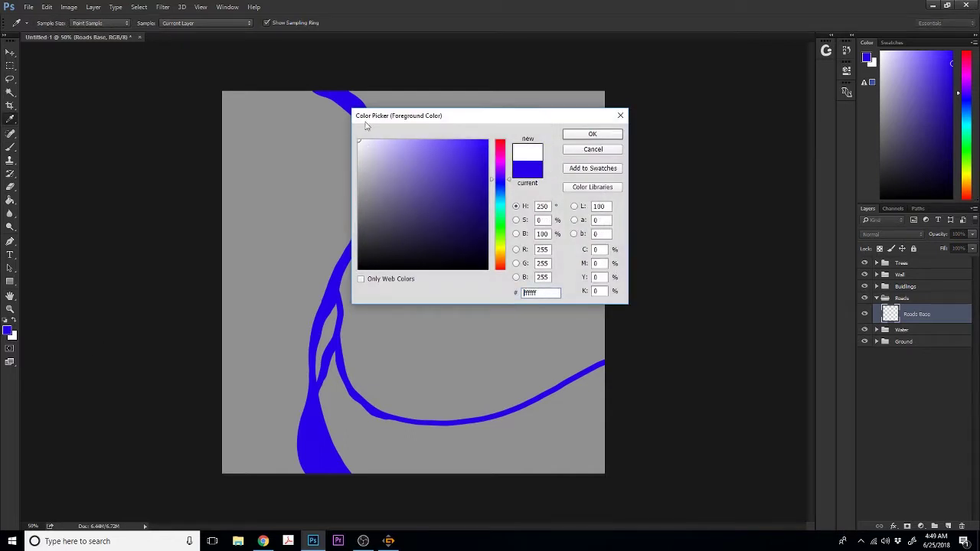
pyautogui.click(591, 135)
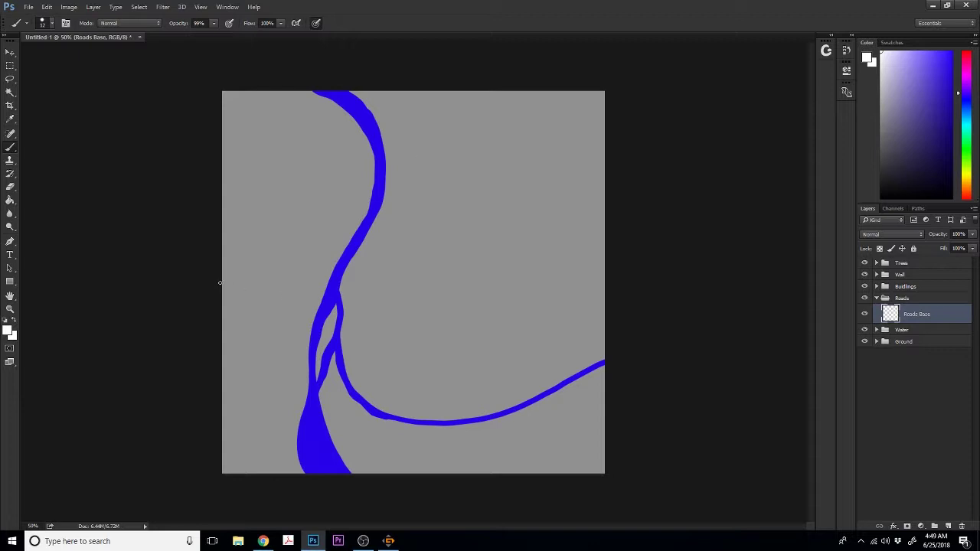
pyautogui.moveTo(225, 281)
pyautogui.mouseDown()
pyautogui.moveTo(356, 292)
pyautogui.moveTo(413, 282)
pyautogui.mouseUp()
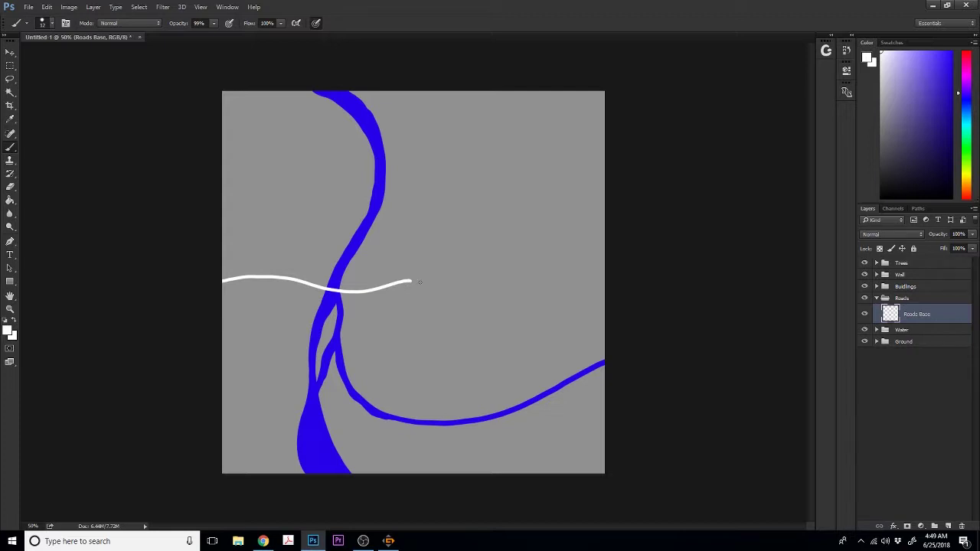
pyautogui.moveTo(222, 281); pyautogui.dragTo(362, 294)
pyautogui.hotkey('ctrl', 'z')
# - Thicken the white road along its lower side and fill the gap where it crosses the river
pyautogui.hotkey('ctrl', '+')
pyautogui.hotkey('ctrl', '+')
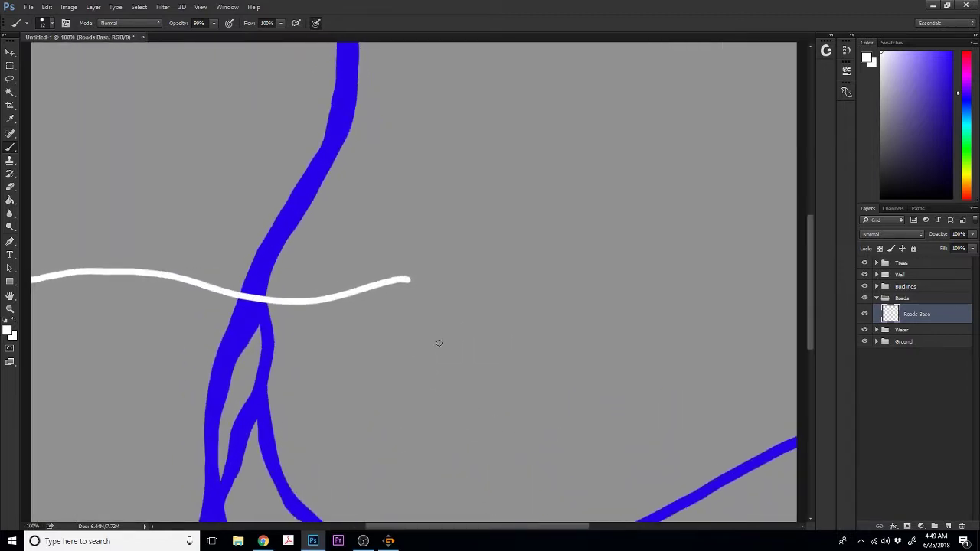
pyautogui.moveTo(402, 281)
pyautogui.mouseDown()
pyautogui.moveTo(407, 284)
pyautogui.moveTo(277, 308)
pyautogui.moveTo(158, 276)
pyautogui.moveTo(33, 283)
pyautogui.mouseUp()
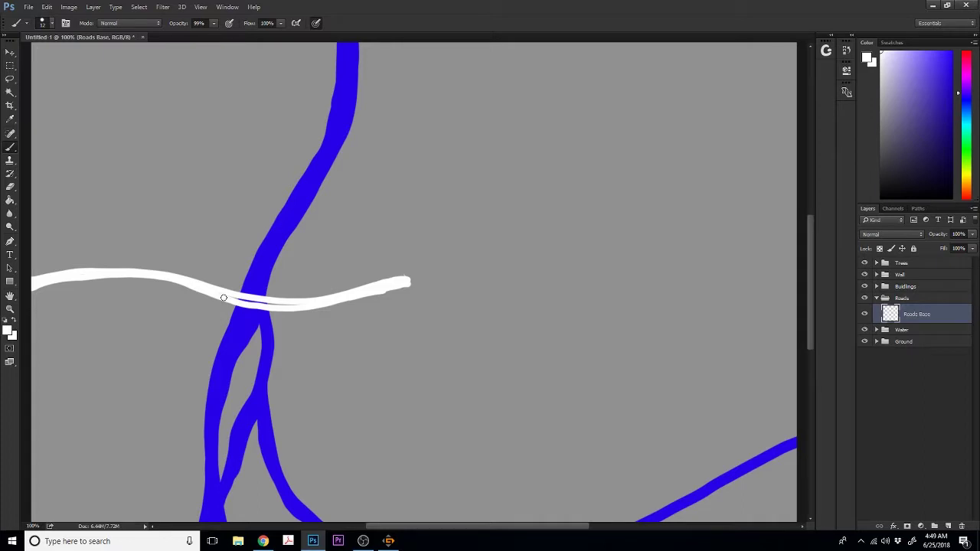
pyautogui.moveTo(225, 298)
pyautogui.mouseDown()
pyautogui.moveTo(294, 302)
pyautogui.moveTo(267, 299)
pyautogui.mouseUp()
# - Paint a filled, roughly round town square at the road's inner end with the Brush tool
pyautogui.click(10, 186)
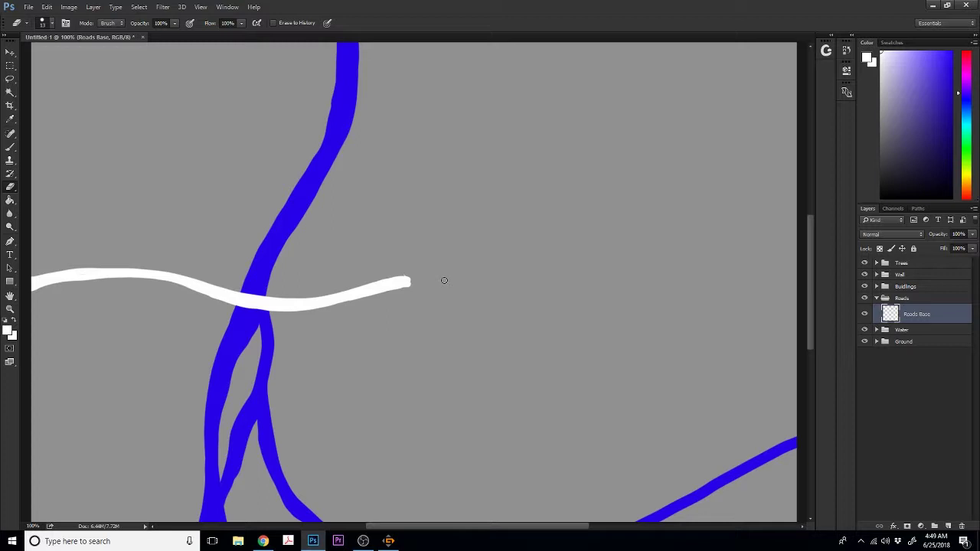
pyautogui.click(10, 147)
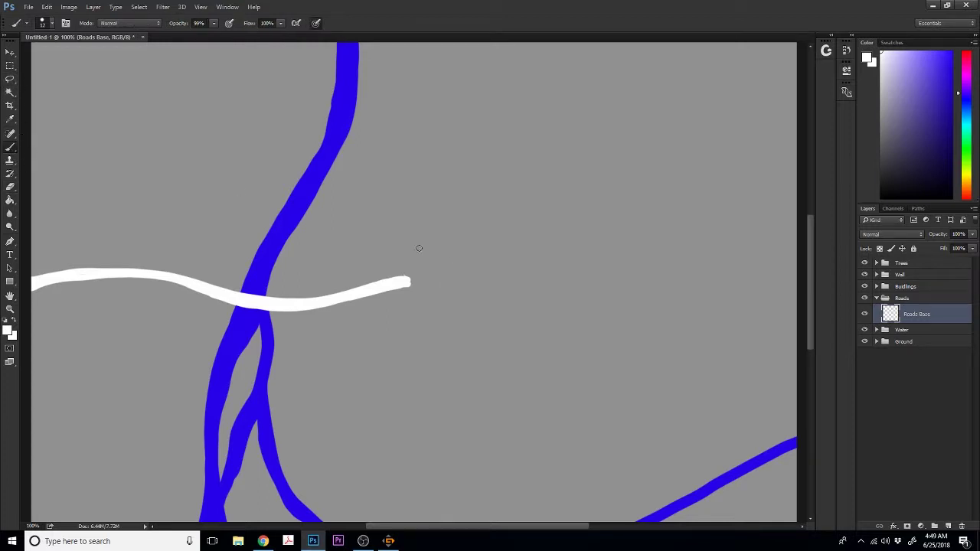
pyautogui.moveTo(417, 255)
pyautogui.mouseDown()
pyautogui.moveTo(378, 273)
pyautogui.moveTo(398, 316)
pyautogui.moveTo(443, 286)
pyautogui.moveTo(429, 253)
pyautogui.moveTo(391, 258)
pyautogui.moveTo(422, 255)
pyautogui.moveTo(383, 272)
pyautogui.moveTo(397, 259)
pyautogui.moveTo(379, 280)
pyautogui.moveTo(382, 299)
pyautogui.moveTo(404, 314)
pyautogui.moveTo(432, 303)
pyautogui.moveTo(442, 267)
pyautogui.moveTo(422, 254)
pyautogui.moveTo(402, 264)
pyautogui.moveTo(391, 291)
pyautogui.moveTo(402, 308)
pyautogui.moveTo(420, 309)
pyautogui.moveTo(434, 283)
pyautogui.moveTo(403, 291)
pyautogui.moveTo(414, 299)
pyautogui.moveTo(420, 264)
pyautogui.mouseUp()
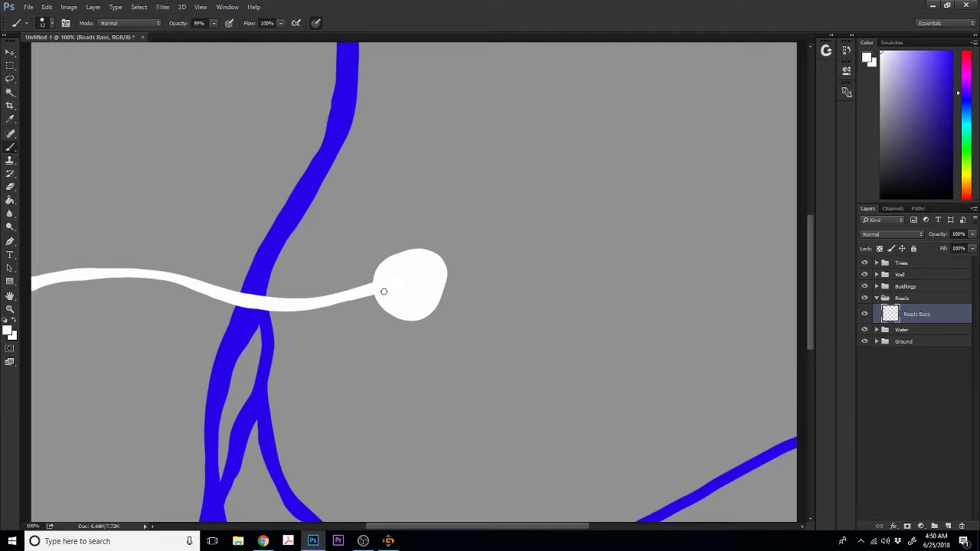
# - Paint a slightly curved, thin white road from the round square up to the canvas's top edge
pyautogui.hotkey('ctrl', '-')
pyautogui.hotkey('ctrl', '-')
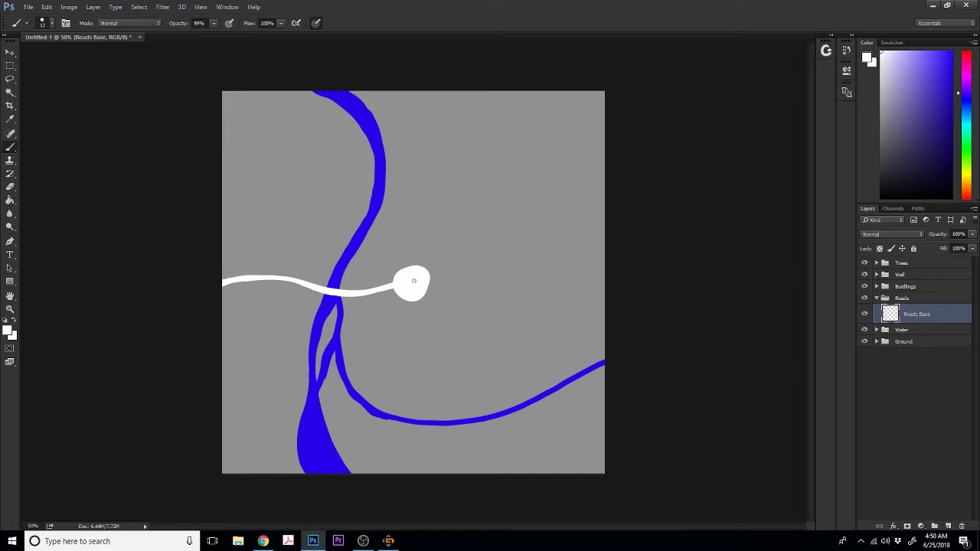
pyautogui.moveTo(415, 274)
pyautogui.mouseDown()
pyautogui.moveTo(447, 158)
pyautogui.moveTo(430, 70)
pyautogui.mouseUp()
pyautogui.hotkey('ctrl', 'z')
pyautogui.moveTo(420, 261); pyautogui.dragTo(433, 64)
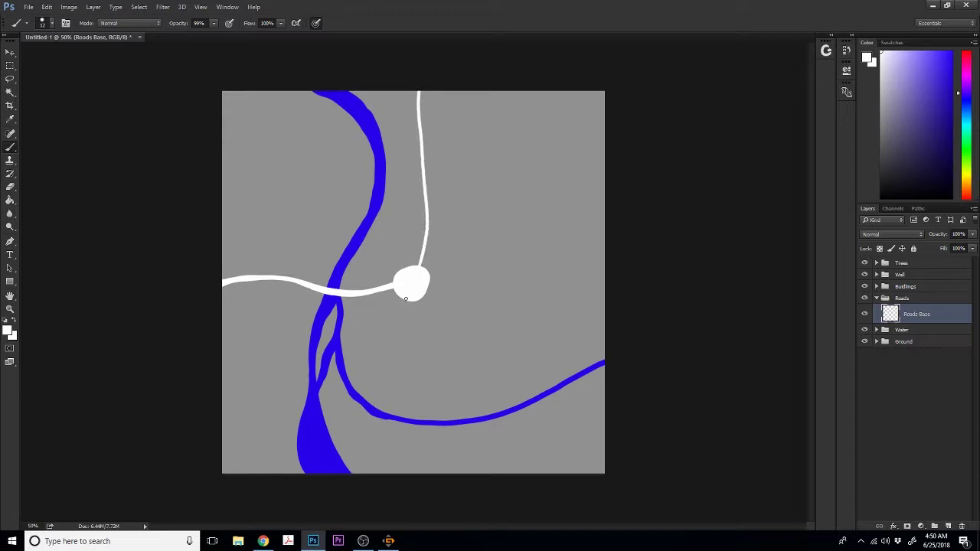
# - Set the brush size to 21 px and paint a road from the round square across the tributary to the canvas's bottom edge
pyautogui.keyDown('alt'); pyautogui.rightClick(434, 331); pyautogui.keyUp('alt')
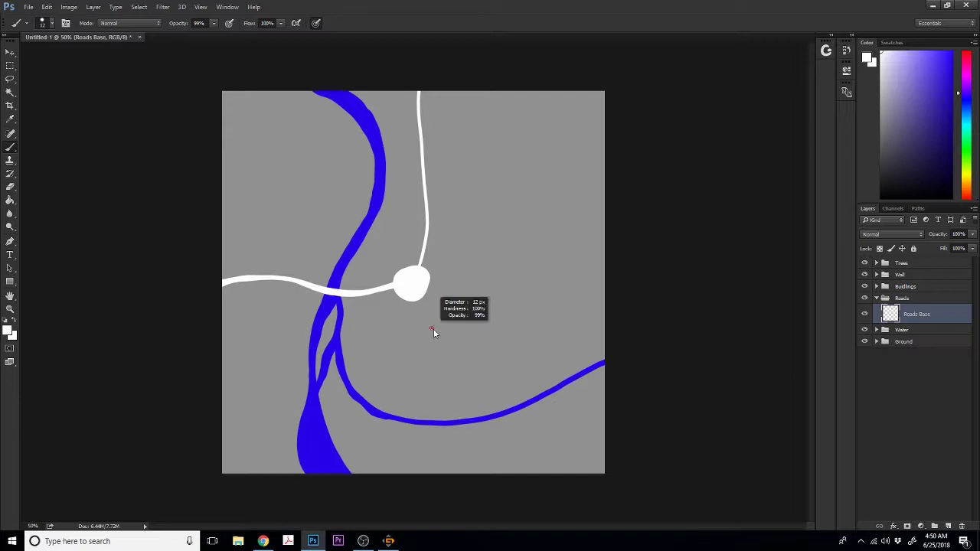
pyautogui.click(50, 25)
pyautogui.click(67, 56)
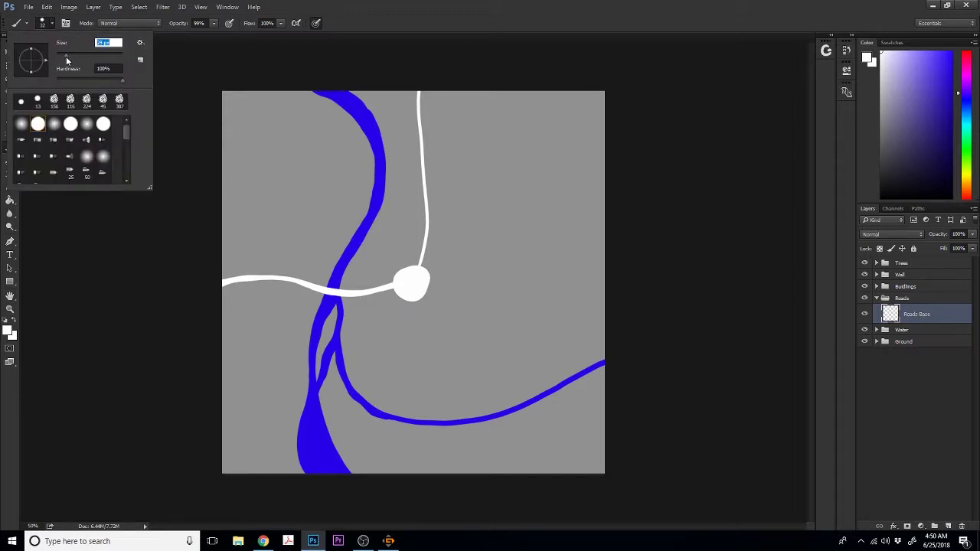
pyautogui.moveTo(66, 57); pyautogui.dragTo(63, 57)
pyautogui.click(407, 293)
pyautogui.moveTo(407, 293)
pyautogui.mouseDown()
pyautogui.moveTo(392, 475)
pyautogui.moveTo(425, 490)
pyautogui.mouseUp()
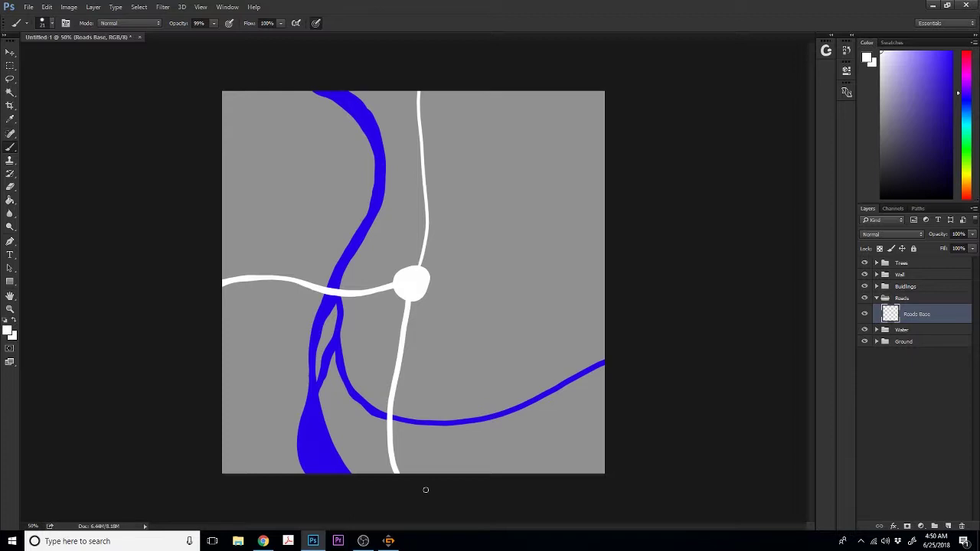
# - Create a new layer above Roads Base and paint over the western road in white to thicken it up to the river
pyautogui.click(52, 24)
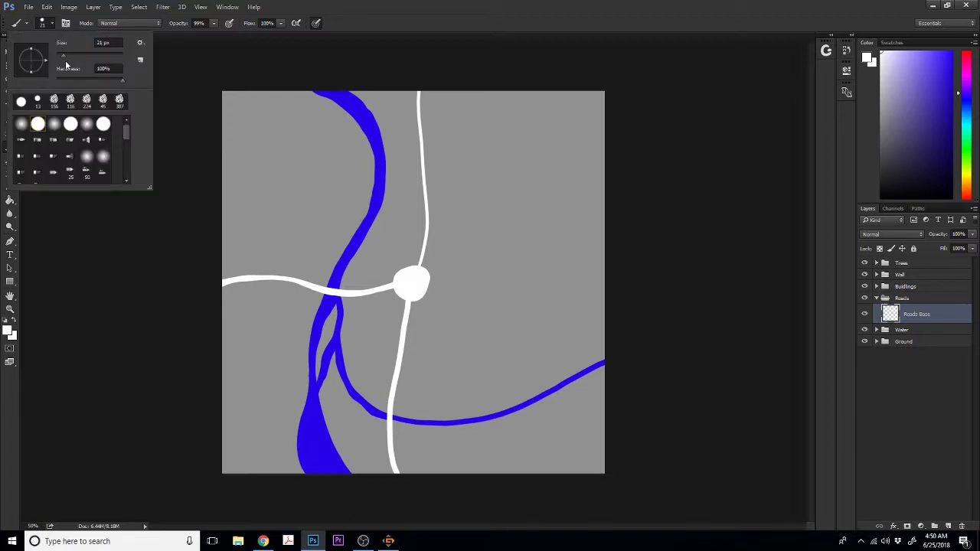
pyautogui.click(510, 14)
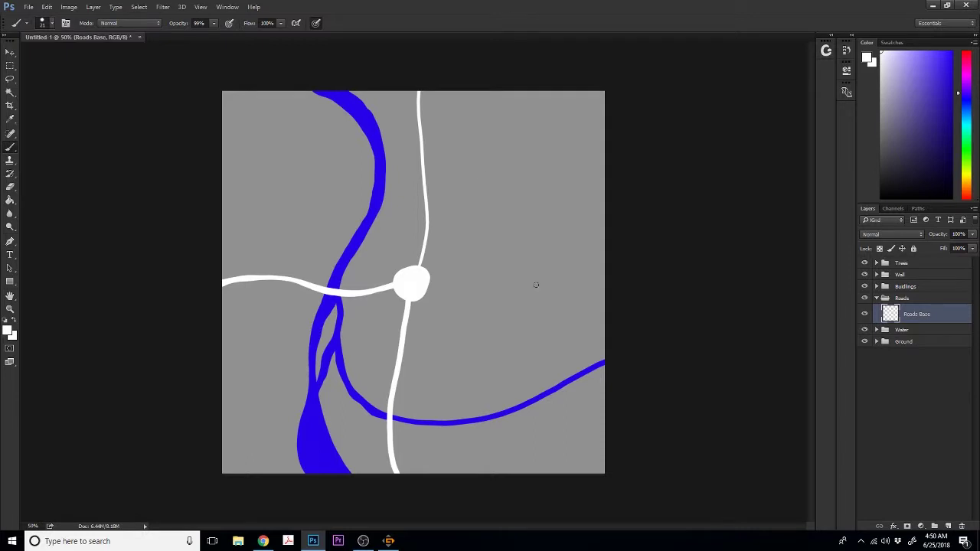
pyautogui.hotkey('ctrl', 'shift', 'alt', 'n')
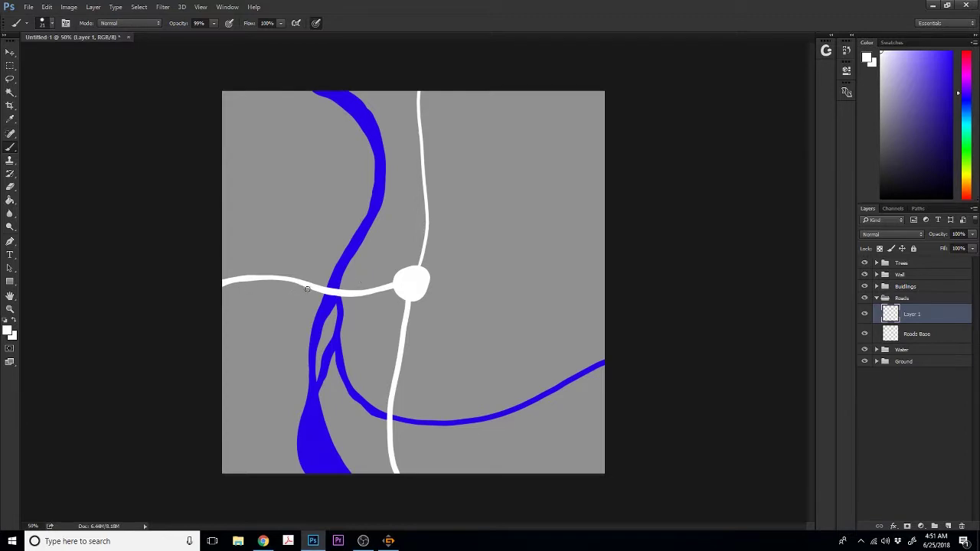
pyautogui.moveTo(313, 291)
pyautogui.mouseDown()
pyautogui.moveTo(225, 287)
pyautogui.moveTo(336, 292)
pyautogui.moveTo(377, 283)
pyautogui.mouseUp()
# - Set the foreground colour to bright red (ff000c)
pyautogui.click(9, 330)
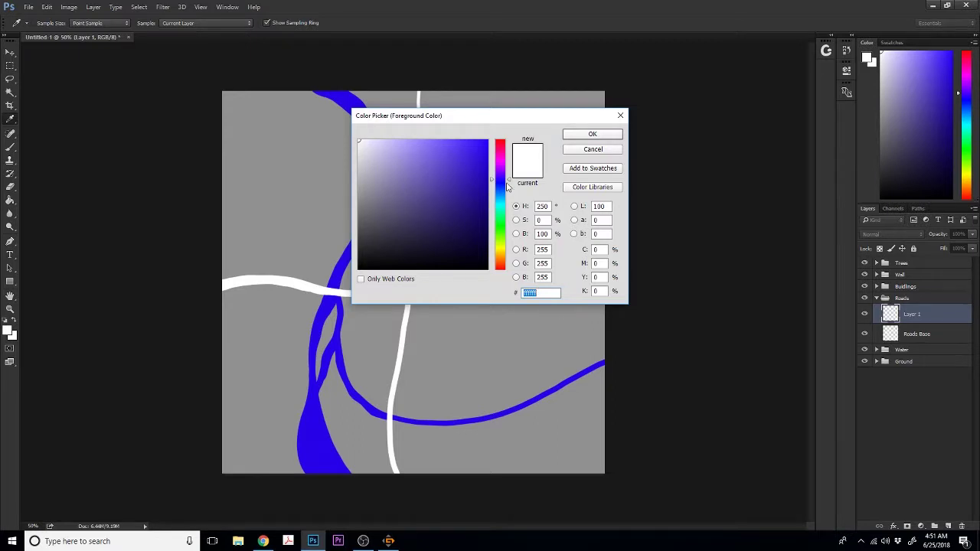
pyautogui.moveTo(506, 187); pyautogui.dragTo(505, 140)
pyautogui.click(487, 141)
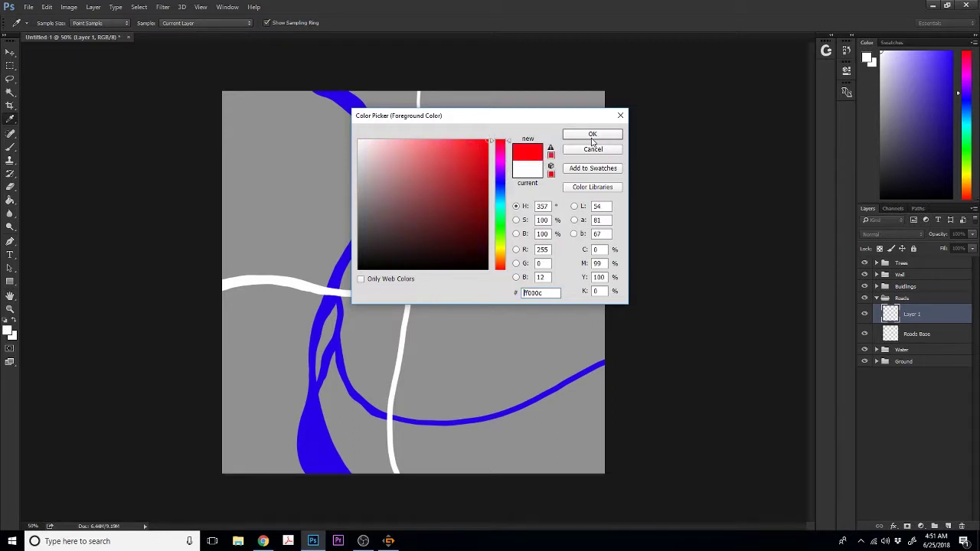
pyautogui.click(592, 135)
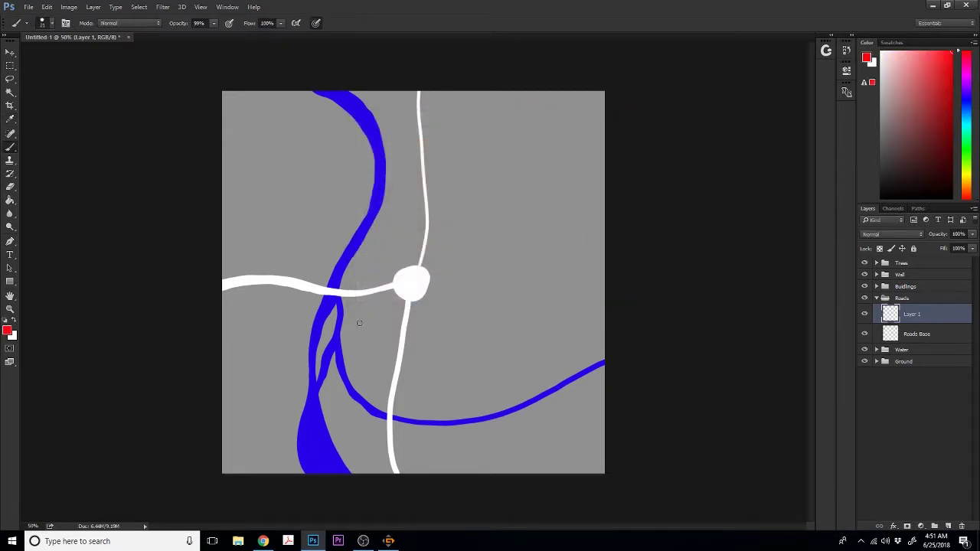
pyautogui.moveTo(360, 352)
pyautogui.mouseDown()
pyautogui.moveTo(353, 284)
pyautogui.moveTo(395, 211)
pyautogui.moveTo(450, 179)
pyautogui.moveTo(528, 201)
pyautogui.moveTo(571, 262)
pyautogui.moveTo(573, 356)
pyautogui.moveTo(515, 418)
pyautogui.moveTo(425, 421)
pyautogui.moveTo(351, 310)
pyautogui.mouseUp()
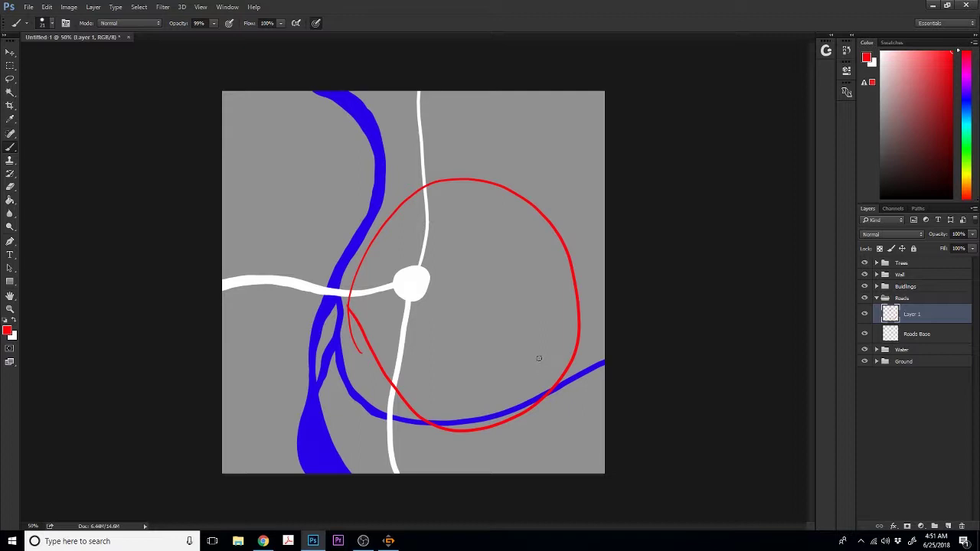
pyautogui.click(10, 52)
pyautogui.moveTo(505, 298); pyautogui.dragTo(502, 282)
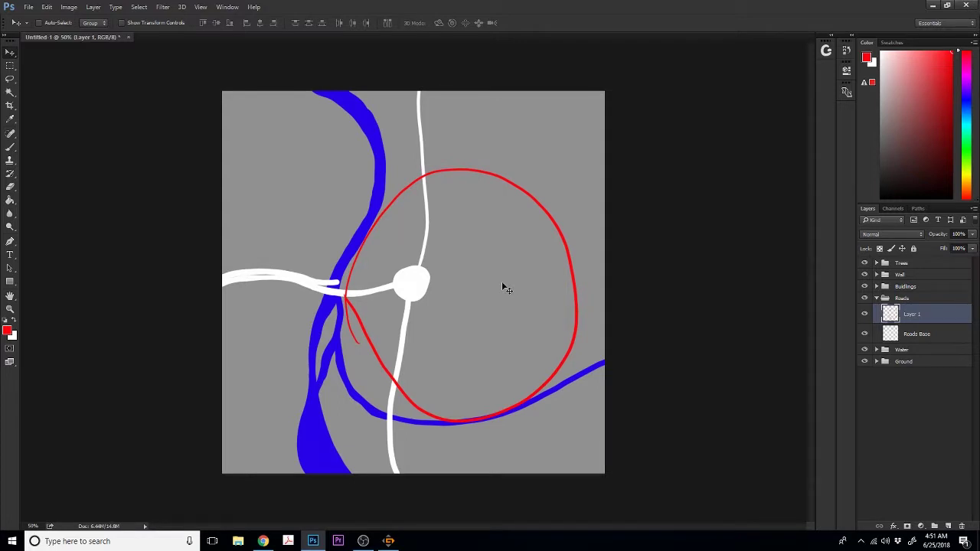
pyautogui.hotkey('ctrl', 'z')
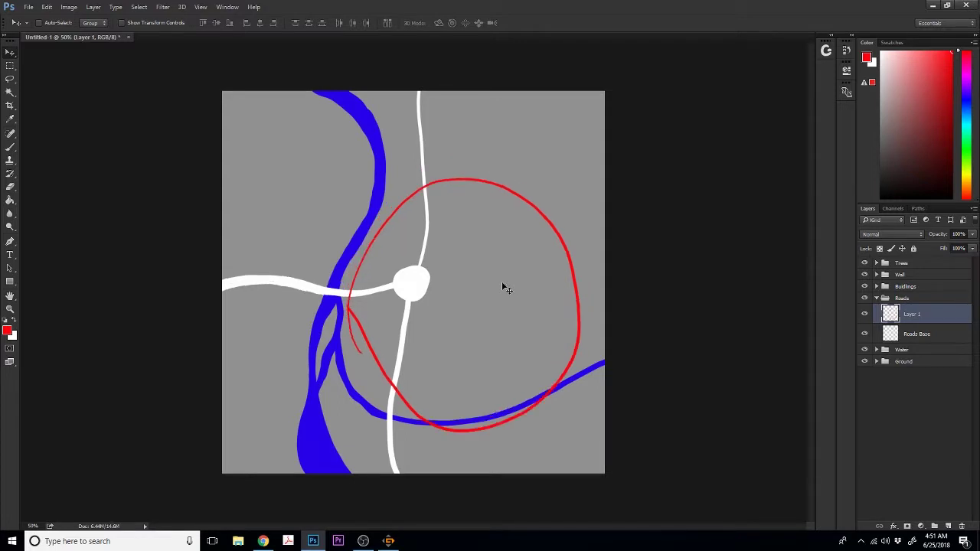
pyautogui.hotkey('ctrl', 'alt', 'z')
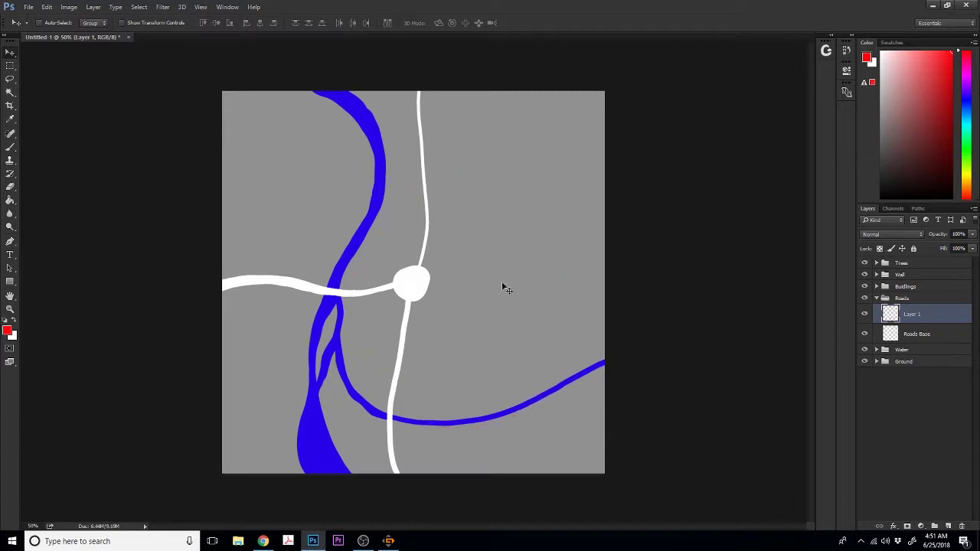
# - Merge the thickening layer down into Roads Base and add a fresh empty layer above it
pyautogui.rightClick(918, 314)
pyautogui.click(830, 369)
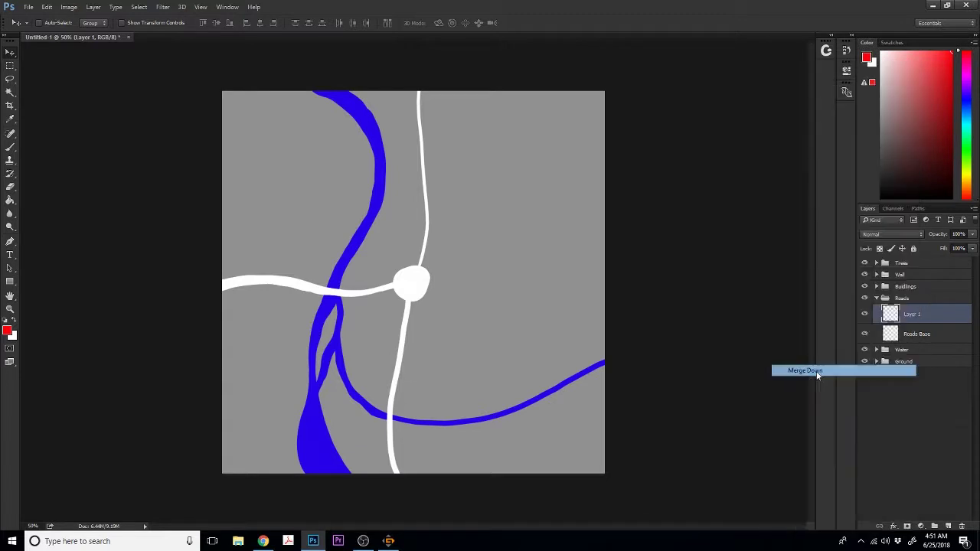
pyautogui.hotkey('ctrl', 'z')
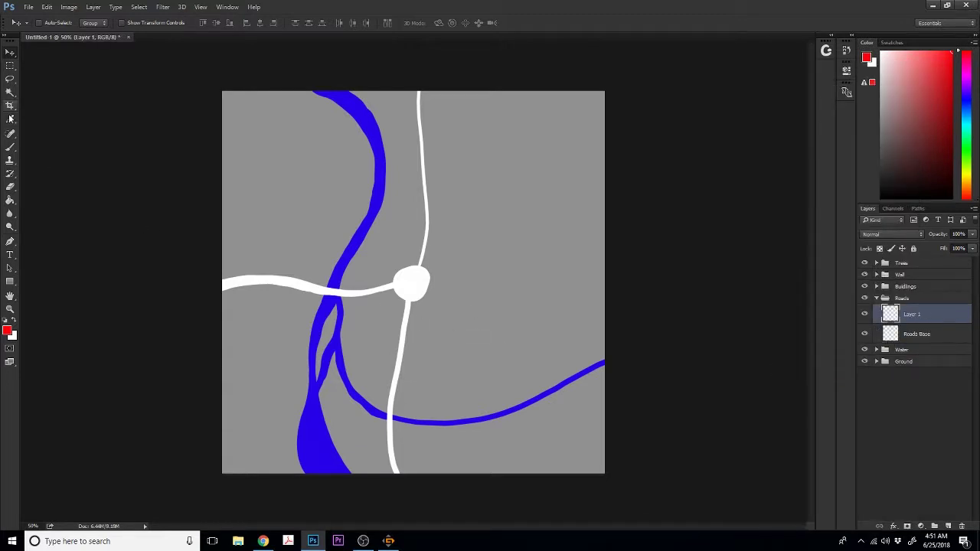
# - Paint a large red ring around the round square with the Brush tool, bounded by the river's east bank and the tributary's inner curve
pyautogui.click(10, 146)
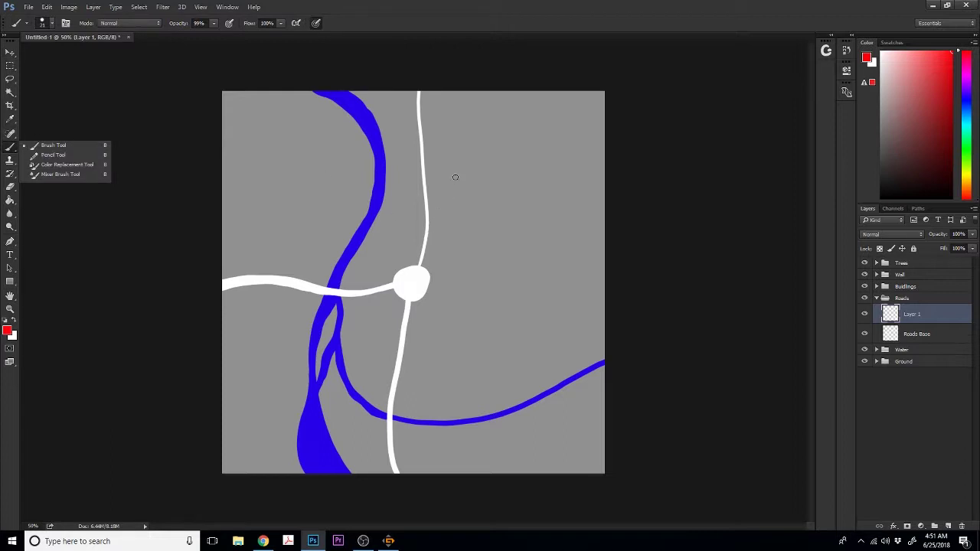
pyautogui.moveTo(456, 176)
pyautogui.mouseDown()
pyautogui.moveTo(381, 241)
pyautogui.moveTo(367, 332)
pyautogui.moveTo(458, 392)
pyautogui.moveTo(543, 312)
pyautogui.moveTo(517, 184)
pyautogui.moveTo(409, 181)
pyautogui.mouseUp()
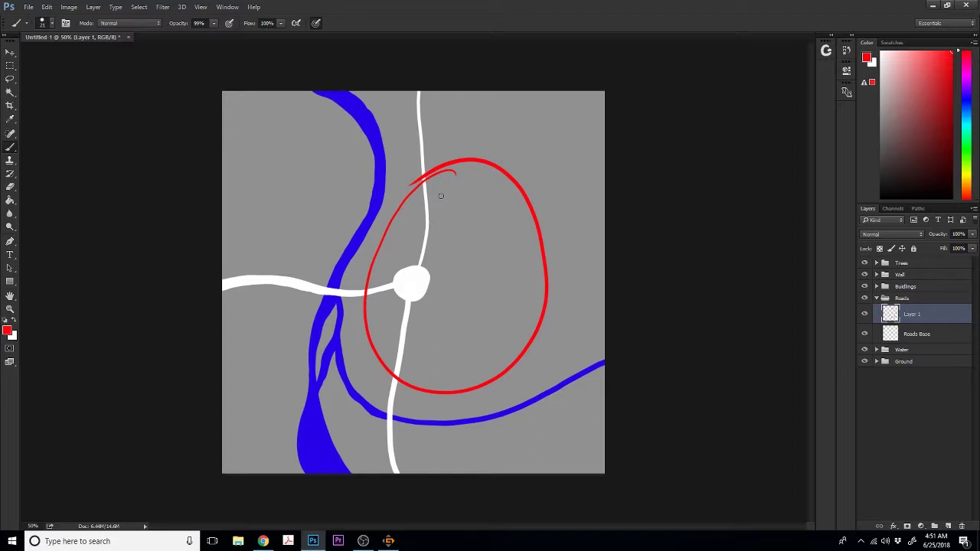
pyautogui.hotkey('ctrl', 'z')
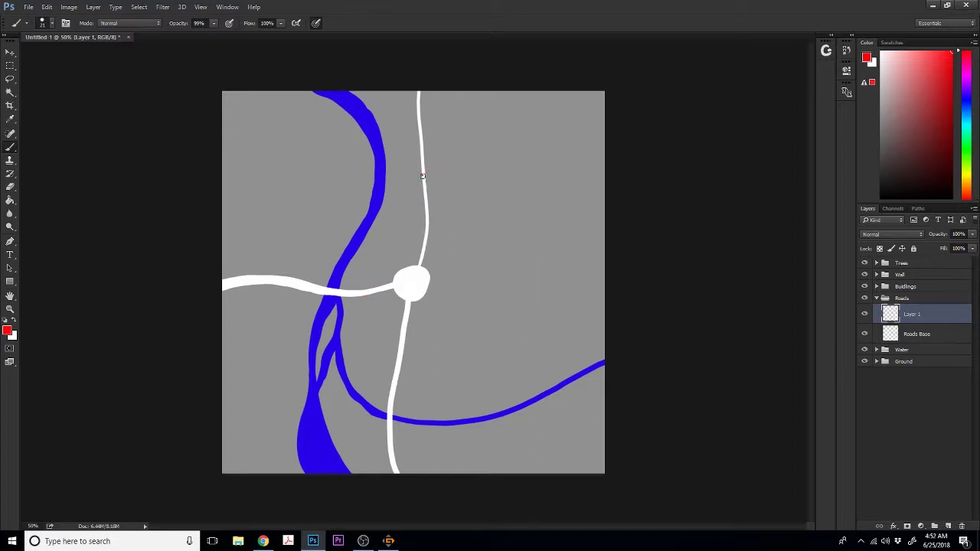
pyautogui.moveTo(421, 175)
pyautogui.mouseDown()
pyautogui.moveTo(384, 199)
pyautogui.moveTo(354, 260)
pyautogui.moveTo(349, 324)
pyautogui.moveTo(381, 392)
pyautogui.moveTo(437, 412)
pyautogui.moveTo(514, 397)
pyautogui.moveTo(573, 344)
pyautogui.moveTo(587, 258)
pyautogui.moveTo(554, 198)
pyautogui.moveTo(489, 166)
pyautogui.moveTo(398, 175)
pyautogui.mouseUp()
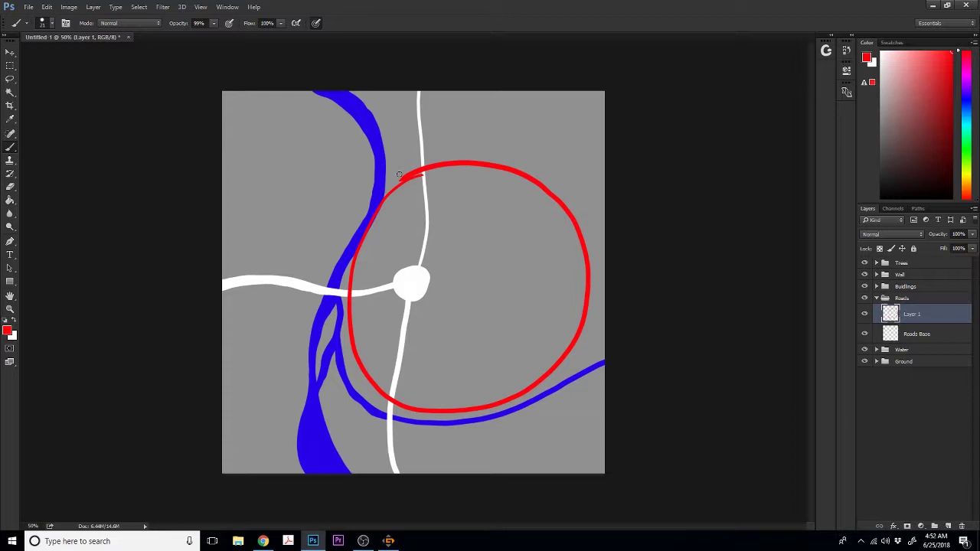
# - On the Roads Base layer, paint thin white side streets northwest and southwest of the round square, inside the red ring
pyautogui.click(925, 333)
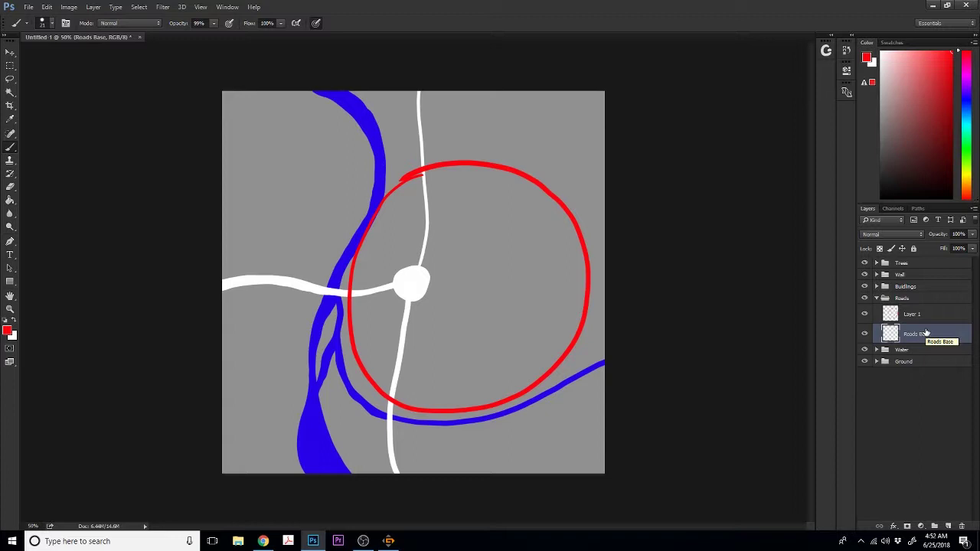
pyautogui.press('d')
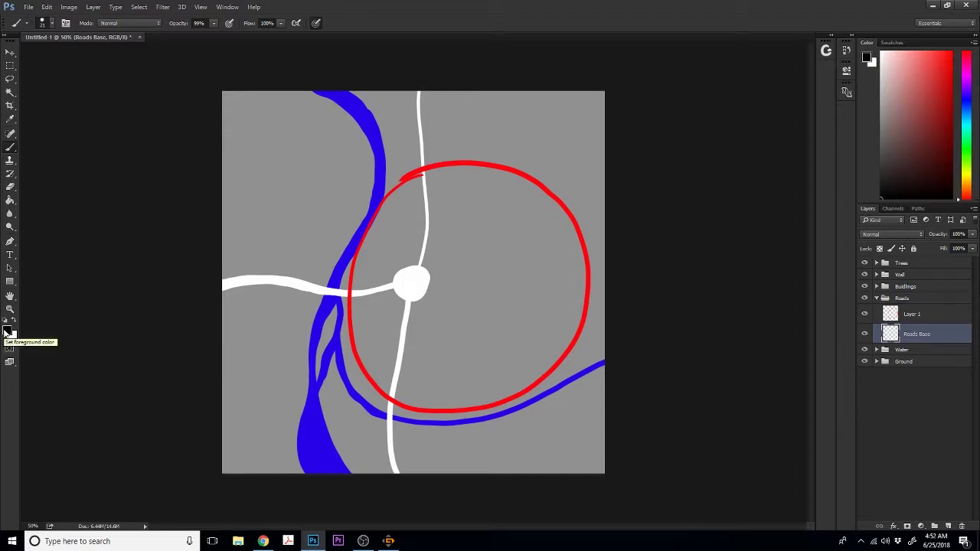
pyautogui.press('x')
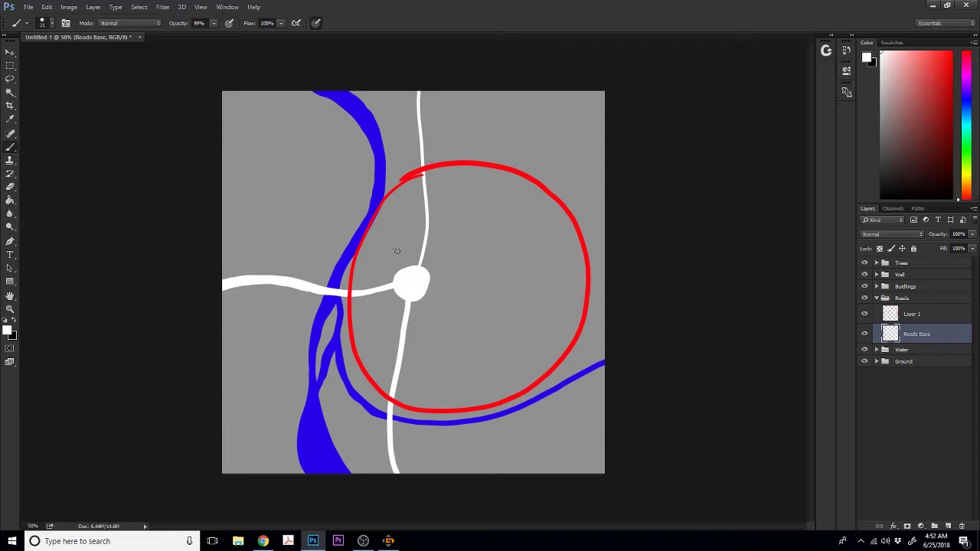
pyautogui.click(53, 24)
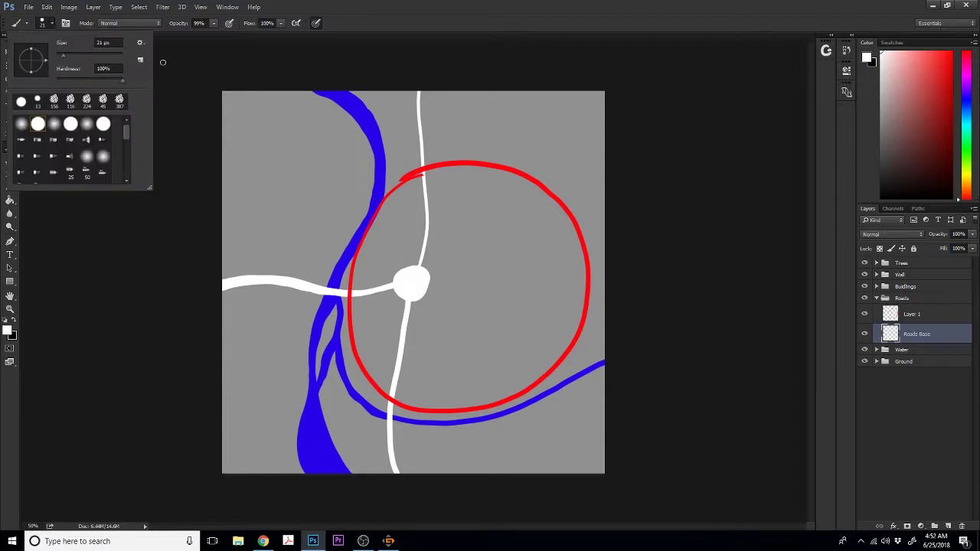
pyautogui.click(509, 17)
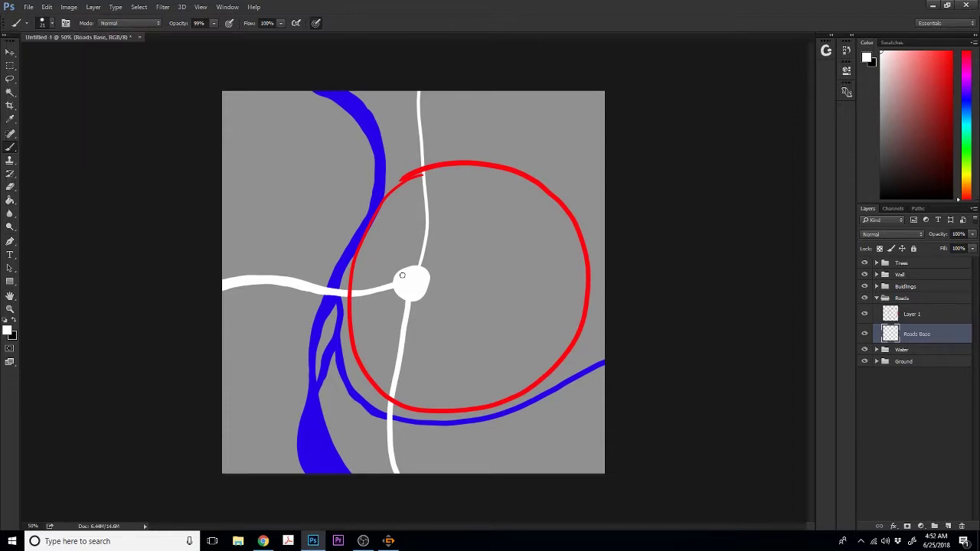
pyautogui.moveTo(401, 276)
pyautogui.mouseDown()
pyautogui.moveTo(372, 234)
pyautogui.moveTo(407, 196)
pyautogui.moveTo(421, 196)
pyautogui.moveTo(401, 219)
pyautogui.moveTo(415, 235)
pyautogui.moveTo(434, 223)
pyautogui.mouseUp()
pyautogui.moveTo(372, 241); pyautogui.dragTo(357, 296)
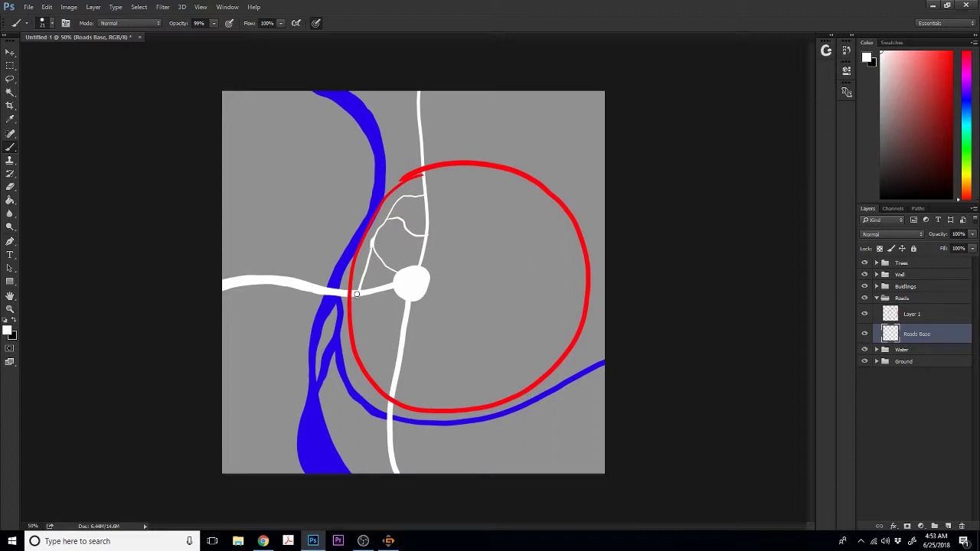
pyautogui.moveTo(356, 294); pyautogui.dragTo(397, 358)
pyautogui.moveTo(398, 294); pyautogui.dragTo(366, 341)
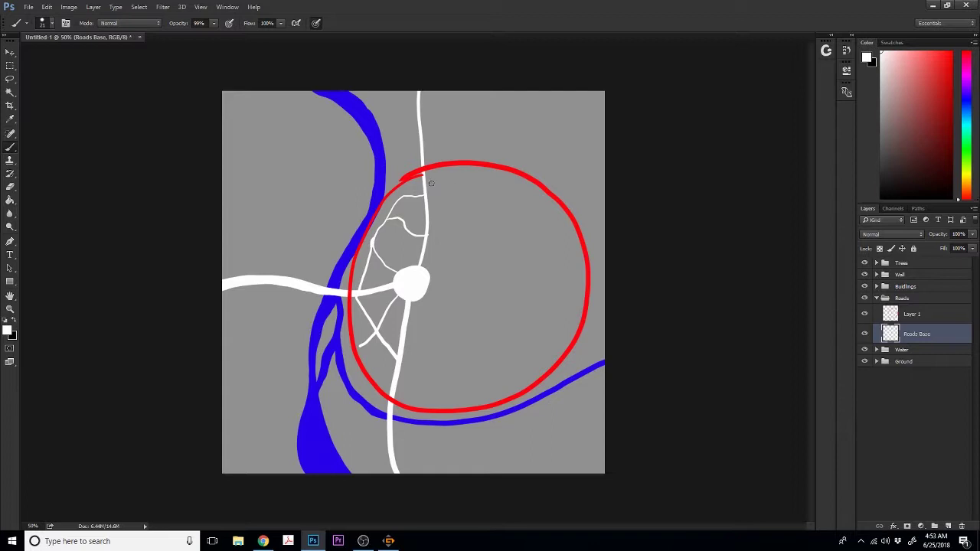
# - Paint a white street loop from the northern road to the round square, a cross street through it, and a second loop on its east side
pyautogui.moveTo(426, 194)
pyautogui.mouseDown()
pyautogui.moveTo(450, 178)
pyautogui.moveTo(498, 186)
pyautogui.moveTo(490, 213)
pyautogui.moveTo(426, 277)
pyautogui.mouseUp()
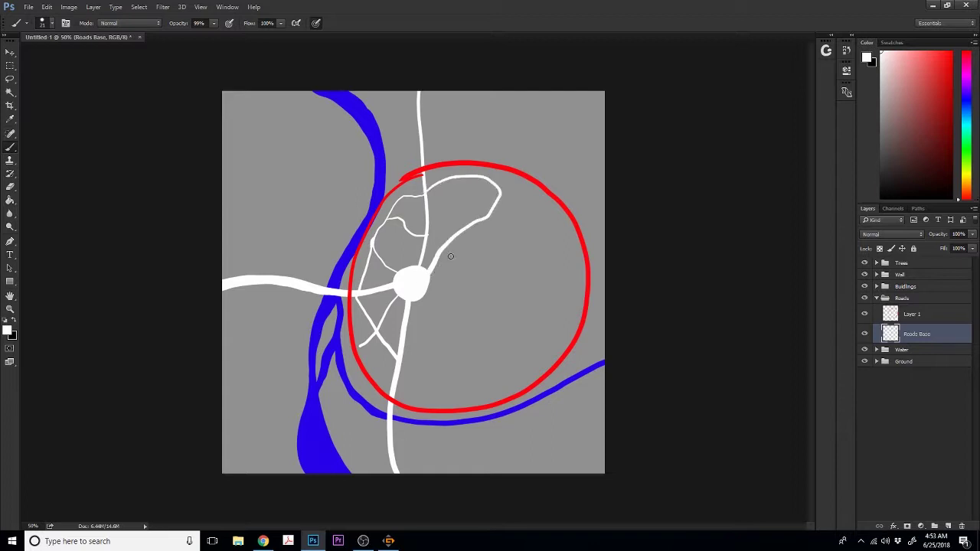
pyautogui.hotkey('ctrl', 'z')
pyautogui.moveTo(423, 177)
pyautogui.mouseDown()
pyautogui.moveTo(469, 175)
pyautogui.moveTo(486, 190)
pyautogui.moveTo(488, 215)
pyautogui.moveTo(422, 279)
pyautogui.mouseUp()
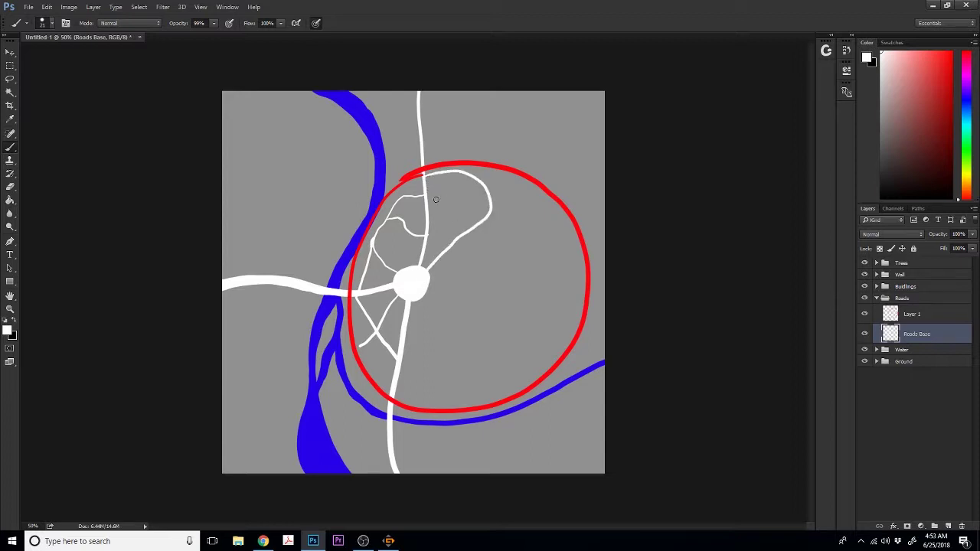
pyautogui.moveTo(427, 216); pyautogui.dragTo(482, 189)
pyautogui.moveTo(459, 240)
pyautogui.mouseDown()
pyautogui.moveTo(509, 248)
pyautogui.moveTo(541, 226)
pyautogui.moveTo(523, 198)
pyautogui.moveTo(494, 189)
pyautogui.mouseUp()
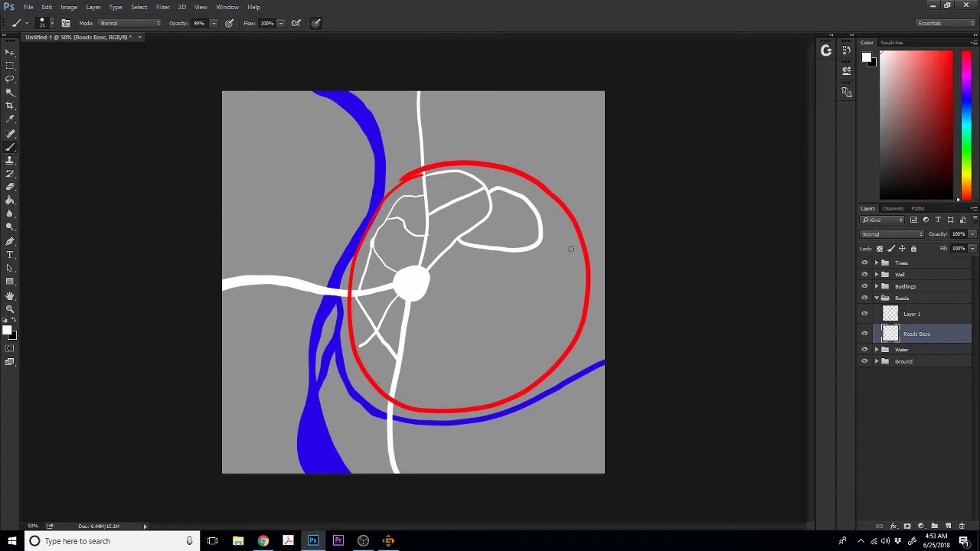
# - Sample the river's blue on the Water Base layer and paint a filled oval pond inside the eastern street loop
pyautogui.click(876, 350)
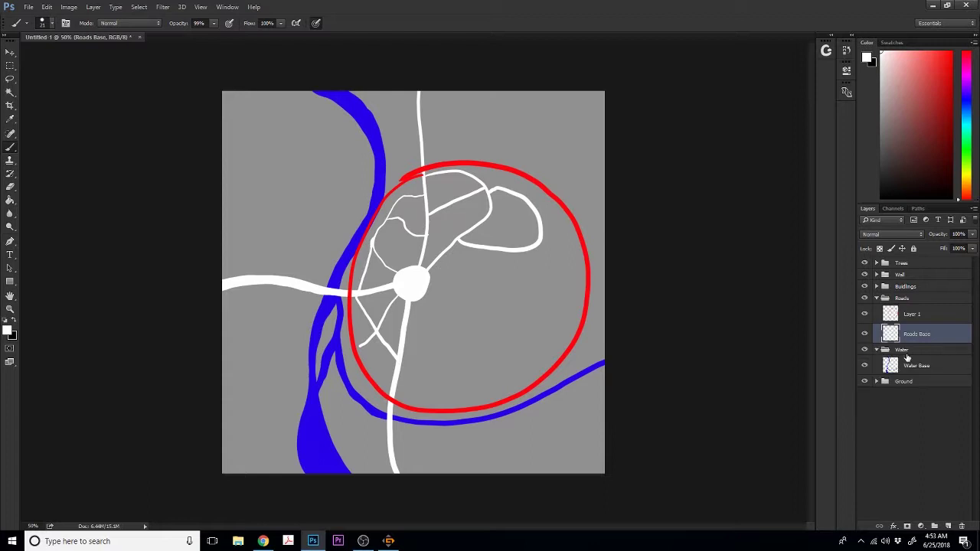
pyautogui.click(10, 118)
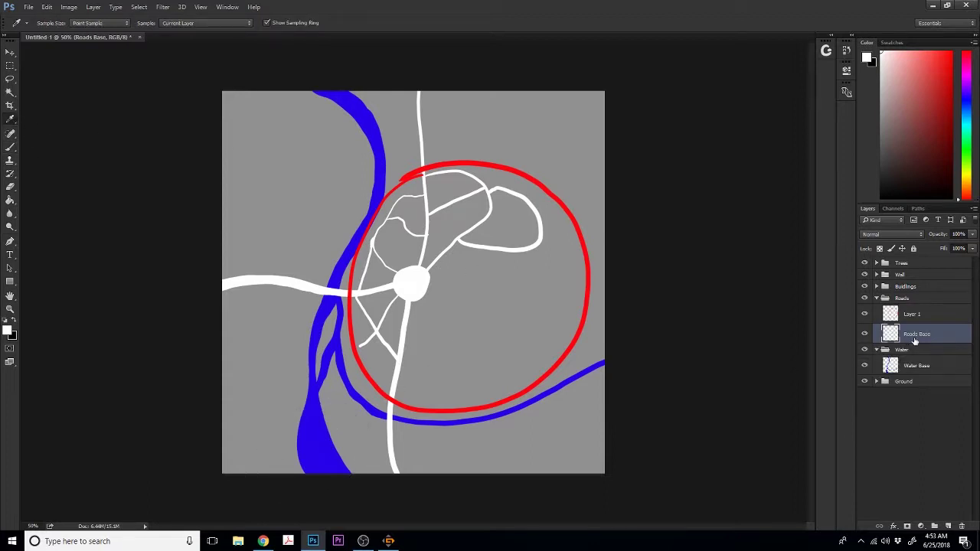
pyautogui.click(912, 367)
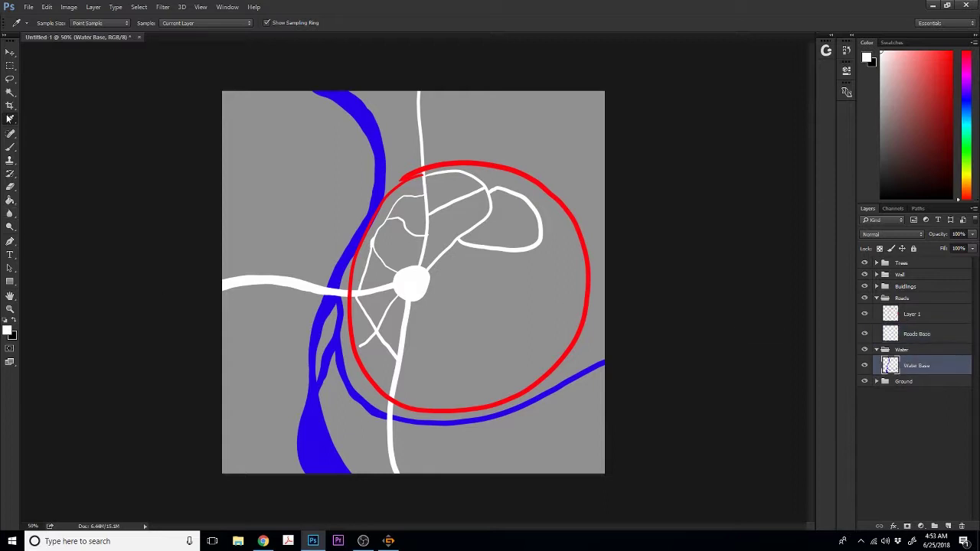
pyautogui.click(334, 443)
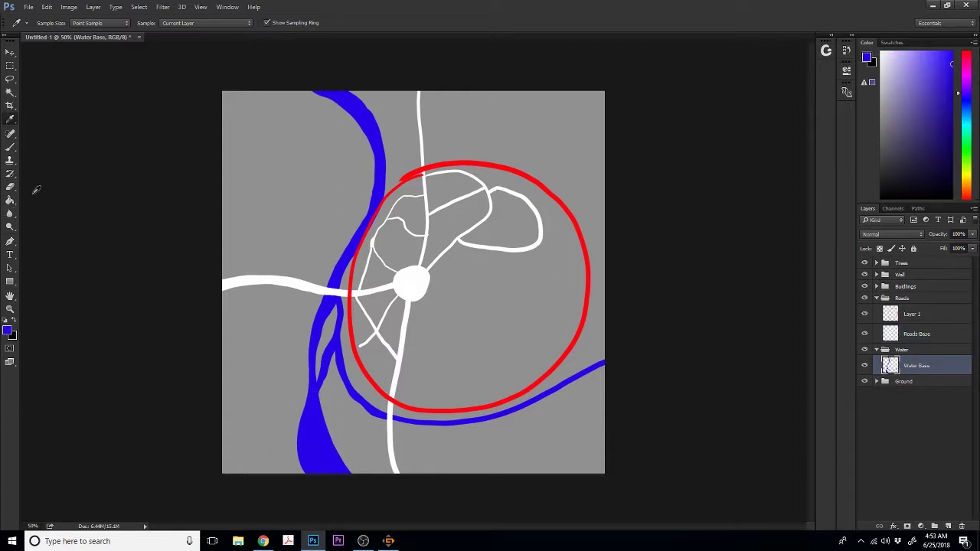
pyautogui.click(10, 146)
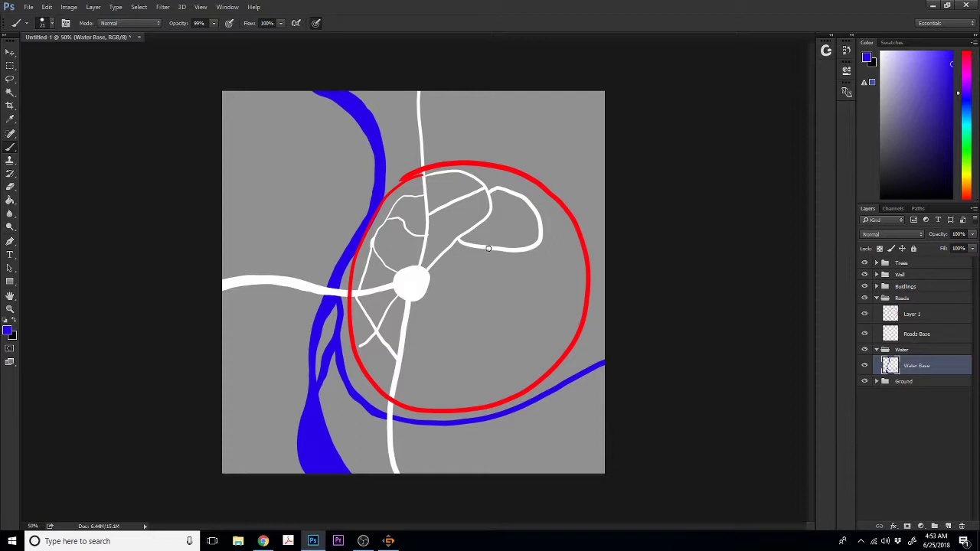
pyautogui.moveTo(501, 220)
pyautogui.mouseDown()
pyautogui.moveTo(514, 225)
pyautogui.moveTo(506, 216)
pyautogui.mouseUp()
pyautogui.hotkey('ctrl', 'z')
pyautogui.moveTo(514, 226); pyautogui.dragTo(518, 221)
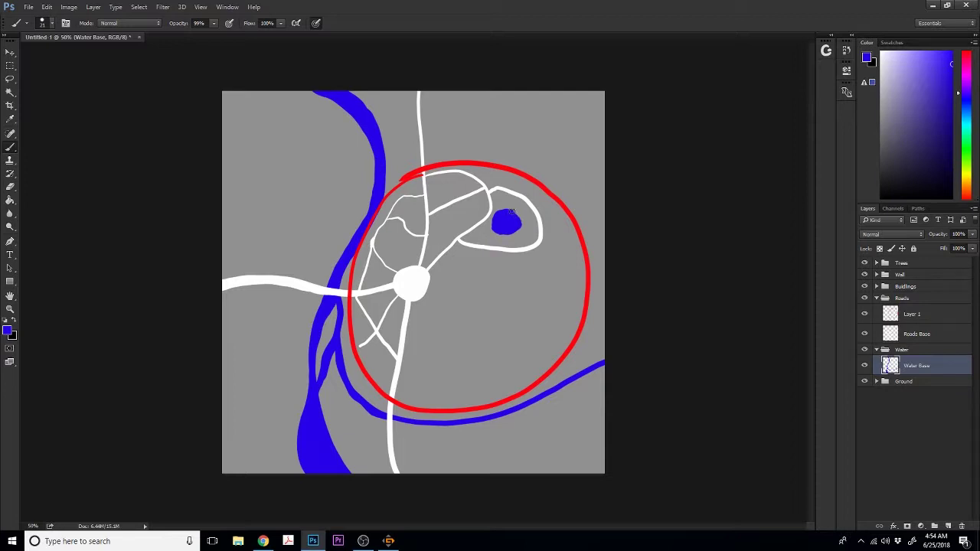
pyautogui.moveTo(512, 212); pyautogui.dragTo(522, 222)
# - On Roads Base, paint a thin white street curving inside the red ring from the southern road up to the pond's loop
pyautogui.click(916, 335)
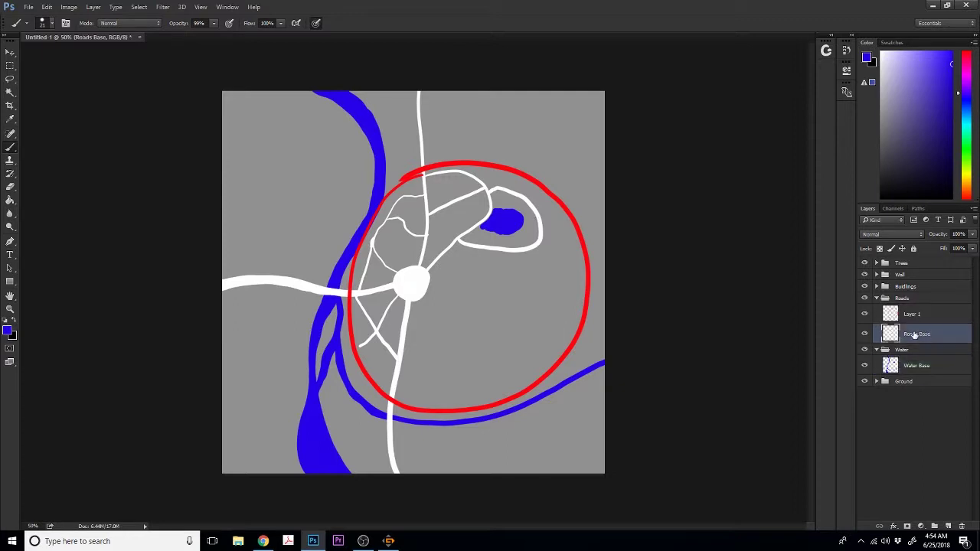
pyautogui.press('d')
pyautogui.press('z')
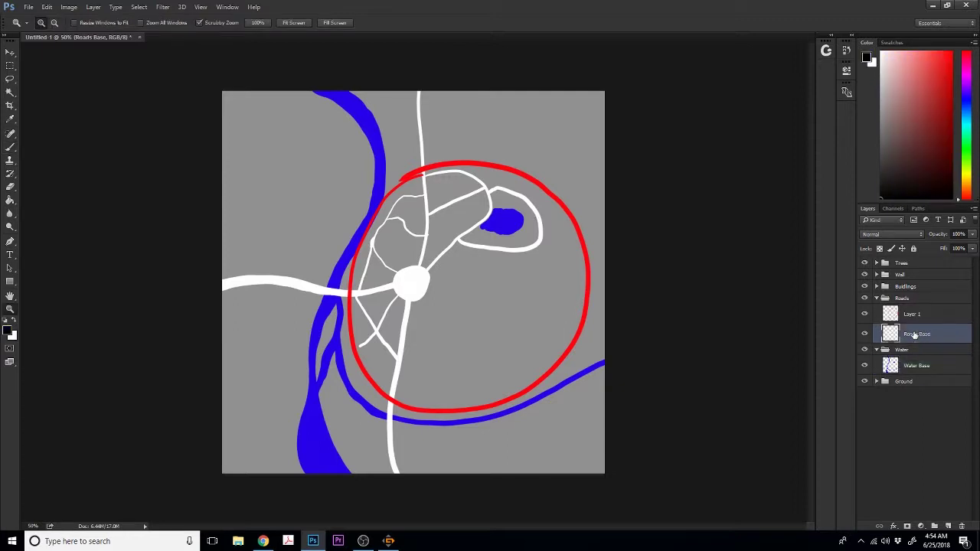
pyautogui.press('x')
pyautogui.click(12, 148)
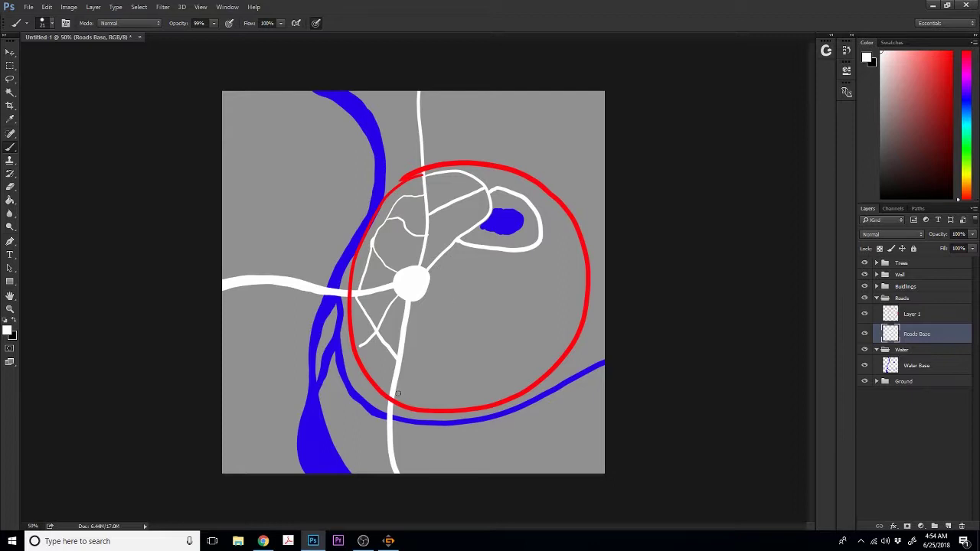
pyautogui.moveTo(394, 391)
pyautogui.mouseDown()
pyautogui.moveTo(436, 395)
pyautogui.moveTo(504, 368)
pyautogui.moveTo(548, 327)
pyautogui.moveTo(567, 281)
pyautogui.moveTo(570, 234)
pyautogui.moveTo(548, 222)
pyautogui.mouseUp()
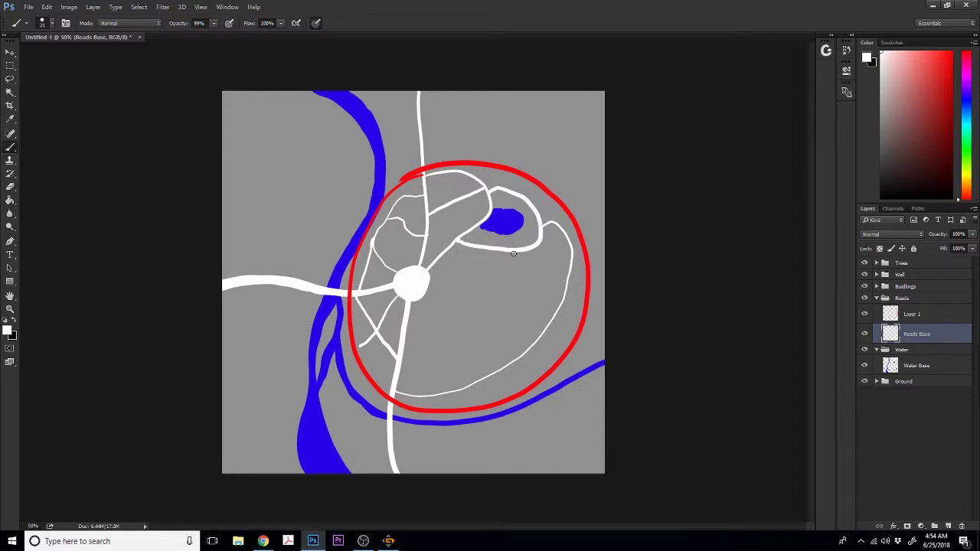
# - Paint white connecting streets across the southeastern district, linking the pond's loop, the round square, the southern road and the outer street
pyautogui.moveTo(513, 253)
pyautogui.mouseDown()
pyautogui.moveTo(530, 277)
pyautogui.moveTo(536, 336)
pyautogui.moveTo(522, 356)
pyautogui.mouseUp()
pyautogui.moveTo(486, 250)
pyautogui.mouseDown()
pyautogui.moveTo(480, 291)
pyautogui.moveTo(456, 331)
pyautogui.moveTo(400, 357)
pyautogui.mouseUp()
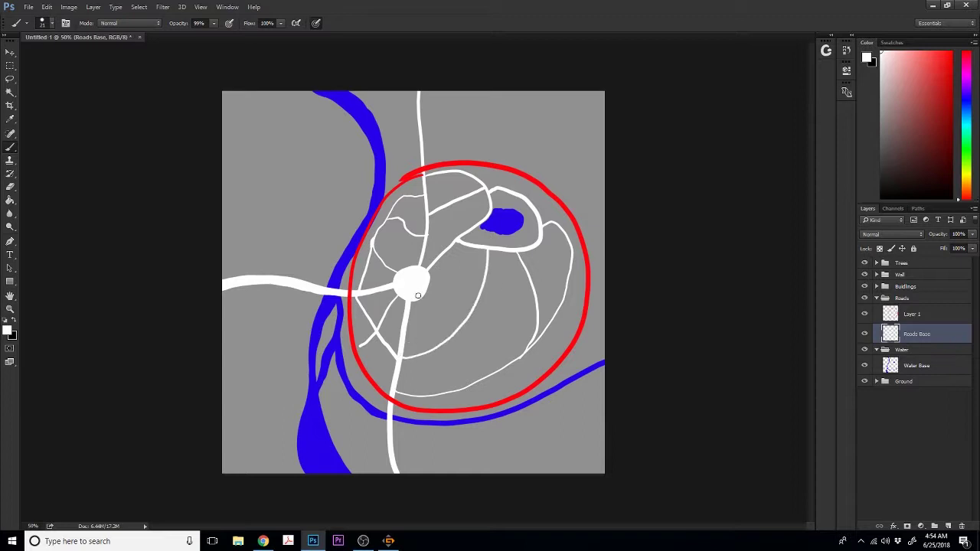
pyautogui.moveTo(419, 295)
pyautogui.mouseDown()
pyautogui.moveTo(433, 322)
pyautogui.moveTo(473, 343)
pyautogui.moveTo(530, 343)
pyautogui.mouseUp()
pyautogui.moveTo(478, 290); pyautogui.dragTo(441, 253)
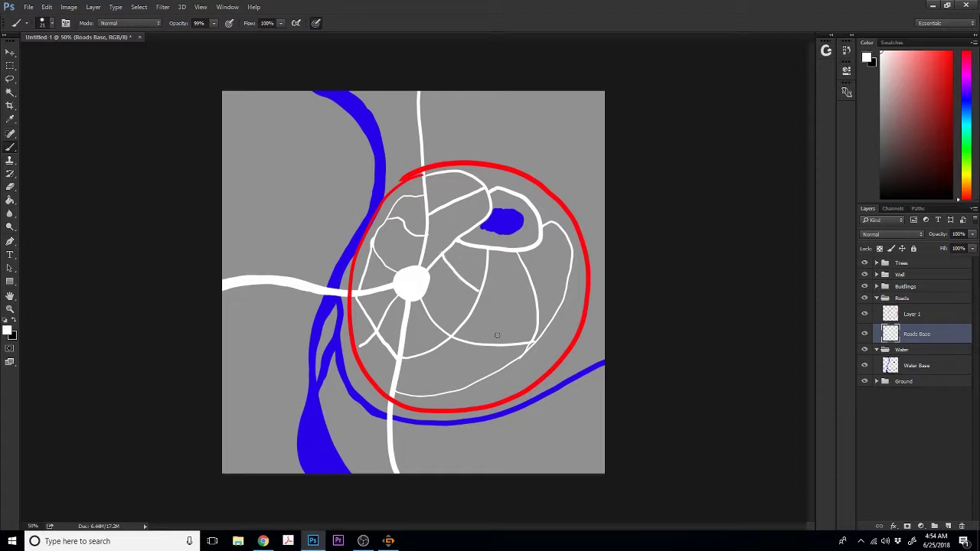
pyautogui.moveTo(490, 344); pyautogui.dragTo(503, 252)
pyautogui.moveTo(496, 331); pyautogui.dragTo(533, 293)
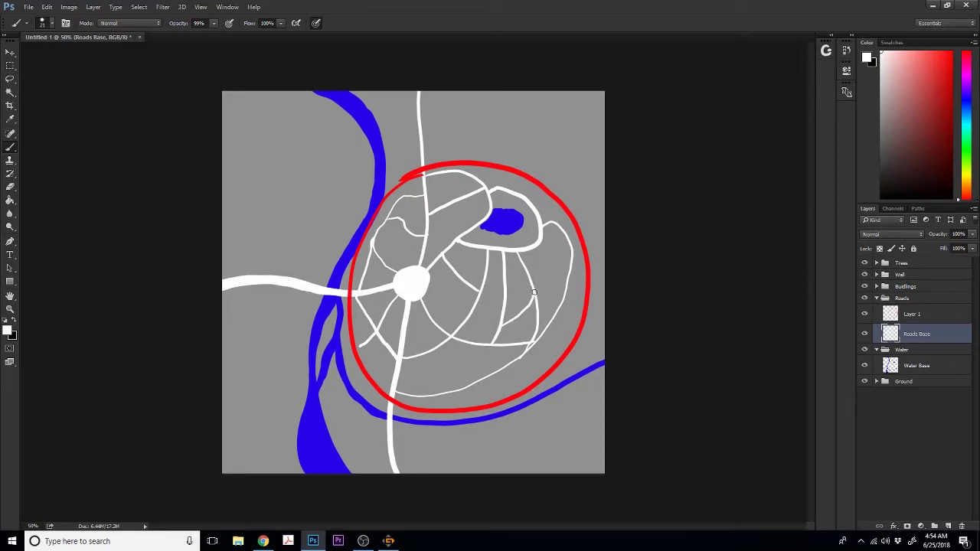
pyautogui.moveTo(485, 264)
pyautogui.mouseDown()
pyautogui.moveTo(499, 343)
pyautogui.moveTo(451, 339)
pyautogui.moveTo(435, 394)
pyautogui.mouseUp()
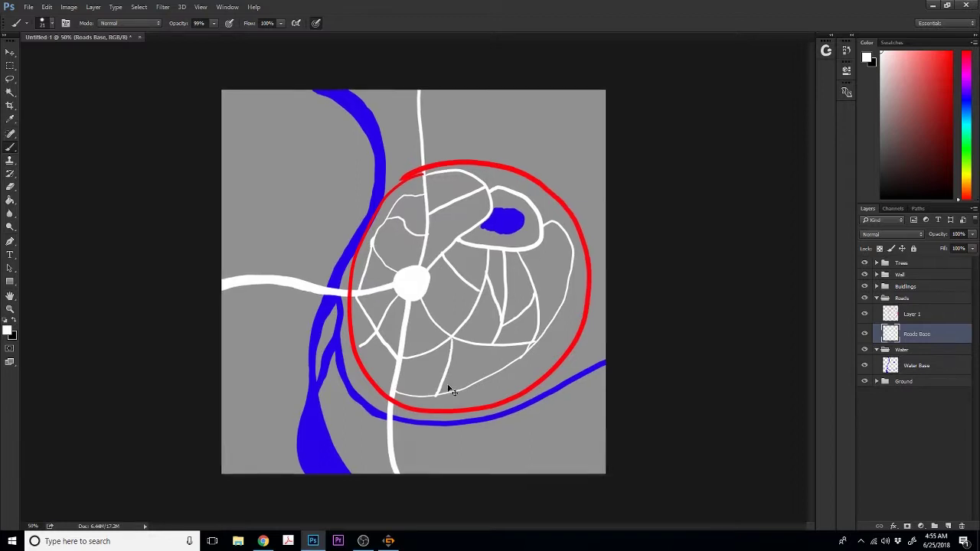
# - Erase the stroke ends that overshoot the street junctions around and east of the round square
pyautogui.hotkey('ctrl', '+')
pyautogui.hotkey('ctrl', '+')
pyautogui.hotkey('ctrl', '+')
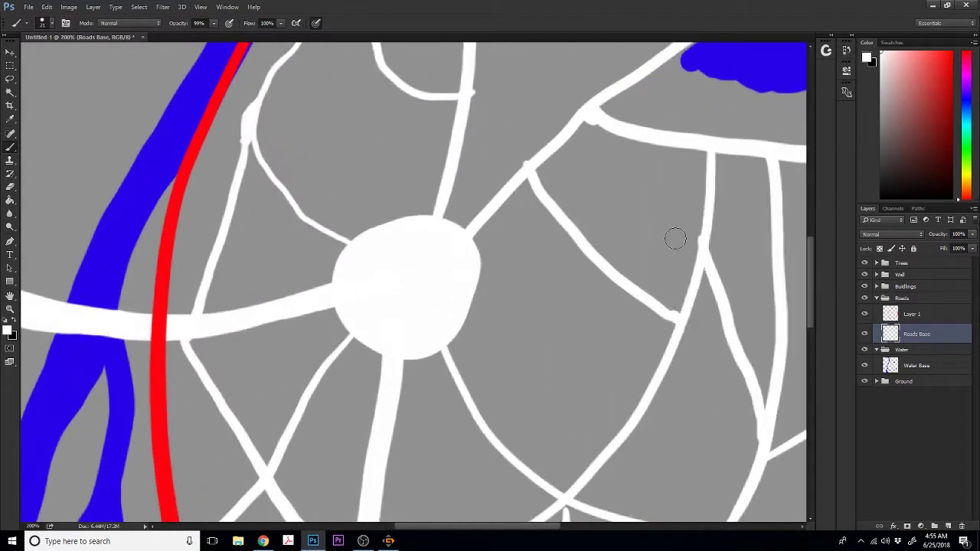
pyautogui.click(11, 187)
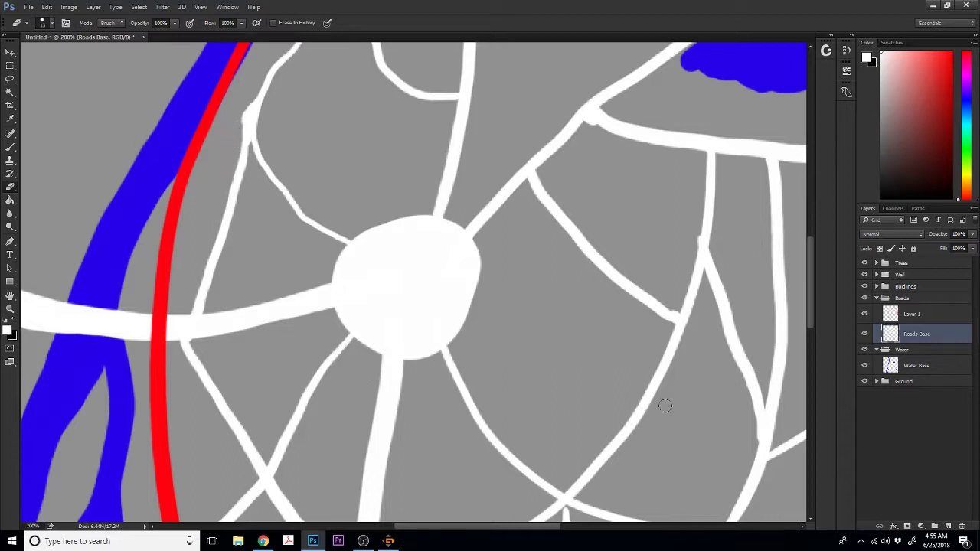
pyautogui.moveTo(689, 219); pyautogui.dragTo(691, 235)
# - Fill in the junction at the pond loop's southwest corner and the southeastern junction with the outer street in white
pyautogui.click(10, 147)
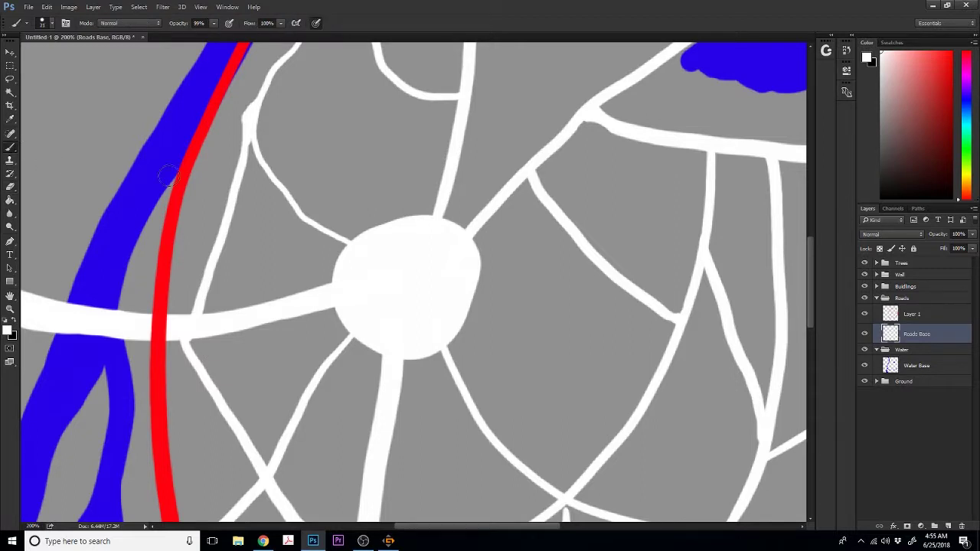
pyautogui.moveTo(600, 125); pyautogui.dragTo(582, 116)
pyautogui.hotkey('ctrl', '-')
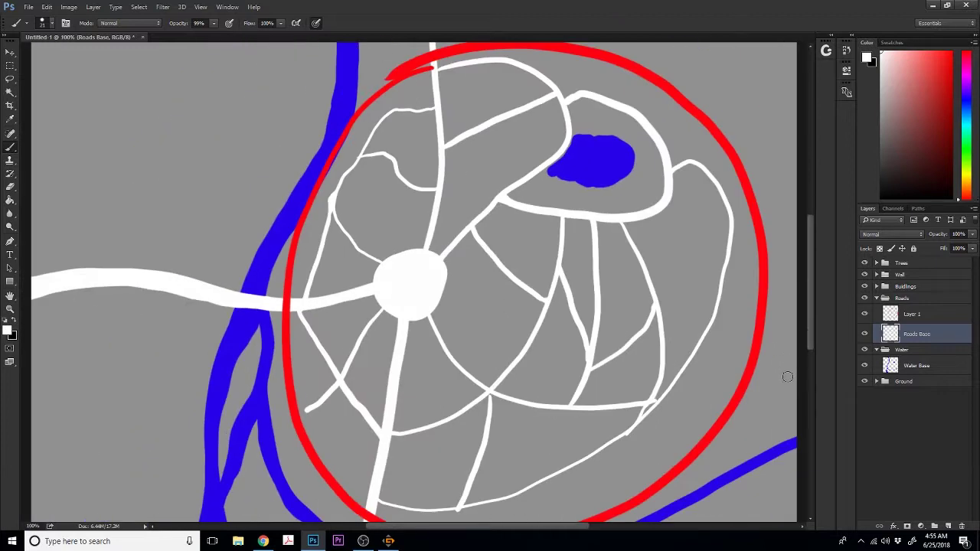
pyautogui.moveTo(643, 414)
pyautogui.mouseDown()
pyautogui.moveTo(652, 403)
pyautogui.moveTo(642, 414)
pyautogui.mouseUp()
pyautogui.moveTo(665, 390); pyautogui.dragTo(631, 428)
# - Erase the small stroke end that overshoots the outer street at its junction east of the southern road
pyautogui.click(10, 187)
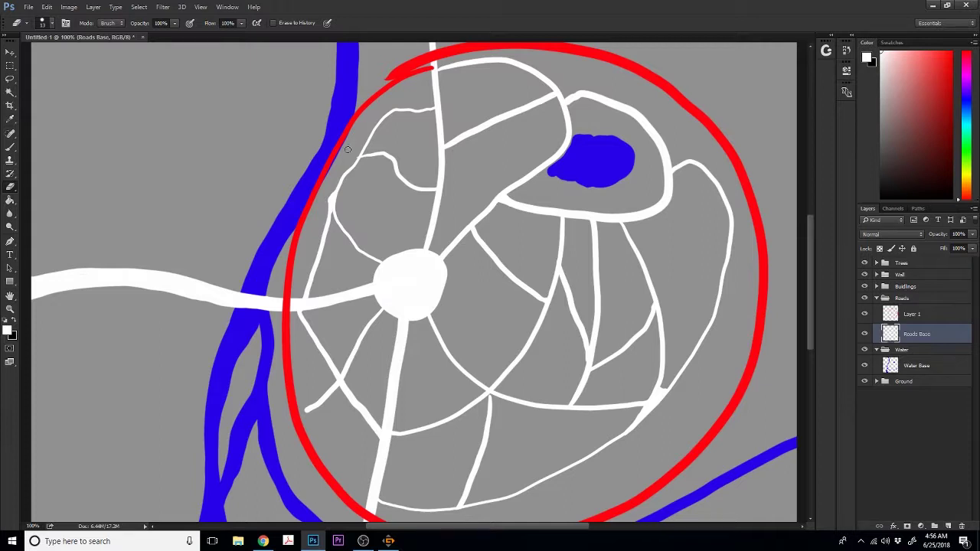
pyautogui.hotkey('ctrl', '+')
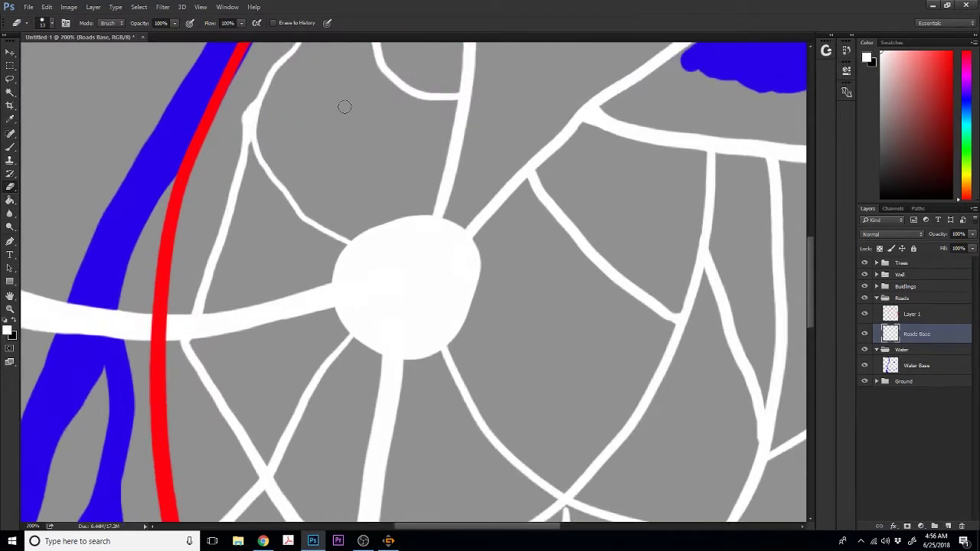
pyautogui.moveTo(810, 273); pyautogui.dragTo(810, 255)
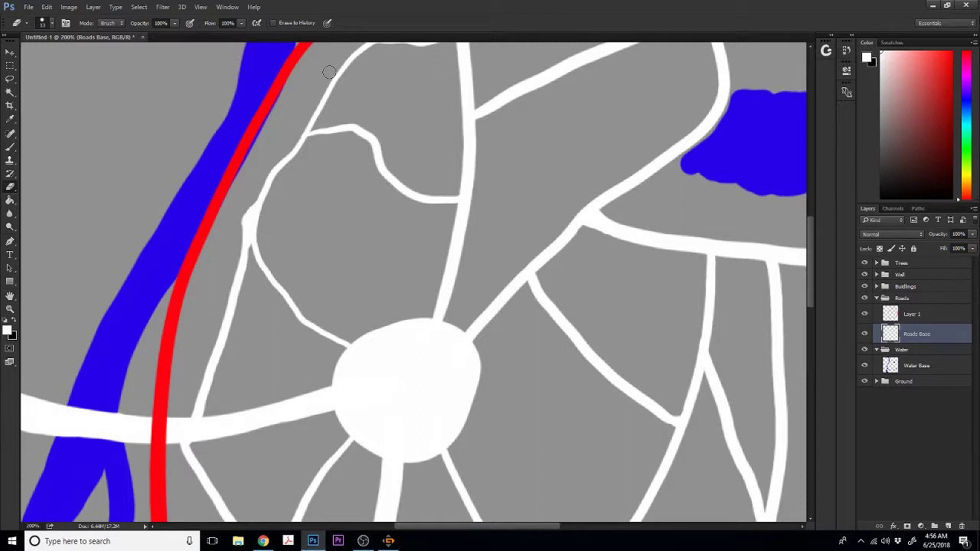
pyautogui.scroll(-5, 329, 71)
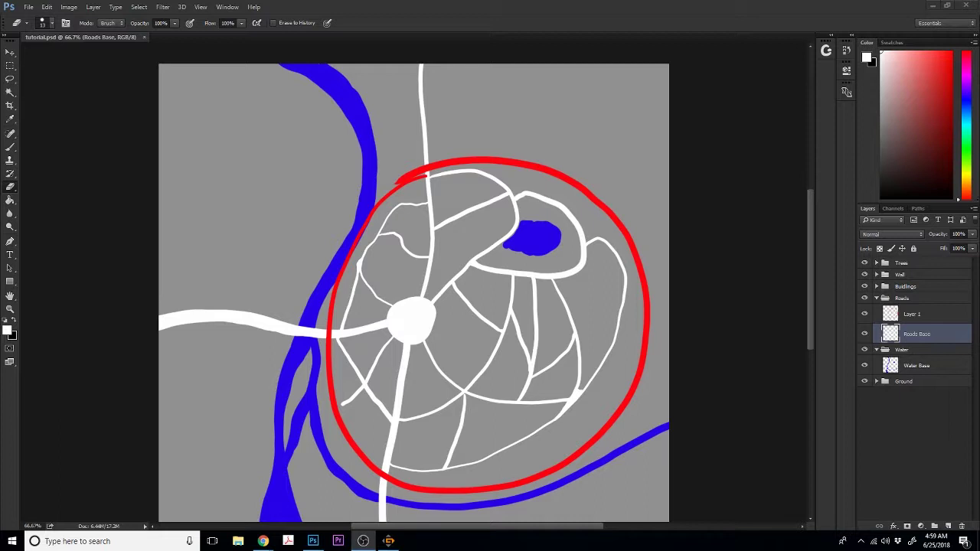
# - Sample the pond's blue and paint over its western and upper edges on the Water Base layer, then collapse the Water group
pyautogui.click(922, 370)
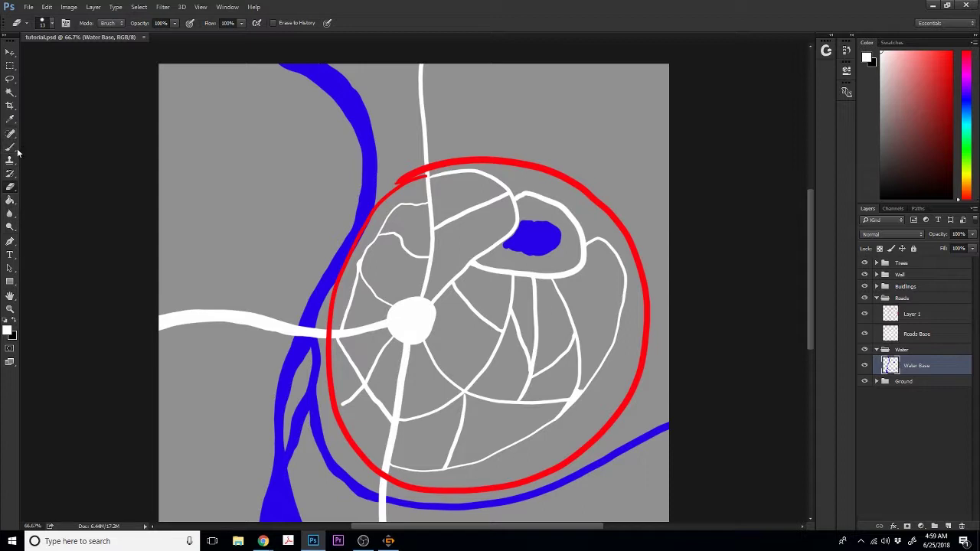
pyautogui.click(10, 118)
pyautogui.click(538, 231)
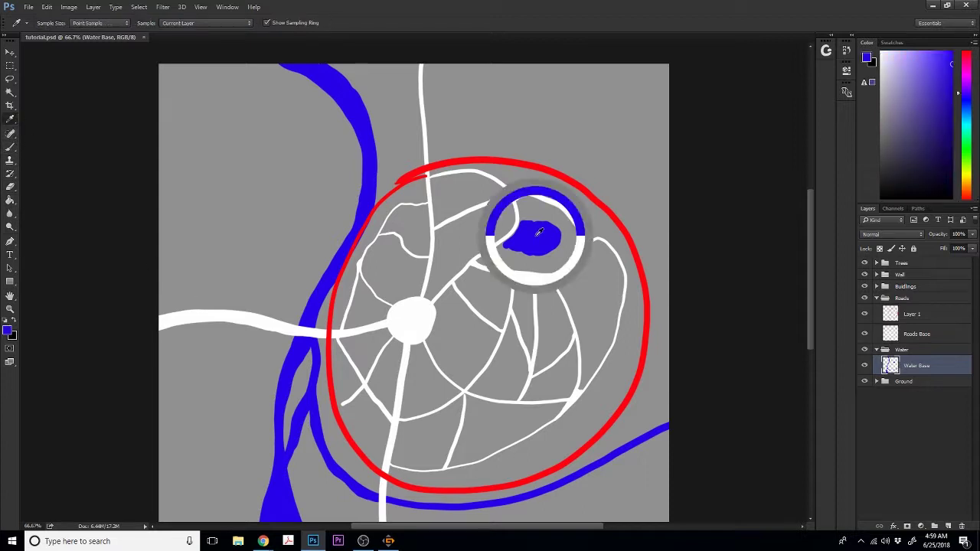
pyautogui.click(10, 147)
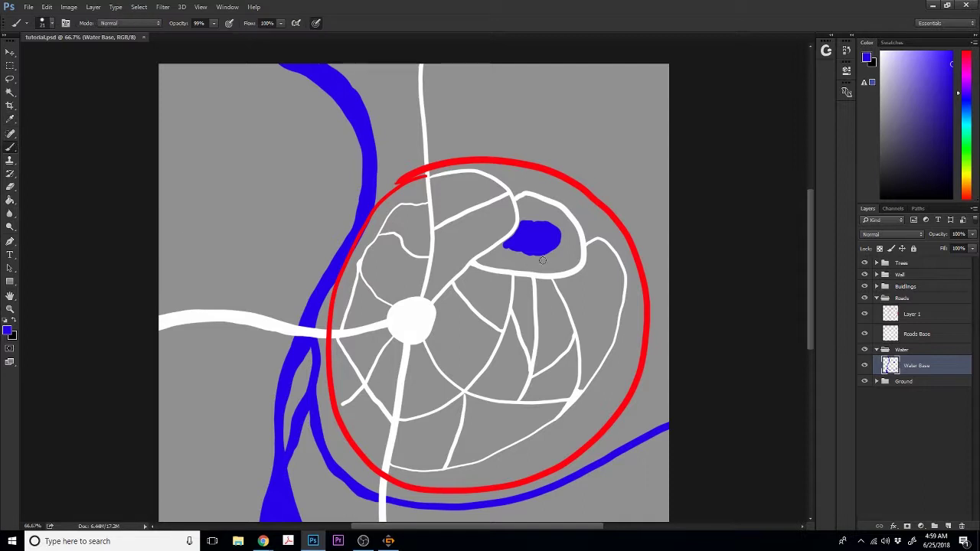
pyautogui.moveTo(505, 246)
pyautogui.mouseDown()
pyautogui.moveTo(540, 252)
pyautogui.moveTo(540, 220)
pyautogui.moveTo(536, 231)
pyautogui.mouseUp()
pyautogui.moveTo(508, 243); pyautogui.dragTo(519, 227)
pyautogui.click(877, 350)
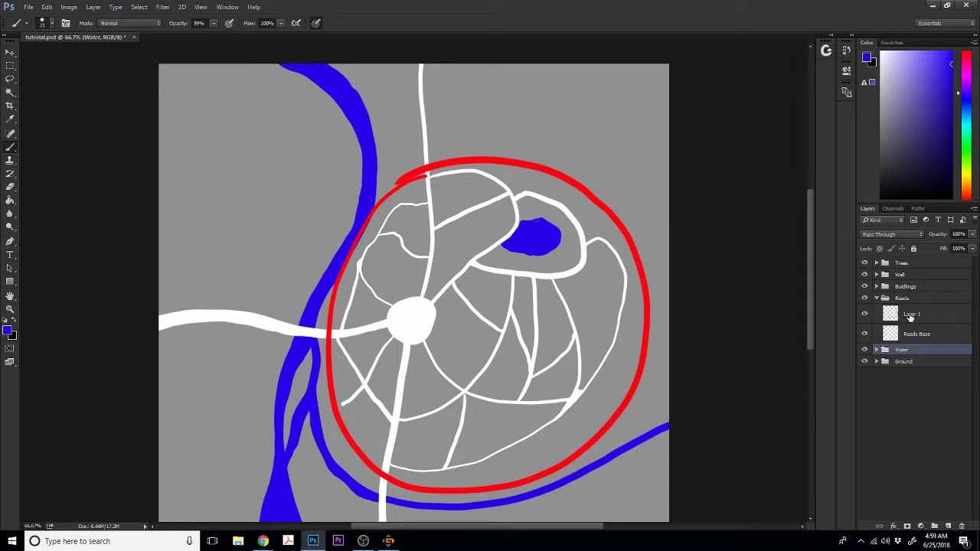
# - Check the map with the red town outline hidden and shown again, and look through the base layers in the Wall group
pyautogui.click(865, 315)
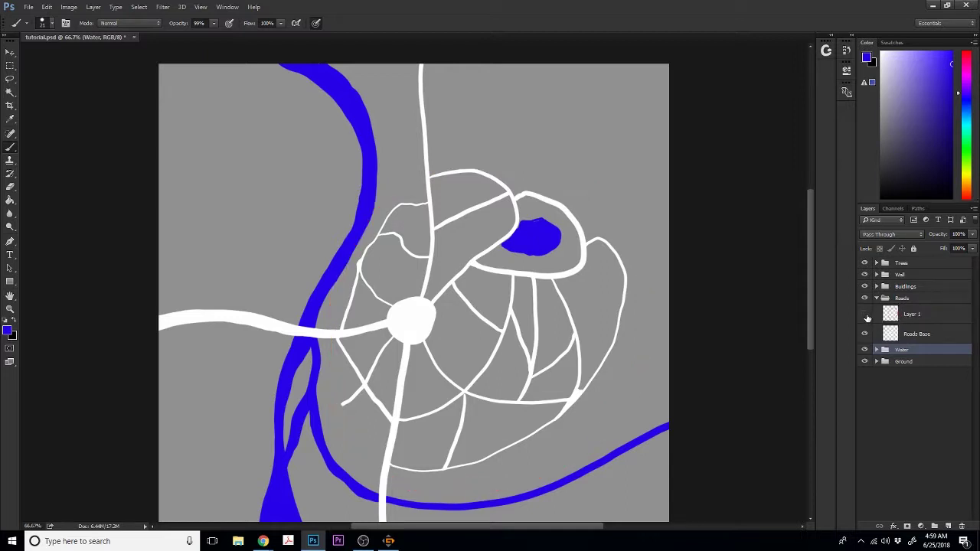
pyautogui.click(865, 315)
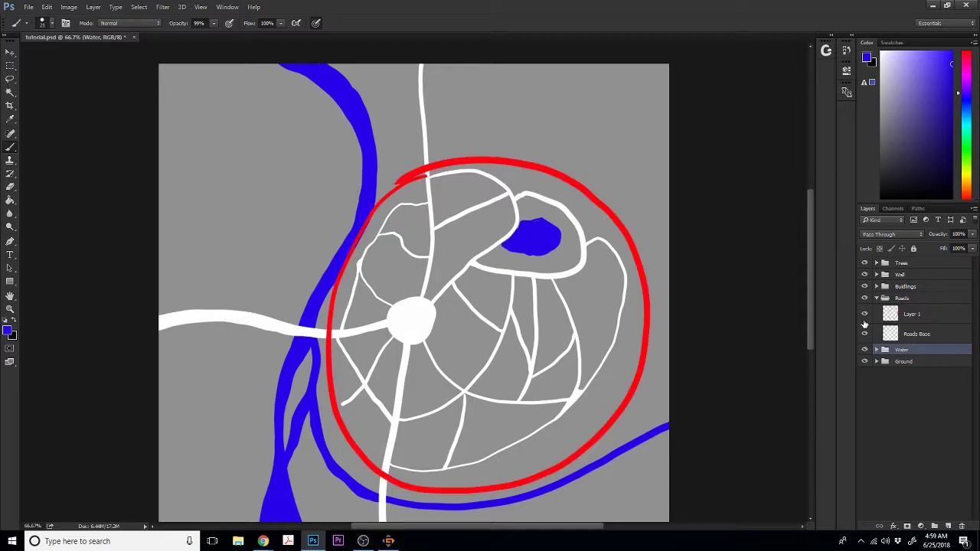
pyautogui.click(882, 274)
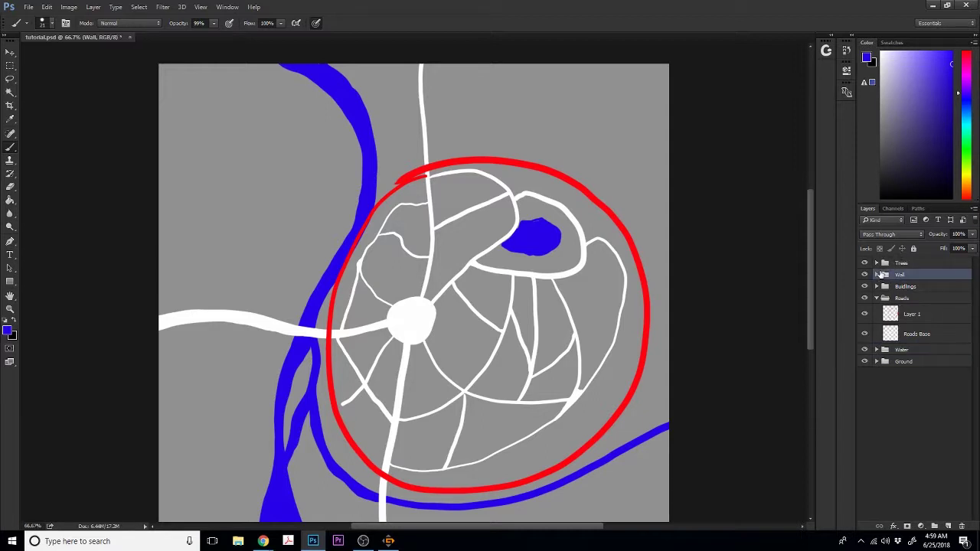
pyautogui.click(876, 274)
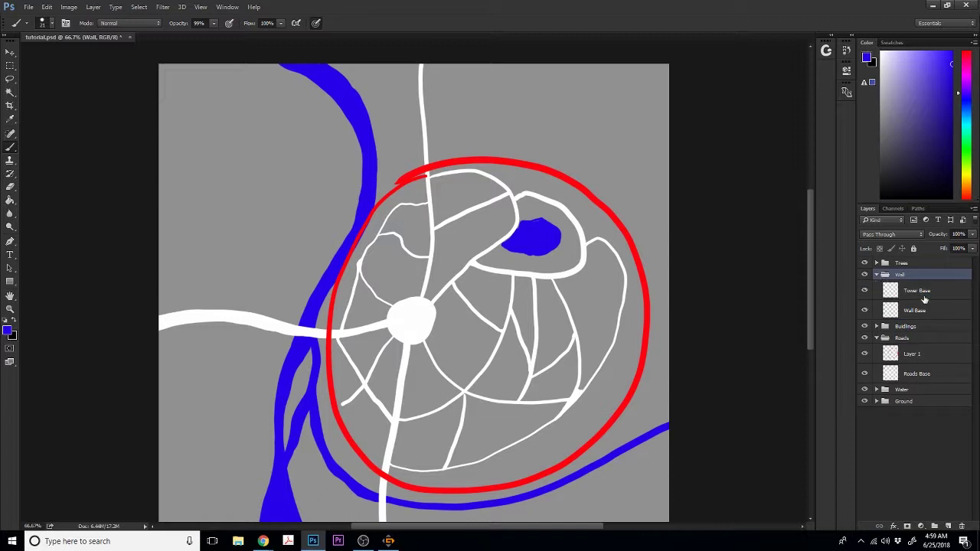
pyautogui.click(919, 295)
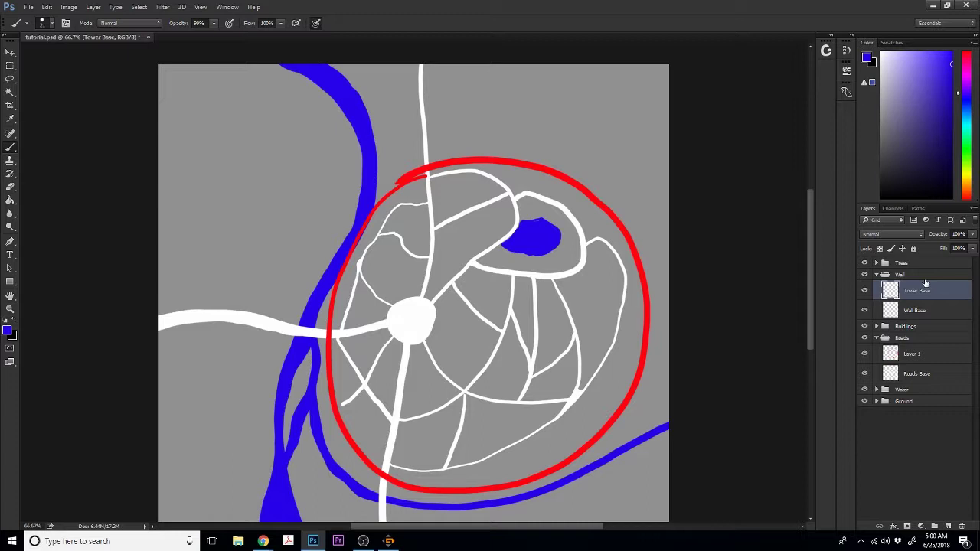
pyautogui.click(915, 375)
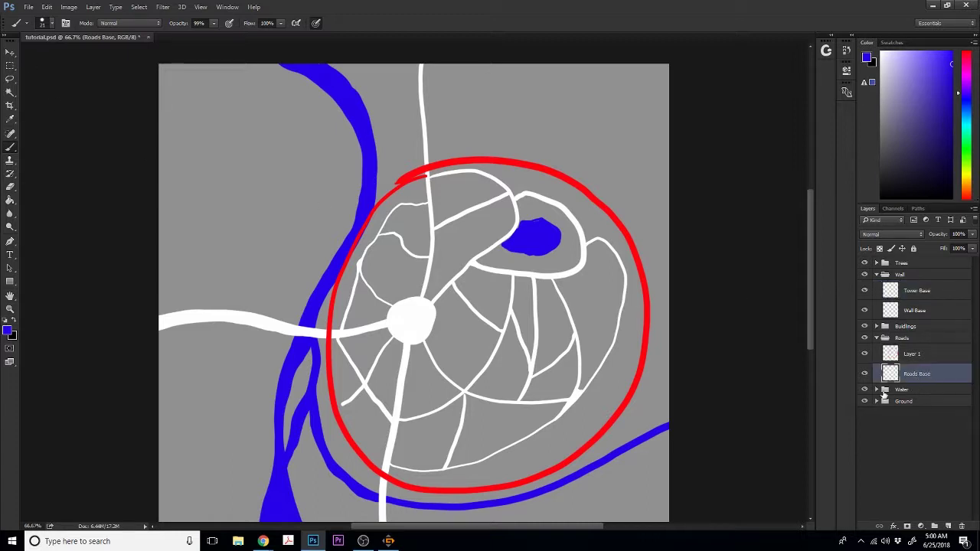
# - Lasso around the pond on the Water Base layer and invert the selection so it covers everything except the pond
pyautogui.click(877, 389)
pyautogui.click(913, 405)
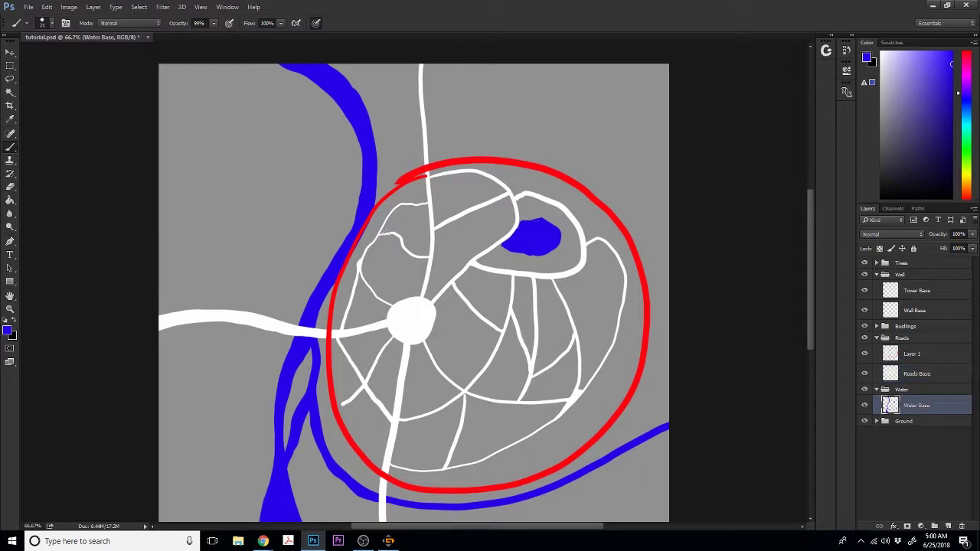
pyautogui.click(10, 79)
pyautogui.moveTo(570, 243)
pyautogui.mouseDown()
pyautogui.moveTo(567, 225)
pyautogui.moveTo(478, 212)
pyautogui.moveTo(586, 244)
pyautogui.mouseUp()
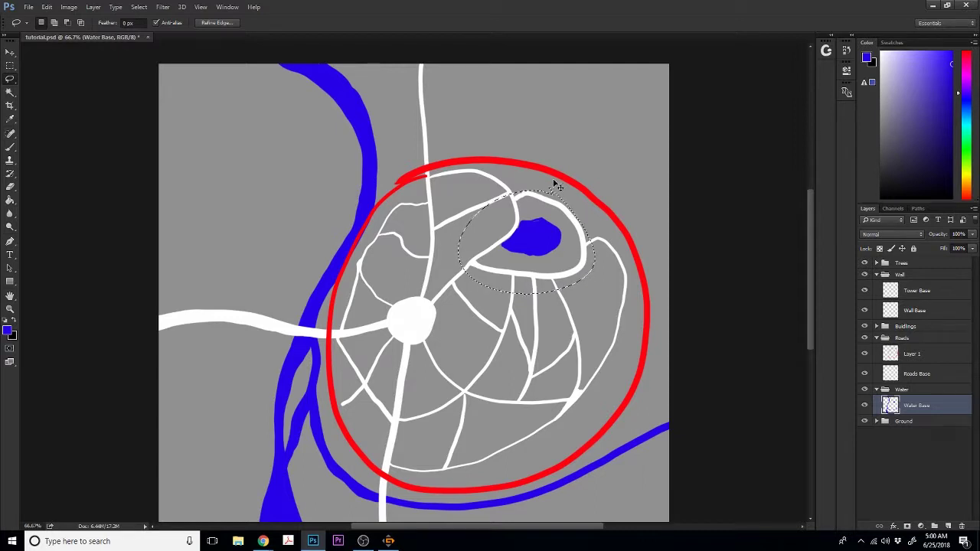
pyautogui.hotkey('ctrl', 'shift', 'i')
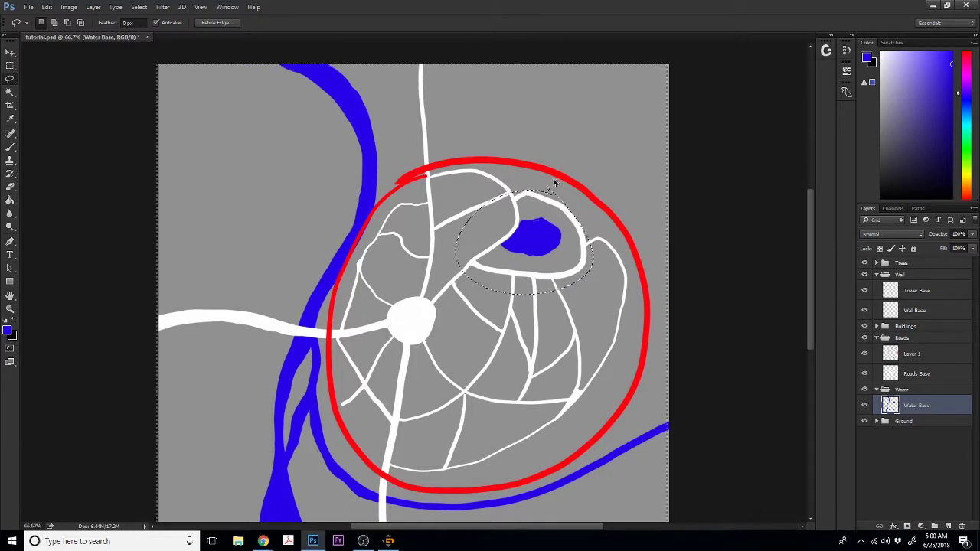
pyautogui.hotkey('ctrl', 'shift', 'i')
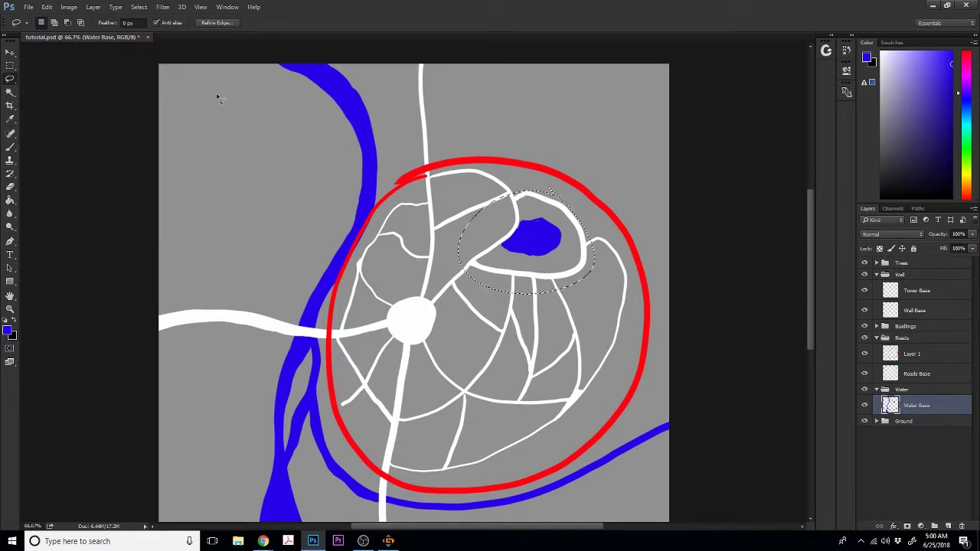
pyautogui.hotkey('ctrl', 'shift', 'i')
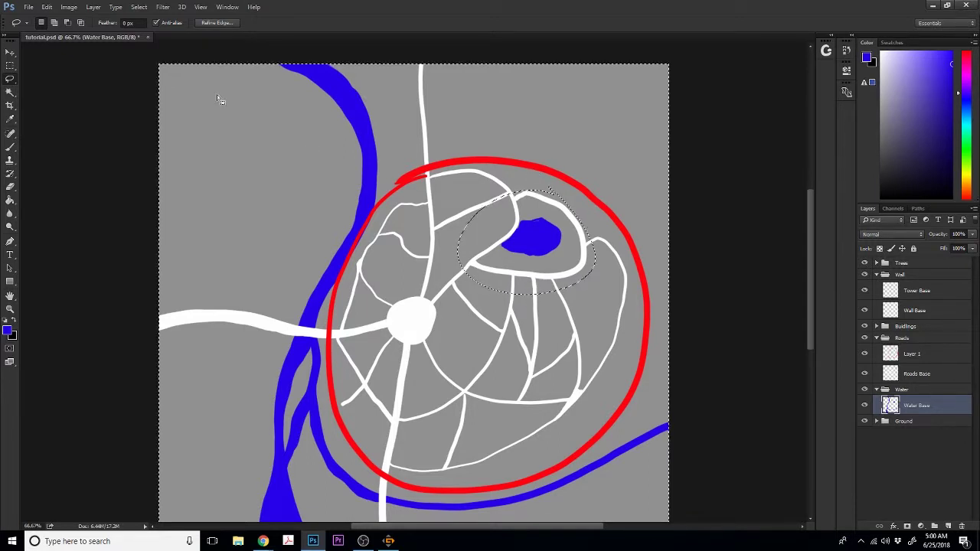
# - Shift the selected river west, deselect it, and extend its southeastern branch in blue to the map's east edge
pyautogui.click(10, 52)
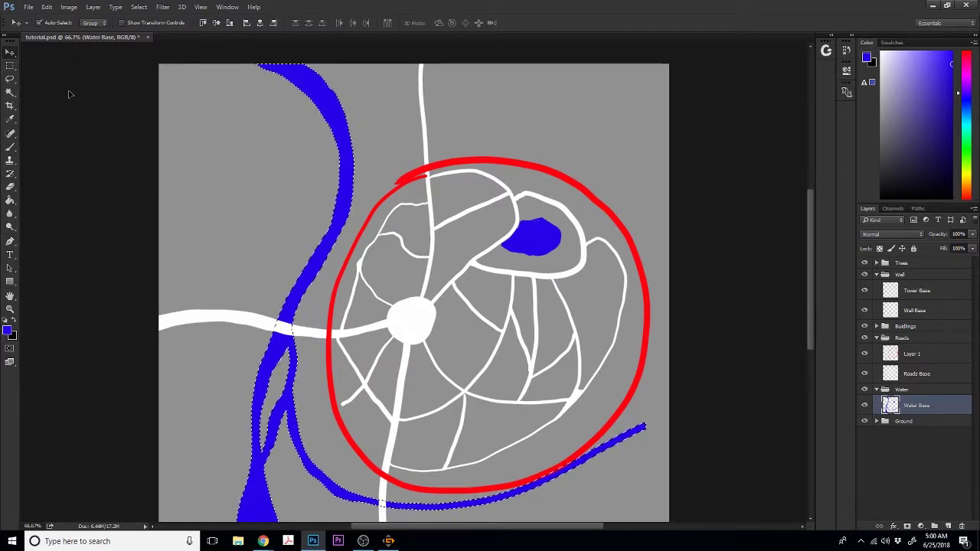
pyautogui.hotkey('ctrl', 'd')
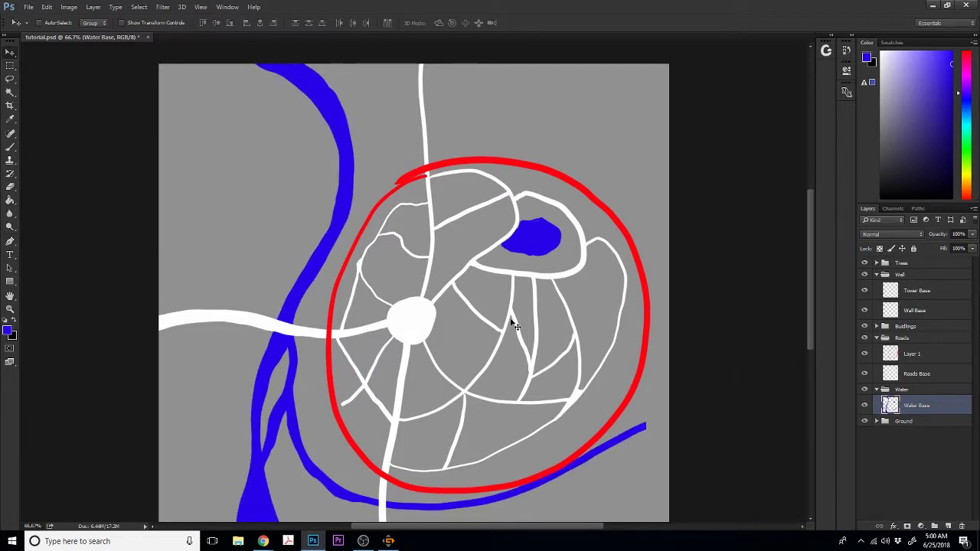
pyautogui.press('b')
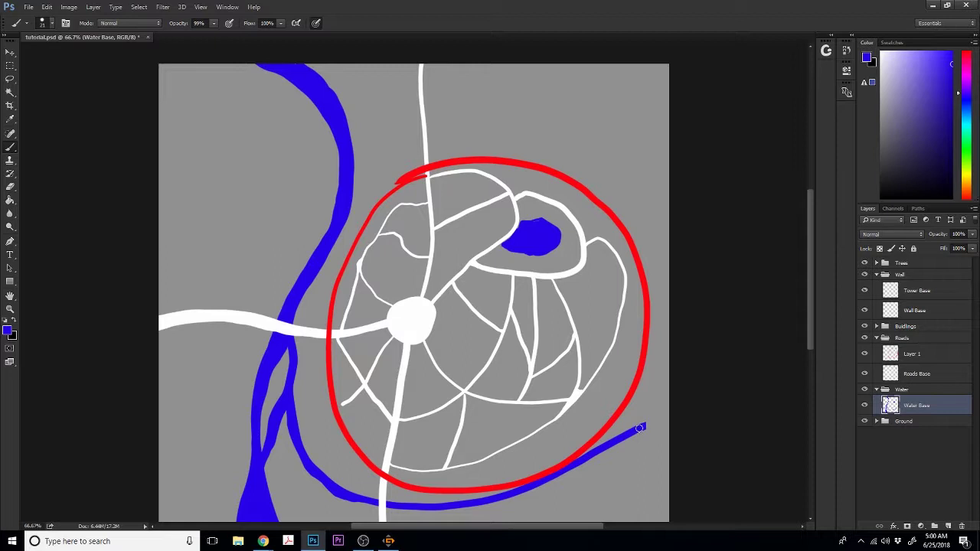
pyautogui.moveTo(639, 429)
pyautogui.mouseDown()
pyautogui.moveTo(682, 417)
pyautogui.moveTo(638, 428)
pyautogui.moveTo(671, 420)
pyautogui.mouseUp()
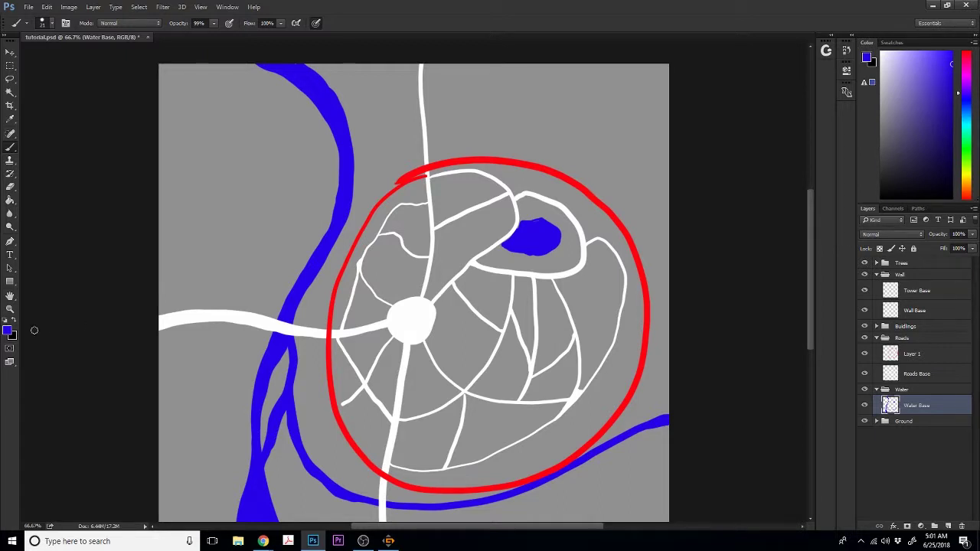
# - Set the foreground color to dark gold, b48804
pyautogui.click(7, 332)
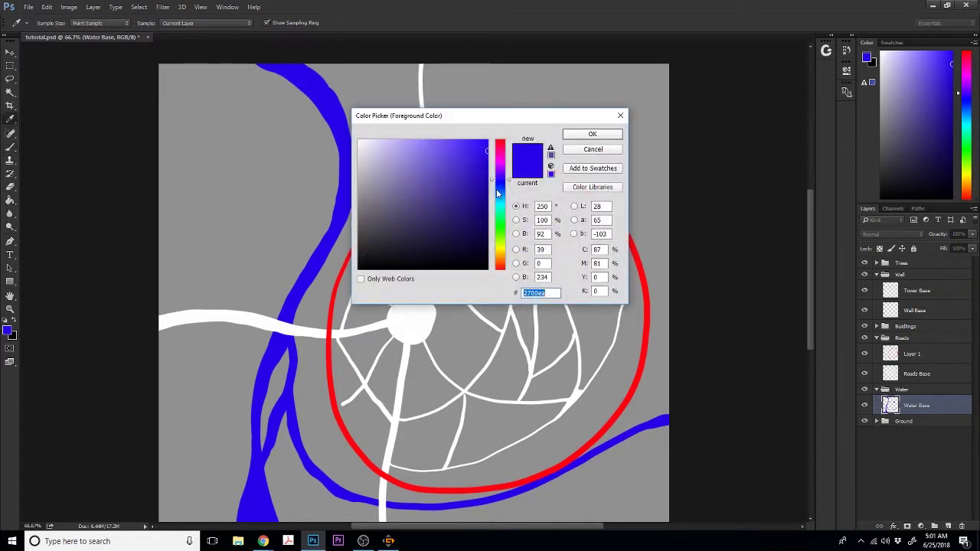
pyautogui.click(503, 242)
pyautogui.moveTo(502, 242); pyautogui.dragTo(502, 253)
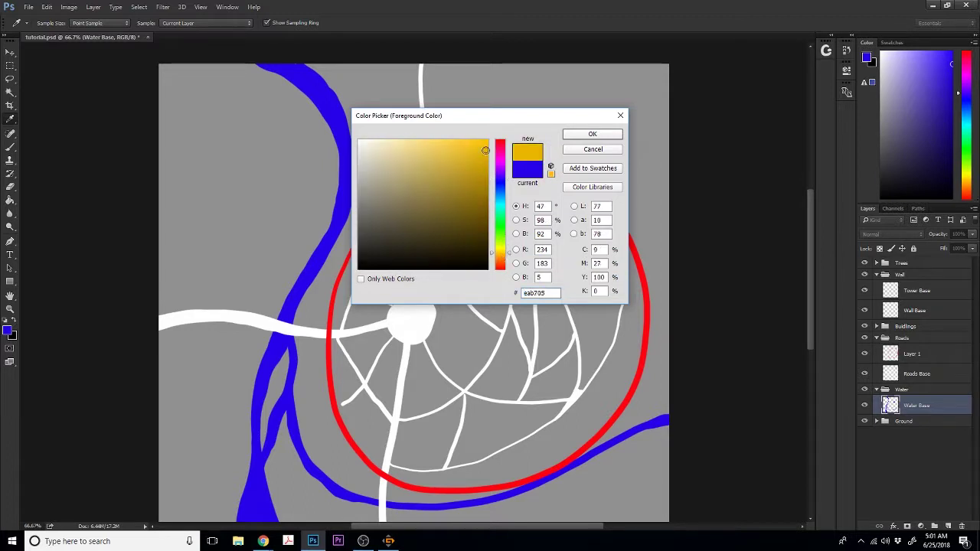
pyautogui.moveTo(486, 153); pyautogui.dragTo(485, 177)
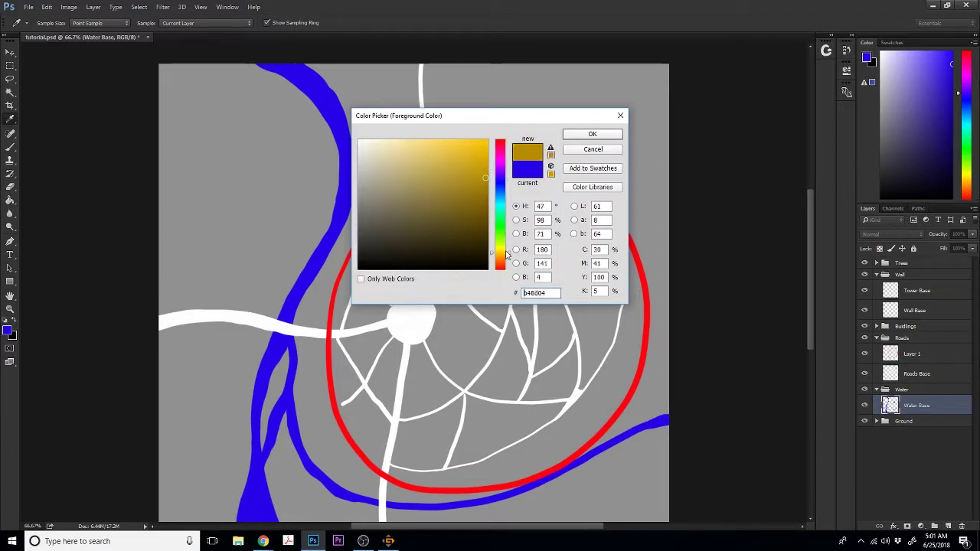
pyautogui.moveTo(509, 255)
pyautogui.mouseDown()
pyautogui.moveTo(518, 241)
pyautogui.moveTo(509, 257)
pyautogui.mouseUp()
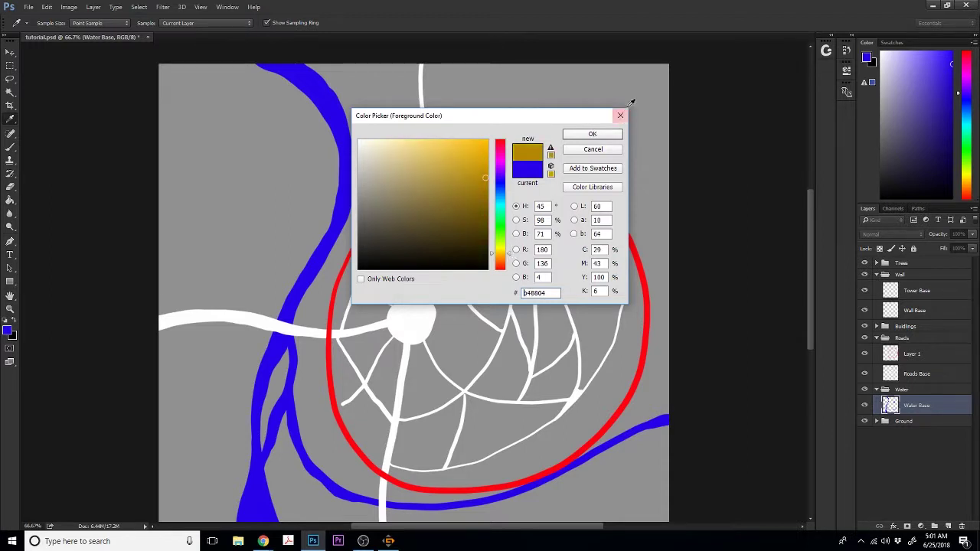
pyautogui.click(592, 135)
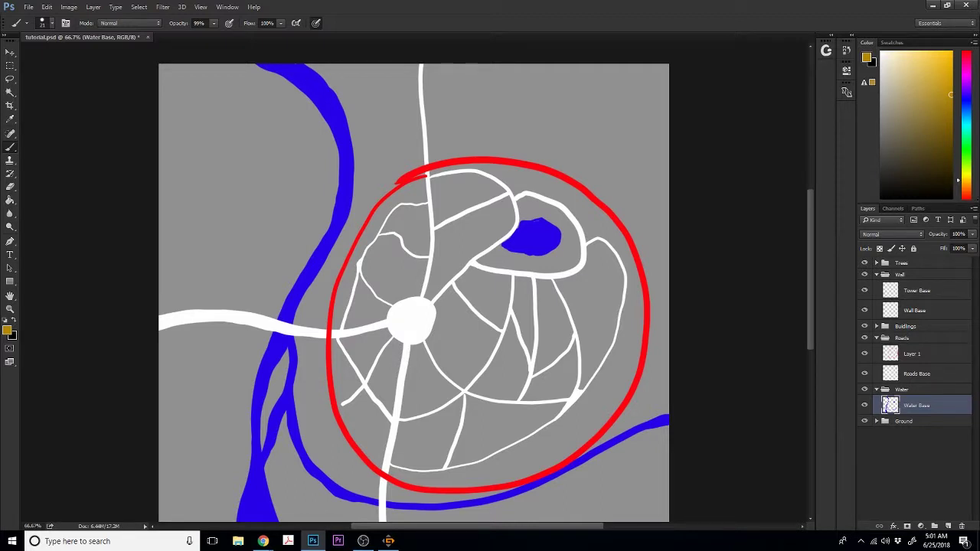
# - Replace the current brushes with the Square Brushes set and choose the 24 px square brush
pyautogui.click(52, 23)
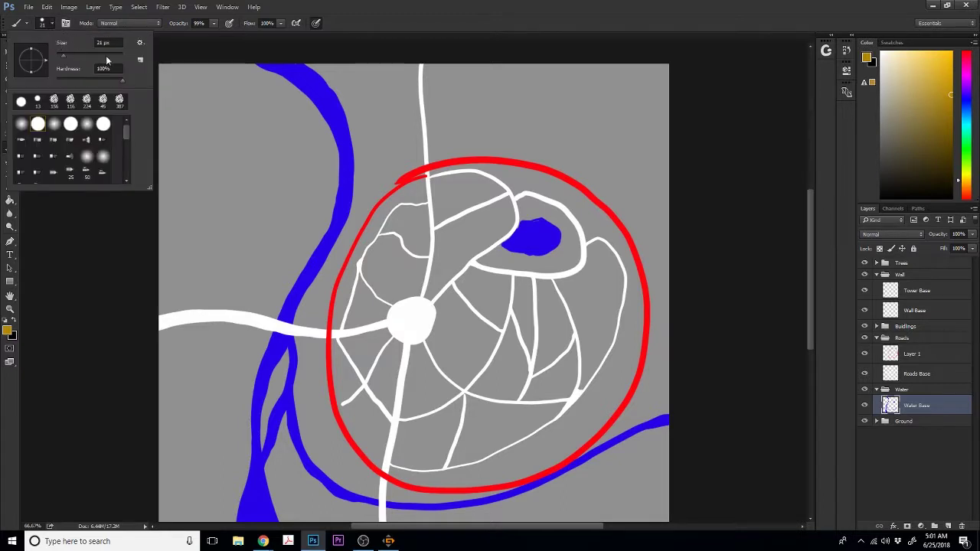
pyautogui.click(140, 44)
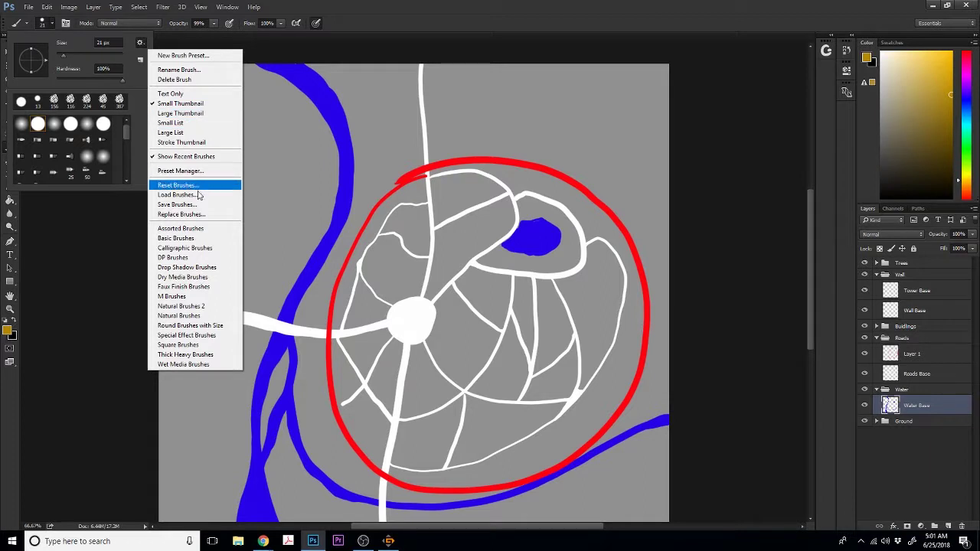
pyautogui.click(184, 344)
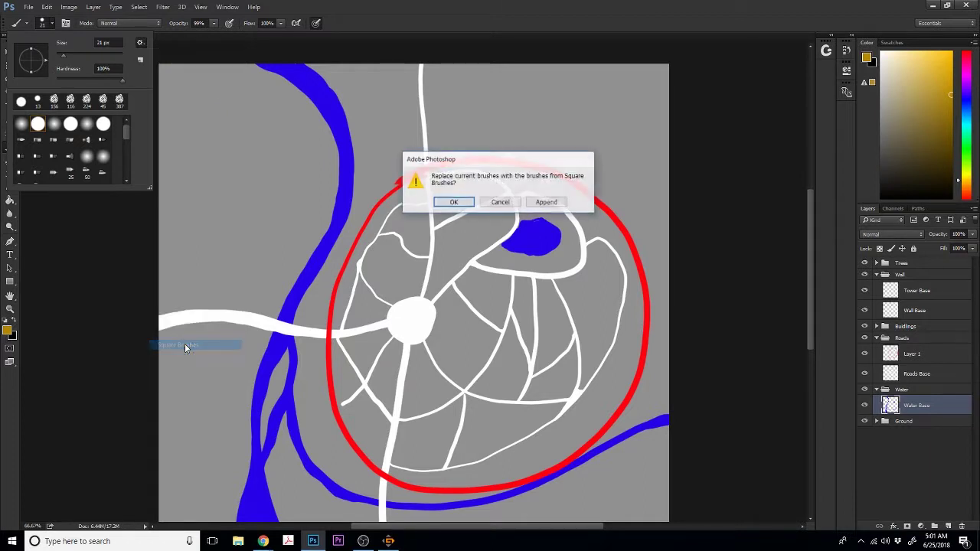
pyautogui.click(447, 201)
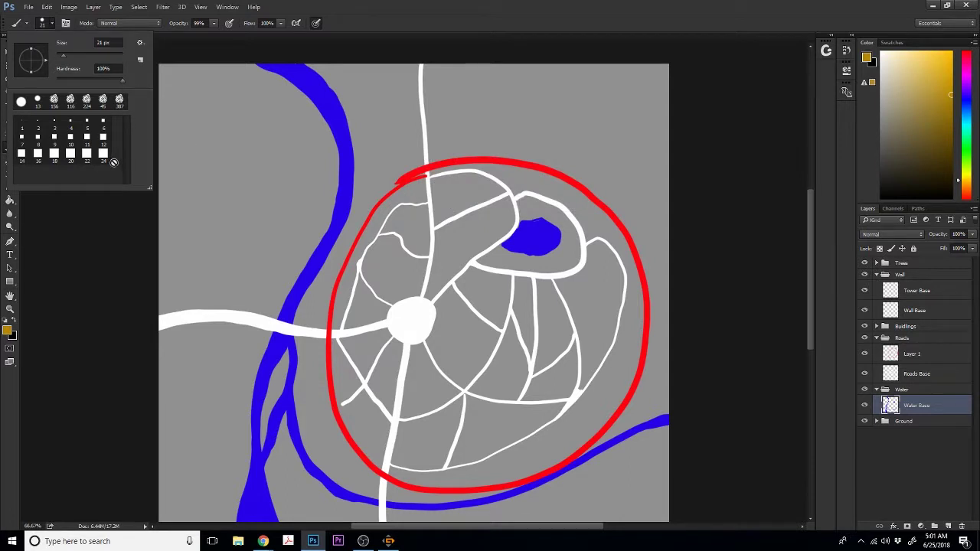
pyautogui.click(103, 153)
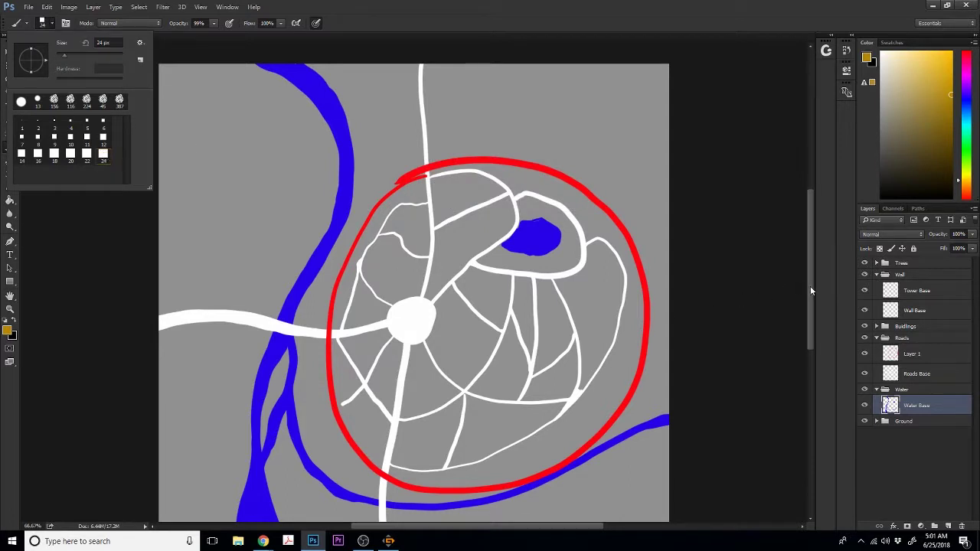
# - Set the square brush size to 52 px for stamping towers beside the west road
pyautogui.moveTo(810, 291)
pyautogui.mouseDown()
pyautogui.moveTo(810, 280)
pyautogui.moveTo(804, 296)
pyautogui.mouseUp()
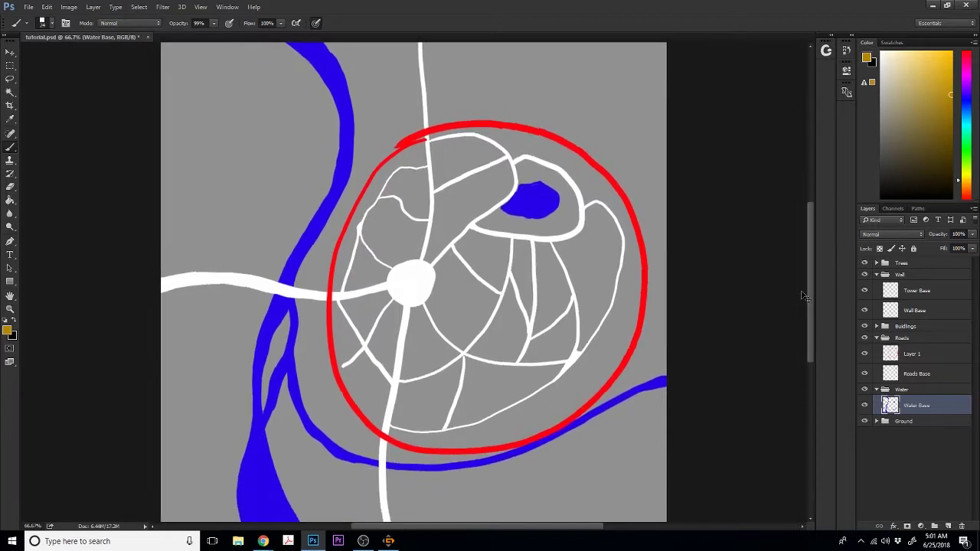
pyautogui.hotkey('ctrl', '-')
pyautogui.hotkey('ctrl', '+')
pyautogui.hotkey('ctrl', '+')
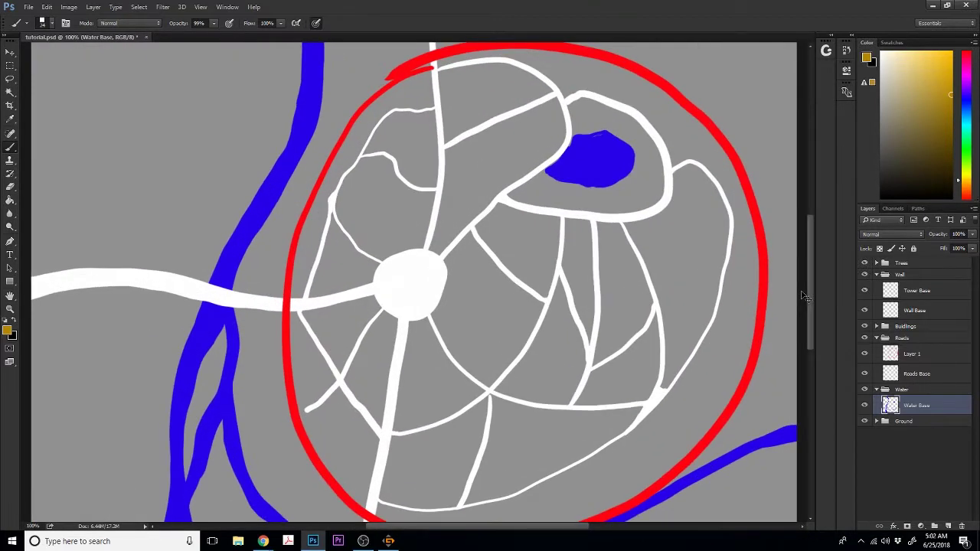
pyautogui.hotkey('ctrl', '+')
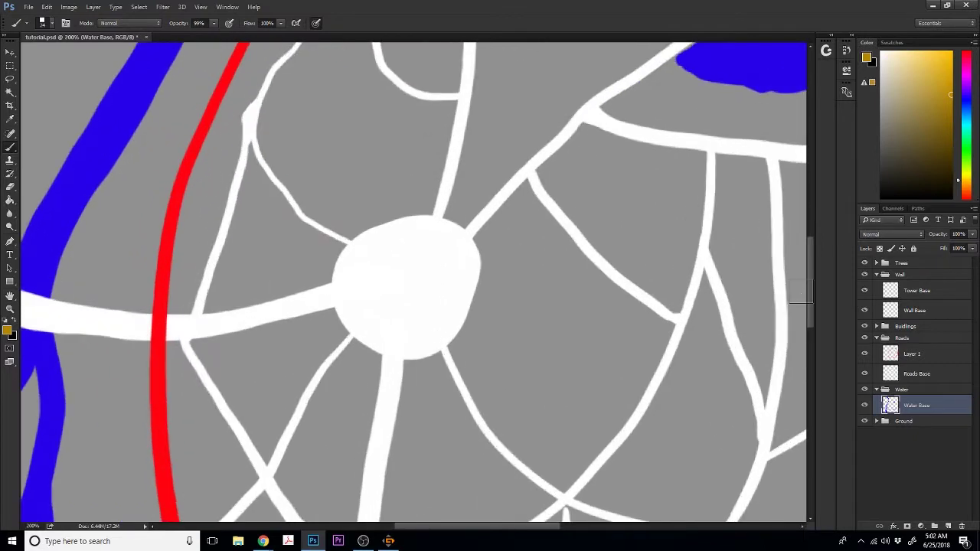
pyautogui.moveTo(411, 527); pyautogui.dragTo(372, 526)
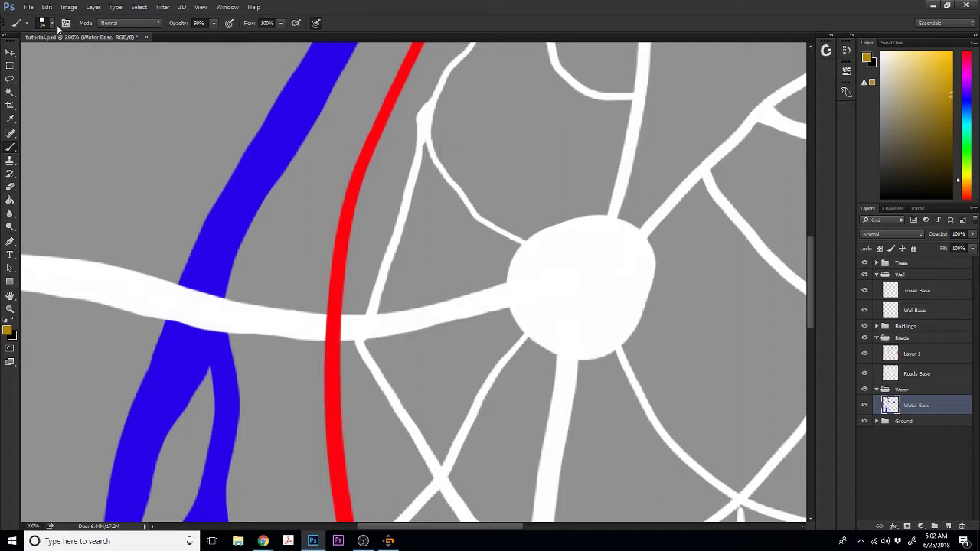
pyautogui.keyDown('alt'); pyautogui.rightClick(271, 275); pyautogui.keyUp('alt')
pyautogui.keyDown('alt'); pyautogui.rightClick(275, 274); pyautogui.keyUp('alt')
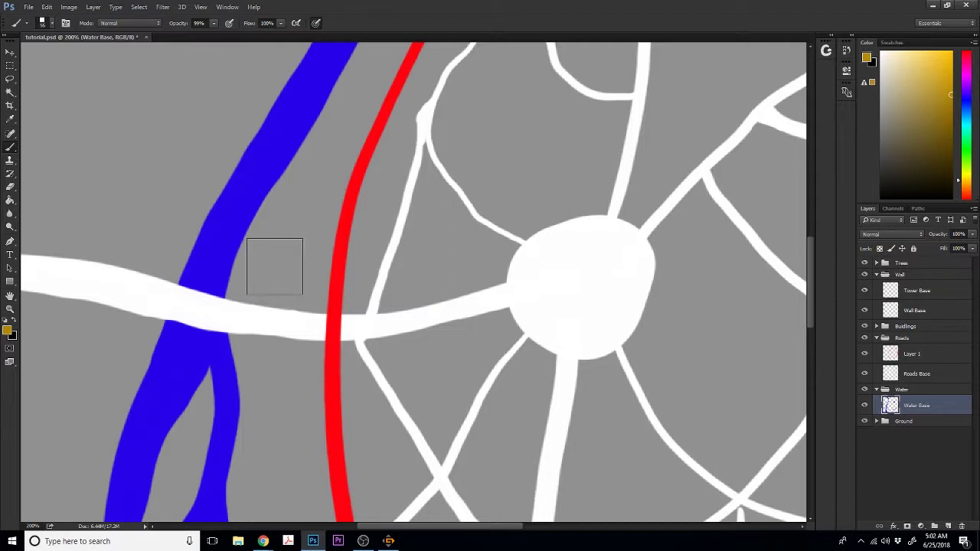
pyautogui.click(50, 21)
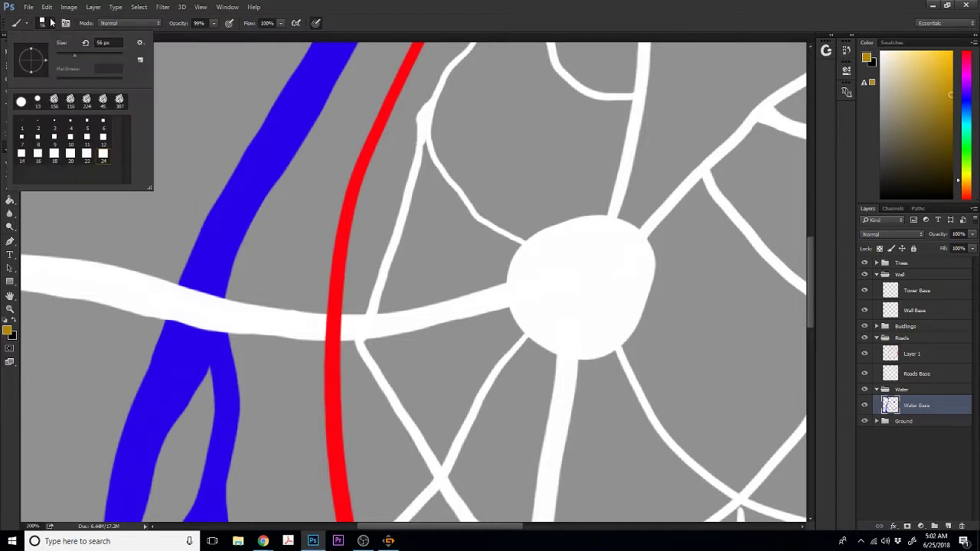
pyautogui.click(74, 54)
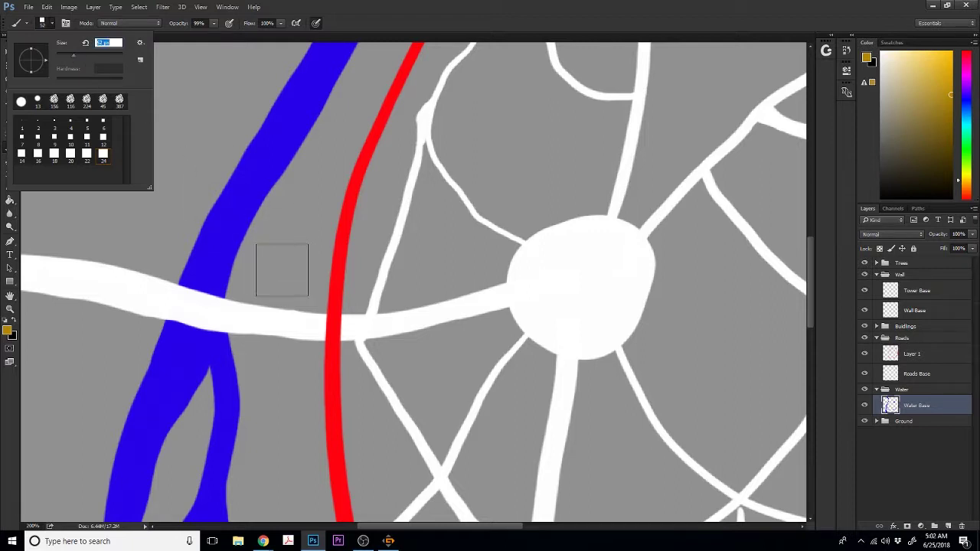
# - Stamp a gold square tower on the Tower Base layer, north of the west road between the river and the red wall line
pyautogui.click(282, 269)
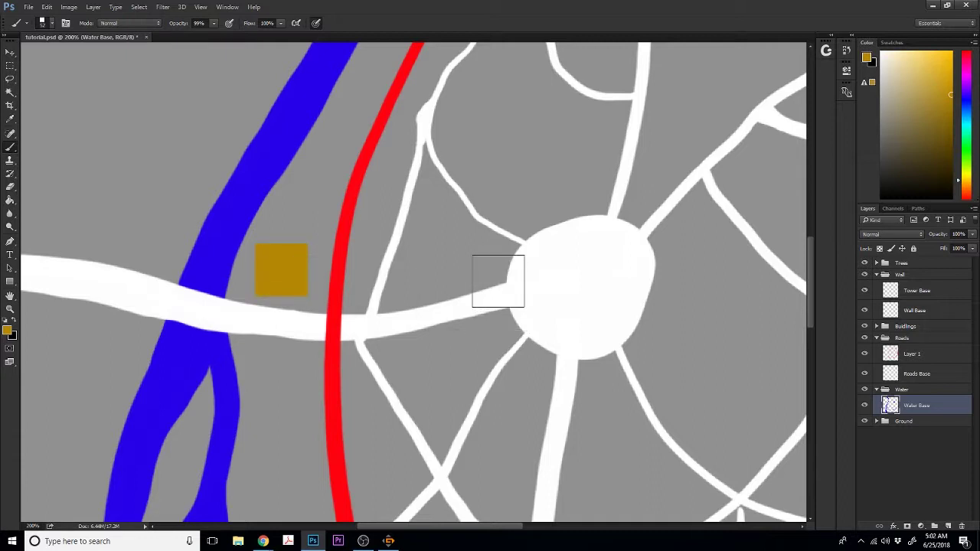
pyautogui.hotkey('ctrl', 'z')
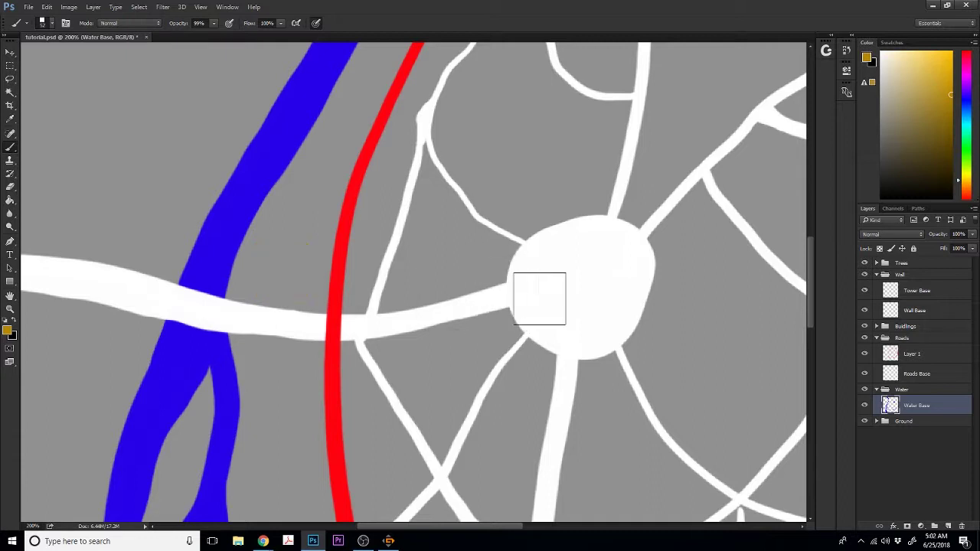
pyautogui.click(909, 290)
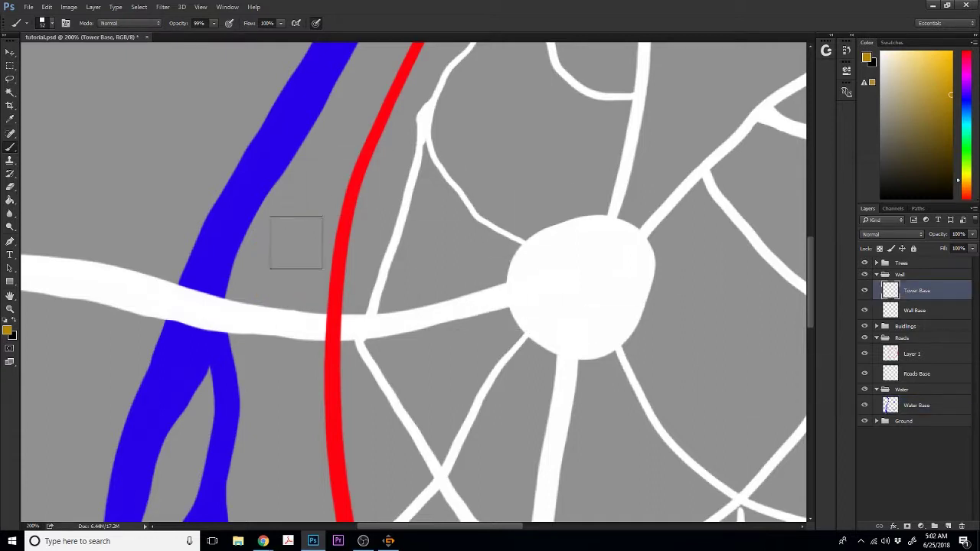
pyautogui.click(285, 264)
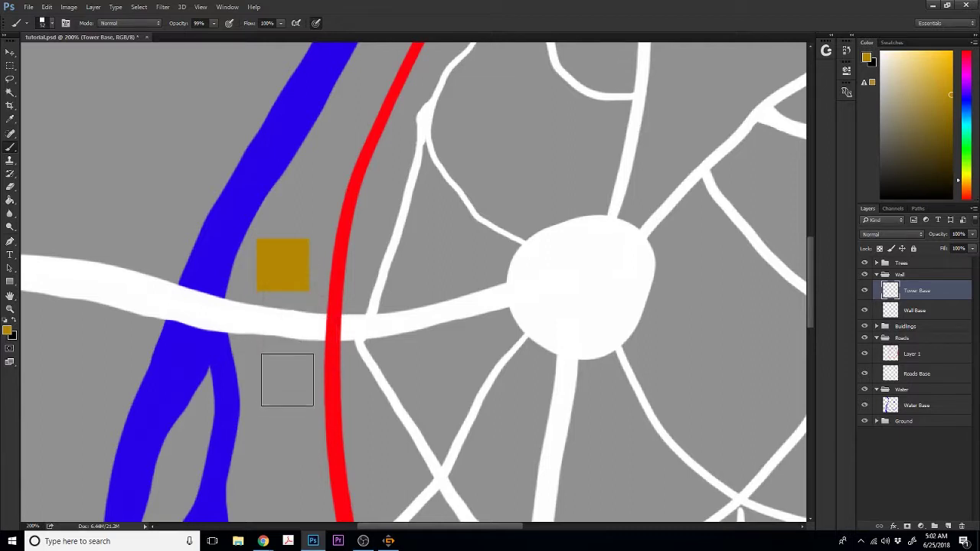
# - Select the new tower with the Magic Wand, rotate it about 6.8 degrees clockwise, shift it slightly towards the road, and deselect it
pyautogui.click(10, 92)
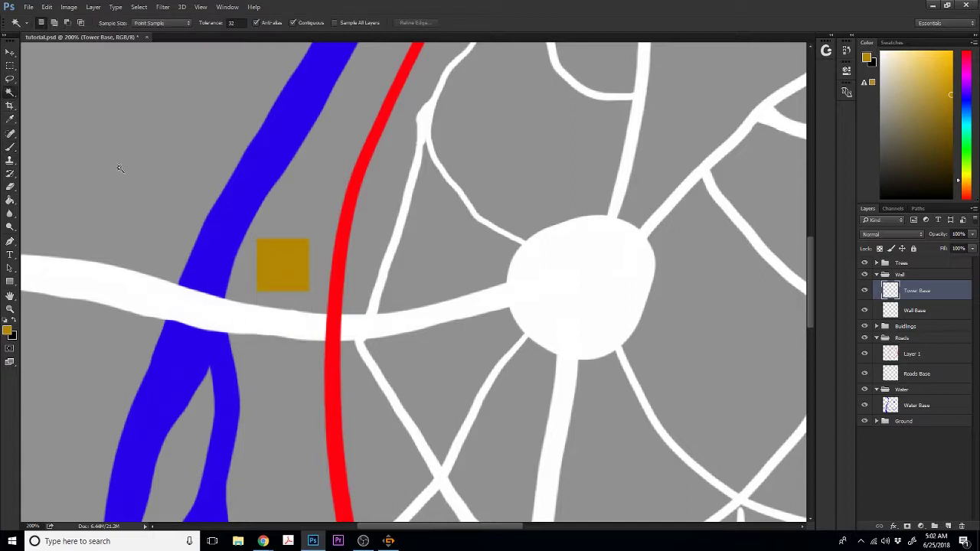
pyautogui.click(289, 269)
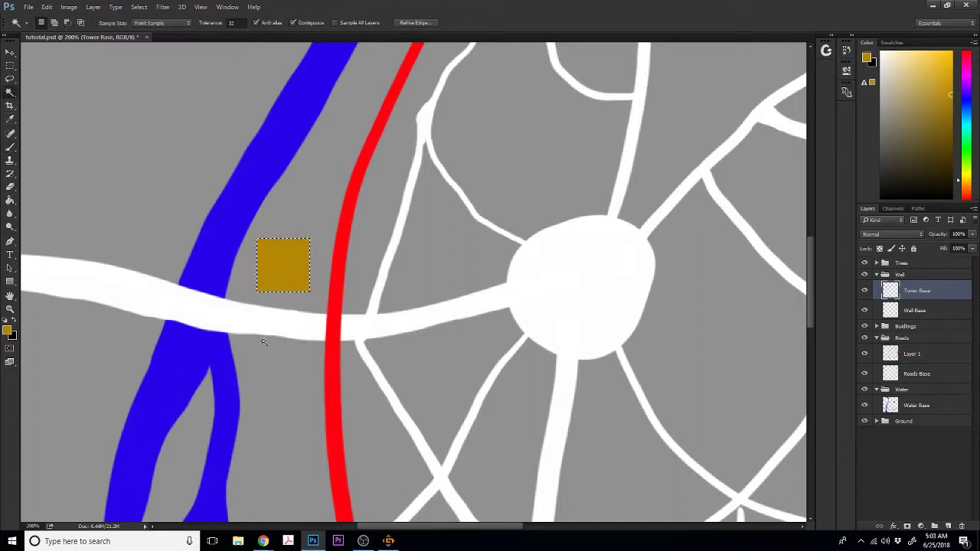
pyautogui.hotkey('ctrl', 't')
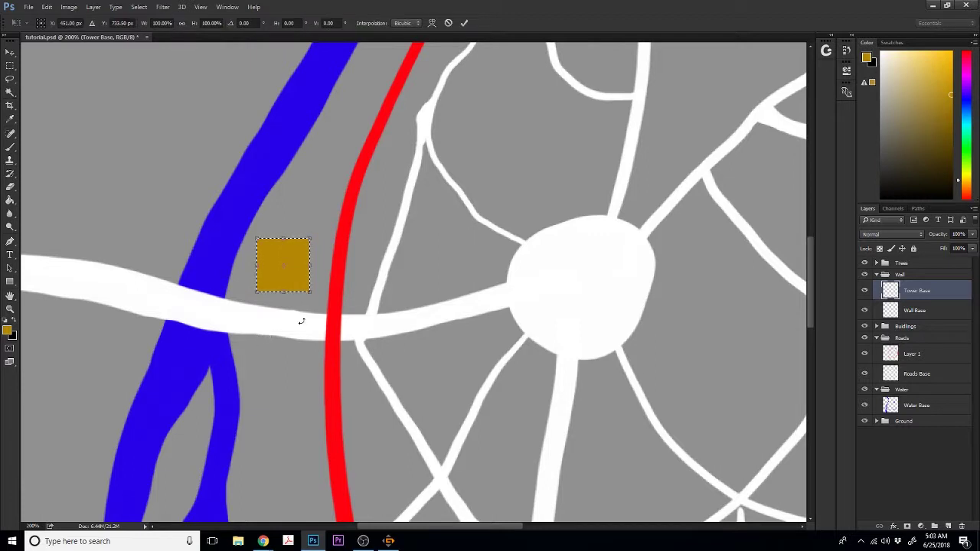
pyautogui.moveTo(315, 293); pyautogui.dragTo(298, 285)
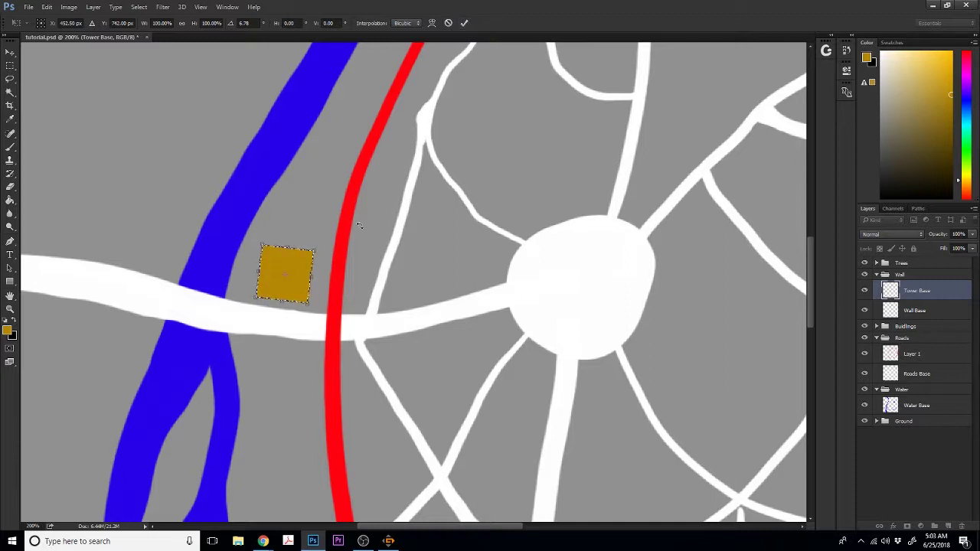
pyautogui.press('Return')
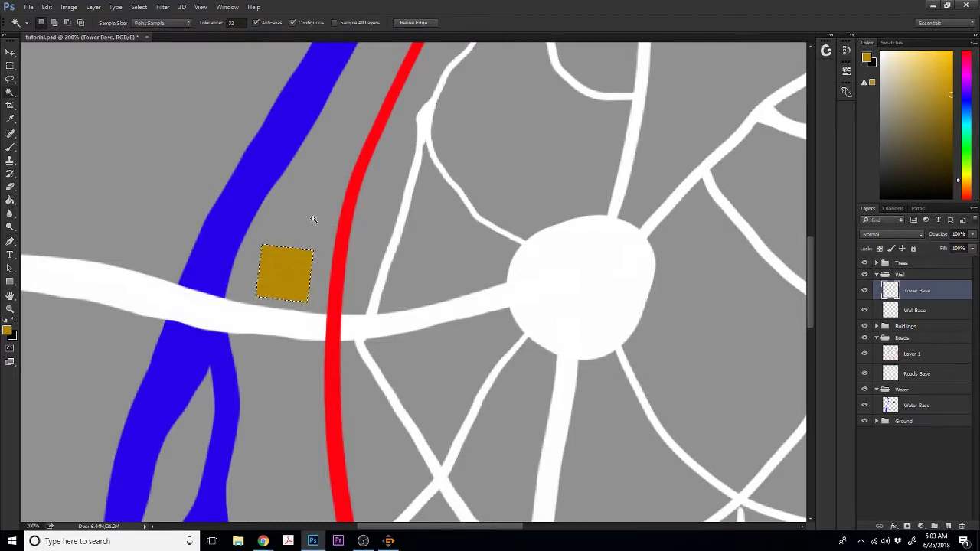
pyautogui.hotkey('ctrl', 'd')
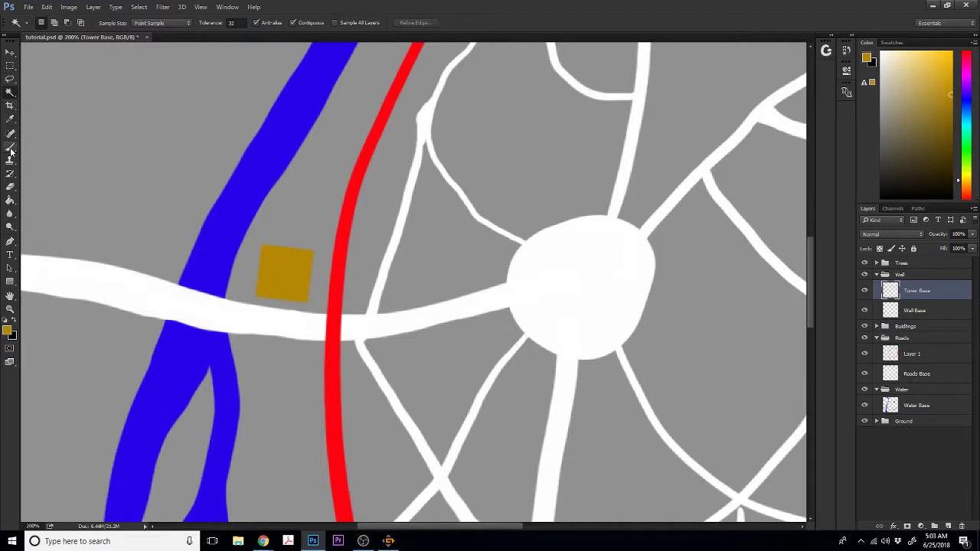
# - Stamp a second gold tower south of the west road, shift it slightly south, and deselect it
pyautogui.click(11, 150)
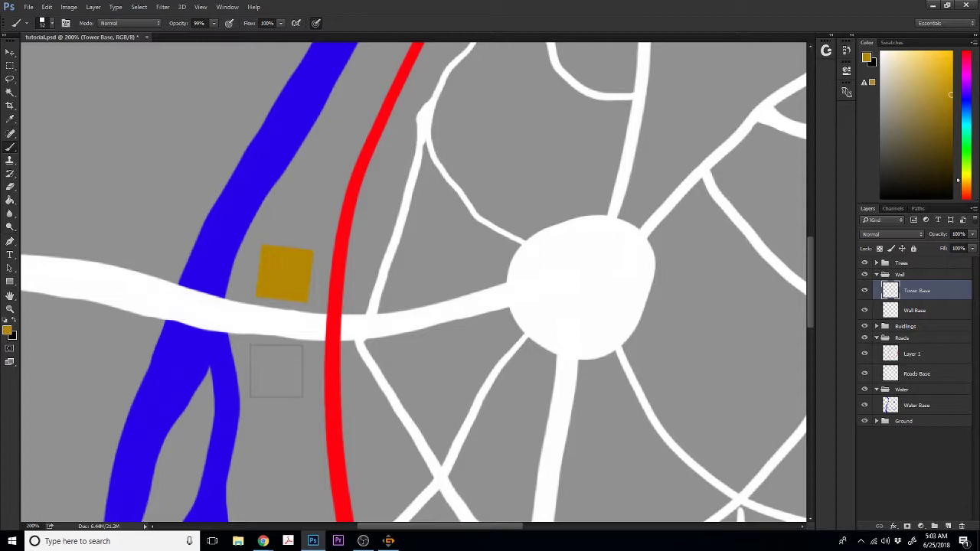
pyautogui.click(277, 371)
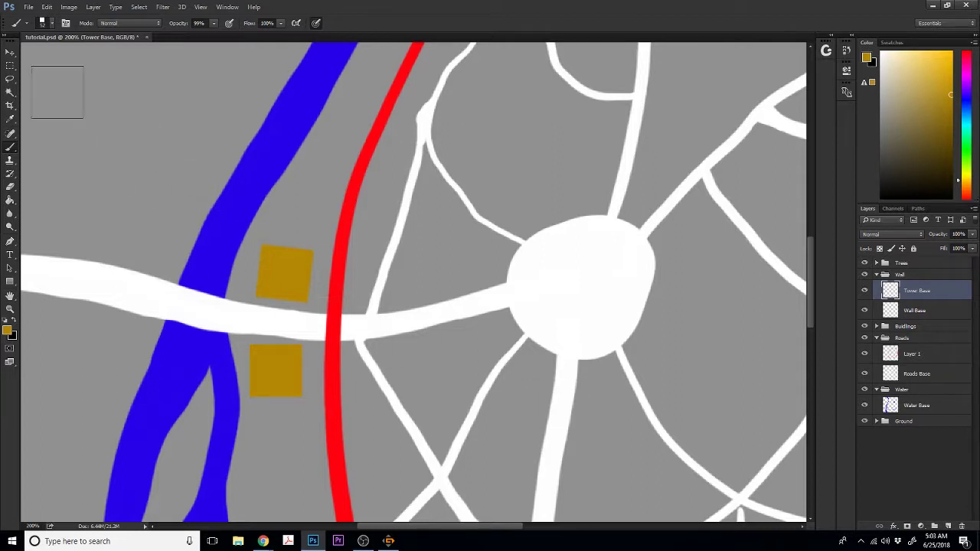
pyautogui.click(10, 91)
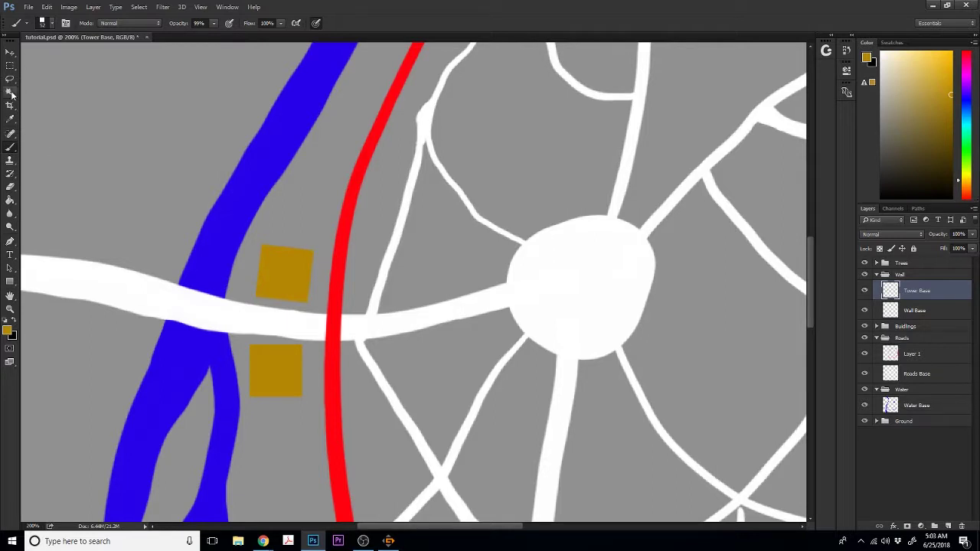
pyautogui.click(272, 367)
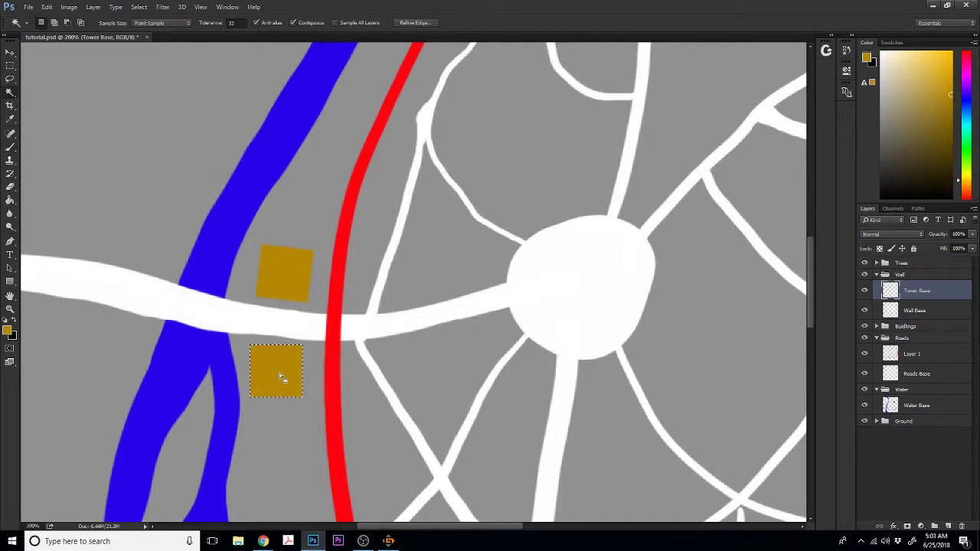
pyautogui.moveTo(281, 377); pyautogui.dragTo(280, 378)
pyautogui.press('v')
pyautogui.moveTo(273, 368); pyautogui.dragTo(274, 372)
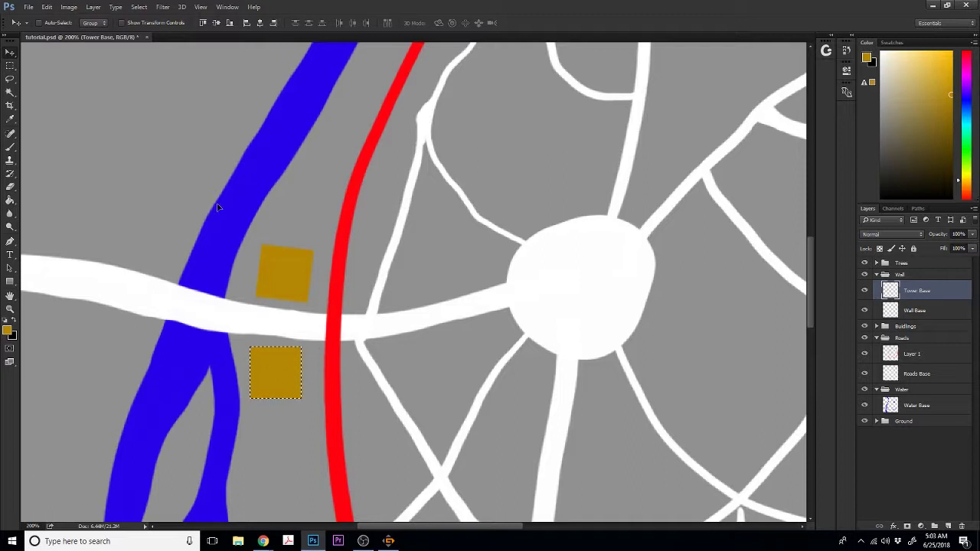
pyautogui.hotkey('ctrl', 'd')
# - Stamp two gold square towers on either side of the south road where it crosses the red wall line
pyautogui.moveTo(813, 284); pyautogui.dragTo(791, 395)
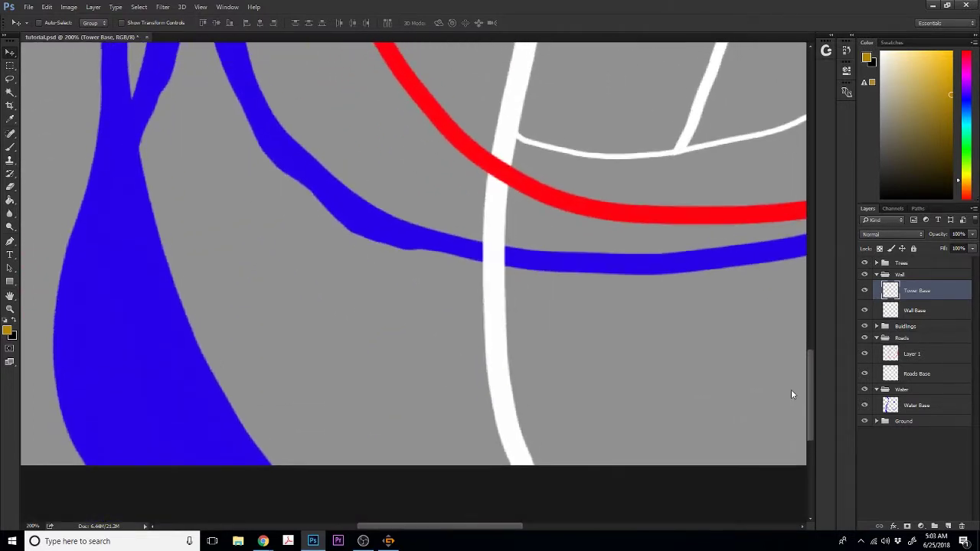
pyautogui.scroll(4, 793, 383)
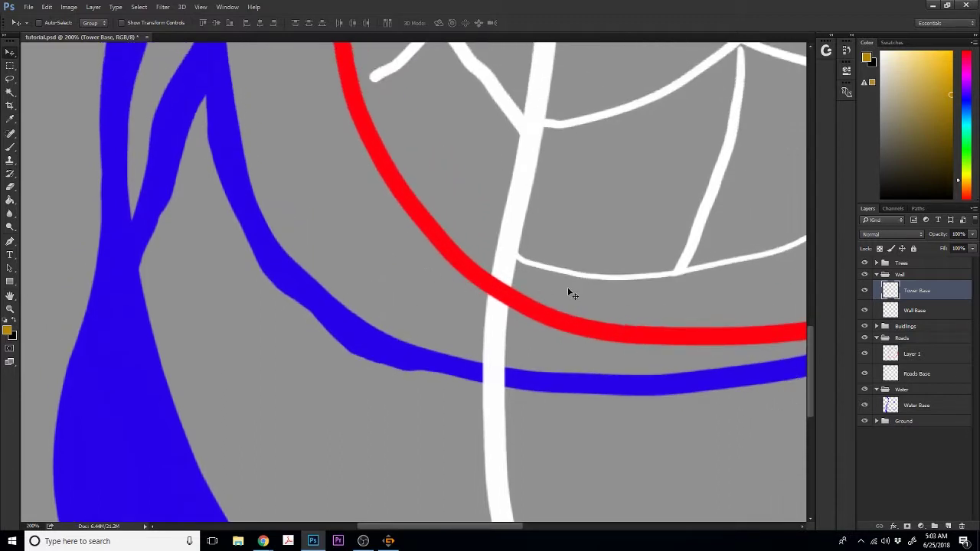
pyautogui.click(10, 118)
pyautogui.click(10, 146)
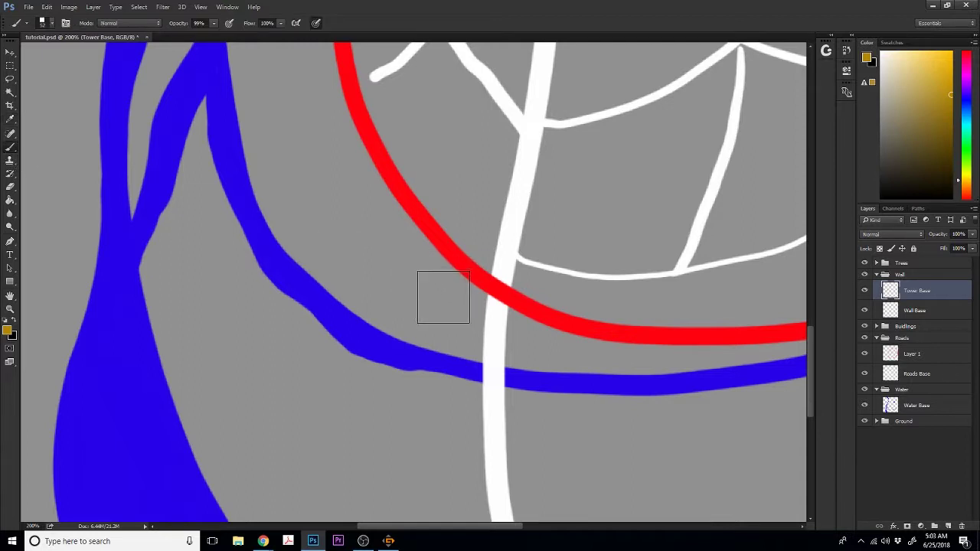
pyautogui.click(443, 302)
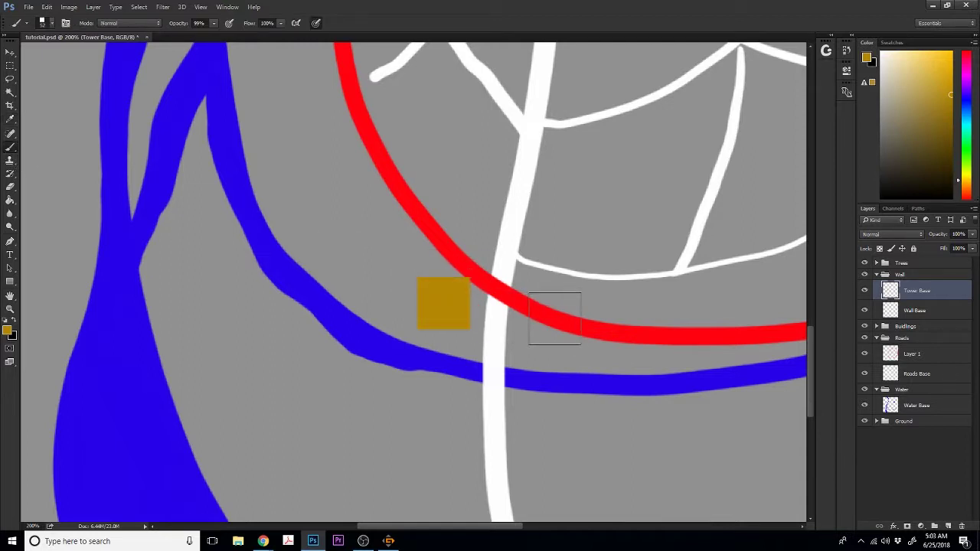
pyautogui.click(554, 320)
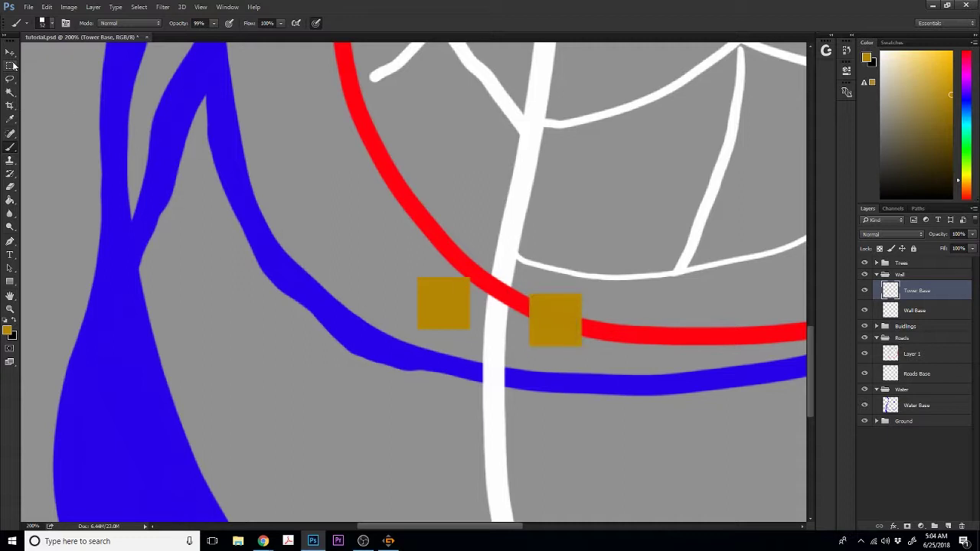
# - Rotate the tower west of the south road about 19.4 degrees clockwise, shift it slightly north, and deselect it
pyautogui.click(11, 91)
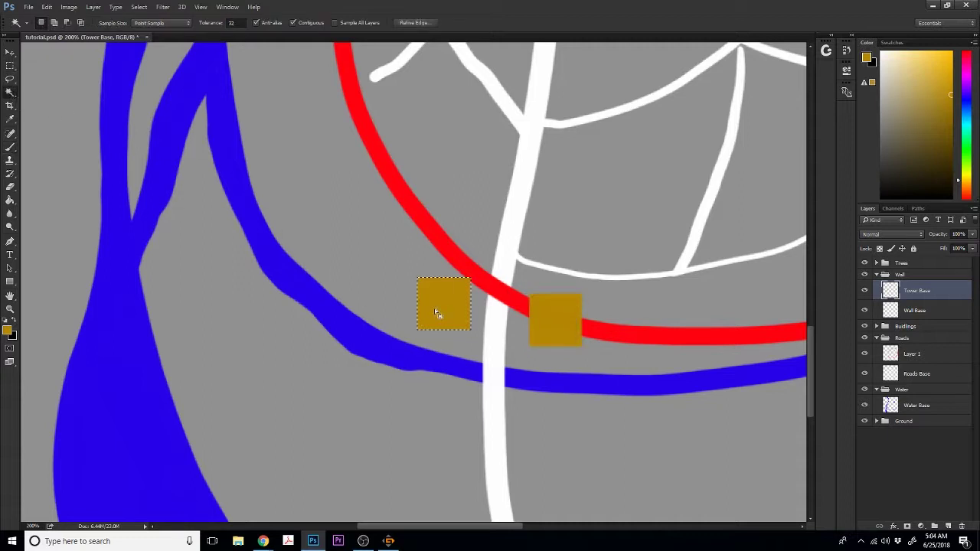
pyautogui.hotkey('ctrl', 't')
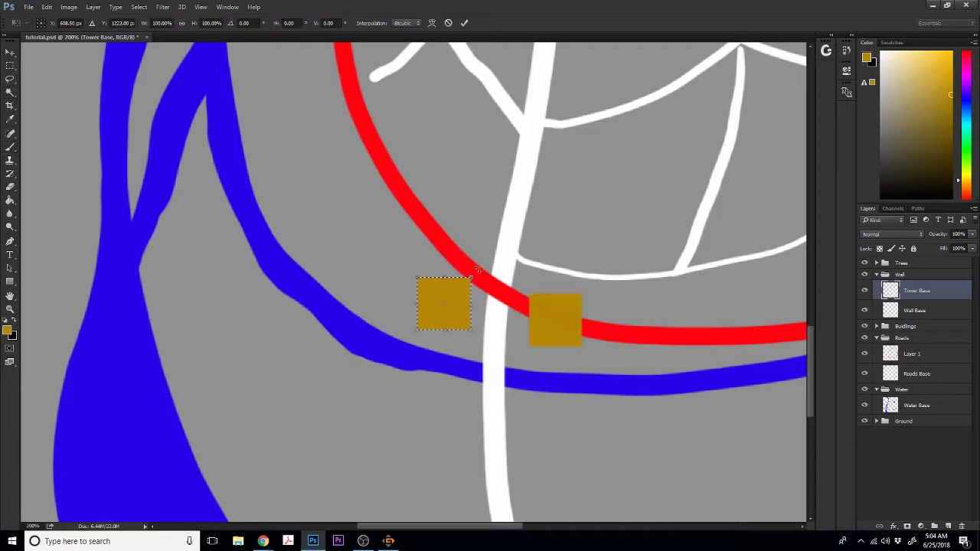
pyautogui.moveTo(471, 273); pyautogui.dragTo(451, 307)
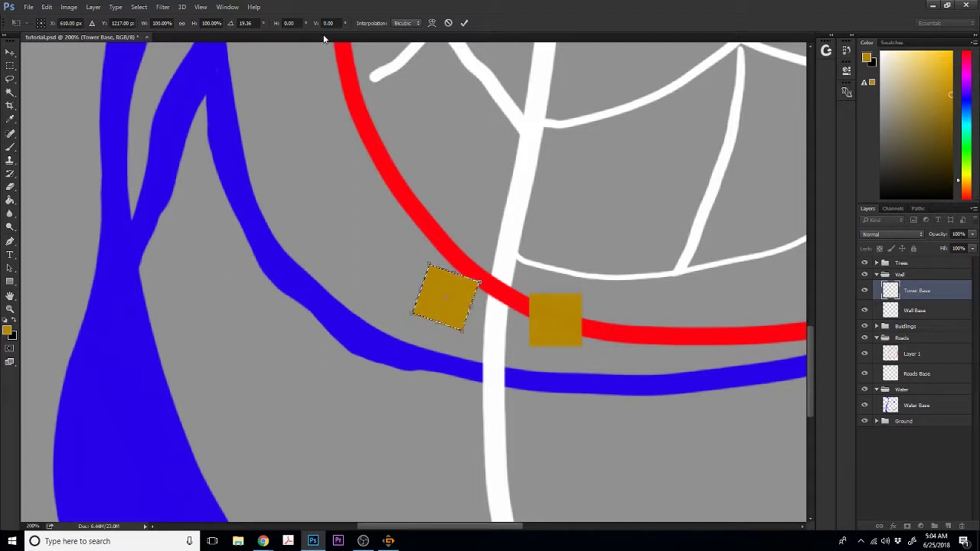
pyautogui.press('Return')
pyautogui.hotkey('ctrl', 'd')
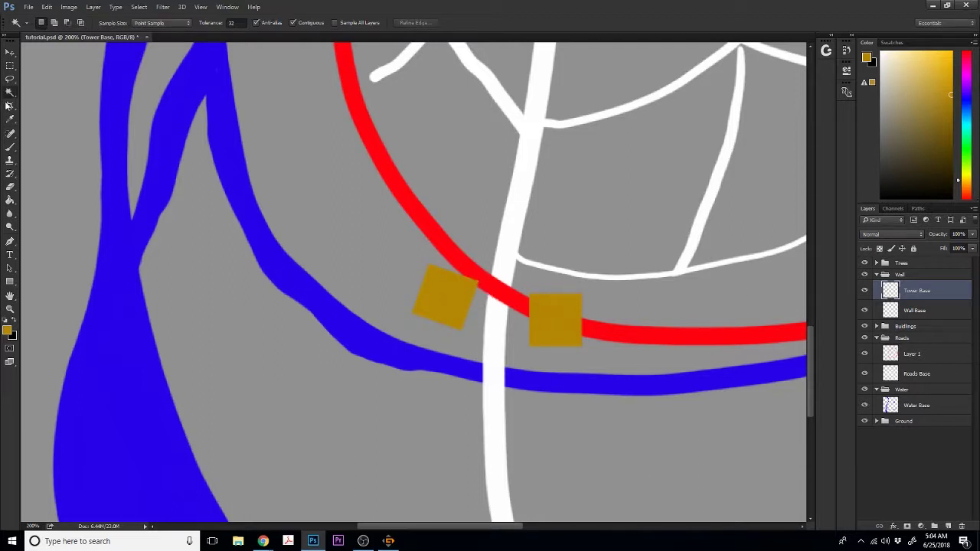
# - Rotate the tower east of the south road about 8.9 degrees clockwise, shift it slightly west, and reselect it
pyautogui.click(550, 320)
pyautogui.hotkey('ctrl', 't')
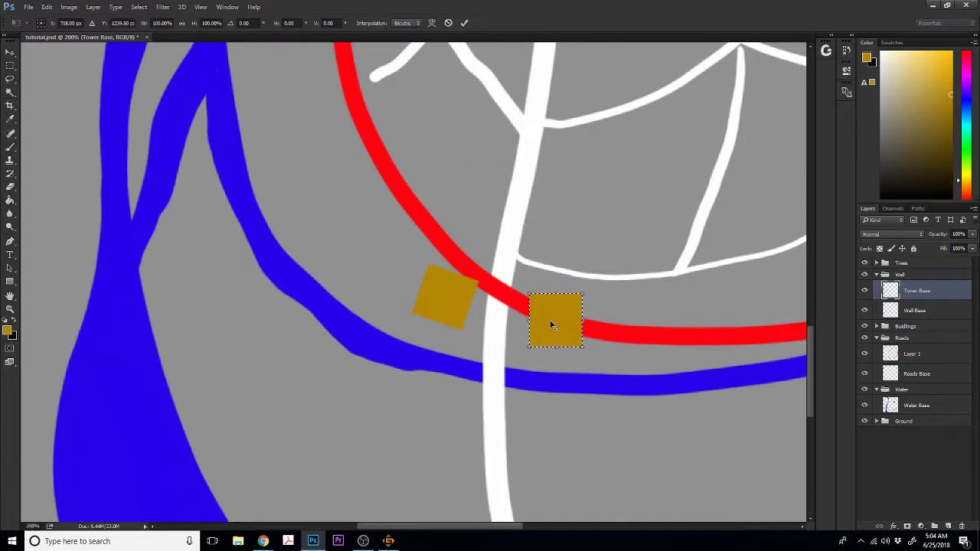
pyautogui.moveTo(598, 288); pyautogui.dragTo(603, 295)
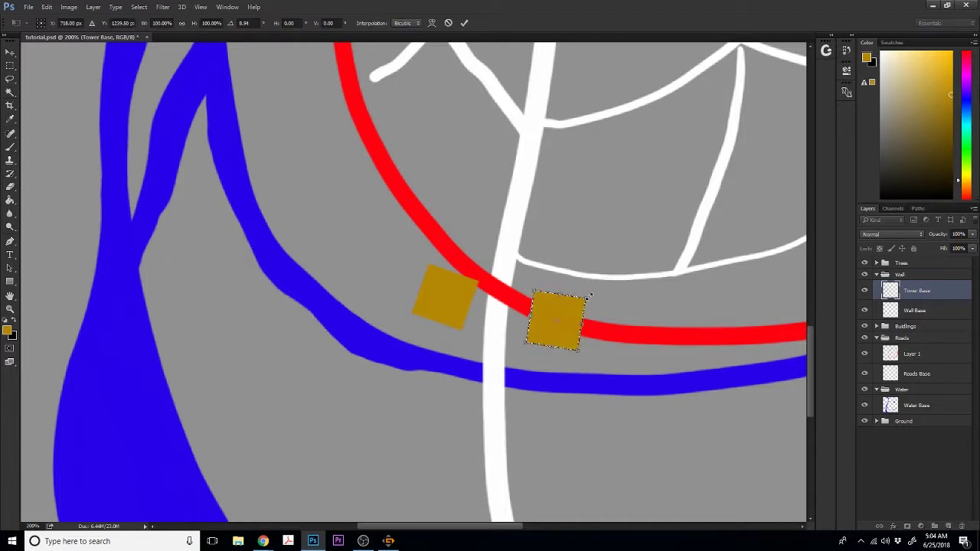
pyautogui.moveTo(572, 327); pyautogui.dragTo(566, 324)
pyautogui.press('Return')
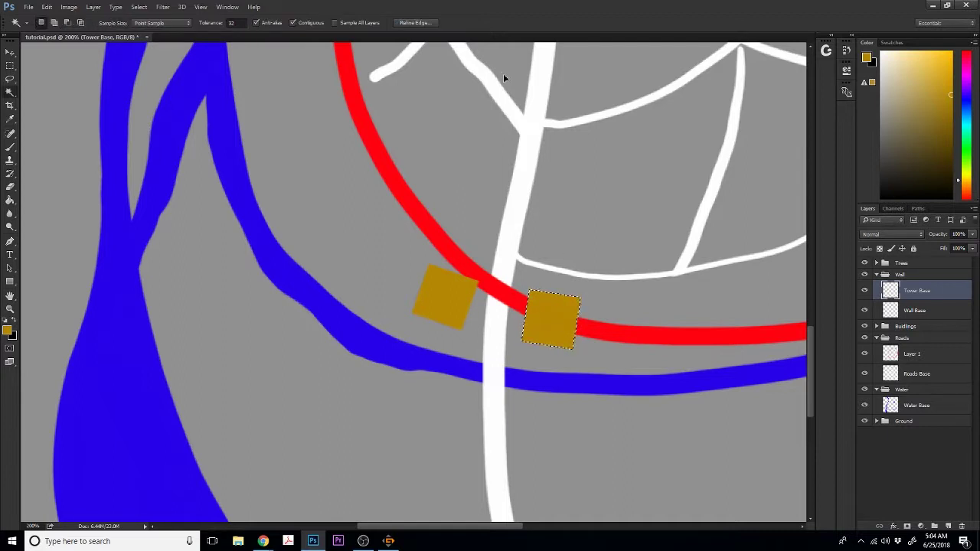
pyautogui.hotkey('ctrl', 'd')
pyautogui.click(553, 322)
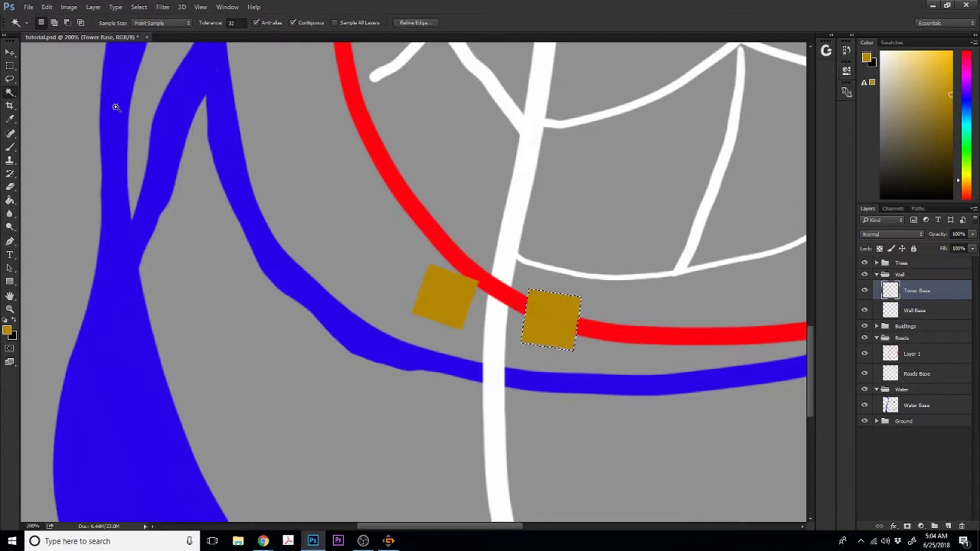
# - Shift the selected tower east of the south road slightly south-west and deselect it
pyautogui.click(10, 52)
pyautogui.moveTo(564, 326); pyautogui.dragTo(564, 328)
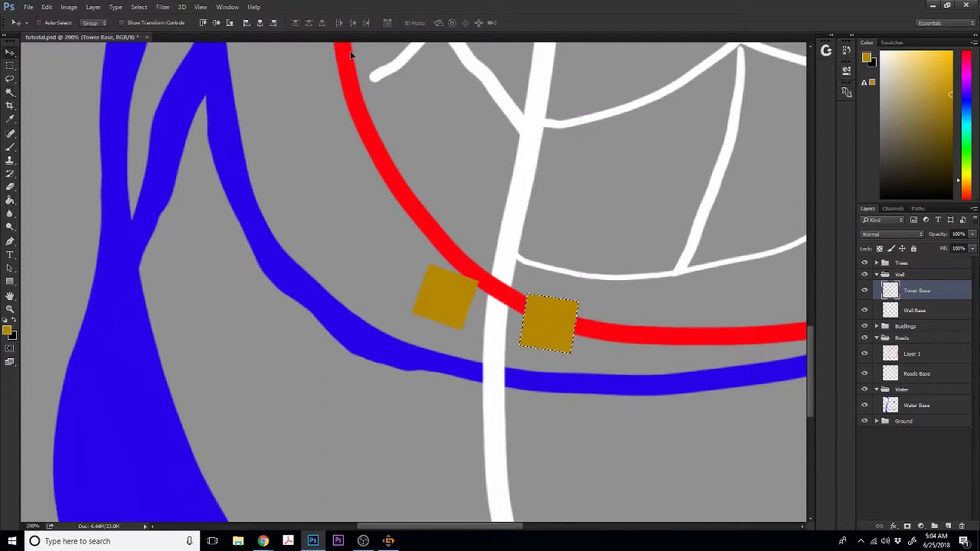
pyautogui.hotkey('ctrl', 'd')
# - Stamp two gold square towers on either side of the north road, just outside the red wall line
pyautogui.moveTo(430, 527); pyautogui.dragTo(593, 527)
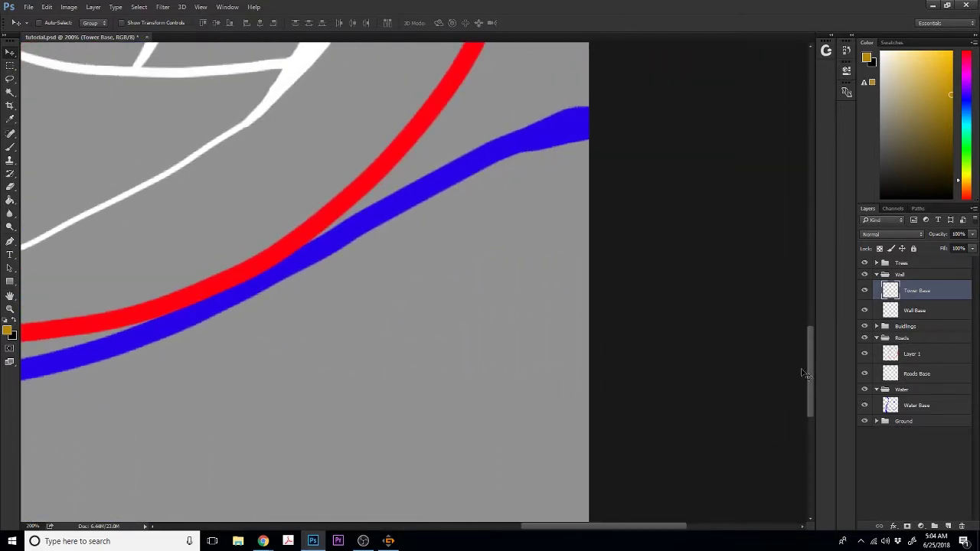
pyautogui.moveTo(801, 371); pyautogui.dragTo(838, 223)
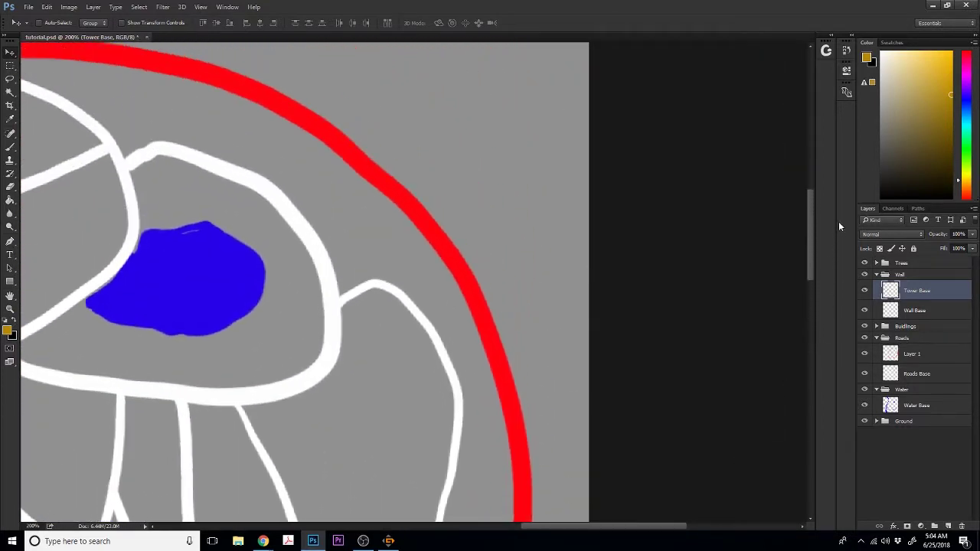
pyautogui.scroll(3, 754, 296)
pyautogui.moveTo(628, 527)
pyautogui.mouseDown()
pyautogui.moveTo(526, 525)
pyautogui.moveTo(502, 511)
pyautogui.mouseUp()
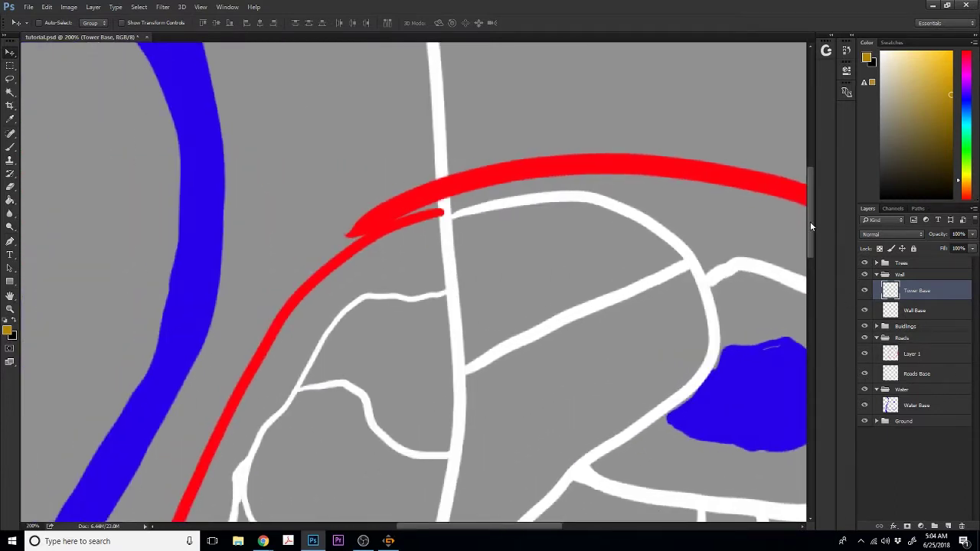
pyautogui.moveTo(809, 221); pyautogui.dragTo(814, 205)
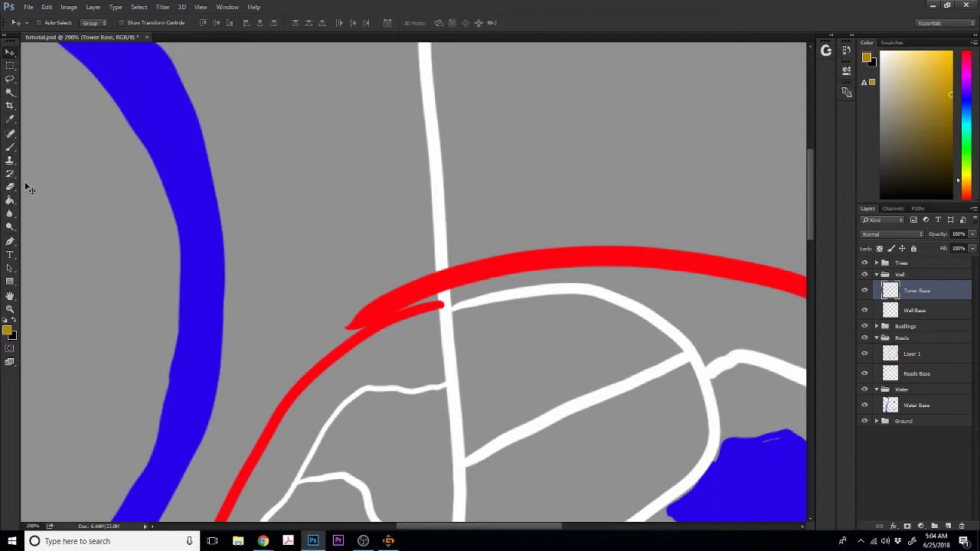
pyautogui.click(10, 146)
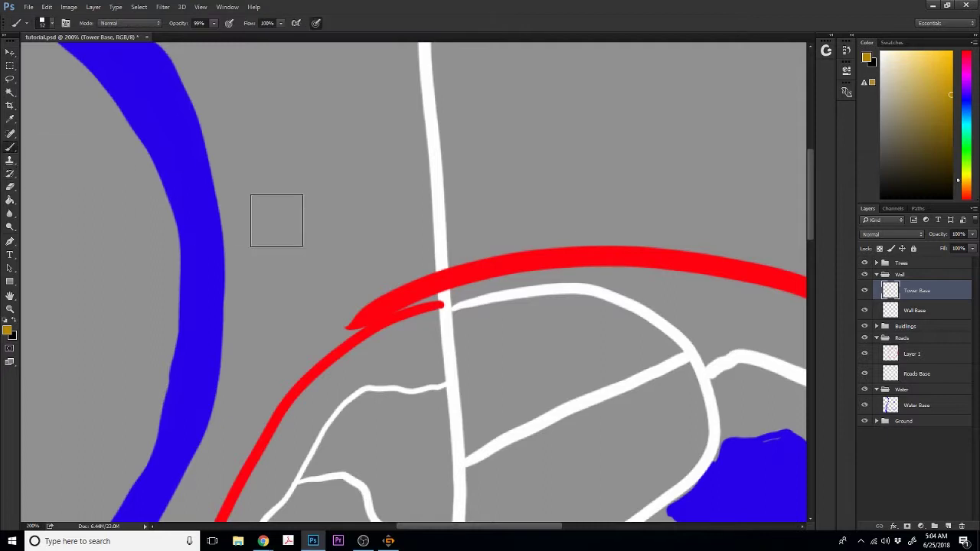
pyautogui.click(388, 258)
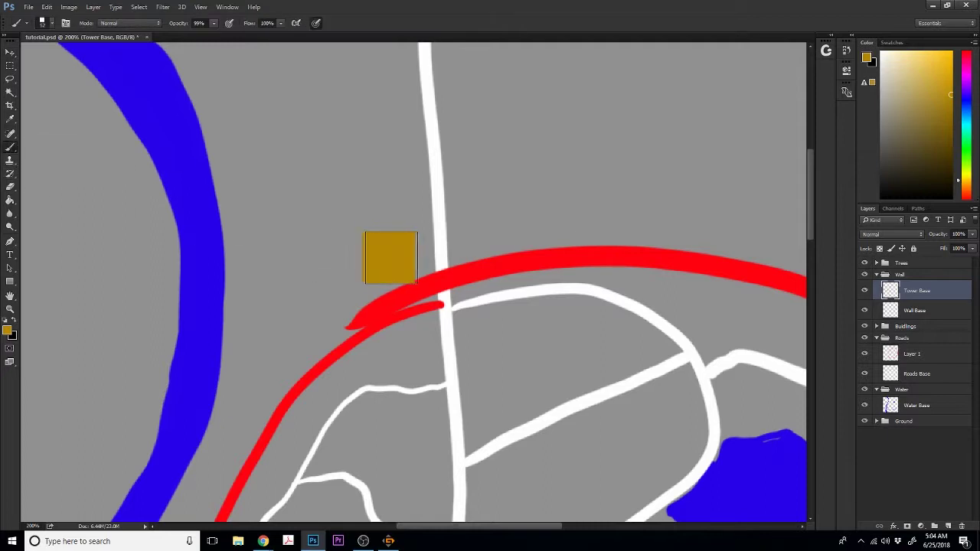
pyautogui.click(493, 253)
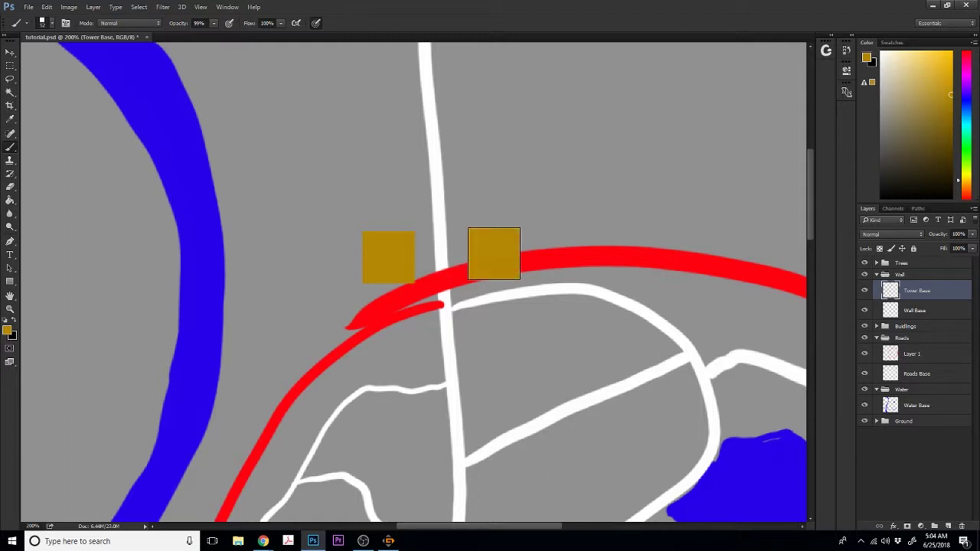
# - Rotate the tower west of the north road slightly counterclockwise and deselect it
pyautogui.click(10, 92)
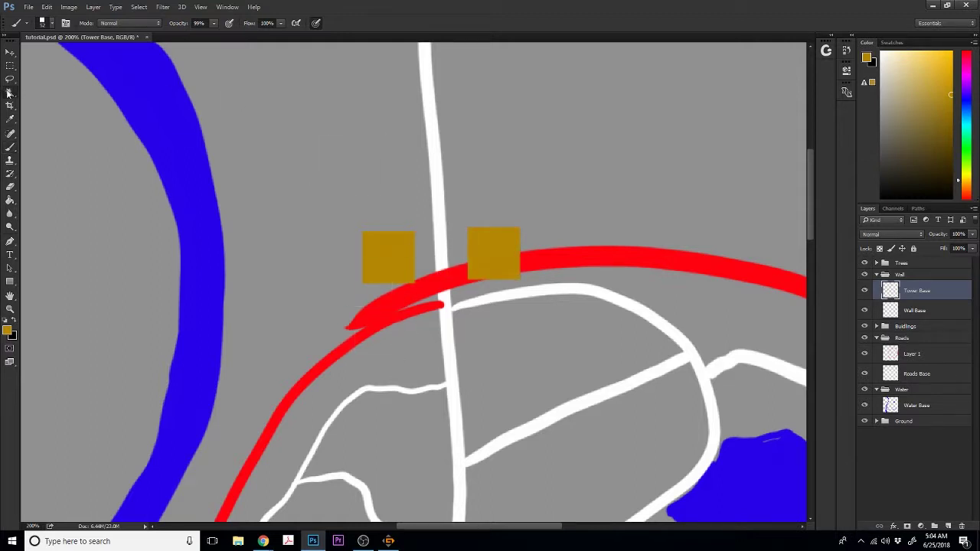
pyautogui.hotkey('ctrl', 't')
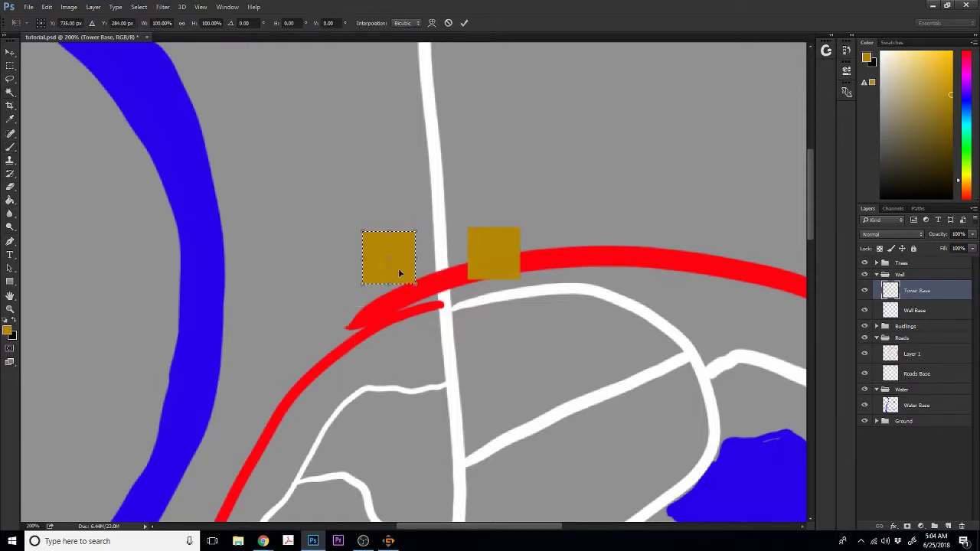
pyautogui.moveTo(429, 290); pyautogui.dragTo(440, 267)
pyautogui.press('Return')
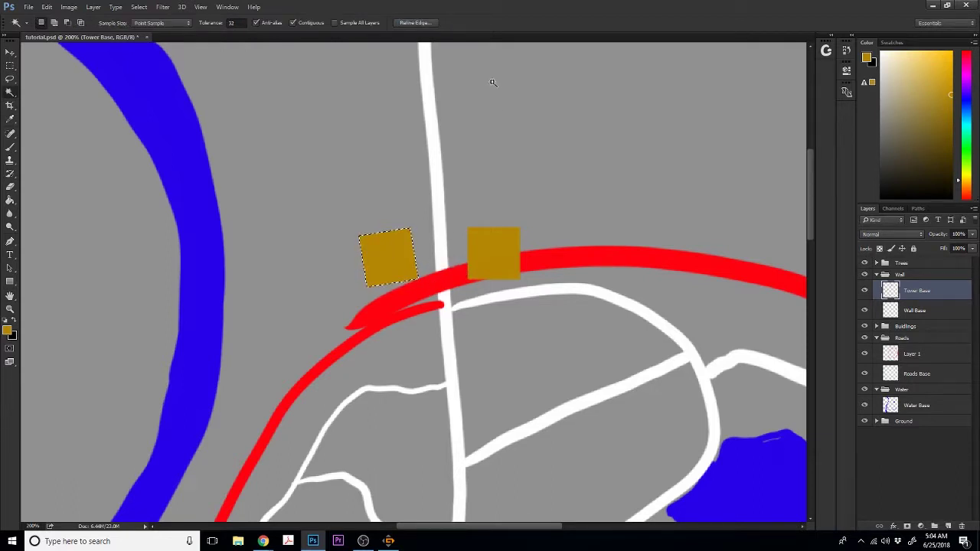
pyautogui.hotkey('ctrl', 'd')
# - Rotate the tower east of the north road about 2.9 degrees counterclockwise, shift it slightly north, and deselect it
pyautogui.hotkey('ctrl', 't')
pyautogui.moveTo(507, 272)
pyautogui.mouseDown()
pyautogui.moveTo(498, 260)
pyautogui.moveTo(528, 277)
pyautogui.moveTo(511, 263)
pyautogui.mouseUp()
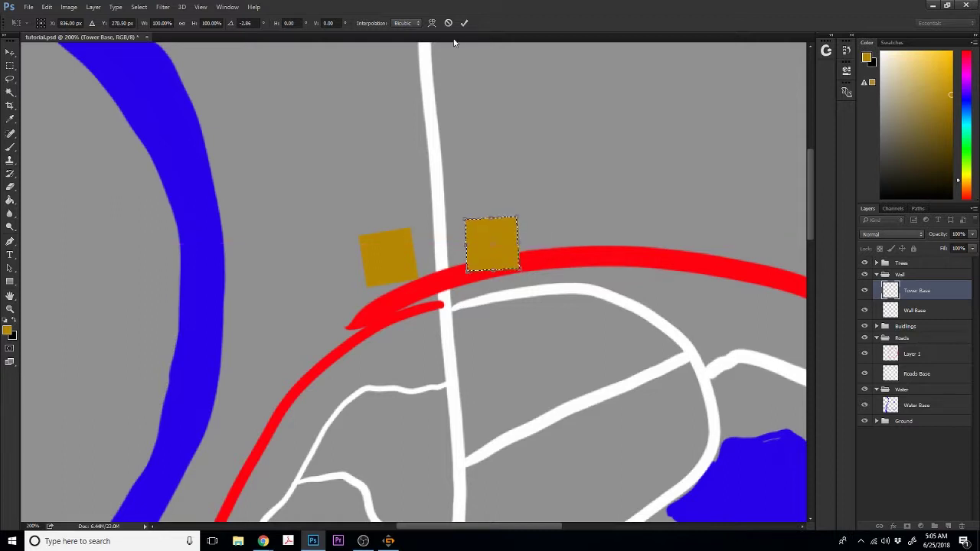
pyautogui.click(464, 23)
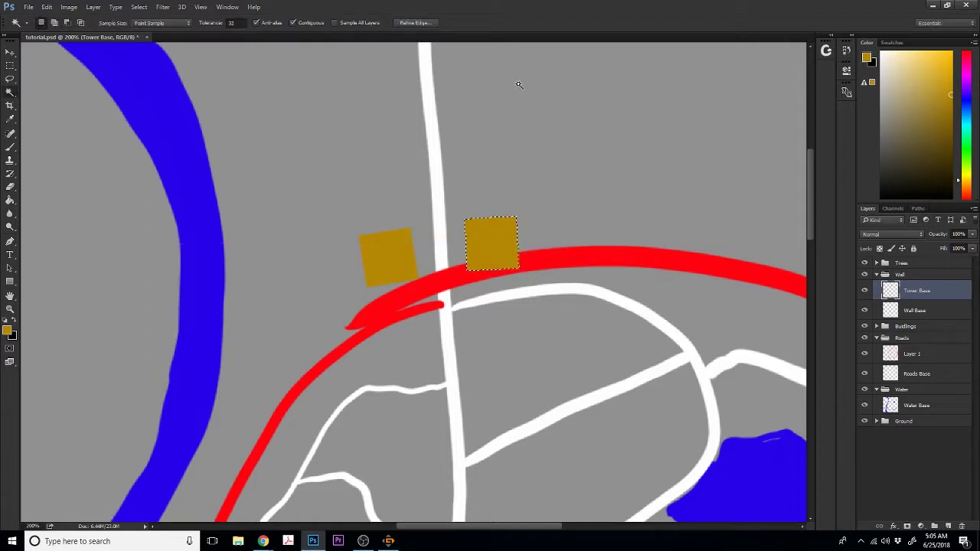
pyautogui.hotkey('ctrl', 'd')
# - Reset the brush presets to the defaults and choose the hard round brush at 52 px with 100% hardness
pyautogui.hotkey('ctrl', '-')
pyautogui.hotkey('ctrl', '-')
pyautogui.hotkey('ctrl', '-')
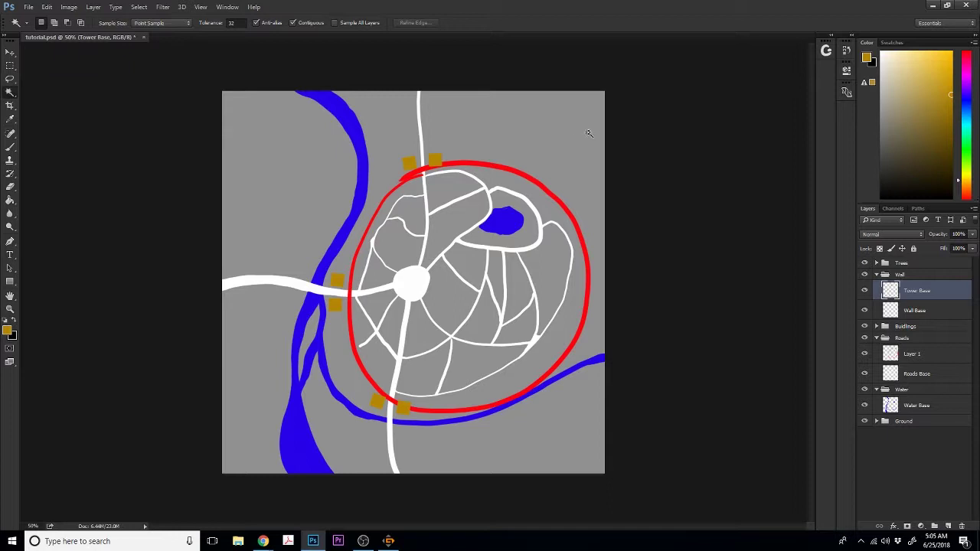
pyautogui.click(10, 147)
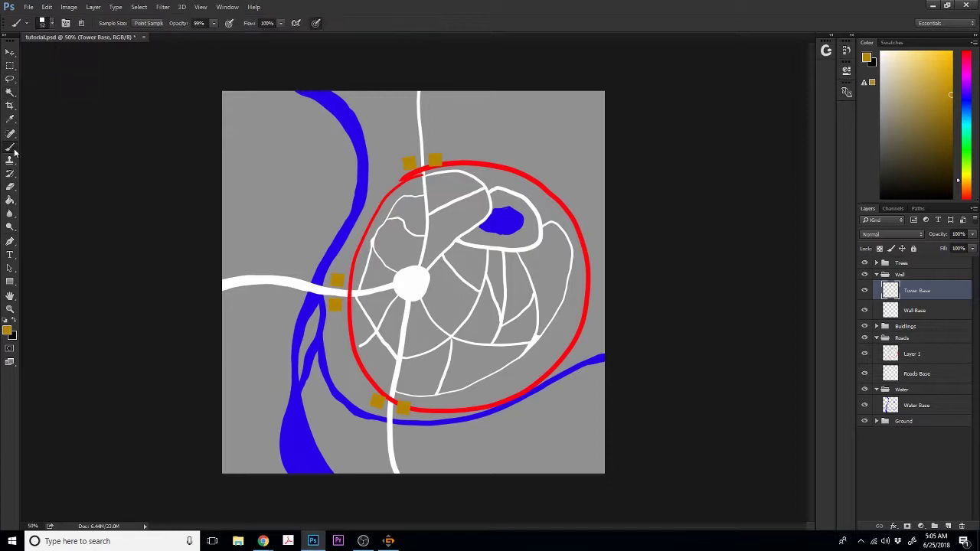
pyautogui.click(52, 23)
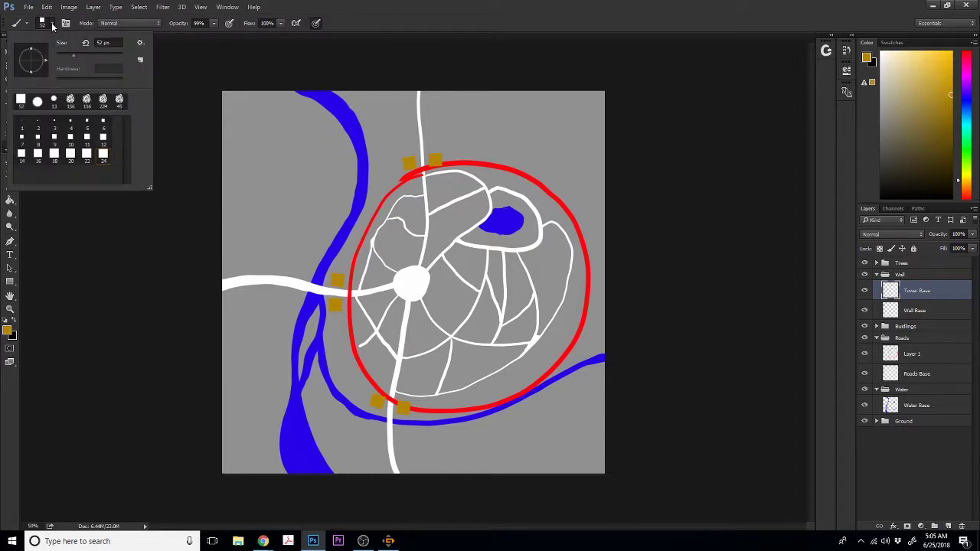
pyautogui.click(140, 43)
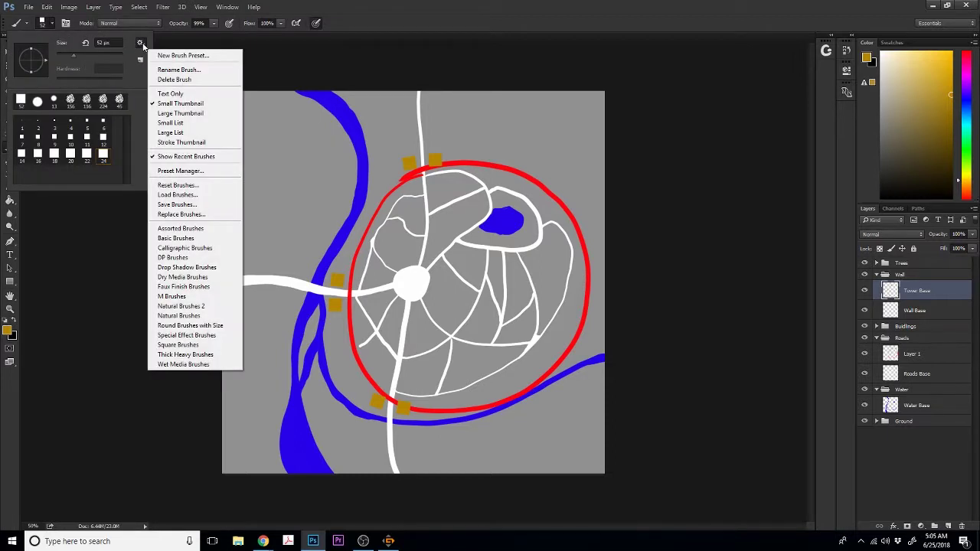
pyautogui.click(178, 184)
pyautogui.click(455, 204)
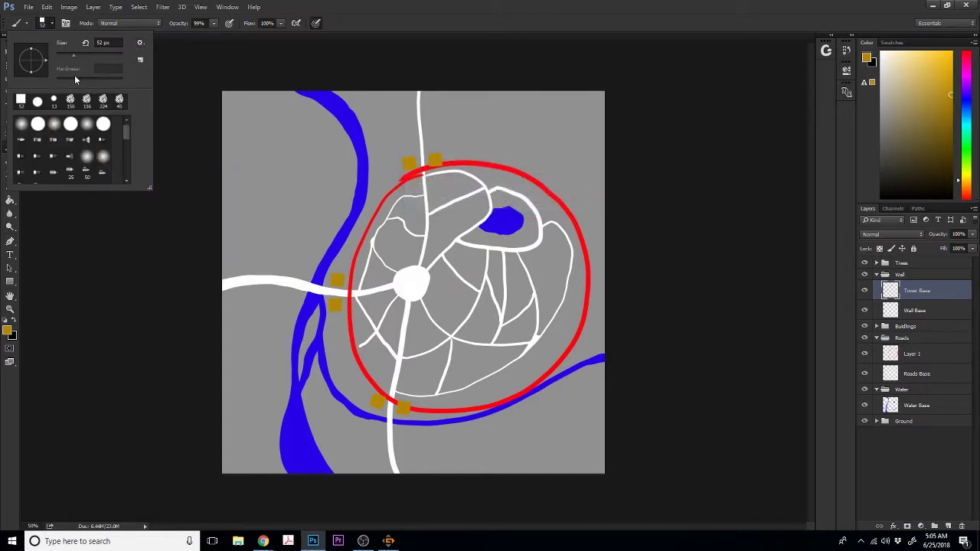
pyautogui.click(38, 124)
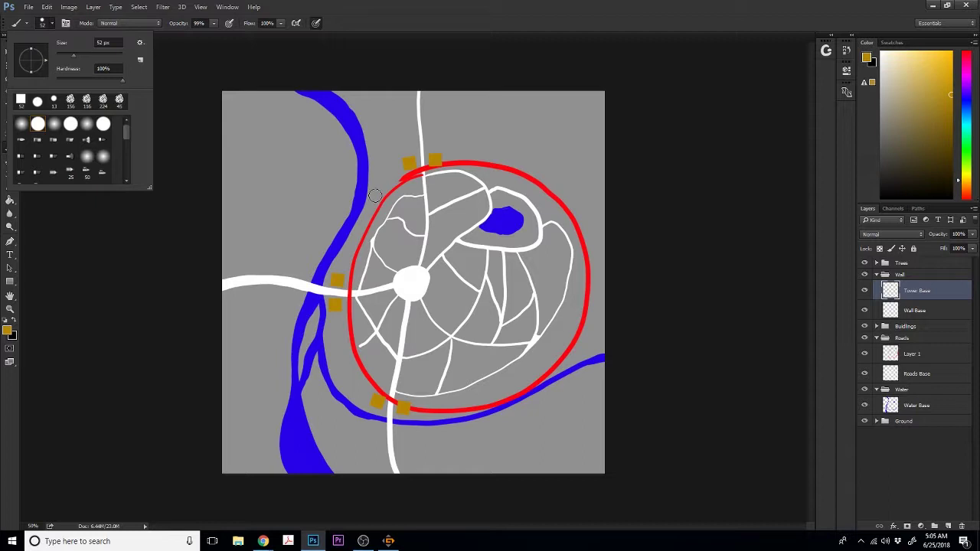
pyautogui.click(405, 20)
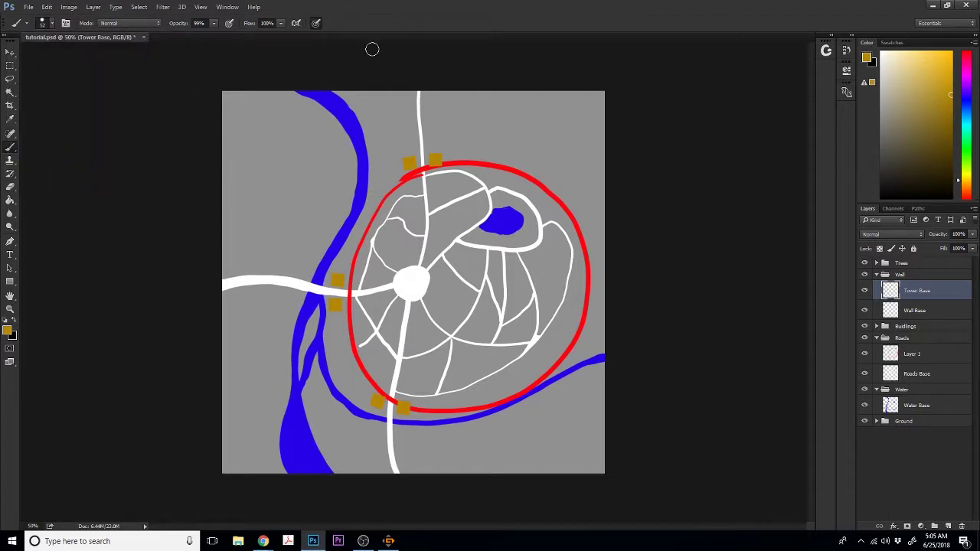
# - Stamp four round gold towers just outside the red line, two between the north and west gates and two between the west and south gates
pyautogui.hotkey('ctrl', '=')
pyautogui.hotkey('ctrl', '=')
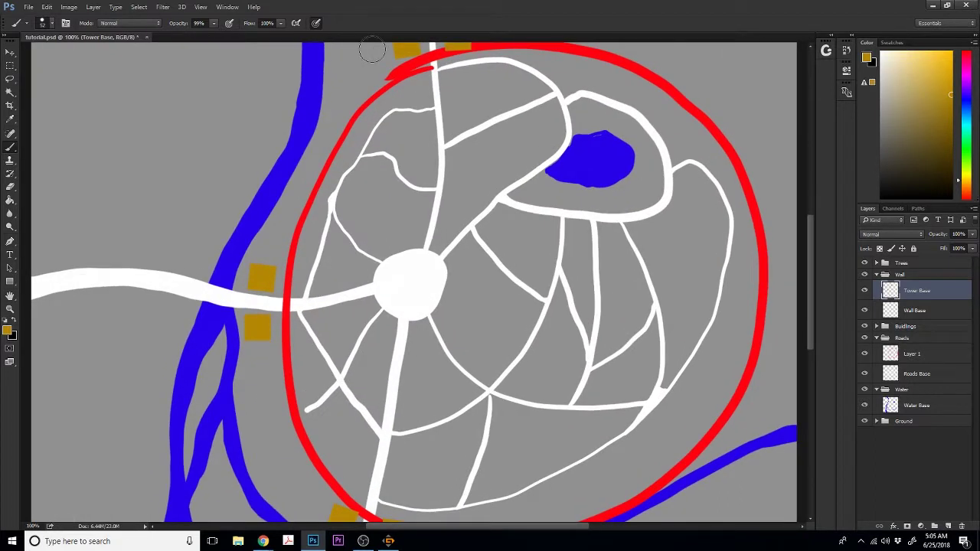
pyautogui.click(332, 116)
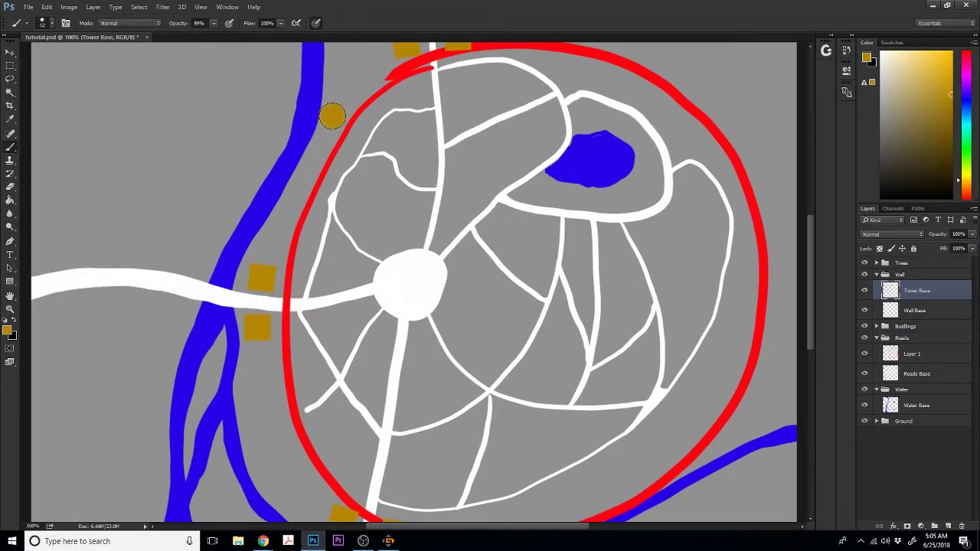
pyautogui.click(290, 205)
pyautogui.moveTo(807, 287); pyautogui.dragTo(809, 331)
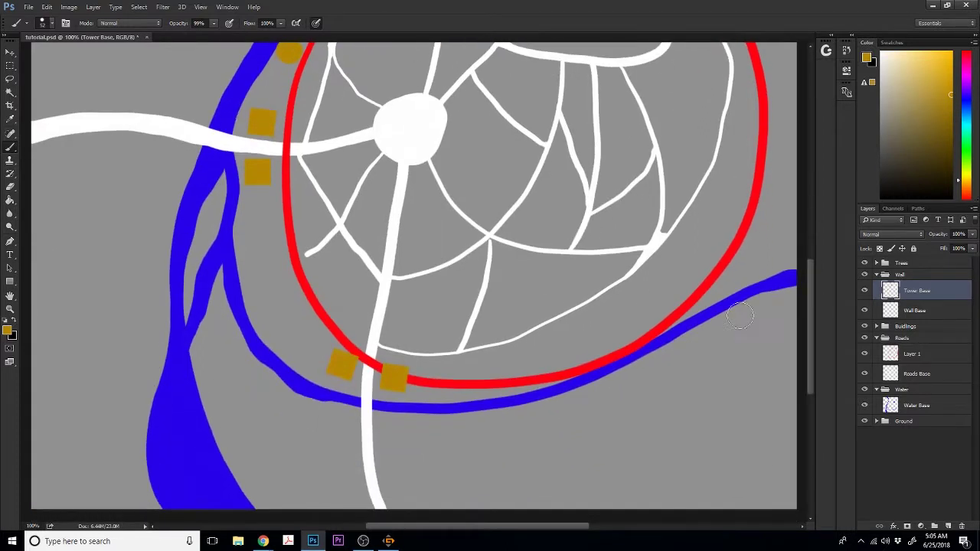
pyautogui.click(263, 249)
pyautogui.click(293, 312)
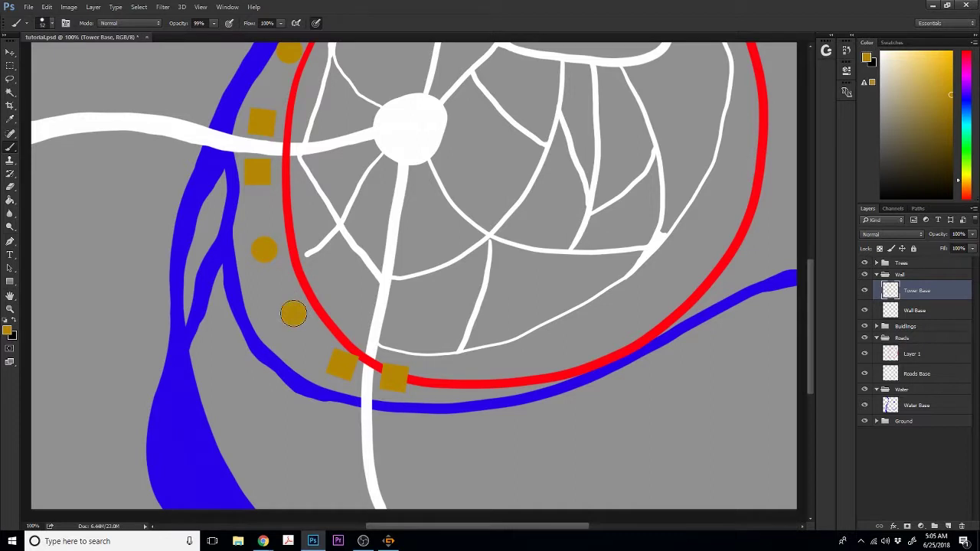
# - Stamp six round gold towers along the red line, from east of the south gate around the east side to the north gate
pyautogui.click(513, 375)
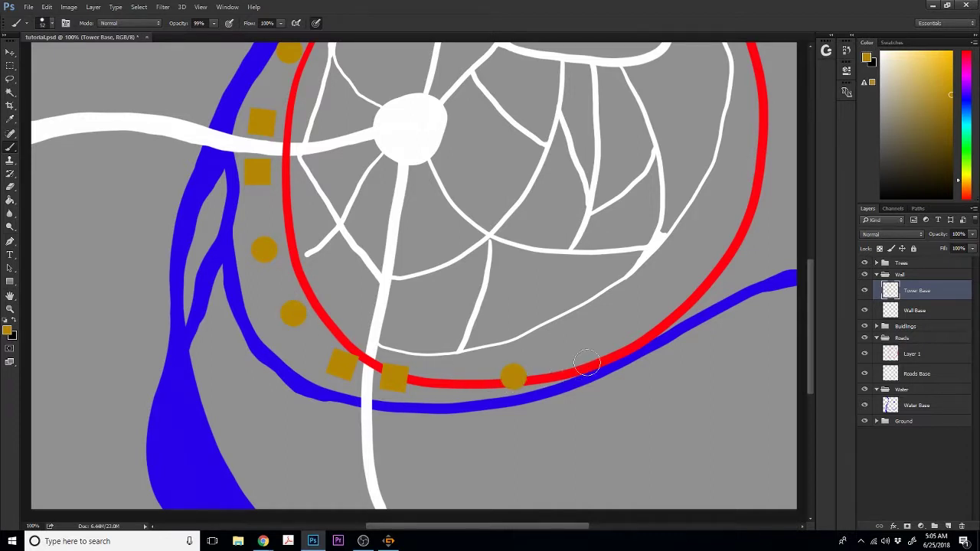
pyautogui.click(665, 301)
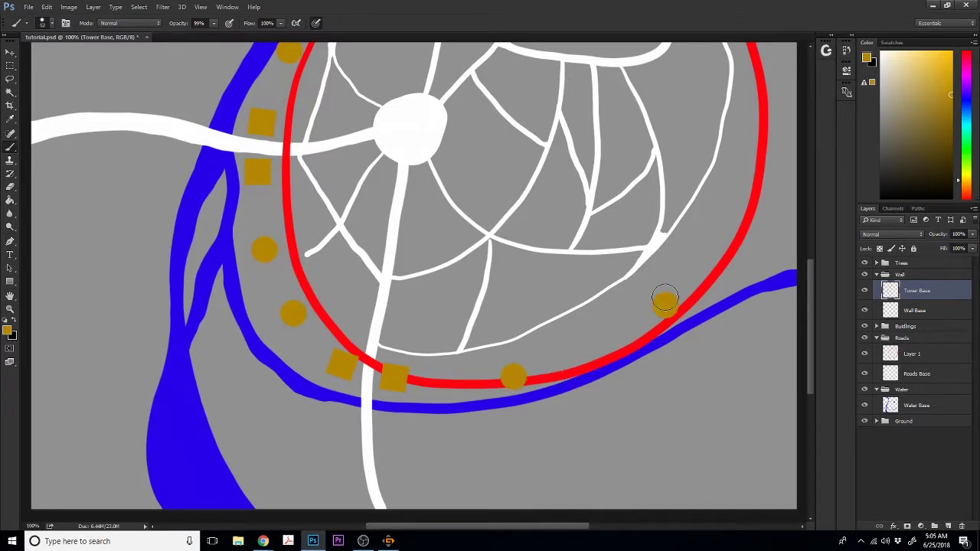
pyautogui.click(753, 204)
pyautogui.moveTo(811, 293); pyautogui.dragTo(828, 239)
pyautogui.click(749, 231)
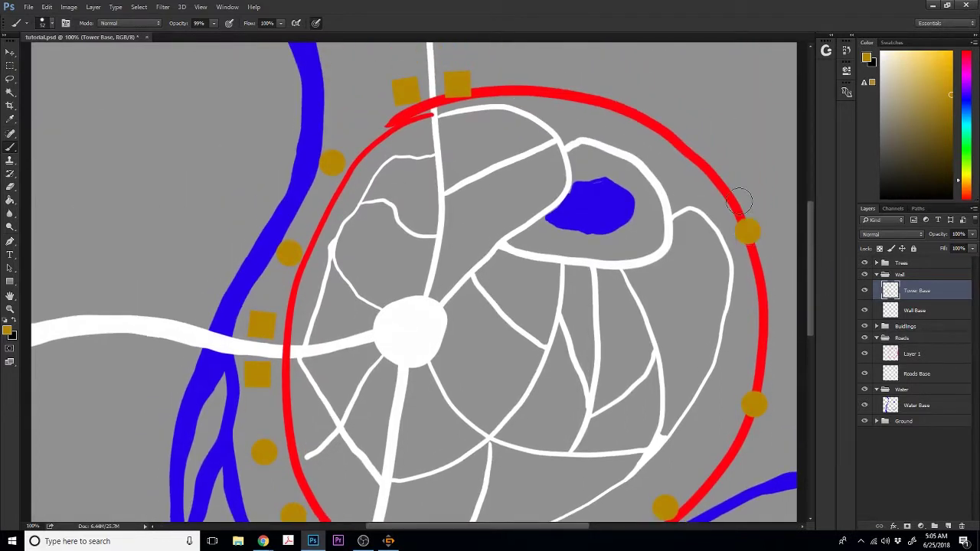
pyautogui.click(677, 145)
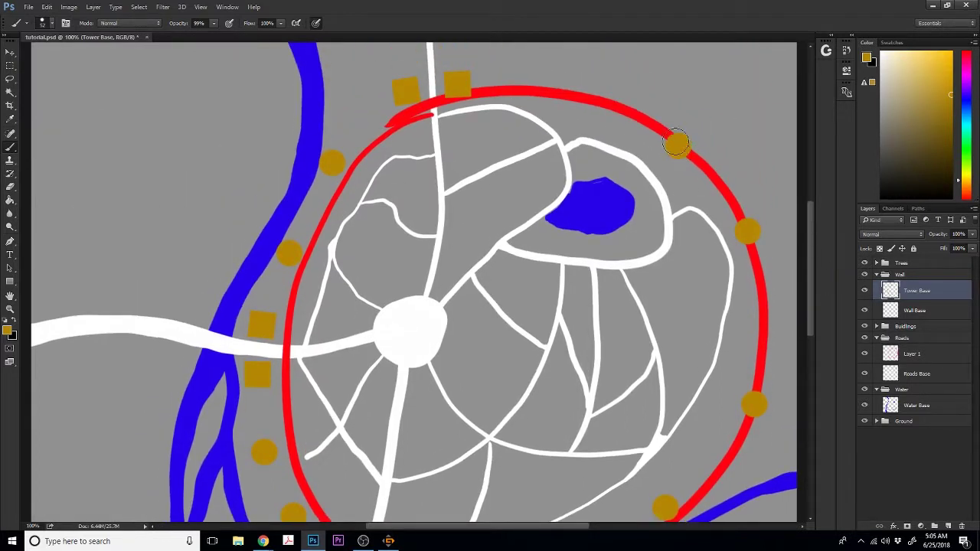
pyautogui.click(586, 98)
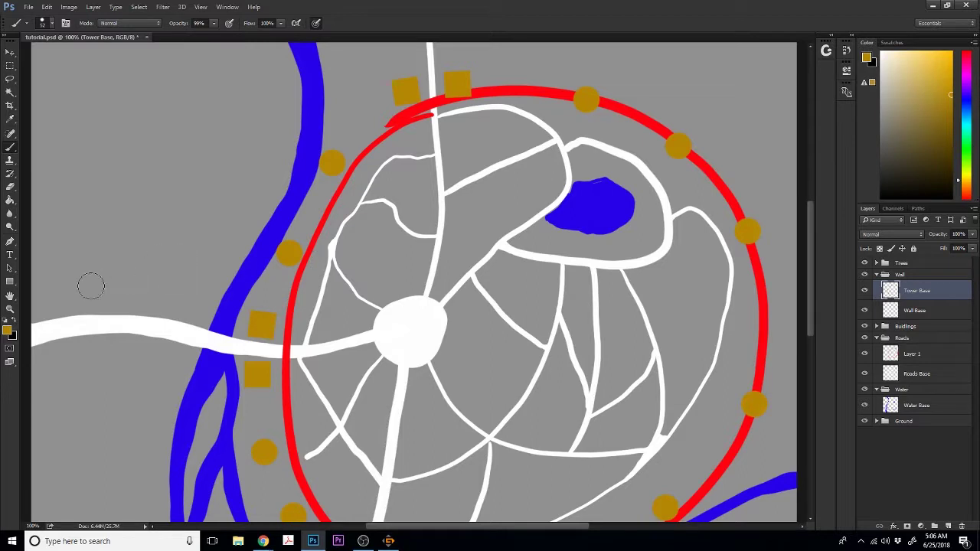
# - Change the foreground color to a darker brownish gold for the wall and return to the Brush tool
pyautogui.scroll(-1, 35, 320)
pyautogui.click(8, 332)
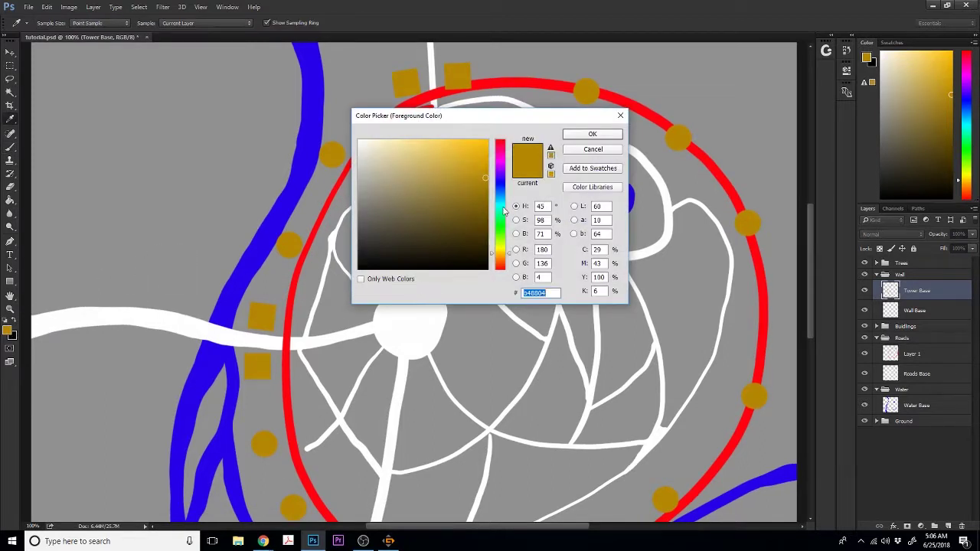
pyautogui.click(484, 218)
pyautogui.moveTo(485, 218); pyautogui.dragTo(486, 214)
pyautogui.click(577, 136)
pyautogui.press('b')
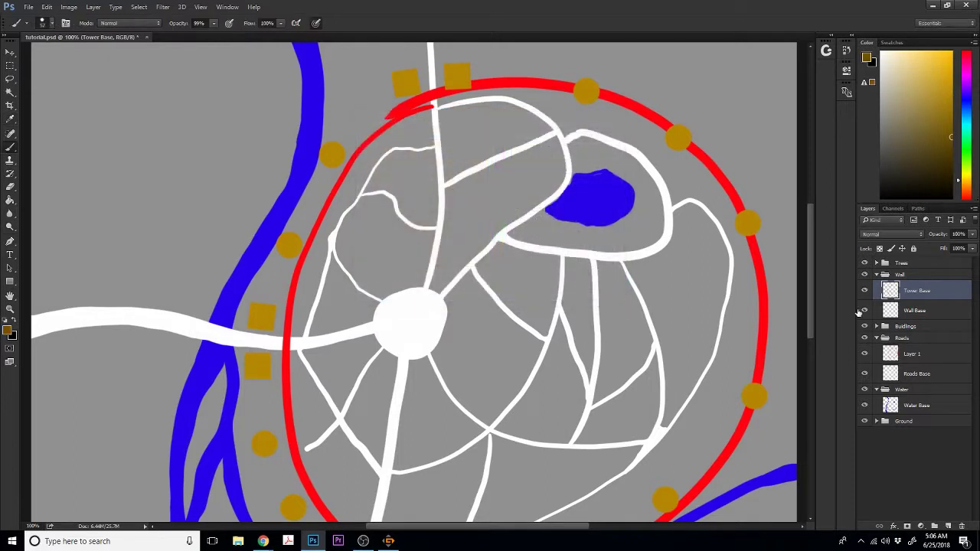
# - Make the Wall Base layer active and reduce the round brush to a thin wall width
pyautogui.click(913, 314)
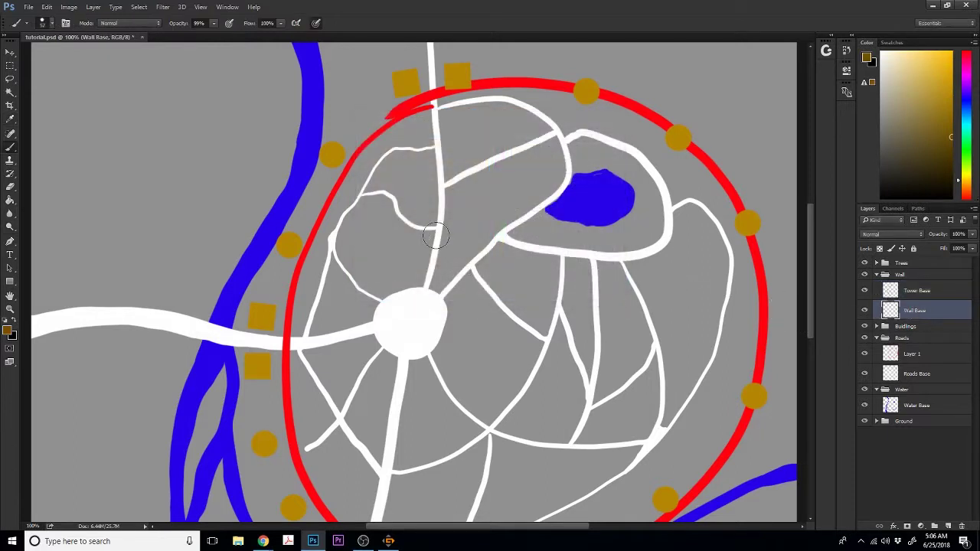
pyautogui.click(52, 23)
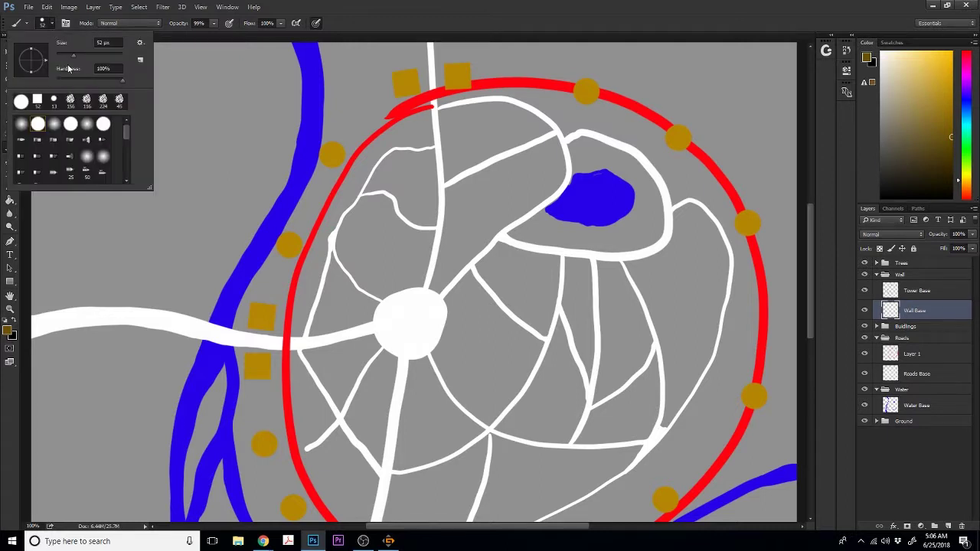
pyautogui.moveTo(75, 59); pyautogui.dragTo(68, 56)
pyautogui.click(447, 29)
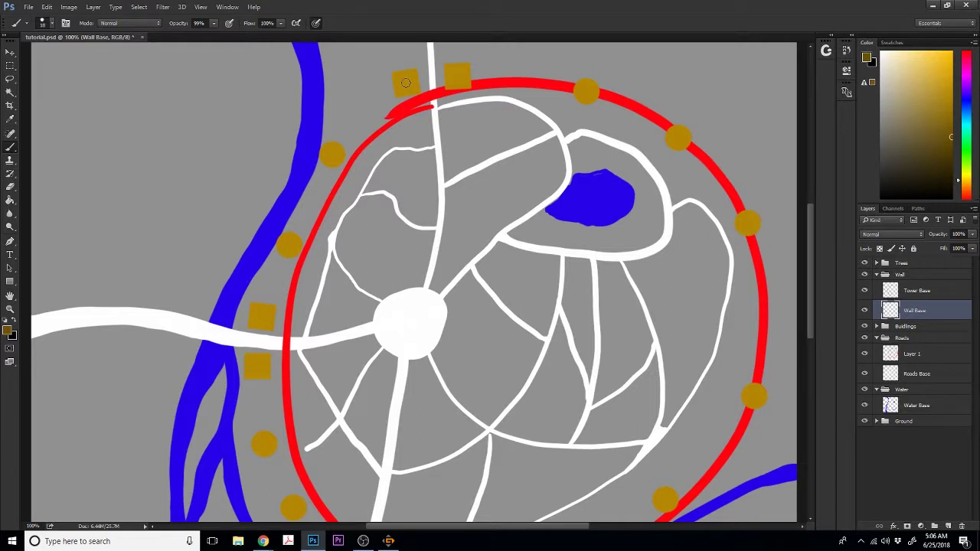
# - Paint the darker wall from the north gate's west tower through two round towers to the west gate's northern tower
pyautogui.moveTo(406, 82); pyautogui.dragTo(363, 101)
pyautogui.keyDown('shift'); pyautogui.click(338, 127); pyautogui.keyUp('shift')
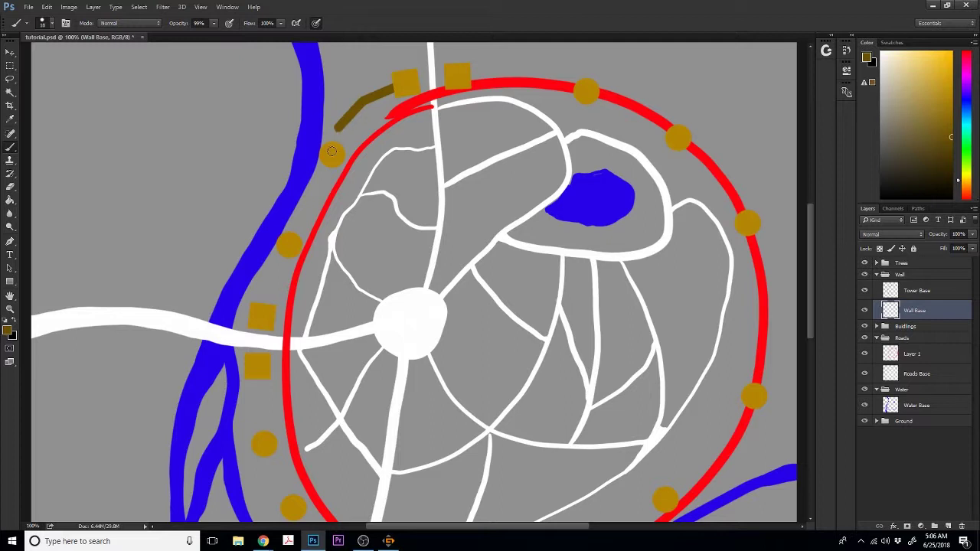
pyautogui.keyDown('shift'); pyautogui.click(332, 151); pyautogui.keyUp('shift')
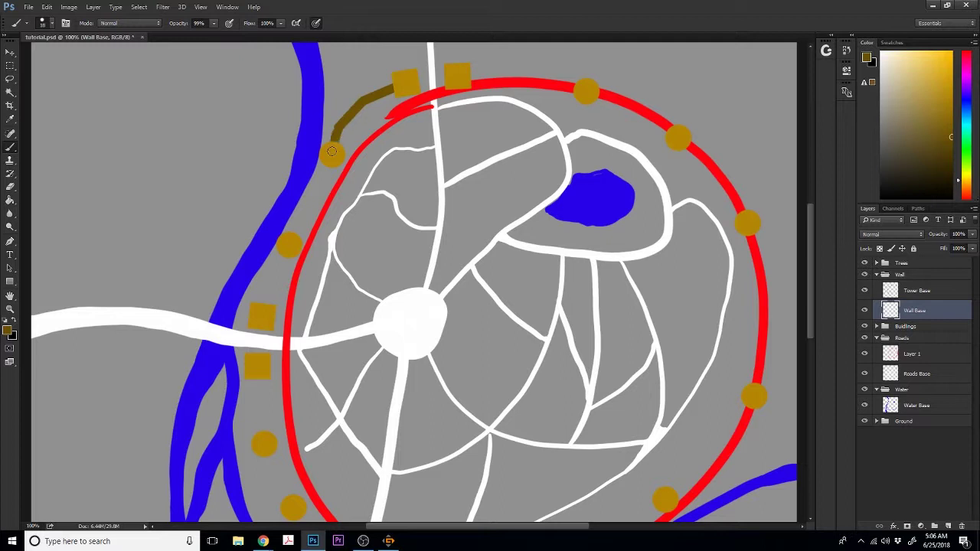
pyautogui.keyDown('shift'); pyautogui.click(313, 201); pyautogui.keyUp('shift')
pyautogui.keyDown('shift'); pyautogui.click(289, 242); pyautogui.keyUp('shift')
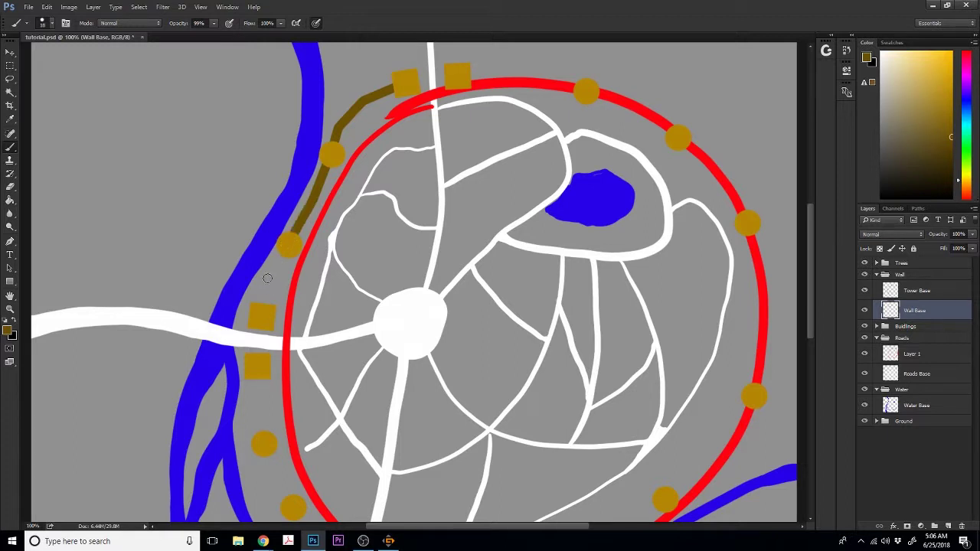
pyautogui.keyDown('shift'); pyautogui.click(267, 278); pyautogui.keyUp('shift')
pyautogui.keyDown('shift'); pyautogui.click(260, 316); pyautogui.keyUp('shift')
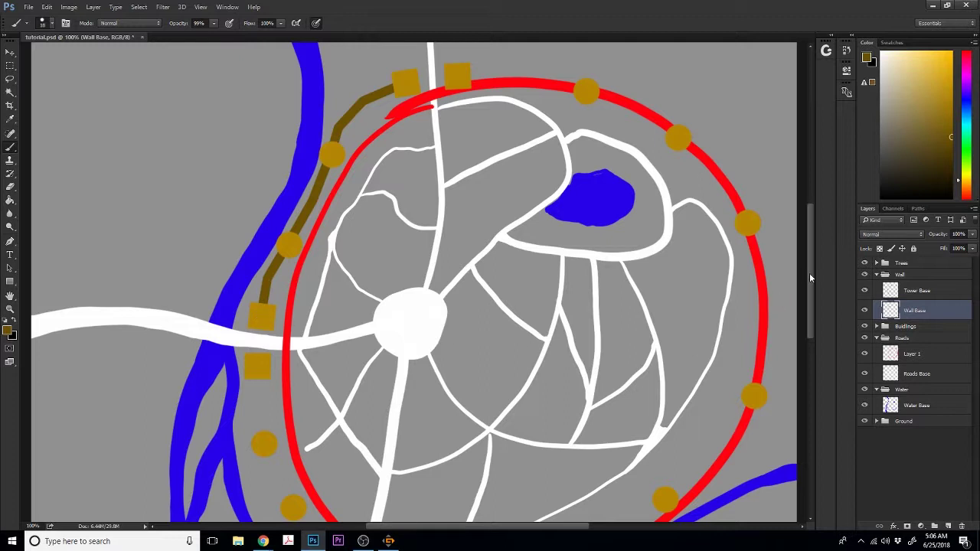
# - Continue the wall across the west gate and through two round towers to the south gate's west tower
pyautogui.moveTo(809, 272); pyautogui.dragTo(806, 334)
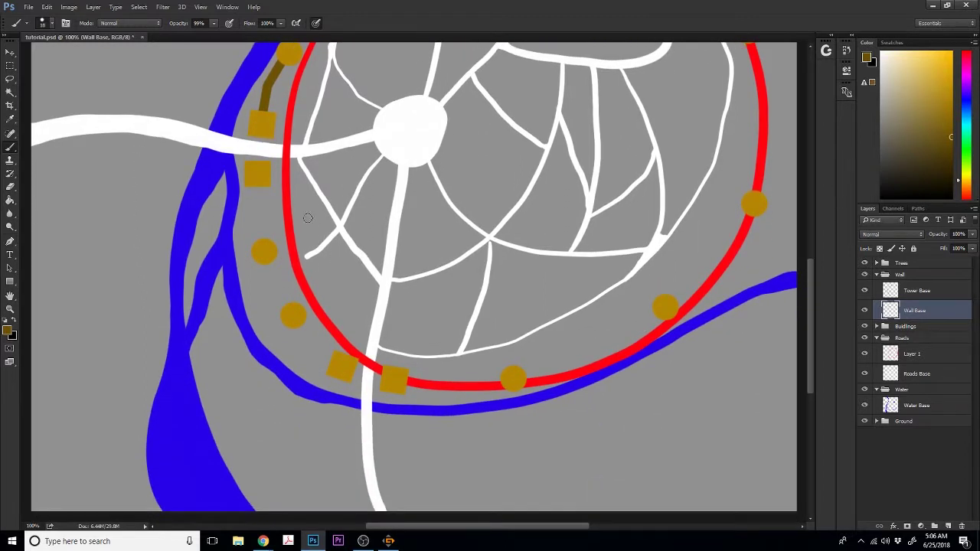
pyautogui.keyDown('shift'); pyautogui.click(258, 175); pyautogui.keyUp('shift')
pyautogui.moveTo(258, 185); pyautogui.dragTo(262, 248)
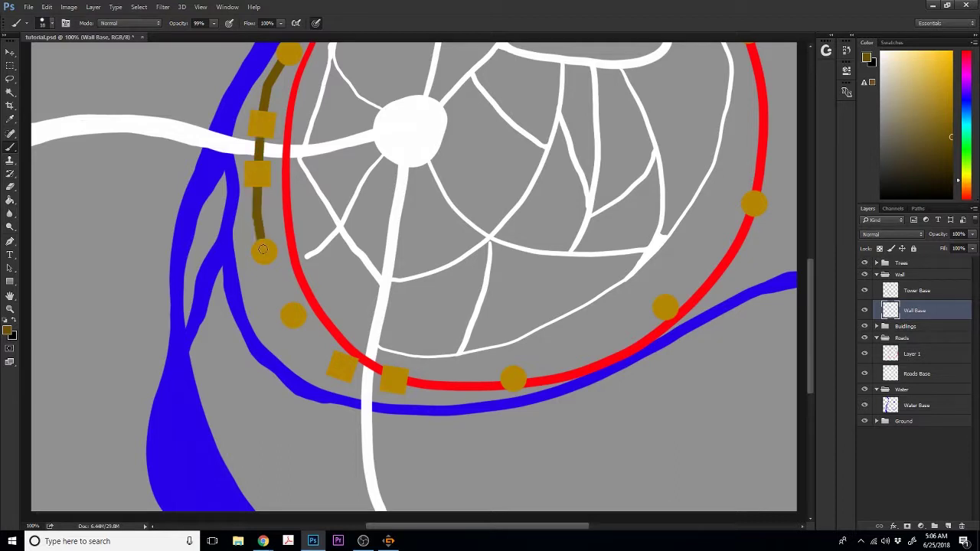
pyautogui.keyDown('shift'); pyautogui.click(276, 286); pyautogui.keyUp('shift')
pyautogui.keyDown('shift'); pyautogui.click(292, 314); pyautogui.keyUp('shift')
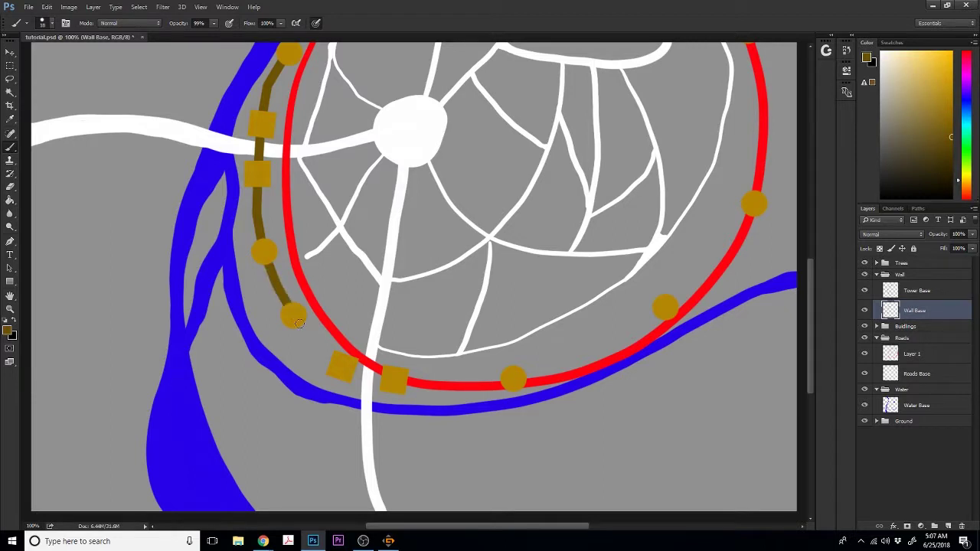
pyautogui.keyDown('shift'); pyautogui.click(318, 345); pyautogui.keyUp('shift')
pyautogui.keyDown('shift'); pyautogui.click(342, 367); pyautogui.keyUp('shift')
pyautogui.hscroll(5, 564, 450)
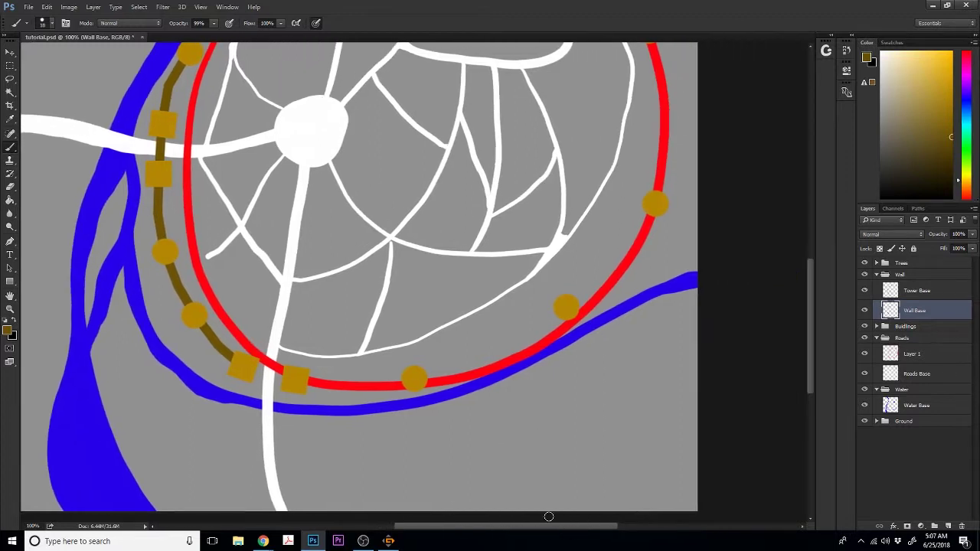
pyautogui.keyDown('shift'); pyautogui.click(295, 379); pyautogui.keyUp('shift')
pyautogui.hotkey('ctrl', 'z')
pyautogui.moveTo(306, 389); pyautogui.dragTo(379, 396)
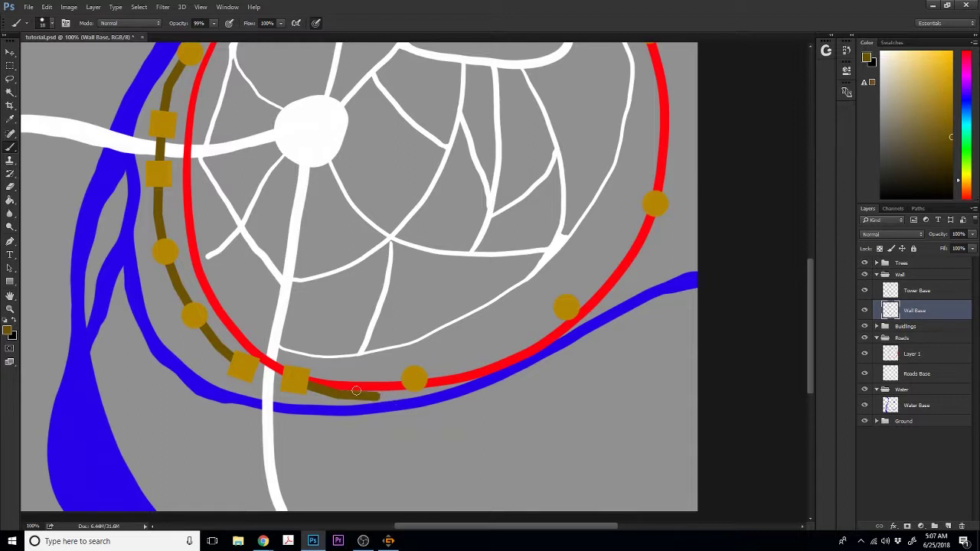
pyautogui.hotkey('ctrl', 'z')
pyautogui.hotkey('ctrl', 'alt', 'z')
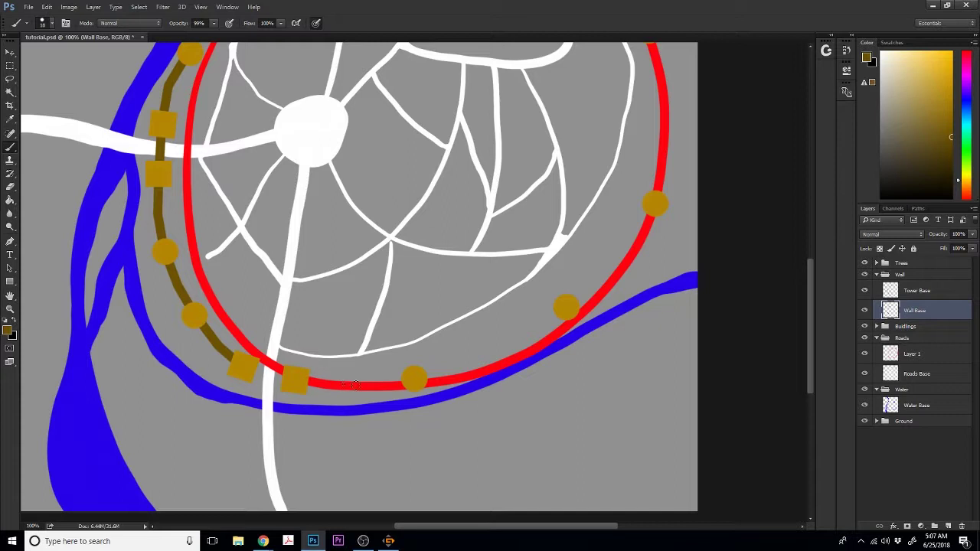
# - Paint the wall from the south gate's east tower through the first round tower to the southeast round tower
pyautogui.keyDown('shift'); pyautogui.click(354, 384); pyautogui.keyUp('shift')
pyautogui.keyDown('shift'); pyautogui.click(415, 380); pyautogui.keyUp('shift')
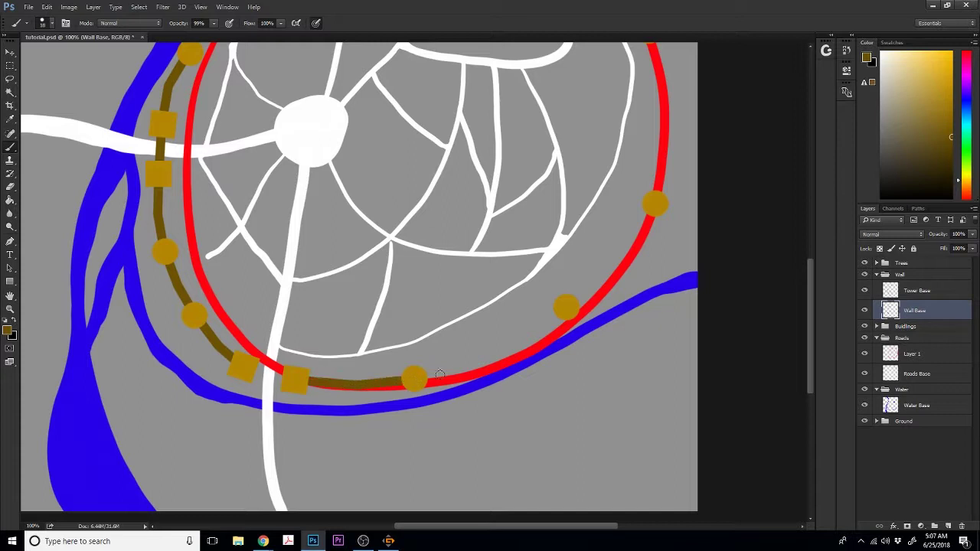
pyautogui.keyDown('shift'); pyautogui.click(481, 364); pyautogui.keyUp('shift')
pyautogui.keyDown('shift'); pyautogui.click(520, 345); pyautogui.keyUp('shift')
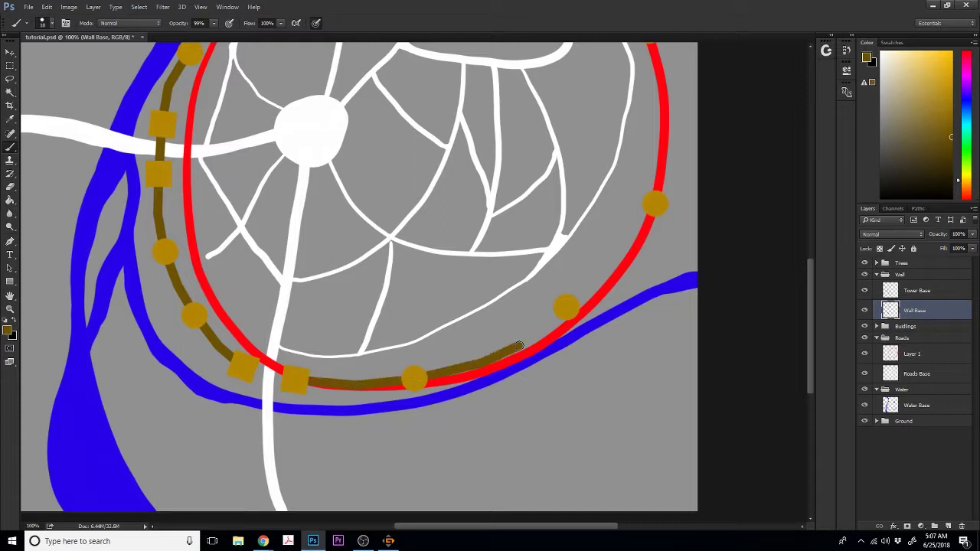
pyautogui.keyDown('shift'); pyautogui.click(563, 308); pyautogui.keyUp('shift')
pyautogui.hotkey('ctrl', 'z')
pyautogui.keyDown('shift'); pyautogui.click(564, 308); pyautogui.keyUp('shift')
pyautogui.hotkey('ctrl', 'z')
pyautogui.keyDown('shift'); pyautogui.click(565, 309); pyautogui.keyUp('shift')
# - Extend the wall from the southeast round tower up the east side, through two round towers toward the northeast one
pyautogui.keyDown('shift'); pyautogui.click(607, 278); pyautogui.keyUp('shift')
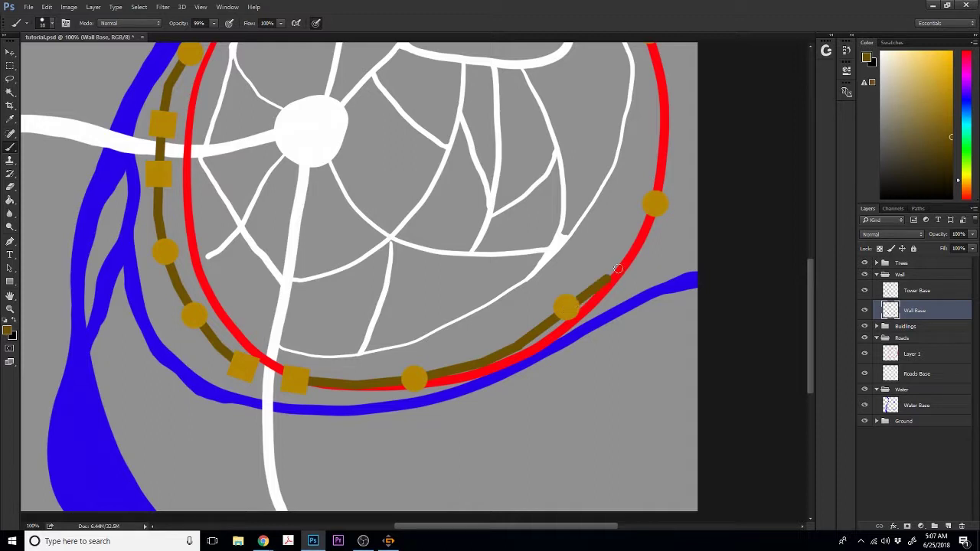
pyautogui.keyDown('shift'); pyautogui.click(635, 244); pyautogui.keyUp('shift')
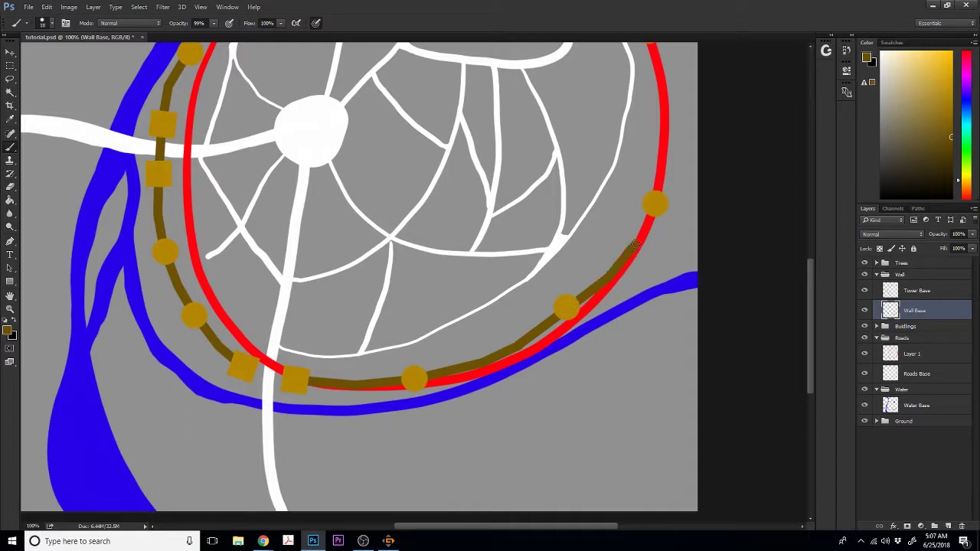
pyautogui.keyDown('shift'); pyautogui.click(654, 206); pyautogui.keyUp('shift')
pyautogui.moveTo(805, 291); pyautogui.dragTo(817, 236)
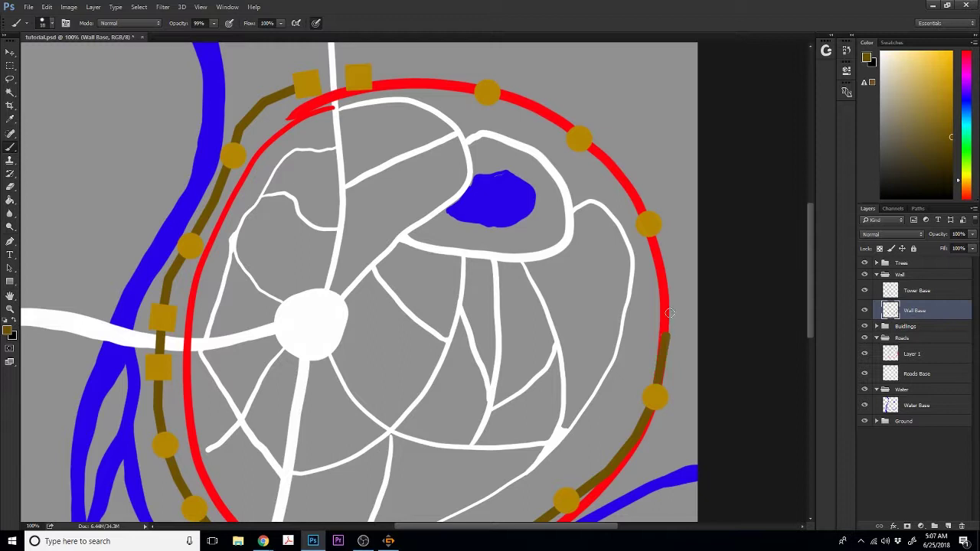
pyautogui.moveTo(667, 297)
pyautogui.mouseDown()
pyautogui.moveTo(649, 192)
pyautogui.moveTo(626, 171)
pyautogui.mouseUp()
pyautogui.keyDown('shift'); pyautogui.click(606, 154); pyautogui.keyUp('shift')
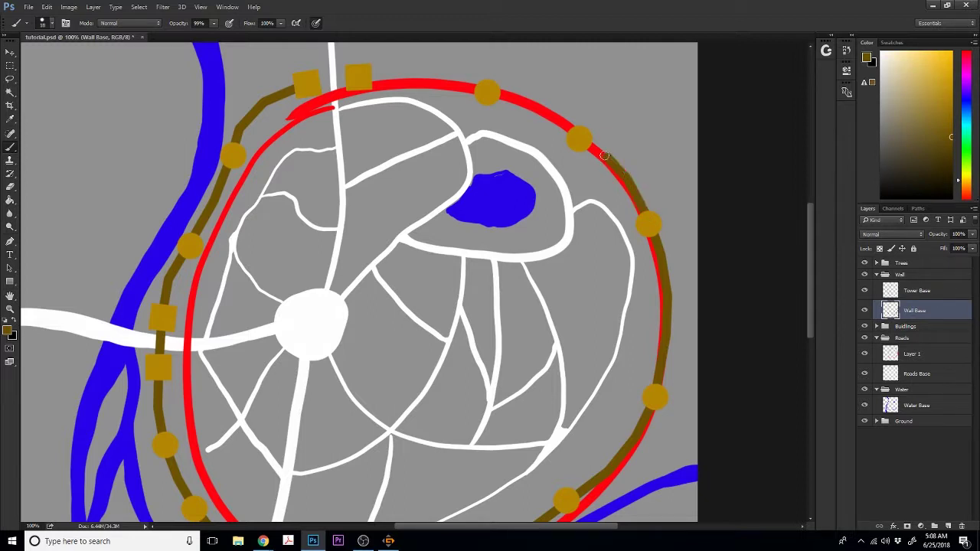
# - Finish the wall from the northeast round tower through the next round tower to the north gate's east tower
pyautogui.keyDown('shift'); pyautogui.click(549, 106); pyautogui.keyUp('shift')
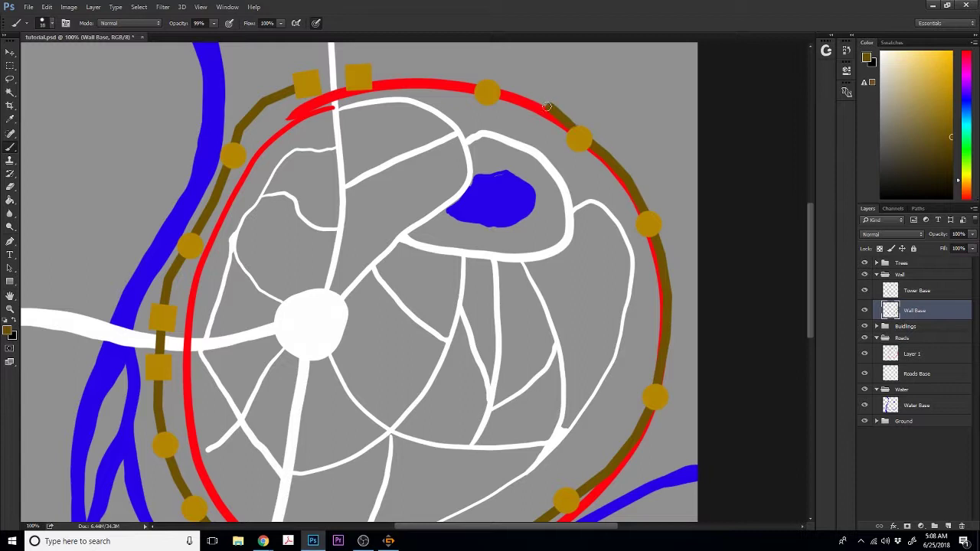
pyautogui.keyDown('shift'); pyautogui.click(510, 92); pyautogui.keyUp('shift')
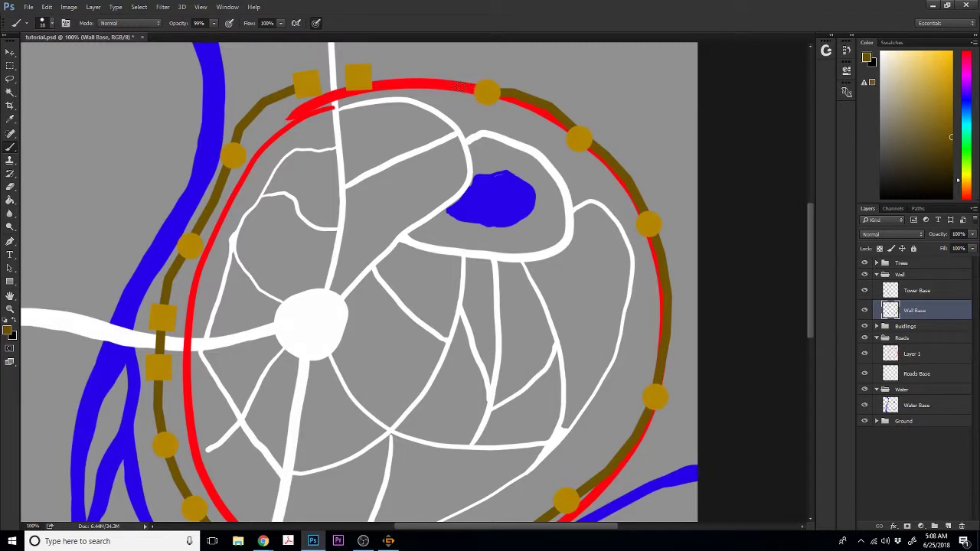
pyautogui.keyDown('shift'); pyautogui.click(455, 79); pyautogui.keyUp('shift')
pyautogui.keyDown('shift'); pyautogui.click(420, 78); pyautogui.keyUp('shift')
pyautogui.keyDown('shift'); pyautogui.click(383, 78); pyautogui.keyUp('shift')
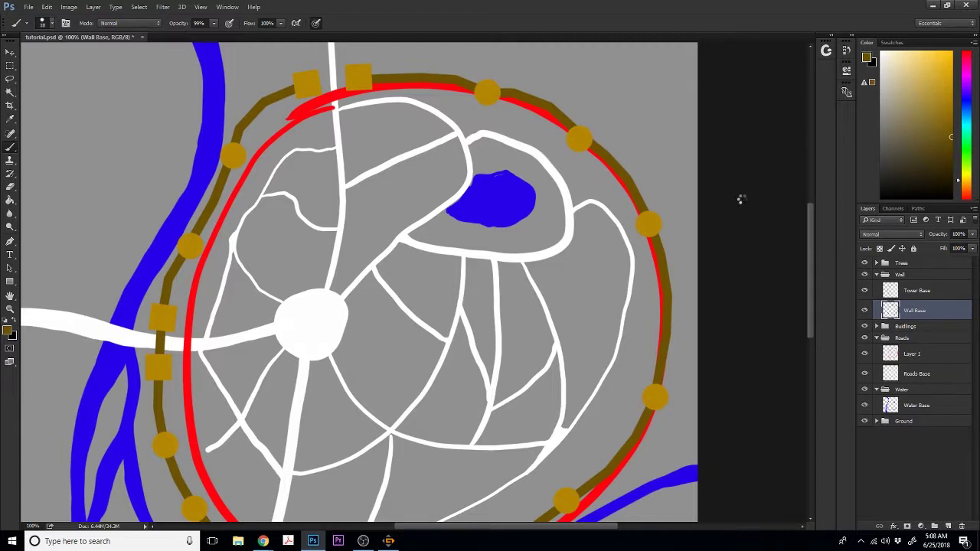
pyautogui.hotkey('ctrl', 'p')
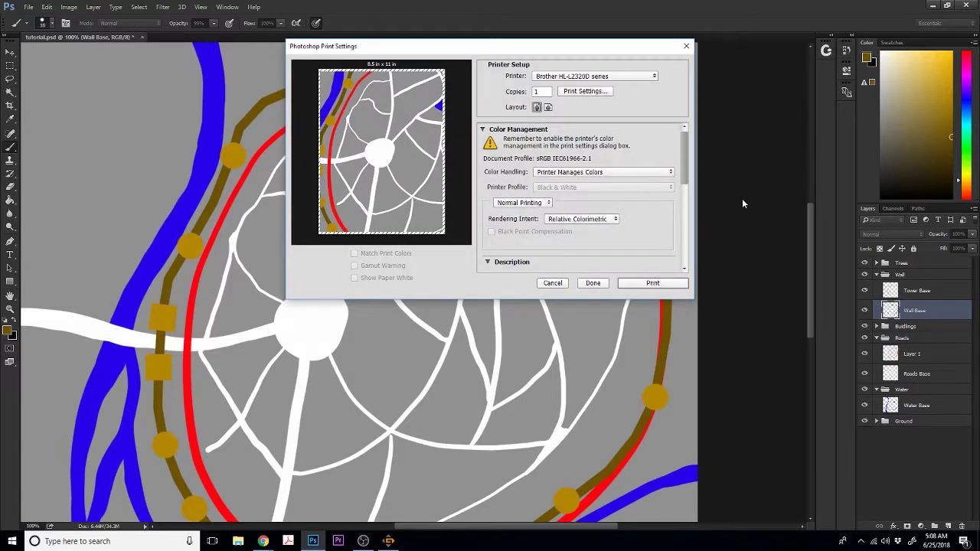
pyautogui.click(593, 283)
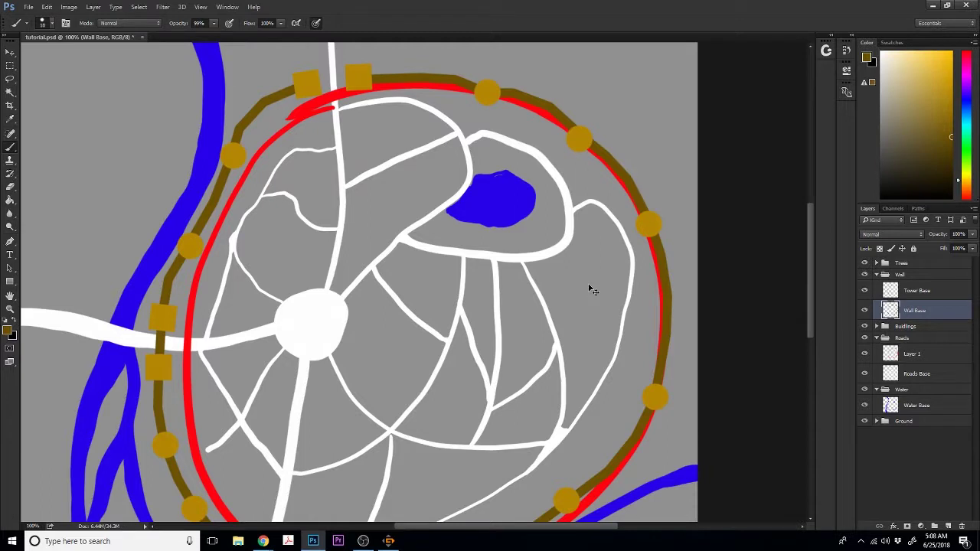
# - Delete Layer 1, which holds the red guide line, from the Roads group
pyautogui.hotkey('ctrl', '-')
pyautogui.hotkey('ctrl', '-')
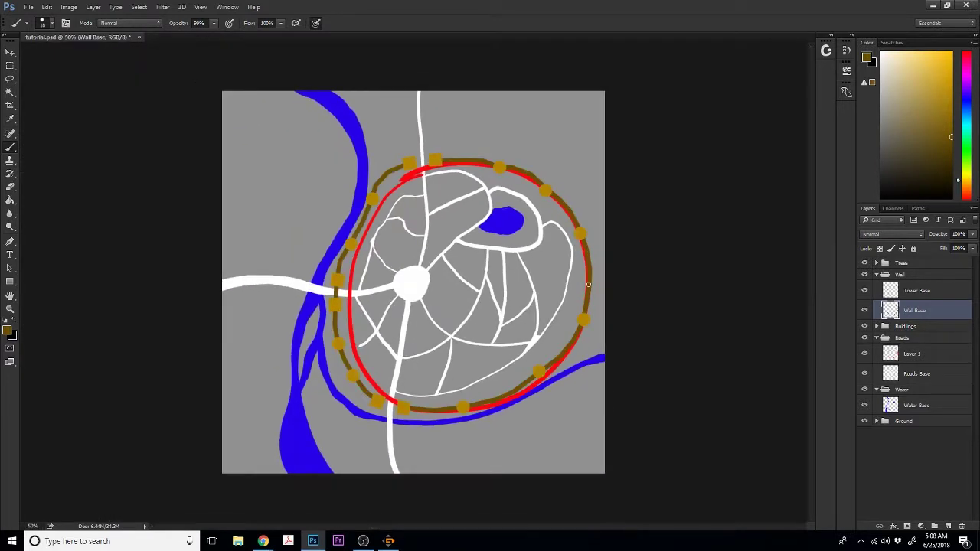
pyautogui.moveTo(911, 355); pyautogui.dragTo(961, 526)
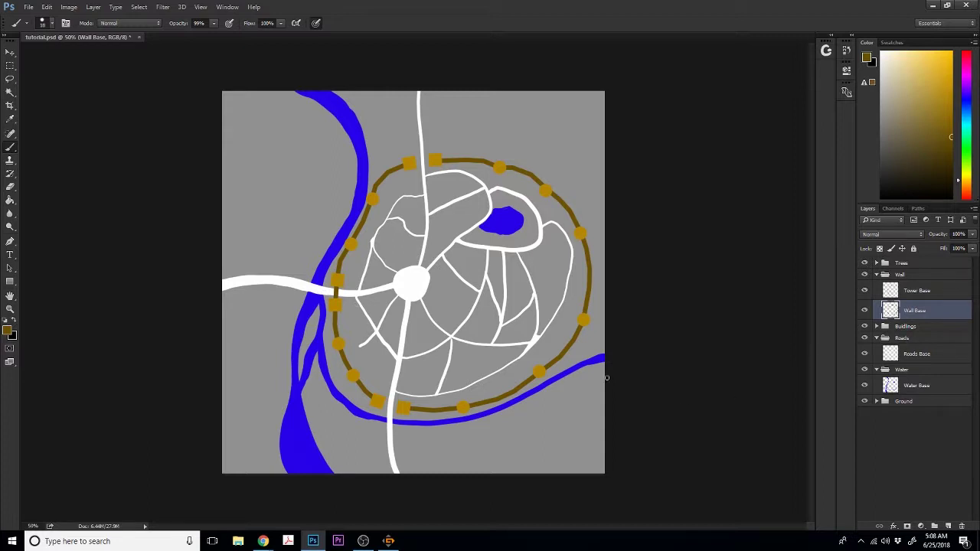
# - Erase the wall section crossing the road between the two square west gate towers, using an enlarged eraser
pyautogui.hotkey('ctrl', '-')
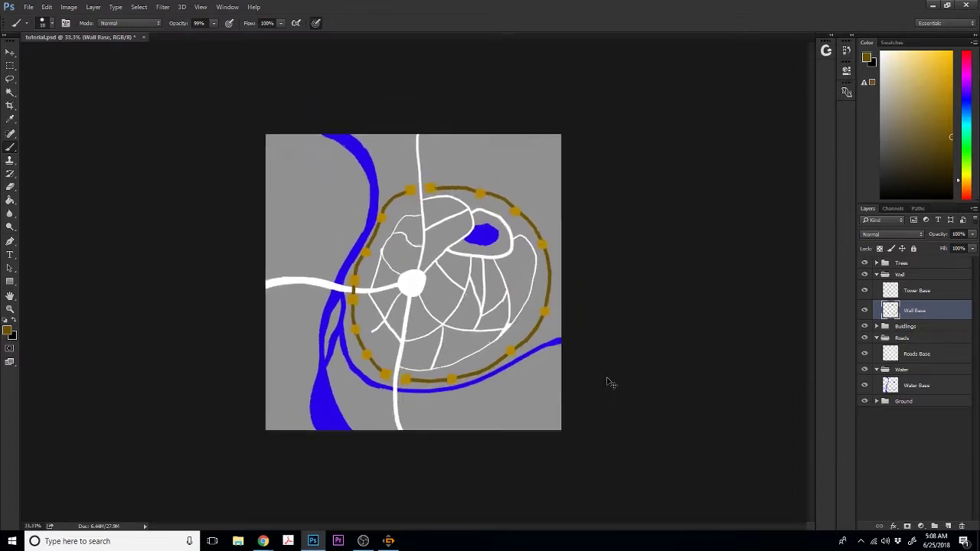
pyautogui.hotkey('ctrl', '+')
pyautogui.hotkey('ctrl', '+')
pyautogui.hotkey('ctrl', '+')
pyautogui.hotkey('ctrl', '+')
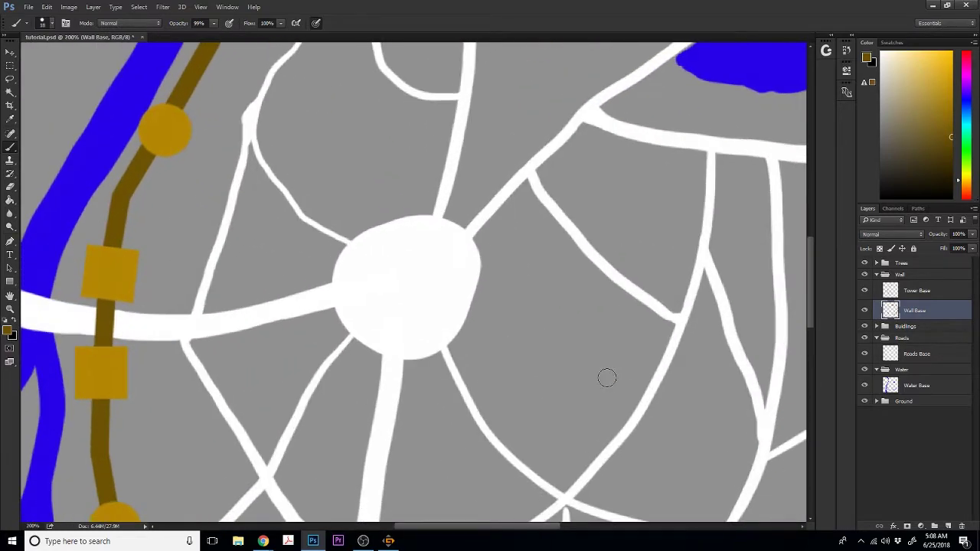
pyautogui.click(10, 188)
pyautogui.click(51, 23)
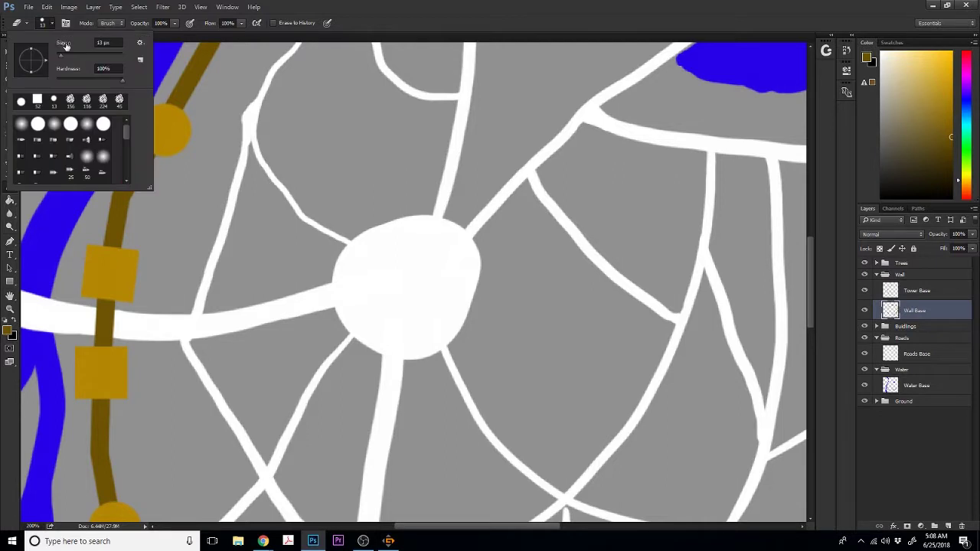
pyautogui.moveTo(70, 58); pyautogui.dragTo(75, 58)
pyautogui.click(111, 314)
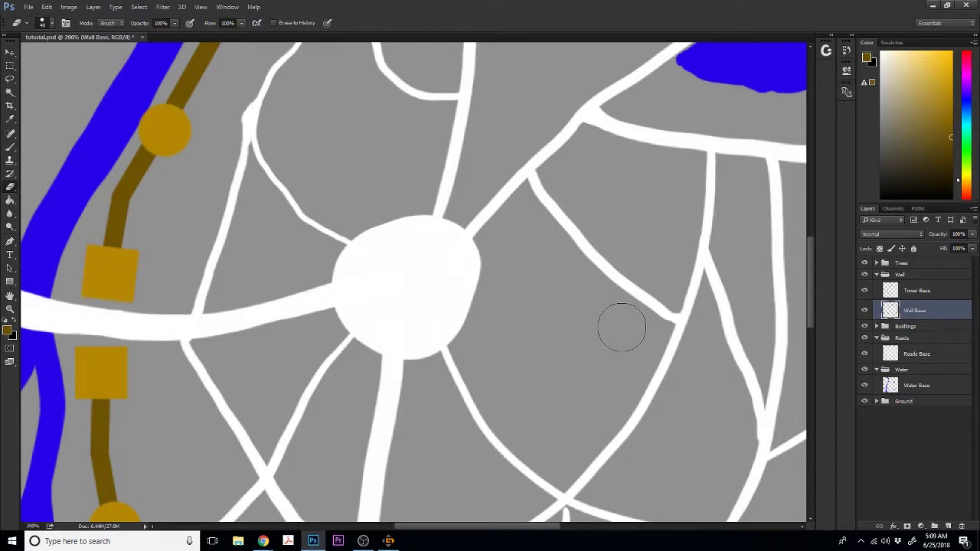
# - Make the Water Base layer active, sample the lake's blue as the foreground color and return to the Brush tool
pyautogui.hotkey('ctrl', '-')
pyautogui.hotkey('ctrl', '-')
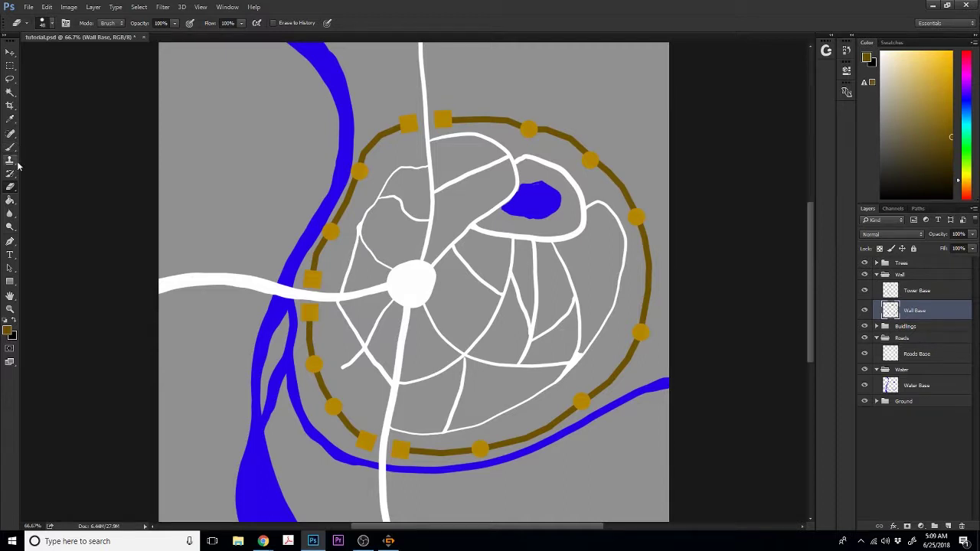
pyautogui.click(10, 119)
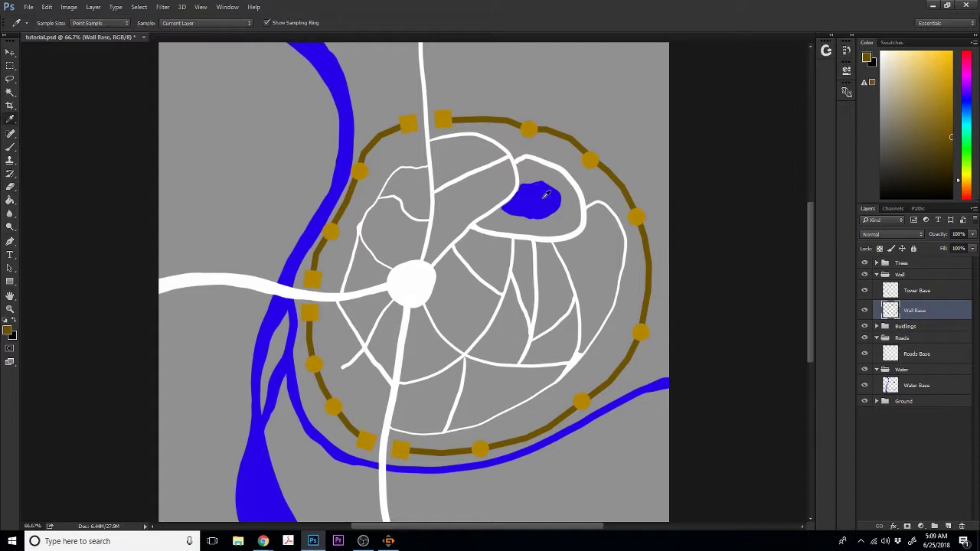
pyautogui.click(9, 146)
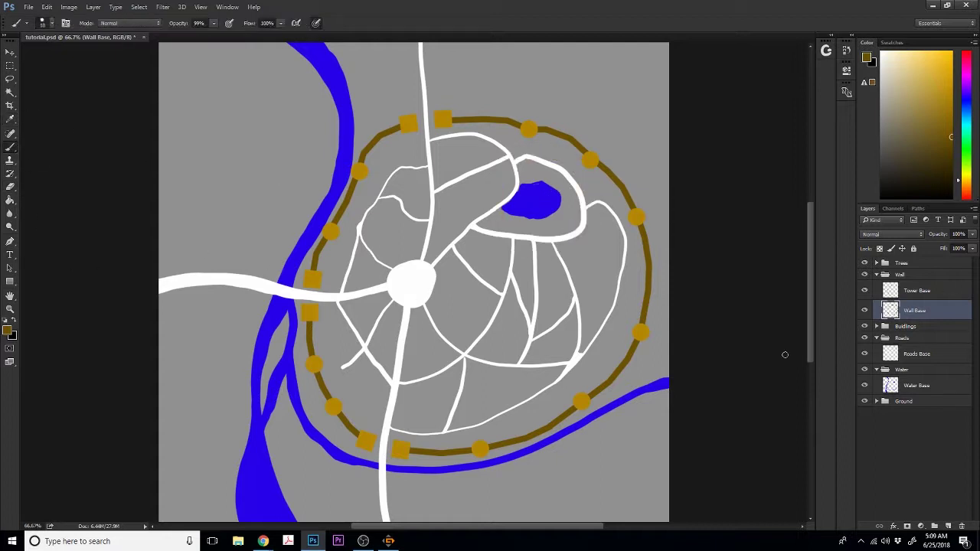
pyautogui.click(916, 388)
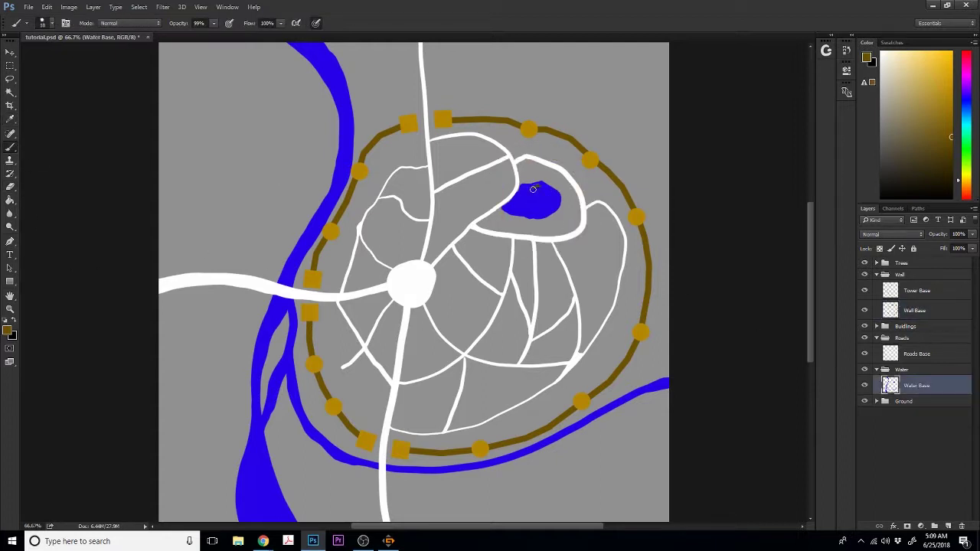
pyautogui.click(533, 188)
pyautogui.hotkey('ctrl', 'z')
pyautogui.click(12, 121)
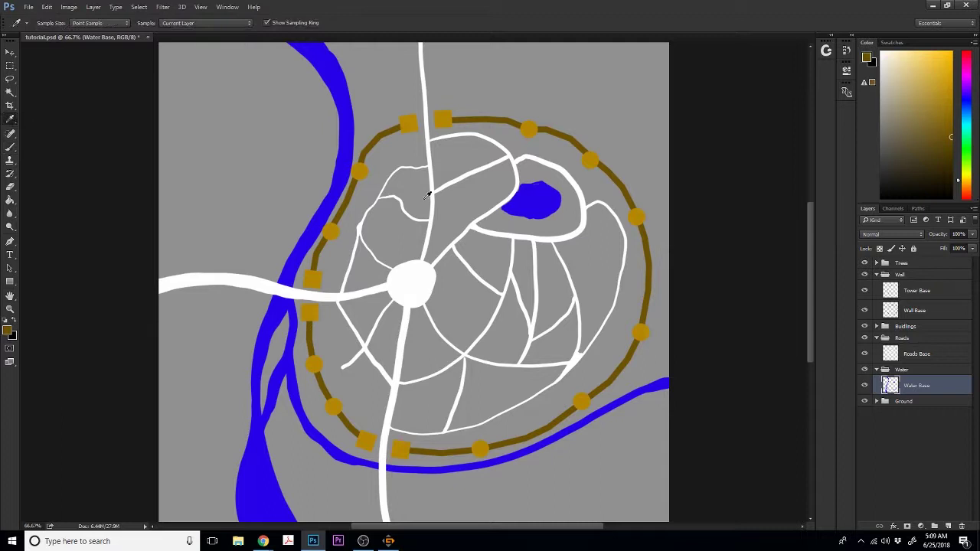
pyautogui.click(533, 197)
pyautogui.click(10, 147)
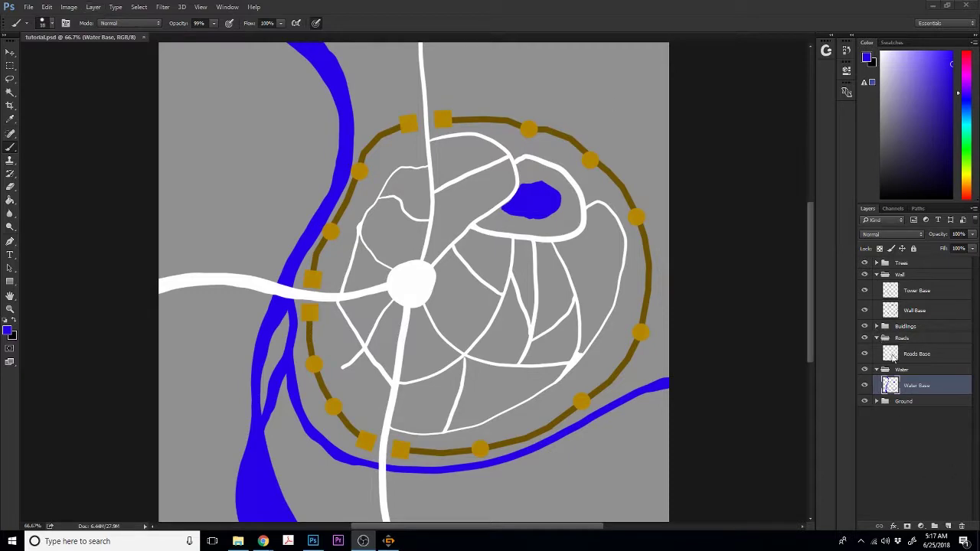
# - Load the Roads Base layer's contents as a selection while keeping the Water Base layer active
pyautogui.click(892, 359)
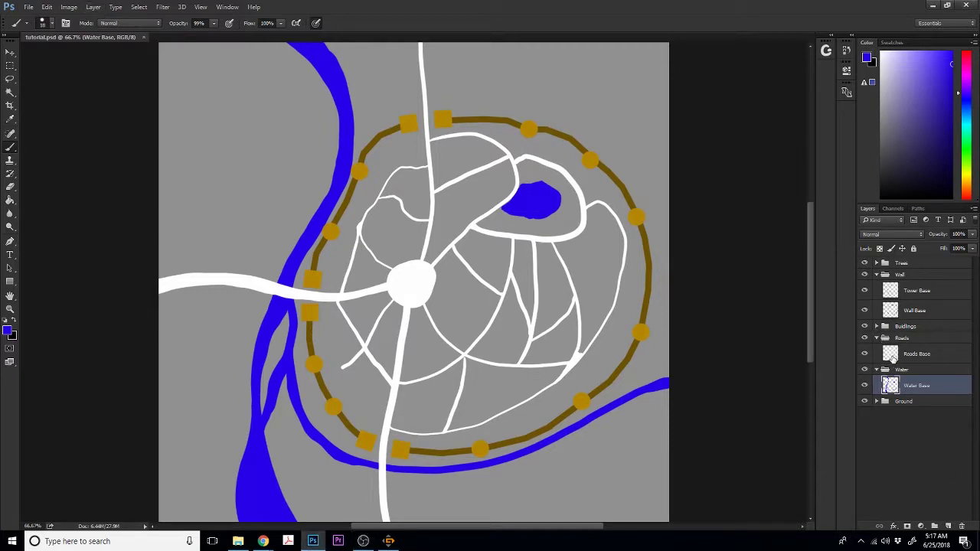
pyautogui.keyDown('ctrl'); pyautogui.click(892, 358); pyautogui.keyUp('ctrl')
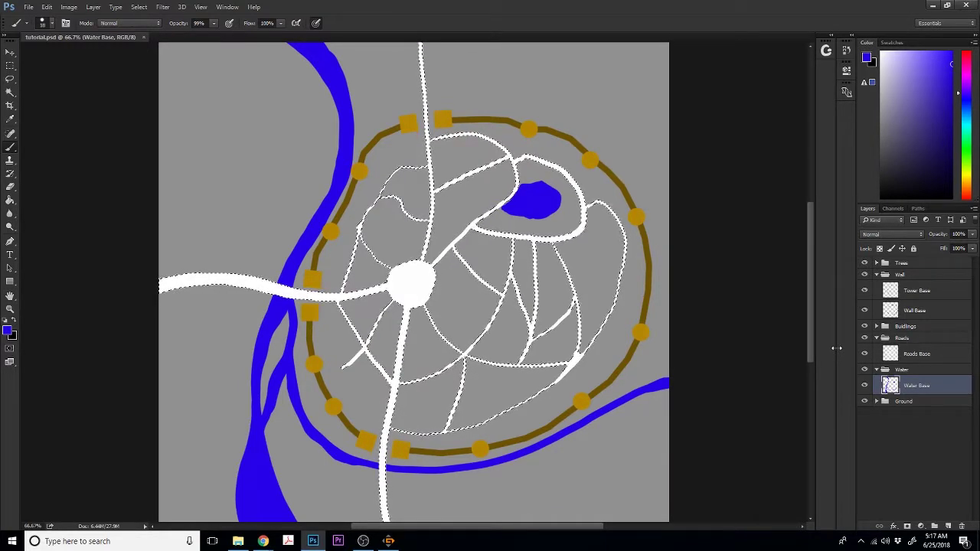
# - Clear the roads selection and collapse the Water, Roads and Wall layer groups
pyautogui.click(869, 64)
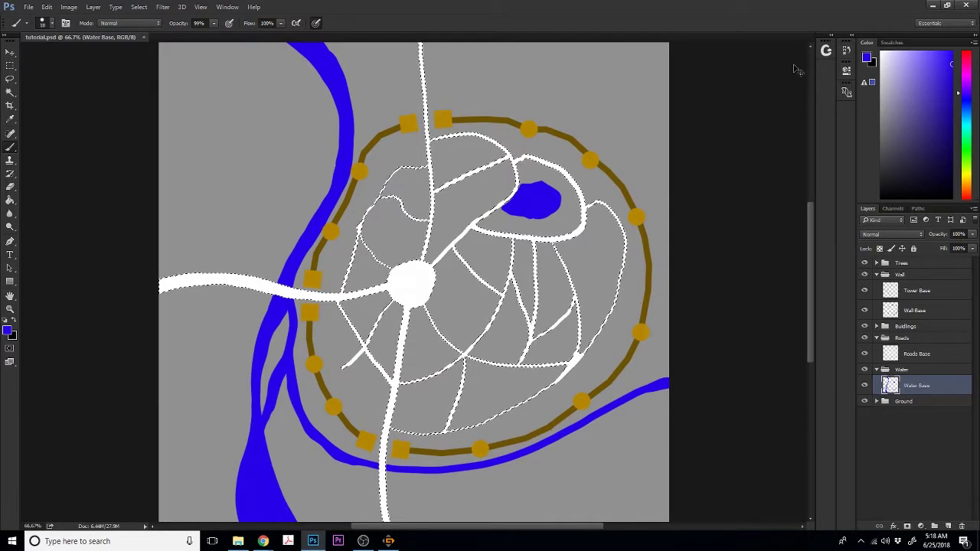
pyautogui.hotkey('ctrl', 'd')
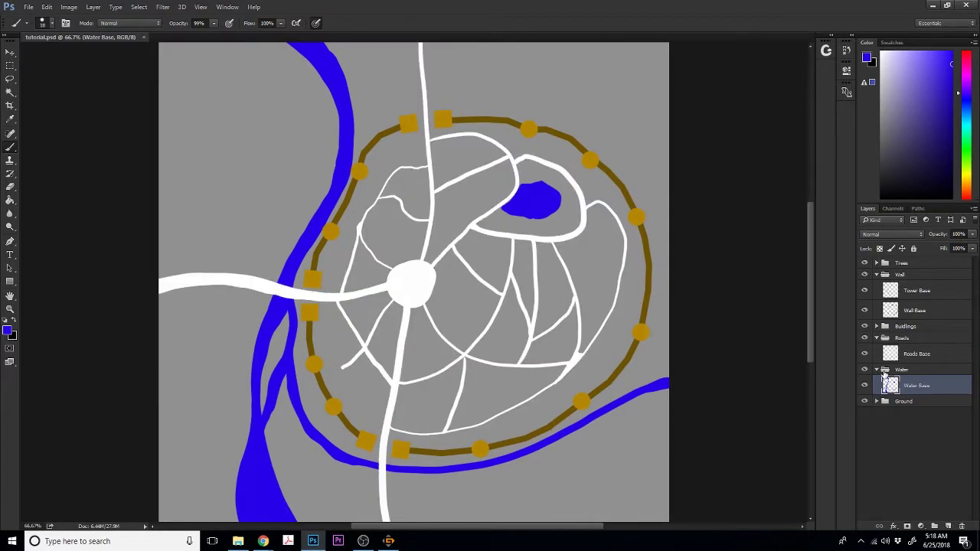
pyautogui.click(876, 369)
pyautogui.click(884, 337)
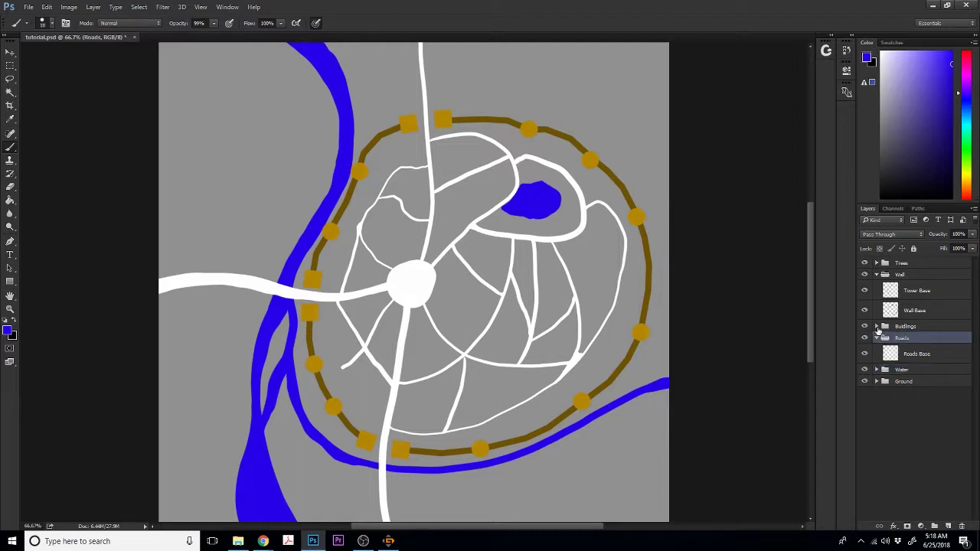
pyautogui.click(876, 326)
pyautogui.click(876, 326)
pyautogui.click(876, 338)
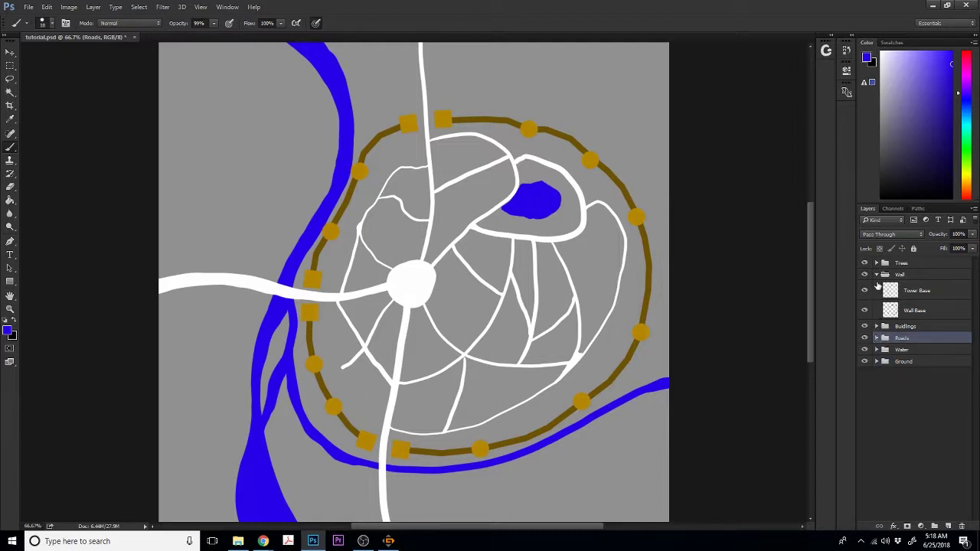
pyautogui.click(876, 275)
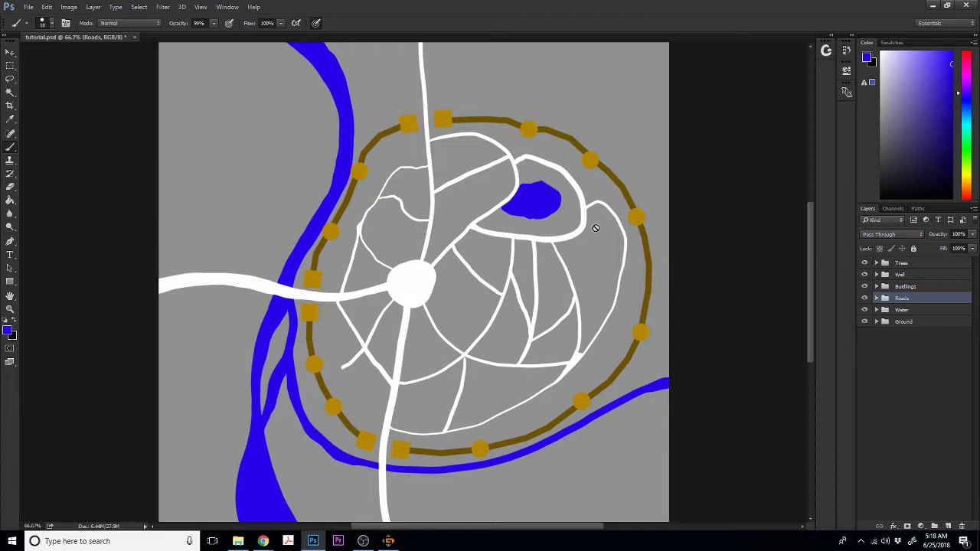
# - Expand the Ground group, add a new layer above the Grey layer and name it Bedgock
pyautogui.click(892, 325)
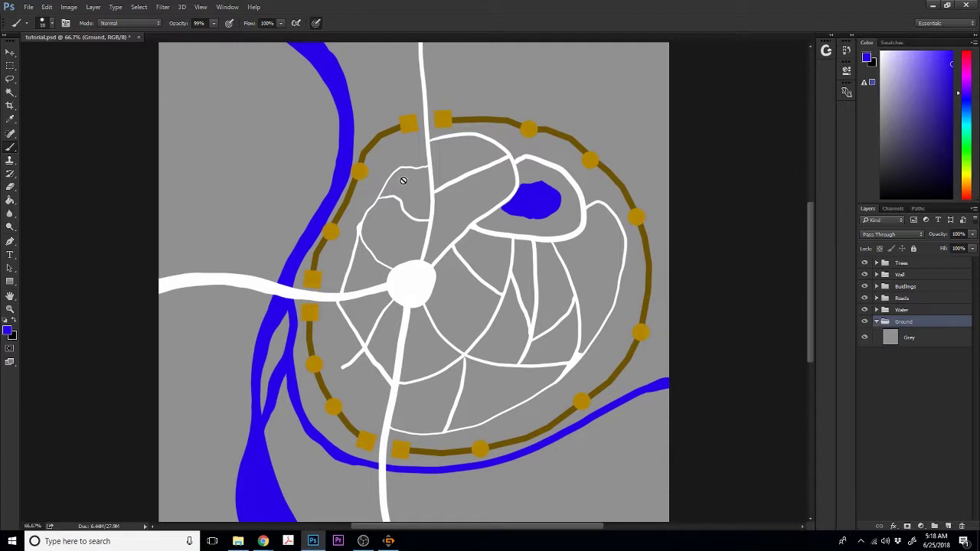
pyautogui.click(908, 342)
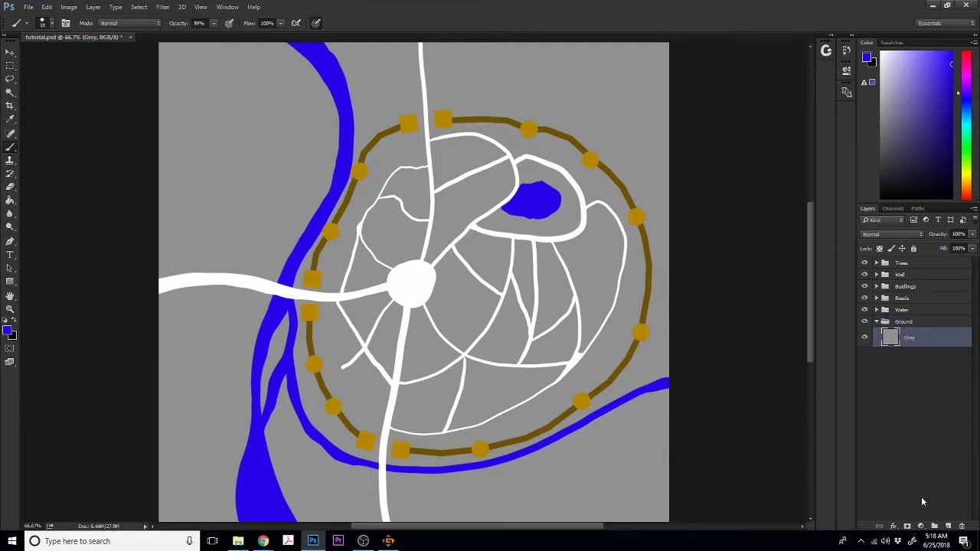
pyautogui.click(933, 527)
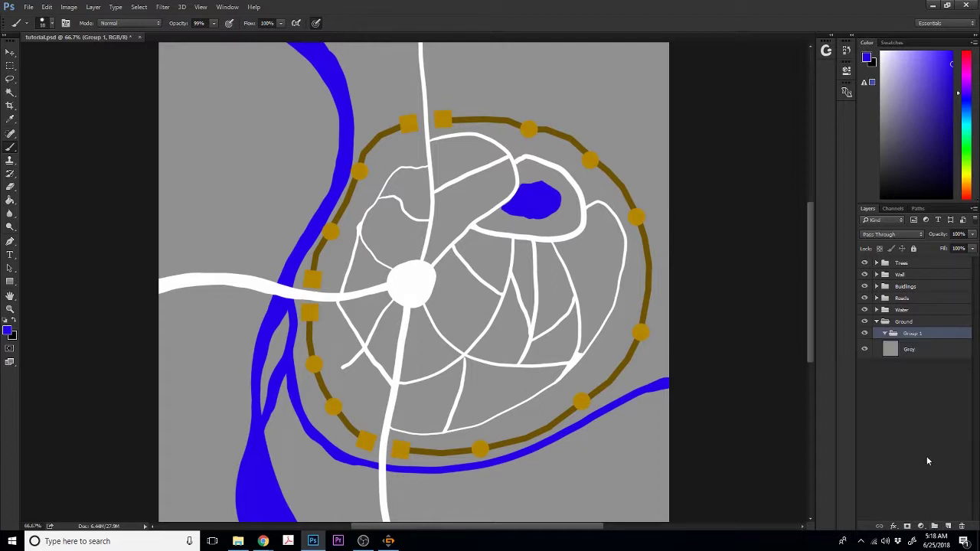
pyautogui.hotkey('ctrl', 'z')
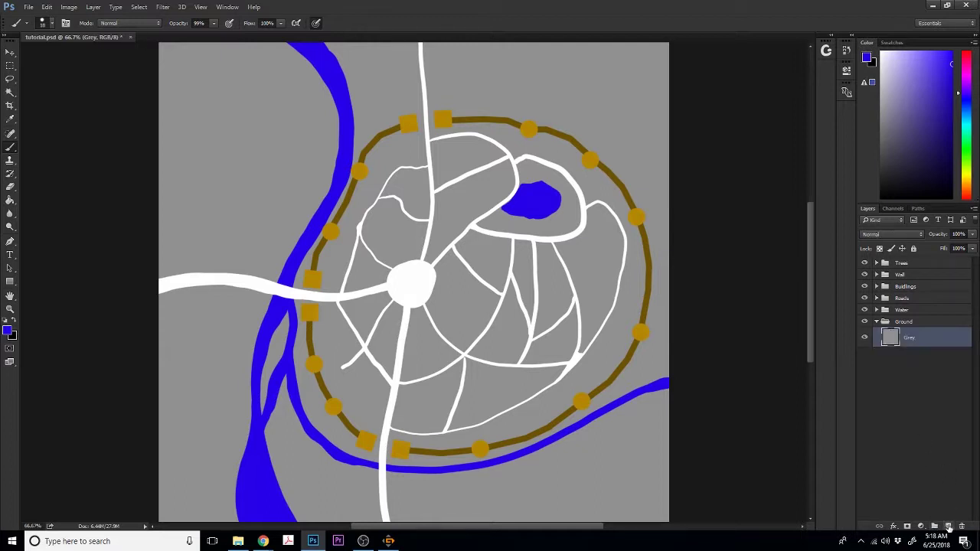
pyautogui.click(947, 526)
pyautogui.doubleClick(913, 338)
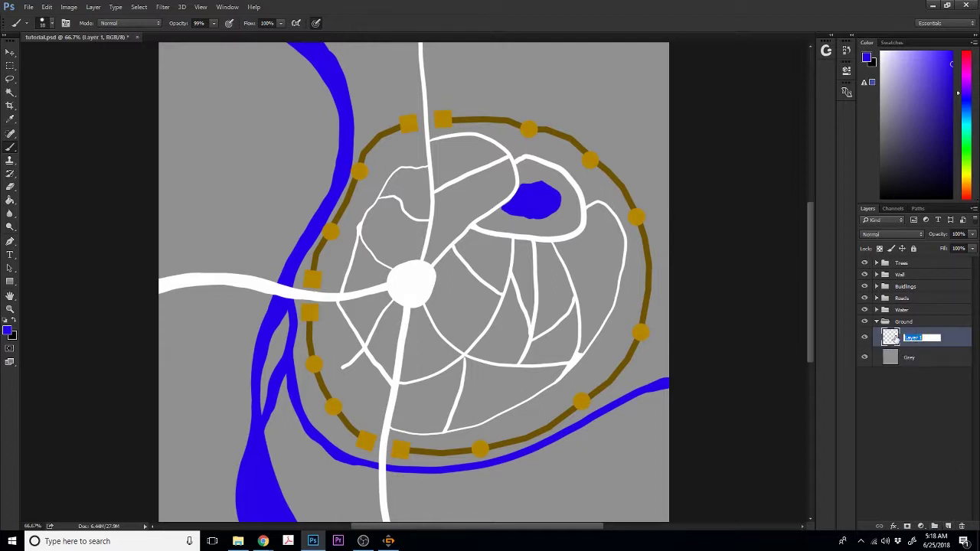
pyautogui.write('Gedrock')
pyautogui.press('Return')
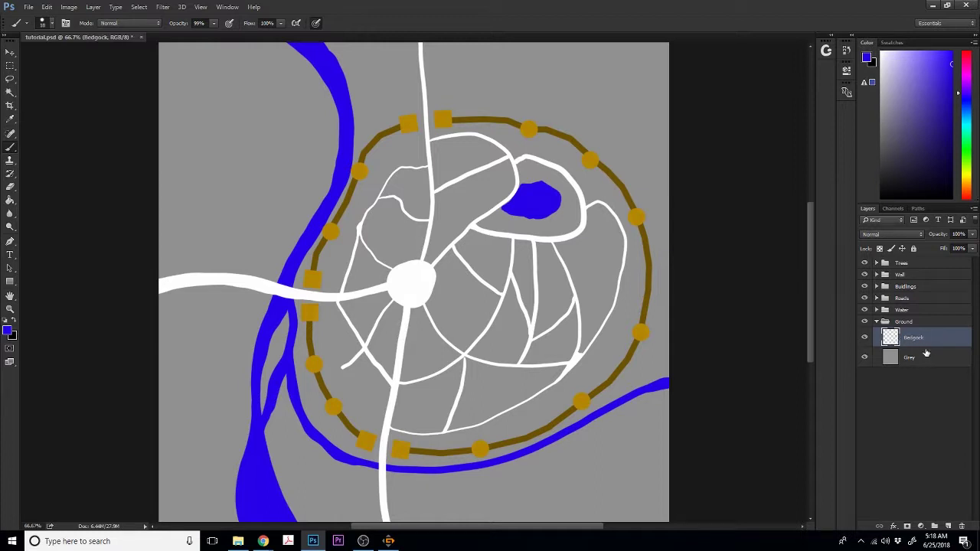
# - Correct the misspelled Ground layer's name to Bedrock and add a new layer named Mud above it
pyautogui.doubleClick(915, 340)
pyautogui.press('Return')
pyautogui.click(947, 527)
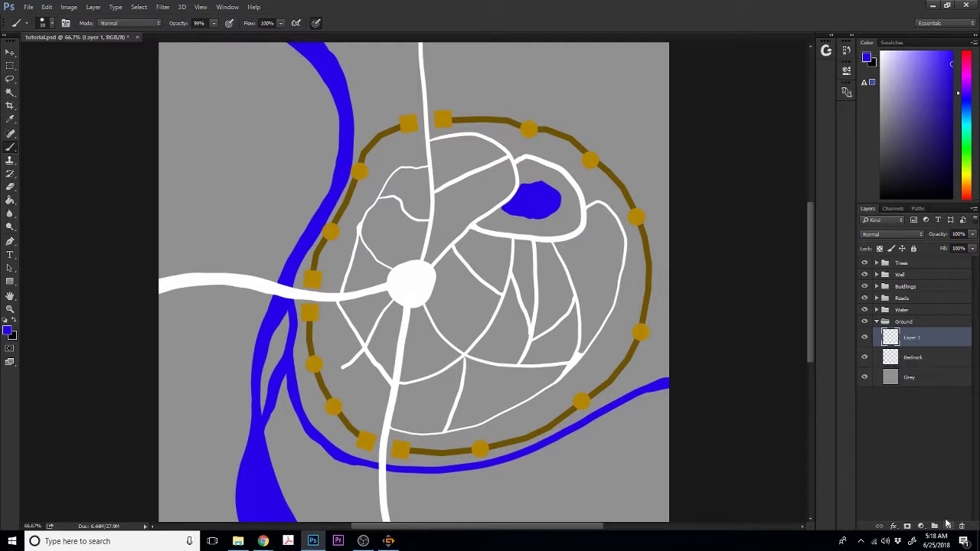
pyautogui.doubleClick(912, 337)
pyautogui.write('Mud')
pyautogui.press('Return')
# - Add a new layer named Grass Dark above the Mud layer in the Ground group
pyautogui.click(948, 528)
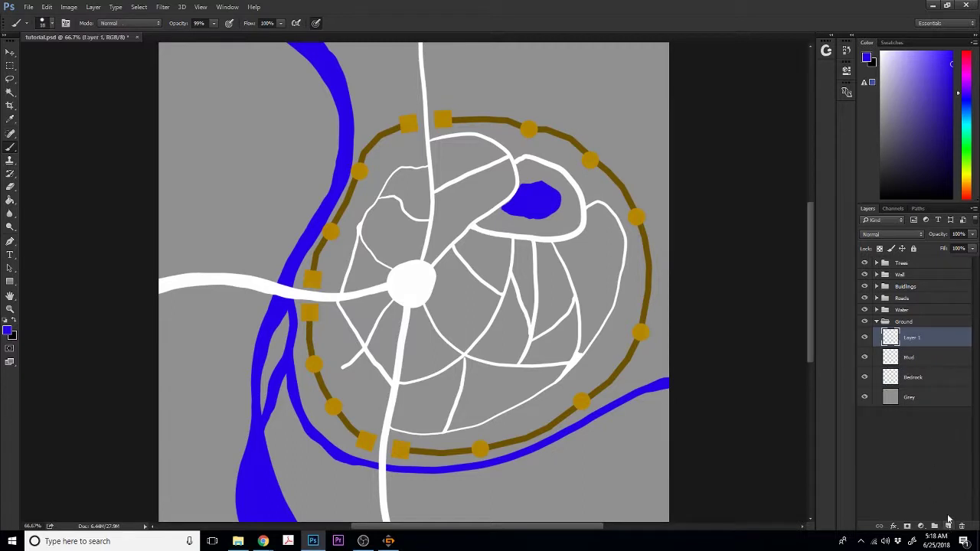
pyautogui.doubleClick(912, 338)
pyautogui.write('D')
pyautogui.write('rass Dark')
pyautogui.press('Return')
# - Add a new layer named Grass Light above the Grass Dark layer
pyautogui.click(948, 528)
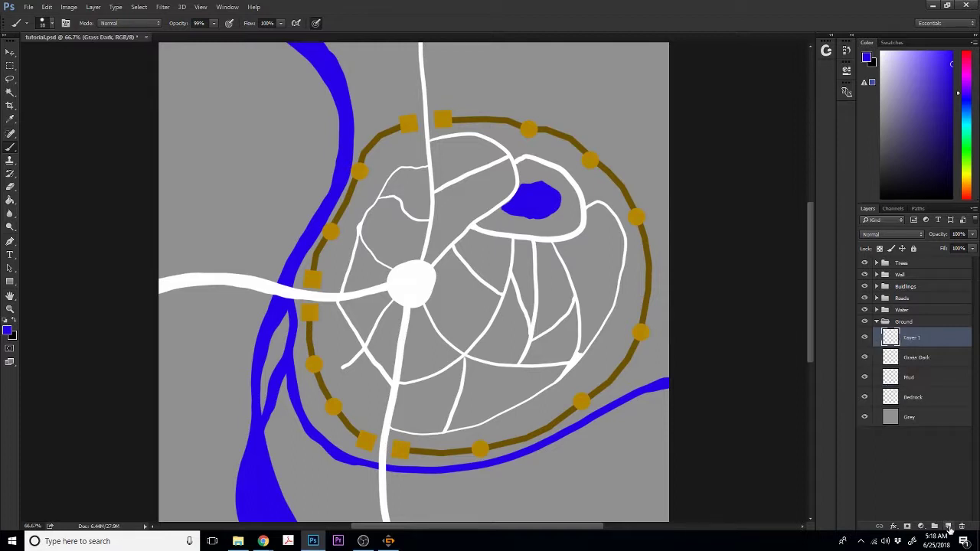
pyautogui.doubleClick(910, 337)
pyautogui.write('G')
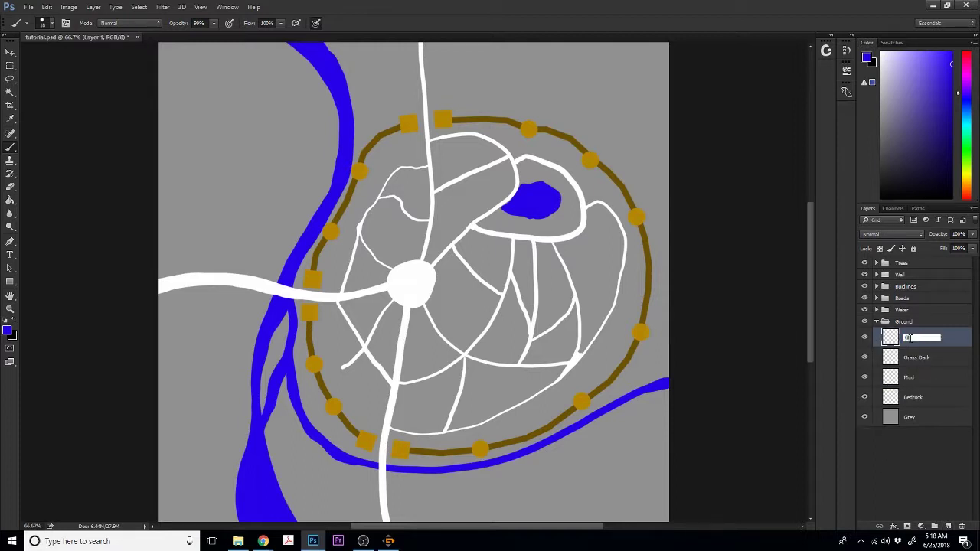
pyautogui.write('rass Light')
pyautogui.press('Return')
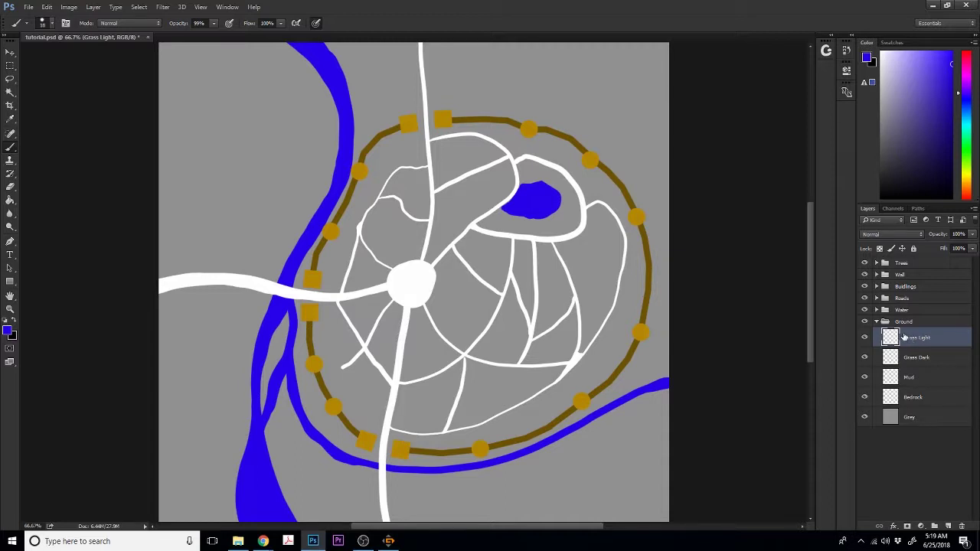
# - Select the Bedrock layer and browse for a file to open in the Mapping Textures folder on drive D
pyautogui.click(917, 401)
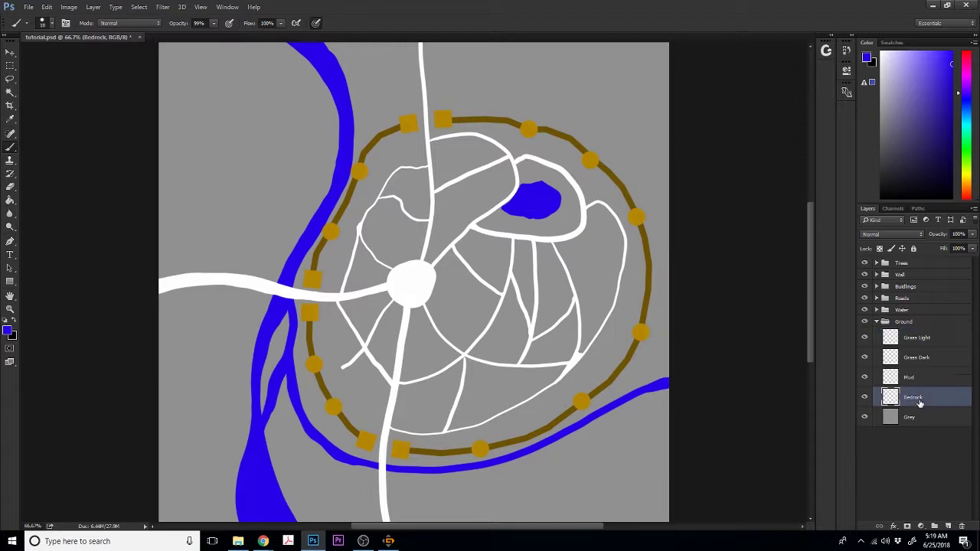
pyautogui.click(29, 7)
pyautogui.click(40, 29)
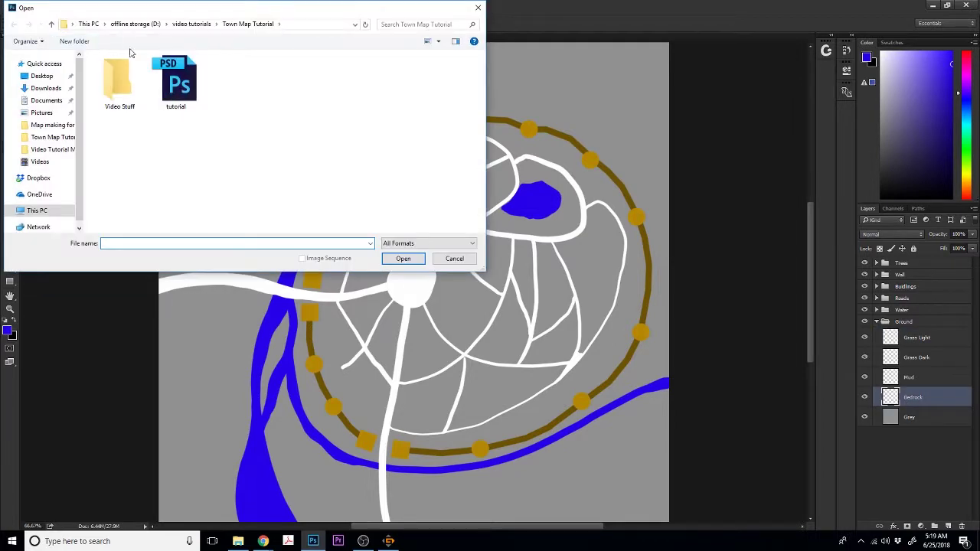
pyautogui.click(191, 24)
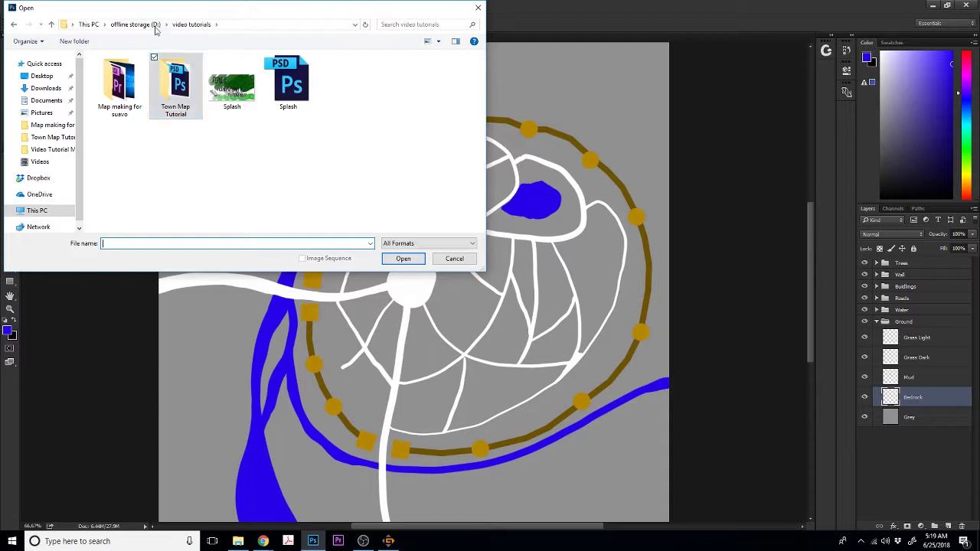
pyautogui.click(129, 24)
pyautogui.doubleClick(138, 92)
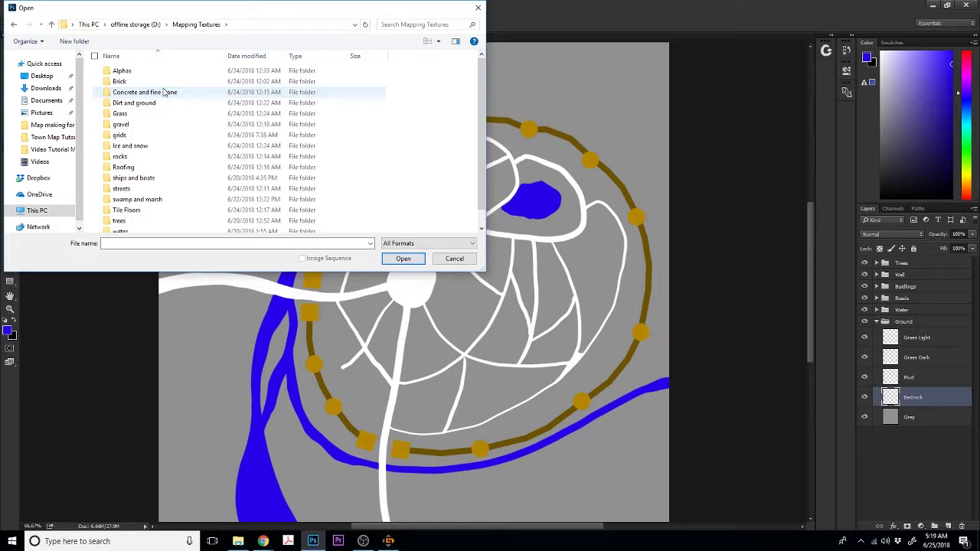
# - Look through the Dirt and ground and gravel texture folders for a texture suitable for bedrock
pyautogui.doubleClick(161, 104)
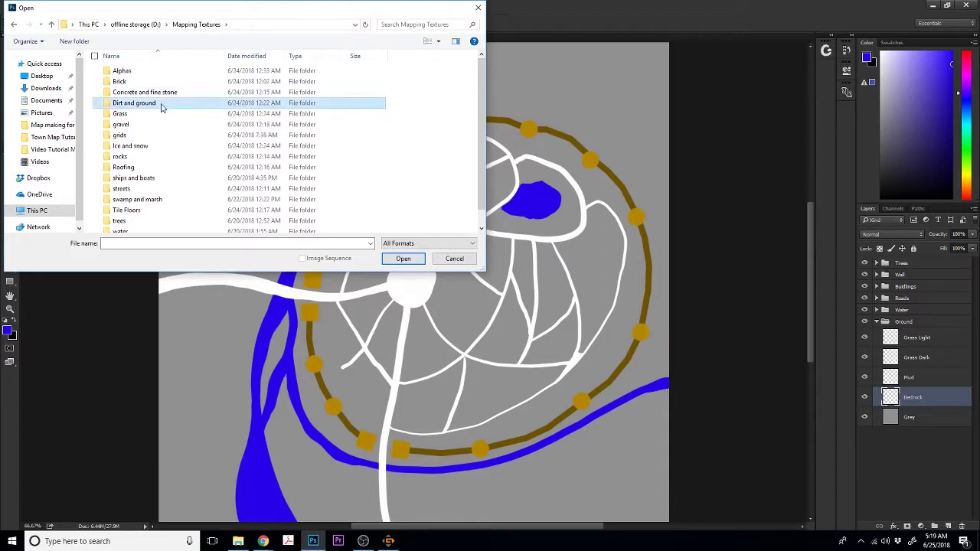
pyautogui.scroll(-1, 288, 110)
pyautogui.scroll(-5, 288, 109)
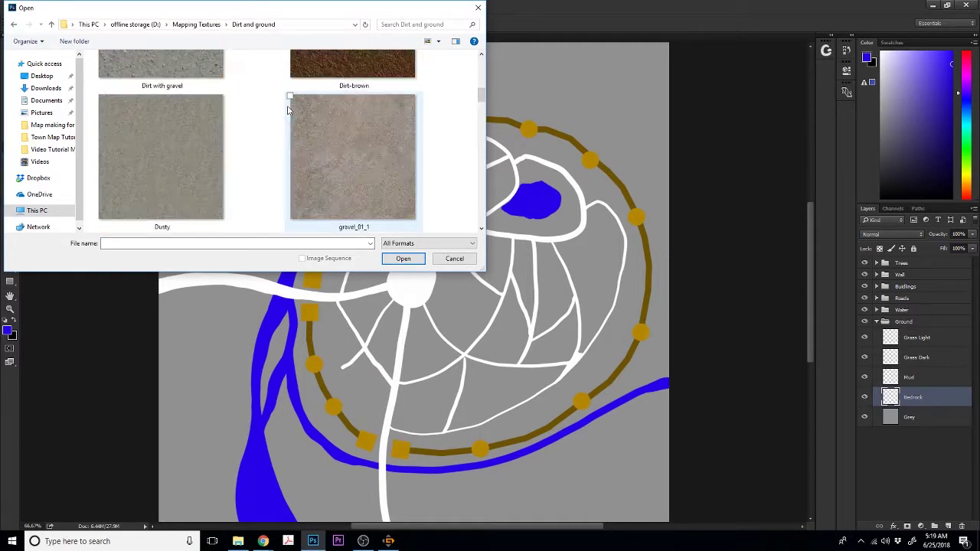
pyautogui.scroll(-3, 288, 110)
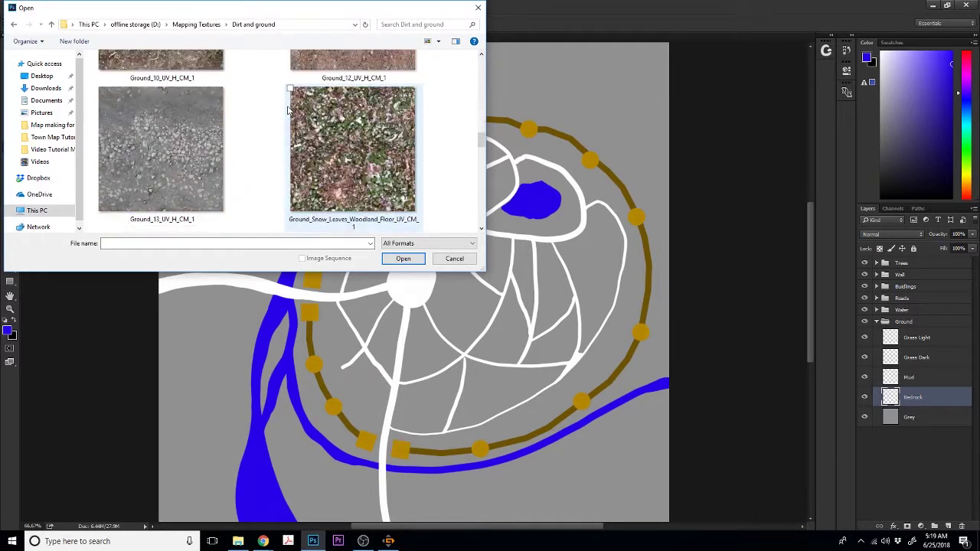
pyautogui.scroll(-3, 287, 109)
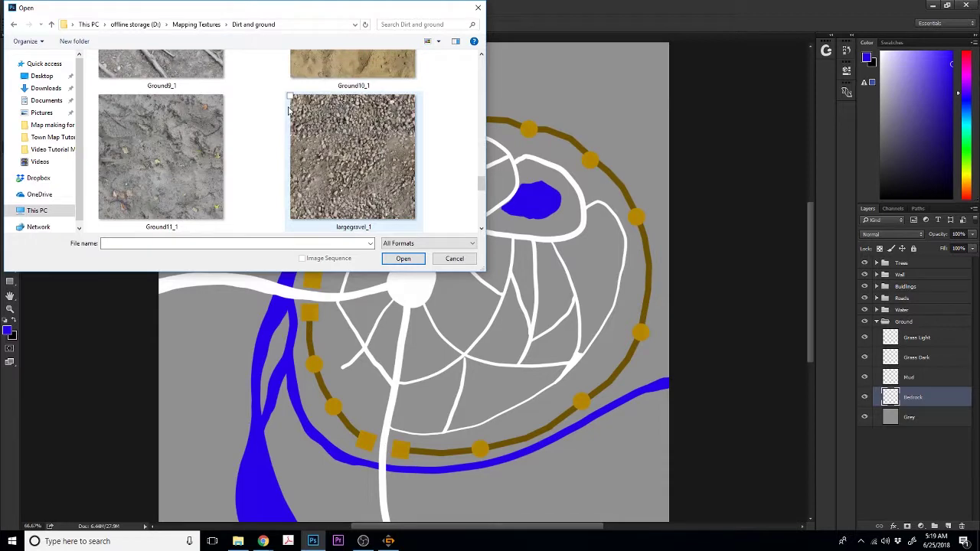
pyautogui.scroll(-3, 287, 110)
pyautogui.scroll(1, 287, 111)
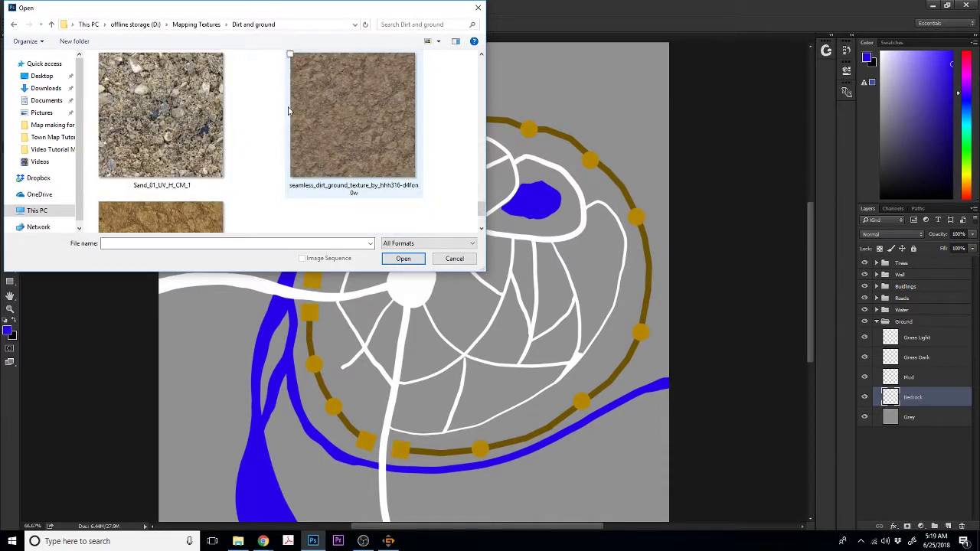
pyautogui.click(197, 24)
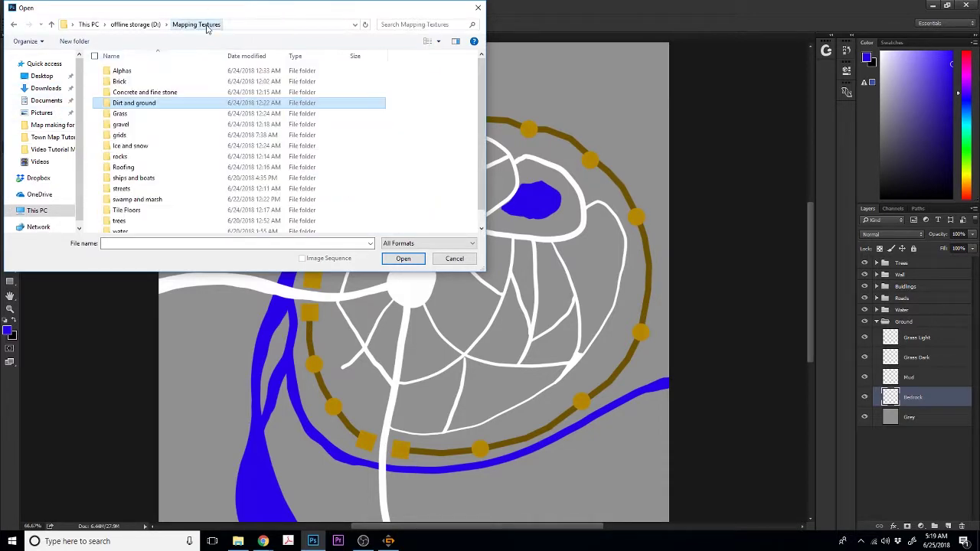
pyautogui.doubleClick(151, 127)
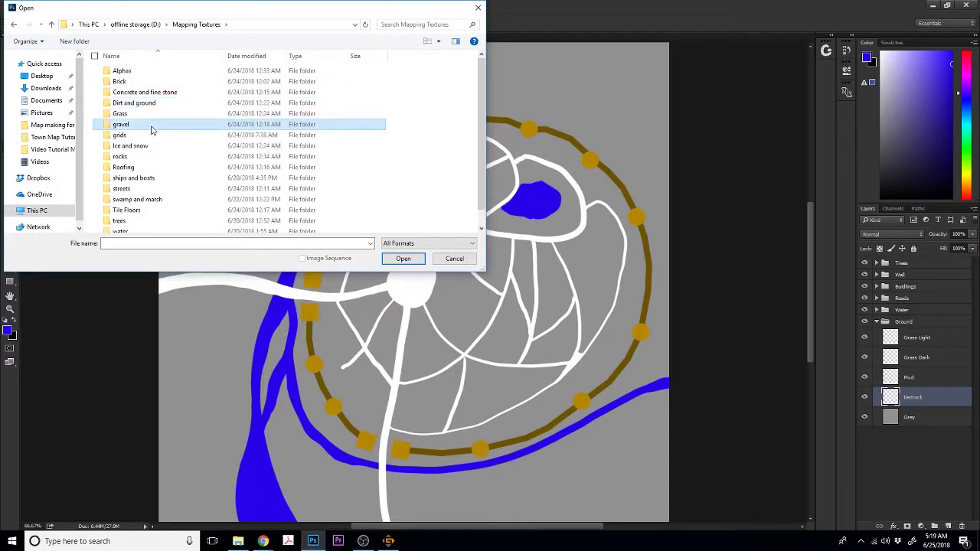
pyautogui.click(197, 23)
# - Browse the Concrete and fine stone folder with larger thumbnails and open the abstract-1850424 texture
pyautogui.doubleClick(189, 94)
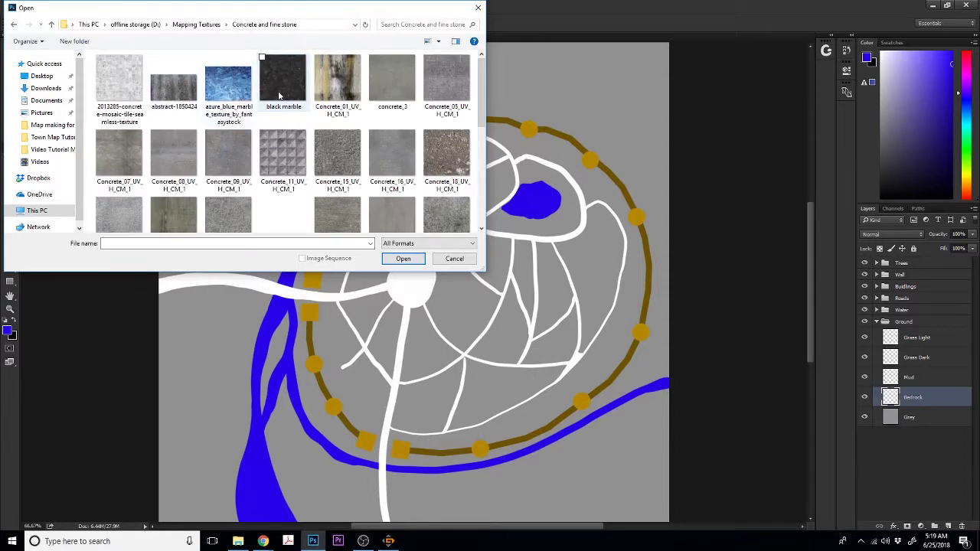
pyautogui.scroll(-5, 279, 96)
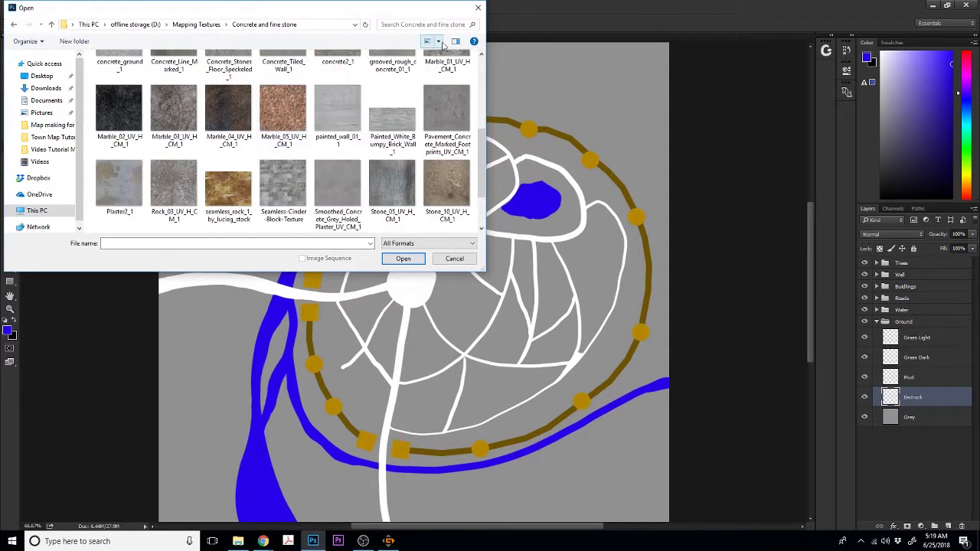
pyautogui.click(439, 42)
pyautogui.click(467, 20)
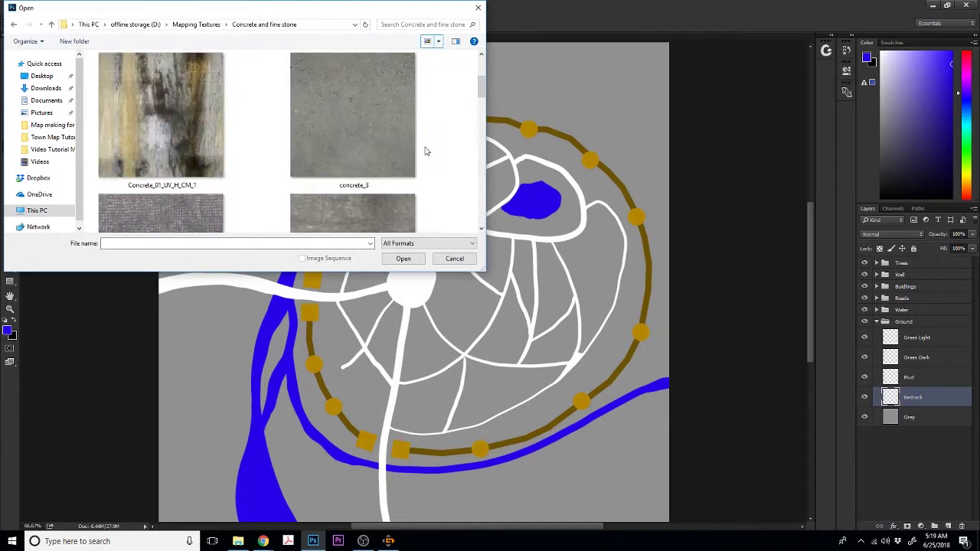
pyautogui.scroll(3, 426, 150)
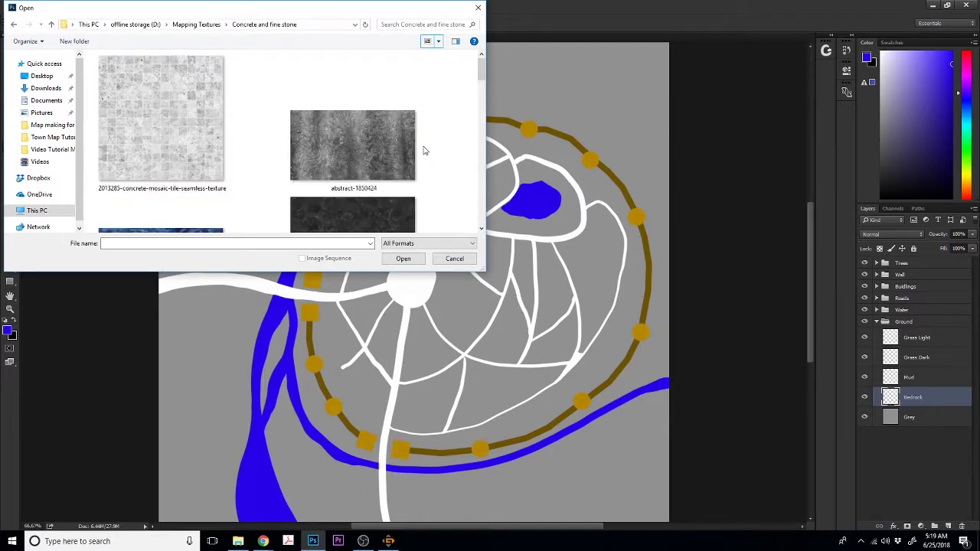
pyautogui.scroll(-4, 424, 151)
pyautogui.scroll(4, 421, 149)
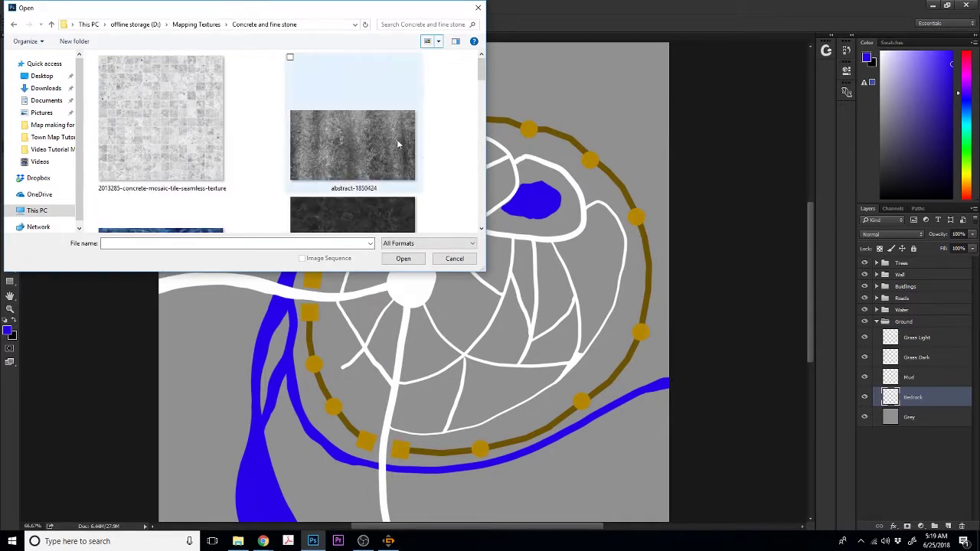
pyautogui.press('Escape')
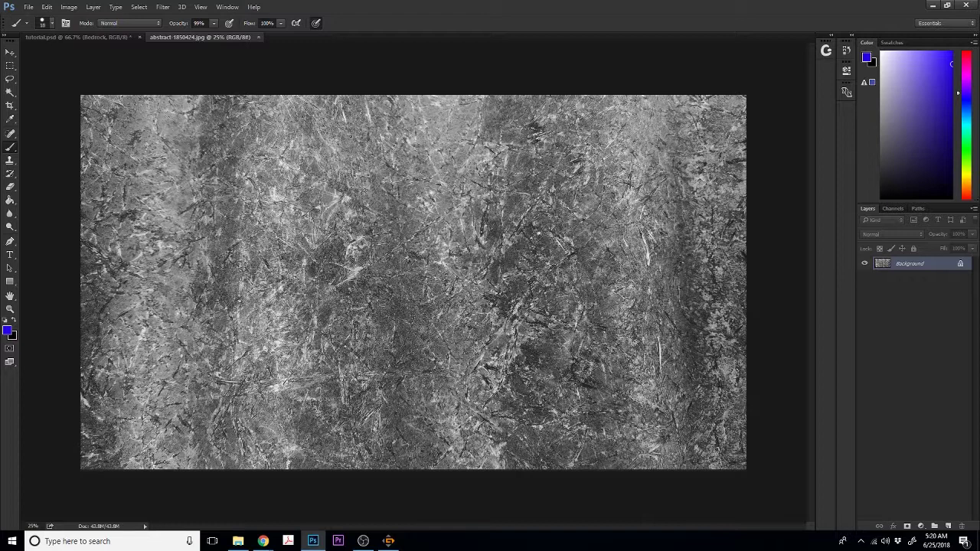
# - Select the whole texture image and define it as a pattern named abstract-1850424.jpg
pyautogui.hotkey('ctrl', 'a')
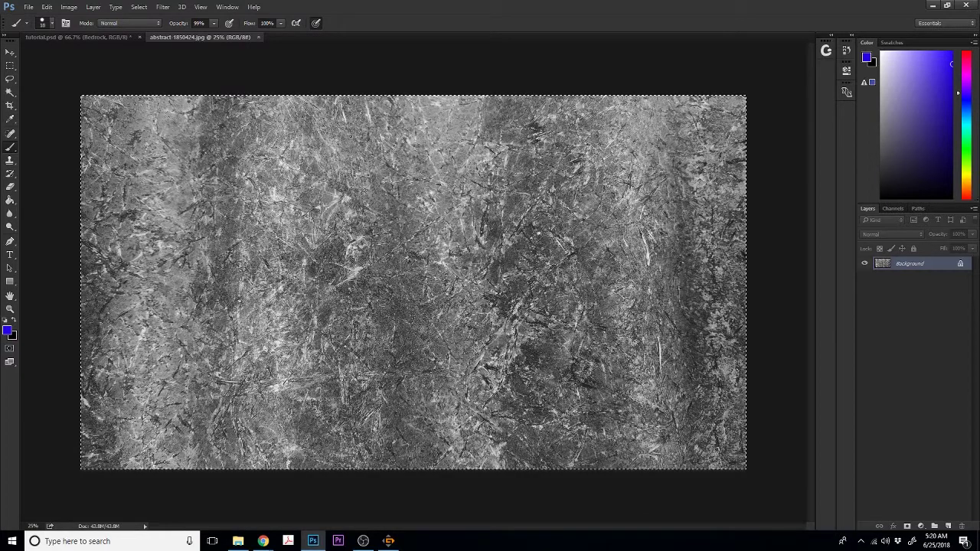
pyautogui.click(46, 7)
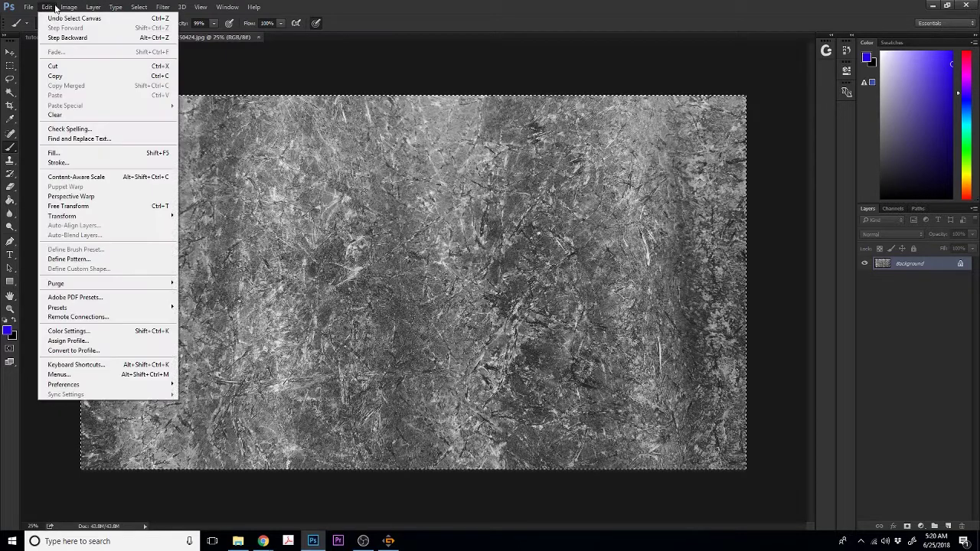
pyautogui.click(94, 259)
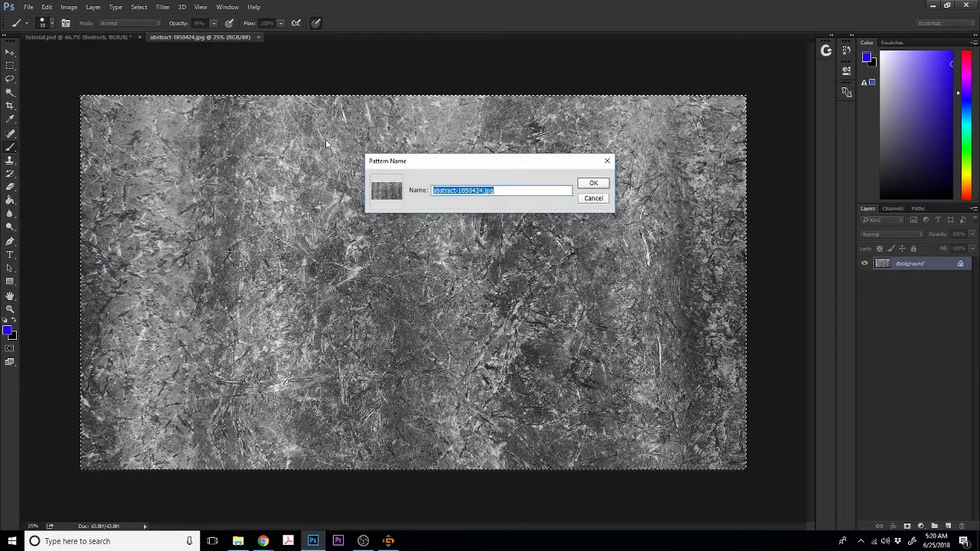
pyautogui.click(593, 183)
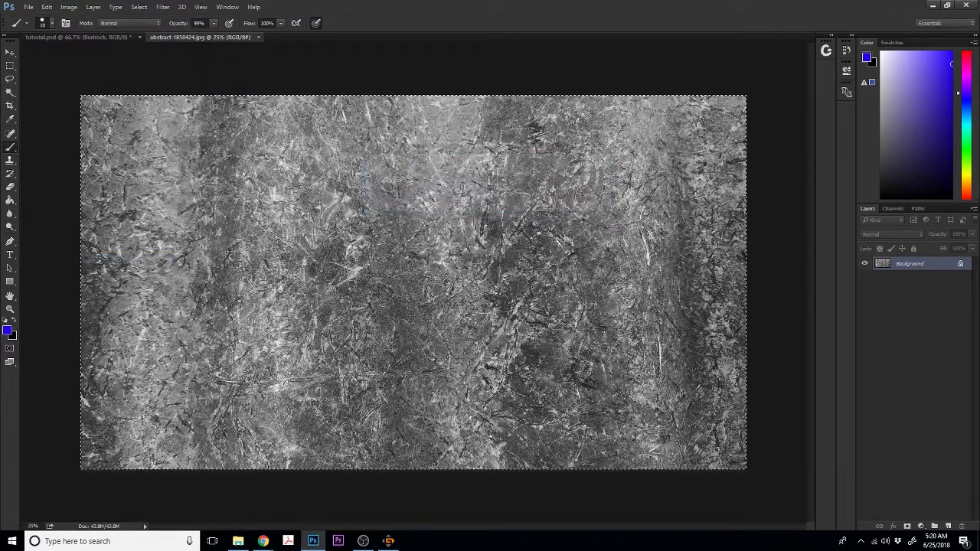
# - Darken the texture with a Brightness/Contrast adjustment, setting brightness to -71 and contrast to 68
pyautogui.click(69, 7)
pyautogui.moveTo(77, 35)
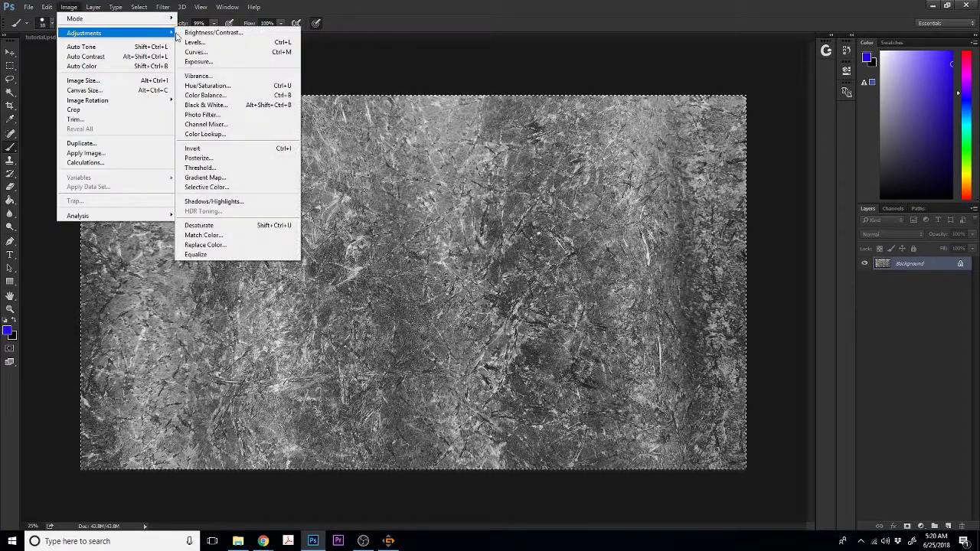
pyautogui.click(206, 20)
pyautogui.moveTo(467, 181); pyautogui.dragTo(494, 208)
pyautogui.moveTo(440, 184); pyautogui.dragTo(443, 182)
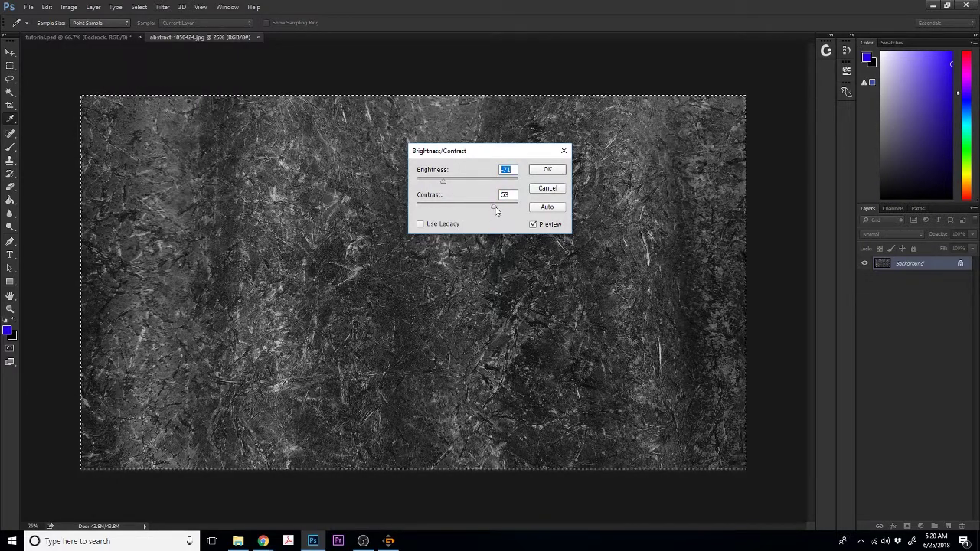
pyautogui.moveTo(498, 208); pyautogui.dragTo(506, 208)
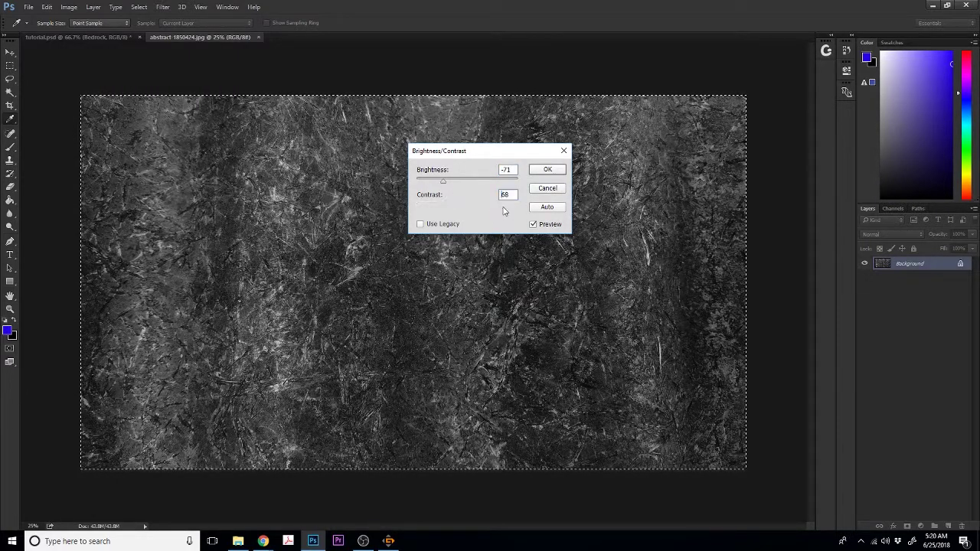
pyautogui.click(546, 169)
pyautogui.press('b')
# - Define the darkened texture as a pattern named bedrock, and close the texture image without saving its changes
pyautogui.click(47, 7)
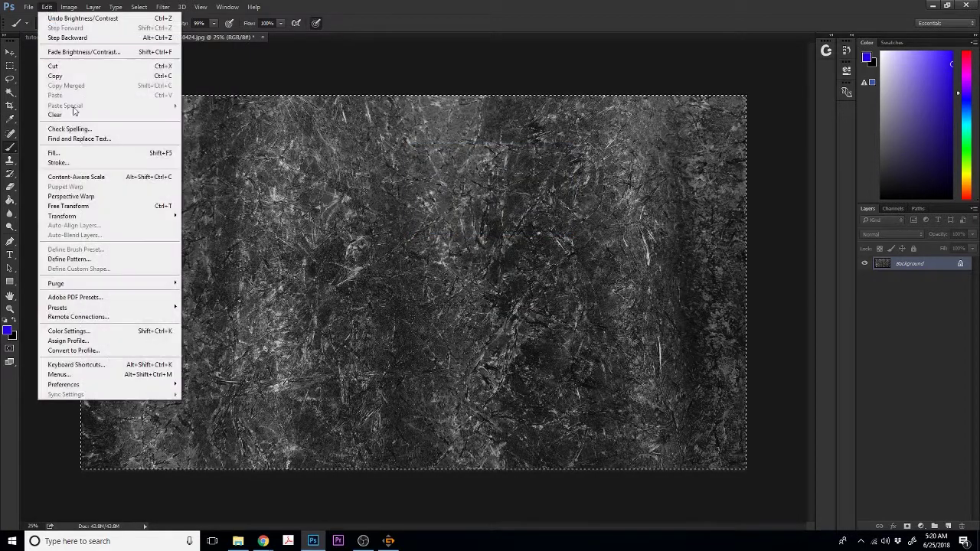
pyautogui.click(77, 259)
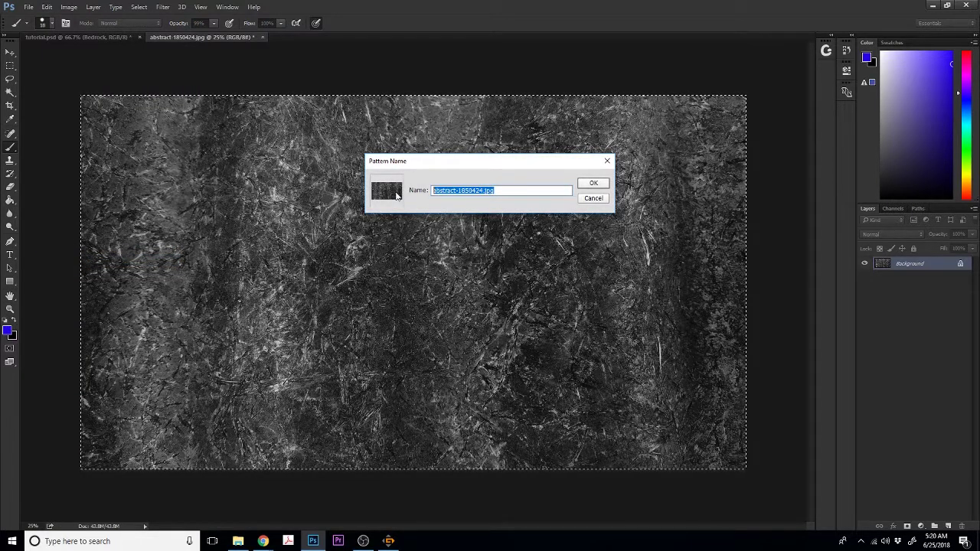
pyautogui.write('bedrock')
pyautogui.press('Return')
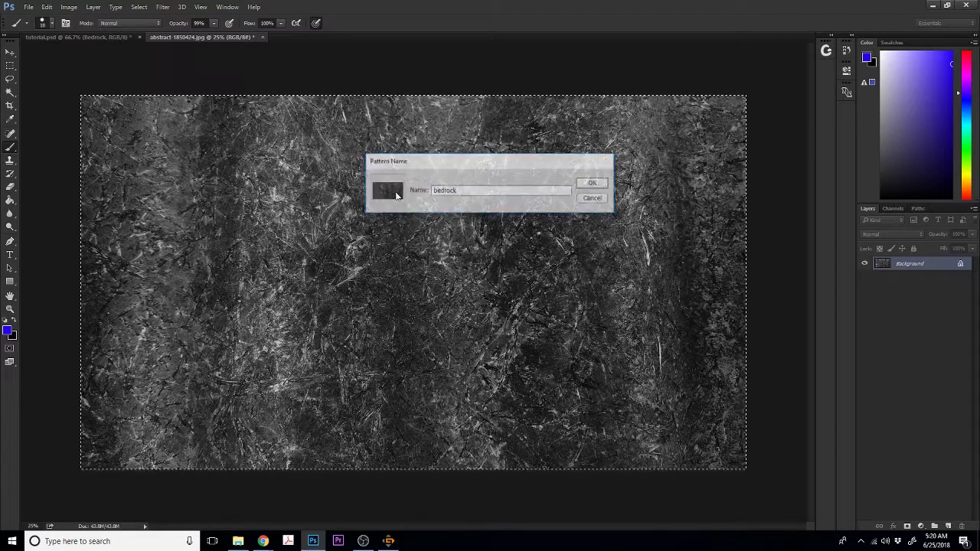
pyautogui.click(263, 36)
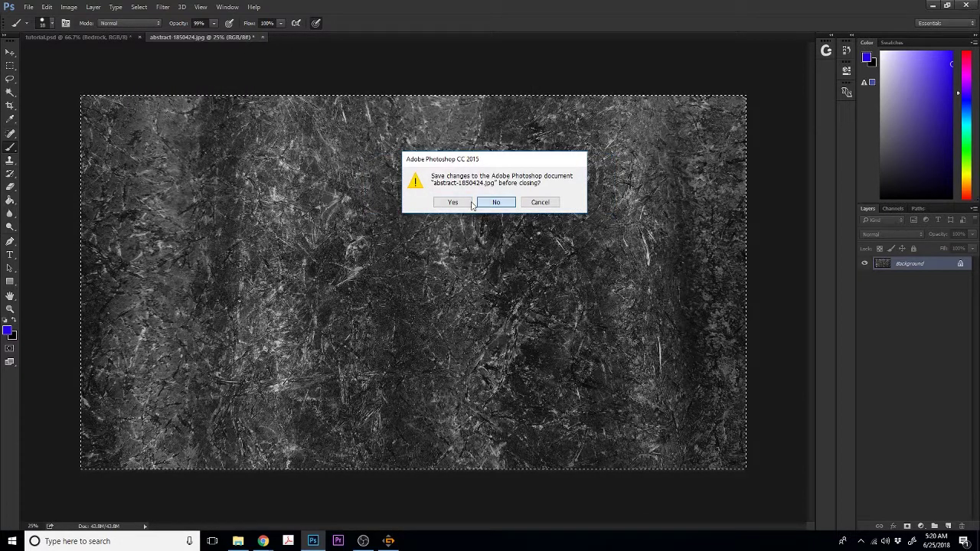
pyautogui.click(493, 202)
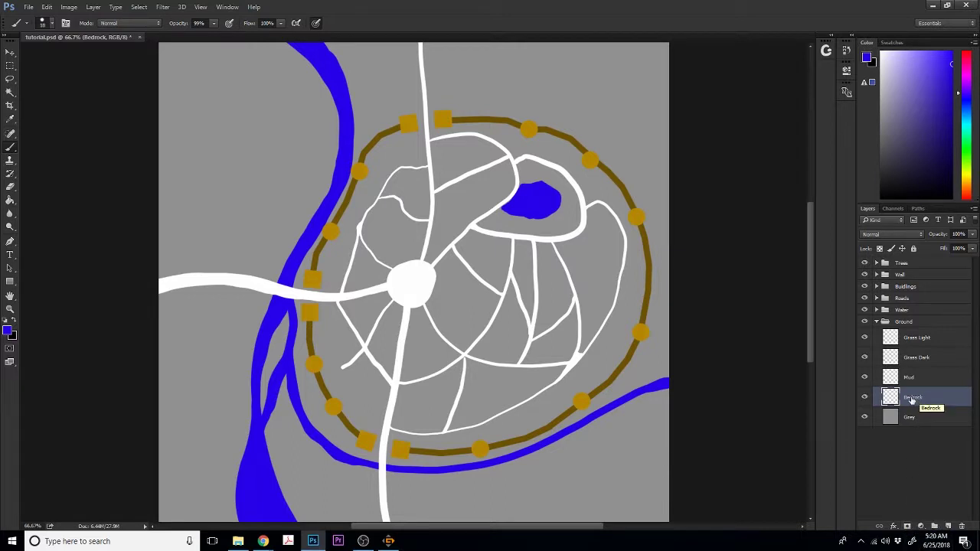
# - Add a layer mask to the Bedrock layer
pyautogui.click(907, 527)
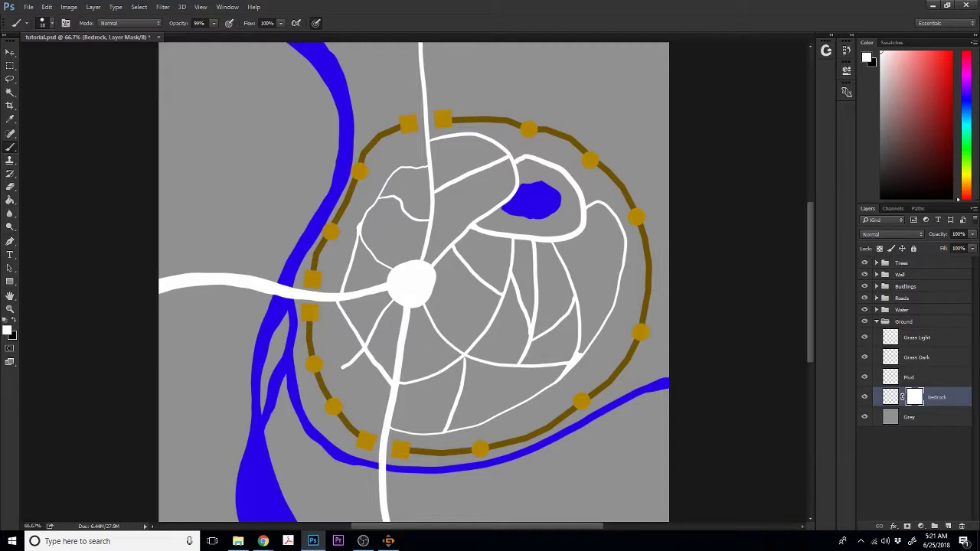
# - Fill the Bedrock layer itself, not its mask, with the blue foreground colour using the Paint Bucket
pyautogui.click(11, 201)
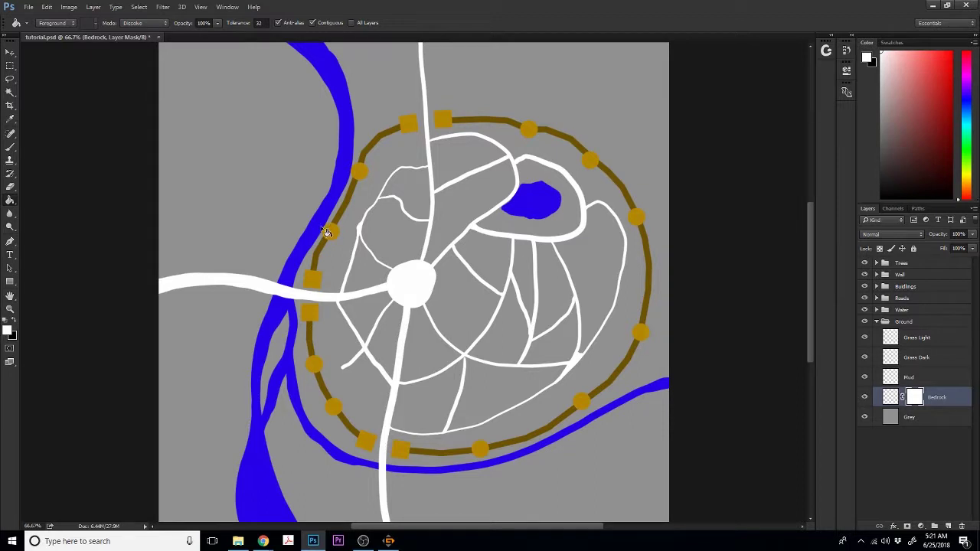
pyautogui.click(891, 398)
pyautogui.click(634, 360)
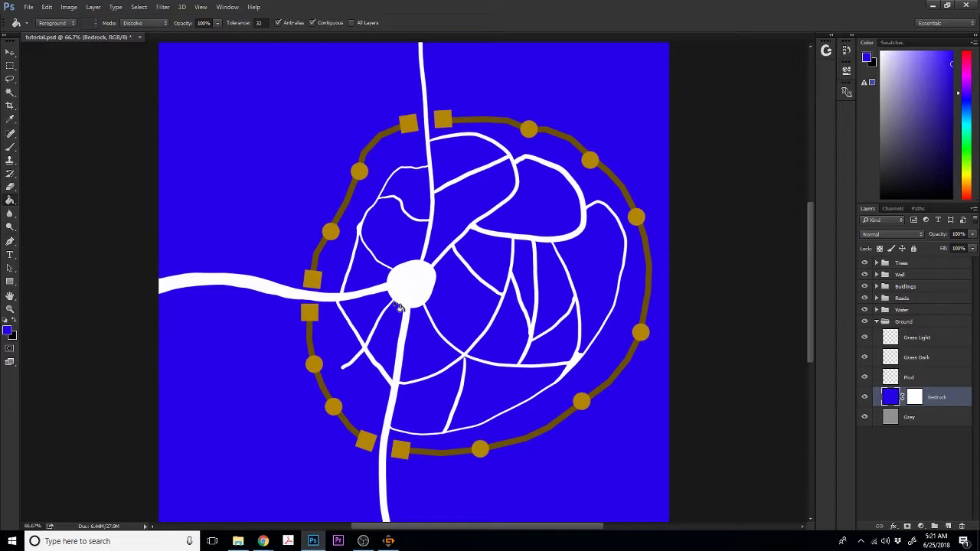
# - Try hiding parts of the Bedrock layer with black brush strokes on its mask, and reset the mask to solid white
pyautogui.click(915, 399)
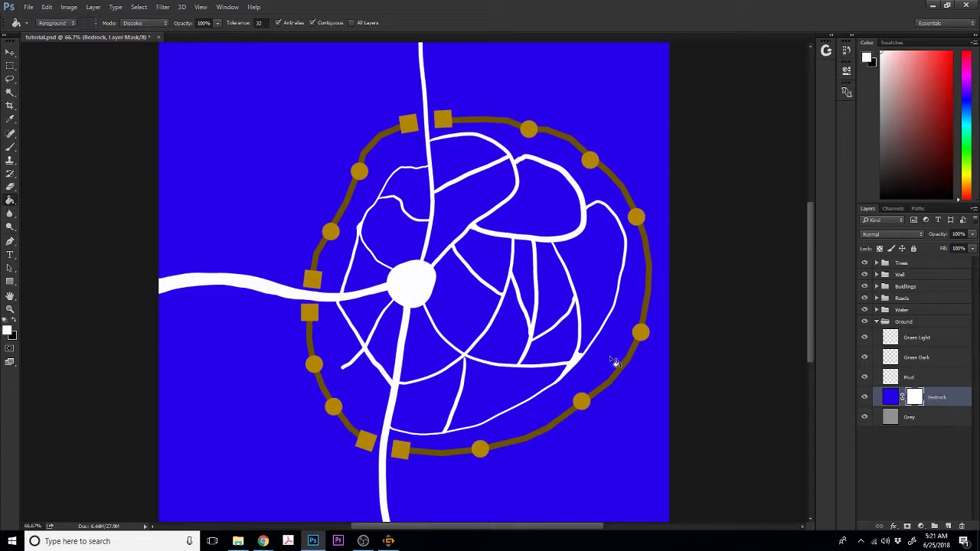
pyautogui.press('x')
pyautogui.click(11, 146)
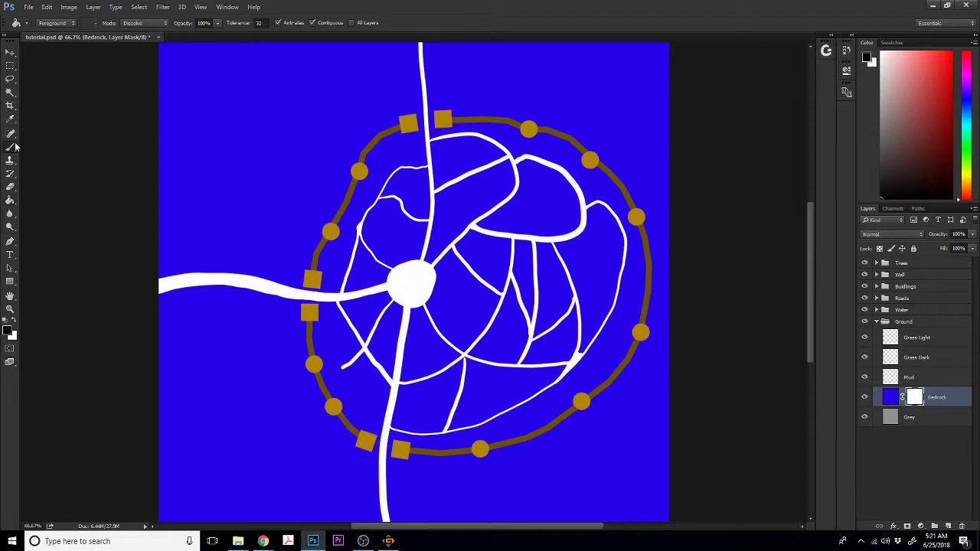
pyautogui.moveTo(212, 154)
pyautogui.mouseDown()
pyautogui.moveTo(248, 105)
pyautogui.moveTo(248, 174)
pyautogui.moveTo(306, 104)
pyautogui.moveTo(249, 215)
pyautogui.moveTo(331, 118)
pyautogui.moveTo(327, 166)
pyautogui.moveTo(287, 246)
pyautogui.moveTo(393, 99)
pyautogui.moveTo(287, 194)
pyautogui.moveTo(352, 95)
pyautogui.moveTo(343, 96)
pyautogui.moveTo(370, 105)
pyautogui.mouseUp()
pyautogui.moveTo(486, 50)
pyautogui.mouseDown()
pyautogui.moveTo(367, 229)
pyautogui.moveTo(460, 230)
pyautogui.moveTo(428, 375)
pyautogui.moveTo(547, 428)
pyautogui.mouseUp()
pyautogui.moveTo(520, 484); pyautogui.dragTo(556, 545)
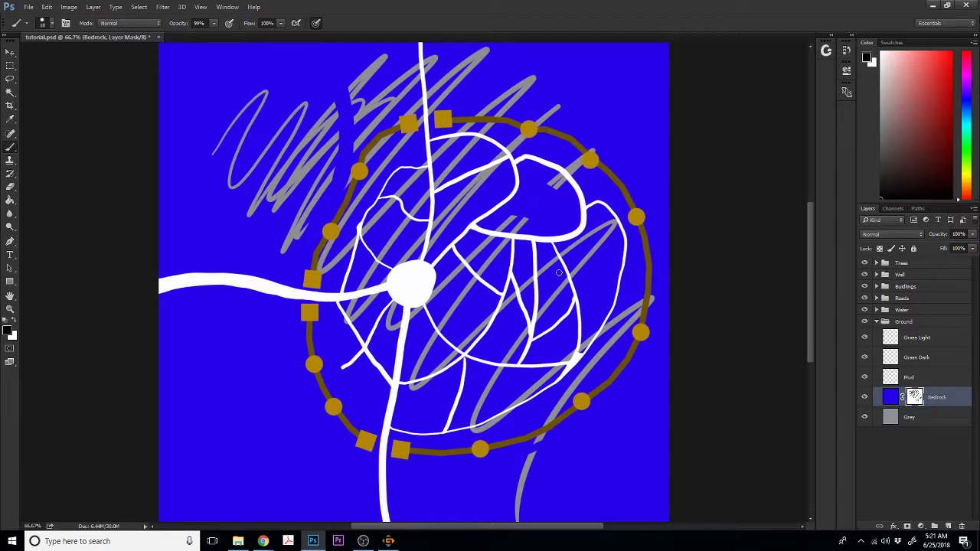
pyautogui.hotkey('ctrl', 'BackSpace')
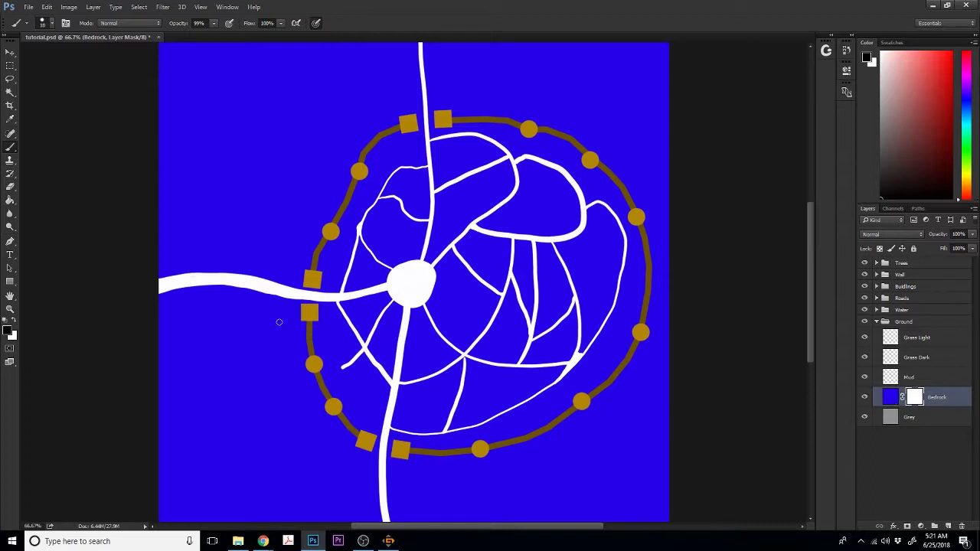
# - Set the foreground colour to dark grey 2a2b2b and fill the Bedrock layer with it
pyautogui.click(891, 393)
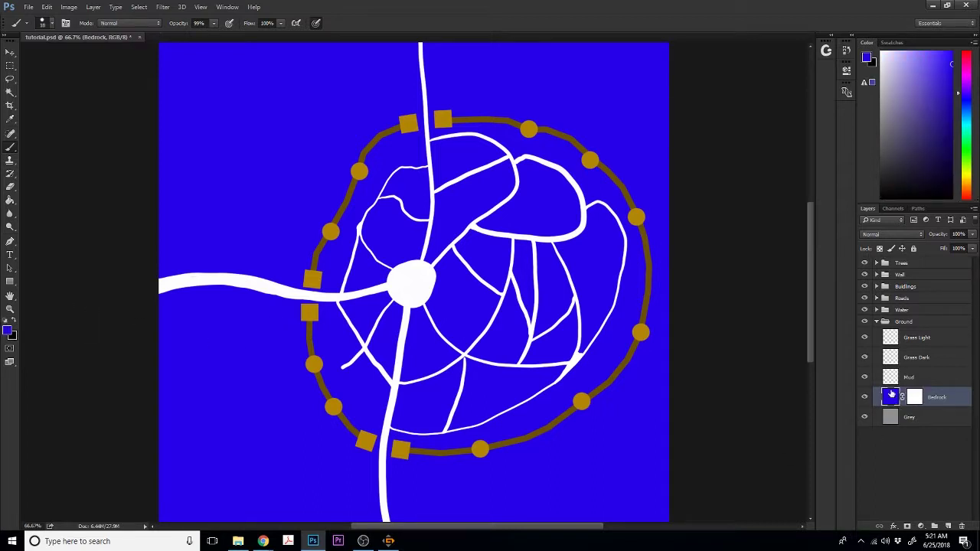
pyautogui.click(7, 332)
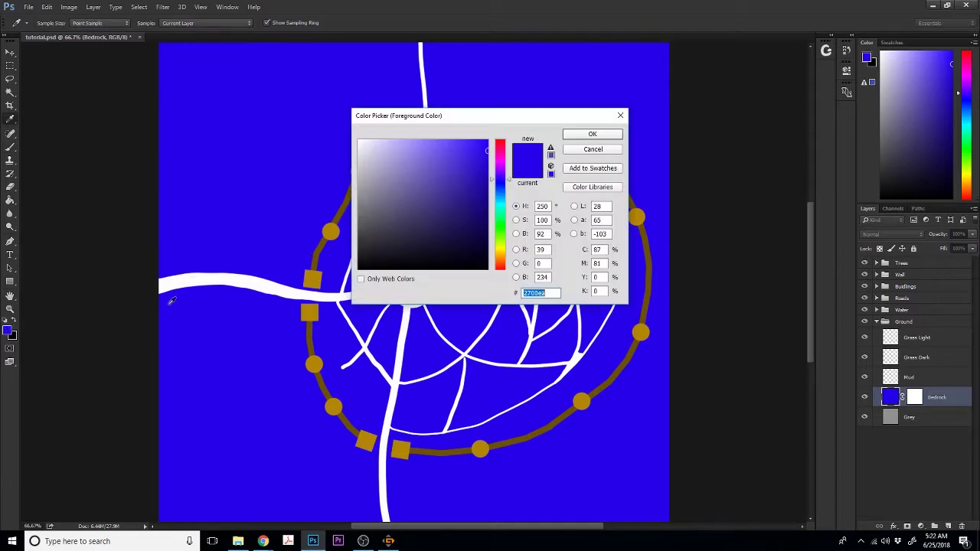
pyautogui.moveTo(505, 186); pyautogui.dragTo(504, 215)
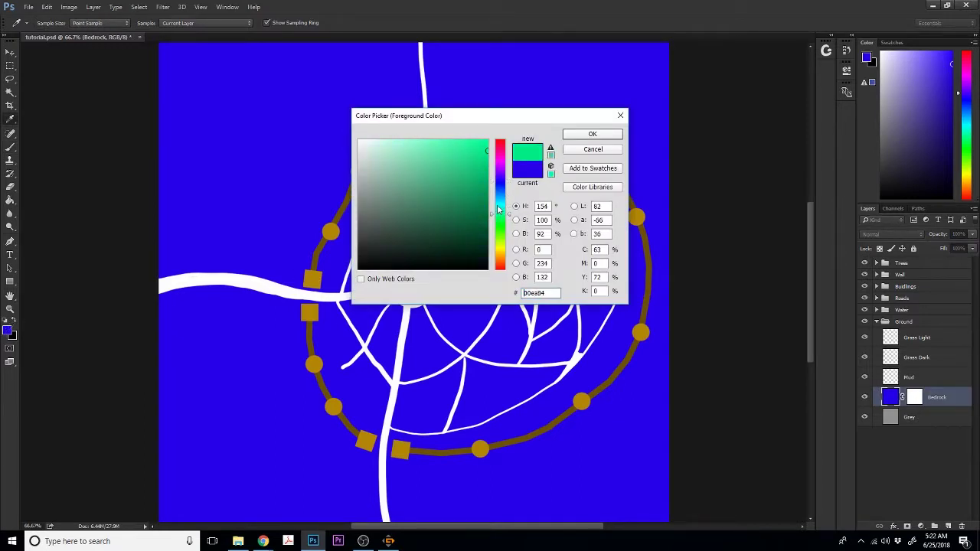
pyautogui.click(361, 248)
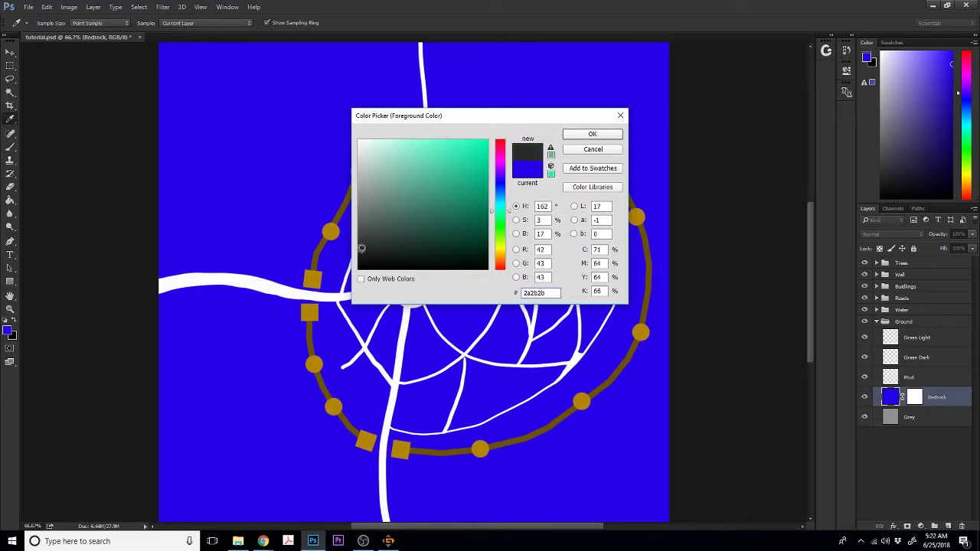
pyautogui.click(593, 135)
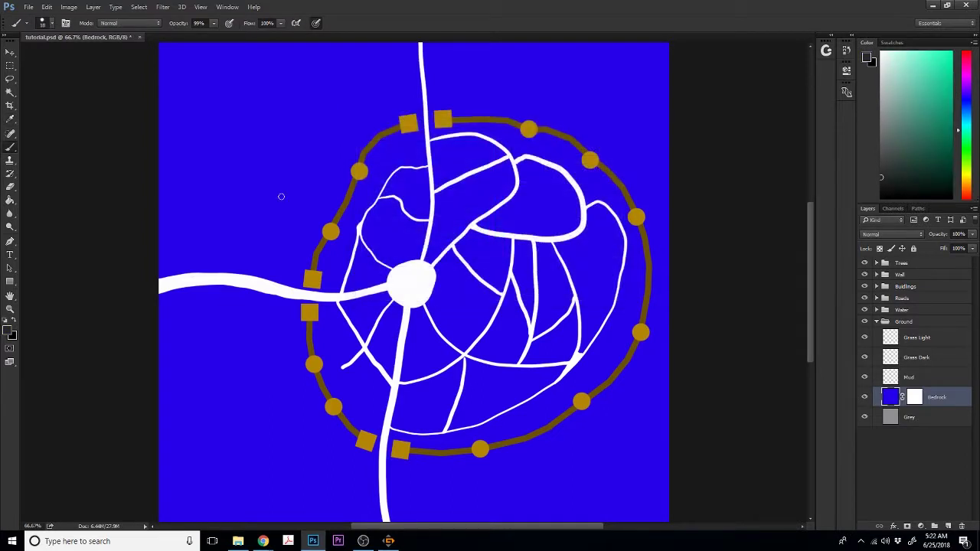
pyautogui.click(10, 200)
pyautogui.click(245, 182)
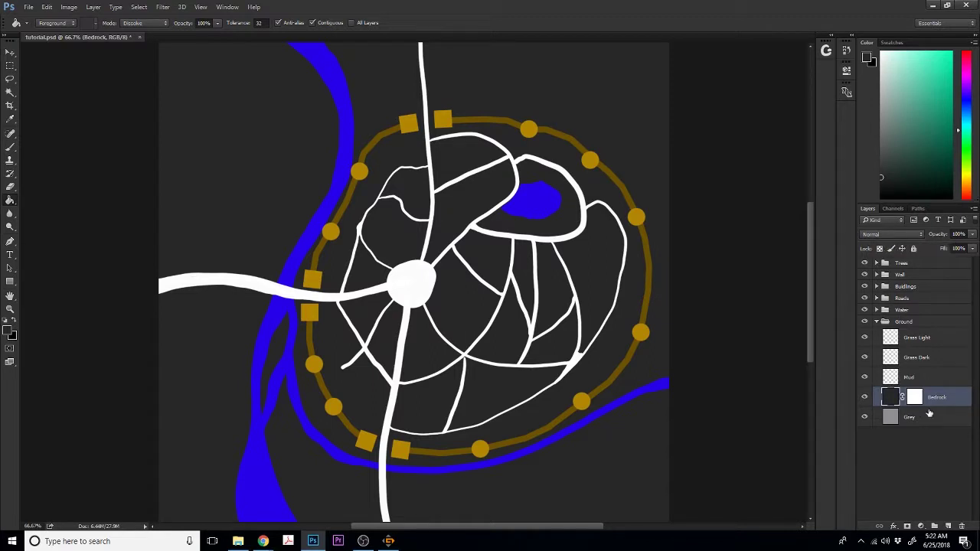
pyautogui.doubleClick(886, 402)
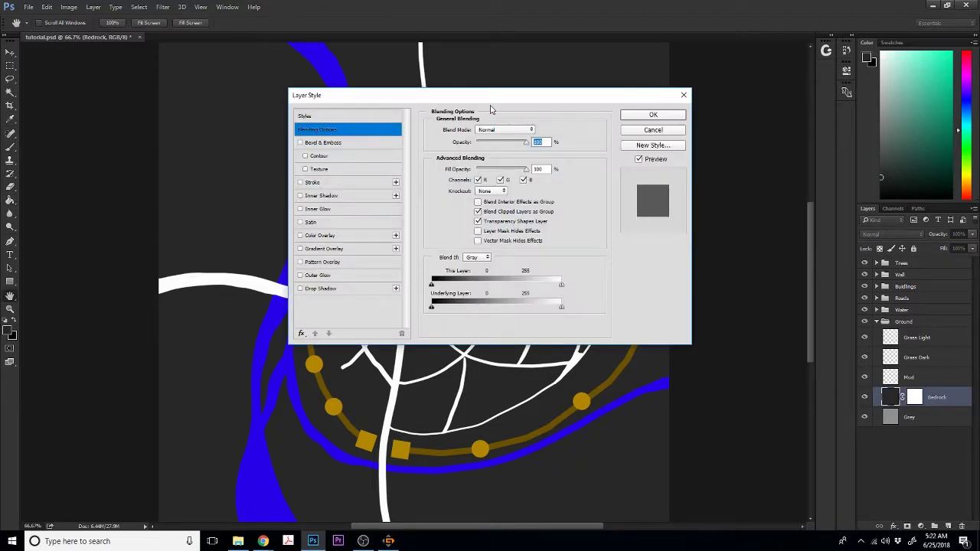
pyautogui.click(665, 129)
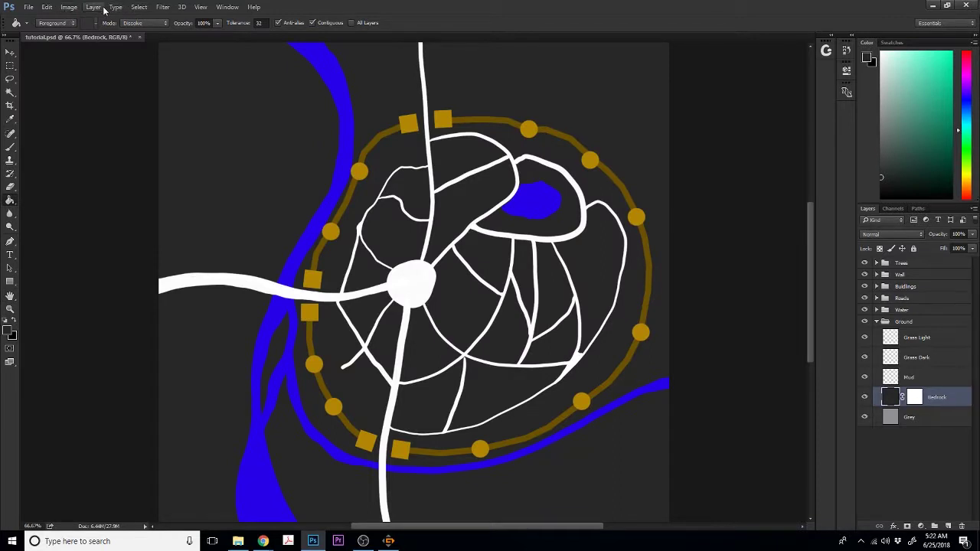
pyautogui.click(93, 7)
pyautogui.moveTo(117, 96)
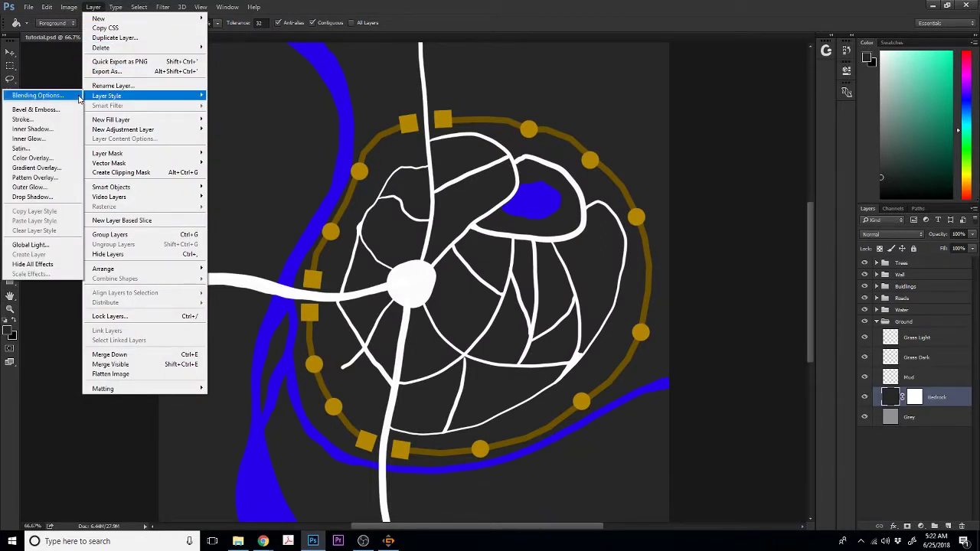
pyautogui.click(496, 7)
# - Apply a Pattern Overlay layer style to the Bedrock layer, using the dark bedrock pattern at 19% scale
pyautogui.doubleClick(891, 397)
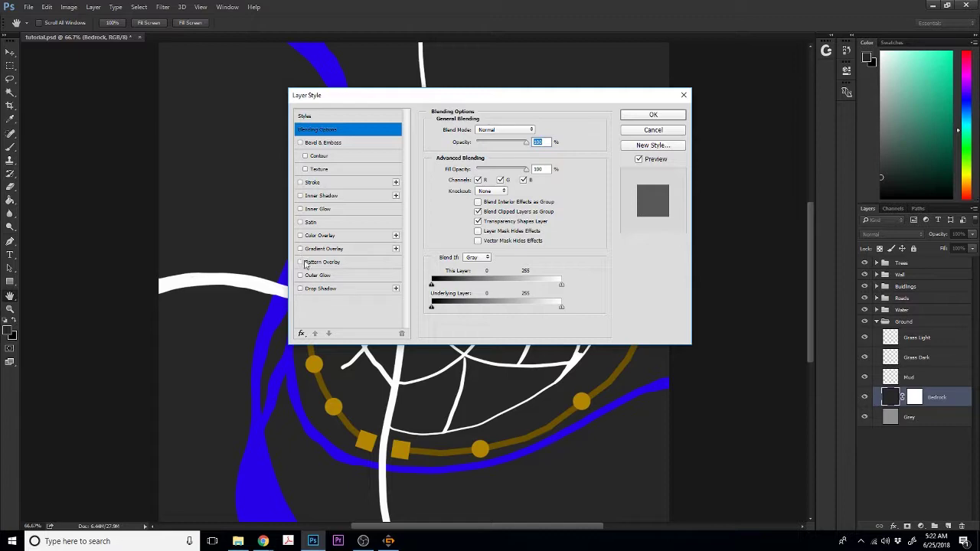
pyautogui.click(319, 264)
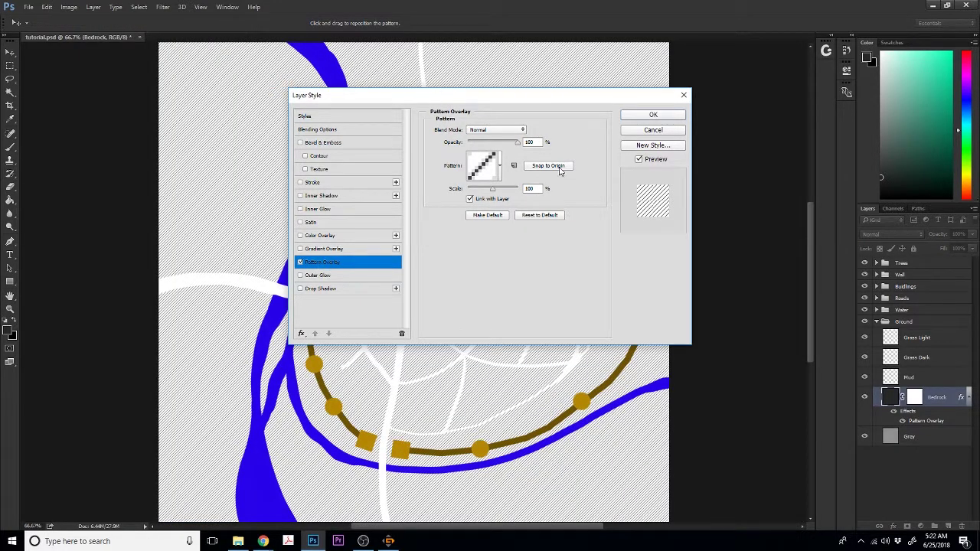
pyautogui.click(500, 170)
pyautogui.click(510, 215)
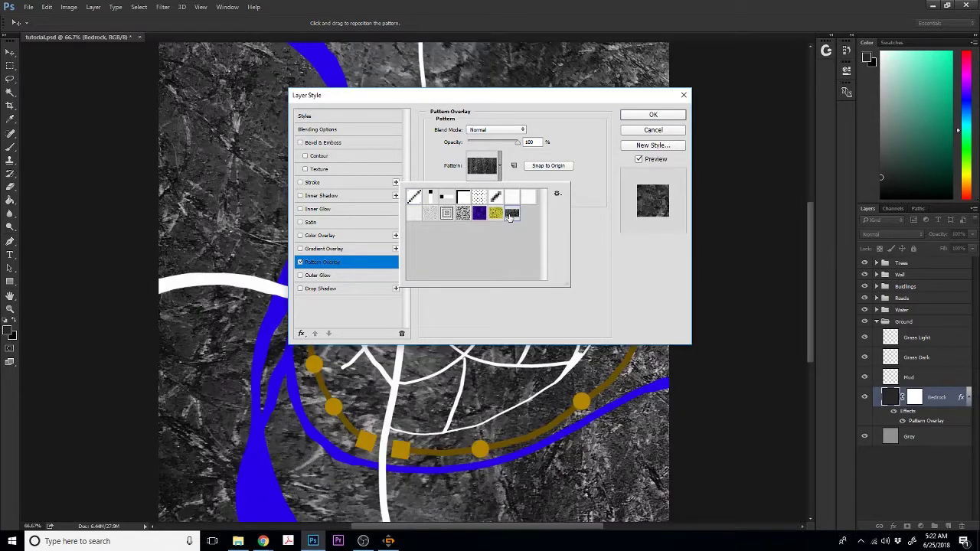
pyautogui.click(592, 167)
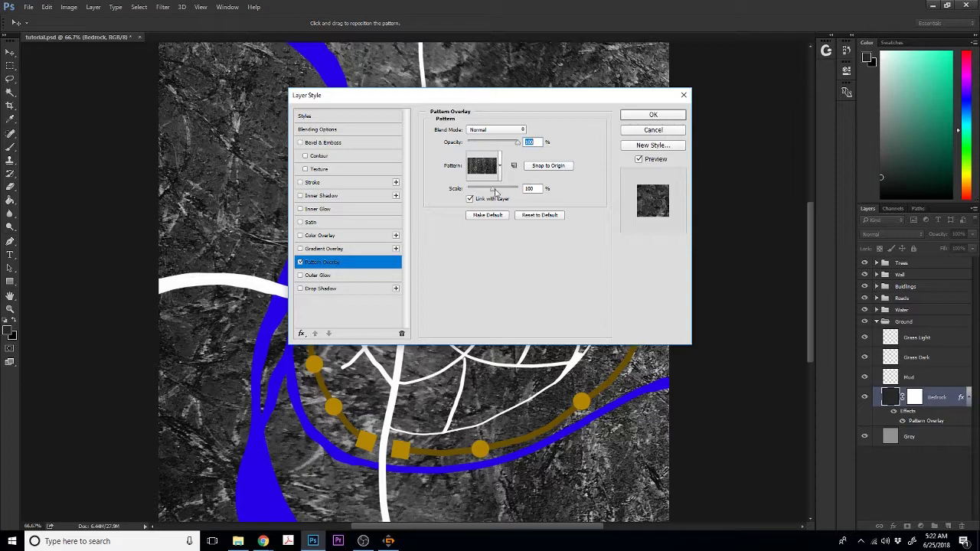
pyautogui.moveTo(495, 192); pyautogui.dragTo(473, 187)
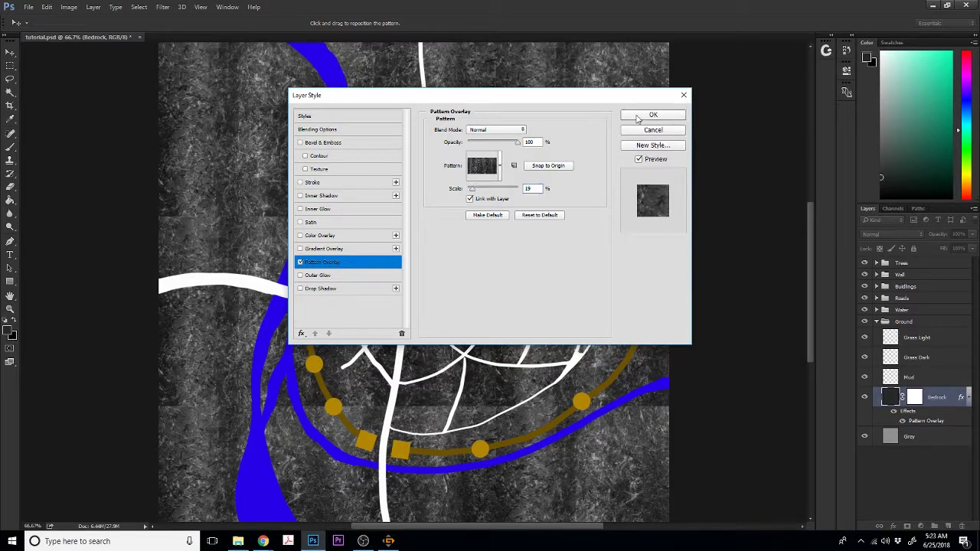
pyautogui.click(653, 115)
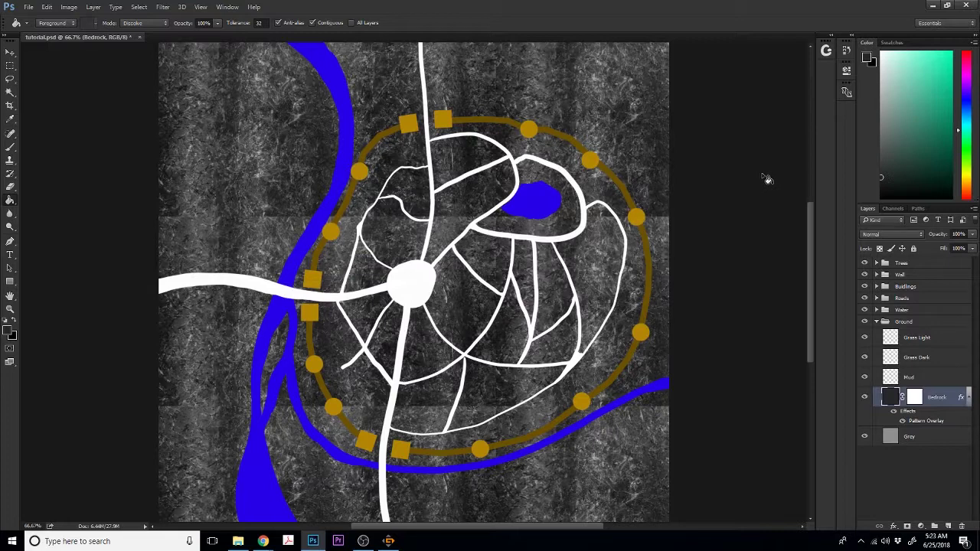
# - Add a layer mask to the Mud layer and fill the layer itself with the dark grey foreground colour
pyautogui.click(909, 378)
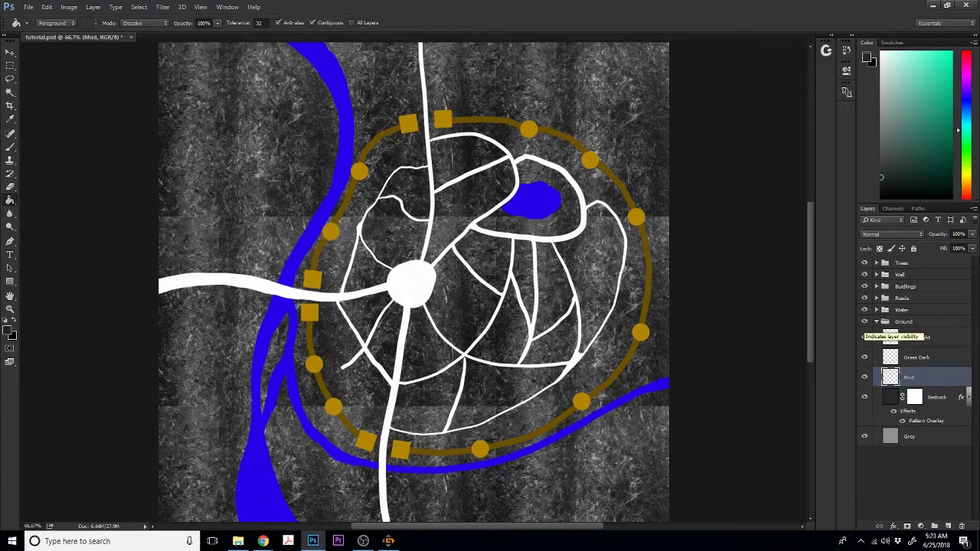
pyautogui.click(907, 527)
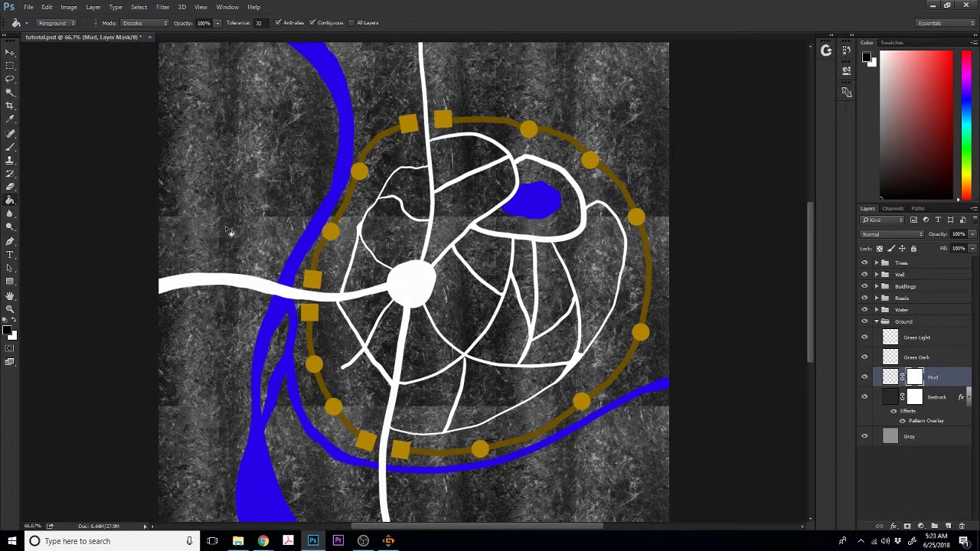
pyautogui.hotkey('ctrl', 'i')
pyautogui.hotkey('ctrl', 'i')
pyautogui.click(889, 377)
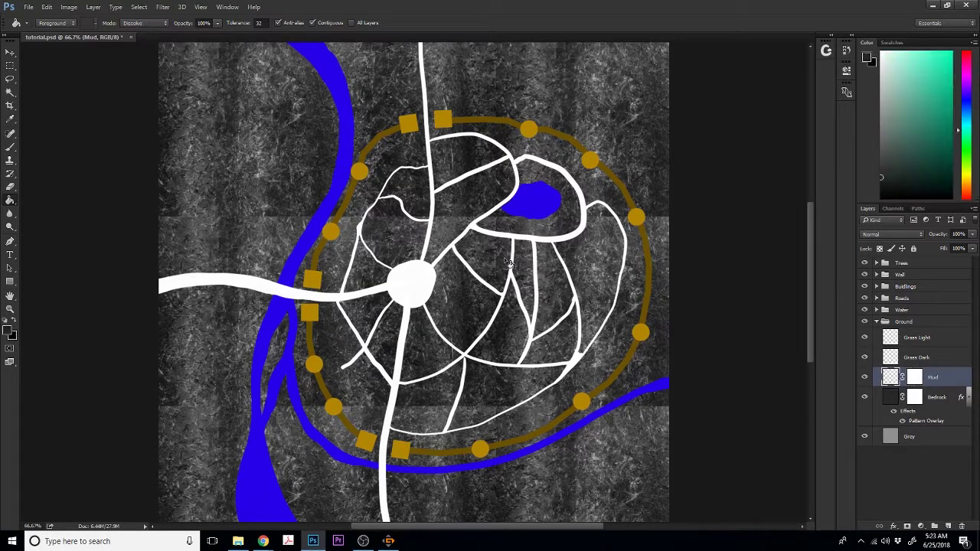
pyautogui.click(508, 262)
# - Fill the Mud layer's mask with black to hide the whole layer
pyautogui.click(917, 379)
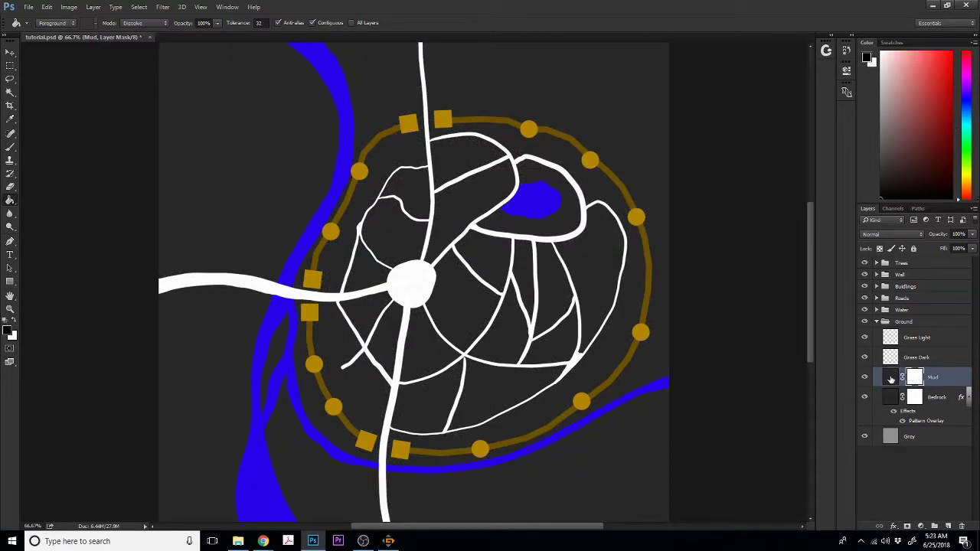
pyautogui.click(9, 331)
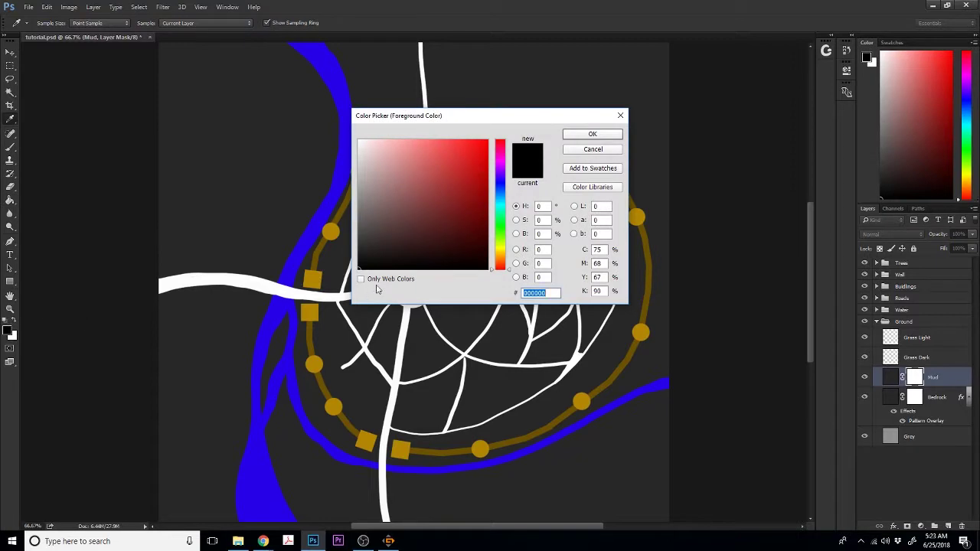
pyautogui.click(607, 152)
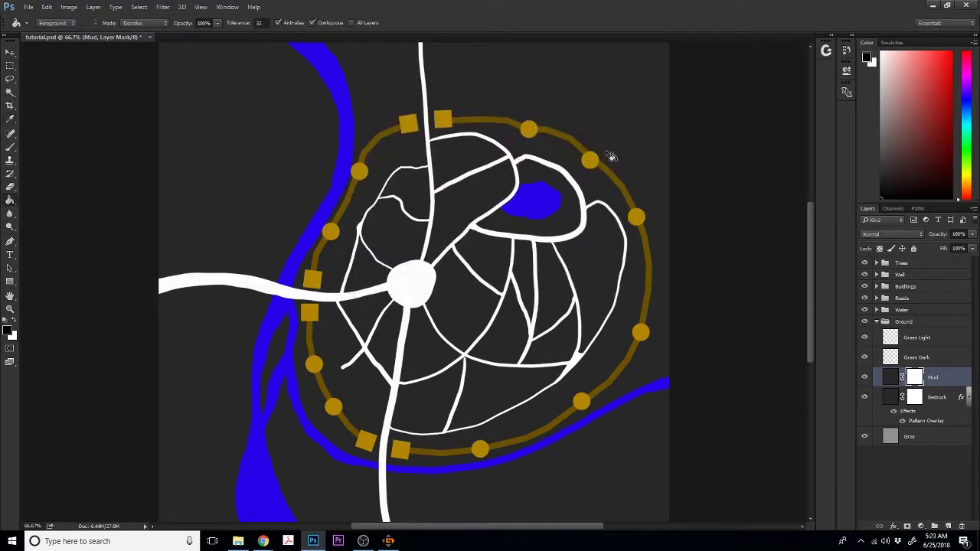
pyautogui.click(365, 330)
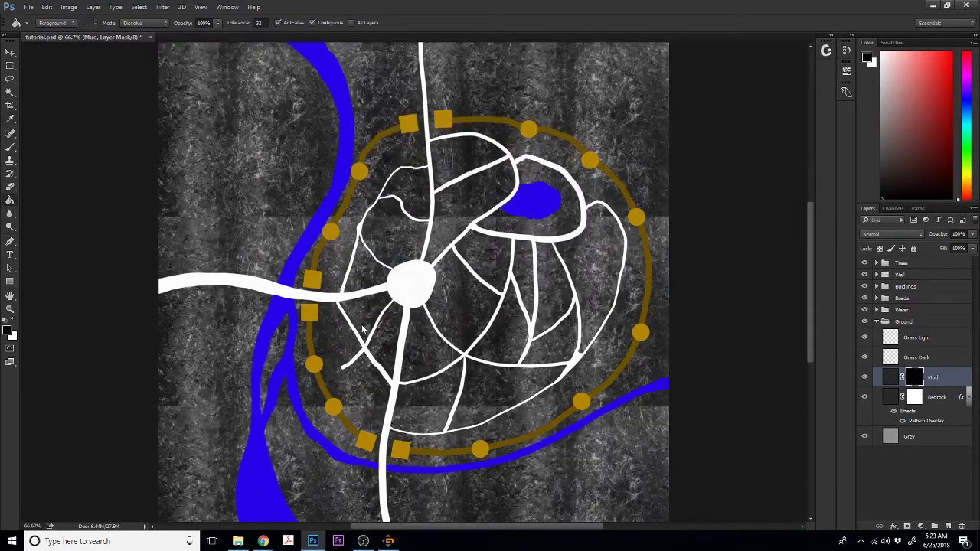
# - Open the Dirt-brown texture image from the Dirt and ground folder of Mapping Textures
pyautogui.click(28, 7)
pyautogui.click(36, 28)
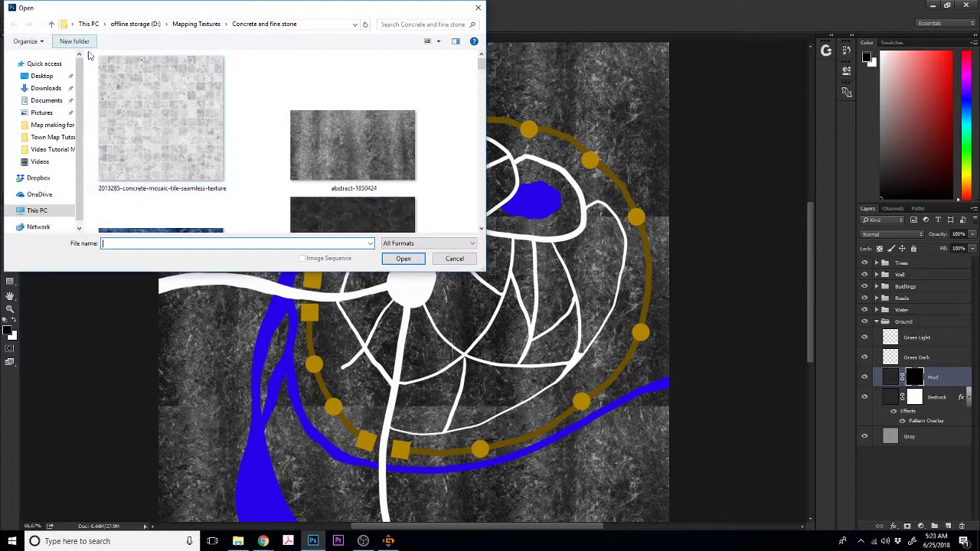
pyautogui.click(196, 24)
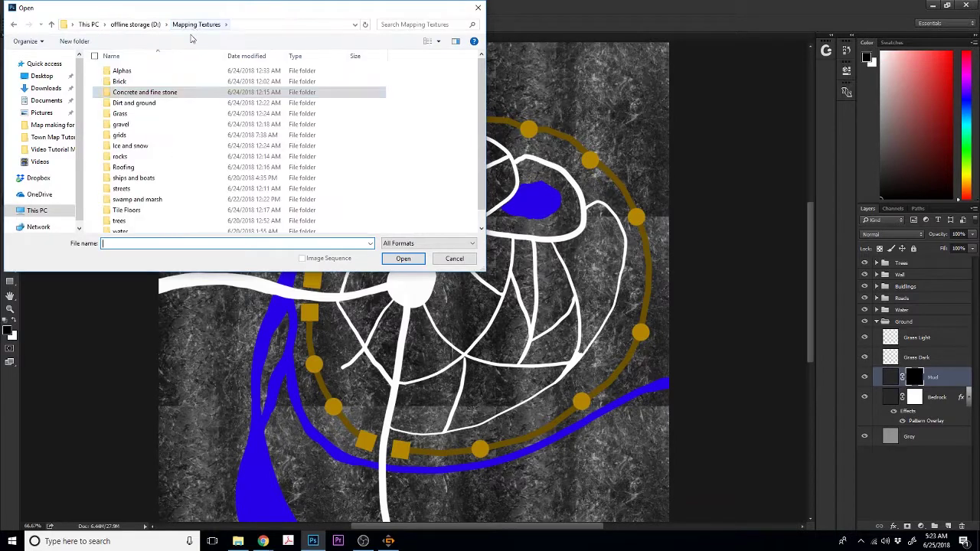
pyautogui.doubleClick(130, 102)
pyautogui.moveTo(480, 71); pyautogui.dragTo(481, 86)
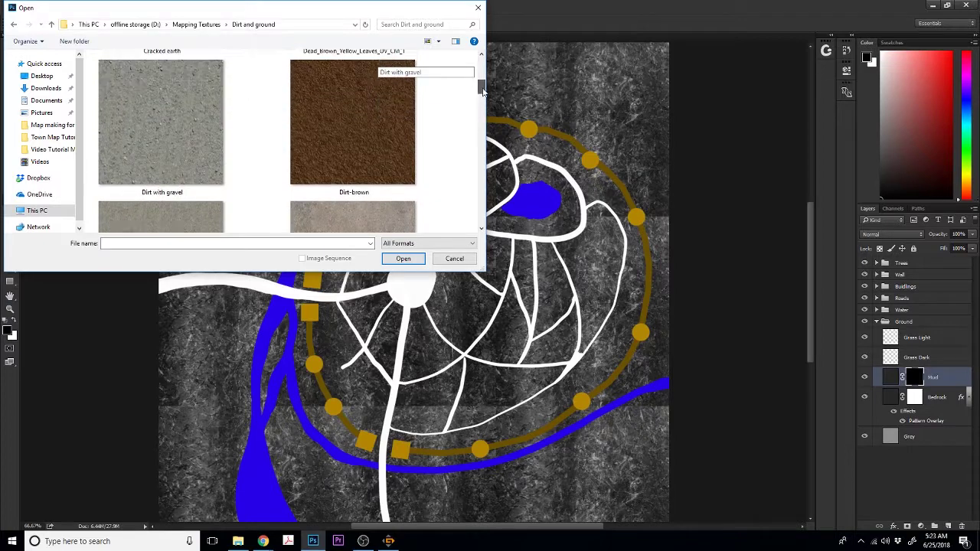
pyautogui.doubleClick(391, 102)
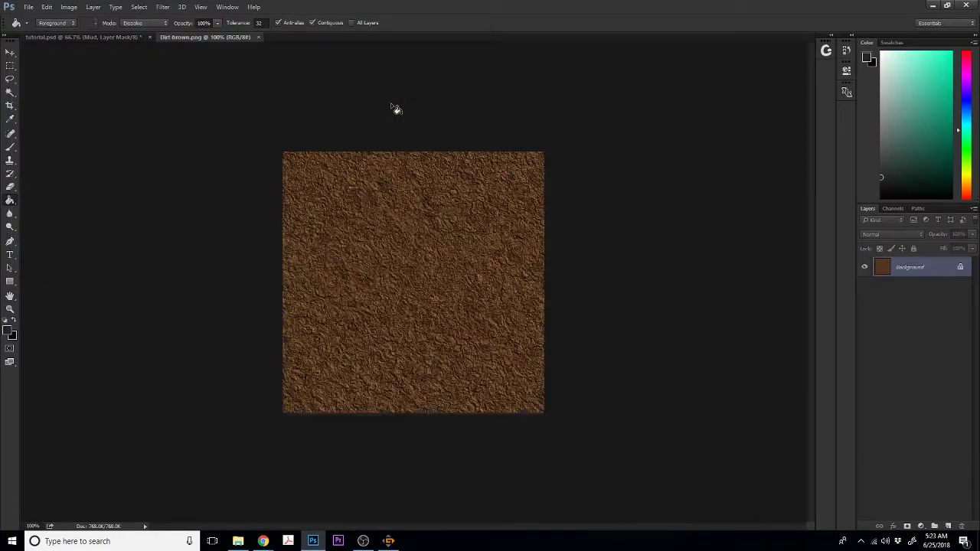
# - Darken the Dirt-brown texture with a Brightness/Contrast adjustment
pyautogui.click(69, 7)
pyautogui.moveTo(84, 32)
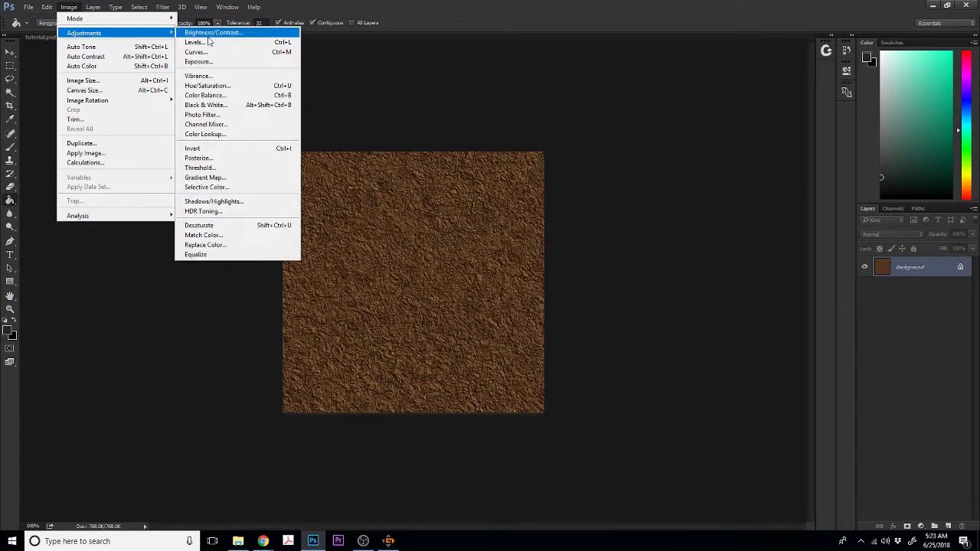
pyautogui.click(207, 32)
pyautogui.moveTo(467, 184); pyautogui.dragTo(481, 210)
pyautogui.click(536, 170)
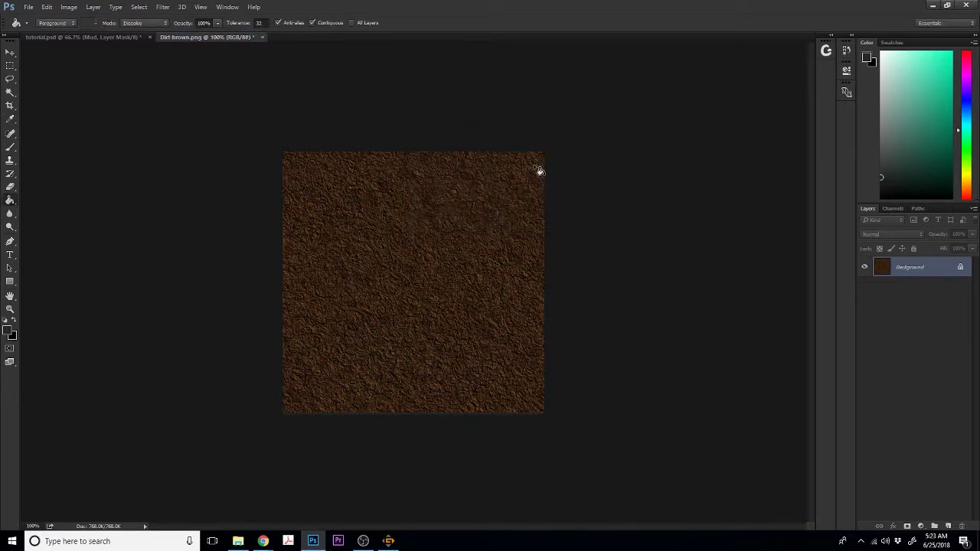
# - Select the whole Dirt-brown texture and define it as a pattern named Dirt-brown.png
pyautogui.hotkey('ctrl', 'a')
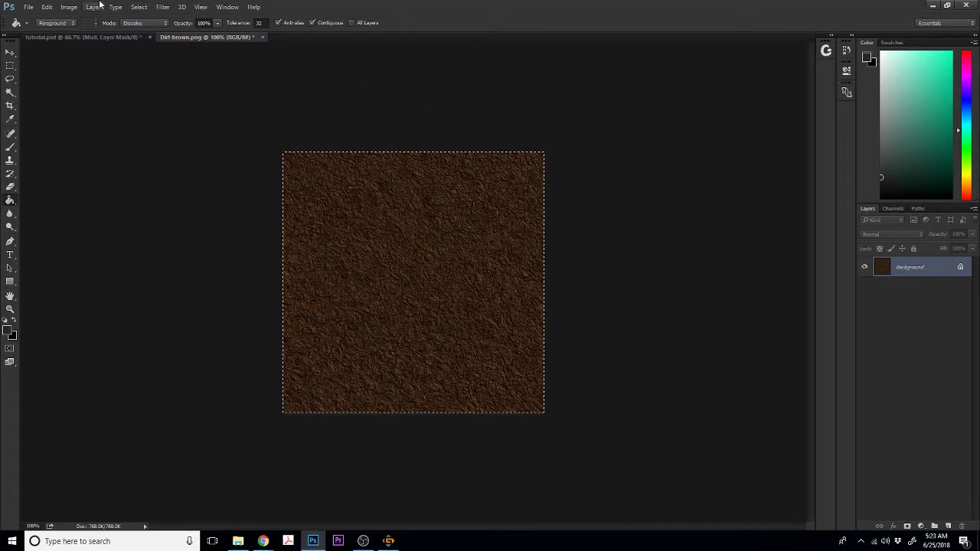
pyautogui.click(48, 8)
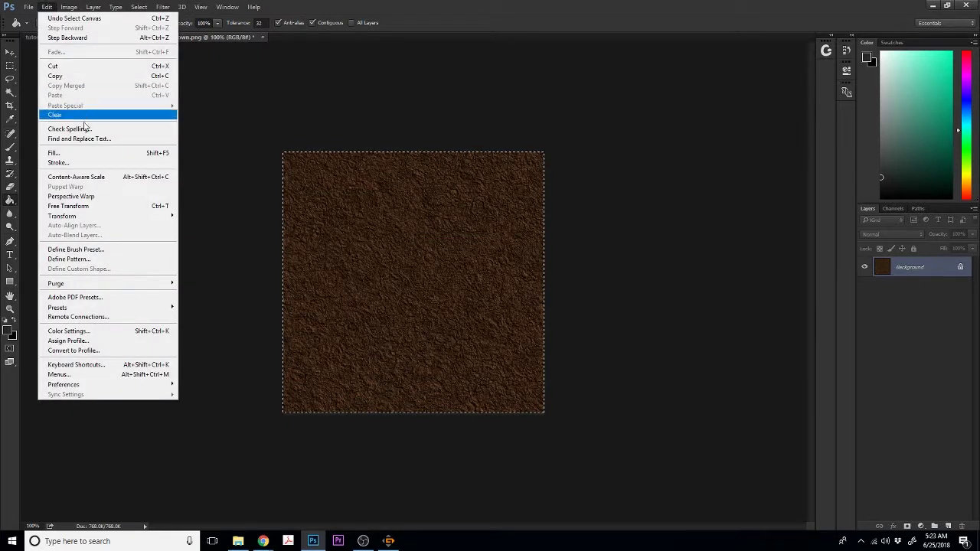
pyautogui.click(73, 260)
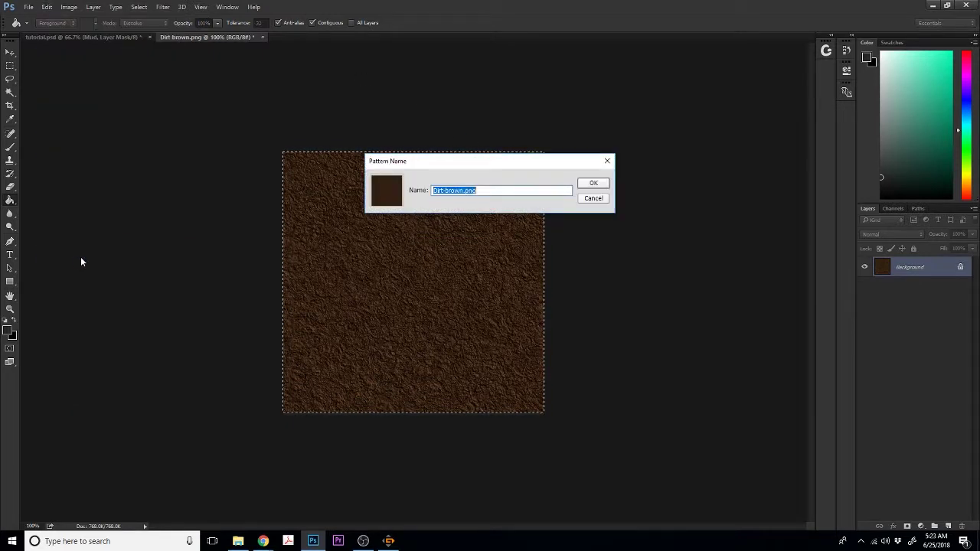
pyautogui.click(587, 185)
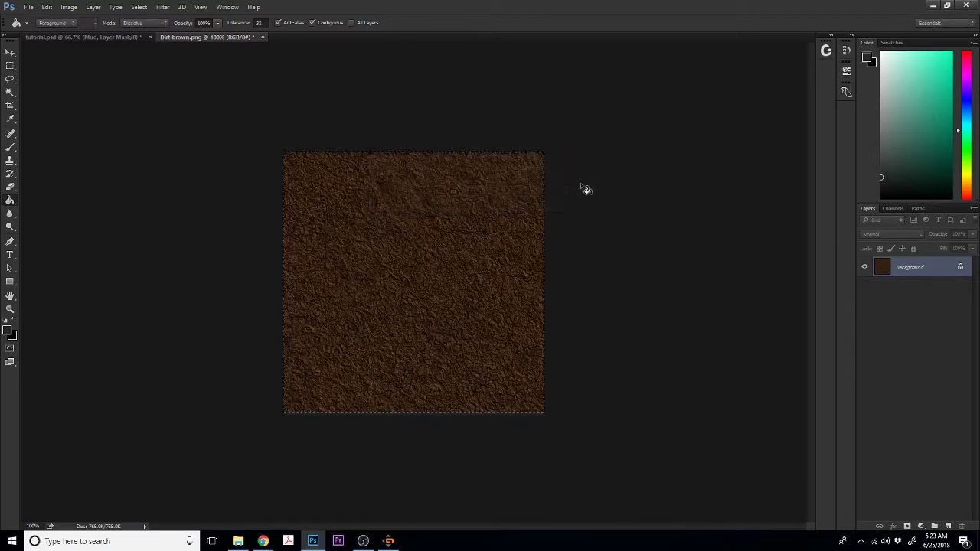
# - Return to tutorial.psd and give the Mud layer a Pattern Overlay using the dark brown dirt pattern
pyautogui.click(47, 38)
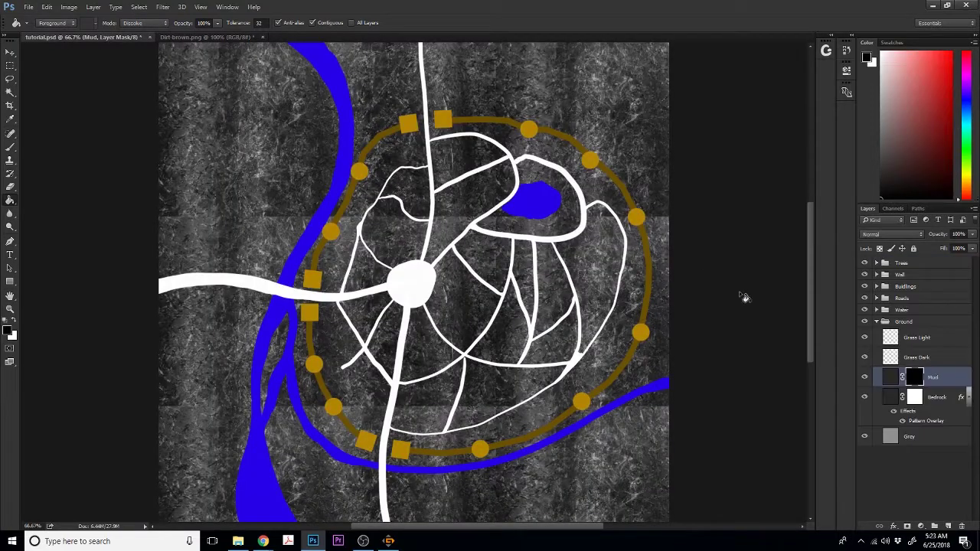
pyautogui.doubleClick(893, 377)
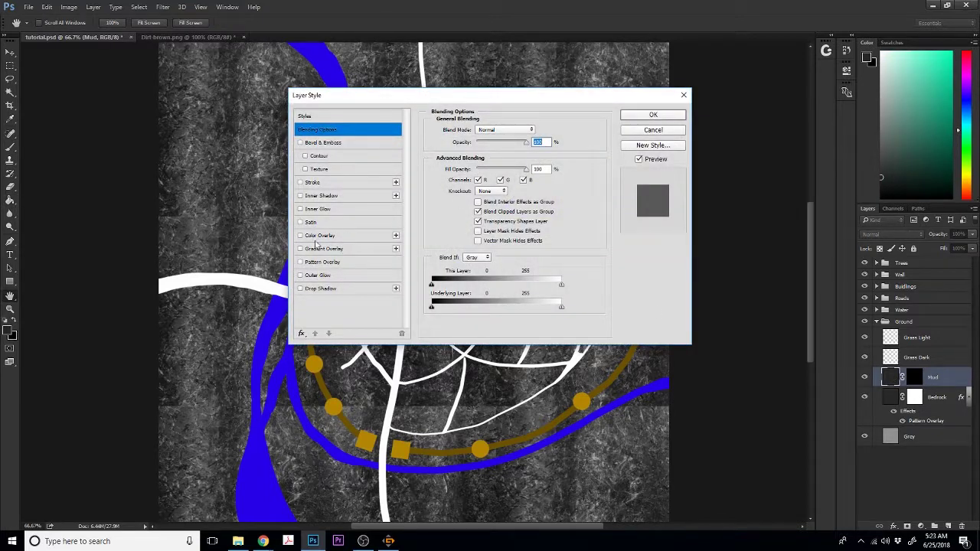
pyautogui.click(300, 262)
pyautogui.click(316, 265)
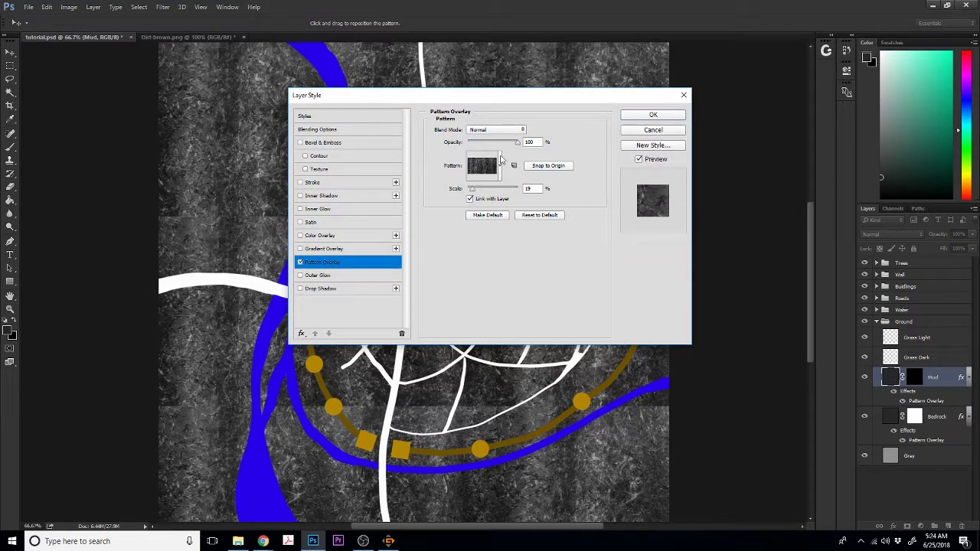
pyautogui.click(500, 165)
pyautogui.click(528, 213)
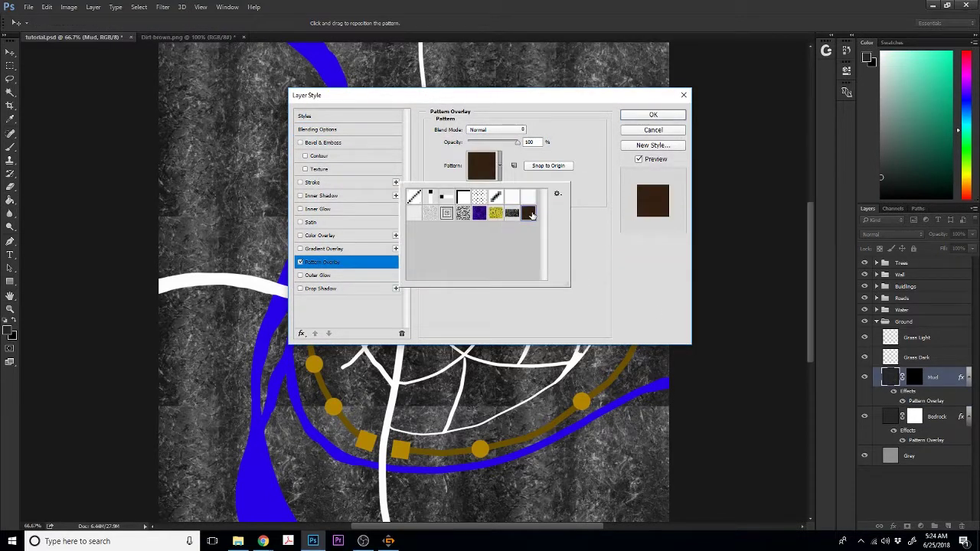
pyautogui.click(653, 114)
pyautogui.click(653, 114)
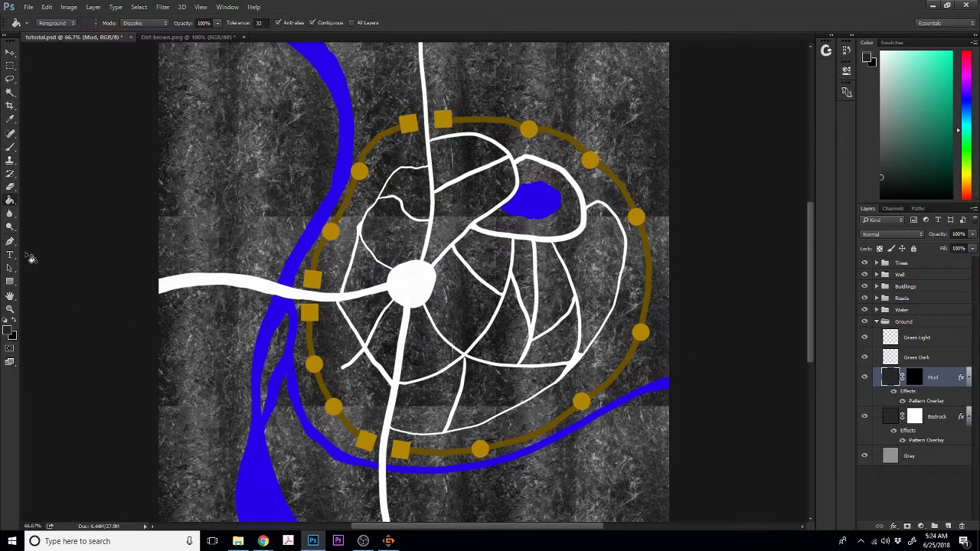
# - Fill the Mud layer's mask with white to reveal the mud texture across the whole map
pyautogui.click(915, 377)
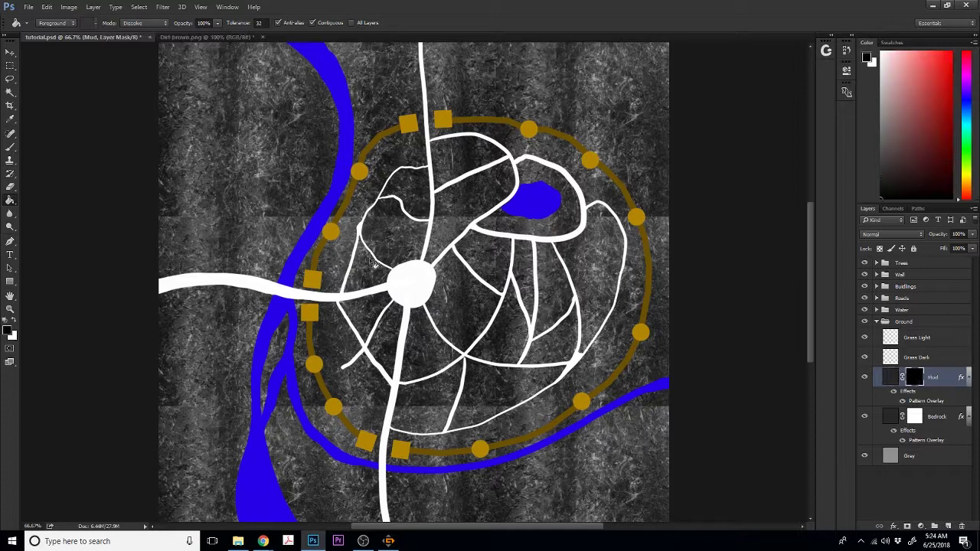
pyautogui.click(16, 321)
pyautogui.click(191, 240)
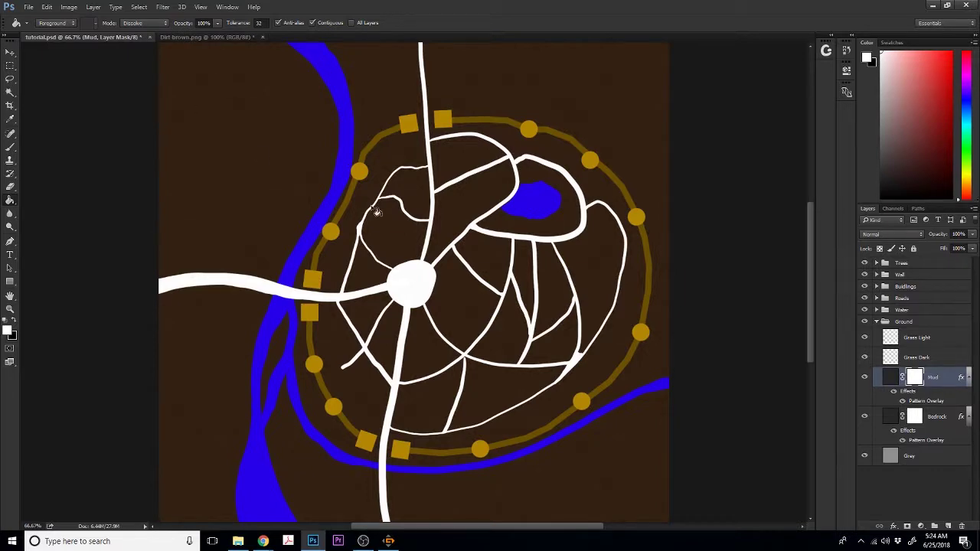
# - Increase the scale of the Mud layer's pattern overlay slightly so the dirt grain is coarser
pyautogui.hotkey('ctrl', '+')
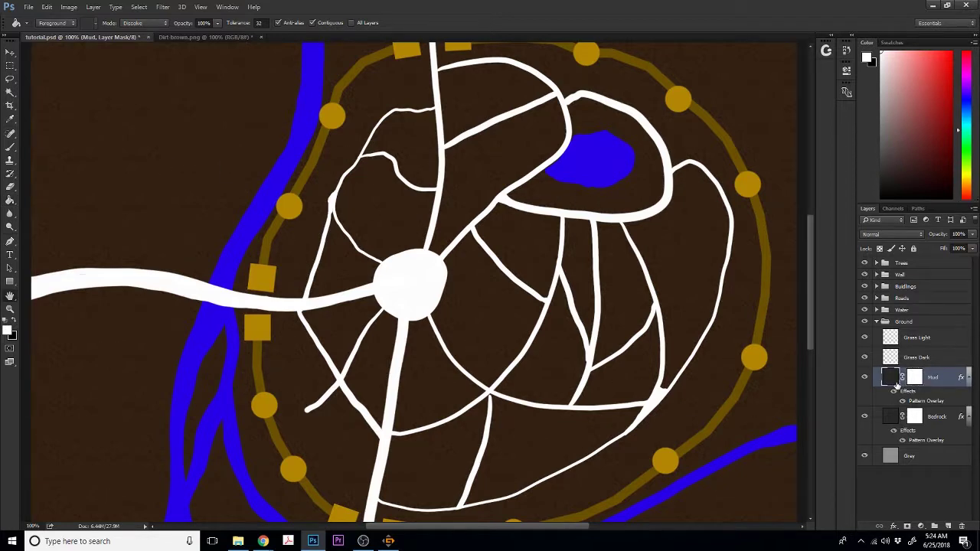
pyautogui.doubleClick(892, 378)
pyautogui.click(350, 265)
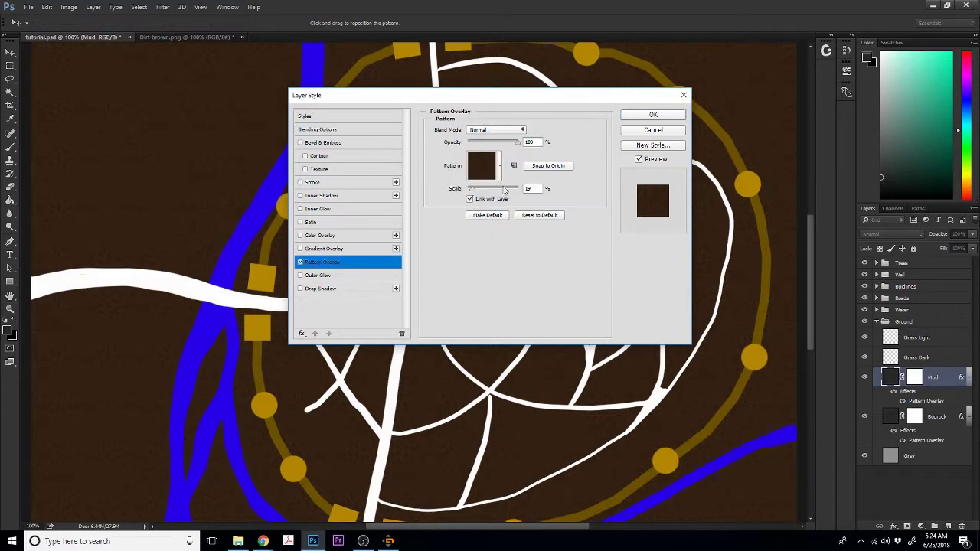
pyautogui.moveTo(472, 191); pyautogui.dragTo(474, 192)
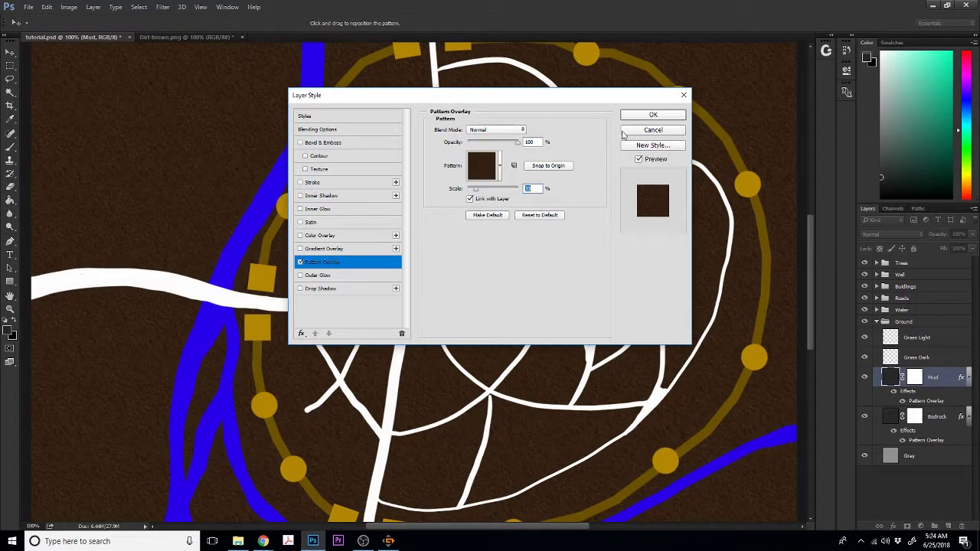
pyautogui.click(637, 117)
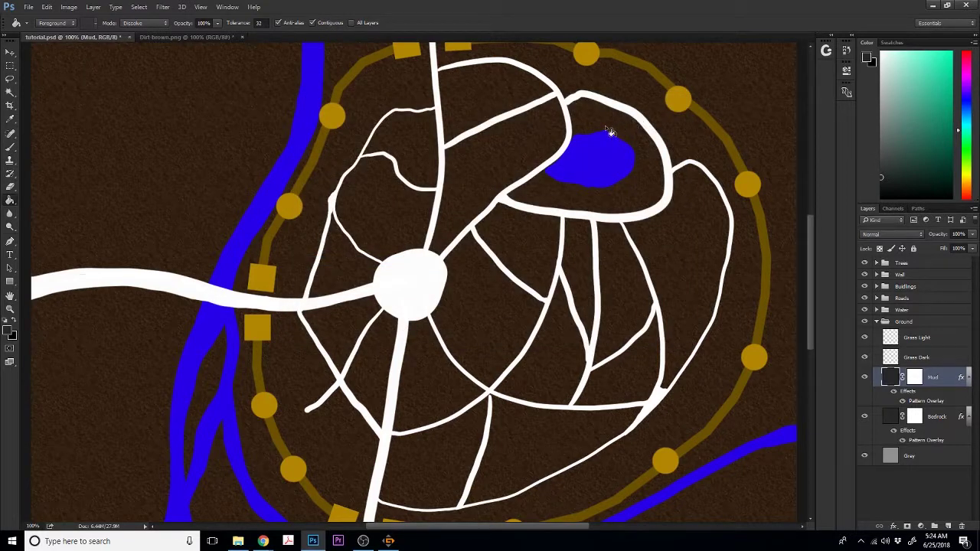
# - Fill the Mud layer's mask with black to hide the mud and expose the bedrock across the map
pyautogui.click(915, 379)
pyautogui.press('x')
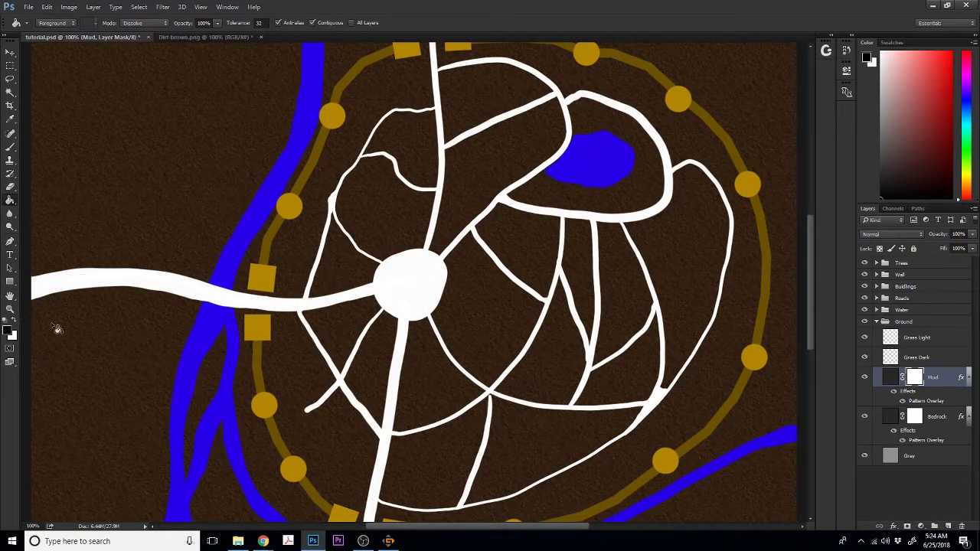
pyautogui.click(420, 381)
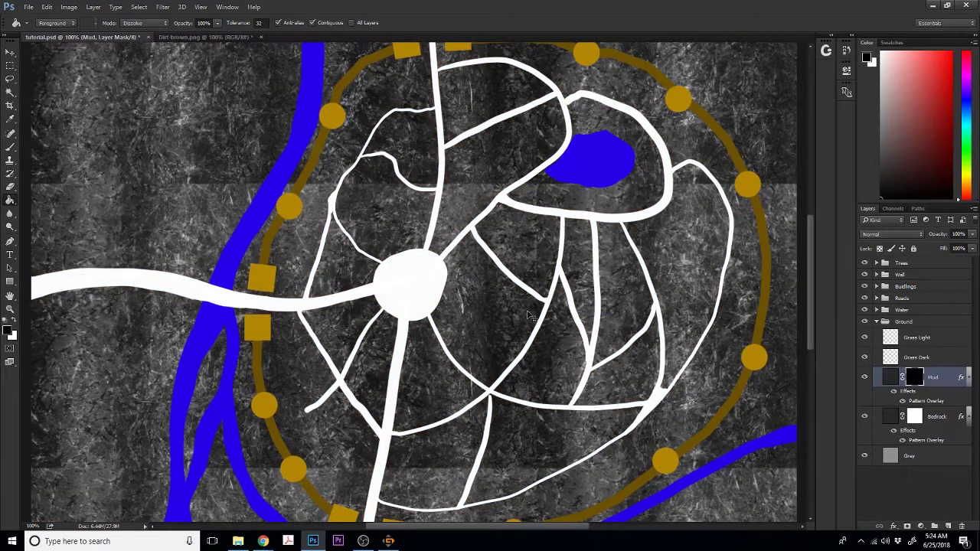
pyautogui.hotkey('ctrl', 'z')
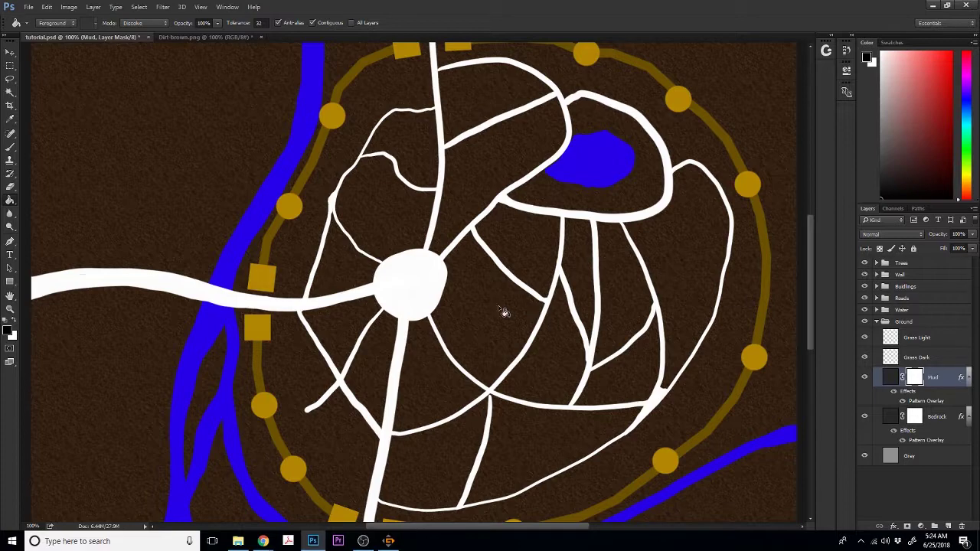
pyautogui.click(502, 312)
pyautogui.hotkey('ctrl', '-')
pyautogui.hotkey('ctrl', '-')
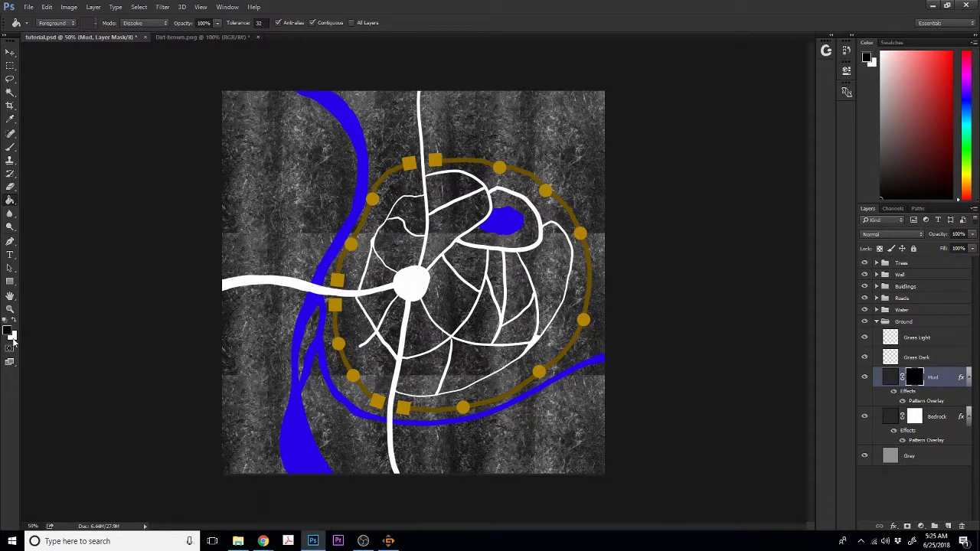
# - Make white the foreground colour, show the GrutBrushes collection and activate the Brush tool
pyautogui.press('x')
pyautogui.click(826, 51)
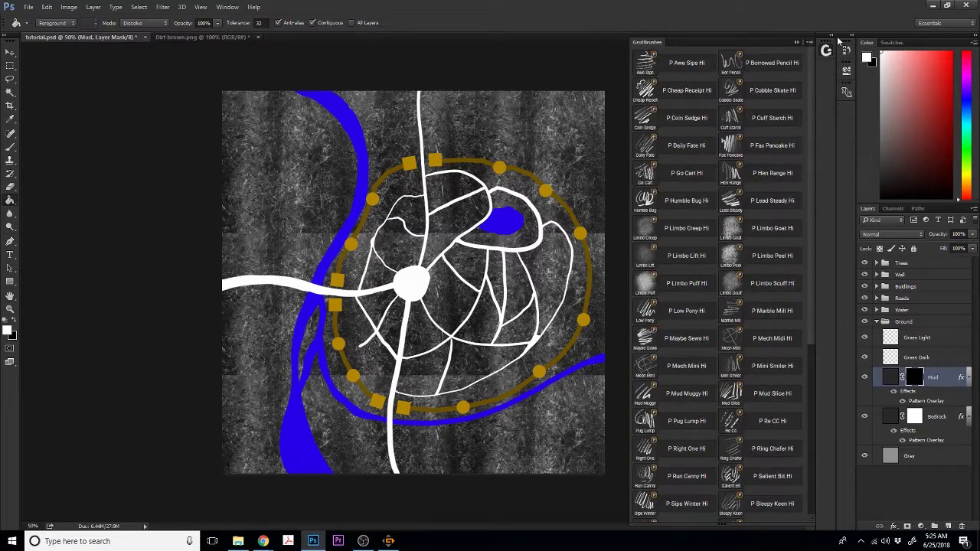
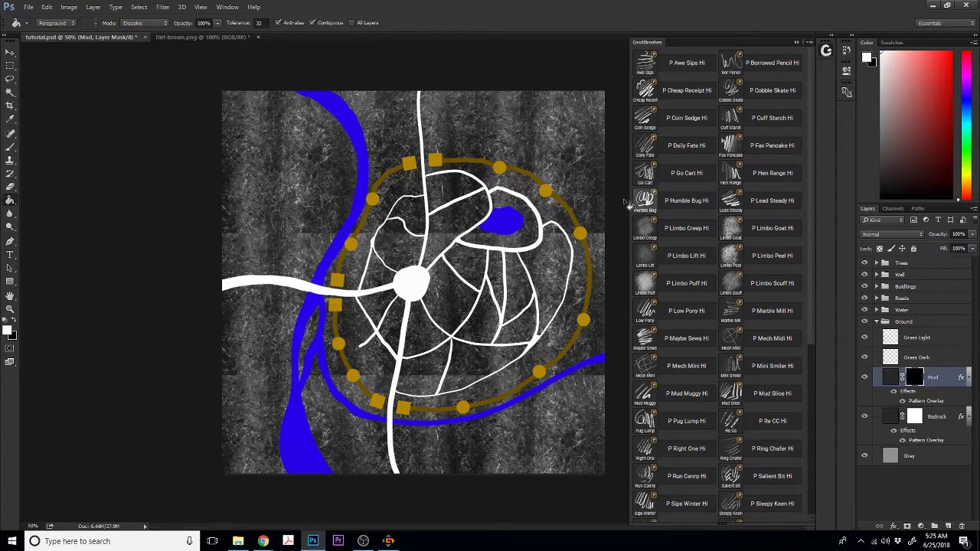
pyautogui.click(13, 151)
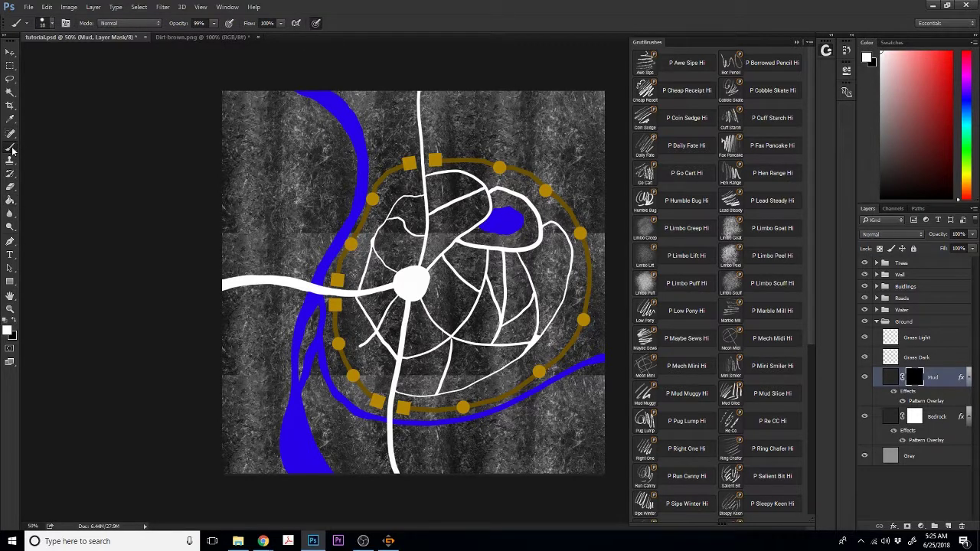
# - Look over the available brush presets and the list of loadable brush sets
pyautogui.click(52, 23)
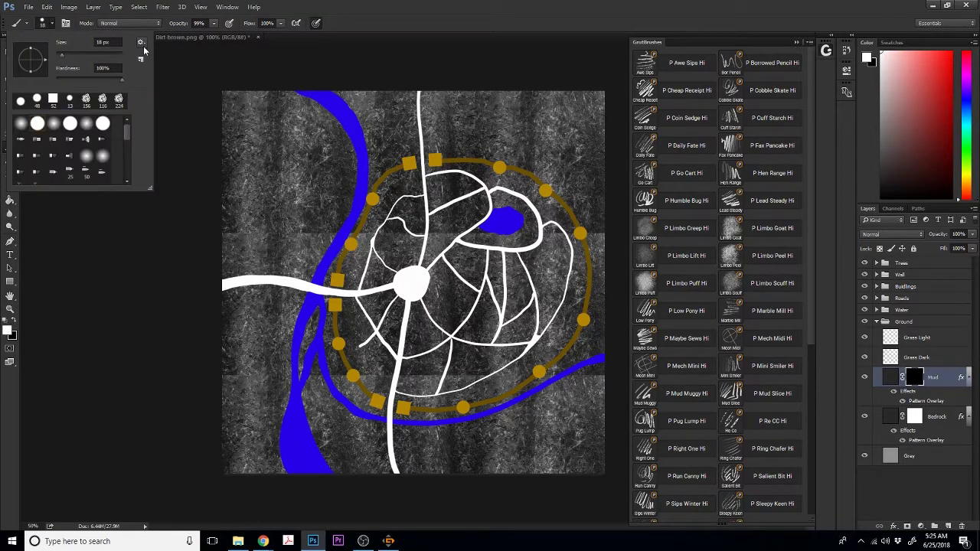
pyautogui.click(141, 43)
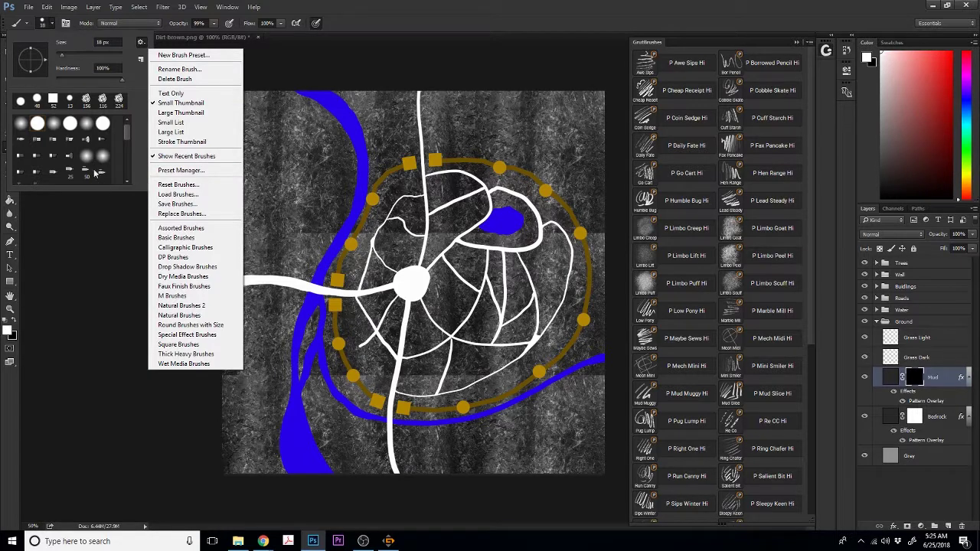
pyautogui.click(130, 131)
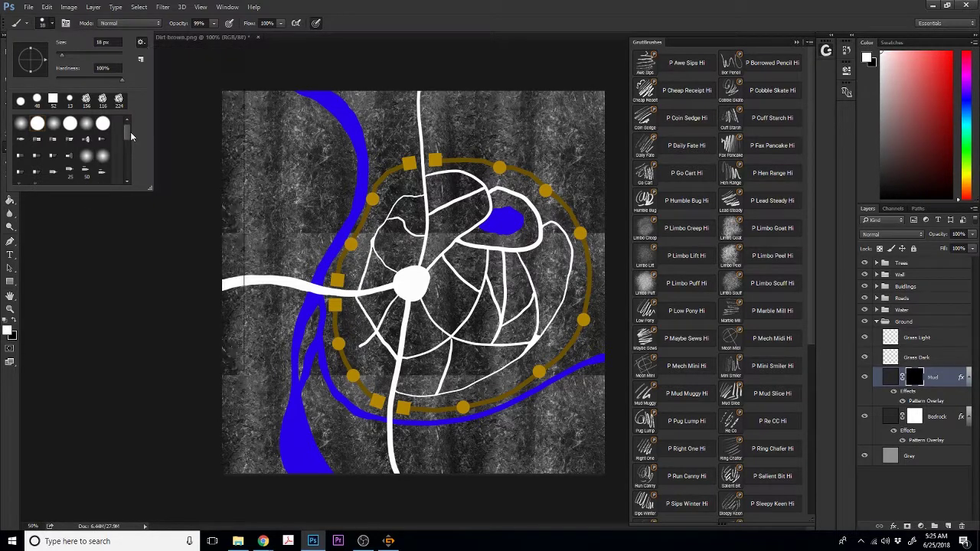
pyautogui.moveTo(129, 137)
pyautogui.mouseDown()
pyautogui.moveTo(124, 172)
pyautogui.moveTo(133, 122)
pyautogui.mouseUp()
pyautogui.click(418, 11)
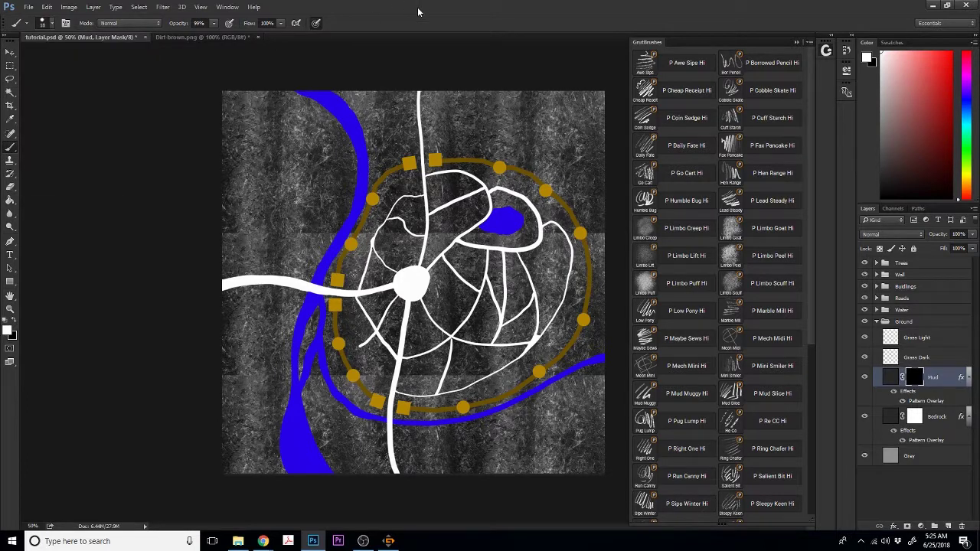
# - Try several of the Limbo texture brushes and choose P Limbo Puff Hi for painting the mask
pyautogui.click(731, 255)
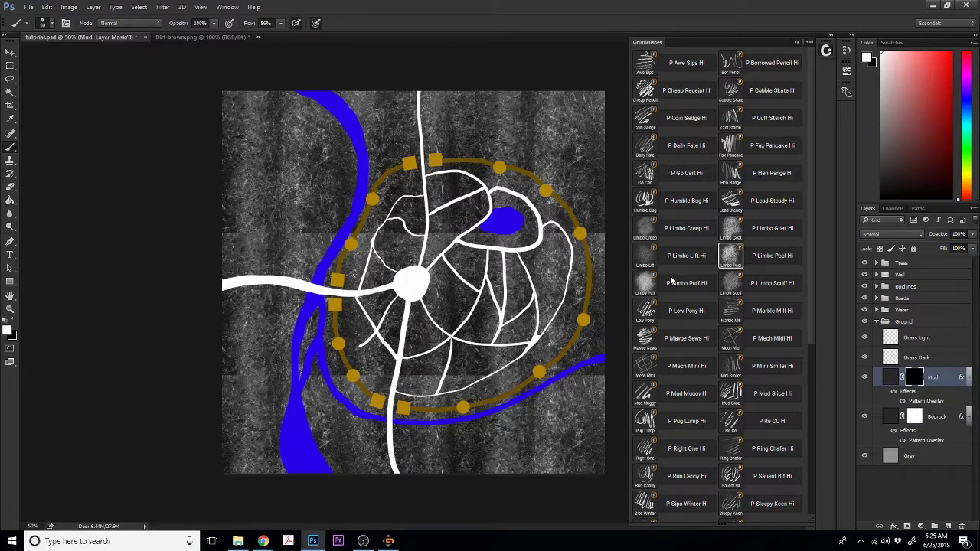
pyautogui.click(647, 286)
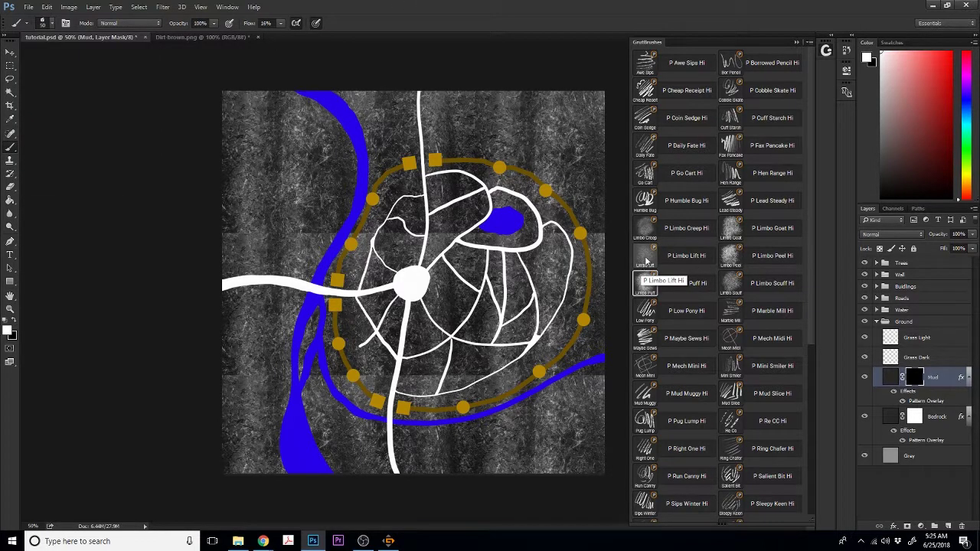
pyautogui.click(646, 258)
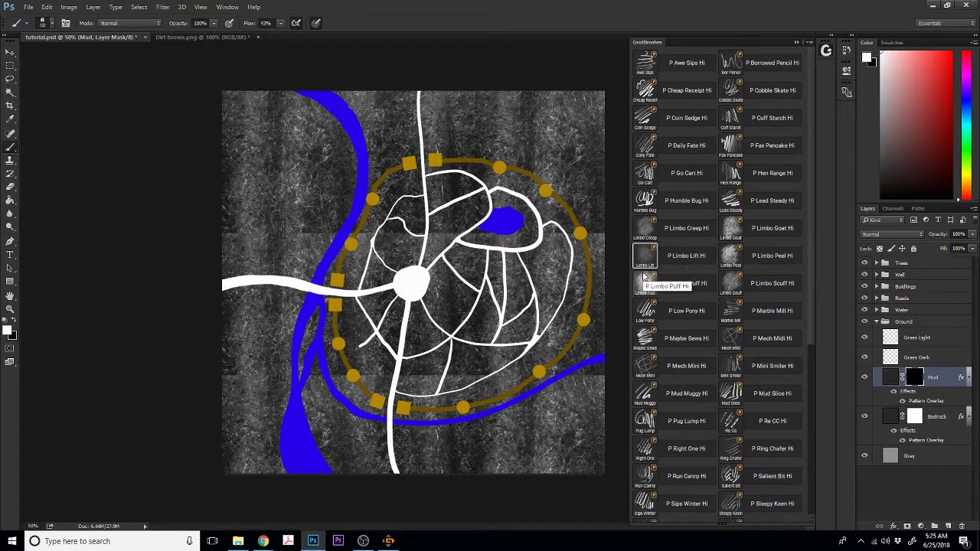
pyautogui.click(648, 227)
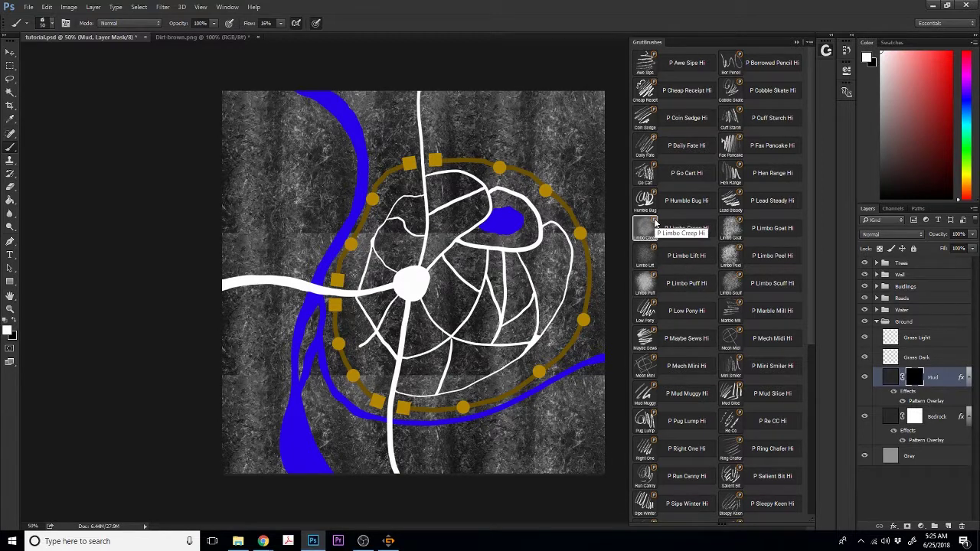
pyautogui.press('.')
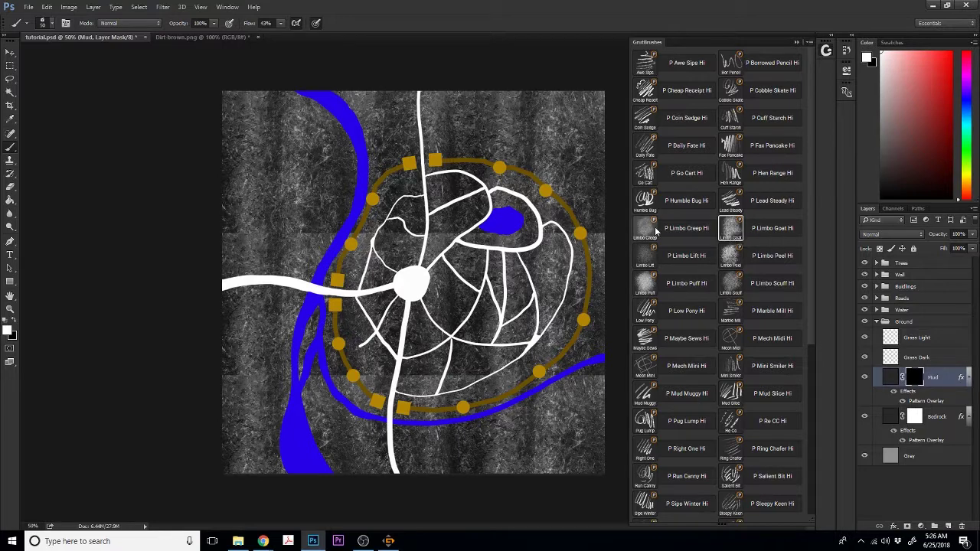
pyautogui.click(653, 231)
pyautogui.click(638, 283)
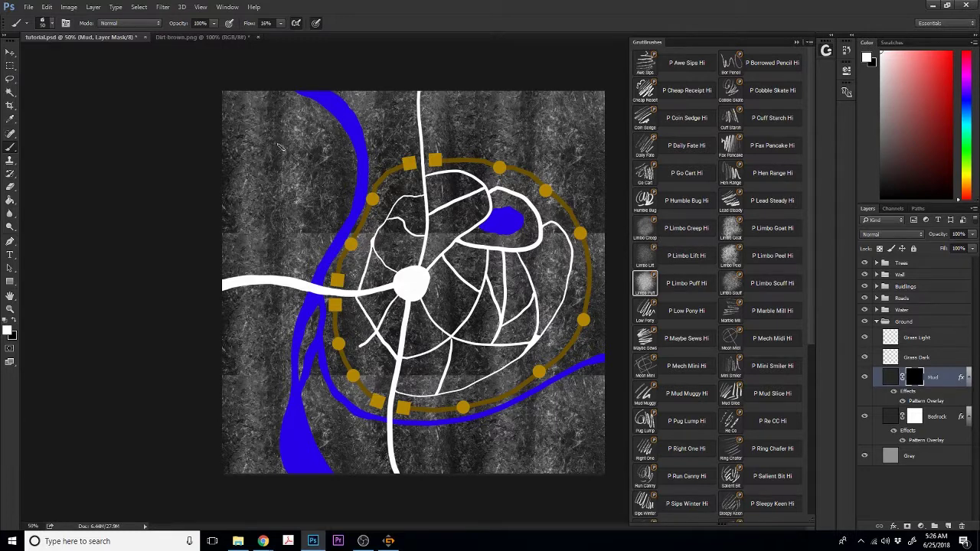
# - Paint white on the Mud layer's mask with a 278 px brush to bring in mud along the map's western side and river
pyautogui.moveTo(263, 169); pyautogui.dragTo(331, 122)
pyautogui.moveTo(253, 145)
pyautogui.mouseDown()
pyautogui.moveTo(298, 145)
pyautogui.moveTo(269, 133)
pyautogui.moveTo(248, 189)
pyautogui.moveTo(326, 192)
pyautogui.moveTo(390, 174)
pyautogui.mouseUp()
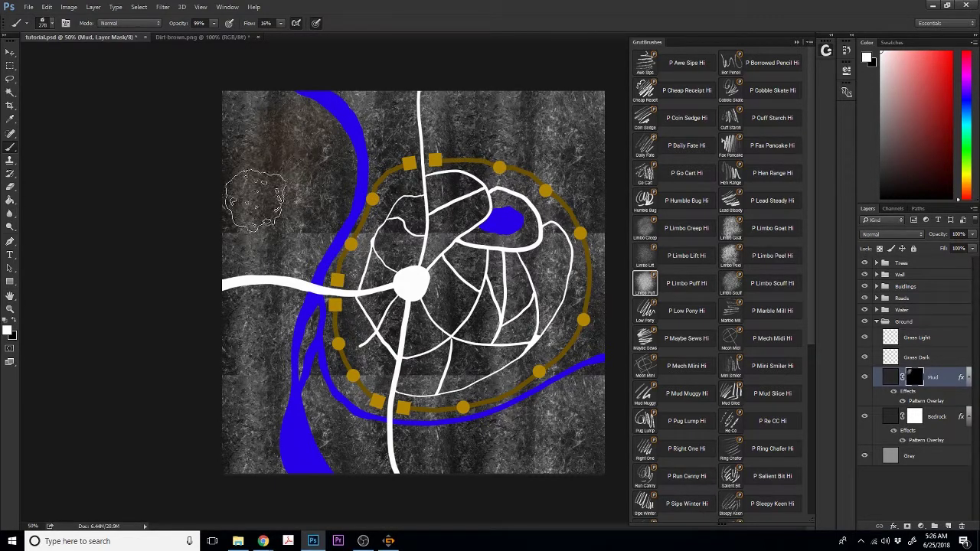
pyautogui.moveTo(257, 196)
pyautogui.mouseDown()
pyautogui.moveTo(264, 170)
pyautogui.moveTo(248, 179)
pyautogui.moveTo(282, 123)
pyautogui.moveTo(253, 214)
pyautogui.moveTo(221, 232)
pyautogui.moveTo(217, 251)
pyautogui.moveTo(244, 188)
pyautogui.moveTo(312, 118)
pyautogui.moveTo(339, 109)
pyautogui.moveTo(318, 131)
pyautogui.moveTo(315, 105)
pyautogui.moveTo(281, 189)
pyautogui.moveTo(296, 177)
pyautogui.moveTo(269, 226)
pyautogui.moveTo(244, 243)
pyautogui.moveTo(242, 173)
pyautogui.moveTo(251, 166)
pyautogui.moveTo(264, 226)
pyautogui.moveTo(248, 310)
pyautogui.moveTo(233, 329)
pyautogui.moveTo(248, 303)
pyautogui.moveTo(266, 324)
pyautogui.moveTo(269, 405)
pyautogui.moveTo(280, 401)
pyautogui.moveTo(265, 433)
pyautogui.moveTo(244, 444)
pyautogui.moveTo(256, 487)
pyautogui.moveTo(335, 459)
pyautogui.moveTo(380, 467)
pyautogui.moveTo(375, 443)
pyautogui.moveTo(334, 436)
pyautogui.moveTo(323, 365)
pyautogui.moveTo(294, 321)
pyautogui.moveTo(298, 355)
pyautogui.moveTo(288, 352)
pyautogui.moveTo(323, 455)
pyautogui.mouseUp()
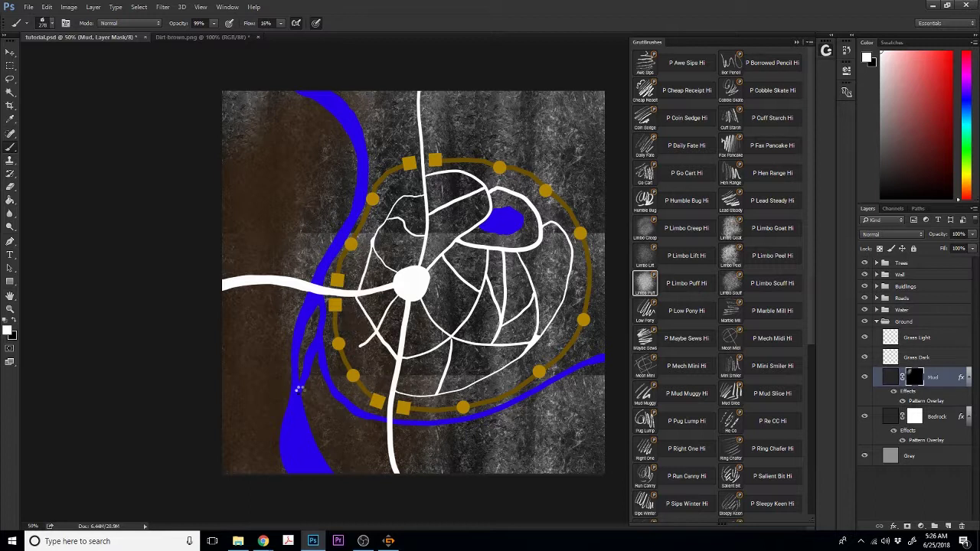
pyautogui.moveTo(284, 376); pyautogui.dragTo(301, 391)
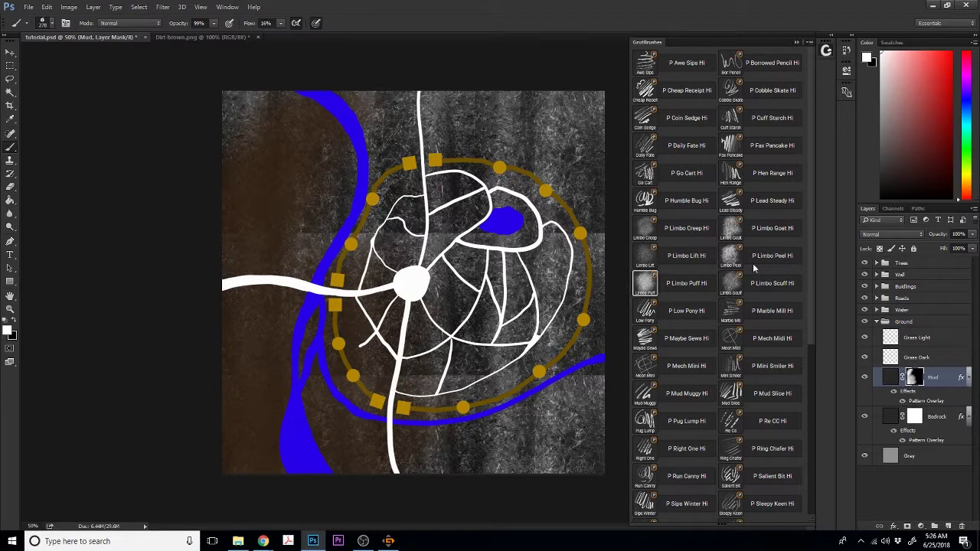
# - Widen the layer list, set its thumbnails to the largest size, and collapse the GrutBrushes panel
pyautogui.moveTo(855, 256); pyautogui.dragTo(803, 256)
pyautogui.click(971, 209)
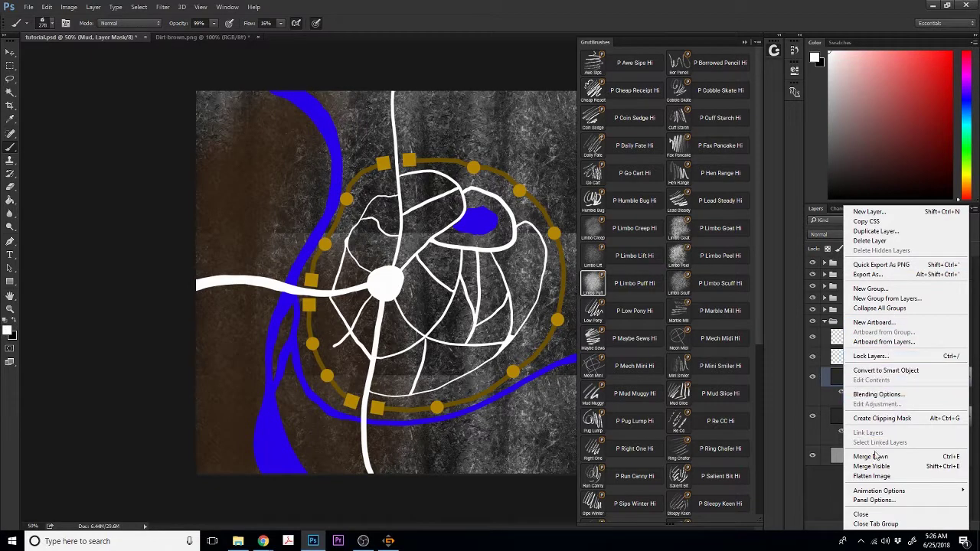
pyautogui.click(880, 500)
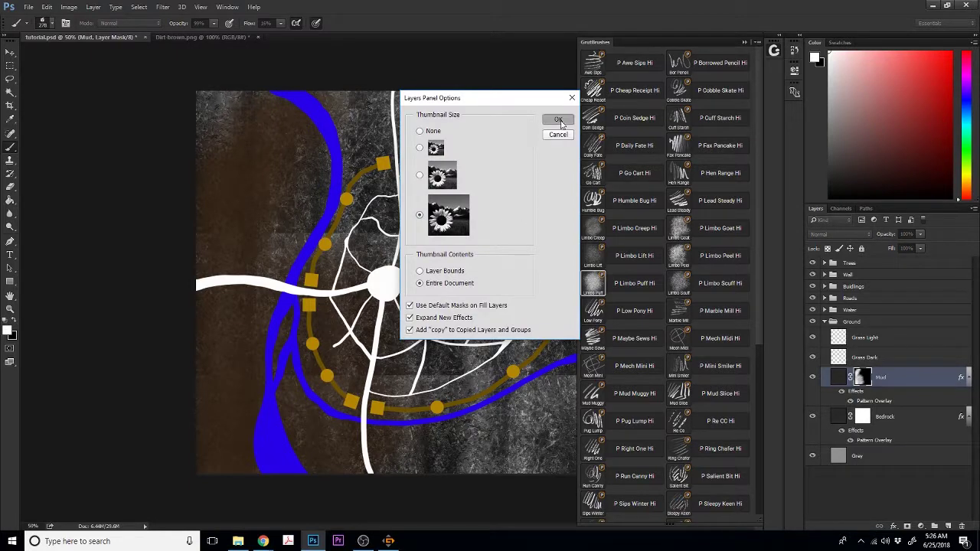
pyautogui.click(558, 119)
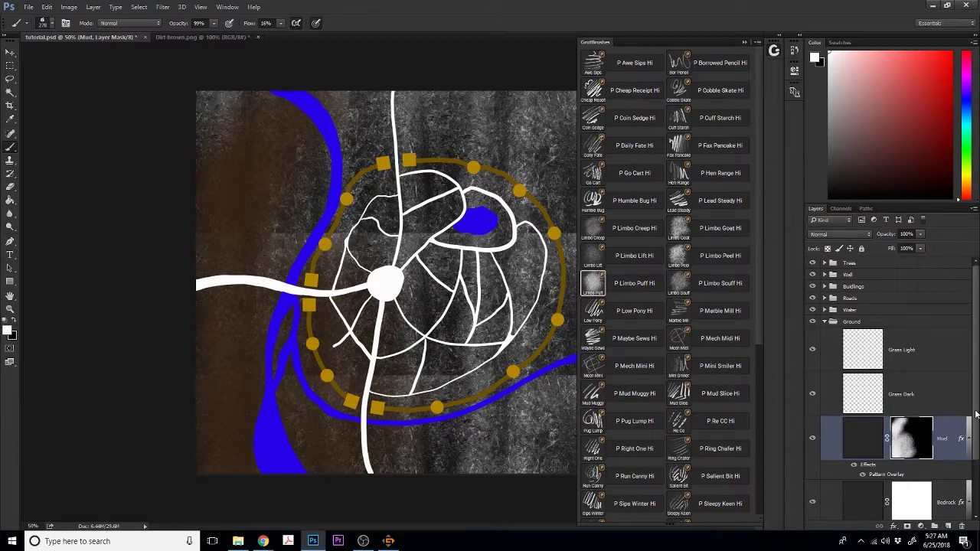
pyautogui.scroll(-3, 968, 451)
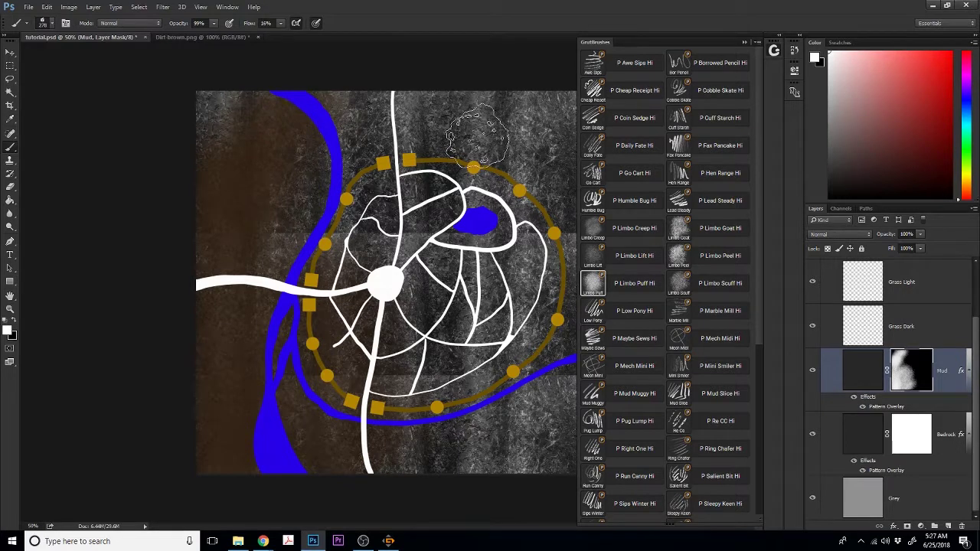
pyautogui.click(744, 43)
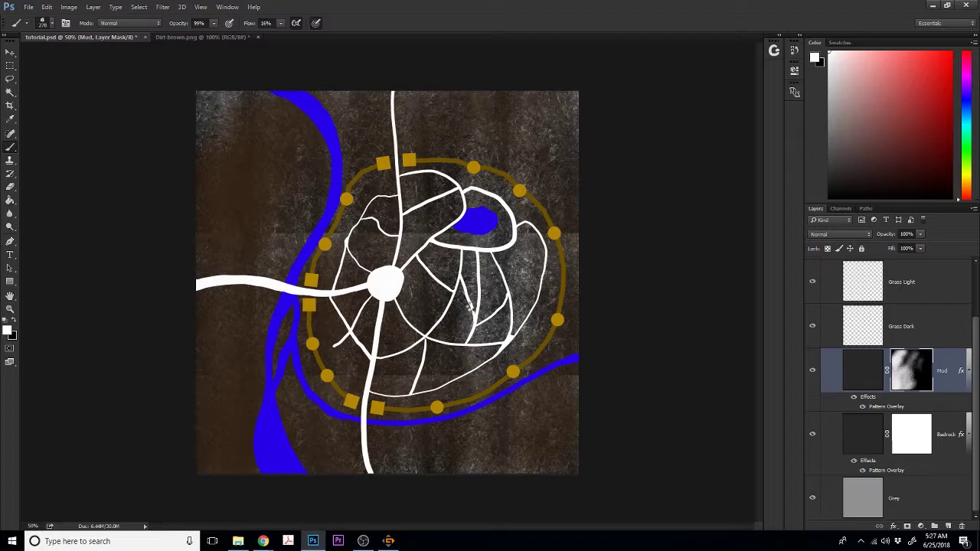
# - Paint white across the rest of the Mud layer's mask and replace the result by filling the whole mask with black
pyautogui.moveTo(472, 306); pyautogui.dragTo(469, 304)
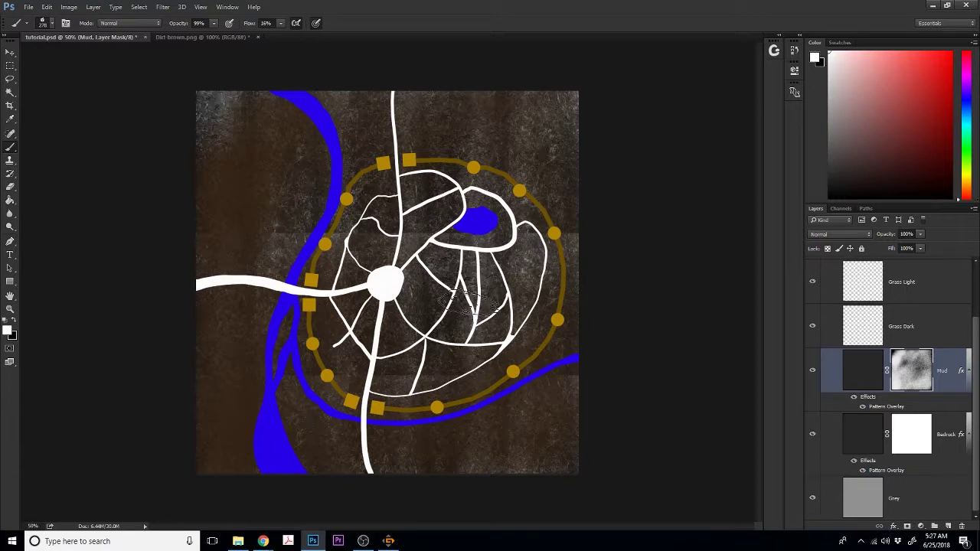
pyautogui.hotkey('ctrl', 'a')
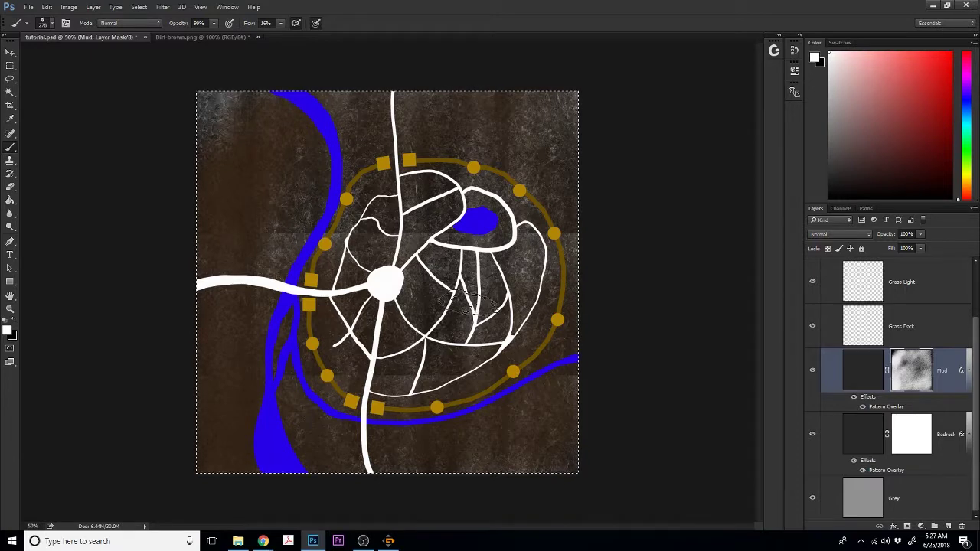
pyautogui.hotkey('ctrl', 'BackSpace')
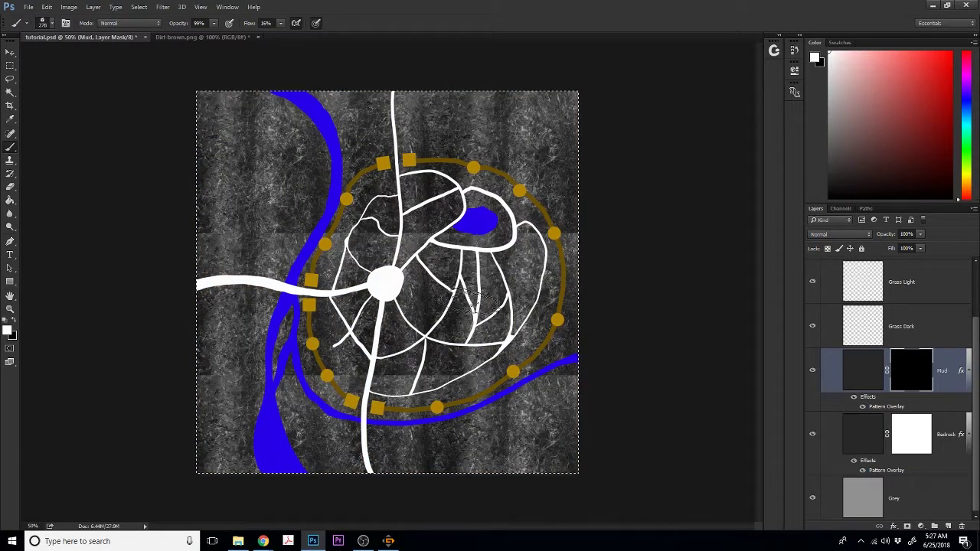
# - Fill the Mud layer's mask with white, deselect, and paint black in the map's northwest and southeast corners to expose bedrock
pyautogui.click(14, 321)
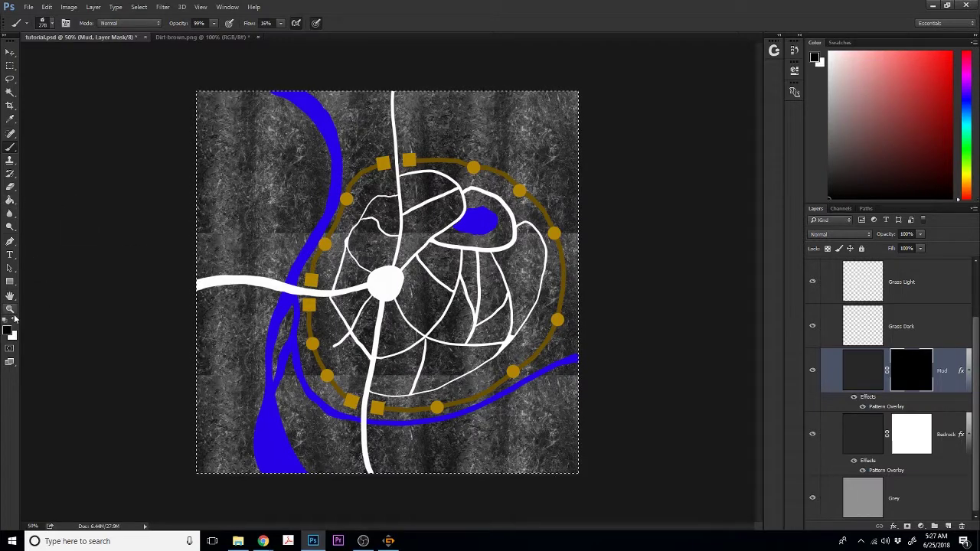
pyautogui.hotkey('ctrl', 'BackSpace')
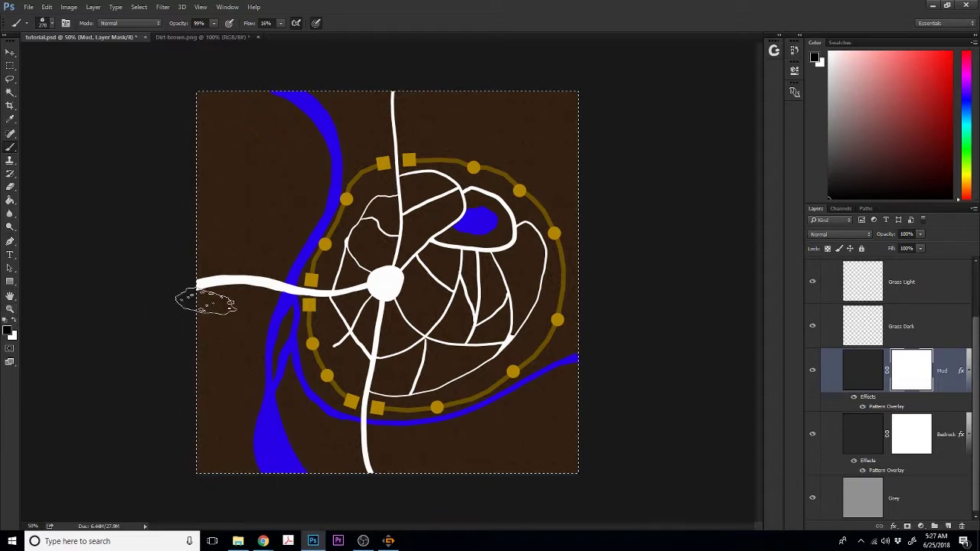
pyautogui.hotkey('ctrl', 'd')
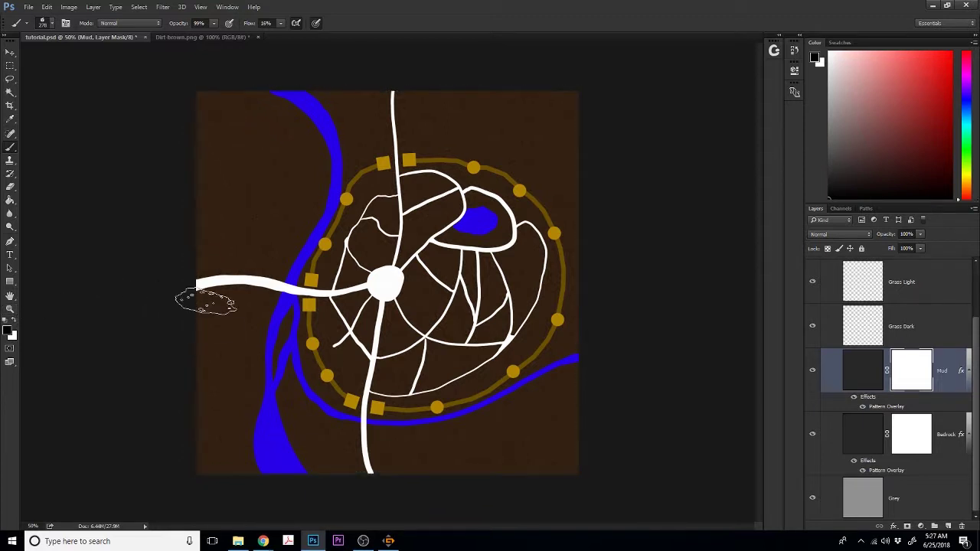
pyautogui.moveTo(214, 150)
pyautogui.mouseDown()
pyautogui.moveTo(228, 98)
pyautogui.moveTo(212, 116)
pyautogui.moveTo(210, 162)
pyautogui.moveTo(238, 109)
pyautogui.moveTo(212, 108)
pyautogui.moveTo(206, 89)
pyautogui.moveTo(197, 119)
pyautogui.moveTo(224, 119)
pyautogui.moveTo(260, 90)
pyautogui.moveTo(265, 113)
pyautogui.moveTo(251, 134)
pyautogui.moveTo(203, 146)
pyautogui.moveTo(194, 167)
pyautogui.moveTo(188, 136)
pyautogui.moveTo(236, 76)
pyautogui.moveTo(336, 149)
pyautogui.mouseUp()
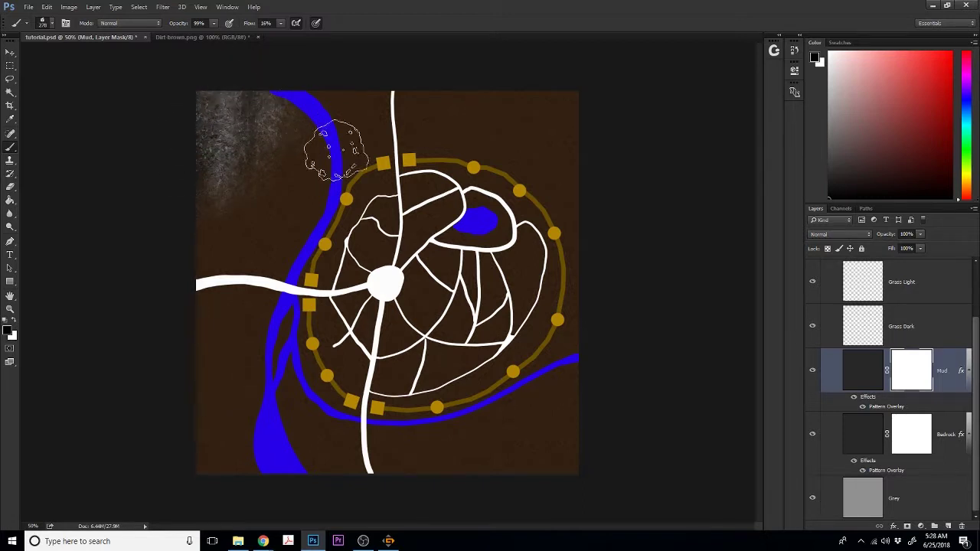
pyautogui.moveTo(579, 470)
pyautogui.mouseDown()
pyautogui.moveTo(557, 464)
pyautogui.moveTo(572, 455)
pyautogui.moveTo(561, 446)
pyautogui.moveTo(549, 479)
pyautogui.mouseUp()
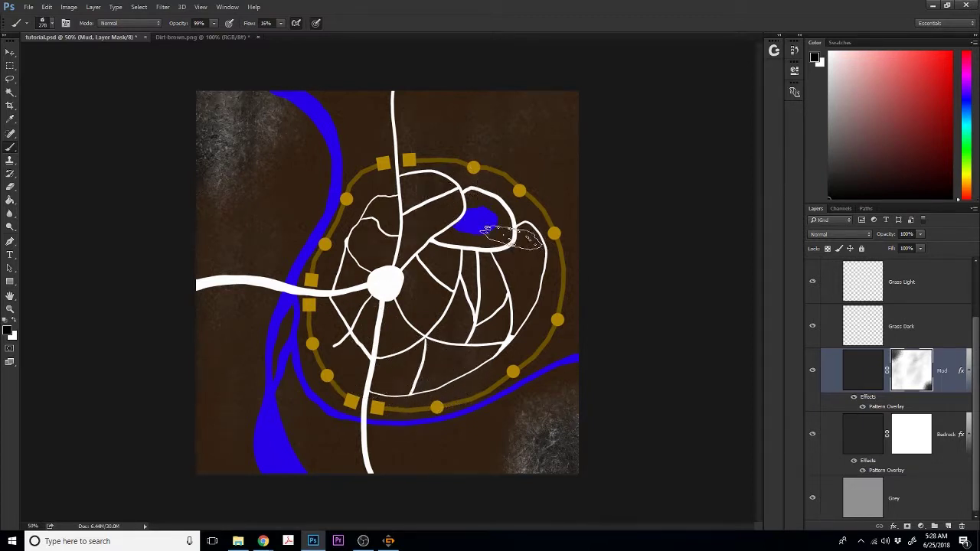
# - Make Grass Dark the active layer and close Dirt-brown.png without saving its changes
pyautogui.click(913, 332)
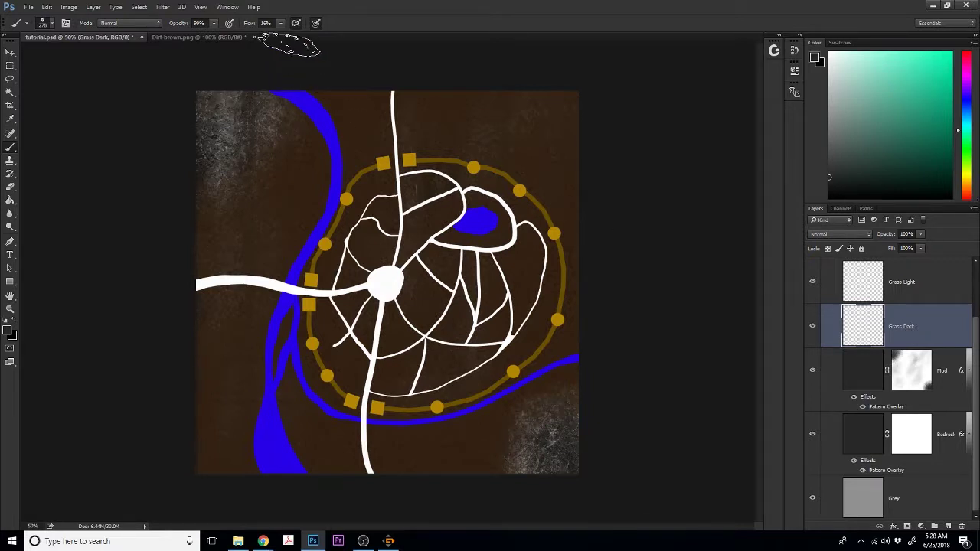
pyautogui.click(254, 37)
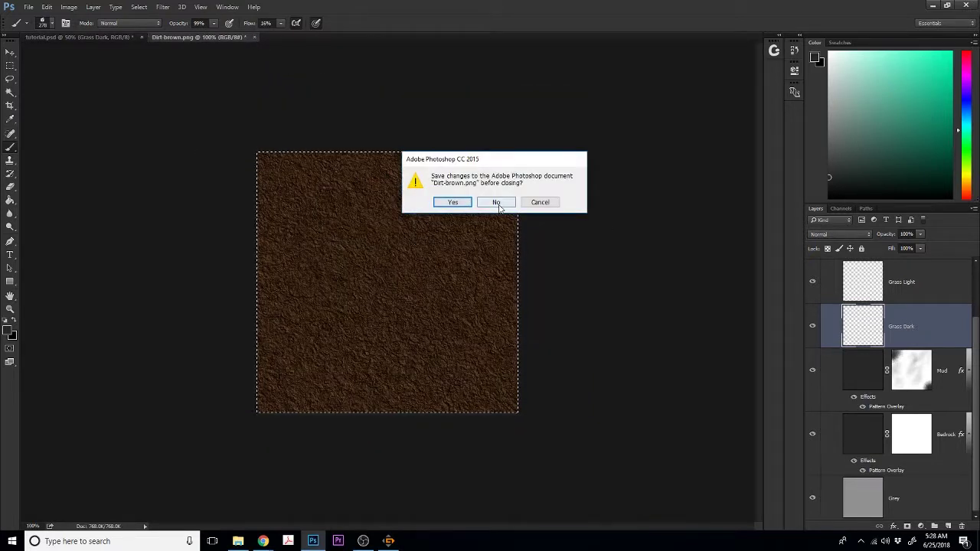
pyautogui.click(496, 202)
# - Open the GRREEN and patterned grass textures from the Grass folder inside Mapping Textures
pyautogui.click(28, 7)
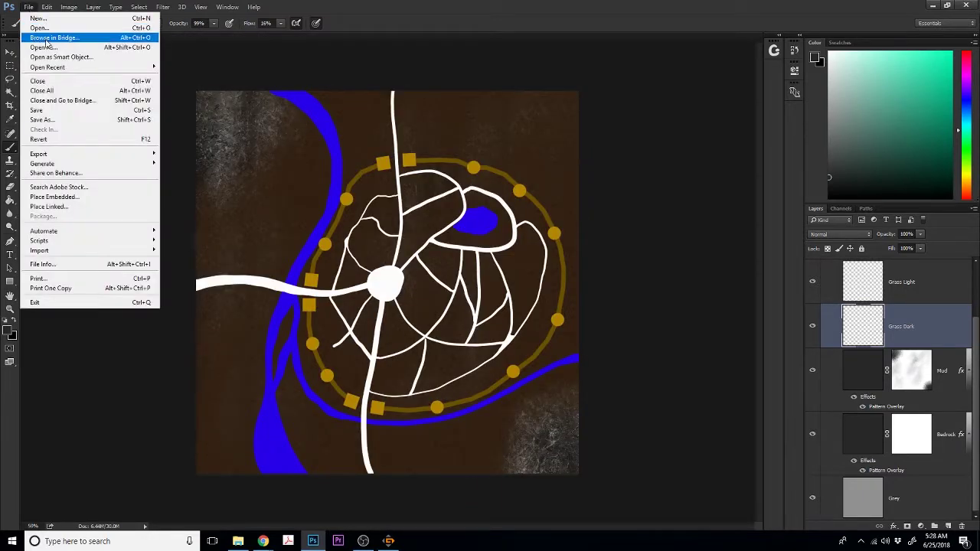
pyautogui.click(46, 29)
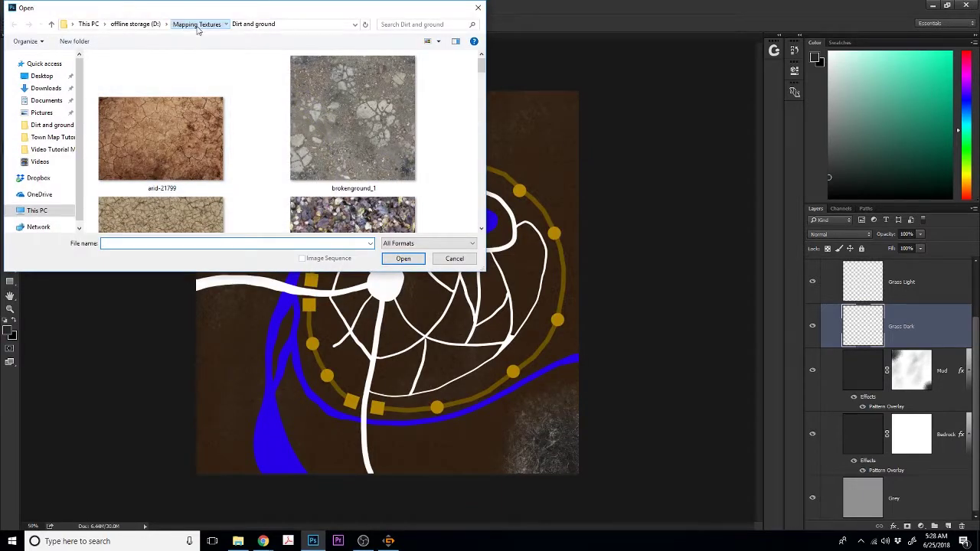
pyautogui.click(196, 24)
pyautogui.doubleClick(137, 115)
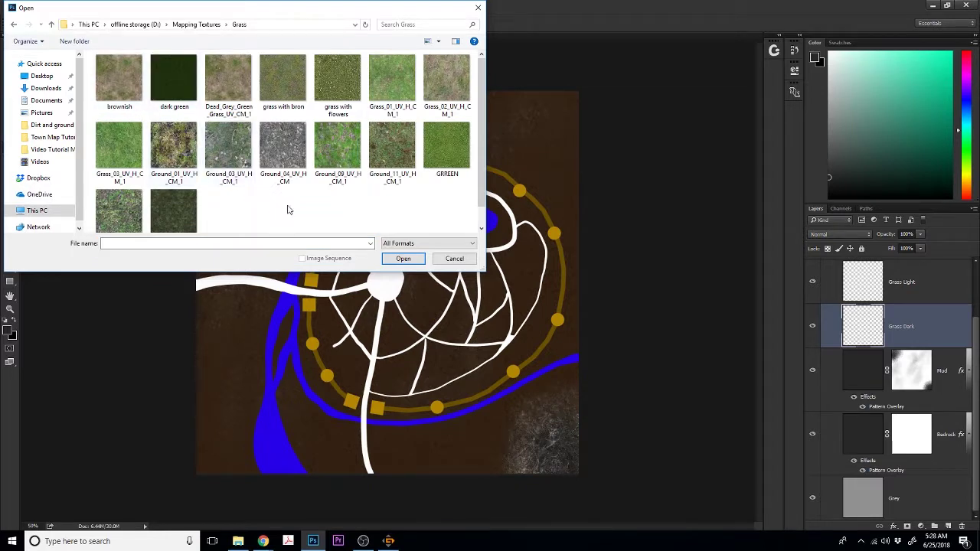
pyautogui.click(440, 160)
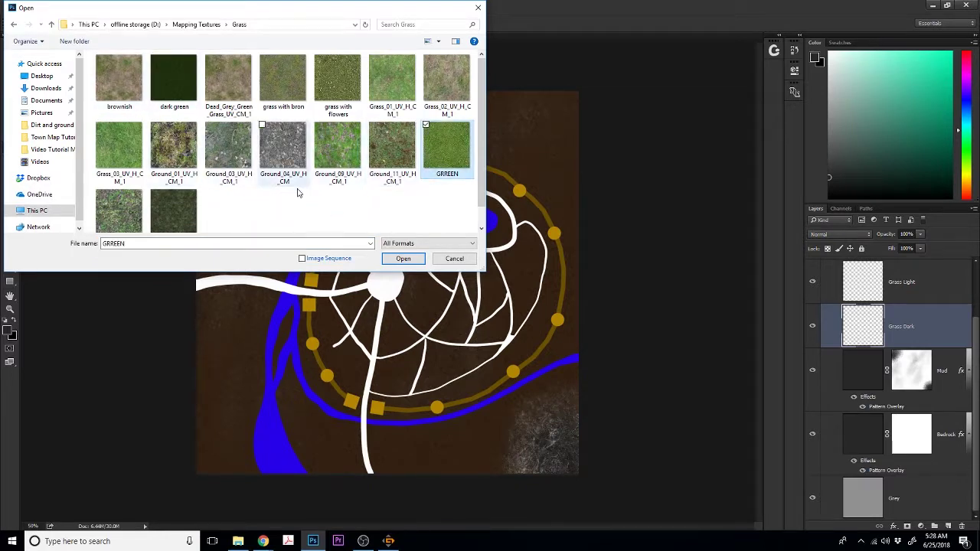
pyautogui.keyDown('ctrl'); pyautogui.click(184, 211); pyautogui.keyUp('ctrl')
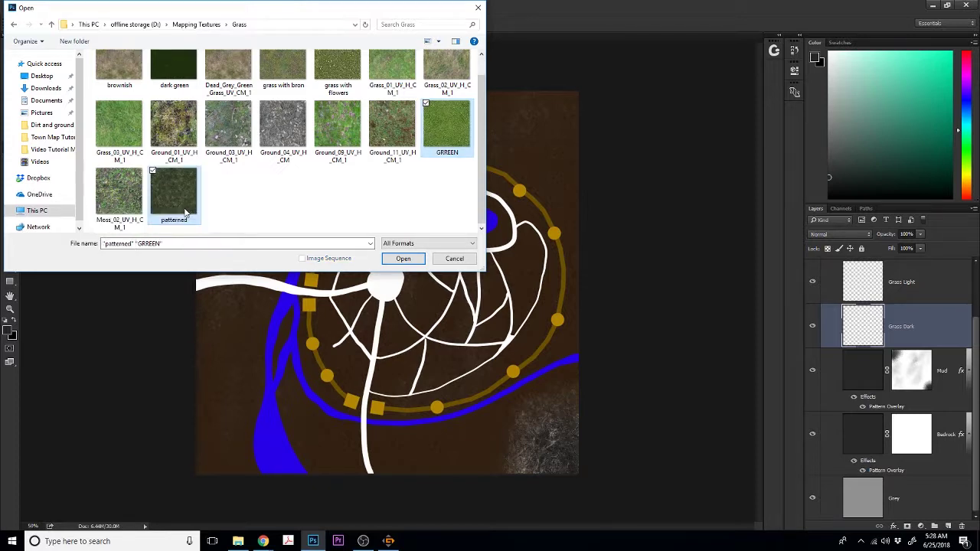
pyautogui.click(398, 259)
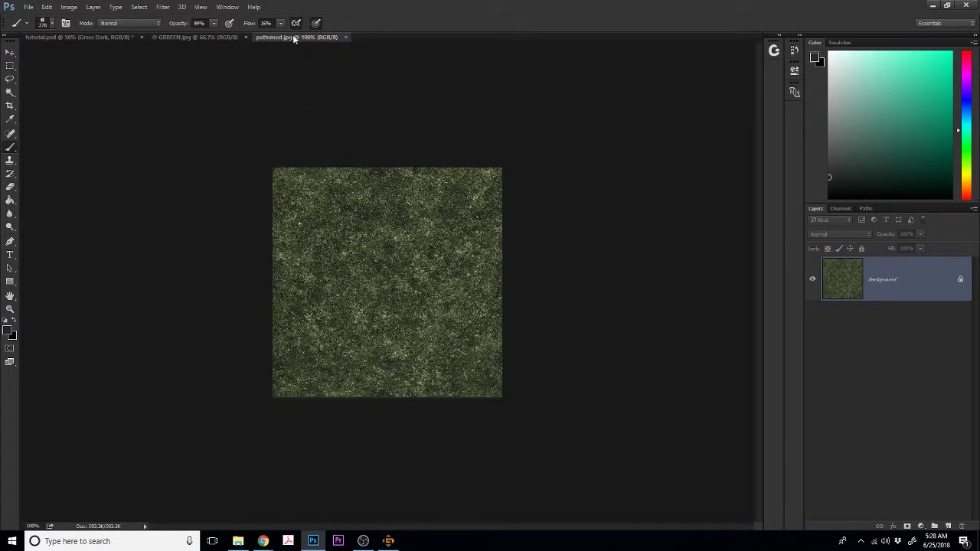
# - Define the entire patterned.jpg image as a pattern, keeping the name patterned.jpg
pyautogui.hotkey('ctrl', 'a')
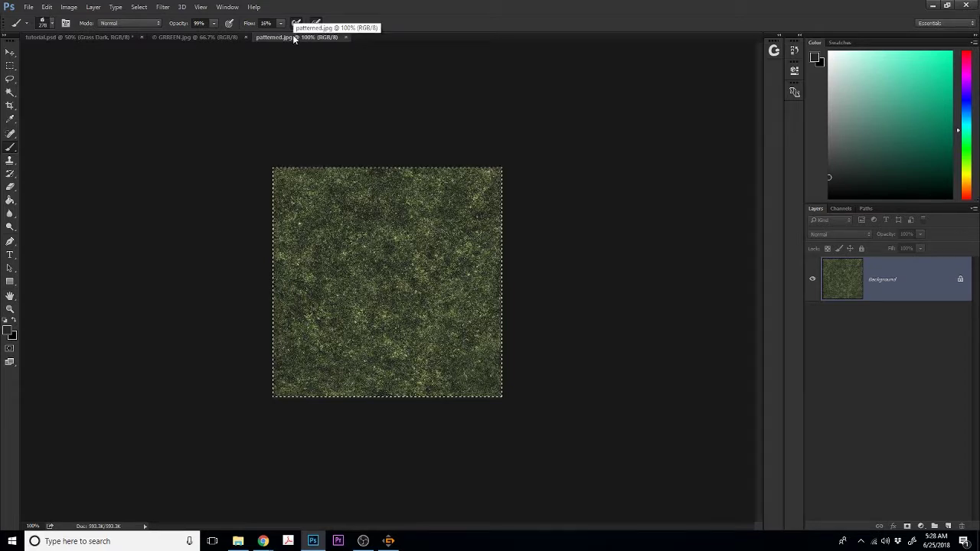
pyautogui.click(31, 8)
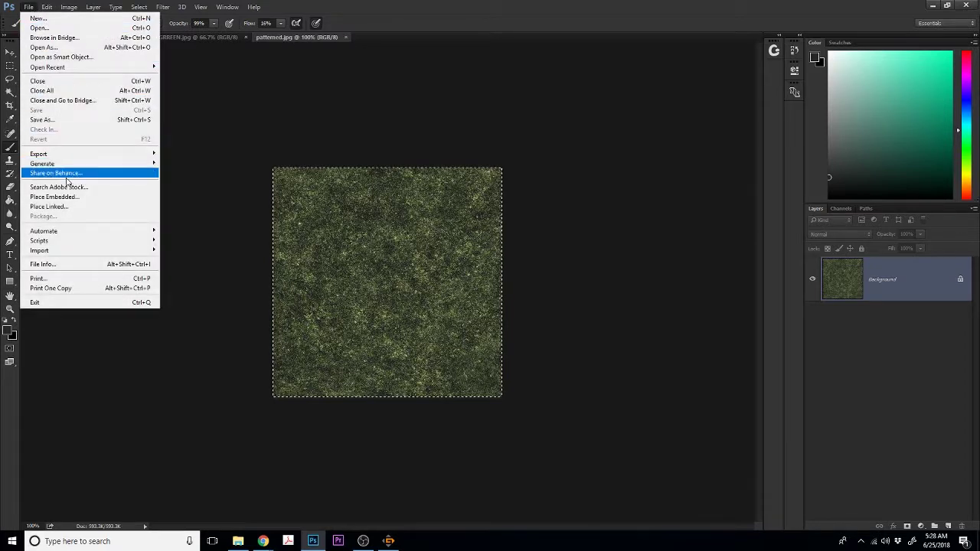
pyautogui.moveTo(46, 7)
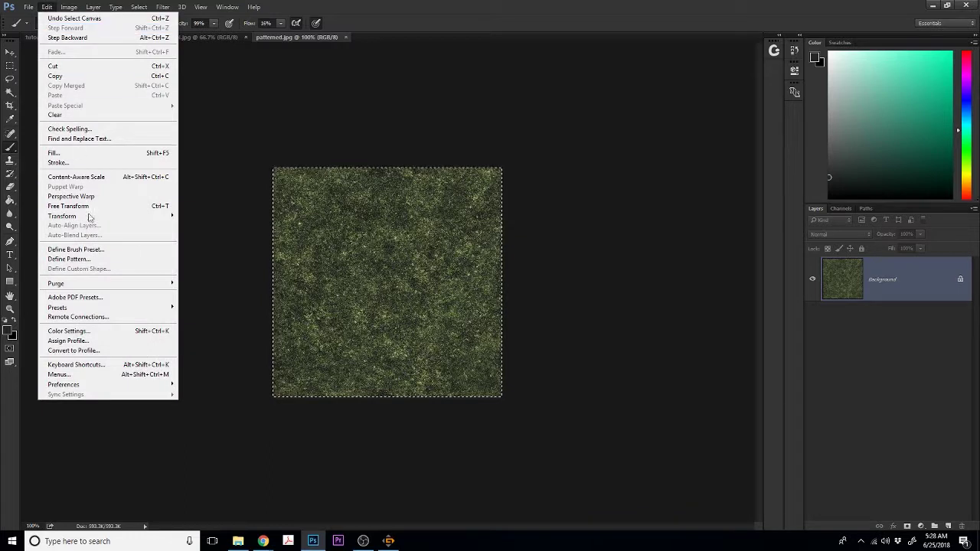
pyautogui.click(91, 258)
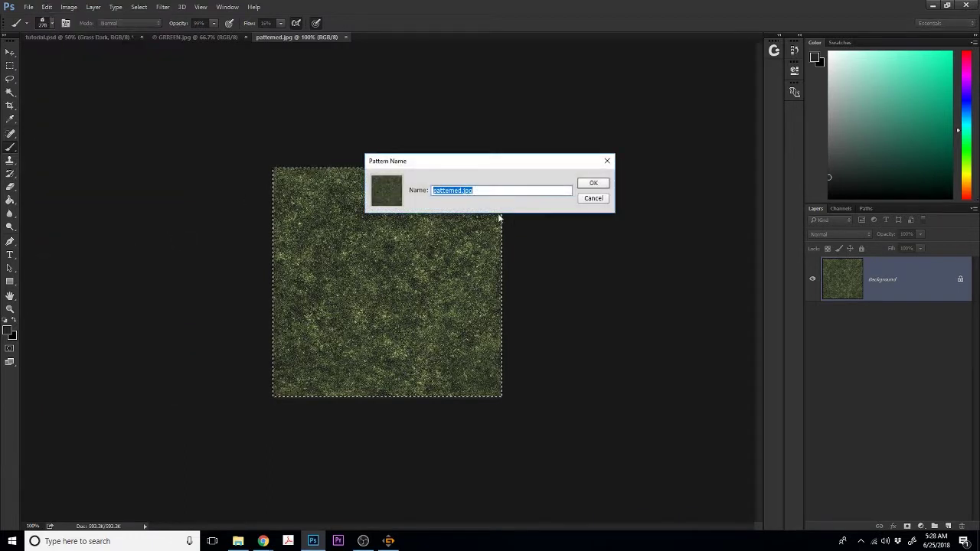
pyautogui.click(591, 183)
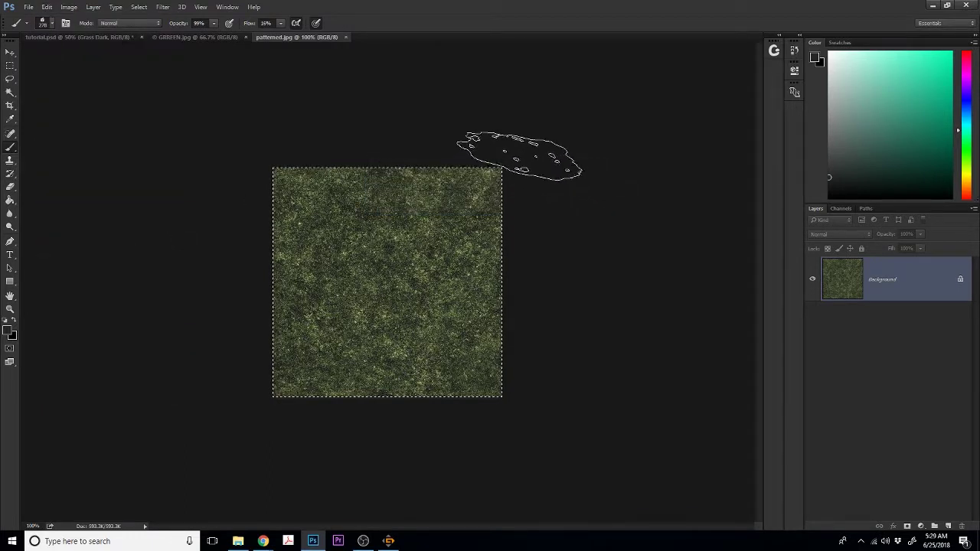
# - Select the GRREEN.jpg grass image except the watermarked strip along its bottom edge and define it as a pattern
pyautogui.click(204, 37)
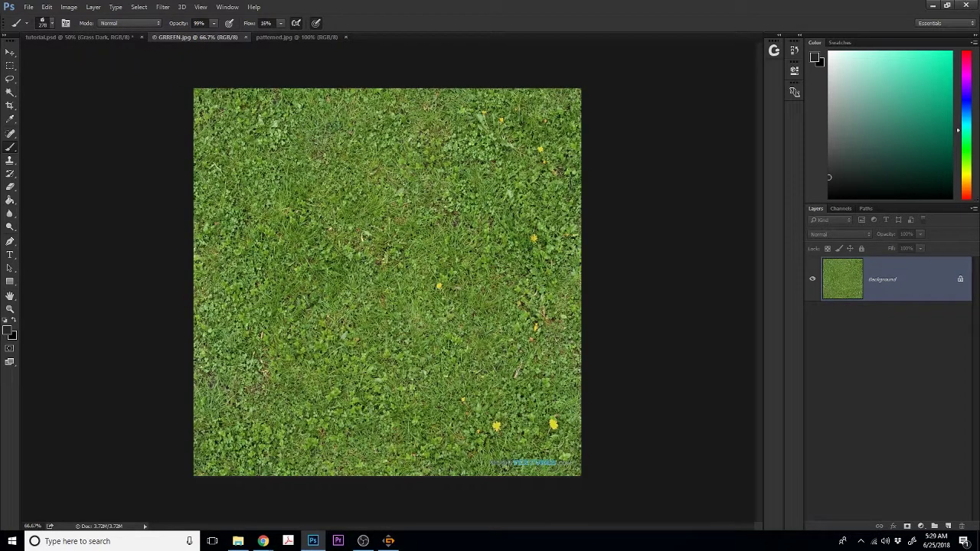
pyautogui.click(9, 66)
pyautogui.moveTo(186, 81); pyautogui.dragTo(661, 455)
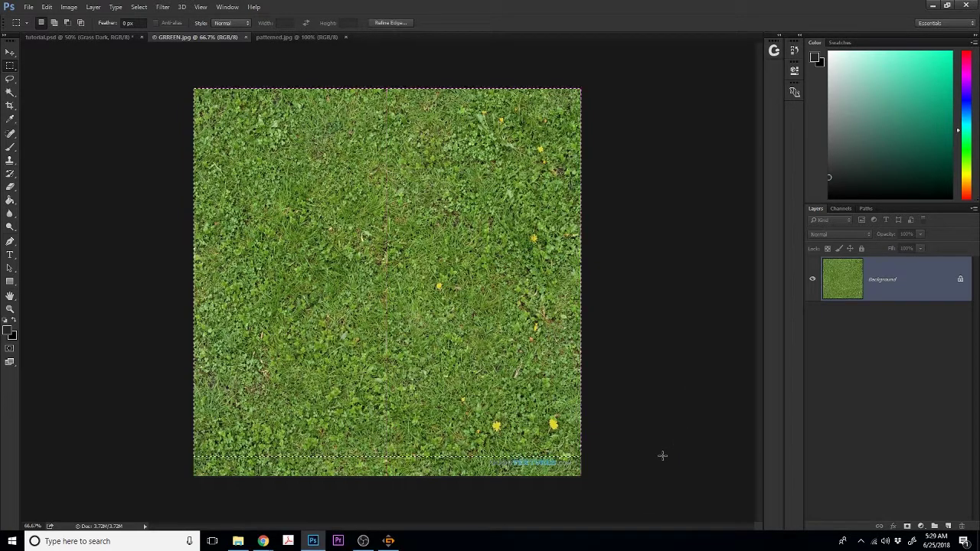
pyautogui.click(69, 7)
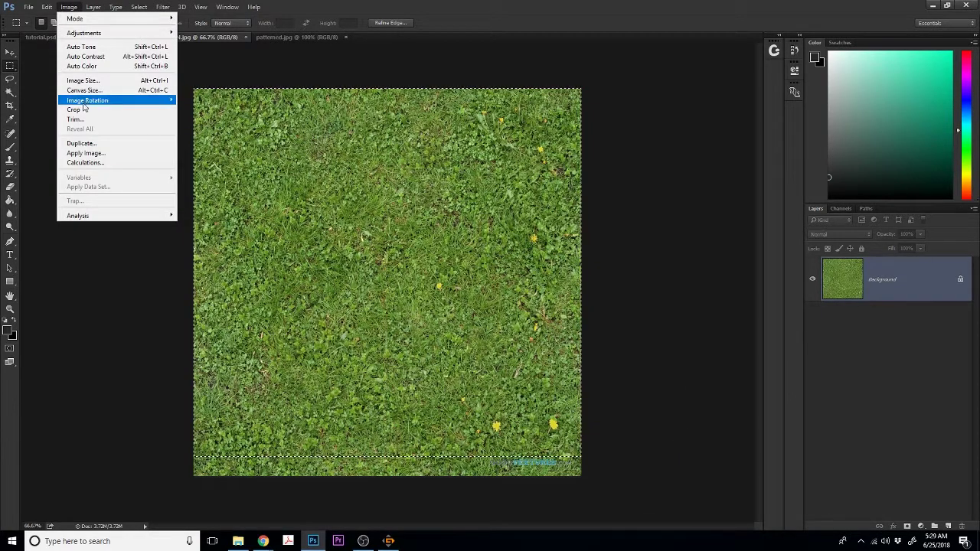
pyautogui.moveTo(47, 7)
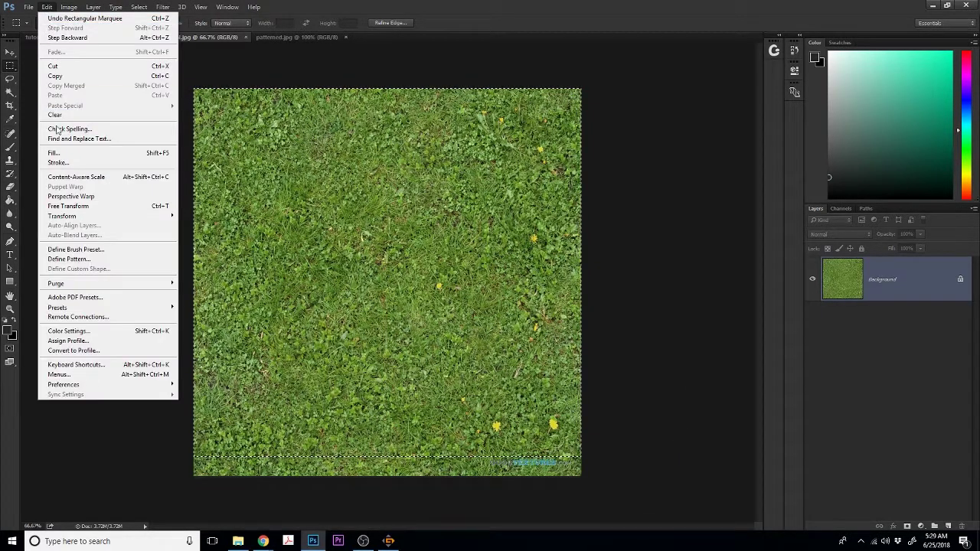
pyautogui.click(70, 258)
pyautogui.click(600, 183)
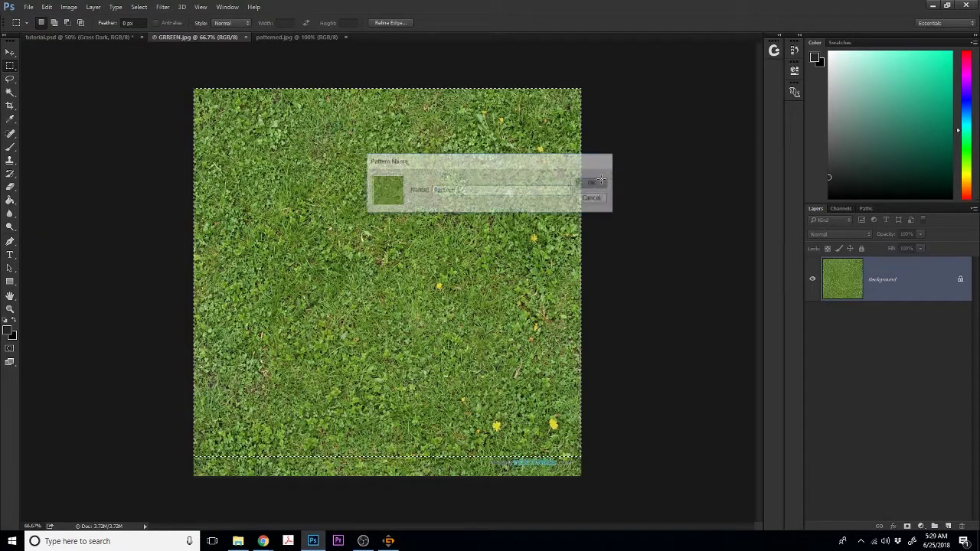
# - In tutorial.psd, add a layer mask to Grass Dark, fill the mask with black and the layer itself with dark grey
pyautogui.click(84, 37)
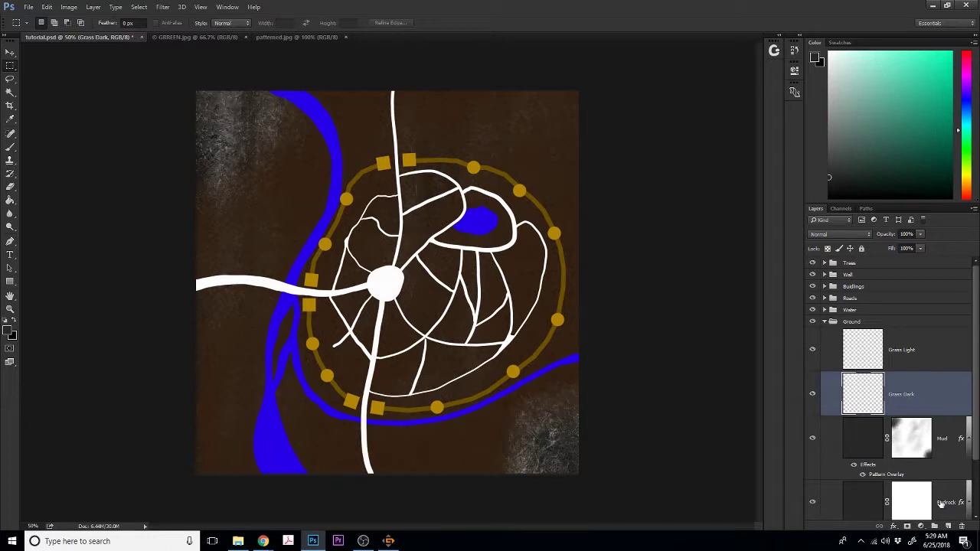
pyautogui.click(907, 526)
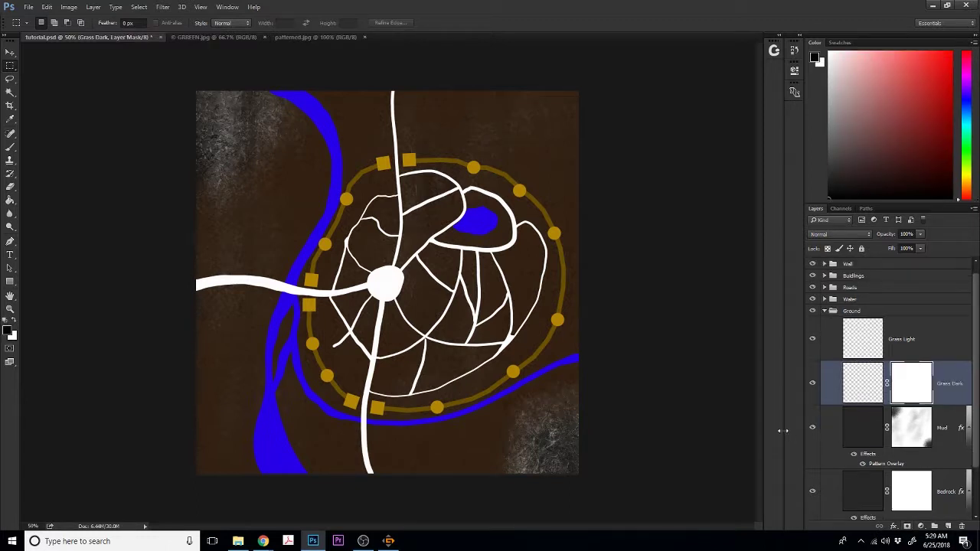
pyautogui.click(13, 203)
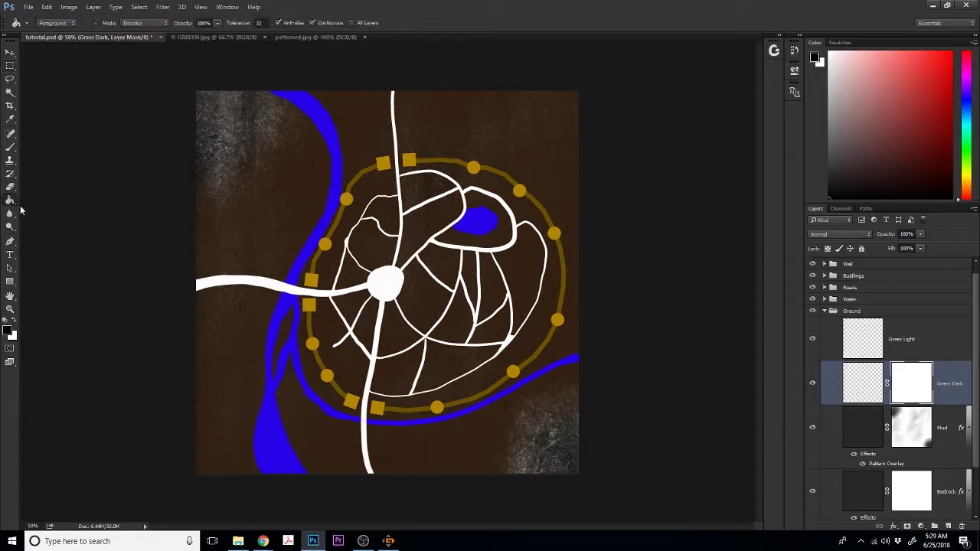
pyautogui.click(375, 300)
pyautogui.click(863, 399)
pyautogui.click(488, 358)
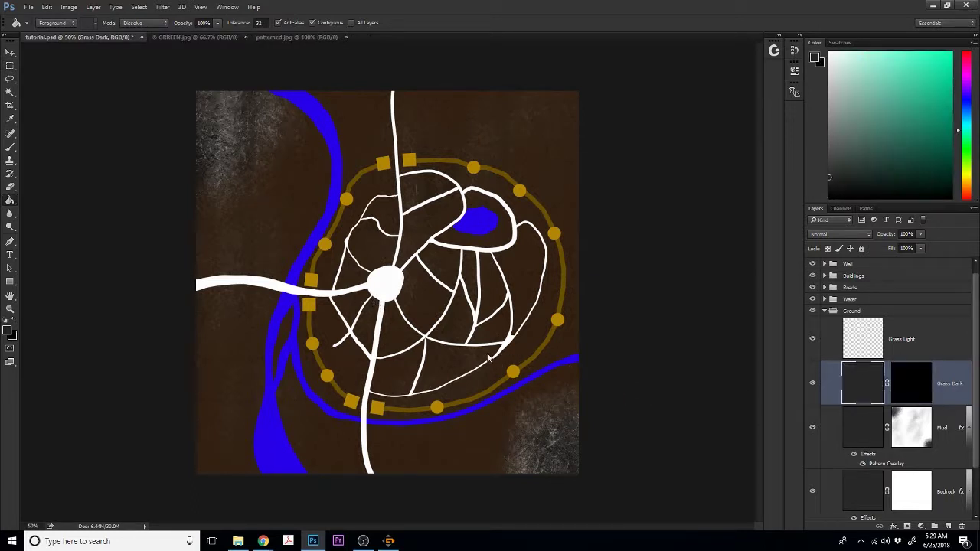
# - Add a Pattern Overlay to the Grass Dark layer using the dark green patterned grass pattern
pyautogui.doubleClick(867, 394)
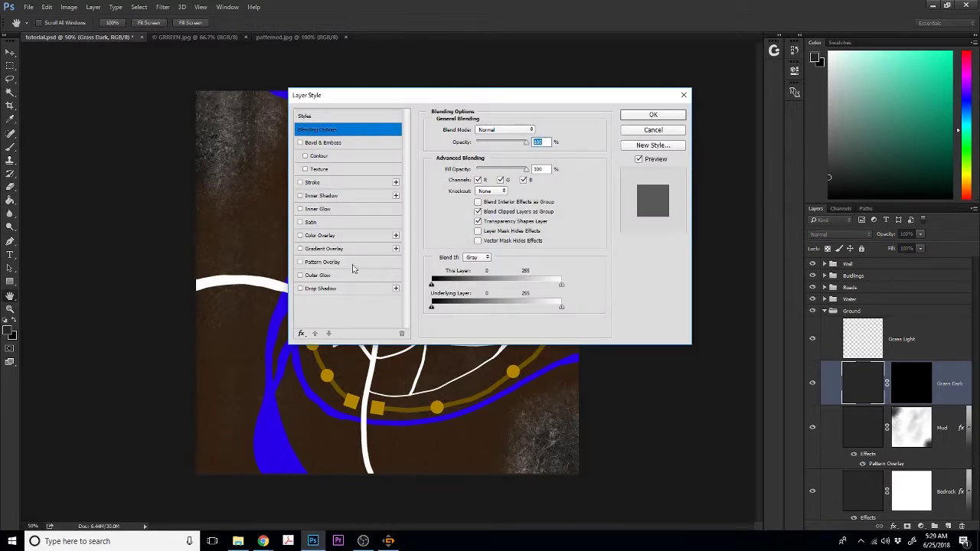
pyautogui.click(300, 263)
pyautogui.click(320, 263)
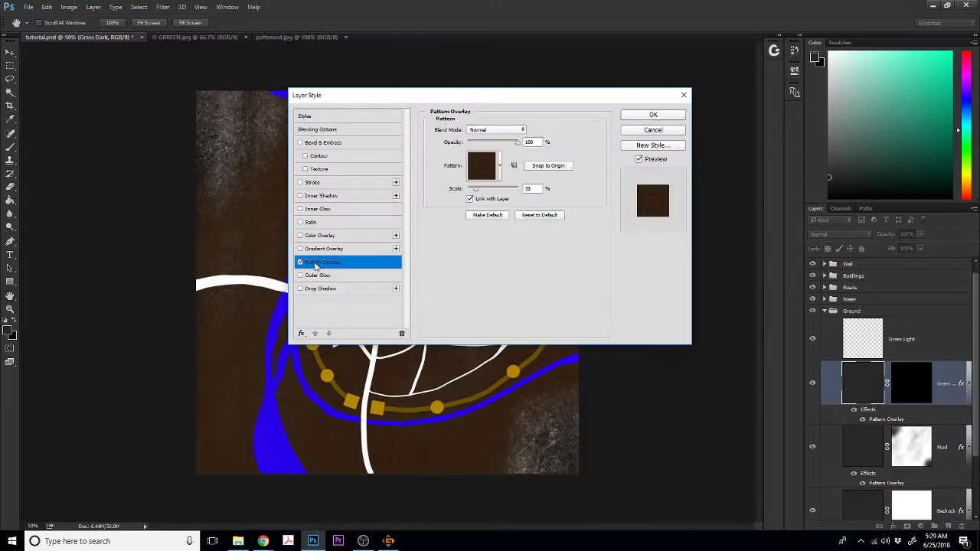
pyautogui.click(499, 168)
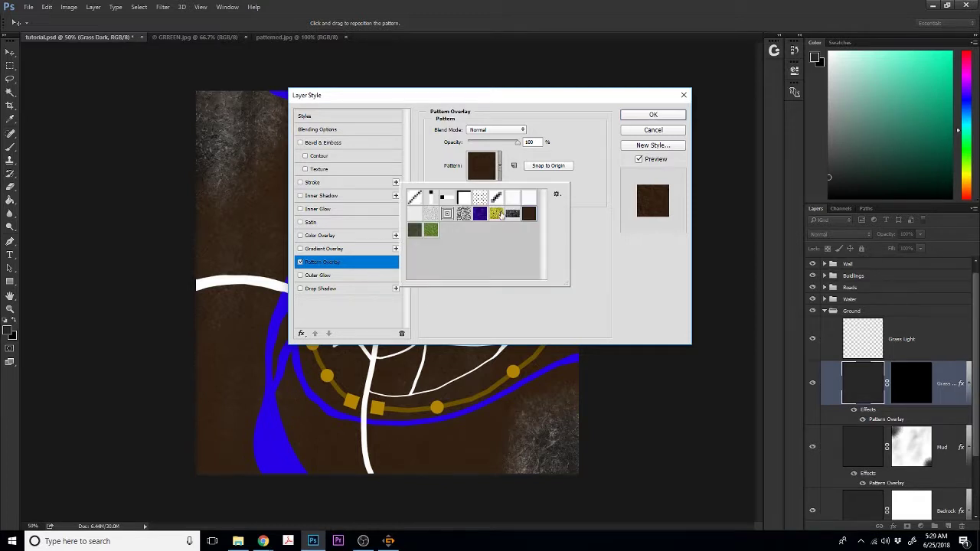
pyautogui.click(414, 230)
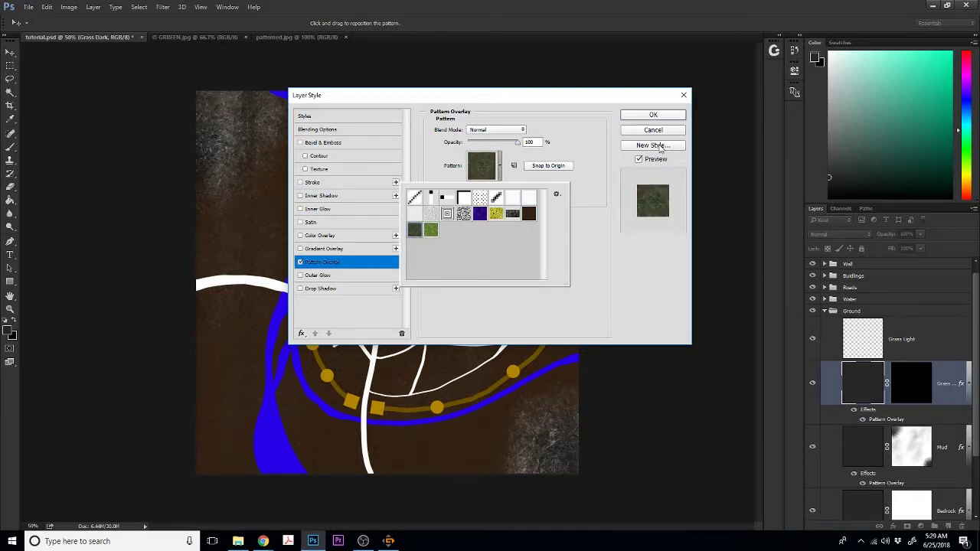
pyautogui.click(585, 228)
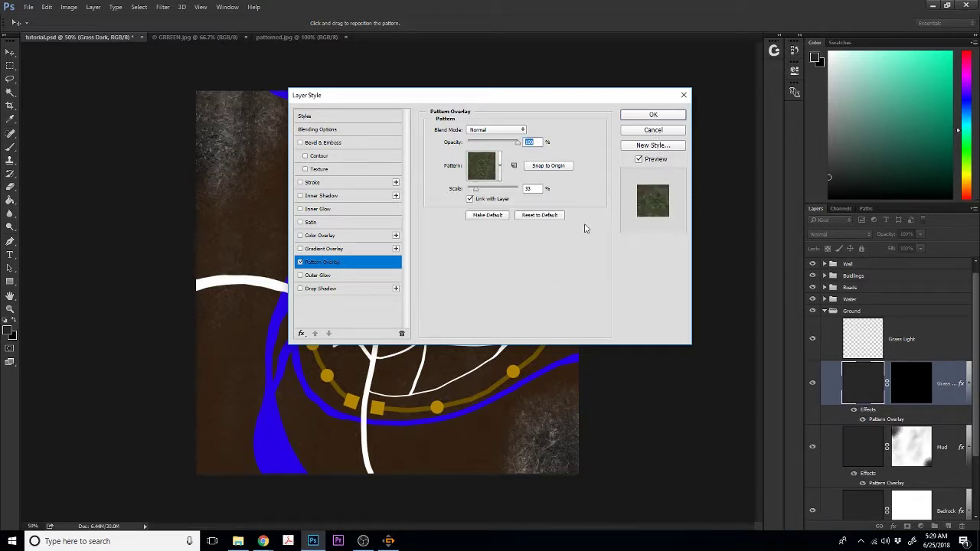
pyautogui.click(666, 115)
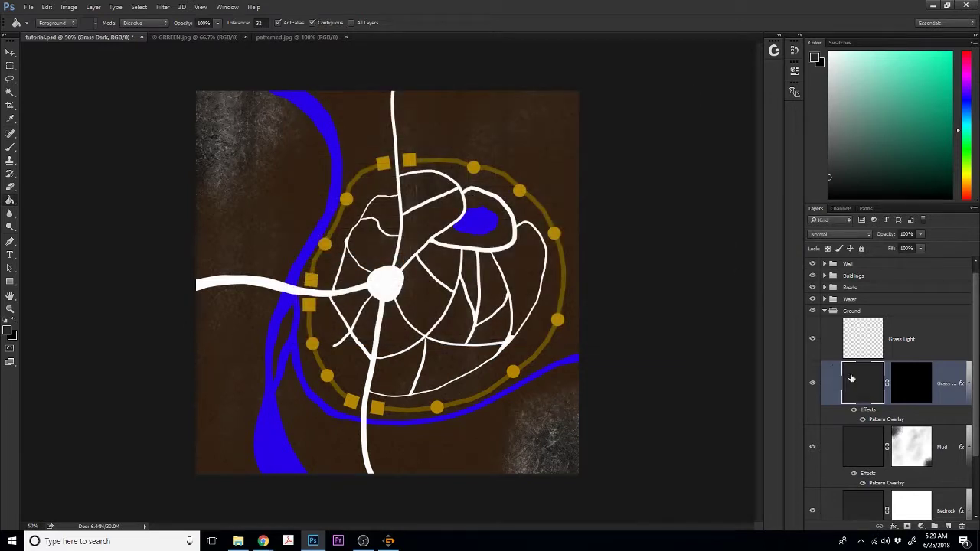
# - Fill the Grass Dark mask with white to reveal the layer, and set its Pattern Overlay scale to 89%
pyautogui.click(905, 381)
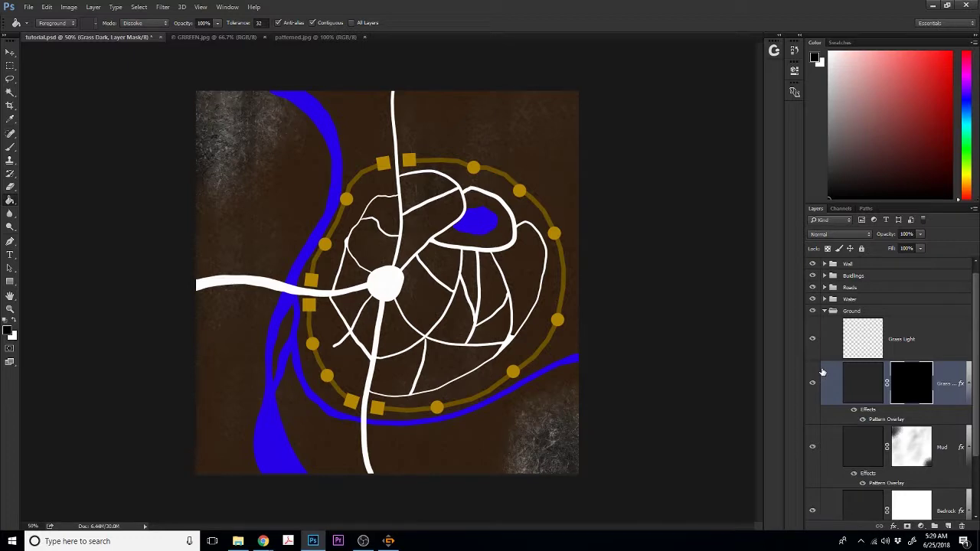
pyautogui.hotkey('ctrl', 'a')
pyautogui.hotkey('ctrl', 'BackSpace')
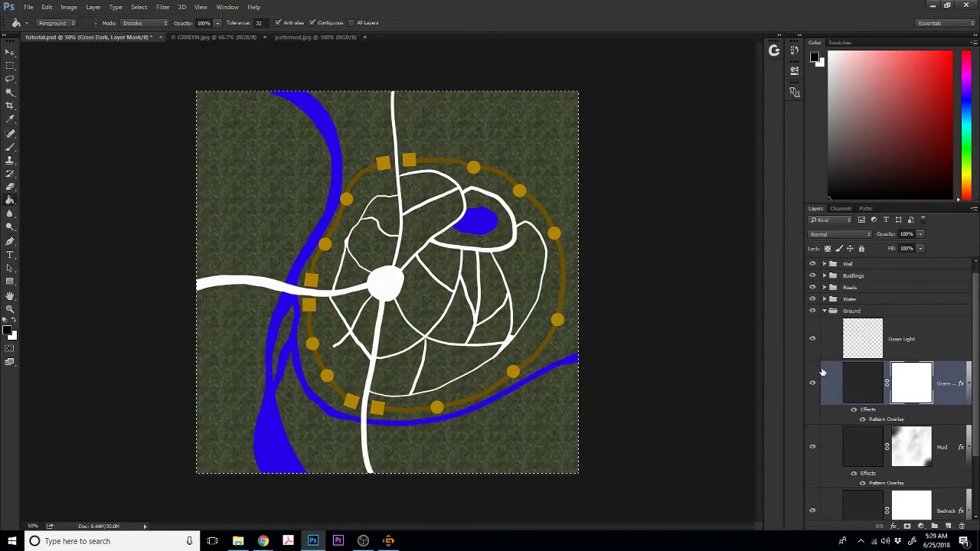
pyautogui.click(877, 397)
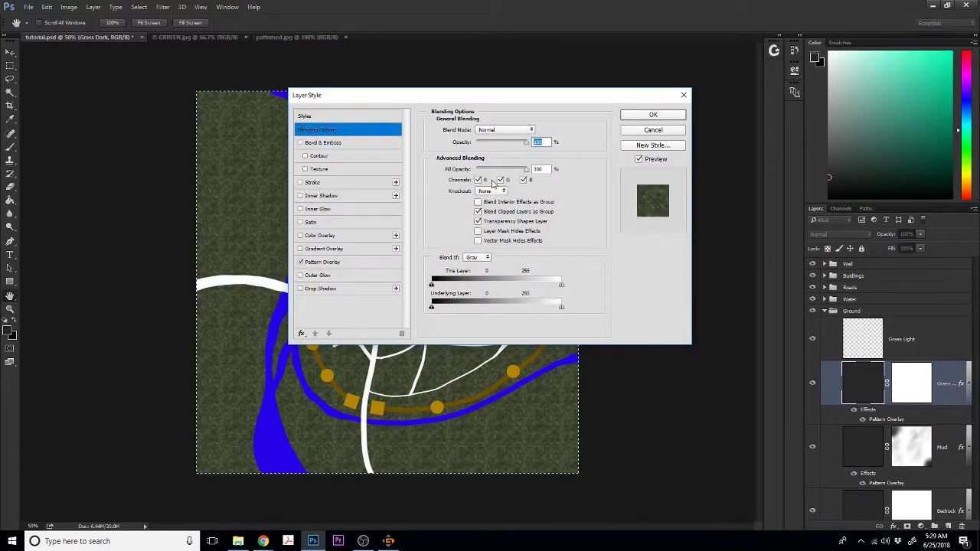
pyautogui.click(335, 263)
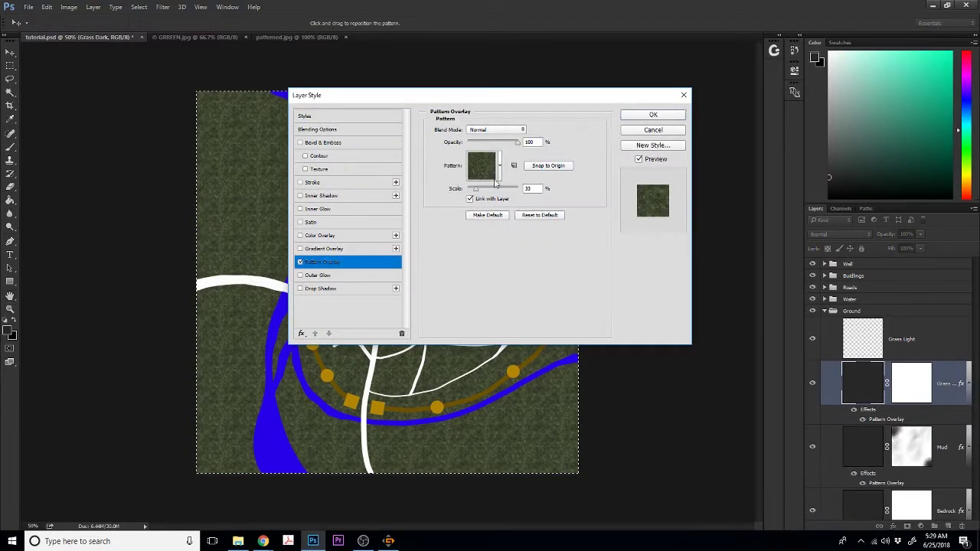
pyautogui.moveTo(475, 192); pyautogui.dragTo(496, 192)
pyautogui.click(650, 116)
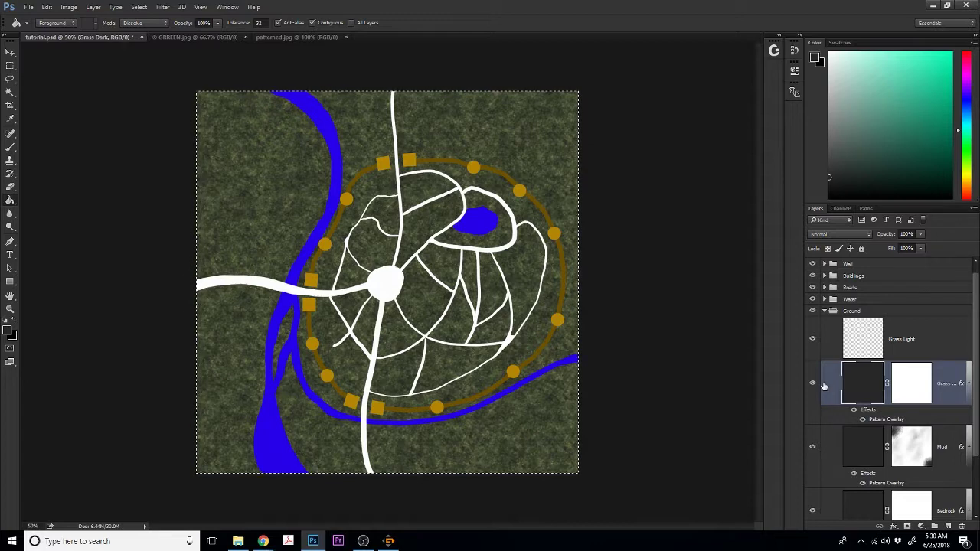
# - Refill the Grass Dark mask with black and paint soft white patches across the map on it with the textured brush
pyautogui.click(923, 384)
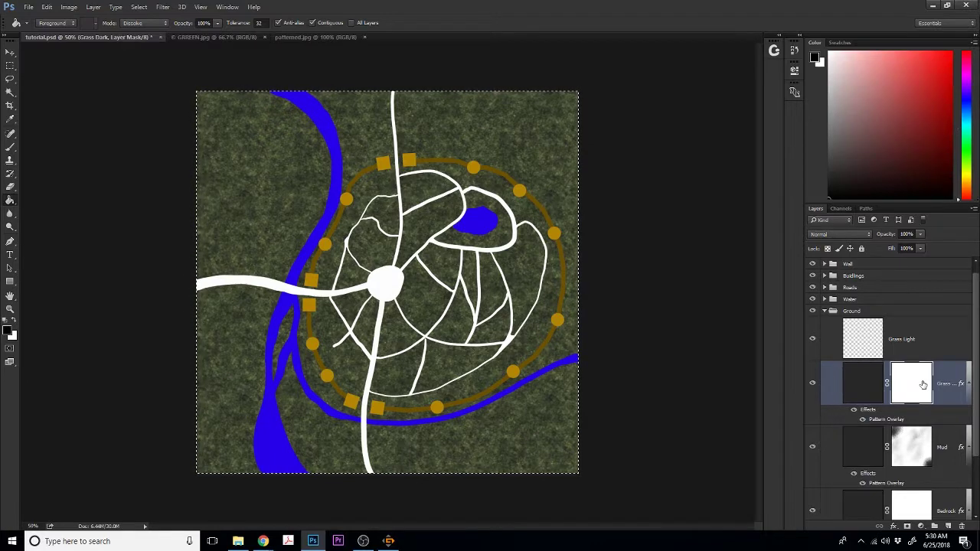
pyautogui.click(242, 237)
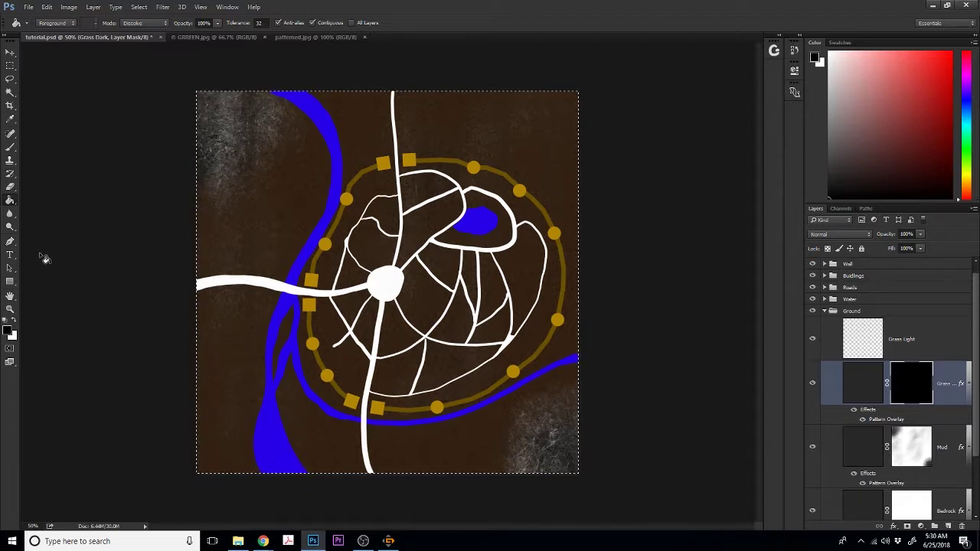
pyautogui.click(13, 150)
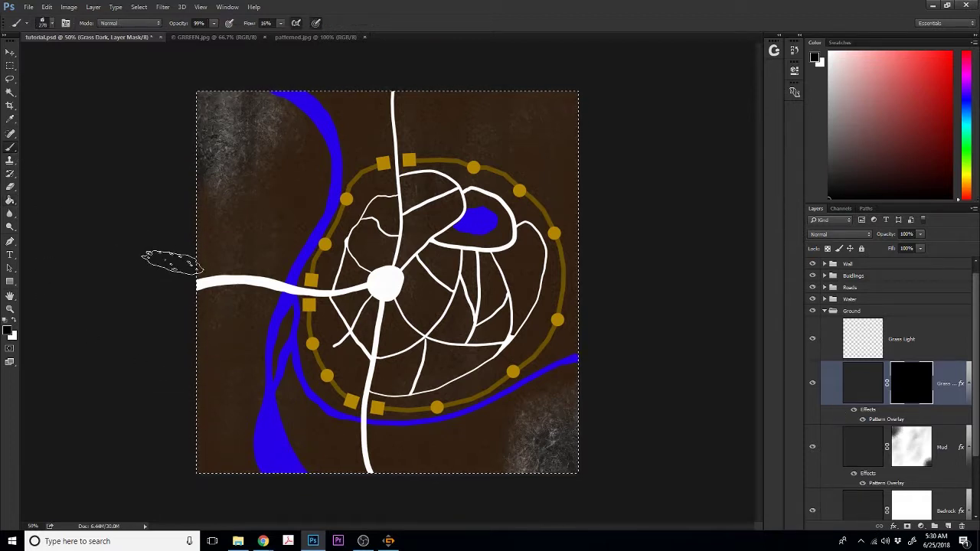
pyautogui.press('x')
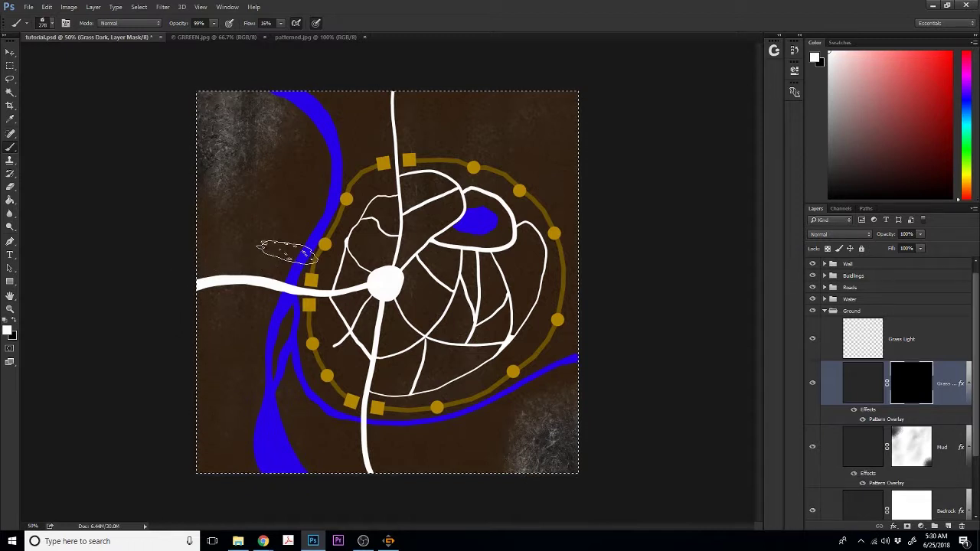
pyautogui.hotkey('ctrl', 'd')
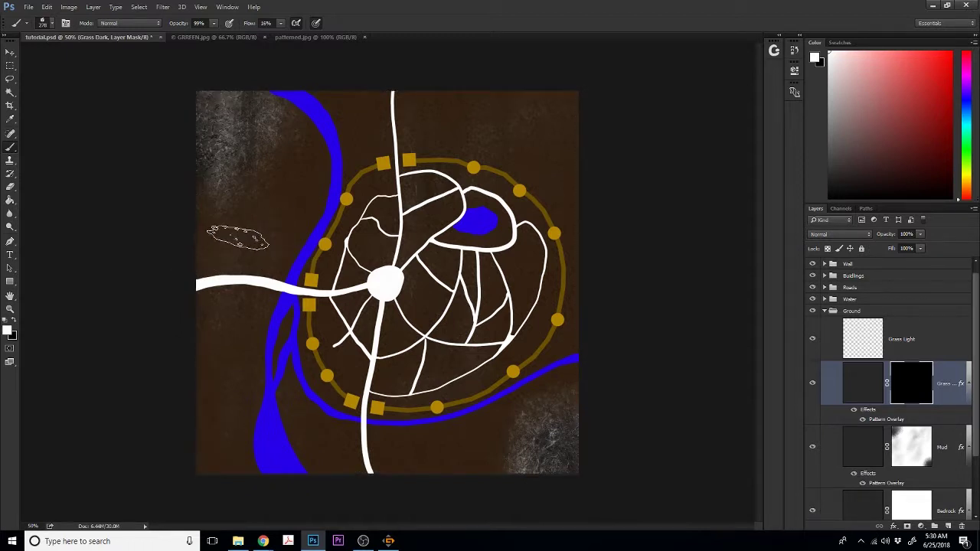
pyautogui.moveTo(212, 231)
pyautogui.mouseDown()
pyautogui.moveTo(244, 238)
pyautogui.moveTo(284, 148)
pyautogui.mouseUp()
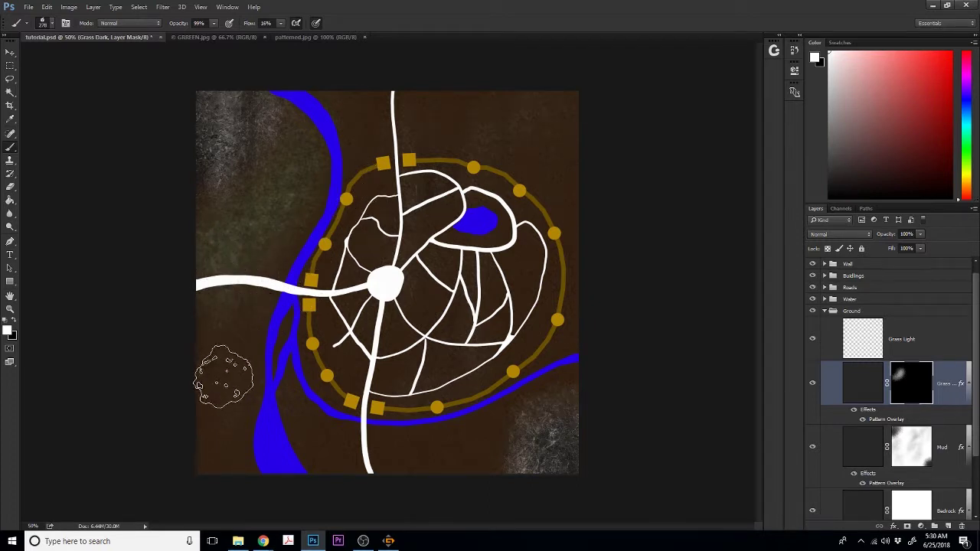
pyautogui.moveTo(203, 463)
pyautogui.mouseDown()
pyautogui.moveTo(208, 437)
pyautogui.moveTo(246, 448)
pyautogui.moveTo(244, 460)
pyautogui.moveTo(284, 267)
pyautogui.moveTo(247, 439)
pyautogui.moveTo(318, 436)
pyautogui.mouseUp()
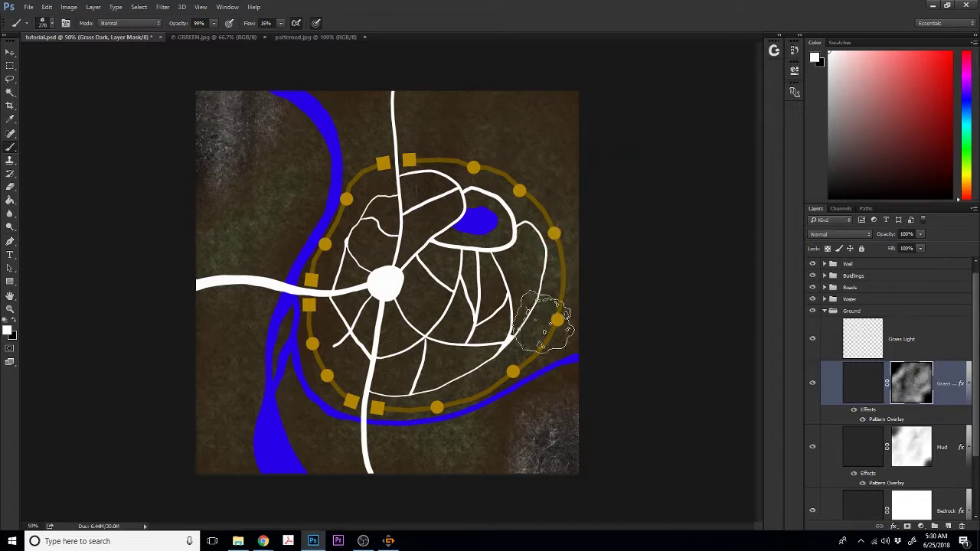
pyautogui.moveTo(499, 442)
pyautogui.mouseDown()
pyautogui.moveTo(492, 433)
pyautogui.moveTo(466, 459)
pyautogui.mouseUp()
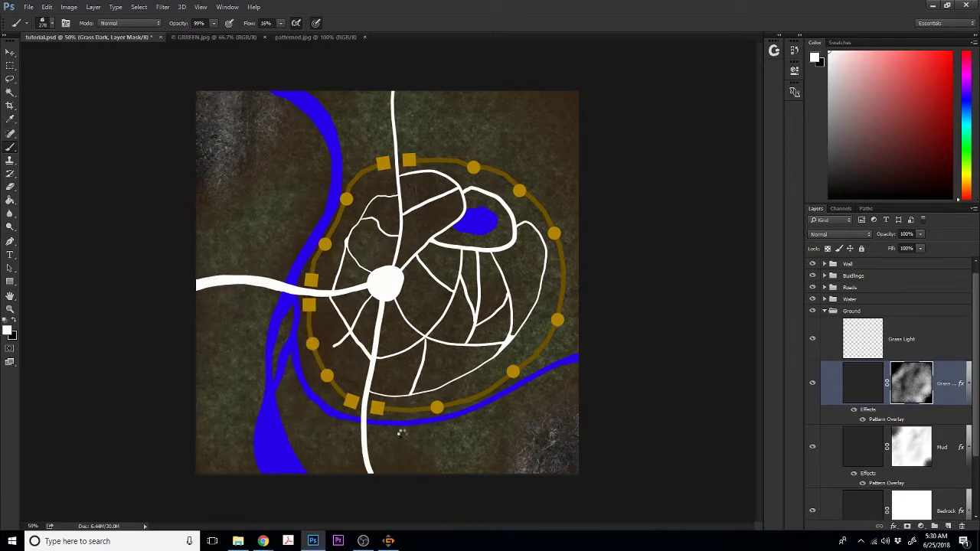
pyautogui.moveTo(343, 377)
pyautogui.mouseDown()
pyautogui.moveTo(358, 340)
pyautogui.moveTo(354, 322)
pyautogui.moveTo(367, 369)
pyautogui.mouseUp()
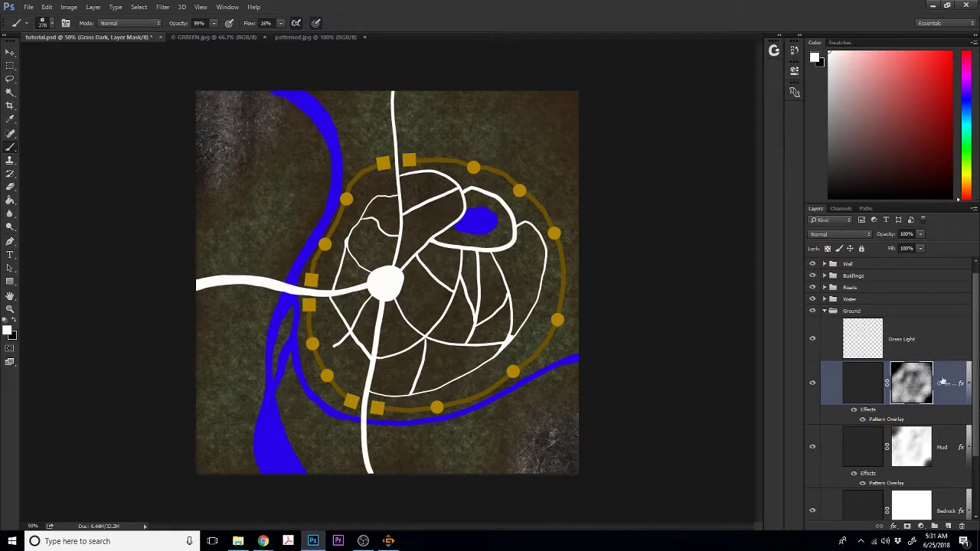
# - Add a layer mask to Grass Light, fill the mask with black and the layer itself with dark grey
pyautogui.click(900, 342)
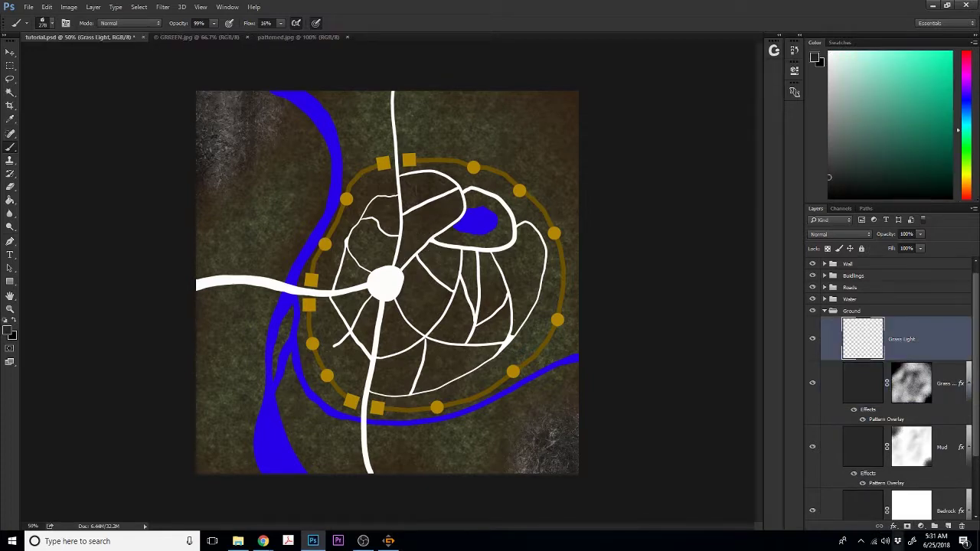
pyautogui.click(907, 528)
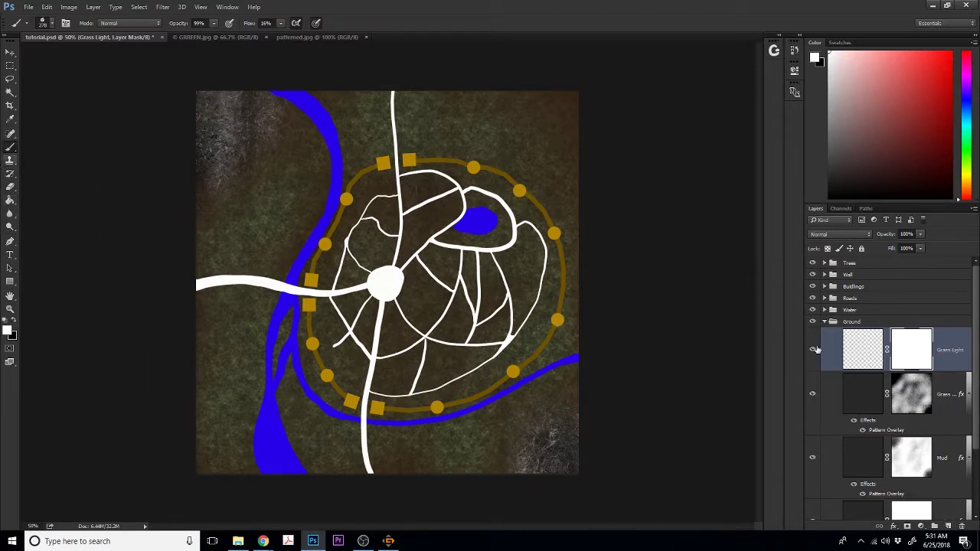
pyautogui.press('x')
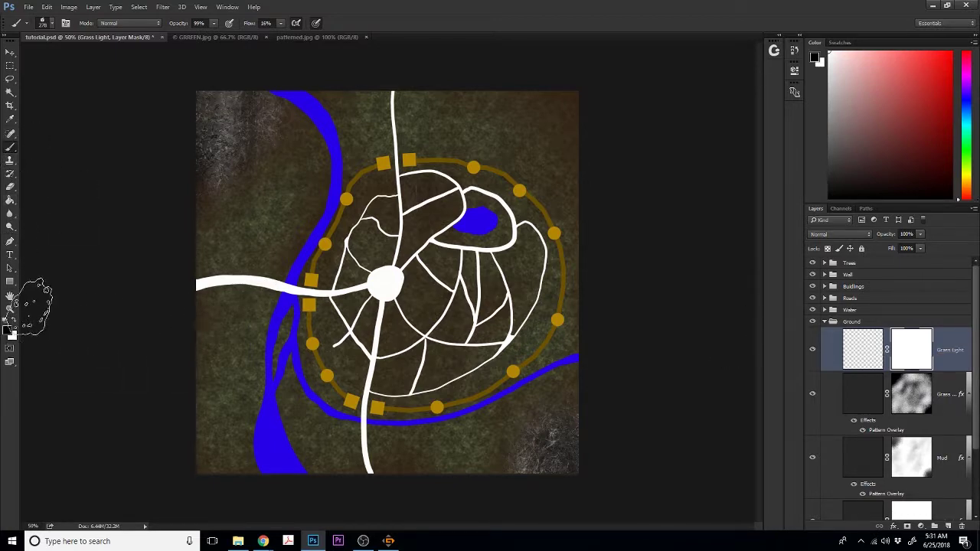
pyautogui.click(10, 200)
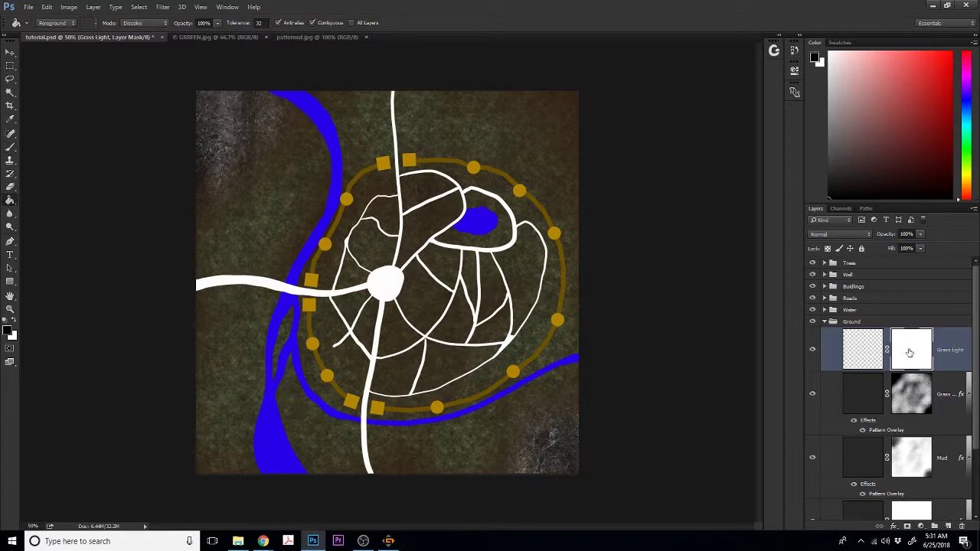
pyautogui.click(557, 339)
pyautogui.click(870, 356)
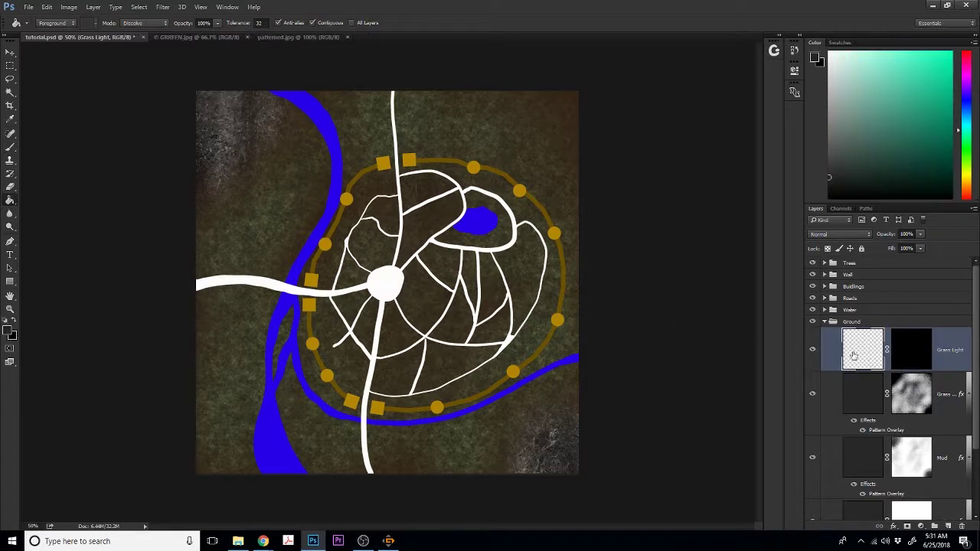
pyautogui.click(388, 294)
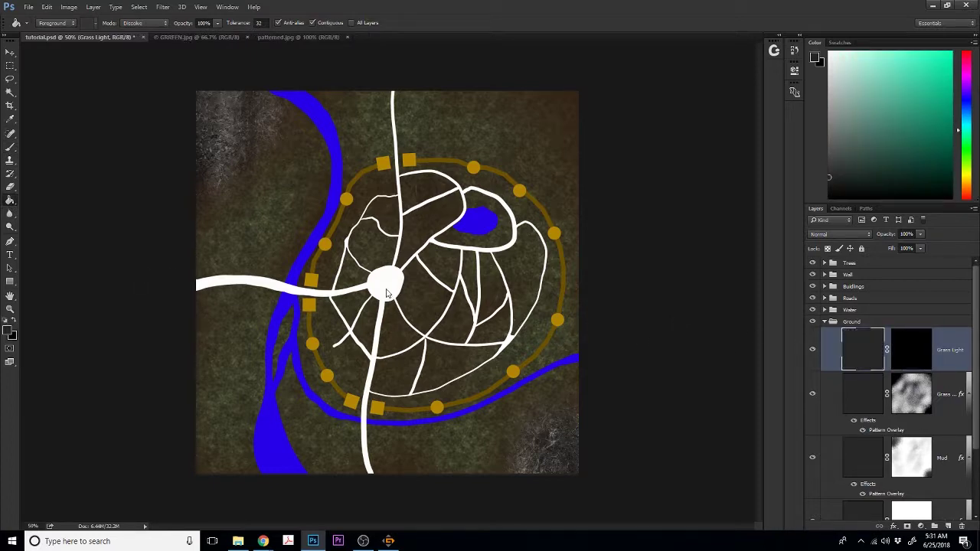
# - Add a Pattern Overlay to the Grass Light layer using the bright green grass pattern
pyautogui.doubleClick(865, 353)
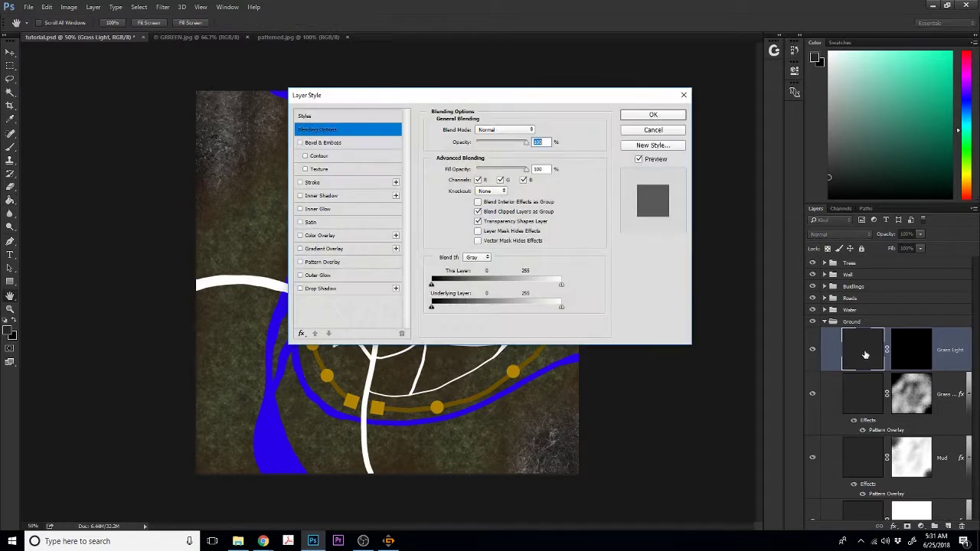
pyautogui.click(309, 262)
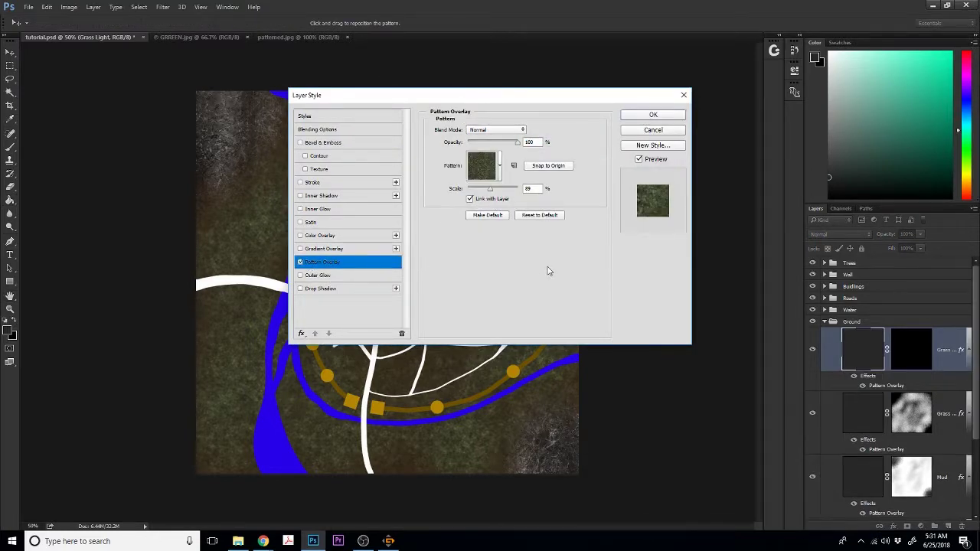
pyautogui.click(500, 170)
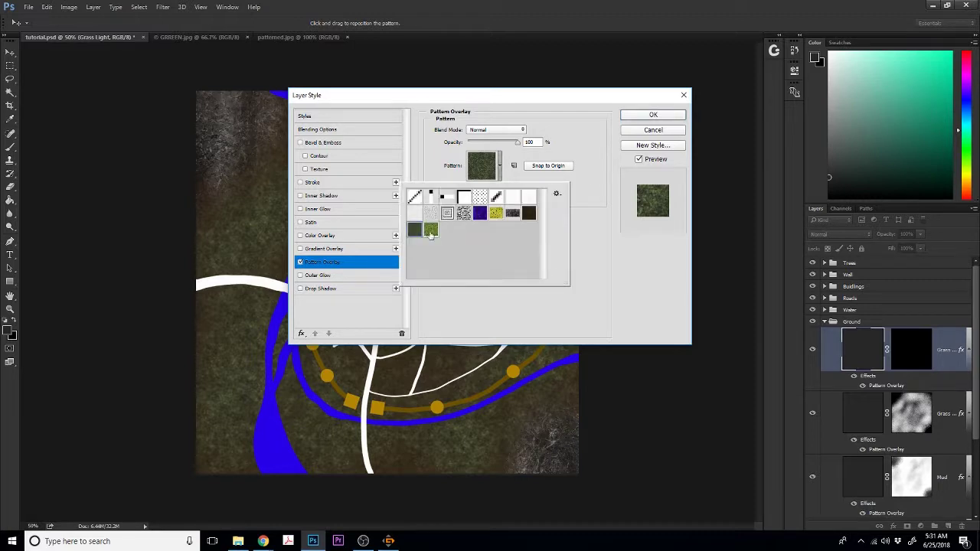
pyautogui.click(430, 232)
pyautogui.click(647, 116)
pyautogui.click(647, 116)
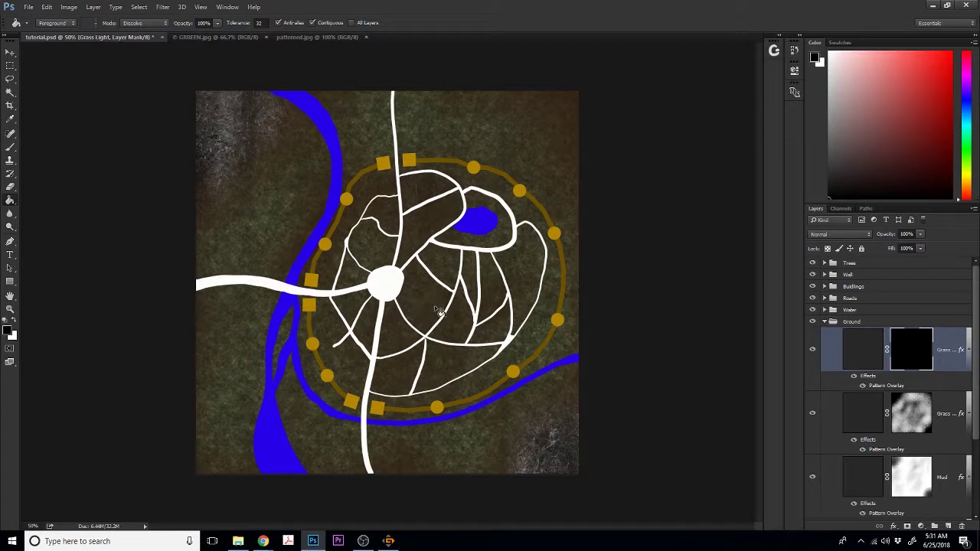
# - Select the whole canvas and fill the Grass Light mask with white to reveal its grass pattern
pyautogui.press('Delete')
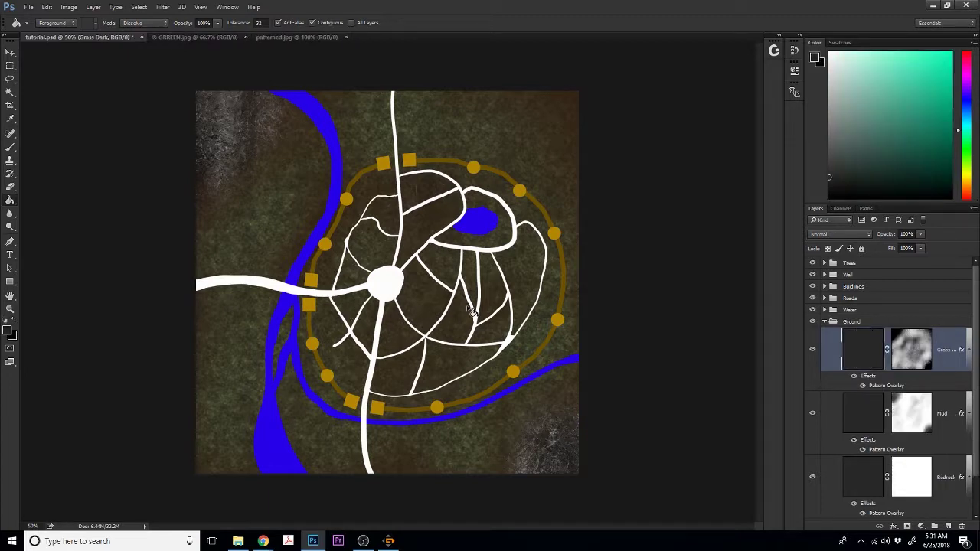
pyautogui.hotkey('ctrl', 'z')
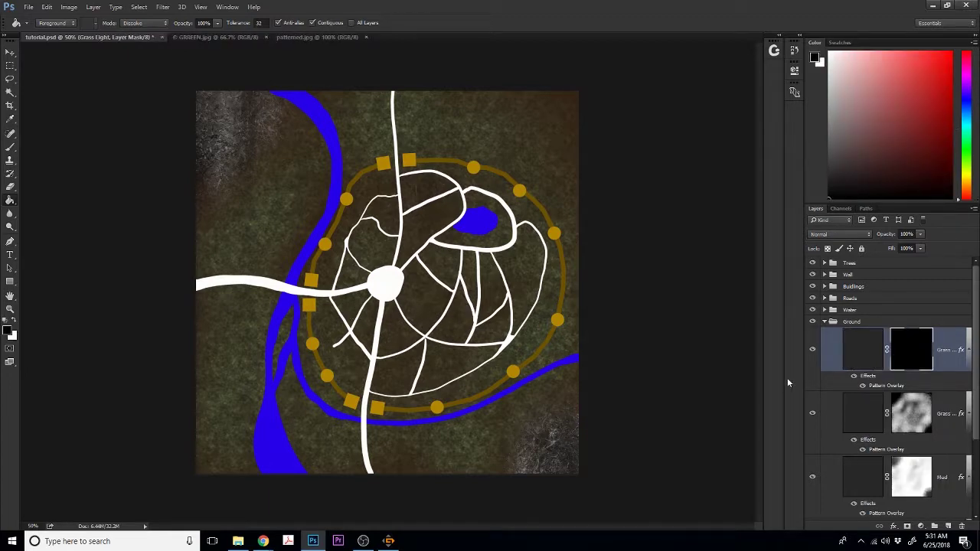
pyautogui.hotkey('ctrl', 'a')
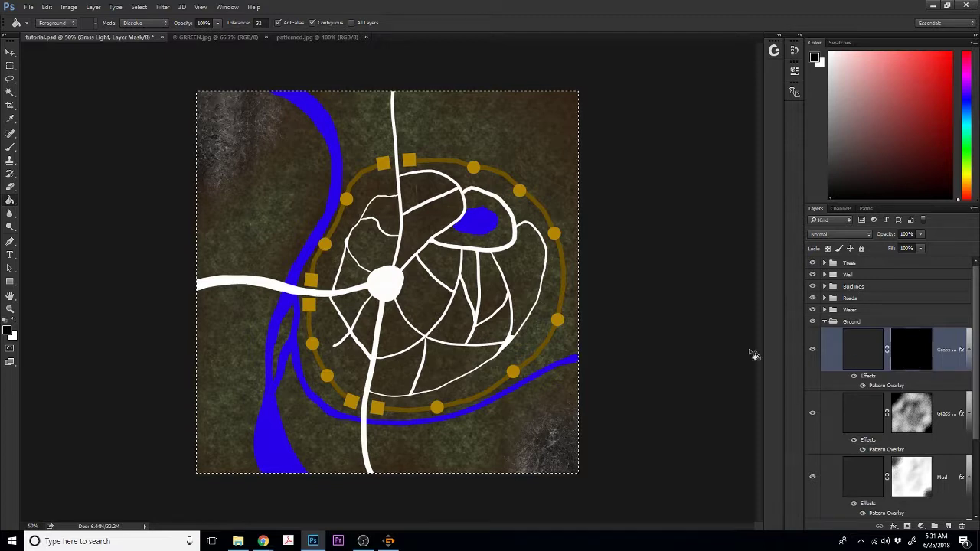
pyautogui.press('Delete')
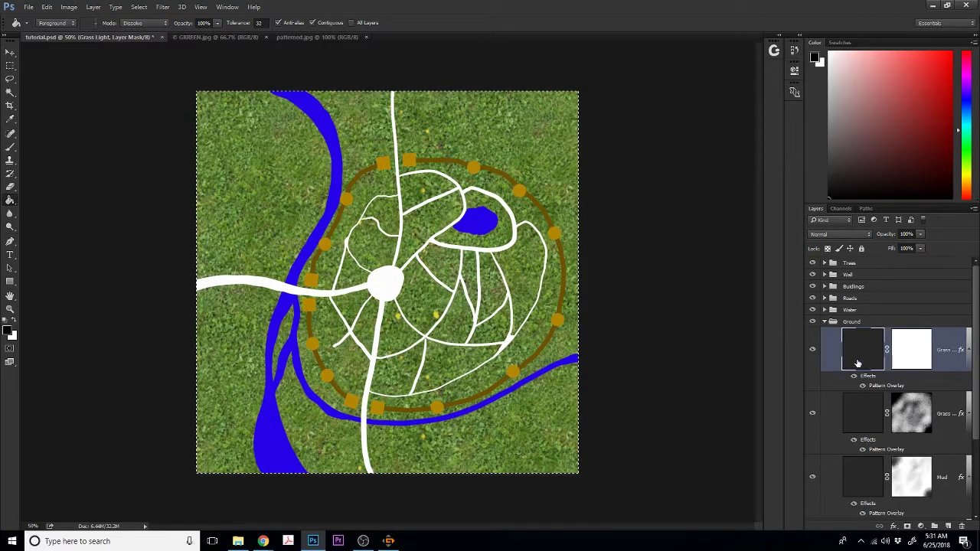
# - Reduce the scale of the Grass Light layer's Pattern Overlay so the grass texture looks much finer
pyautogui.doubleClick(858, 360)
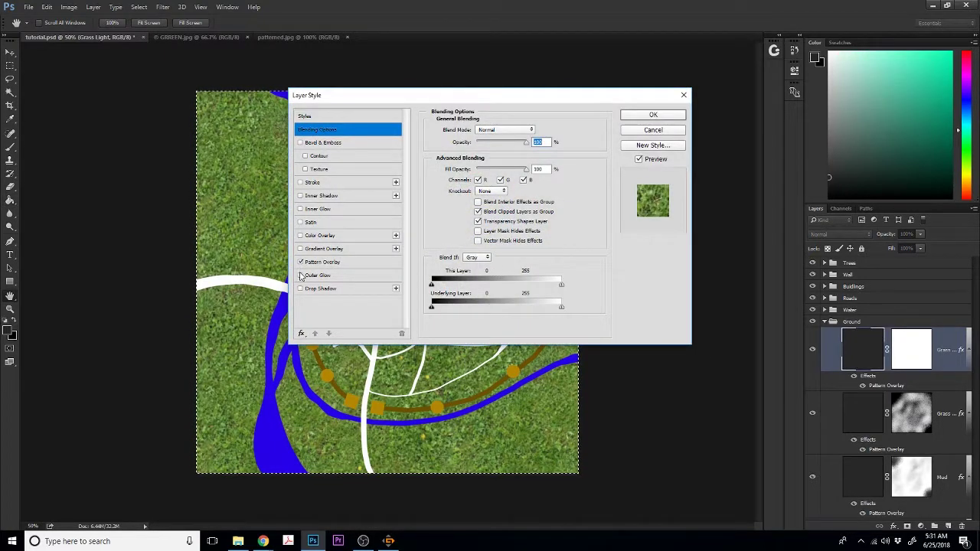
pyautogui.click(322, 262)
pyautogui.moveTo(438, 96); pyautogui.dragTo(691, 101)
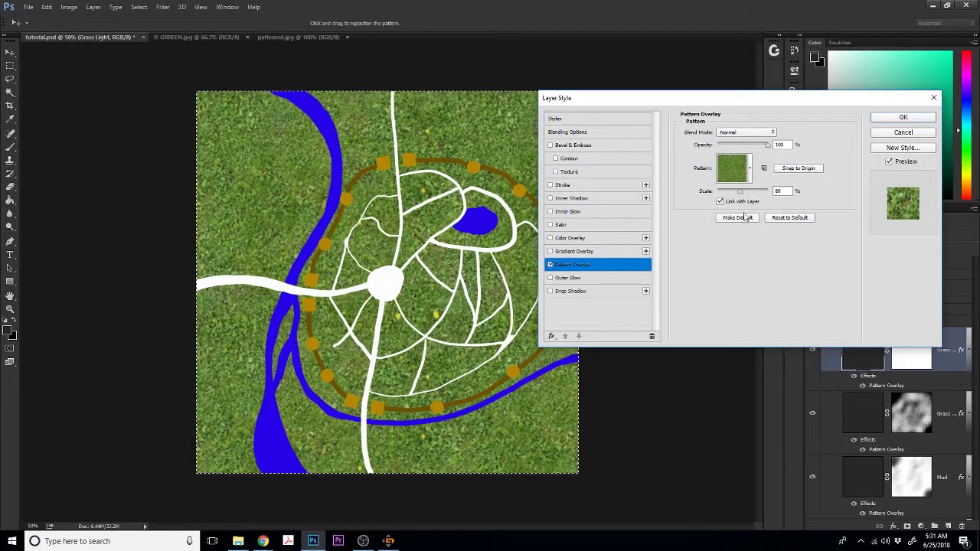
pyautogui.moveTo(767, 191); pyautogui.dragTo(725, 192)
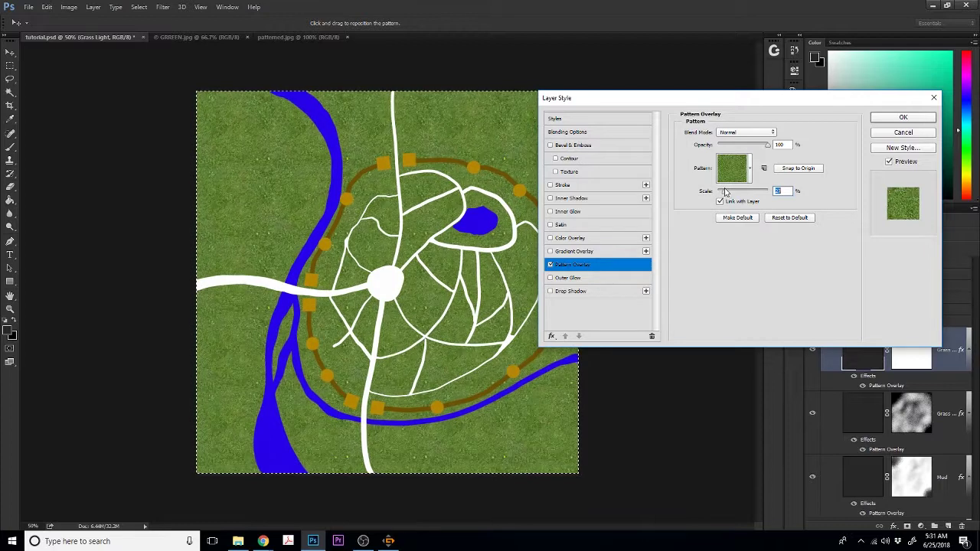
pyautogui.press('Return')
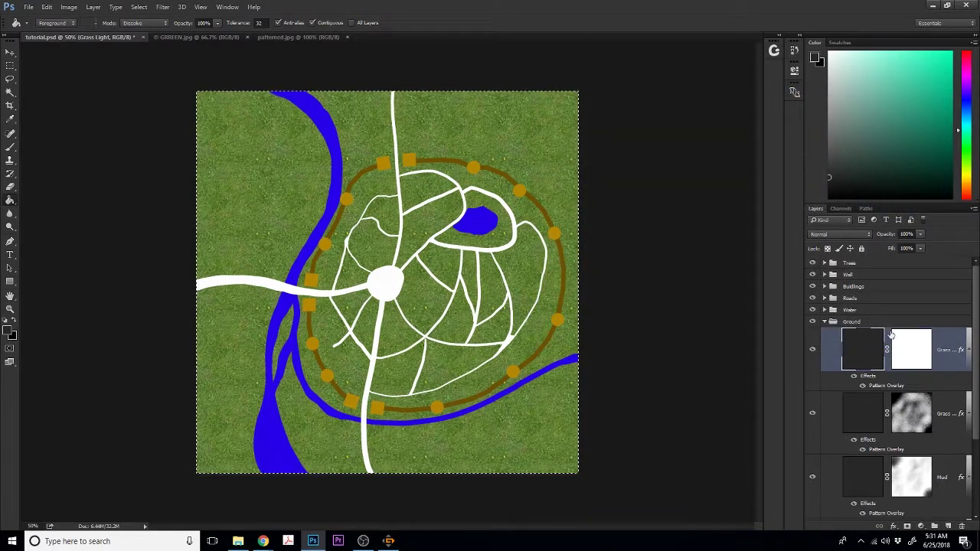
# - Fill the Grass Light layer mask with black and deselect the canvas
pyautogui.click(909, 363)
pyautogui.click(238, 217)
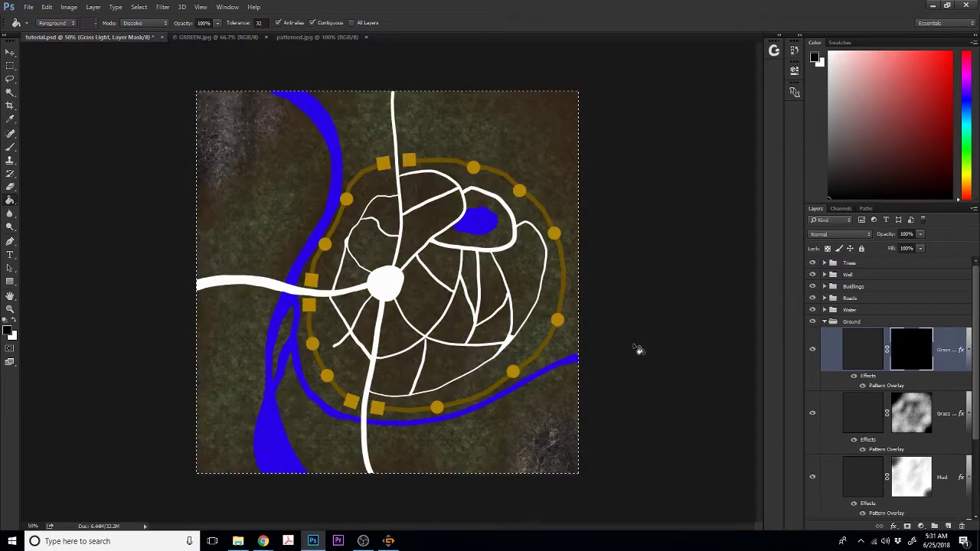
pyautogui.hotkey('ctrl', 'd')
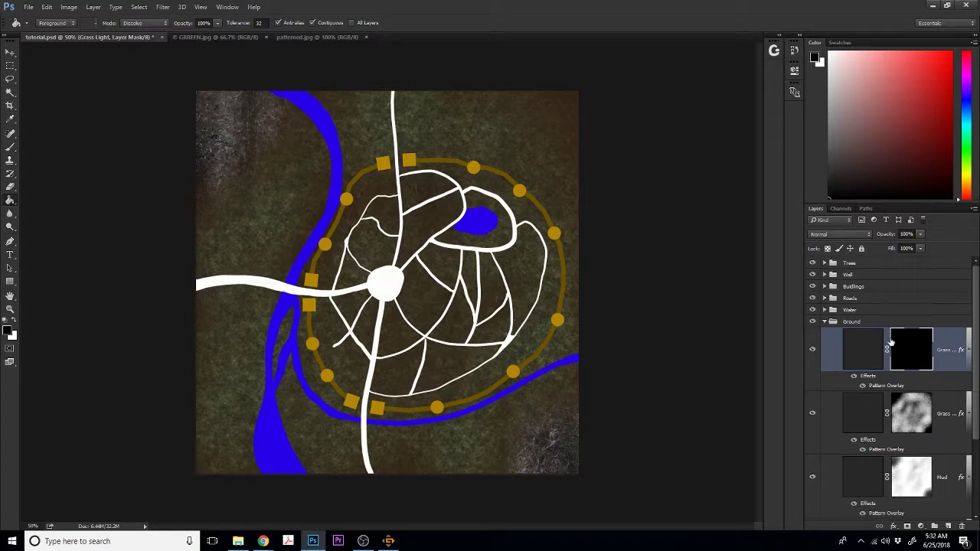
# - Paint soft white strokes on the Grass Light mask along the river banks and around the pond with the textured brush
pyautogui.press('x')
pyautogui.click(10, 147)
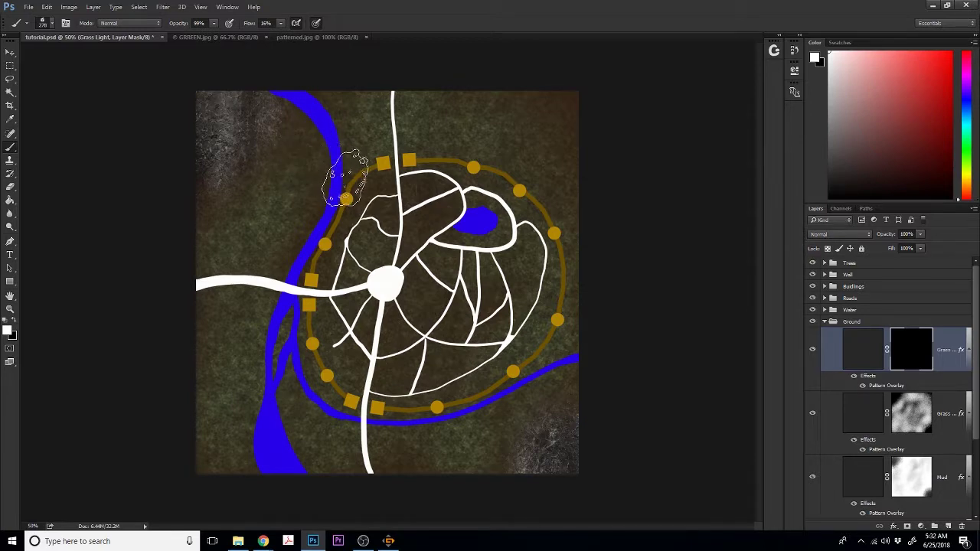
pyautogui.moveTo(275, 222)
pyautogui.mouseDown()
pyautogui.moveTo(264, 244)
pyautogui.moveTo(226, 244)
pyautogui.mouseUp()
pyautogui.moveTo(296, 102)
pyautogui.mouseDown()
pyautogui.moveTo(312, 137)
pyautogui.moveTo(307, 168)
pyautogui.moveTo(328, 127)
pyautogui.moveTo(335, 199)
pyautogui.moveTo(335, 172)
pyautogui.moveTo(307, 123)
pyautogui.moveTo(334, 160)
pyautogui.moveTo(306, 255)
pyautogui.moveTo(264, 306)
pyautogui.moveTo(323, 176)
pyautogui.moveTo(289, 273)
pyautogui.moveTo(323, 237)
pyautogui.moveTo(335, 201)
pyautogui.moveTo(292, 333)
pyautogui.moveTo(332, 313)
pyautogui.moveTo(254, 338)
pyautogui.moveTo(283, 308)
pyautogui.moveTo(264, 399)
pyautogui.moveTo(299, 306)
pyautogui.moveTo(250, 436)
pyautogui.moveTo(252, 484)
pyautogui.moveTo(274, 441)
pyautogui.moveTo(336, 479)
pyautogui.moveTo(288, 426)
pyautogui.moveTo(272, 356)
pyautogui.moveTo(290, 470)
pyautogui.moveTo(277, 346)
pyautogui.moveTo(319, 399)
pyautogui.moveTo(348, 350)
pyautogui.moveTo(319, 330)
pyautogui.moveTo(353, 388)
pyautogui.moveTo(292, 361)
pyautogui.moveTo(341, 438)
pyautogui.moveTo(477, 400)
pyautogui.moveTo(475, 440)
pyautogui.moveTo(478, 424)
pyautogui.moveTo(334, 416)
pyautogui.moveTo(497, 383)
pyautogui.mouseUp()
pyautogui.moveTo(499, 222)
pyautogui.mouseDown()
pyautogui.moveTo(492, 244)
pyautogui.moveTo(459, 236)
pyautogui.moveTo(501, 237)
pyautogui.moveTo(504, 217)
pyautogui.moveTo(491, 200)
pyautogui.moveTo(479, 205)
pyautogui.moveTo(451, 241)
pyautogui.moveTo(479, 237)
pyautogui.moveTo(493, 203)
pyautogui.moveTo(485, 239)
pyautogui.moveTo(501, 229)
pyautogui.moveTo(458, 240)
pyautogui.moveTo(474, 237)
pyautogui.moveTo(479, 197)
pyautogui.moveTo(505, 218)
pyautogui.moveTo(481, 253)
pyautogui.mouseUp()
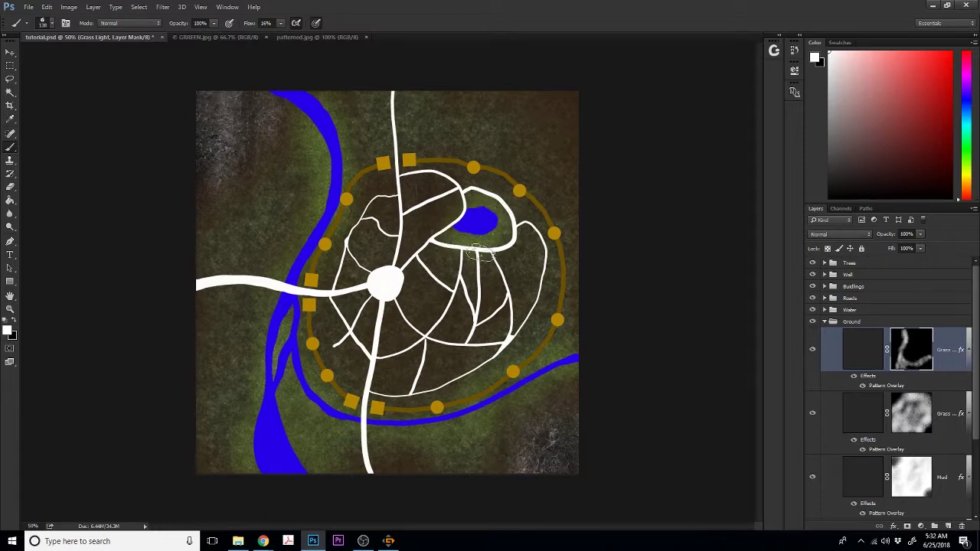
pyautogui.moveTo(277, 92)
pyautogui.mouseDown()
pyautogui.moveTo(294, 111)
pyautogui.moveTo(295, 148)
pyautogui.moveTo(350, 98)
pyautogui.moveTo(339, 198)
pyautogui.moveTo(354, 188)
pyautogui.moveTo(294, 300)
pyautogui.moveTo(293, 212)
pyautogui.moveTo(247, 324)
pyautogui.moveTo(272, 280)
pyautogui.moveTo(286, 279)
pyautogui.moveTo(254, 426)
pyautogui.moveTo(292, 260)
pyautogui.moveTo(334, 399)
pyautogui.moveTo(322, 476)
pyautogui.moveTo(559, 360)
pyautogui.moveTo(423, 414)
pyautogui.moveTo(417, 397)
pyautogui.moveTo(492, 410)
pyautogui.moveTo(377, 445)
pyautogui.moveTo(307, 314)
pyautogui.moveTo(365, 450)
pyautogui.mouseUp()
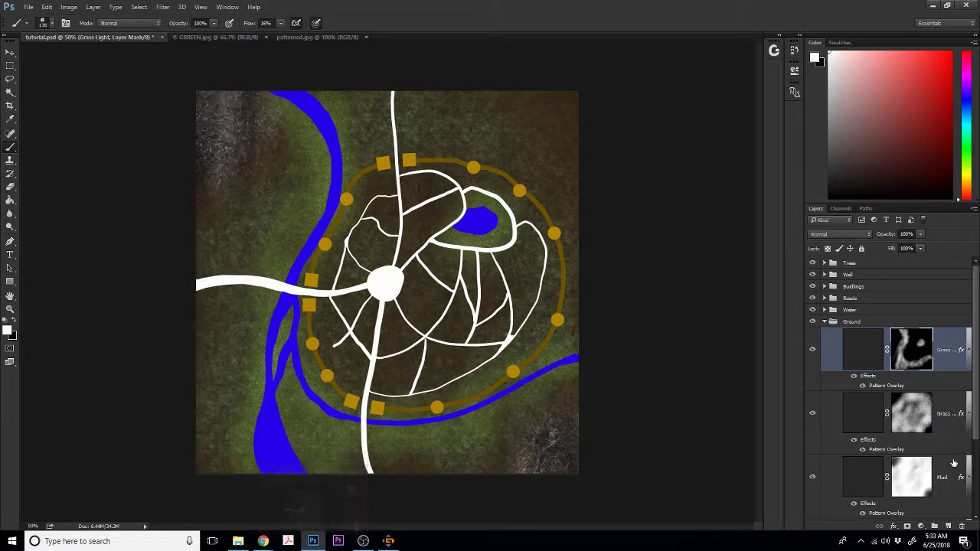
# - Create a new layer above Grass Light and name it "Riverbank gravel"
pyautogui.click(946, 526)
pyautogui.doubleClick(897, 349)
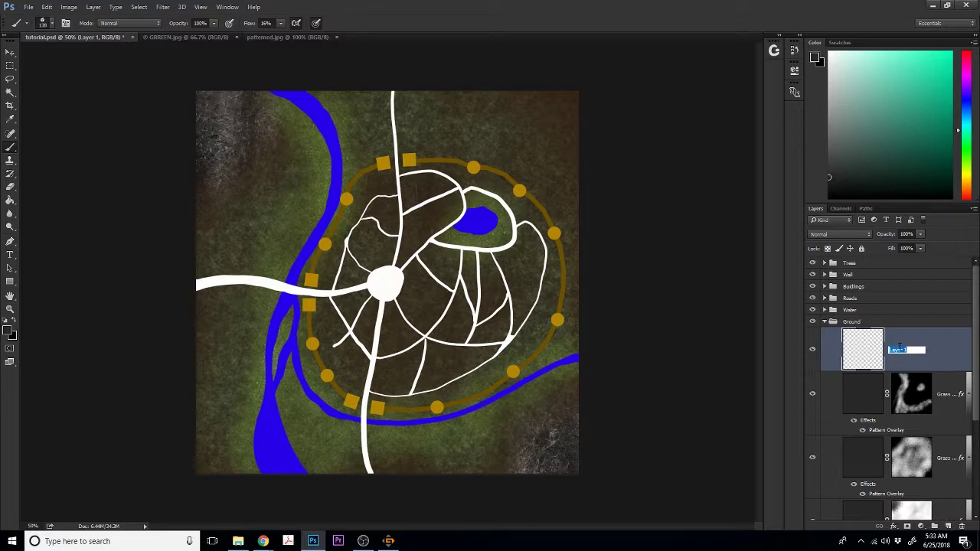
pyautogui.write('Riverbank gravel')
pyautogui.press('Return')
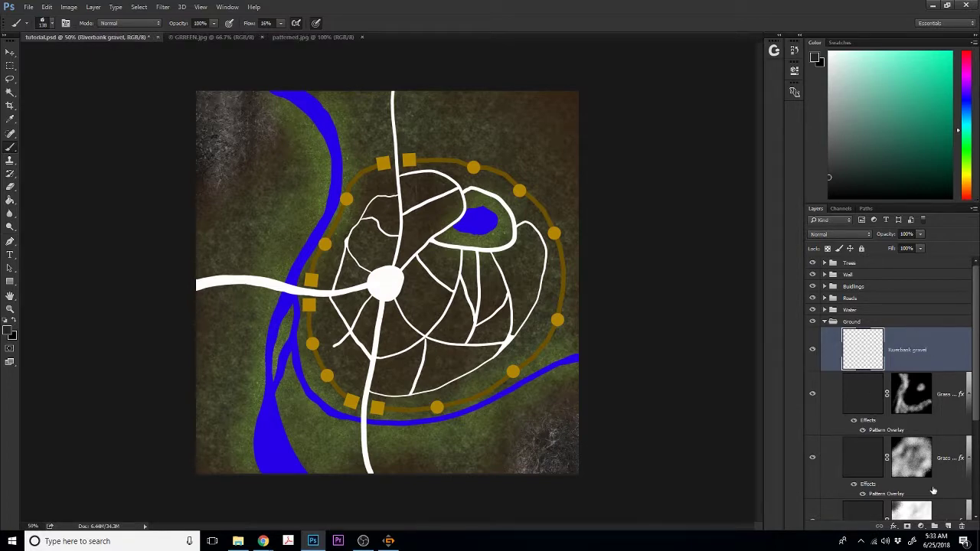
# - Add a layer mask to Riverbank gravel and fill the layer itself with dark grey
pyautogui.click(905, 527)
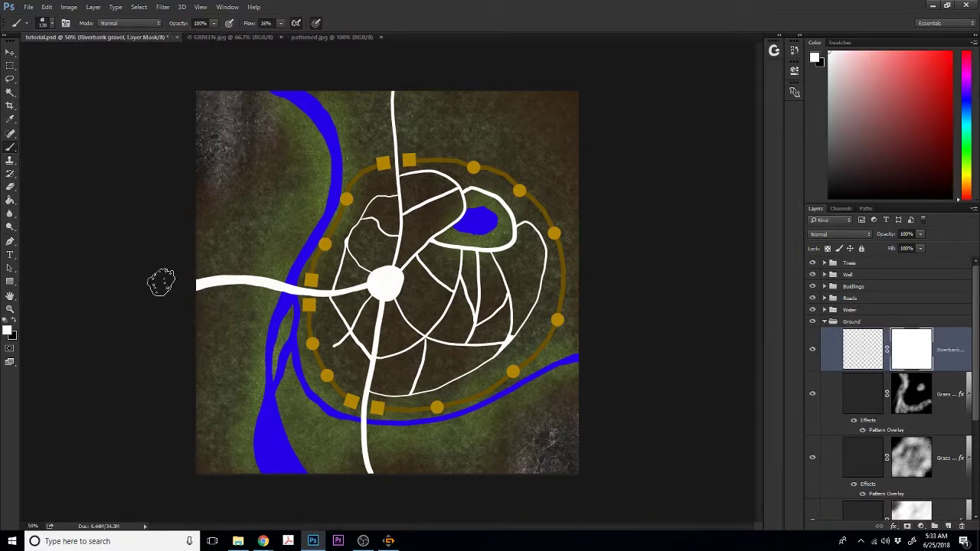
pyautogui.click(10, 201)
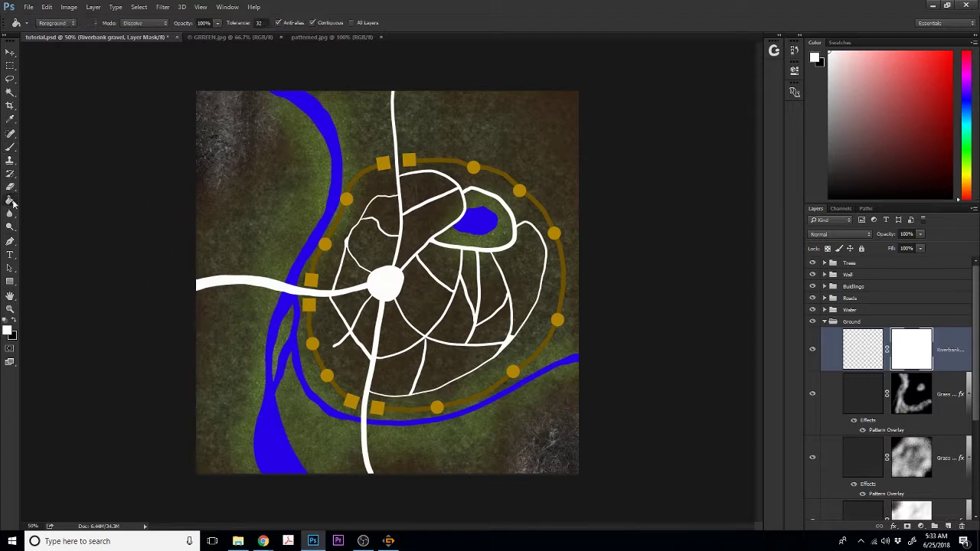
pyautogui.click(864, 351)
pyautogui.click(554, 369)
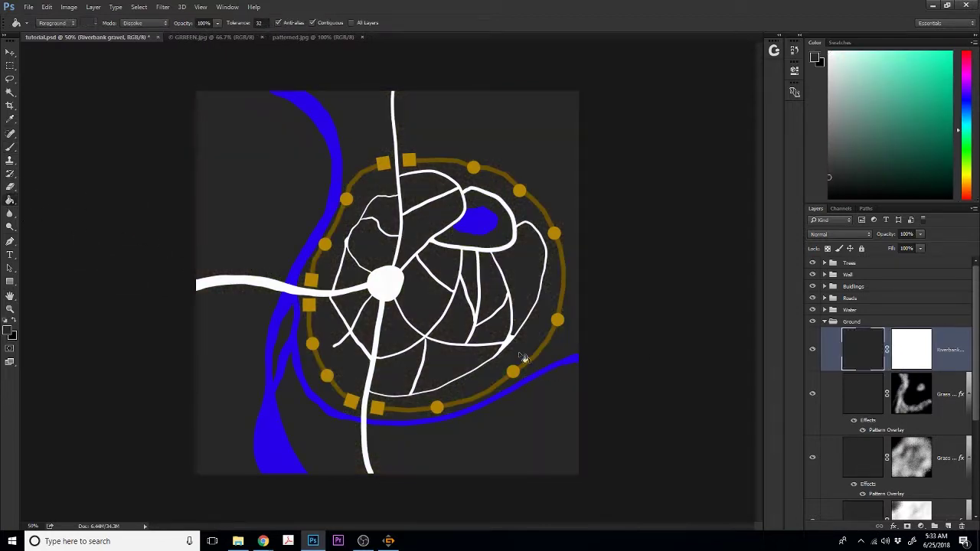
# - Close the two open texture images and browse the Concrete and fine stone folder for a texture to open
pyautogui.click(261, 37)
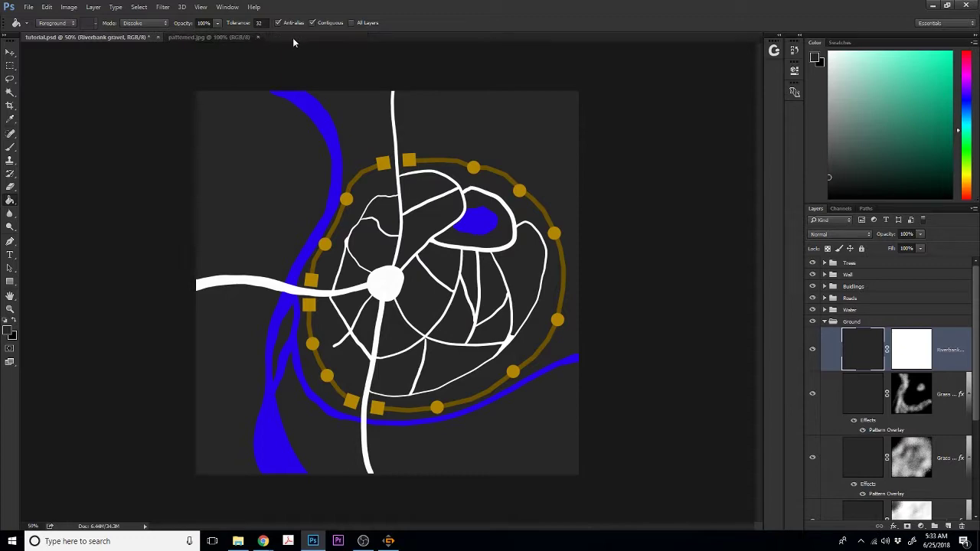
pyautogui.click(28, 7)
pyautogui.click(34, 26)
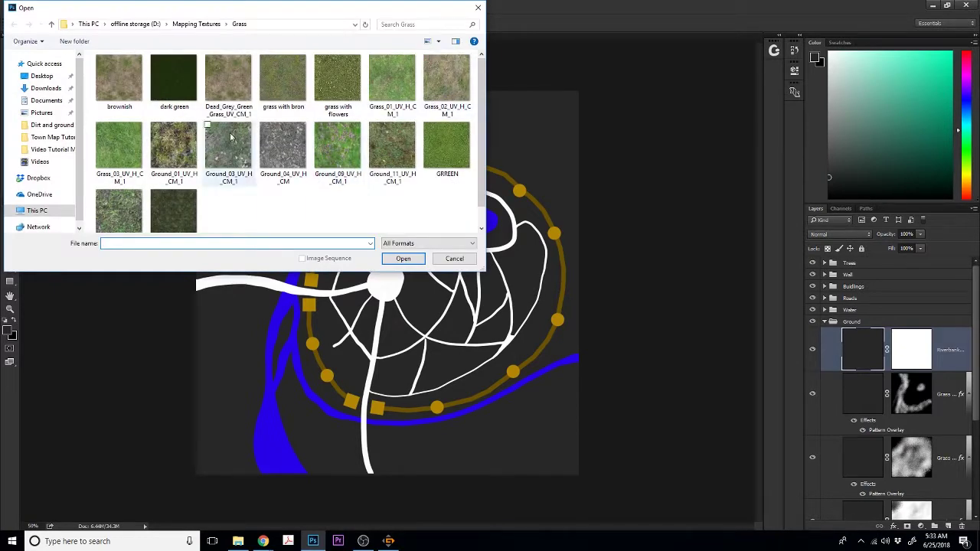
pyautogui.click(203, 25)
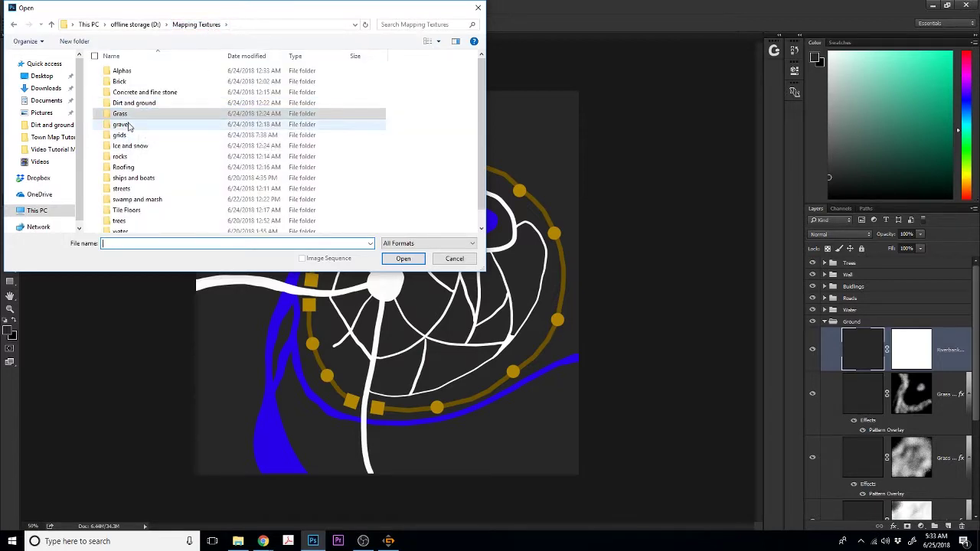
pyautogui.doubleClick(137, 95)
pyautogui.scroll(-3, 199, 117)
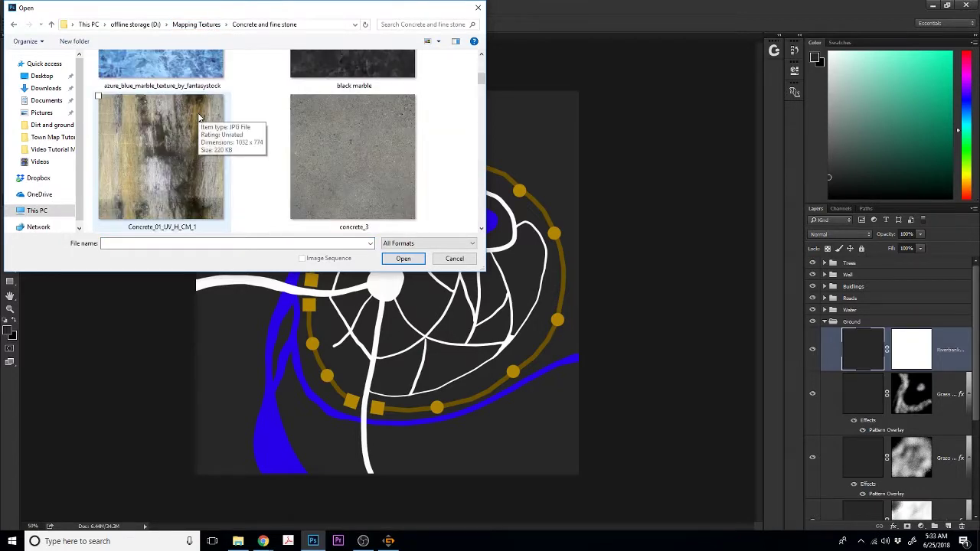
pyautogui.click(73, 41)
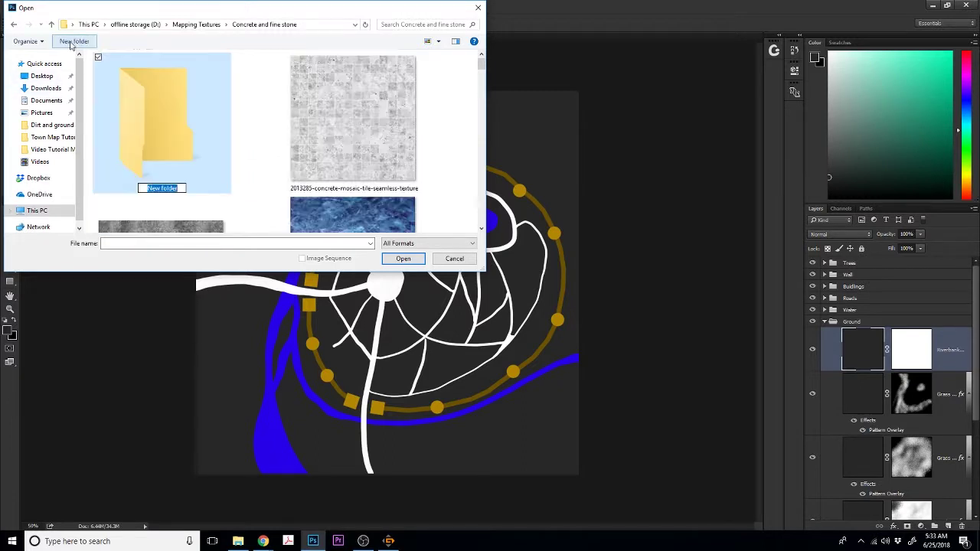
pyautogui.click(173, 55)
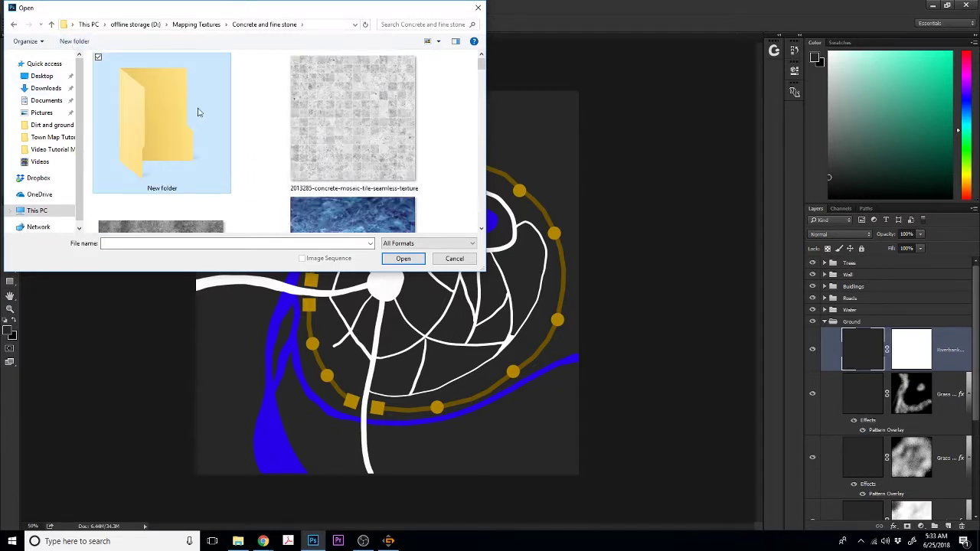
pyautogui.press('Delete')
# - Open the RockGrassy0009_1_600 texture from the rocks folder in Mapping Textures
pyautogui.click(201, 24)
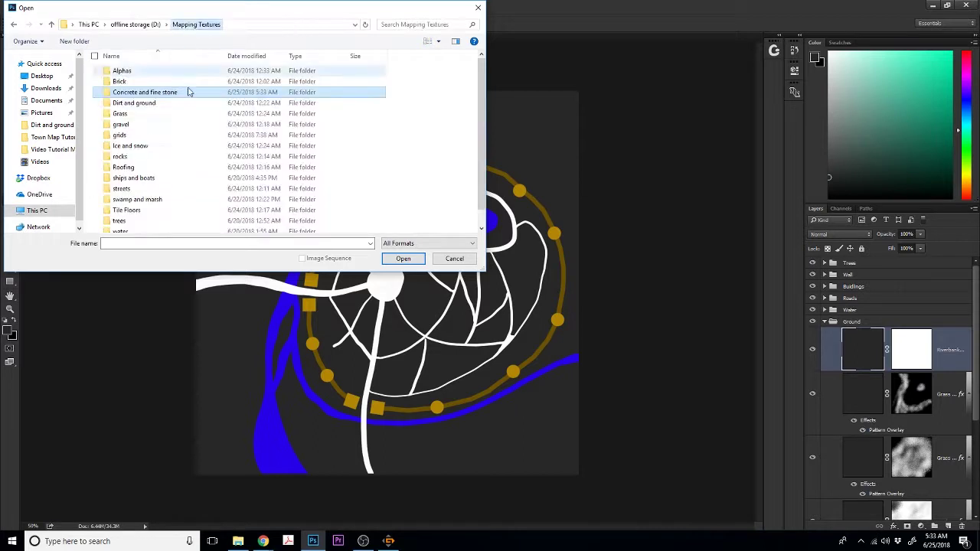
pyautogui.scroll(-1, 162, 144)
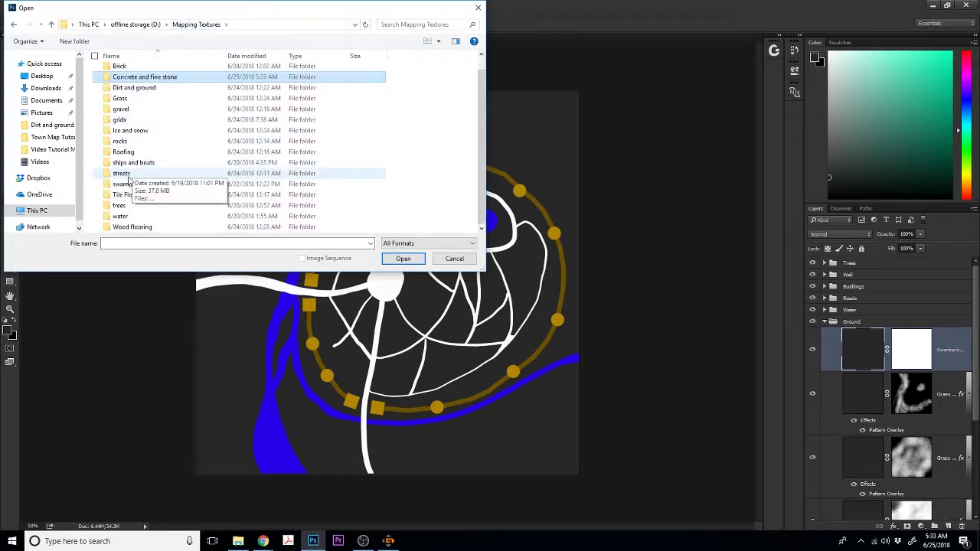
pyautogui.doubleClick(141, 140)
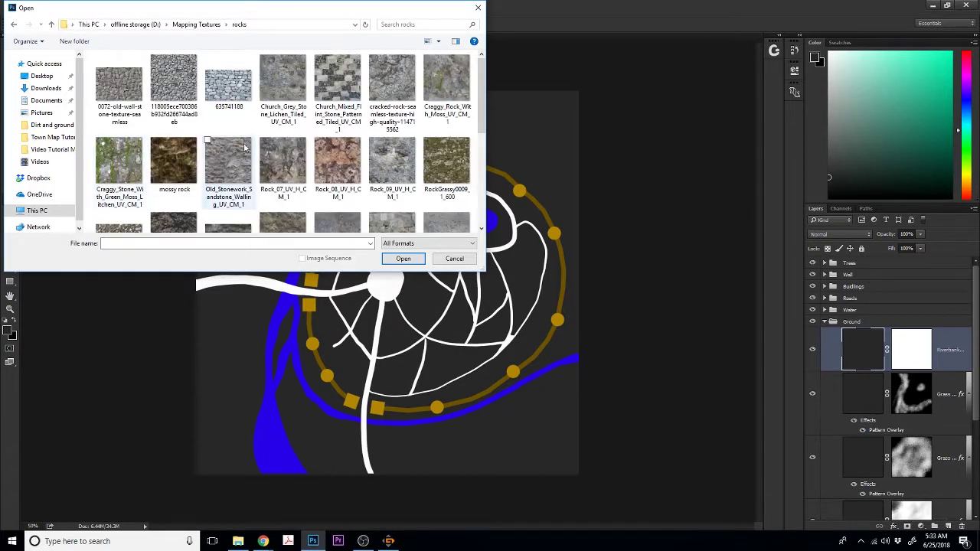
pyautogui.scroll(-1, 237, 147)
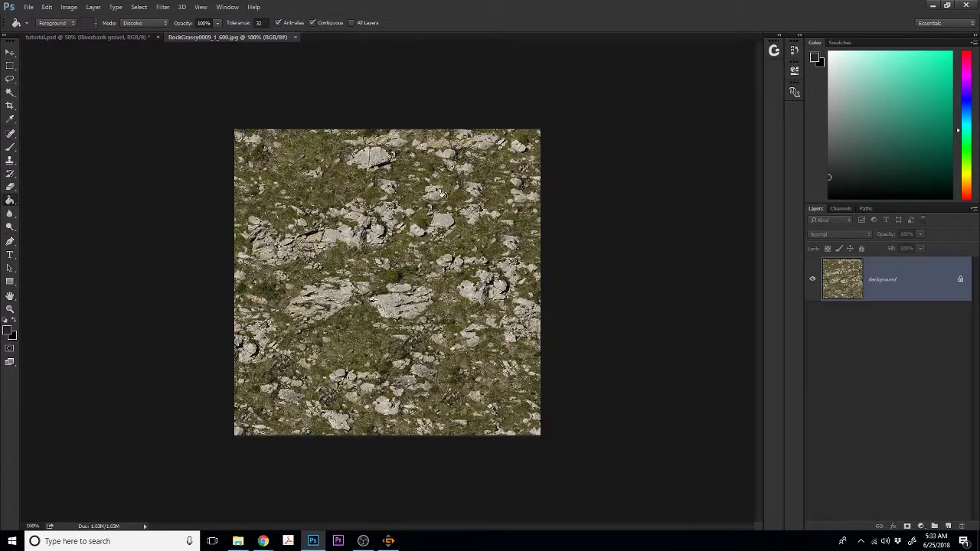
# - Select the whole RockGrassy0009_1_600 image and define it as a pattern
pyautogui.hotkey('ctrl', 'a')
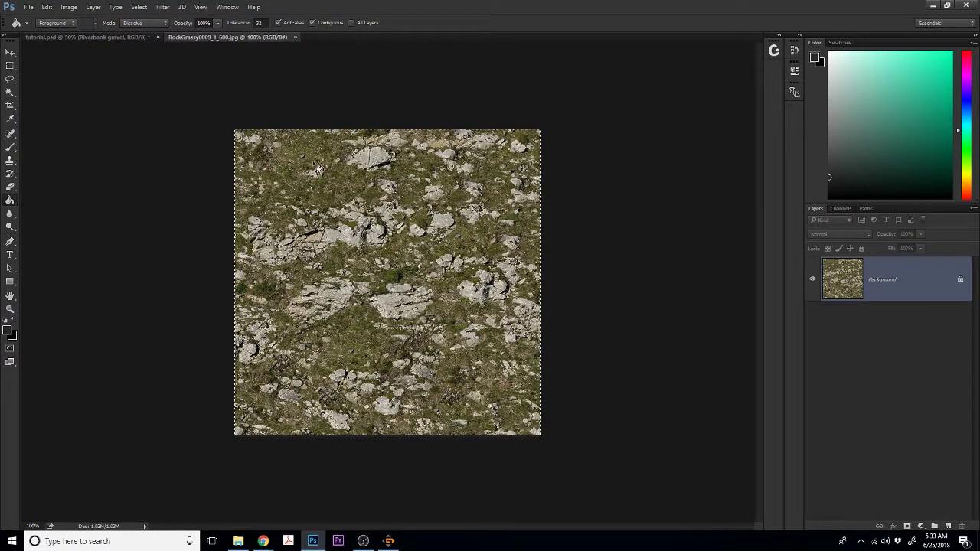
pyautogui.click(28, 7)
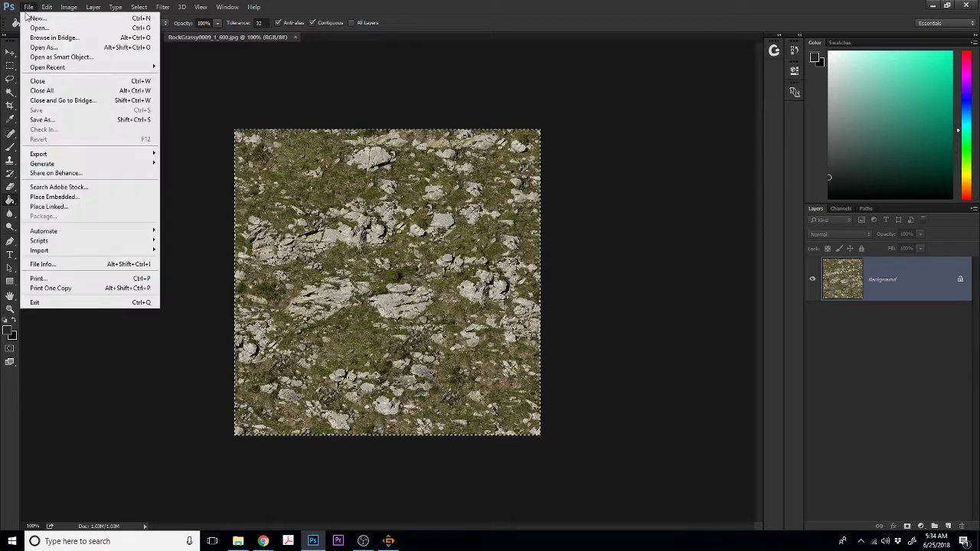
pyautogui.moveTo(47, 7)
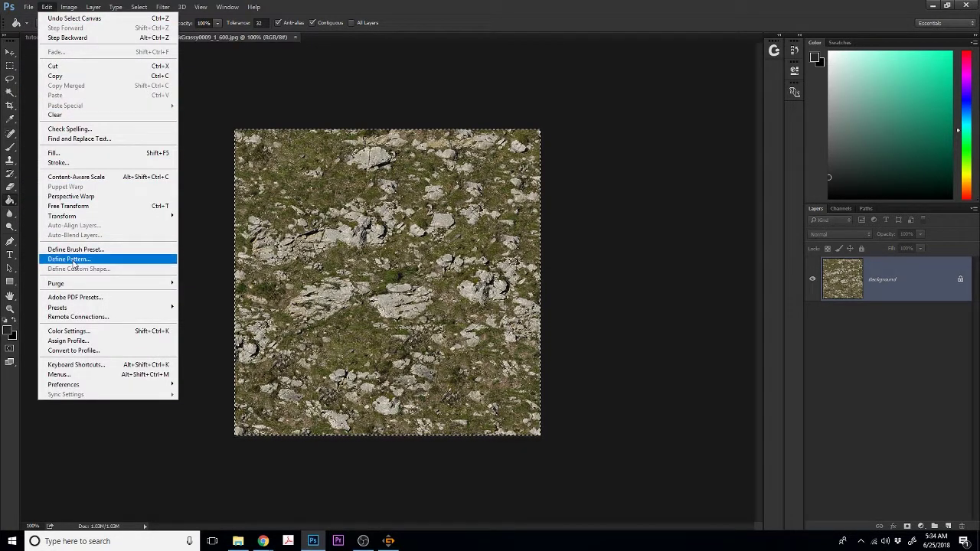
pyautogui.click(70, 260)
pyautogui.click(593, 184)
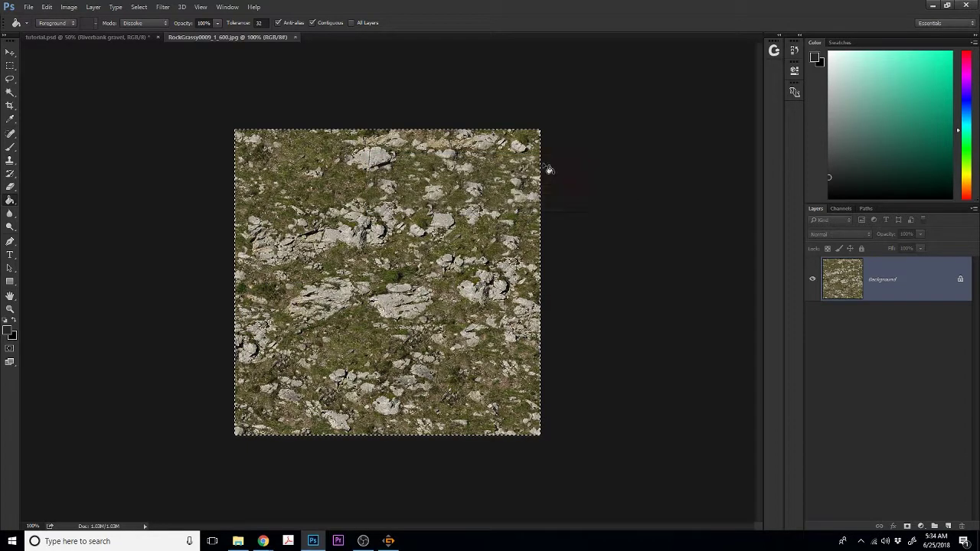
# - Return to tutorial.psd, invert the entire Riverbank gravel mask to black and deselect
pyautogui.click(80, 37)
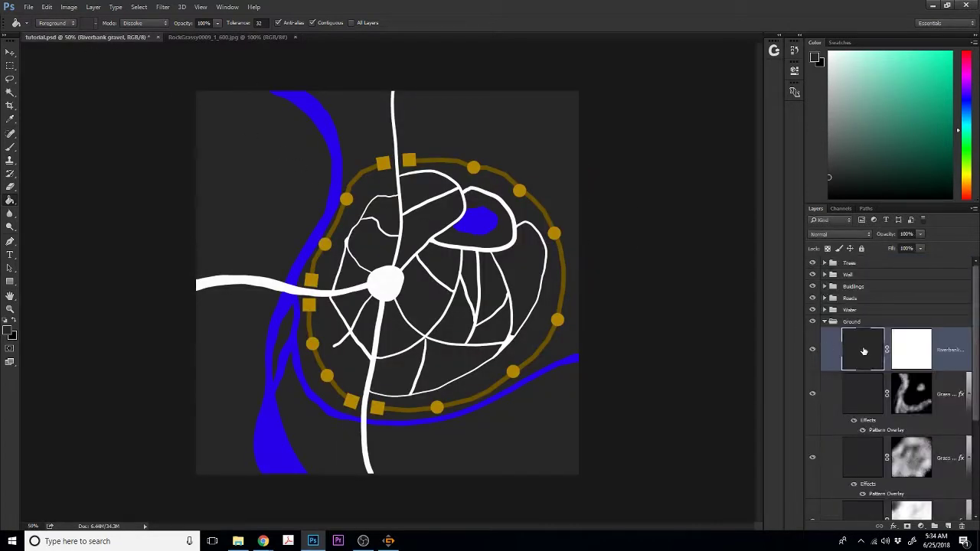
pyautogui.click(914, 349)
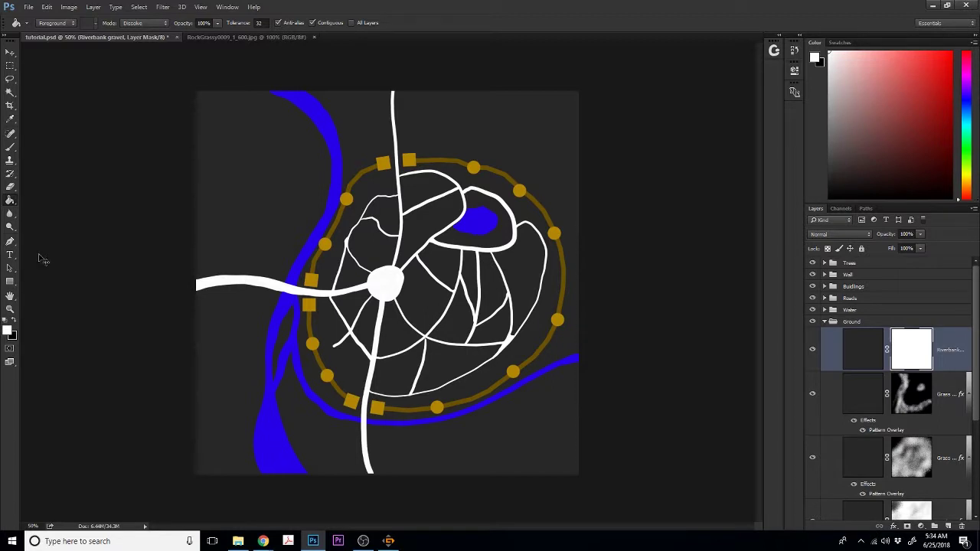
pyautogui.hotkey('ctrl', 'a')
pyautogui.hotkey('ctrl', 'i')
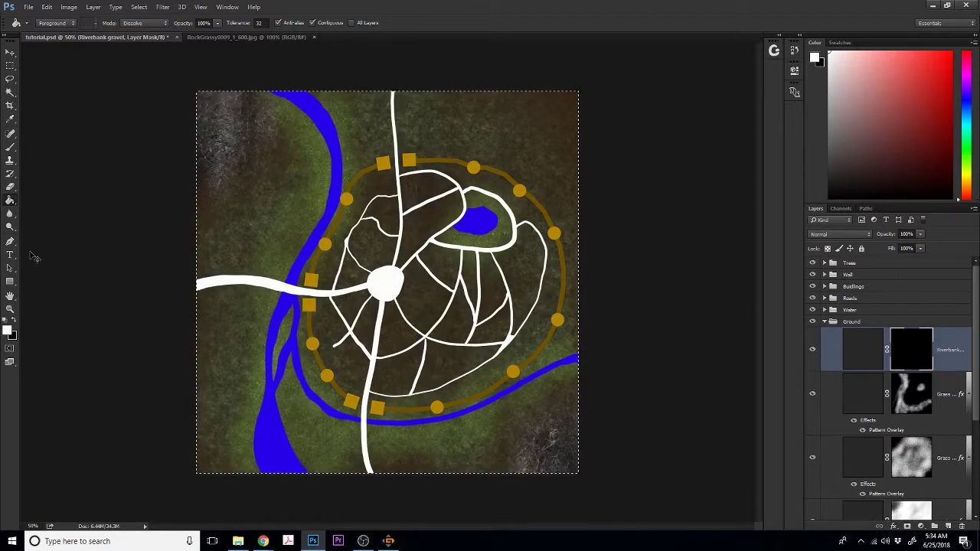
pyautogui.hotkey('ctrl', 'd')
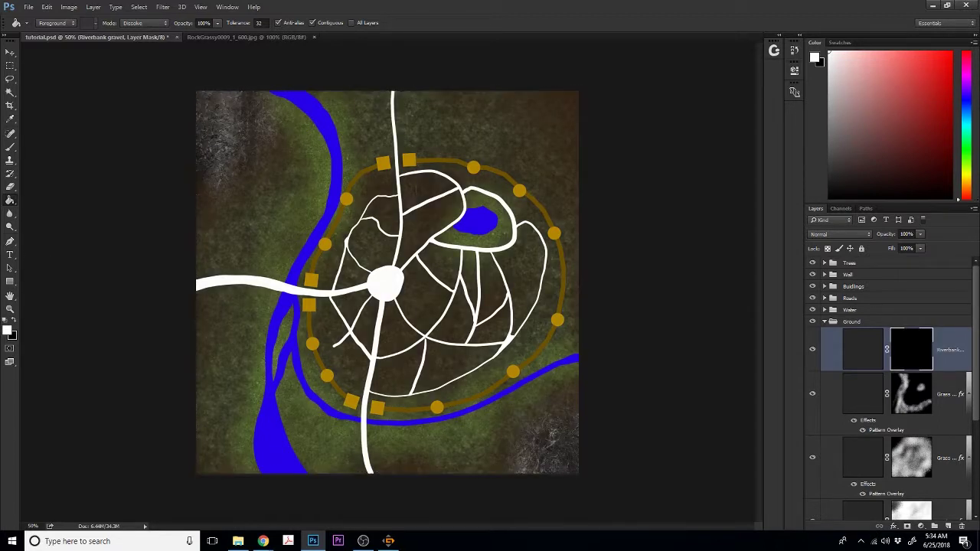
# - Paint a small white dab on the Riverbank gravel mask beside the river's upper bend with the textured brush
pyautogui.click(16, 320)
pyautogui.click(10, 147)
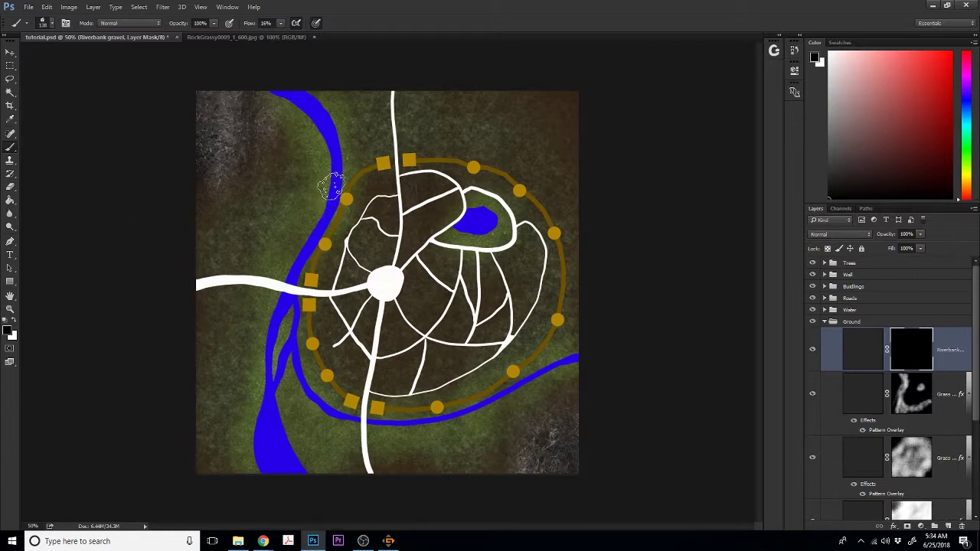
pyautogui.moveTo(332, 181); pyautogui.dragTo(330, 186)
pyautogui.press('x')
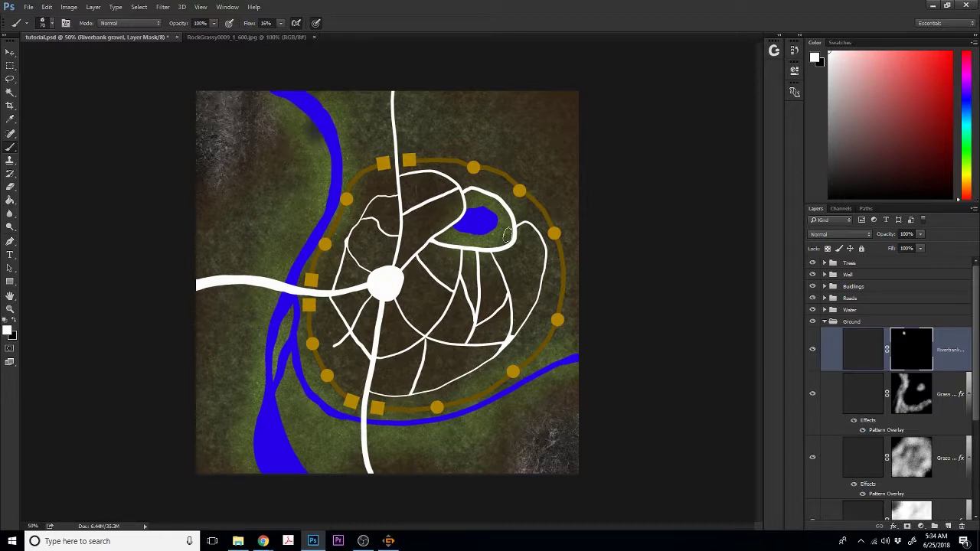
# - Add a Pattern Overlay to the Riverbank gravel layer using the rocky grass pattern, and fine-tune its scale
pyautogui.doubleClick(857, 356)
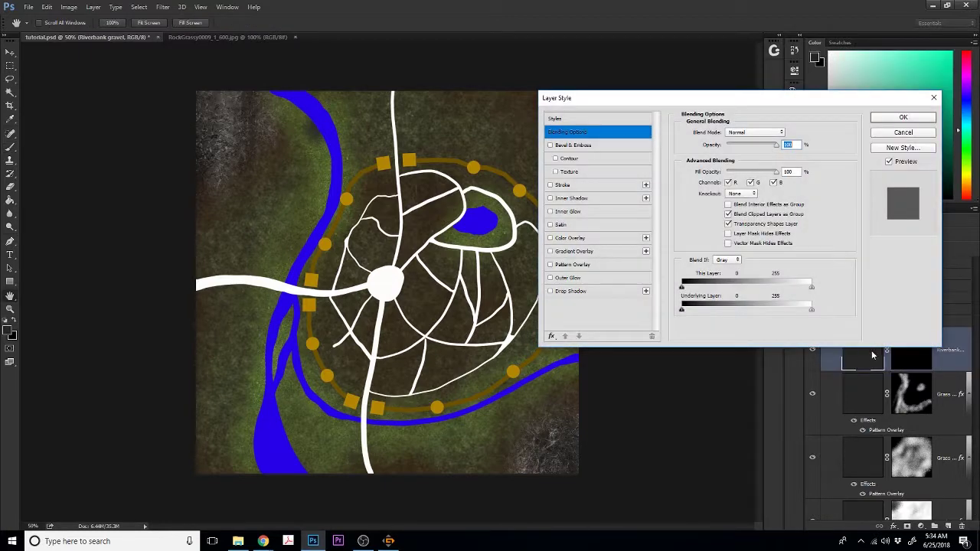
pyautogui.click(571, 267)
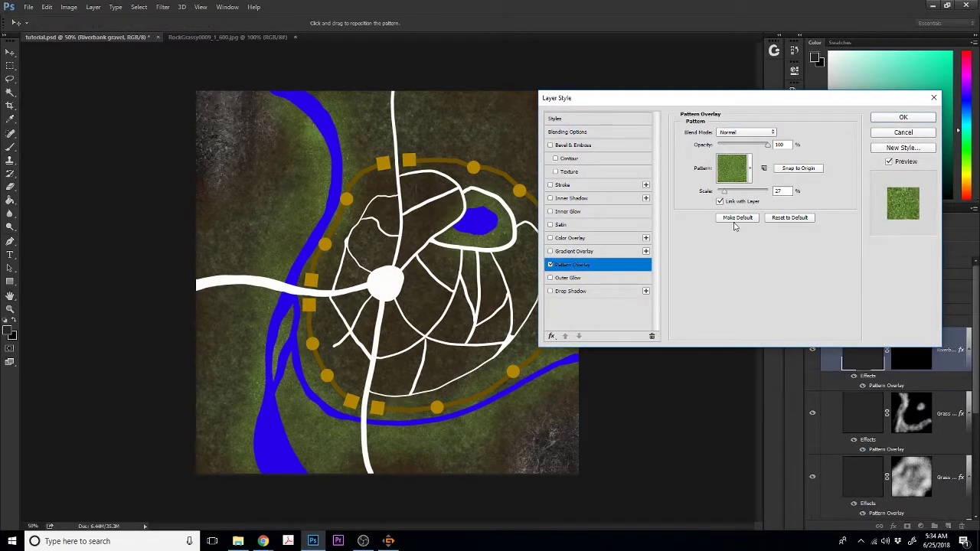
pyautogui.click(750, 173)
pyautogui.click(697, 233)
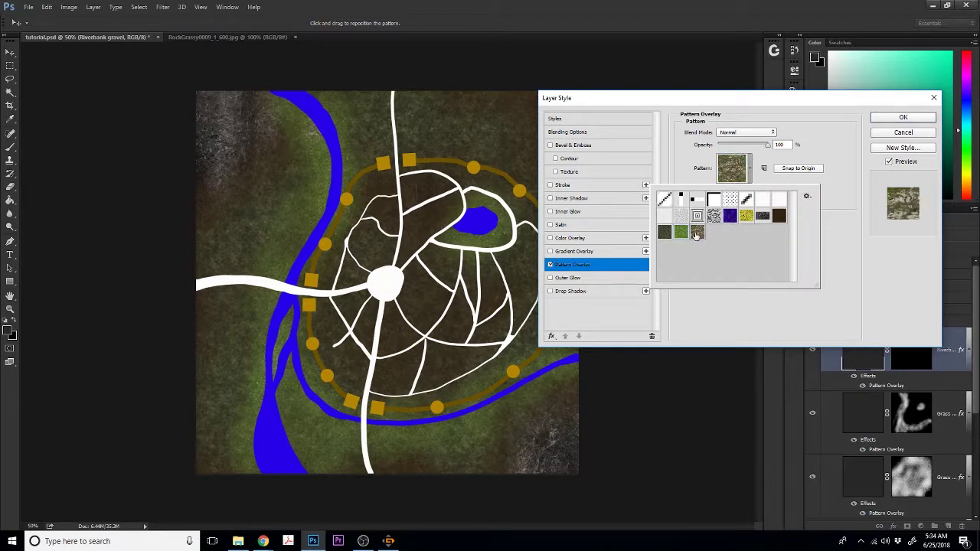
pyautogui.click(826, 191)
pyautogui.moveTo(726, 195); pyautogui.dragTo(726, 196)
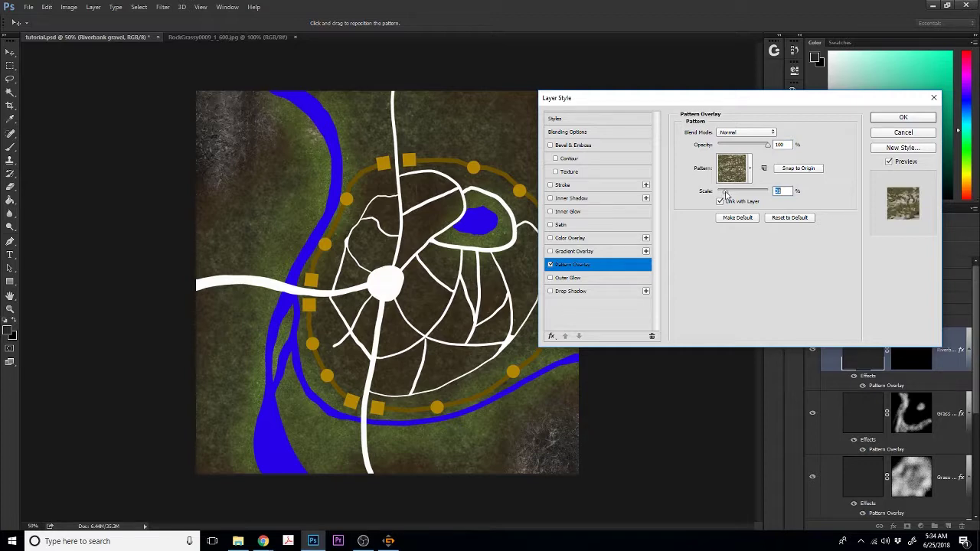
pyautogui.click(889, 119)
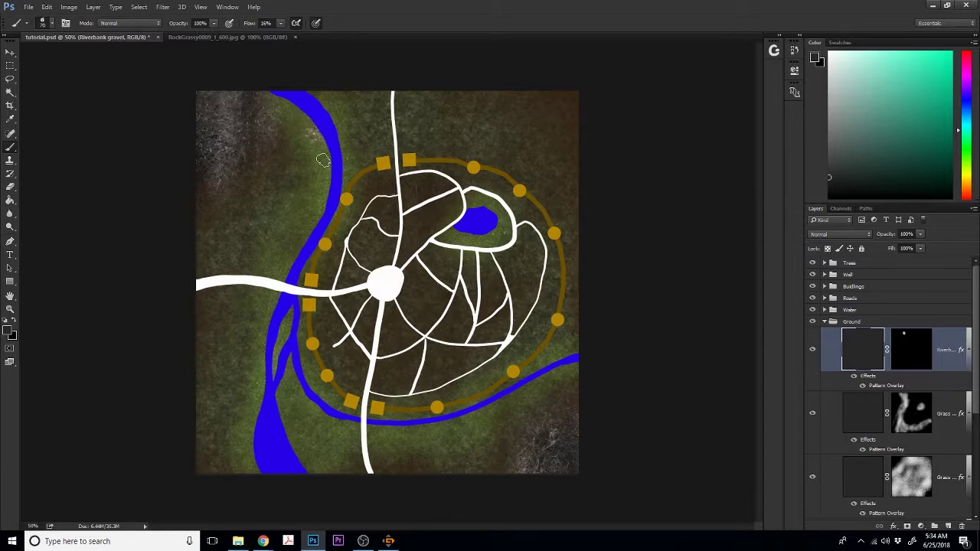
# - Paint white patches on the Riverbank gravel mask along the banks of the river and its lower branch
pyautogui.click(908, 358)
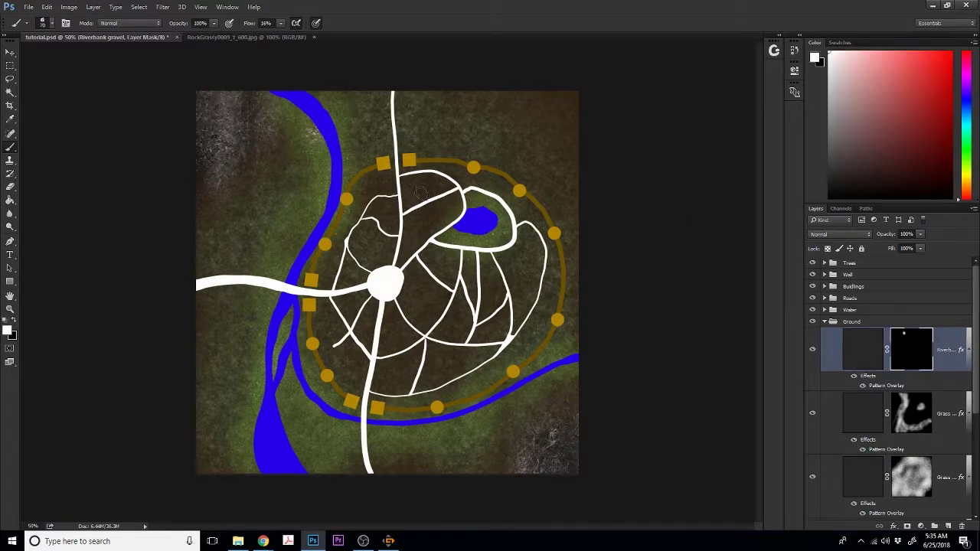
pyautogui.moveTo(316, 131)
pyautogui.mouseDown()
pyautogui.moveTo(323, 161)
pyautogui.moveTo(304, 112)
pyautogui.moveTo(325, 150)
pyautogui.moveTo(308, 304)
pyautogui.moveTo(309, 245)
pyautogui.moveTo(324, 228)
pyautogui.moveTo(289, 260)
pyautogui.moveTo(309, 224)
pyautogui.moveTo(284, 280)
pyautogui.moveTo(298, 250)
pyautogui.mouseUp()
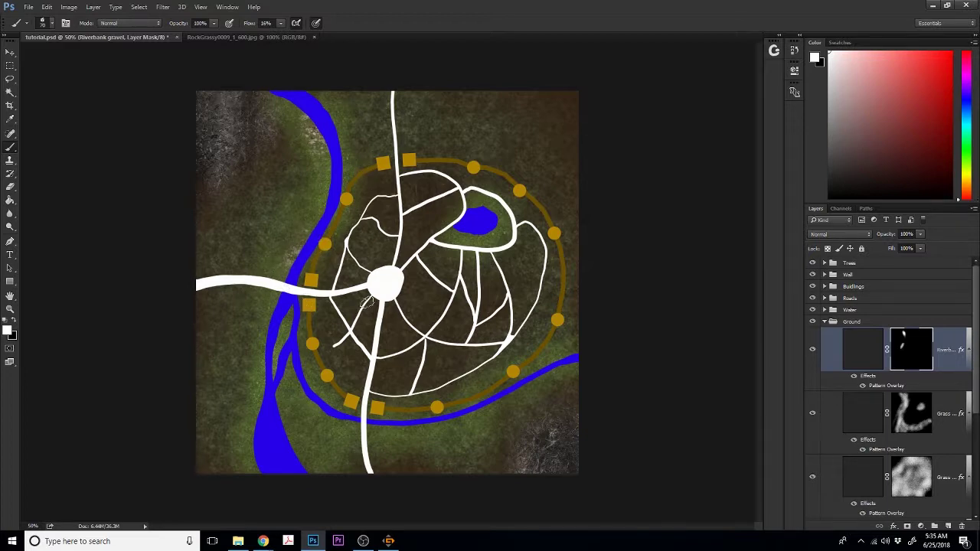
pyautogui.moveTo(320, 393)
pyautogui.mouseDown()
pyautogui.moveTo(314, 375)
pyautogui.moveTo(257, 455)
pyautogui.moveTo(259, 408)
pyautogui.moveTo(245, 428)
pyautogui.moveTo(257, 362)
pyautogui.moveTo(370, 466)
pyautogui.moveTo(310, 465)
pyautogui.moveTo(299, 441)
pyautogui.moveTo(299, 459)
pyautogui.moveTo(299, 436)
pyautogui.moveTo(300, 453)
pyautogui.mouseUp()
pyautogui.moveTo(541, 384)
pyautogui.mouseDown()
pyautogui.moveTo(488, 415)
pyautogui.moveTo(519, 380)
pyautogui.moveTo(510, 385)
pyautogui.moveTo(572, 359)
pyautogui.moveTo(543, 371)
pyautogui.mouseUp()
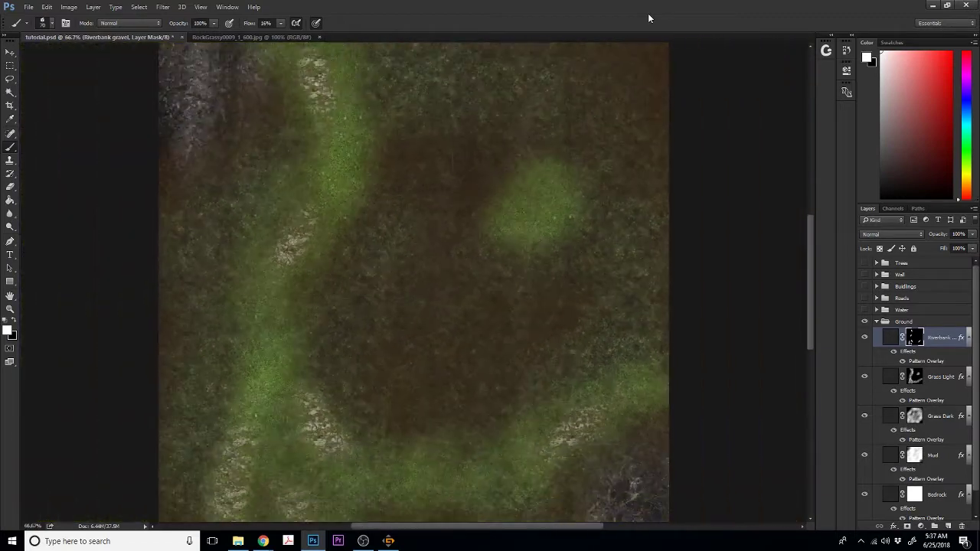
# - Show the Water, Roads, Buildings and Wall groups over the finished ground, with the whole map in view
pyautogui.hotkey('ctrl', '-')
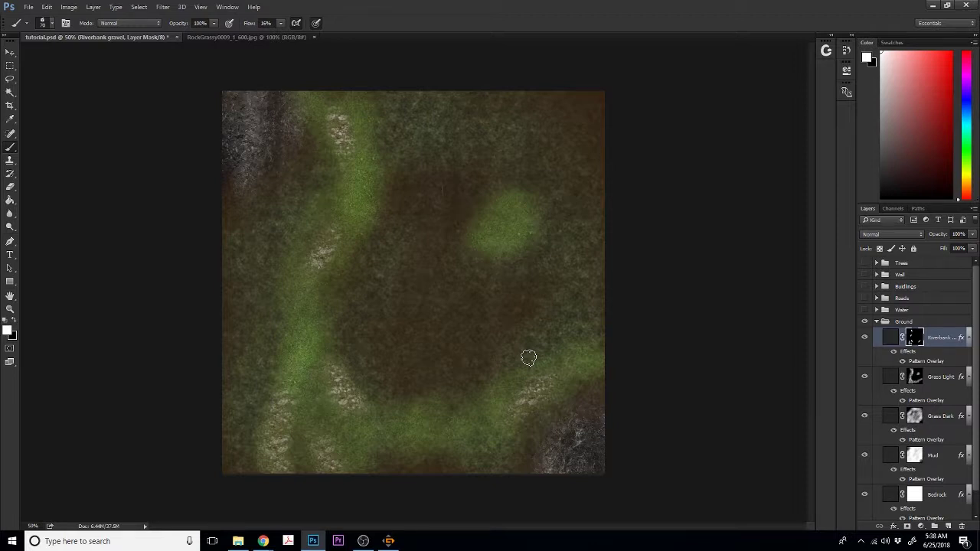
pyautogui.click(864, 310)
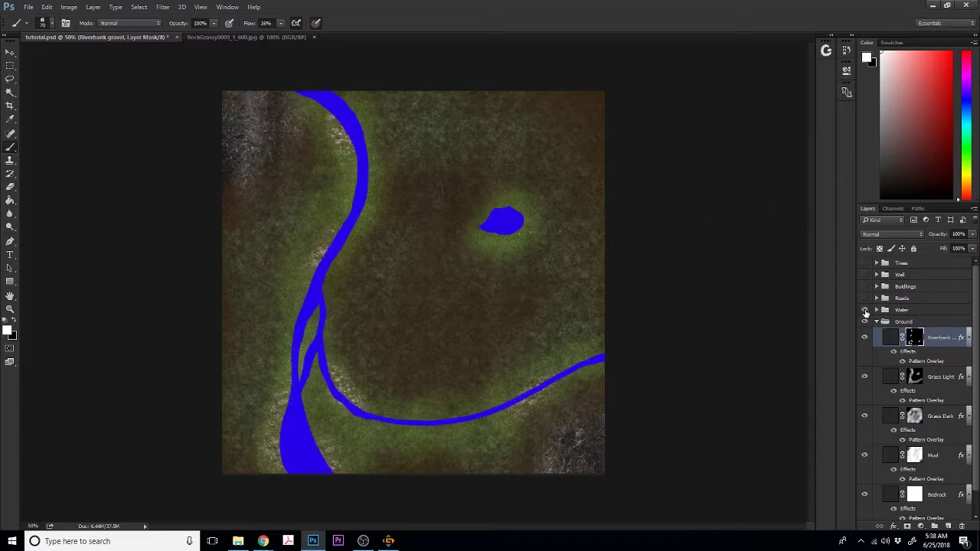
pyautogui.click(864, 298)
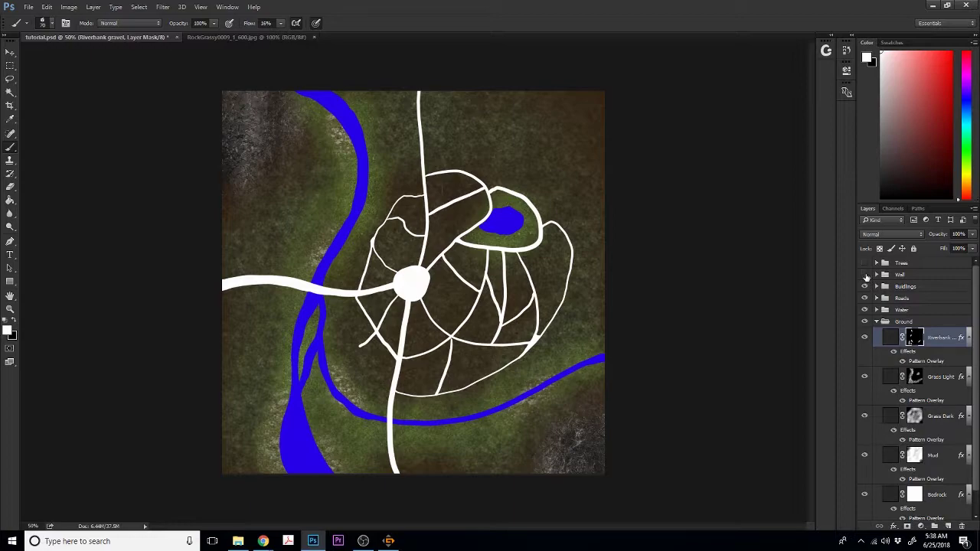
pyautogui.click(865, 274)
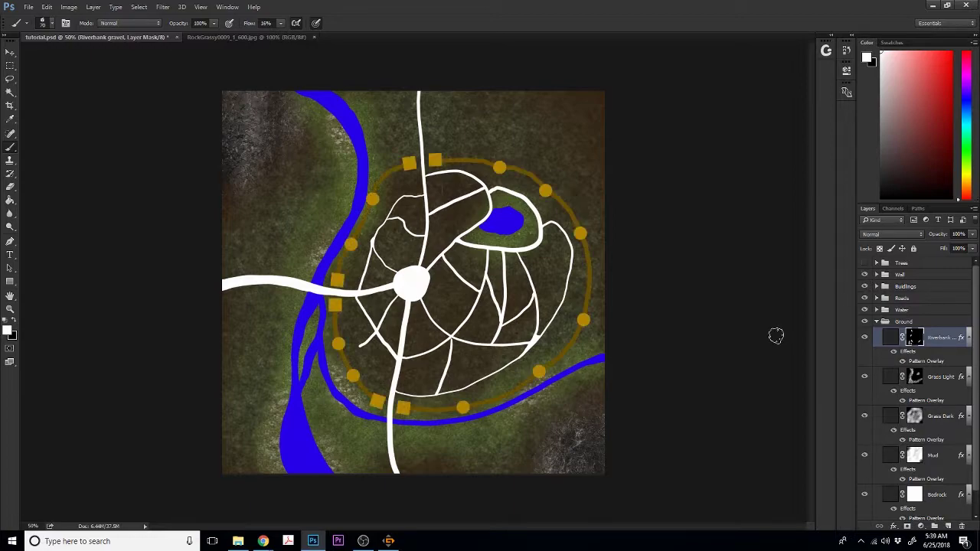
# - Replace the current brushes with the Square Brushes set, choose the 24 px square brush and enlarge it to building size at the central plaza
pyautogui.hotkey('ctrl', '+')
pyautogui.hotkey('ctrl', '+')
pyautogui.hotkey('ctrl', '+')
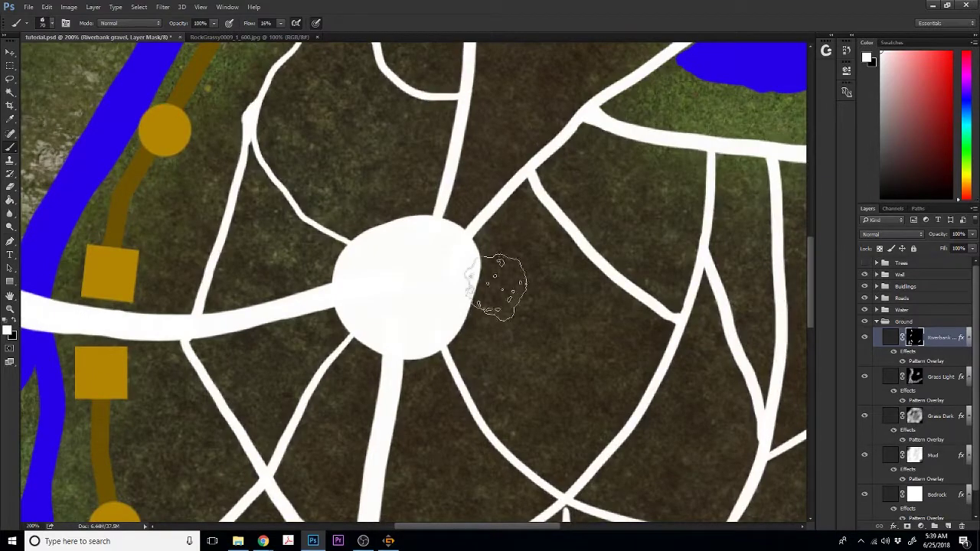
pyautogui.moveTo(504, 526)
pyautogui.mouseDown()
pyautogui.moveTo(475, 526)
pyautogui.moveTo(506, 526)
pyautogui.mouseUp()
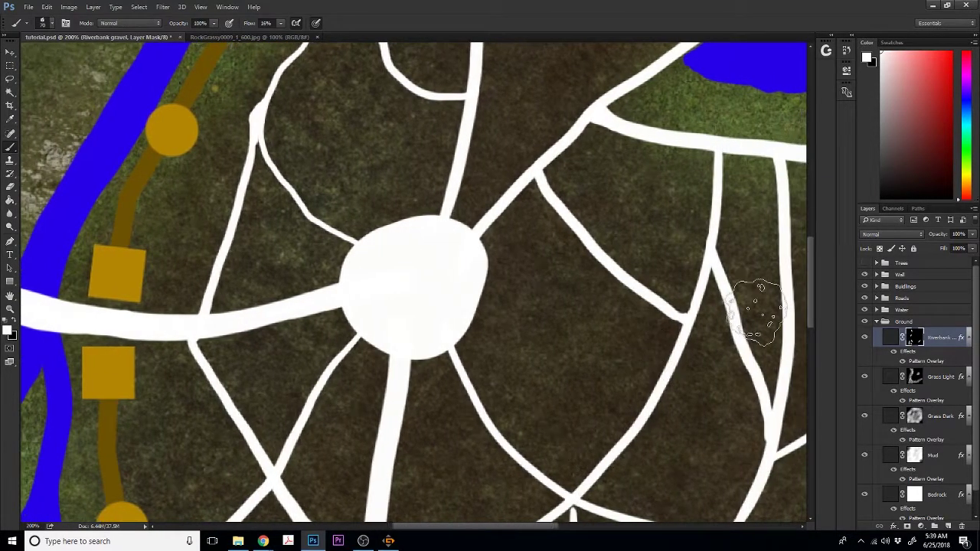
pyautogui.moveTo(809, 294); pyautogui.dragTo(810, 293)
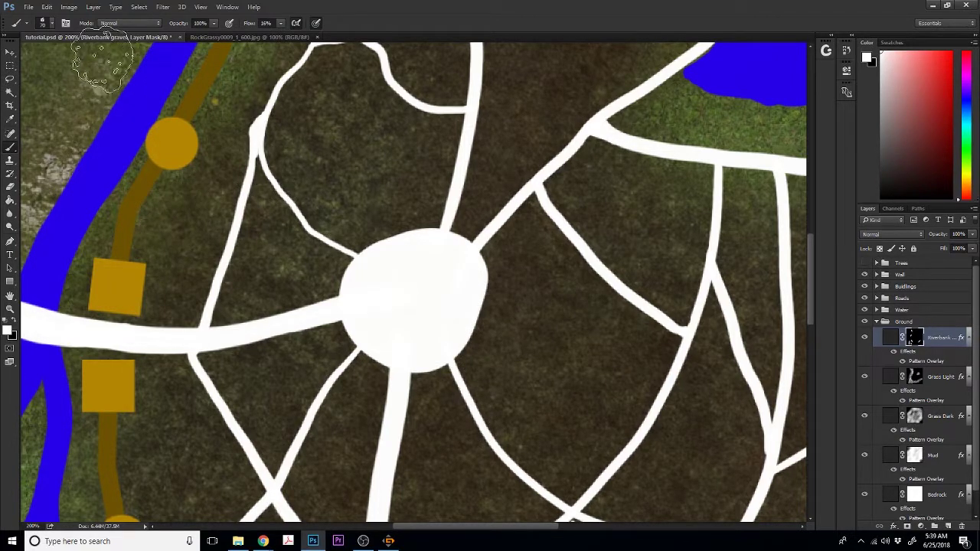
pyautogui.click(50, 23)
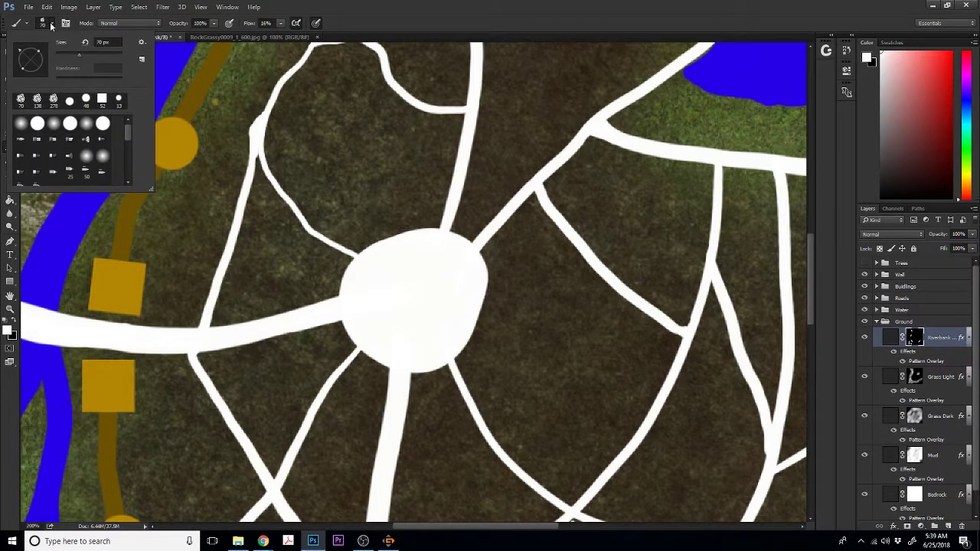
pyautogui.click(141, 43)
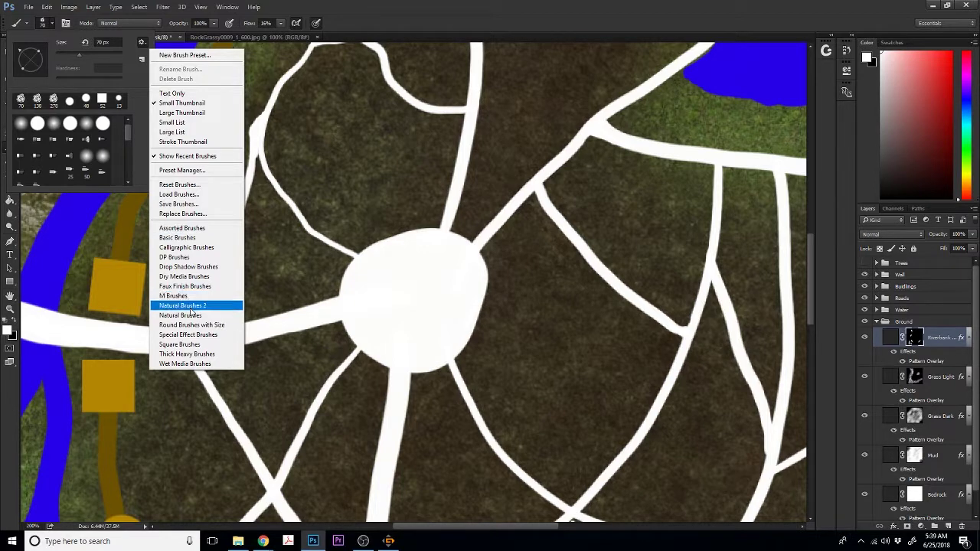
pyautogui.click(185, 346)
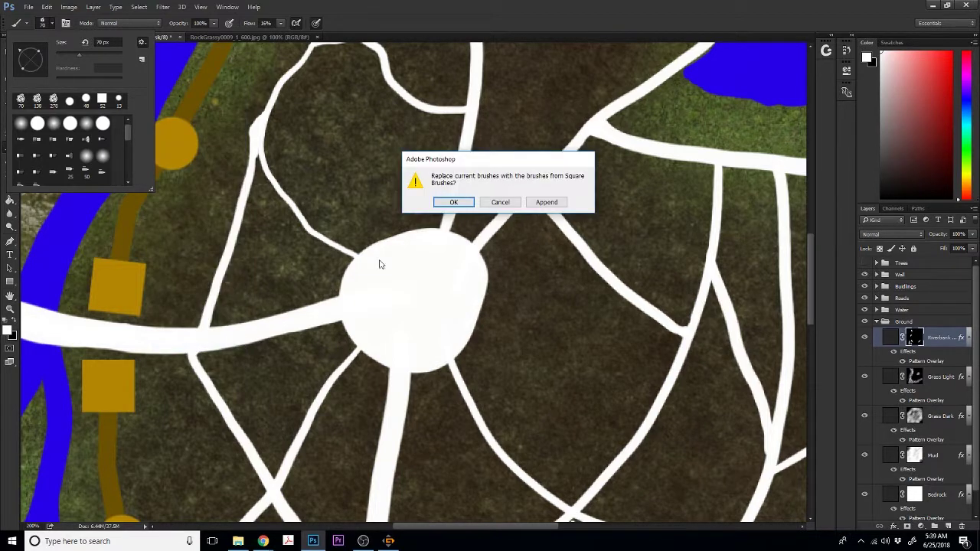
pyautogui.click(450, 204)
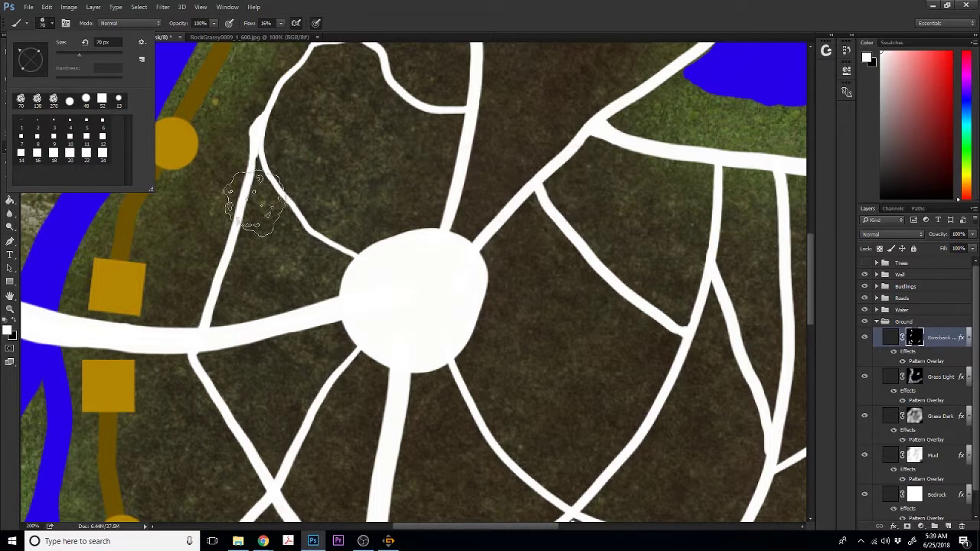
pyautogui.click(102, 153)
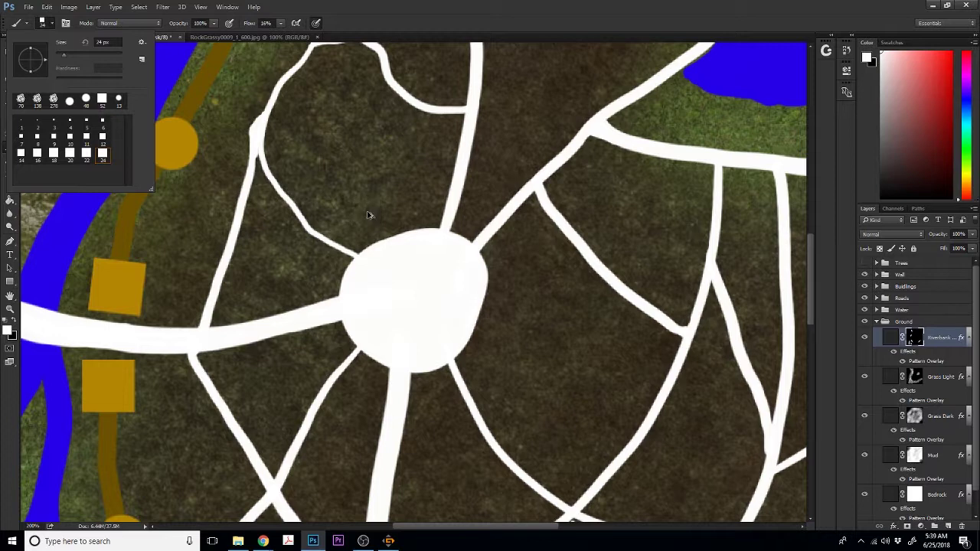
pyautogui.press('Escape')
pyautogui.moveTo(367, 212); pyautogui.dragTo(381, 207)
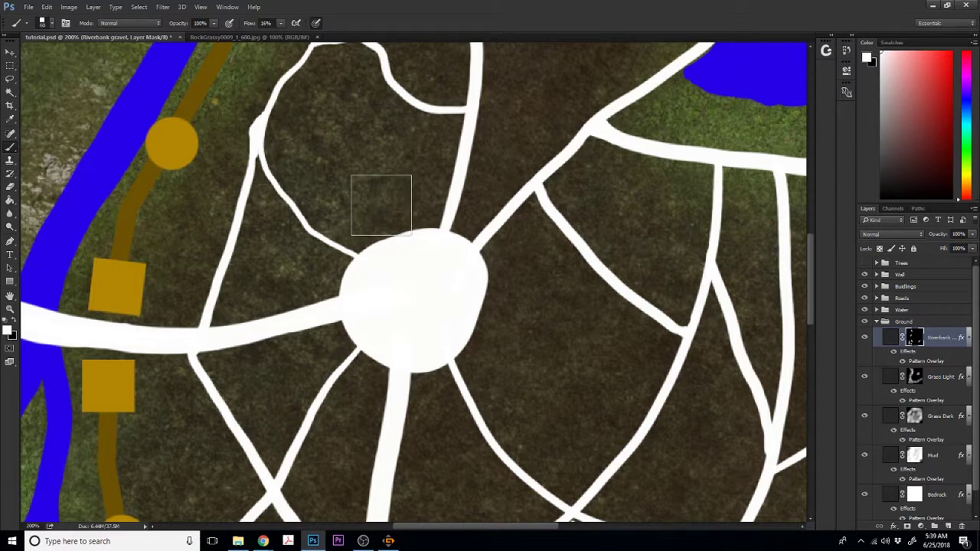
# - Collapse the Ground group, make Building Base in the Buildings group the active layer and set the brush flow to 100%
pyautogui.click(877, 322)
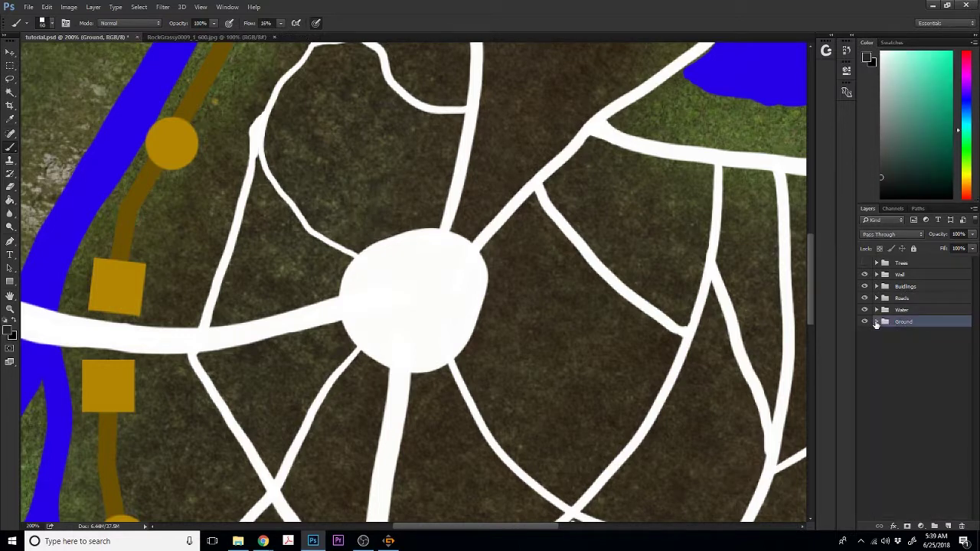
pyautogui.click(877, 287)
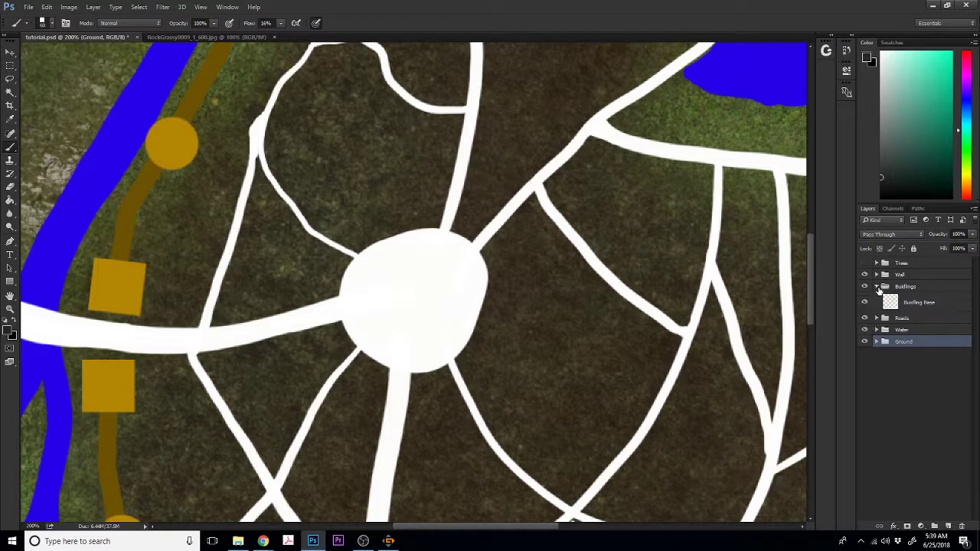
pyautogui.click(918, 302)
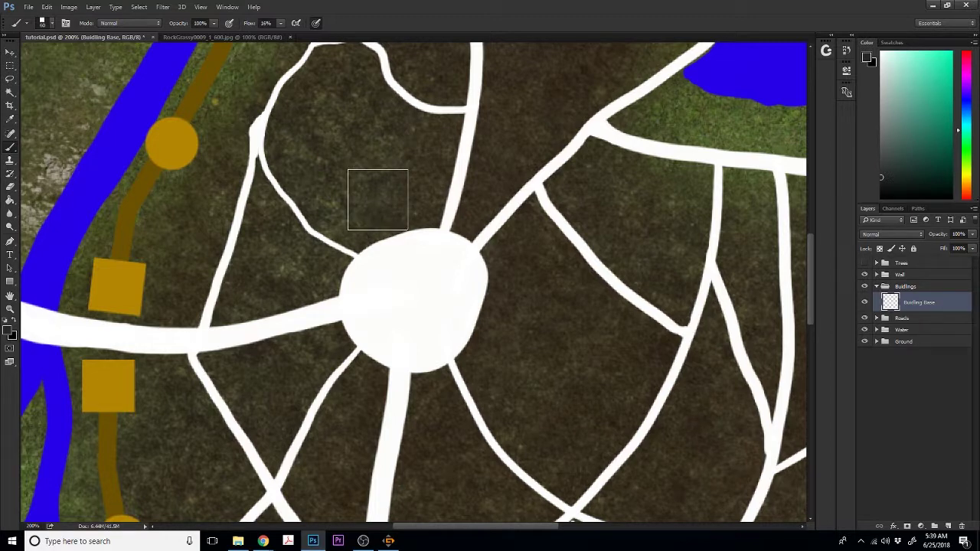
pyautogui.click(280, 23)
pyautogui.moveTo(282, 34); pyautogui.dragTo(345, 39)
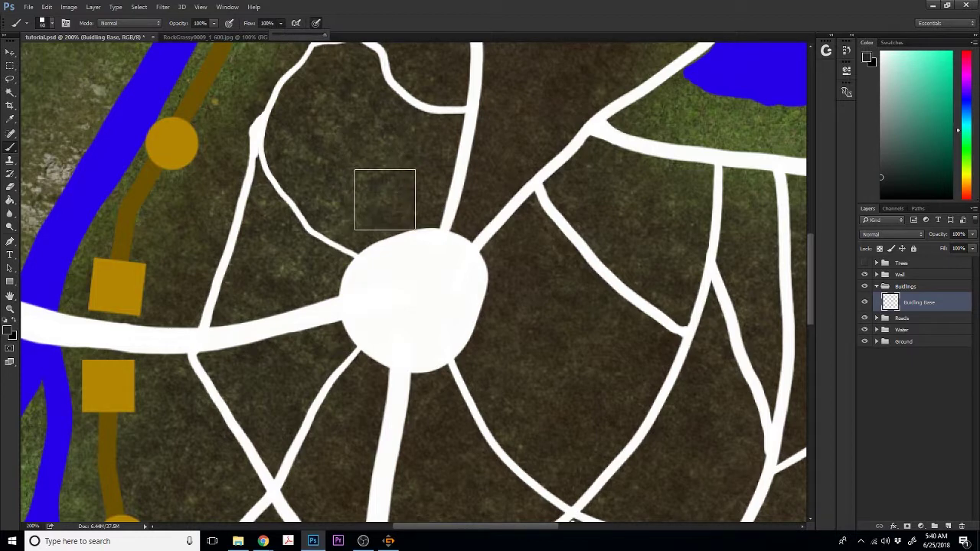
# - Undo a dark grey trial square and stamp a black one just above the central plaza on the Building Base layer
pyautogui.click(385, 202)
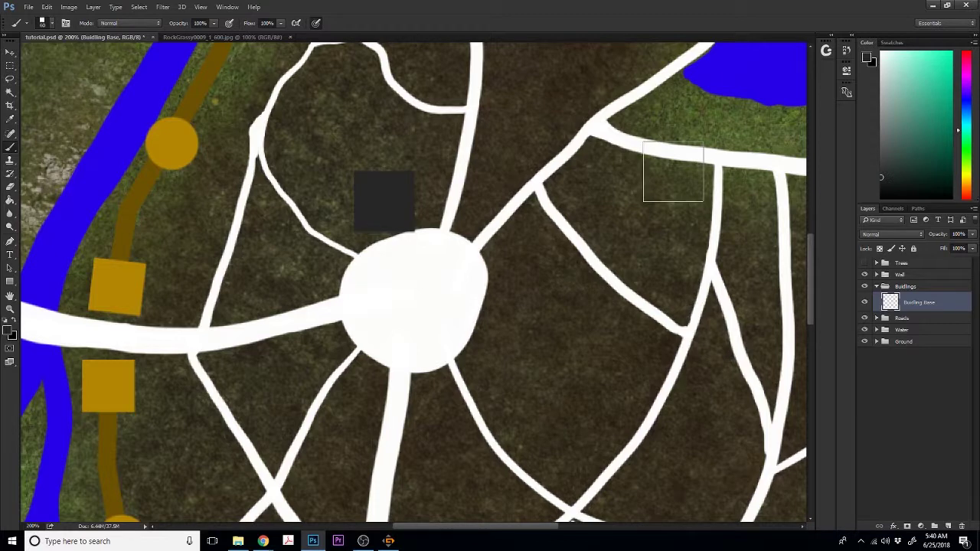
pyautogui.hotkey('ctrl', 'z')
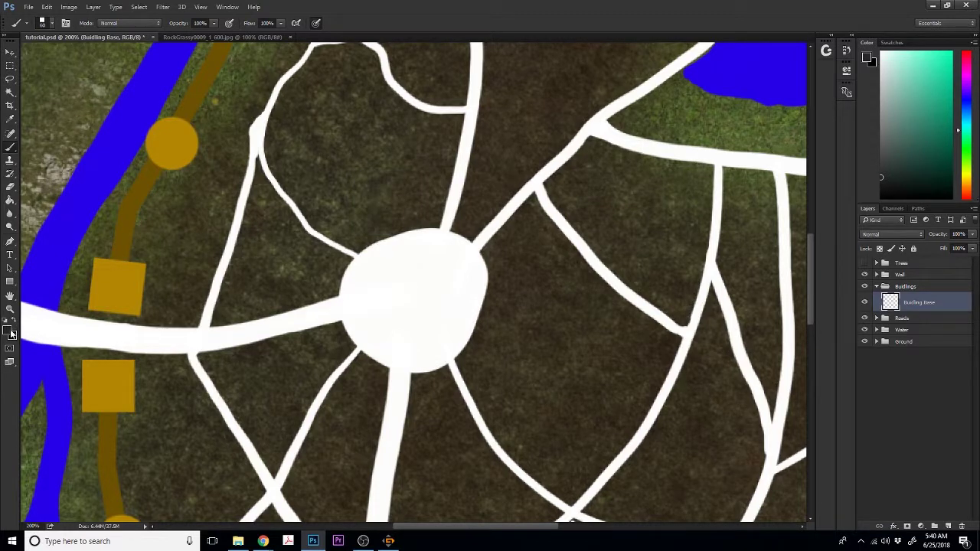
pyautogui.click(14, 327)
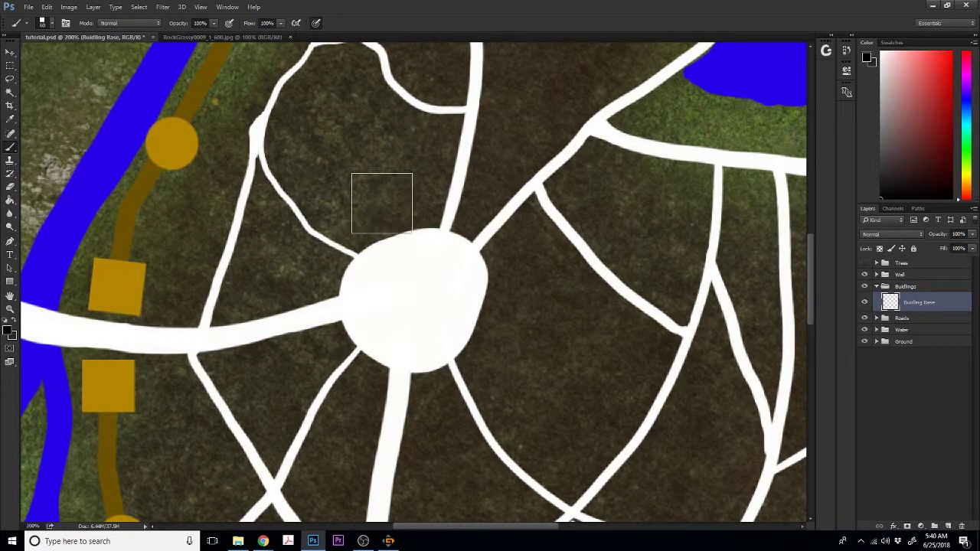
pyautogui.click(384, 203)
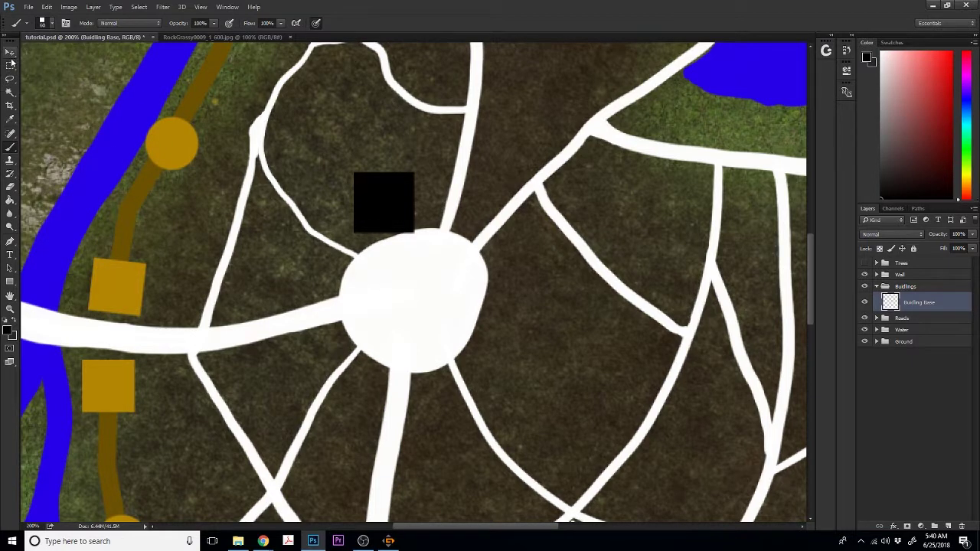
# - Select the black square, scale it to 135% width and about 84% height, rotate it about -18° and shift it slightly left along the plaza
pyautogui.click(11, 92)
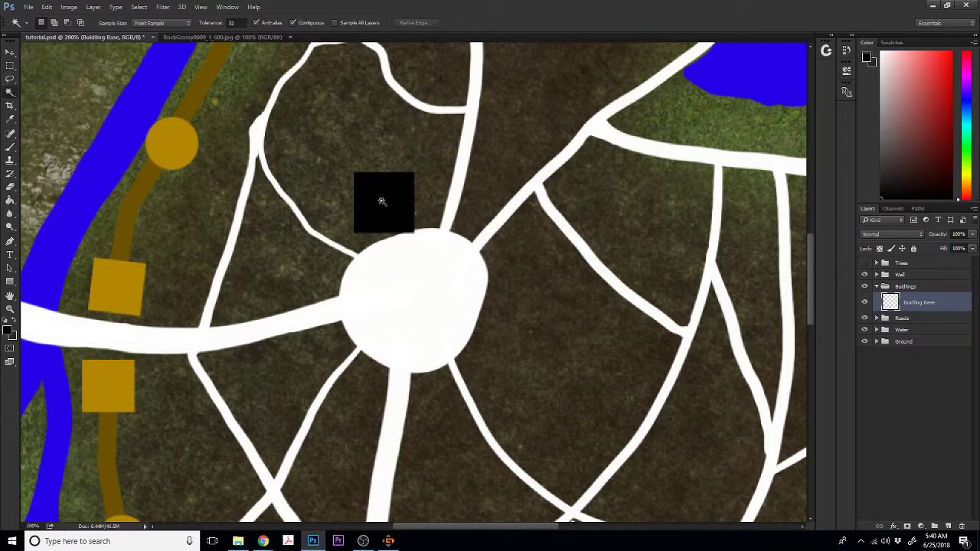
pyautogui.click(381, 201)
pyautogui.hotkey('ctrl', 't')
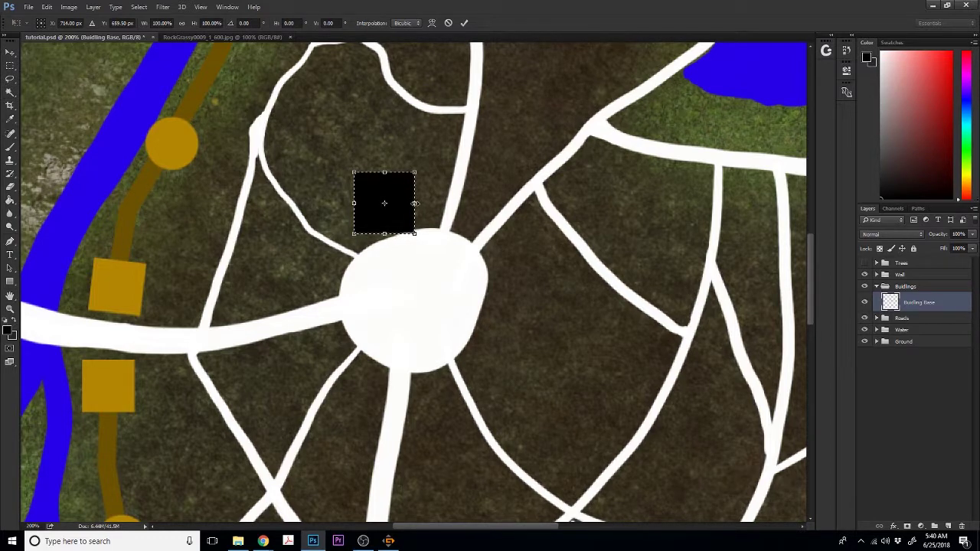
pyautogui.moveTo(413, 203); pyautogui.dragTo(432, 204)
pyautogui.moveTo(392, 173); pyautogui.dragTo(395, 182)
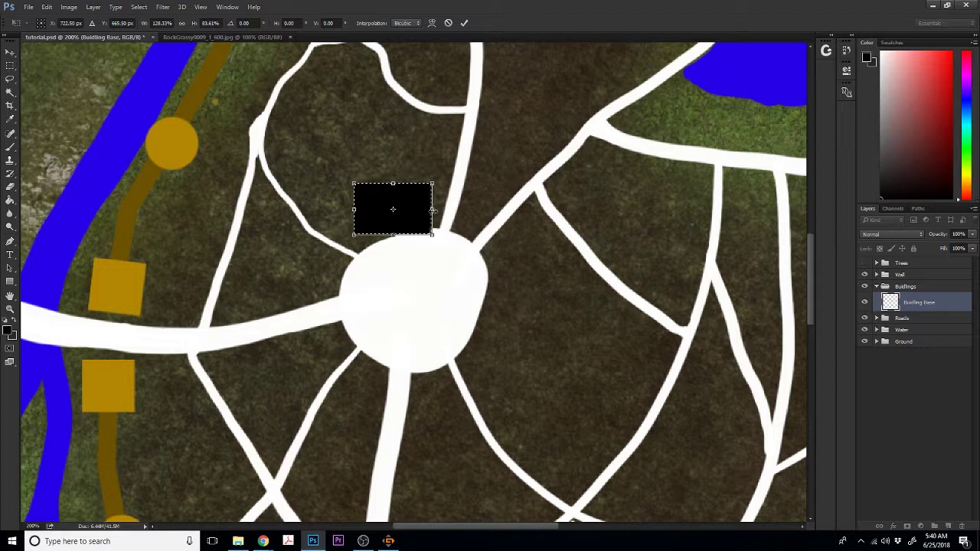
pyautogui.moveTo(433, 208); pyautogui.dragTo(436, 209)
pyautogui.moveTo(448, 245); pyautogui.dragTo(454, 226)
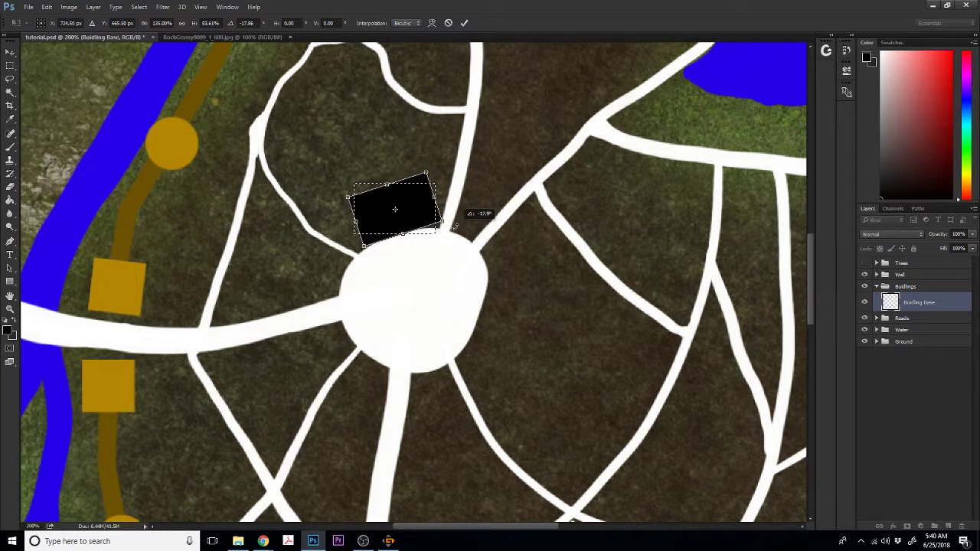
pyautogui.press('Return')
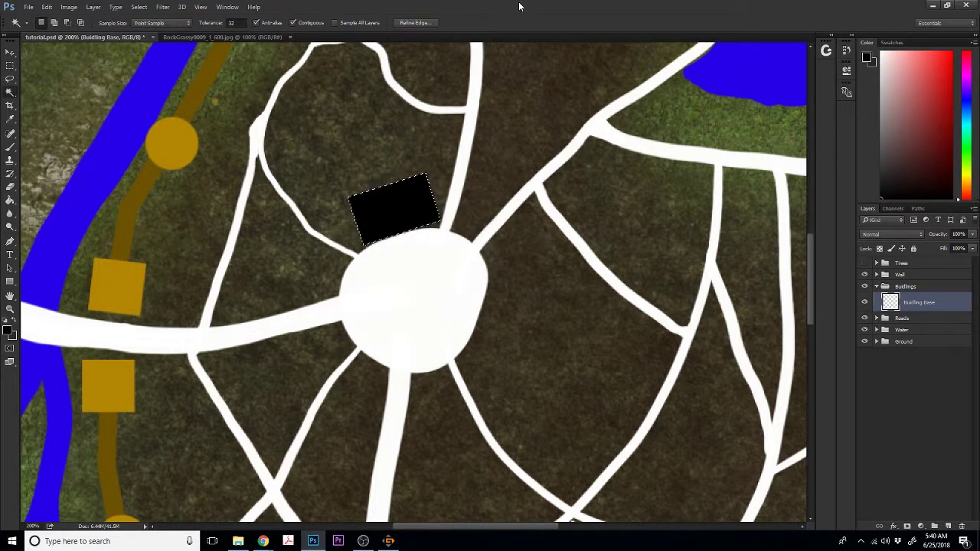
pyautogui.moveTo(398, 204); pyautogui.dragTo(388, 208)
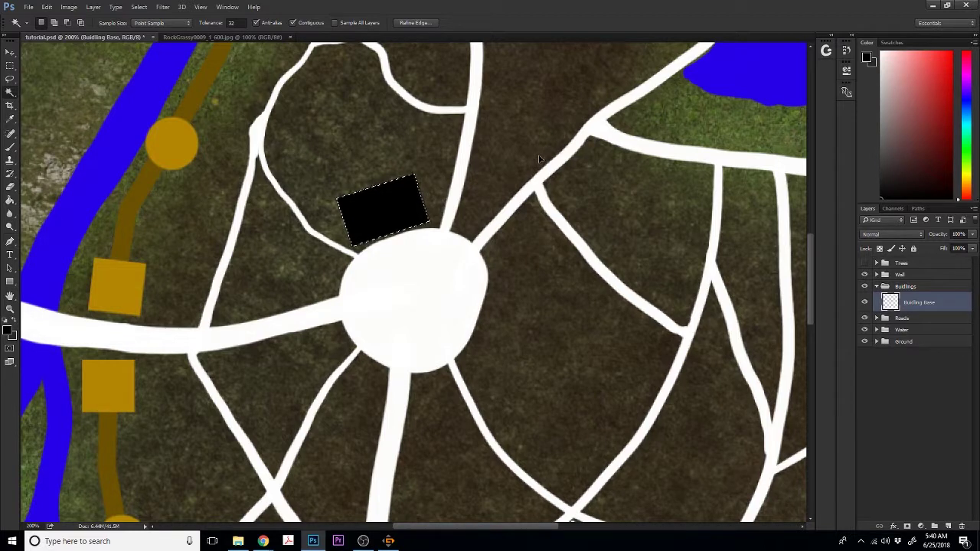
# - Try moving the rotated black building rectangle up and away from the central plaza, and clear its selection
pyautogui.hotkey('ctrl', 'd')
pyautogui.hotkey('ctrl', 'shift', 'd')
pyautogui.click(14, 54)
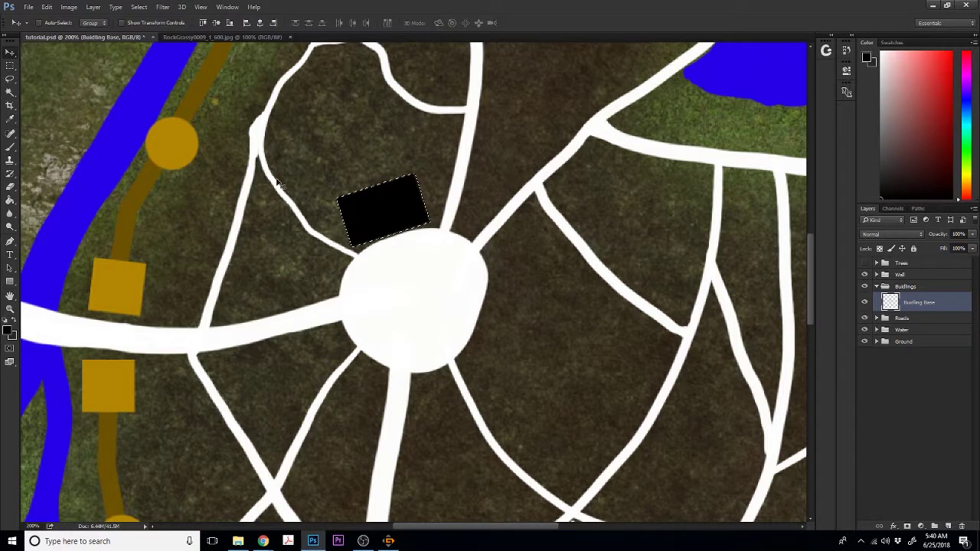
pyautogui.moveTo(372, 218); pyautogui.dragTo(353, 172)
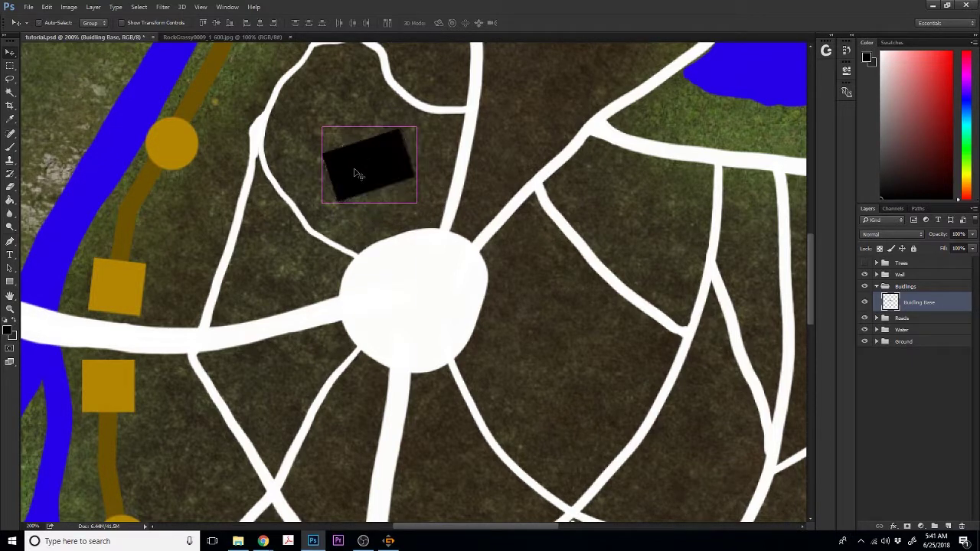
pyautogui.hotkey('ctrl', 'd')
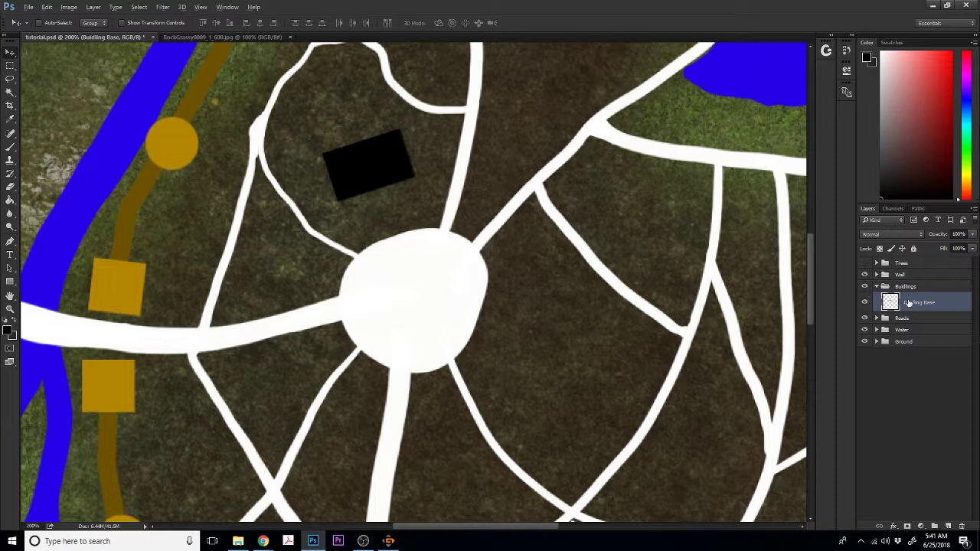
# - Try duplicating the Building Base layer and placing the copied rectangle between the original and the central plaza
pyautogui.moveTo(908, 303); pyautogui.dragTo(910, 298)
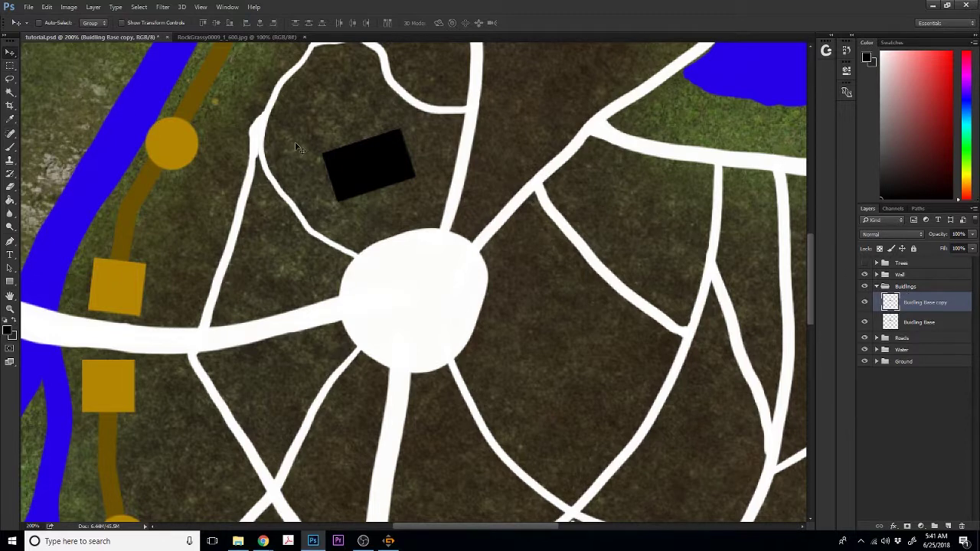
pyautogui.moveTo(372, 171); pyautogui.dragTo(386, 217)
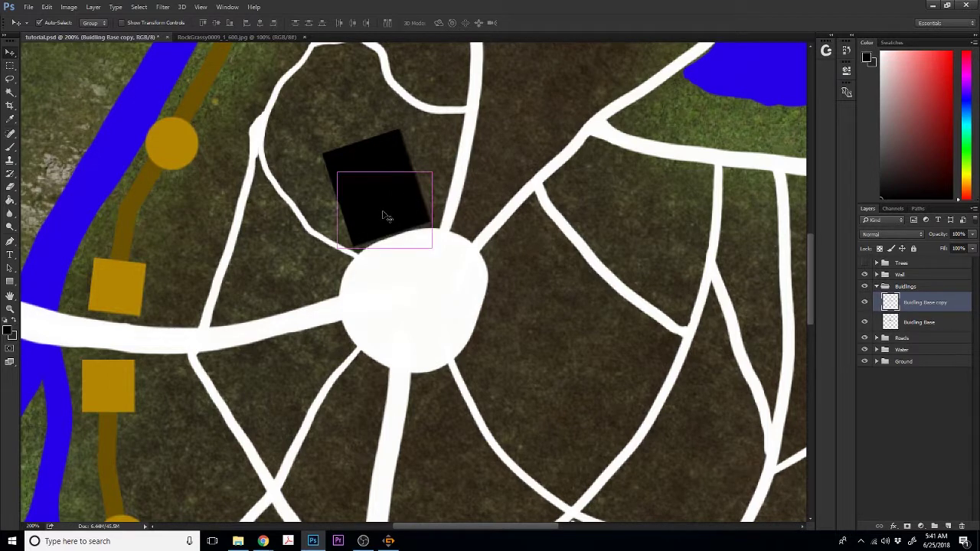
pyautogui.hotkey('ctrl', 't')
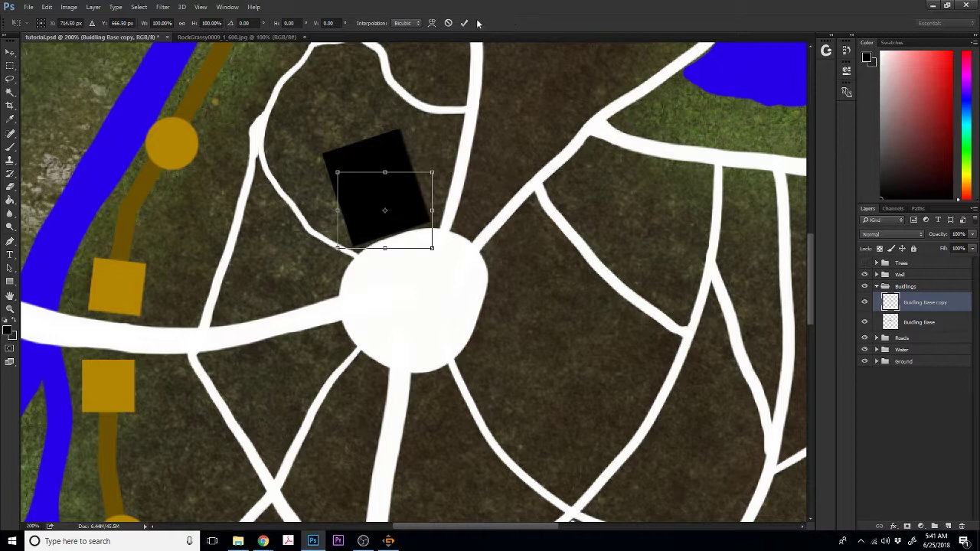
pyautogui.press('Return')
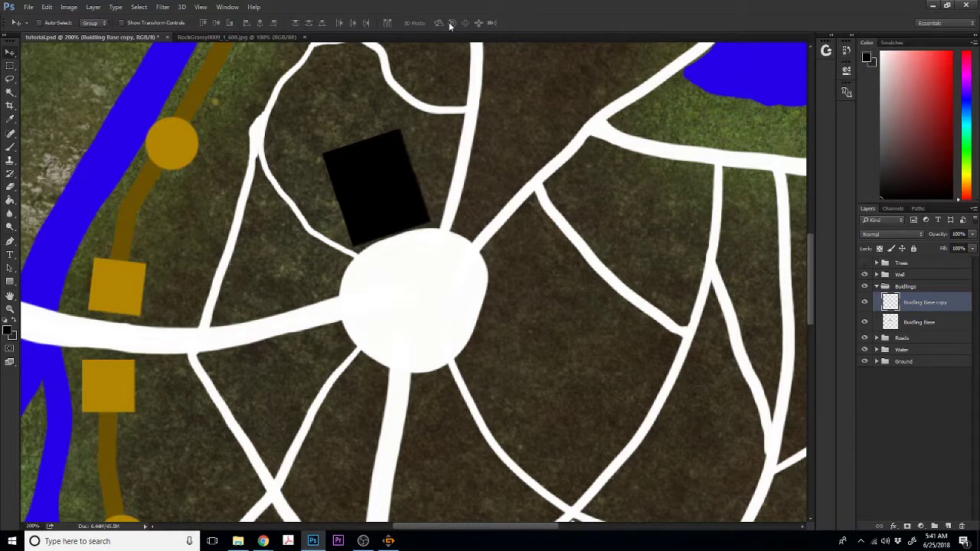
pyautogui.hotkey('ctrl', 'e')
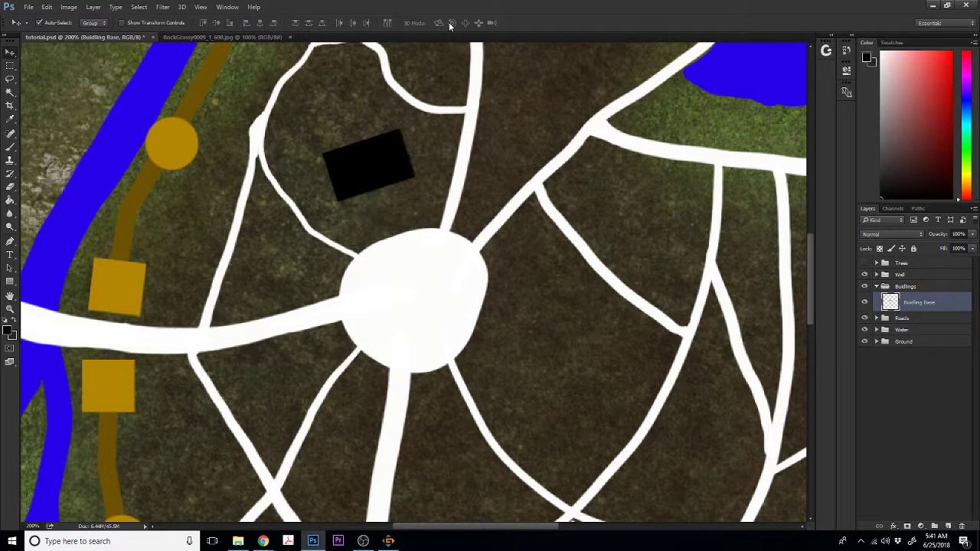
# - Undo the building edits back to the unscaled, unrotated black square above the plaza and deselect it
pyautogui.hotkey('ctrl', 'alt', 'z')
pyautogui.hotkey('ctrl', 'alt', 'z')
pyautogui.hotkey('ctrl', 'alt', 'z')
pyautogui.hotkey('ctrl', 'alt', 'z')
pyautogui.hotkey('ctrl', 'alt', 'z')
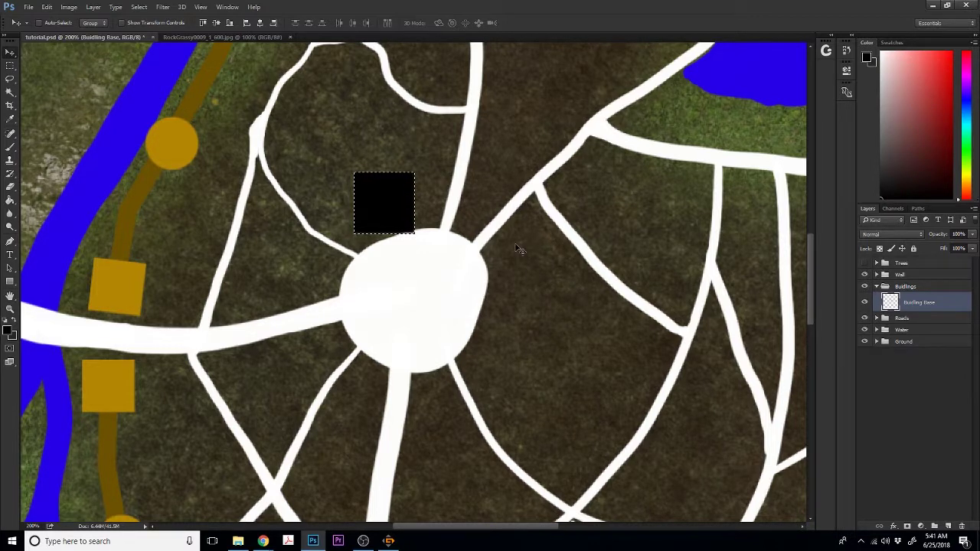
pyautogui.moveTo(518, 251); pyautogui.dragTo(519, 249)
pyautogui.hotkey('ctrl', 'd')
# - Scale the black square to about 173% width and 80% height and move it farther above the central plaza
pyautogui.hotkey('ctrl', 't')
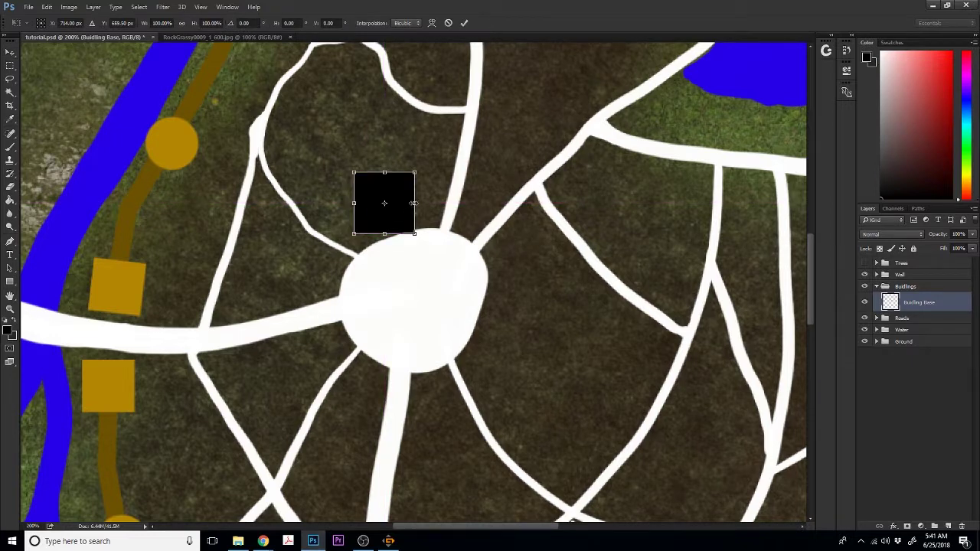
pyautogui.moveTo(414, 203)
pyautogui.mouseDown()
pyautogui.moveTo(479, 203)
pyautogui.moveTo(423, 208)
pyautogui.mouseUp()
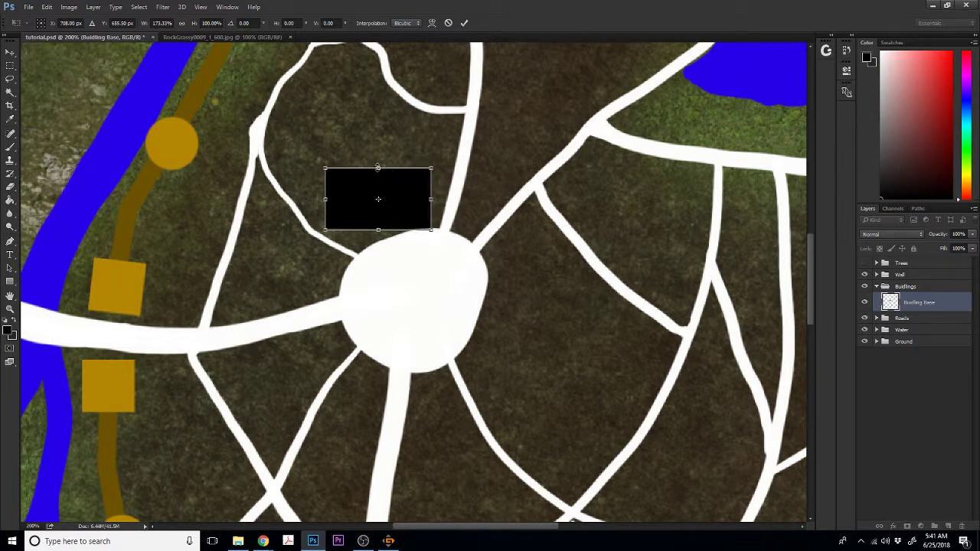
pyautogui.moveTo(377, 167); pyautogui.dragTo(378, 179)
pyautogui.moveTo(412, 211); pyautogui.dragTo(406, 152)
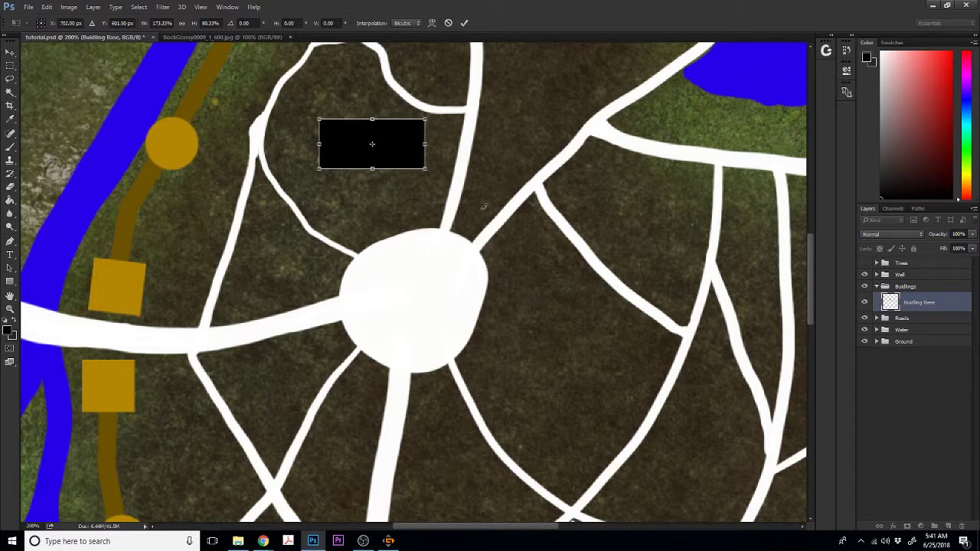
pyautogui.click(465, 23)
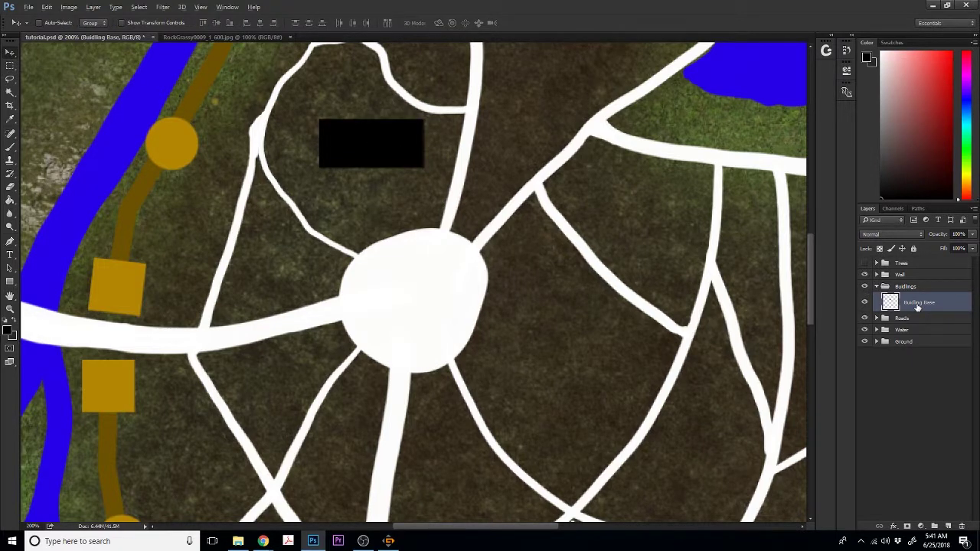
# - Duplicate the Building Base layer and scale the copy to about 38% width and 131% height as a stem centred below the bar
pyautogui.moveTo(916, 306); pyautogui.dragTo(909, 297)
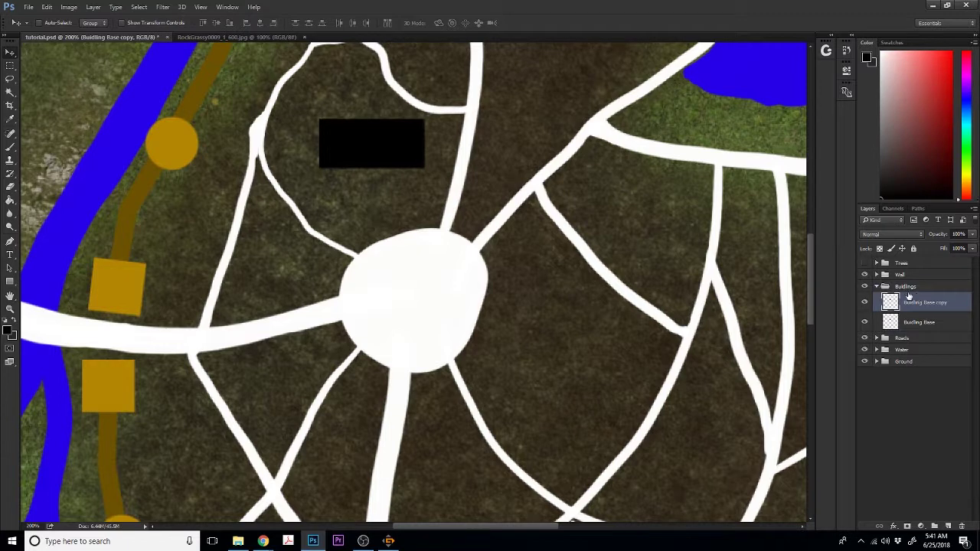
pyautogui.moveTo(385, 148); pyautogui.dragTo(381, 193)
pyautogui.hotkey('ctrl', 't')
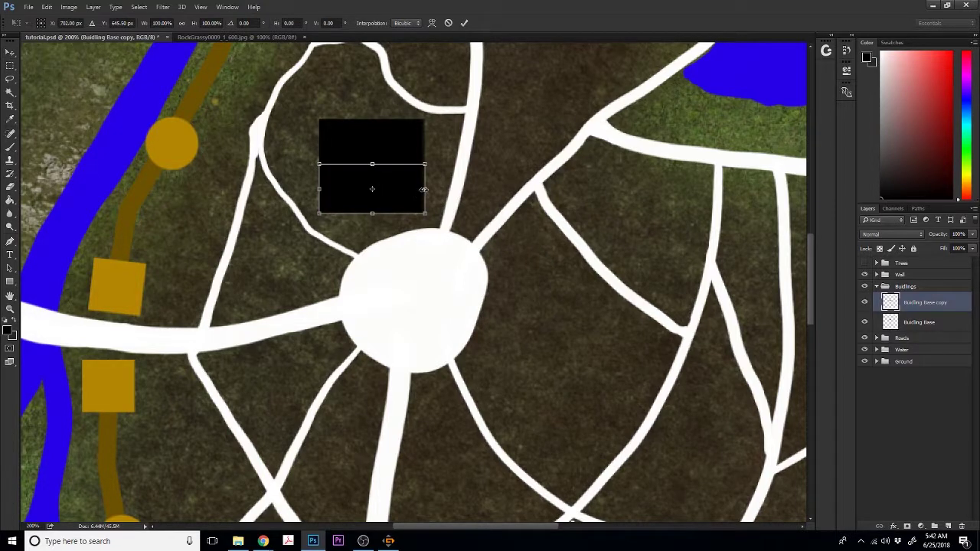
pyautogui.moveTo(423, 189); pyautogui.dragTo(397, 189)
pyautogui.moveTo(320, 189); pyautogui.dragTo(370, 230)
pyautogui.moveTo(342, 196); pyautogui.dragTo(381, 180)
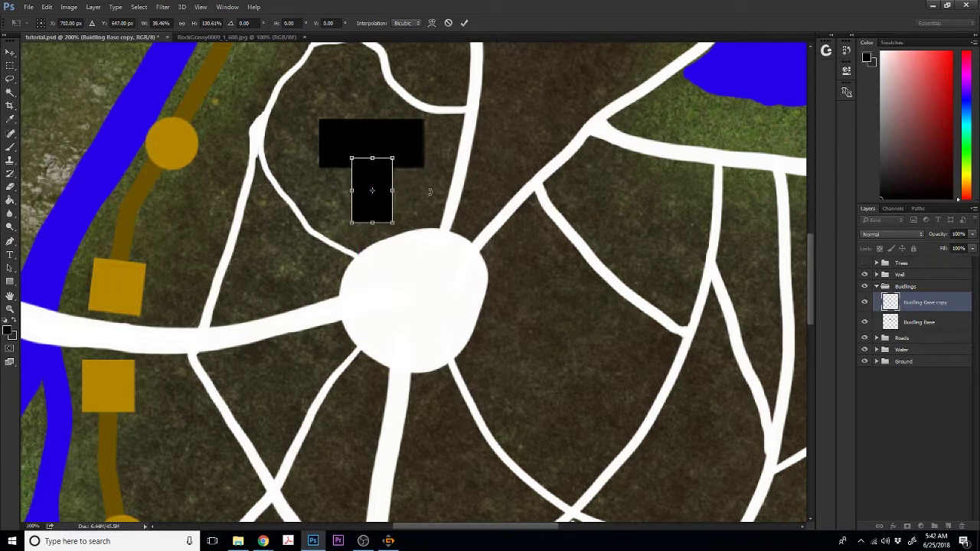
pyautogui.click(464, 23)
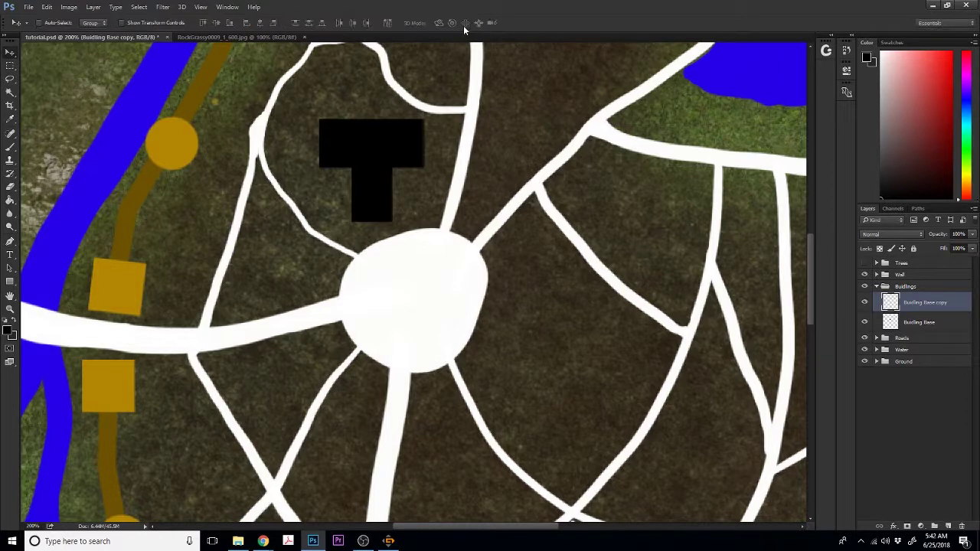
# - Merge the stem's copied layer down into the Building Base layer
pyautogui.rightClick(933, 307)
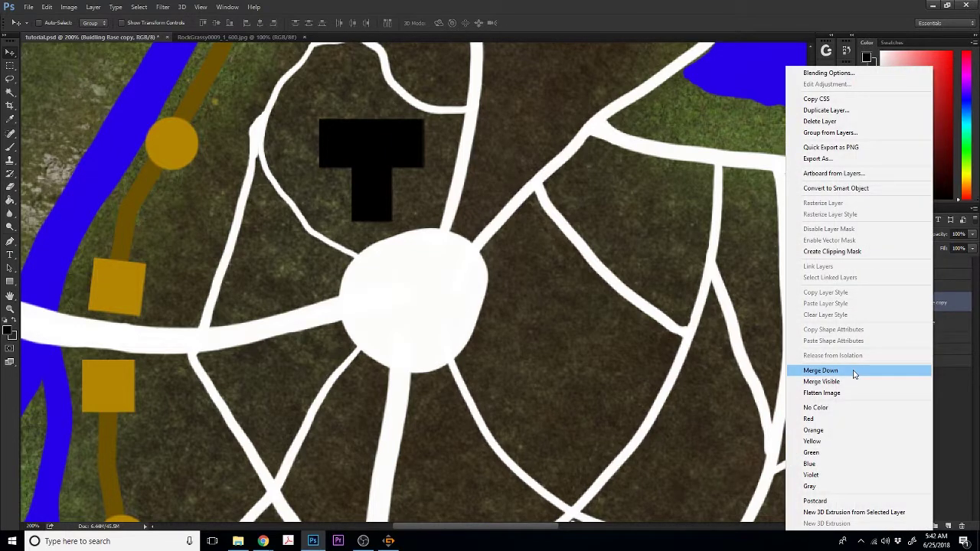
pyautogui.click(854, 371)
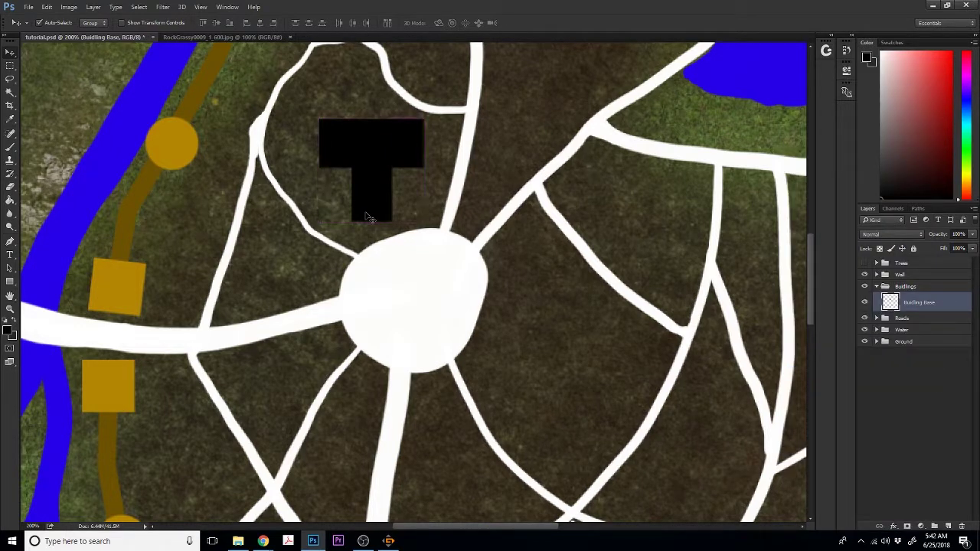
pyautogui.hotkey('ctrl', 'z')
pyautogui.hotkey('ctrl', 'z')
# - Rotate the T-shaped building about -18° and shift it slightly so its stem meets the edge of the central plaza
pyautogui.hotkey('ctrl', 't')
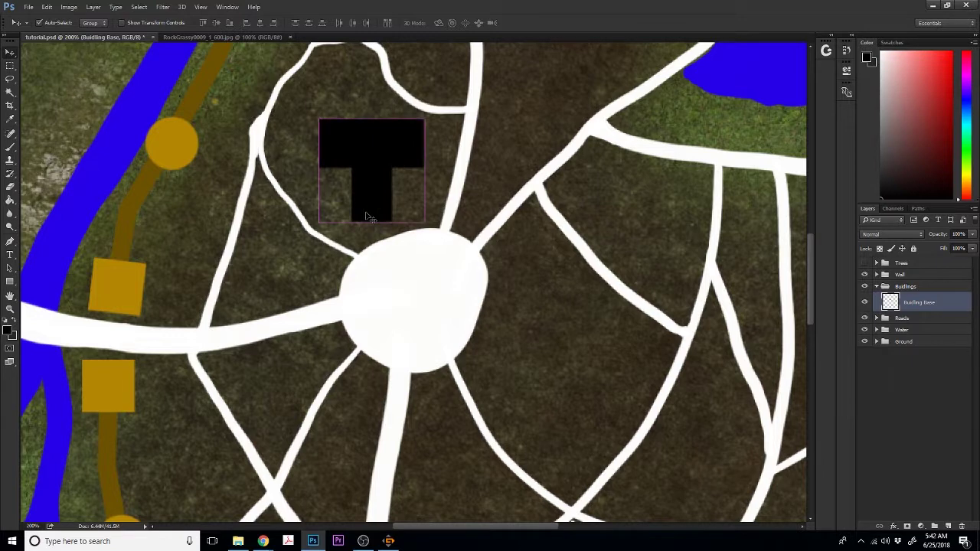
pyautogui.moveTo(428, 233); pyautogui.dragTo(452, 182)
pyautogui.moveTo(388, 184); pyautogui.dragTo(378, 214)
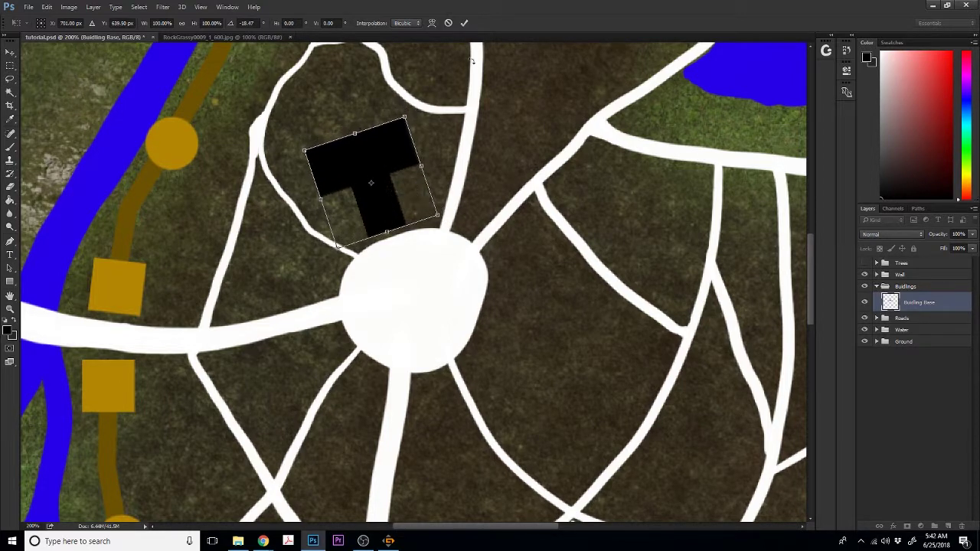
pyautogui.click(464, 22)
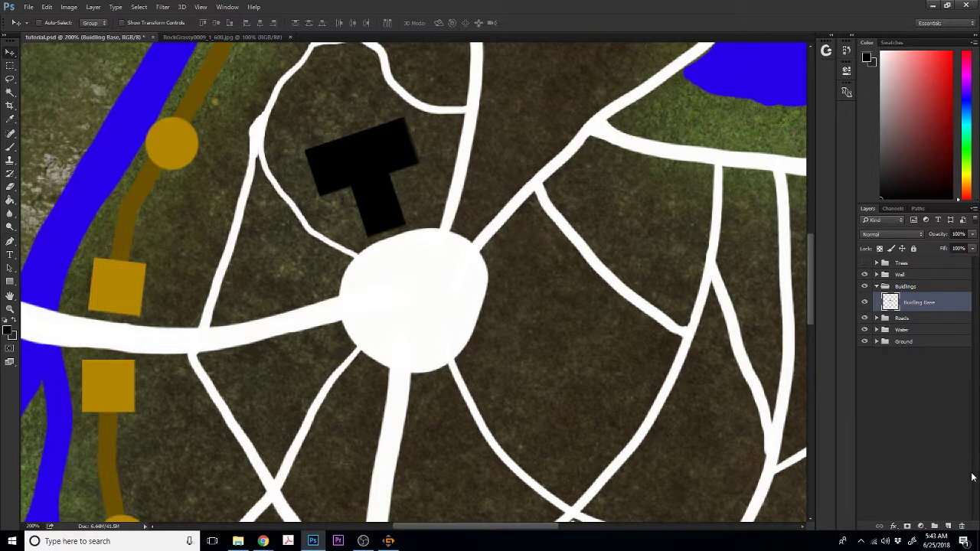
# - Add a new layer above Building Base in the Buildings group and name it Flat building Base
pyautogui.click(948, 526)
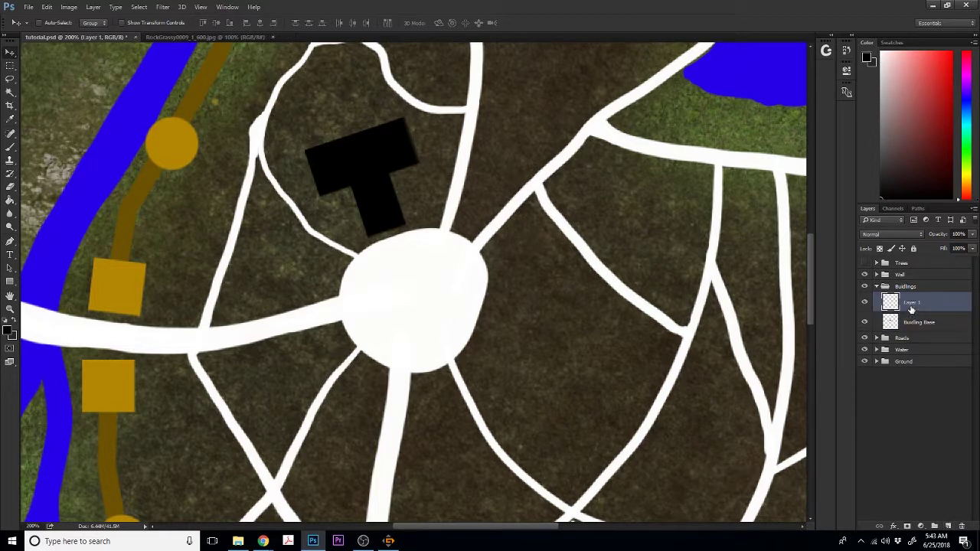
pyautogui.write('Flat building VB')
pyautogui.press('BackSpace')
pyautogui.press('Return')
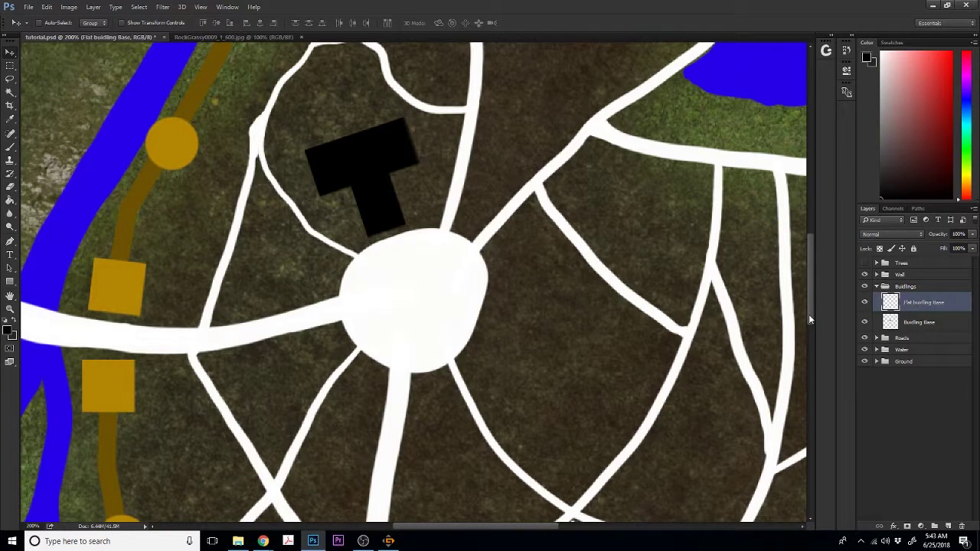
# - Stamp a black square just east of the central plaza and scale it to about 161% width and 36% height
pyautogui.click(10, 146)
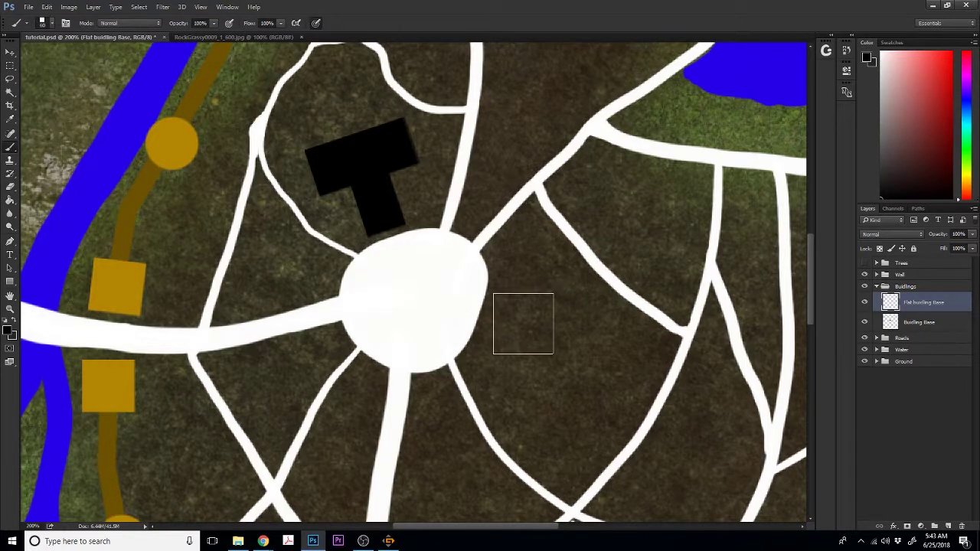
pyautogui.click(535, 281)
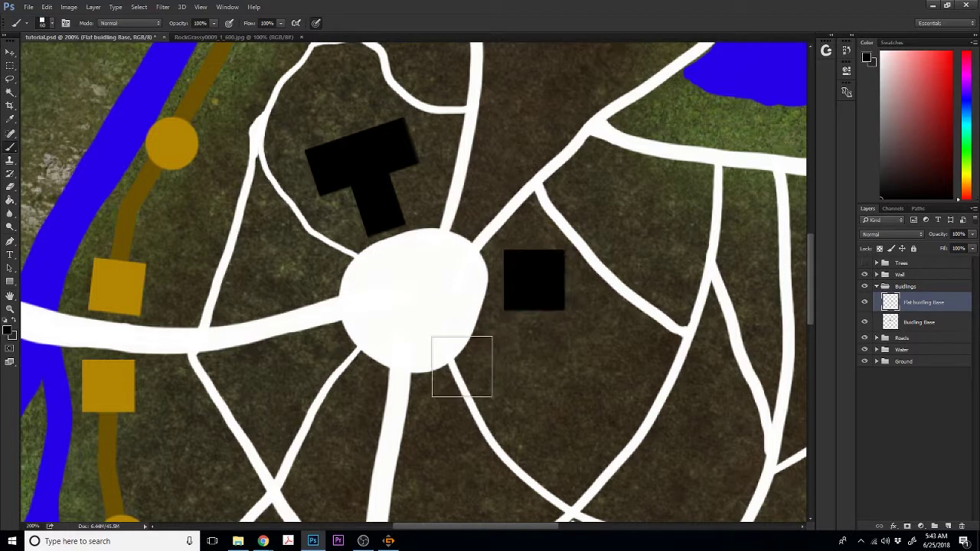
pyautogui.hotkey('ctrl', 't')
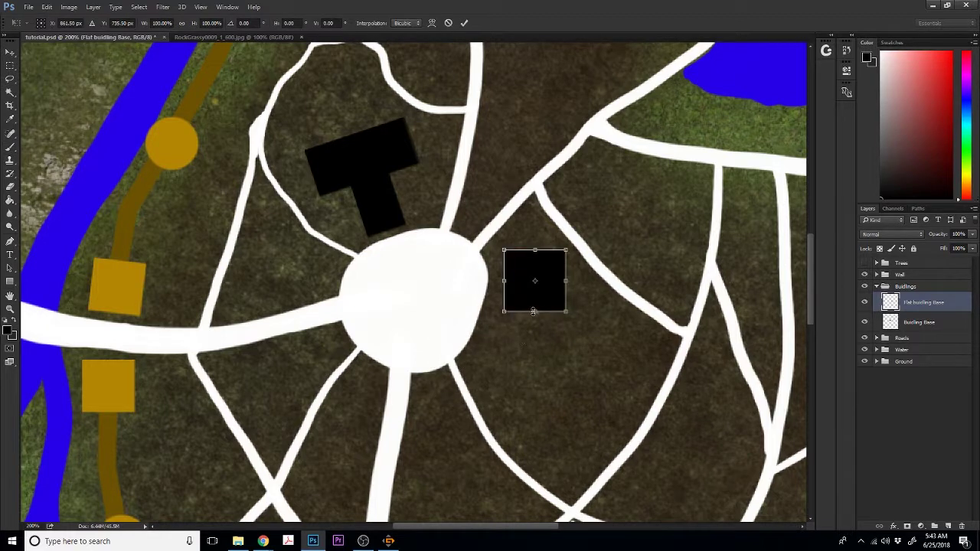
pyautogui.moveTo(534, 311); pyautogui.dragTo(605, 262)
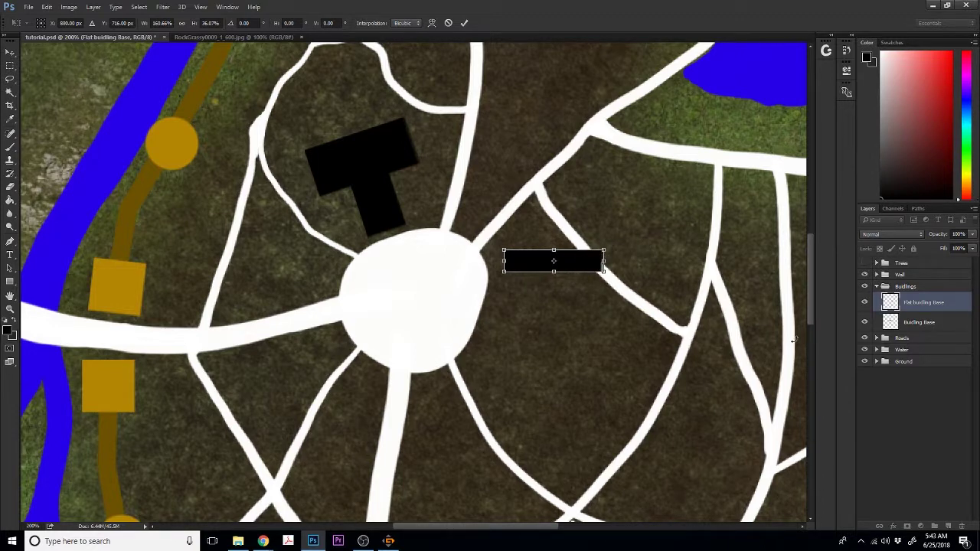
pyautogui.click(464, 22)
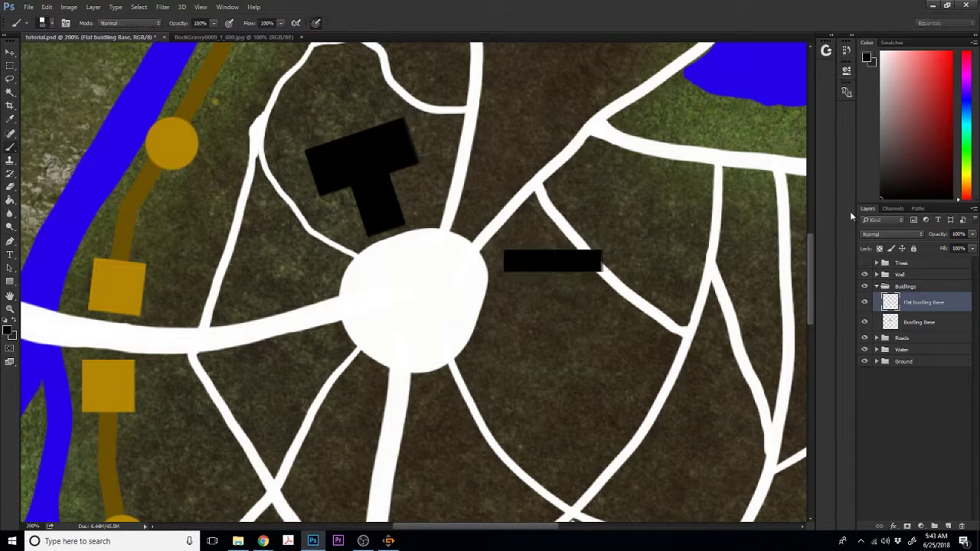
# - Duplicate the Flat building Base layer and move the copied bar below the original, roughly parallel to it
pyautogui.moveTo(928, 308); pyautogui.dragTo(931, 291)
pyautogui.hotkey('ctrl', 'j')
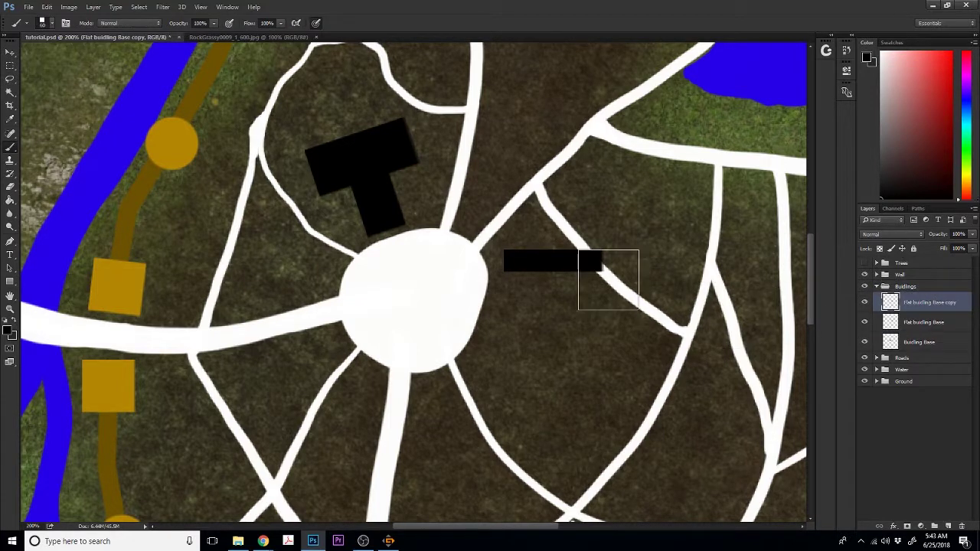
pyautogui.click(10, 52)
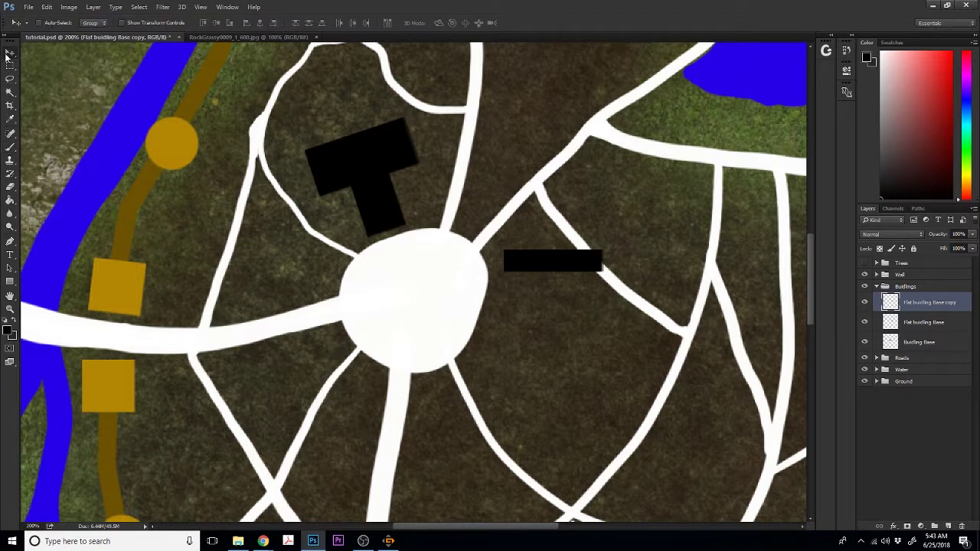
pyautogui.moveTo(565, 274); pyautogui.dragTo(558, 321)
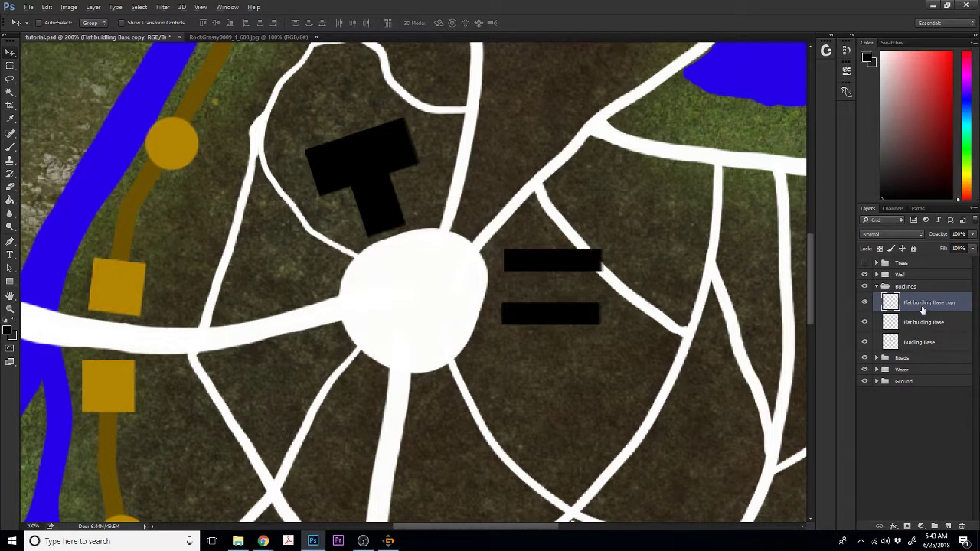
# - Duplicate the lower bar's layer and rotate the new copy 90° clockwise
pyautogui.hotkey('ctrl', 'j')
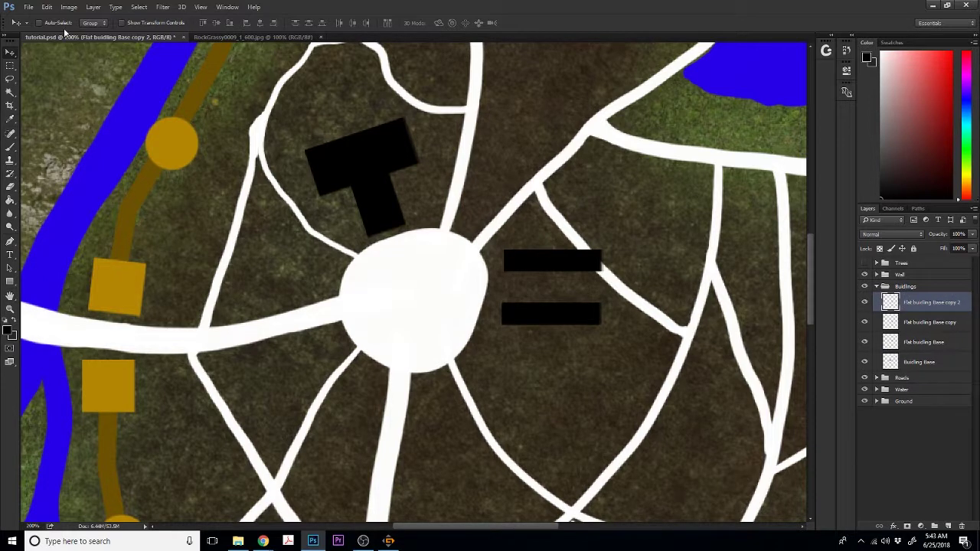
pyautogui.click(47, 7)
pyautogui.moveTo(178, 217)
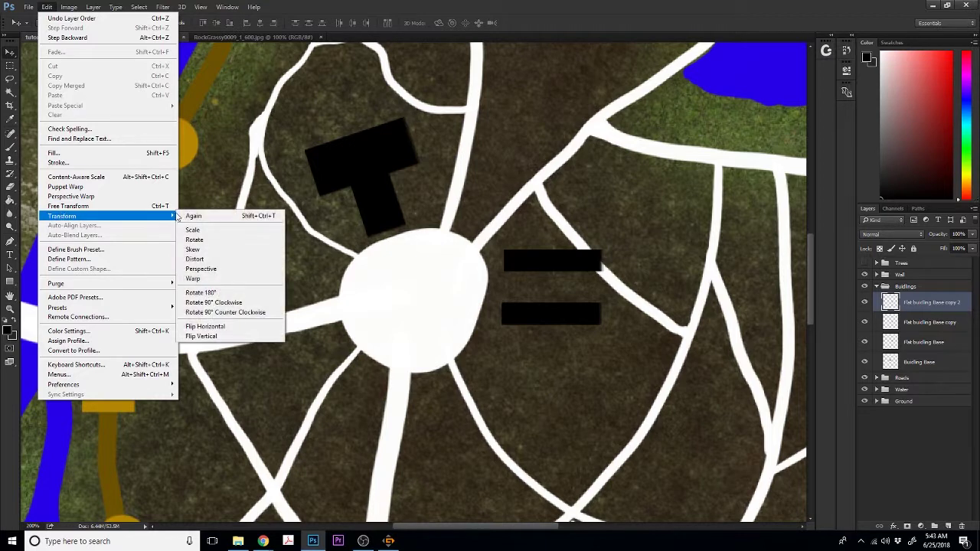
pyautogui.click(218, 302)
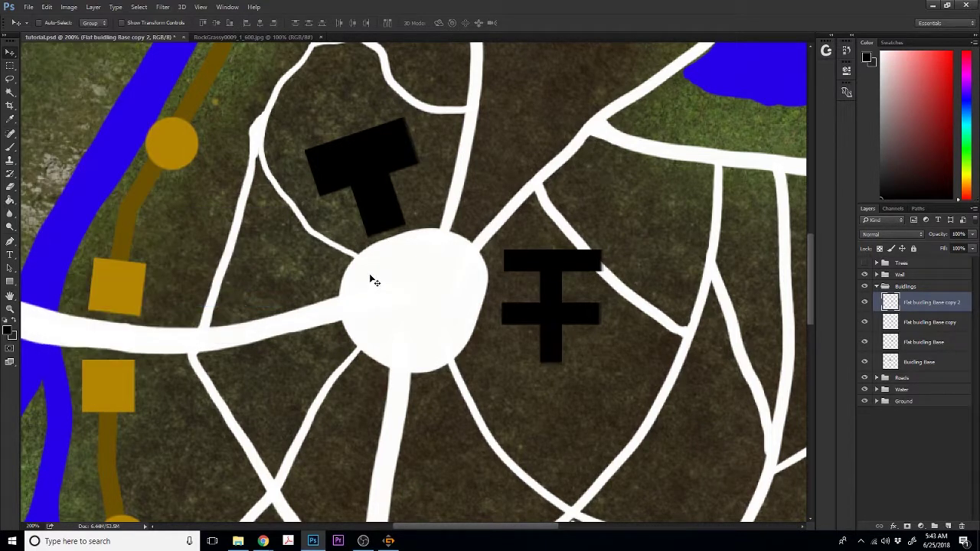
# - Merge the Flat building Base layer and its two copies into a single layer
pyautogui.keyDown('shift'); pyautogui.click(937, 346); pyautogui.keyUp('shift')
pyautogui.rightClick(926, 304)
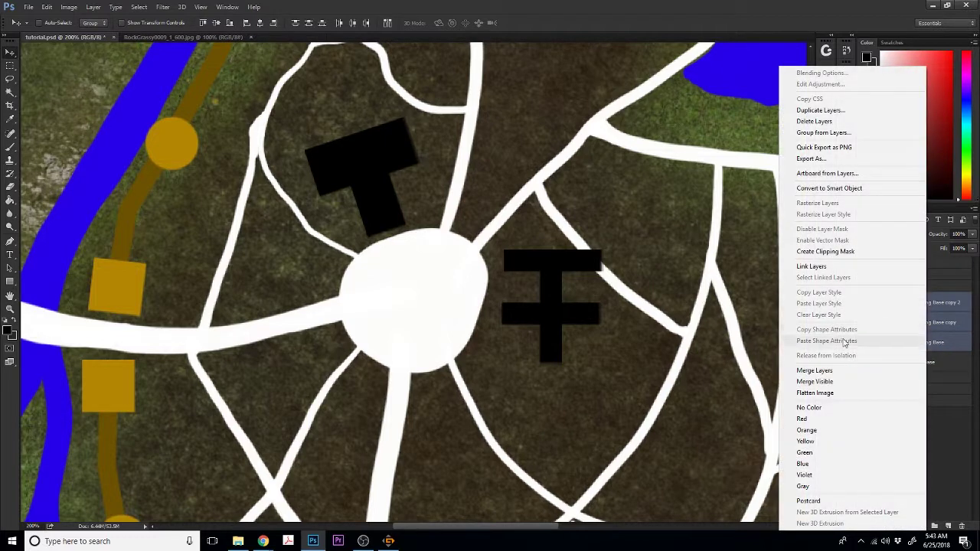
pyautogui.click(831, 371)
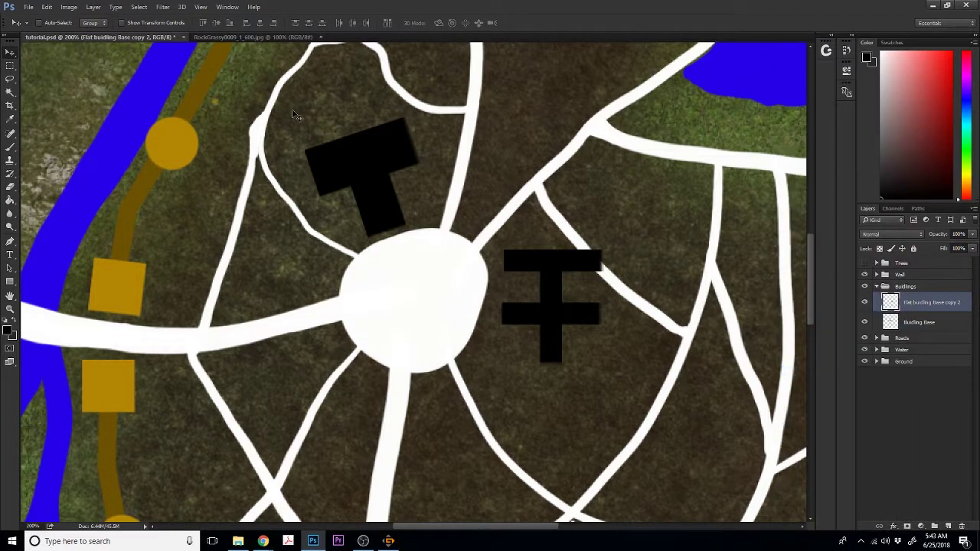
# - Rotate the merged building about 108° and move it down beside the plaza's southeast edge, clear of the roads
pyautogui.moveTo(294, 112); pyautogui.dragTo(295, 115)
pyautogui.hotkey('ctrl', 't')
pyautogui.moveTo(605, 383); pyautogui.dragTo(438, 370)
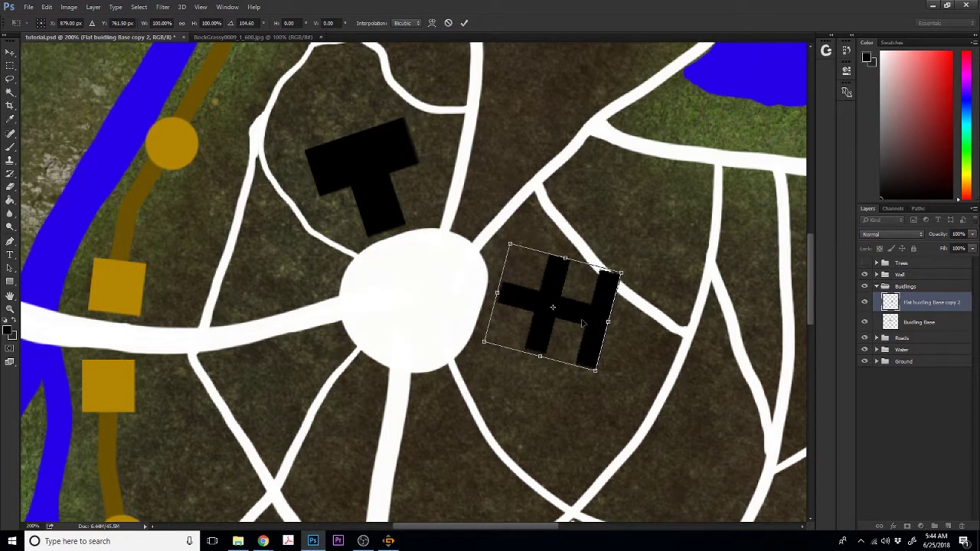
pyautogui.moveTo(578, 319); pyautogui.dragTo(567, 337)
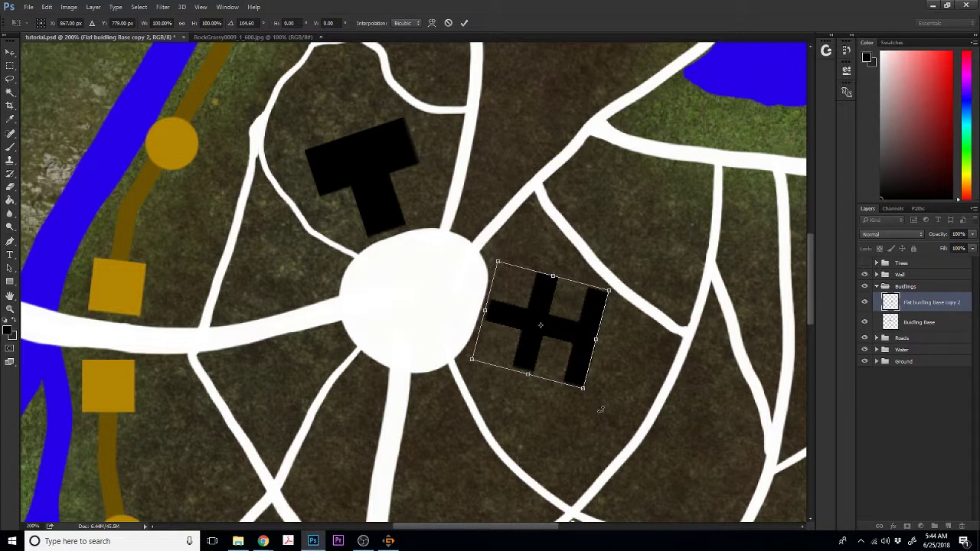
pyautogui.moveTo(601, 410); pyautogui.dragTo(590, 398)
pyautogui.moveTo(574, 340); pyautogui.dragTo(569, 349)
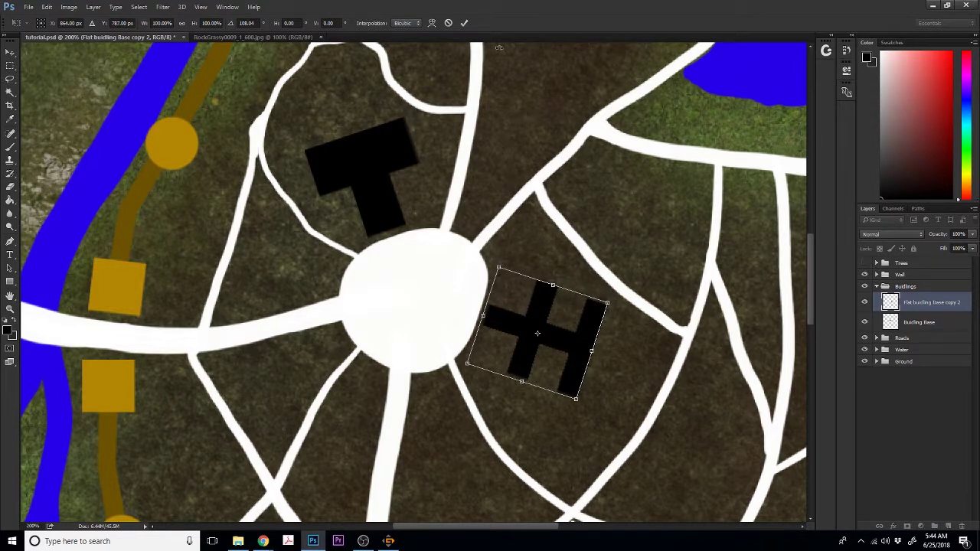
pyautogui.click(463, 23)
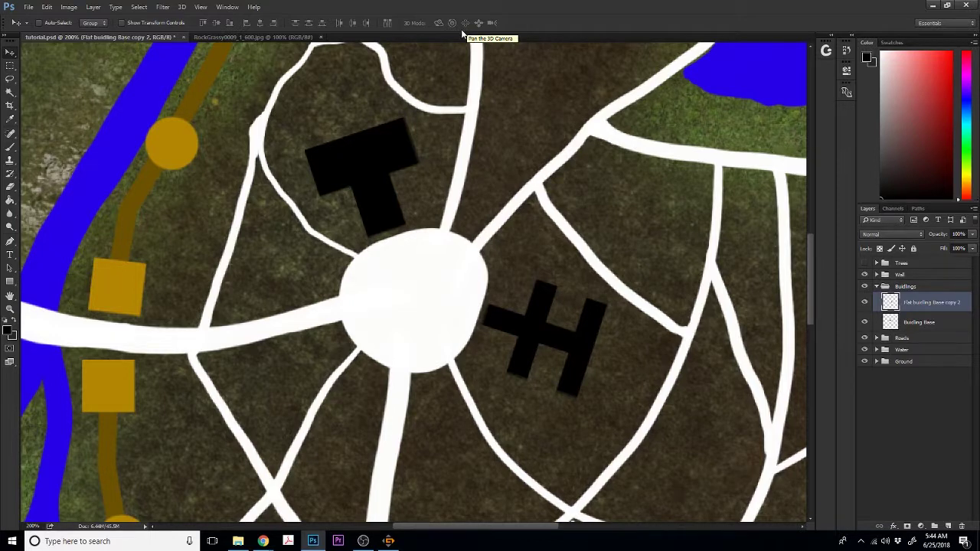
# - Switch to File Explorer and open the finished map image "the cradle" from Learning > The Cradle on the D: drive
pyautogui.click(244, 542)
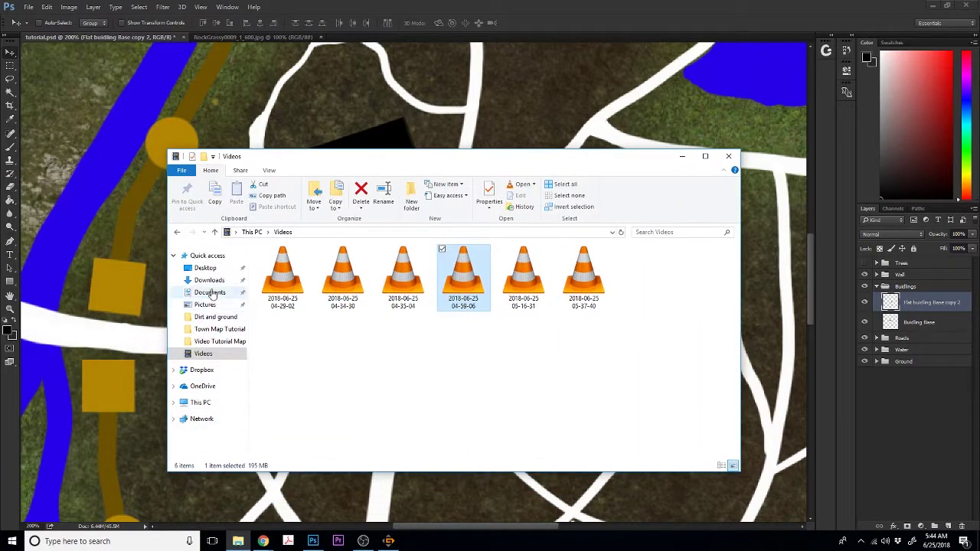
pyautogui.click(193, 371)
pyautogui.click(199, 402)
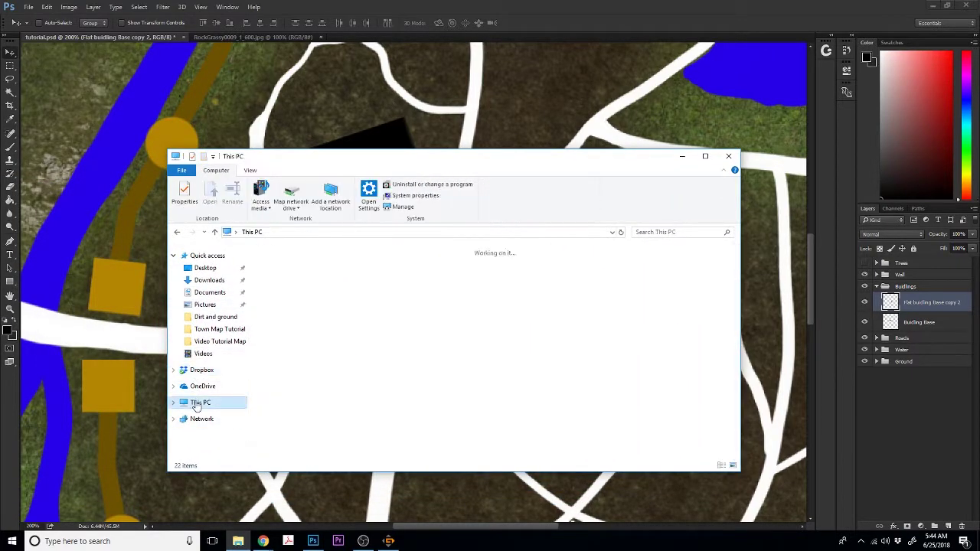
pyautogui.click(463, 372)
pyautogui.doubleClick(462, 372)
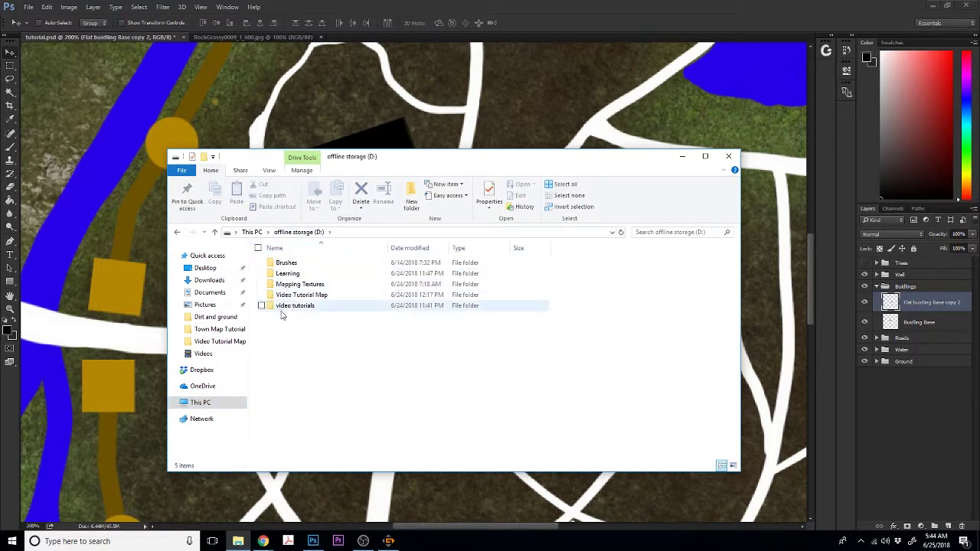
pyautogui.doubleClick(287, 273)
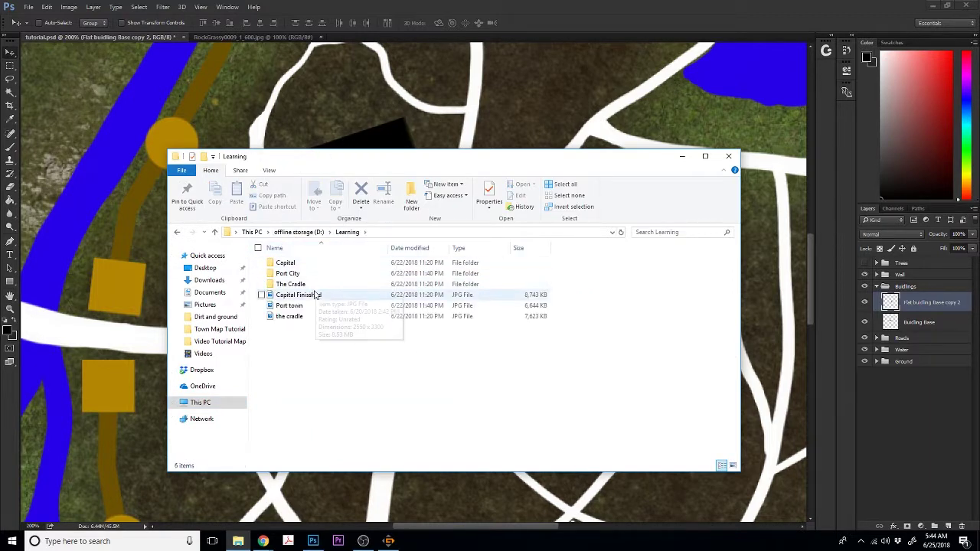
pyautogui.doubleClick(309, 285)
pyautogui.doubleClick(403, 260)
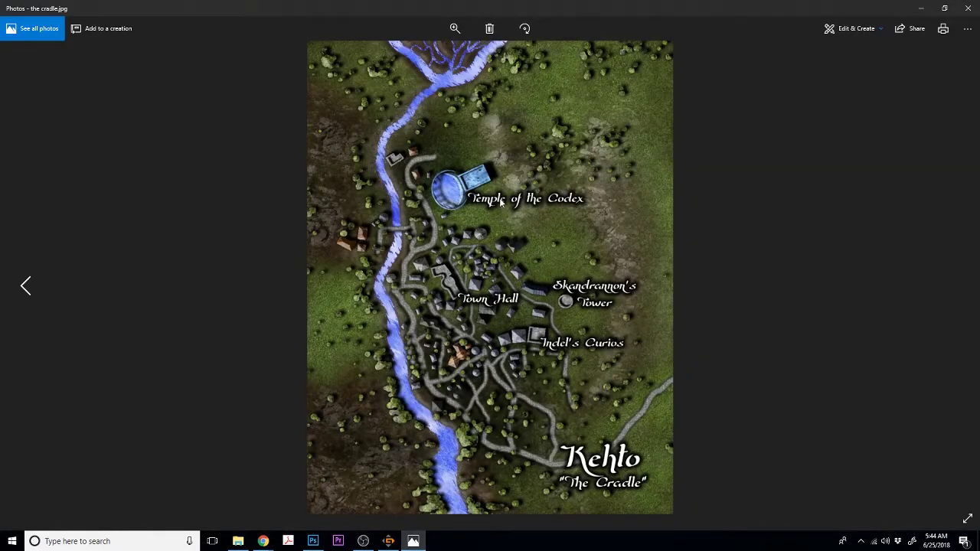
# - Examine the Temple of the Codex buildings up close on the Cradle map, and close the image and its folder
pyautogui.scroll(1, 501, 201)
pyautogui.scroll(-1, 496, 124)
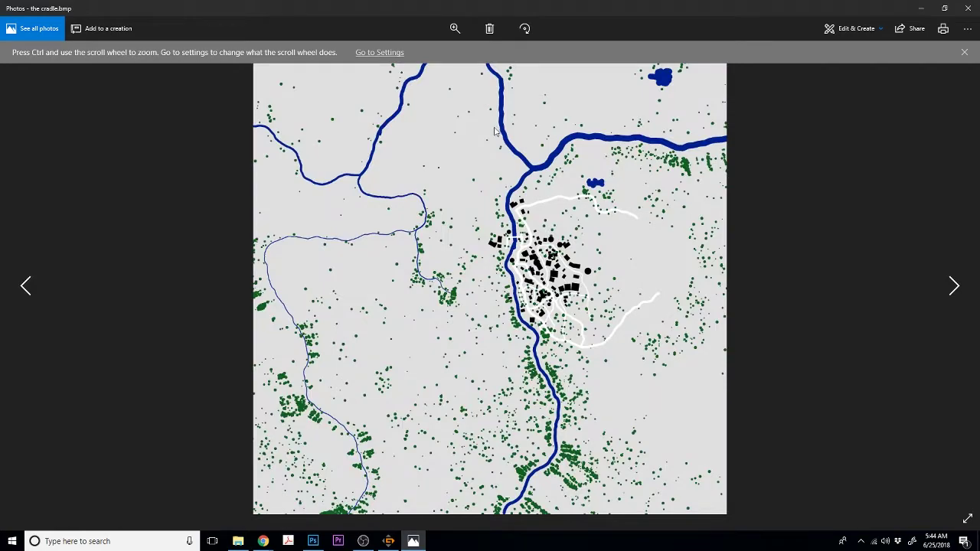
pyautogui.scroll(-1, 493, 128)
pyautogui.click(454, 29)
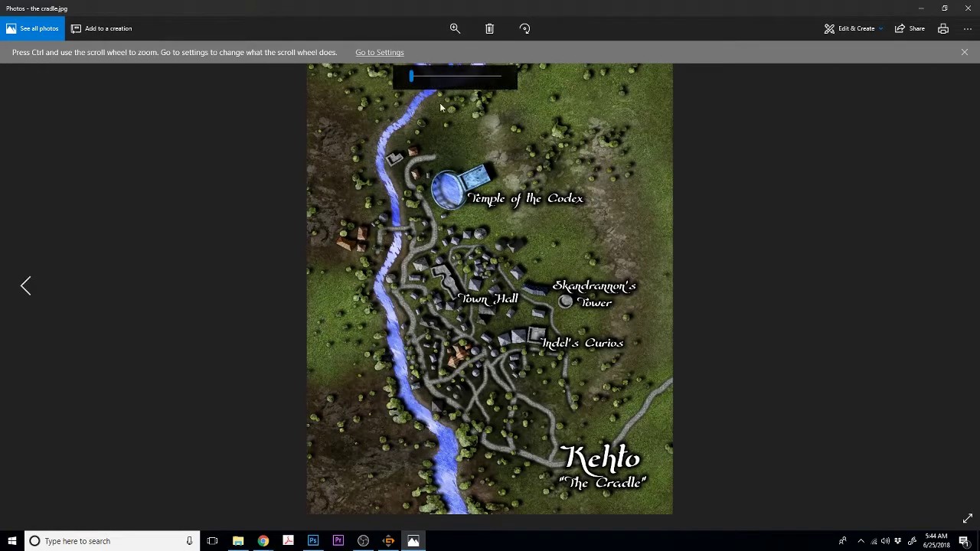
pyautogui.moveTo(414, 79); pyautogui.dragTo(429, 79)
pyautogui.moveTo(497, 206); pyautogui.dragTo(510, 436)
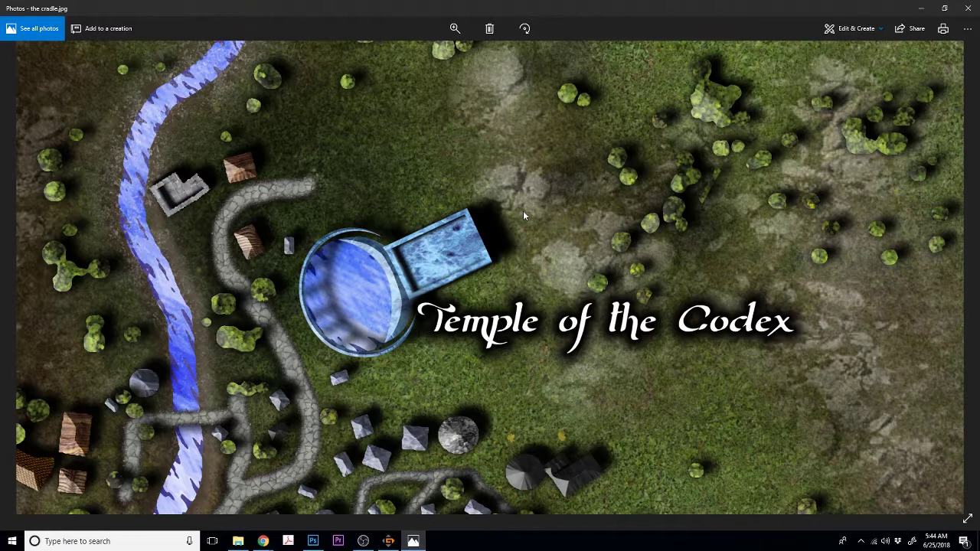
pyautogui.click(968, 7)
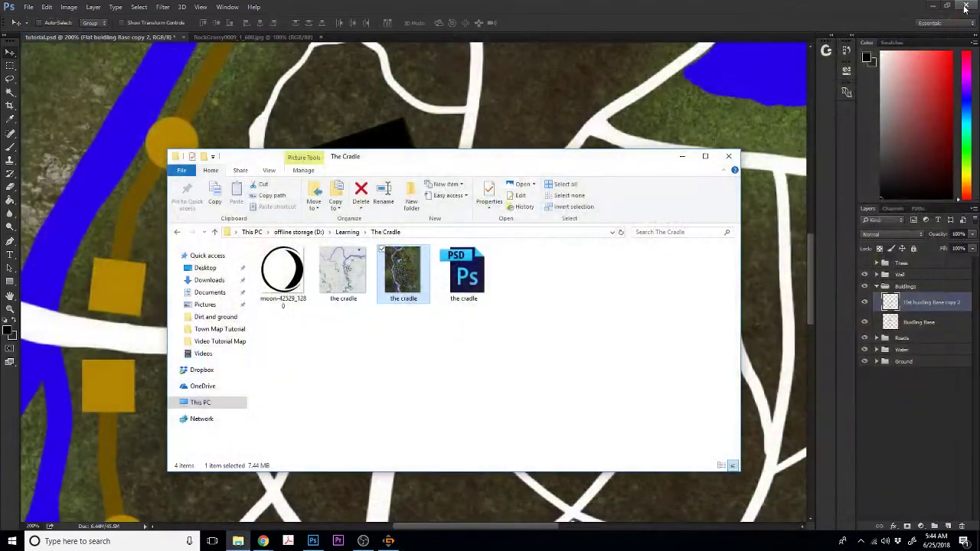
pyautogui.click(730, 158)
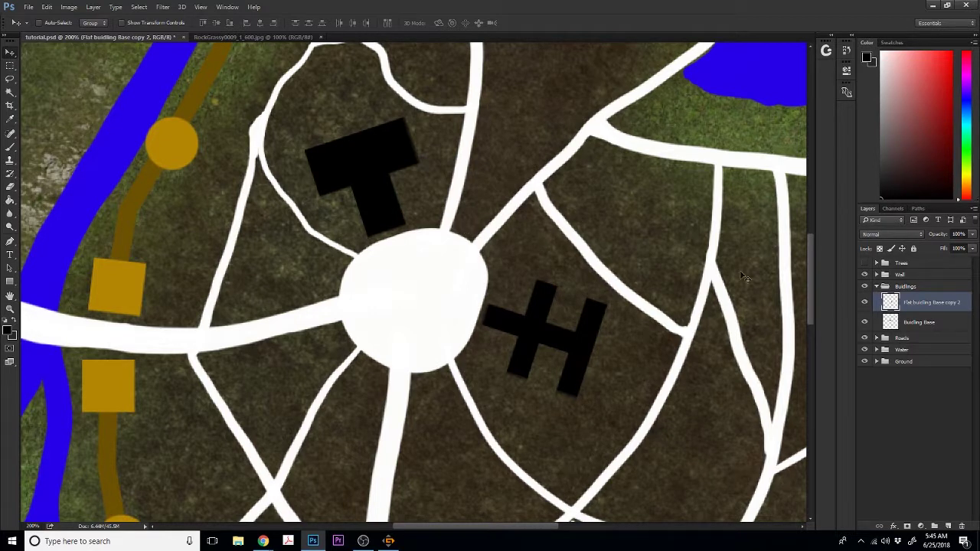
# - Draw a narrow black triangle outline just north of the plaza with straight strokes of the 11 px square brush
pyautogui.moveTo(810, 272); pyautogui.dragTo(814, 262)
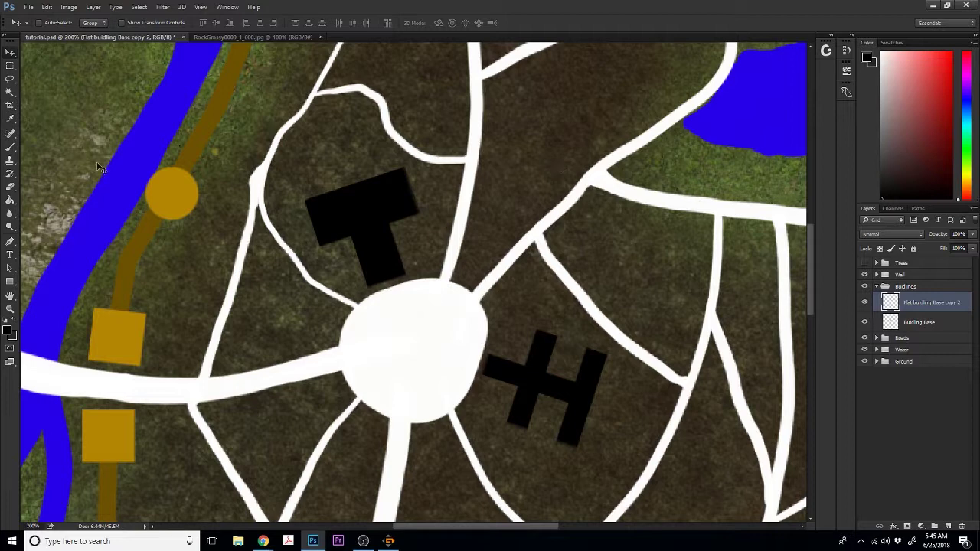
pyautogui.click(9, 146)
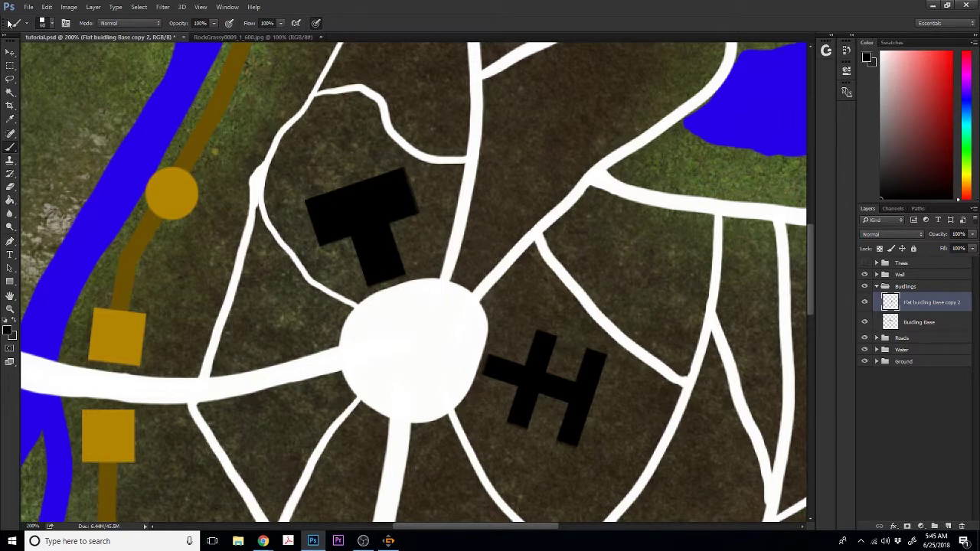
pyautogui.click(53, 26)
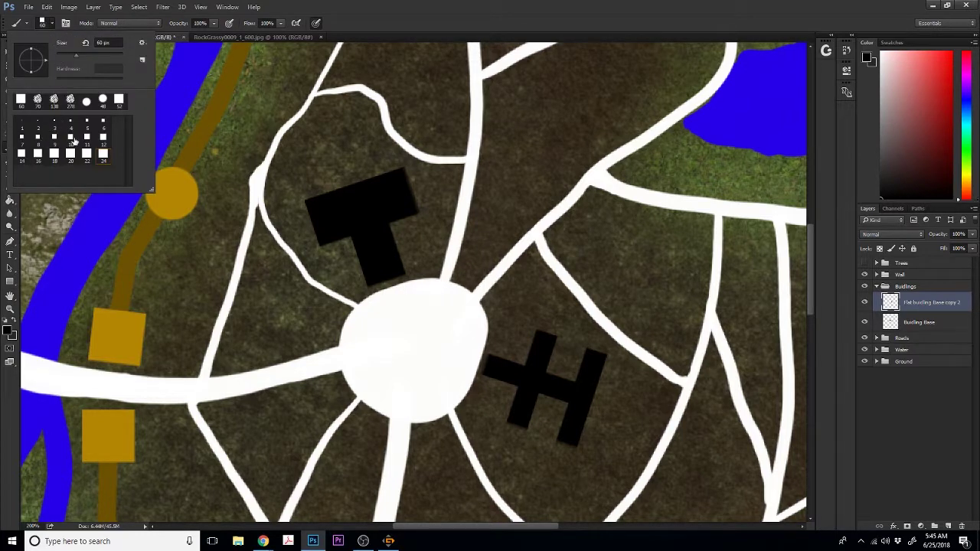
pyautogui.click(88, 140)
pyautogui.click(464, 276)
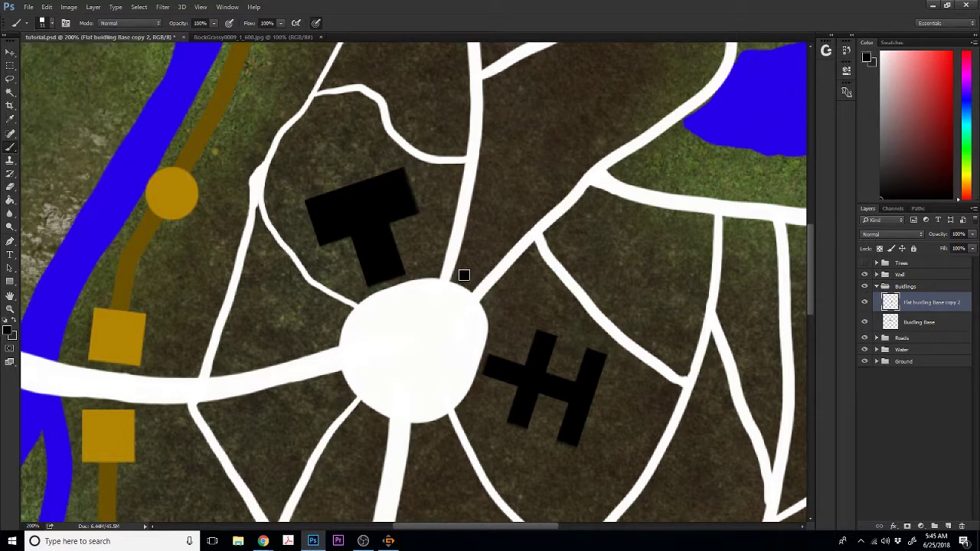
pyautogui.keyDown('shift'); pyautogui.click(462, 155); pyautogui.keyUp('shift')
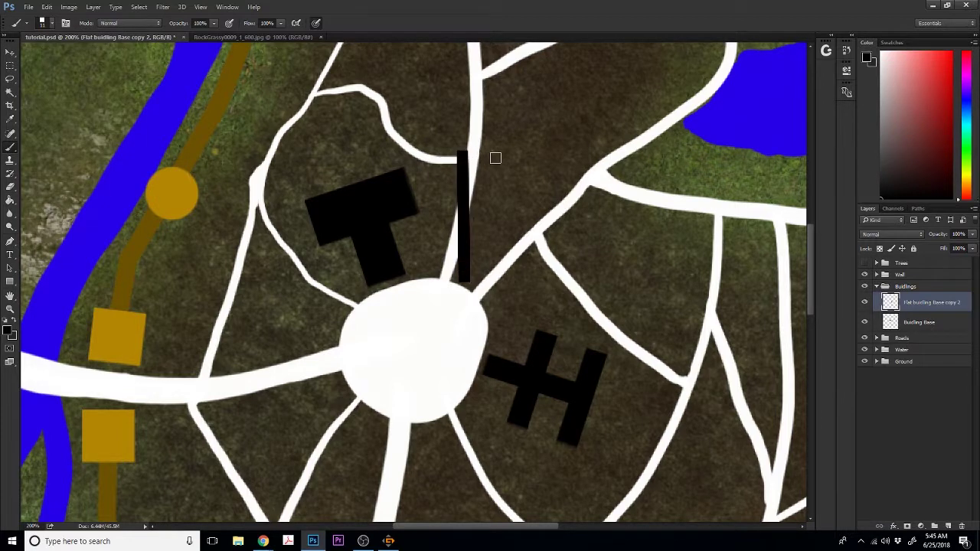
pyautogui.keyDown('shift'); pyautogui.click(523, 160); pyautogui.keyUp('shift')
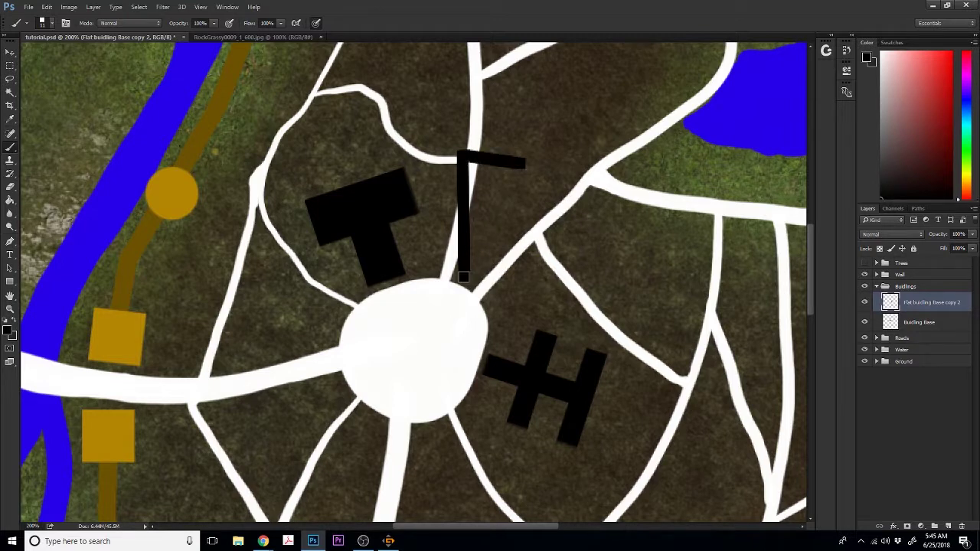
pyautogui.keyDown('shift'); pyautogui.click(464, 276); pyautogui.keyUp('shift')
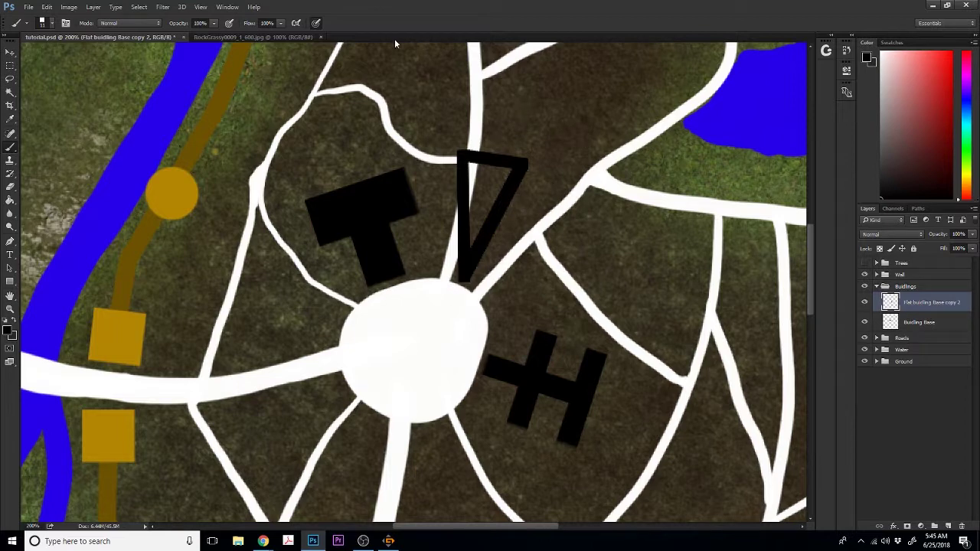
# - Select only the triangle outline, rotate it about 16° clockwise and fit it between the two roads northeast of the plaza
pyautogui.hotkey('ctrl', 't')
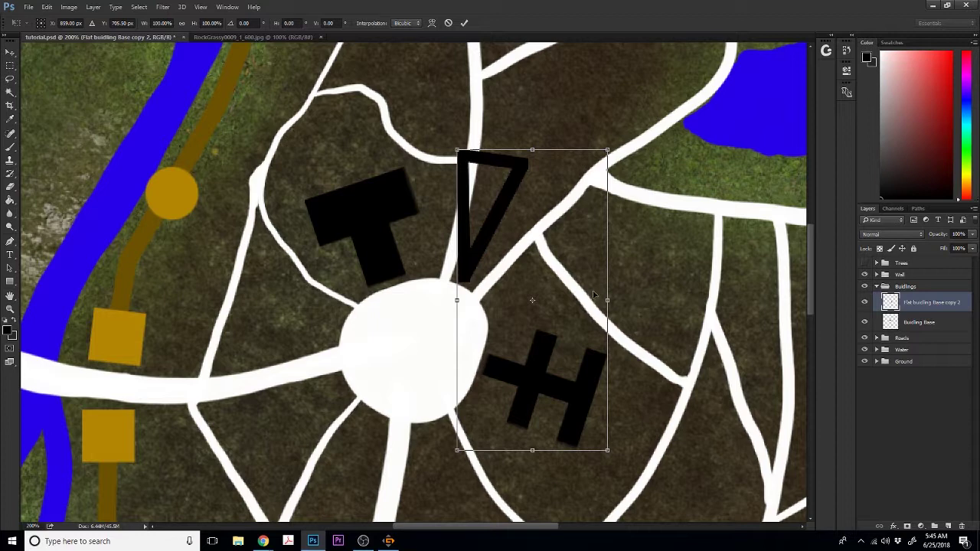
pyautogui.click(449, 22)
pyautogui.click(10, 92)
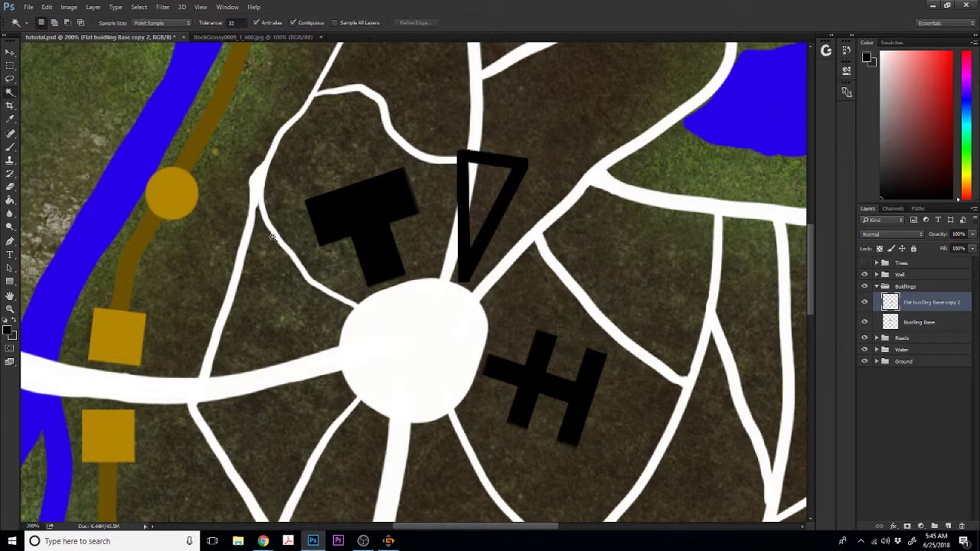
pyautogui.click(464, 274)
pyautogui.hotkey('ctrl', 't')
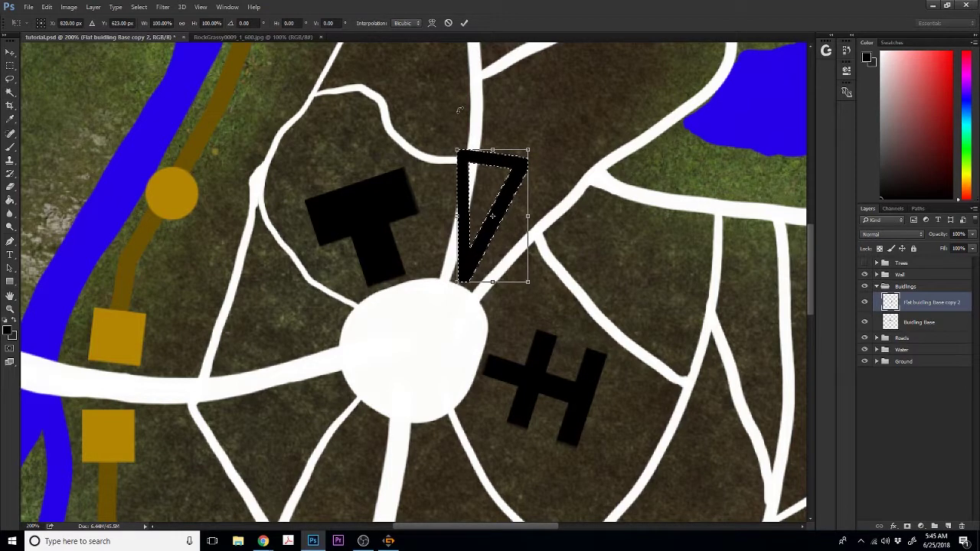
pyautogui.moveTo(543, 142); pyautogui.dragTo(567, 162)
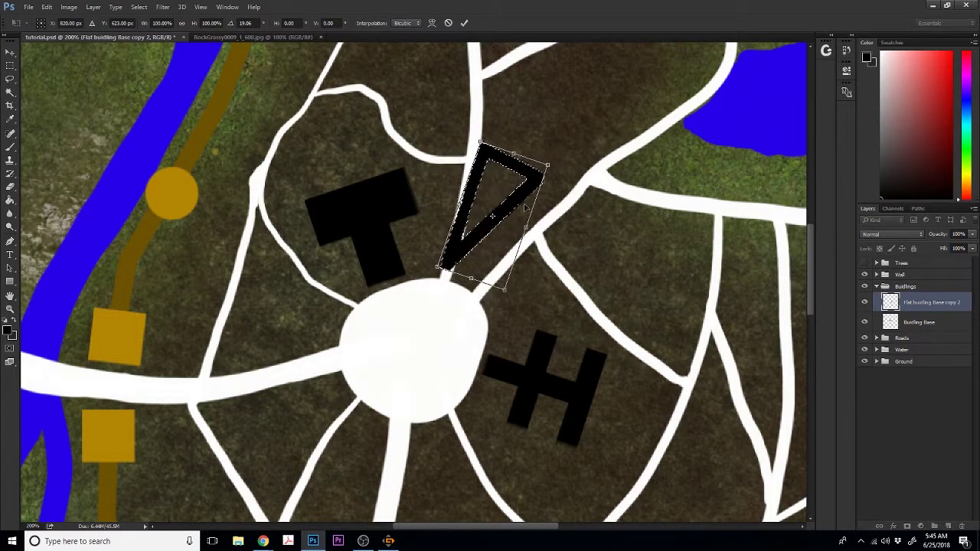
pyautogui.moveTo(525, 205); pyautogui.dragTo(534, 215)
pyautogui.moveTo(566, 173); pyautogui.dragTo(570, 166)
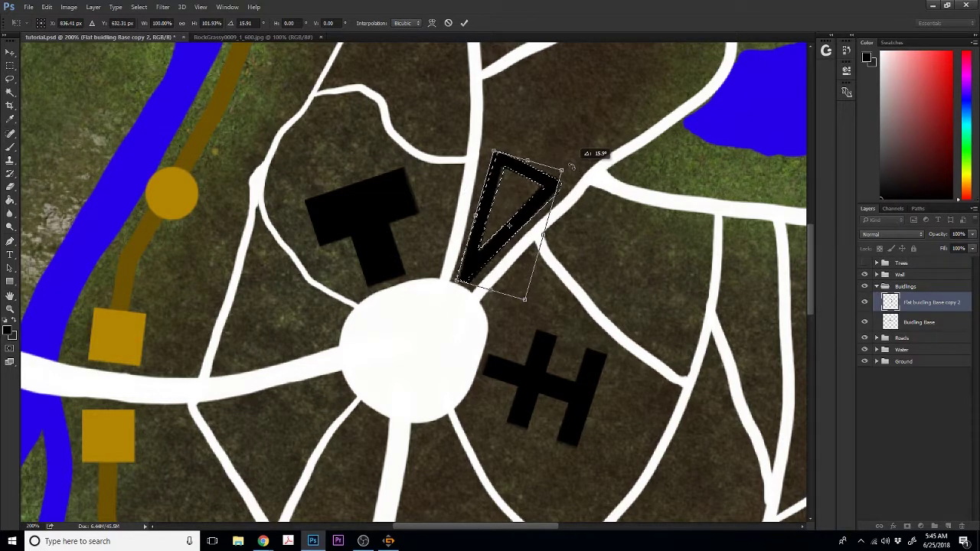
pyautogui.click(464, 22)
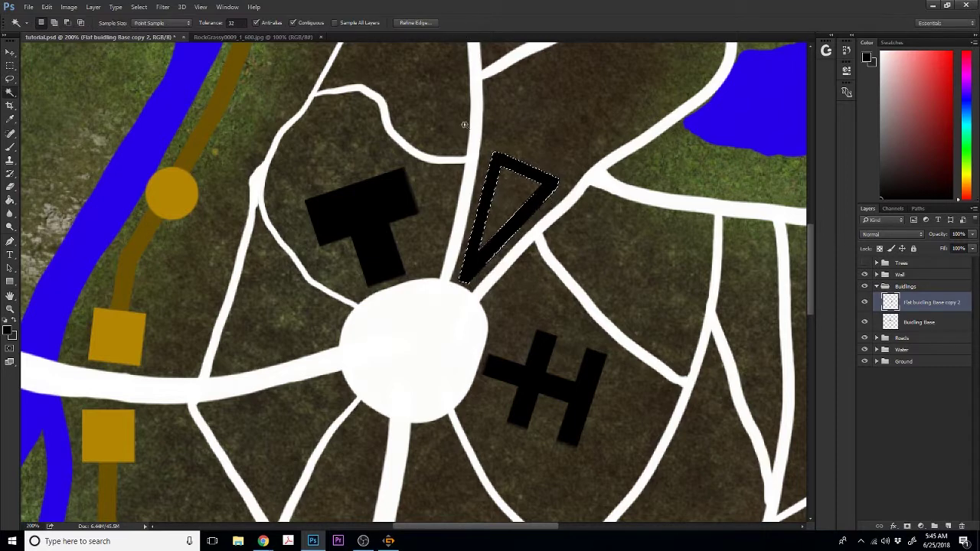
pyautogui.hotkey('ctrl', 'd')
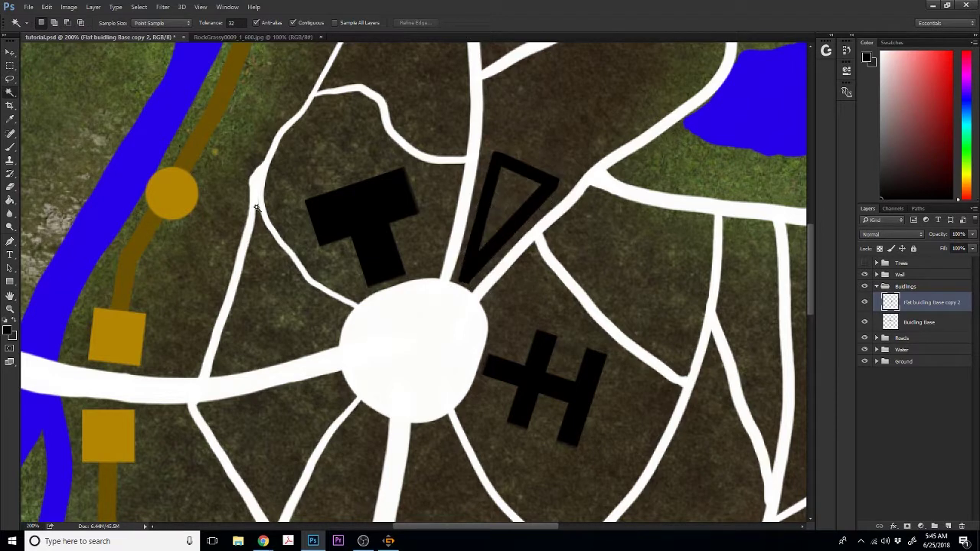
# - Paint the inside of the triangle outline solid black with the brush
pyautogui.click(10, 146)
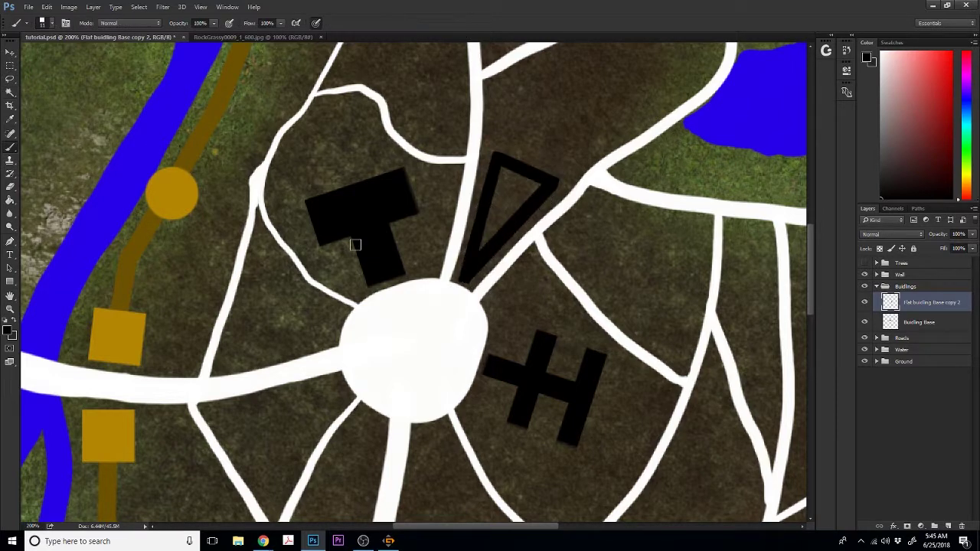
pyautogui.moveTo(480, 246)
pyautogui.mouseDown()
pyautogui.moveTo(536, 184)
pyautogui.moveTo(503, 168)
pyautogui.moveTo(488, 223)
pyautogui.moveTo(517, 186)
pyautogui.moveTo(508, 204)
pyautogui.mouseUp()
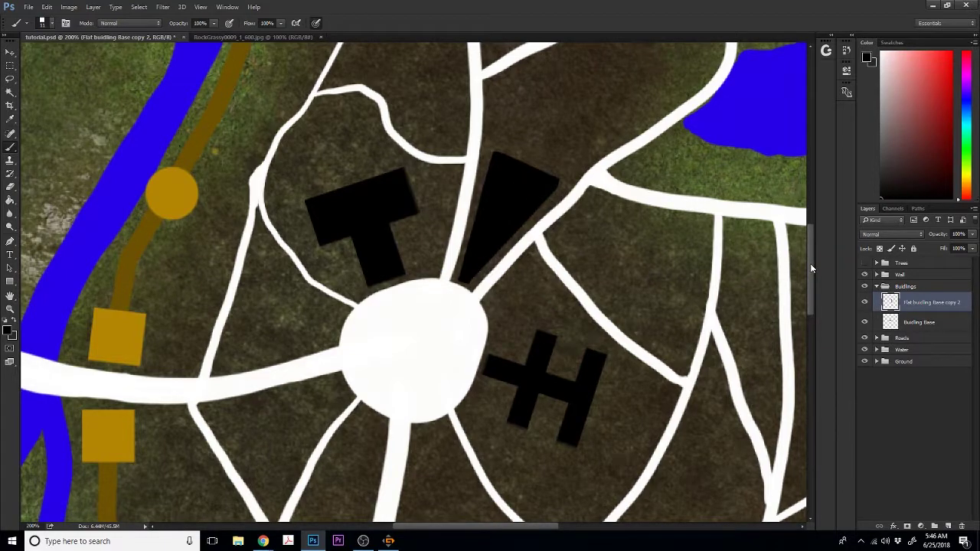
pyautogui.moveTo(810, 263); pyautogui.dragTo(803, 314)
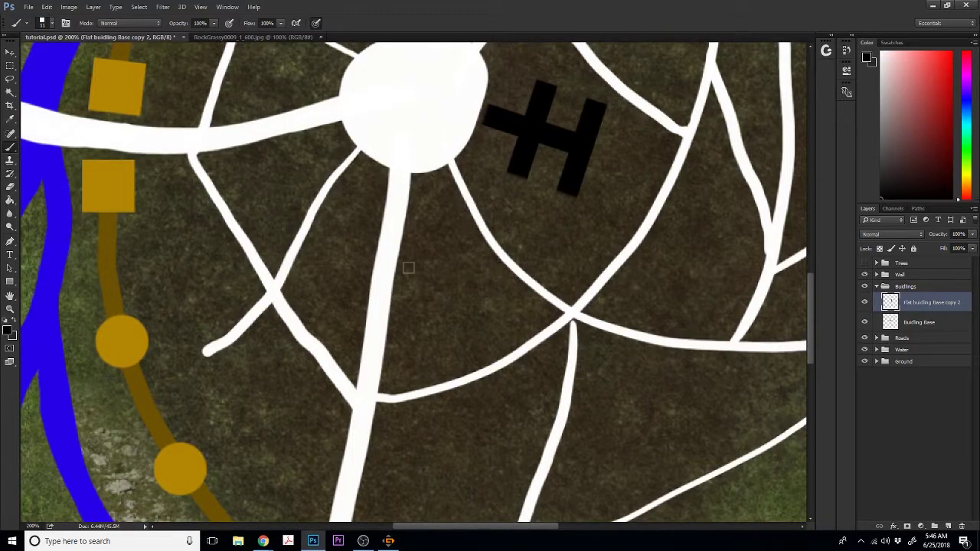
pyautogui.click(419, 186)
pyautogui.click(418, 201)
pyautogui.click(417, 220)
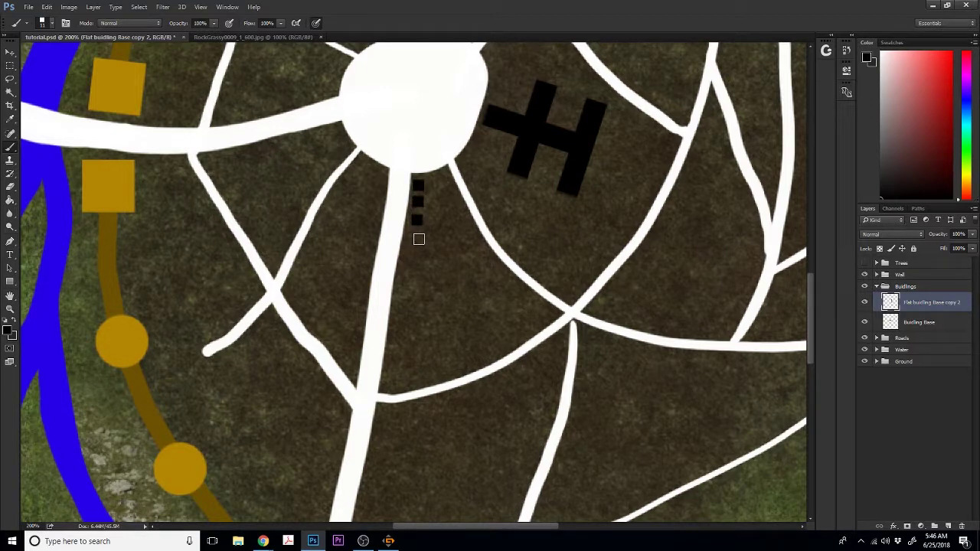
pyautogui.click(415, 238)
pyautogui.hotkey('ctrl', 'z')
pyautogui.click(418, 221)
pyautogui.hotkey('ctrl', 'alt', 'z')
pyautogui.hotkey('ctrl', 'alt', 'z')
pyautogui.hotkey('ctrl', 'alt', 'z')
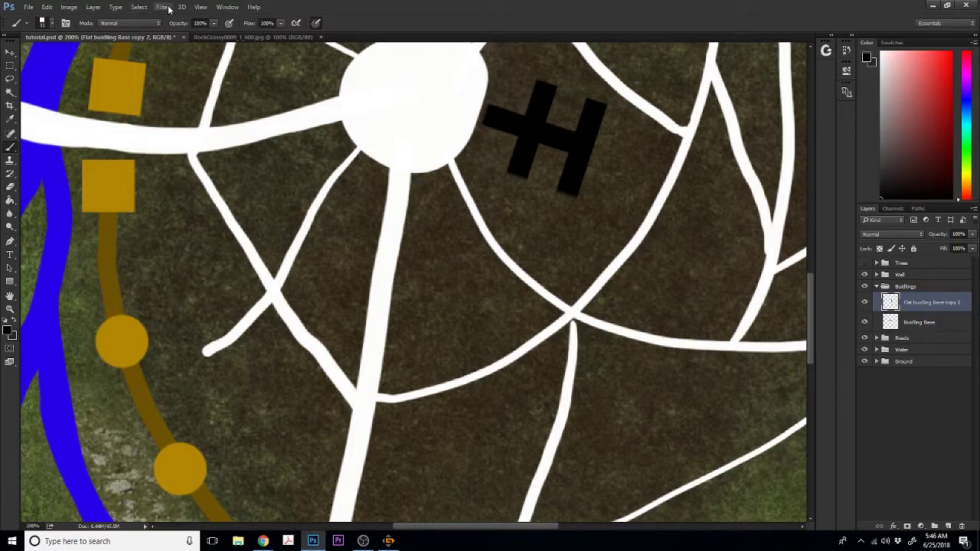
# - Turn on Scattering for the brush, with Scatter at 1000% and Count Jitter at 100%
pyautogui.click(227, 7)
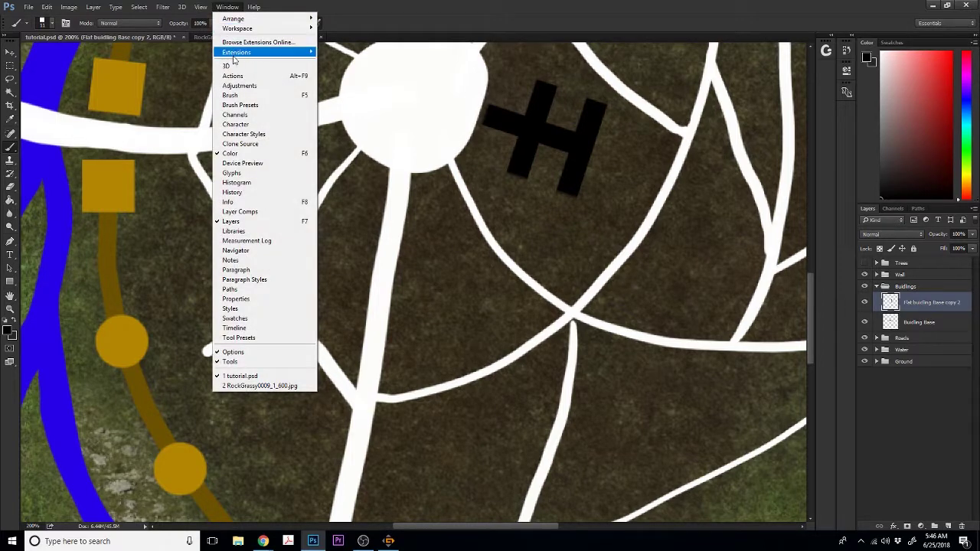
pyautogui.click(233, 96)
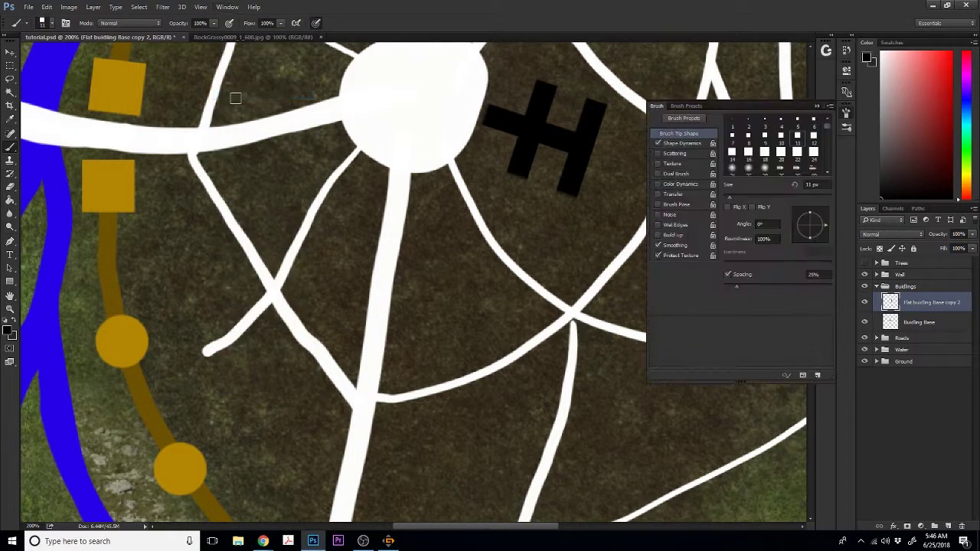
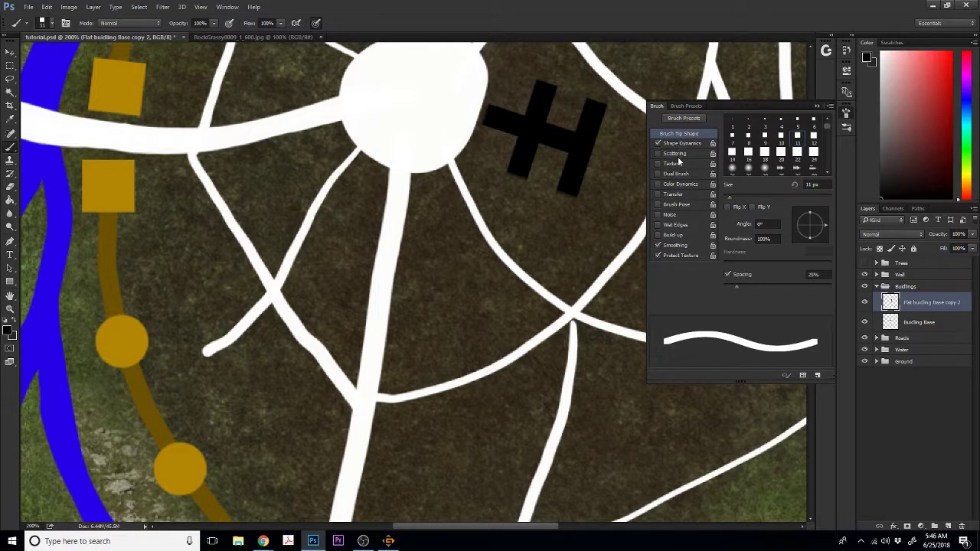
pyautogui.scroll(-1, 678, 165)
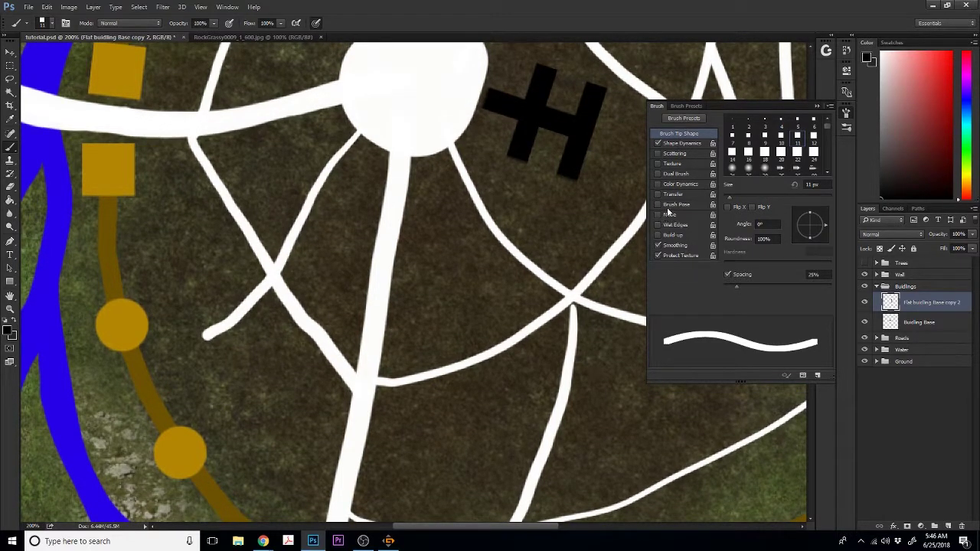
pyautogui.click(672, 195)
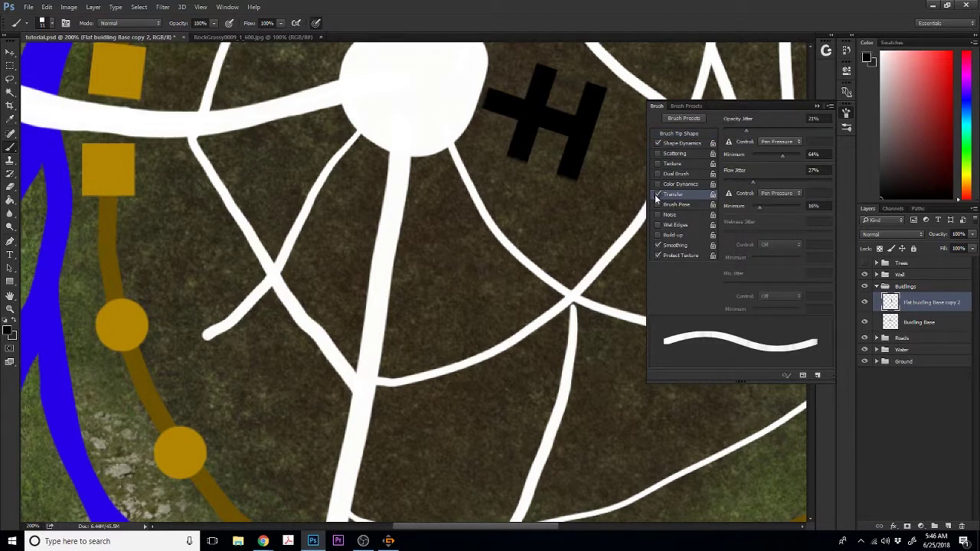
pyautogui.click(657, 195)
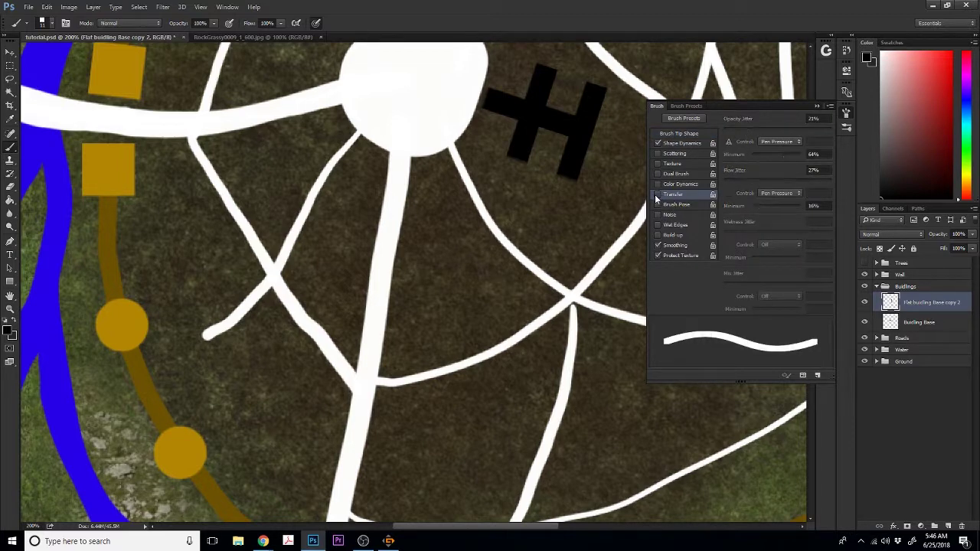
pyautogui.click(678, 163)
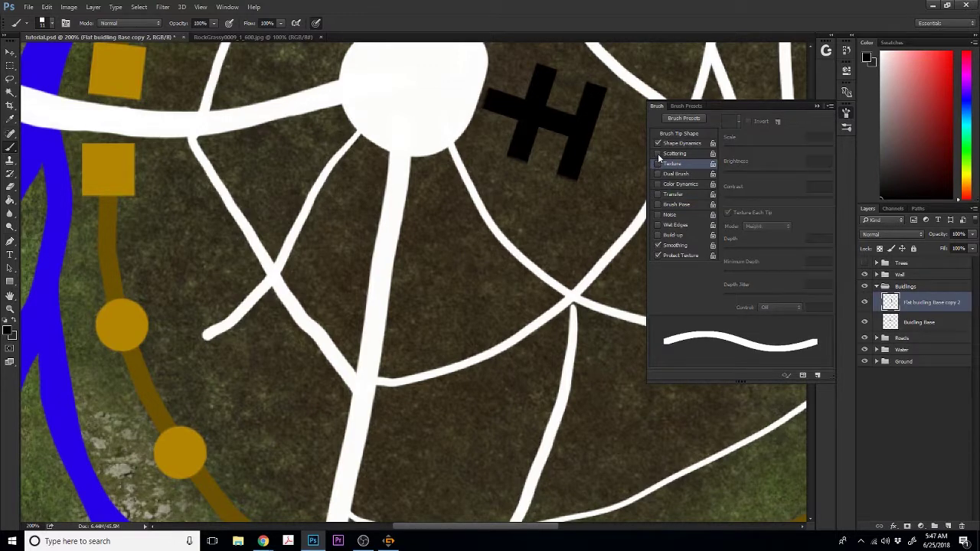
pyautogui.click(670, 154)
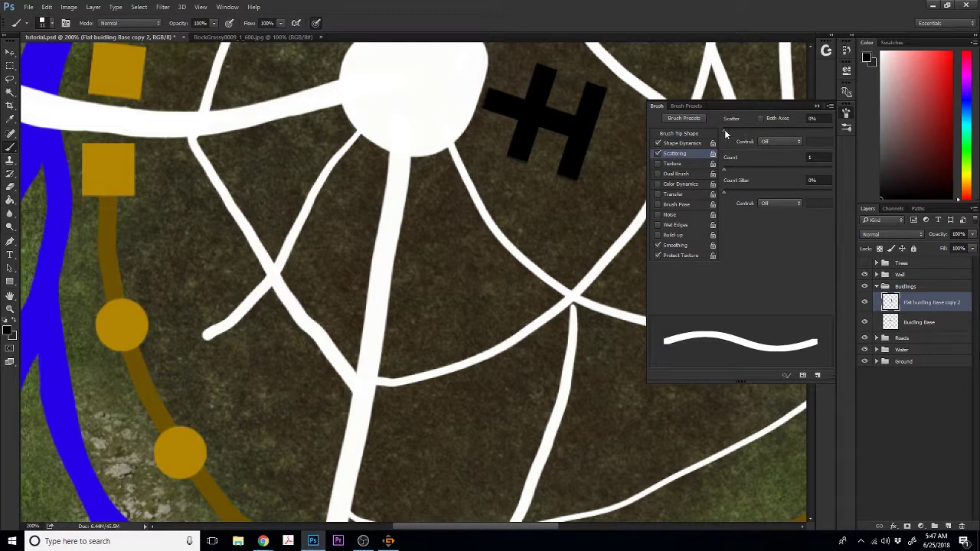
pyautogui.moveTo(724, 129); pyautogui.dragTo(833, 134)
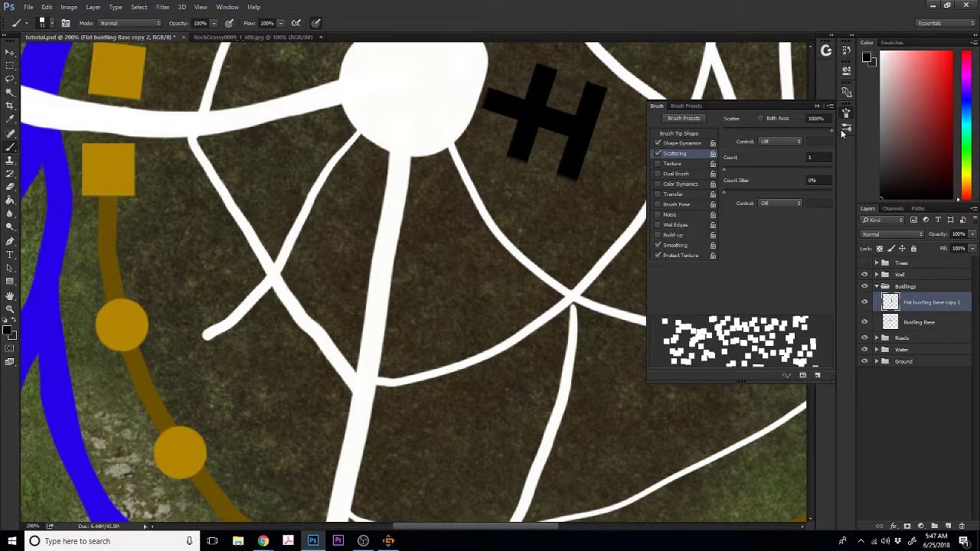
pyautogui.moveTo(724, 168)
pyautogui.mouseDown()
pyautogui.moveTo(751, 167)
pyautogui.moveTo(724, 170)
pyautogui.moveTo(736, 189)
pyautogui.mouseUp()
pyautogui.moveTo(813, 197); pyautogui.dragTo(836, 196)
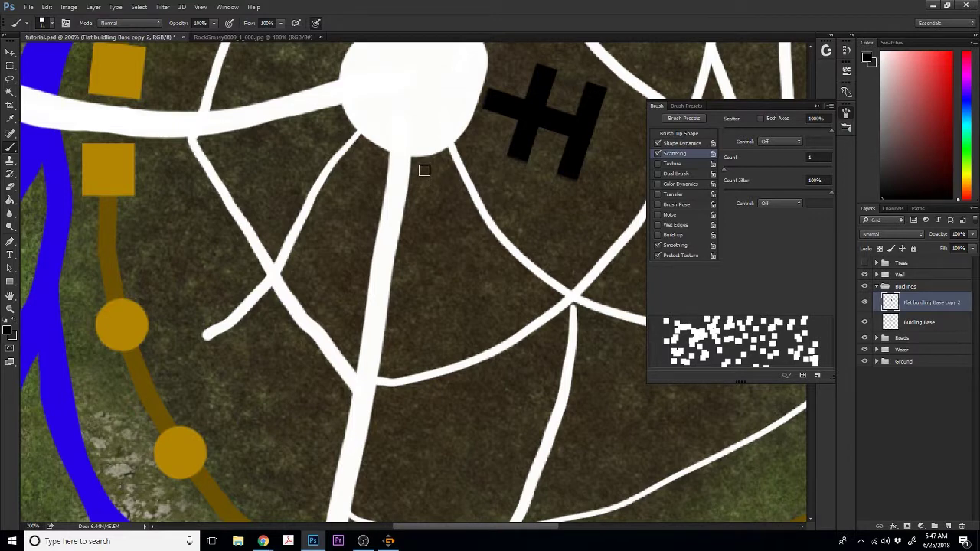
# - Try the scattering brush with black squares just south of the plaza, undoing the first stroke
pyautogui.moveTo(425, 172); pyautogui.dragTo(435, 219)
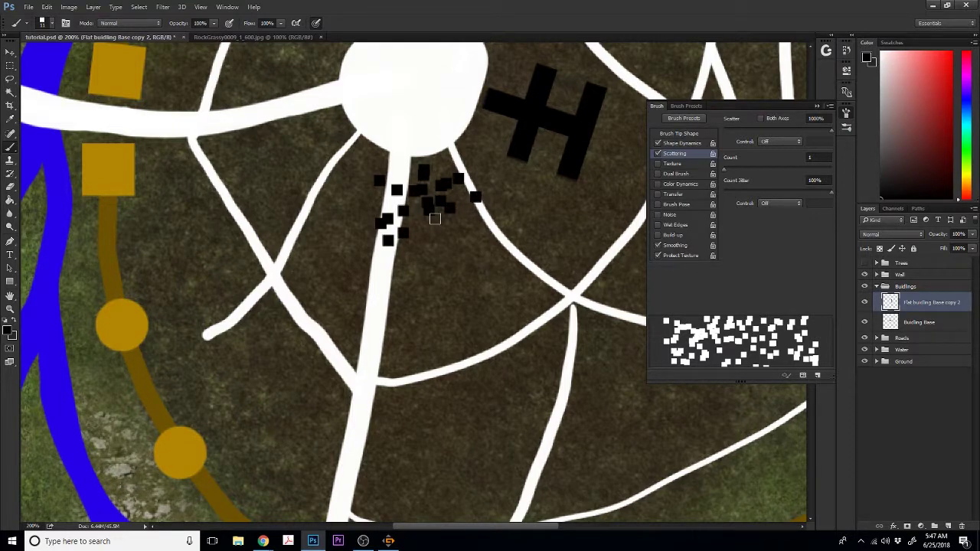
pyautogui.hotkey('ctrl', 'z')
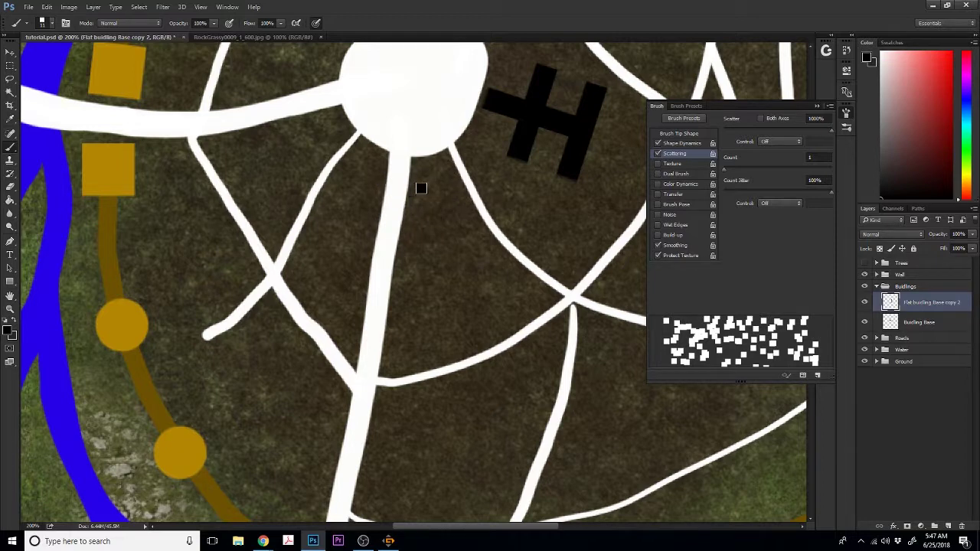
pyautogui.moveTo(424, 213); pyautogui.dragTo(446, 214)
pyautogui.moveTo(433, 247); pyautogui.dragTo(426, 250)
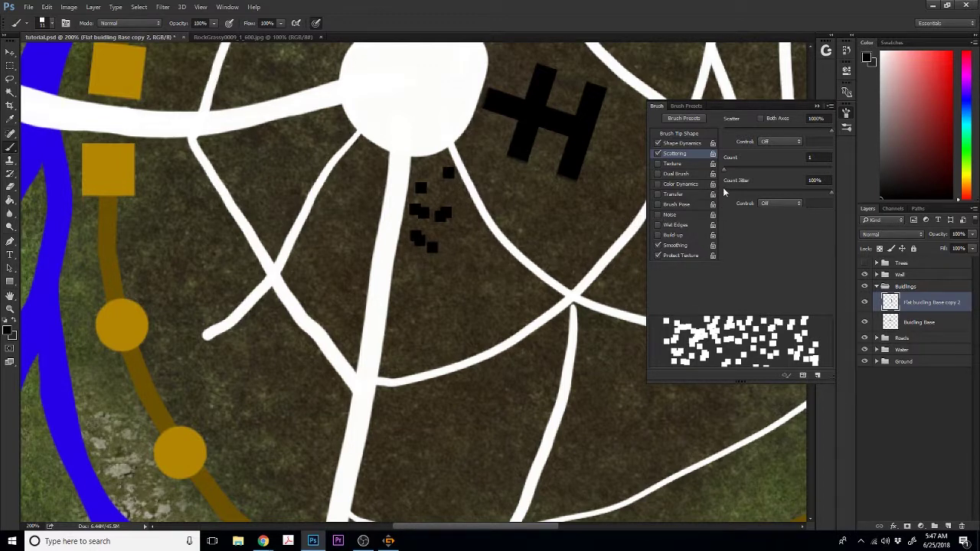
# - Set the brush's Size Jitter to 100% and undo the test squares south of the plaza
pyautogui.click(688, 143)
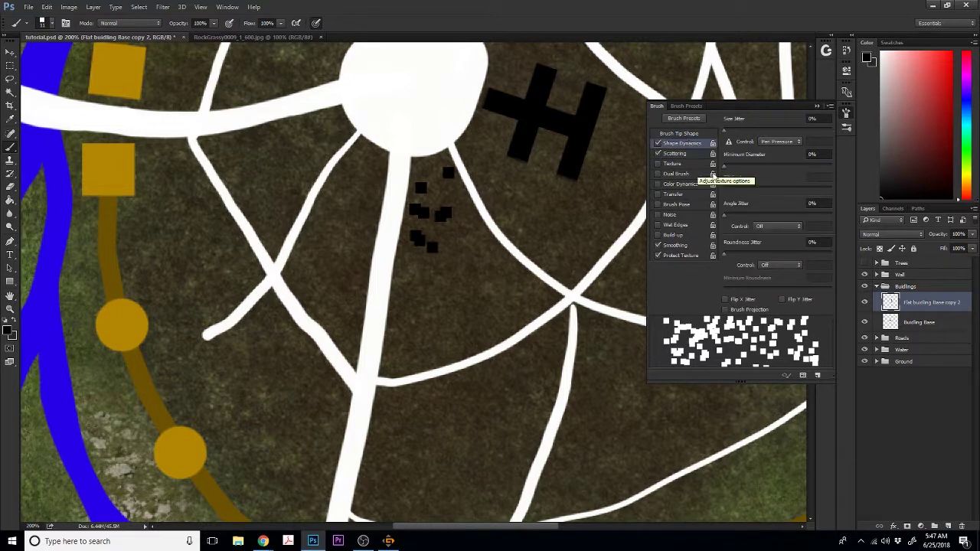
pyautogui.moveTo(725, 131); pyautogui.dragTo(839, 128)
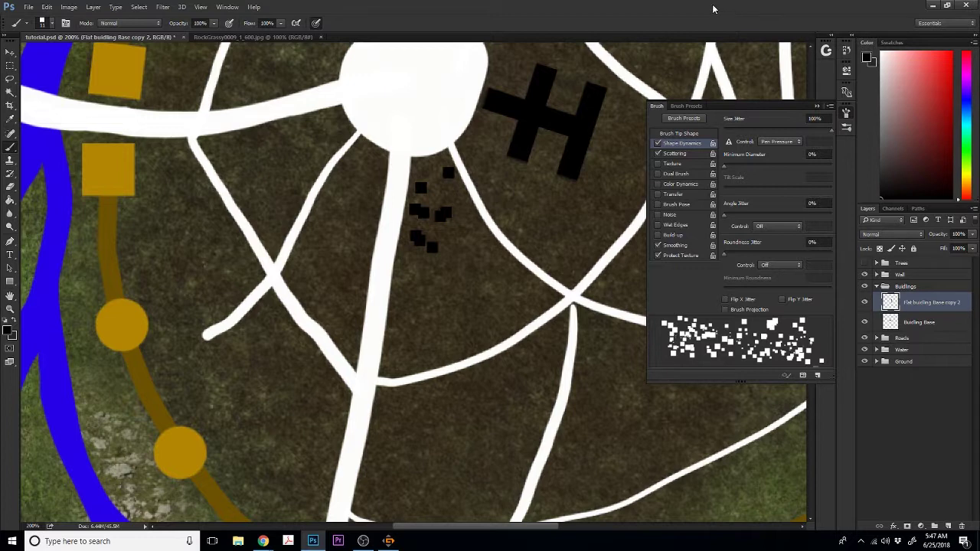
pyautogui.hotkey('ctrl', 'alt', 'z')
pyautogui.hotkey('ctrl', 'alt', 'z')
pyautogui.hotkey('ctrl', 'alt', 'z')
# - Test and undo a size-jittered stroke, and scatter a cluster of larger black squares southwest of the plaza with a bigger brush
pyautogui.moveTo(420, 188); pyautogui.dragTo(426, 278)
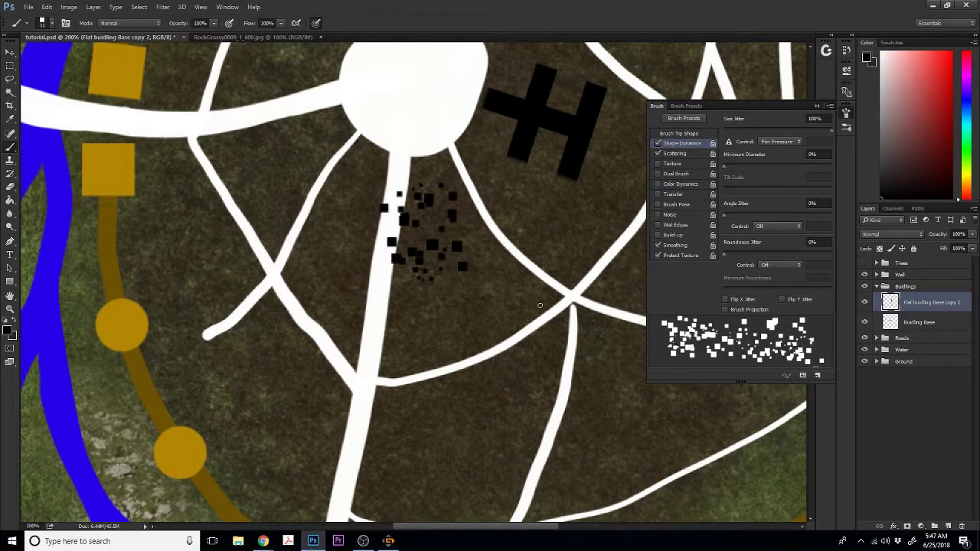
pyautogui.hotkey('ctrl', 'alt', 'z')
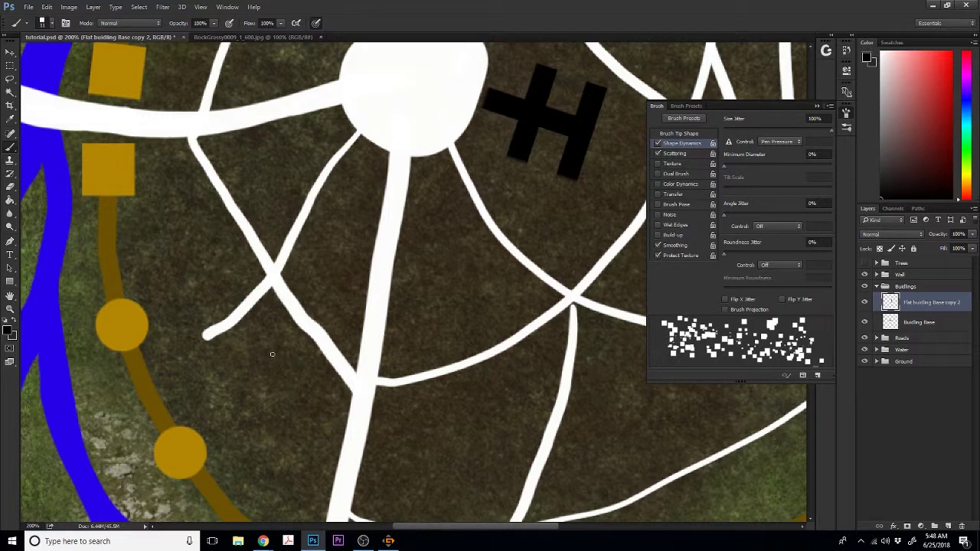
pyautogui.moveTo(275, 360)
pyautogui.mouseDown()
pyautogui.moveTo(266, 334)
pyautogui.moveTo(279, 385)
pyautogui.moveTo(230, 402)
pyautogui.moveTo(225, 419)
pyautogui.mouseUp()
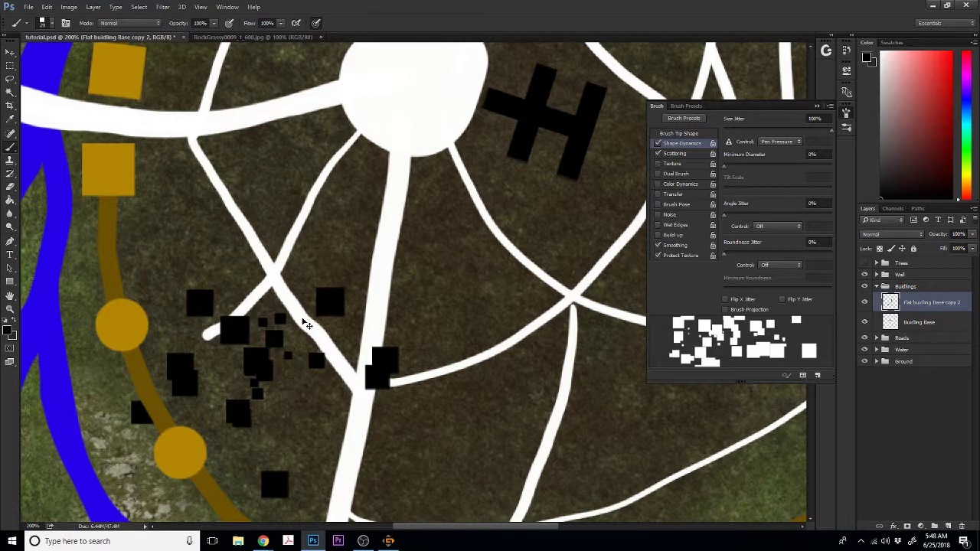
# - Select only the scattered squares, rotate them about 56° counterclockwise and shift them north over the road crossing southwest of the plaza
pyautogui.hotkey('ctrl', 't')
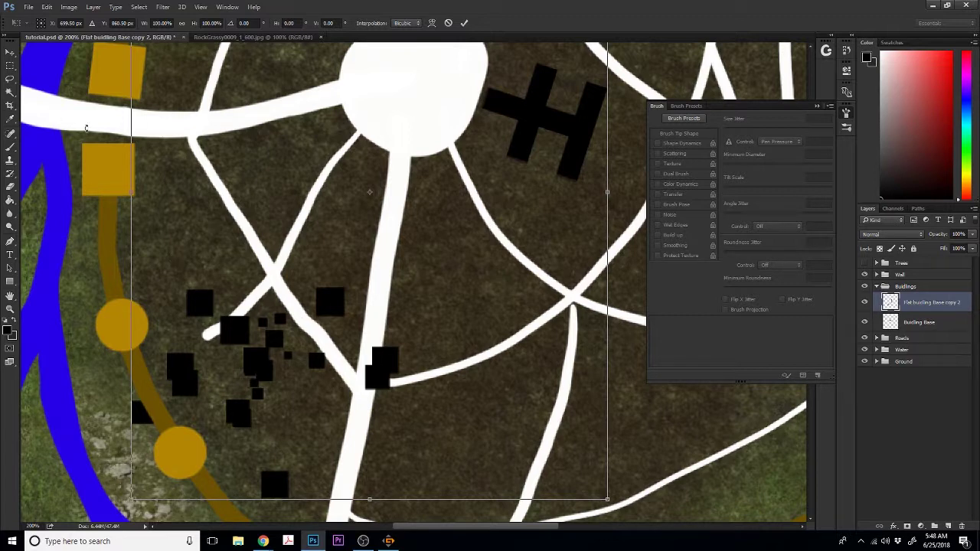
pyautogui.click(448, 22)
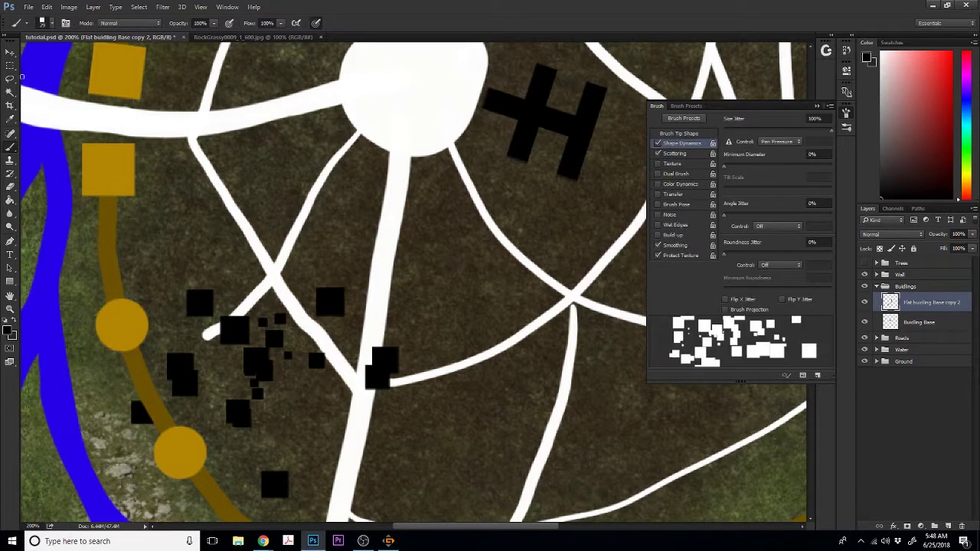
pyautogui.click(10, 78)
pyautogui.moveTo(196, 223)
pyautogui.mouseDown()
pyautogui.moveTo(100, 326)
pyautogui.moveTo(114, 428)
pyautogui.moveTo(179, 510)
pyautogui.moveTo(335, 526)
pyautogui.moveTo(422, 415)
pyautogui.moveTo(417, 311)
pyautogui.moveTo(298, 217)
pyautogui.moveTo(196, 215)
pyautogui.mouseUp()
pyautogui.hotkey('ctrl', 't')
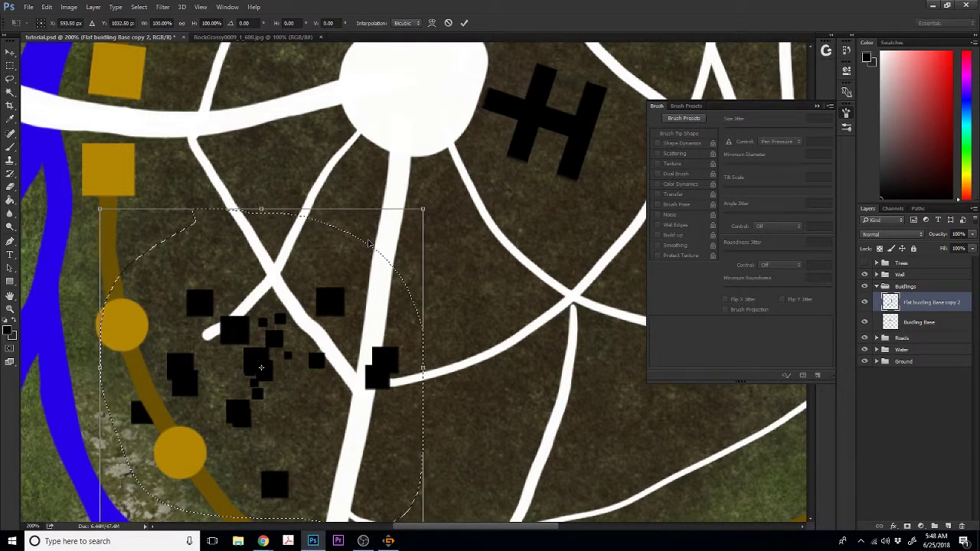
pyautogui.moveTo(432, 205); pyautogui.dragTo(226, 133)
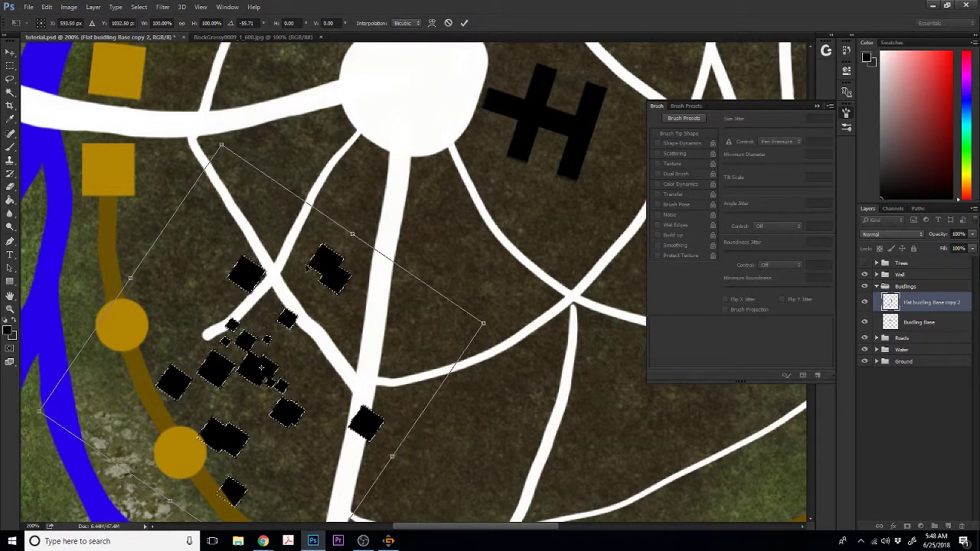
pyautogui.moveTo(327, 331)
pyautogui.mouseDown()
pyautogui.moveTo(361, 222)
pyautogui.moveTo(359, 232)
pyautogui.mouseUp()
pyautogui.press('Return')
pyautogui.press('l')
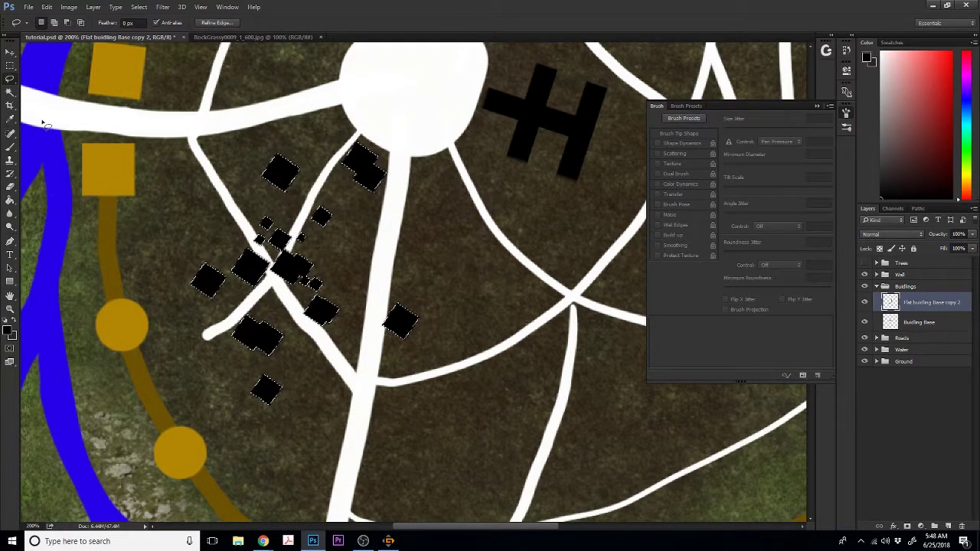
pyautogui.hotkey('ctrl', 'd')
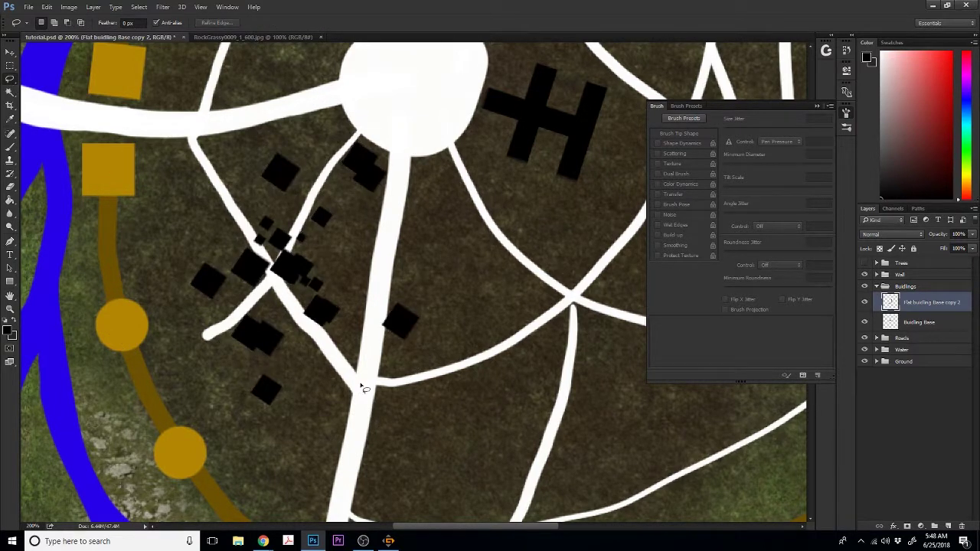
# - Select the middle group of squares around the road crossing and move it west, between the wall and the diagonal road
pyautogui.moveTo(296, 416)
pyautogui.mouseDown()
pyautogui.moveTo(371, 297)
pyautogui.moveTo(337, 202)
pyautogui.moveTo(196, 218)
pyautogui.moveTo(216, 413)
pyautogui.moveTo(297, 459)
pyautogui.moveTo(295, 426)
pyautogui.mouseUp()
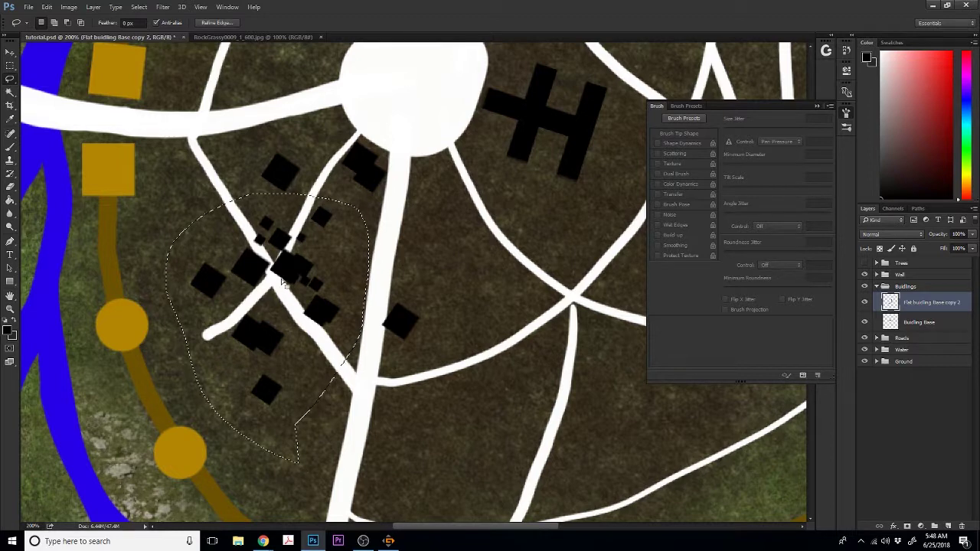
pyautogui.moveTo(185, 187)
pyautogui.mouseDown()
pyautogui.moveTo(170, 242)
pyautogui.moveTo(193, 305)
pyautogui.mouseUp()
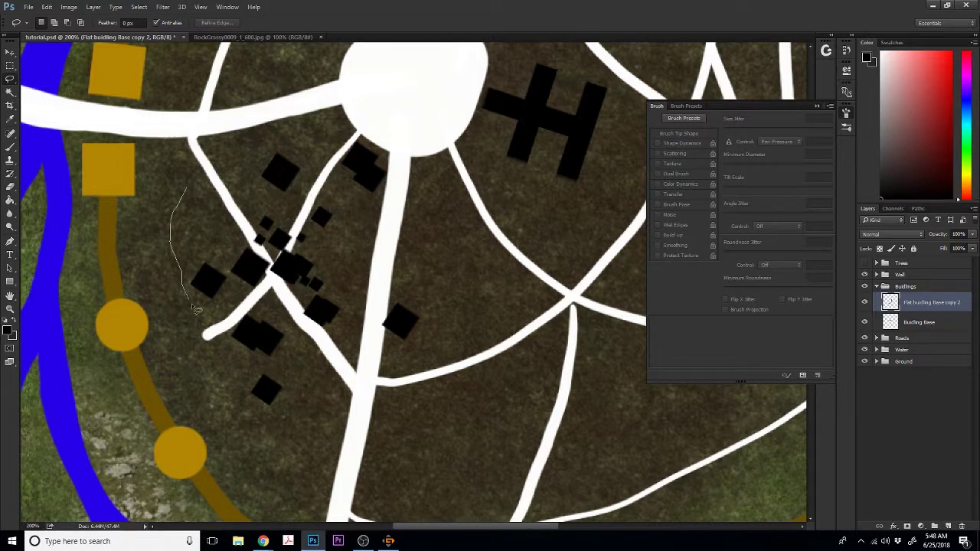
pyautogui.moveTo(256, 306); pyautogui.dragTo(320, 337)
pyautogui.moveTo(348, 214)
pyautogui.mouseDown()
pyautogui.moveTo(315, 201)
pyautogui.moveTo(234, 212)
pyautogui.moveTo(188, 193)
pyautogui.mouseUp()
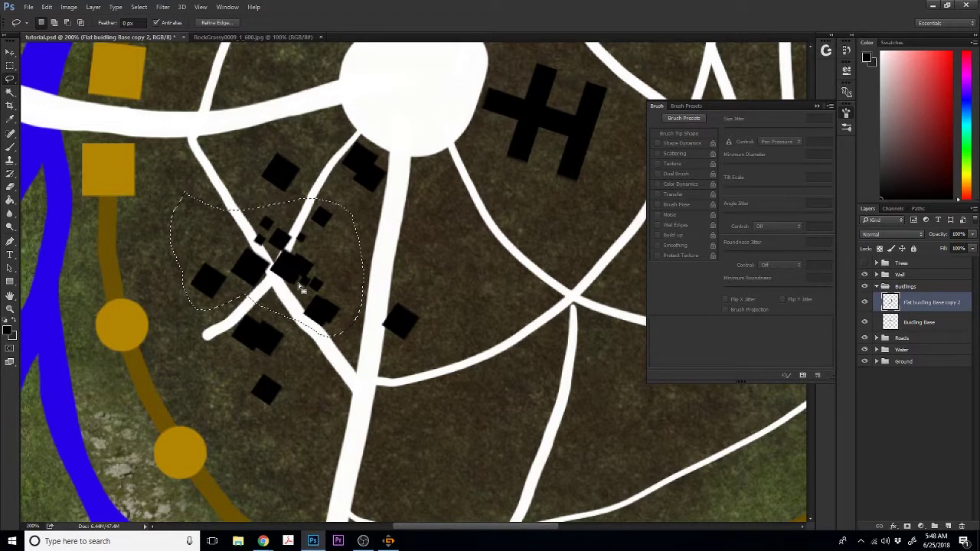
pyautogui.moveTo(298, 283)
pyautogui.mouseDown()
pyautogui.moveTo(261, 264)
pyautogui.moveTo(191, 260)
pyautogui.moveTo(298, 281)
pyautogui.moveTo(235, 259)
pyautogui.moveTo(228, 244)
pyautogui.moveTo(242, 247)
pyautogui.mouseUp()
pyautogui.click(10, 51)
# - Rotate the moved squares about 24° clockwise beside the diagonal road, and erase the square overlapping the wall
pyautogui.hotkey('ctrl', 't')
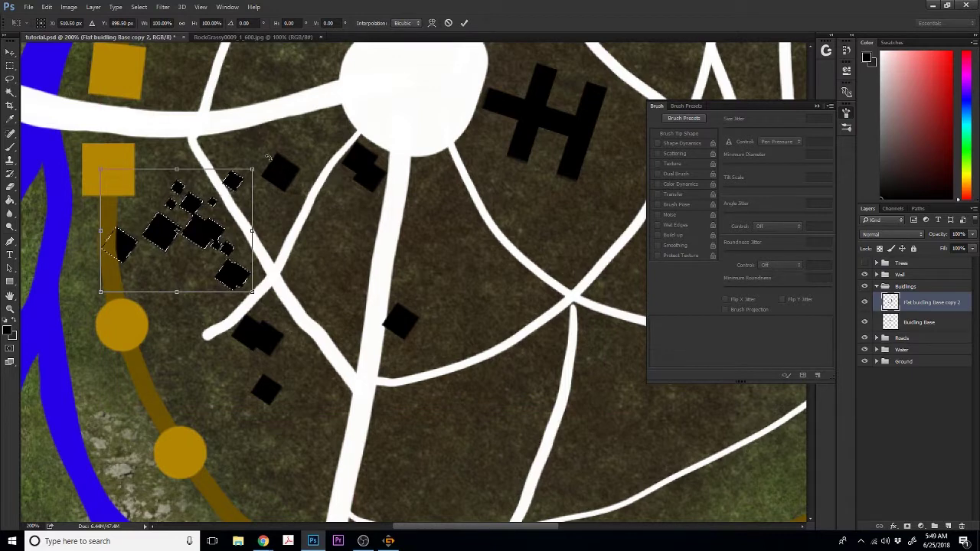
pyautogui.moveTo(300, 145); pyautogui.dragTo(322, 185)
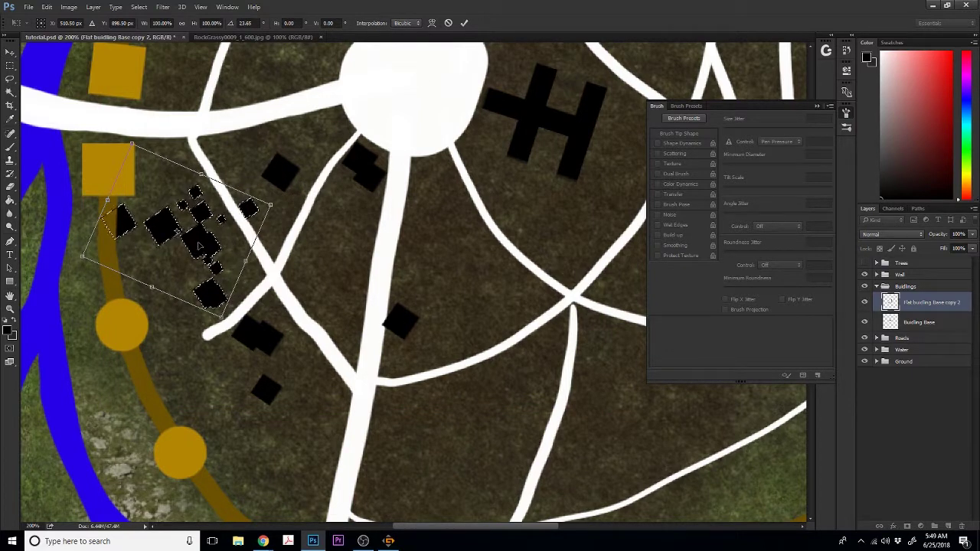
pyautogui.moveTo(195, 246); pyautogui.dragTo(204, 237)
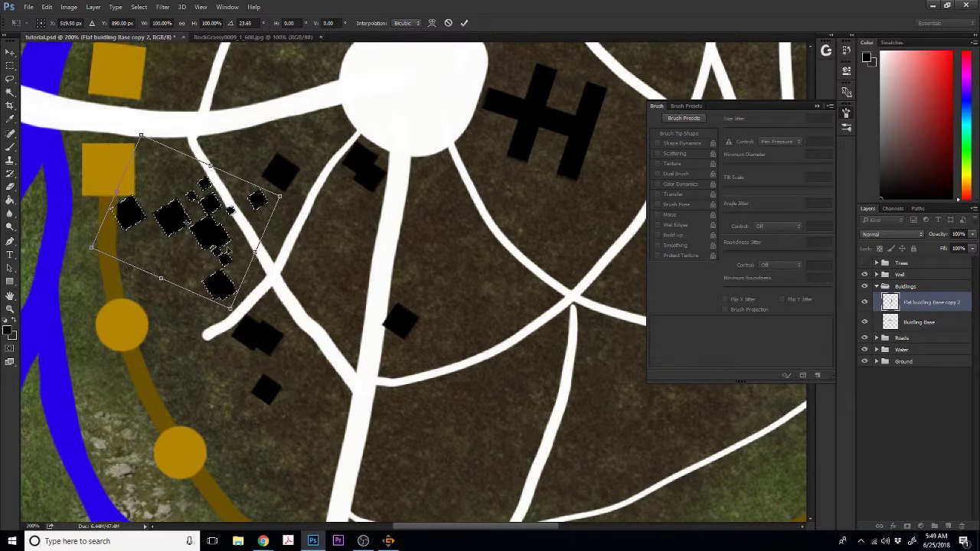
pyautogui.moveTo(235, 225); pyautogui.dragTo(226, 228)
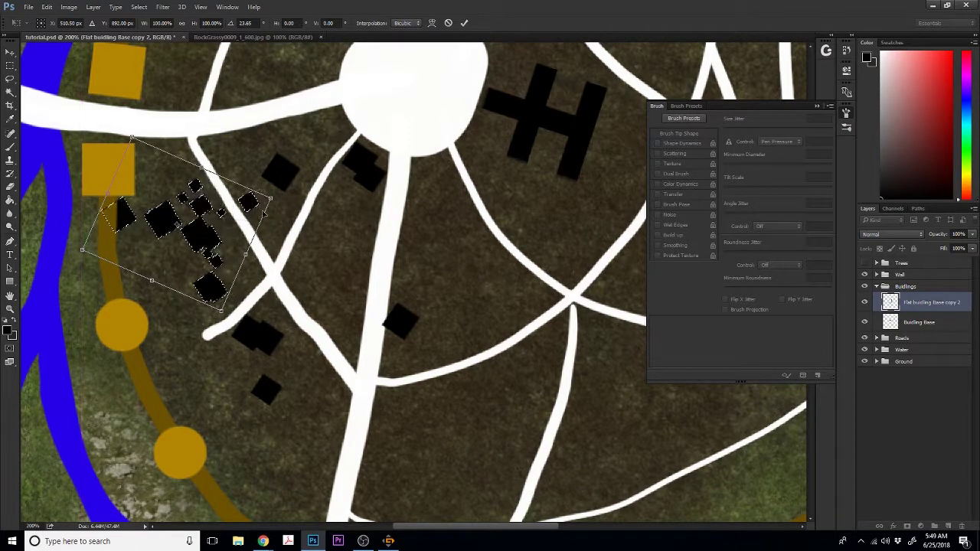
pyautogui.click(464, 23)
pyautogui.hotkey('ctrl', 'd')
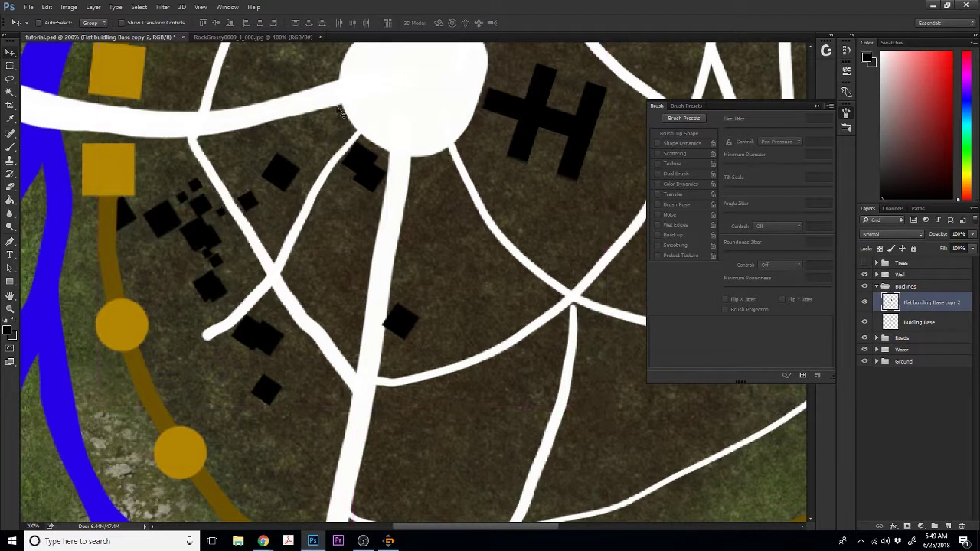
pyautogui.click(10, 187)
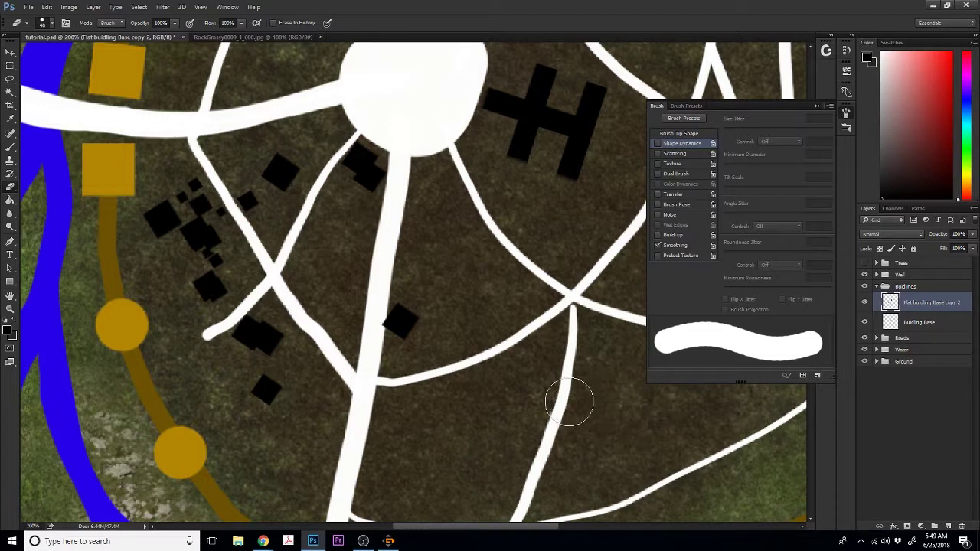
# - Select the squares below the short dead-end road and rotate them about 19° clockwise
pyautogui.click(10, 79)
pyautogui.moveTo(205, 318)
pyautogui.mouseDown()
pyautogui.moveTo(287, 319)
pyautogui.moveTo(308, 356)
pyautogui.moveTo(292, 419)
pyautogui.moveTo(192, 342)
pyautogui.moveTo(222, 320)
pyautogui.mouseUp()
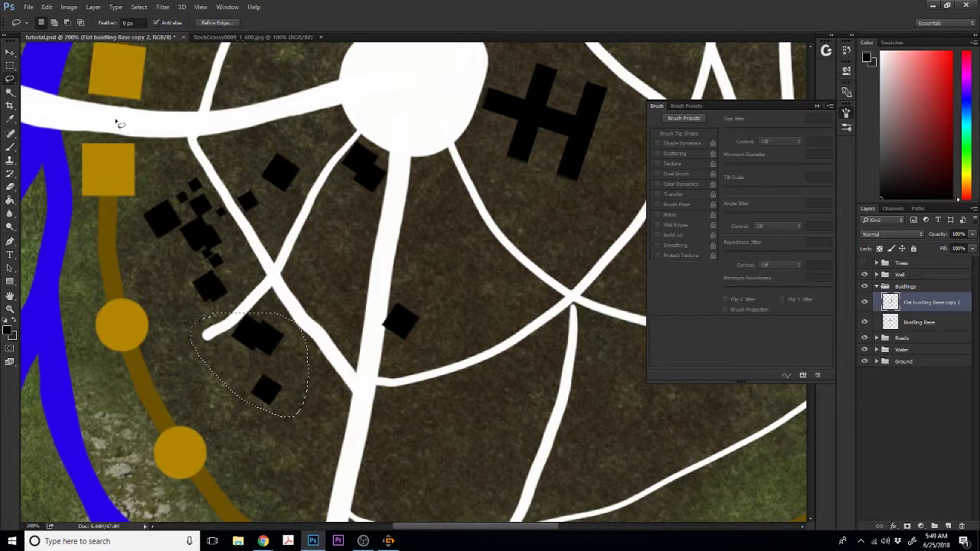
pyautogui.hotkey('ctrl', 't')
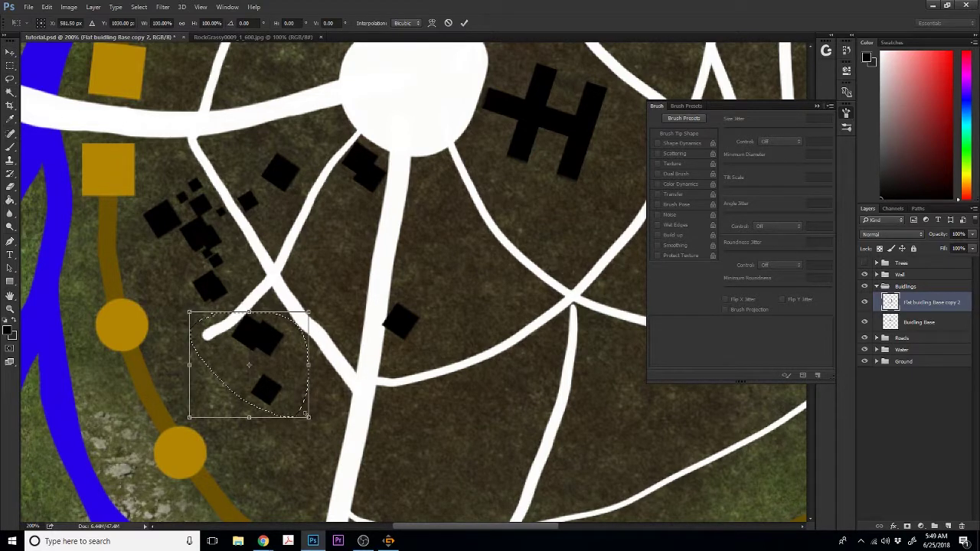
pyautogui.moveTo(318, 422)
pyautogui.mouseDown()
pyautogui.moveTo(307, 435)
pyautogui.moveTo(317, 426)
pyautogui.mouseUp()
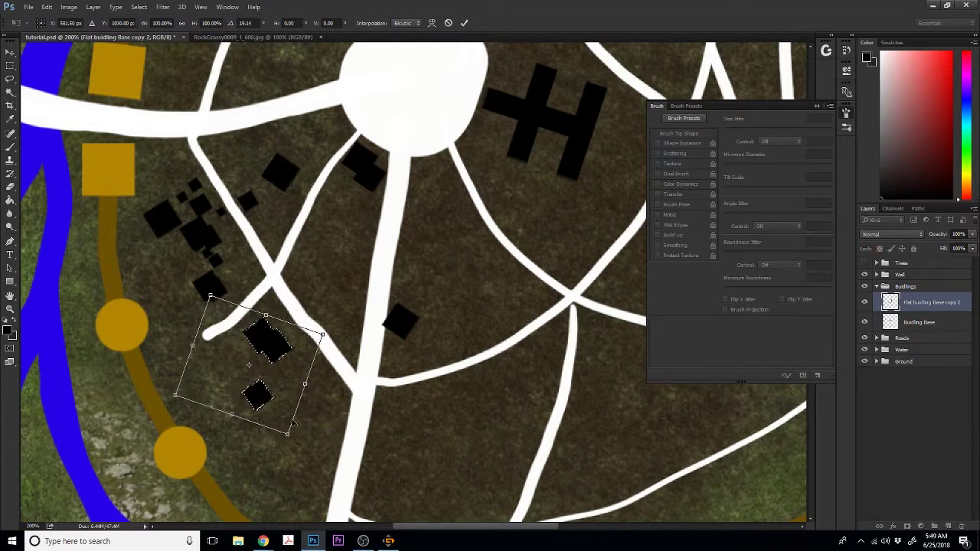
# - Move the selected buildings close beneath the road crossing southwest of the central plaza and set their rotation to 13.79°
pyautogui.moveTo(271, 352); pyautogui.dragTo(279, 335)
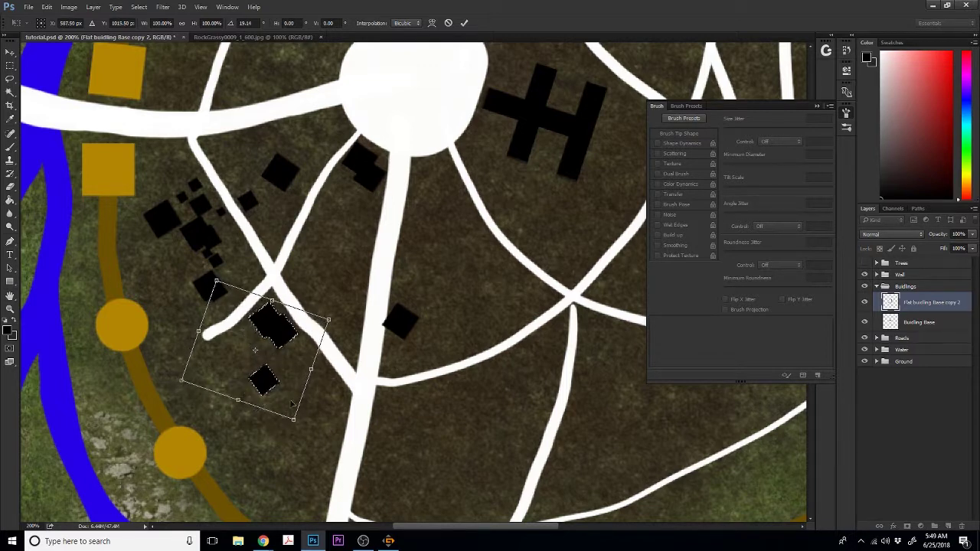
pyautogui.moveTo(305, 433); pyautogui.dragTo(312, 429)
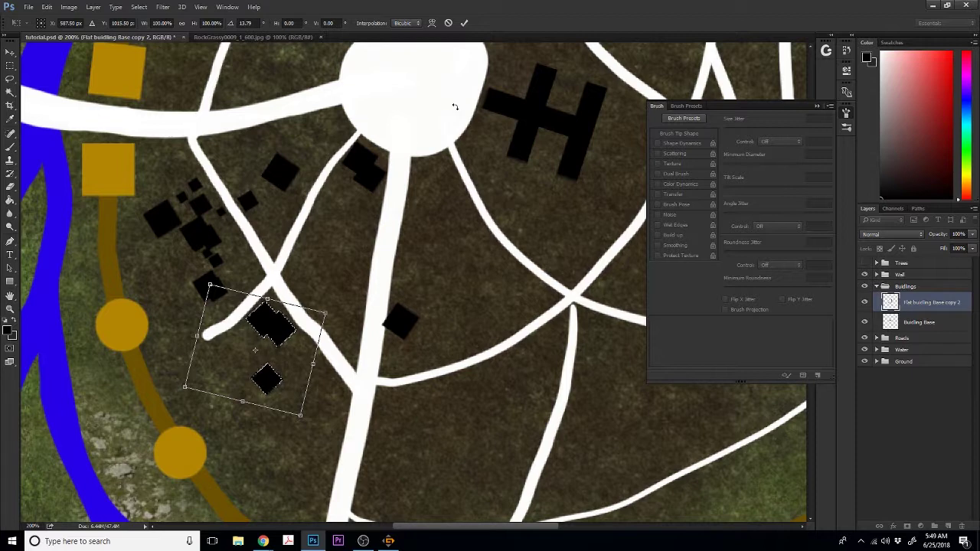
pyautogui.click(463, 23)
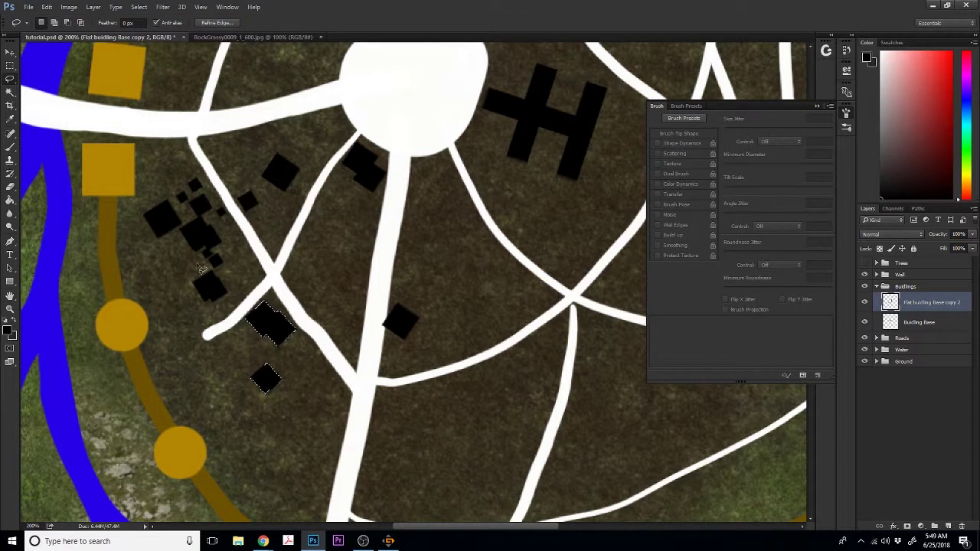
# - Rotate the lone square building east of the main south road by -9.12° and move it beside the cluster just southwest of the plaza
pyautogui.moveTo(390, 275)
pyautogui.mouseDown()
pyautogui.moveTo(387, 388)
pyautogui.moveTo(418, 232)
pyautogui.mouseUp()
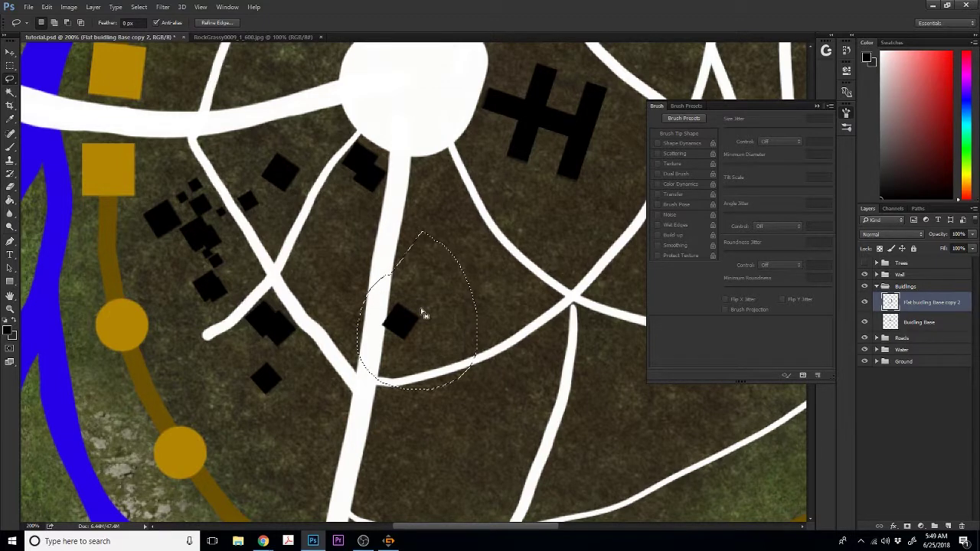
pyautogui.hotkey('ctrl', 't')
pyautogui.moveTo(475, 312); pyautogui.dragTo(472, 300)
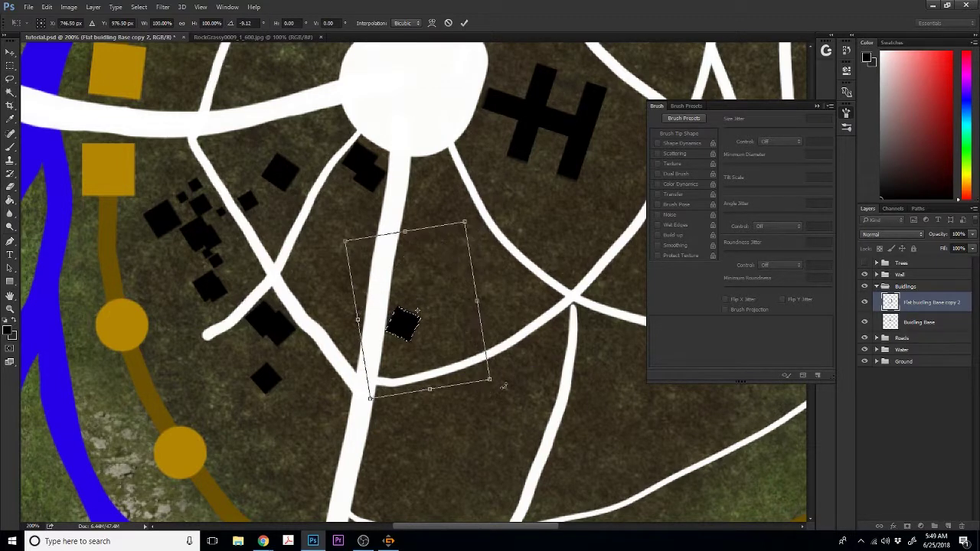
pyautogui.moveTo(398, 325); pyautogui.dragTo(334, 206)
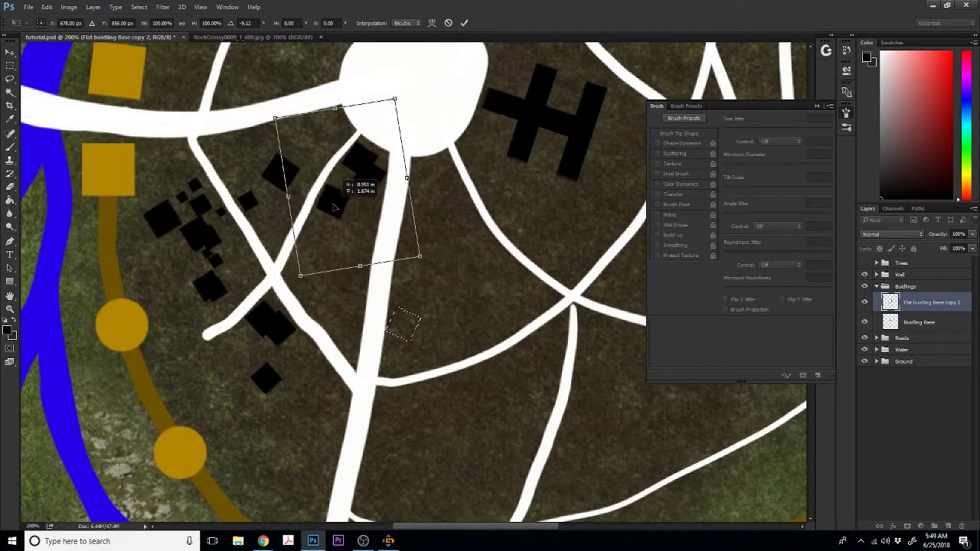
pyautogui.click(465, 23)
pyautogui.hotkey('ctrl', 'd')
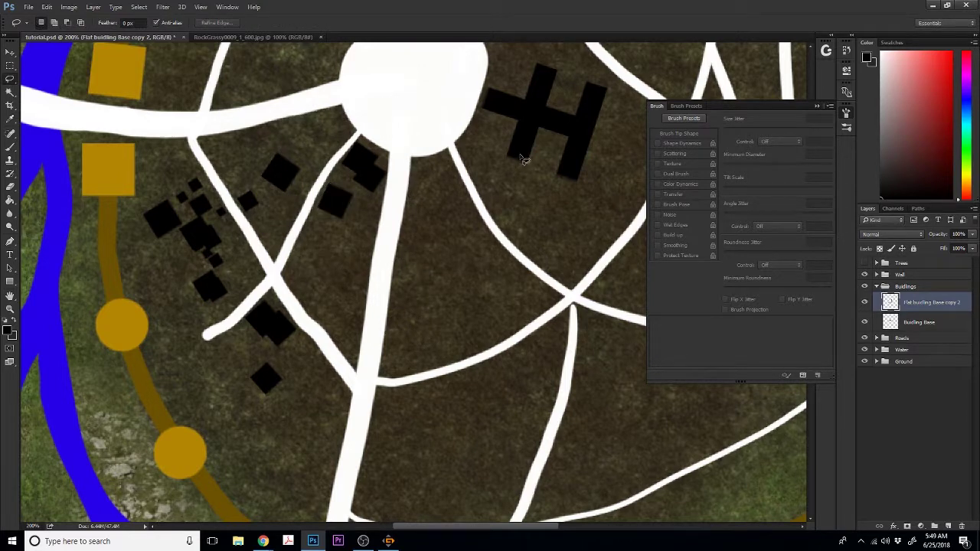
# - Cut the southwest building cluster from Flat buidling Base copy 2 and paste it as a new layer above Buidling Base
pyautogui.hotkey('ctrl', '-')
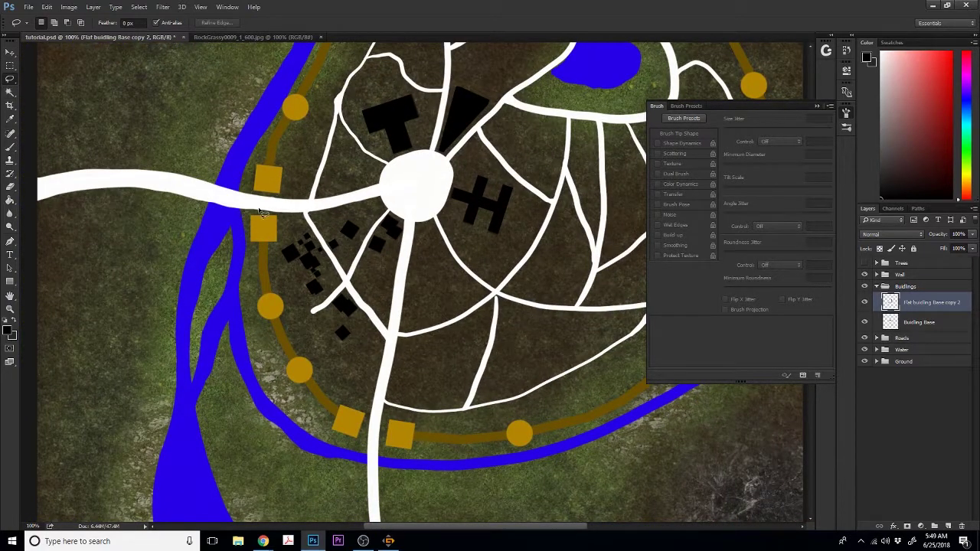
pyautogui.moveTo(260, 212)
pyautogui.mouseDown()
pyautogui.moveTo(364, 190)
pyautogui.moveTo(411, 206)
pyautogui.moveTo(425, 247)
pyautogui.moveTo(386, 347)
pyautogui.moveTo(311, 347)
pyautogui.moveTo(283, 316)
pyautogui.moveTo(248, 231)
pyautogui.moveTo(264, 207)
pyautogui.mouseUp()
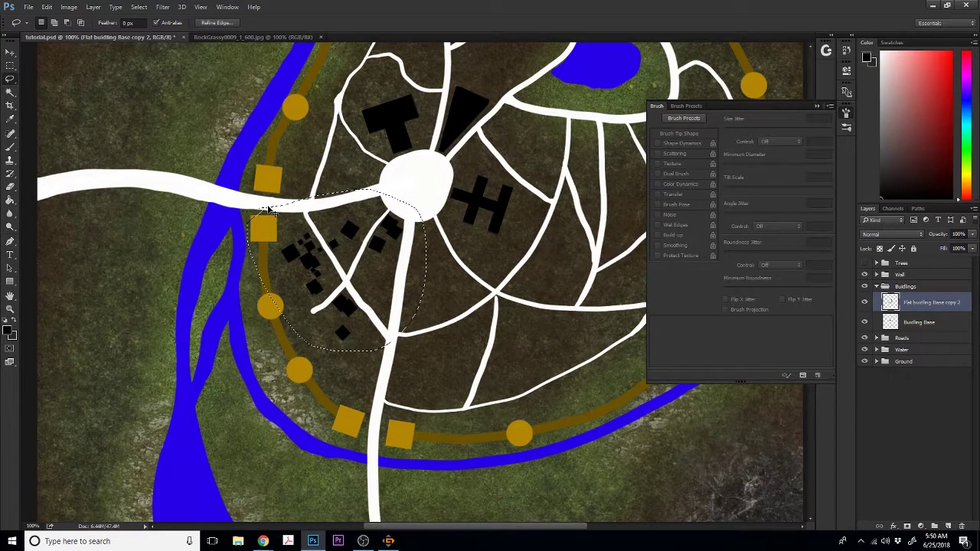
pyautogui.hotkey('ctrl', 'x')
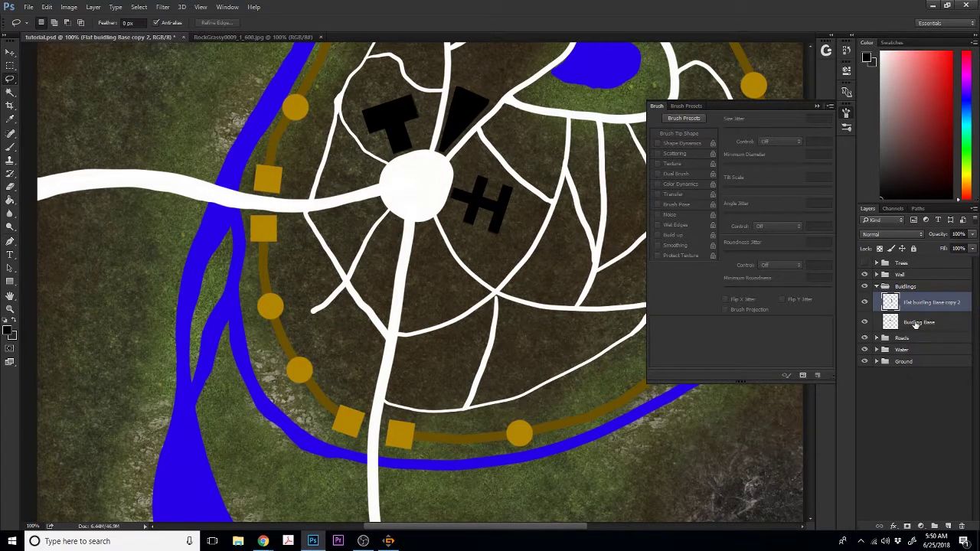
pyautogui.click(916, 325)
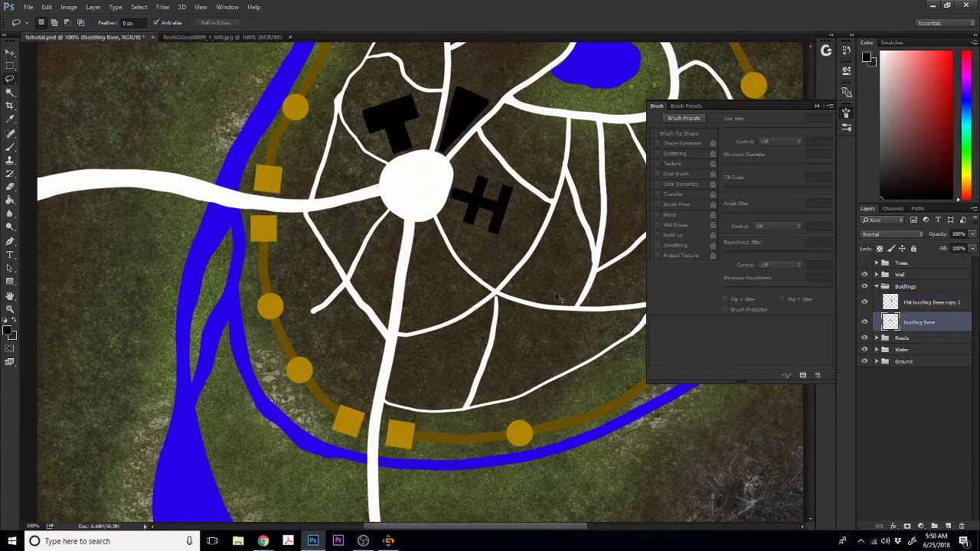
pyautogui.hotkey('ctrl', 'v')
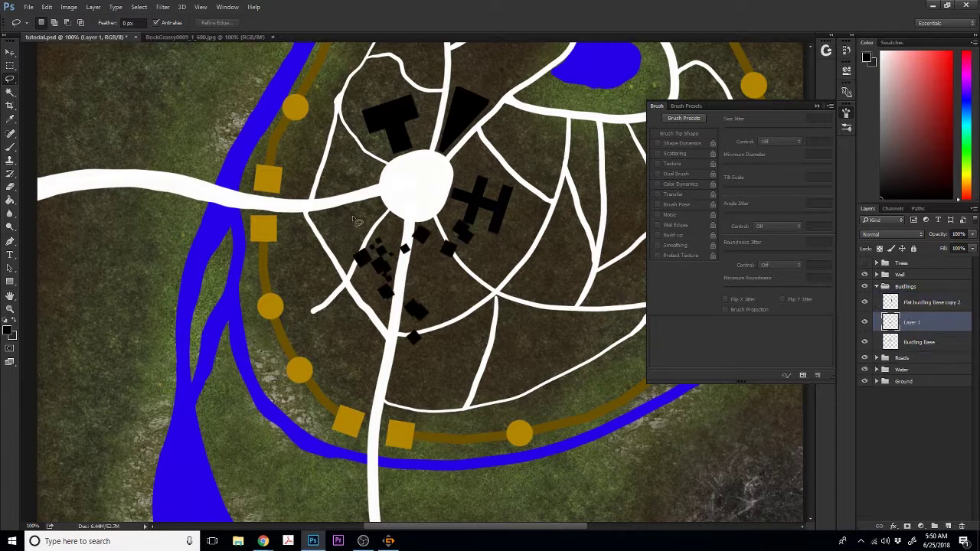
# - Try to move the pasted cluster, undo back to before the cut, and redo the cut and paste
pyautogui.press('v')
pyautogui.moveTo(411, 240); pyautogui.dragTo(345, 255)
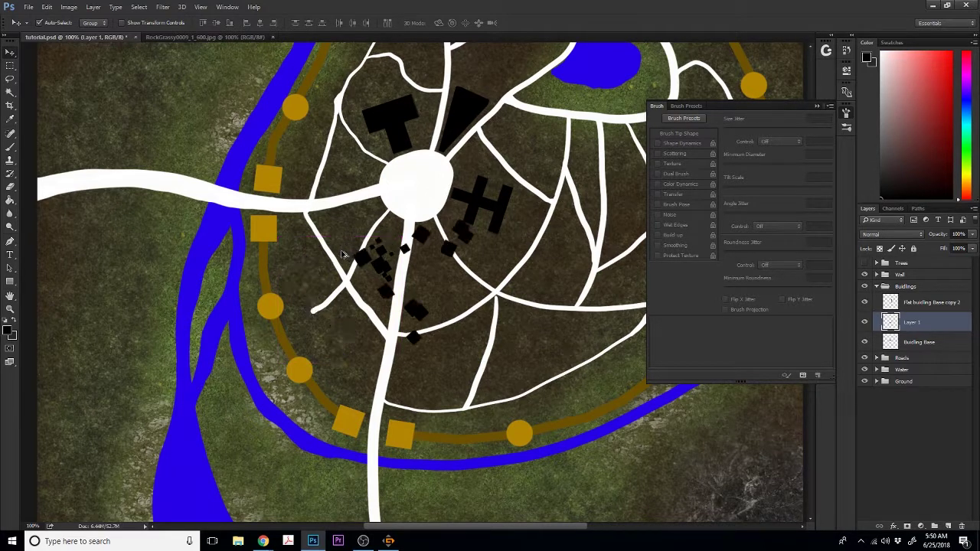
pyautogui.hotkey('ctrl', 'e')
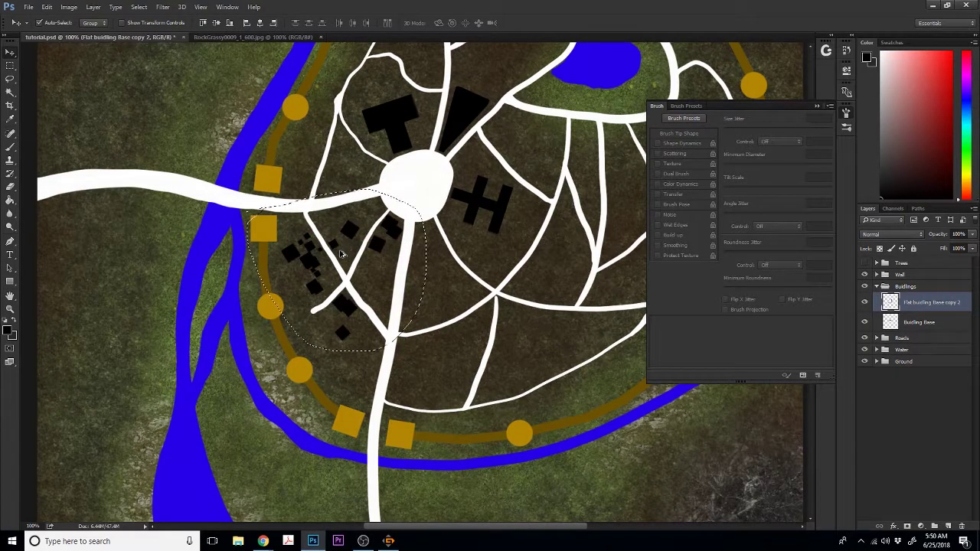
pyautogui.click(47, 7)
pyautogui.click(47, 27)
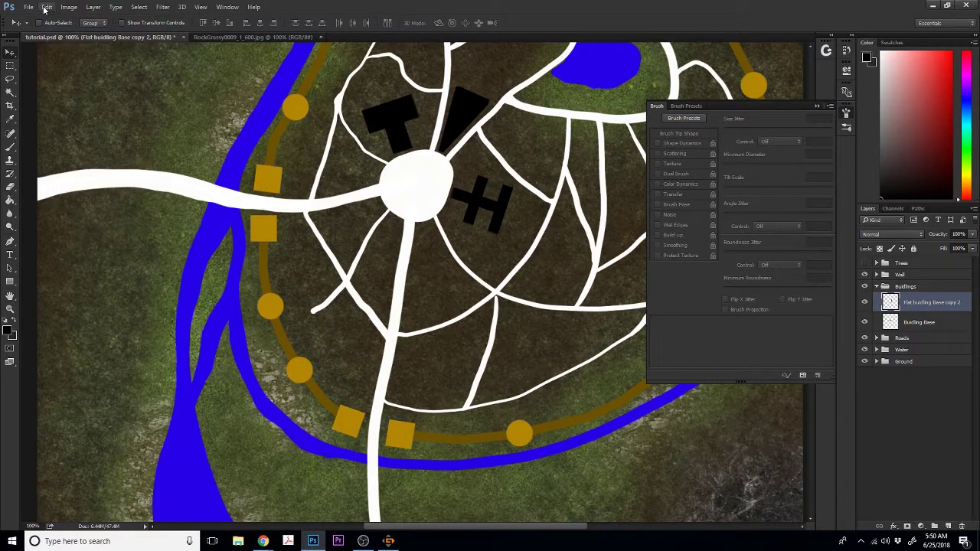
pyautogui.click(46, 7)
pyautogui.click(47, 37)
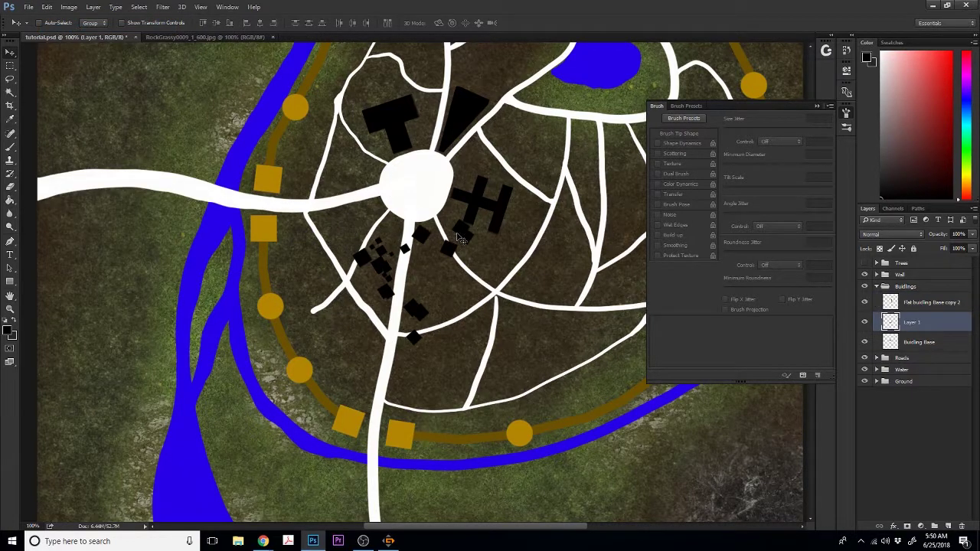
# - Move the pasted buildings back to their place southwest of the plaza and check them by toggling Flat buidling Base copy 2's visibility
pyautogui.moveTo(459, 238); pyautogui.dragTo(388, 231)
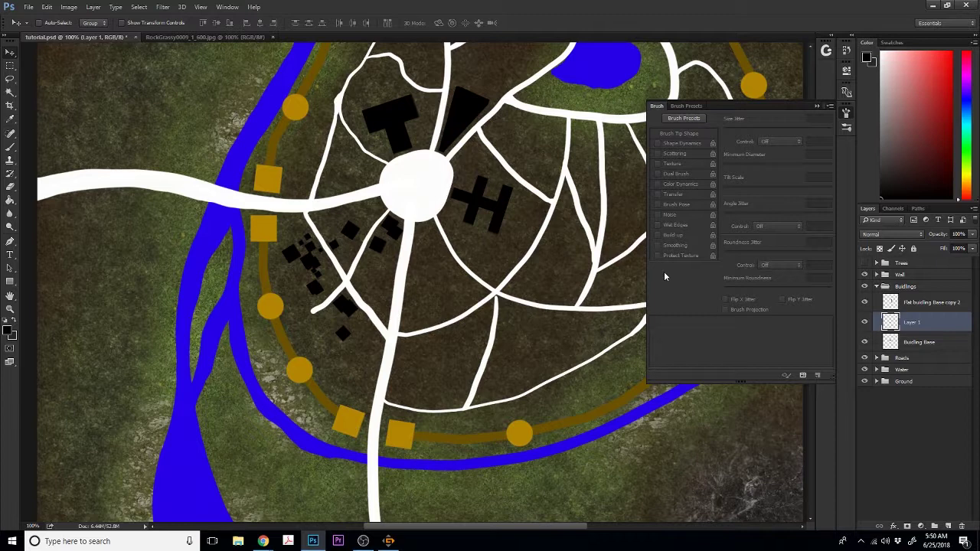
pyautogui.click(867, 303)
pyautogui.click(868, 303)
# - Try a dab of the scattered square brush in the southeastern district on Layer 1 and undo it
pyautogui.moveTo(480, 532); pyautogui.dragTo(534, 534)
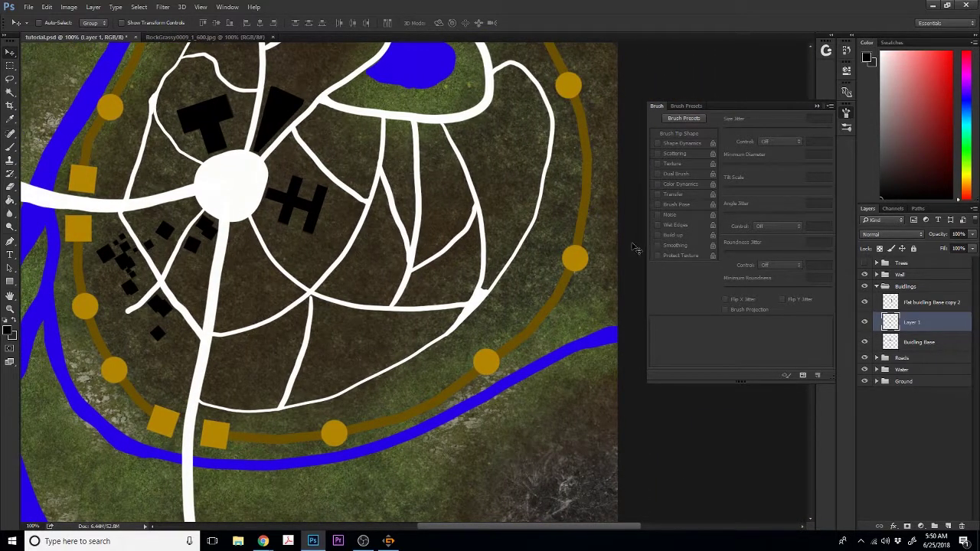
pyautogui.click(10, 148)
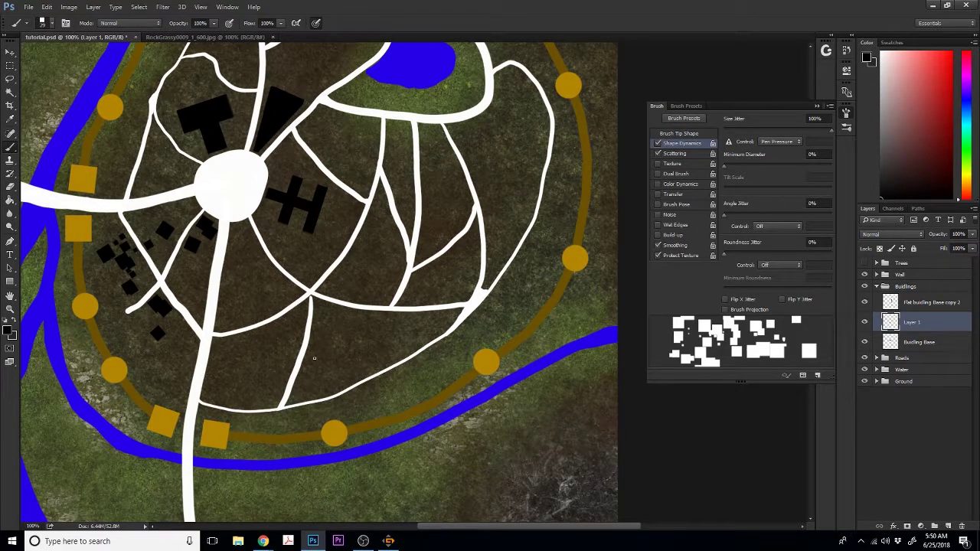
pyautogui.click(329, 352)
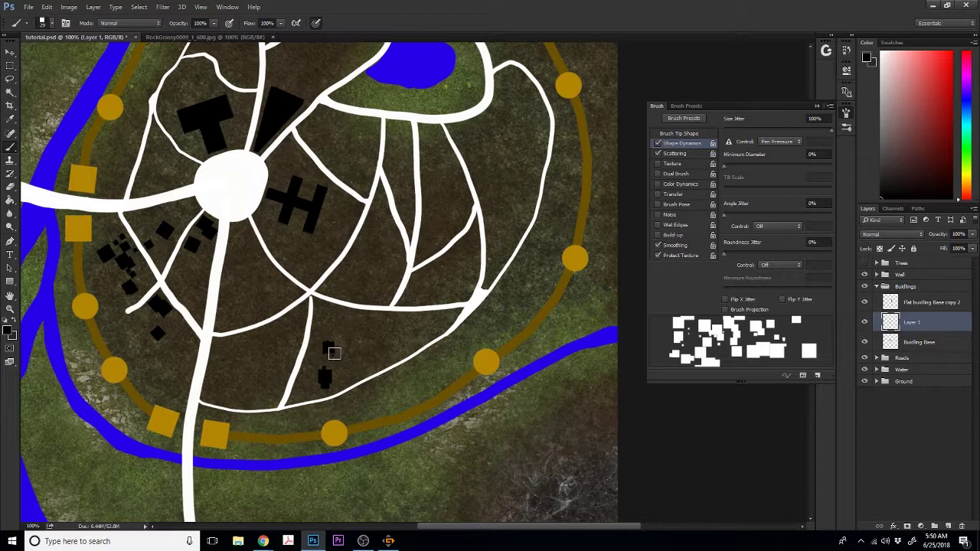
pyautogui.hotkey('ctrl', 'z')
# - Enlarge the scattered square brush and paint black buildings across the southeastern districts and below the H-shaped building on Layer 1
pyautogui.press(']')
pyautogui.press(']')
pyautogui.press(']')
pyautogui.press(']')
pyautogui.press(']')
pyautogui.press(']')
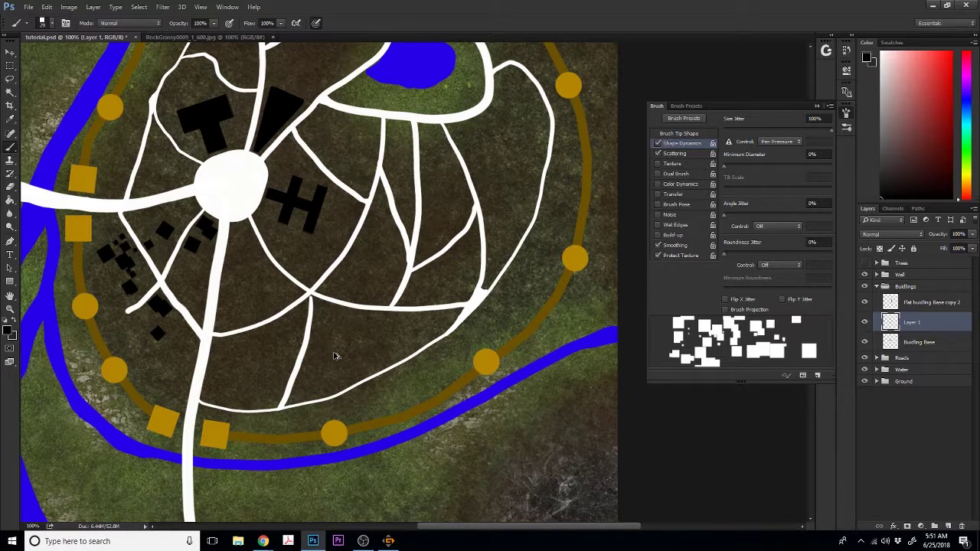
pyautogui.moveTo(334, 356)
pyautogui.mouseDown()
pyautogui.moveTo(342, 333)
pyautogui.moveTo(368, 414)
pyautogui.mouseUp()
pyautogui.hotkey('ctrl', 'e')
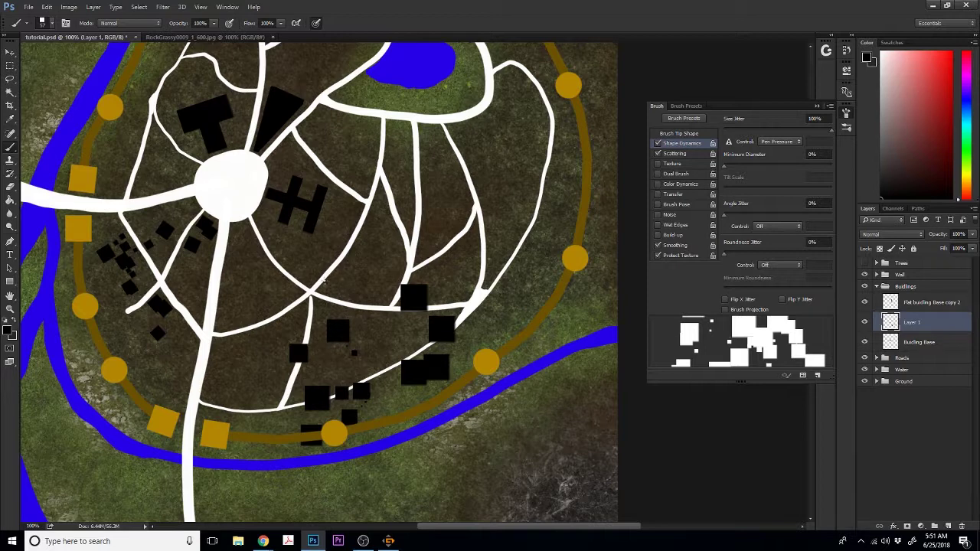
pyautogui.moveTo(329, 274); pyautogui.dragTo(362, 263)
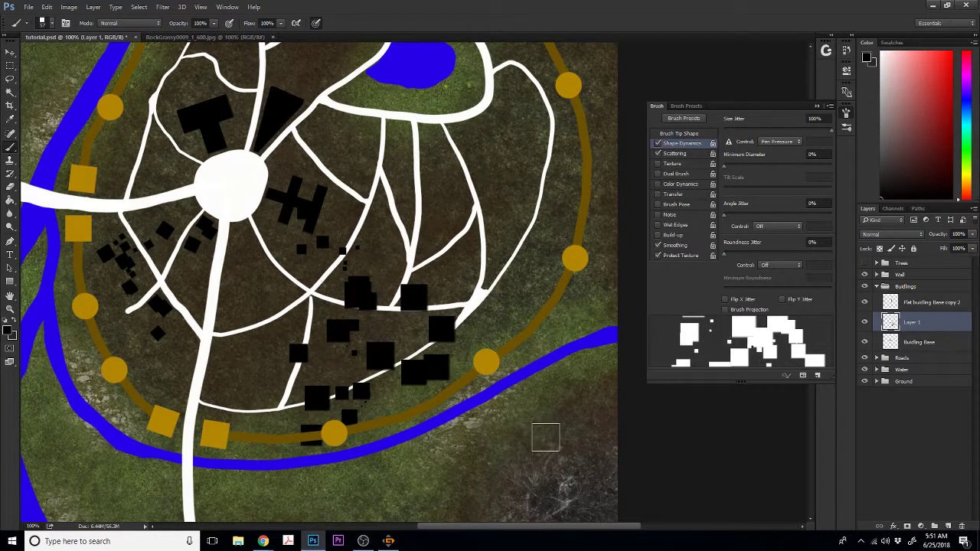
# - Collapse the brush settings, and lasso and delete the small squares overlapping and just southeast of the H-shaped building
pyautogui.hotkey('ctrl', '+')
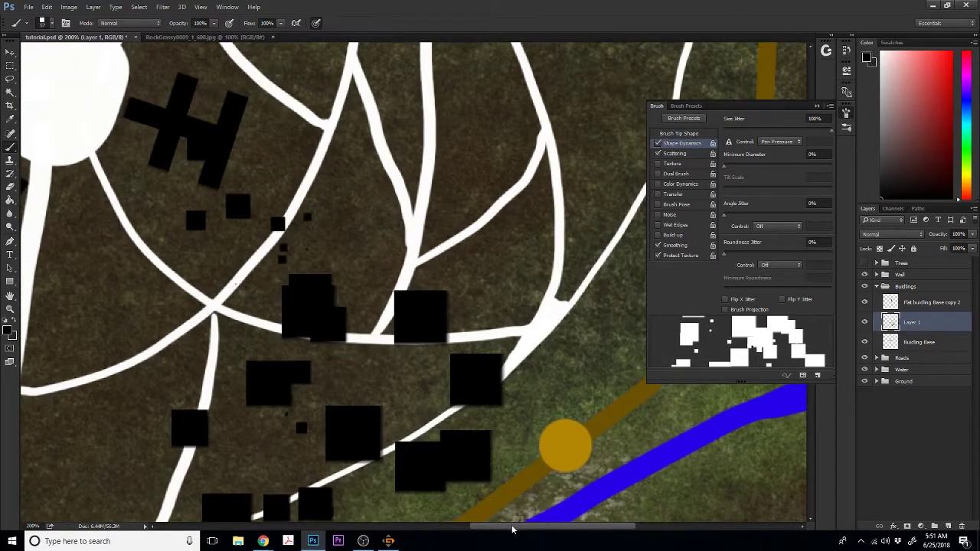
pyautogui.moveTo(513, 528)
pyautogui.mouseDown()
pyautogui.moveTo(558, 531)
pyautogui.moveTo(518, 526)
pyautogui.mouseUp()
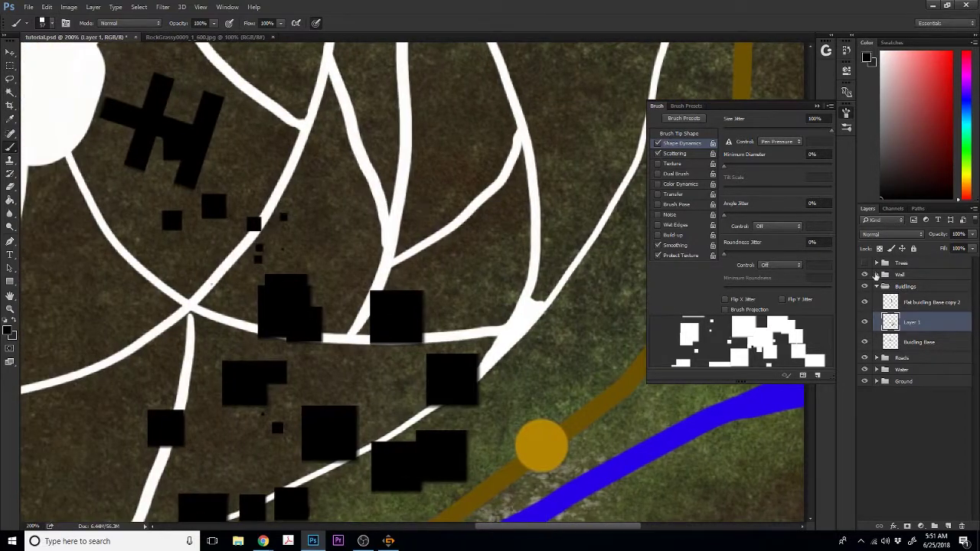
pyautogui.click(815, 107)
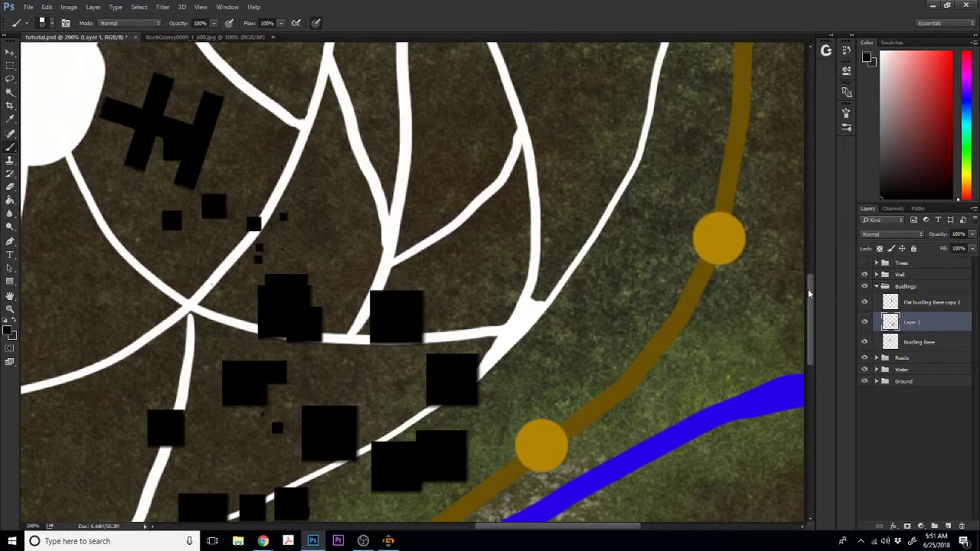
pyautogui.moveTo(810, 294); pyautogui.dragTo(818, 326)
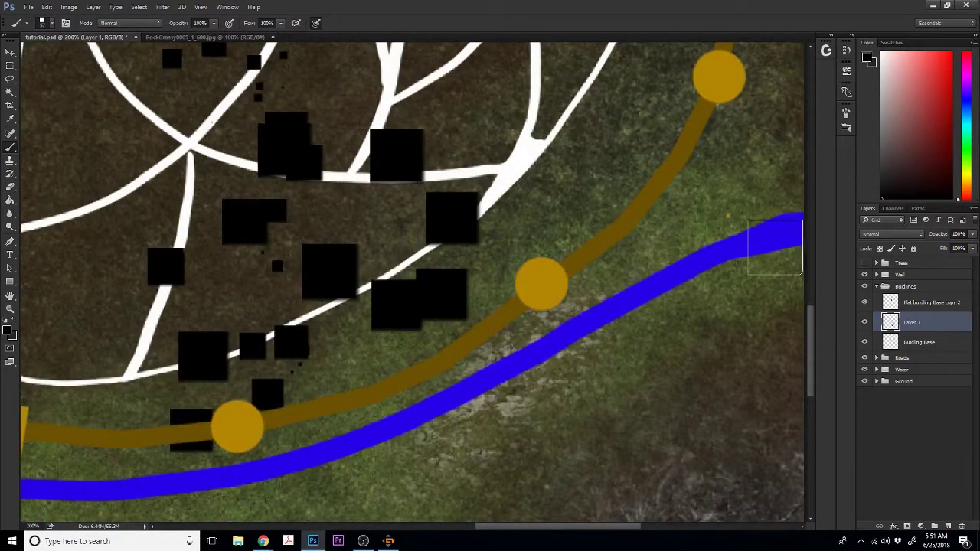
pyautogui.moveTo(809, 319)
pyautogui.mouseDown()
pyautogui.moveTo(810, 277)
pyautogui.moveTo(810, 288)
pyautogui.mouseUp()
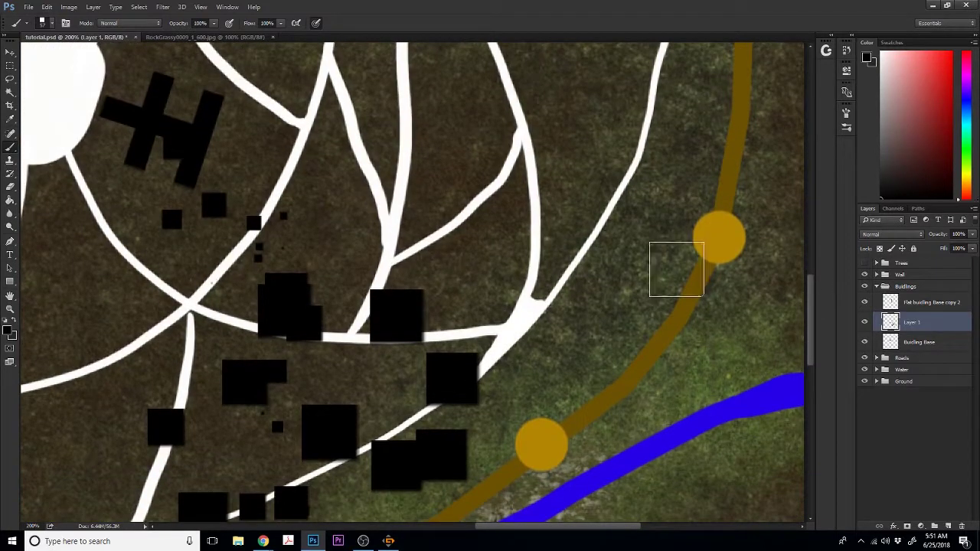
pyautogui.click(10, 79)
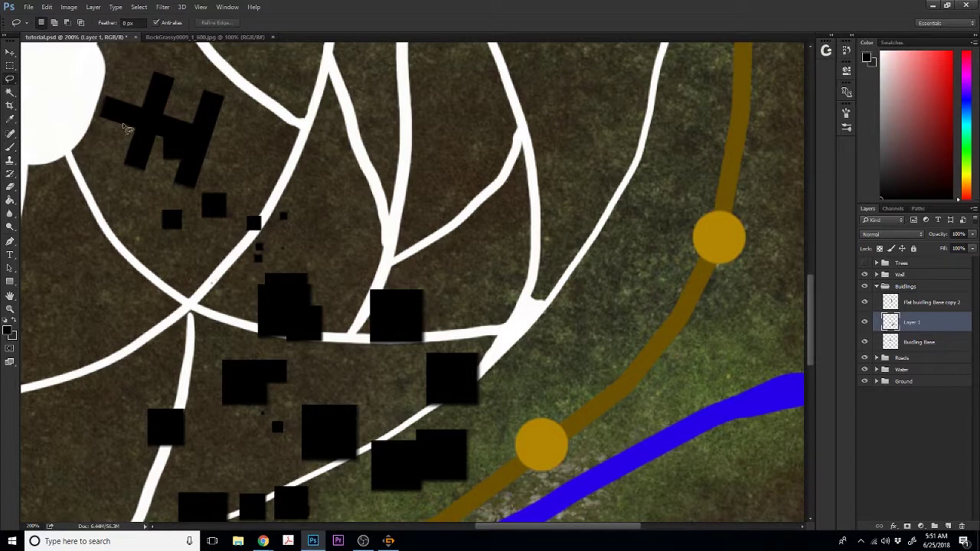
pyautogui.moveTo(130, 123)
pyautogui.mouseDown()
pyautogui.moveTo(205, 262)
pyautogui.moveTo(286, 268)
pyautogui.moveTo(321, 219)
pyautogui.moveTo(246, 146)
pyautogui.moveTo(130, 122)
pyautogui.mouseUp()
pyautogui.press('Delete')
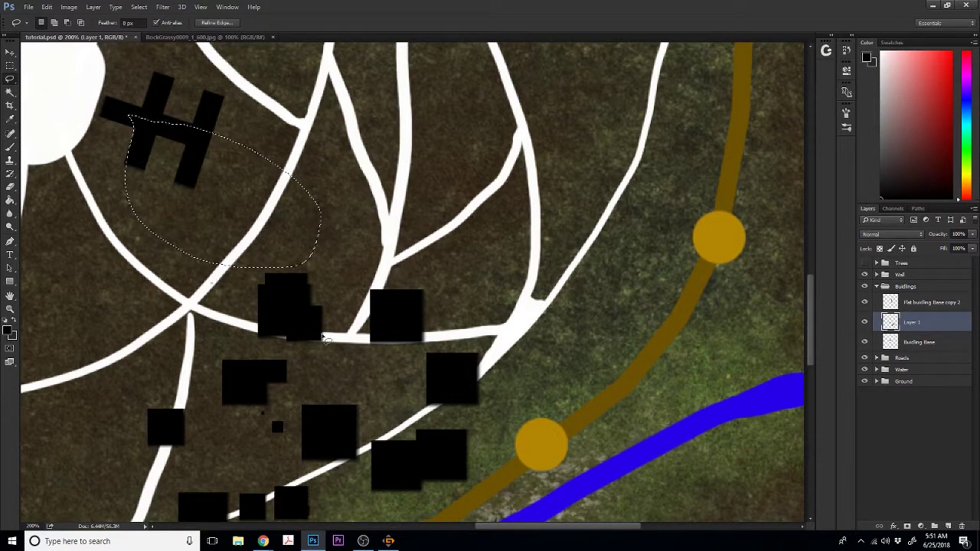
pyautogui.hotkey('ctrl', 'd')
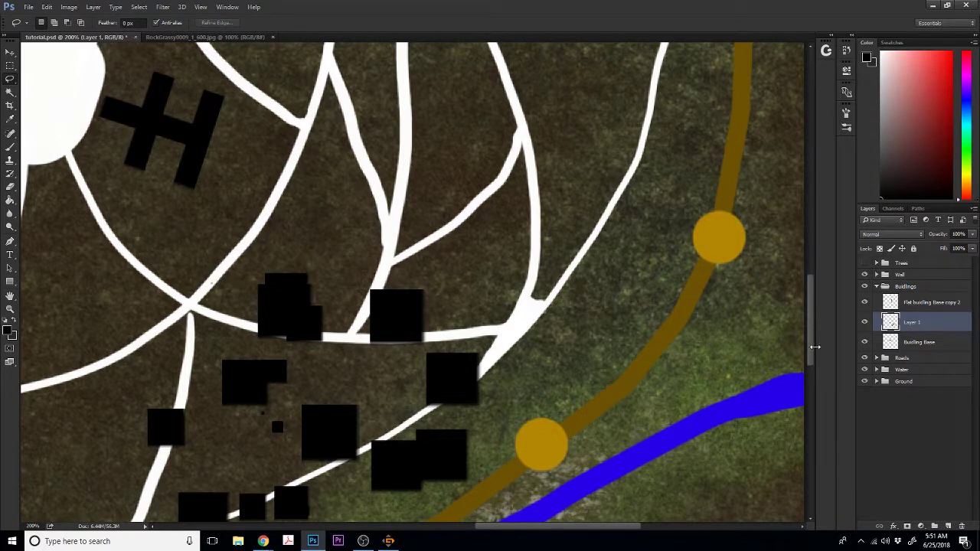
# - Move the stepped building covering the curved road to just east of the thick south road and rotate it about 14° clockwise
pyautogui.scroll(-3, 671, 435)
pyautogui.moveTo(565, 526); pyautogui.dragTo(525, 528)
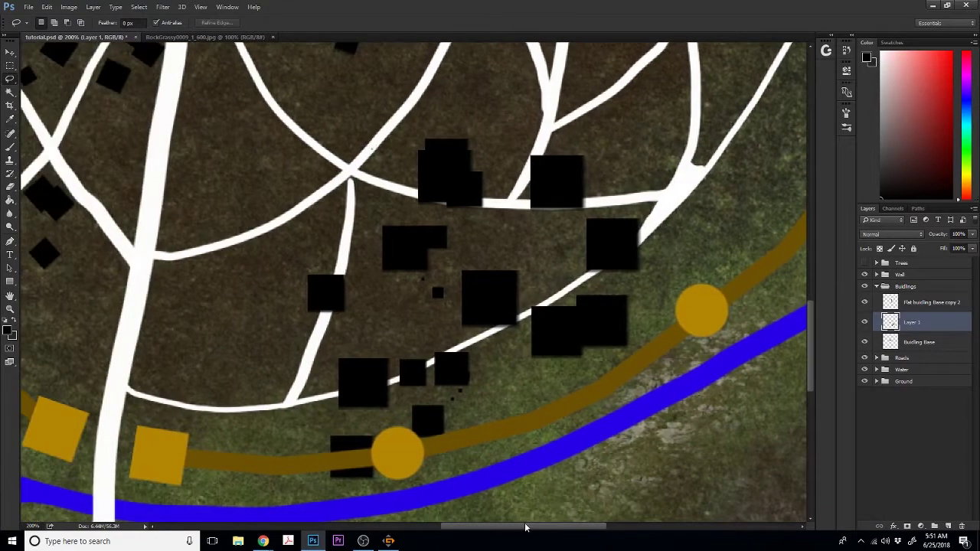
pyautogui.click(10, 91)
pyautogui.click(443, 172)
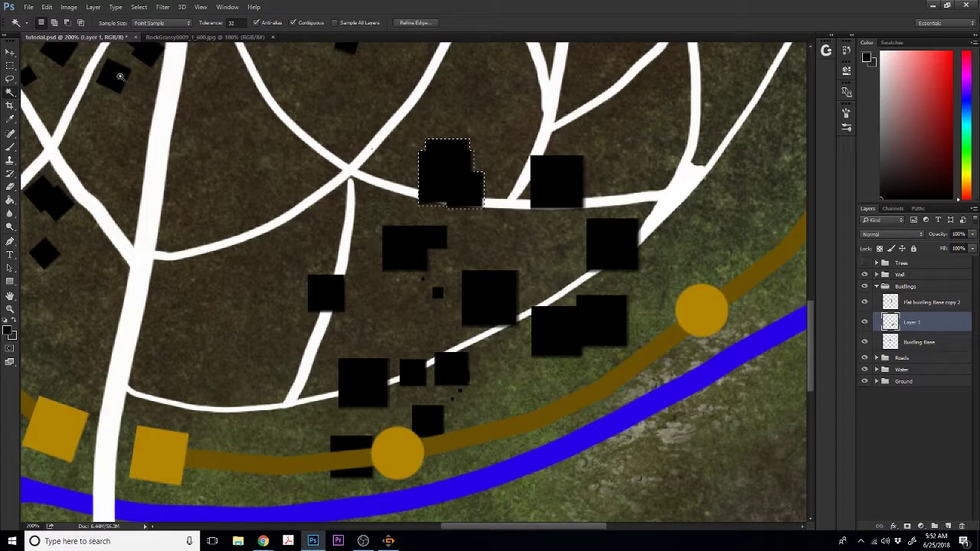
pyautogui.click(10, 52)
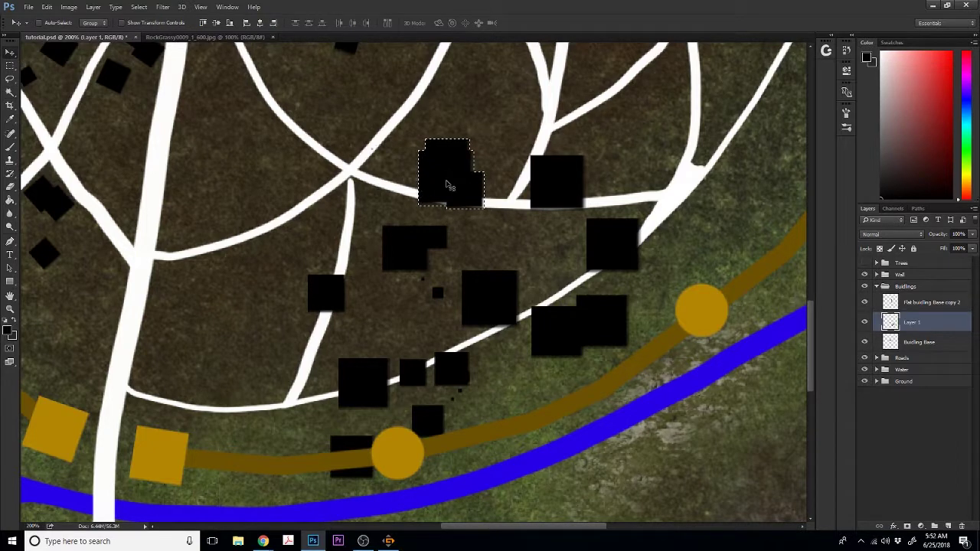
pyautogui.moveTo(448, 186); pyautogui.dragTo(186, 304)
pyautogui.hotkey('ctrl', 't')
pyautogui.moveTo(246, 338); pyautogui.dragTo(234, 349)
pyautogui.moveTo(187, 306); pyautogui.dragTo(184, 309)
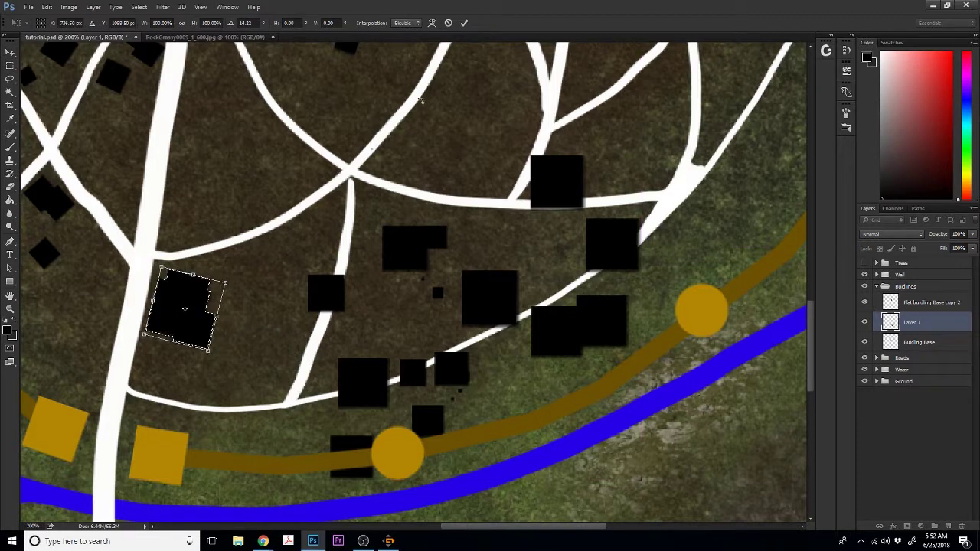
pyautogui.click(464, 22)
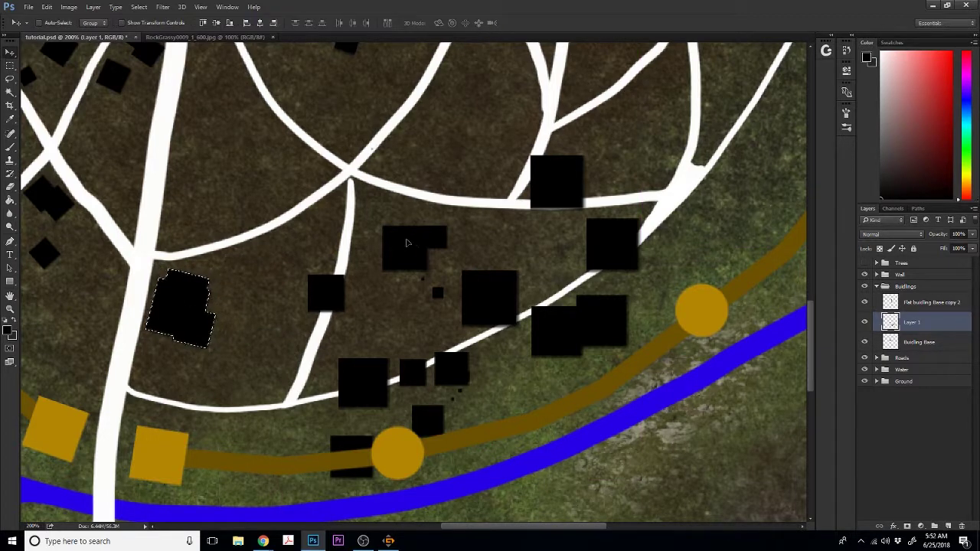
# - Widen the L-shaped building to about 133%, rotate it about 25° counterclockwise, and place it under the curved road beside the stepped building
pyautogui.hotkey('shift', 'w')
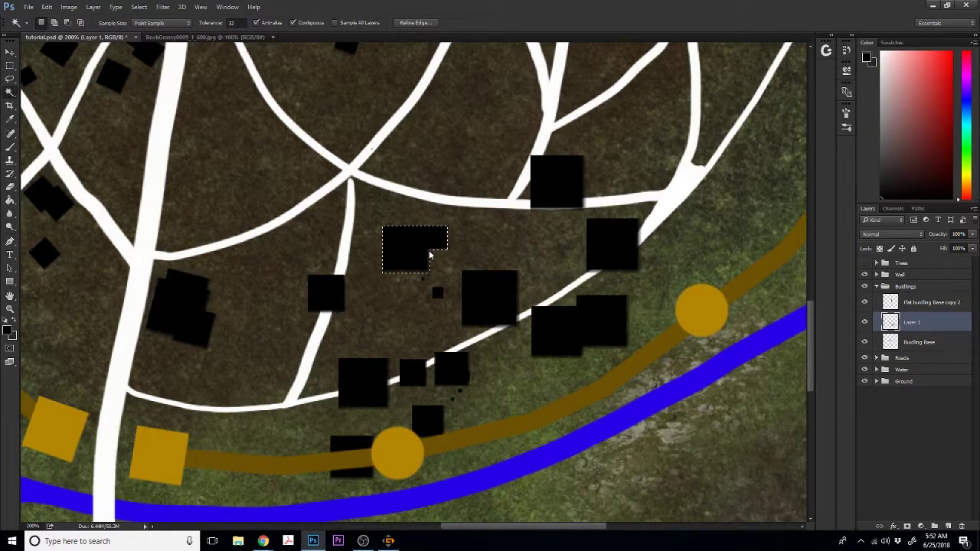
pyautogui.hotkey('ctrl', 't')
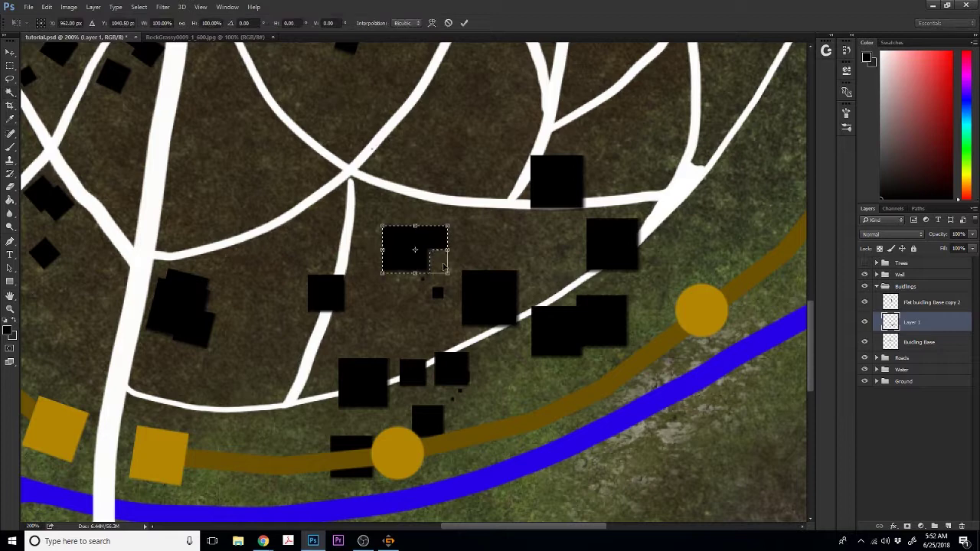
pyautogui.moveTo(447, 250); pyautogui.dragTo(490, 224)
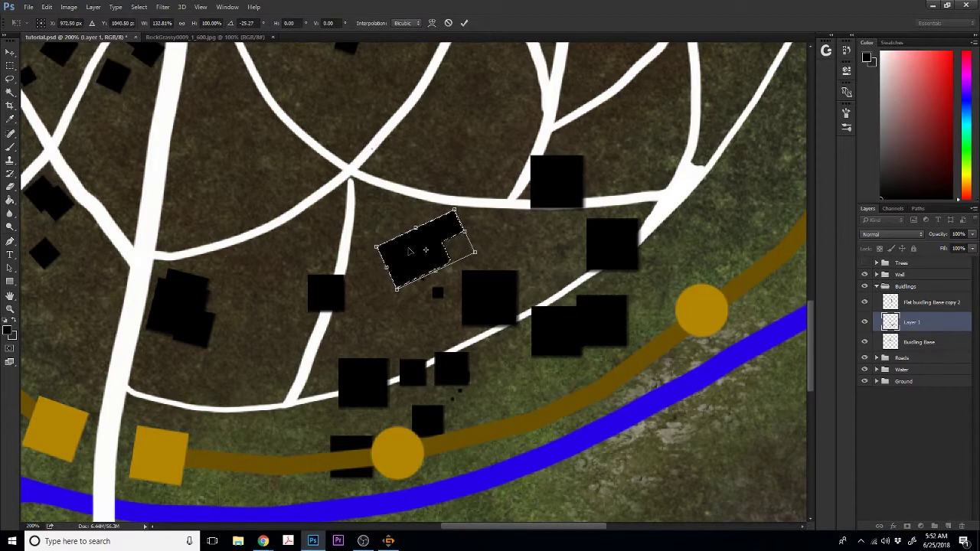
pyautogui.moveTo(410, 251); pyautogui.dragTo(268, 277)
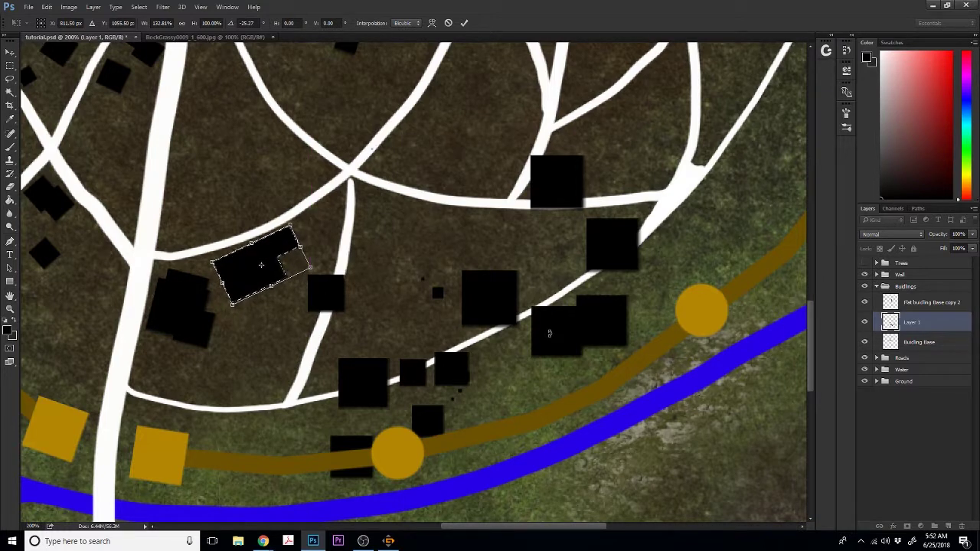
pyautogui.press('Return')
# - Move the double-square building from outside the southeastern road to the district north of the H-shaped building, rotated about 131° counterclockwise
pyautogui.press('w')
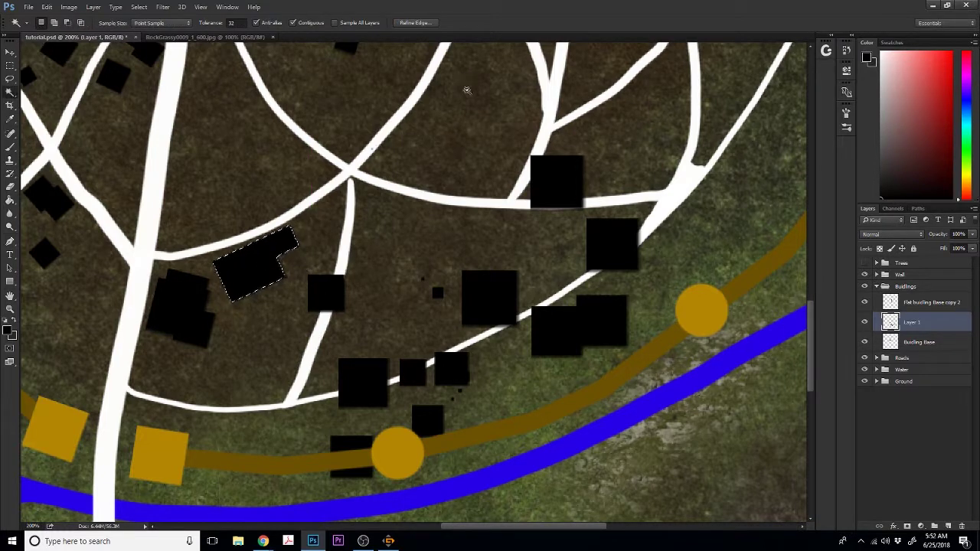
pyautogui.click(564, 332)
pyautogui.hotkey('ctrl', 't')
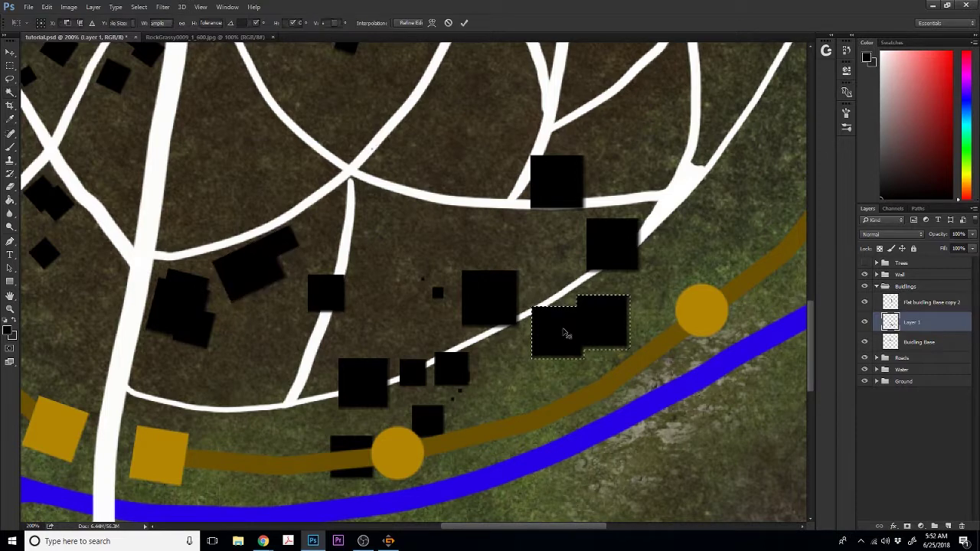
pyautogui.moveTo(643, 363); pyautogui.dragTo(580, 232)
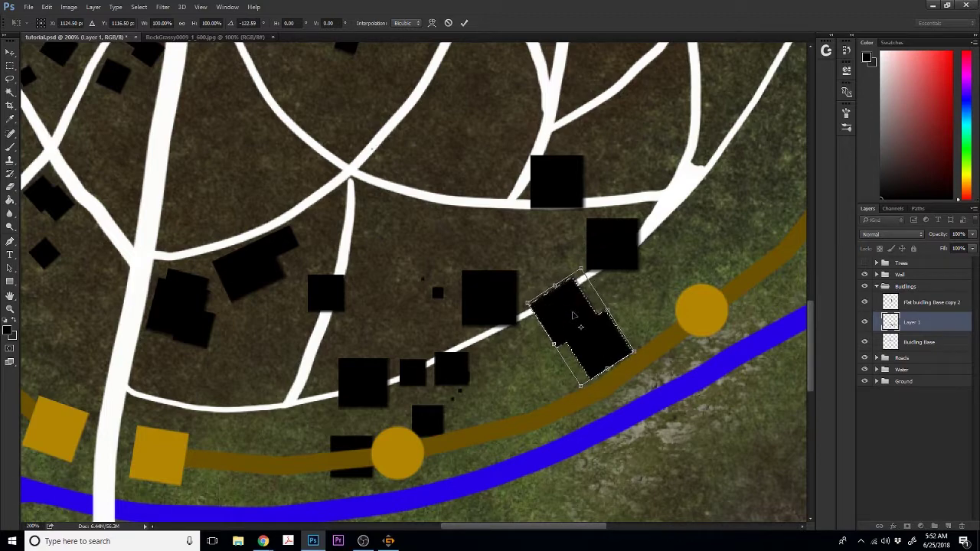
pyautogui.moveTo(573, 315); pyautogui.dragTo(495, 107)
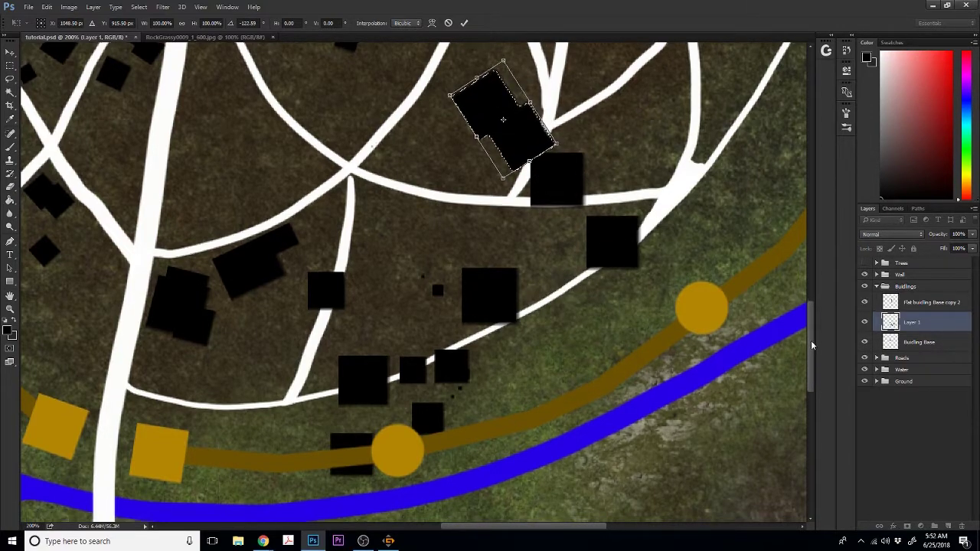
pyautogui.moveTo(811, 340); pyautogui.dragTo(822, 276)
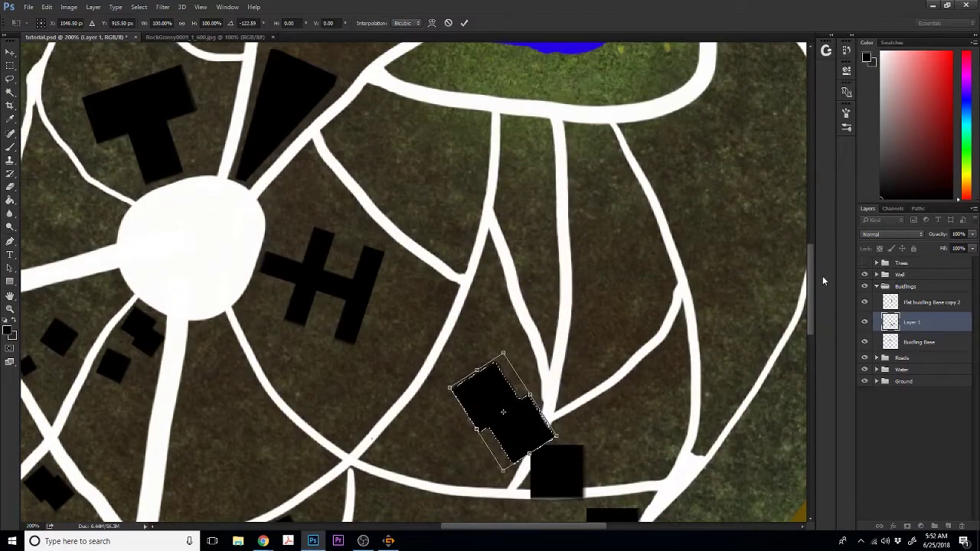
pyautogui.moveTo(489, 402); pyautogui.dragTo(421, 189)
pyautogui.moveTo(494, 228); pyautogui.dragTo(450, 170)
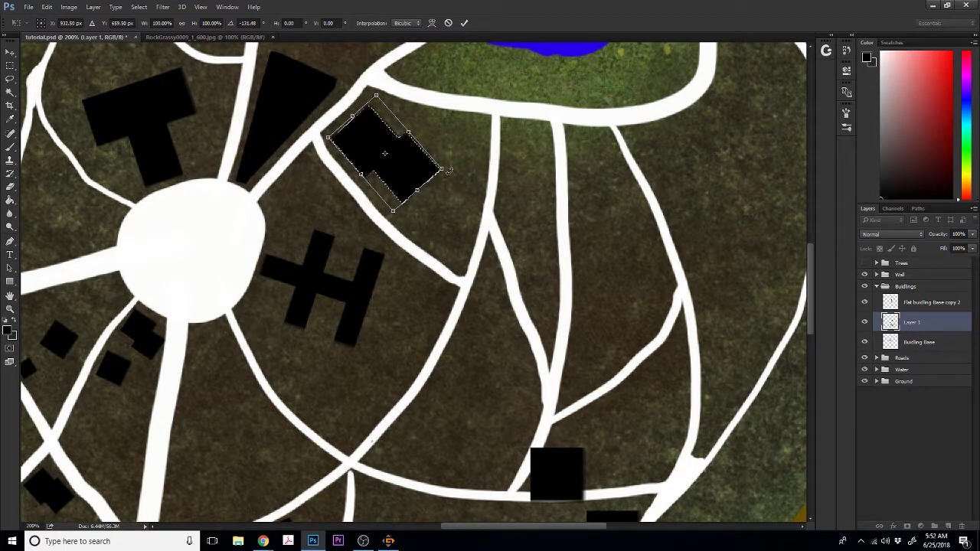
# - Move the square covering the road junction southeast of the double-square building, scale it to about 78% by 62.5%, and rotate it about 41°
pyautogui.click(10, 92)
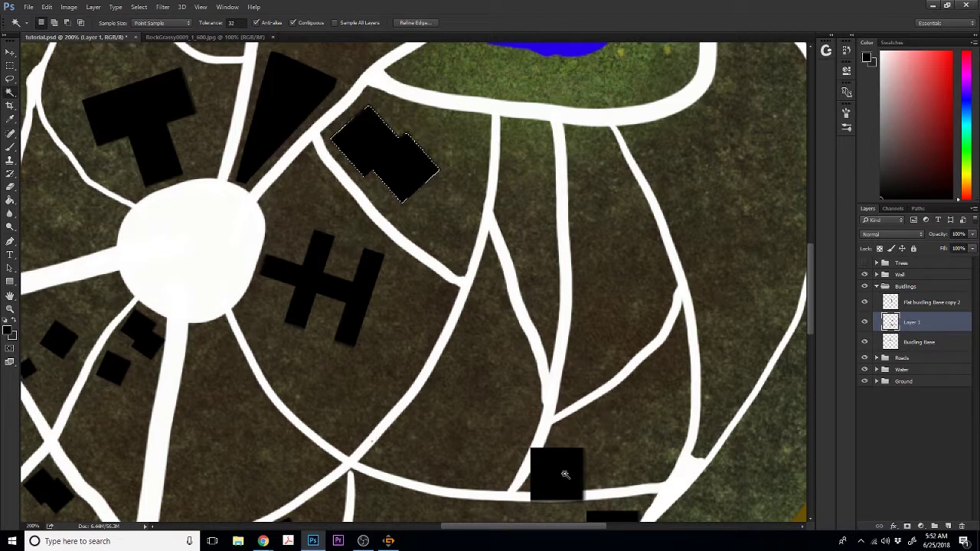
pyautogui.click(565, 475)
pyautogui.moveTo(565, 475); pyautogui.dragTo(485, 259)
pyautogui.hotkey('ctrl', 't')
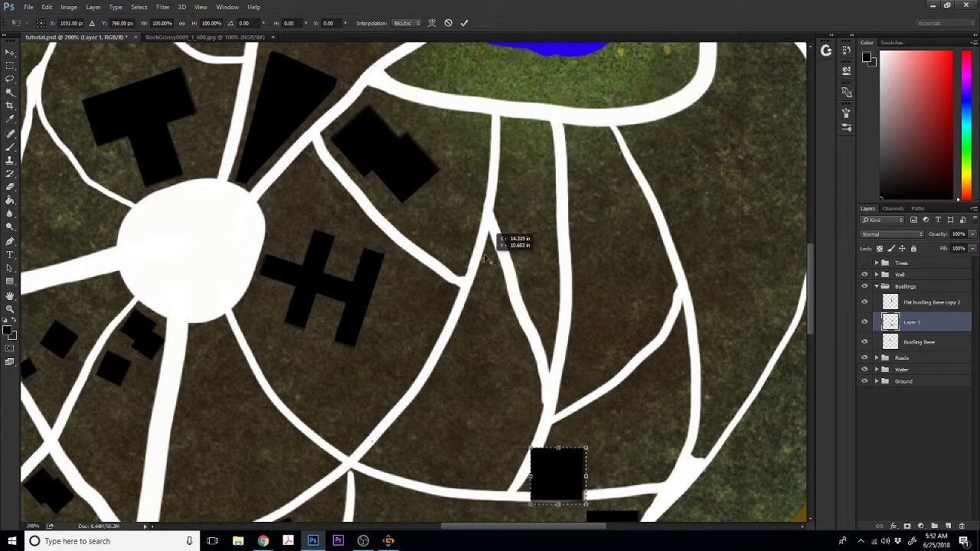
pyautogui.moveTo(567, 457); pyautogui.dragTo(460, 189)
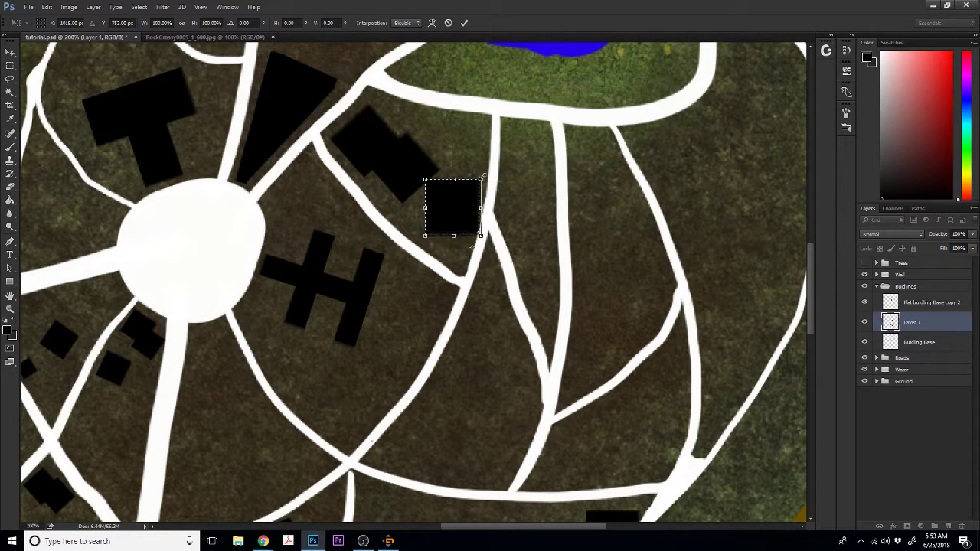
pyautogui.moveTo(480, 180); pyautogui.dragTo(469, 201)
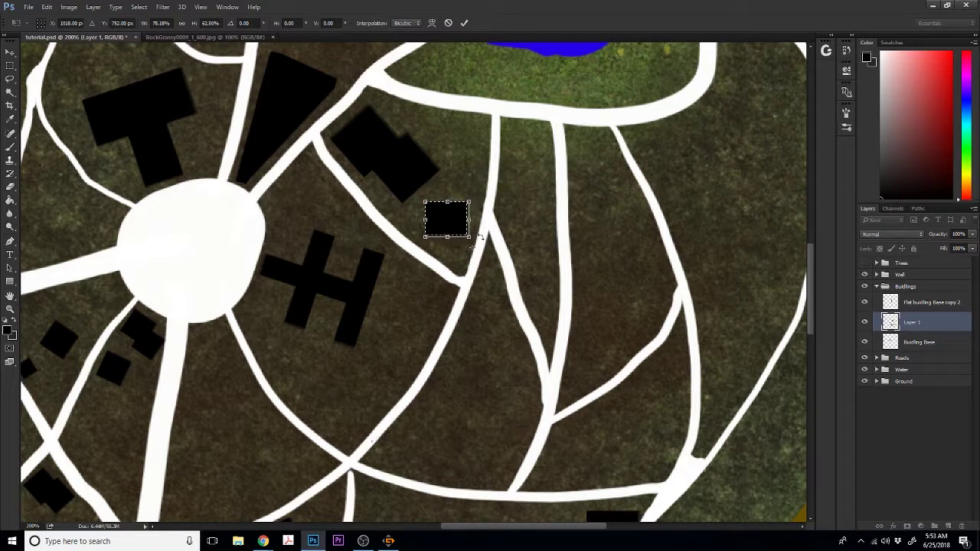
pyautogui.moveTo(471, 246); pyautogui.dragTo(457, 272)
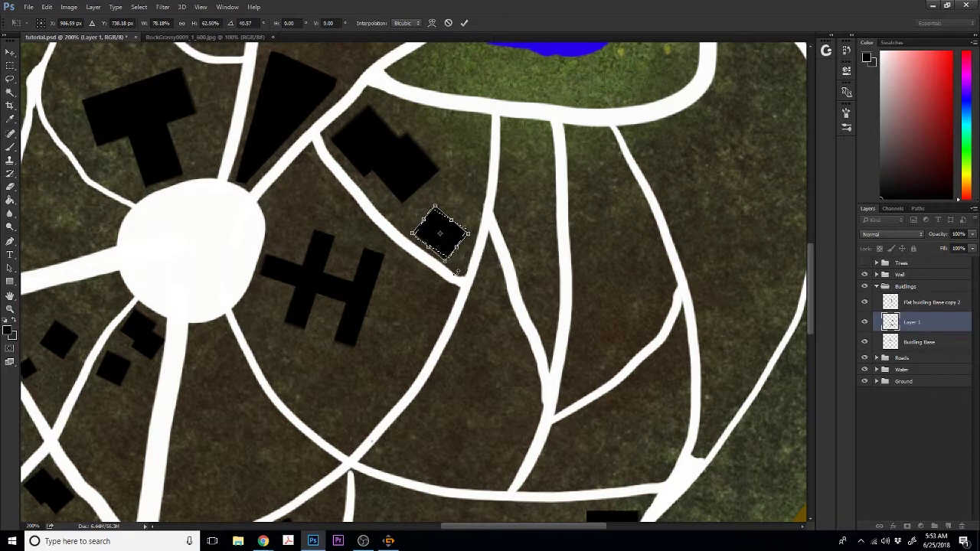
pyautogui.click(465, 24)
# - Move the two tiny squares from the southern district beside the newly placed small building, rotate them about 39°, and deselect
pyautogui.moveTo(811, 307); pyautogui.dragTo(805, 339)
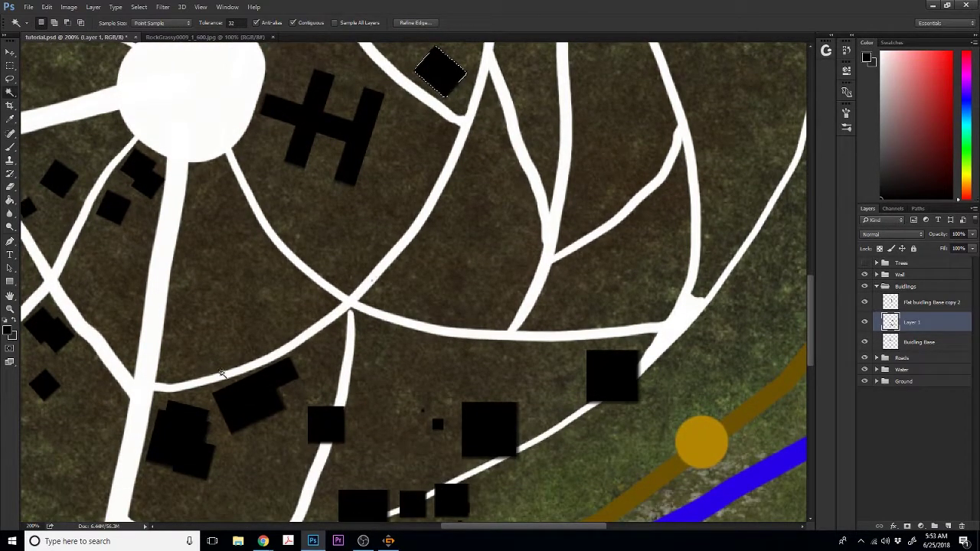
pyautogui.press('shift')
pyautogui.keyDown('shift'); pyautogui.click(437, 426); pyautogui.keyUp('shift')
pyautogui.hotkey('ctrl', 't')
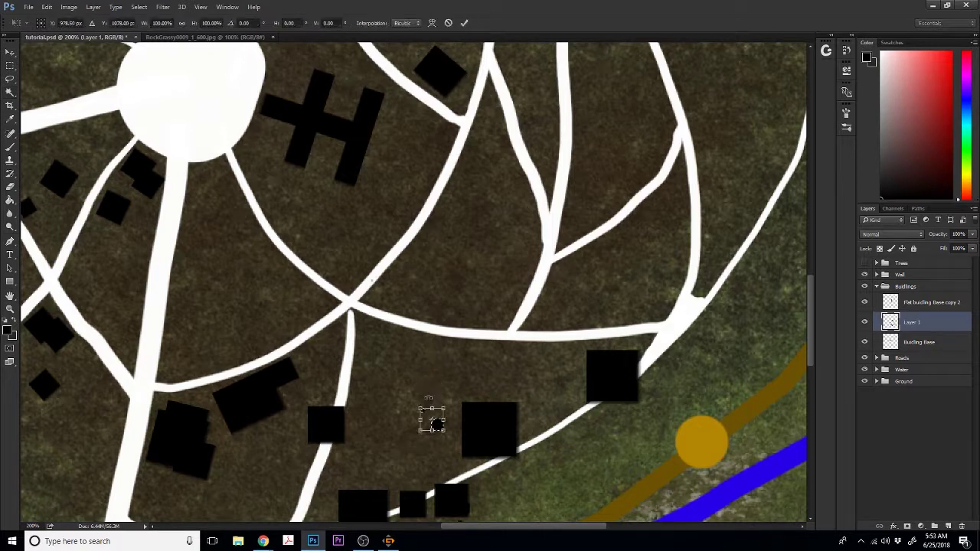
pyautogui.moveTo(436, 425); pyautogui.dragTo(473, 69)
pyautogui.moveTo(809, 333); pyautogui.dragTo(810, 302)
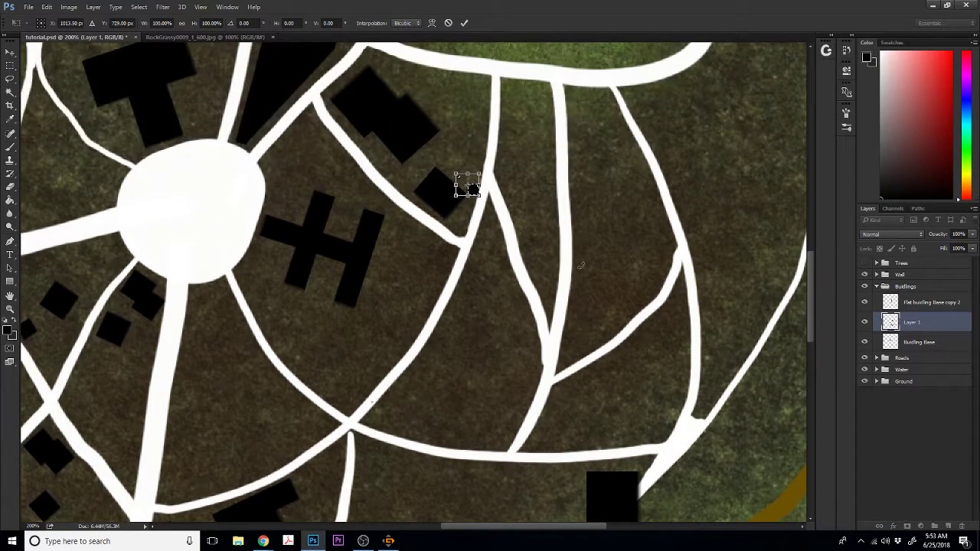
pyautogui.moveTo(473, 187); pyautogui.dragTo(467, 170)
pyautogui.press('Return')
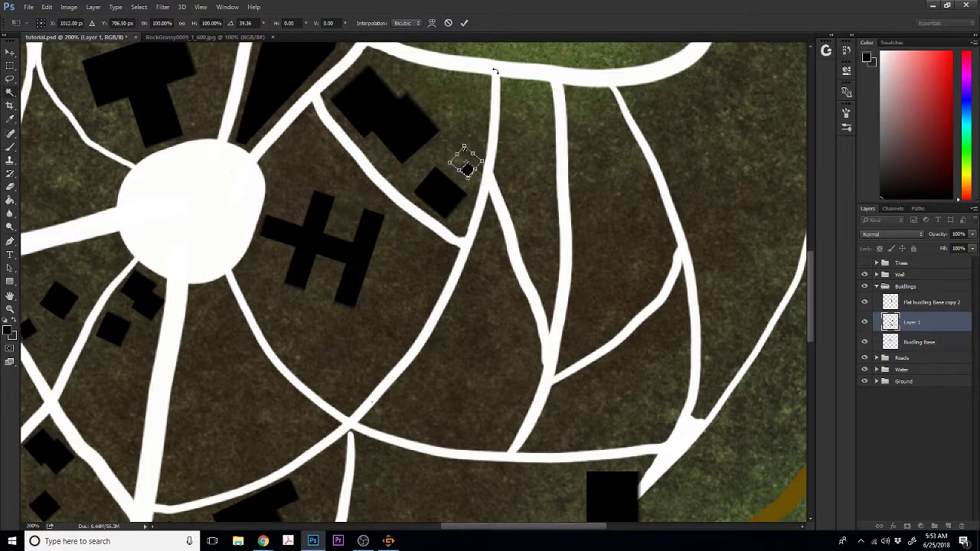
pyautogui.press('w')
pyautogui.hotkey('ctrl', 'd')
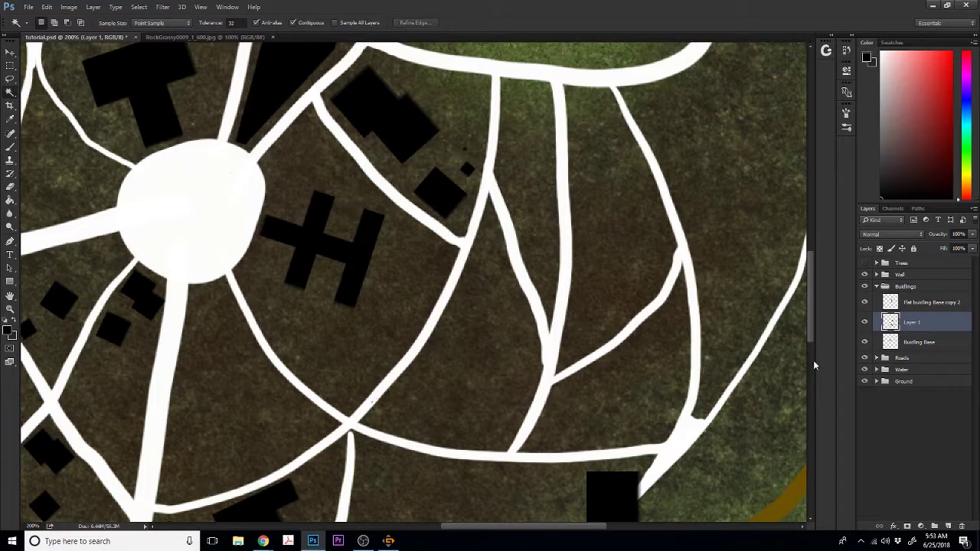
# - Move the square on the road and the large square near it against the square on the southern road, forming one compound building
pyautogui.moveTo(813, 332); pyautogui.dragTo(807, 382)
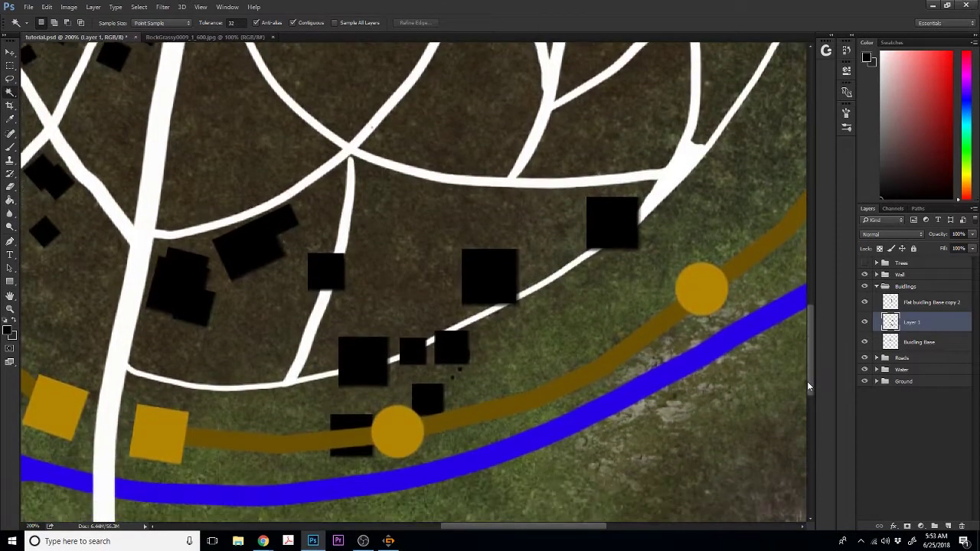
pyautogui.click(330, 279)
pyautogui.hotkey('ctrl', 't')
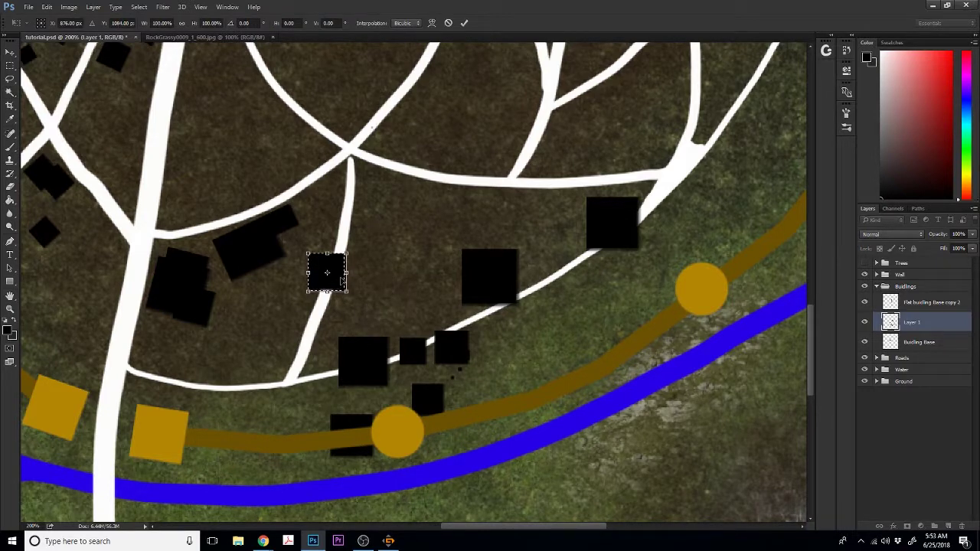
pyautogui.moveTo(343, 283); pyautogui.dragTo(345, 341)
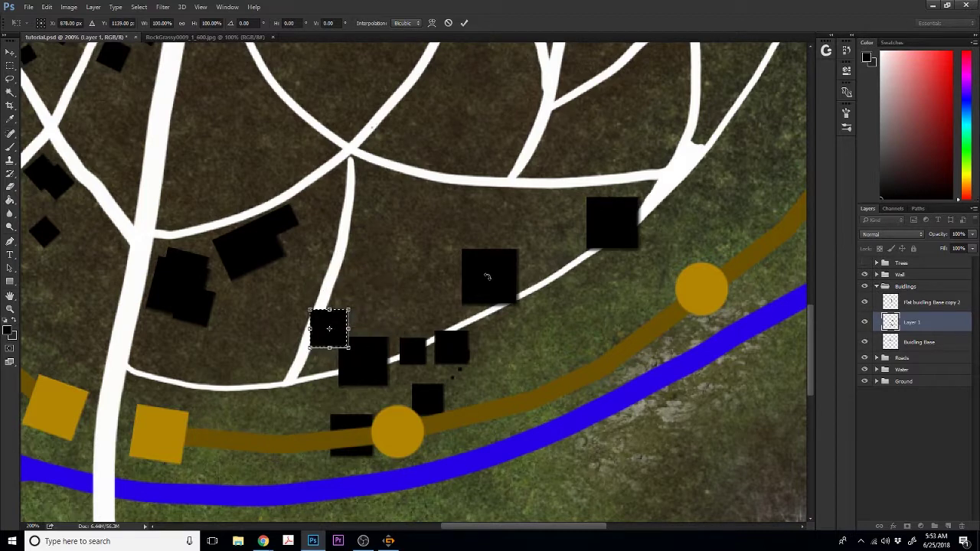
pyautogui.press('Return')
pyautogui.press('w')
pyautogui.click(487, 275)
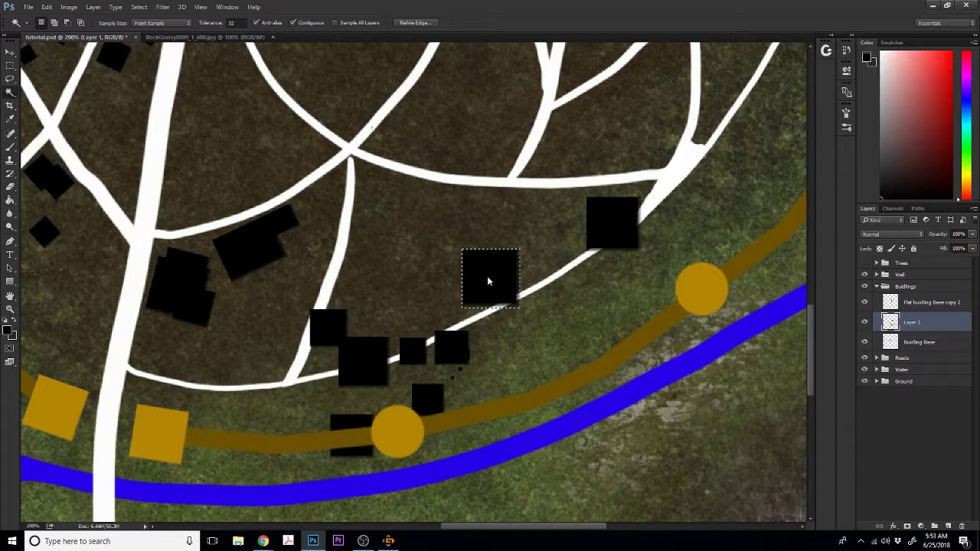
pyautogui.hotkey('ctrl', 't')
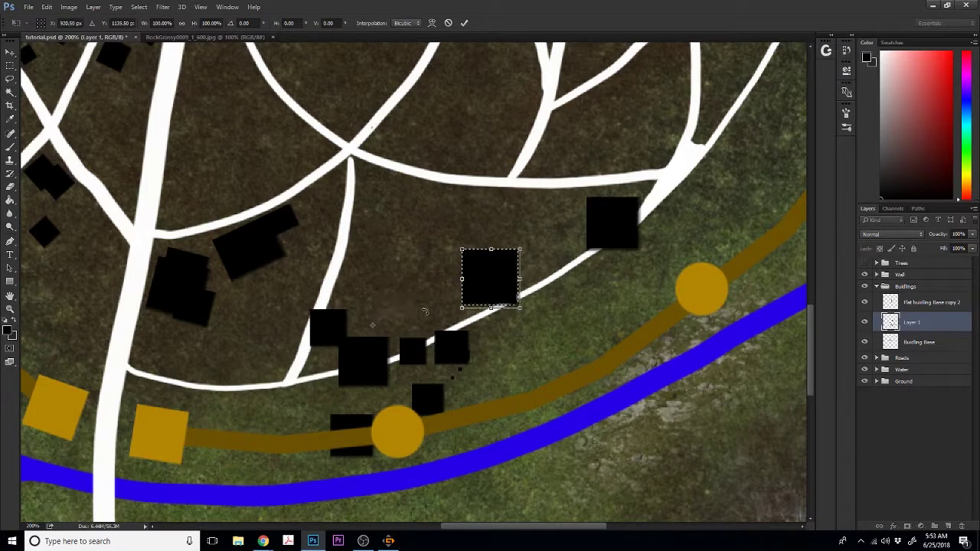
pyautogui.moveTo(502, 293); pyautogui.dragTo(373, 327)
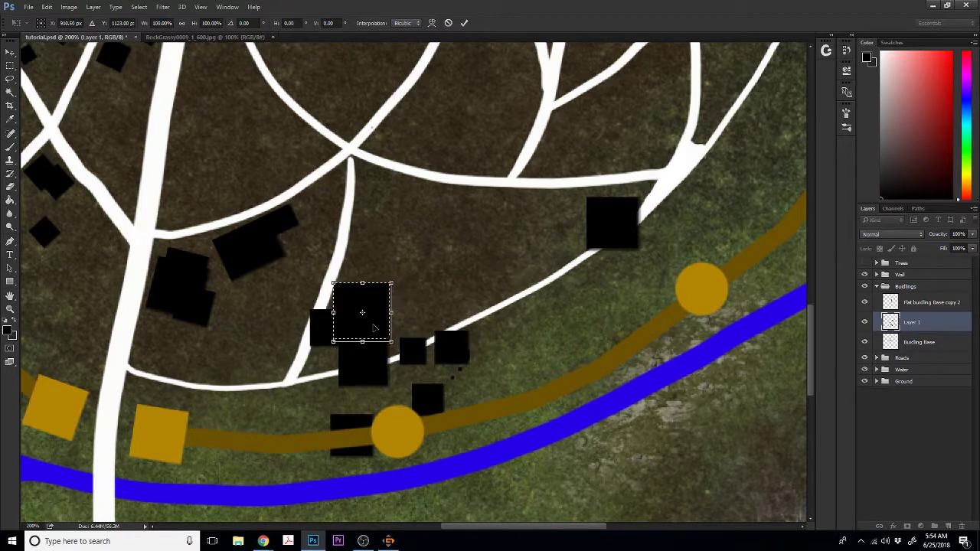
pyautogui.press('Return')
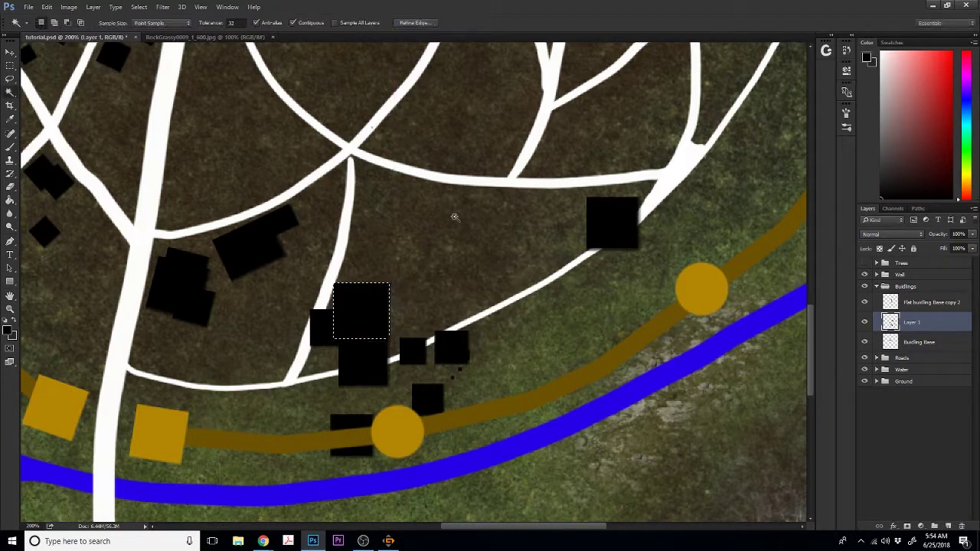
# - Move the compound building off the southern road into the district's northwest corner, rotating it about 74° counterclockwise to follow the roads
pyautogui.keyDown('shift'); pyautogui.click(365, 329); pyautogui.keyUp('shift')
pyautogui.moveTo(366, 331); pyautogui.dragTo(398, 247)
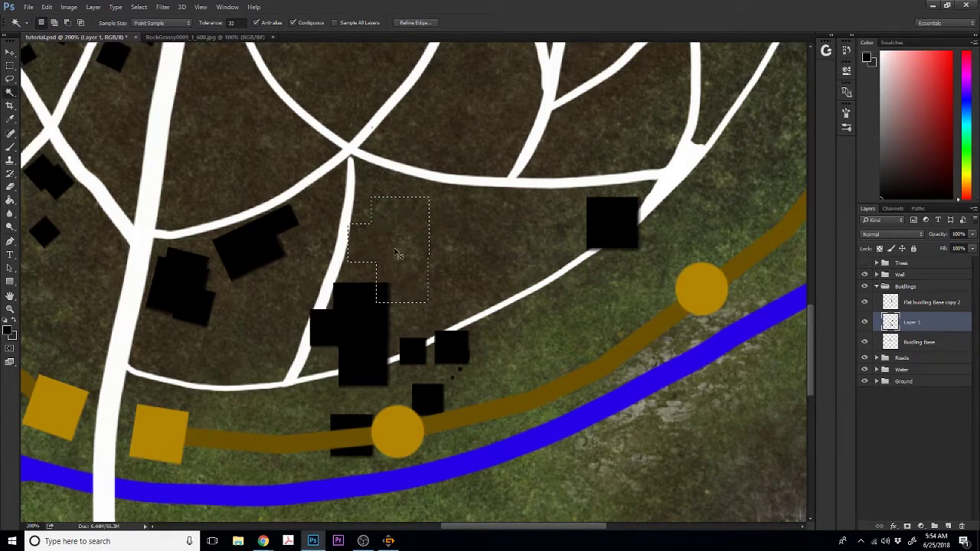
pyautogui.hotkey('ctrl', 'z')
pyautogui.hotkey('ctrl', 't')
pyautogui.moveTo(368, 335); pyautogui.dragTo(416, 234)
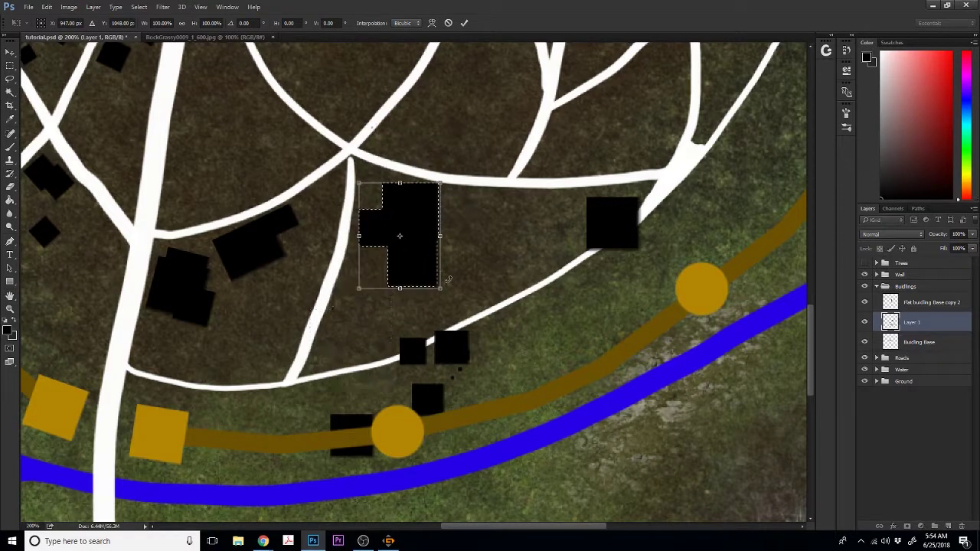
pyautogui.moveTo(462, 297); pyautogui.dragTo(535, 170)
pyautogui.moveTo(426, 239); pyautogui.dragTo(434, 224)
pyautogui.moveTo(448, 291); pyautogui.dragTo(458, 286)
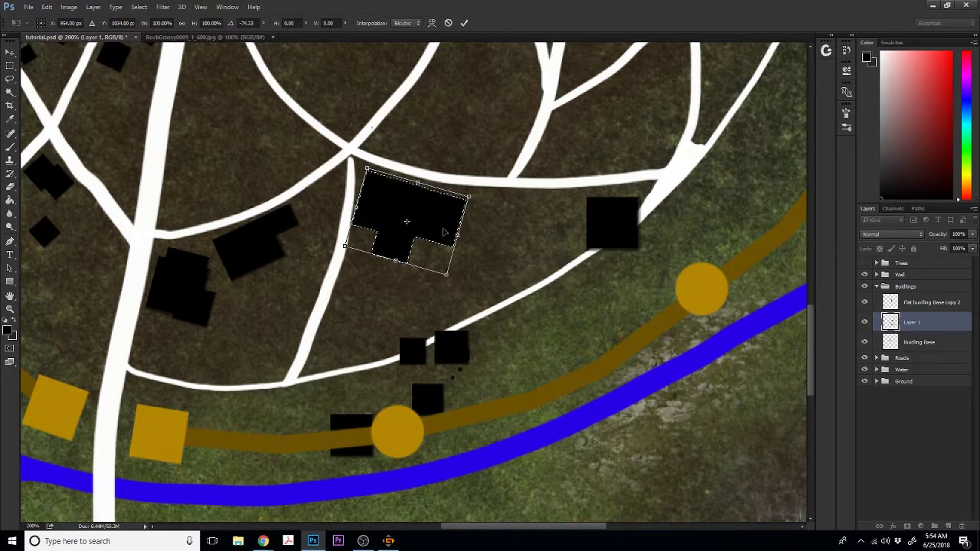
pyautogui.moveTo(445, 234); pyautogui.dragTo(450, 232)
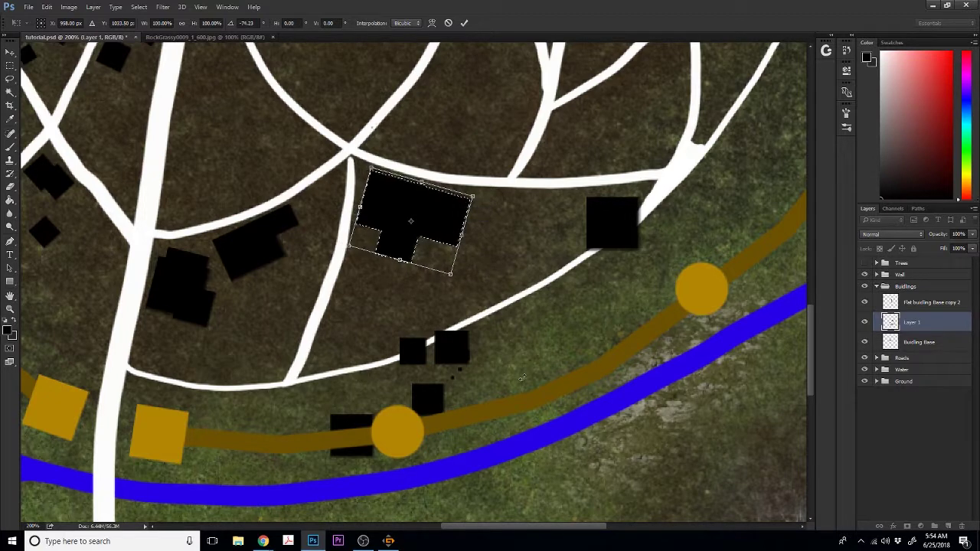
pyautogui.scroll(-1, 808, 345)
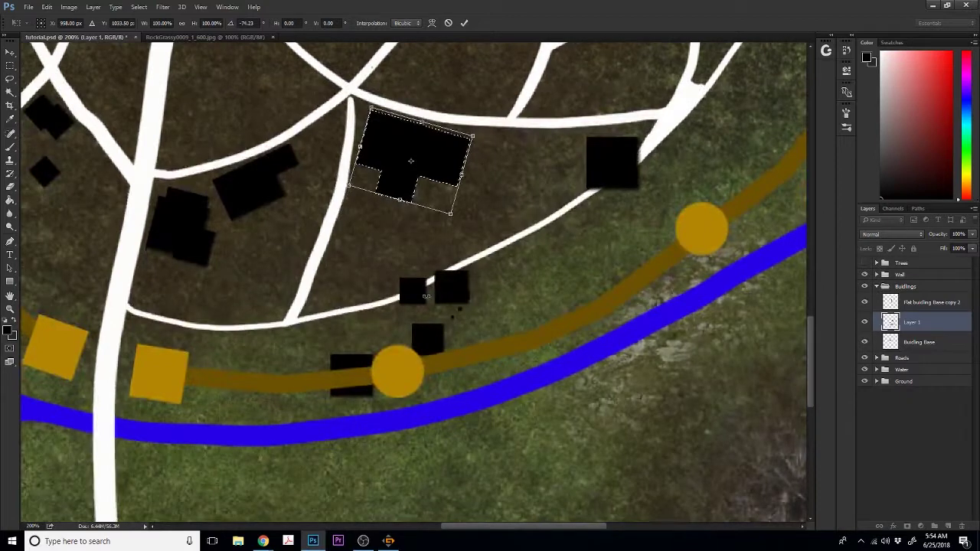
pyautogui.press('Return')
# - Select the remaining squares on the southern road and around the yellow tower, and move them together north into the district
pyautogui.press('w')
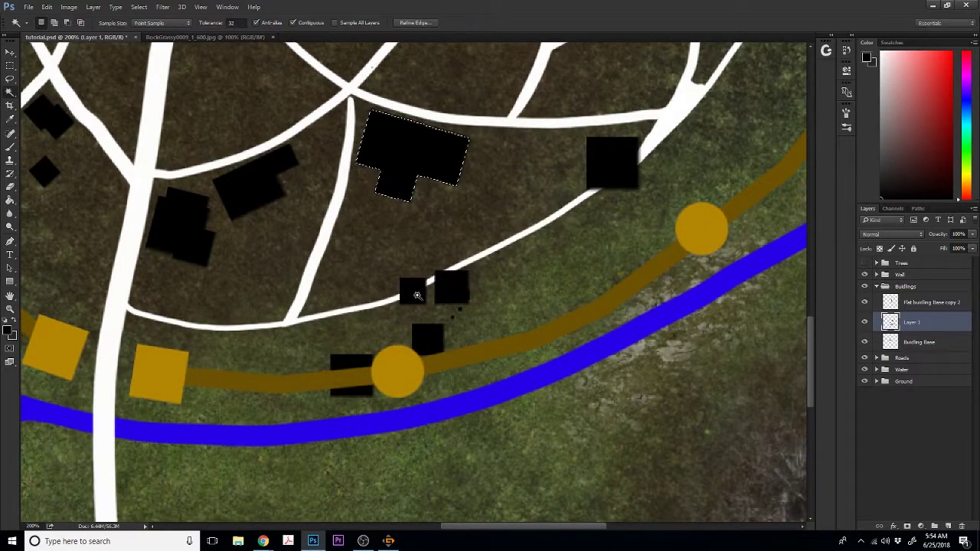
pyautogui.click(421, 298)
pyautogui.keyDown('shift'); pyautogui.click(354, 361); pyautogui.keyUp('shift')
pyautogui.keyDown('shift'); pyautogui.click(450, 288); pyautogui.keyUp('shift')
pyautogui.keyDown('shift'); pyautogui.click(429, 338); pyautogui.keyUp('shift')
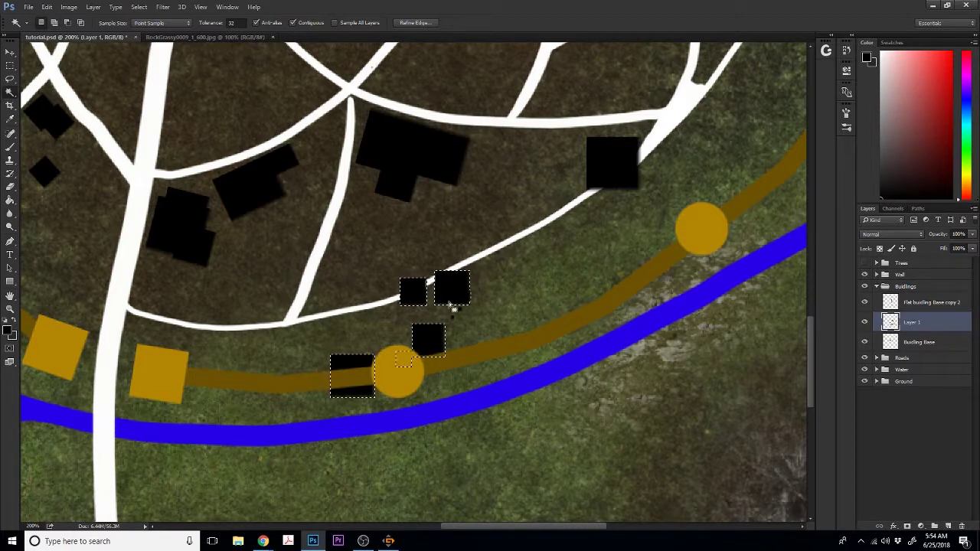
pyautogui.hotkey('ctrl', 't')
pyautogui.moveTo(453, 299); pyautogui.dragTo(467, 184)
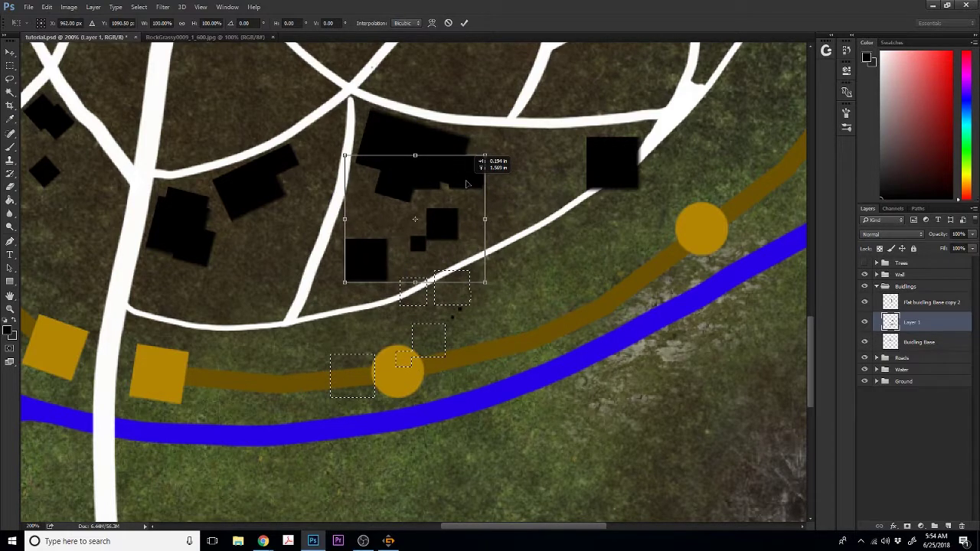
# - Rotate the group of squares about 16°, widen it to about 102%, and place it between the compound building and the large eastern square
pyautogui.moveTo(507, 288); pyautogui.dragTo(476, 316)
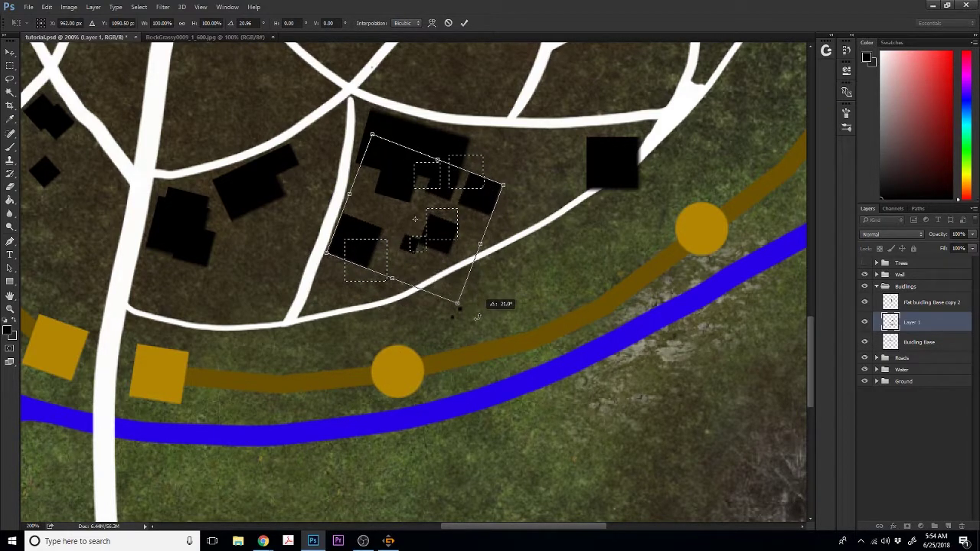
pyautogui.moveTo(480, 243); pyautogui.dragTo(497, 251)
pyautogui.moveTo(496, 202); pyautogui.dragTo(541, 183)
pyautogui.moveTo(538, 293); pyautogui.dragTo(541, 297)
pyautogui.moveTo(534, 181); pyautogui.dragTo(558, 165)
pyautogui.moveTo(415, 166); pyautogui.dragTo(431, 172)
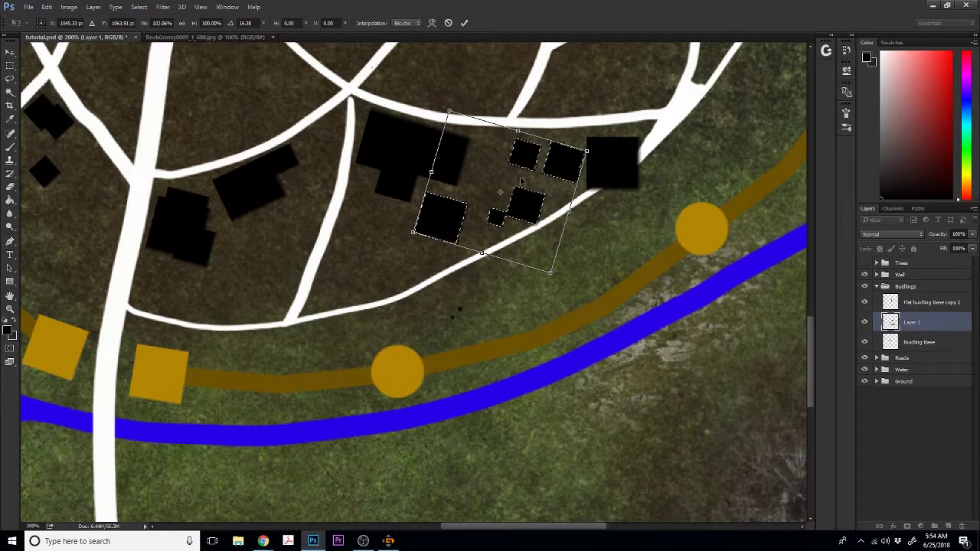
pyautogui.moveTo(528, 194); pyautogui.dragTo(521, 189)
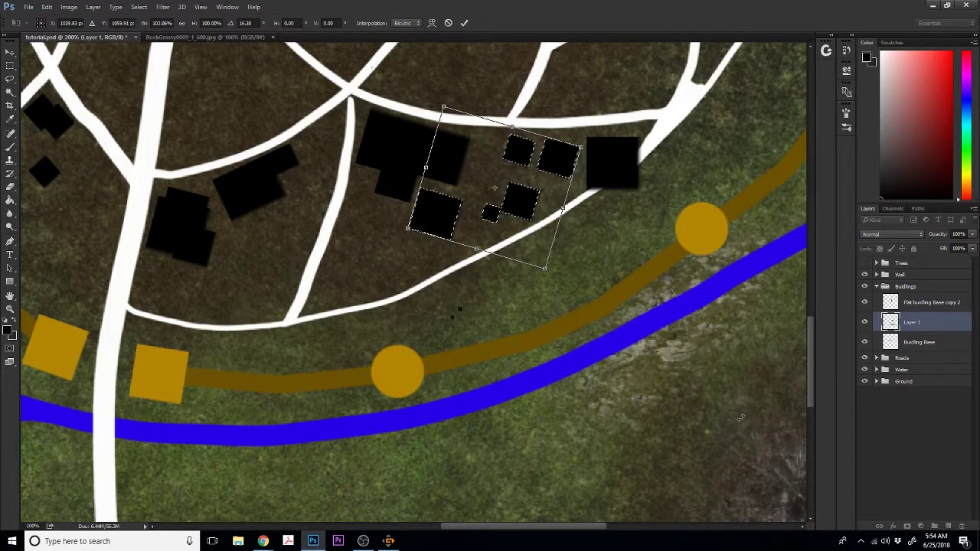
pyautogui.click(463, 23)
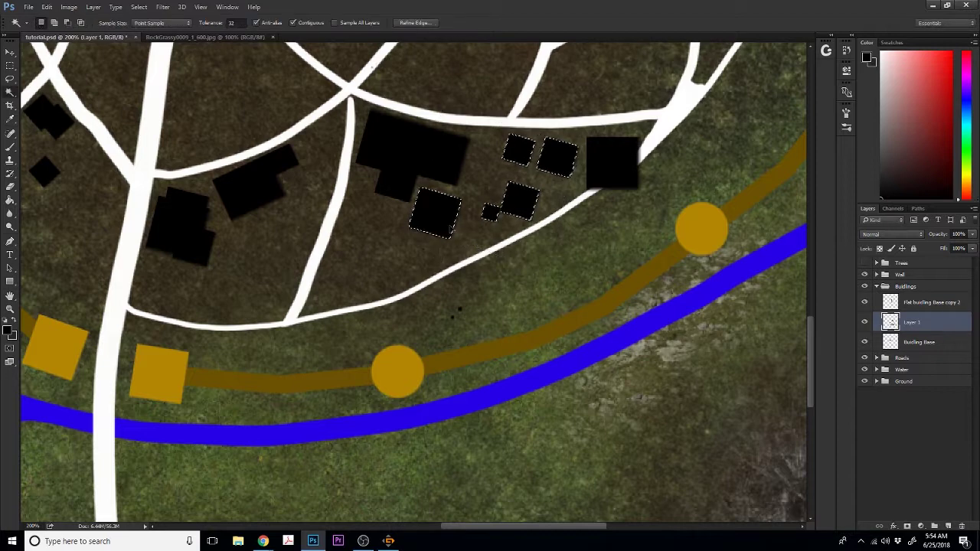
pyautogui.click(431, 230)
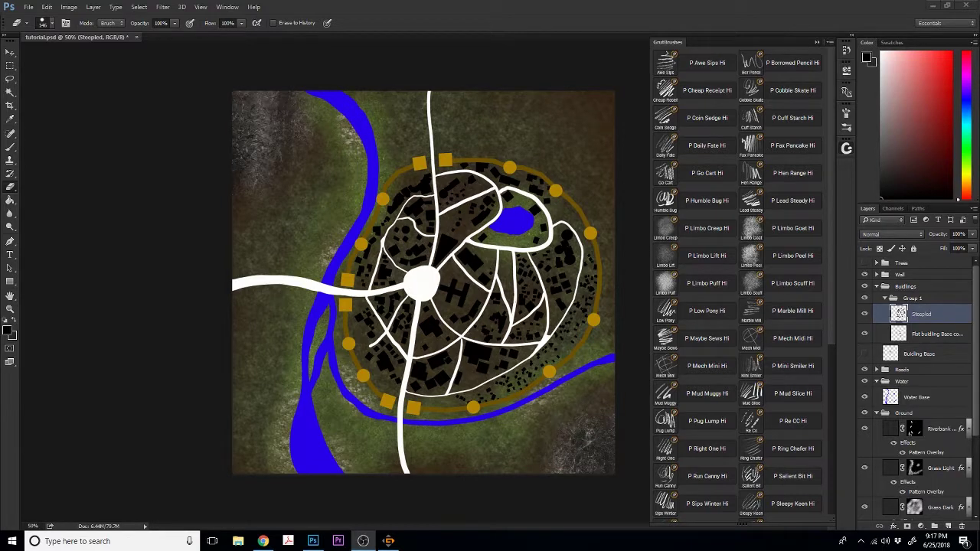
# - Examine the finished city layout and check which buildings the Steepled layer and Group 1 hold by hiding and reshowing each
pyautogui.hotkey('ctrl', '+')
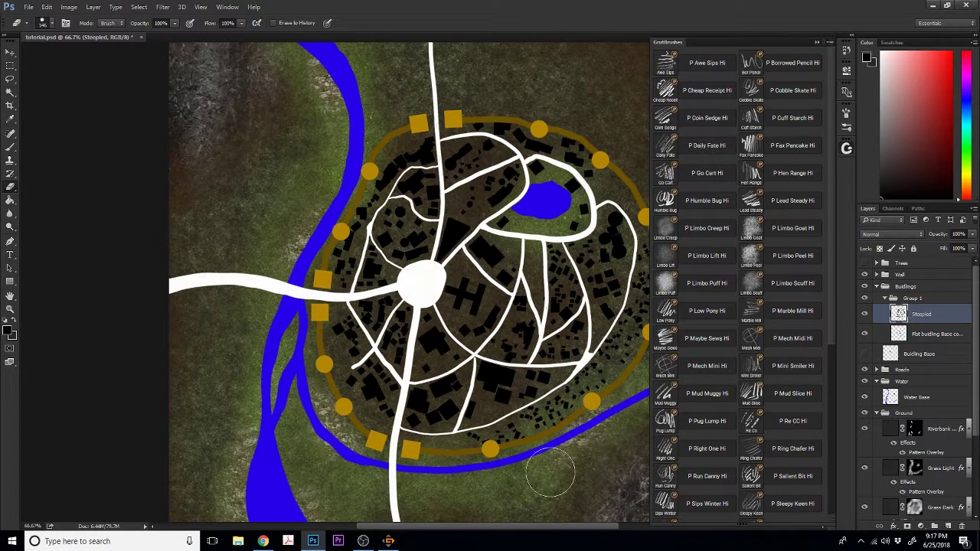
pyautogui.moveTo(521, 528); pyautogui.dragTo(428, 528)
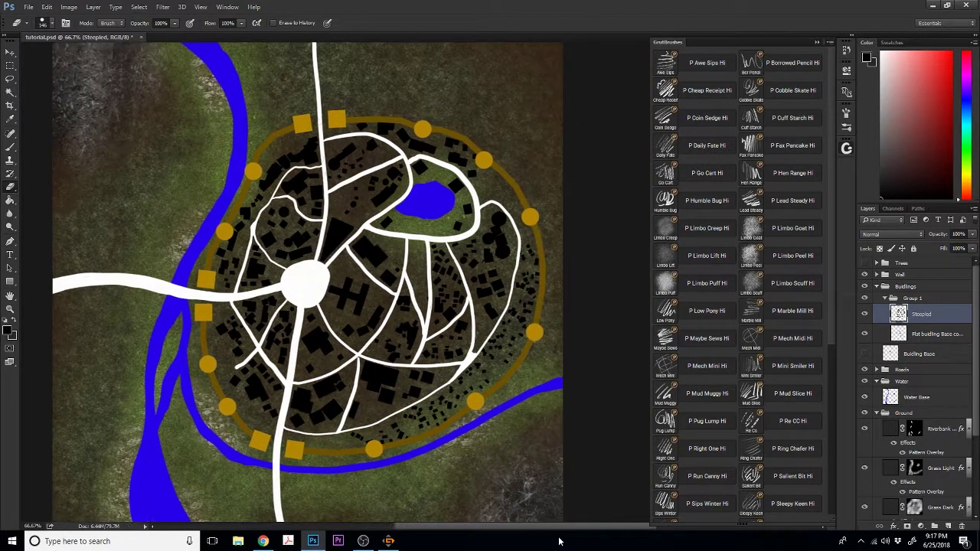
pyautogui.moveTo(509, 350)
pyautogui.mouseDown()
pyautogui.moveTo(427, 414)
pyautogui.moveTo(353, 434)
pyautogui.moveTo(438, 432)
pyautogui.mouseUp()
pyautogui.click(863, 314)
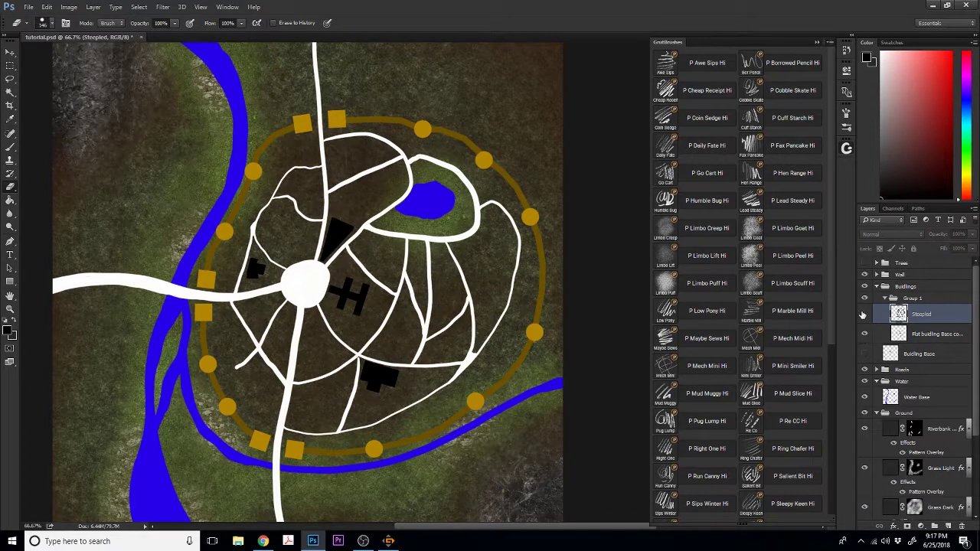
pyautogui.click(863, 315)
pyautogui.click(864, 299)
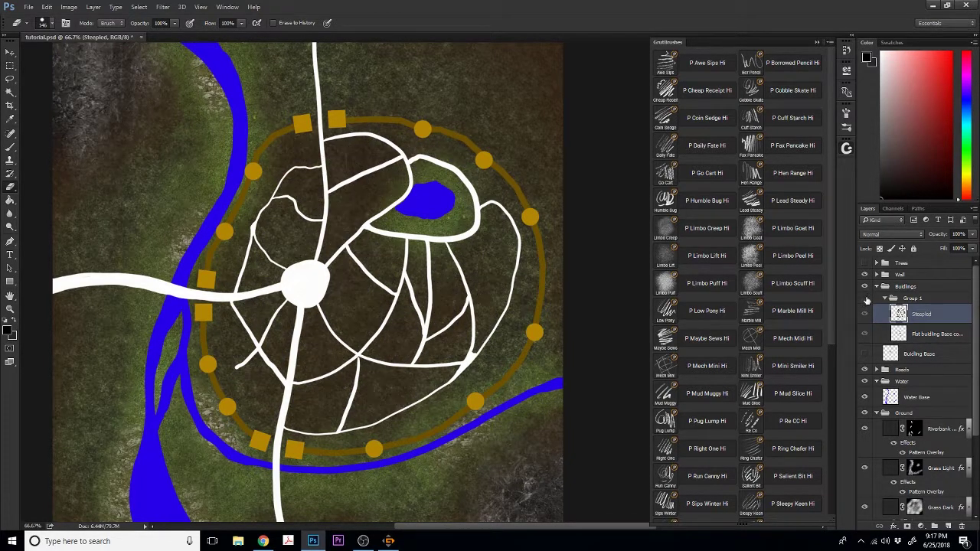
pyautogui.click(865, 299)
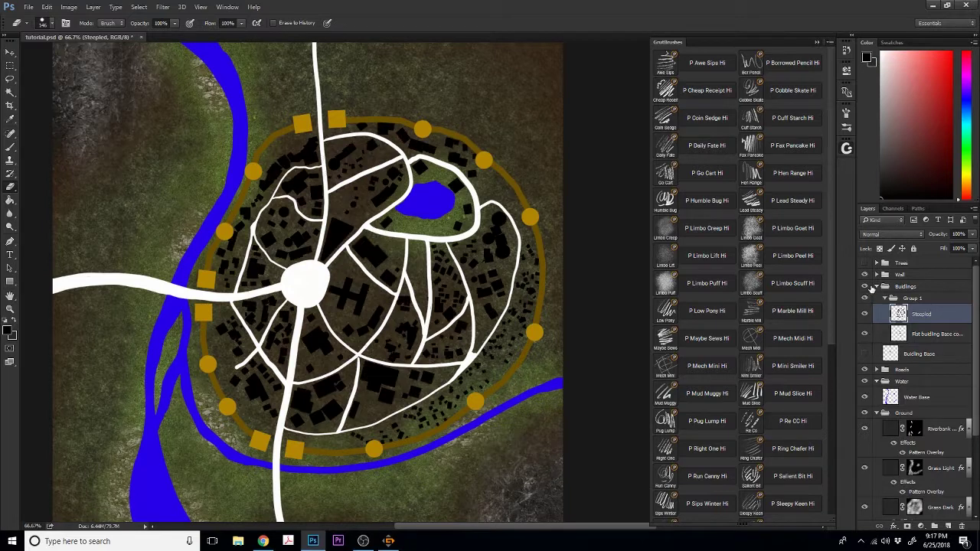
# - Review the Building Base layer and the contents of Group 1, the Steepled and Flat building Base copy 2 layers
pyautogui.click(910, 300)
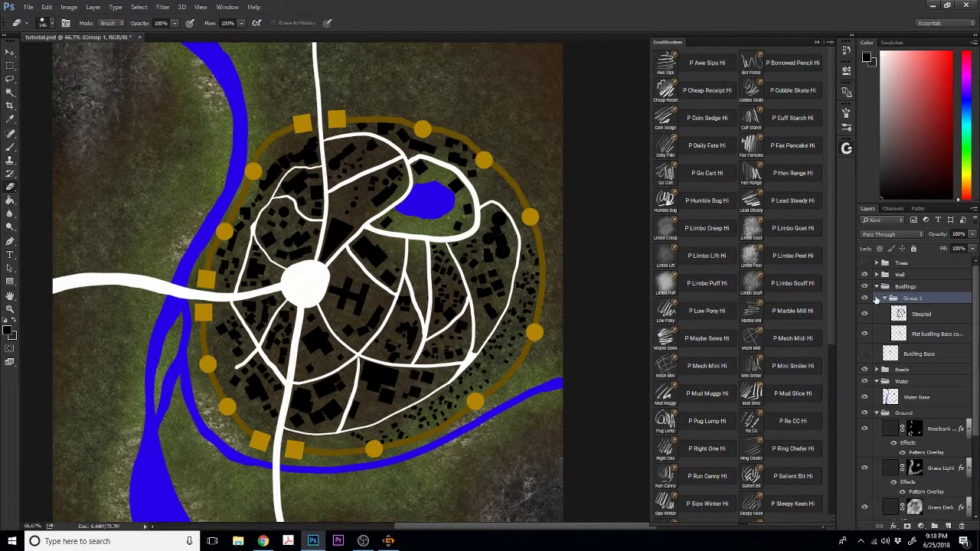
pyautogui.click(884, 298)
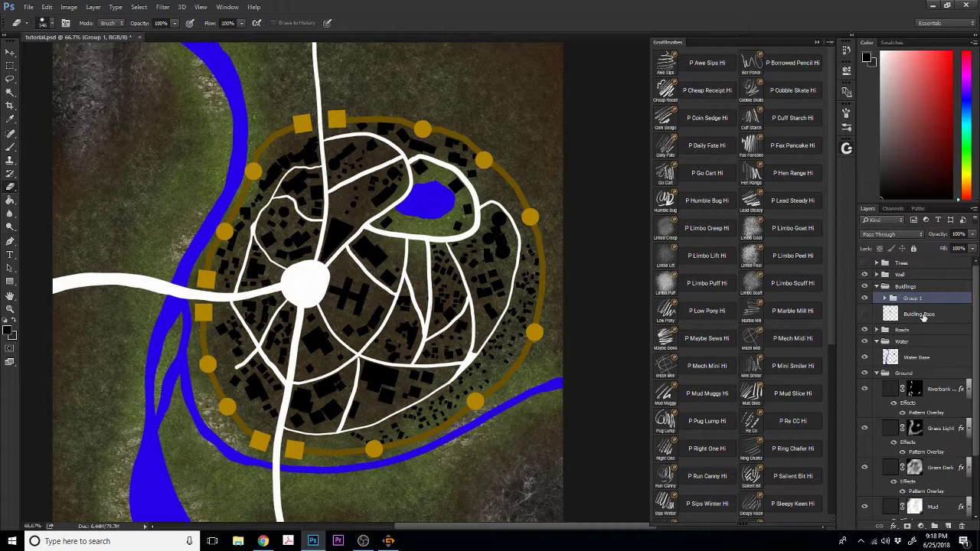
pyautogui.click(865, 314)
pyautogui.click(885, 298)
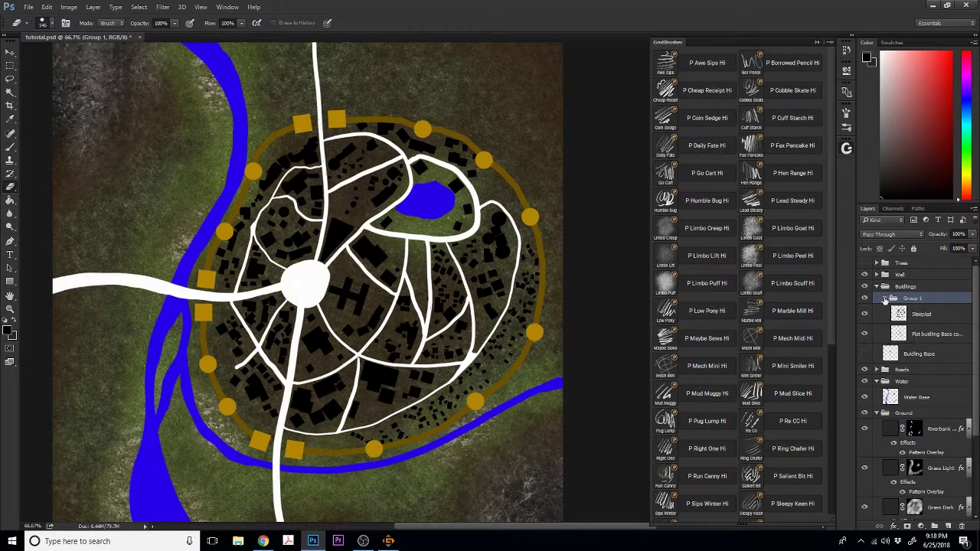
pyautogui.click(916, 337)
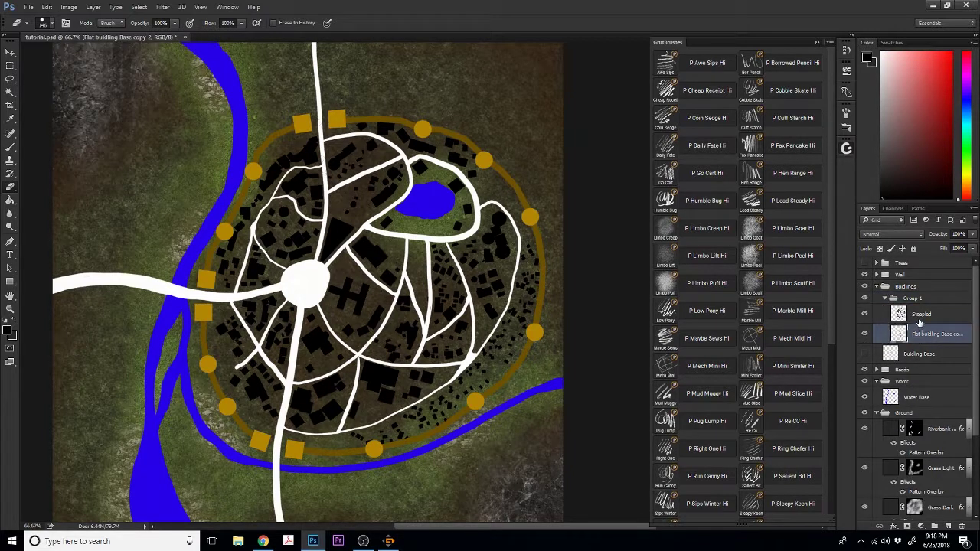
pyautogui.click(929, 320)
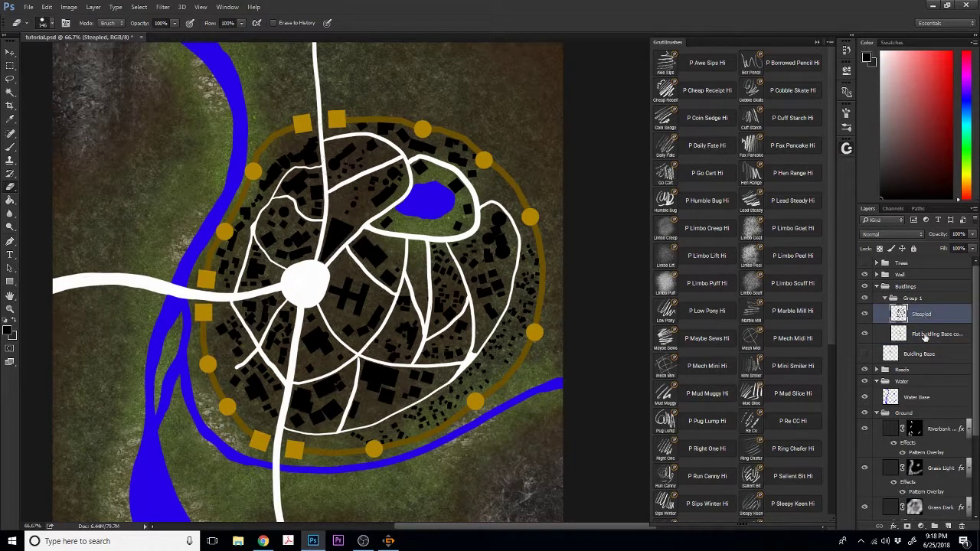
pyautogui.click(924, 338)
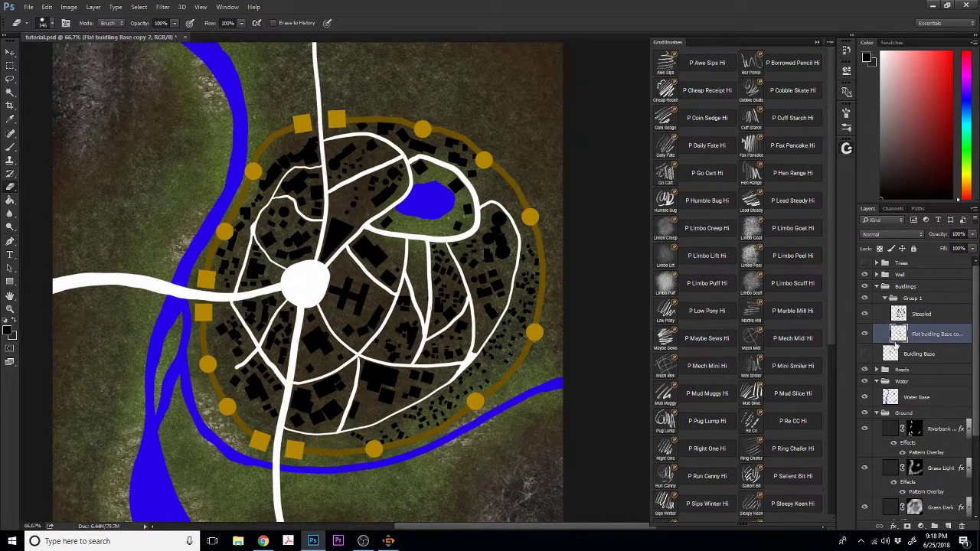
# - Rename Group 1 to "Finished roofs" and collapse the Buildings group
pyautogui.doubleClick(911, 299)
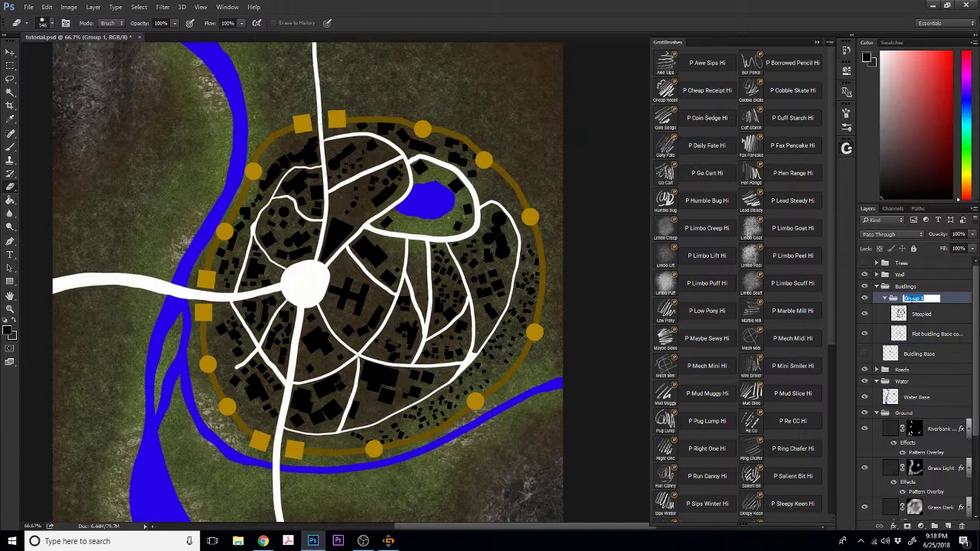
pyautogui.write('Finished roofs')
pyautogui.press('Return')
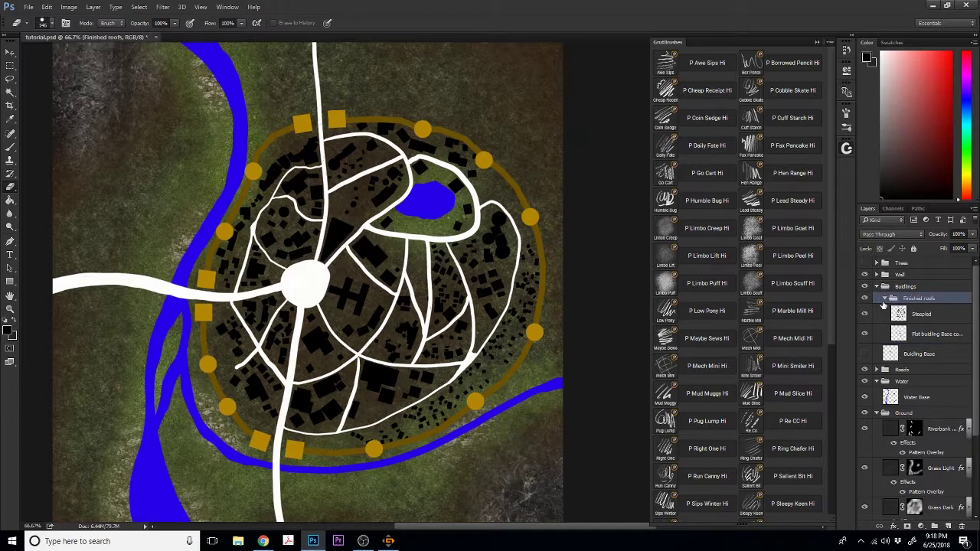
pyautogui.click(877, 287)
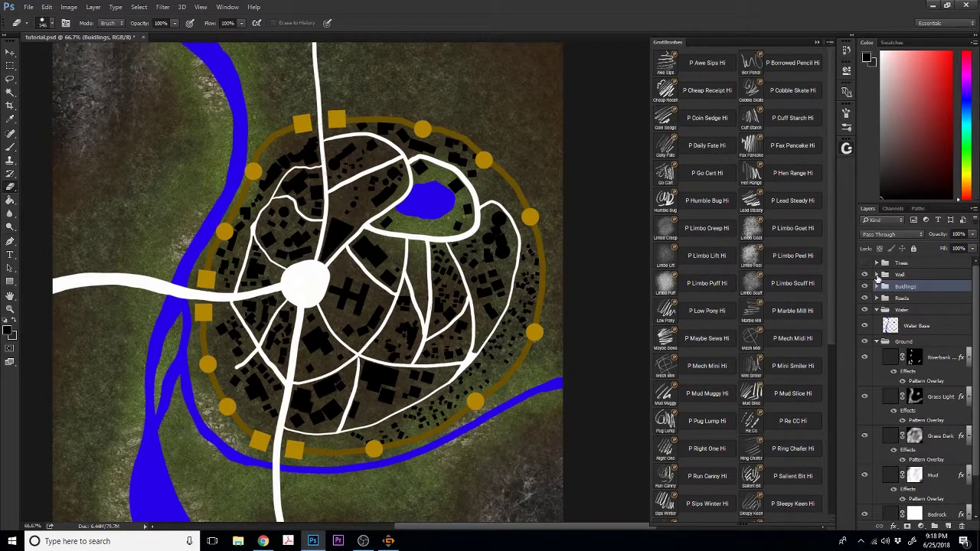
# - Expand the Wall group and check what the Wall Base and Tower Base layers contain by hiding and reshowing each
pyautogui.click(876, 275)
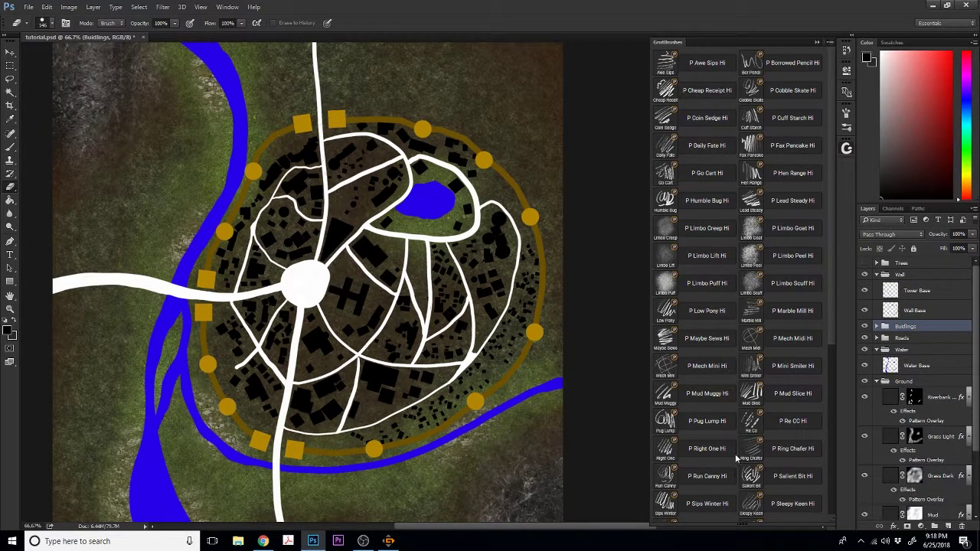
pyautogui.click(863, 311)
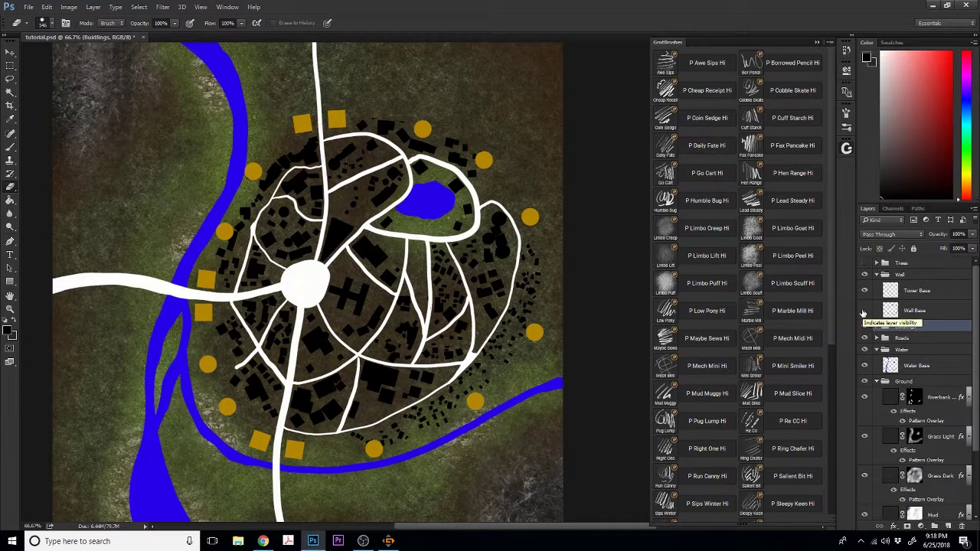
pyautogui.click(864, 311)
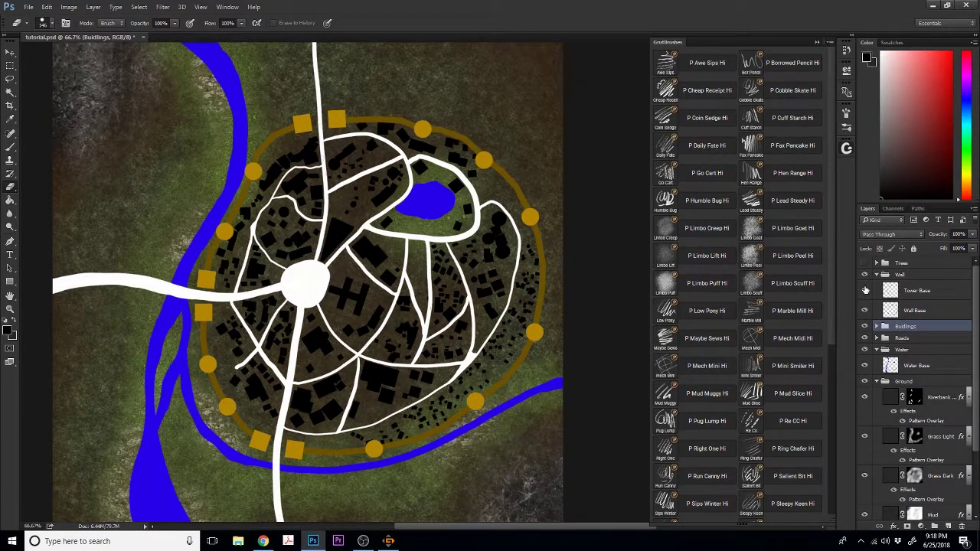
pyautogui.click(864, 290)
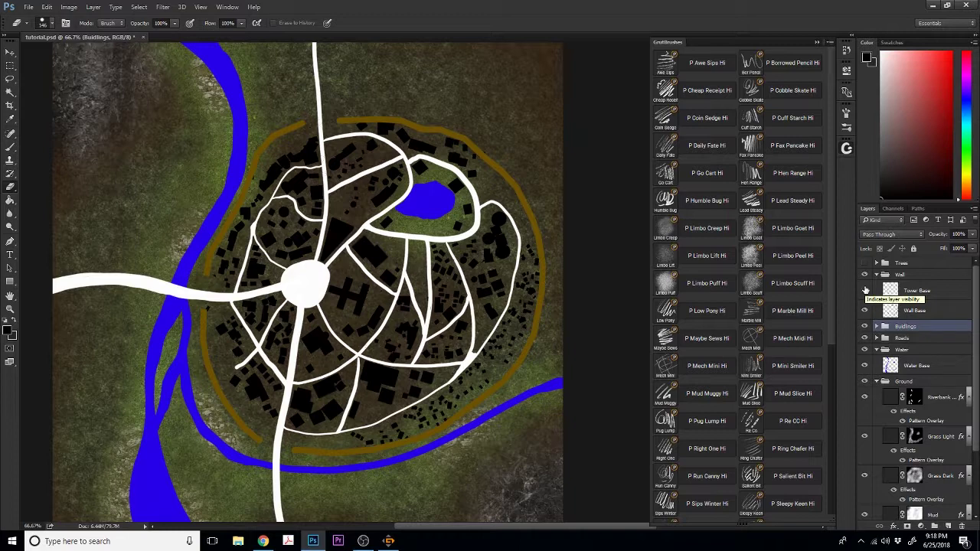
pyautogui.click(865, 290)
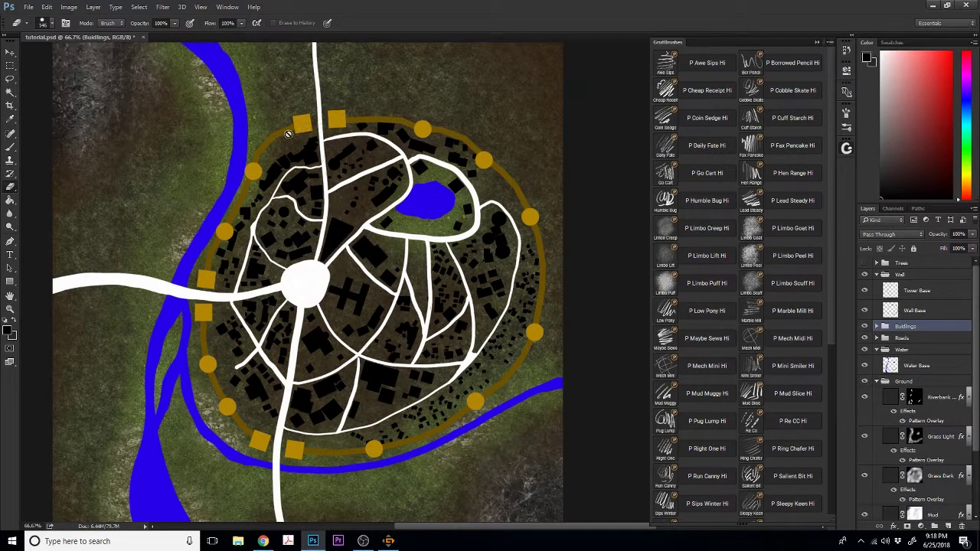
pyautogui.click(203, 363)
pyautogui.click(490, 209)
# - Hide the Wall Base layer and add a white layer mask to the Tower Base layer
pyautogui.click(864, 310)
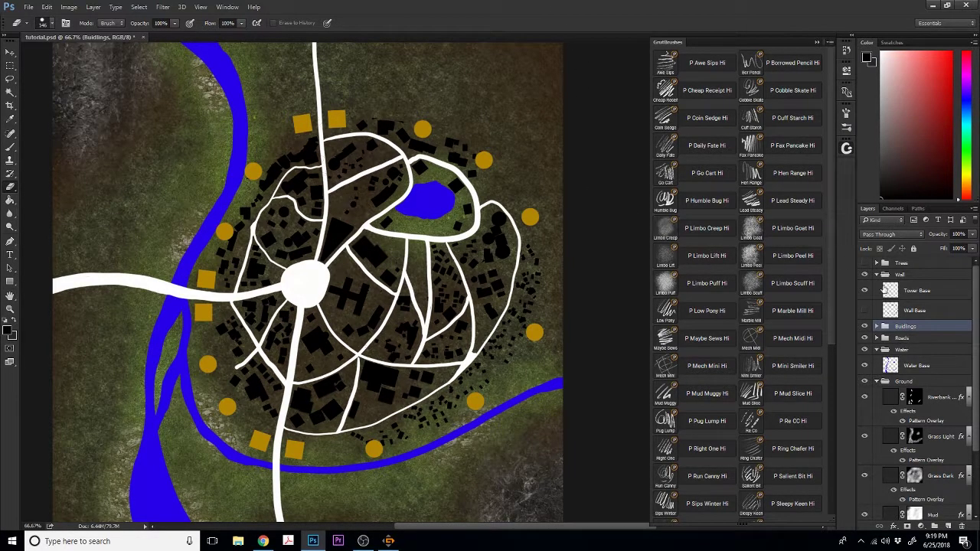
pyautogui.click(908, 292)
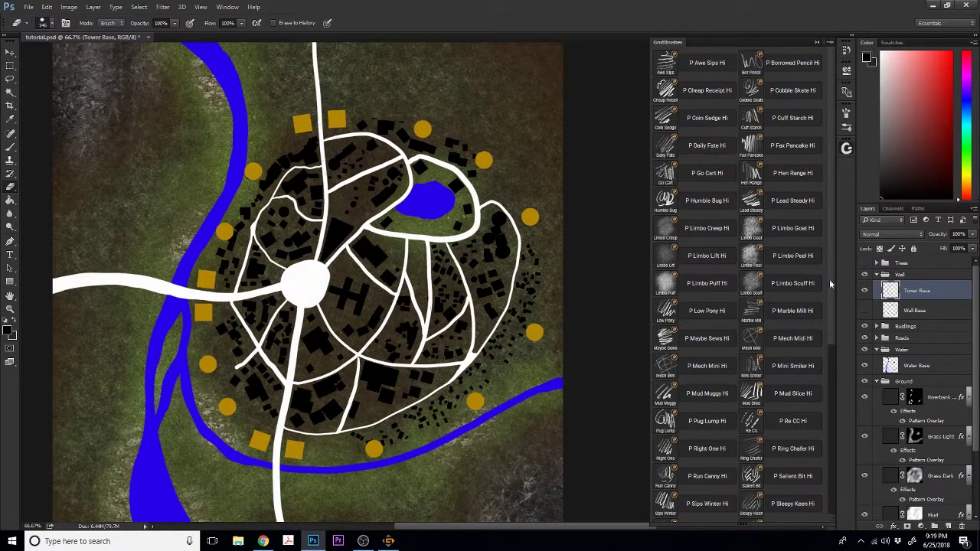
pyautogui.click(906, 527)
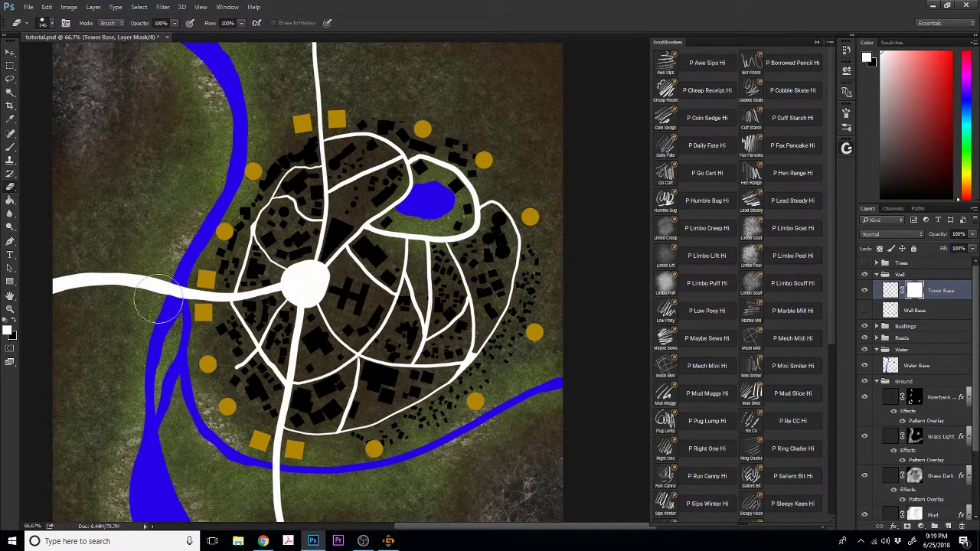
# - Remove the blank mask from the Tower Base layer and load its tower shapes as a selection
pyautogui.click(9, 200)
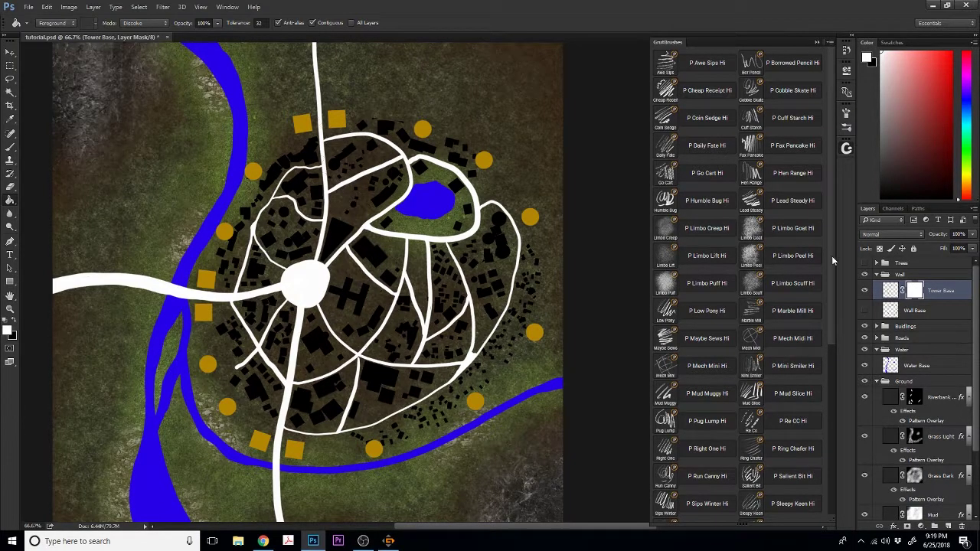
pyautogui.hotkey('ctrl', 'z')
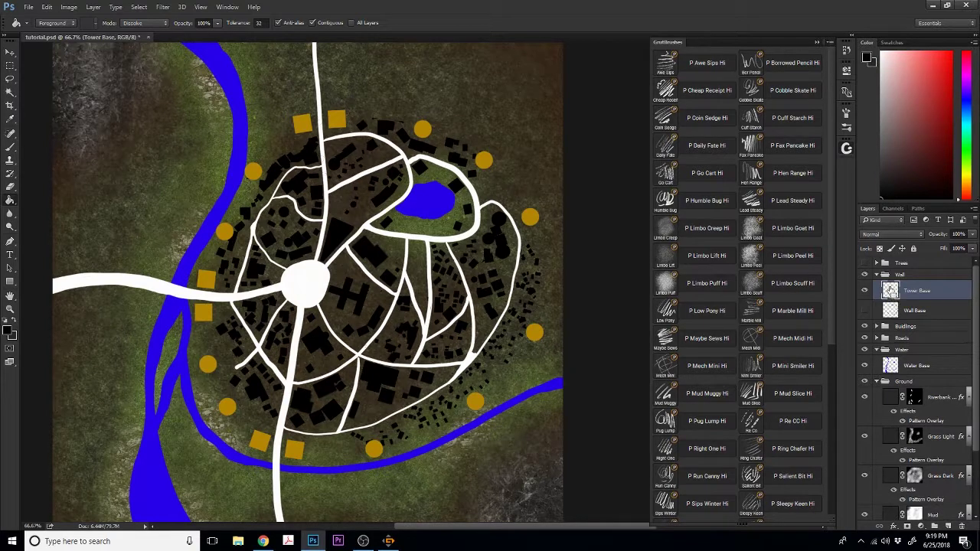
pyautogui.keyDown('ctrl'); pyautogui.click(890, 290); pyautogui.keyUp('ctrl')
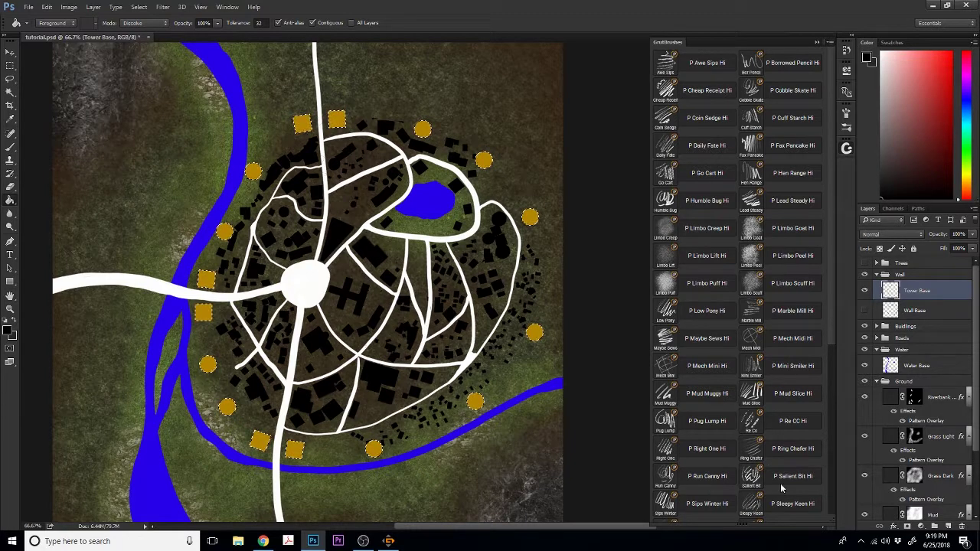
pyautogui.click(906, 527)
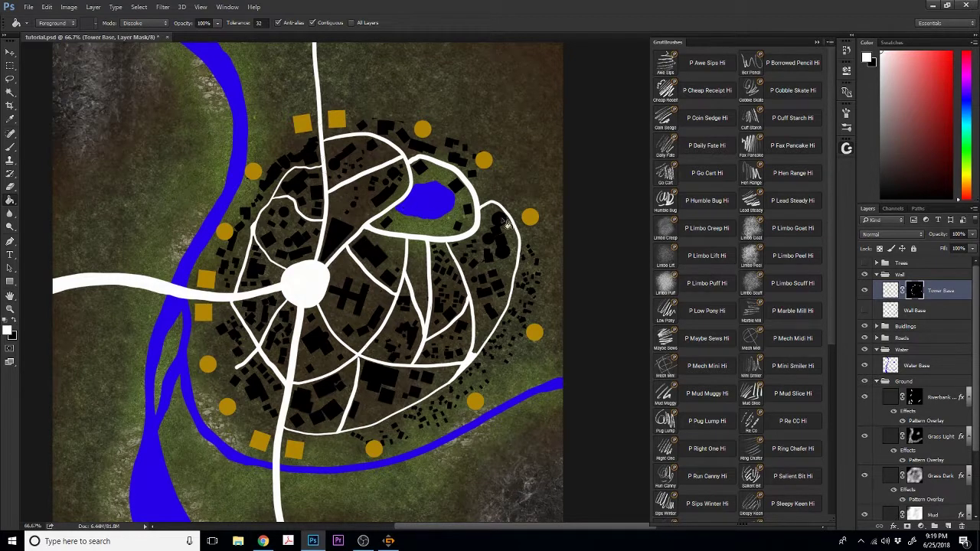
pyautogui.click(889, 292)
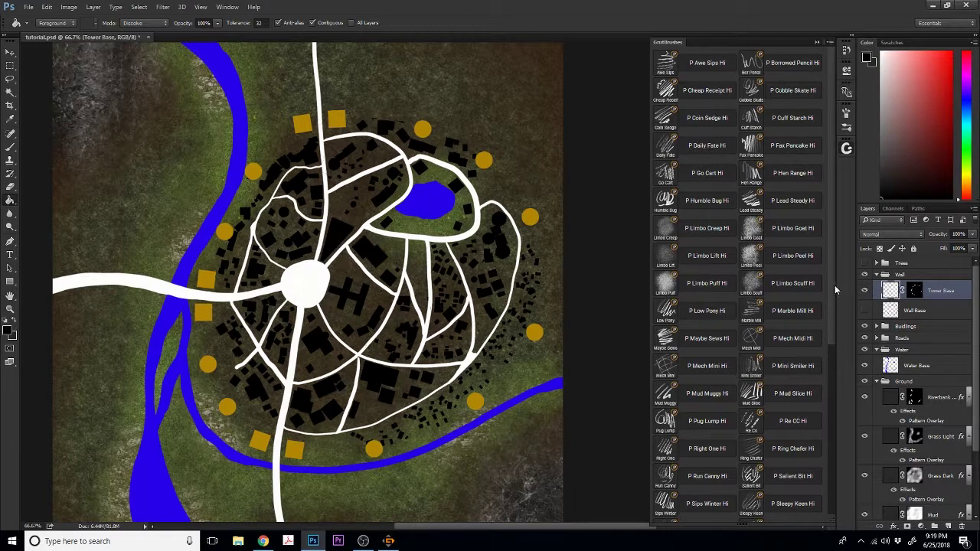
pyautogui.hotkey('ctrl', 'z')
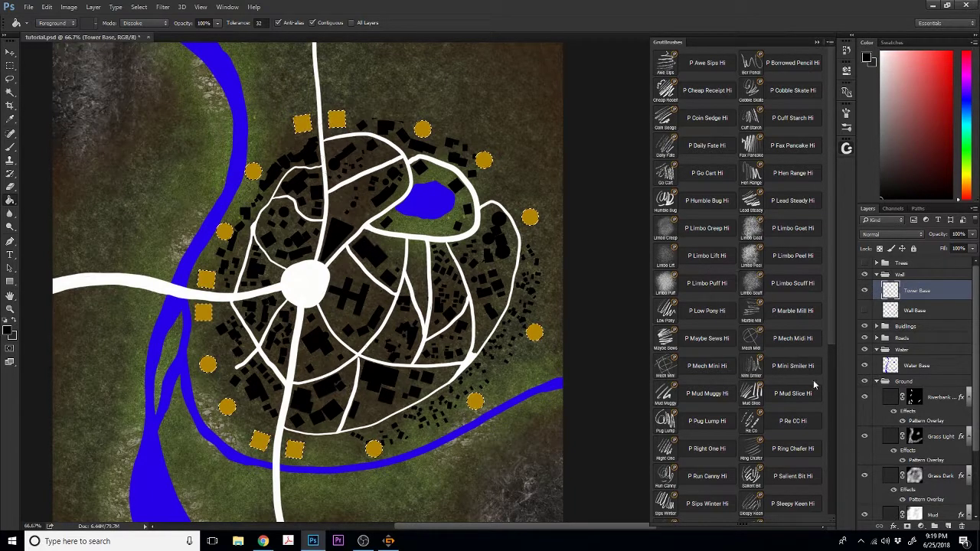
# - Create a new layer named "Towers" above Tower Base and mask it with the tower-shape selection
pyautogui.click(948, 527)
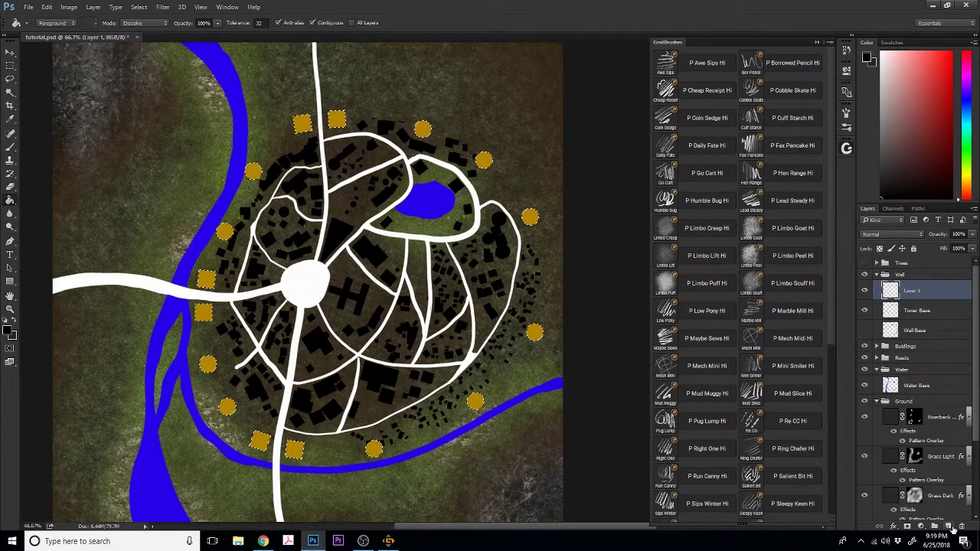
pyautogui.doubleClick(911, 291)
pyautogui.write('Towers')
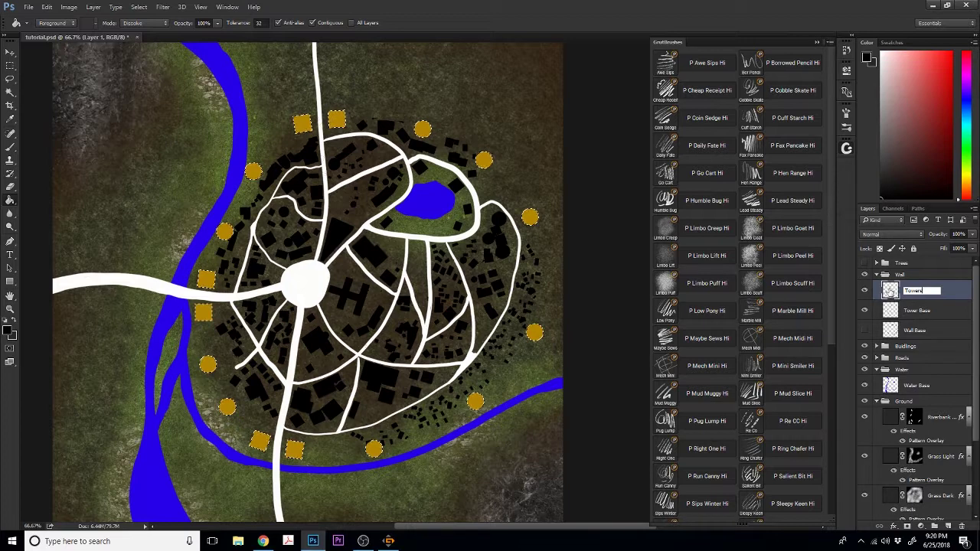
pyautogui.press('Return')
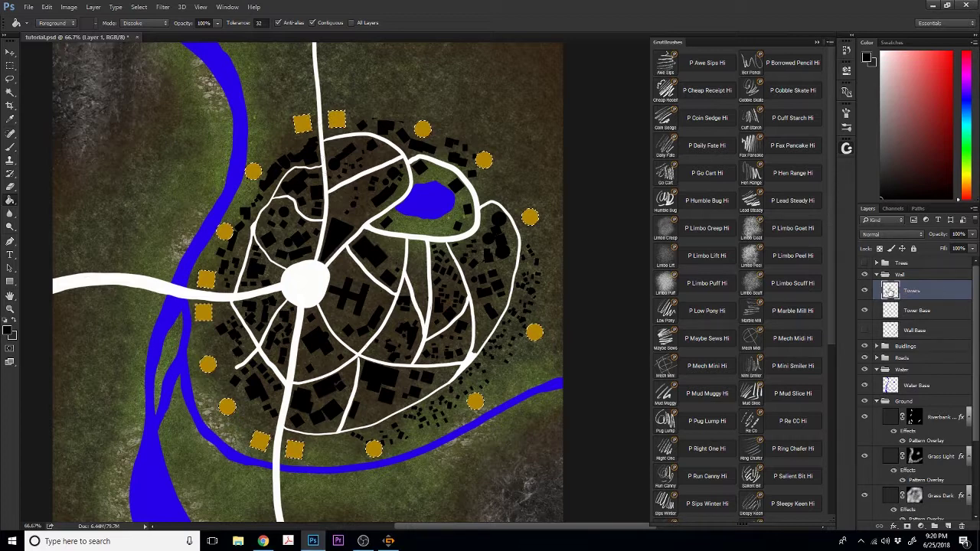
pyautogui.click(907, 527)
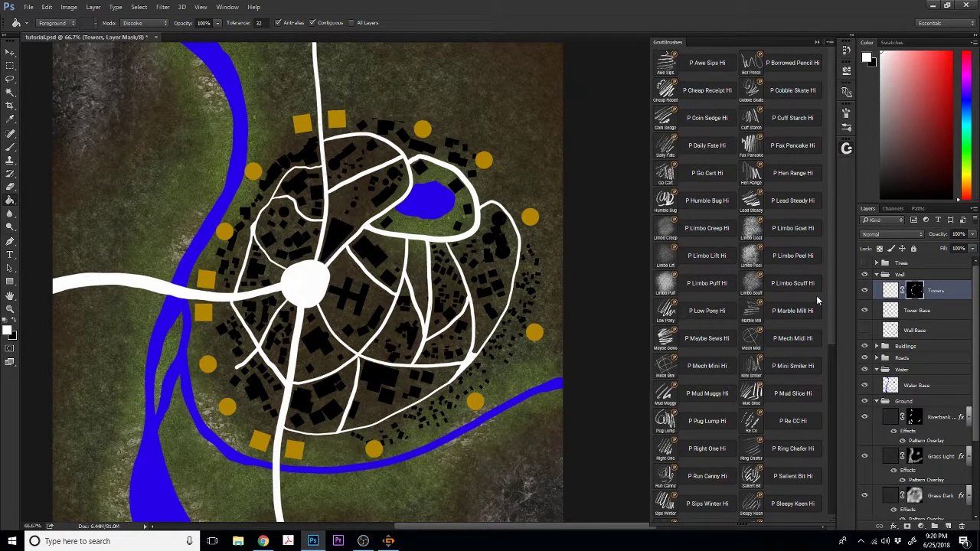
# - Fill the Towers layer with black through its mask and hide the Buildings and Roads groups
pyautogui.click(889, 290)
pyautogui.click(473, 257)
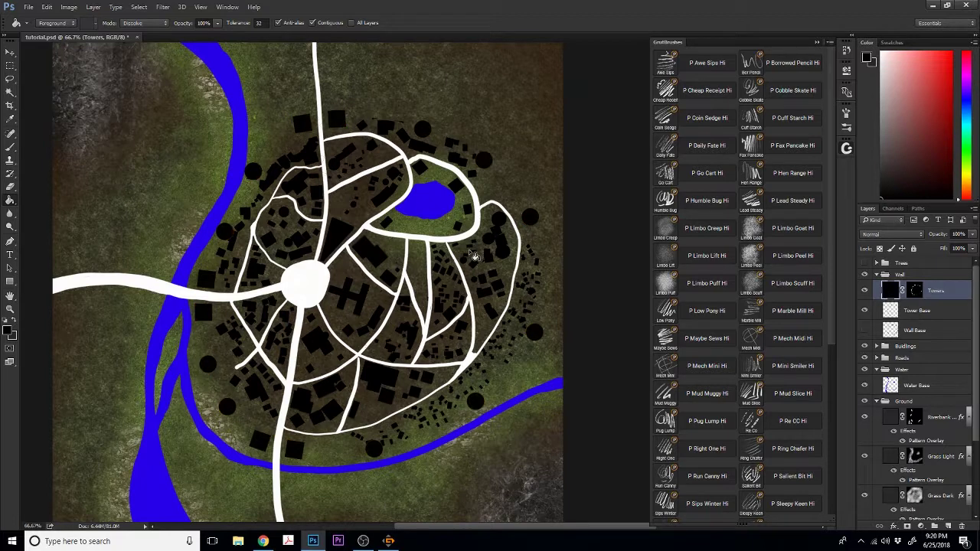
pyautogui.click(865, 346)
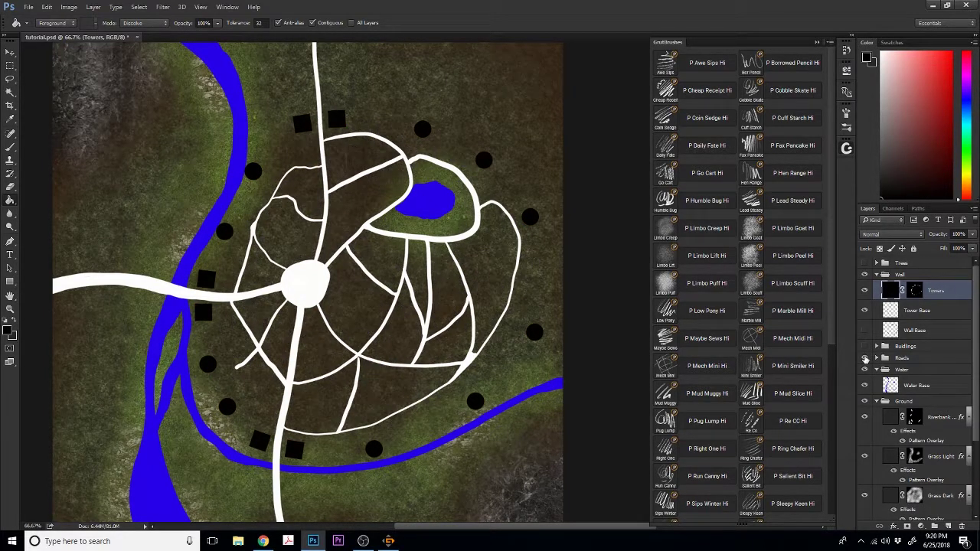
pyautogui.click(865, 358)
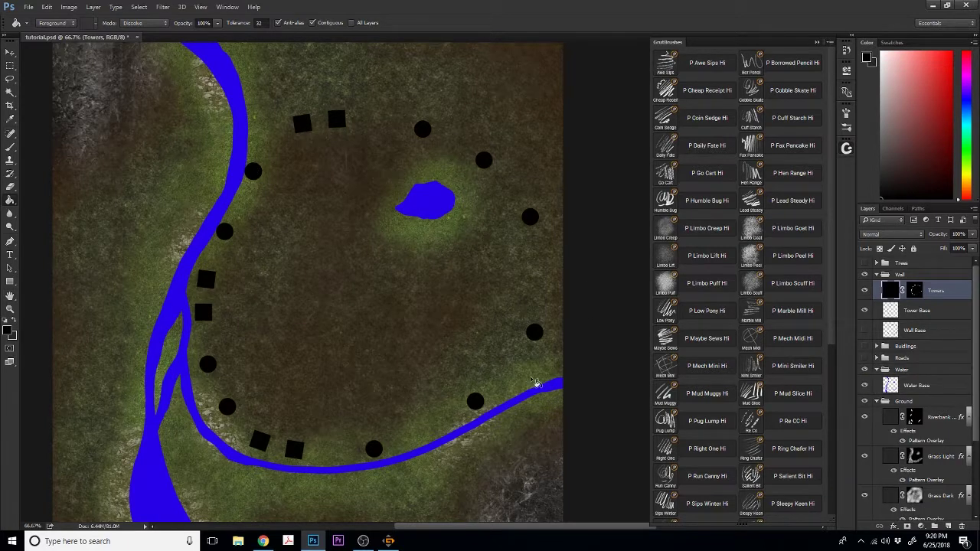
# - Start opening an image and browse to the streets folder inside Mapping Textures on the D: drive
pyautogui.click(28, 7)
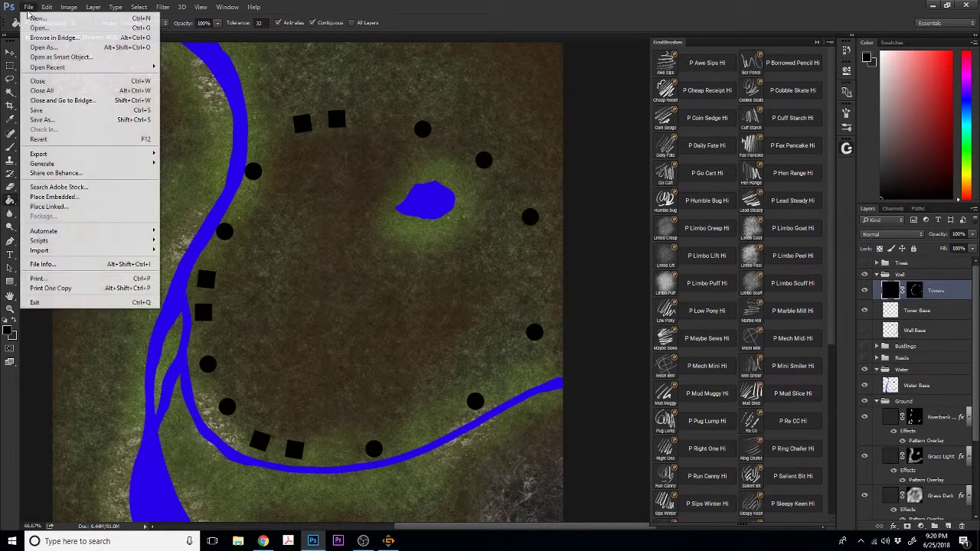
pyautogui.click(39, 28)
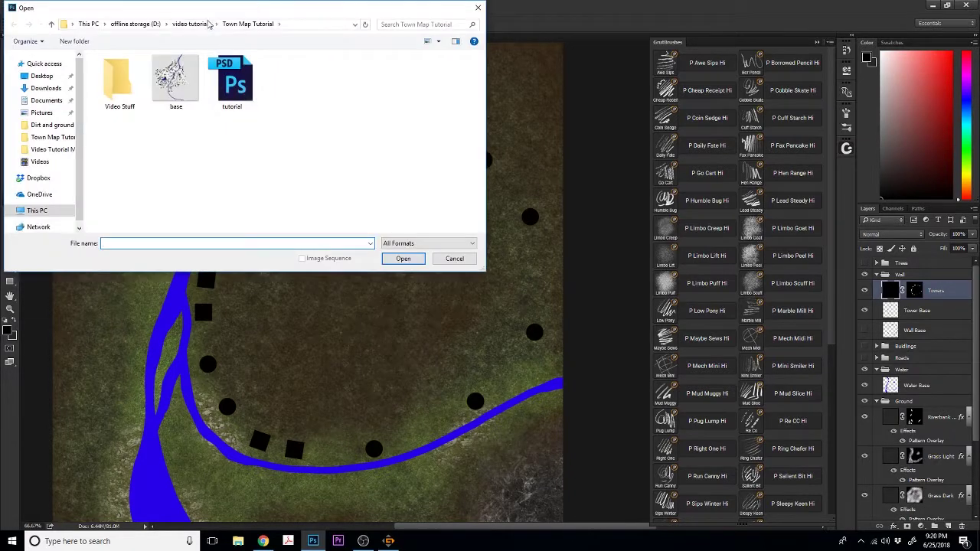
pyautogui.click(139, 26)
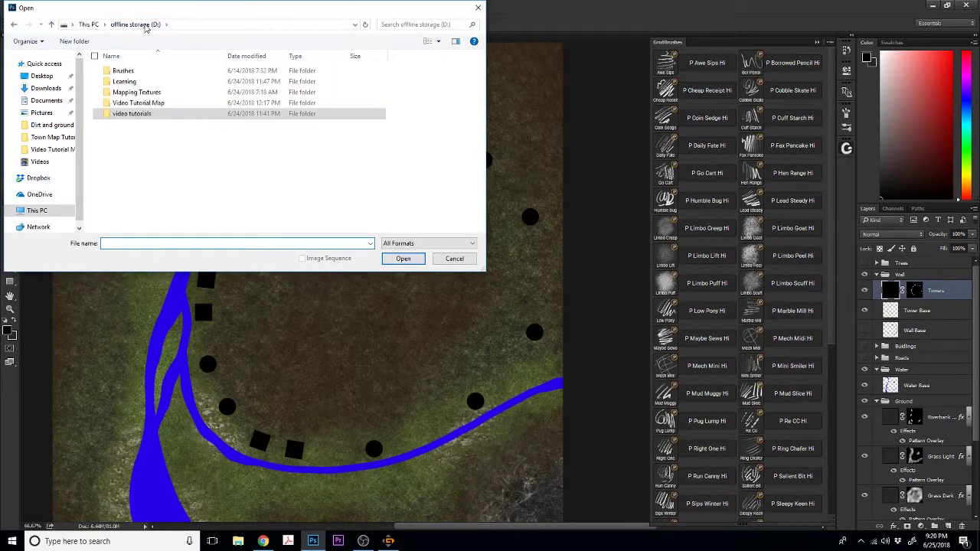
pyautogui.doubleClick(145, 92)
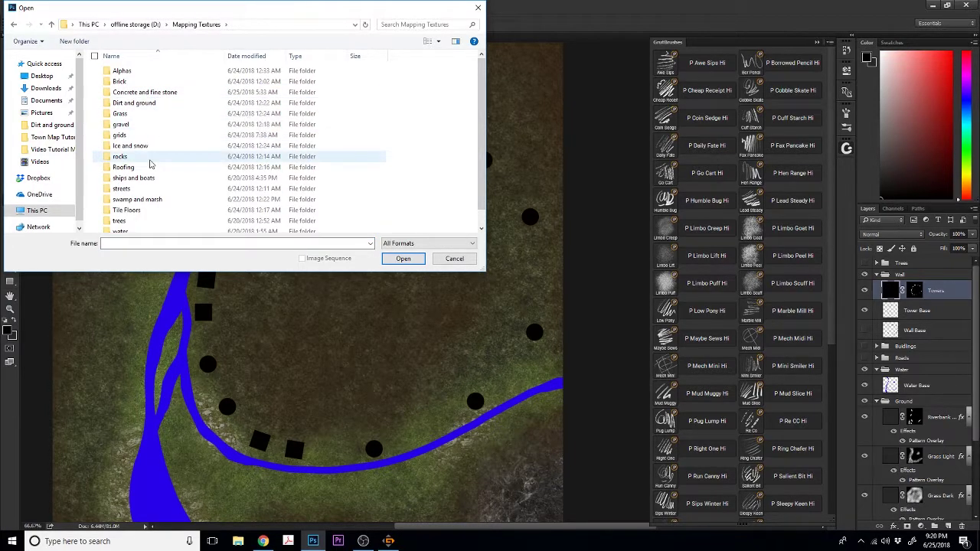
pyautogui.scroll(-1, 150, 164)
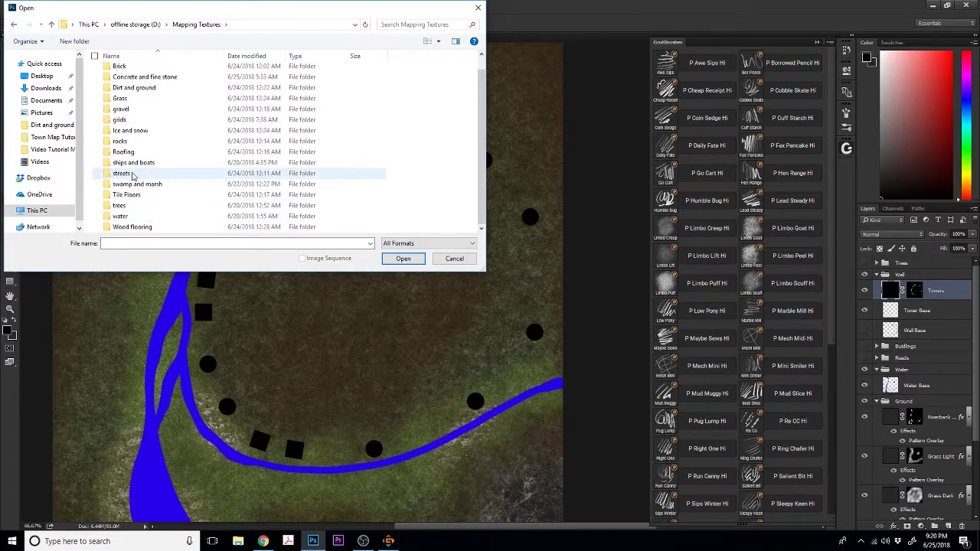
pyautogui.doubleClick(131, 175)
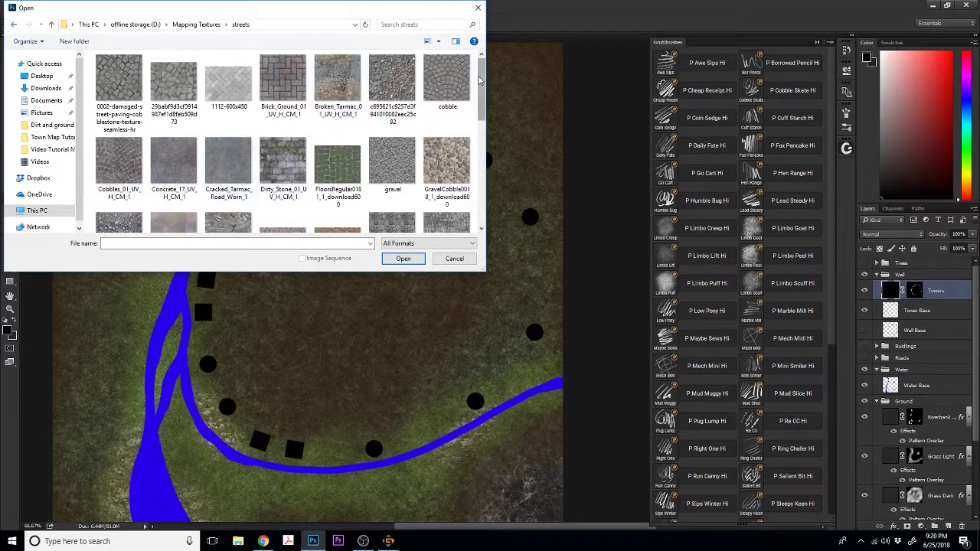
# - Browse the street textures with larger thumbnails, open the coloured rock stone-wall-floor texture, and collapse the brushes panel covering it
pyautogui.moveTo(480, 84)
pyautogui.mouseDown()
pyautogui.moveTo(481, 173)
pyautogui.moveTo(481, 133)
pyautogui.mouseUp()
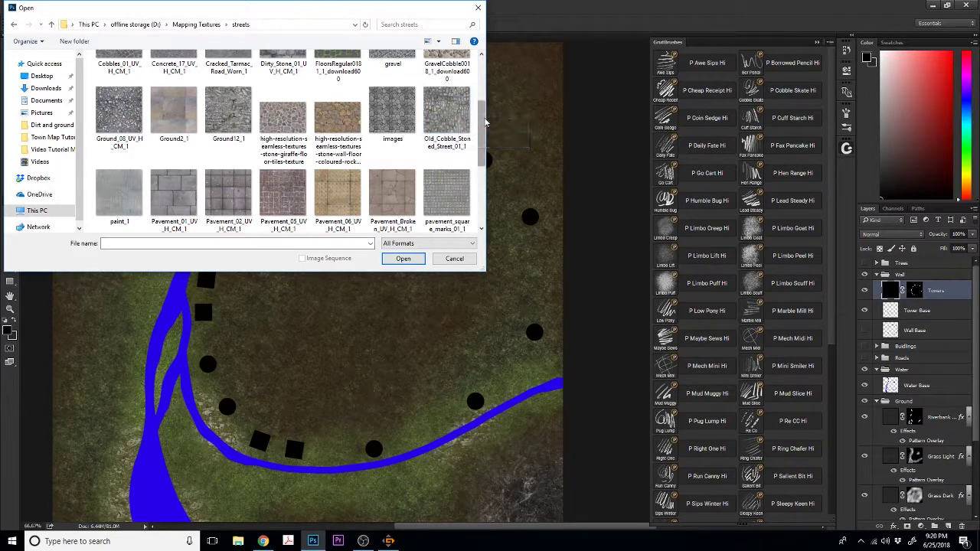
pyautogui.moveTo(484, 121); pyautogui.dragTo(482, 184)
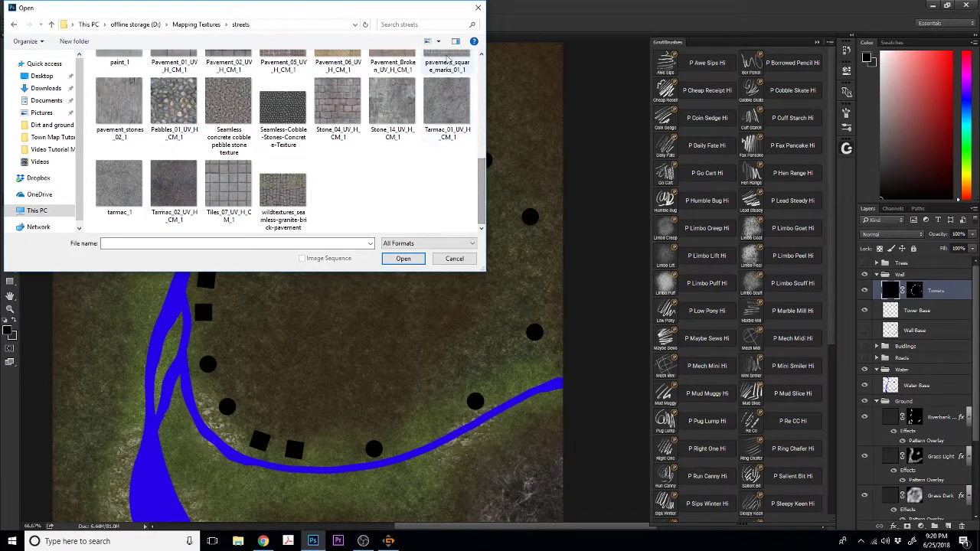
pyautogui.click(438, 40)
pyautogui.click(459, 23)
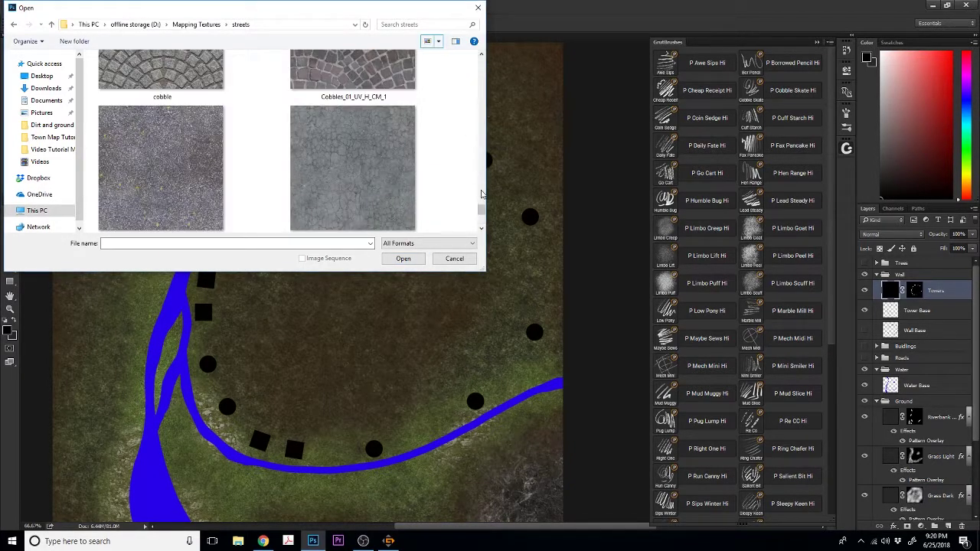
pyautogui.moveTo(483, 212); pyautogui.dragTo(488, 182)
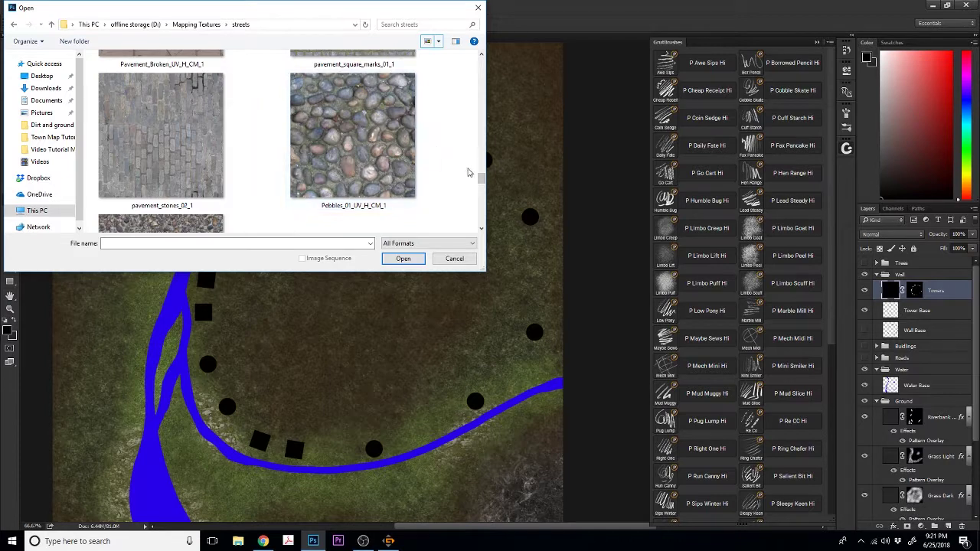
pyautogui.moveTo(480, 180); pyautogui.dragTo(485, 138)
pyautogui.doubleClick(207, 135)
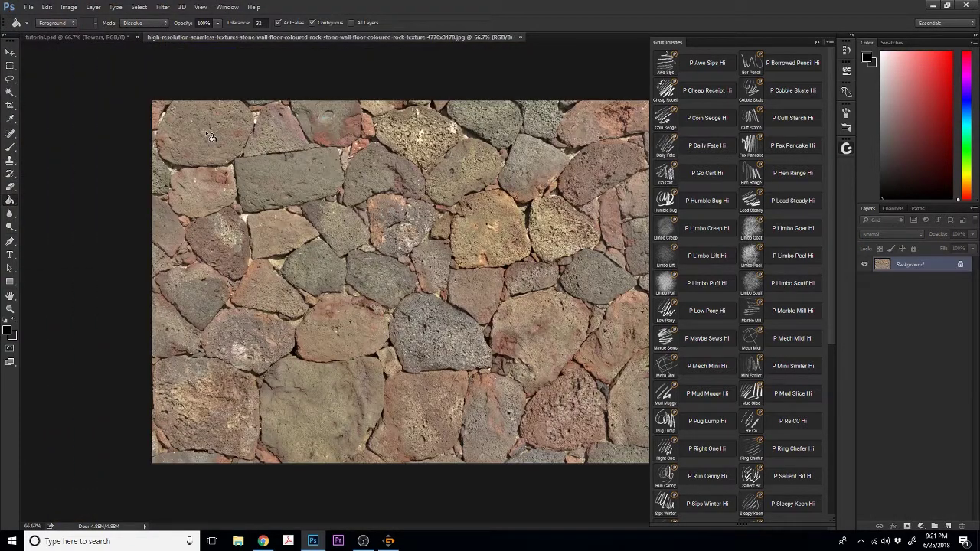
pyautogui.click(817, 43)
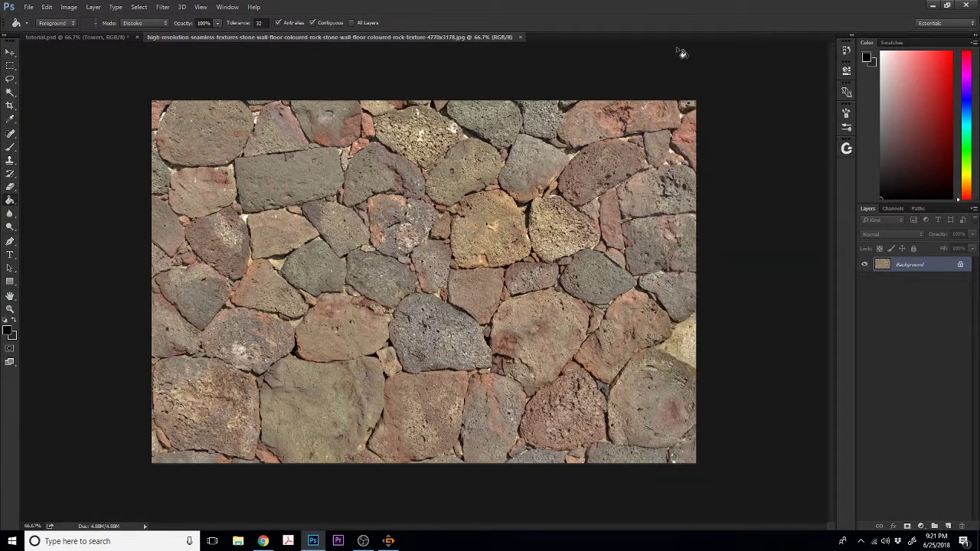
# - Raise the rock texture's contrast to 98 with Brightness/Contrast
pyautogui.click(69, 7)
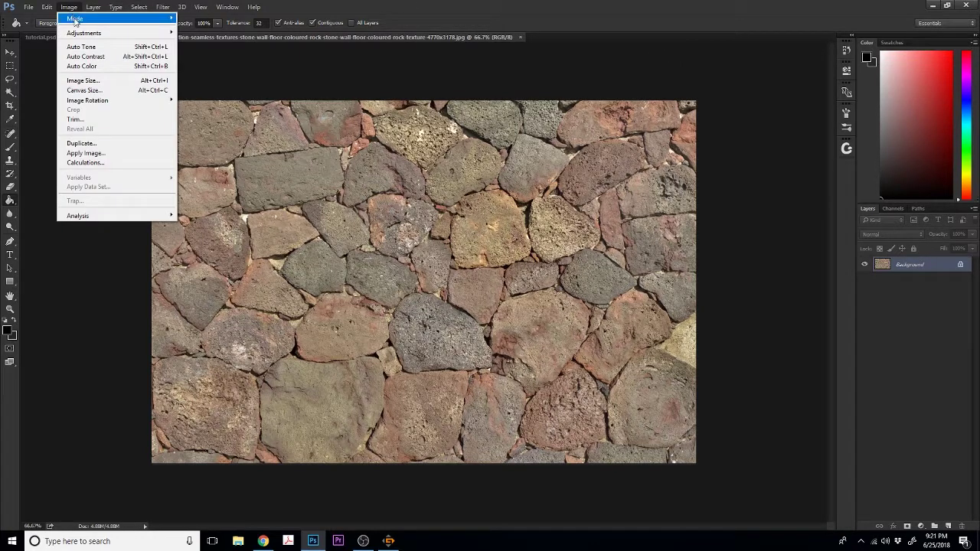
pyautogui.moveTo(121, 34)
pyautogui.click(195, 33)
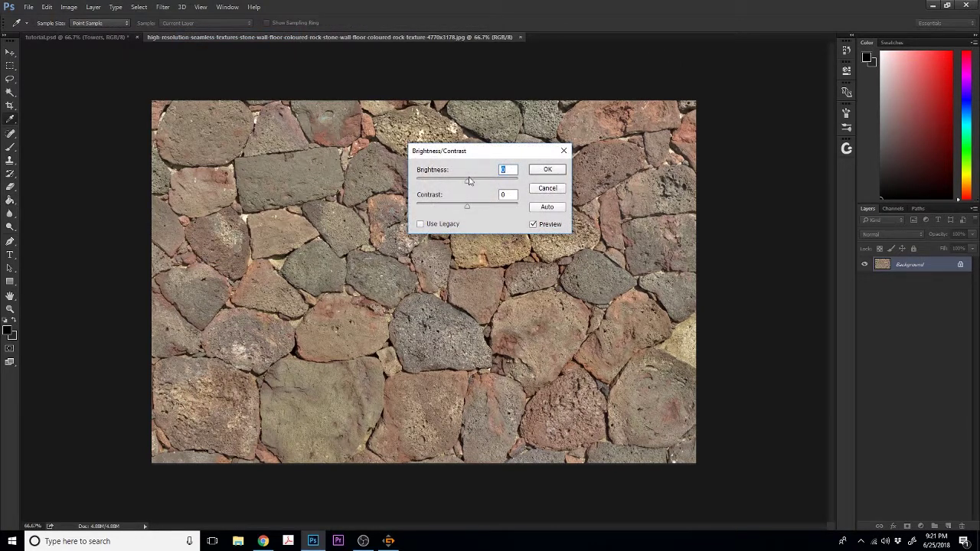
pyautogui.moveTo(468, 210); pyautogui.dragTo(516, 208)
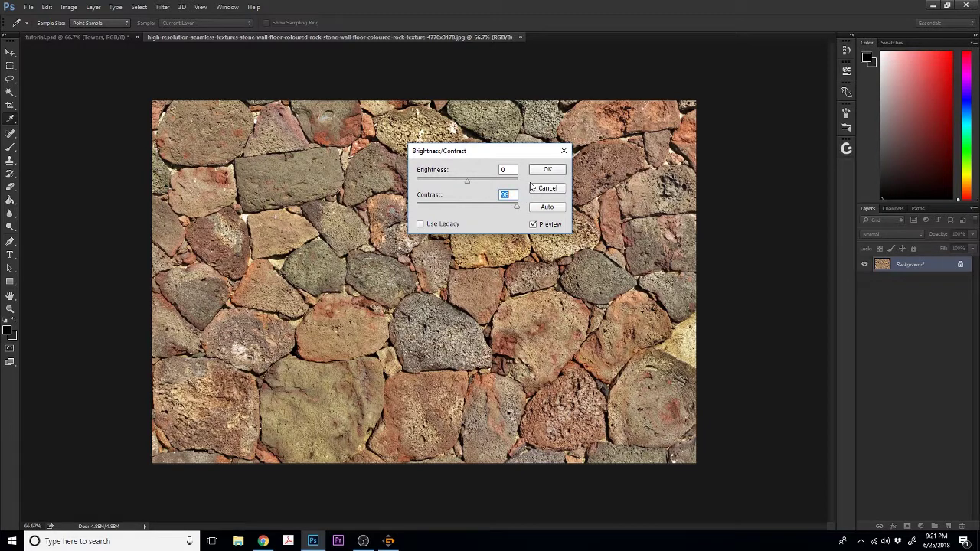
pyautogui.click(547, 170)
pyautogui.press('g')
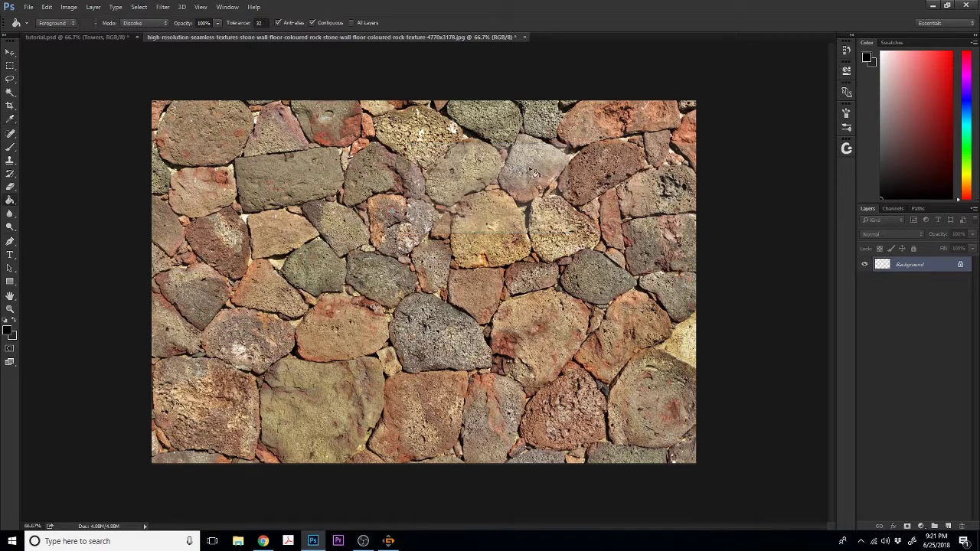
# - Select the entire rock texture and define it as a pattern under its default file name
pyautogui.hotkey('ctrl', 'a')
pyautogui.click(47, 7)
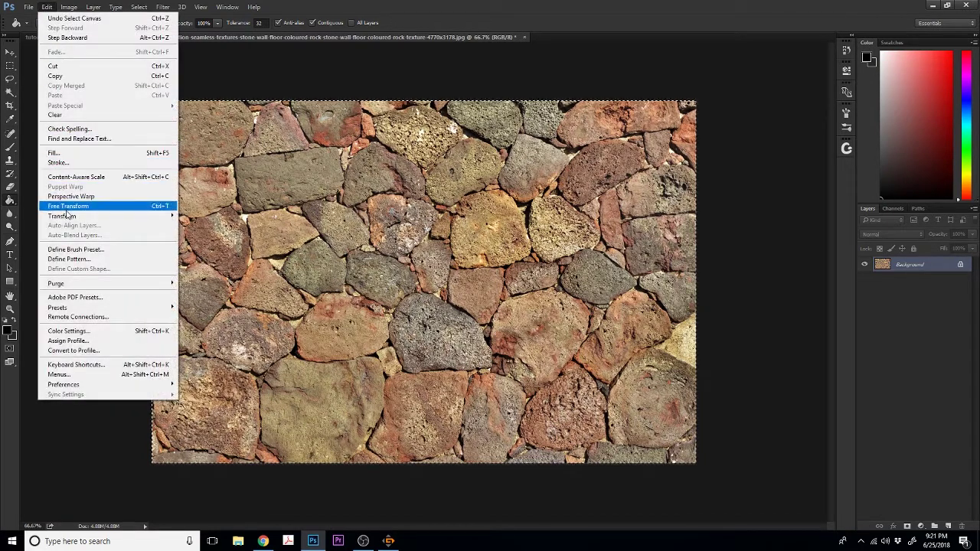
pyautogui.click(74, 259)
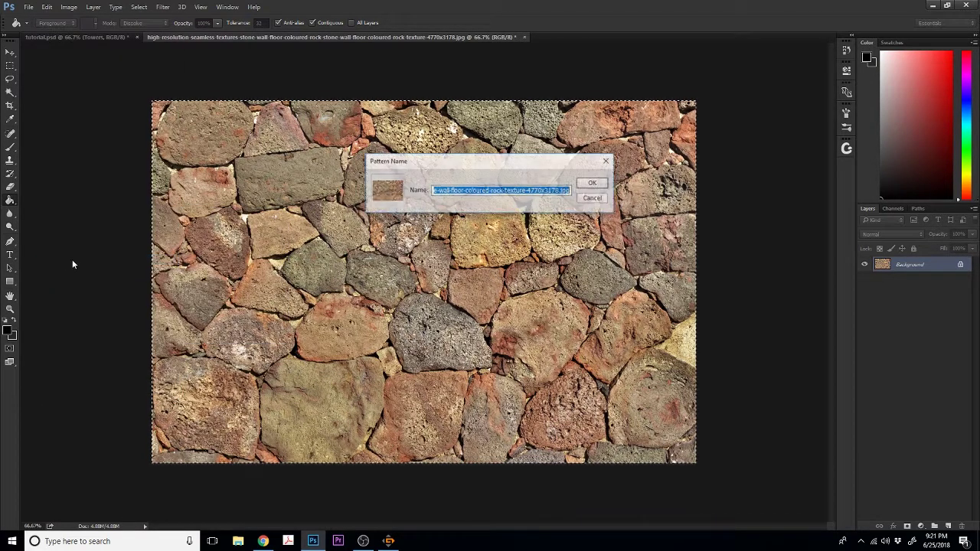
pyautogui.click(592, 184)
# - Return to the tutorial.psd map and add a Pattern Overlay to the Towers layer using the new coloured rock pattern
pyautogui.click(85, 37)
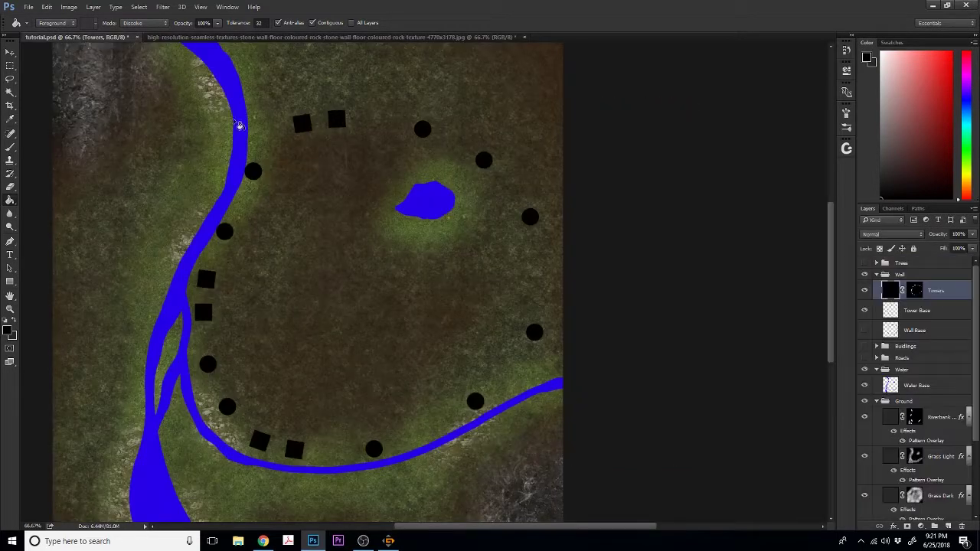
pyautogui.doubleClick(890, 294)
pyautogui.click(572, 264)
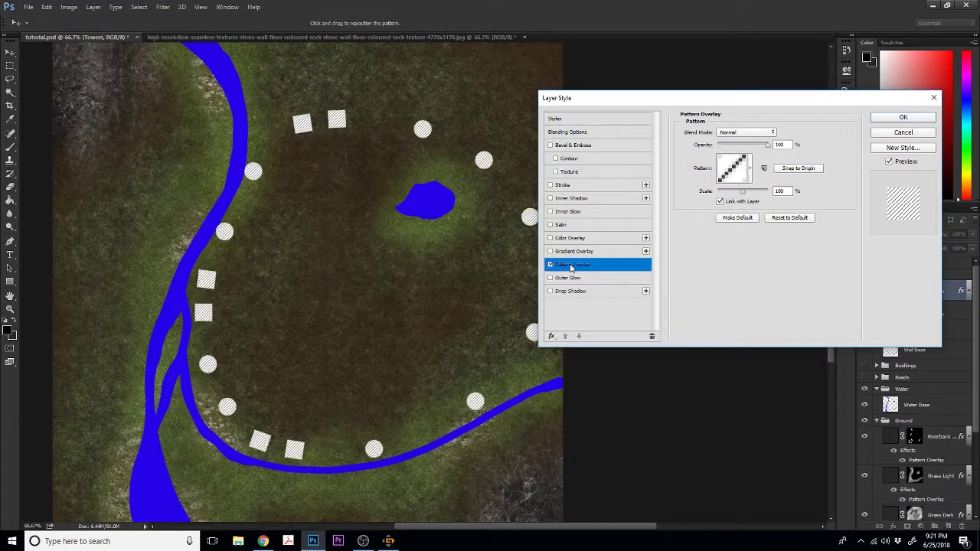
pyautogui.click(751, 170)
pyautogui.click(714, 234)
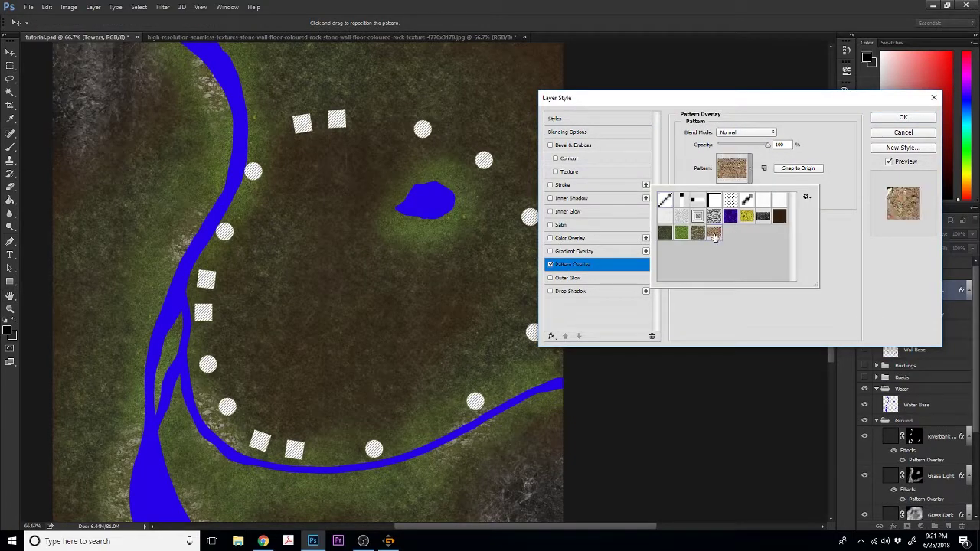
# - Set the scale of the Towers layer's rock pattern overlay to 4% and apply the layer style
pyautogui.click(832, 284)
pyautogui.moveTo(742, 191); pyautogui.dragTo(720, 194)
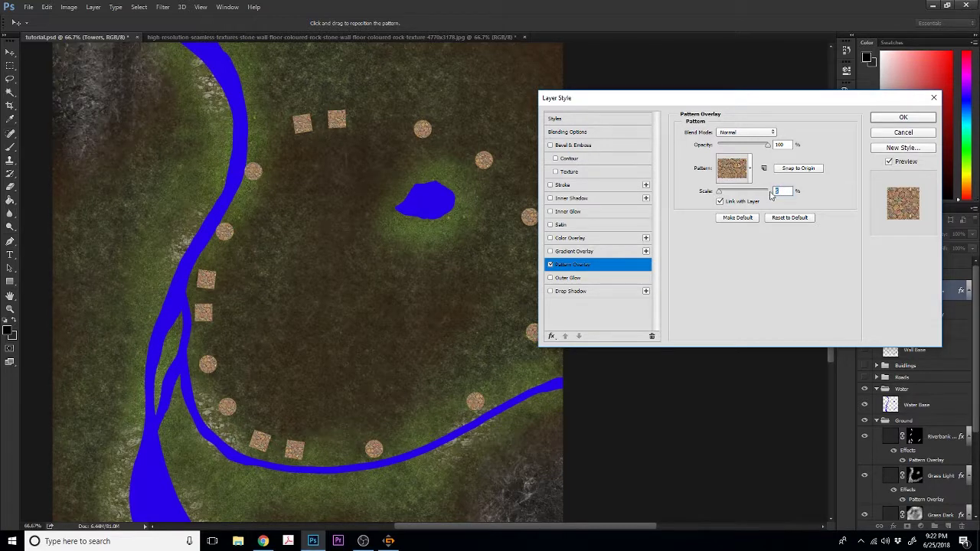
pyautogui.write('4')
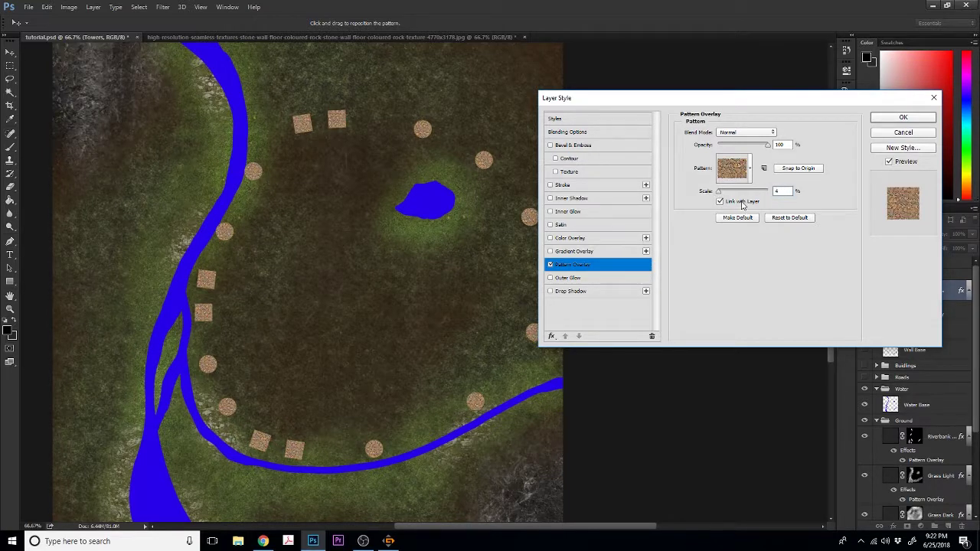
pyautogui.click(889, 124)
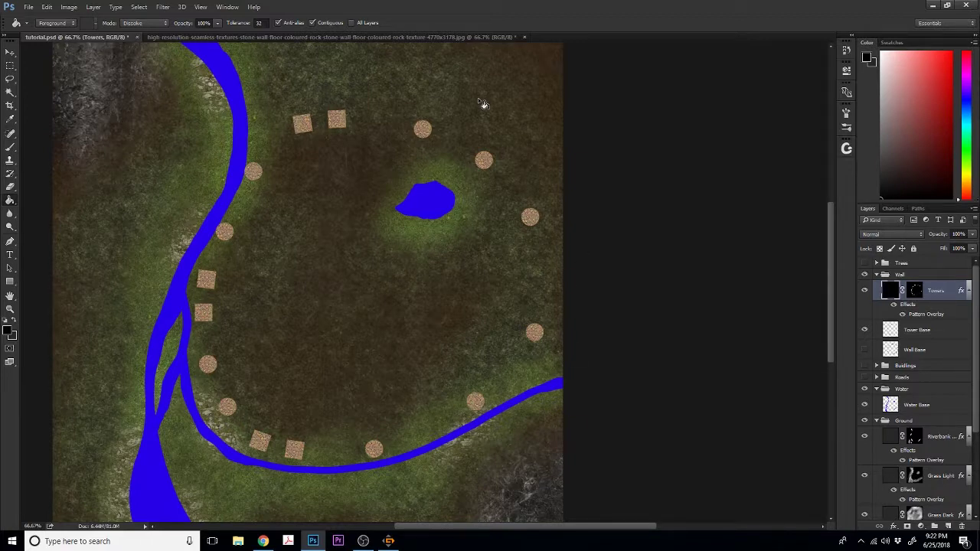
# - Duplicate the Towers layer and rename the copy Tower Top Walls
pyautogui.moveTo(935, 296); pyautogui.dragTo(936, 285)
pyautogui.doubleClick(935, 294)
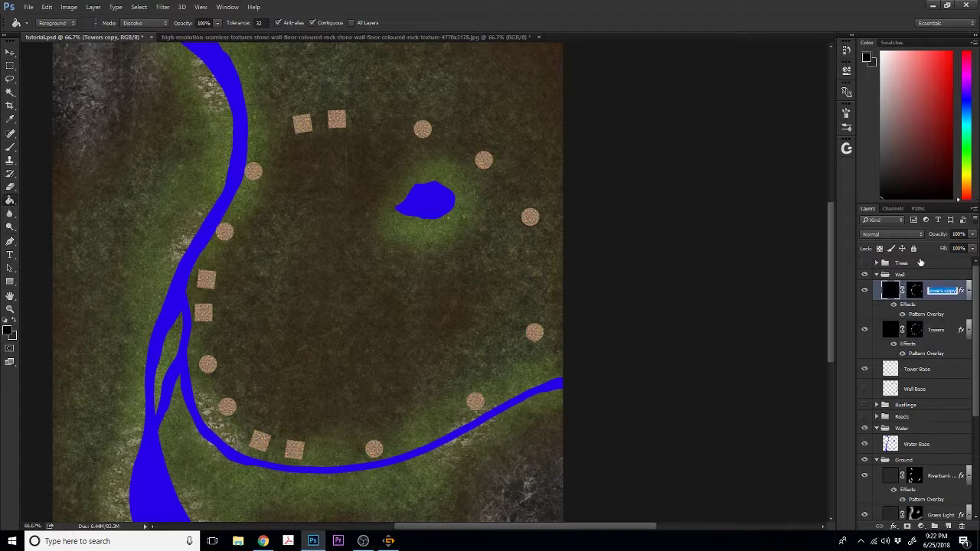
pyautogui.write('Tower Top Walls')
pyautogui.press('Return')
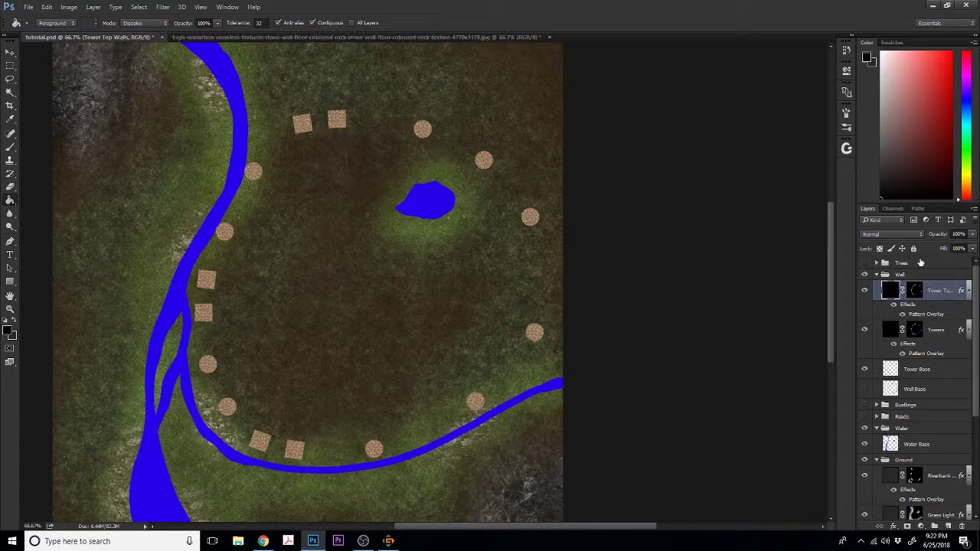
# - Load the Tower Base shapes as a selection and try contracting it by 6 pixels
pyautogui.keyDown('ctrl'); pyautogui.click(891, 372); pyautogui.keyUp('ctrl')
pyautogui.click(138, 7)
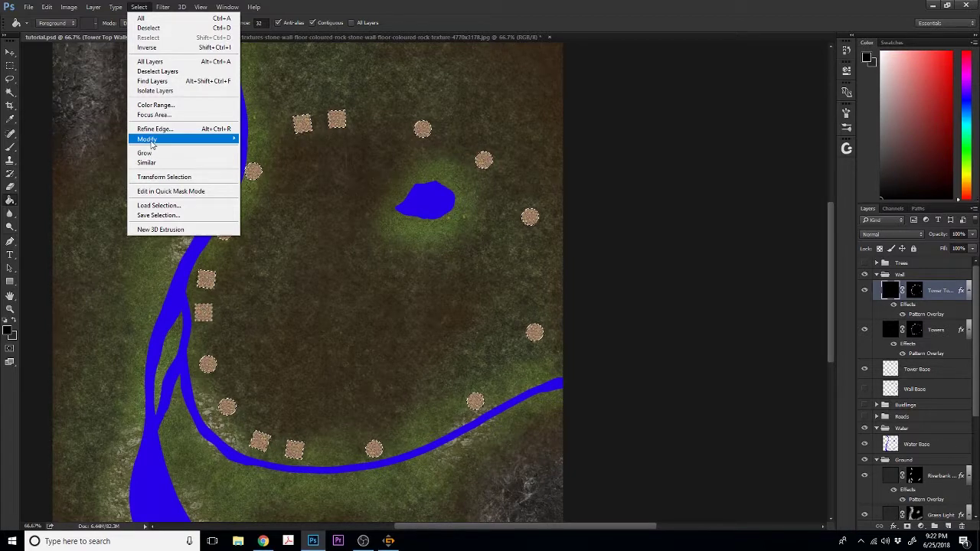
pyautogui.moveTo(153, 139)
pyautogui.click(76, 167)
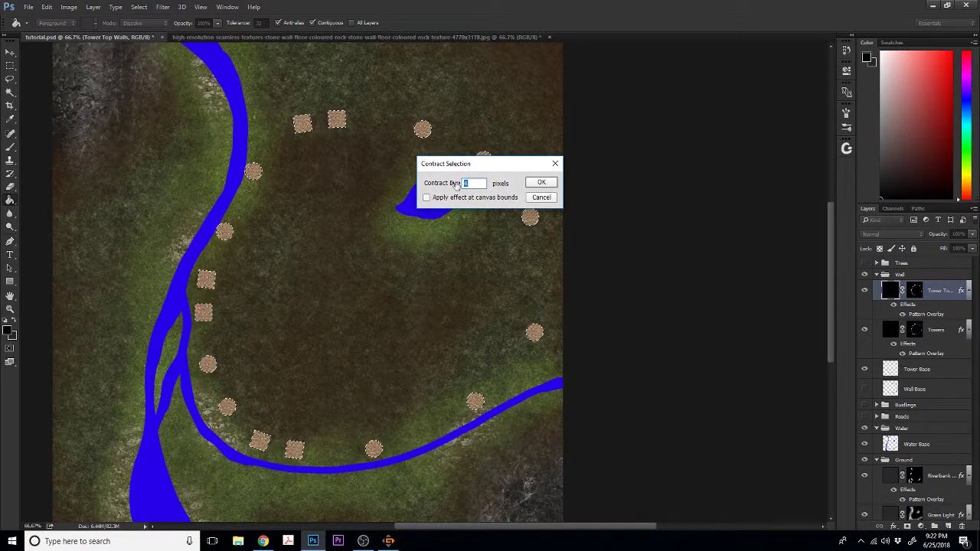
pyautogui.write('6')
pyautogui.click(540, 182)
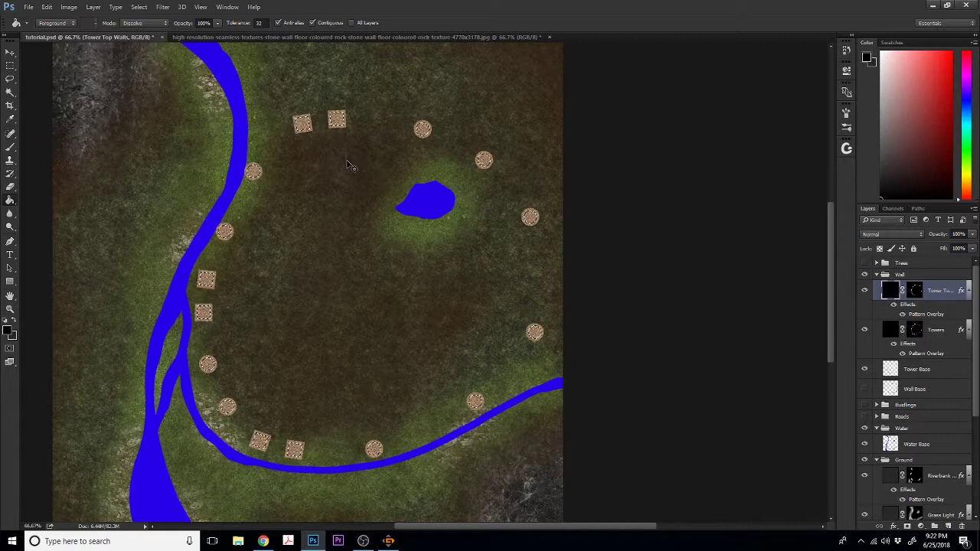
# - Undo the 6-pixel contraction and try contracting the tower selection by 5 pixels
pyautogui.click(150, 10)
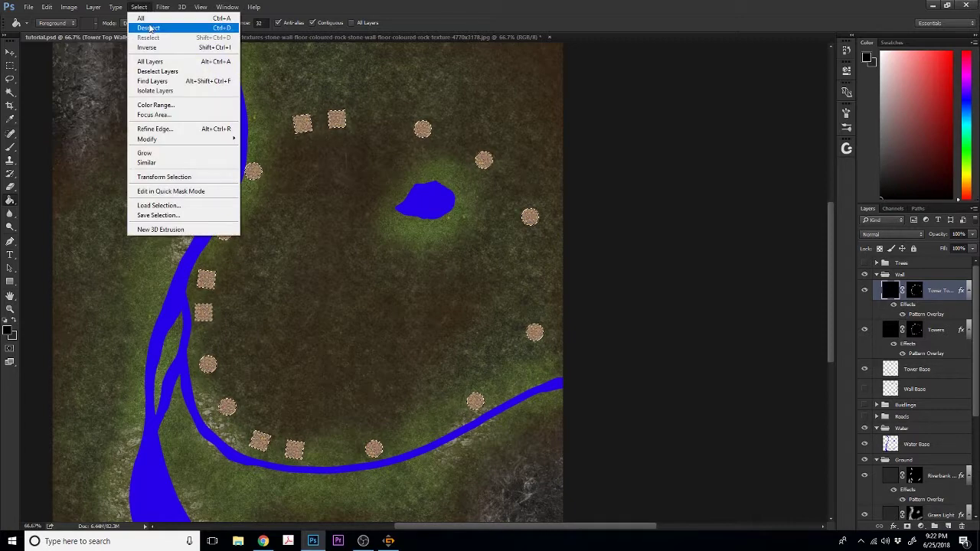
pyautogui.moveTo(148, 141)
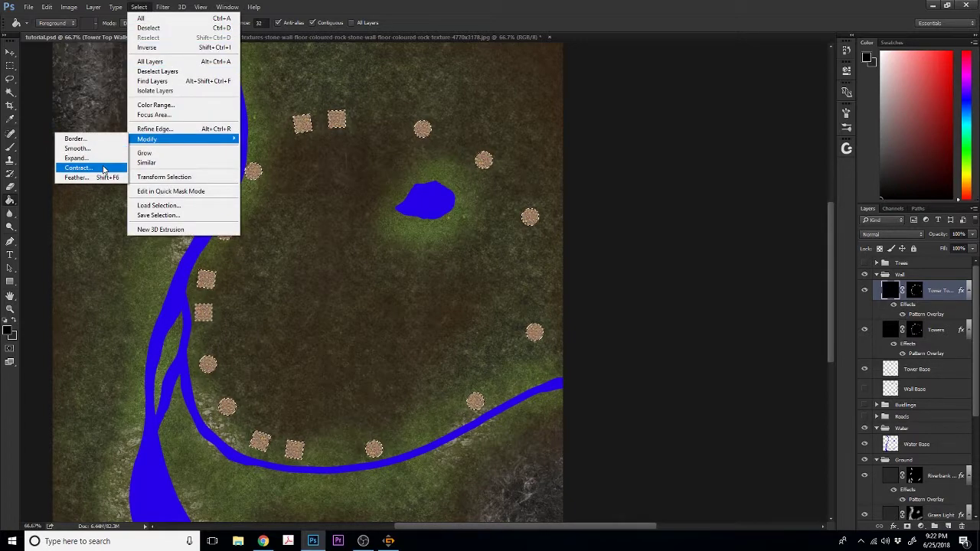
pyautogui.click(78, 167)
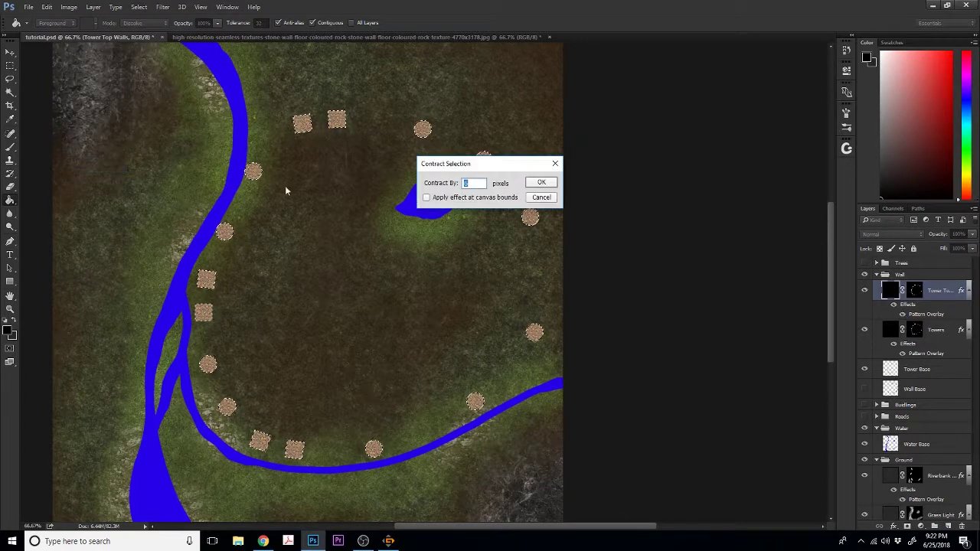
pyautogui.click(541, 183)
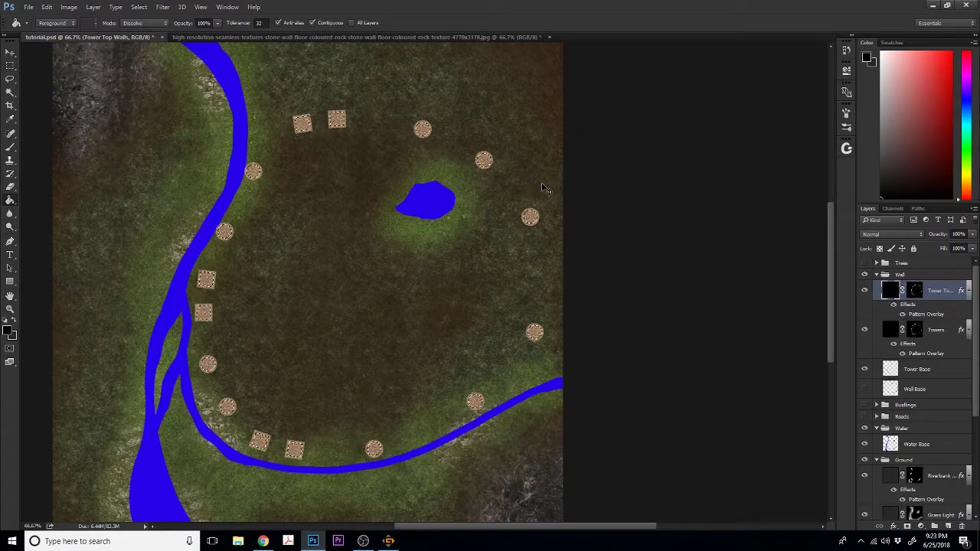
# - Undo the 5-pixel contraction and contract the tower selection by 4 pixels
pyautogui.click(162, 7)
pyautogui.moveTo(139, 7)
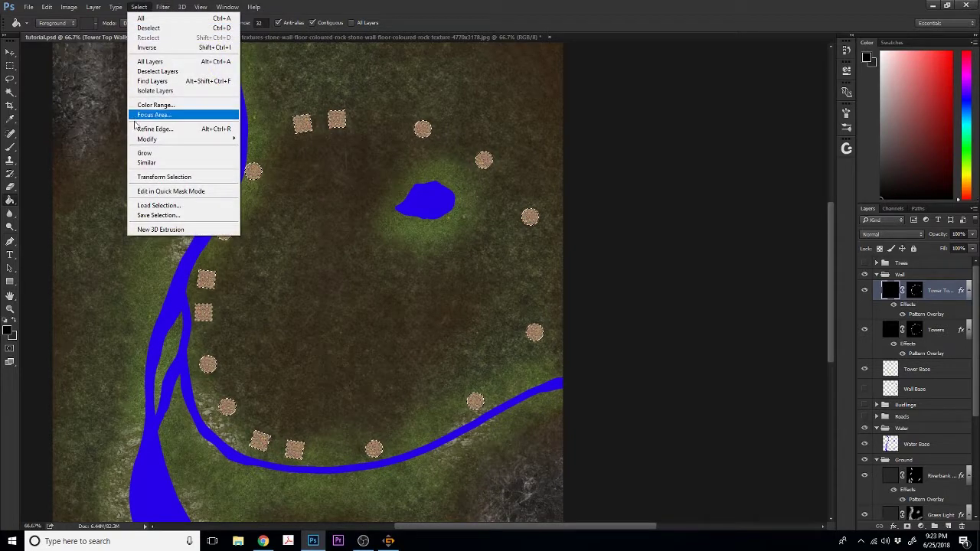
pyautogui.moveTo(138, 140)
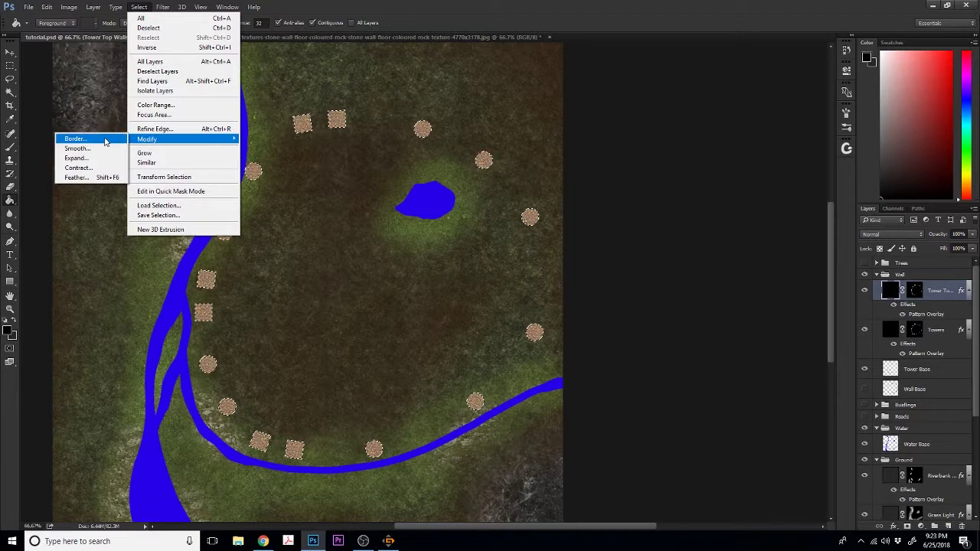
pyautogui.click(90, 167)
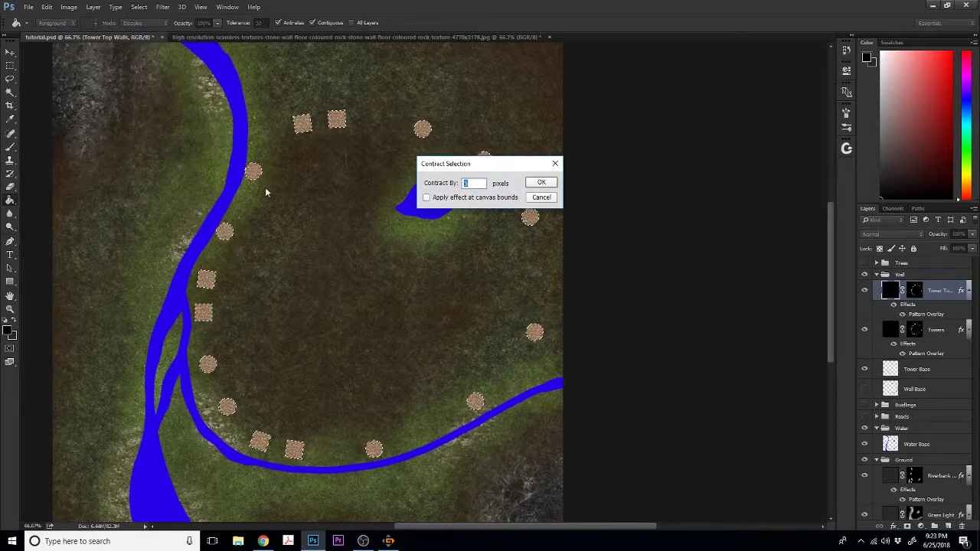
pyautogui.write('4')
pyautogui.click(552, 186)
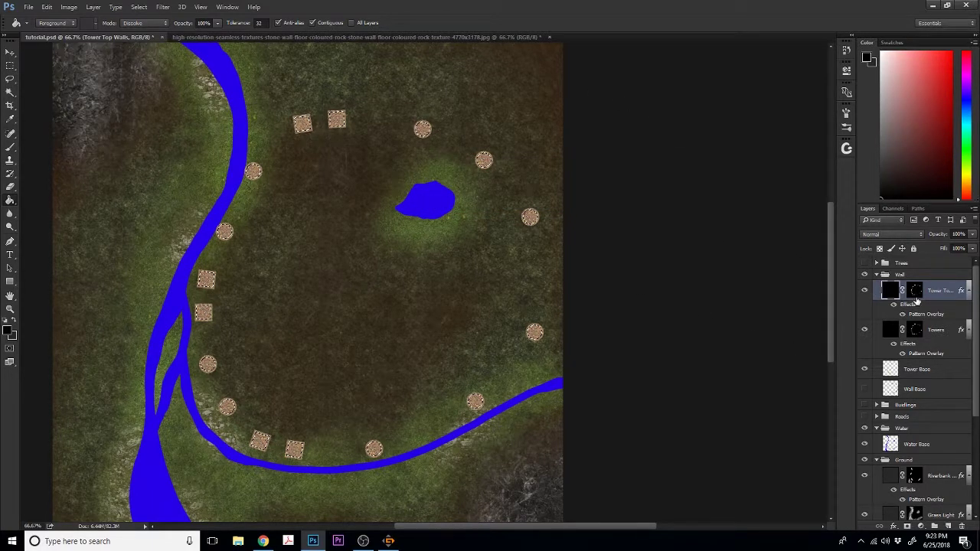
# - Fill the contracted tower area with black on the Tower Top Walls mask, and hide the Towers layer to inspect the remaining rims
pyautogui.click(916, 297)
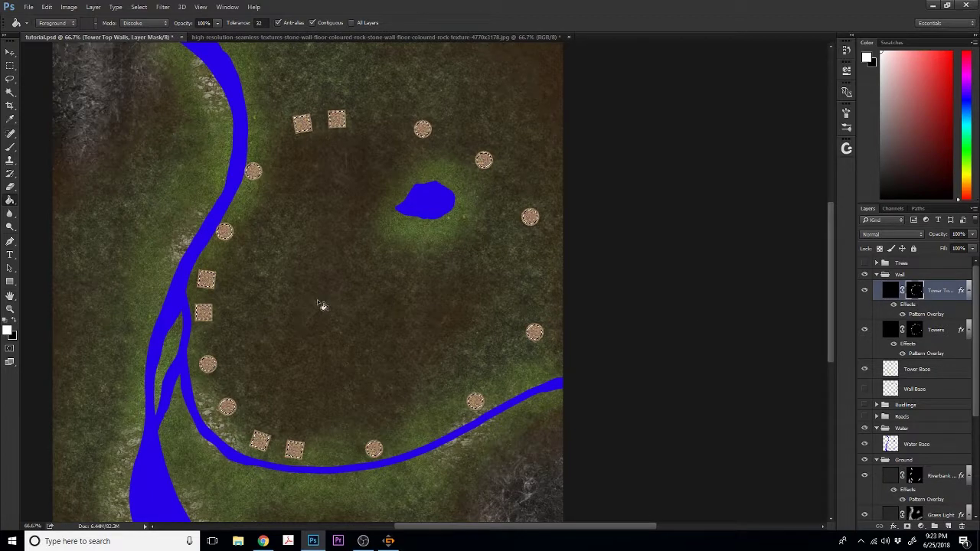
pyautogui.press('x')
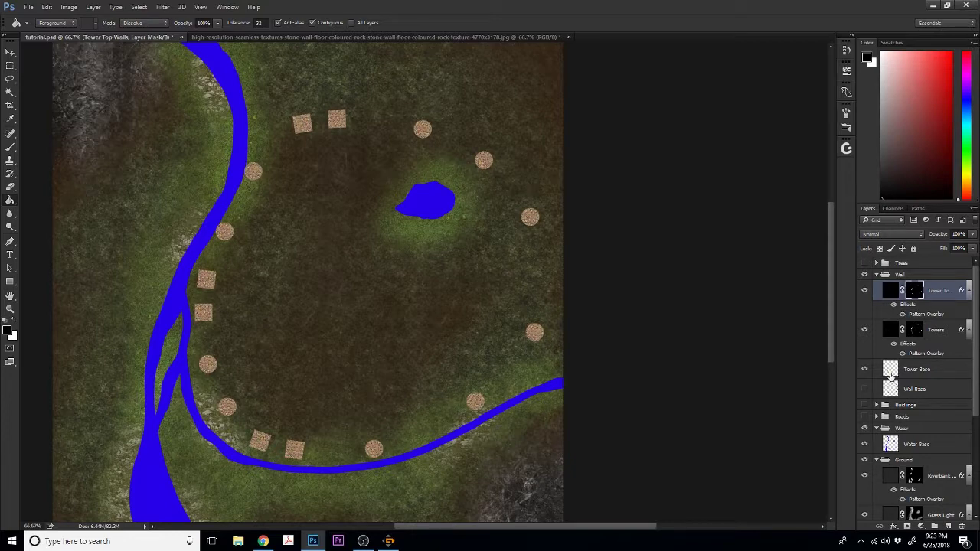
pyautogui.click(866, 330)
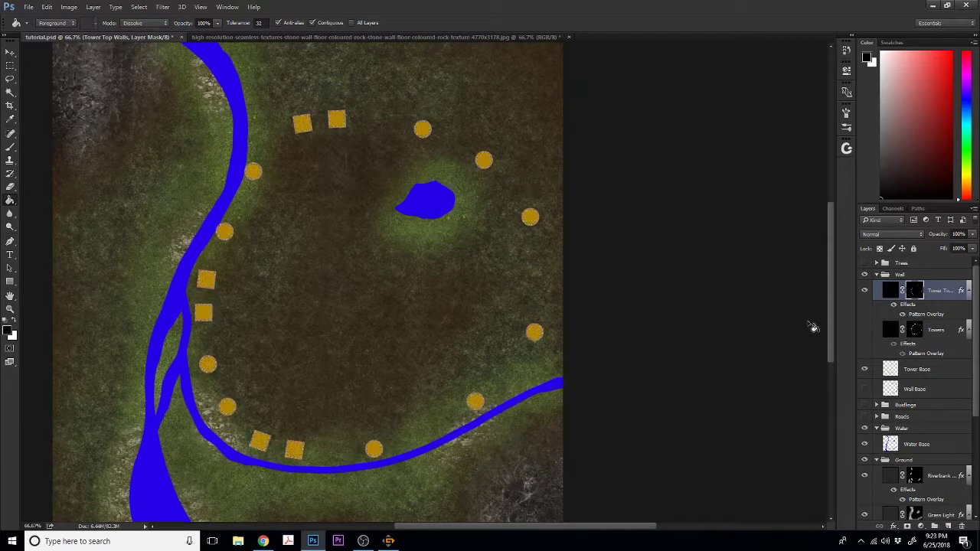
pyautogui.hotkey('ctrl', '=')
pyautogui.hotkey('ctrl', '=')
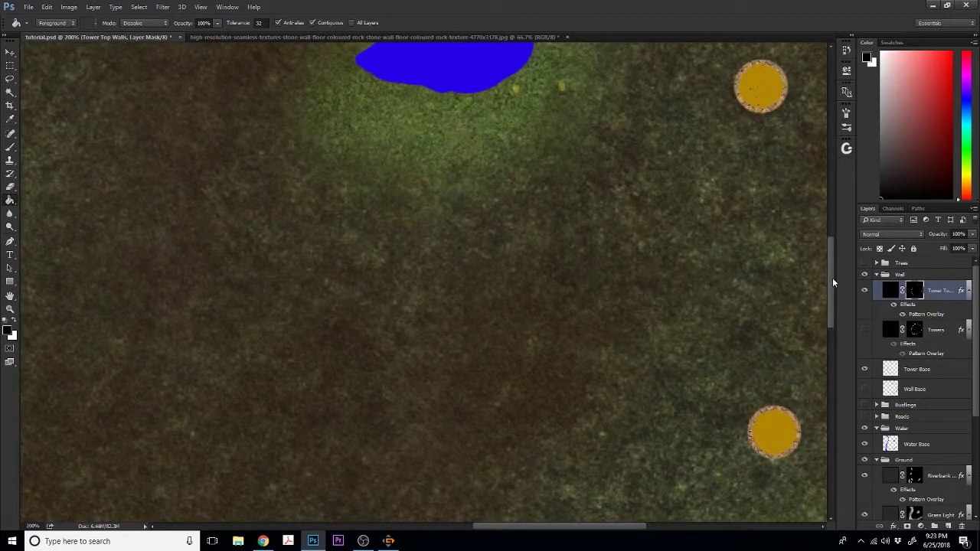
pyautogui.moveTo(829, 288); pyautogui.dragTo(847, 304)
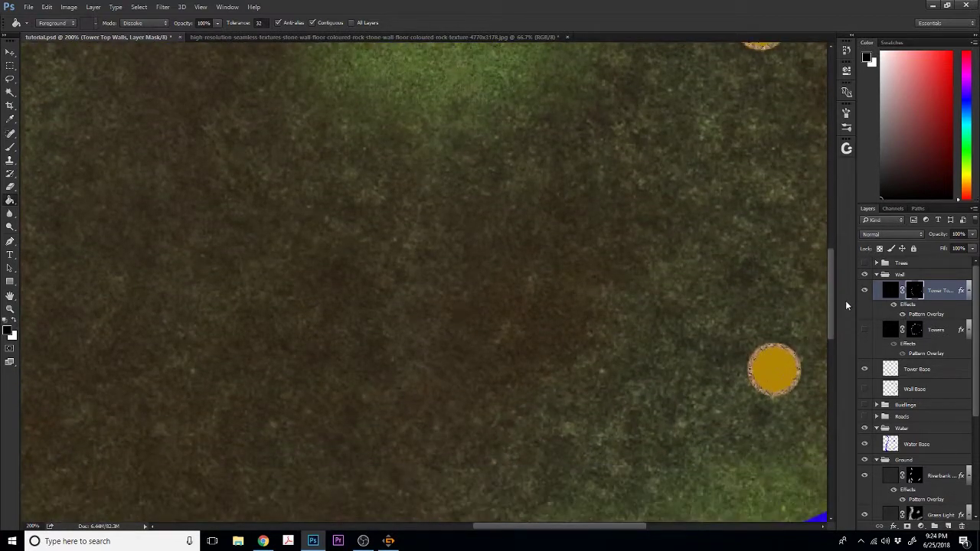
pyautogui.hotkey('ctrl', '-')
pyautogui.hotkey('ctrl', '-')
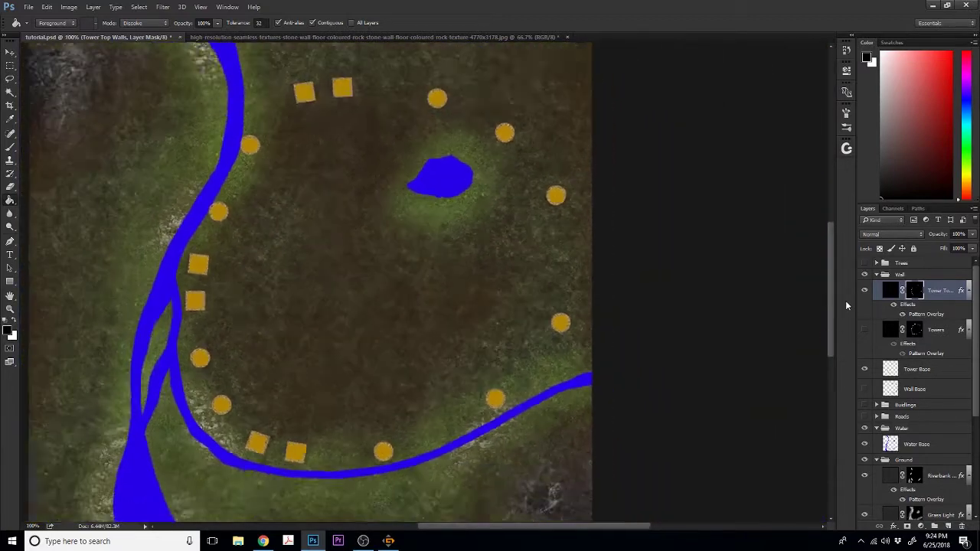
# - Replace the Tower Top Walls layer with a fresh duplicate of the Towers layer, keeping both layers visible
pyautogui.moveTo(950, 291); pyautogui.dragTo(963, 526)
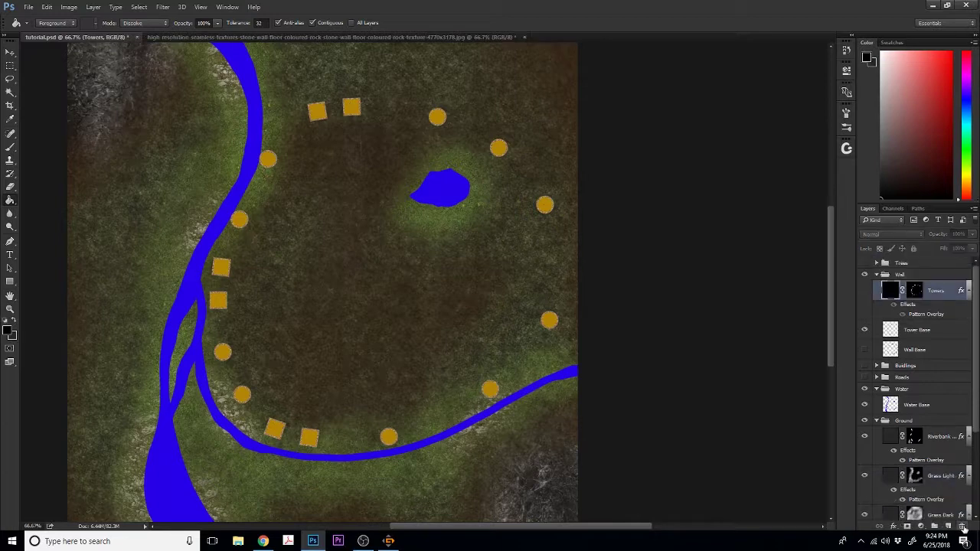
pyautogui.click(939, 290)
pyautogui.hotkey('ctrl', 'j')
pyautogui.click(864, 290)
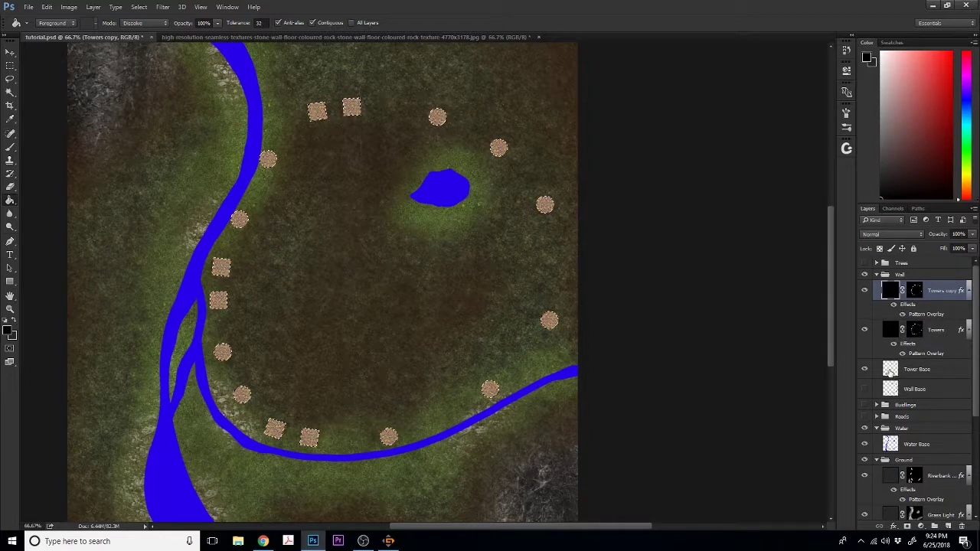
# - Load the Tower Base shapes as a selection and contract it to leave a thin rim around each tower
pyautogui.click(138, 8)
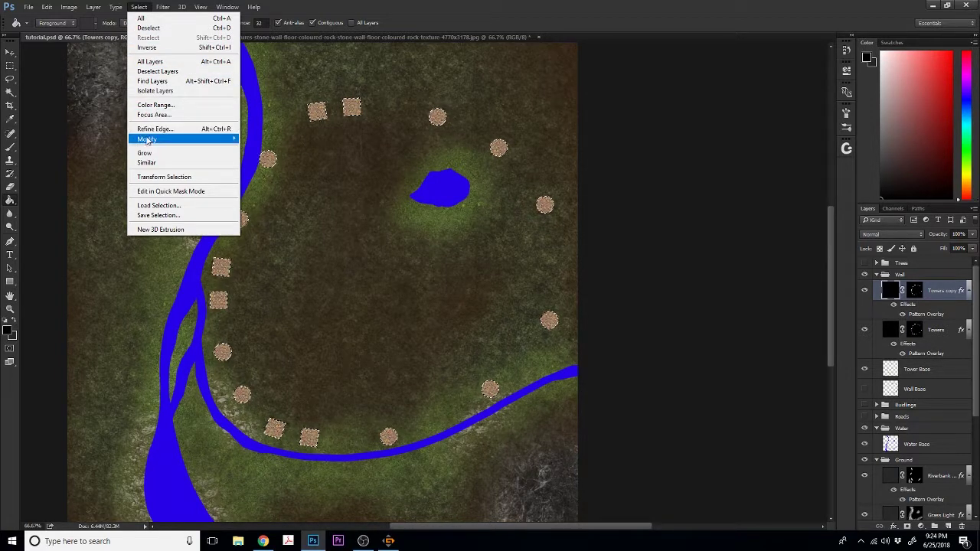
pyautogui.moveTo(147, 140)
pyautogui.click(92, 166)
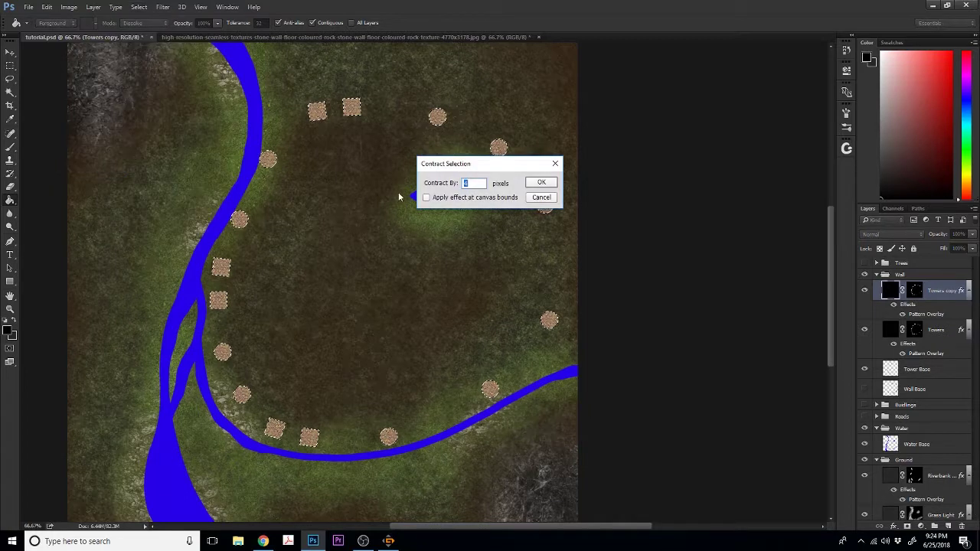
pyautogui.click(538, 185)
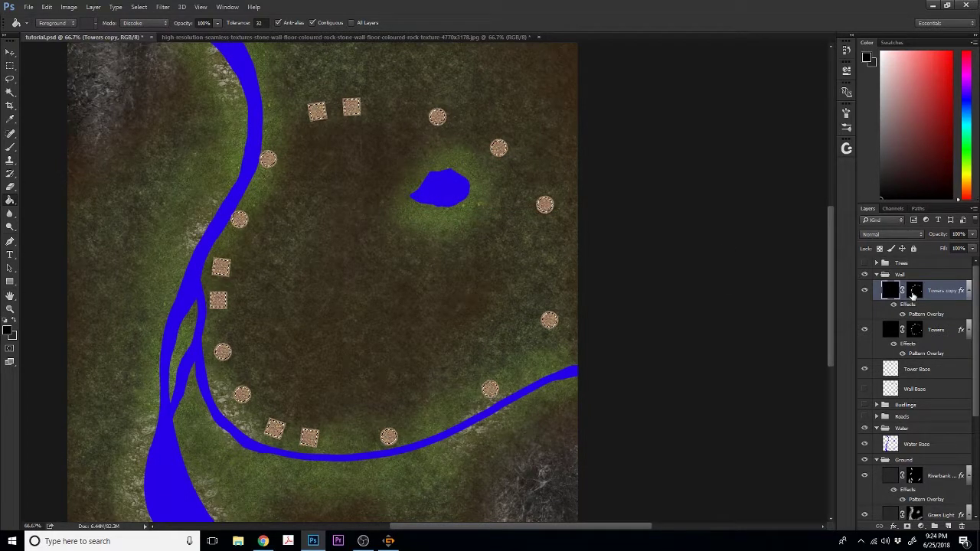
# - Fill the contracted area with black on the Towers copy mask, and check the tower rims with the Towers layer temporarily hidden
pyautogui.click(914, 290)
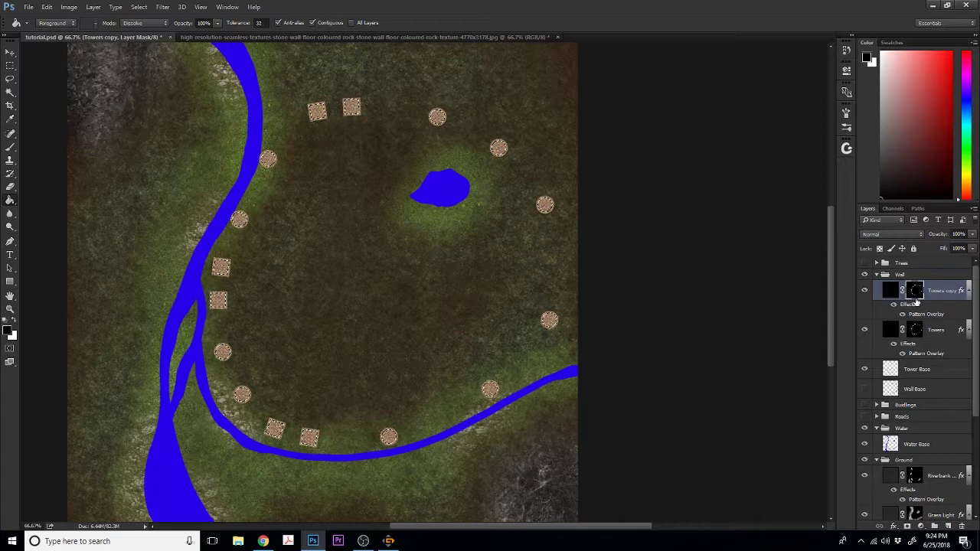
pyautogui.click(864, 329)
pyautogui.click(13, 322)
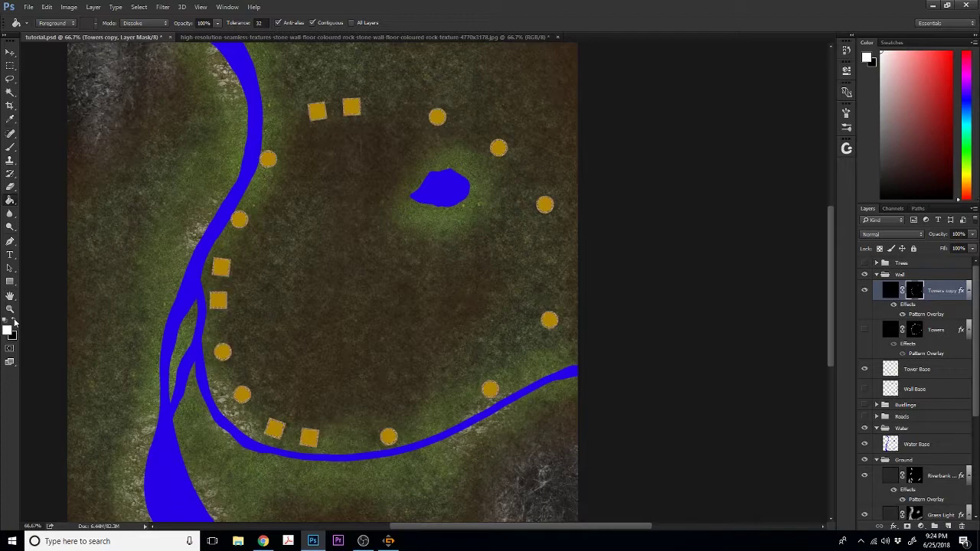
pyautogui.hotkey('ctrl', '=')
pyautogui.hotkey('ctrl', '=')
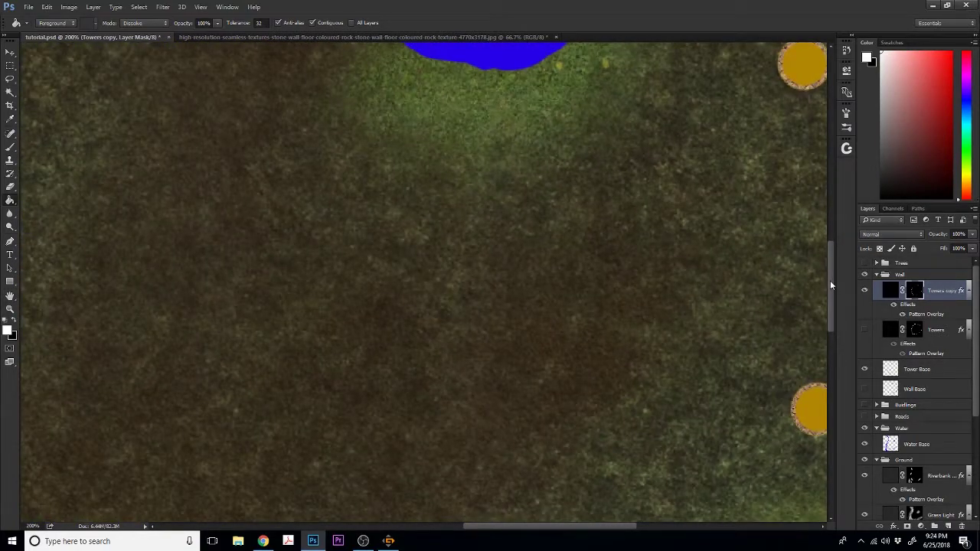
pyautogui.moveTo(830, 281); pyautogui.dragTo(840, 249)
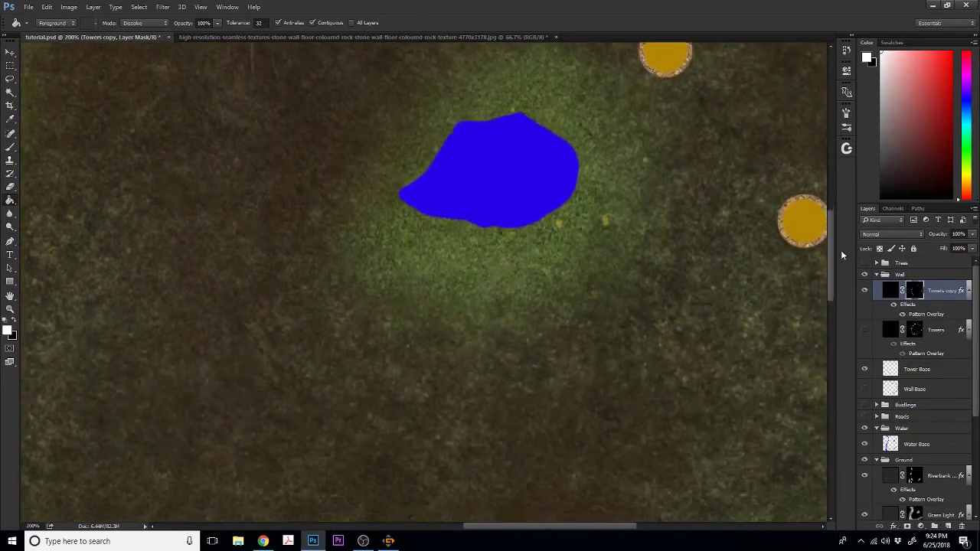
pyautogui.click(865, 330)
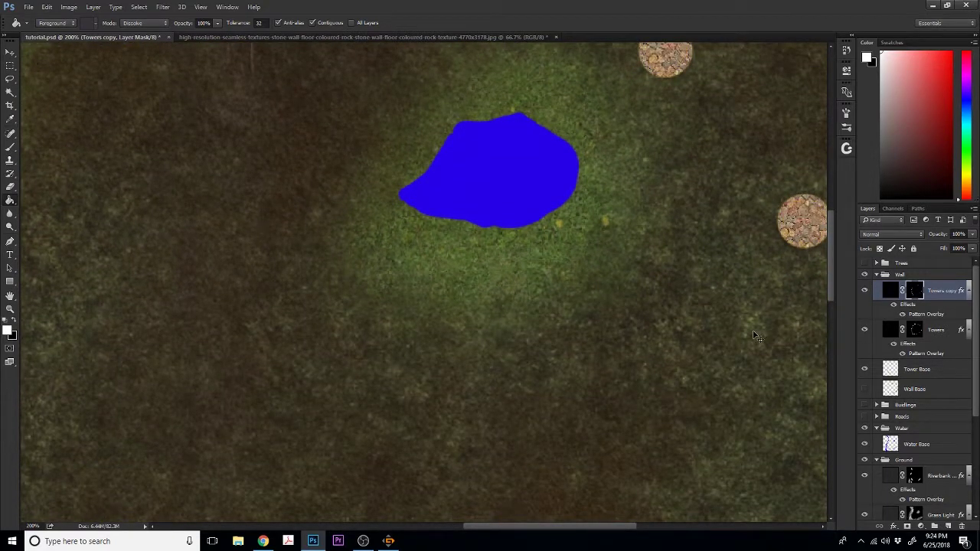
# - Open RADIAL.png from the grids folder inside Mapping Textures
pyautogui.hotkey('ctrl', '-')
pyautogui.hotkey('ctrl', '-')
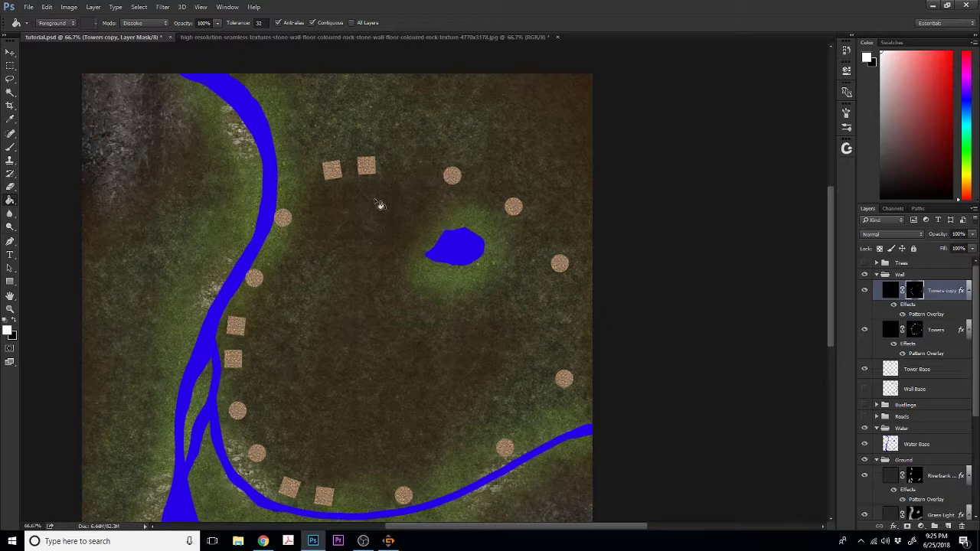
pyautogui.click(29, 7)
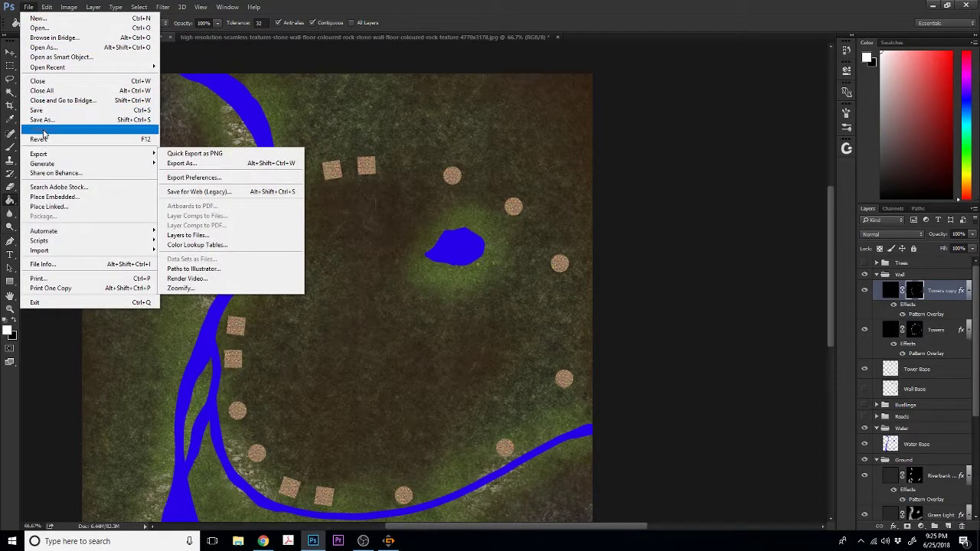
pyautogui.click(52, 29)
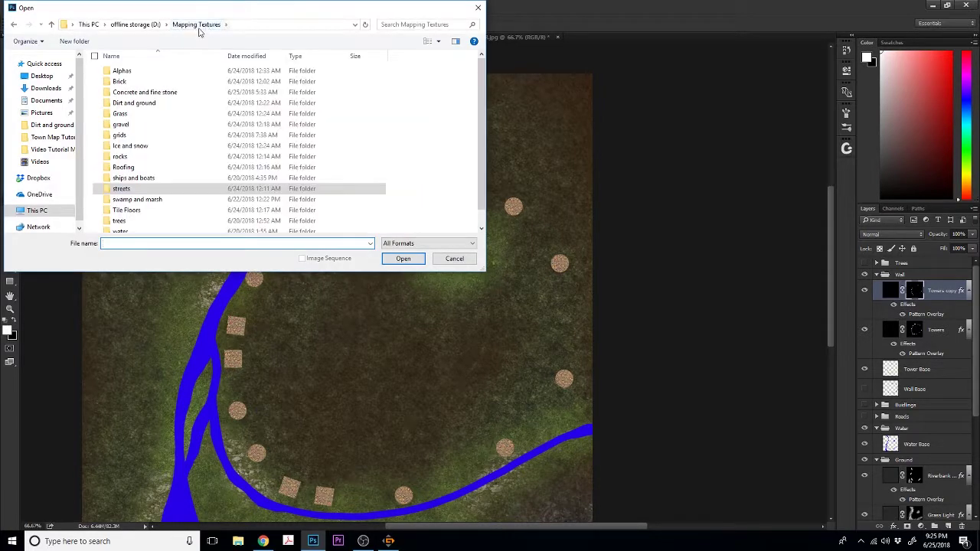
pyautogui.doubleClick(142, 135)
pyautogui.click(165, 86)
pyautogui.doubleClick(165, 86)
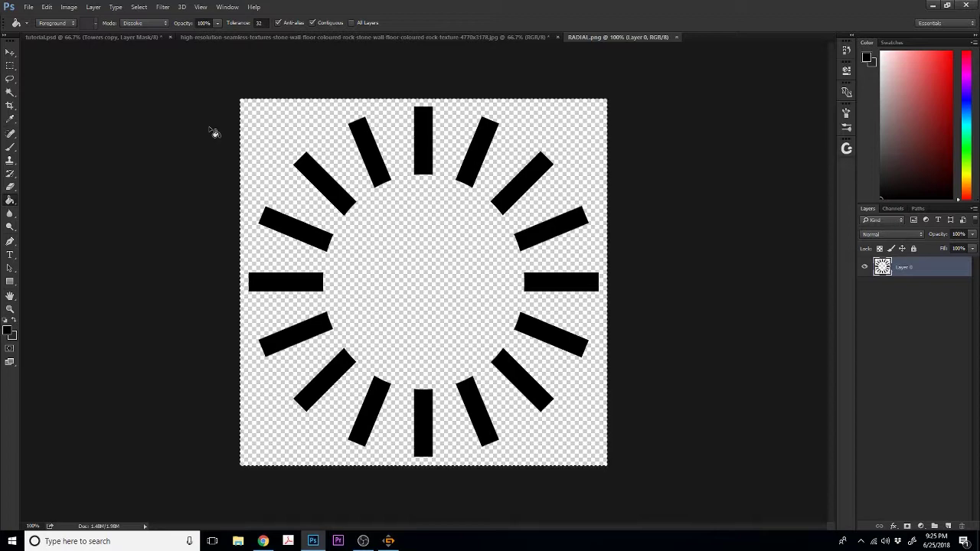
# - Paste the radial pattern into tutorial.psd and scale it down to about 14.29% over the round tower north of the pond
pyautogui.click(117, 38)
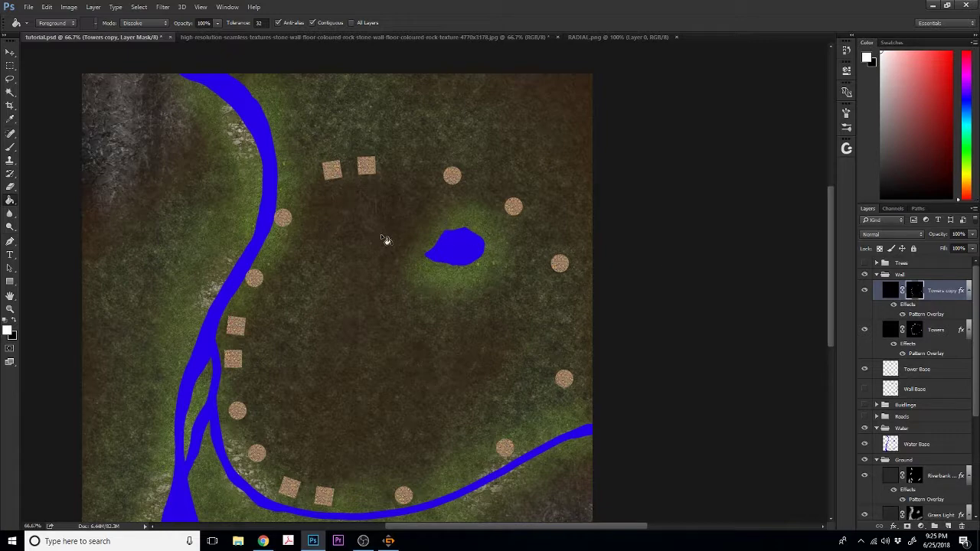
pyautogui.hotkey('ctrl', 'v')
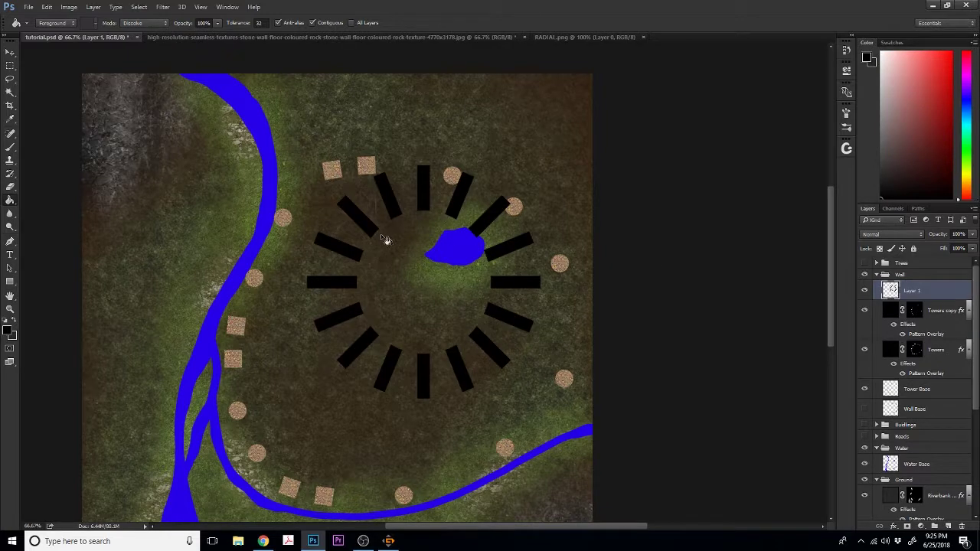
pyautogui.hotkey('ctrl', 't')
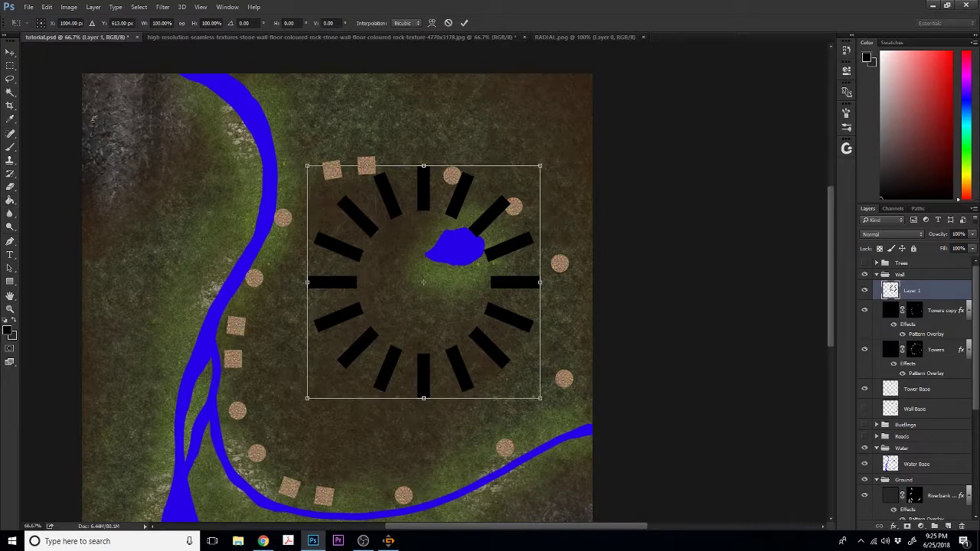
pyautogui.moveTo(451, 288); pyautogui.dragTo(482, 176)
pyautogui.moveTo(566, 59); pyautogui.dragTo(453, 187)
pyautogui.hotkey('ctrl', '+')
pyautogui.hotkey('ctrl', '+')
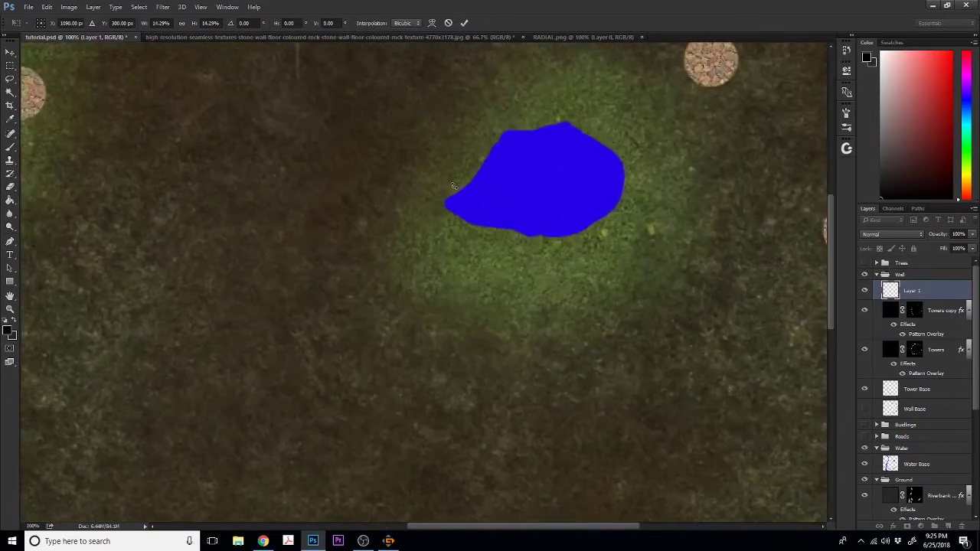
# - Fit the radial pattern around the round tower at about 9.04% width and 9.18% height, centred on it, and apply the transform
pyautogui.moveTo(831, 261); pyautogui.dragTo(832, 212)
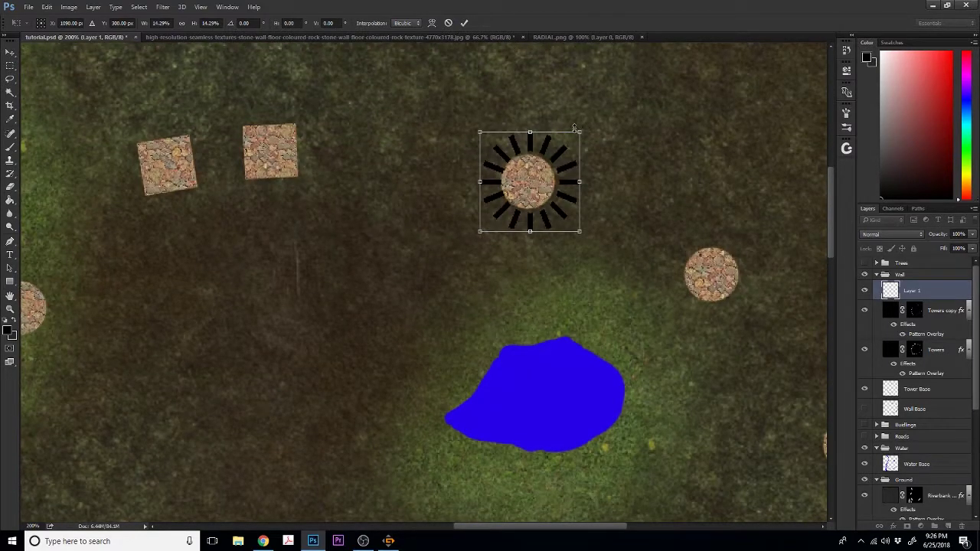
pyautogui.moveTo(579, 131); pyautogui.dragTo(553, 146)
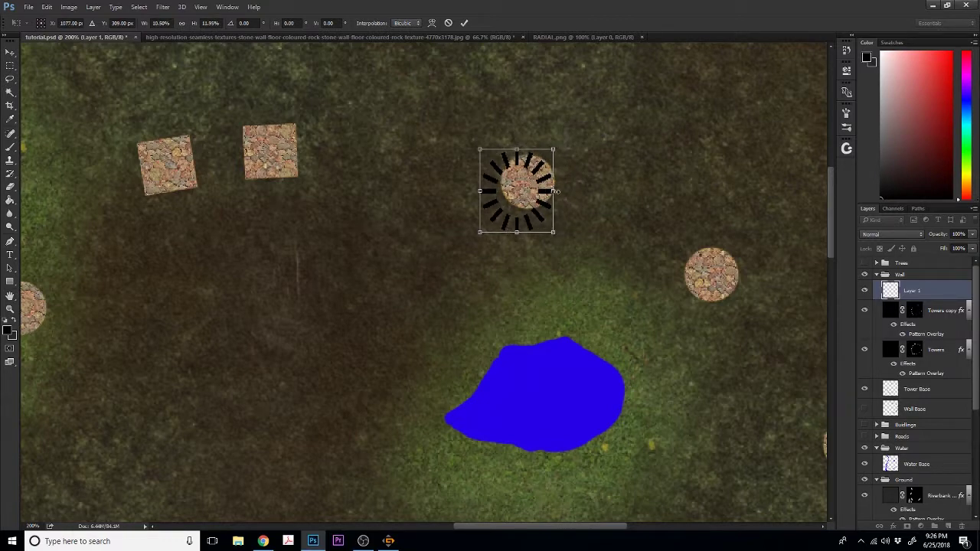
pyautogui.moveTo(556, 191); pyautogui.dragTo(559, 191)
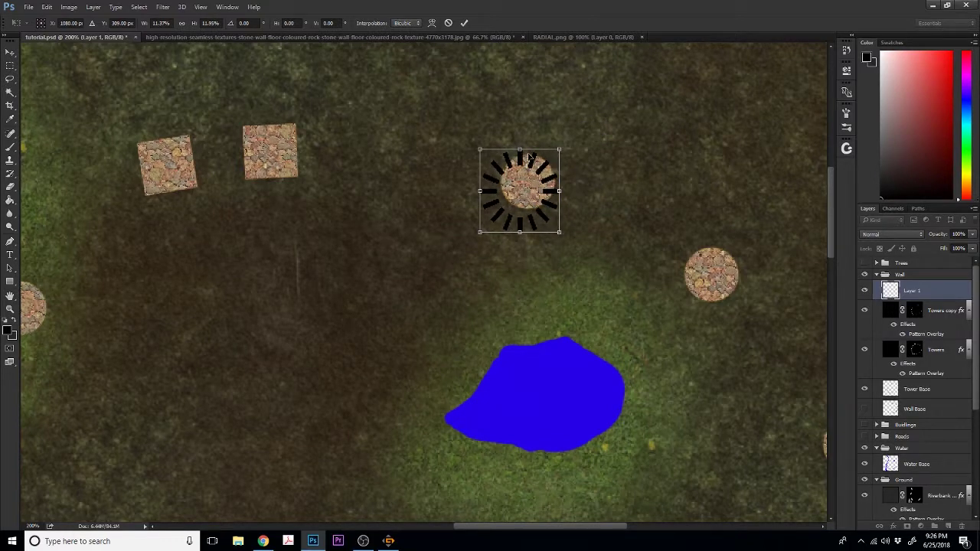
pyautogui.moveTo(519, 149); pyautogui.dragTo(519, 153)
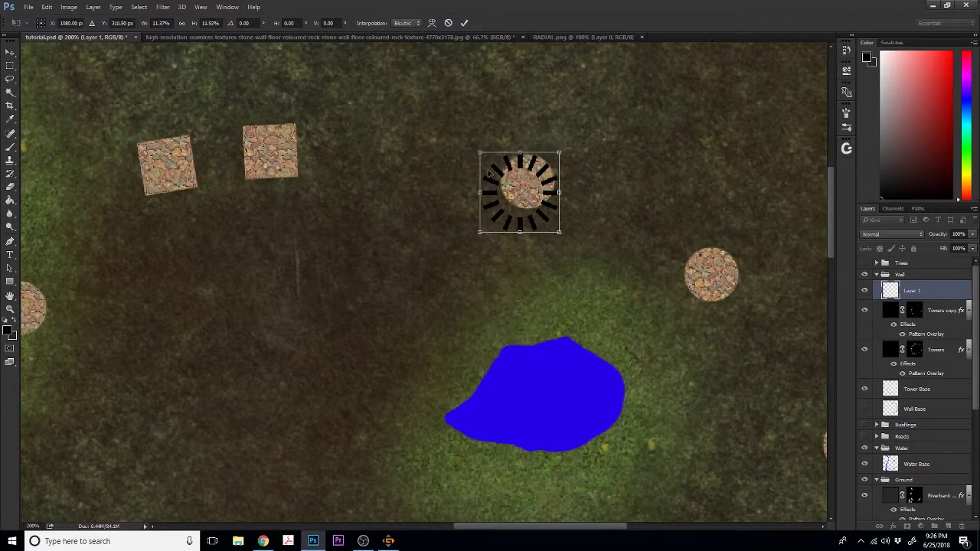
pyautogui.moveTo(477, 190); pyautogui.dragTo(494, 189)
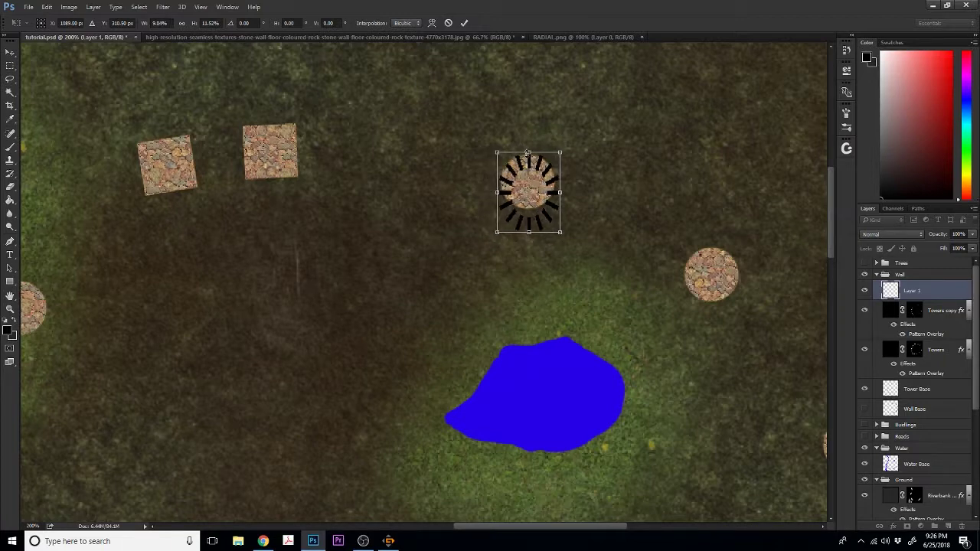
pyautogui.moveTo(527, 152); pyautogui.dragTo(528, 151)
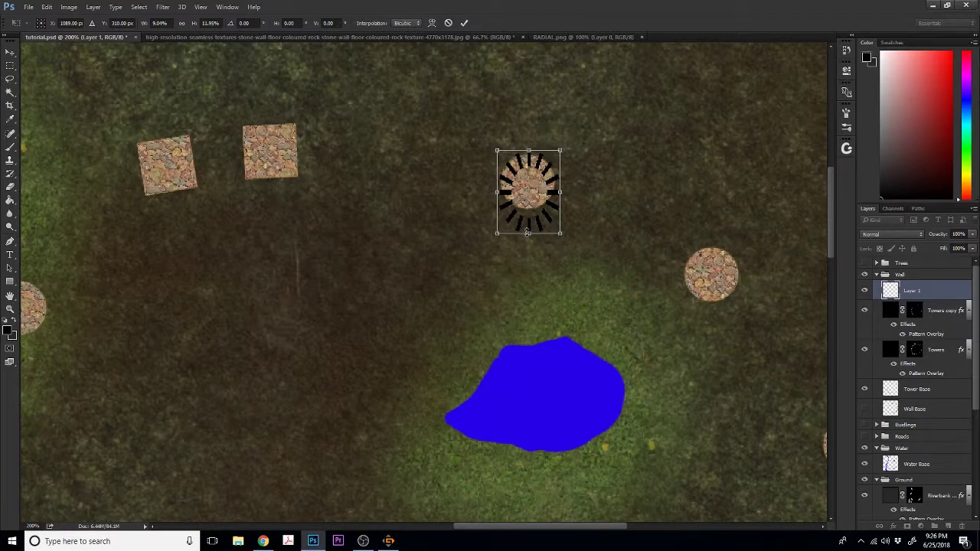
pyautogui.moveTo(527, 231); pyautogui.dragTo(528, 213)
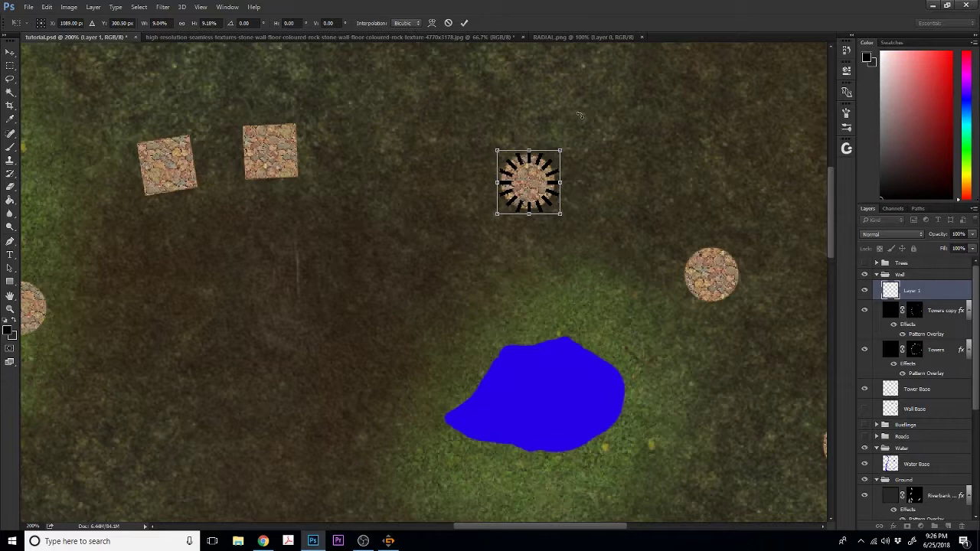
pyautogui.press('Return')
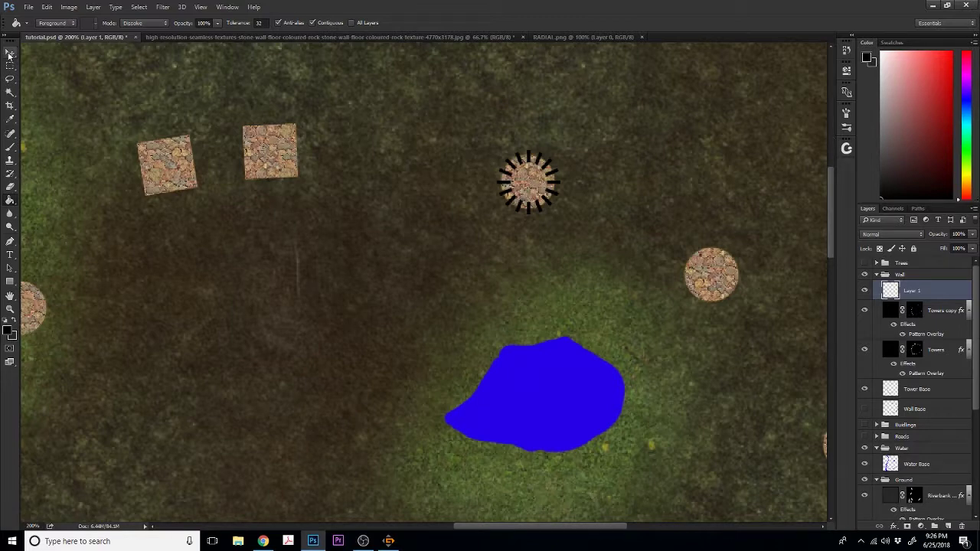
# - Cut the radial pattern's selection out of the Towers copy mask at this tower, and repeat on the round tower northeast of the pond
pyautogui.click(9, 54)
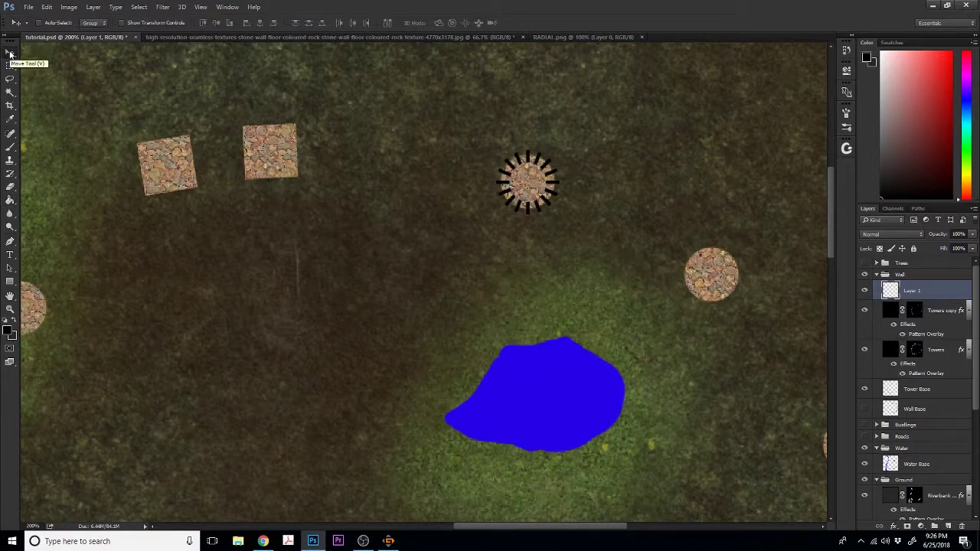
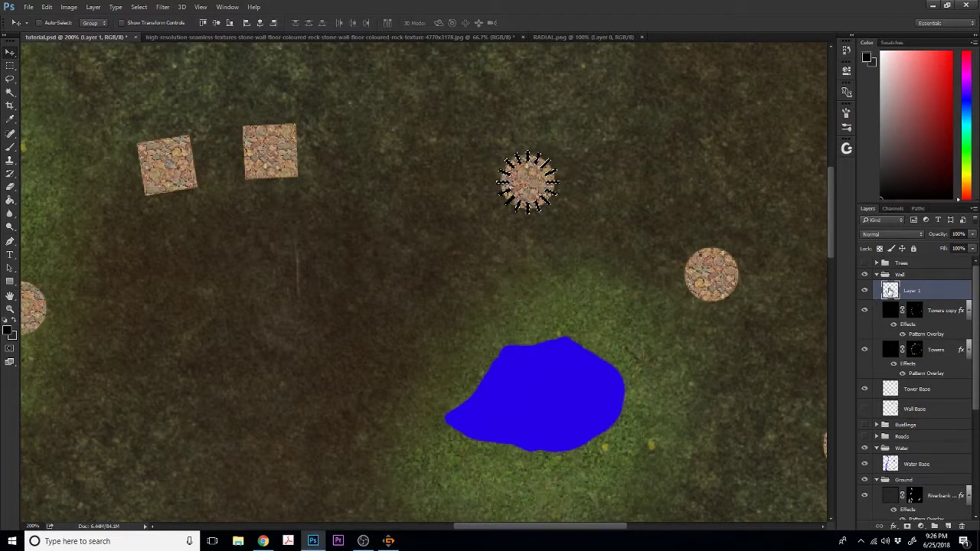
pyautogui.click(916, 310)
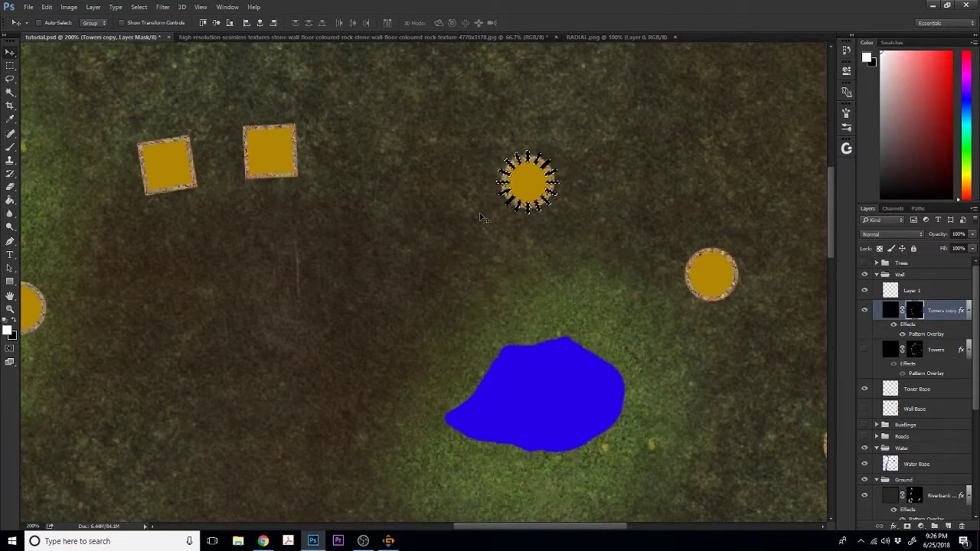
pyautogui.click(909, 291)
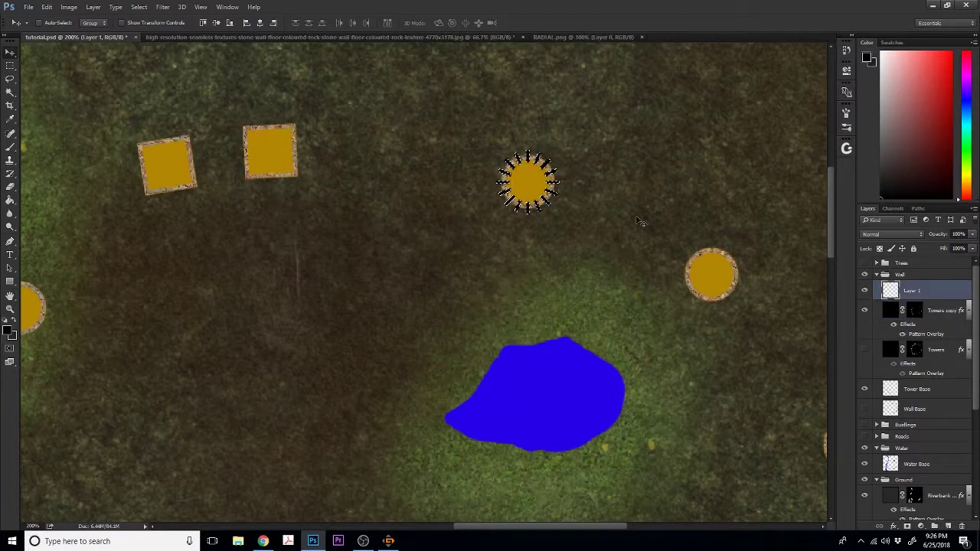
pyautogui.moveTo(505, 175); pyautogui.dragTo(689, 269)
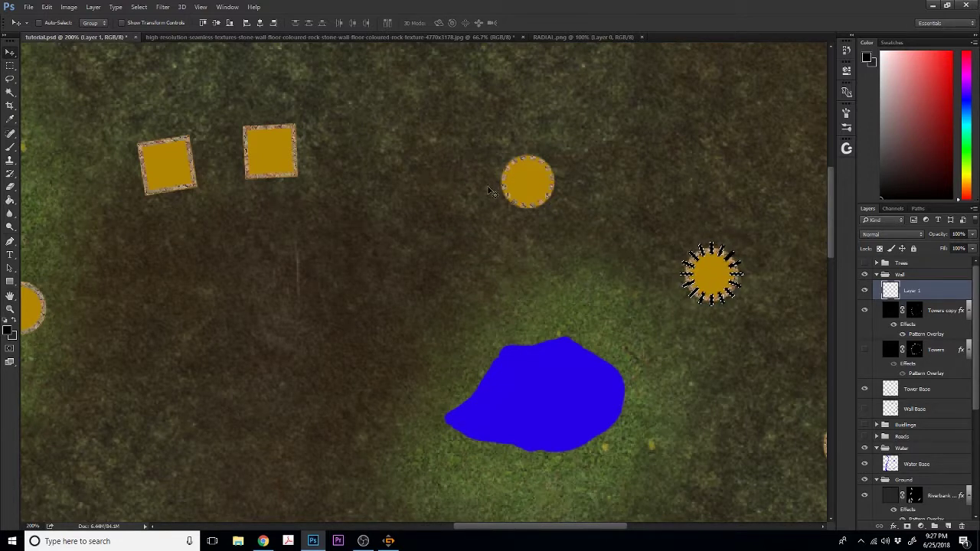
pyautogui.click(914, 309)
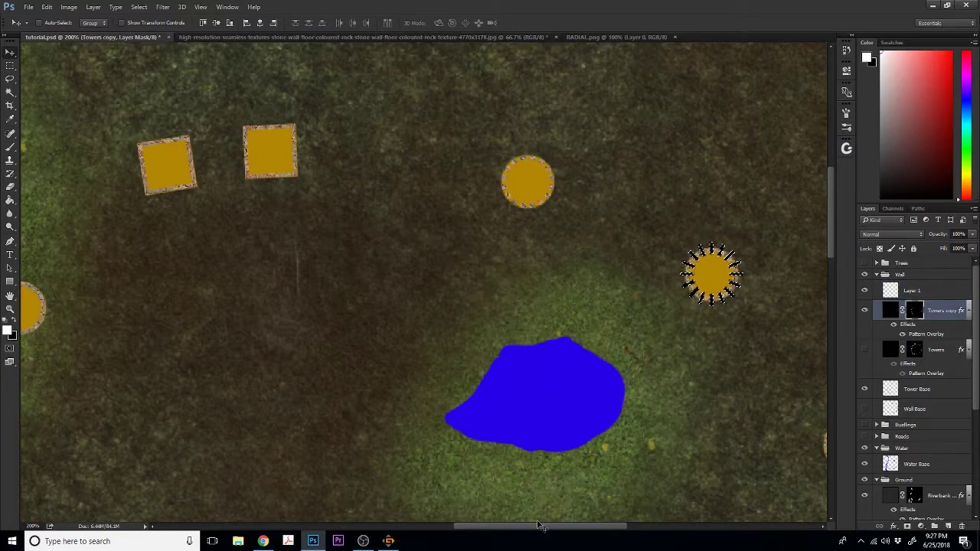
# - Move the radial pattern onto the round tower east of the pond and cut it from the rim on the Towers copy mask
pyautogui.hscroll(5, 627, 394)
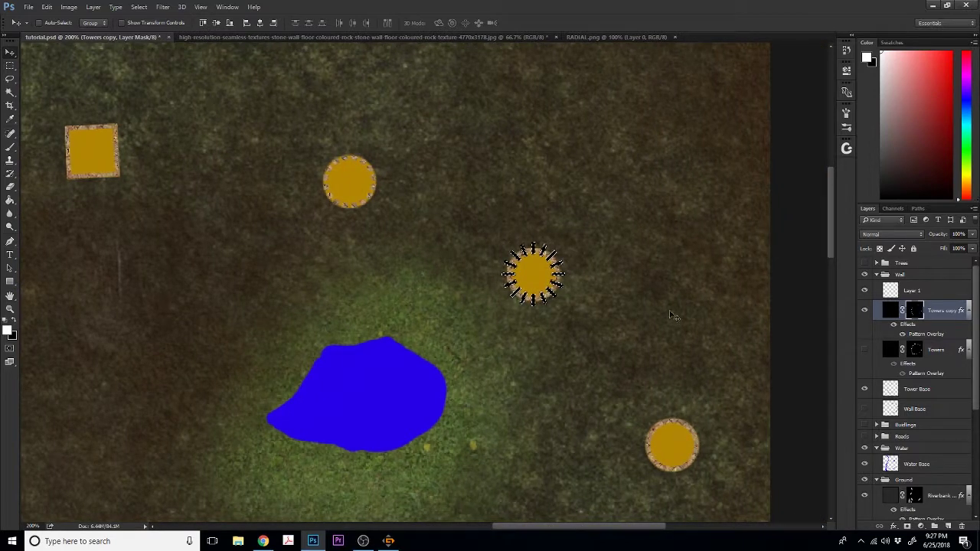
pyautogui.hotkey('alt', ']')
pyautogui.moveTo(536, 274); pyautogui.dragTo(671, 443)
pyautogui.click(913, 310)
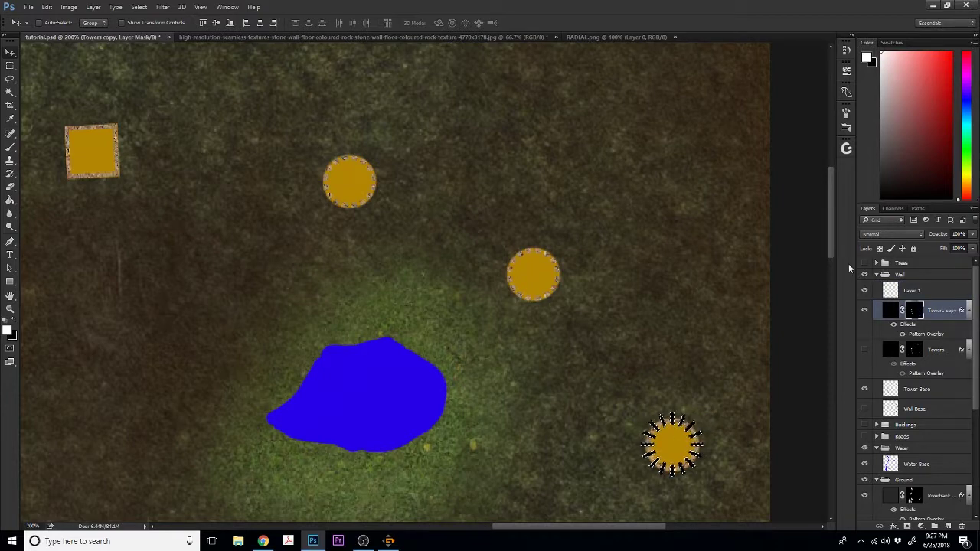
# - Move Layer 1's radial pattern to the next round tower down the eastern side and notch its rim on the Towers copy mask
pyautogui.moveTo(829, 229); pyautogui.dragTo(830, 295)
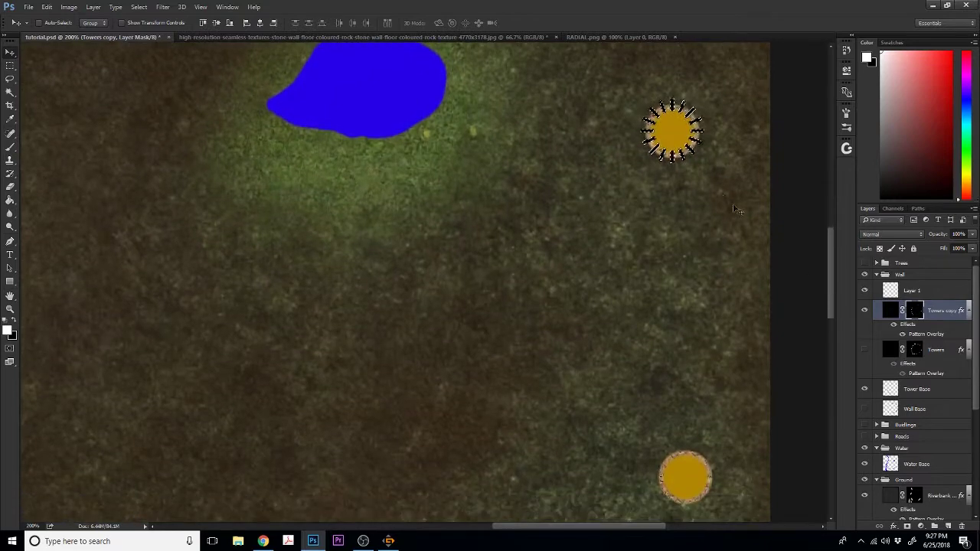
pyautogui.moveTo(675, 134); pyautogui.dragTo(731, 321)
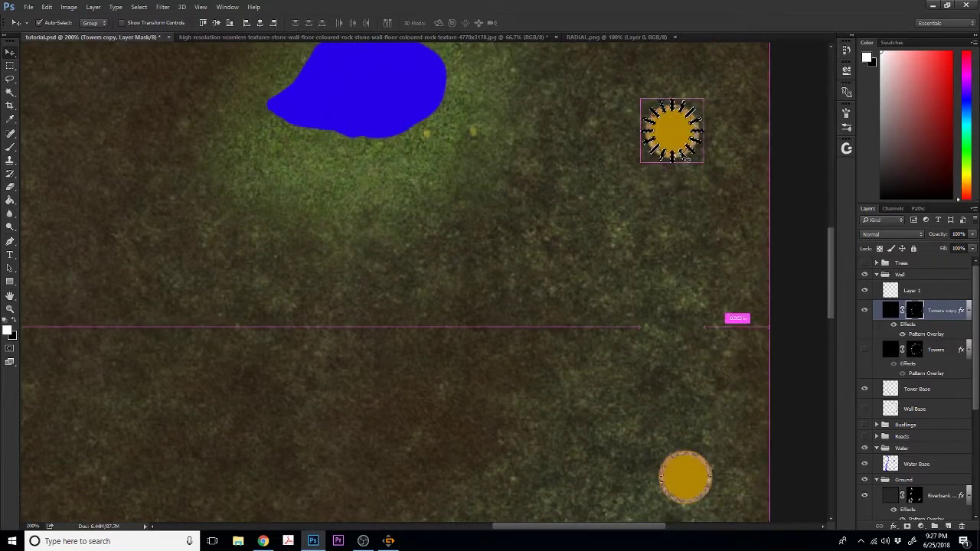
pyautogui.click(949, 289)
pyautogui.moveTo(672, 130); pyautogui.dragTo(685, 479)
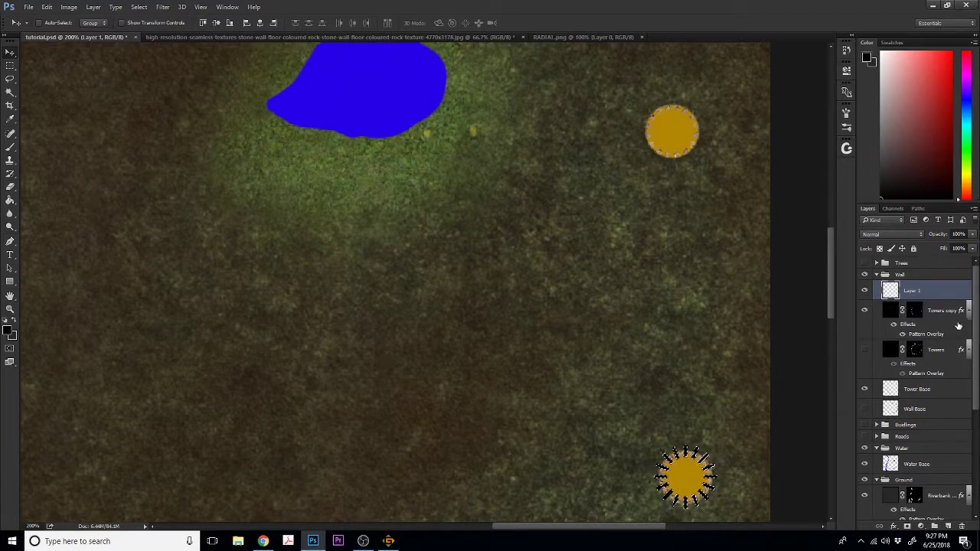
pyautogui.click(912, 310)
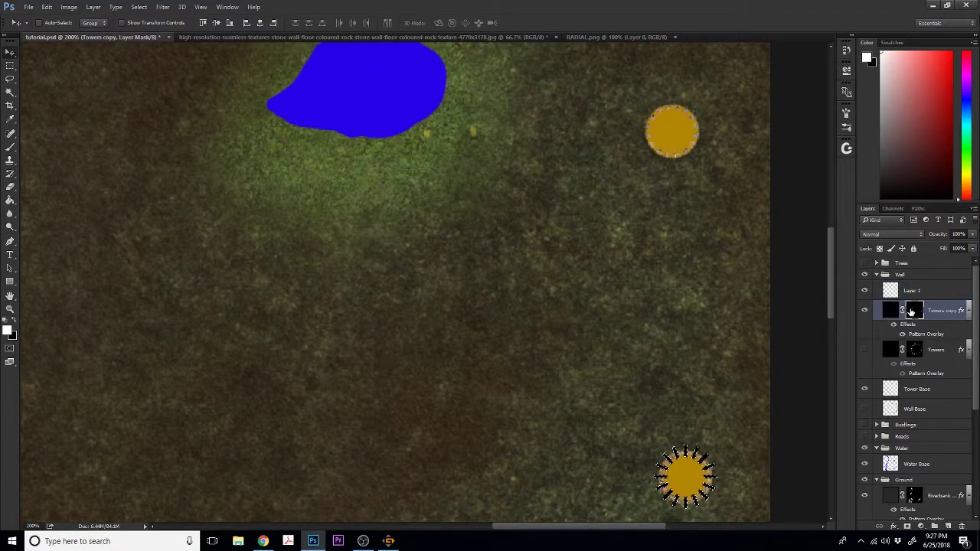
# - Place the radial pattern over the southeastern round tower beside the river and cut its rim on the Towers copy mask
pyautogui.moveTo(830, 256); pyautogui.dragTo(826, 317)
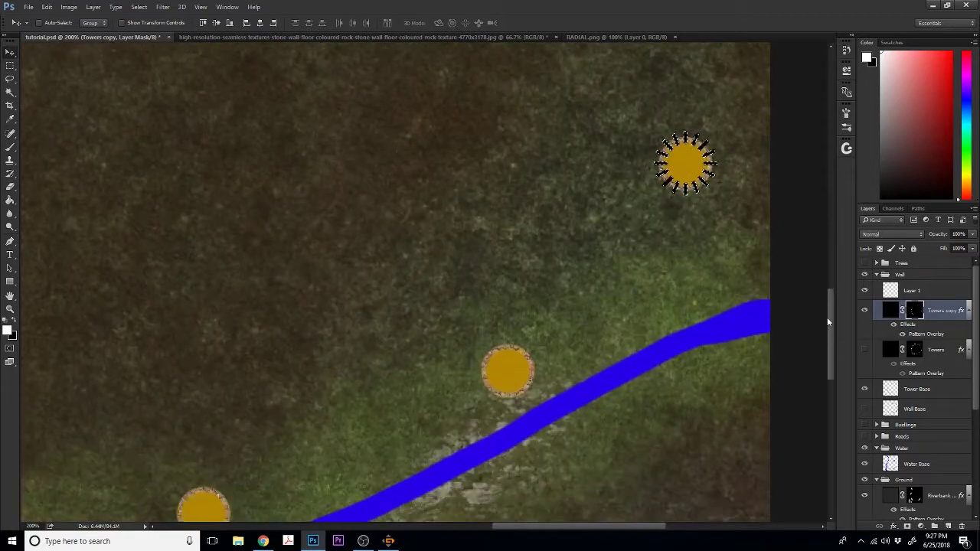
pyautogui.click(888, 292)
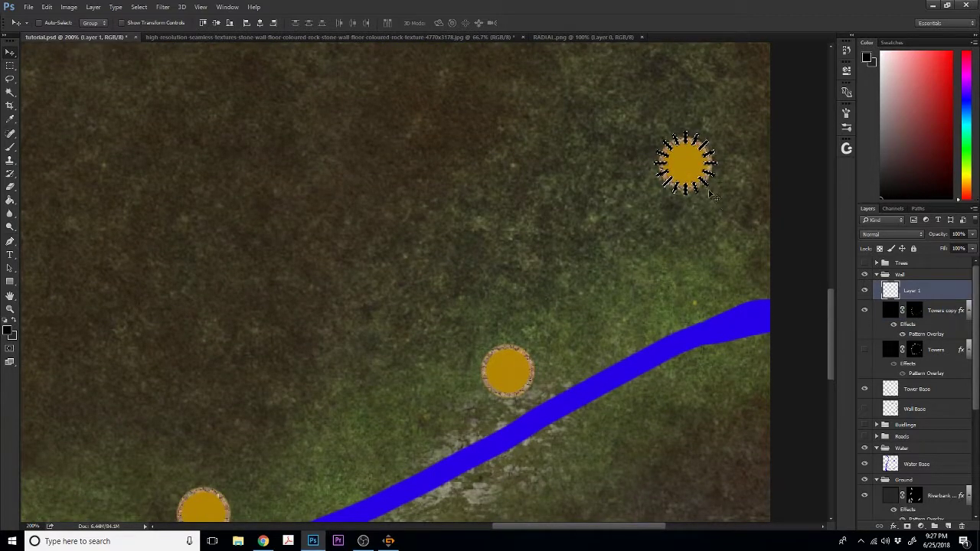
pyautogui.moveTo(707, 146); pyautogui.dragTo(537, 346)
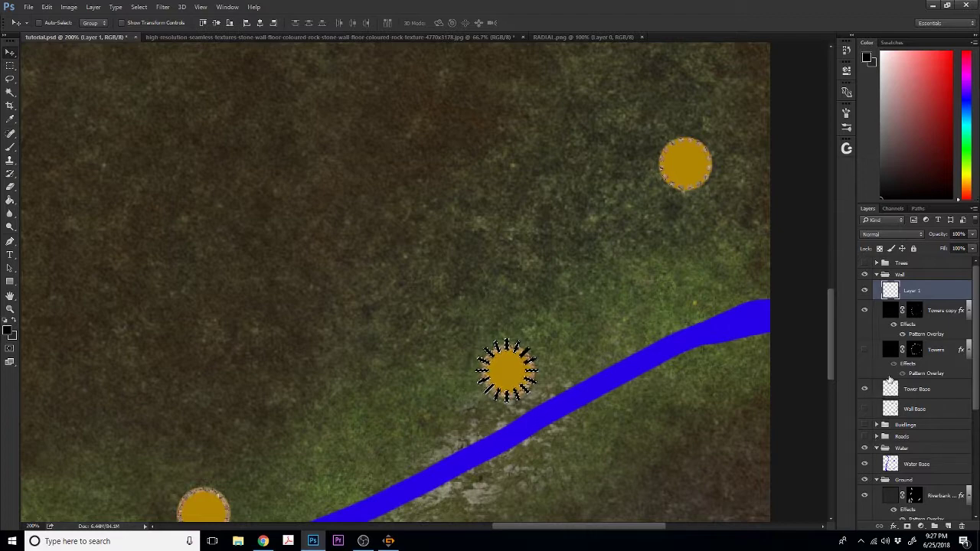
pyautogui.click(915, 315)
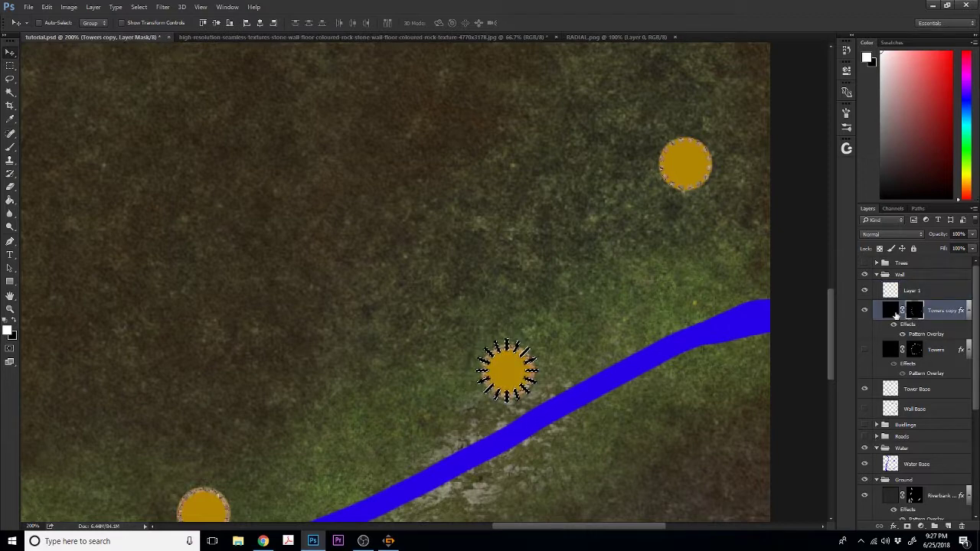
# - Move the radial pattern to the southernmost round tower above the river and cut its rim on the Towers copy mask
pyautogui.moveTo(831, 313); pyautogui.dragTo(833, 329)
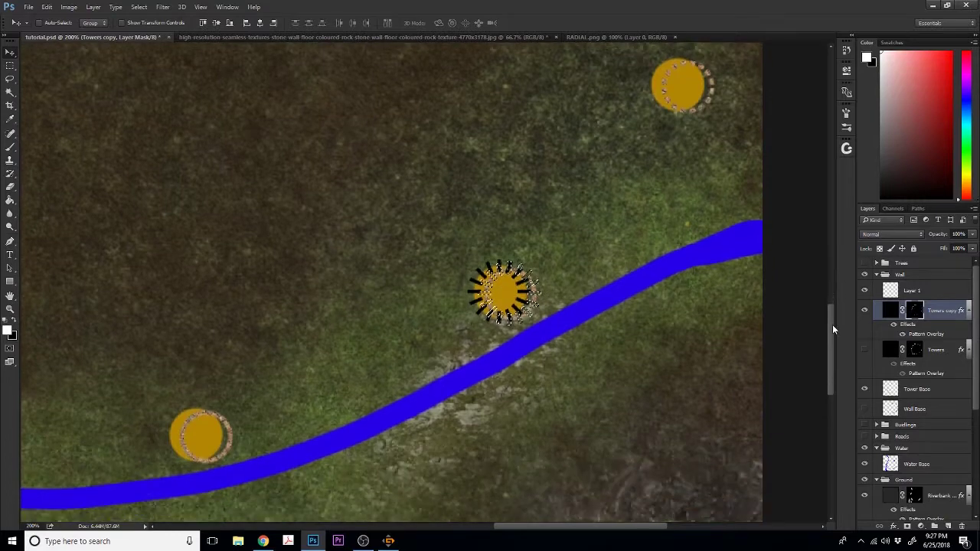
pyautogui.click(904, 291)
pyautogui.moveTo(830, 322); pyautogui.dragTo(832, 349)
pyautogui.moveTo(525, 124)
pyautogui.mouseDown()
pyautogui.moveTo(278, 207)
pyautogui.moveTo(219, 268)
pyautogui.mouseUp()
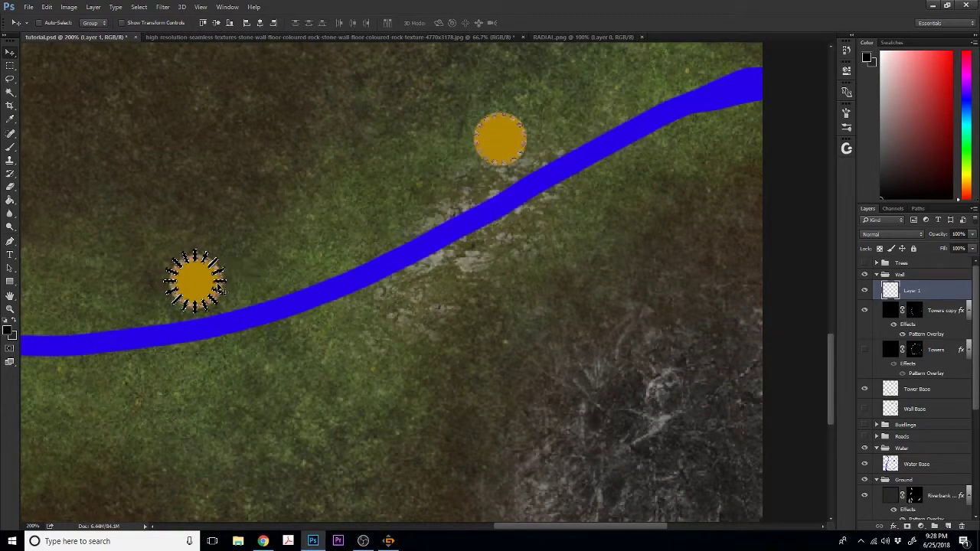
pyautogui.click(915, 314)
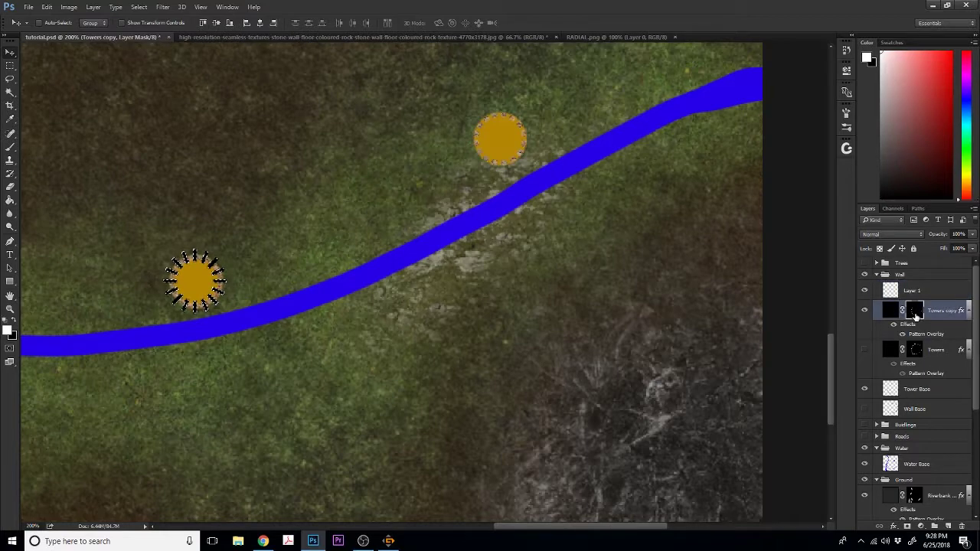
# - Move Layer 1's radial pattern to the southwestern round tower beyond the two square towers and cut its rim on the Towers copy mask
pyautogui.moveTo(616, 522); pyautogui.dragTo(528, 523)
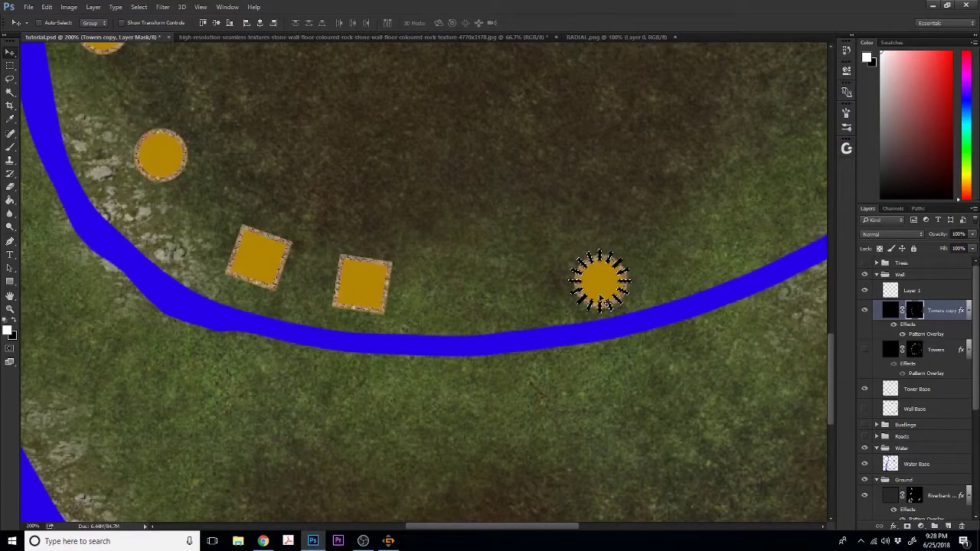
pyautogui.click(896, 289)
pyautogui.moveTo(614, 260)
pyautogui.mouseDown()
pyautogui.moveTo(539, 253)
pyautogui.moveTo(164, 129)
pyautogui.moveTo(164, 161)
pyautogui.mouseUp()
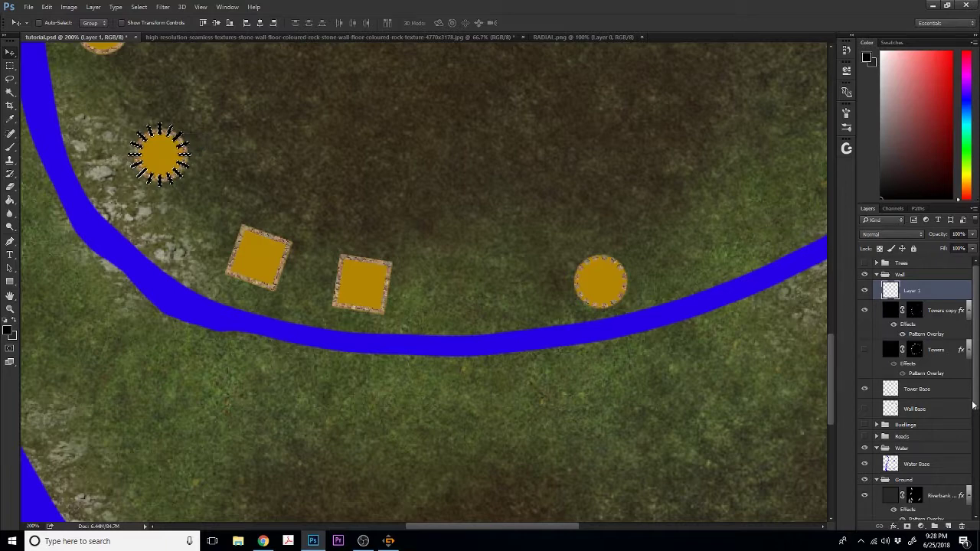
pyautogui.click(914, 310)
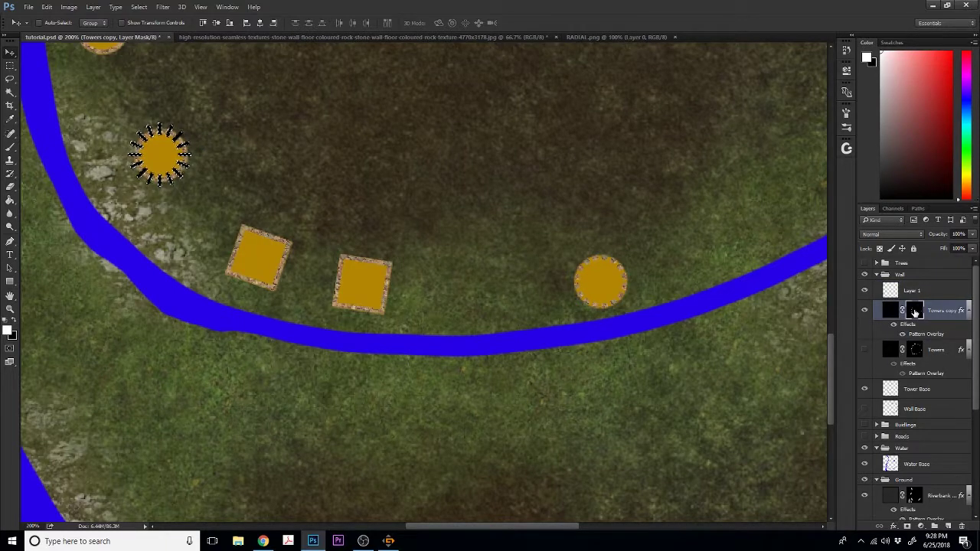
# - Move the radial pattern to the next round tower north along the western side and notch its rim on the Towers copy mask
pyautogui.moveTo(831, 376); pyautogui.dragTo(847, 329)
pyautogui.click(911, 290)
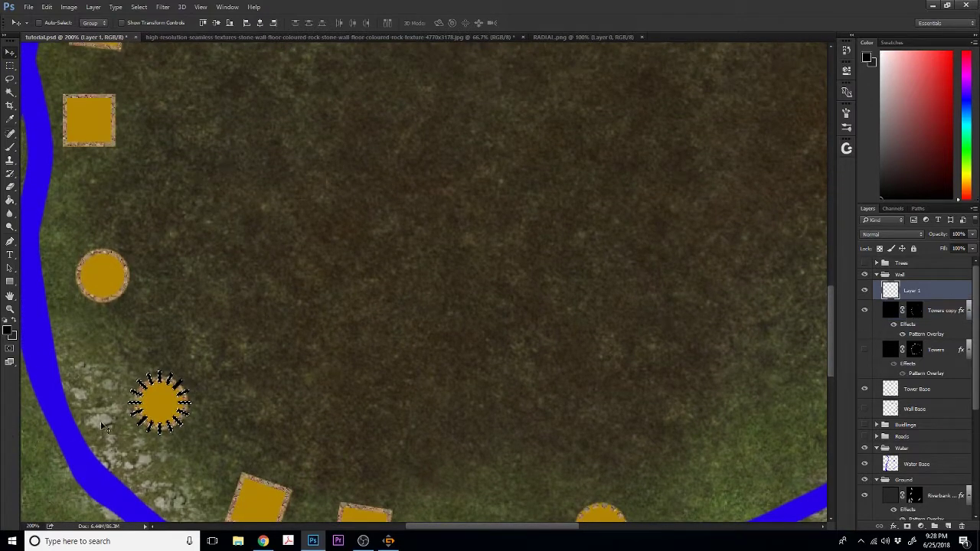
pyautogui.moveTo(176, 413); pyautogui.dragTo(118, 285)
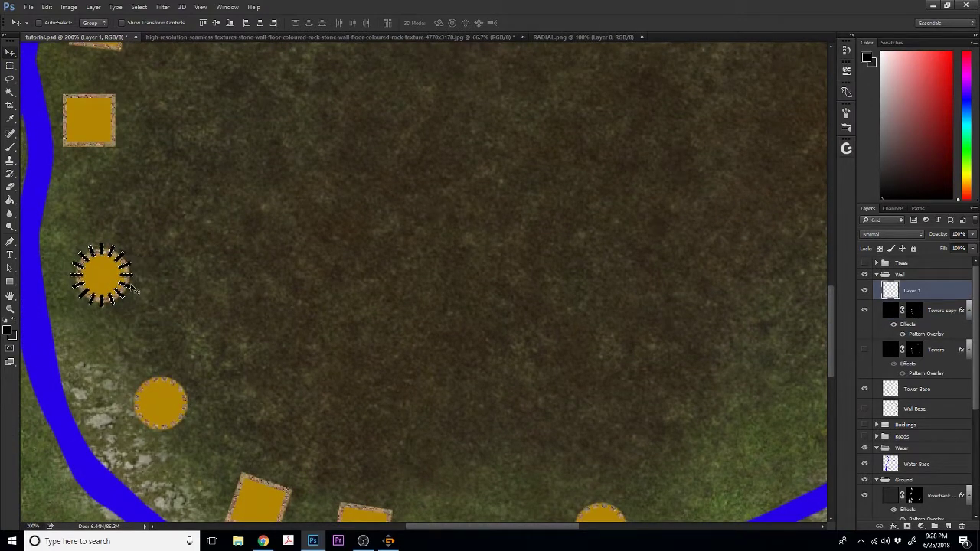
pyautogui.click(916, 310)
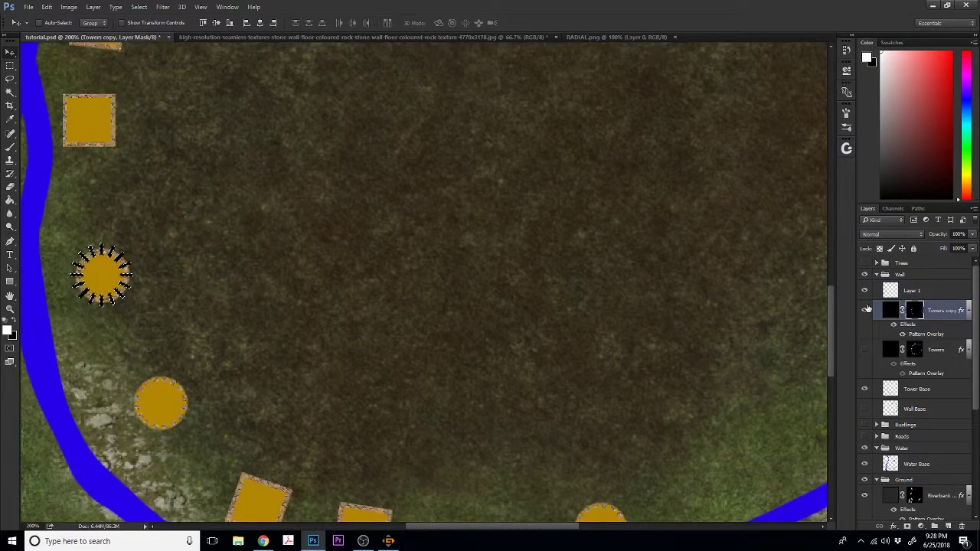
# - Place the radial pattern over the riverside round tower north of the western square pair and cut its rim on the Towers copy mask
pyautogui.moveTo(832, 321); pyautogui.dragTo(842, 269)
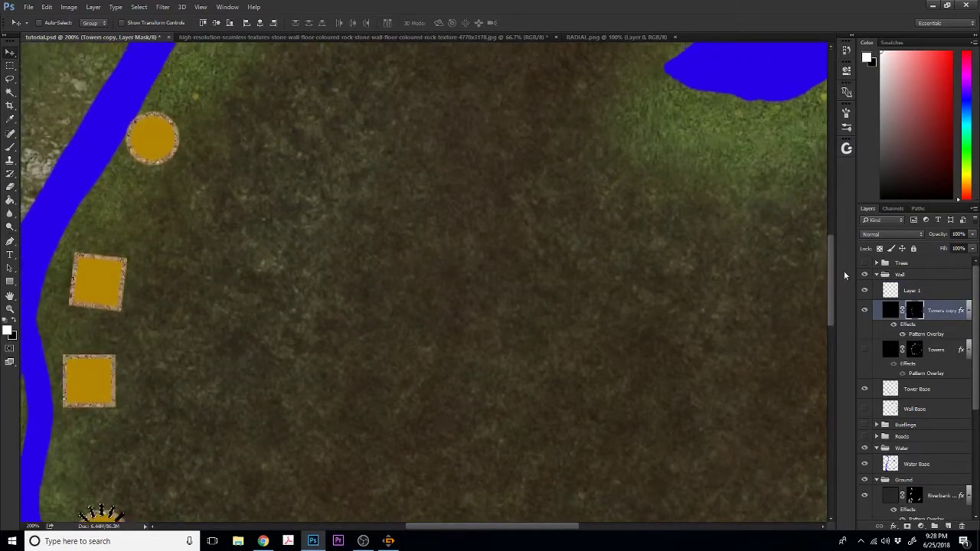
pyautogui.scroll(-1, 535, 329)
pyautogui.hotkey('alt', ']')
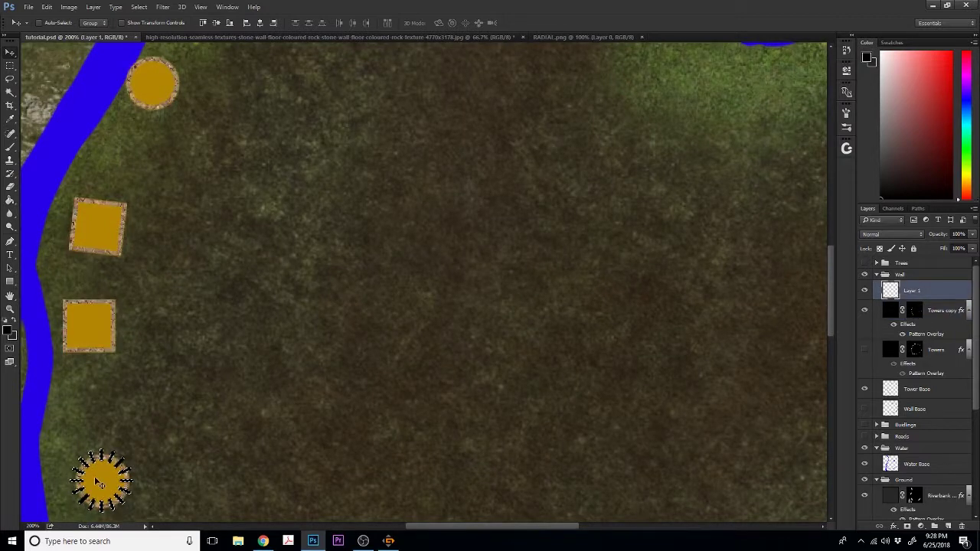
pyautogui.moveTo(98, 479); pyautogui.dragTo(147, 82)
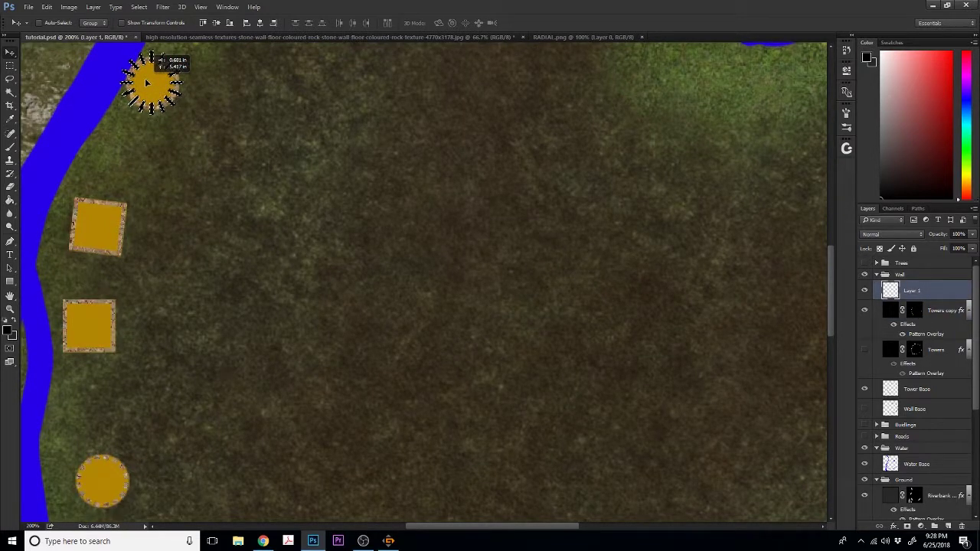
pyautogui.click(914, 311)
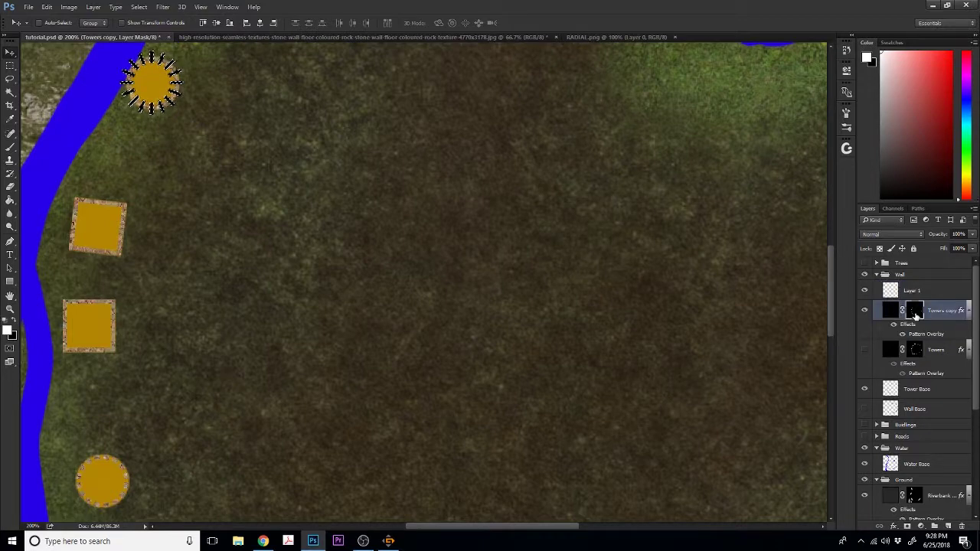
# - Move the radial pattern to the northwesternmost round tower beside the river and cut its rim on the Towers copy mask
pyautogui.scroll(5, 836, 249)
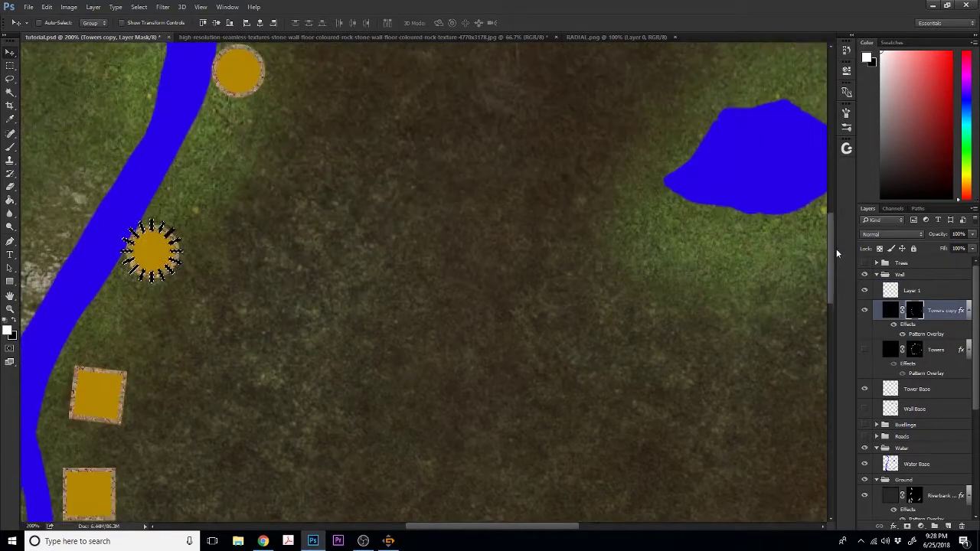
pyautogui.click(890, 292)
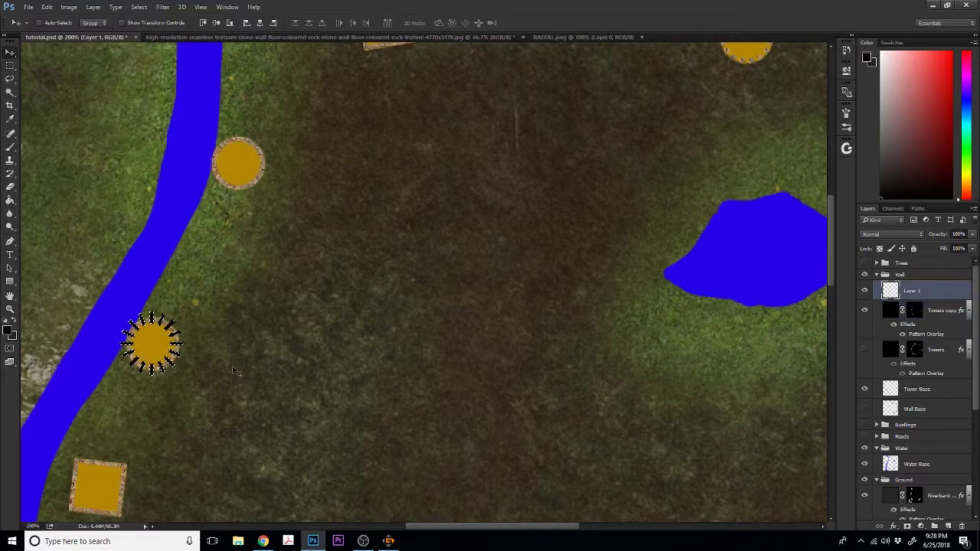
pyautogui.moveTo(151, 336); pyautogui.dragTo(235, 157)
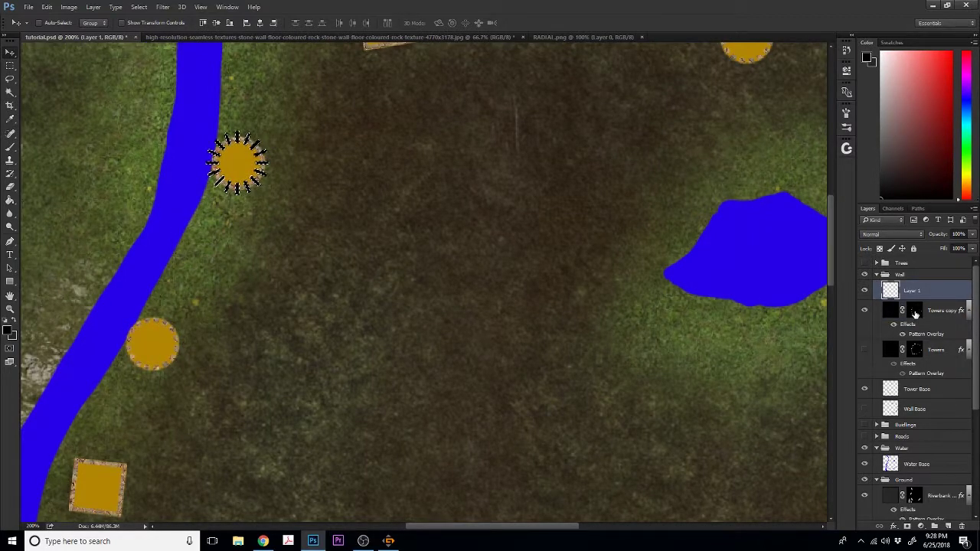
pyautogui.click(916, 310)
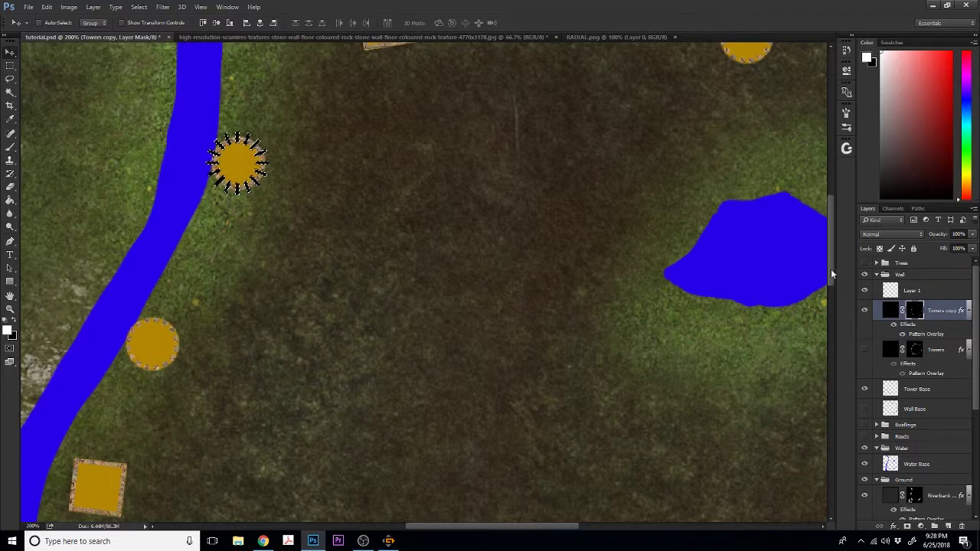
# - Delete the radial pattern's Layer 1, clear the selection and show the Towers layer again
pyautogui.moveTo(830, 268); pyautogui.dragTo(834, 231)
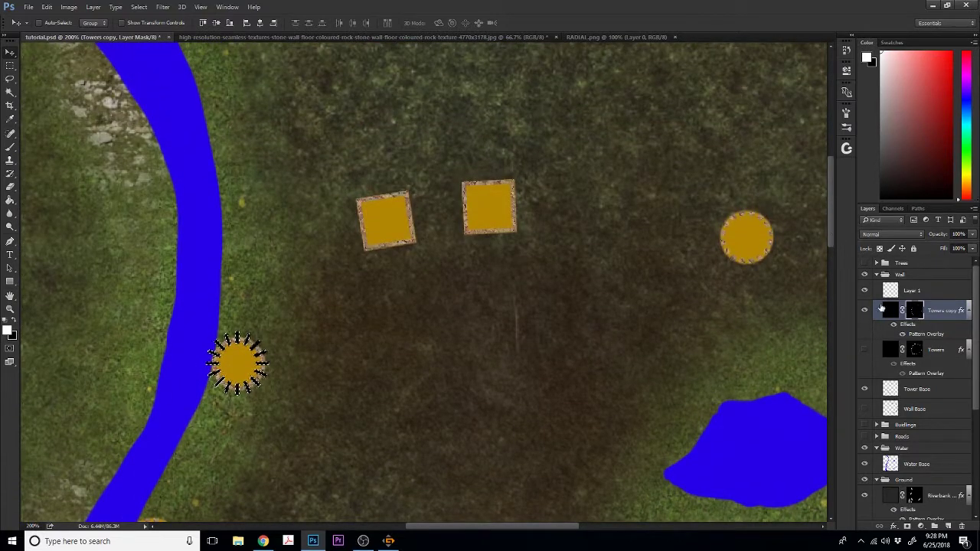
pyautogui.click(965, 525)
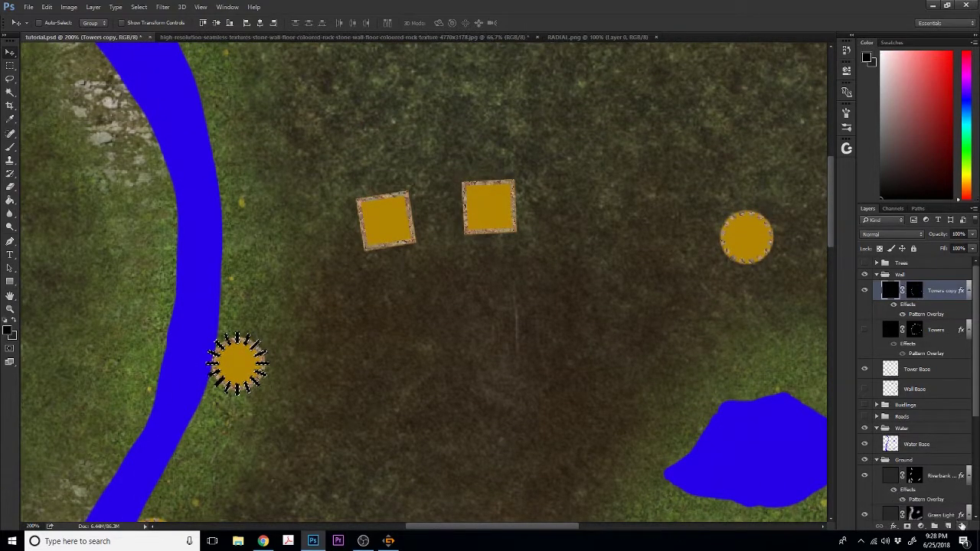
pyautogui.hotkey('ctrl', 'd')
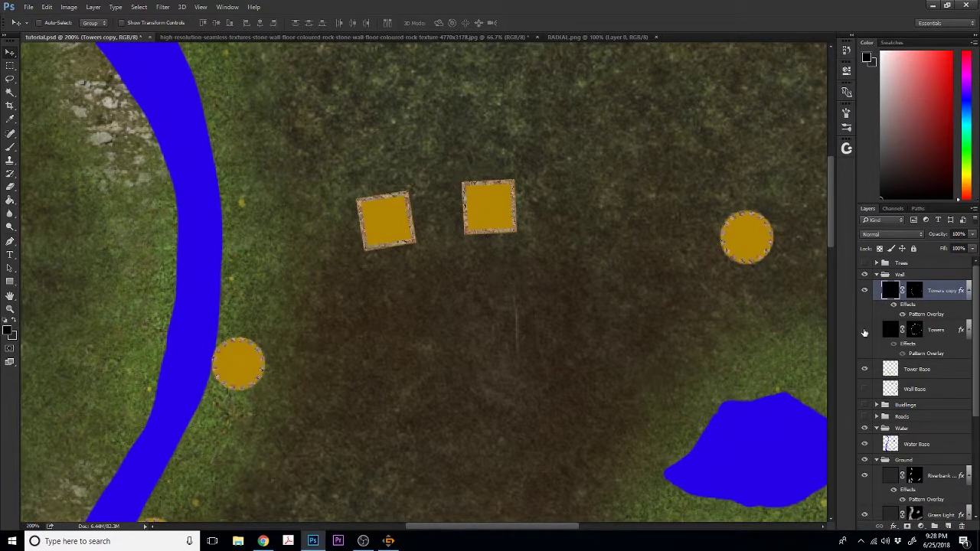
pyautogui.click(864, 329)
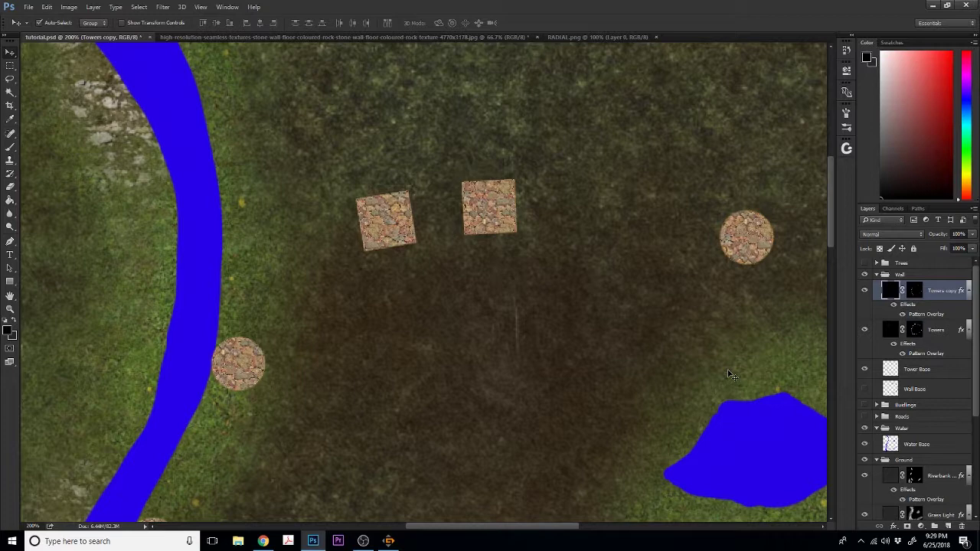
# - Review the textured towers around the whole map
pyautogui.hotkey('ctrl', '-')
pyautogui.hotkey('ctrl', '-')
pyautogui.hotkey('ctrl', '-')
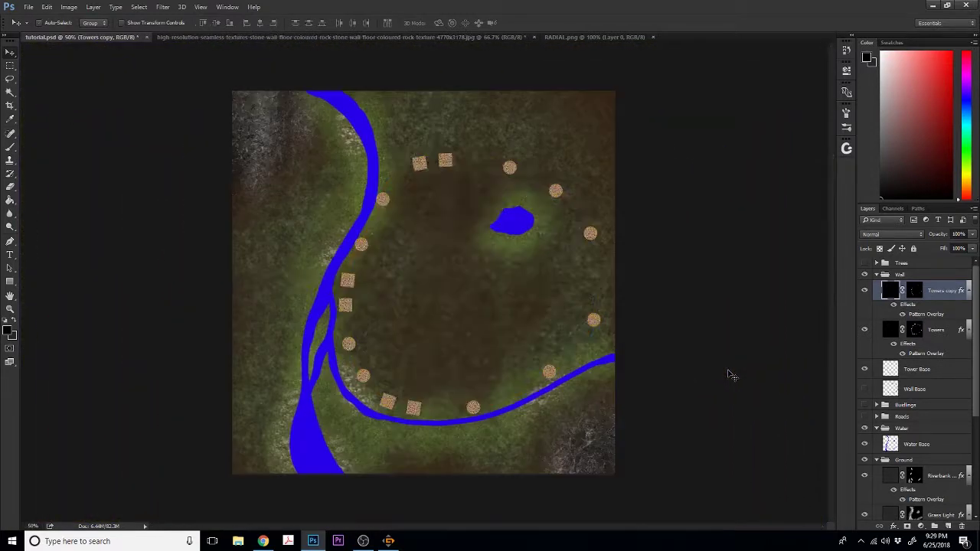
pyautogui.hotkey('ctrl', '+')
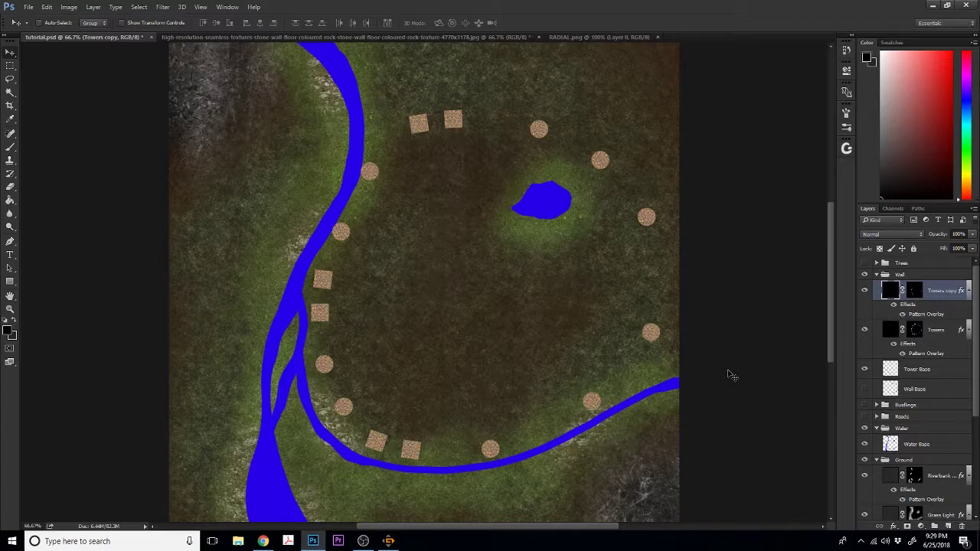
pyautogui.moveTo(832, 304); pyautogui.dragTo(834, 288)
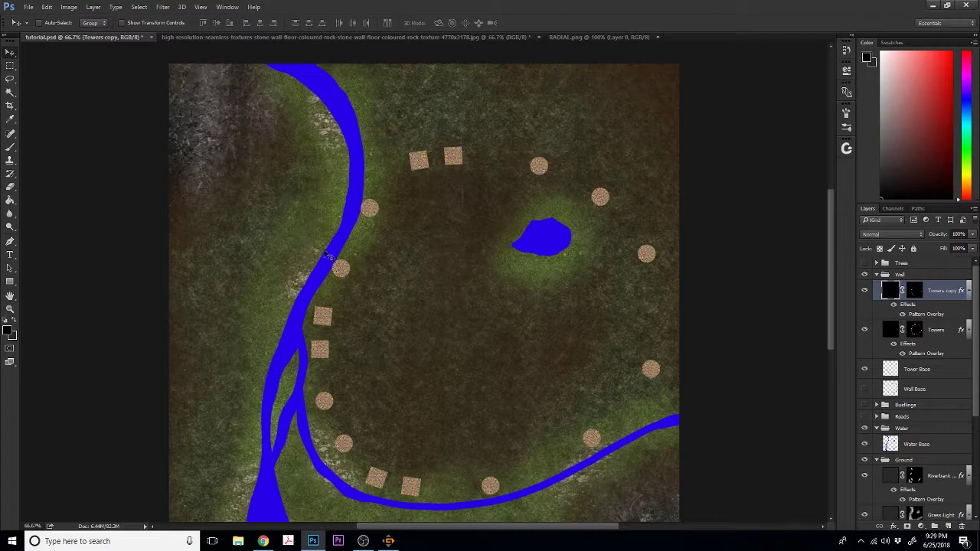
pyautogui.moveTo(830, 225); pyautogui.dragTo(823, 270)
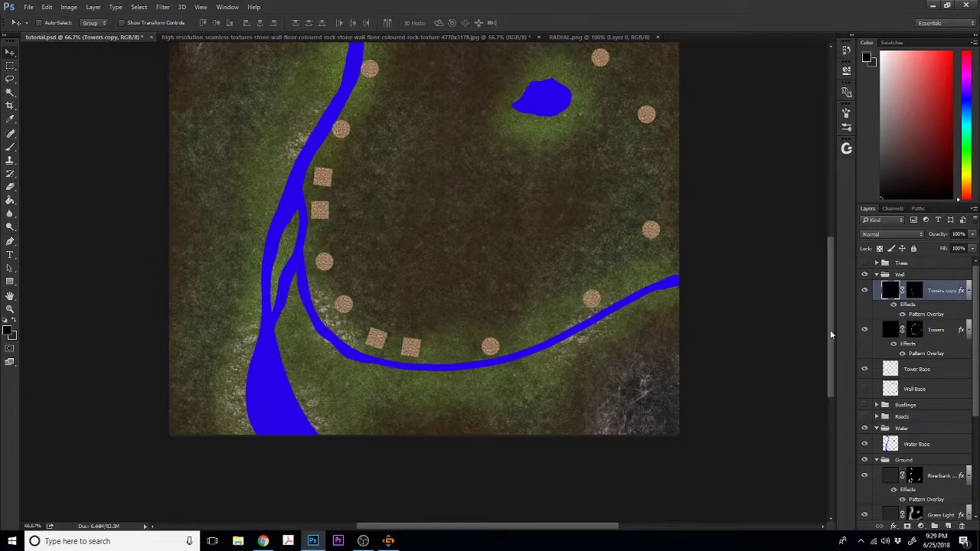
pyautogui.moveTo(829, 330); pyautogui.dragTo(835, 283)
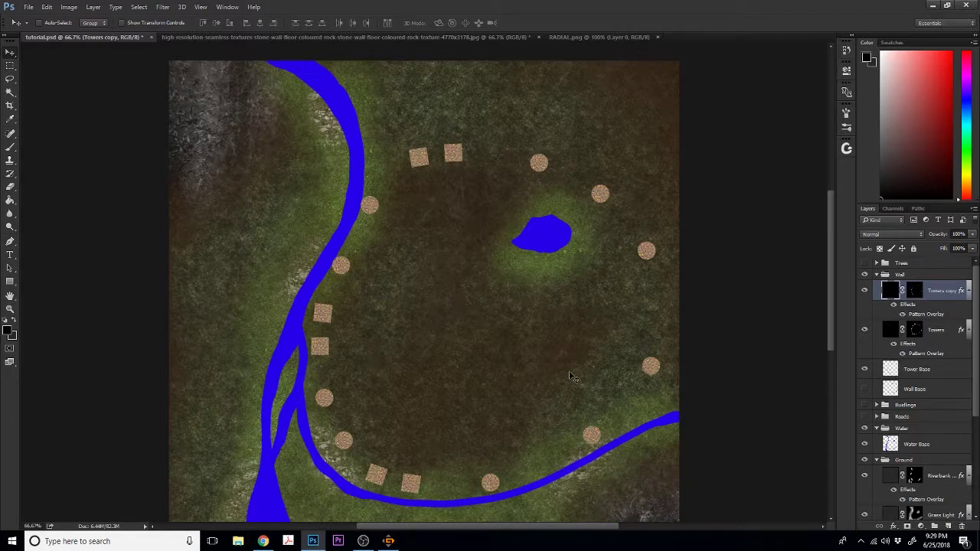
# - Load the Towers copy layer mask as a selection of all the tower rims
pyautogui.keyDown('ctrl'); pyautogui.click(915, 290); pyautogui.keyUp('ctrl')
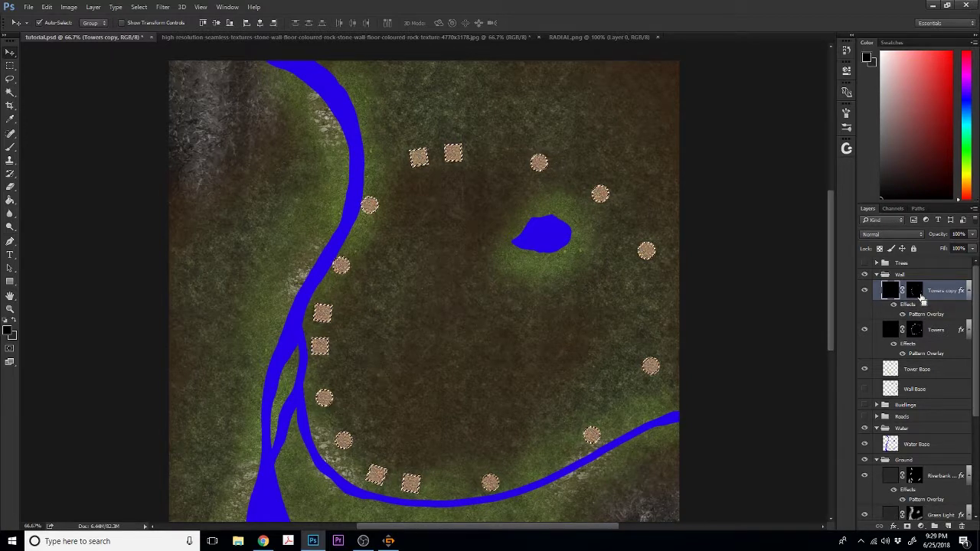
pyautogui.hotkey('ctrl', '+')
pyautogui.hotkey('ctrl', '+')
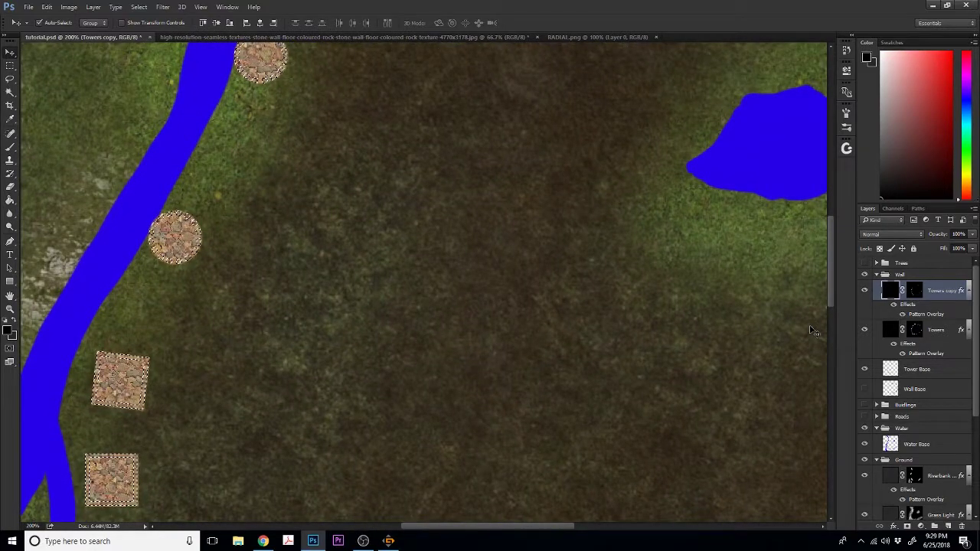
pyautogui.hotkey('ctrl', '-')
pyautogui.hotkey('ctrl', '-')
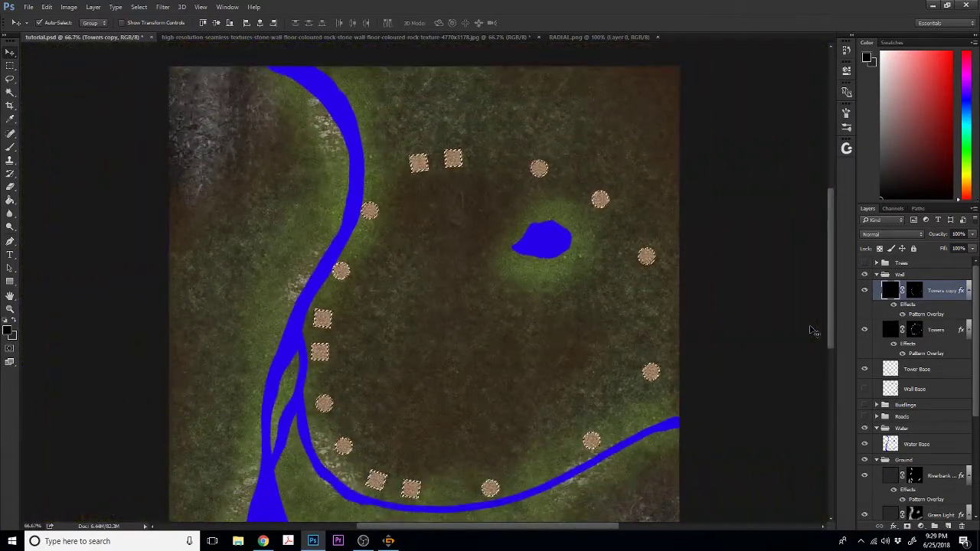
# - Create a new layer directly above the Towers layer and name it Parapet Shadows
pyautogui.click(935, 330)
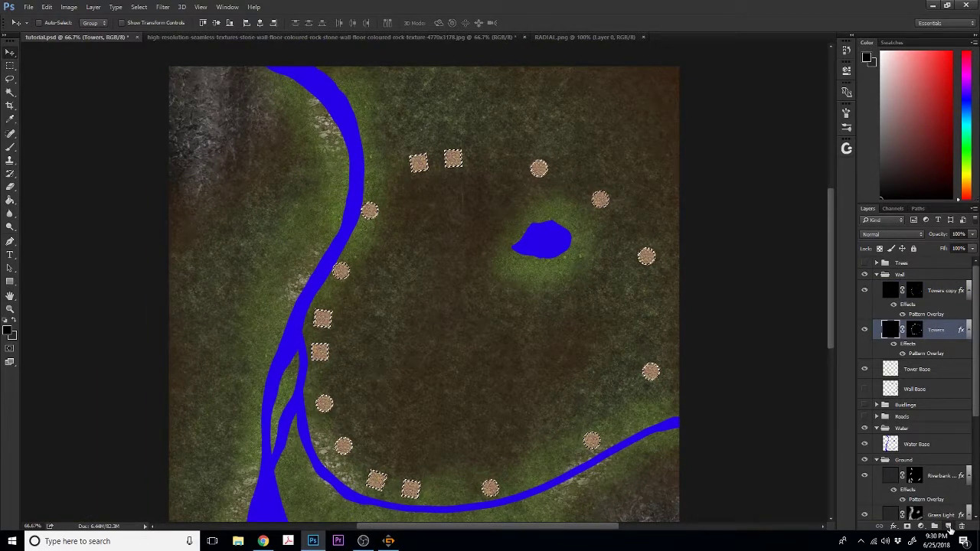
pyautogui.click(949, 526)
pyautogui.doubleClick(911, 330)
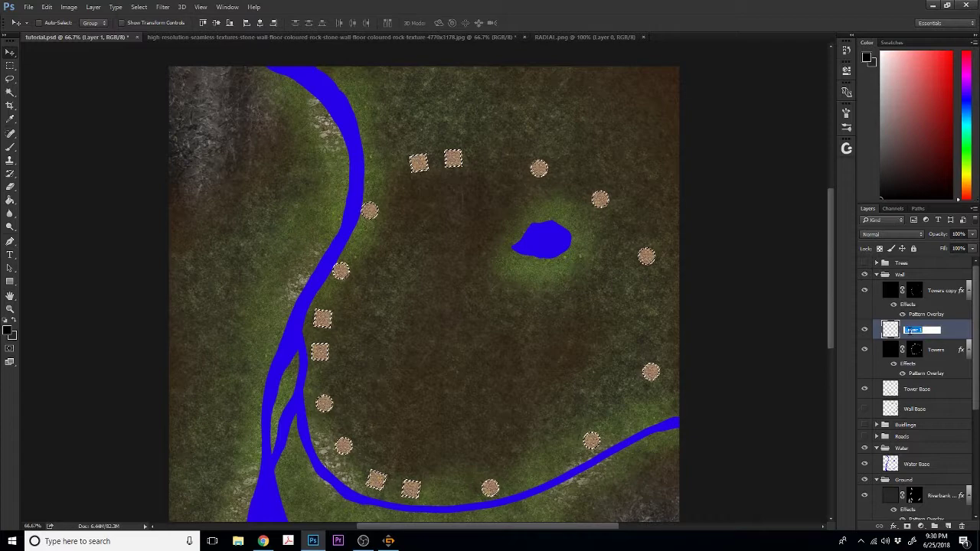
pyautogui.write('Parapet')
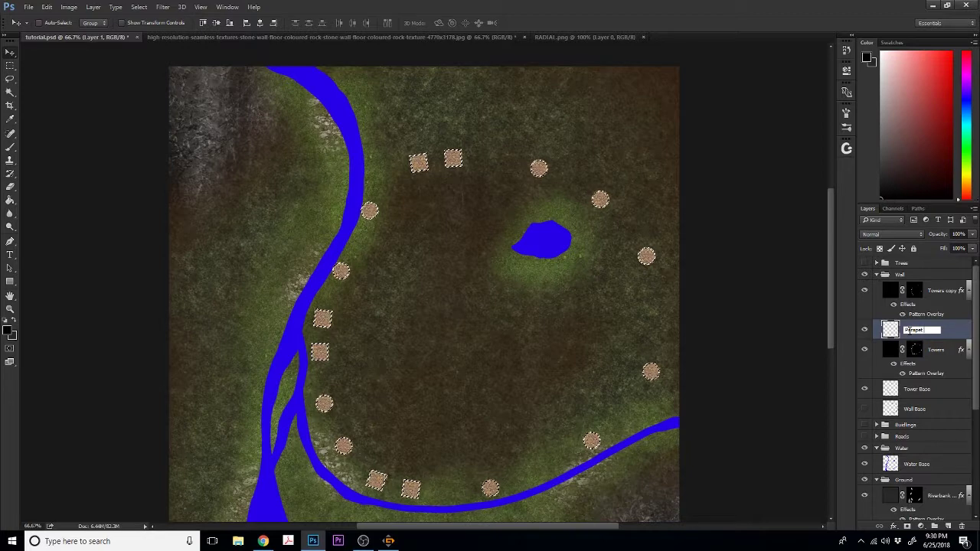
pyautogui.write('Sha')
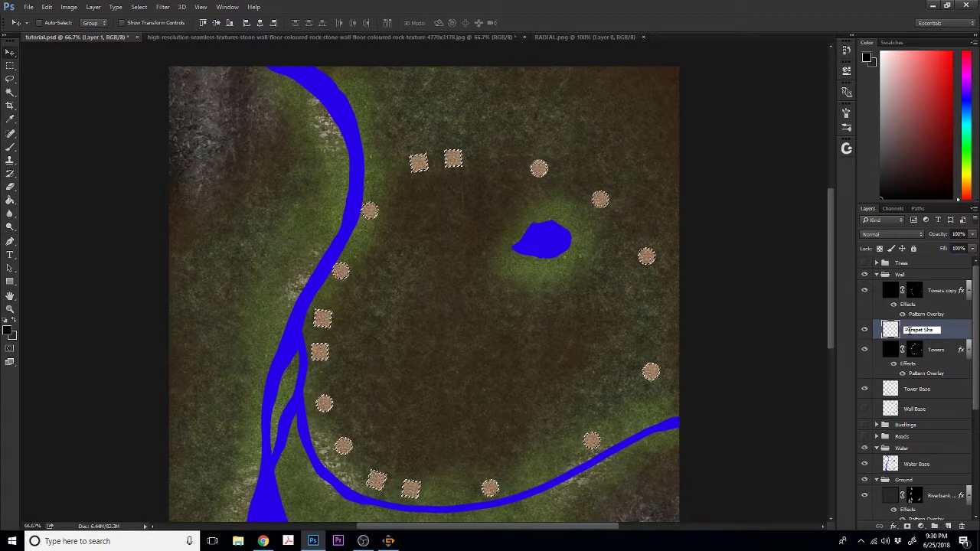
pyautogui.write('dows')
pyautogui.press('Return')
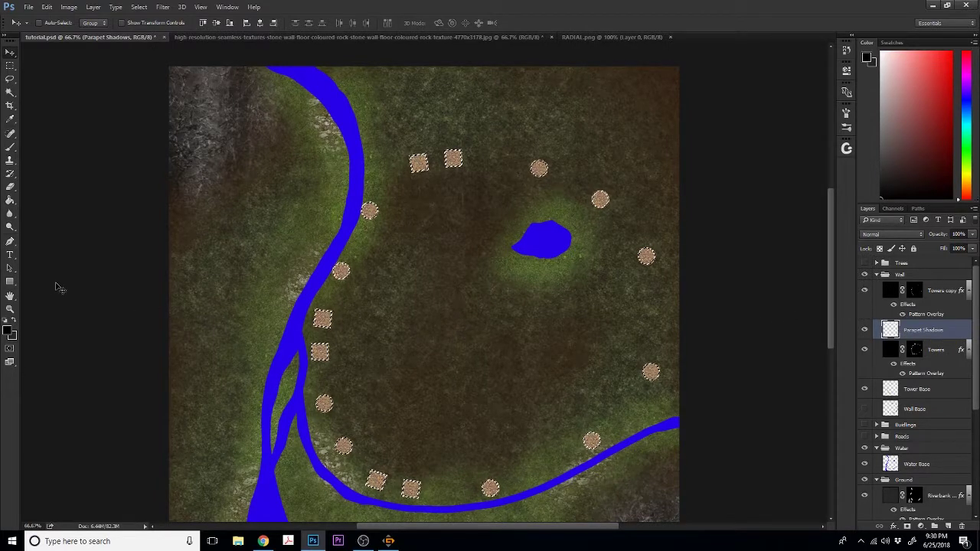
# - Fill the selected tower rims with black on the Parapet Shadows layer using the Paint Bucket, and hide the Towers copy layer
pyautogui.click(7, 202)
pyautogui.hotkey('ctrl', '+')
pyautogui.hotkey('ctrl', '+')
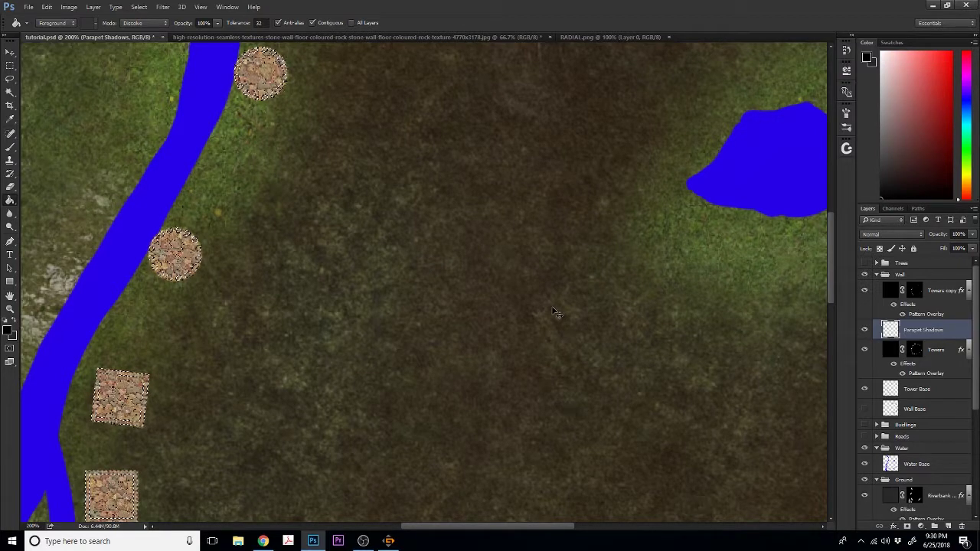
pyautogui.hotkey('ctrl', '-')
pyautogui.hotkey('ctrl', '-')
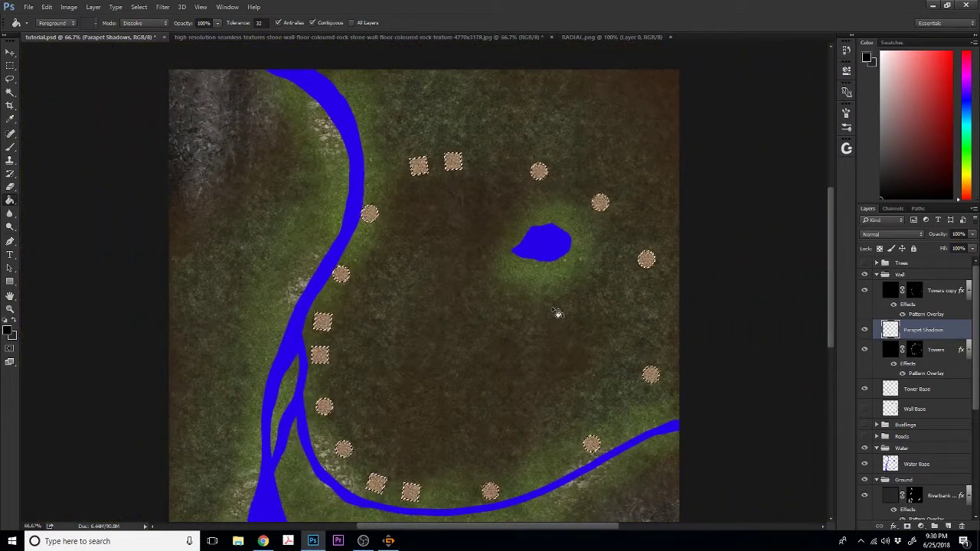
pyautogui.click(865, 290)
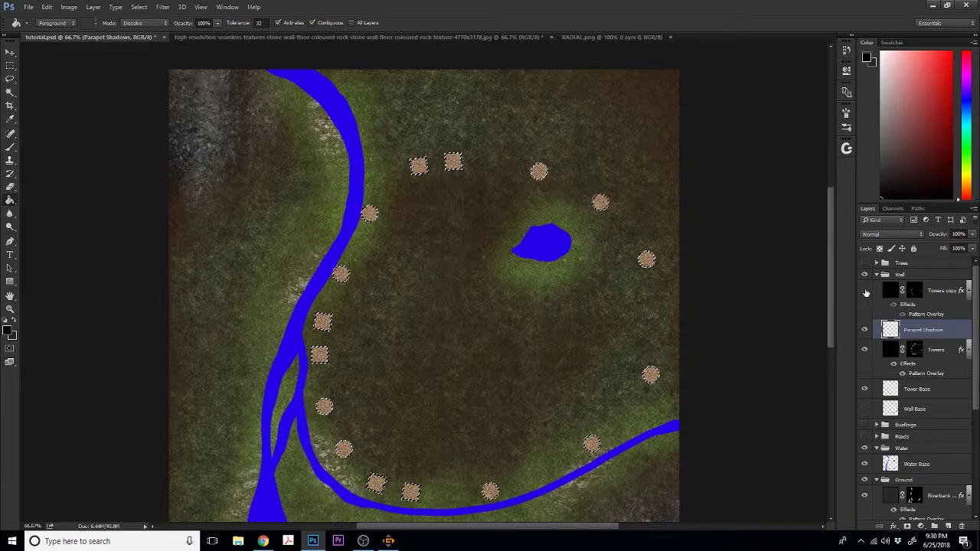
pyautogui.click(864, 291)
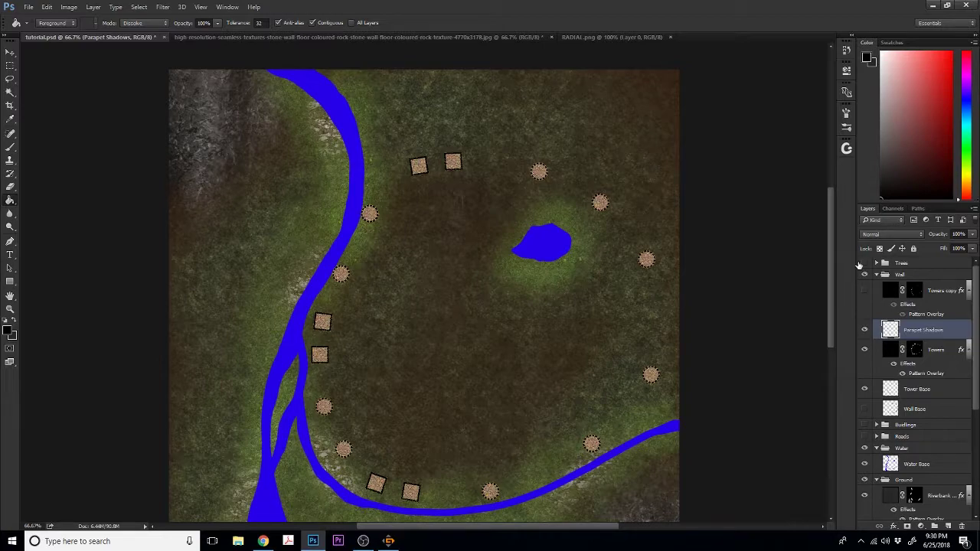
# - Set the Paint Bucket mode to Normal and refill the selected tower rims with solid black on the Parapet Shadows layer
pyautogui.hotkey('ctrl', '+')
pyautogui.hotkey('ctrl', '+')
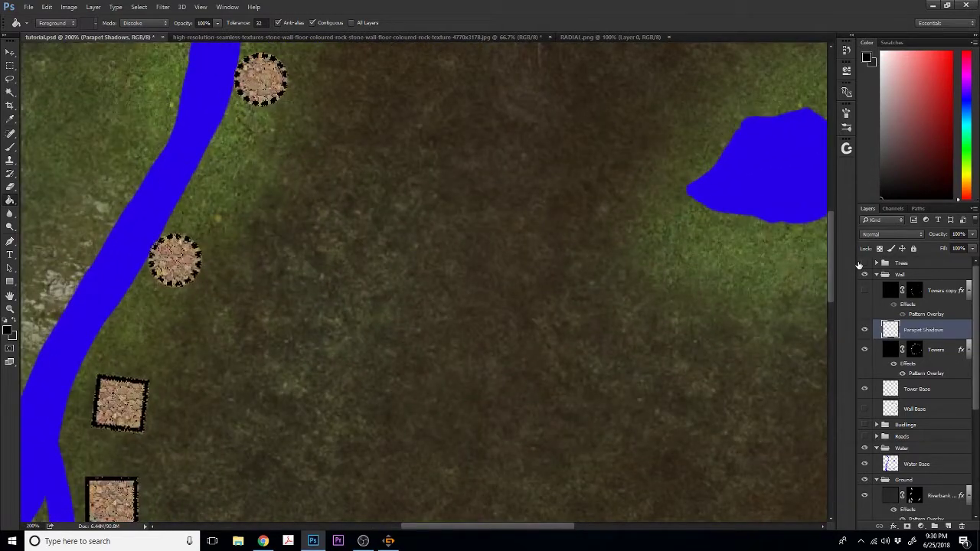
pyautogui.hotkey('ctrl', '-')
pyautogui.hotkey('ctrl', '-')
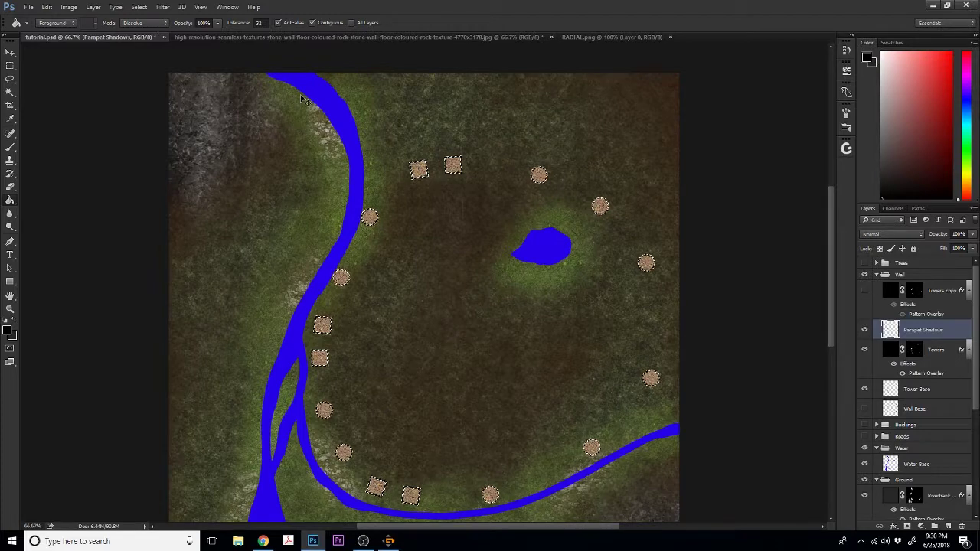
pyautogui.click(146, 23)
pyautogui.click(158, 36)
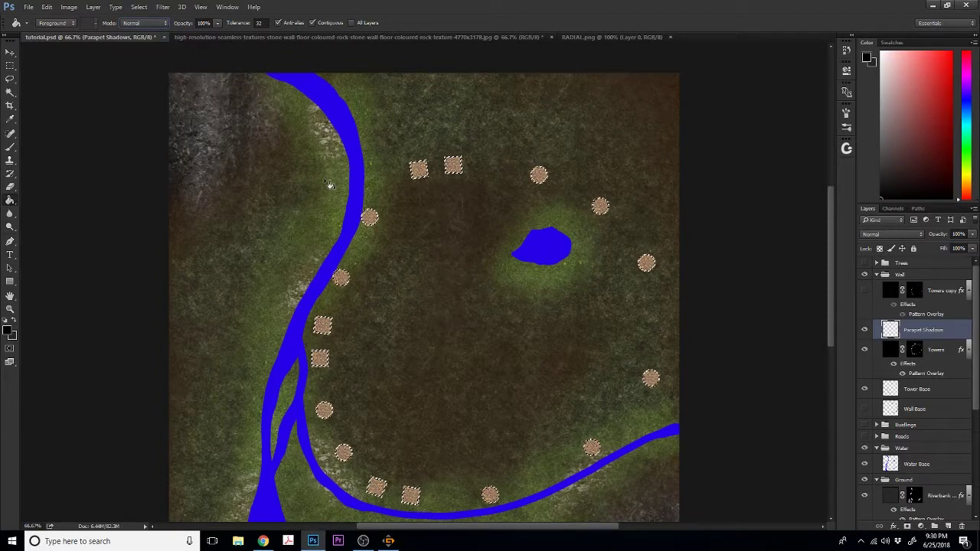
pyautogui.hotkey('ctrl', '+')
pyautogui.hotkey('ctrl', '+')
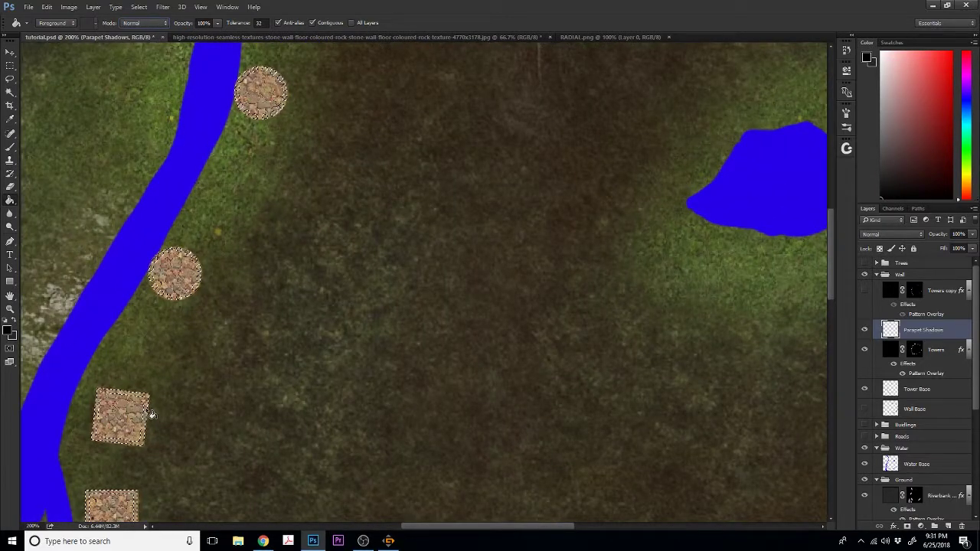
pyautogui.click(192, 372)
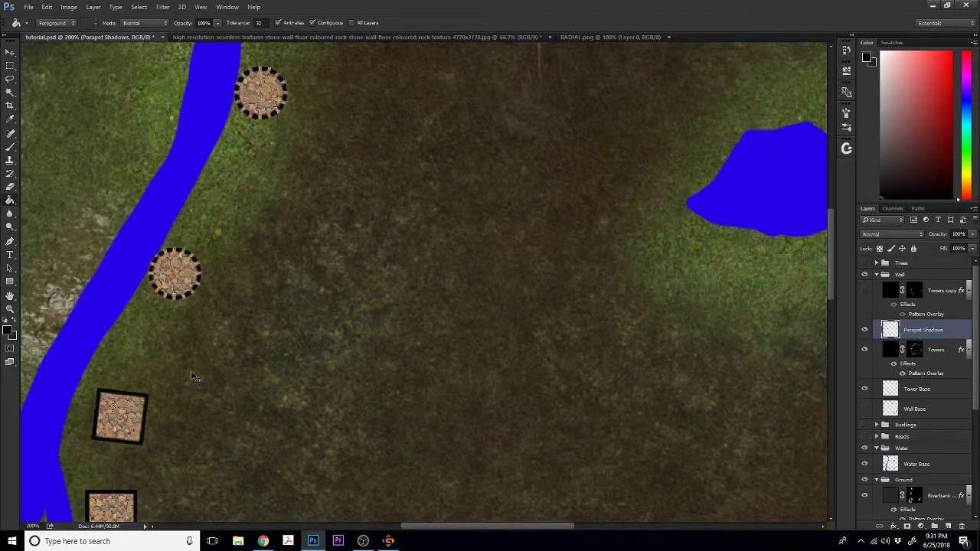
# - Make the Towers copy layer visible again above the black rim fill
pyautogui.hotkey('ctrl', '-')
pyautogui.hotkey('ctrl', '-')
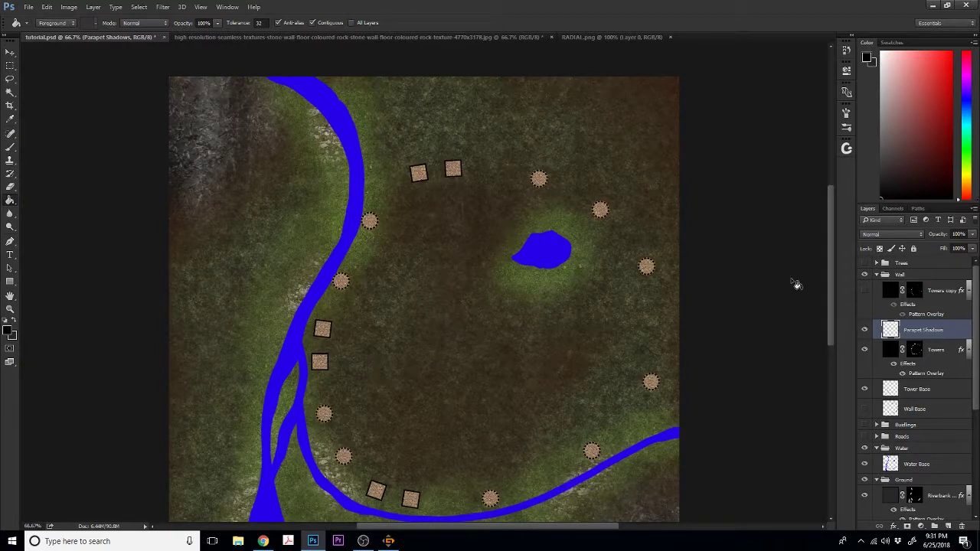
pyautogui.moveTo(865, 331); pyautogui.dragTo(864, 290)
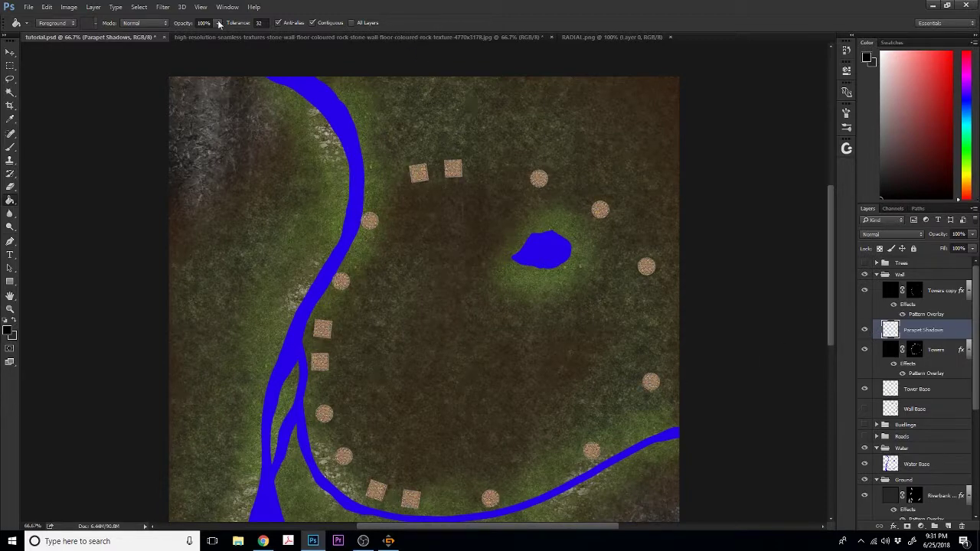
# - Apply a Gaussian Blur with a 0.8-pixel radius to the Parapet Shadows layer
pyautogui.click(162, 8)
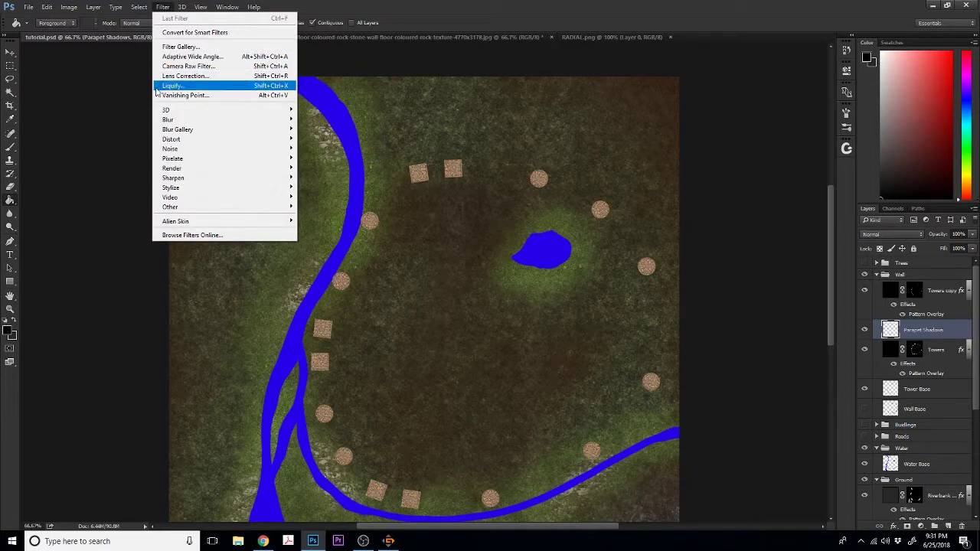
pyautogui.moveTo(165, 121)
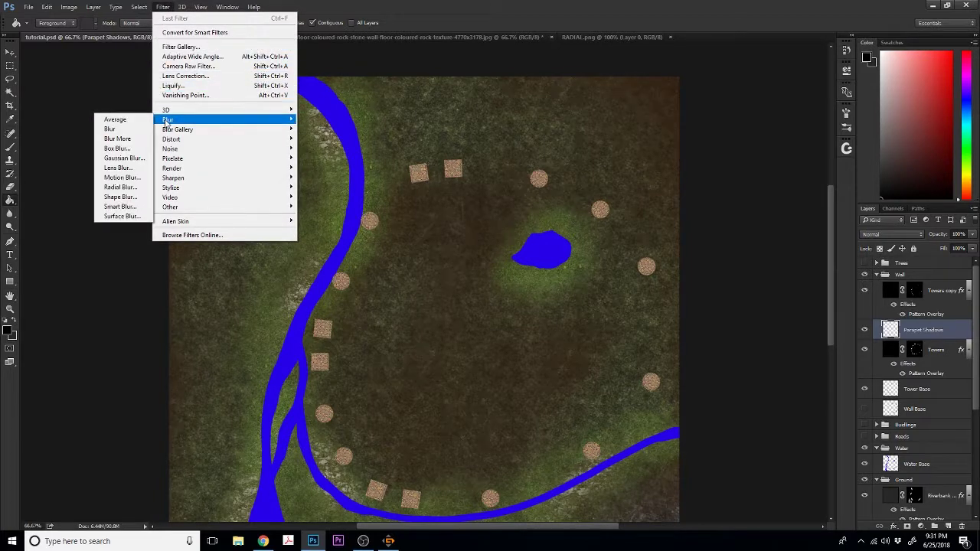
pyautogui.click(123, 158)
pyautogui.moveTo(493, 129); pyautogui.dragTo(652, 89)
pyautogui.moveTo(620, 145); pyautogui.dragTo(646, 178)
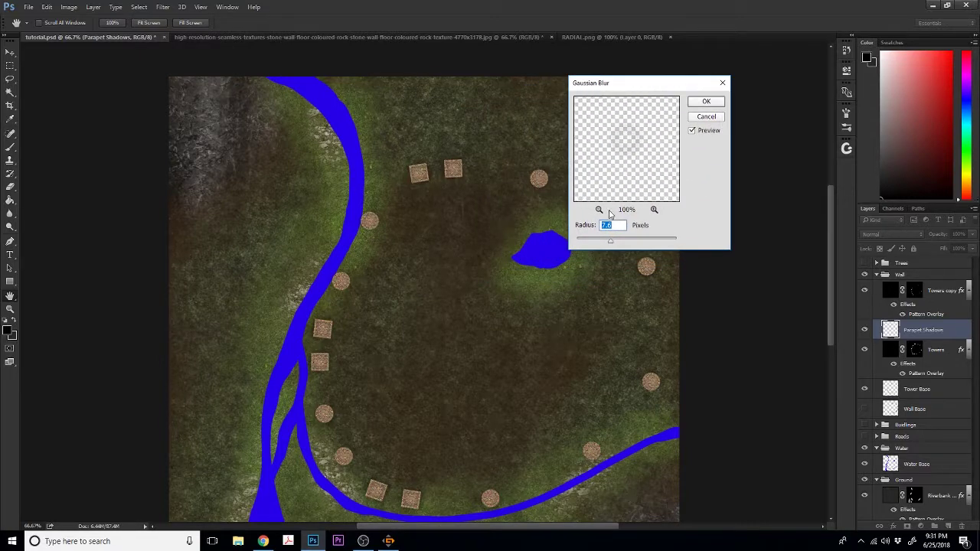
pyautogui.click(653, 210)
pyautogui.click(654, 209)
pyautogui.moveTo(651, 170); pyautogui.dragTo(641, 193)
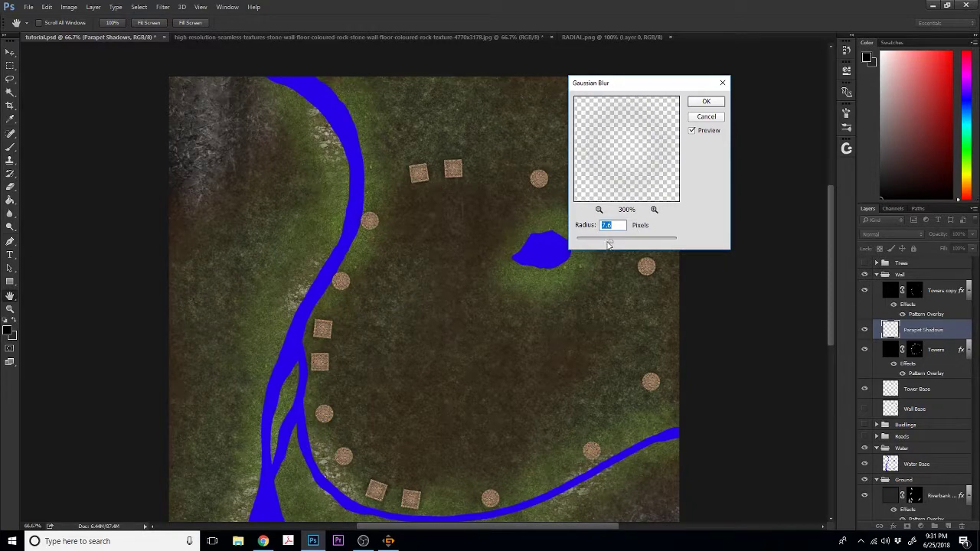
pyautogui.moveTo(613, 243); pyautogui.dragTo(582, 241)
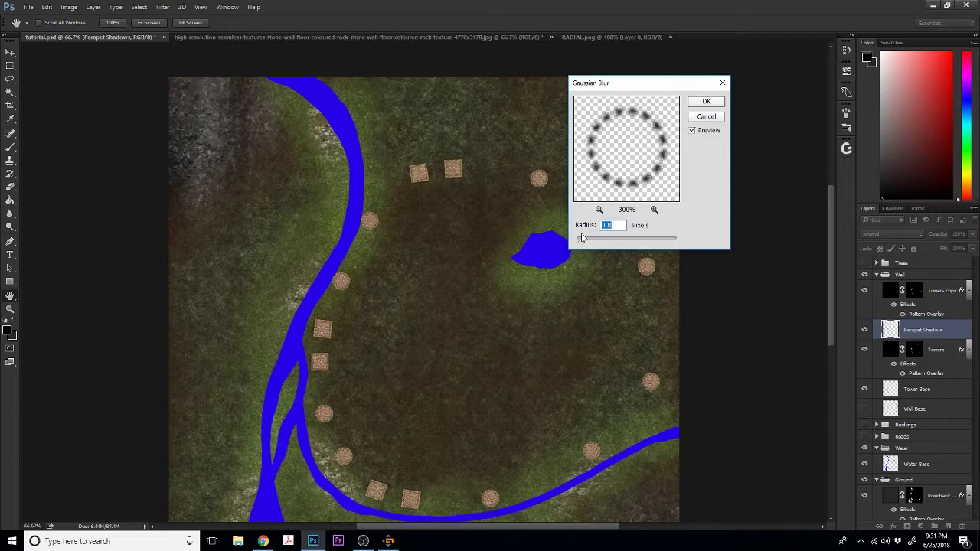
pyautogui.click(706, 103)
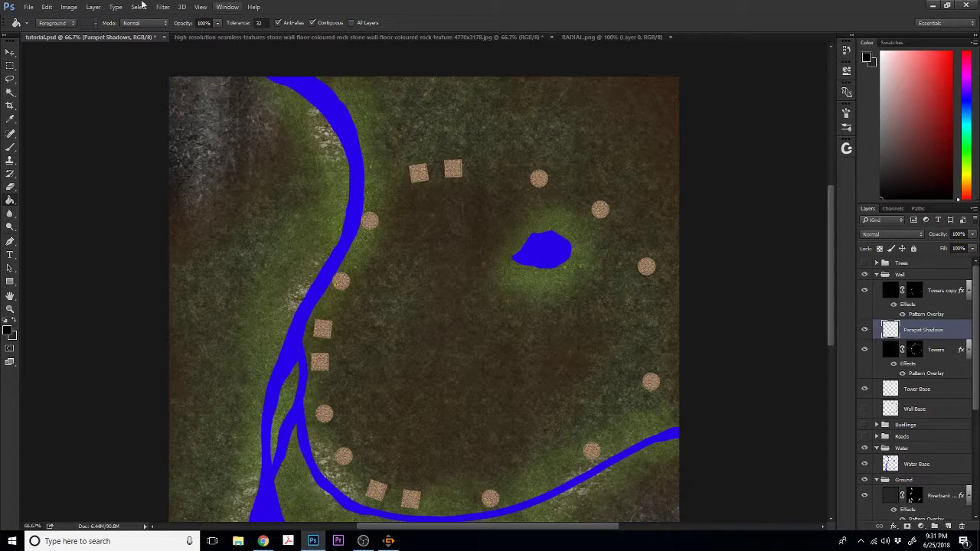
# - Offset the Parapet Shadows layer slightly down and to the right of the tower rims with the Move tool
pyautogui.click(11, 53)
pyautogui.click(12, 53)
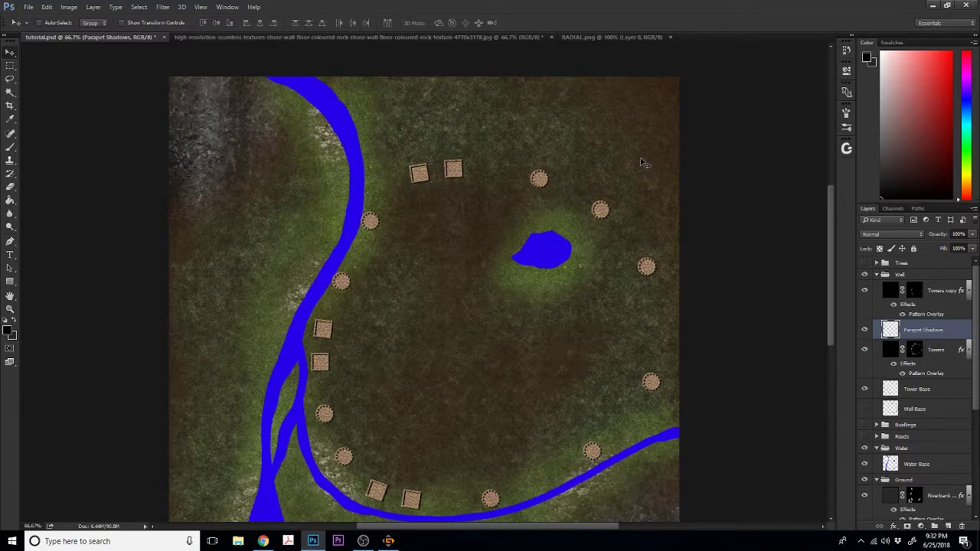
pyautogui.hotkey('ctrl', '+')
pyautogui.hotkey('ctrl', '+')
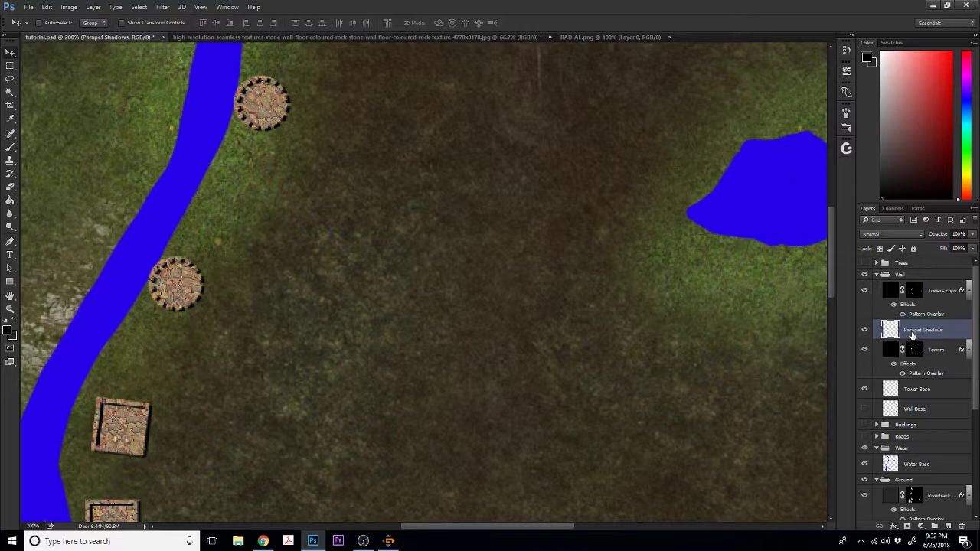
# - Duplicate the Parapet Shadows layer and merge the copy down into the original to darken the shadows
pyautogui.keyDown('alt'); pyautogui.moveTo(911, 335); pyautogui.dragTo(907, 328); pyautogui.keyUp('alt')
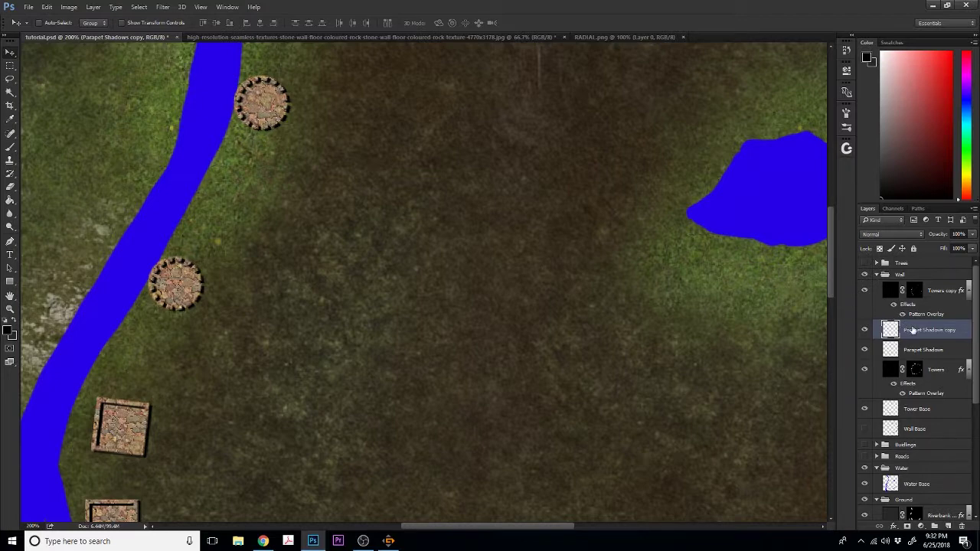
pyautogui.rightClick(907, 327)
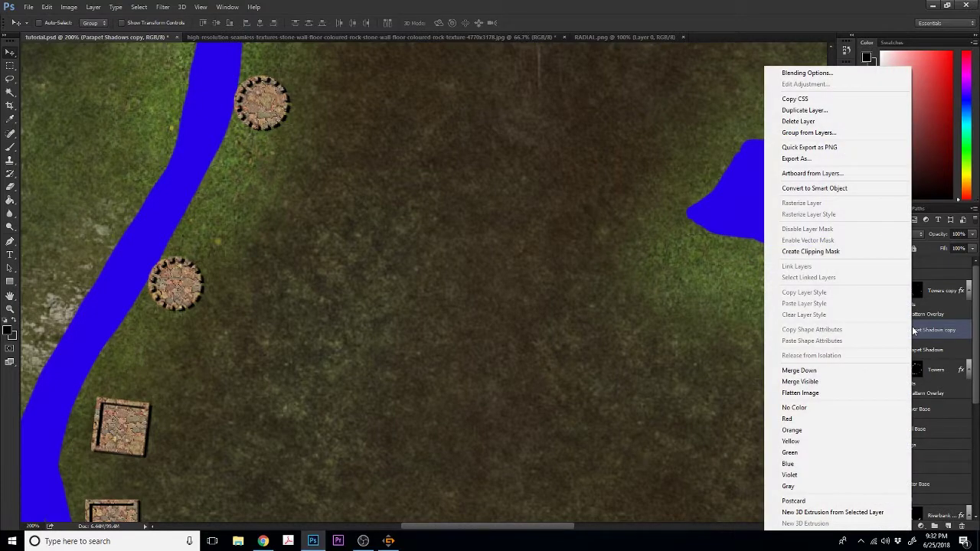
pyautogui.click(831, 372)
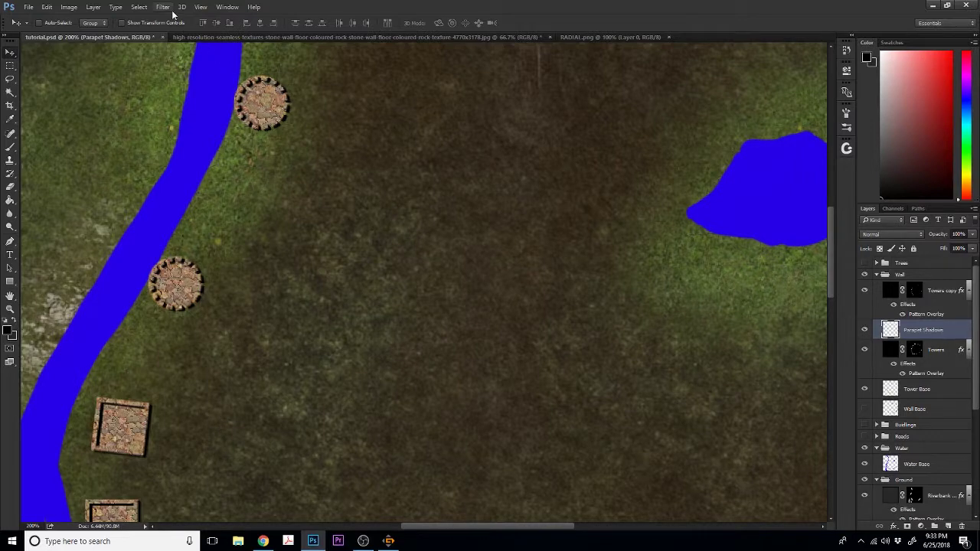
# - Apply another 0.8-pixel Gaussian Blur to the merged Parapet Shadows layer and check the towers up close and across the map
pyautogui.click(163, 8)
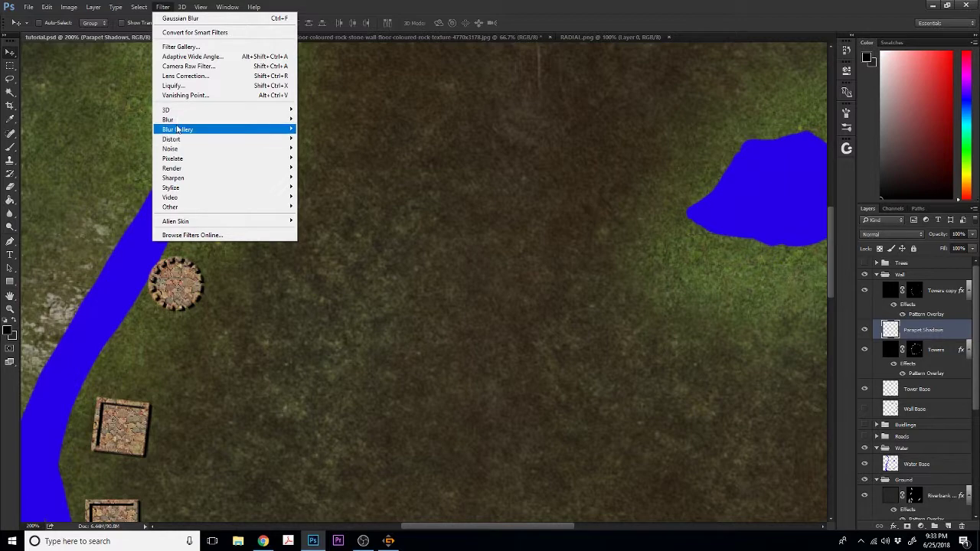
pyautogui.moveTo(172, 120)
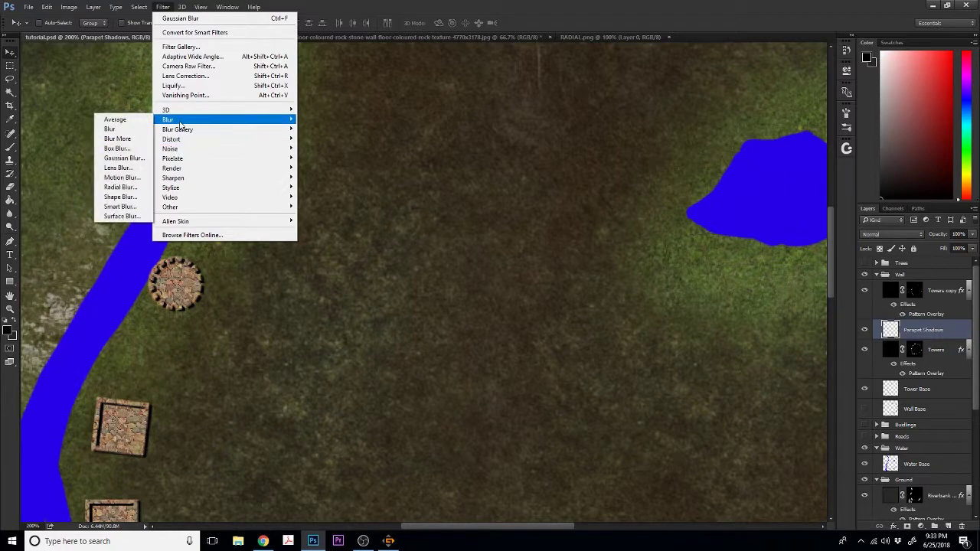
pyautogui.click(133, 159)
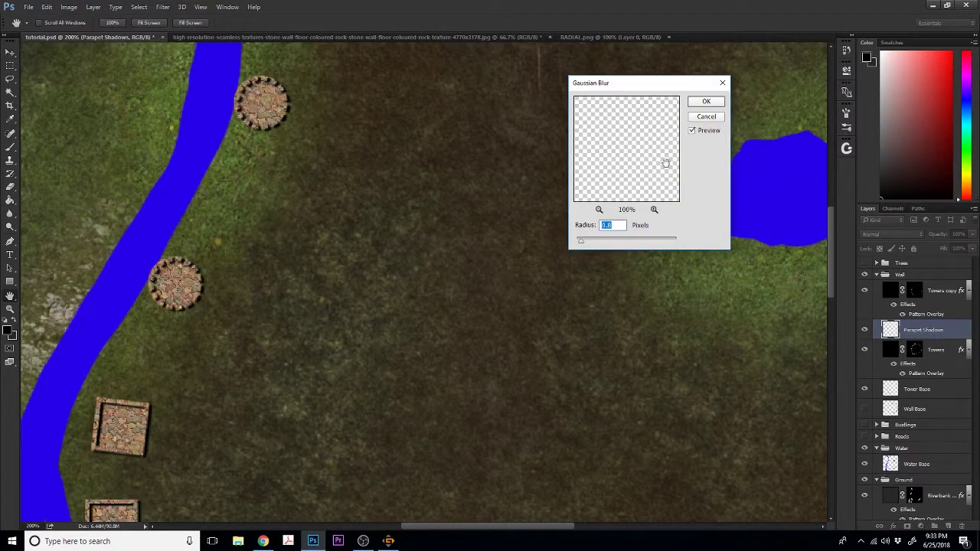
pyautogui.moveTo(605, 149); pyautogui.dragTo(634, 177)
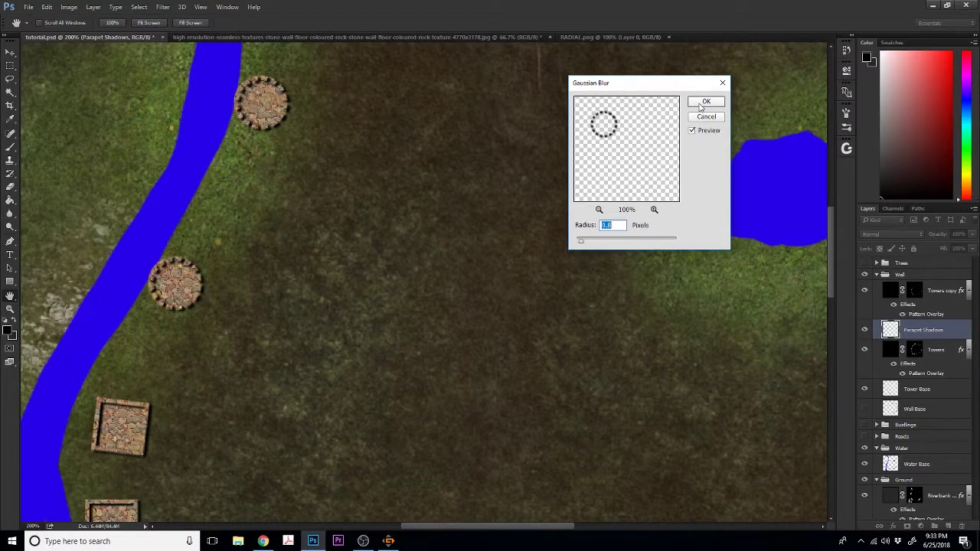
pyautogui.click(701, 104)
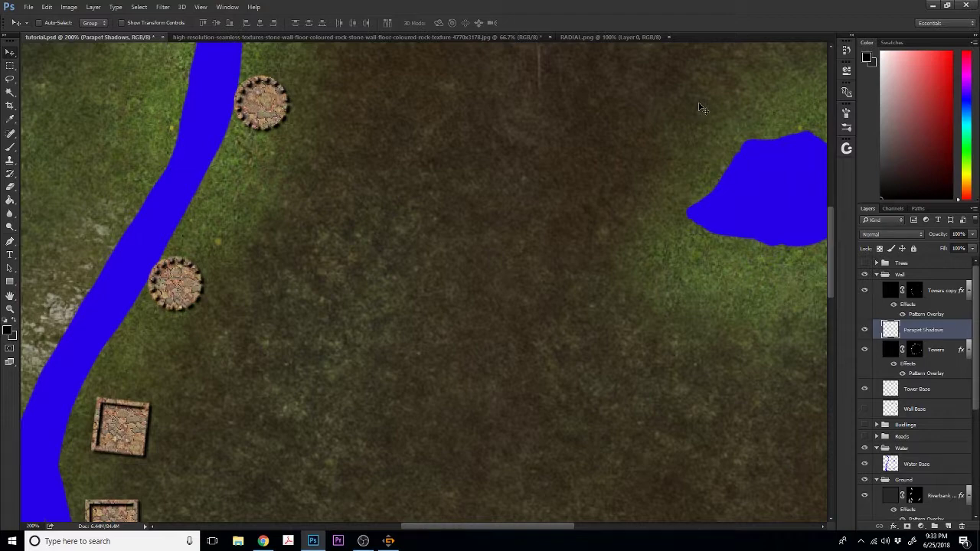
pyautogui.hotkey('ctrl', '-')
pyautogui.hotkey('ctrl', '-')
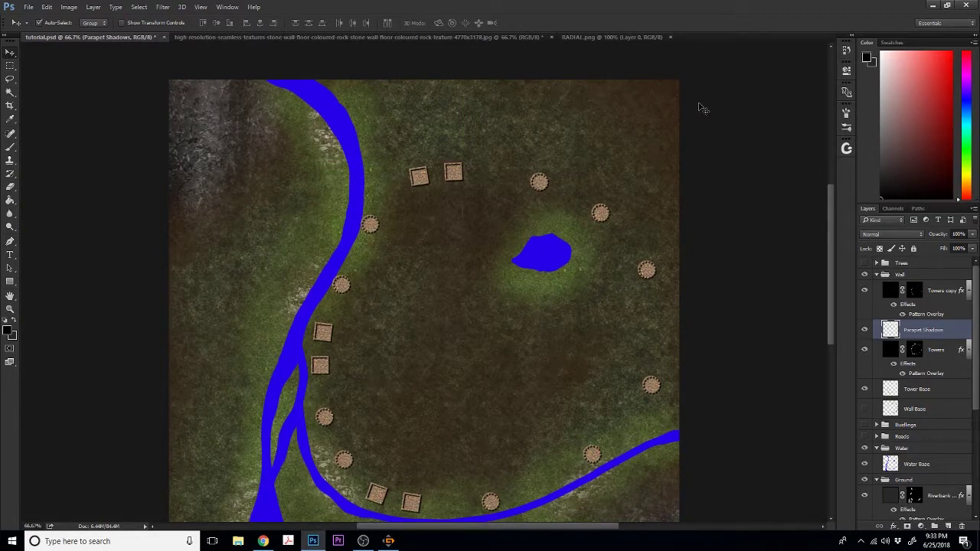
pyautogui.hotkey('ctrl', '+')
pyautogui.hotkey('ctrl', '+')
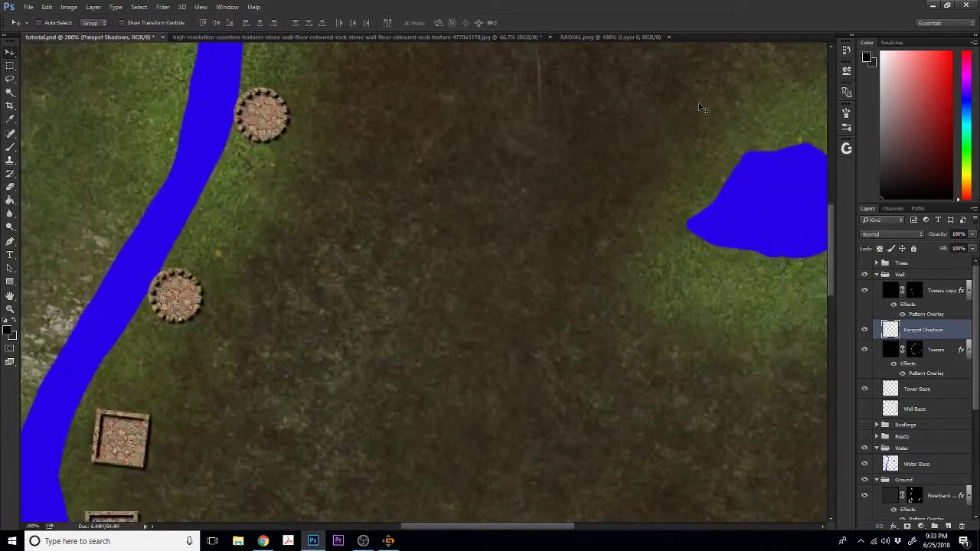
pyautogui.hotkey('ctrl', '-')
pyautogui.hotkey('ctrl', '-')
pyautogui.hotkey('ctrl', '-')
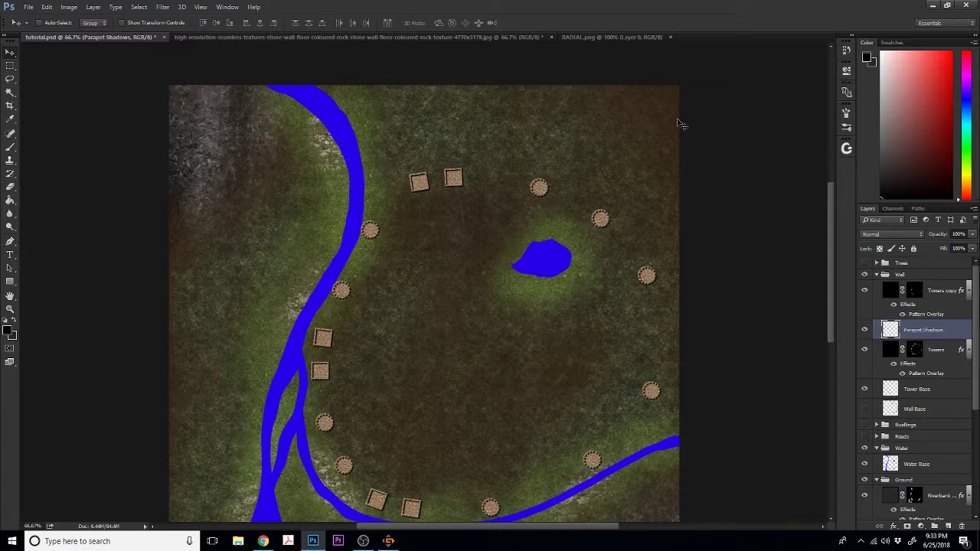
# - Load the Tower Base layer as a selection, then create a new layer above Parapet Shadows named Toers shadows
pyautogui.keyDown('ctrl'); pyautogui.click(891, 393); pyautogui.keyUp('ctrl')
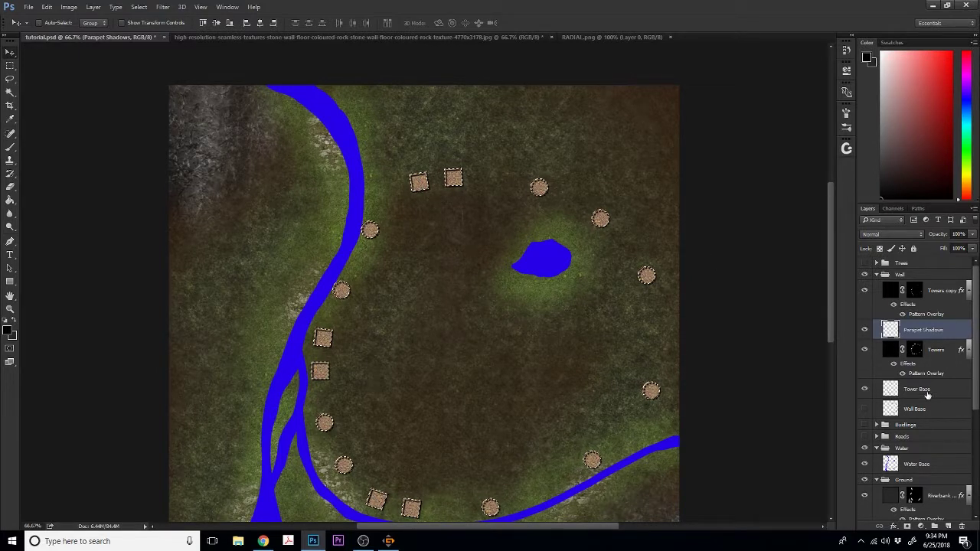
pyautogui.click(948, 528)
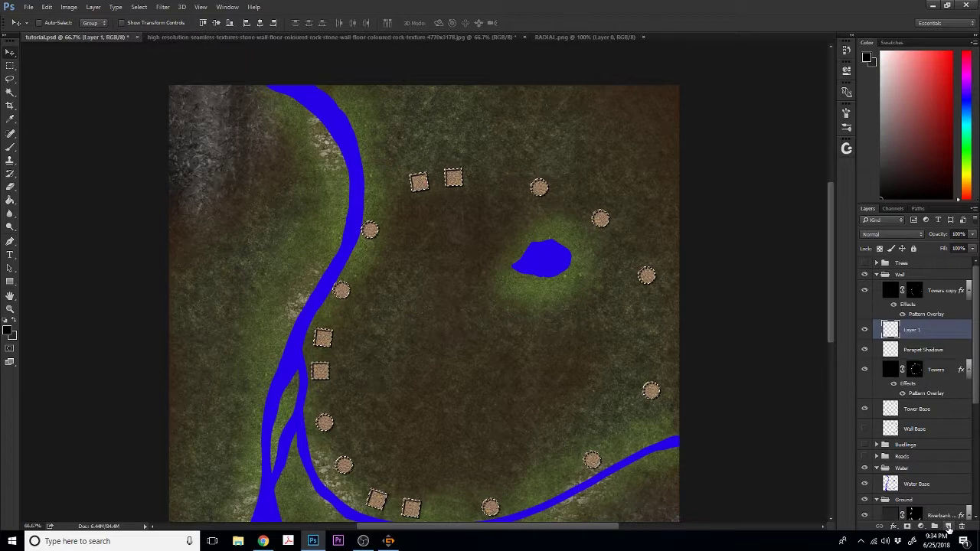
pyautogui.doubleClick(912, 330)
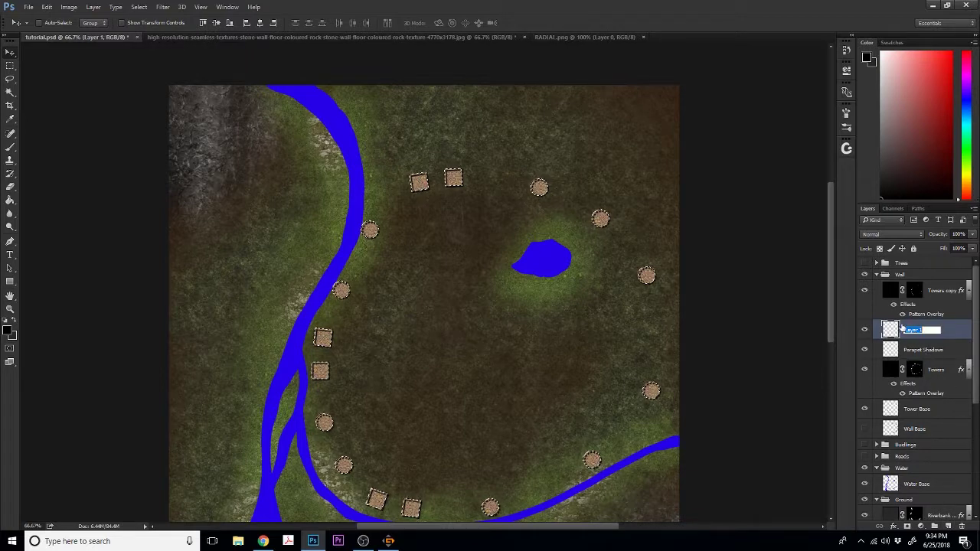
pyautogui.press('BackSpace')
pyautogui.write('To')
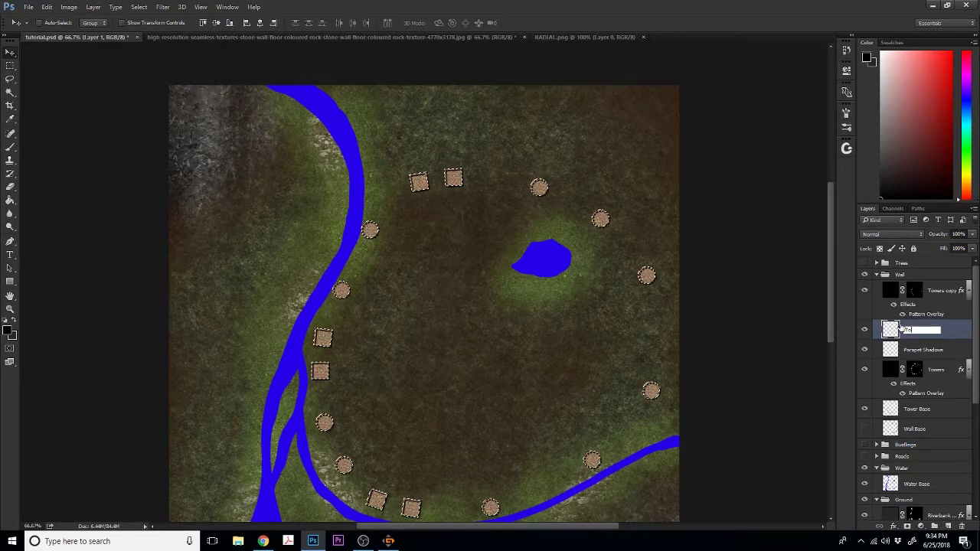
pyautogui.write('wers shad')
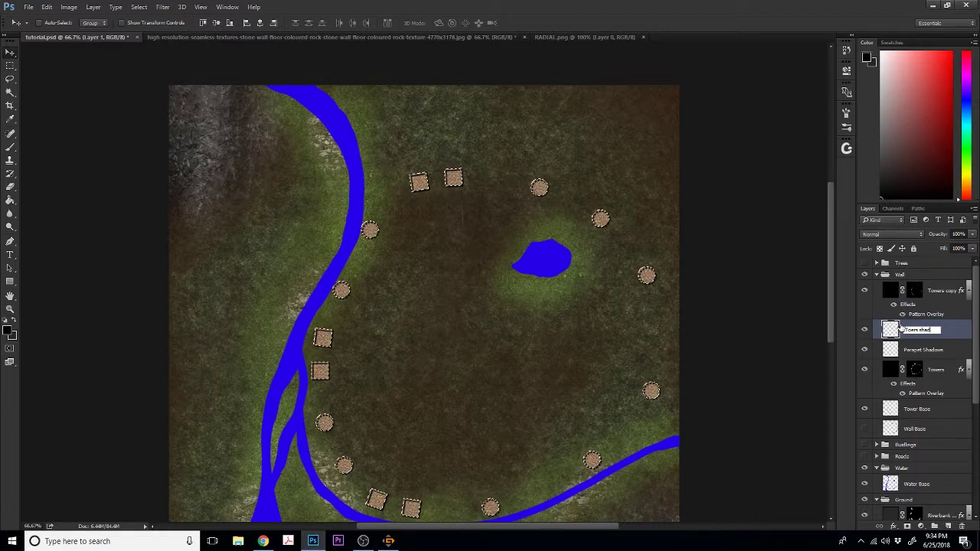
pyautogui.write('ows')
pyautogui.press('Return')
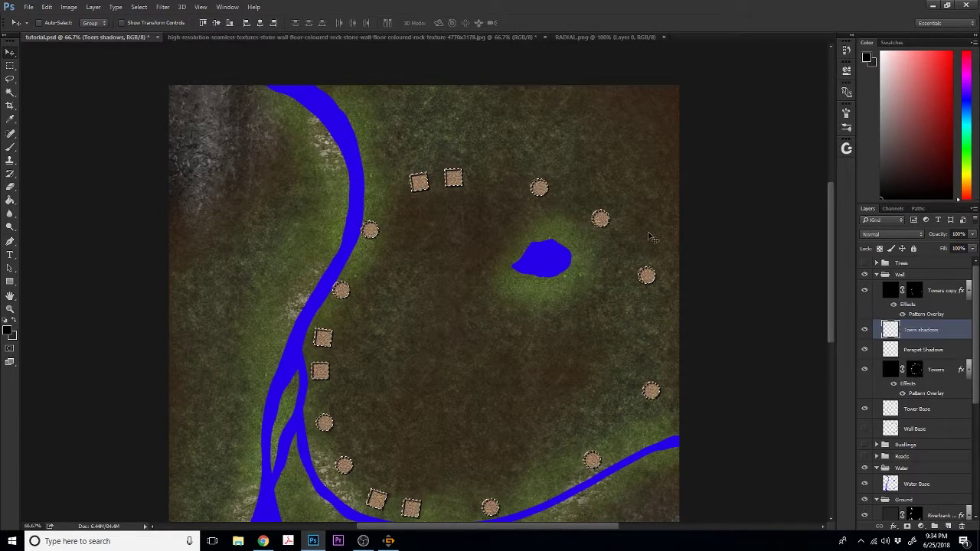
# - Try filling the selected towers with black on the Toers shadows layer using the Paint Bucket, and undo the fill
pyautogui.click(10, 200)
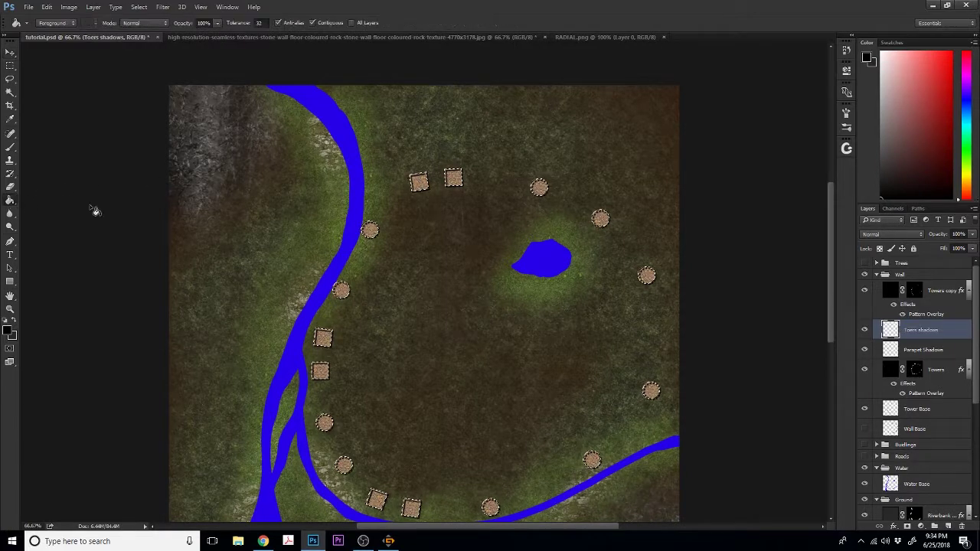
pyautogui.click(419, 183)
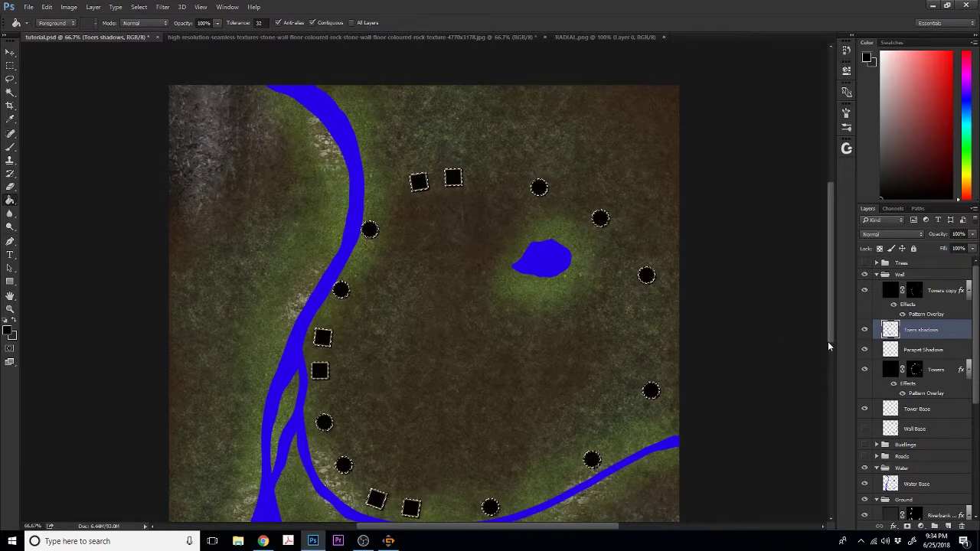
pyautogui.hotkey('ctrl', 'z')
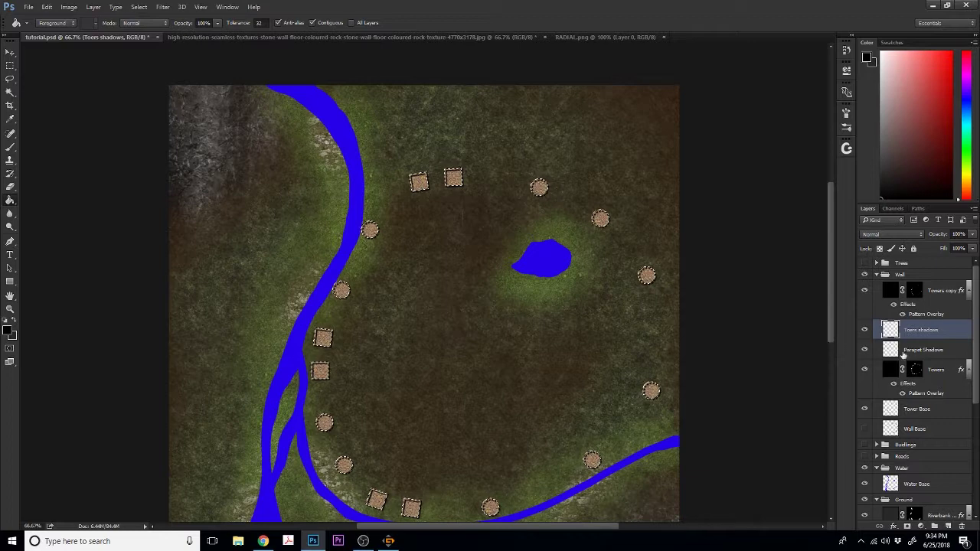
# - Place the Toers shadows layer below the Towers layer, with the tower shapes filled black and offset diagonally down-right as cast shadows
pyautogui.moveTo(935, 339); pyautogui.dragTo(932, 392)
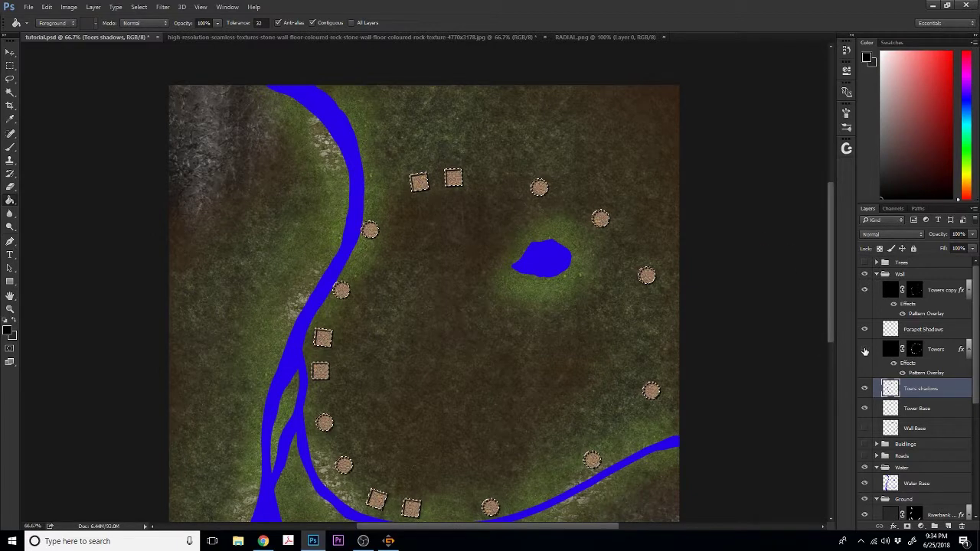
pyautogui.moveTo(865, 351)
pyautogui.mouseDown()
pyautogui.moveTo(867, 272)
pyautogui.moveTo(864, 352)
pyautogui.mouseUp()
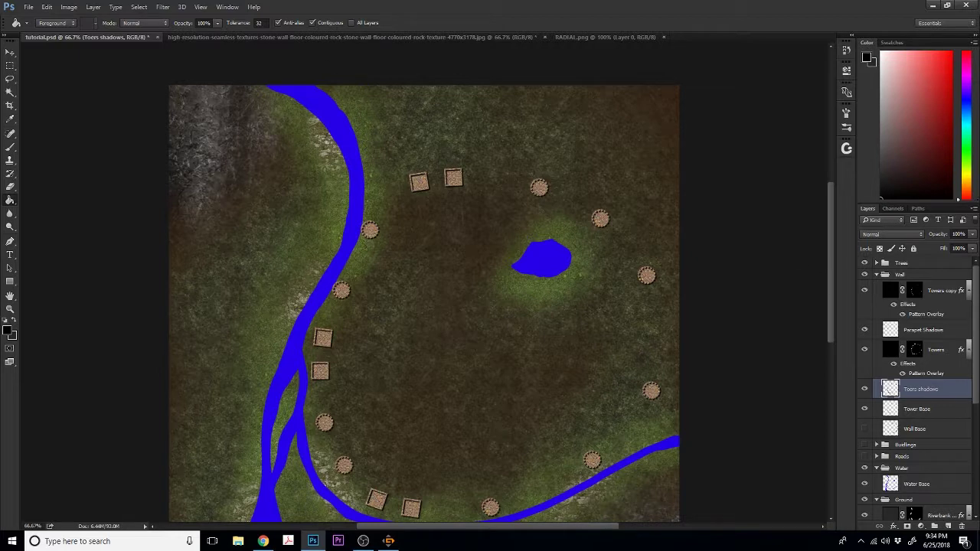
pyautogui.click(14, 54)
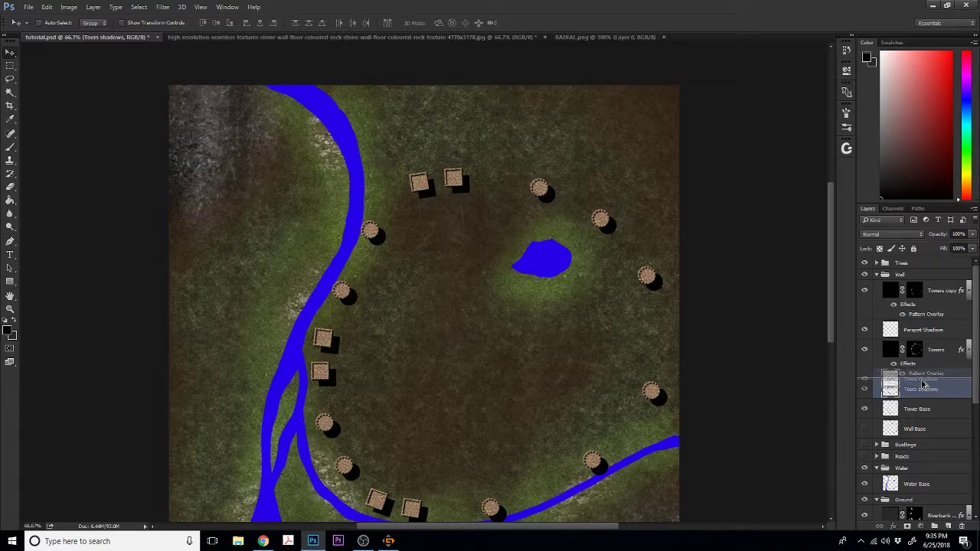
# - Create four copies of the Toers shadows layer, staggering their offsets to bridge the gap between the towers and their shadows
pyautogui.hotkey('ctrl', 'j')
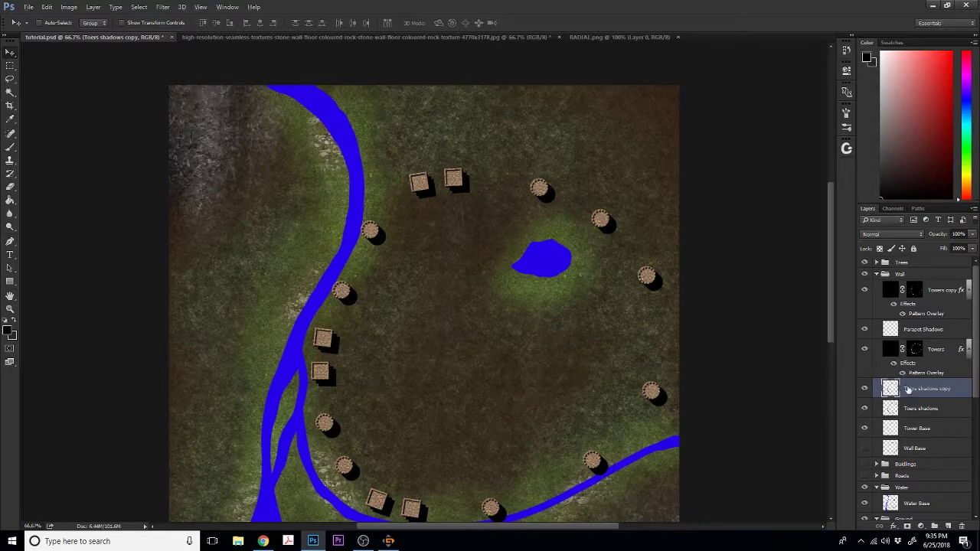
pyautogui.hotkey('ctrl', 'j')
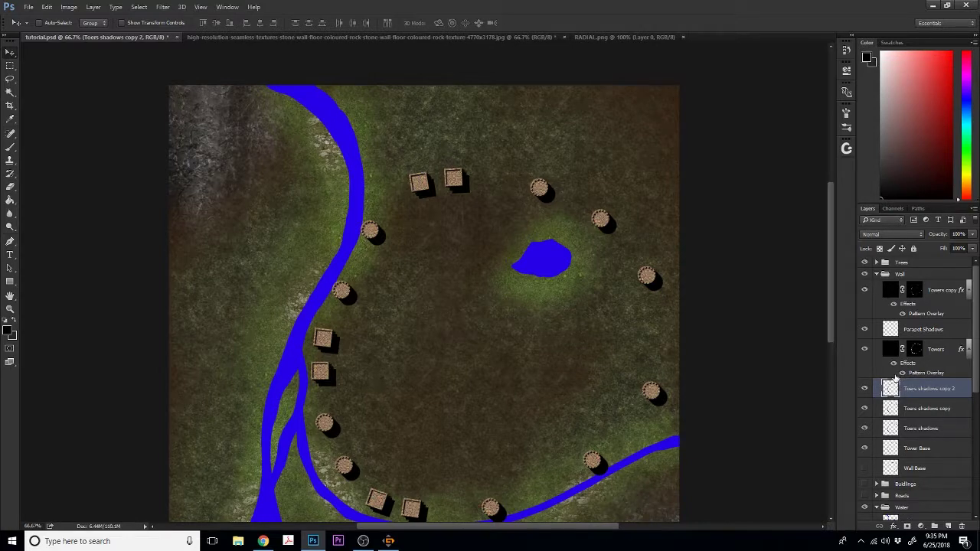
pyautogui.click(917, 434)
pyautogui.click(916, 448)
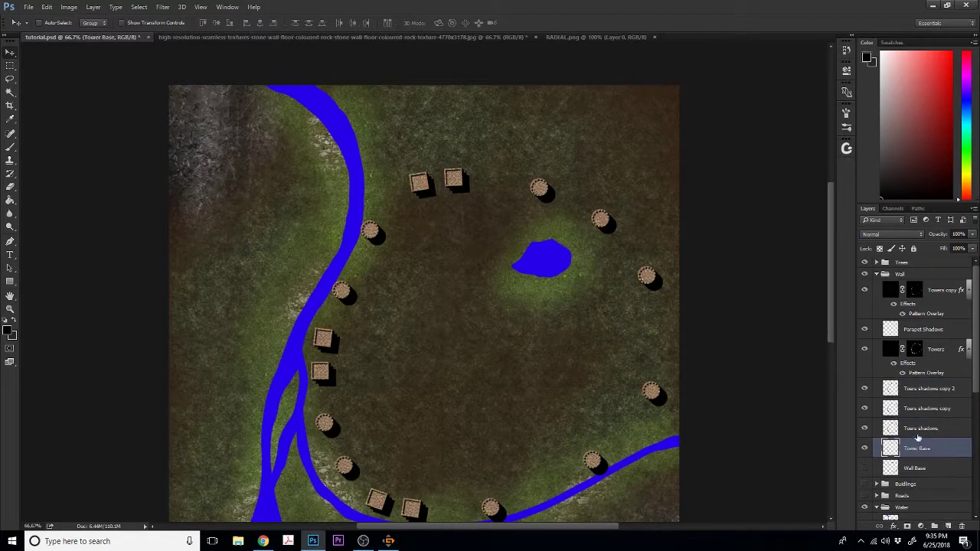
pyautogui.click(918, 435)
pyautogui.moveTo(919, 433); pyautogui.dragTo(921, 420)
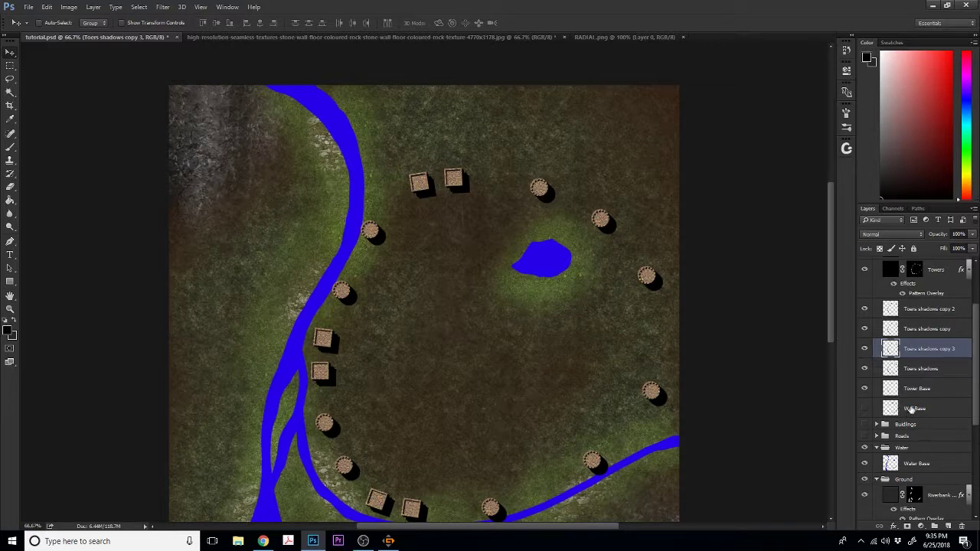
pyautogui.click(922, 335)
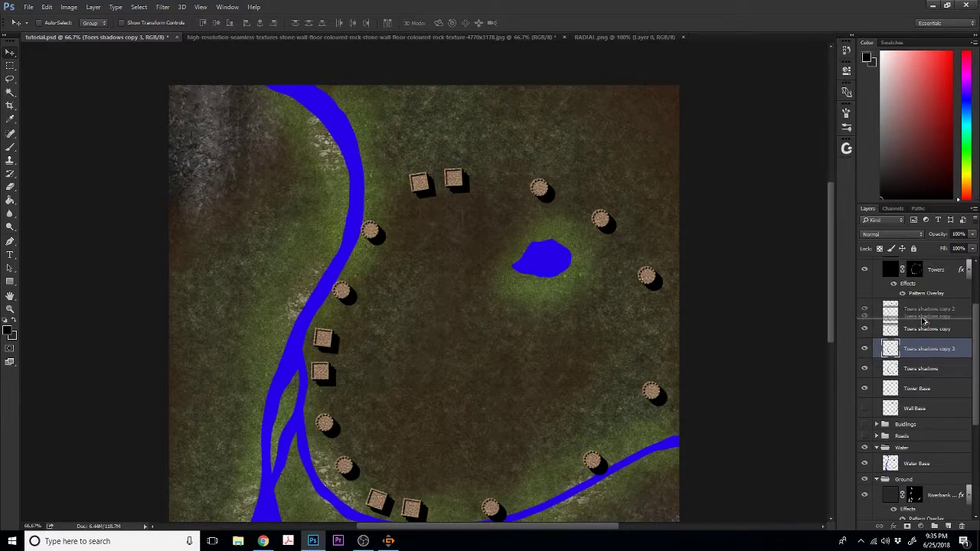
pyautogui.hotkey('ctrl', 'j')
pyautogui.hotkey('alt', 'h')
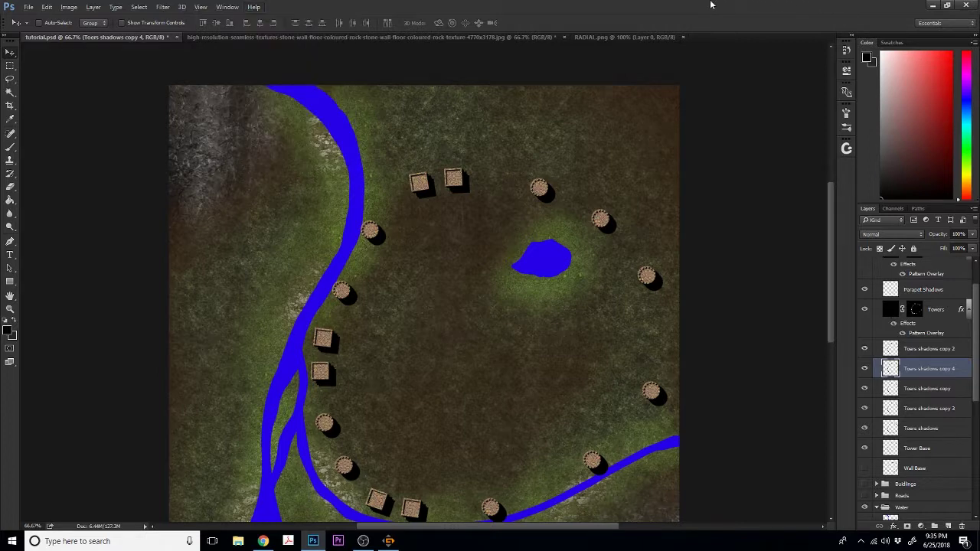
pyautogui.click(713, 5)
pyautogui.moveTo(828, 243); pyautogui.dragTo(828, 268)
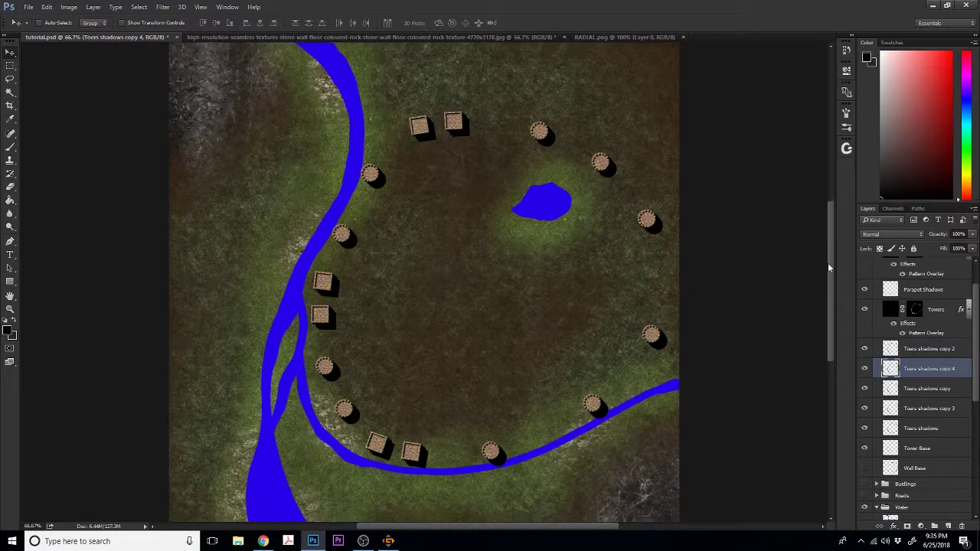
# - Merge the Toers shadows layer and its four copies into a single layer
pyautogui.click(930, 351)
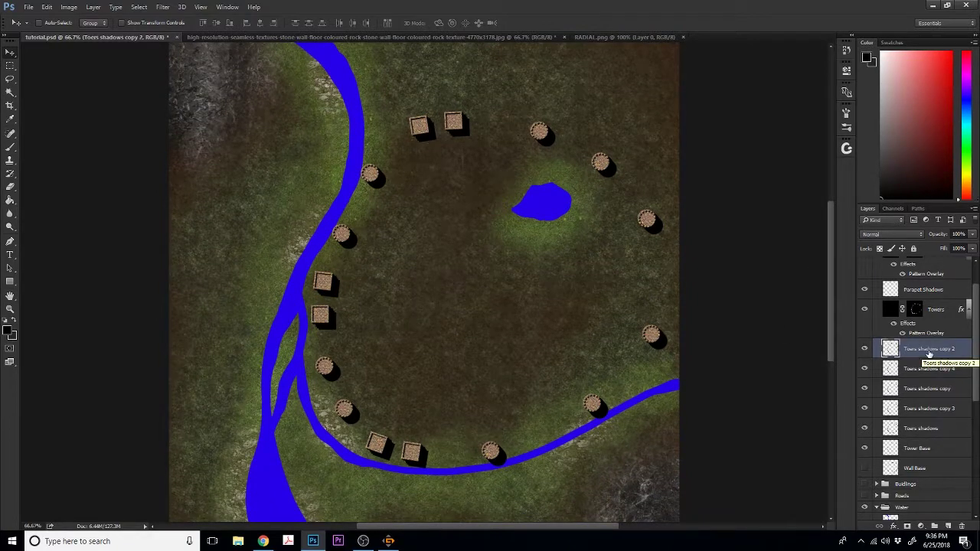
pyautogui.keyDown('shift'); pyautogui.click(922, 428); pyautogui.keyUp('shift')
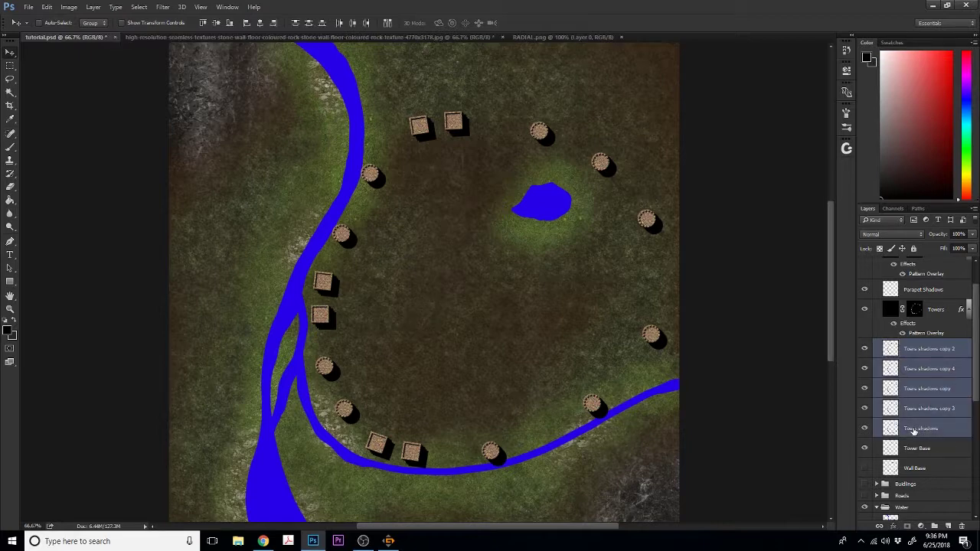
pyautogui.rightClick(913, 431)
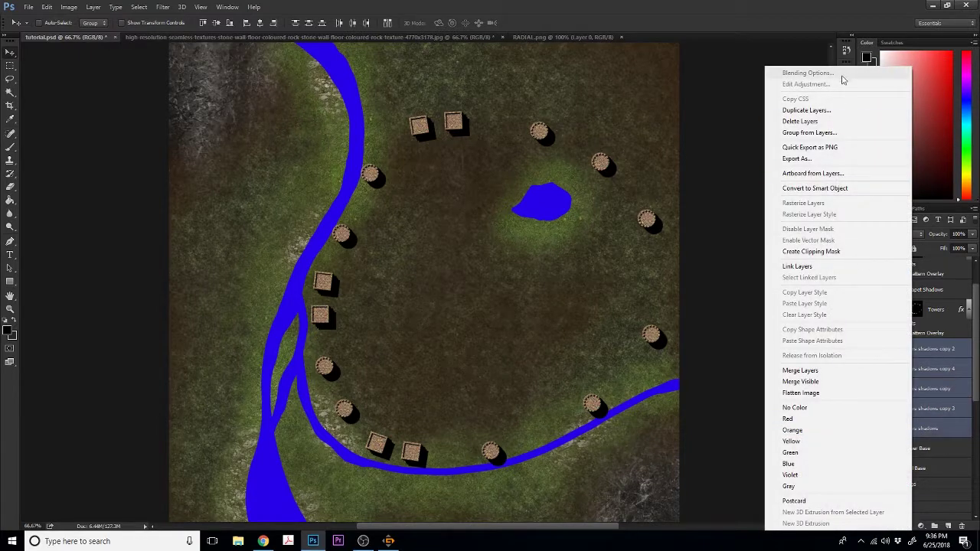
pyautogui.click(807, 372)
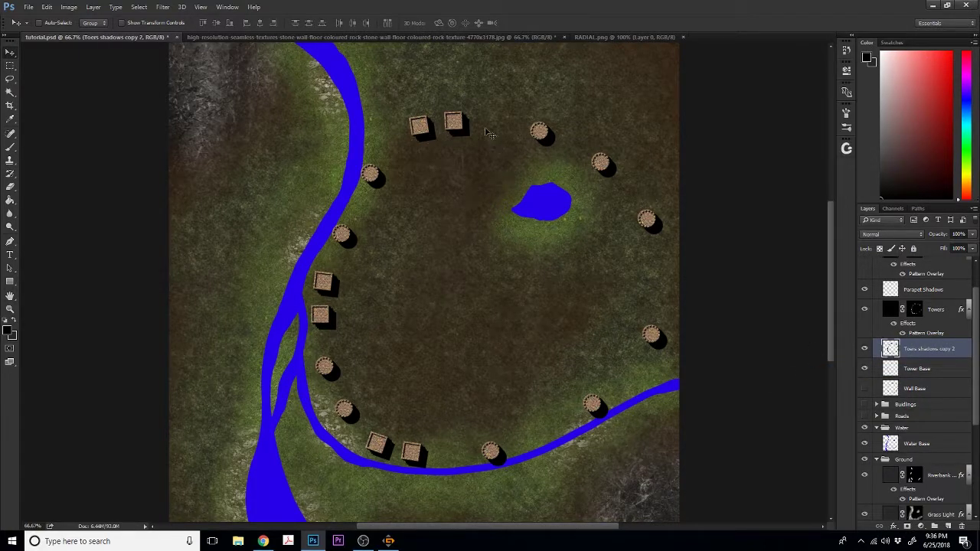
# - Soften the merged tower shadows with a Gaussian Blur of 4.4 pixels
pyautogui.click(164, 7)
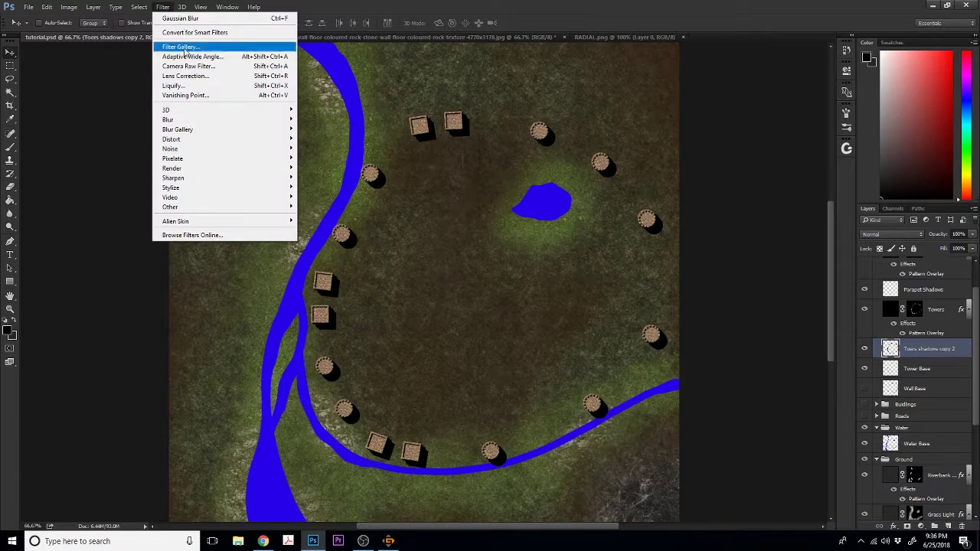
pyautogui.click(196, 33)
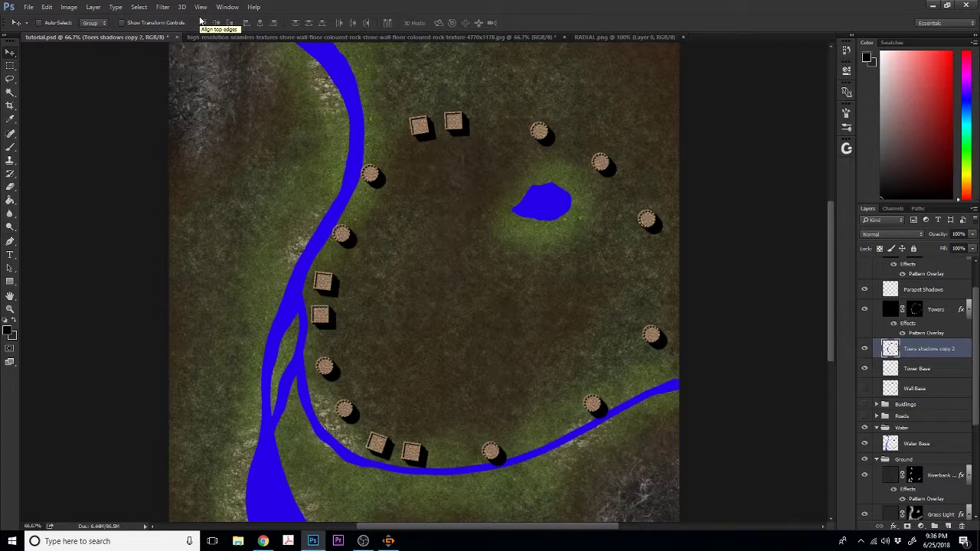
pyautogui.press('ctrl')
pyautogui.click(163, 6)
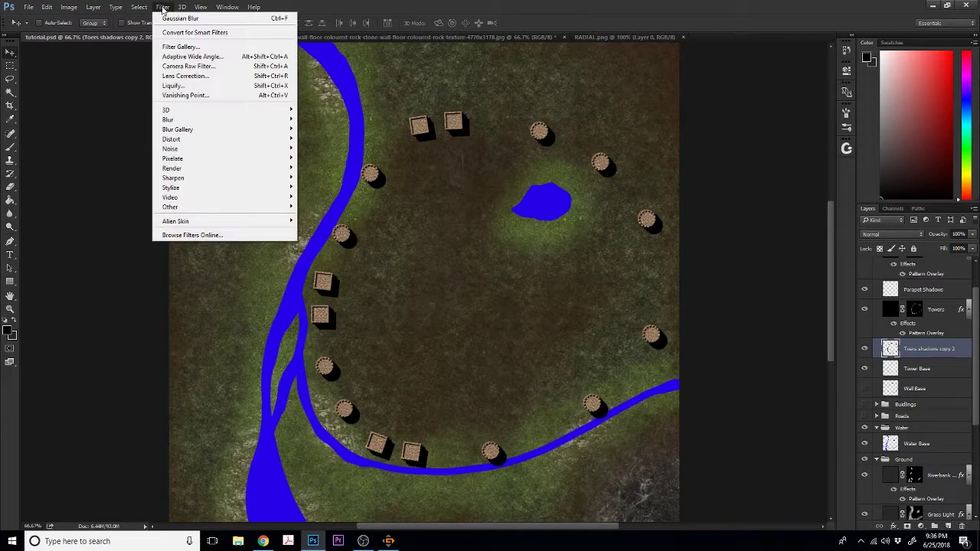
pyautogui.moveTo(181, 123)
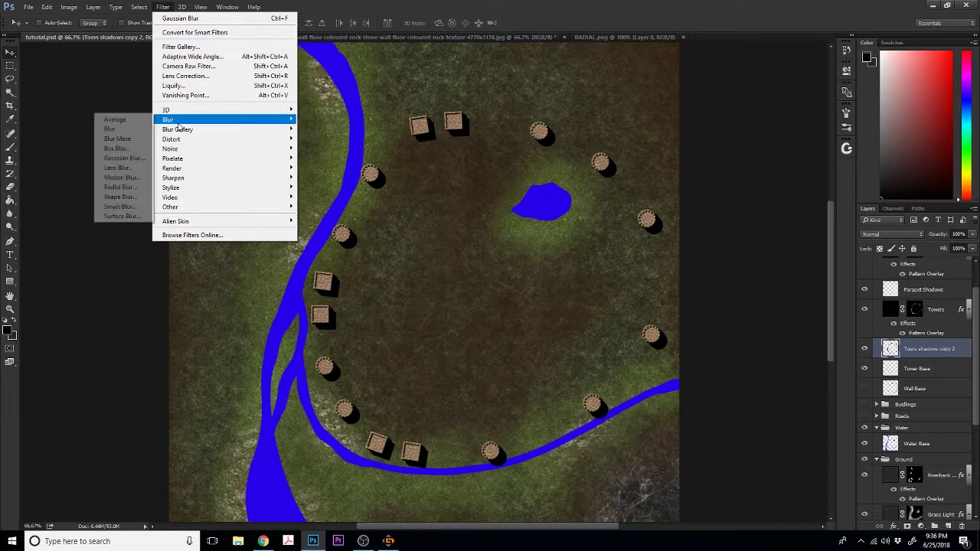
pyautogui.click(133, 162)
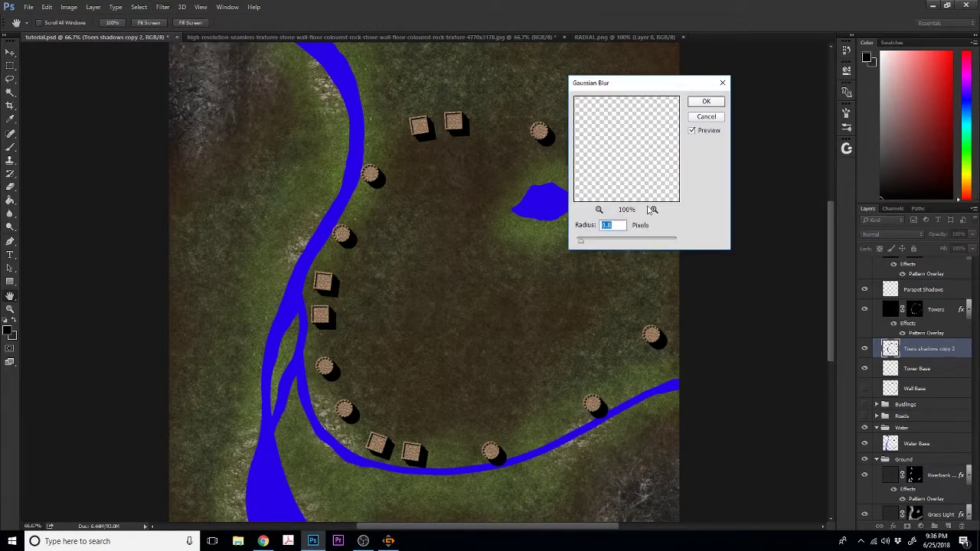
pyautogui.moveTo(592, 144); pyautogui.dragTo(638, 141)
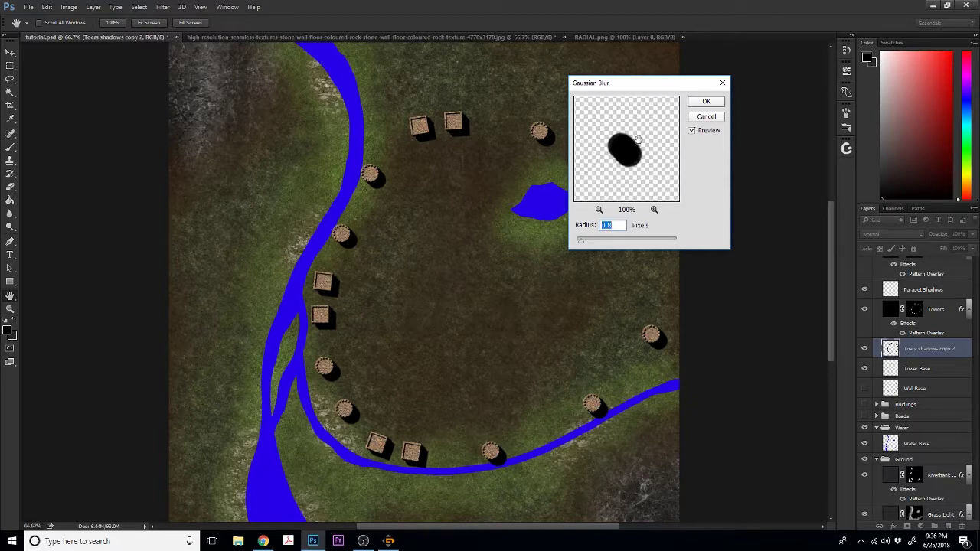
pyautogui.moveTo(580, 243); pyautogui.dragTo(600, 244)
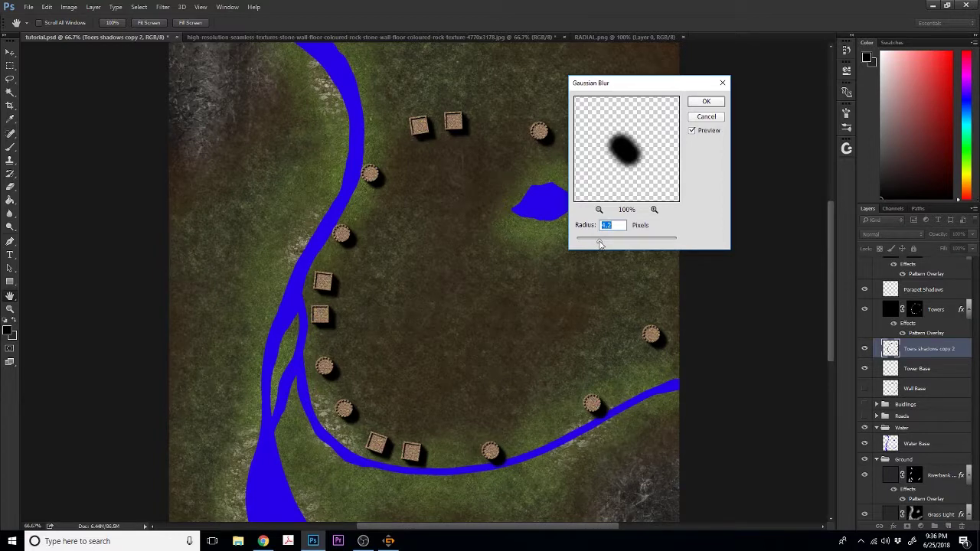
pyautogui.moveTo(600, 244); pyautogui.dragTo(602, 243)
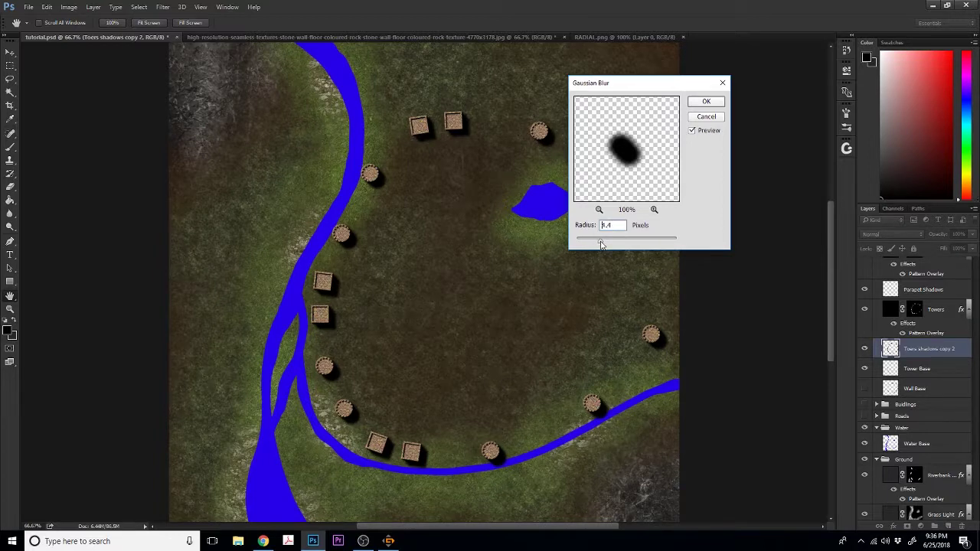
pyautogui.click(701, 102)
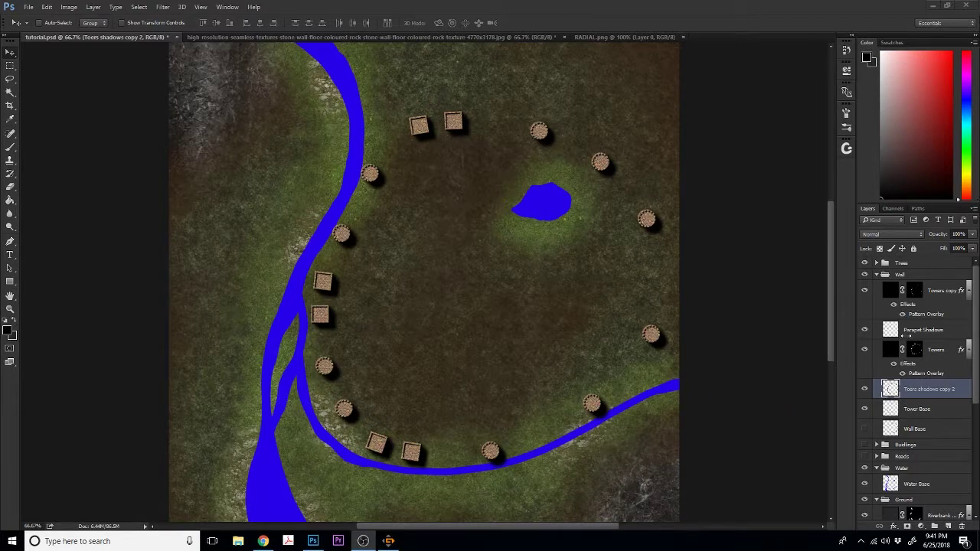
# - Create a new group named Towers at the top of the Wall group
pyautogui.click(902, 273)
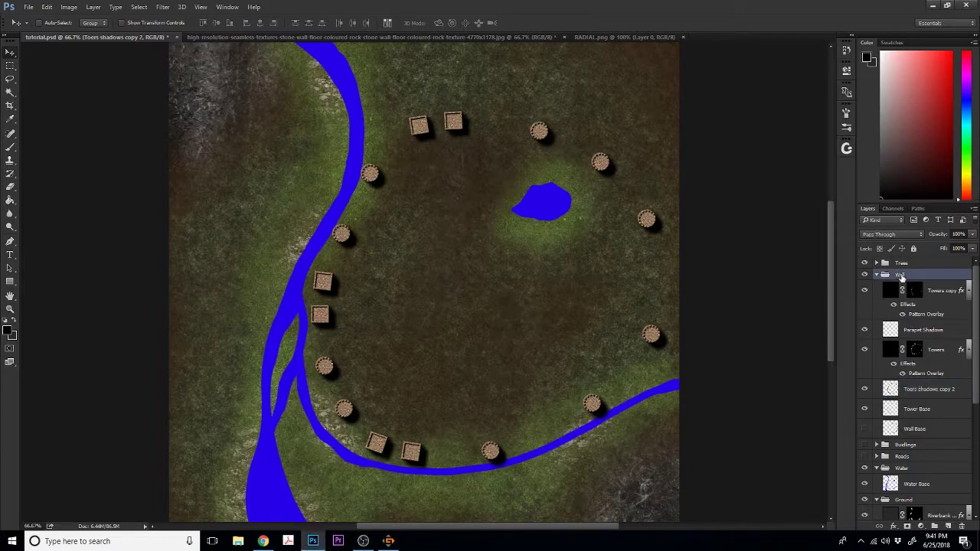
pyautogui.click(935, 527)
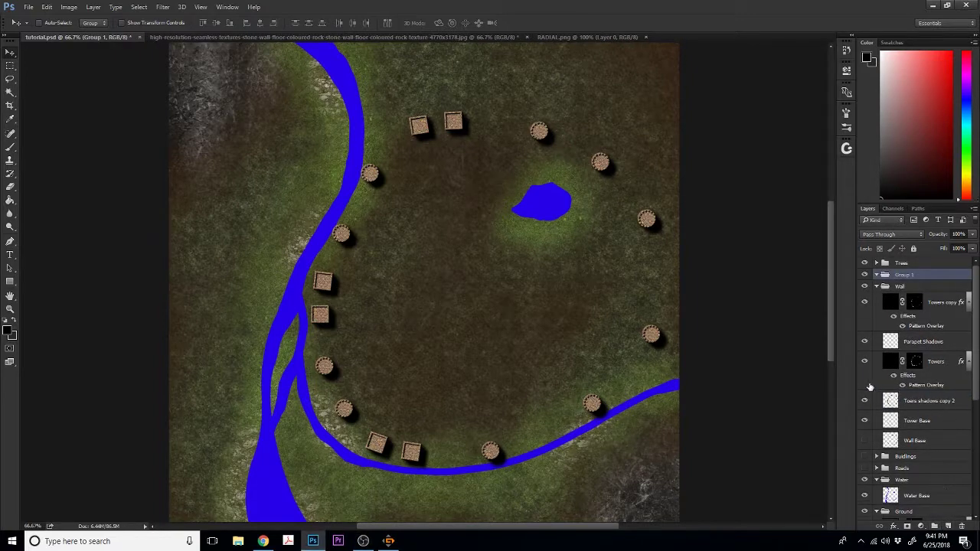
pyautogui.moveTo(897, 288); pyautogui.dragTo(904, 287)
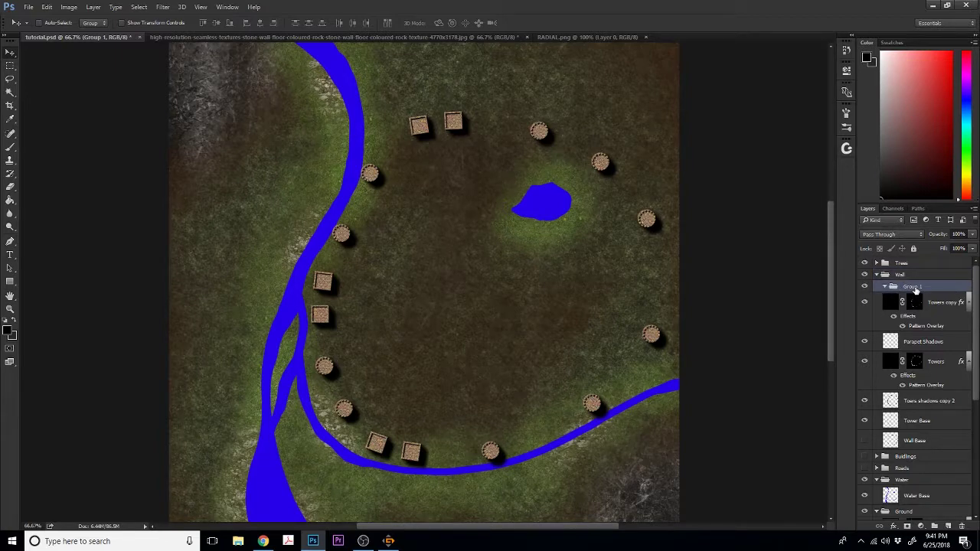
pyautogui.doubleClick(912, 287)
pyautogui.write('Towers')
pyautogui.press('Return')
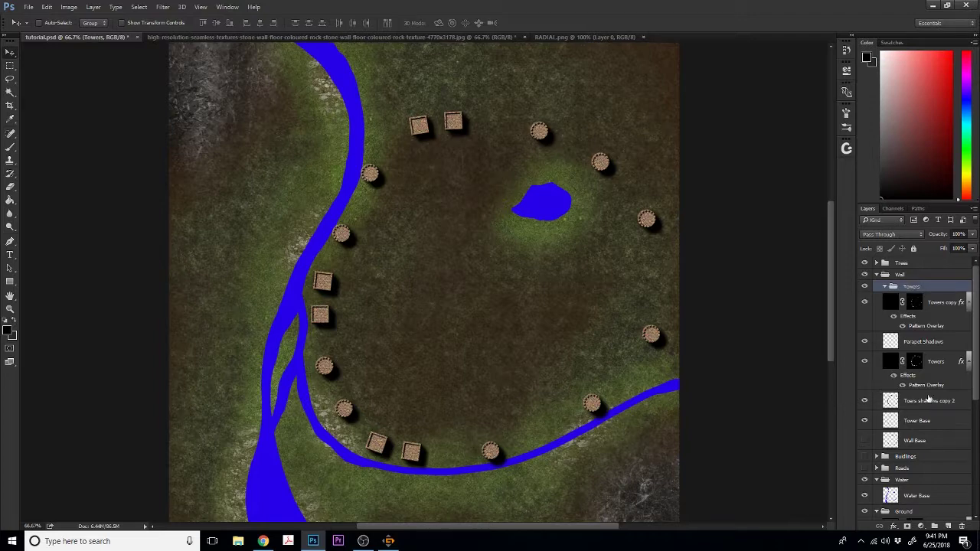
# - Move all layers from Tower Base up to Towers copy into the Towers group and collapse the group
pyautogui.click(917, 420)
pyautogui.keyDown('shift'); pyautogui.click(937, 306); pyautogui.keyUp('shift')
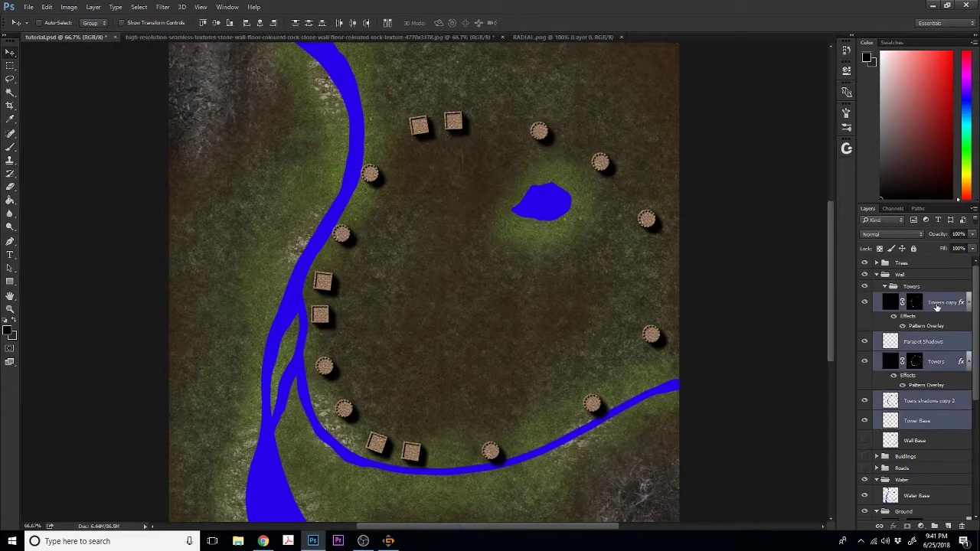
pyautogui.moveTo(935, 304); pyautogui.dragTo(923, 292)
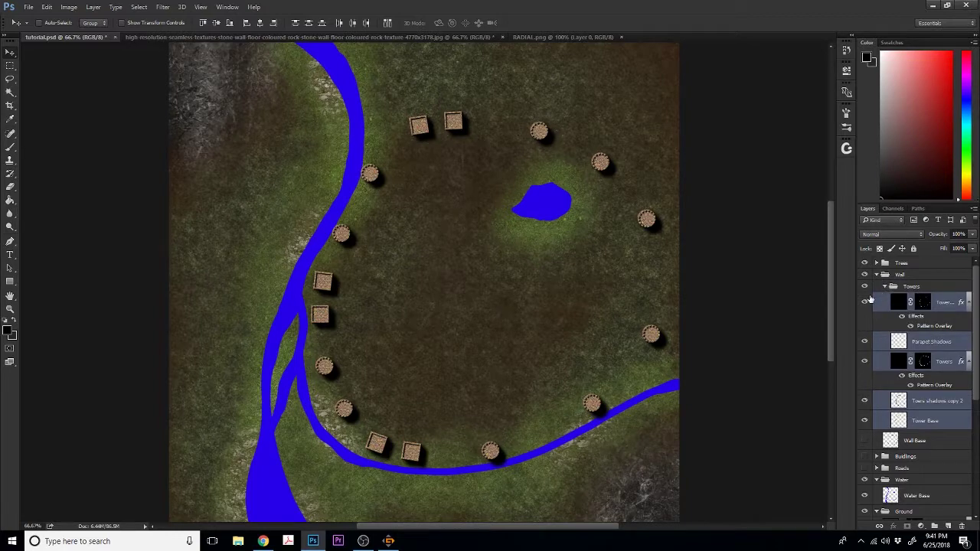
pyautogui.click(886, 286)
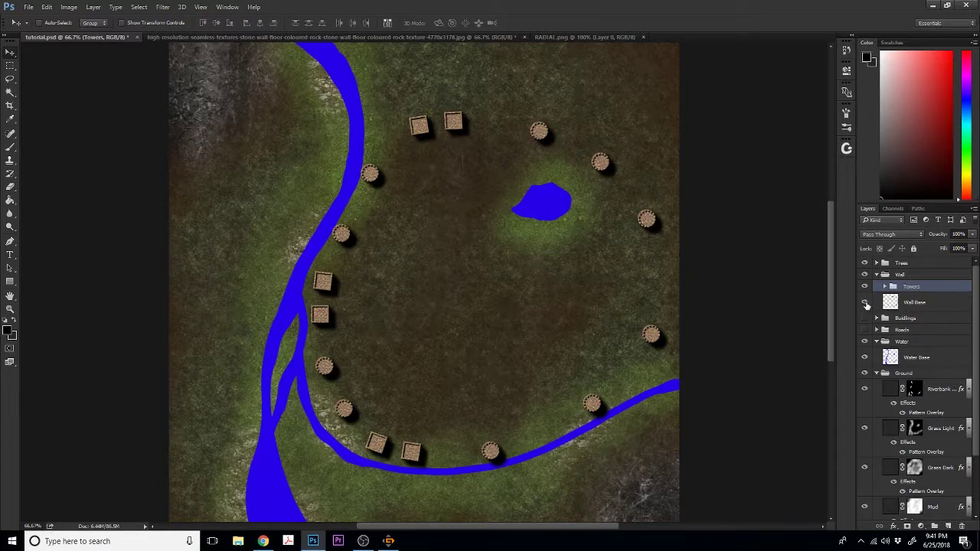
# - Show the Wall Base layer and add a new layer above it with a layer mask made from the wall's outline
pyautogui.click(864, 302)
pyautogui.click(919, 303)
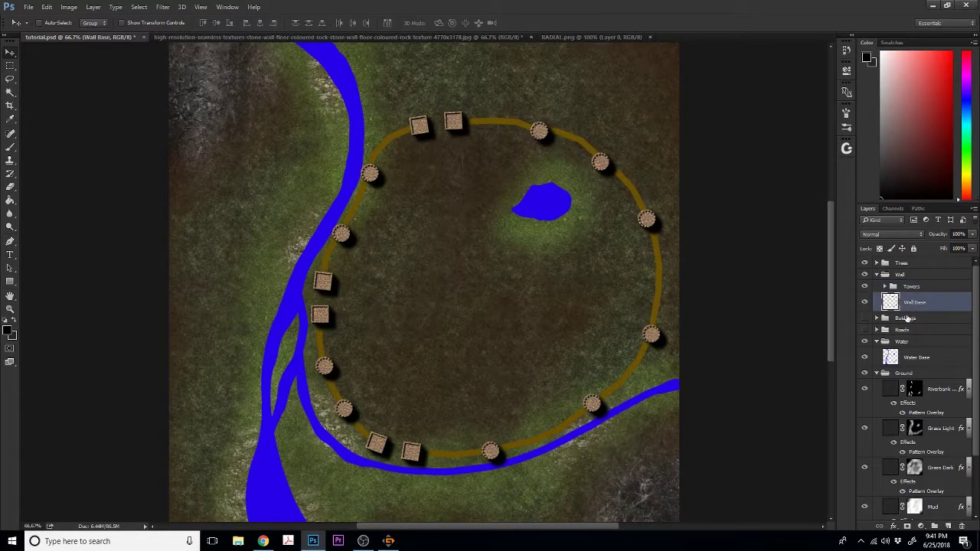
pyautogui.click(949, 526)
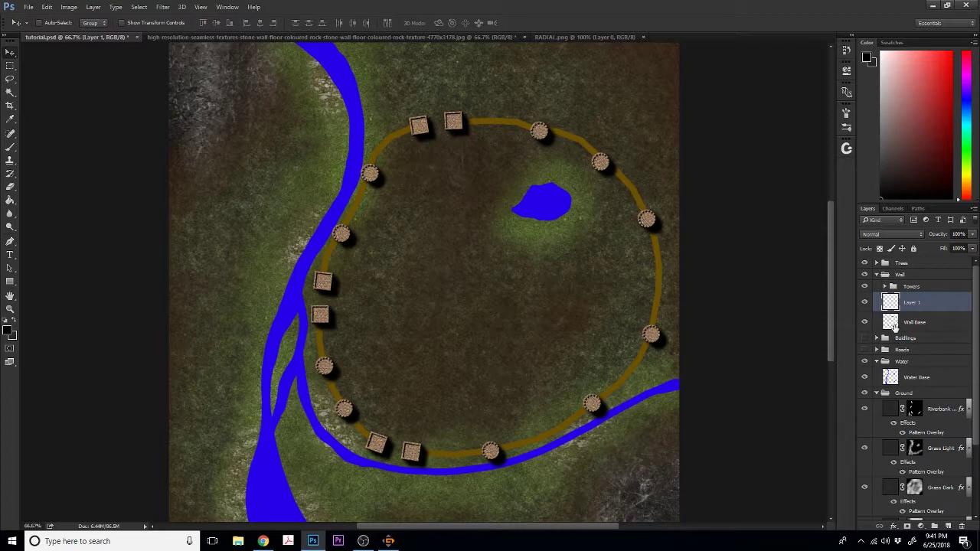
pyautogui.click(893, 324)
pyautogui.keyDown('ctrl'); pyautogui.click(891, 323); pyautogui.keyUp('ctrl')
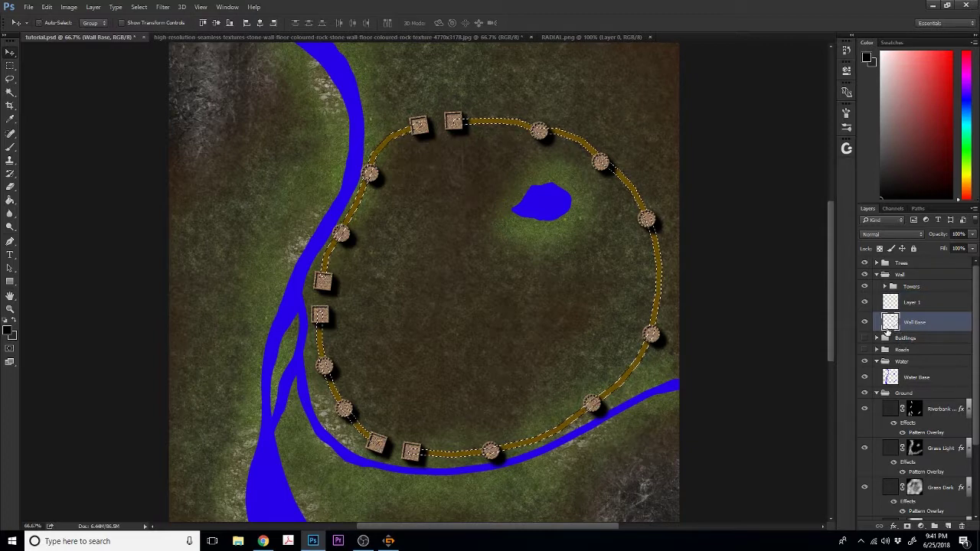
pyautogui.click(901, 303)
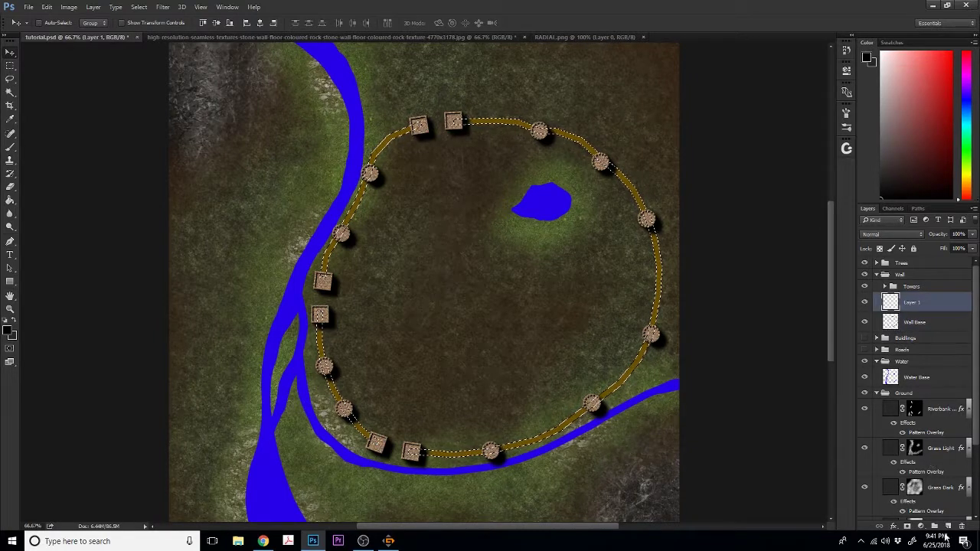
pyautogui.click(907, 527)
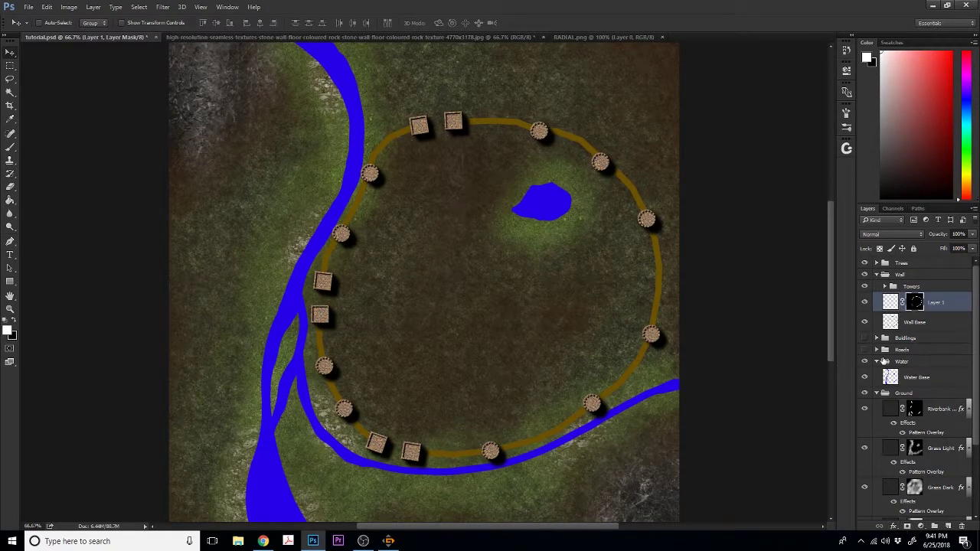
# - Fill the masked wall layer with black and apply the stone Pattern Overlay to it at 4% scale
pyautogui.click(10, 201)
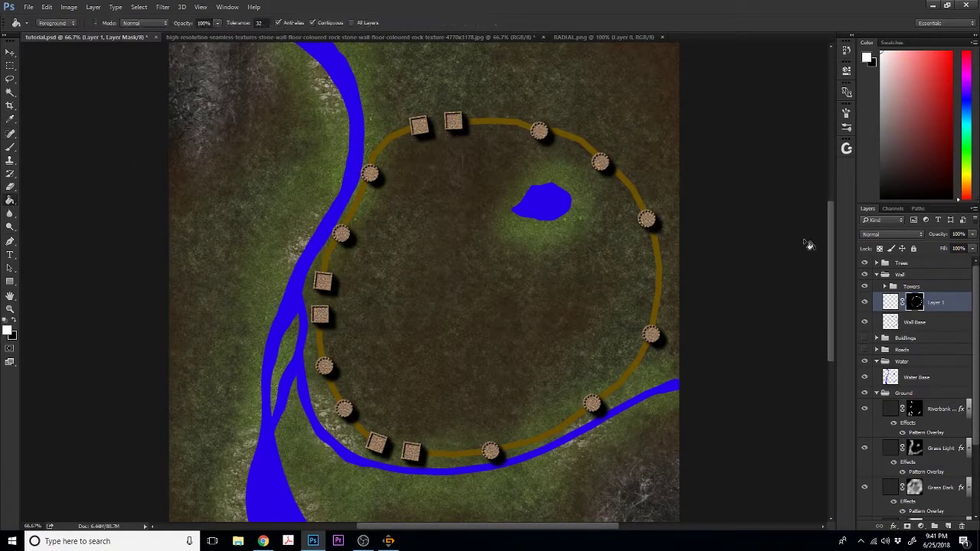
pyautogui.click(890, 302)
pyautogui.click(617, 235)
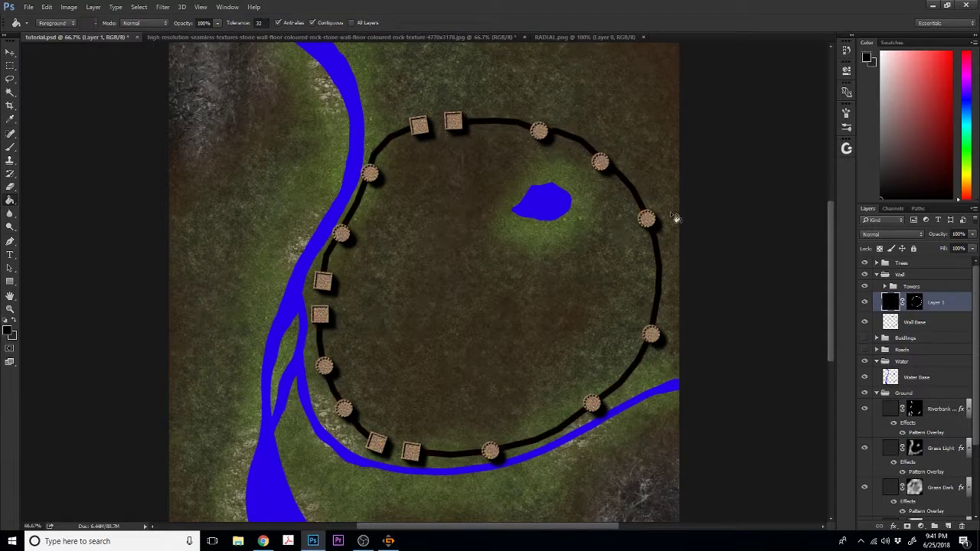
pyautogui.doubleClick(890, 304)
pyautogui.click(559, 265)
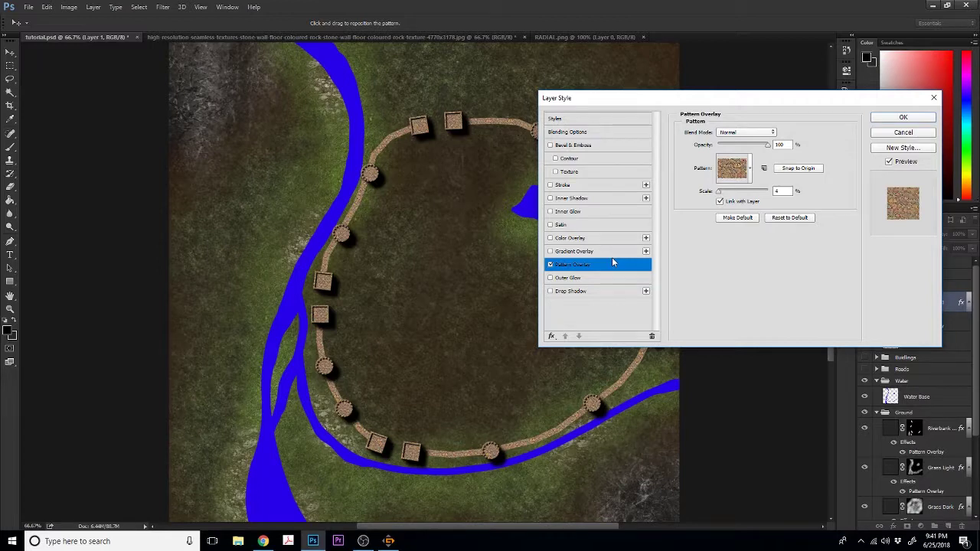
pyautogui.click(890, 120)
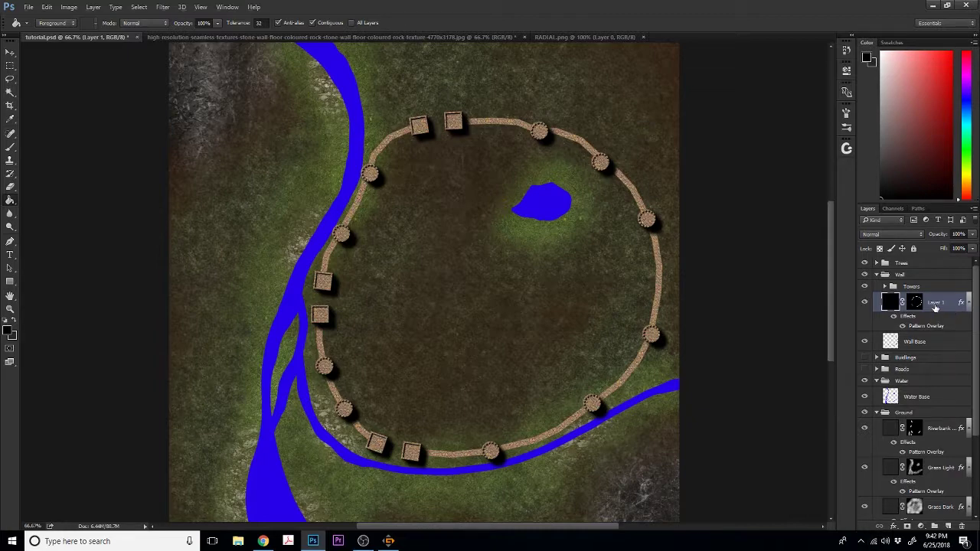
# - Duplicate the stone-textured wall layer, naming the lower layer Wall color and the upper copy Wall walls
pyautogui.moveTo(934, 306); pyautogui.dragTo(935, 299)
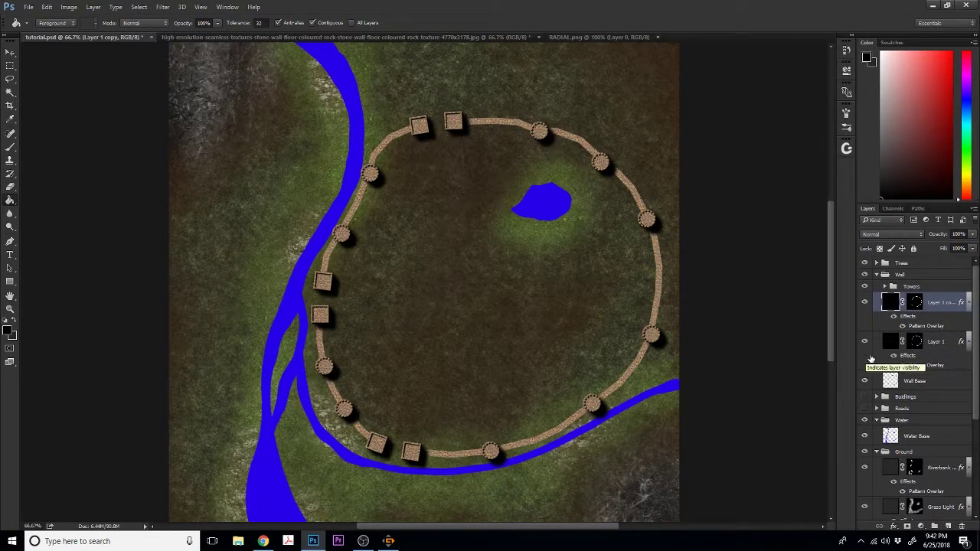
pyautogui.click(934, 345)
pyautogui.doubleClick(935, 342)
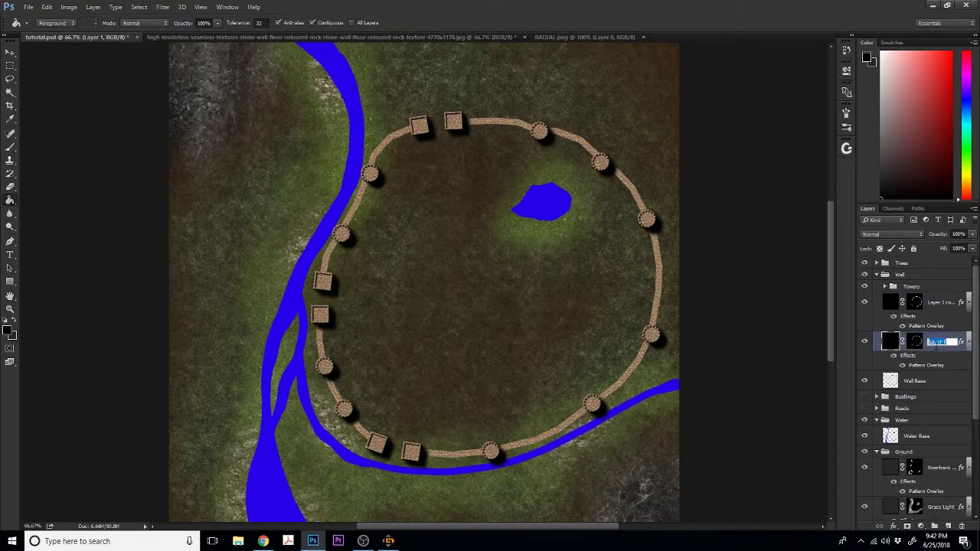
pyautogui.write('Wall color')
pyautogui.press('Return')
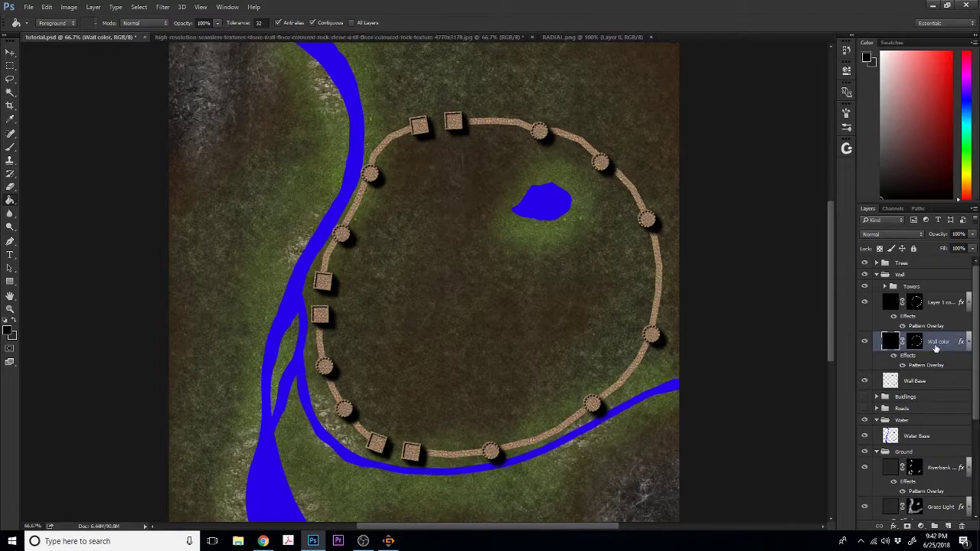
pyautogui.doubleClick(929, 305)
pyautogui.write('Wall')
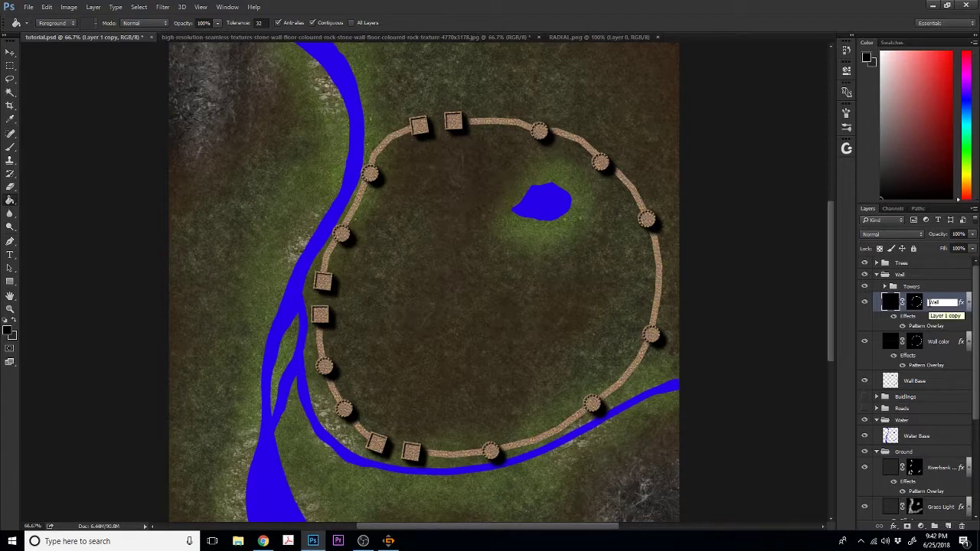
pyautogui.write(' walls')
pyautogui.press('Return')
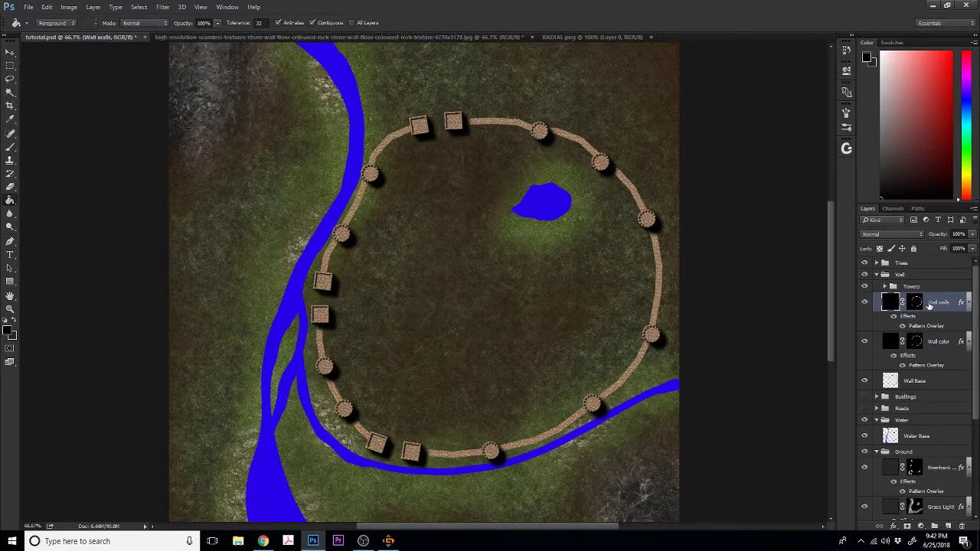
# - Select the Wall Base outline, contract the selection and fill it with black on the Wall walls mask, leaving only the rims
pyautogui.keyDown('ctrl'); pyautogui.click(891, 381); pyautogui.keyUp('ctrl')
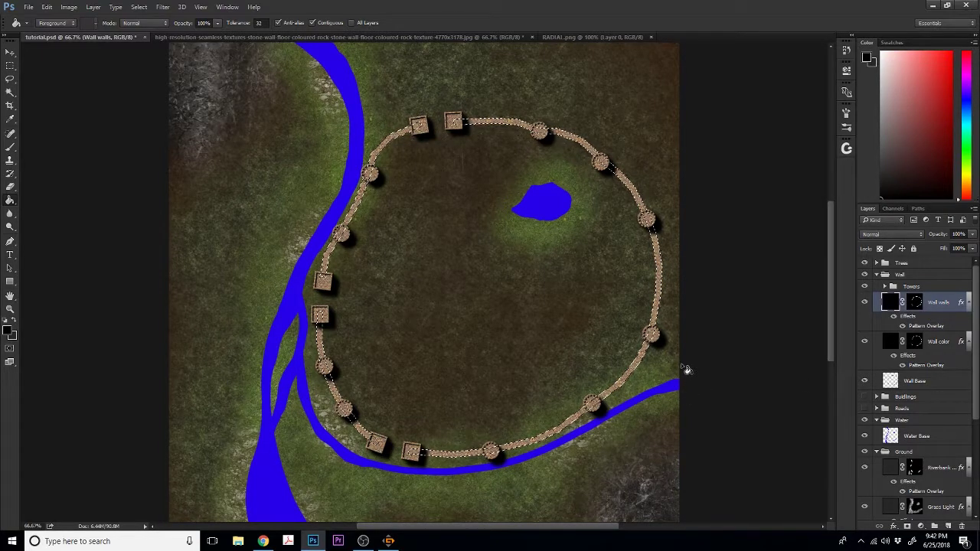
pyautogui.click(157, 9)
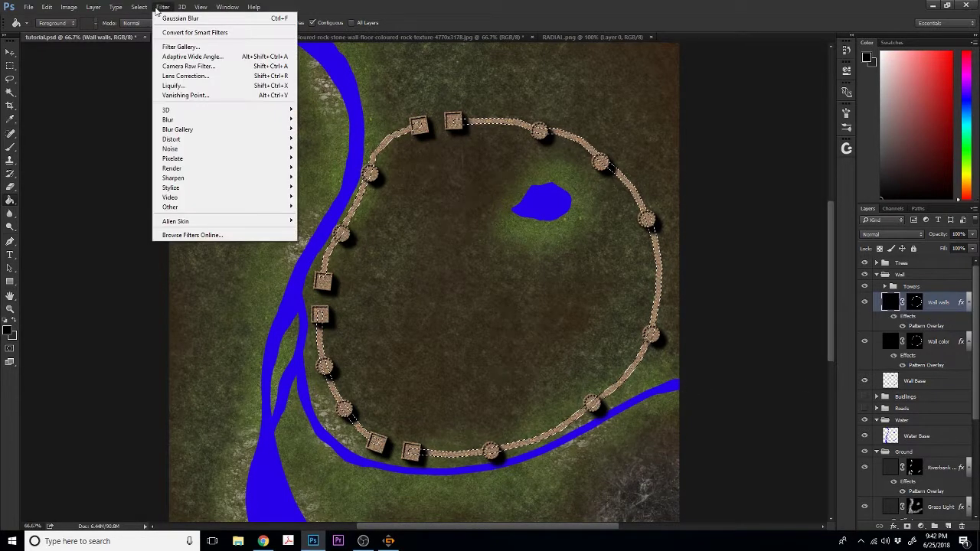
pyautogui.moveTo(139, 8)
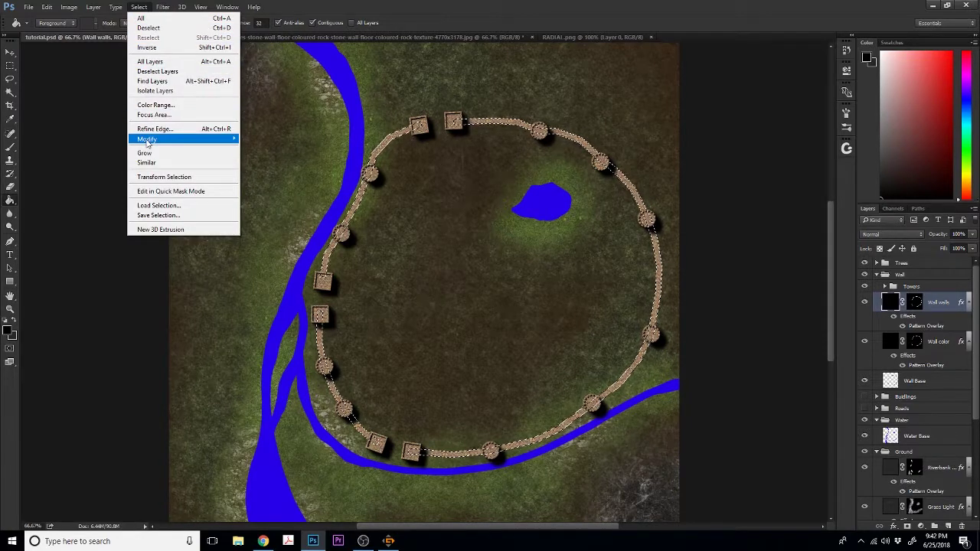
pyautogui.moveTo(147, 141)
pyautogui.click(100, 170)
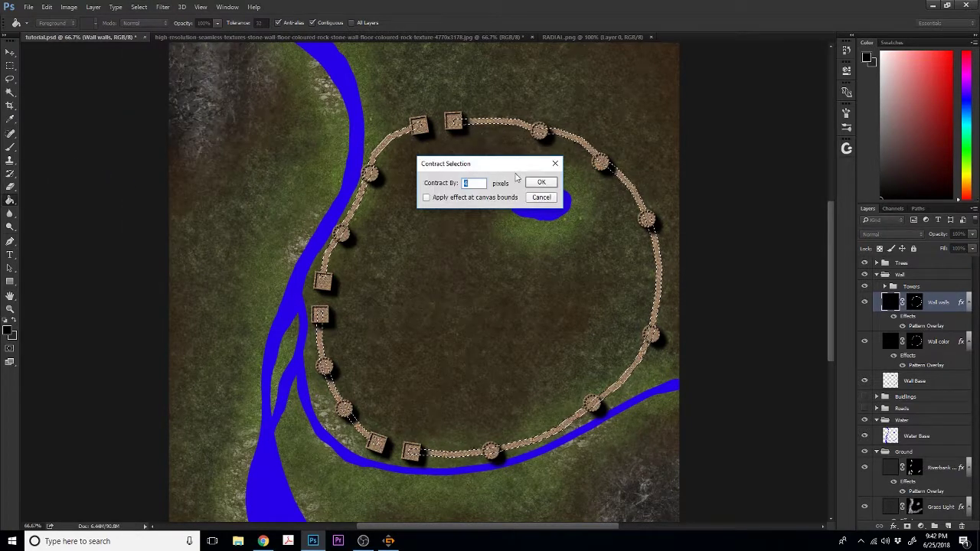
pyautogui.press('Return')
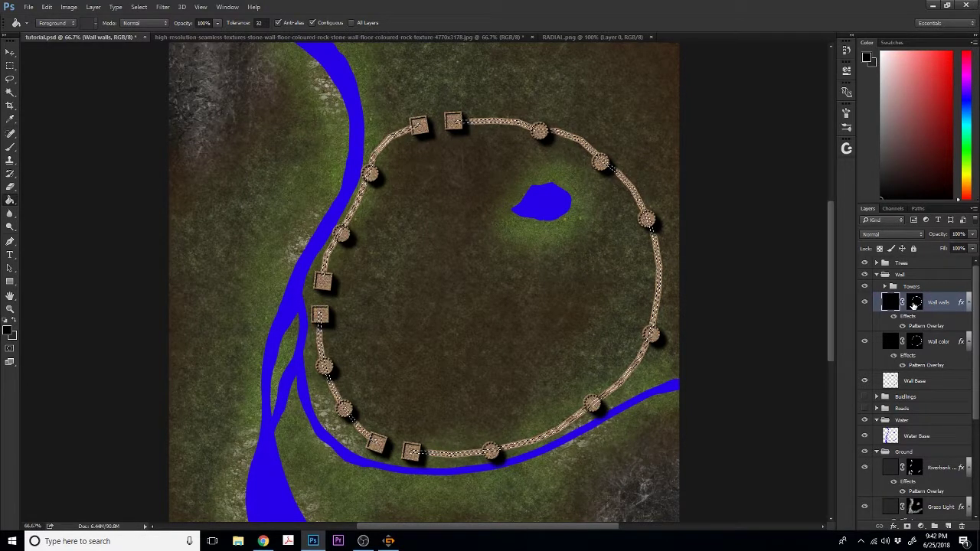
pyautogui.click(914, 305)
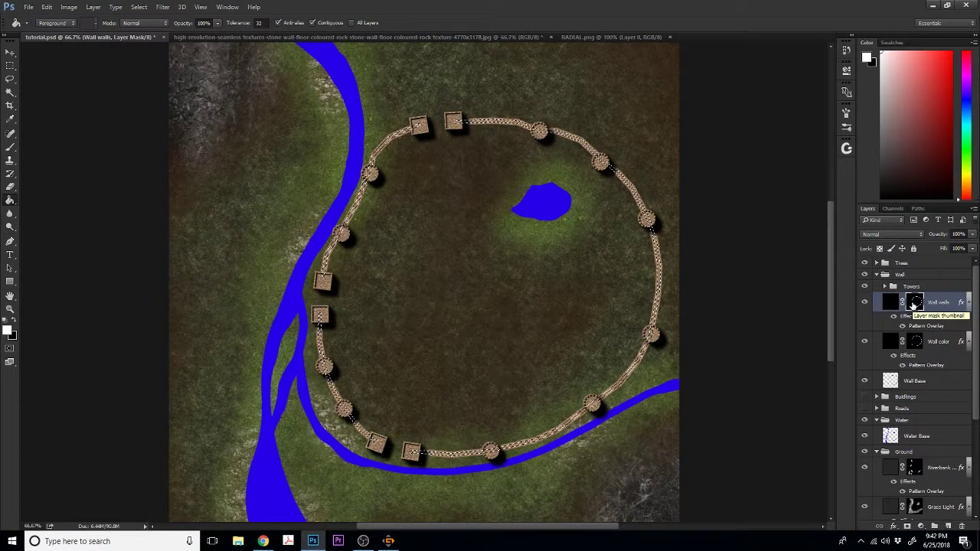
pyautogui.hotkey('ctrl', 'd')
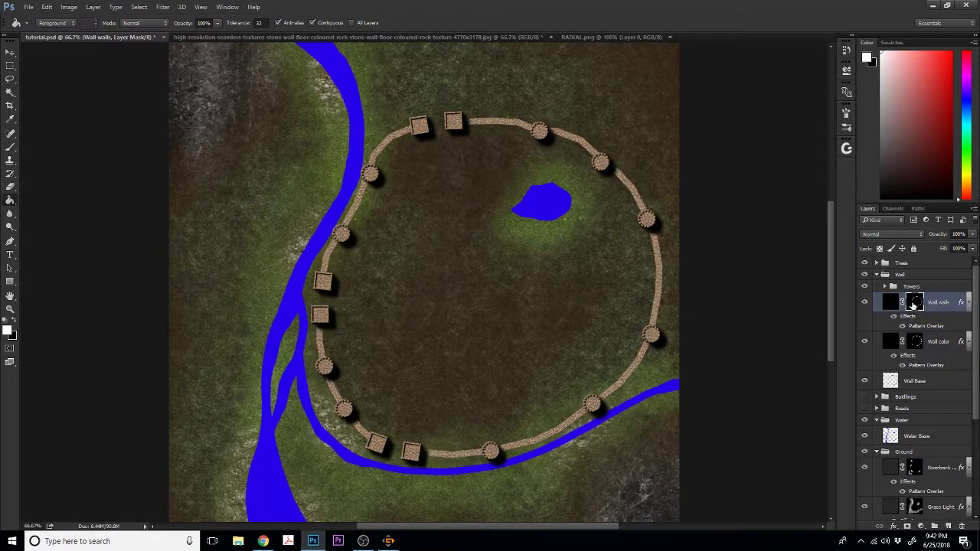
pyautogui.click(865, 344)
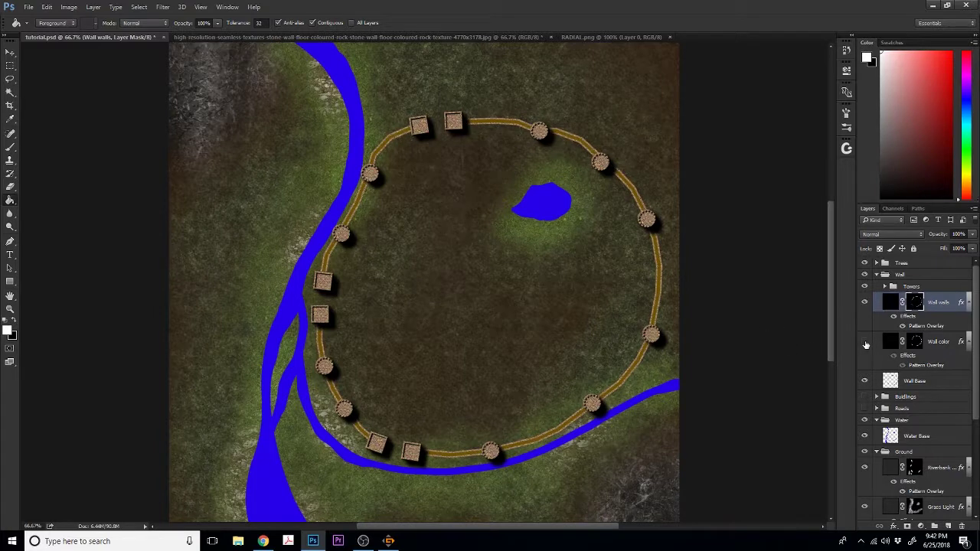
pyautogui.click(866, 344)
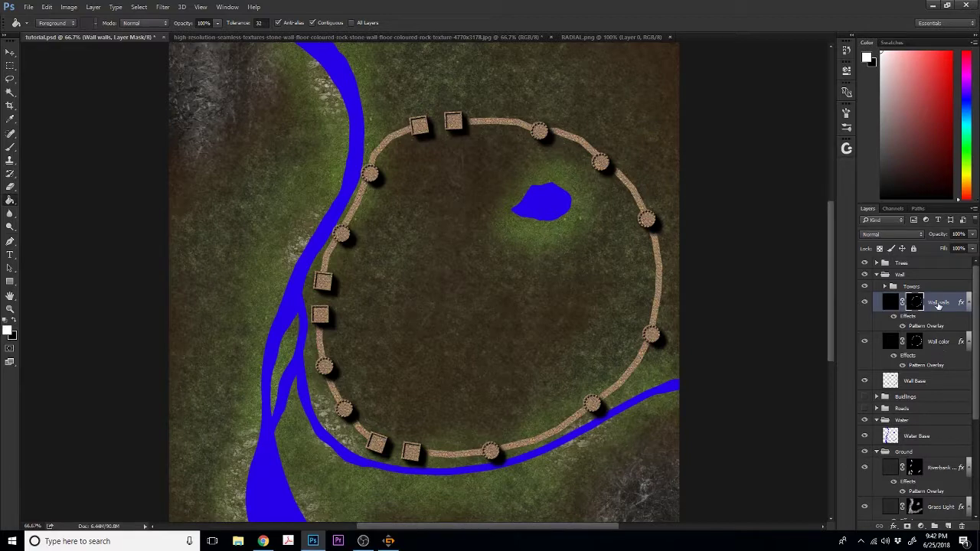
# - Add a new layer above Wall color and fill it with black in the shape of the Wall walls mask
pyautogui.click(933, 345)
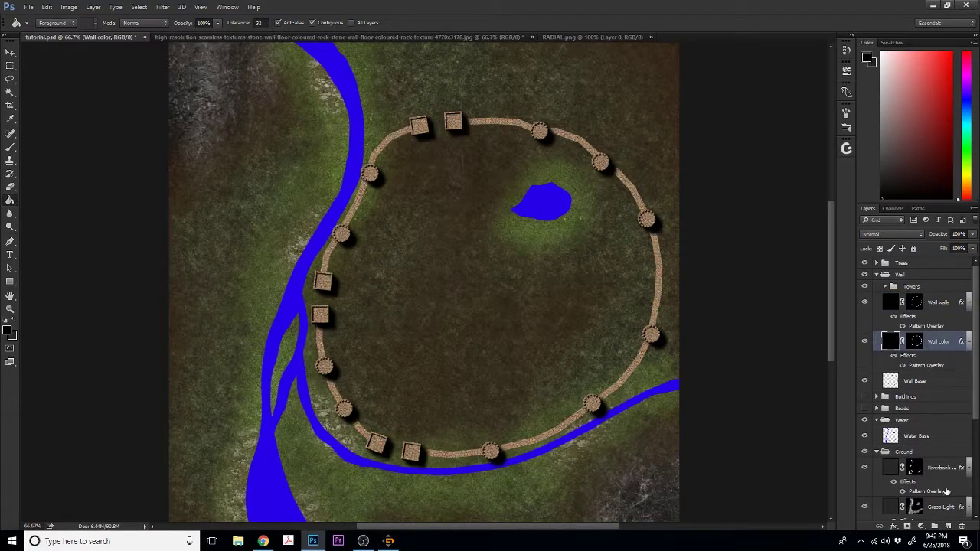
pyautogui.click(947, 527)
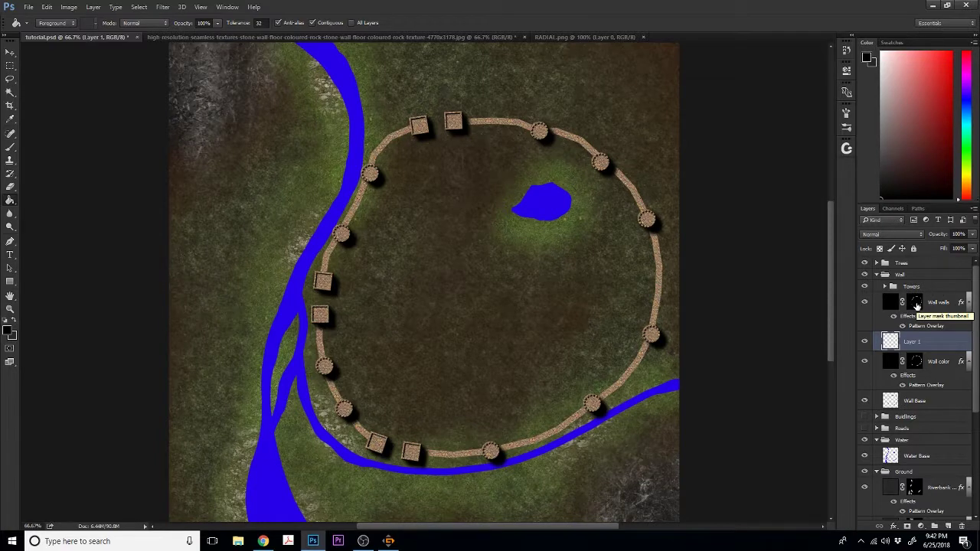
pyautogui.keyDown('ctrl'); pyautogui.click(916, 303); pyautogui.keyUp('ctrl')
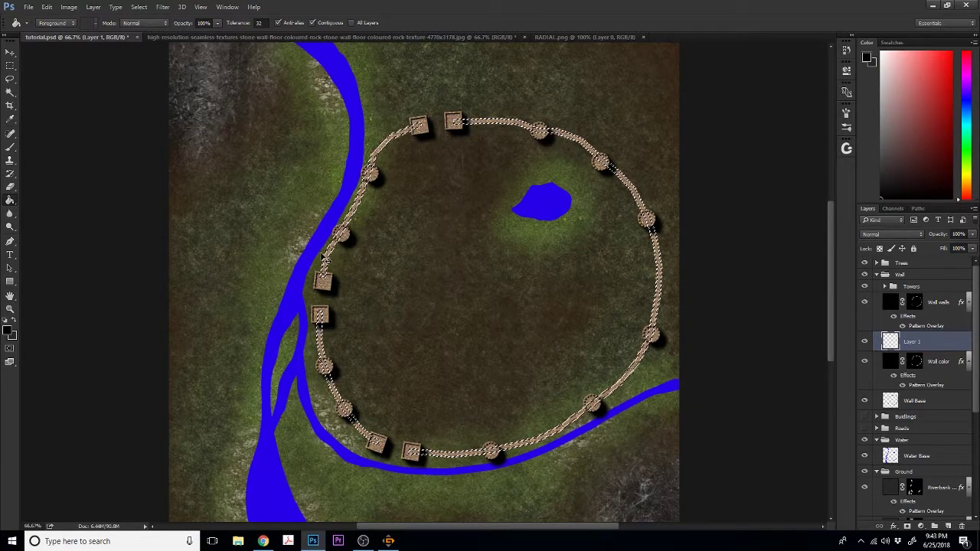
pyautogui.hotkey('ctrl', '+')
pyautogui.hotkey('ctrl', '+')
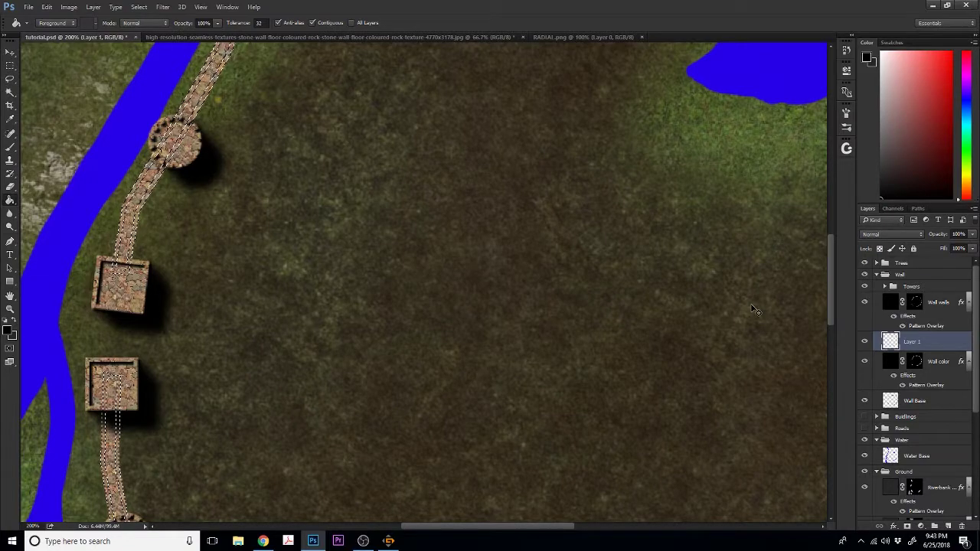
pyautogui.hotkey('ctrl', '-')
pyautogui.hotkey('ctrl', '-')
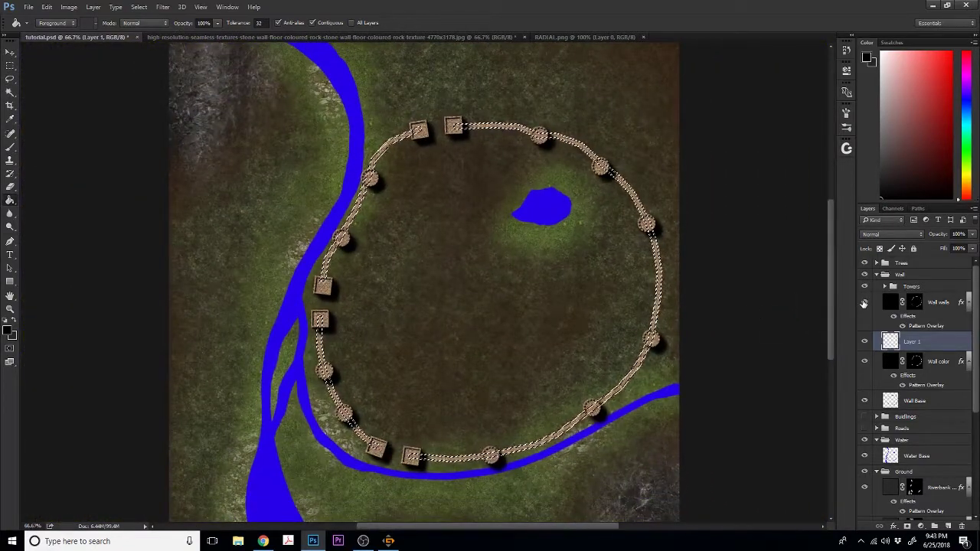
pyautogui.click(864, 301)
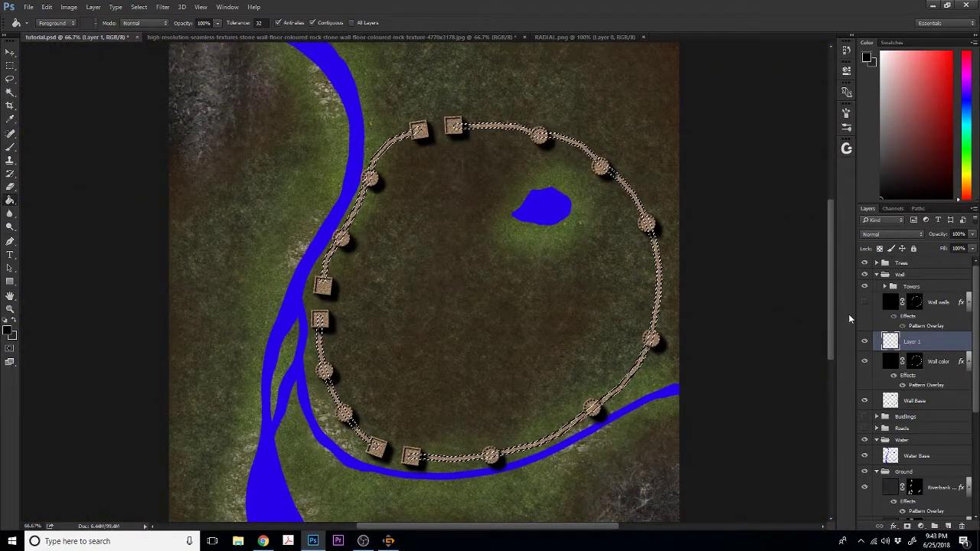
pyautogui.hotkey('ctrl', 'd')
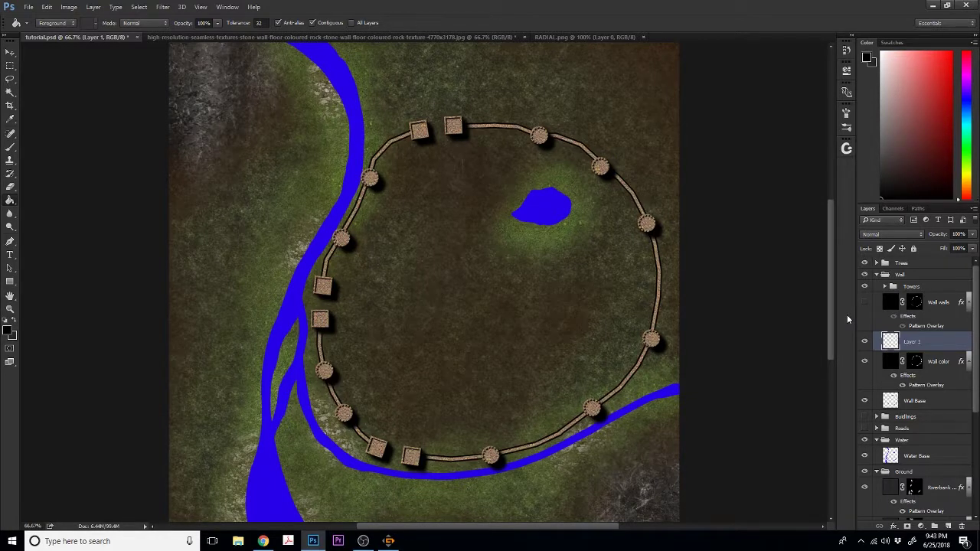
pyautogui.click(864, 302)
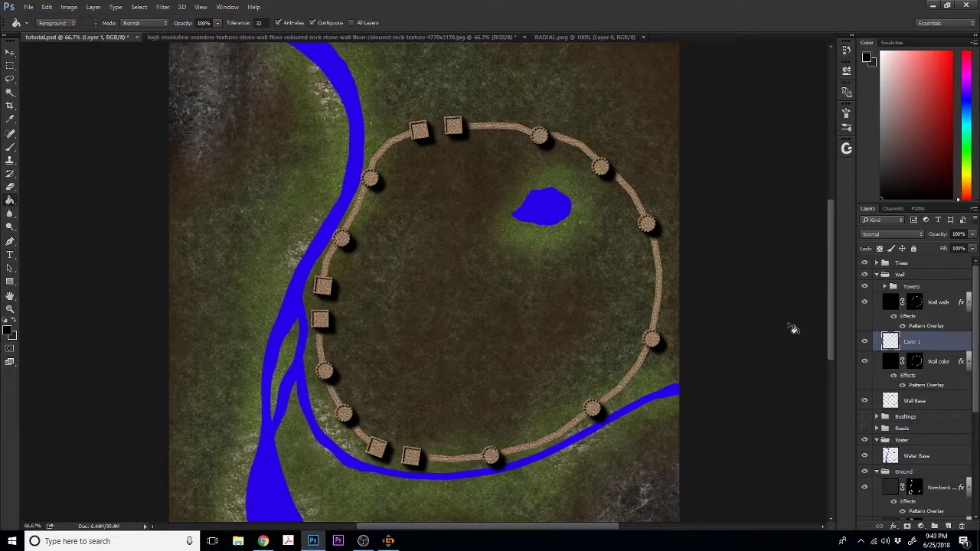
# - Offset the black rim layer to cast a shadow from the wall rims, then duplicate it and merge the copy down
pyautogui.click(9, 52)
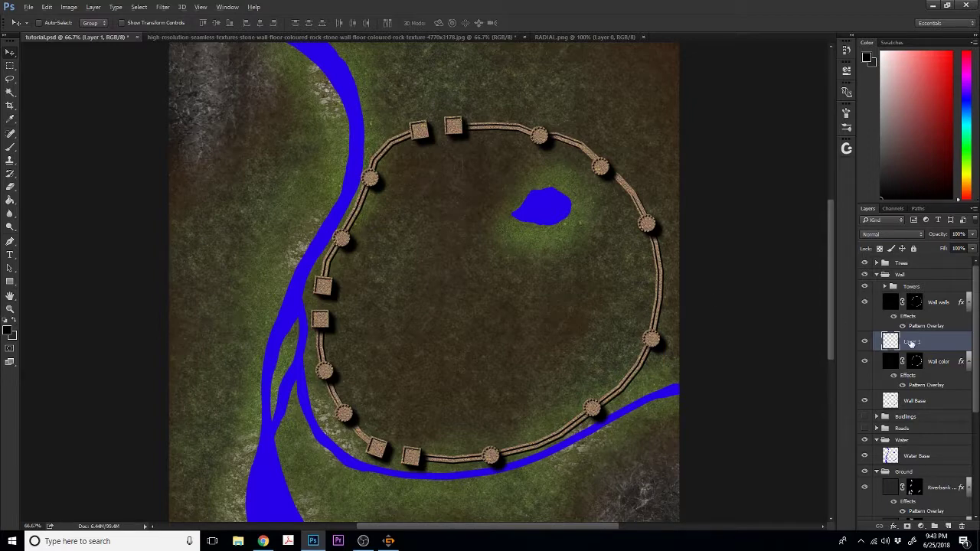
pyautogui.hotkey('ctrl', 'j')
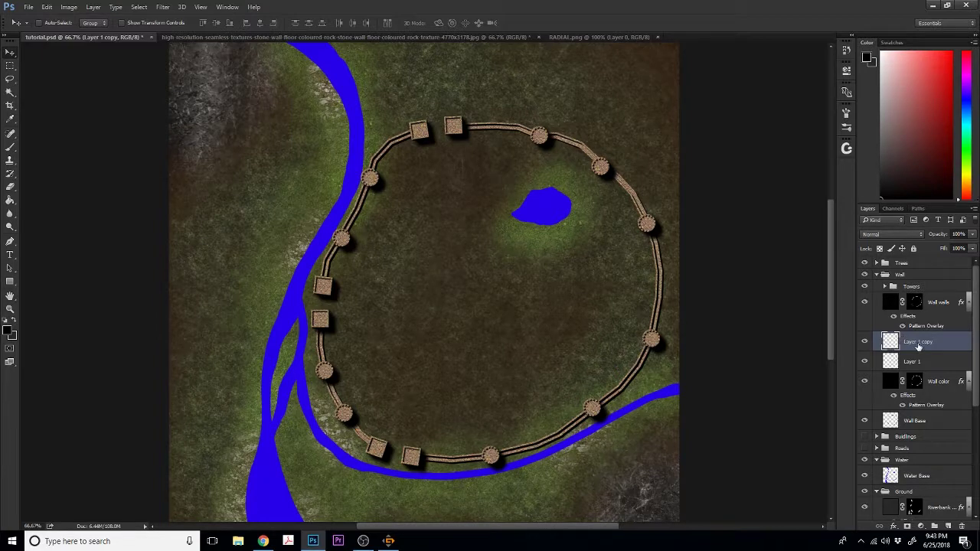
pyautogui.rightClick(918, 345)
pyautogui.click(849, 372)
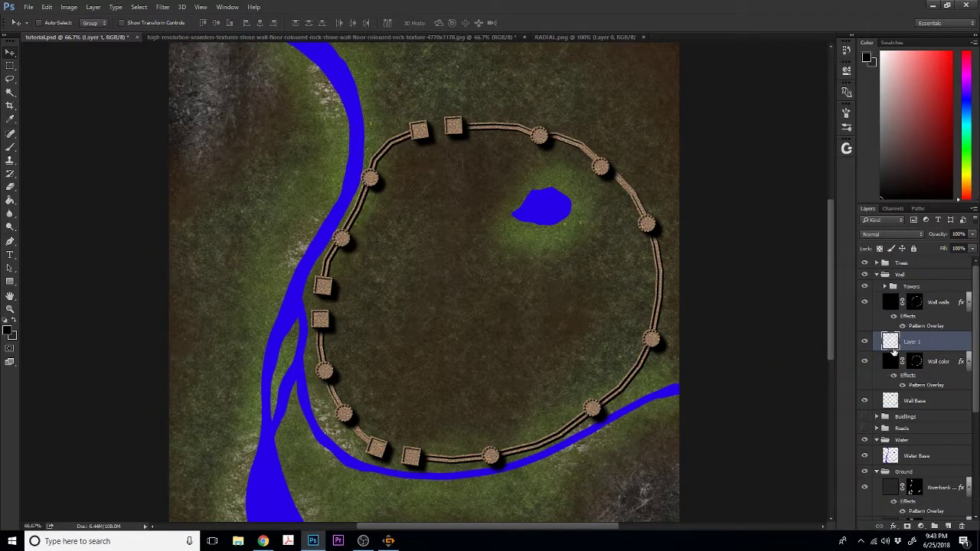
# - Rename the merged rim shadow layer as Wall walls shadow
pyautogui.doubleClick(910, 342)
pyautogui.write('Wall wall')
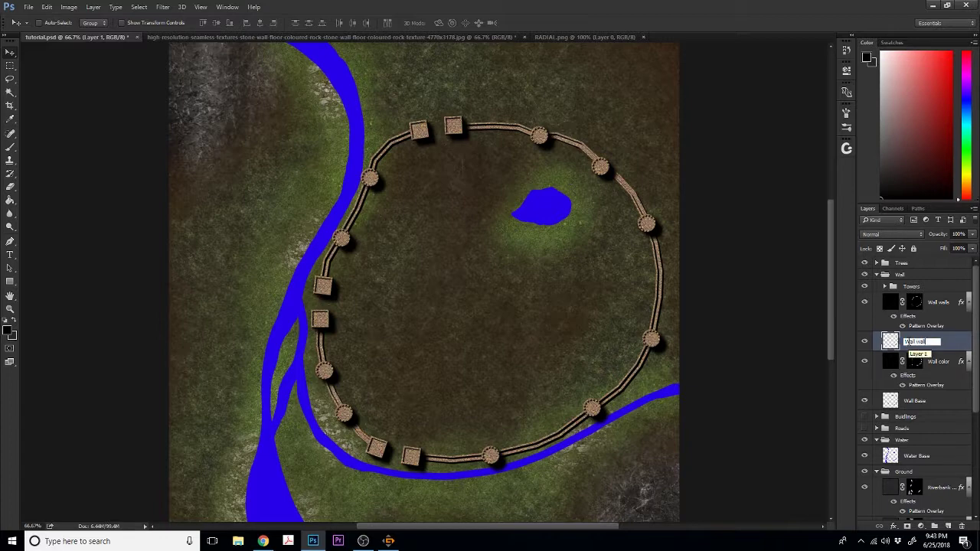
pyautogui.write('s shadow')
pyautogui.press('Return')
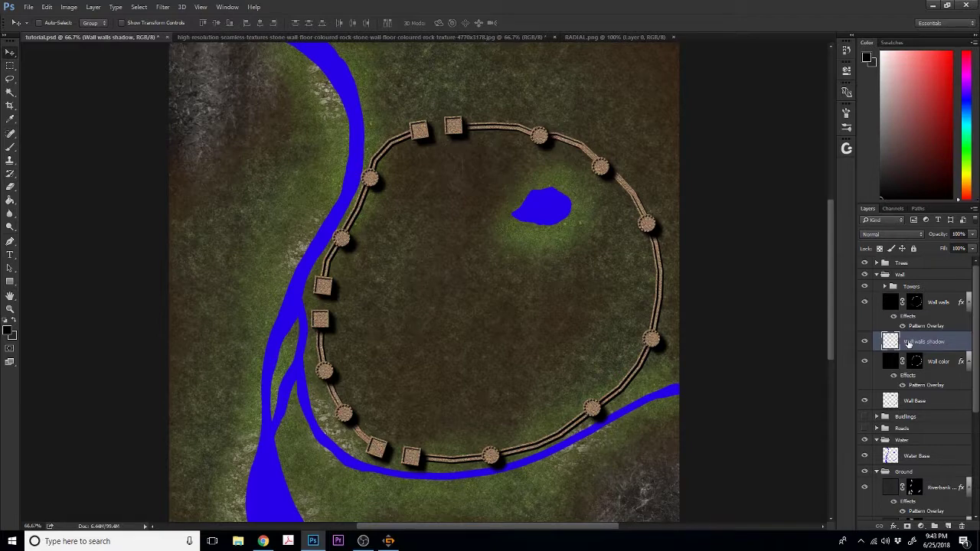
# - Apply a Gaussian Blur with a radius of 1.2 pixels to the Wall walls shadow layer
pyautogui.click(161, 7)
pyautogui.moveTo(189, 122)
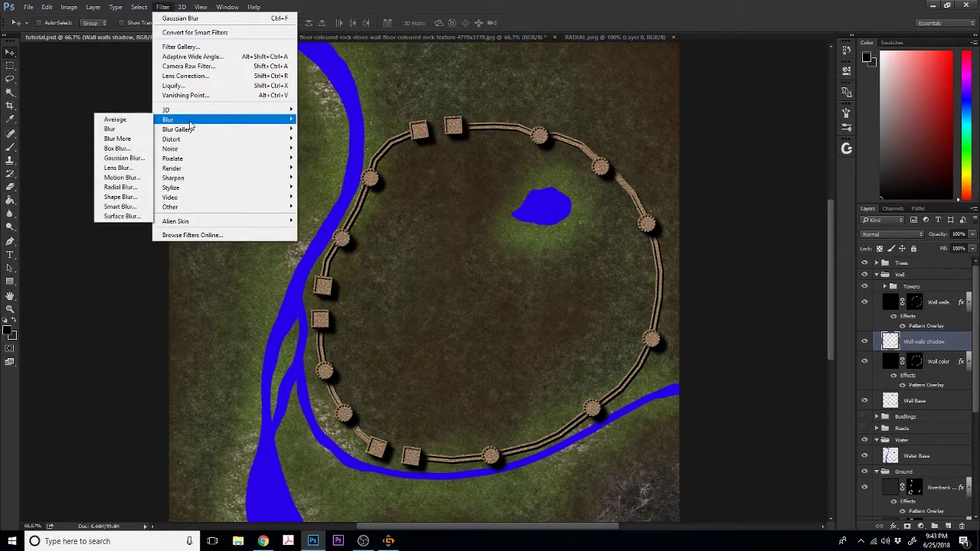
pyautogui.click(124, 158)
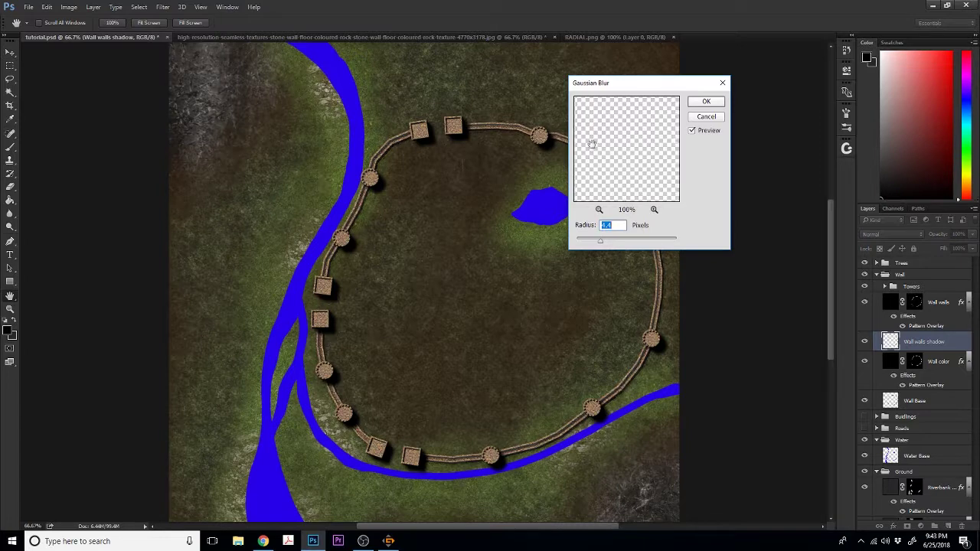
pyautogui.moveTo(591, 144)
pyautogui.mouseDown()
pyautogui.moveTo(647, 171)
pyautogui.moveTo(635, 158)
pyautogui.mouseUp()
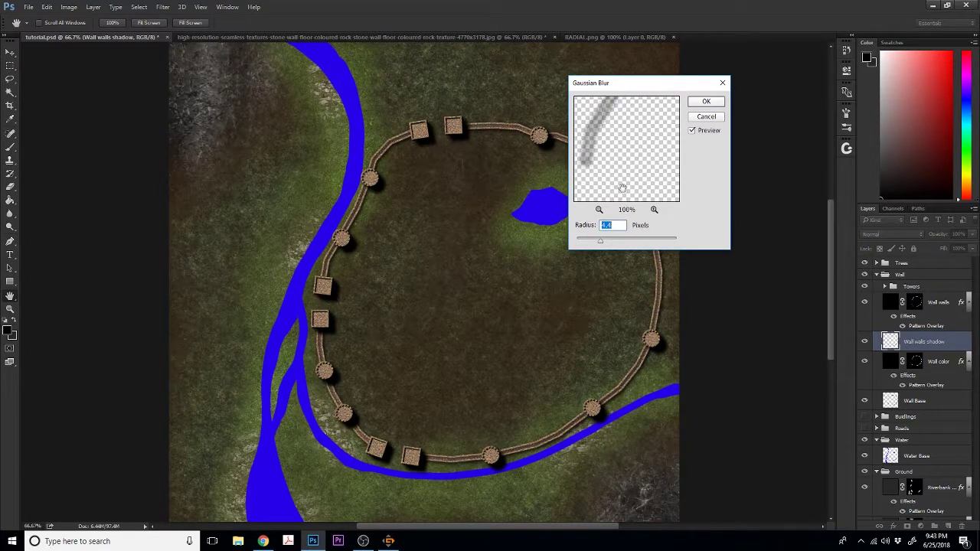
pyautogui.moveTo(600, 242); pyautogui.dragTo(582, 243)
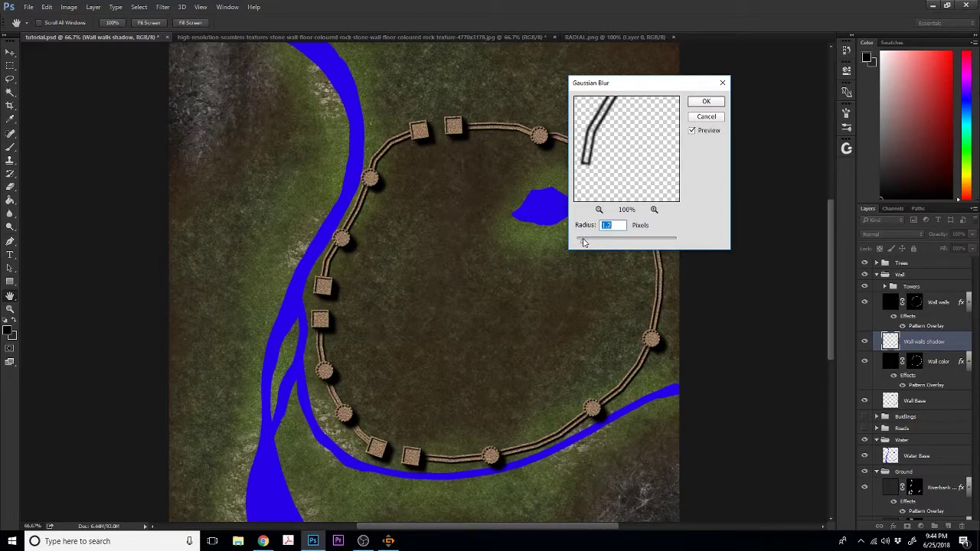
pyautogui.click(701, 103)
# - Strengthen the blurred rim shadow by duplicating the Wall walls shadow layer and merging the copy down into the original
pyautogui.hotkey('ctrl', '+')
pyautogui.hotkey('ctrl', '+')
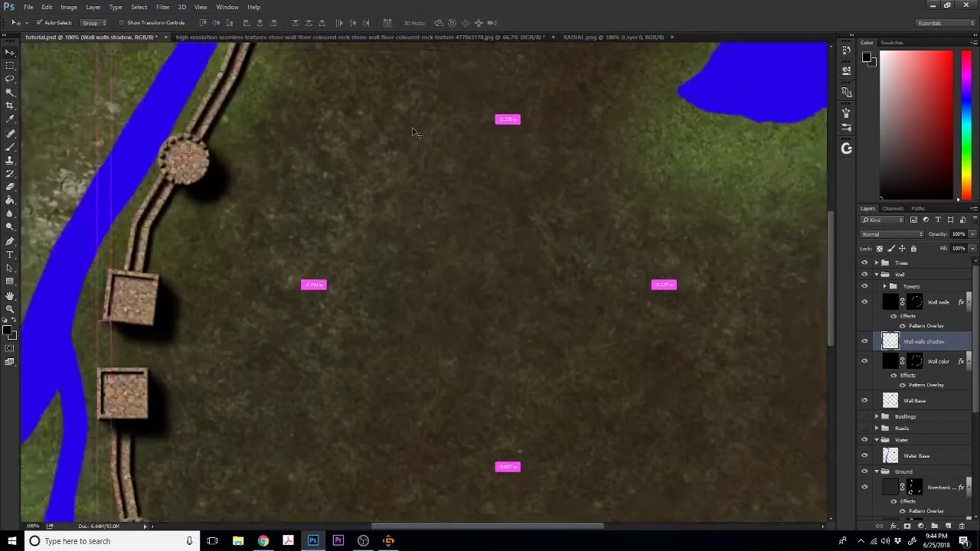
pyautogui.moveTo(832, 268); pyautogui.dragTo(831, 202)
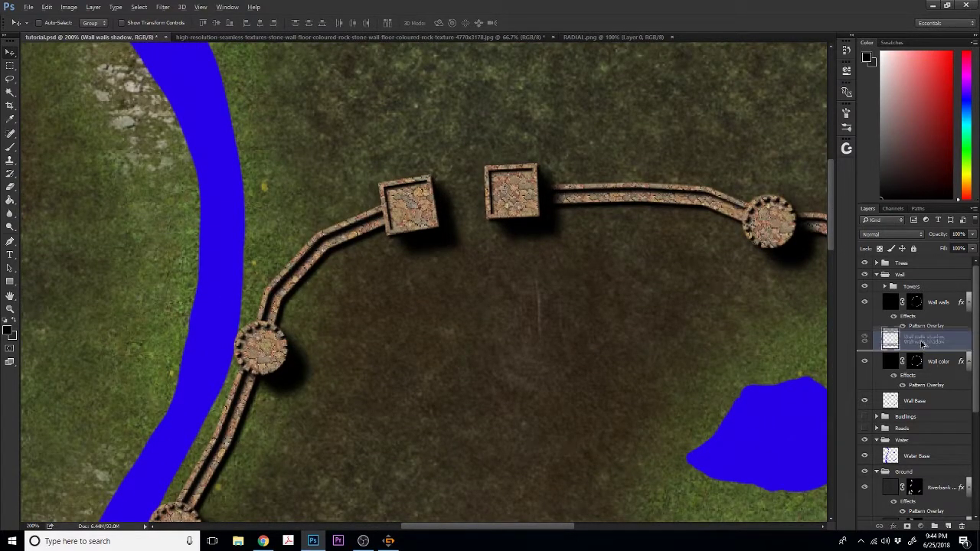
pyautogui.hotkey('ctrl', 'j')
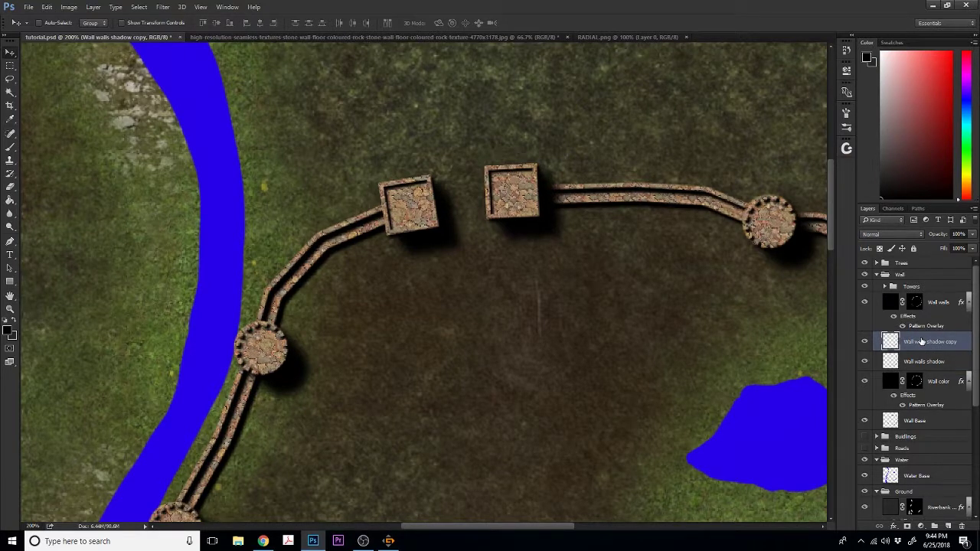
pyautogui.rightClick(921, 342)
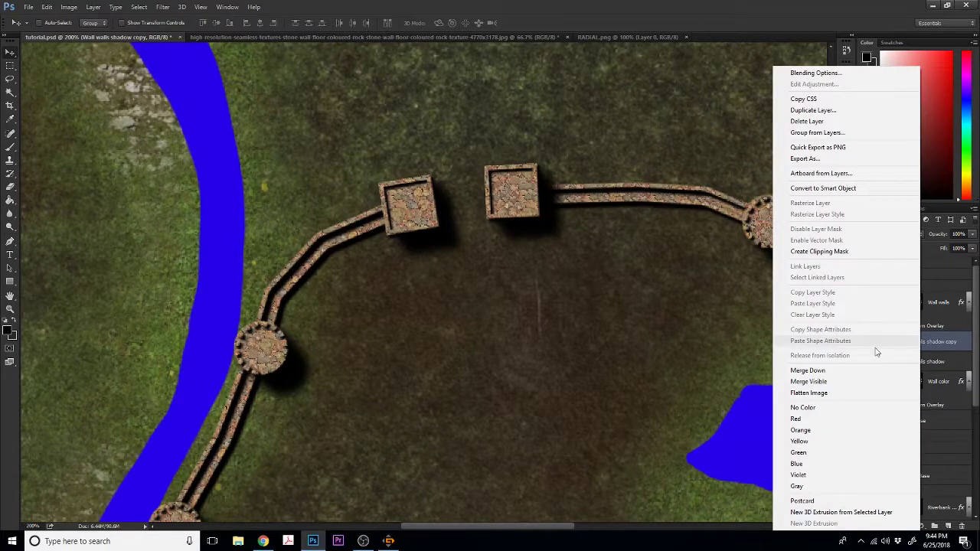
pyautogui.click(842, 371)
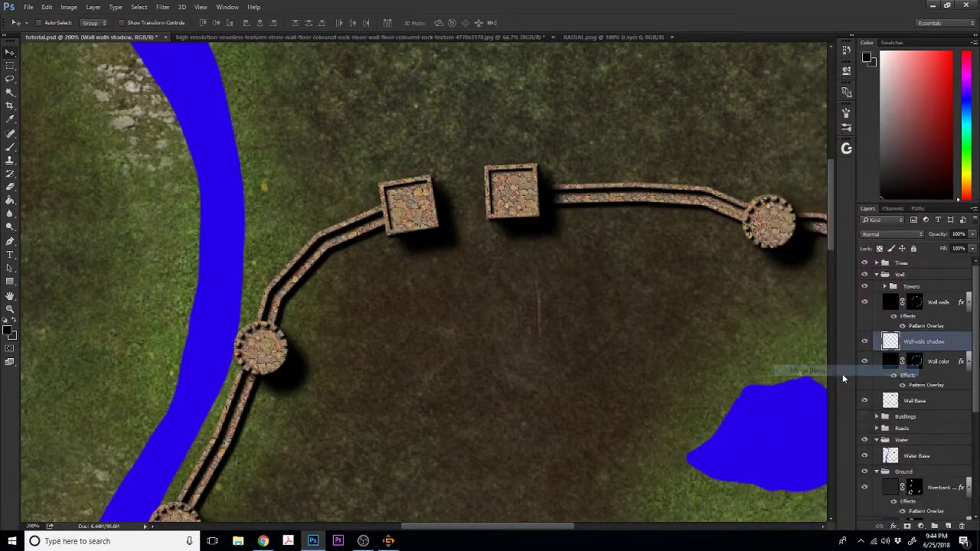
pyautogui.scroll(-1, 930, 341)
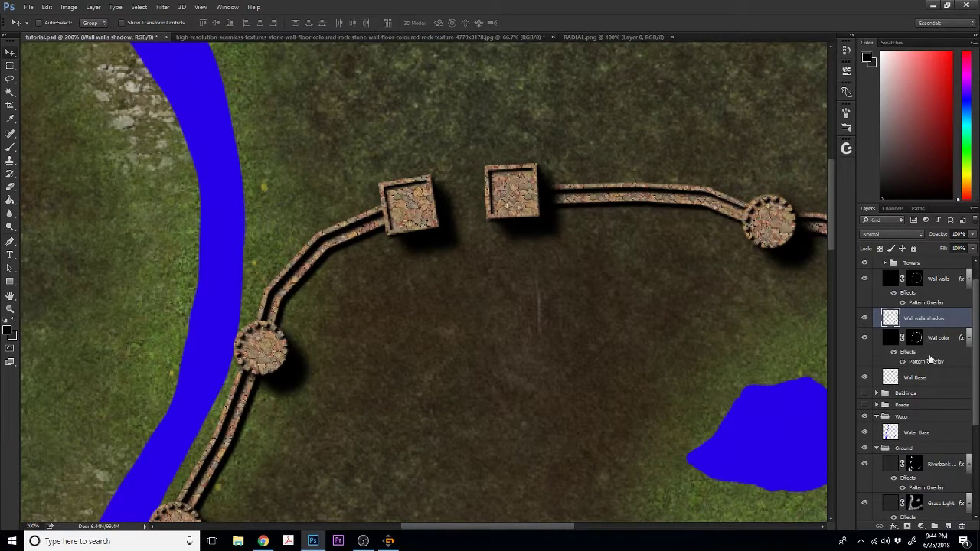
pyautogui.hotkey('ctrl', '-')
pyautogui.hotkey('ctrl', '-')
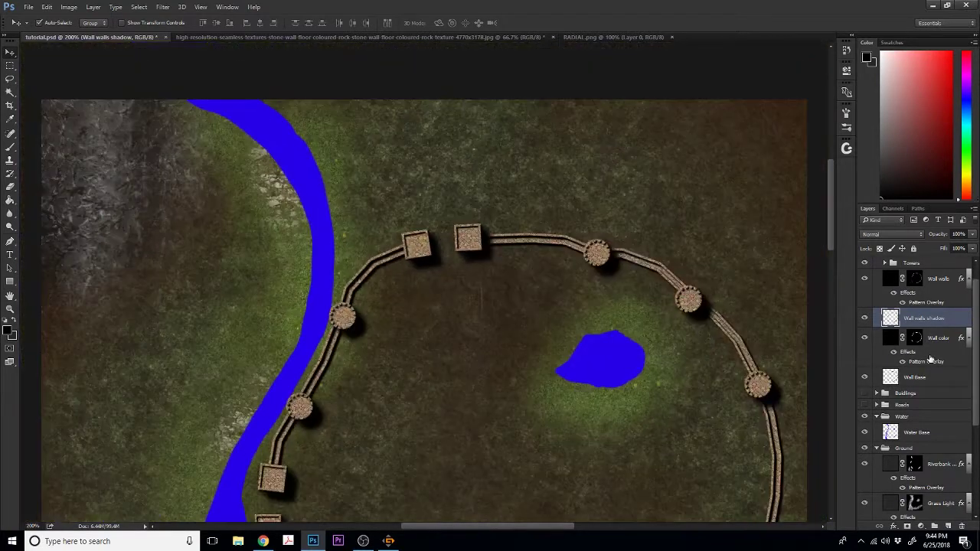
pyautogui.hotkey('ctrl', '-')
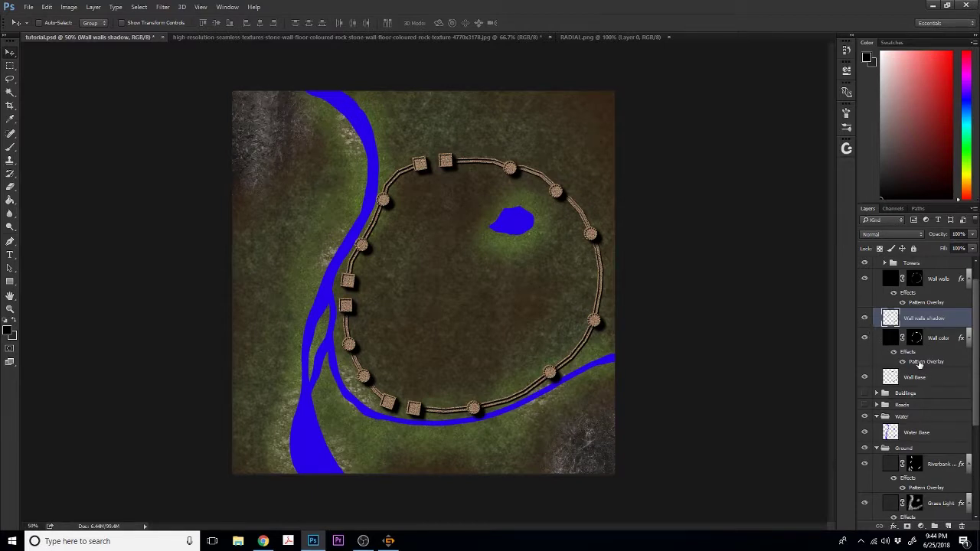
# - Load the Wall Base outline as a selection and fill it with black on a new layer above Wall Base
pyautogui.click(933, 341)
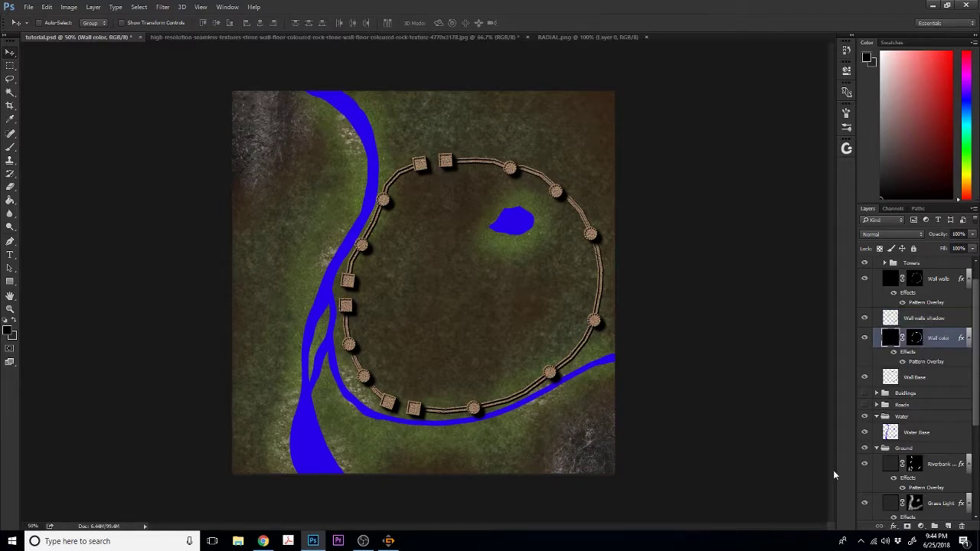
pyautogui.keyDown('ctrl'); pyautogui.click(892, 383); pyautogui.keyUp('ctrl')
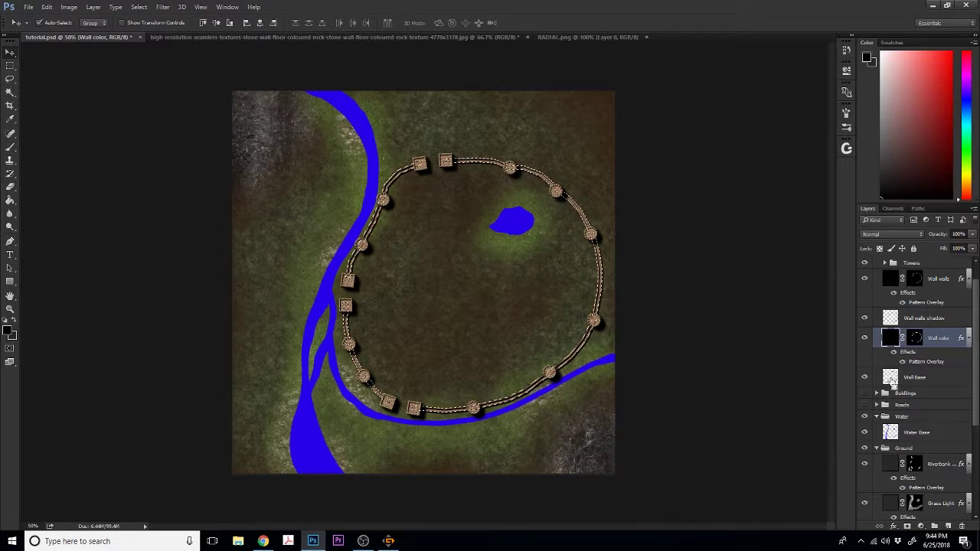
pyautogui.click(918, 378)
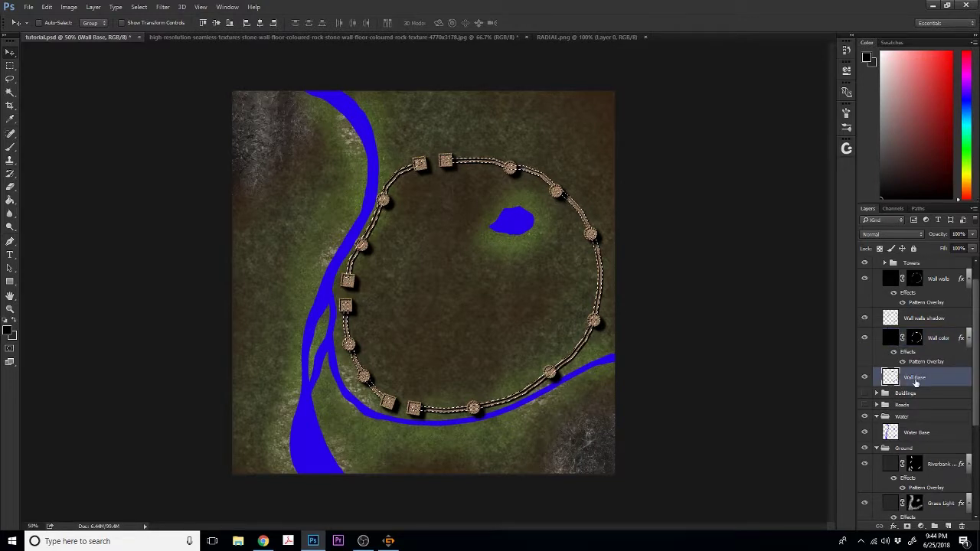
pyautogui.click(949, 527)
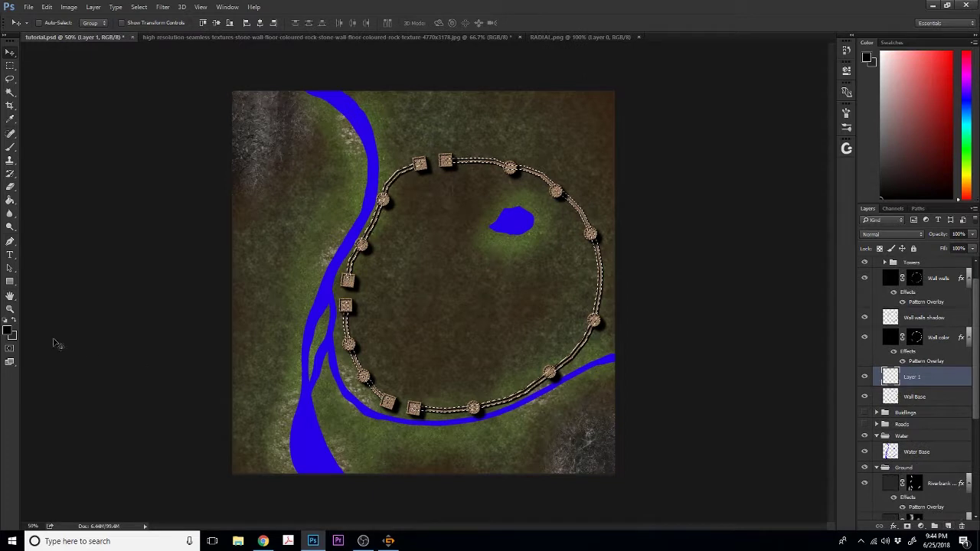
pyautogui.click(10, 199)
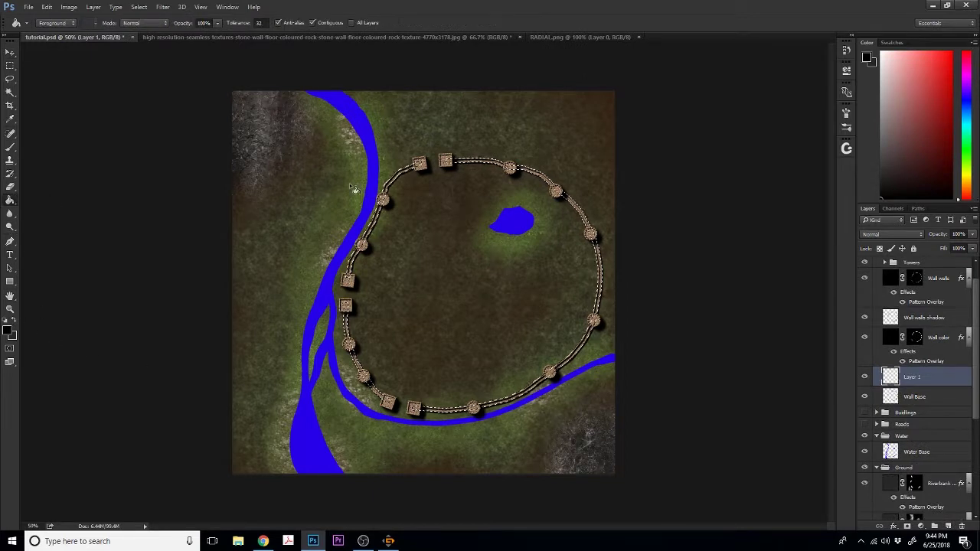
pyautogui.click(398, 178)
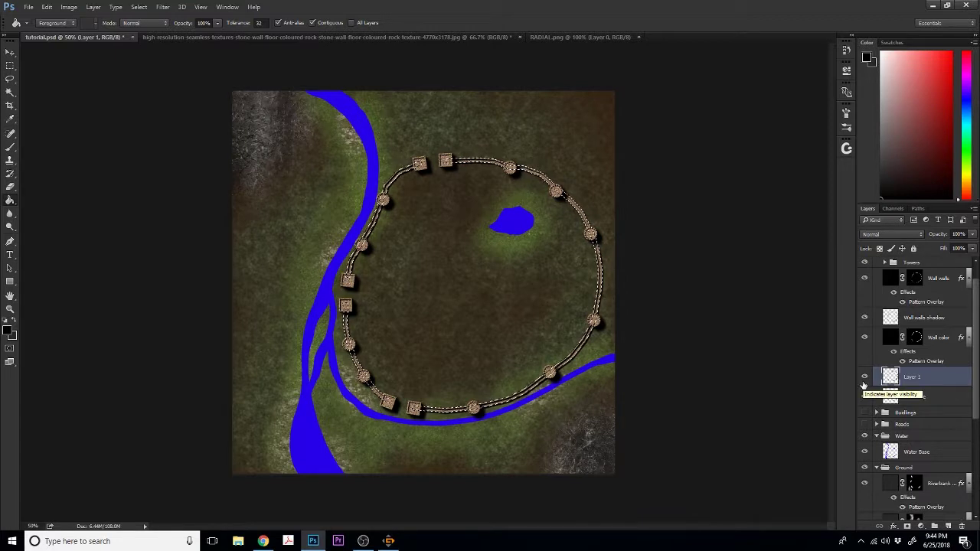
pyautogui.click(864, 337)
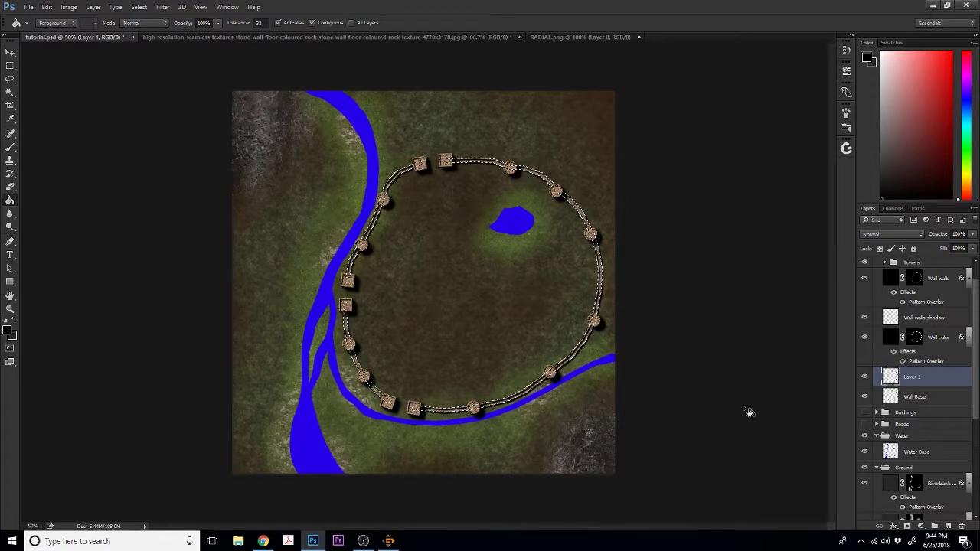
pyautogui.hotkey('ctrl', 'd')
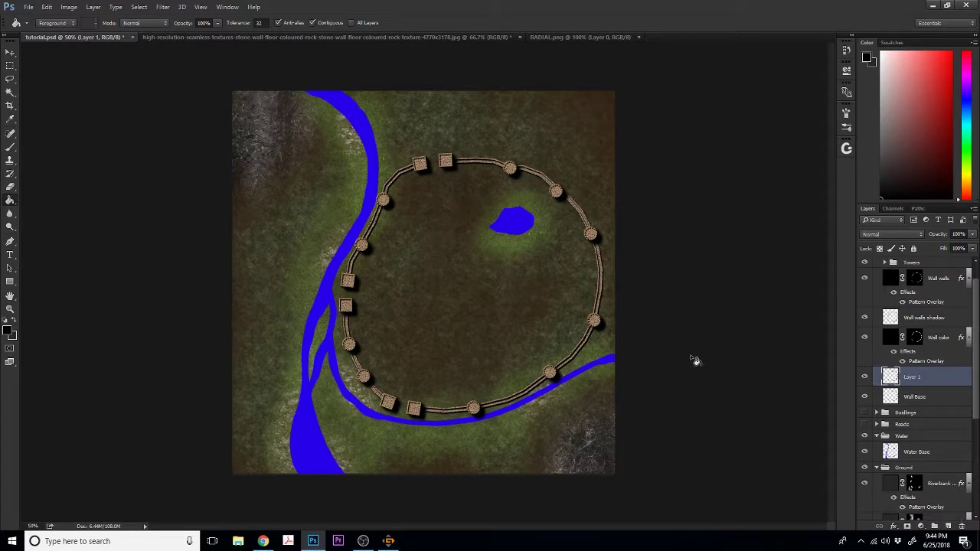
# - Apply a Gaussian Blur with a radius of 2.6 pixels to the black wall shape on Layer 1
pyautogui.click(162, 7)
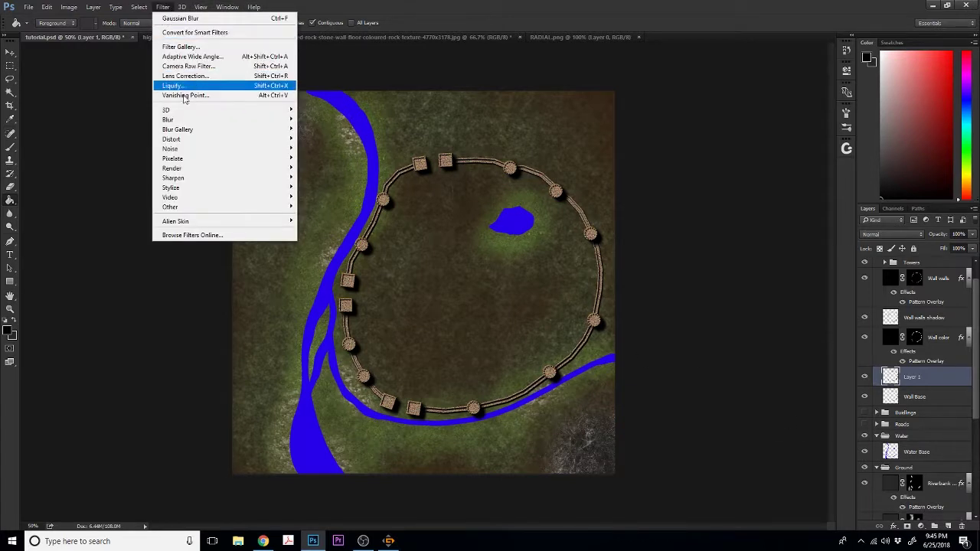
pyautogui.click(188, 17)
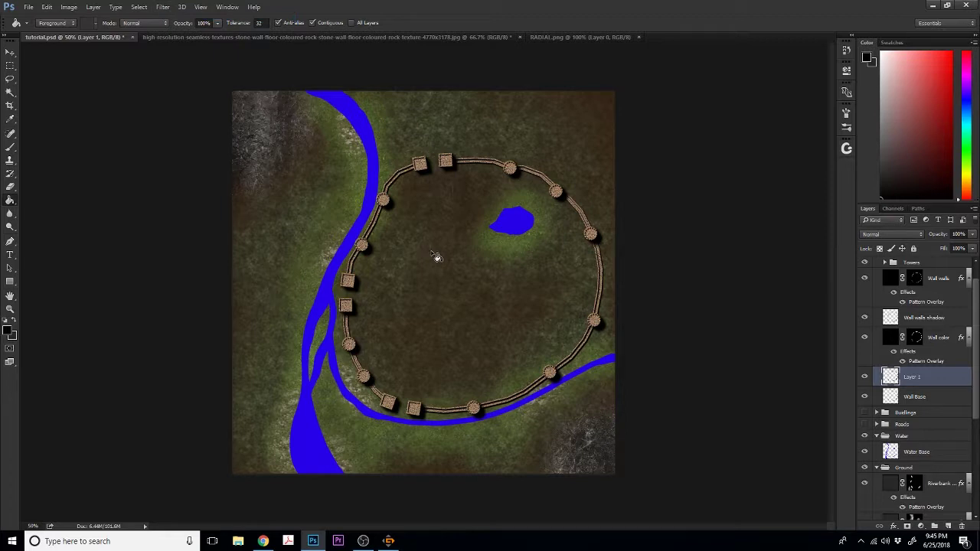
pyautogui.click(163, 7)
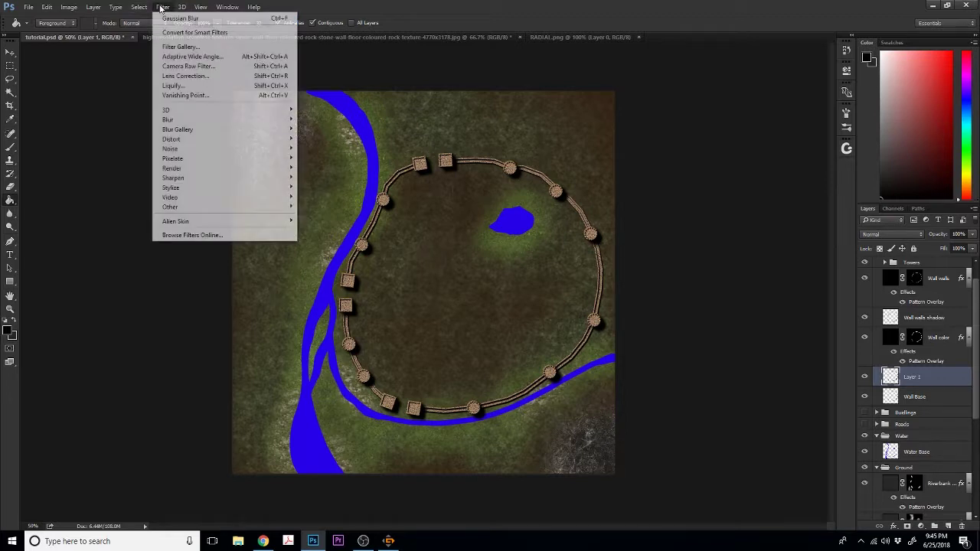
pyautogui.moveTo(203, 121)
pyautogui.click(124, 158)
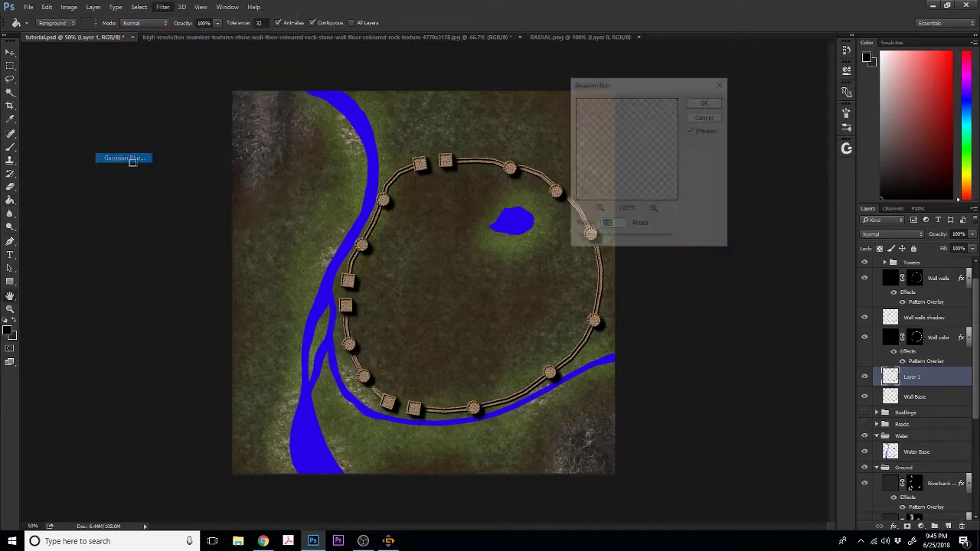
pyautogui.moveTo(630, 166); pyautogui.dragTo(637, 210)
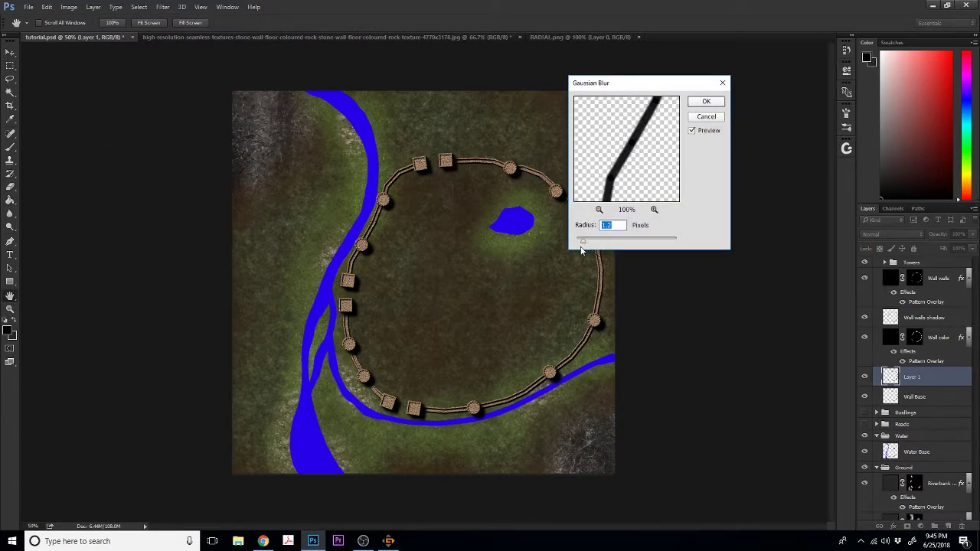
pyautogui.moveTo(584, 245); pyautogui.dragTo(591, 245)
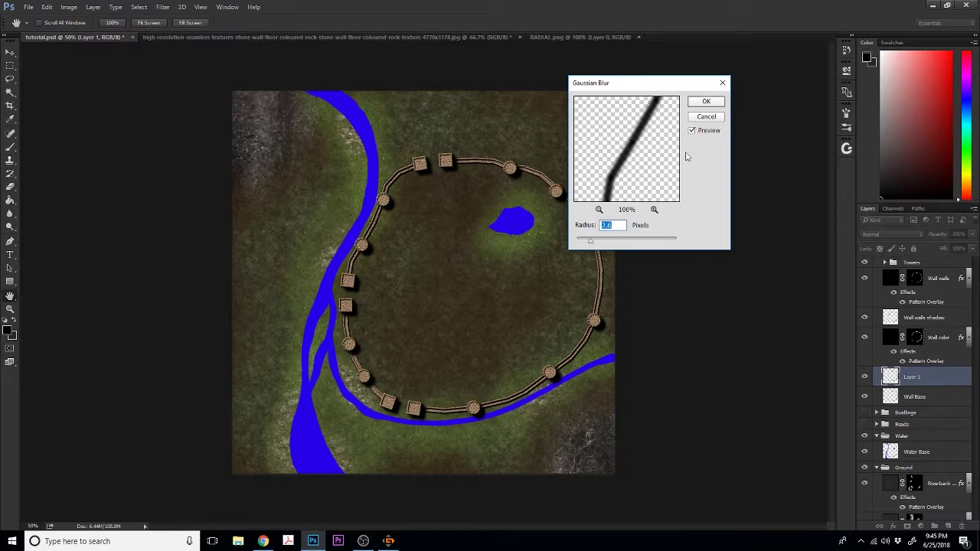
pyautogui.click(704, 103)
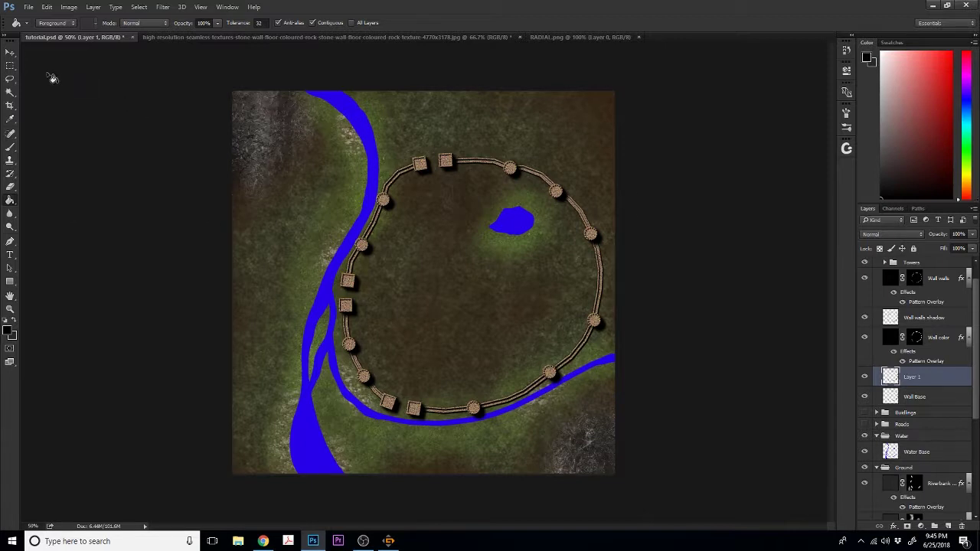
# - Offset the blurred wall shadow slightly from the wall and darken it by merging a duplicate down into it
pyautogui.click(14, 54)
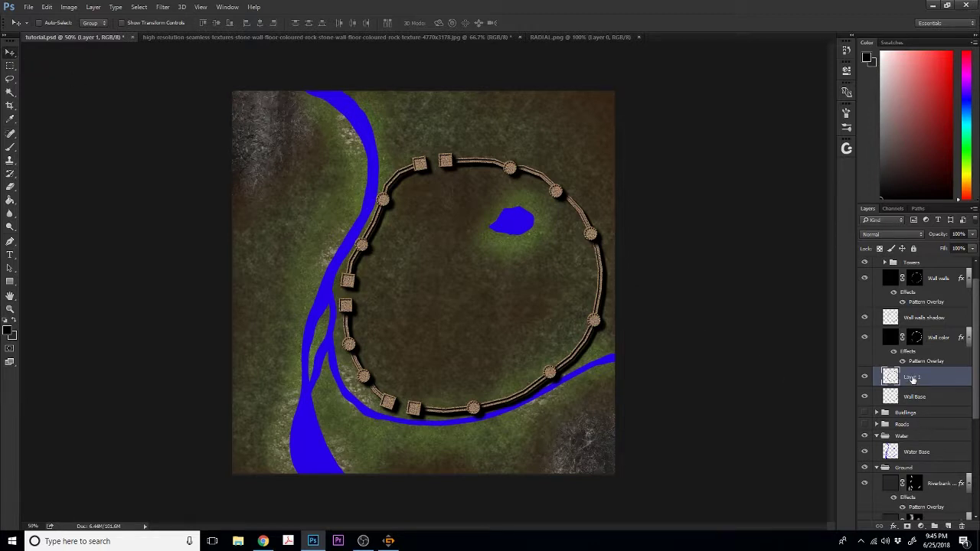
pyautogui.hotkey('ctrl', 'j')
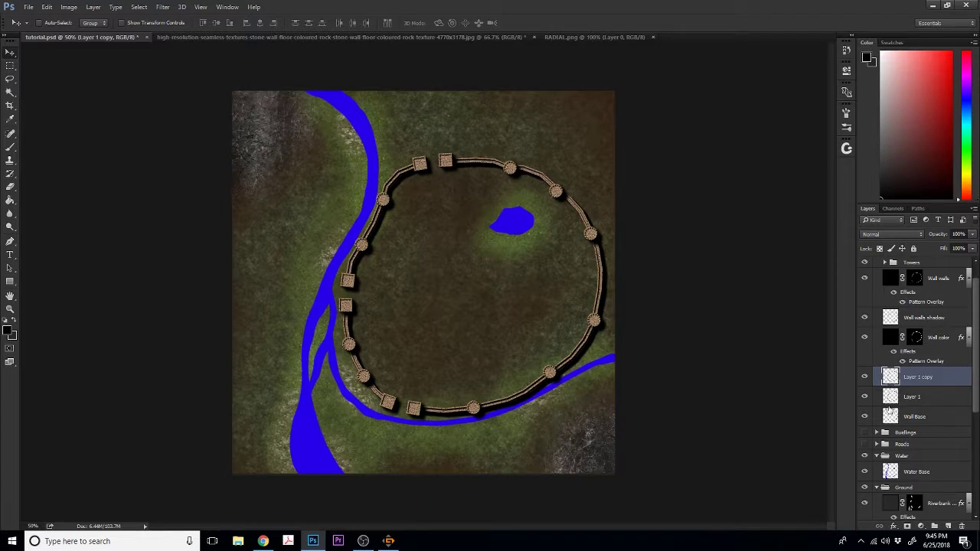
pyautogui.rightClick(926, 379)
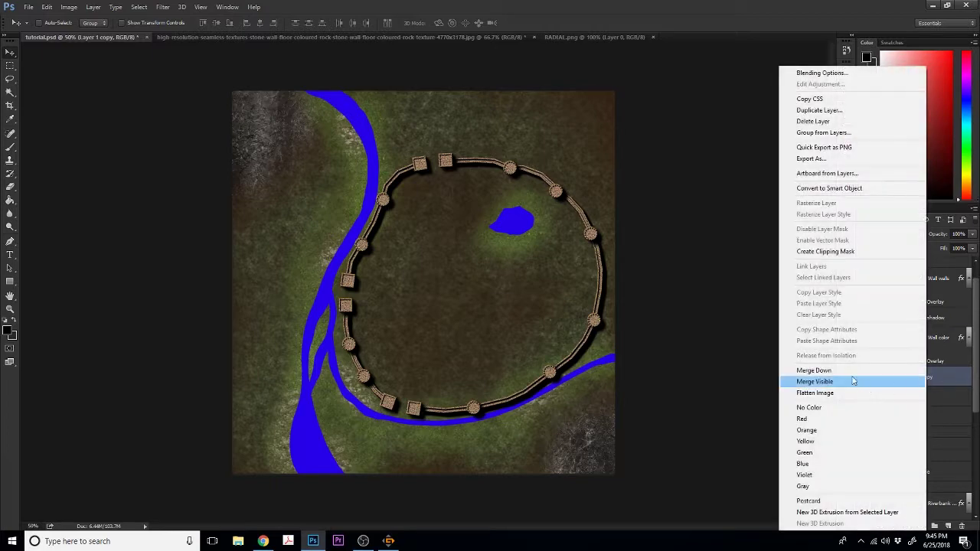
pyautogui.click(872, 381)
pyautogui.rightClick(913, 382)
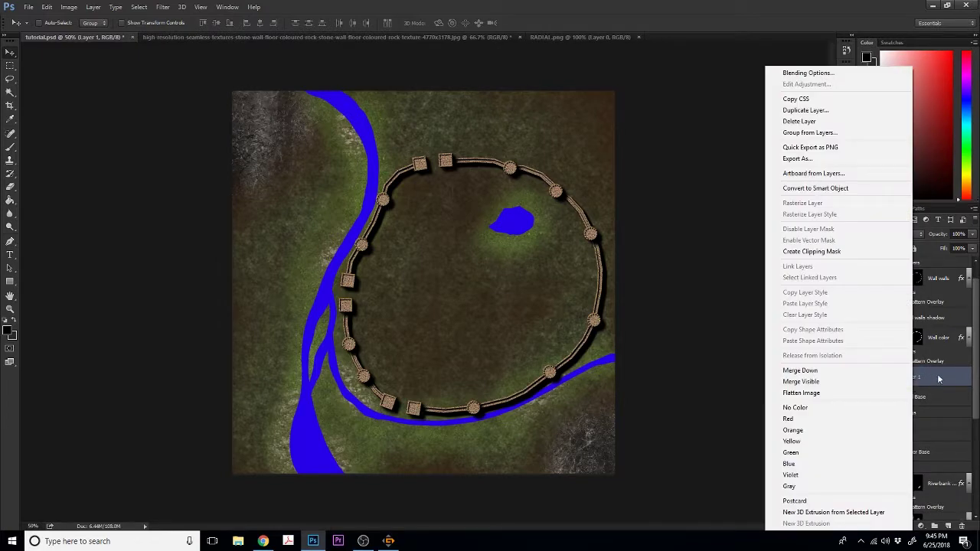
pyautogui.click(919, 379)
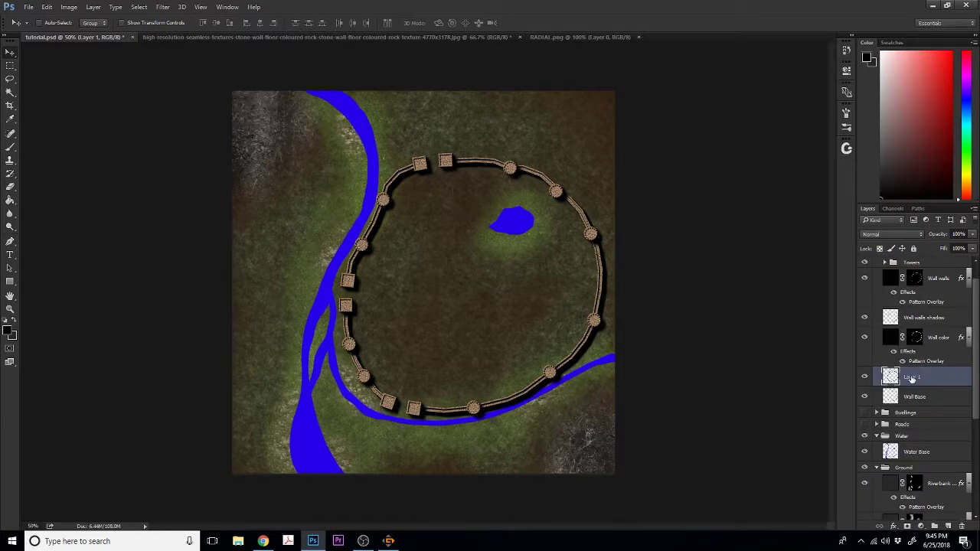
# - Rename the merged shadow layer to "Wall shadow"
pyautogui.doubleClick(912, 378)
pyautogui.write('Wall shadow')
pyautogui.press('Return')
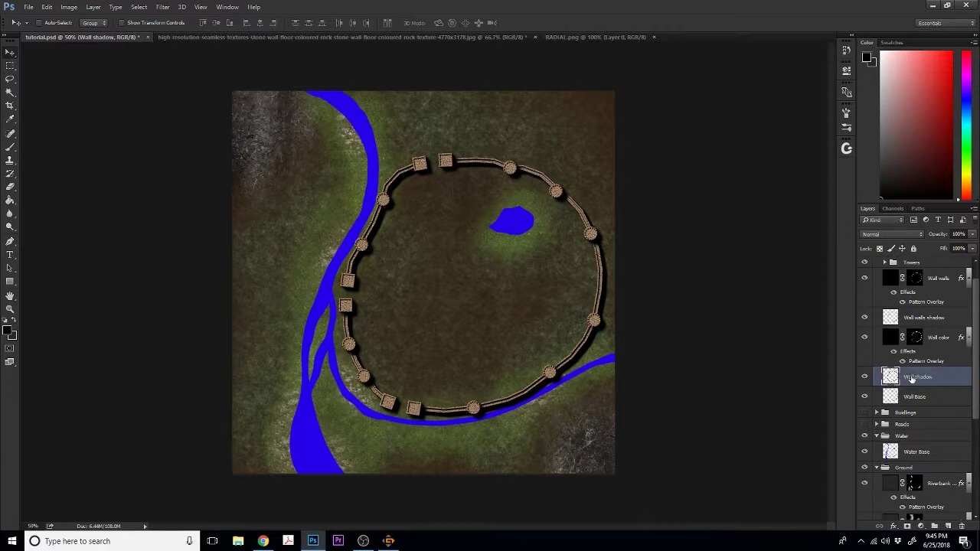
# - Create a new layer group above the Towers group and name it "Walls"
pyautogui.click(911, 264)
pyautogui.click(935, 526)
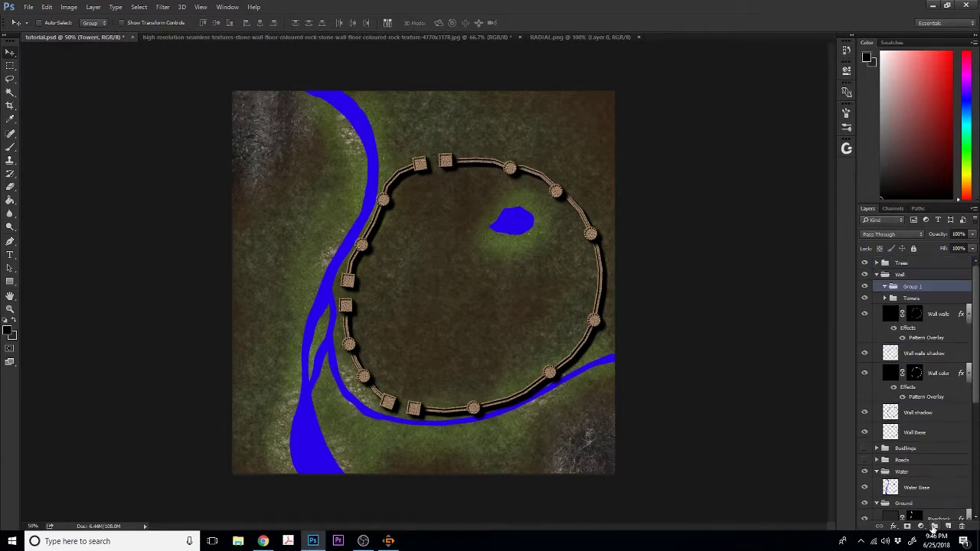
pyautogui.doubleClick(907, 287)
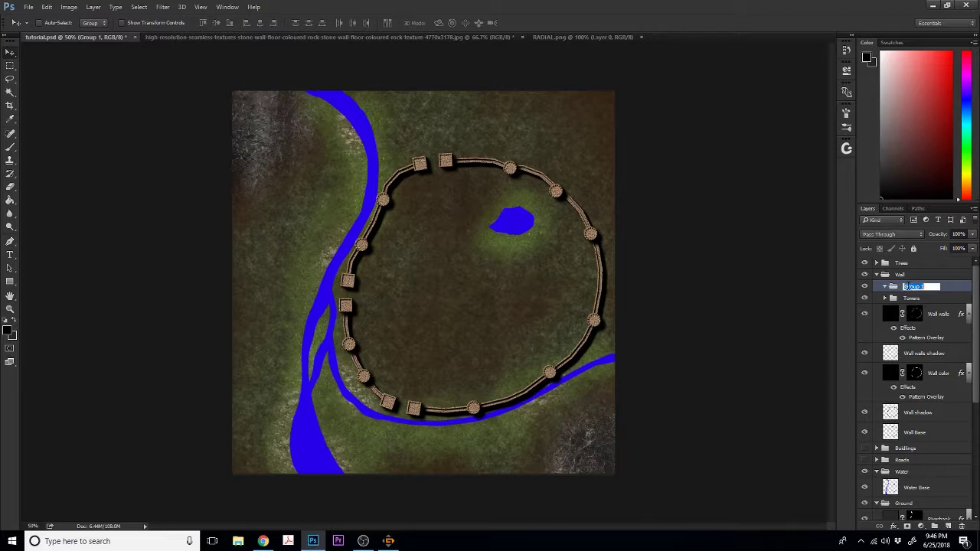
pyautogui.write('Walls')
pyautogui.press('Return')
# - Move the five layers from Wall walls through Wall Base into the Walls group and collapse the group
pyautogui.click(915, 314)
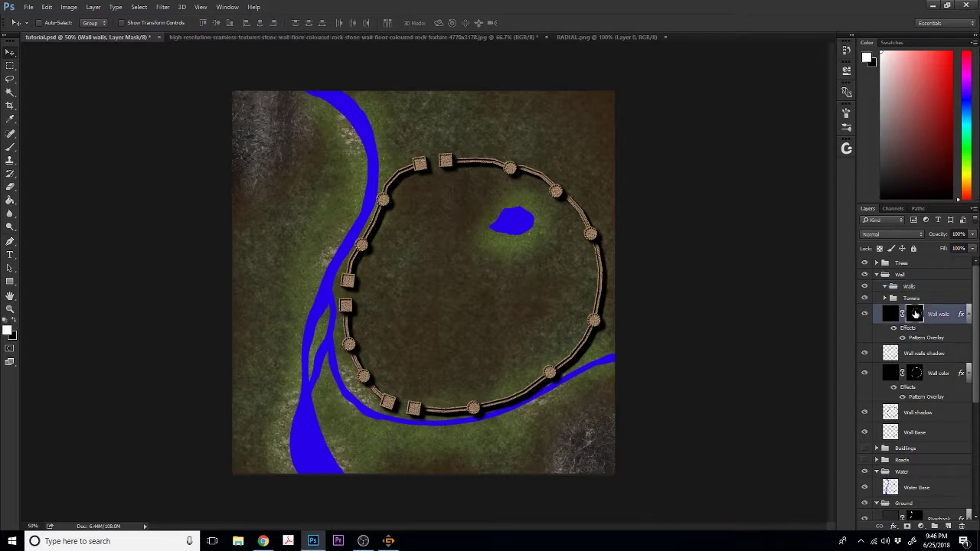
pyautogui.keyDown('shift'); pyautogui.click(923, 438); pyautogui.keyUp('shift')
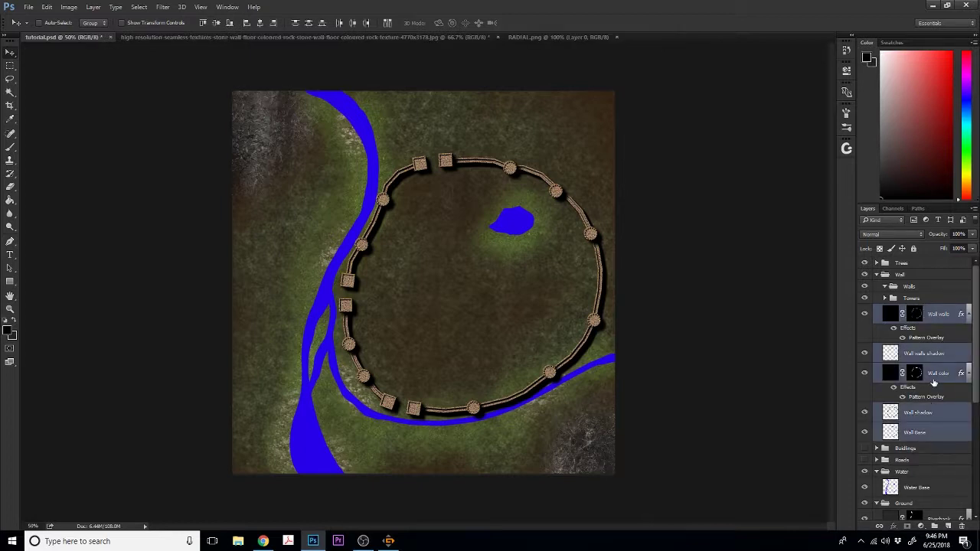
pyautogui.moveTo(932, 313); pyautogui.dragTo(893, 289)
pyautogui.click(885, 287)
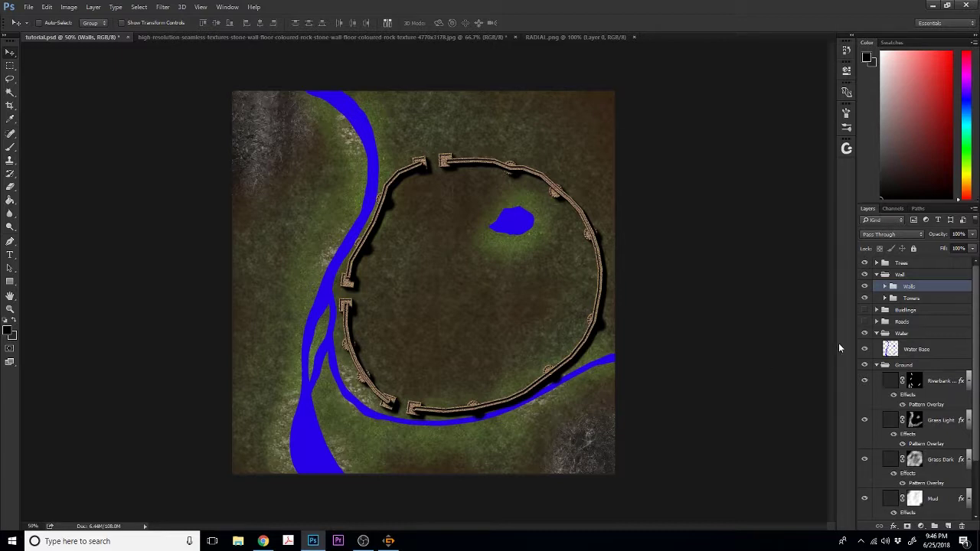
# - Move the Walls group beneath the Towers group in the layer stack
pyautogui.keyDown('shift'); pyautogui.click(908, 297); pyautogui.keyUp('shift')
pyautogui.moveTo(908, 298); pyautogui.dragTo(908, 299)
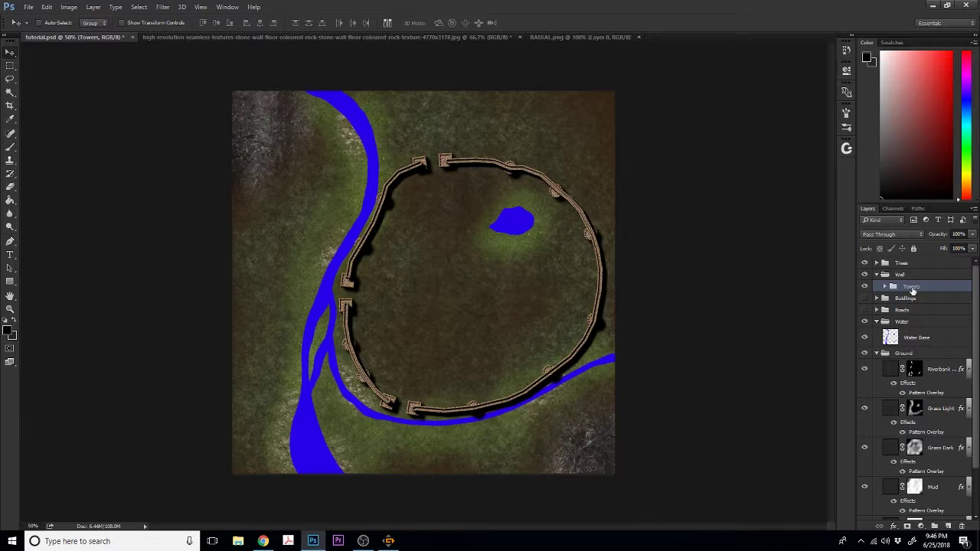
pyautogui.click(884, 286)
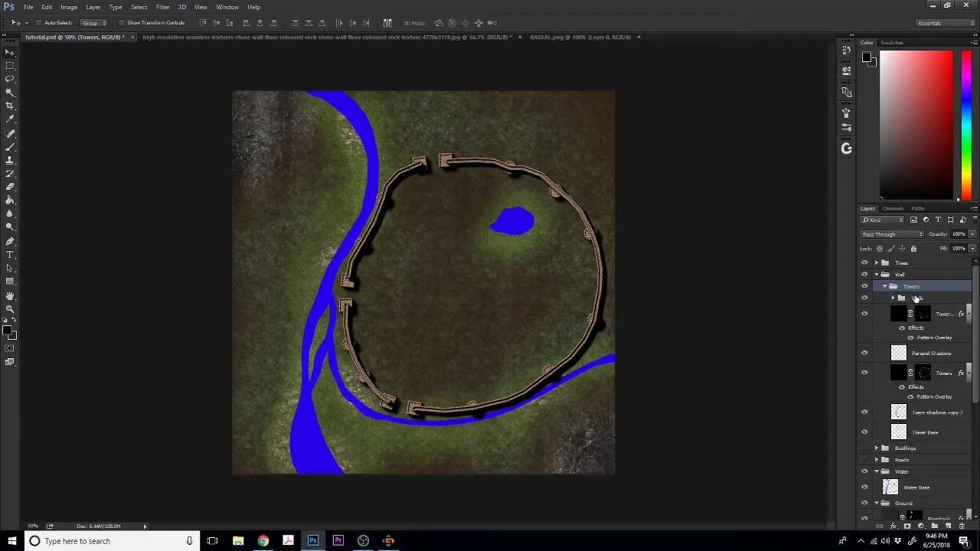
pyautogui.moveTo(916, 300)
pyautogui.mouseDown()
pyautogui.moveTo(899, 280)
pyautogui.moveTo(903, 306)
pyautogui.mouseUp()
pyautogui.click(886, 297)
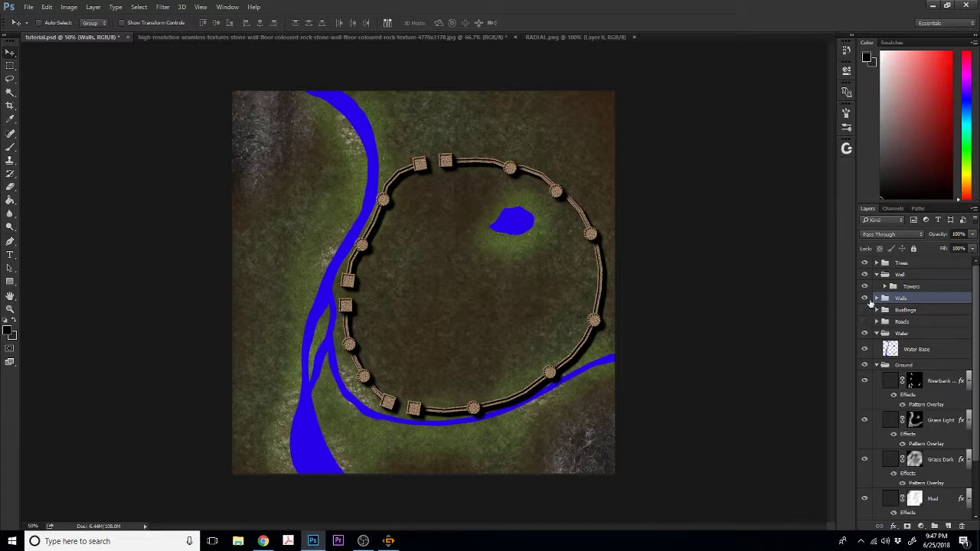
# - Arrange Towers and Walls as separate subgroups inside the Wall group, with Towers directly above Walls
pyautogui.click(864, 297)
pyautogui.click(864, 298)
pyautogui.moveTo(881, 301); pyautogui.dragTo(903, 284)
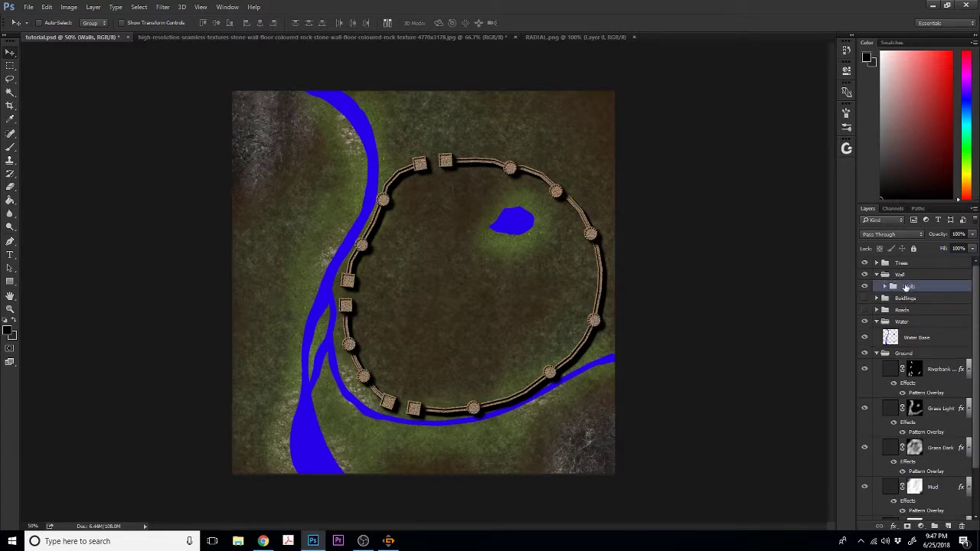
pyautogui.click(885, 286)
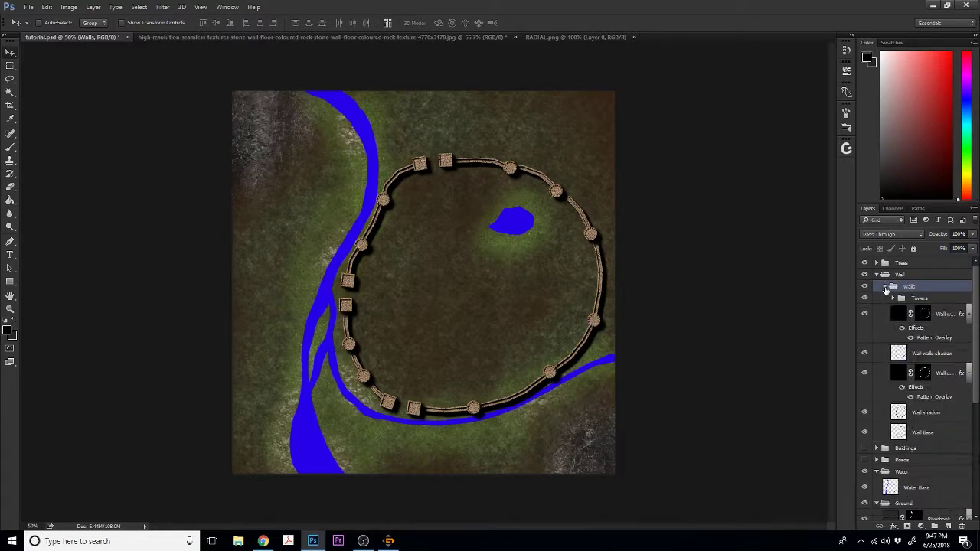
pyautogui.moveTo(916, 300); pyautogui.dragTo(893, 280)
pyautogui.click(885, 299)
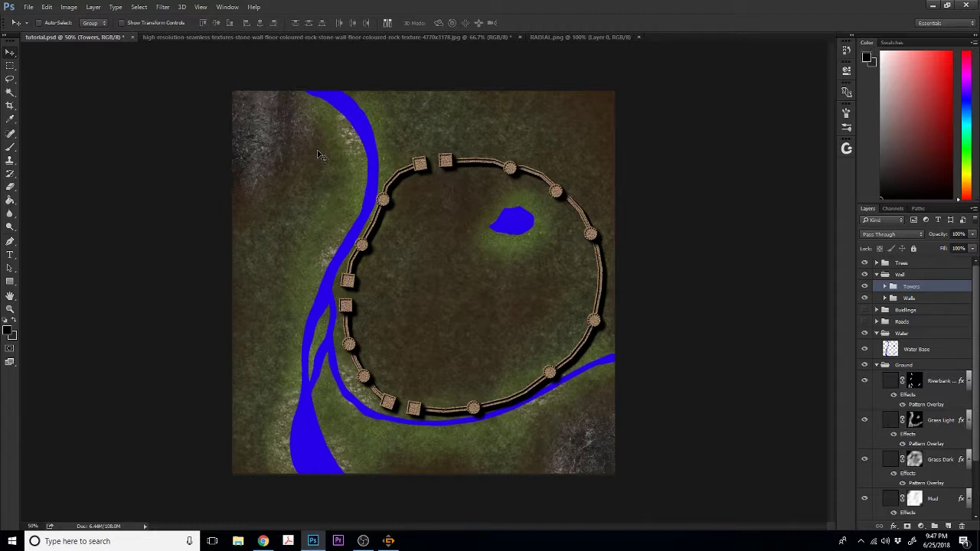
# - Load the Water Base shape as a selection and create a new layer above it named "Water banks"
pyautogui.keyDown('ctrl'); pyautogui.click(891, 350); pyautogui.keyUp('ctrl')
pyautogui.click(947, 526)
pyautogui.moveTo(906, 296); pyautogui.dragTo(912, 357)
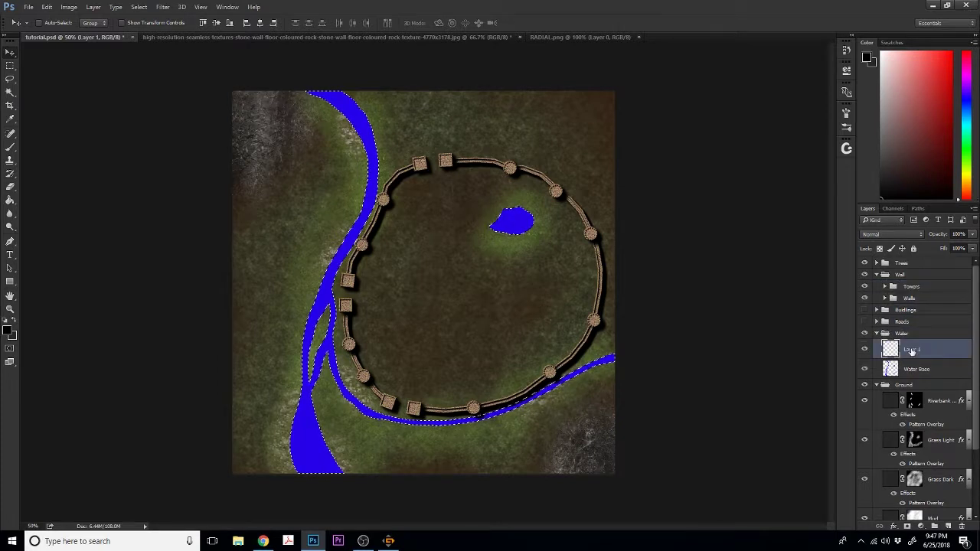
pyautogui.doubleClick(911, 350)
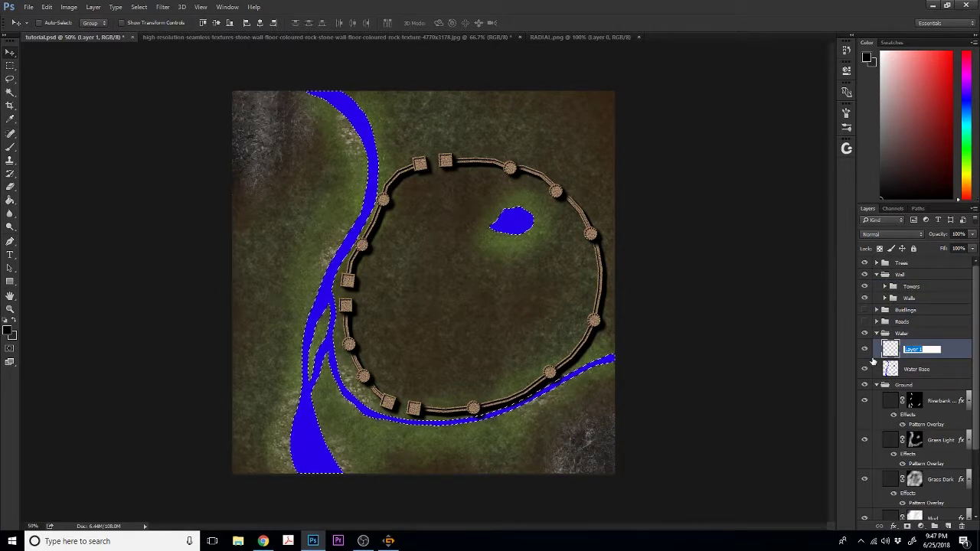
pyautogui.press('BackSpace')
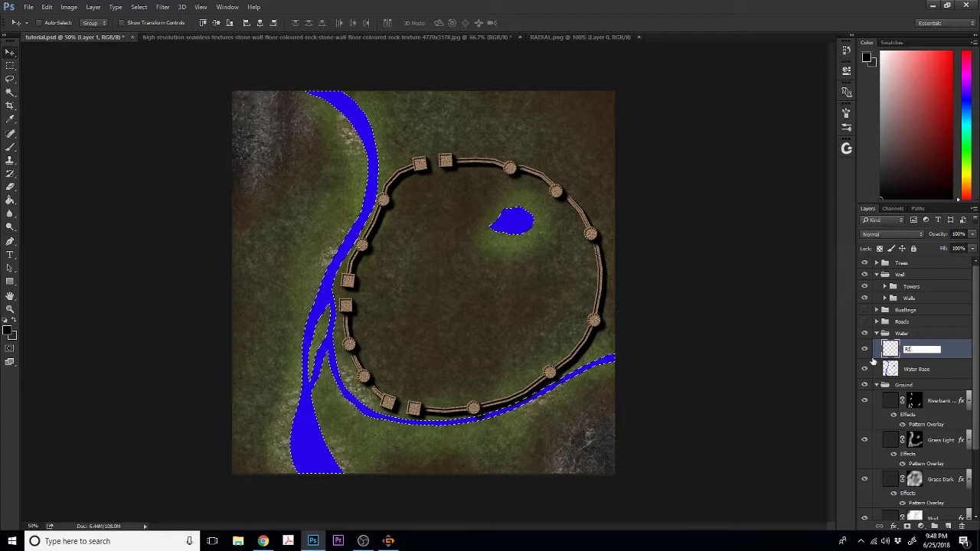
pyautogui.write('Wa')
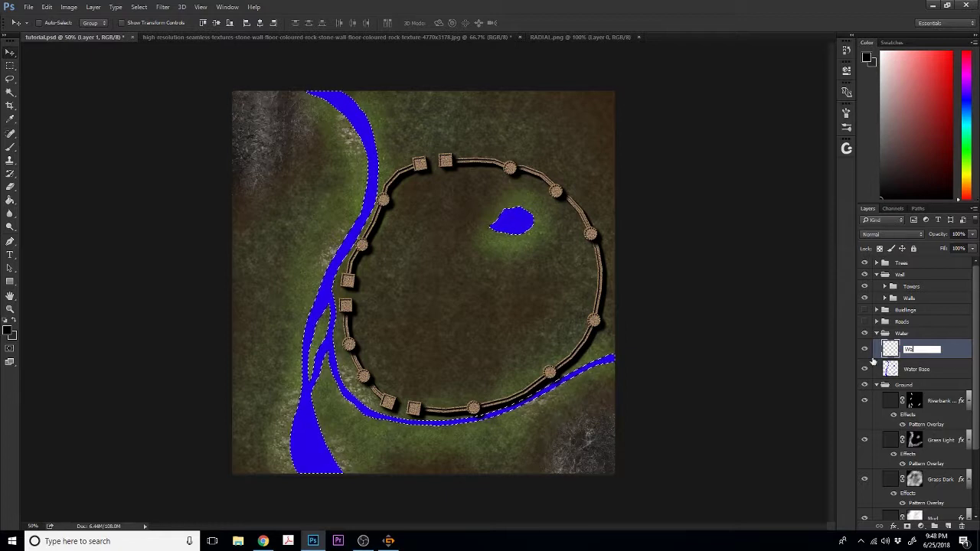
pyautogui.write('ter banks')
pyautogui.press('Return')
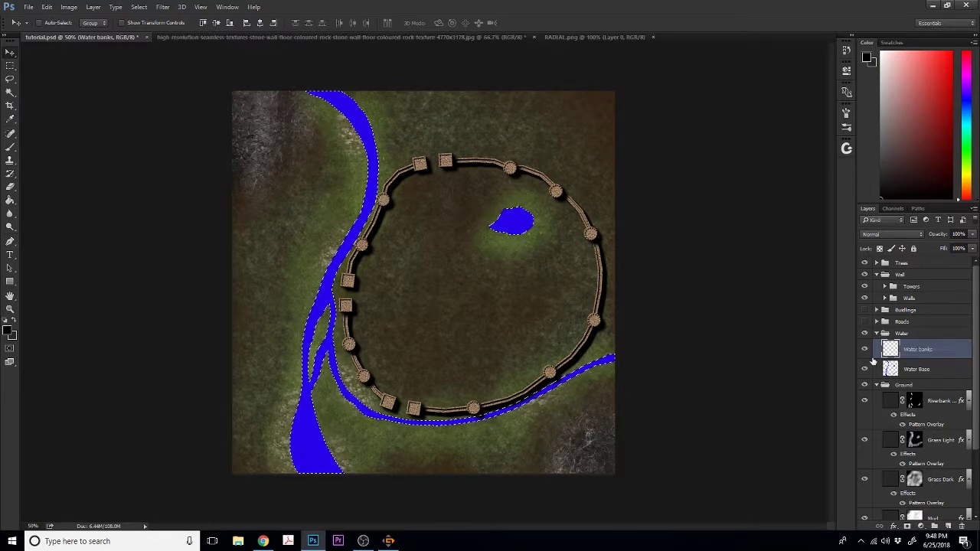
# - Expand the river and pond selection by 8 pixels
pyautogui.click(139, 7)
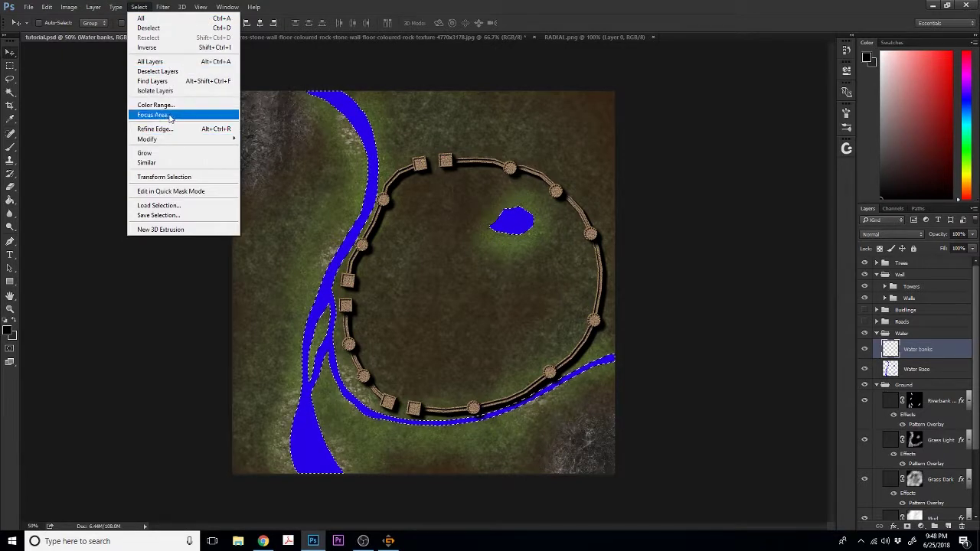
pyautogui.moveTo(173, 145)
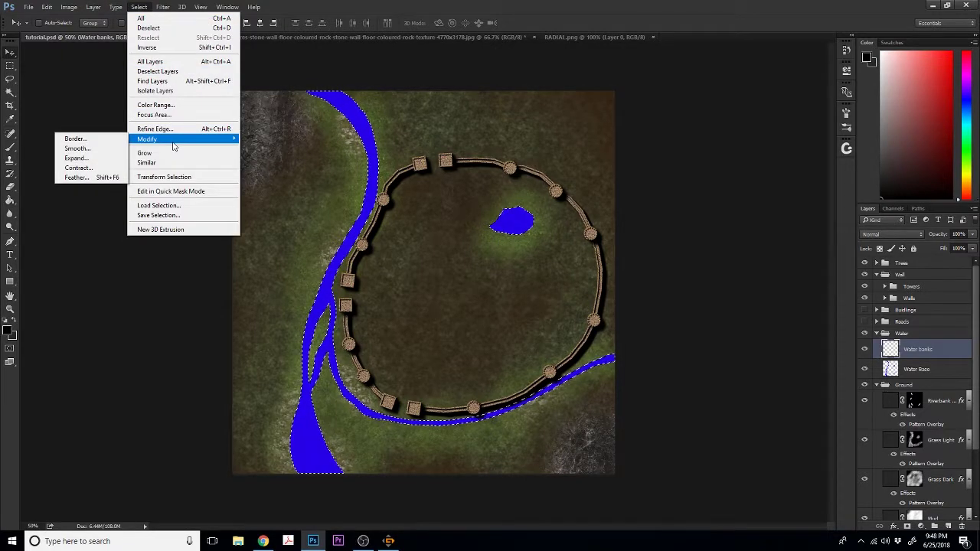
pyautogui.click(103, 159)
pyautogui.moveTo(479, 163); pyautogui.dragTo(553, 129)
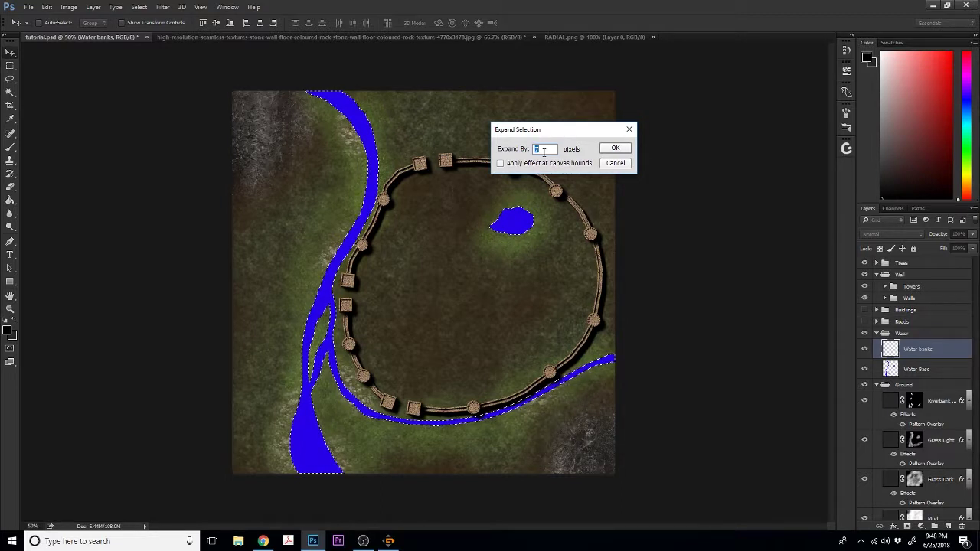
pyautogui.write('8')
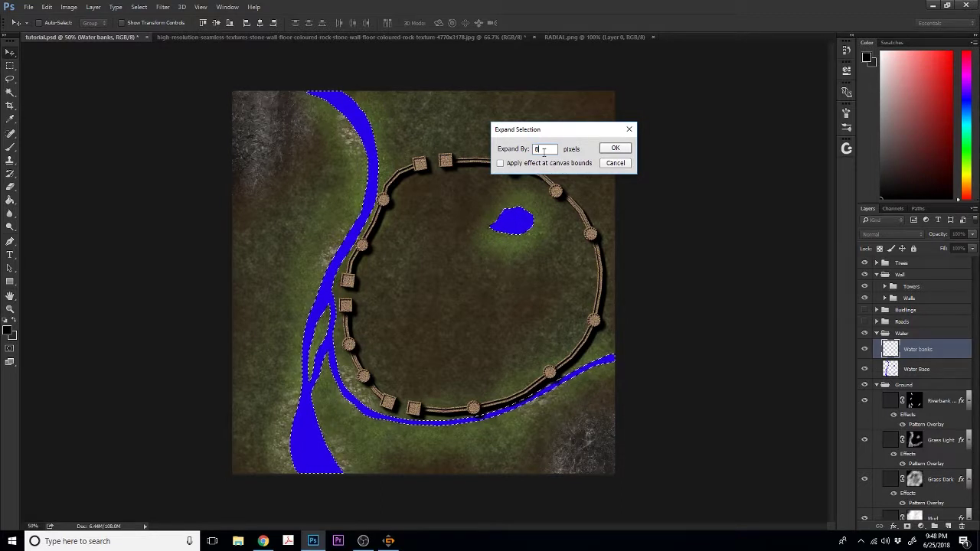
pyautogui.click(616, 150)
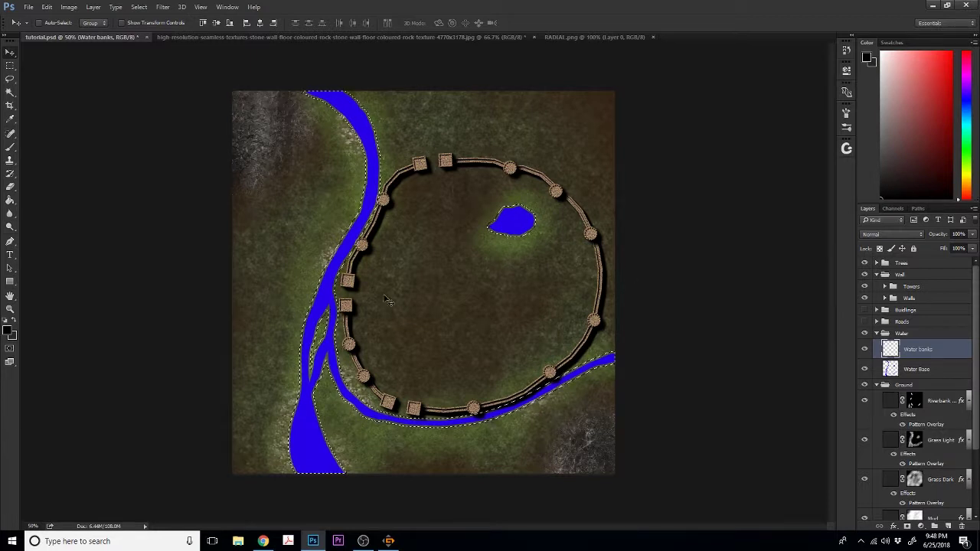
# - Mask the Water banks layer to the expanded selection and fill the layer itself with black
pyautogui.click(907, 527)
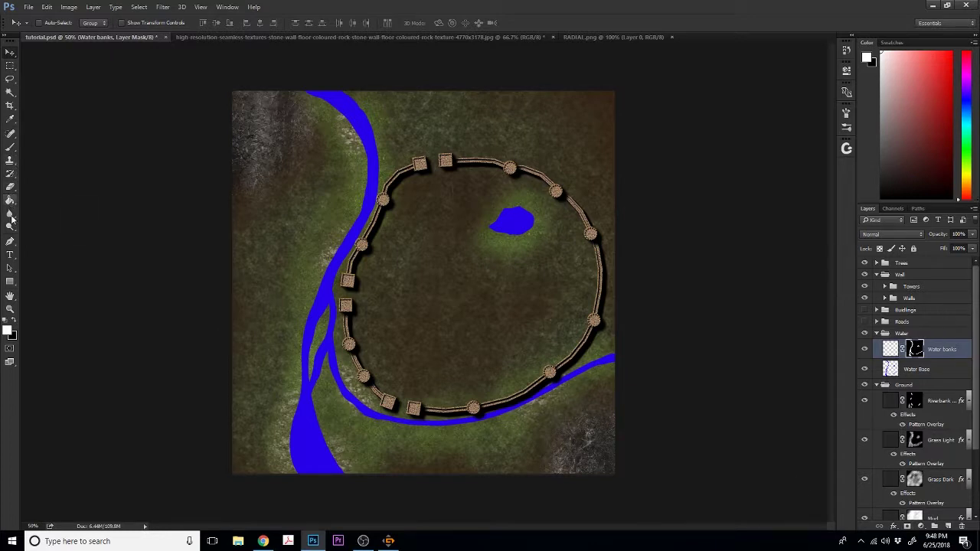
pyautogui.click(12, 147)
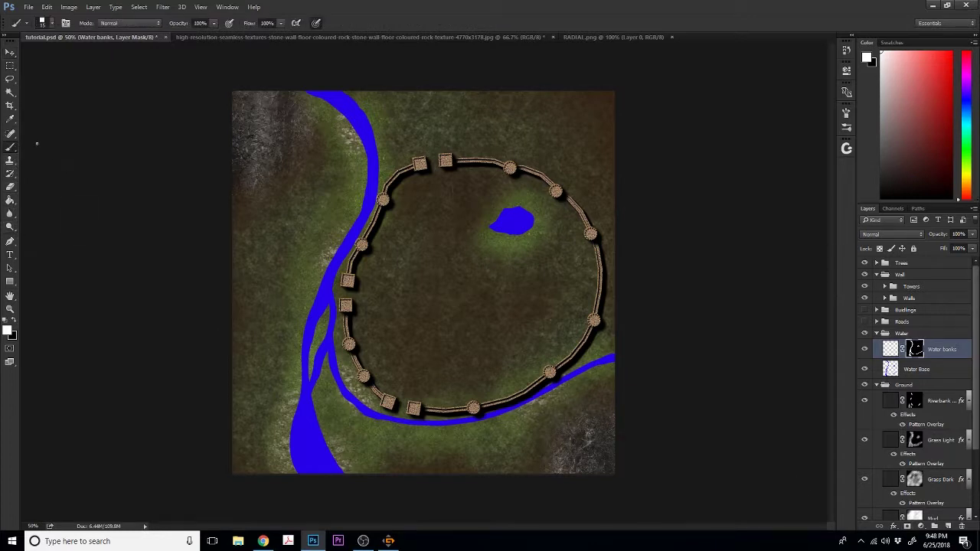
pyautogui.click(9, 120)
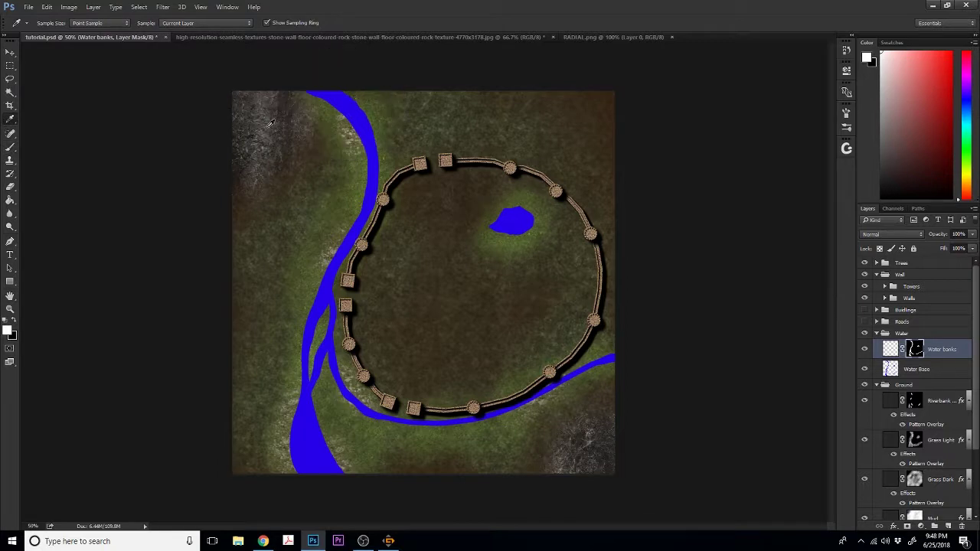
pyautogui.click(10, 199)
pyautogui.click(427, 220)
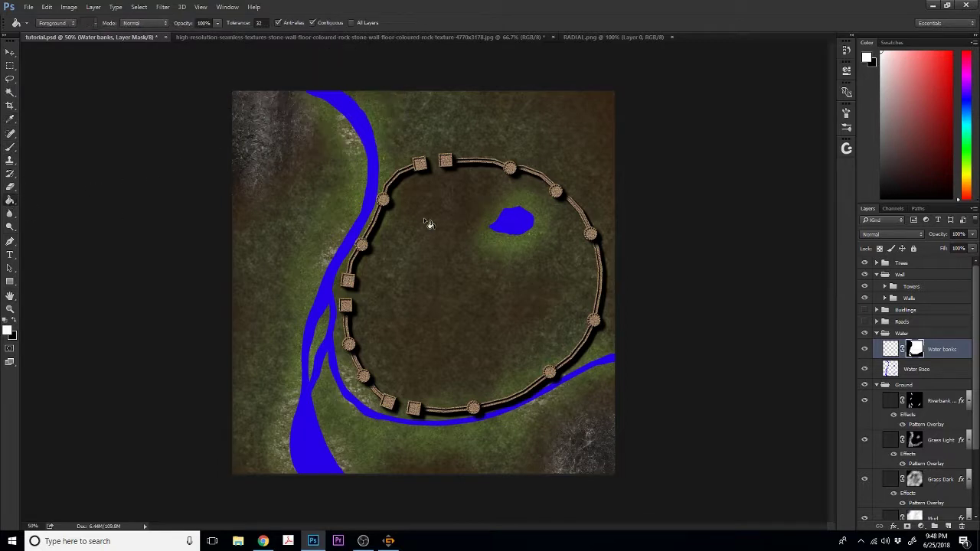
pyautogui.hotkey('ctrl', 'z')
pyautogui.click(894, 352)
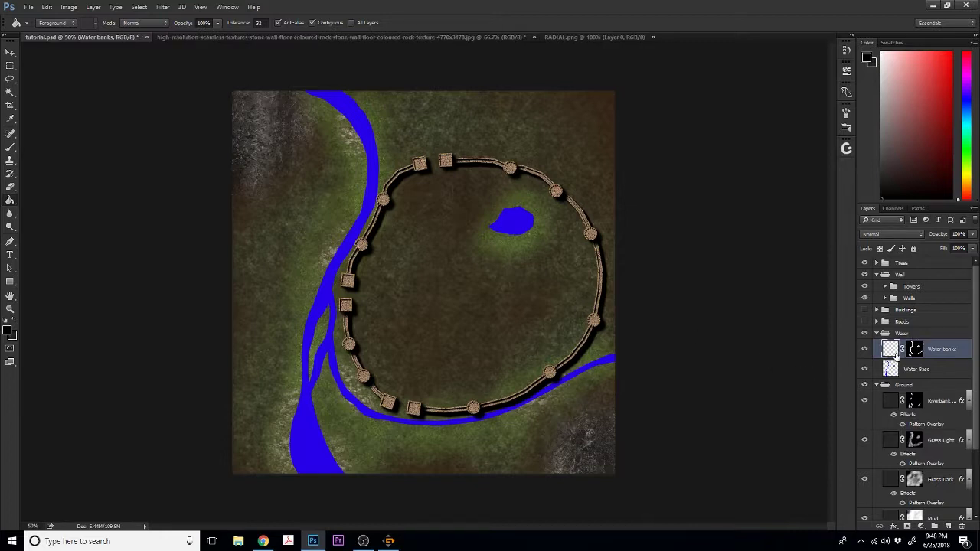
pyautogui.click(418, 274)
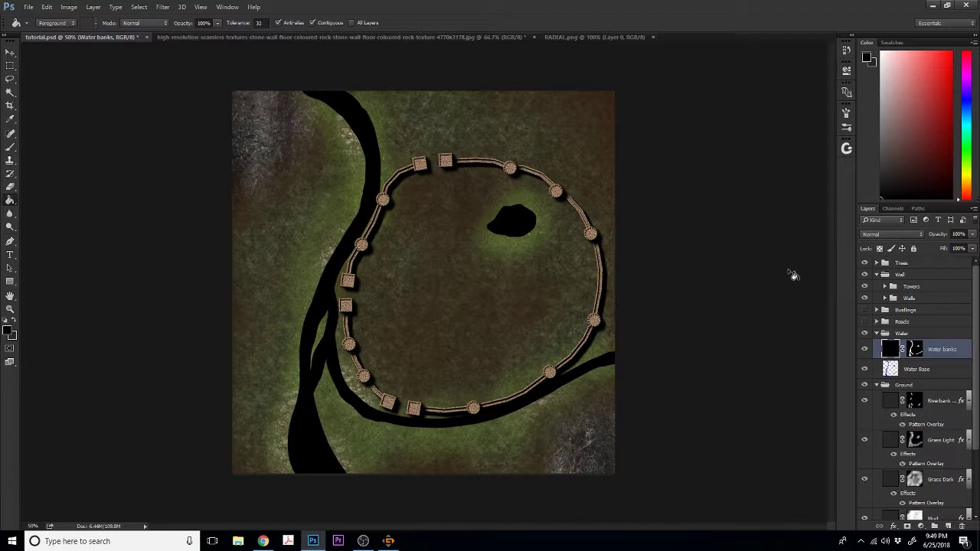
# - Delete the Water banks layer and make Water Base the active layer
pyautogui.moveTo(956, 359); pyautogui.dragTo(962, 527)
pyautogui.click(892, 349)
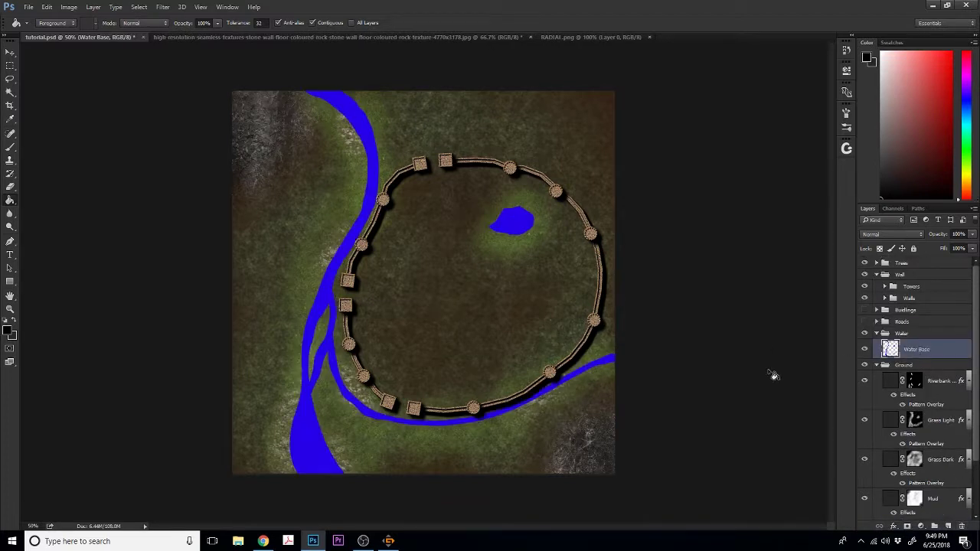
# - Add a new layer above Water Base and expand a selection of the Water Base shape by 8 pixels
pyautogui.keyDown('ctrl'); pyautogui.click(891, 352); pyautogui.keyUp('ctrl')
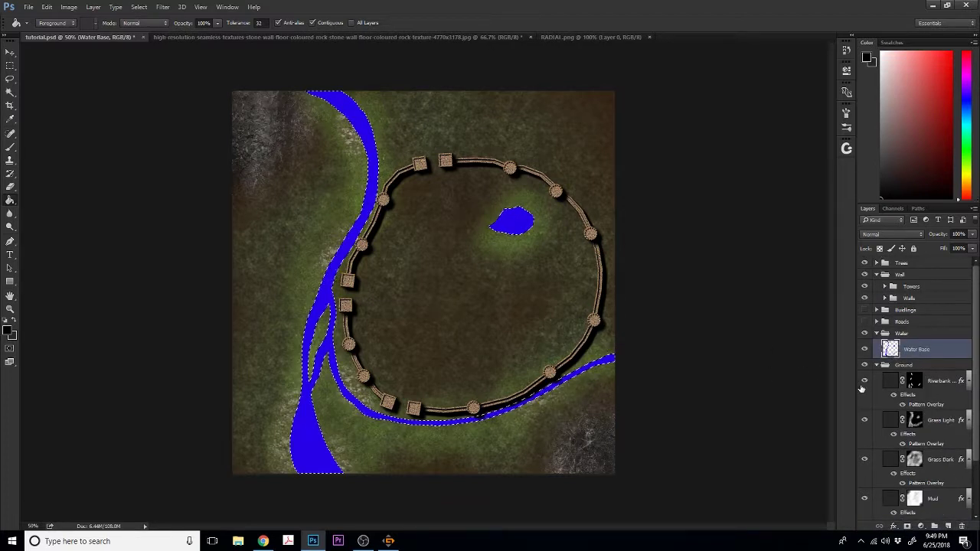
pyautogui.click(946, 527)
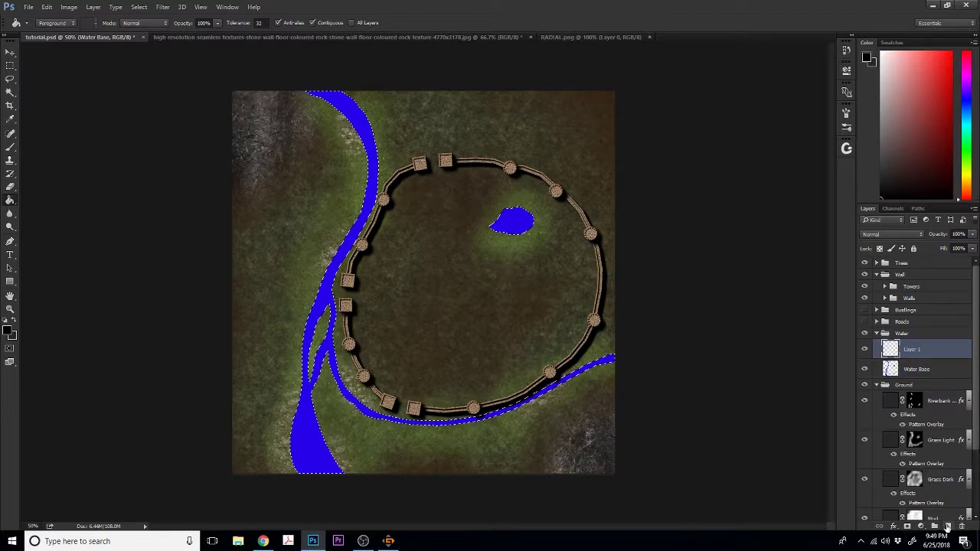
pyautogui.click(163, 8)
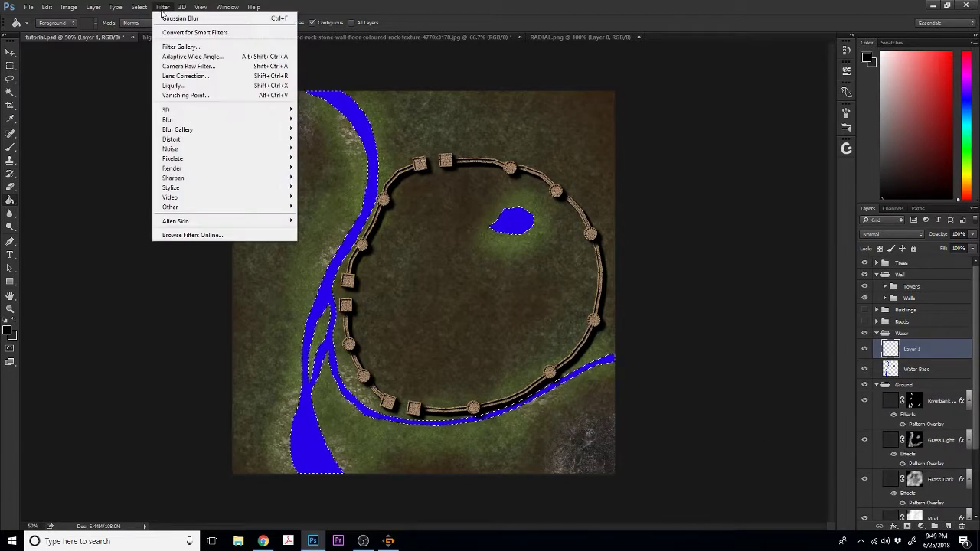
pyautogui.moveTo(173, 142)
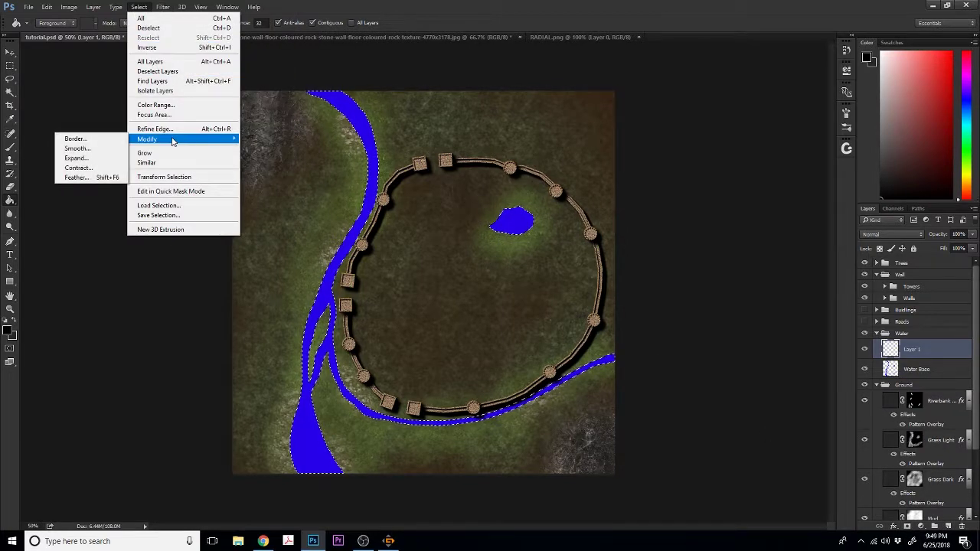
pyautogui.click(92, 158)
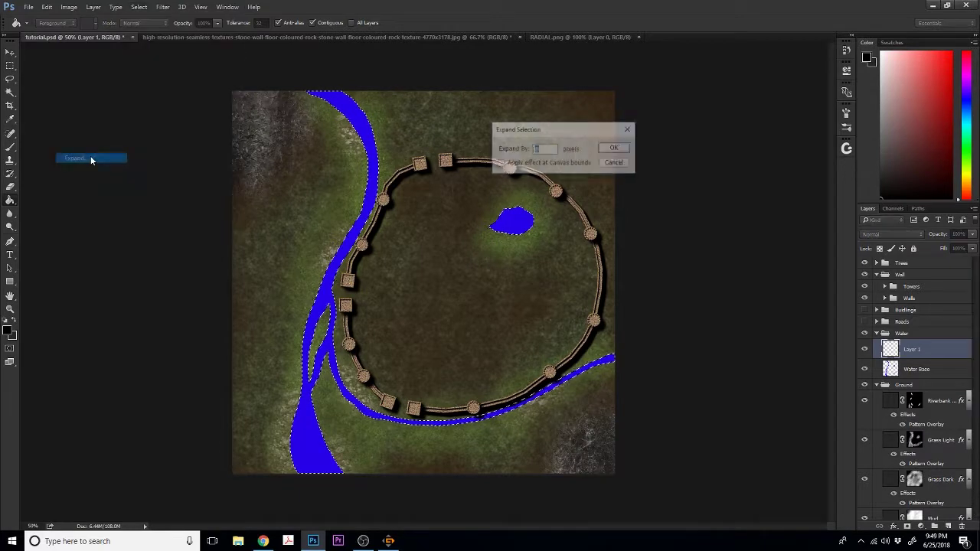
pyautogui.click(616, 149)
# - Feather the expanded water selection with the preset radius and turn it into a mask on the new layer
pyautogui.click(137, 7)
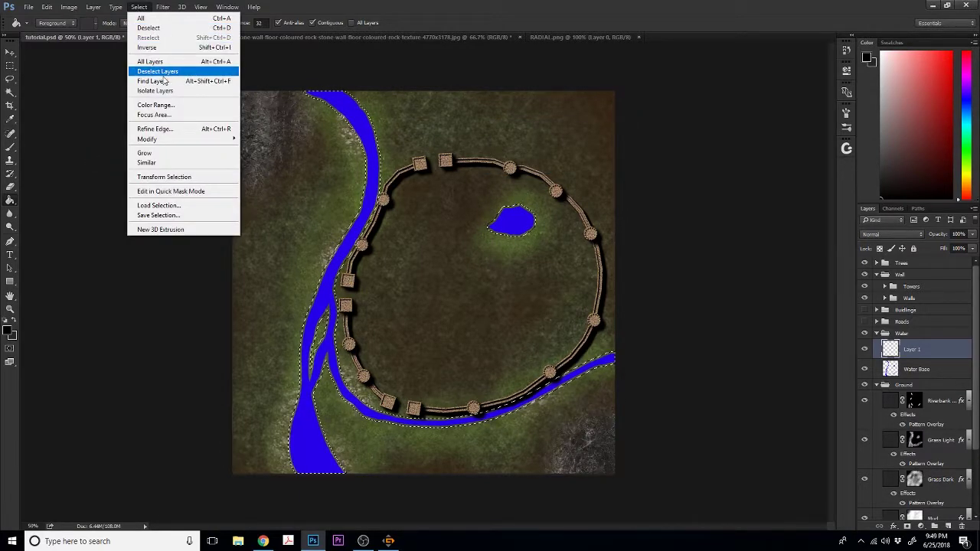
pyautogui.moveTo(163, 139)
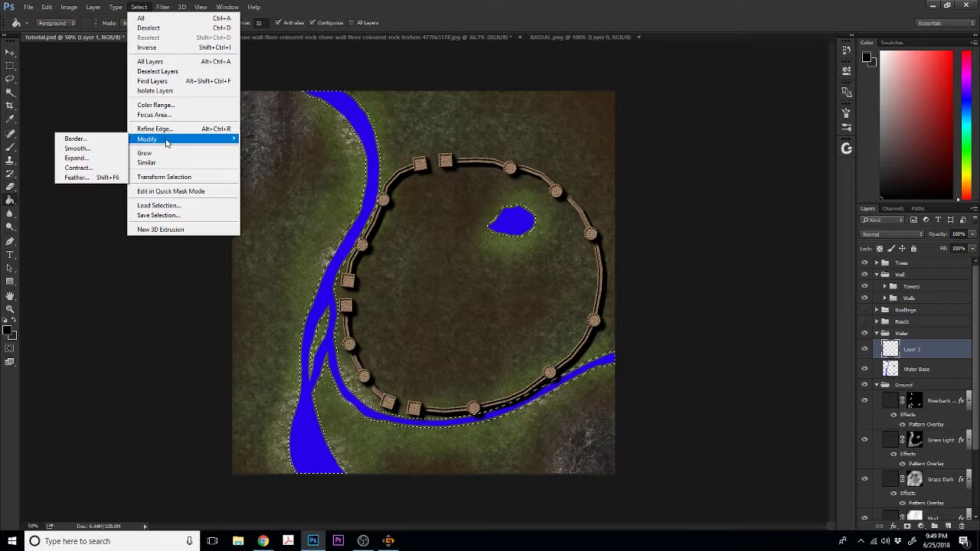
pyautogui.click(116, 183)
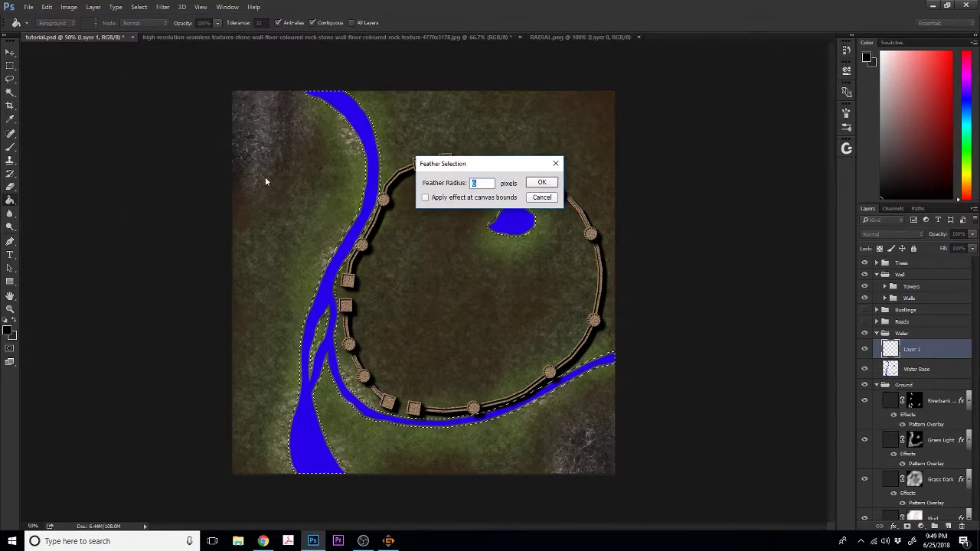
pyautogui.click(540, 184)
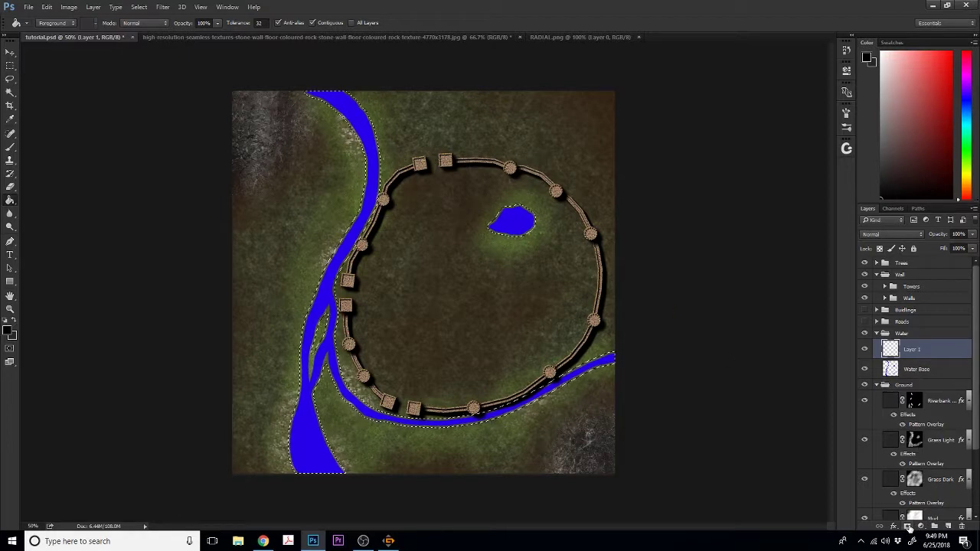
pyautogui.click(906, 529)
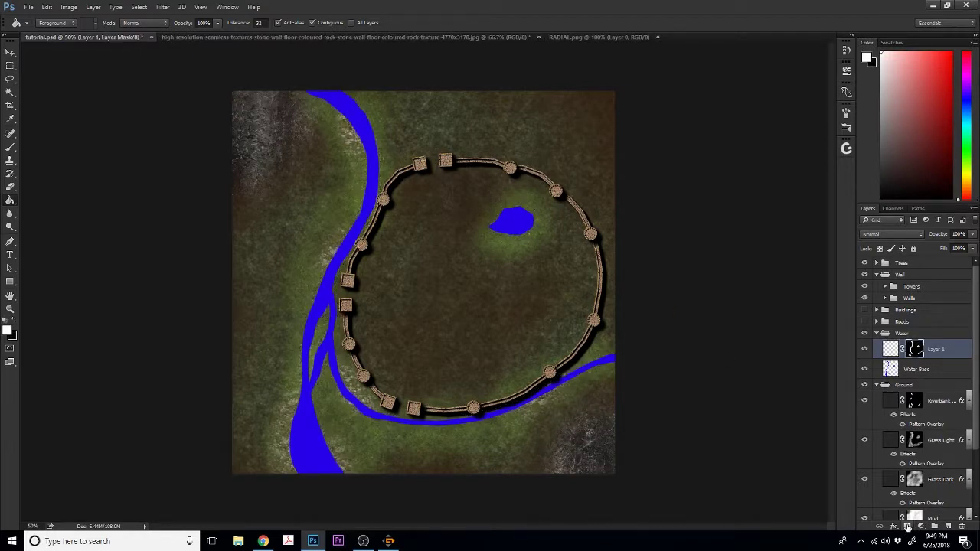
# - Fill the masked layer's content, not its mask, with dark blue #000080
pyautogui.click(891, 349)
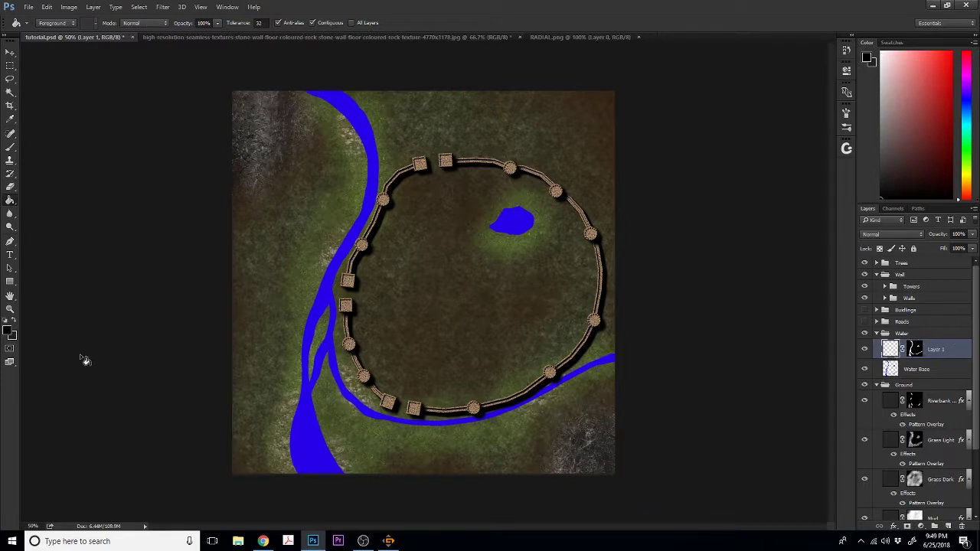
pyautogui.click(9, 331)
pyautogui.moveTo(455, 184); pyautogui.dragTo(487, 204)
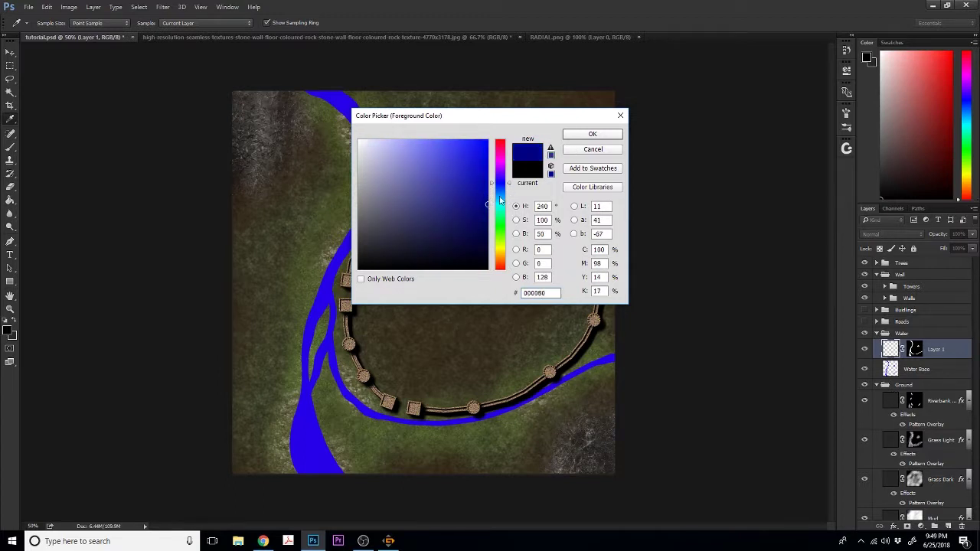
pyautogui.click(574, 137)
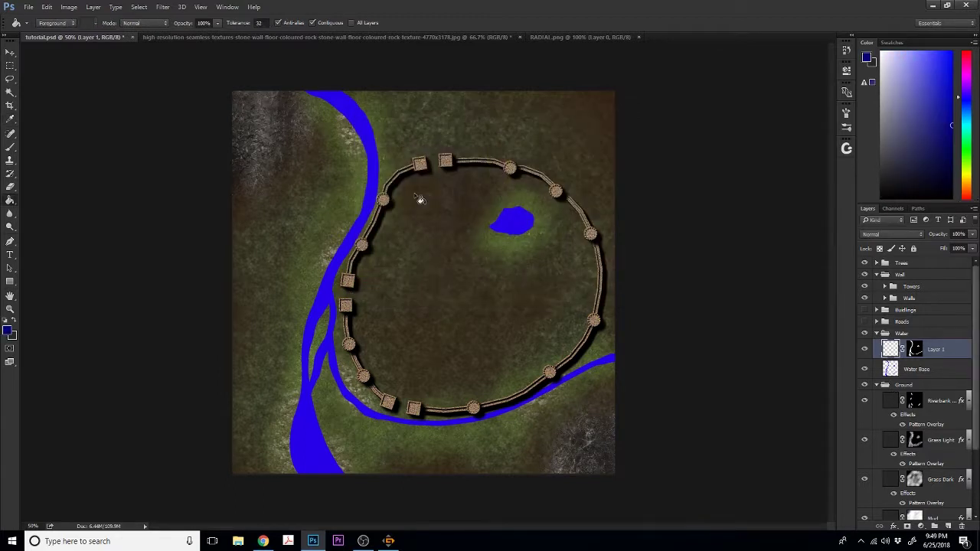
pyautogui.click(375, 197)
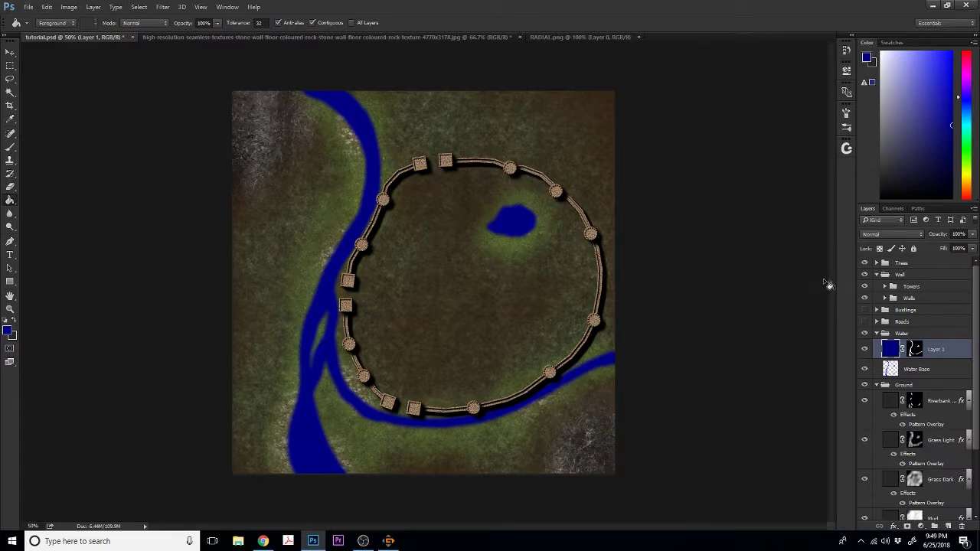
# - Add a Pattern Overlay to the masked bank layer, using the dark brown dirt pattern in Normal mode at 100% opacity
pyautogui.doubleClick(890, 355)
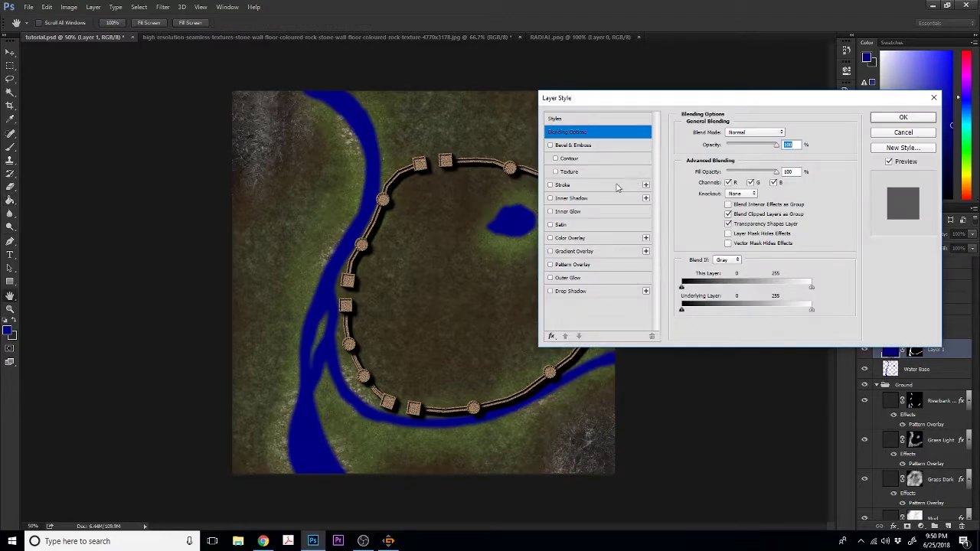
pyautogui.click(567, 265)
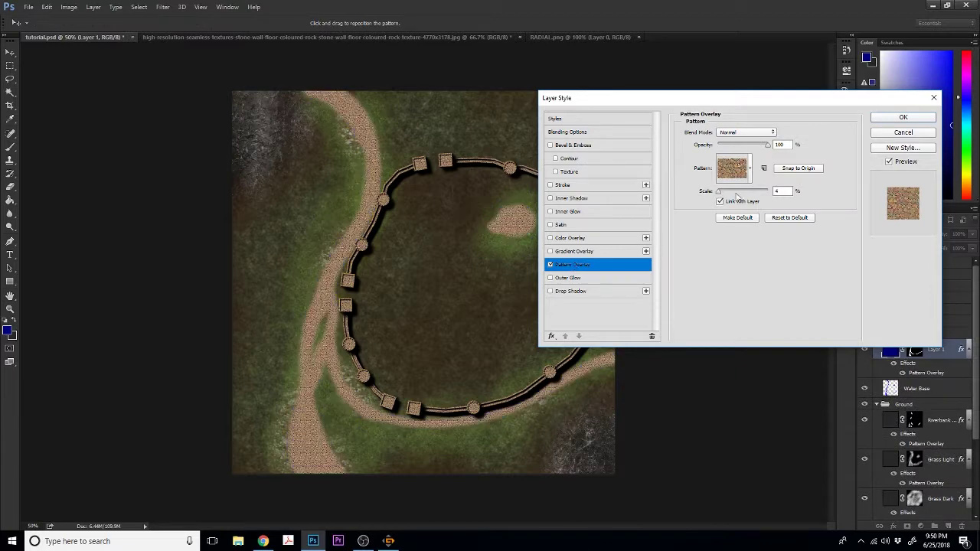
pyautogui.click(751, 165)
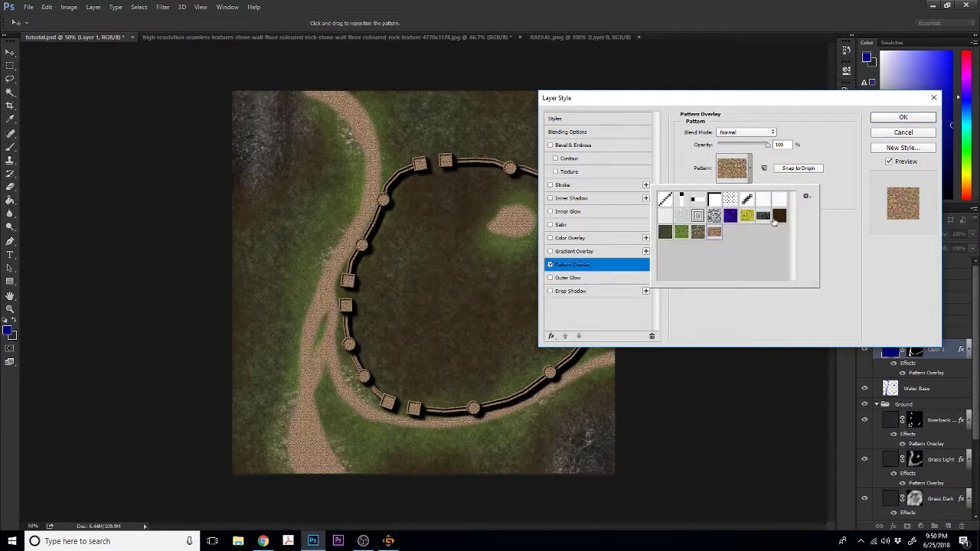
pyautogui.click(777, 216)
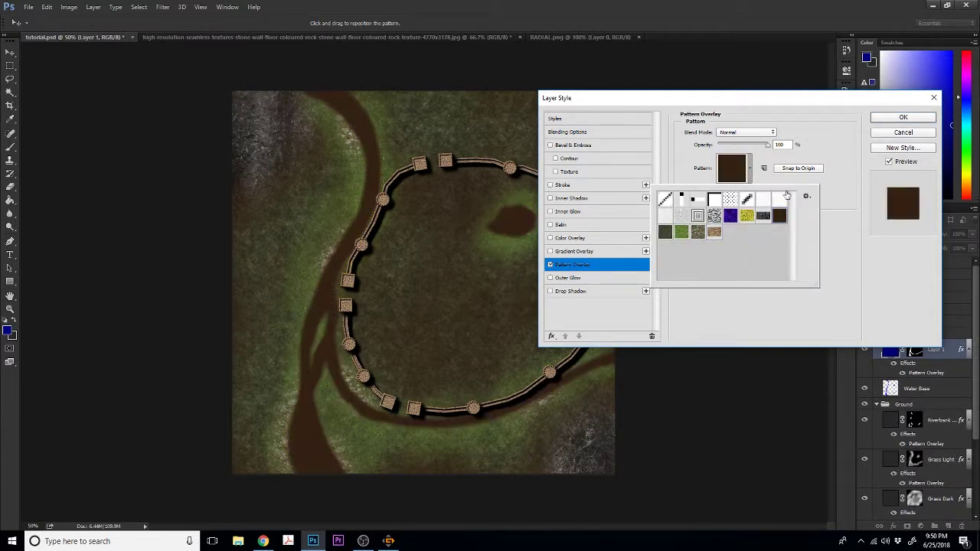
pyautogui.click(774, 180)
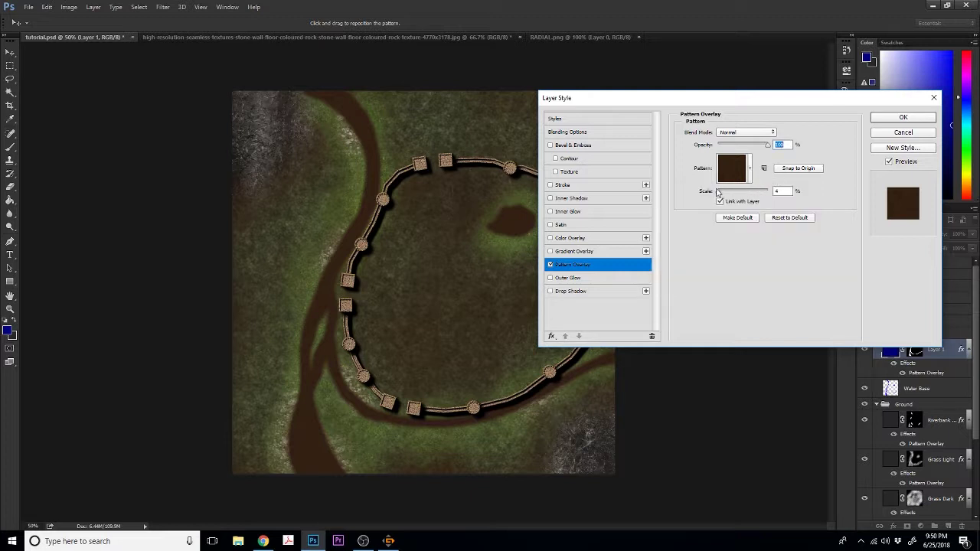
pyautogui.moveTo(718, 194); pyautogui.dragTo(720, 195)
pyautogui.click(892, 117)
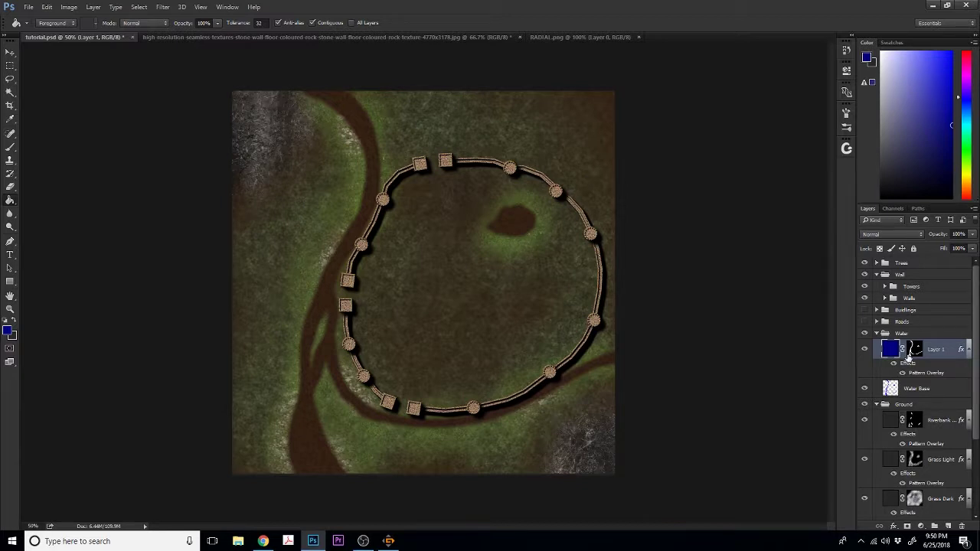
# - Load the Water Base shape as a selection and add a new unmasked layer above the dirt-textured bank layer
pyautogui.keyDown('ctrl'); pyautogui.click(890, 391); pyautogui.keyUp('ctrl')
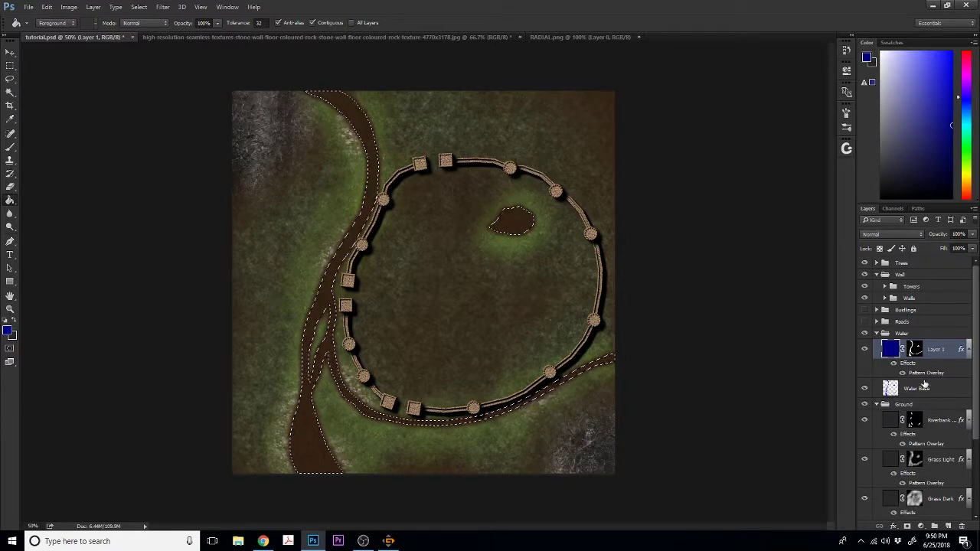
pyautogui.click(949, 527)
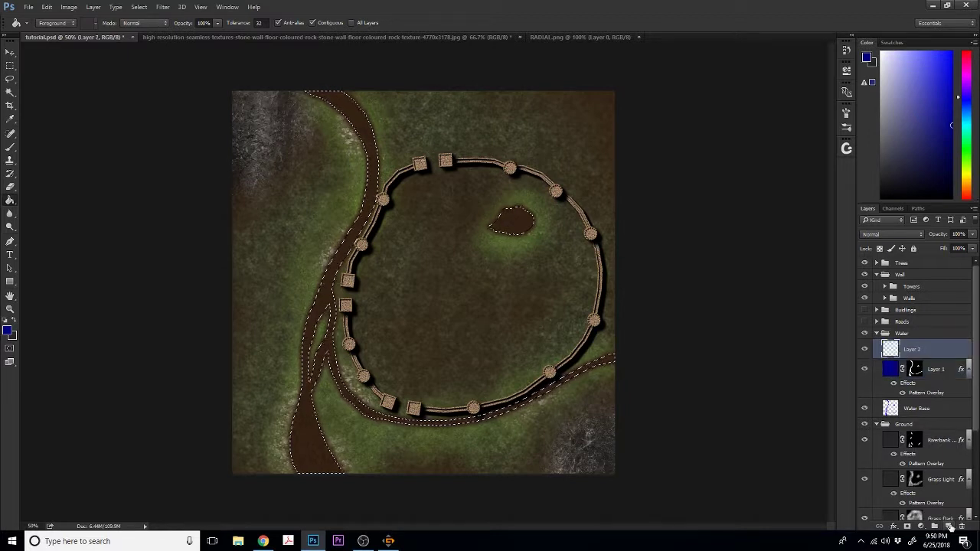
pyautogui.click(906, 528)
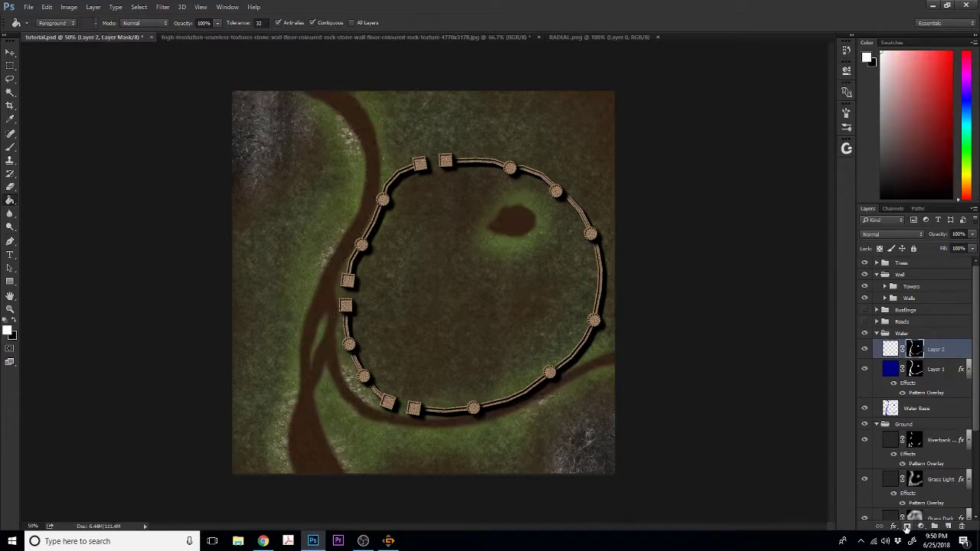
pyautogui.hotkey('ctrl', 'z')
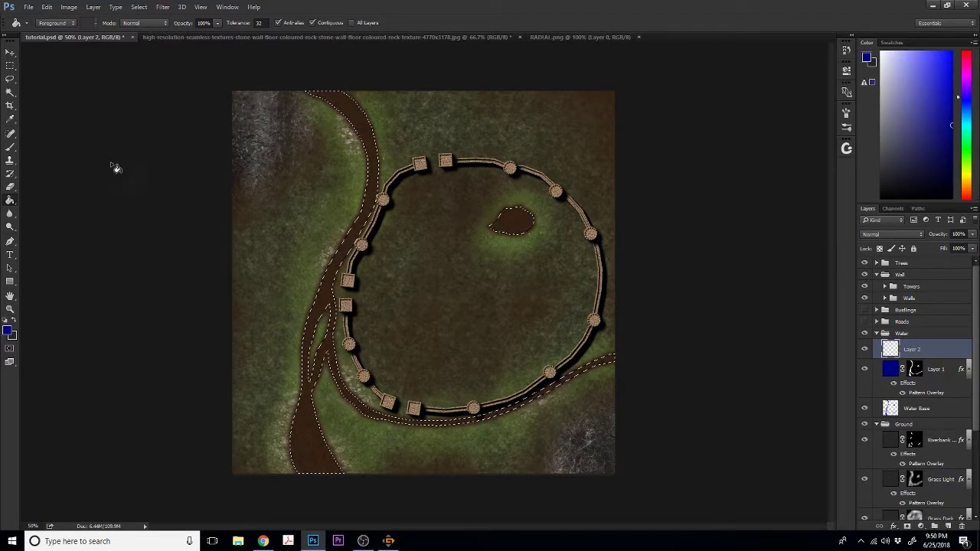
# - Set the foreground colour to dark blue #010188 and undo the hard-edged fill of the water selection
pyautogui.click(9, 332)
pyautogui.click(486, 201)
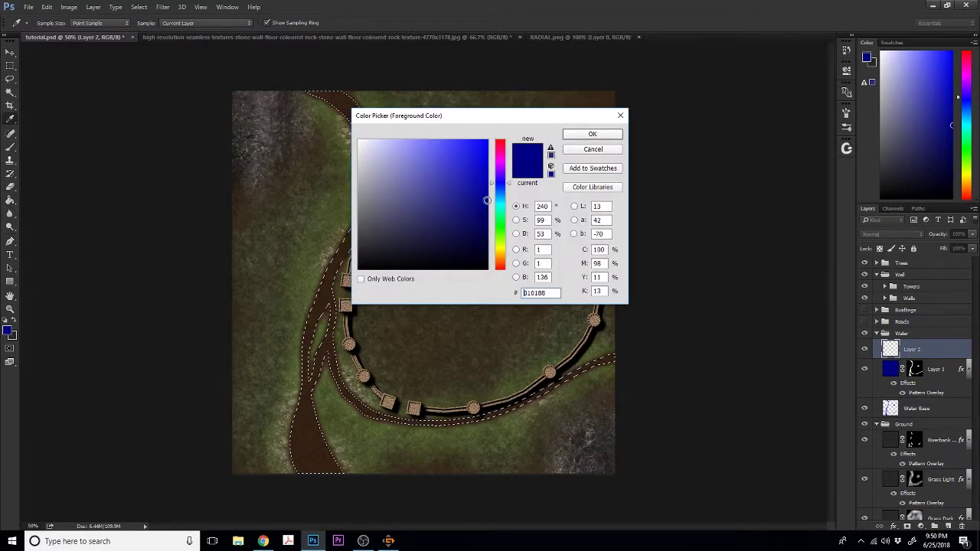
pyautogui.click(592, 134)
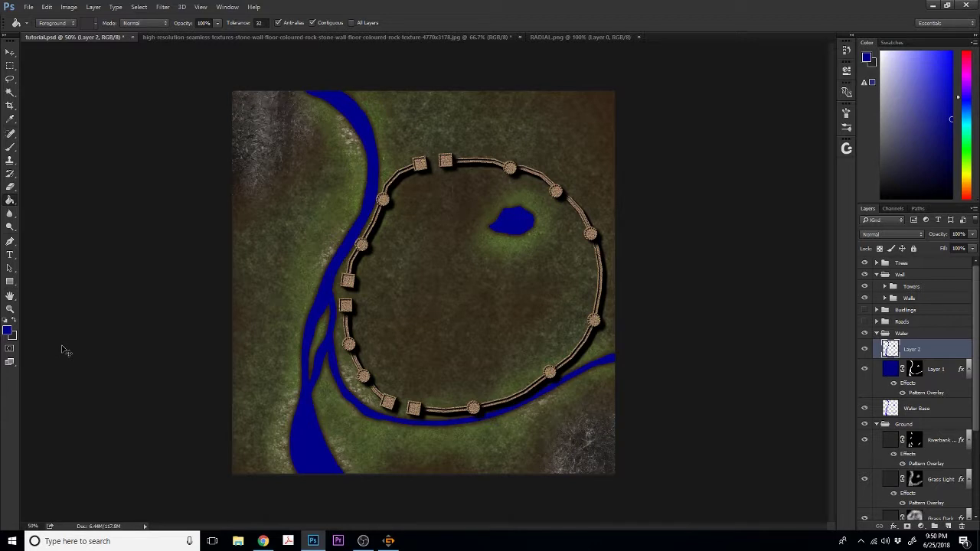
pyautogui.hotkey('ctrl', 'z')
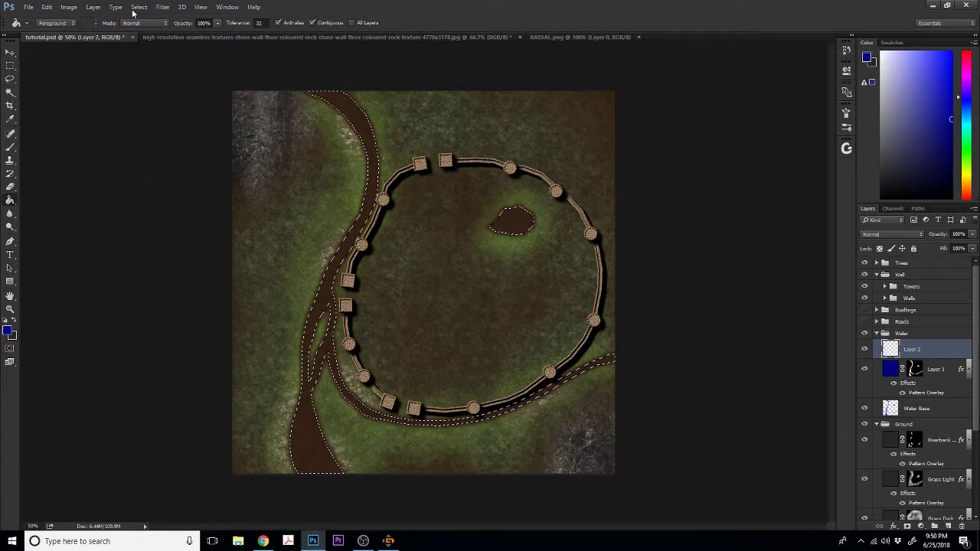
# - Feather the water selection by 4 pixels, fill it with the dark blue foreground colour on the new layer, and deselect
pyautogui.click(143, 11)
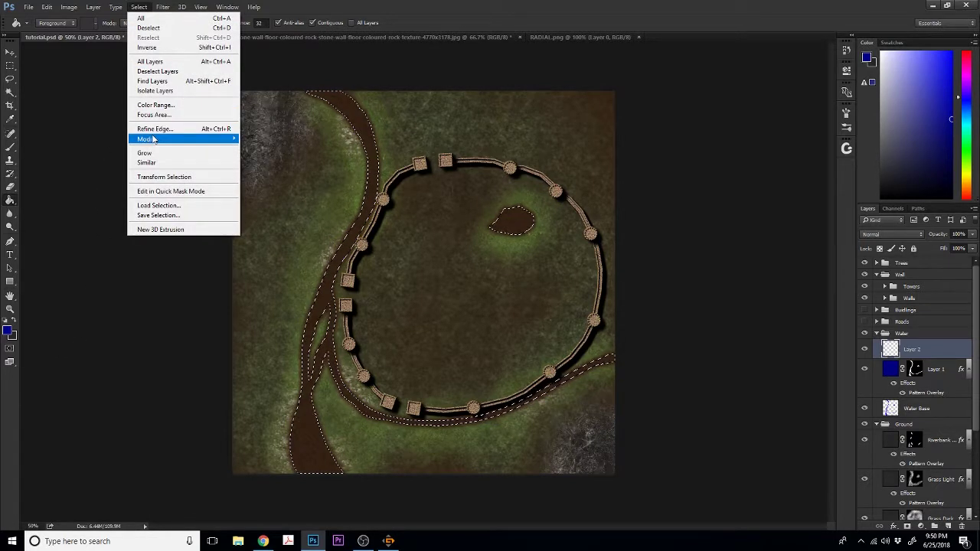
pyautogui.moveTo(153, 140)
pyautogui.click(76, 177)
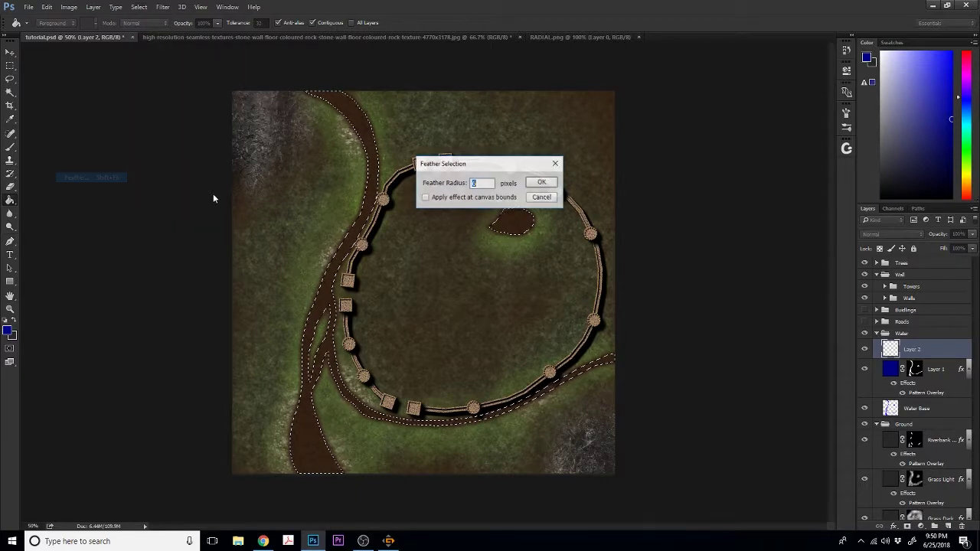
pyautogui.write('4')
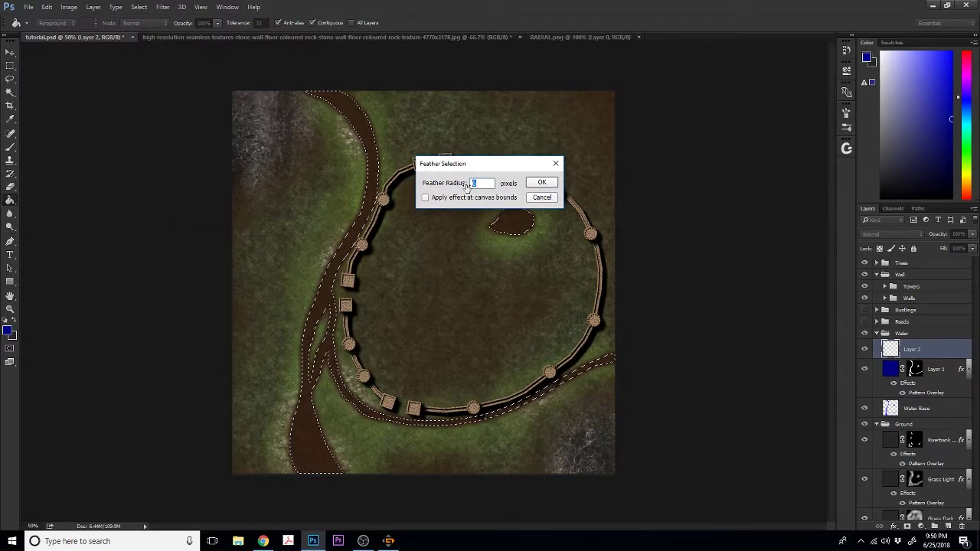
pyautogui.click(541, 182)
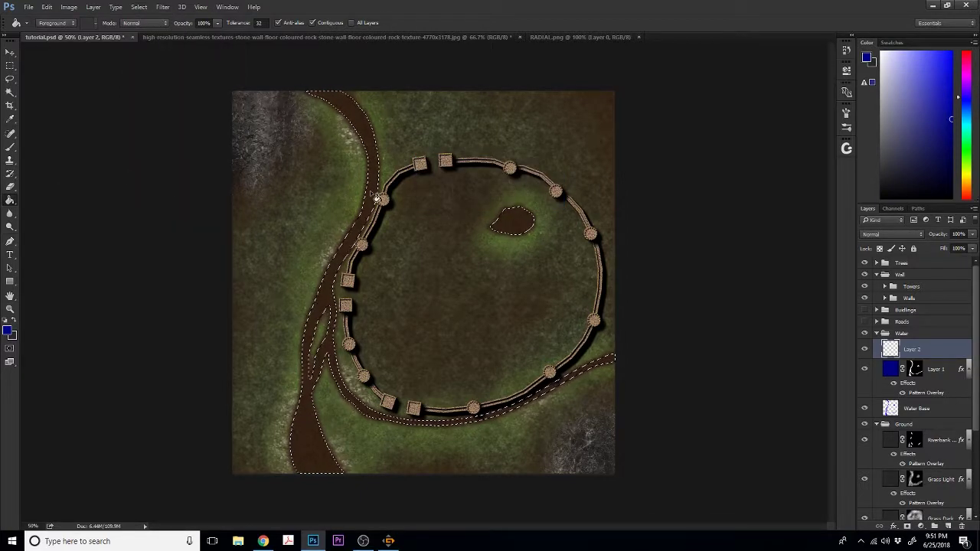
pyautogui.hotkey('alt', 'BackSpace')
pyautogui.hotkey('ctrl', 'd')
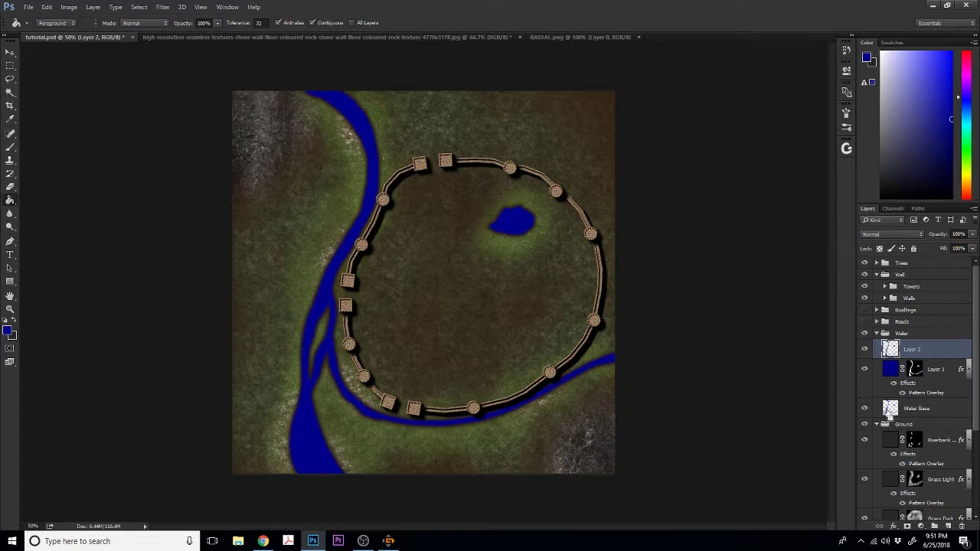
# - Rename the dark blue water layer as Wader Dark and add a new empty layer above it, with nothing selected
pyautogui.keyDown('ctrl'); pyautogui.click(887, 411); pyautogui.keyUp('ctrl')
pyautogui.doubleClick(918, 350)
pyautogui.write('Water Dark')
pyautogui.press('Return')
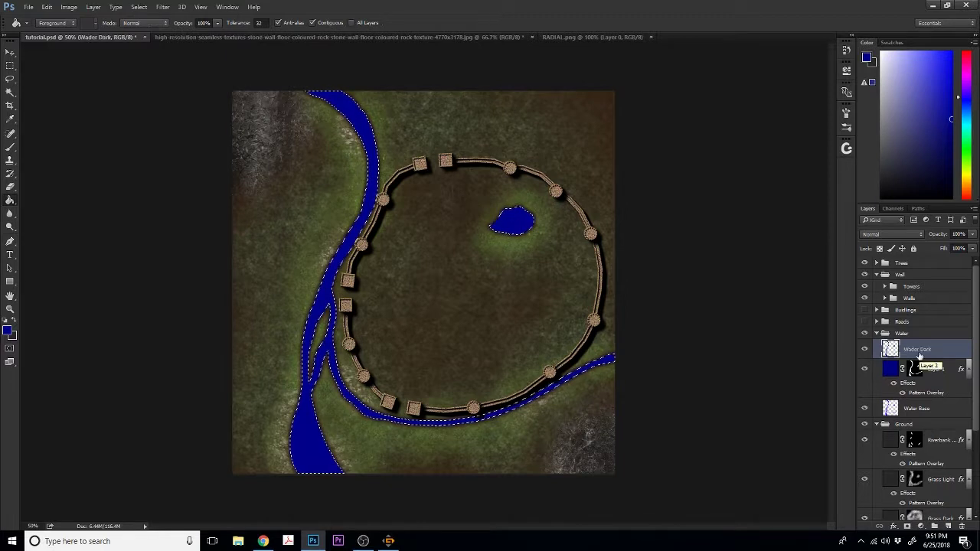
pyautogui.click(947, 527)
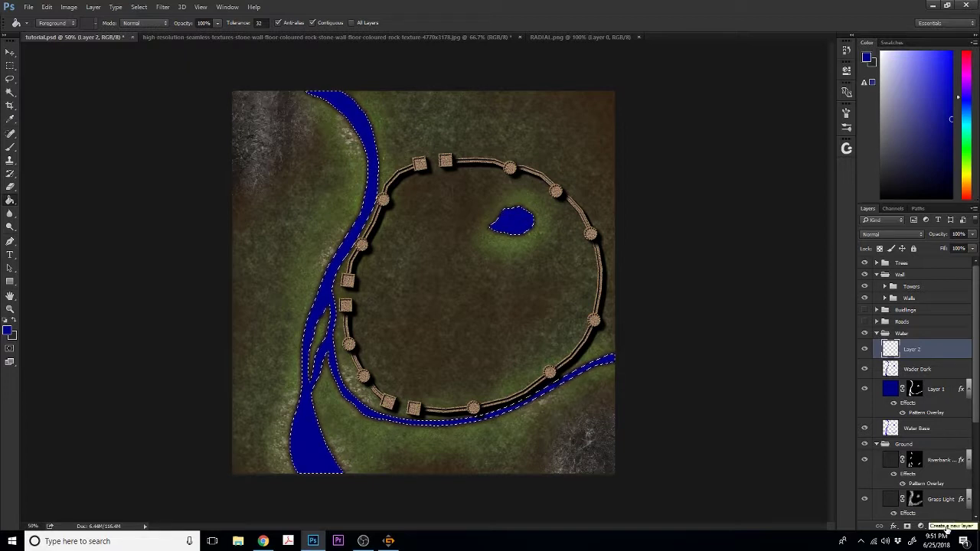
pyautogui.hotkey('ctrl', 'd')
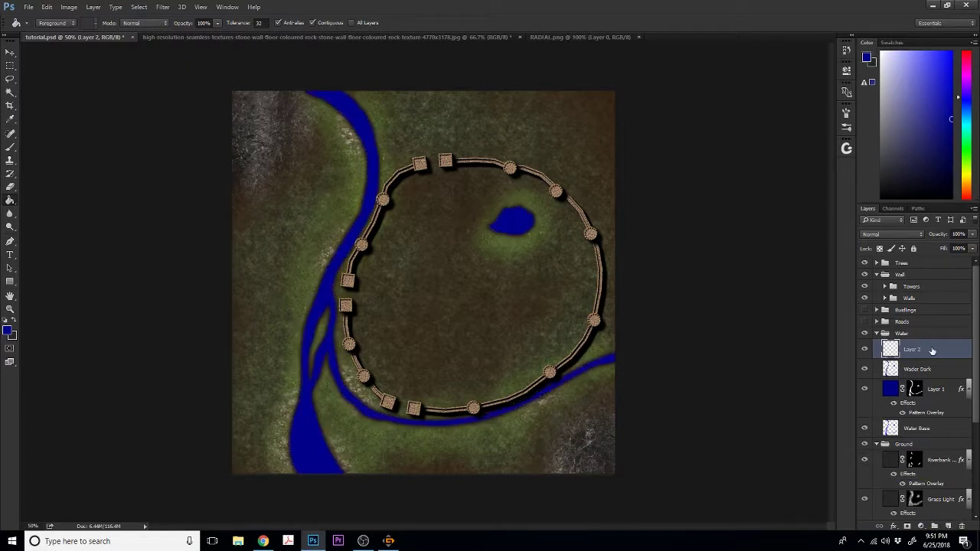
# - Set the background colour to white #ffffff
pyautogui.click(13, 337)
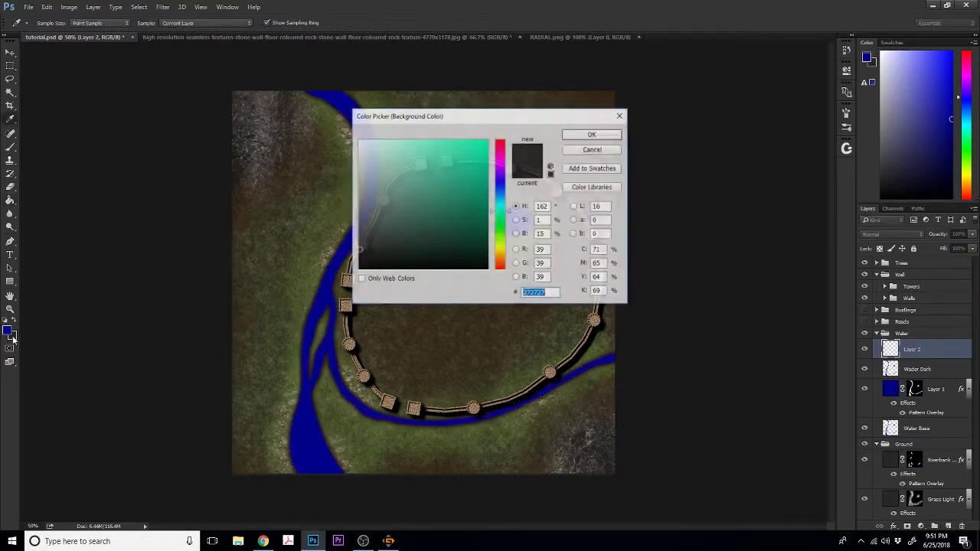
pyautogui.write('ffffff')
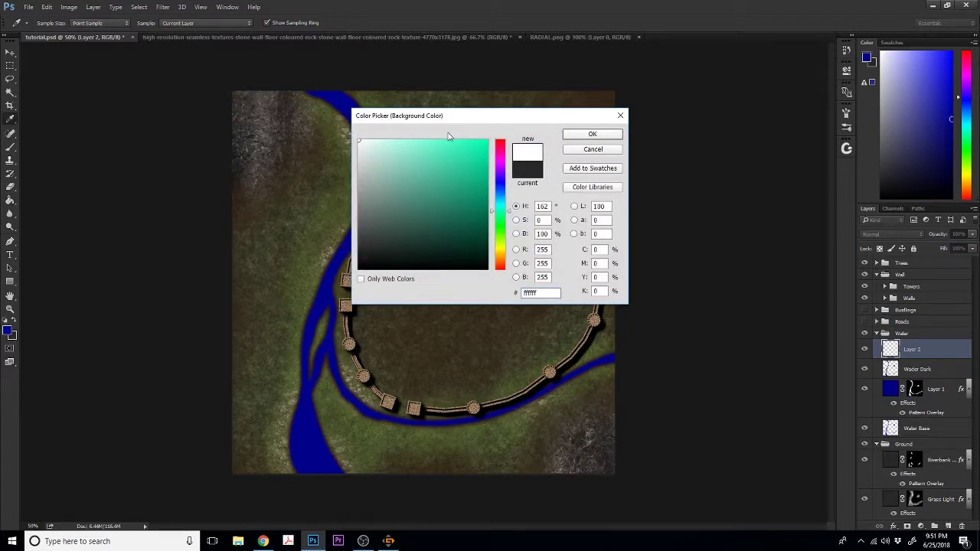
pyautogui.click(580, 133)
pyautogui.press('g')
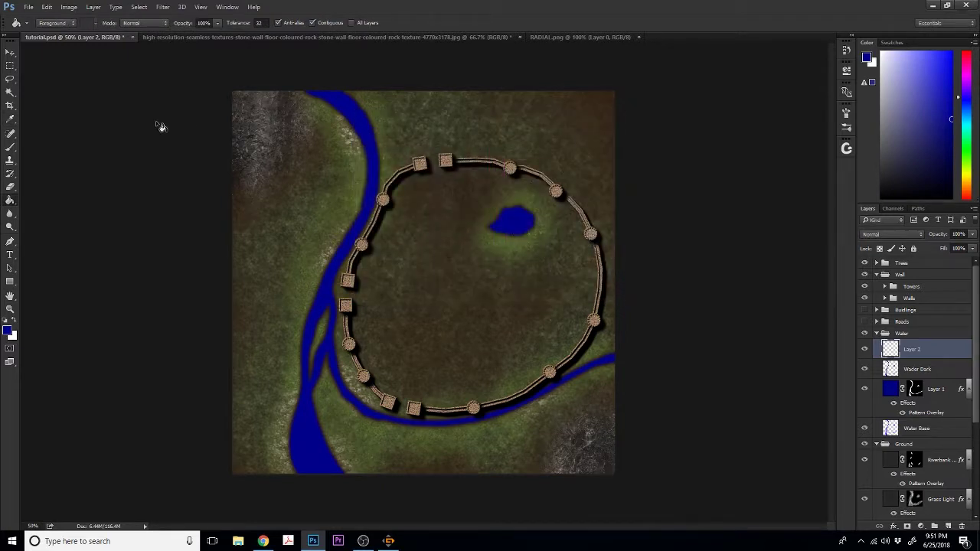
# - Set the foreground colour to a light blue and render Clouds on the new layer above Wader Dark
pyautogui.click(8, 330)
pyautogui.moveTo(369, 161); pyautogui.dragTo(448, 138)
pyautogui.click(585, 137)
pyautogui.click(165, 7)
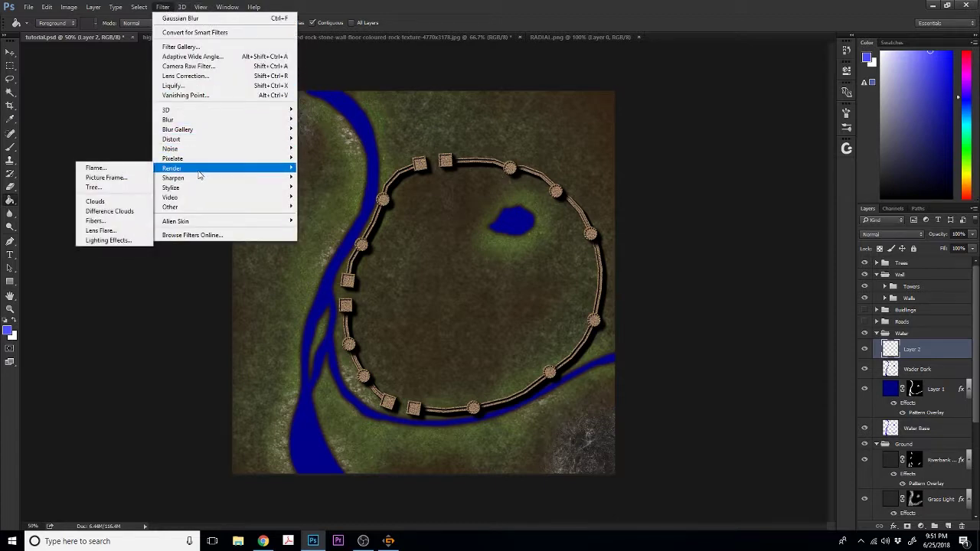
pyautogui.click(116, 202)
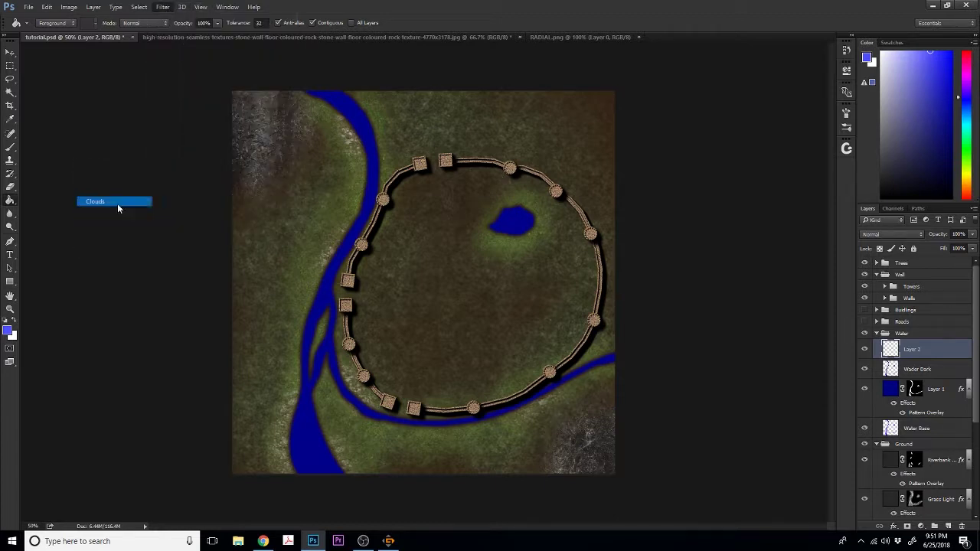
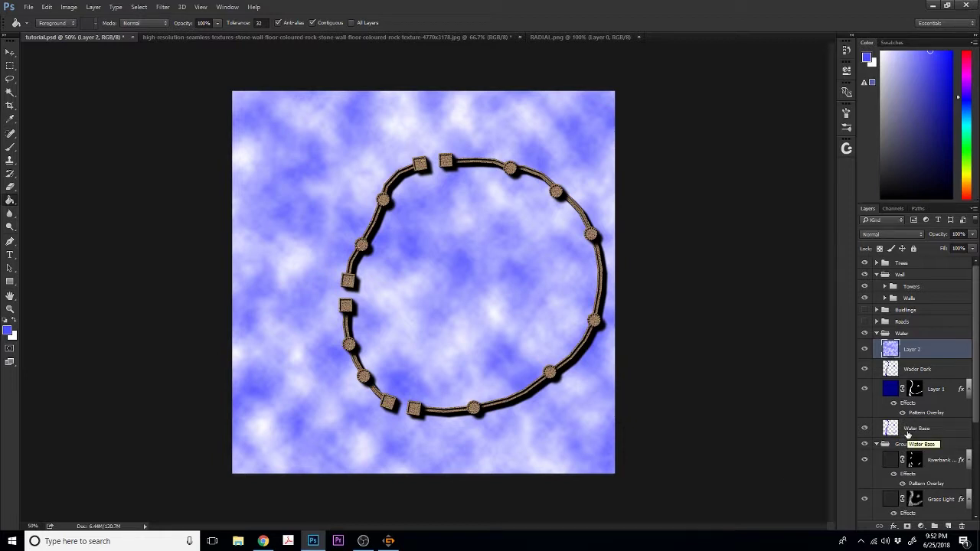
# - Load the Water Base shape as a selection over the clouds layer and feather it by 4 pixels
pyautogui.keyDown('ctrl'); pyautogui.click(891, 430); pyautogui.keyUp('ctrl')
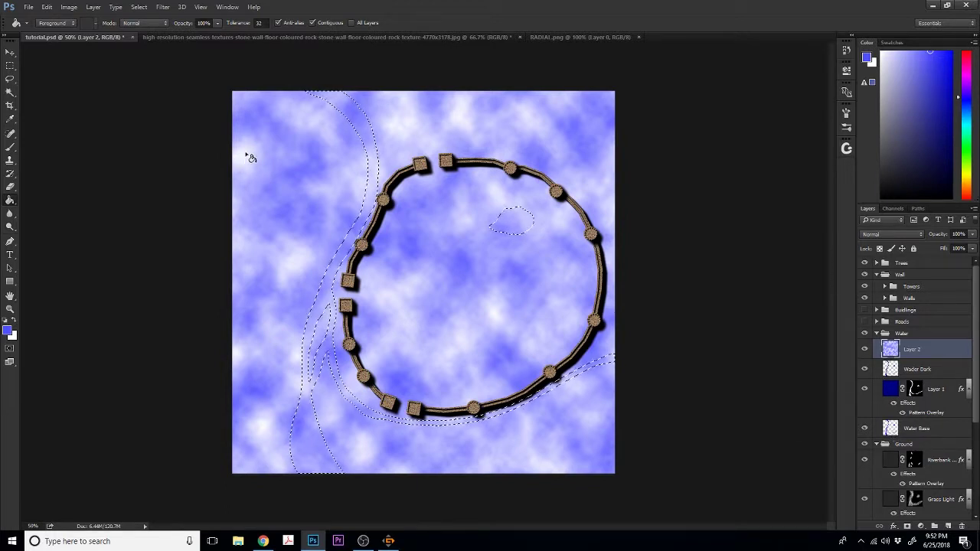
pyautogui.click(138, 8)
pyautogui.moveTo(159, 139)
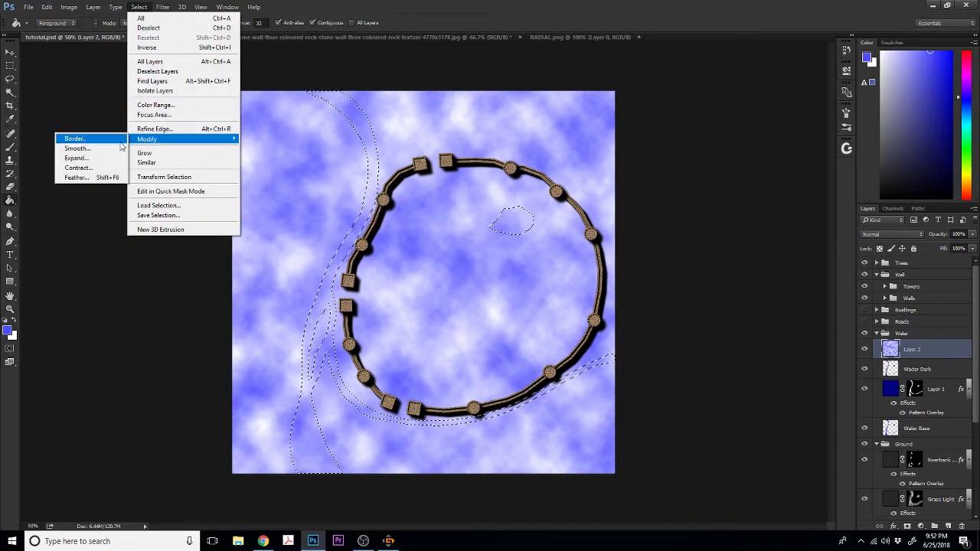
pyautogui.click(95, 178)
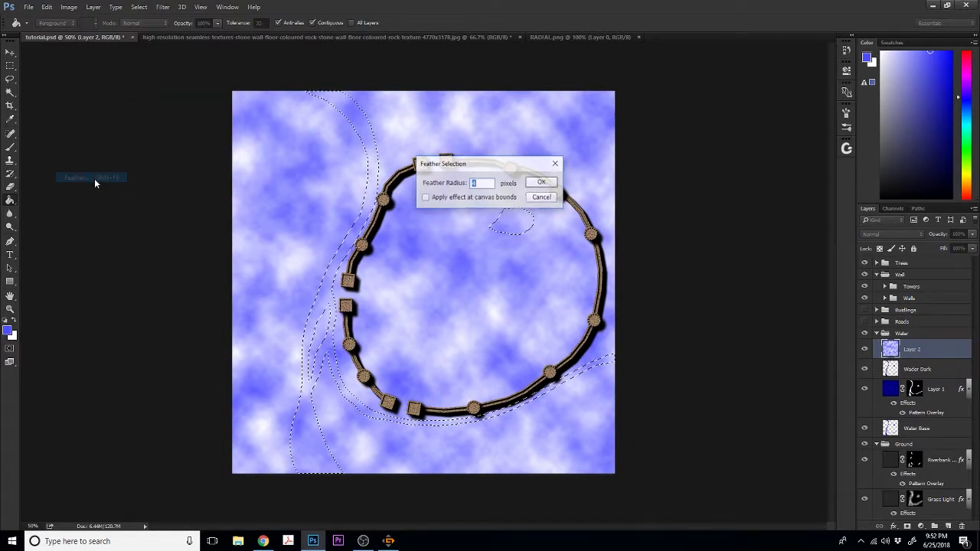
pyautogui.click(537, 185)
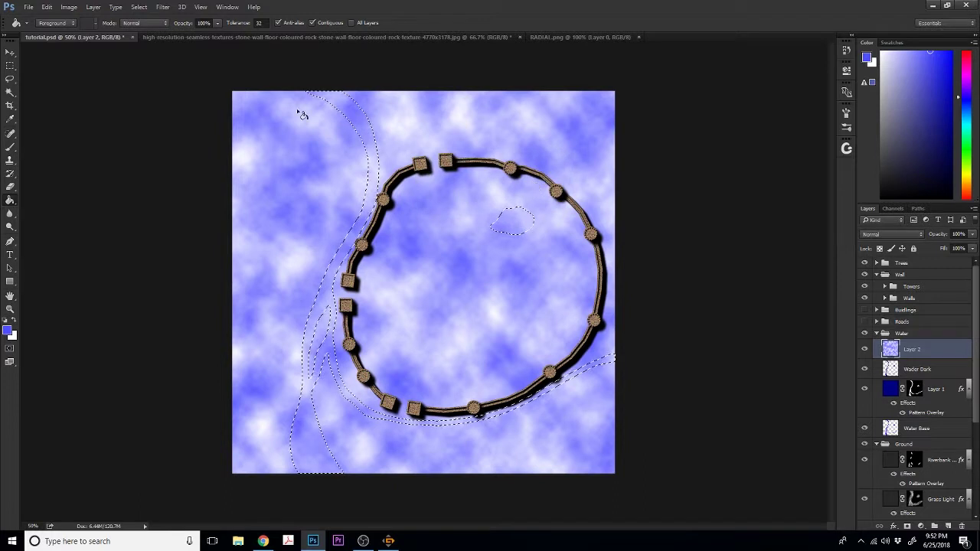
# - Invert the feathered water selection, delete the clouds outside the river and pond, and deselect
pyautogui.click(140, 8)
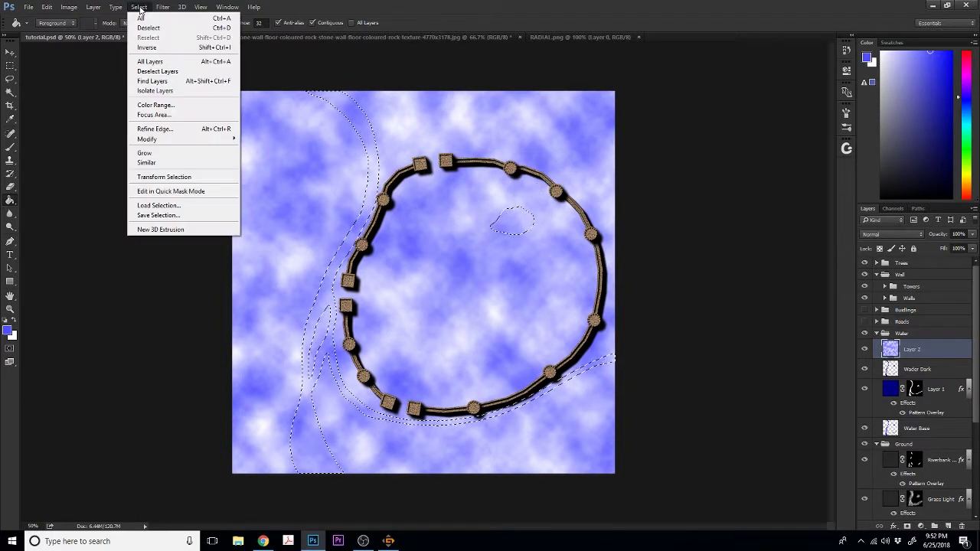
pyautogui.click(154, 48)
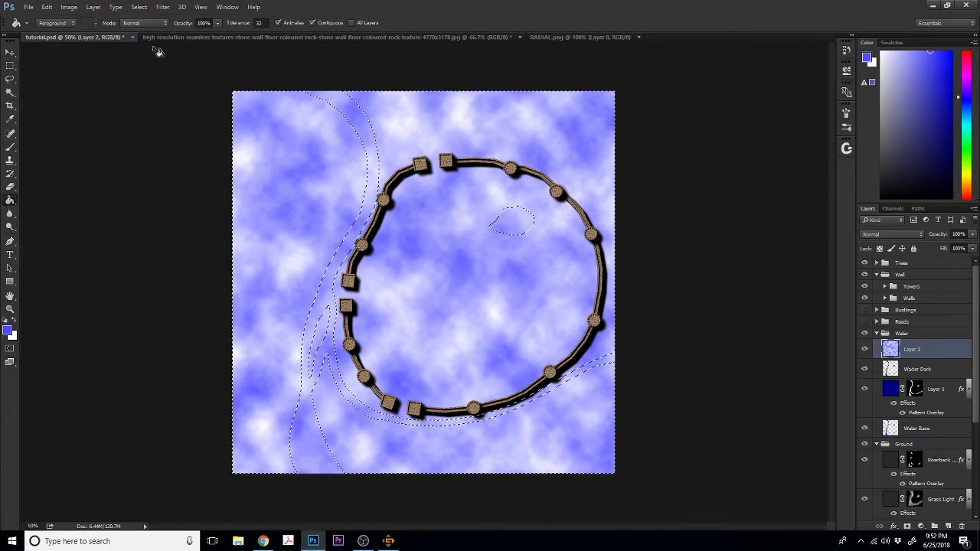
pyautogui.press('Delete')
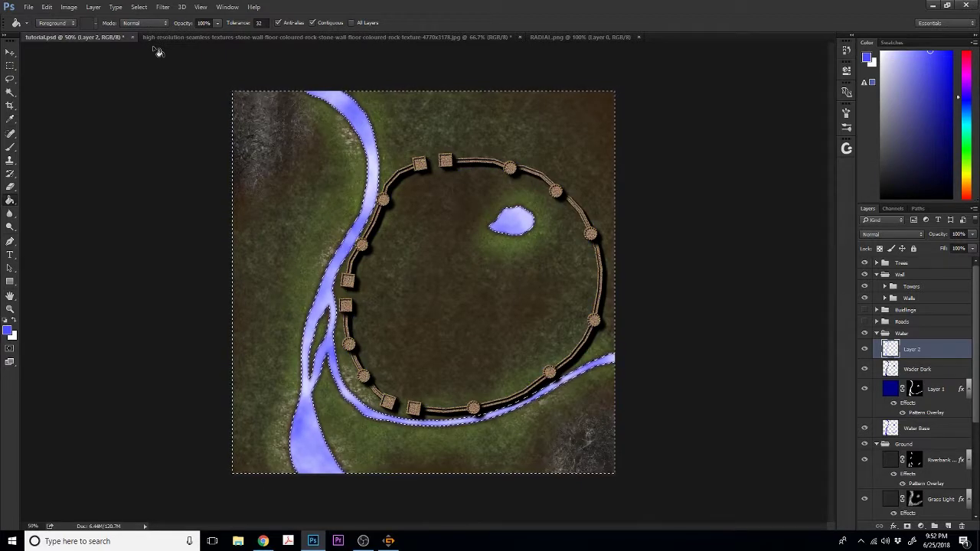
pyautogui.hotkey('ctrl', 'd')
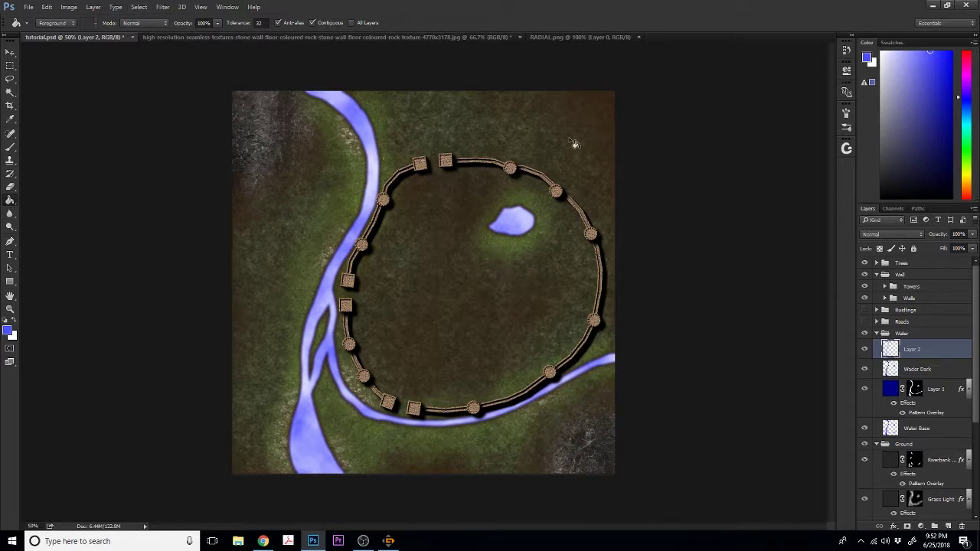
# - Start the Ripple distortion on the light blue clouds layer and bring the river into its preview
pyautogui.click(164, 7)
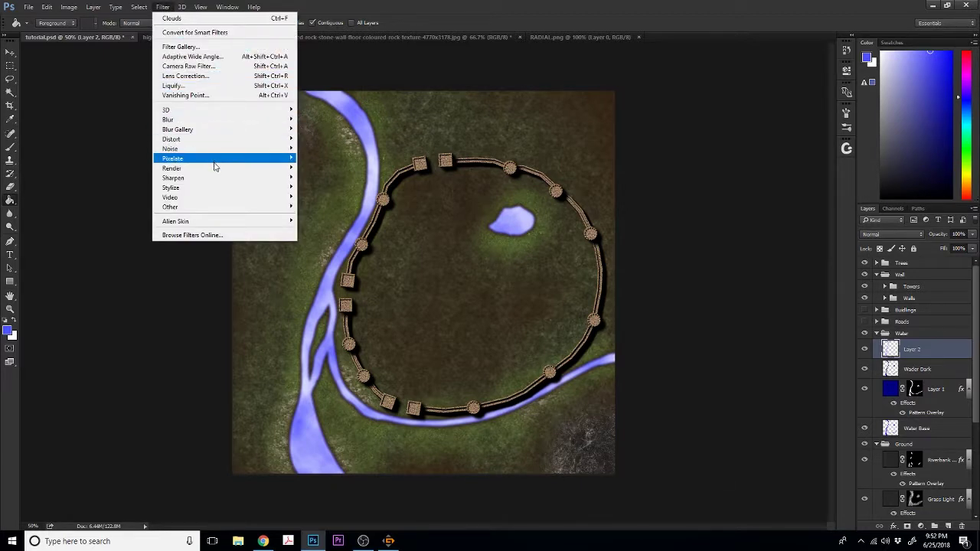
pyautogui.moveTo(215, 142)
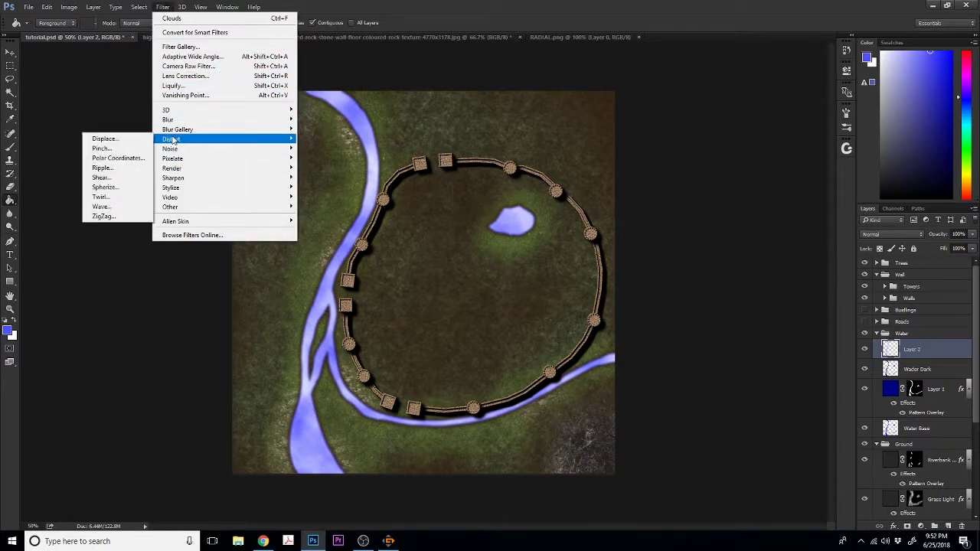
pyautogui.click(124, 168)
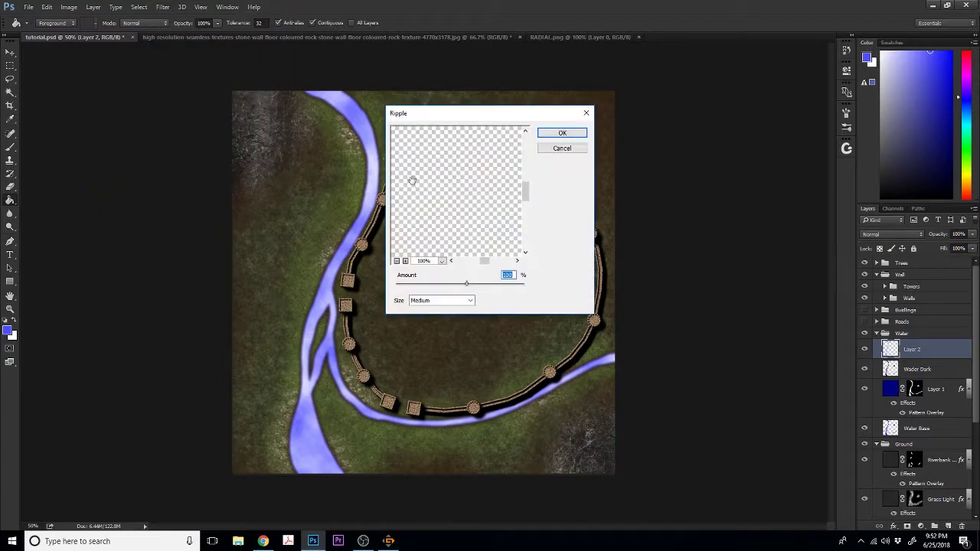
pyautogui.moveTo(455, 201); pyautogui.dragTo(559, 222)
pyautogui.moveTo(478, 205); pyautogui.dragTo(514, 180)
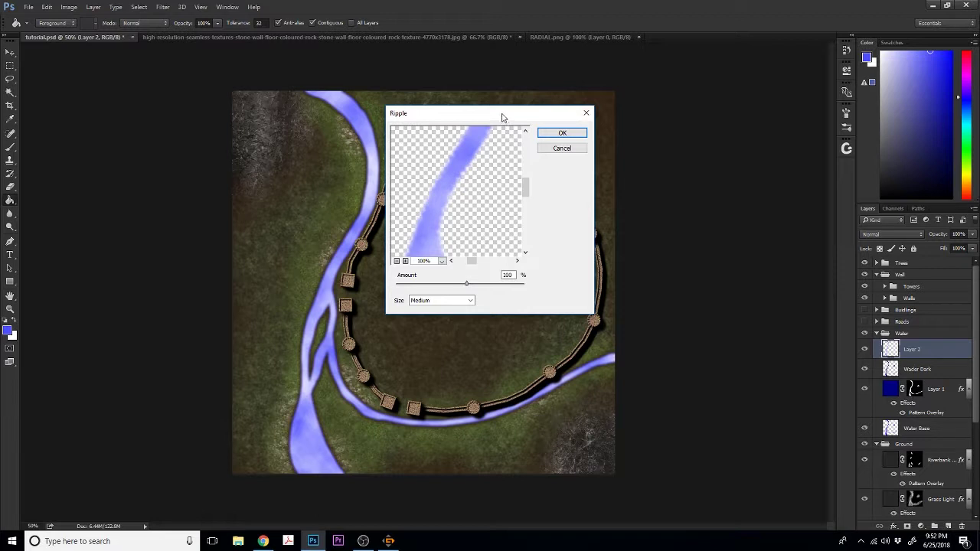
pyautogui.moveTo(501, 115); pyautogui.dragTo(700, 107)
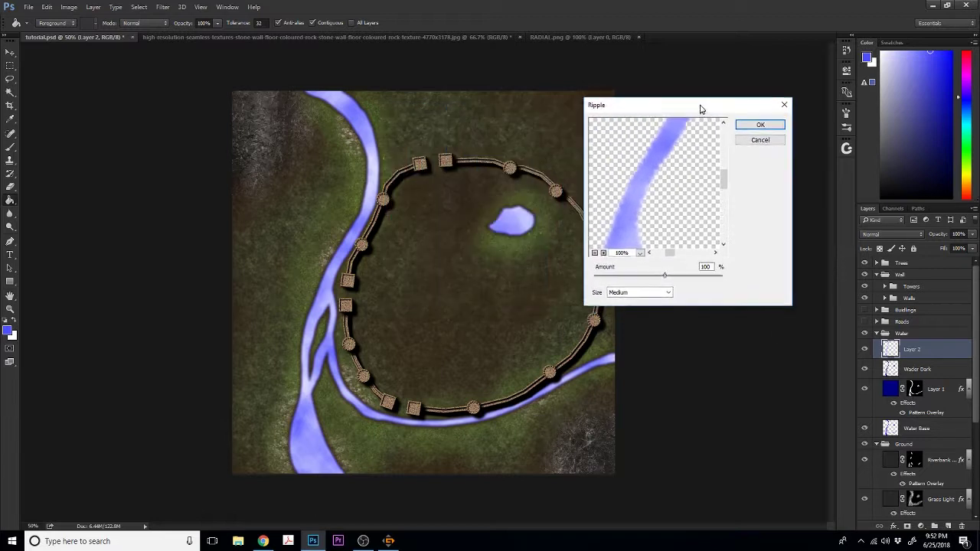
# - Try the ripple at Large size with 158%, Medium size with 554%, and Small size
pyautogui.click(669, 292)
pyautogui.click(653, 316)
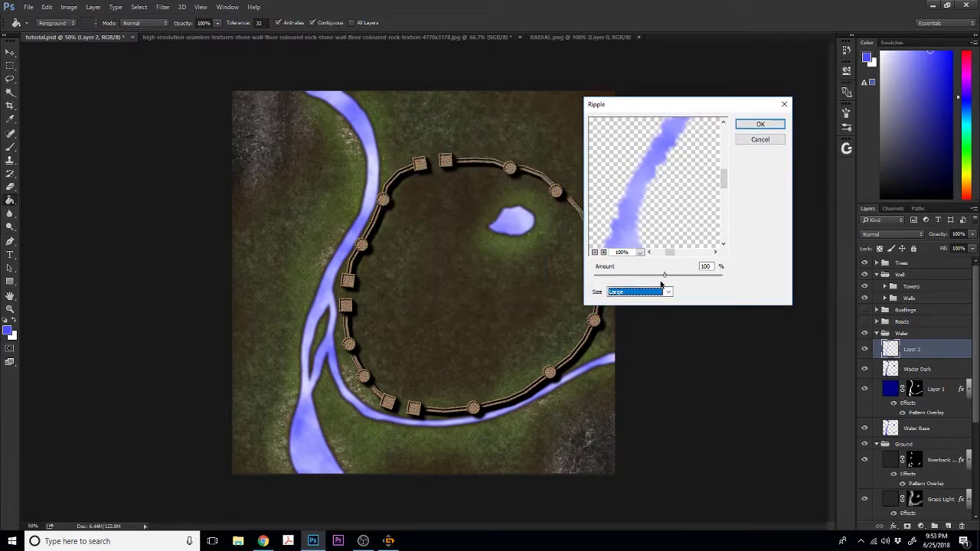
pyautogui.moveTo(664, 274)
pyautogui.mouseDown()
pyautogui.moveTo(685, 275)
pyautogui.moveTo(669, 276)
pyautogui.mouseUp()
pyautogui.click(666, 292)
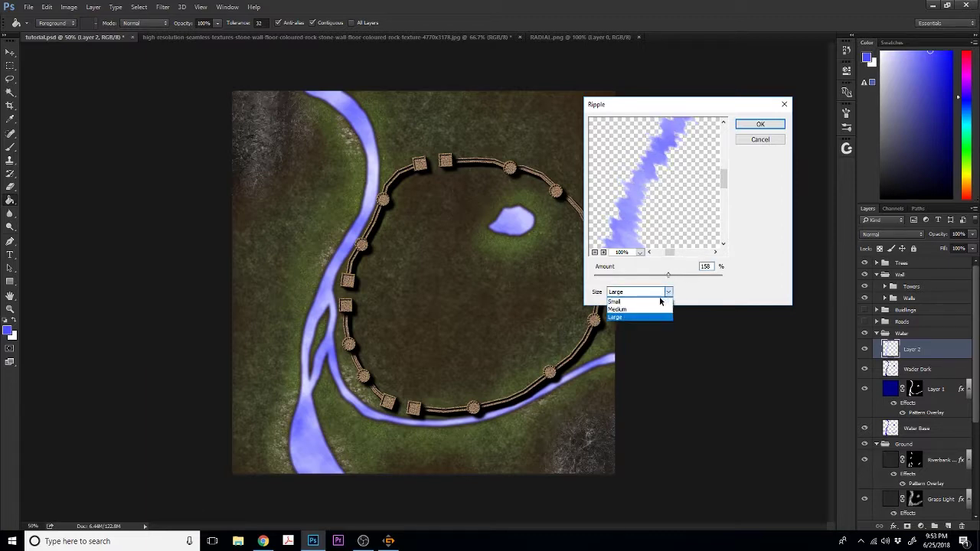
pyautogui.click(653, 306)
pyautogui.moveTo(665, 277); pyautogui.dragTo(692, 276)
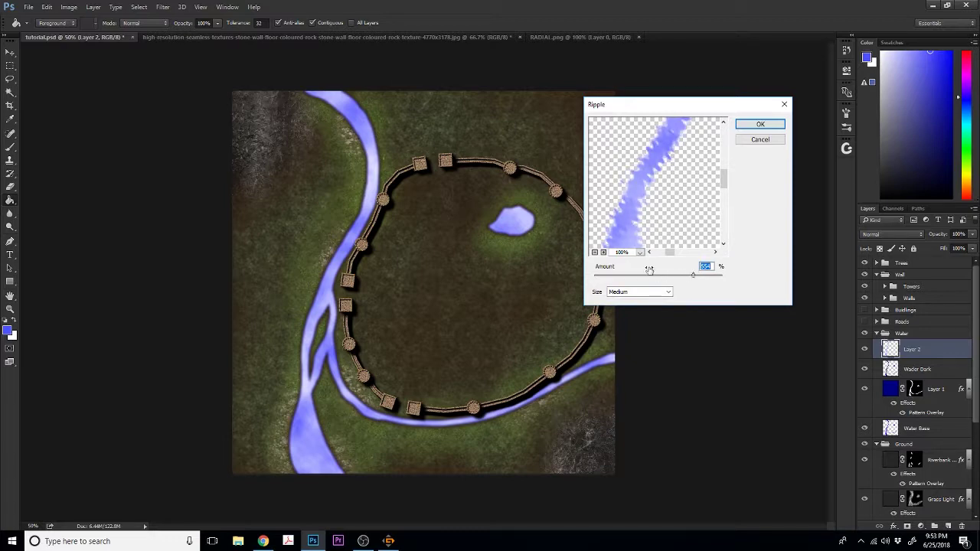
pyautogui.click(642, 292)
pyautogui.click(633, 302)
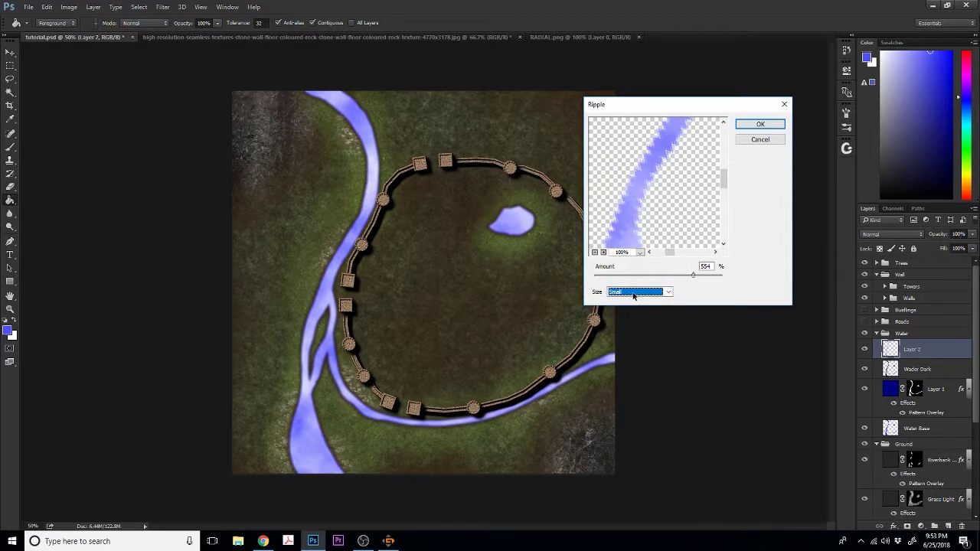
# - Apply the Ripple to the clouds layer with an amount of about 368% and Medium size
pyautogui.moveTo(693, 274)
pyautogui.mouseDown()
pyautogui.moveTo(702, 279)
pyautogui.moveTo(682, 274)
pyautogui.mouseUp()
pyautogui.click(665, 293)
pyautogui.click(652, 308)
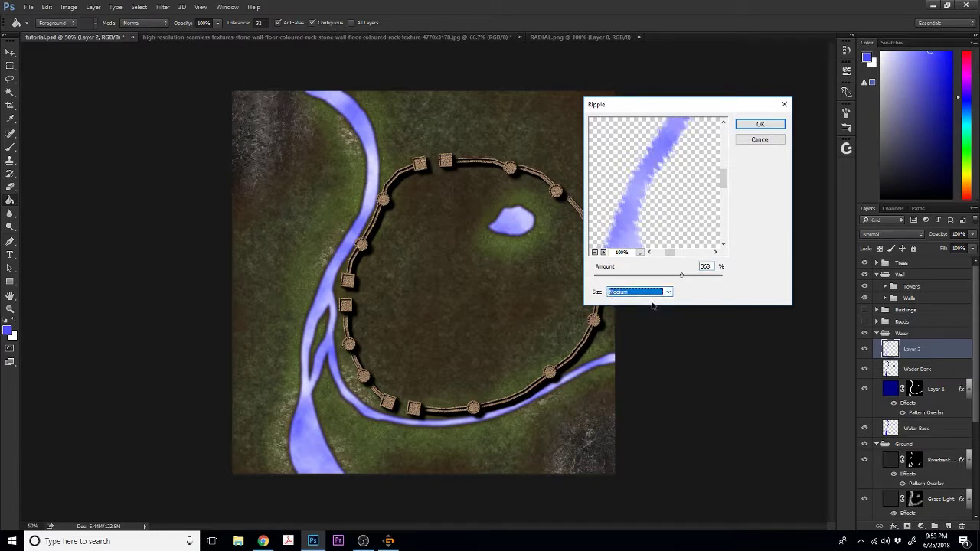
pyautogui.moveTo(681, 275); pyautogui.dragTo(681, 277)
pyautogui.click(748, 125)
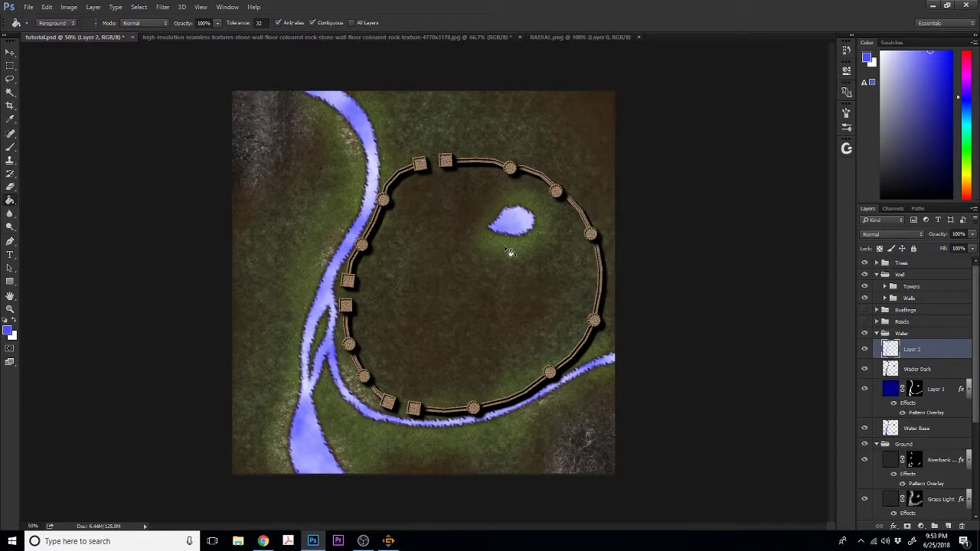
# - Load the Water Base shape as a selection and feather it by 4 pixels
pyautogui.keyDown('ctrl'); pyautogui.click(891, 429); pyautogui.keyUp('ctrl')
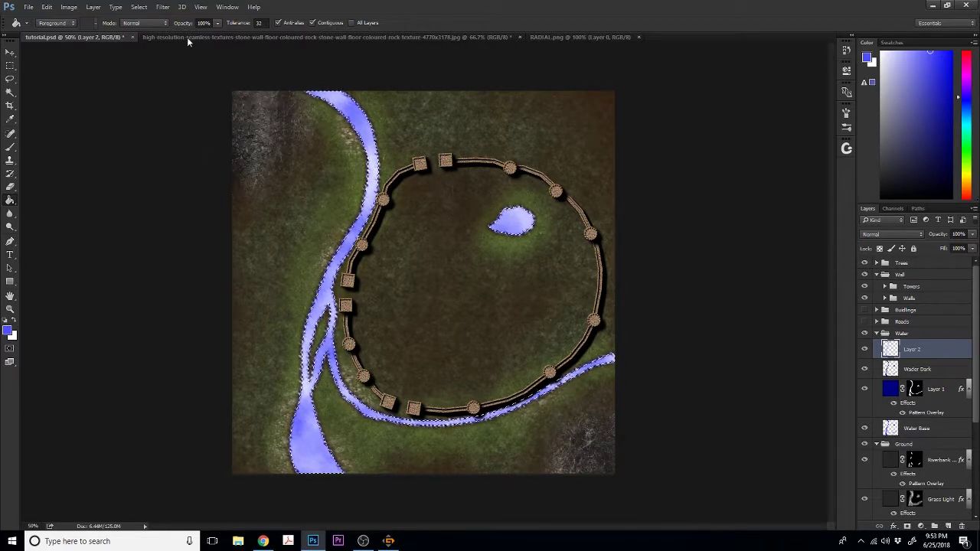
pyautogui.click(138, 7)
pyautogui.moveTo(150, 139)
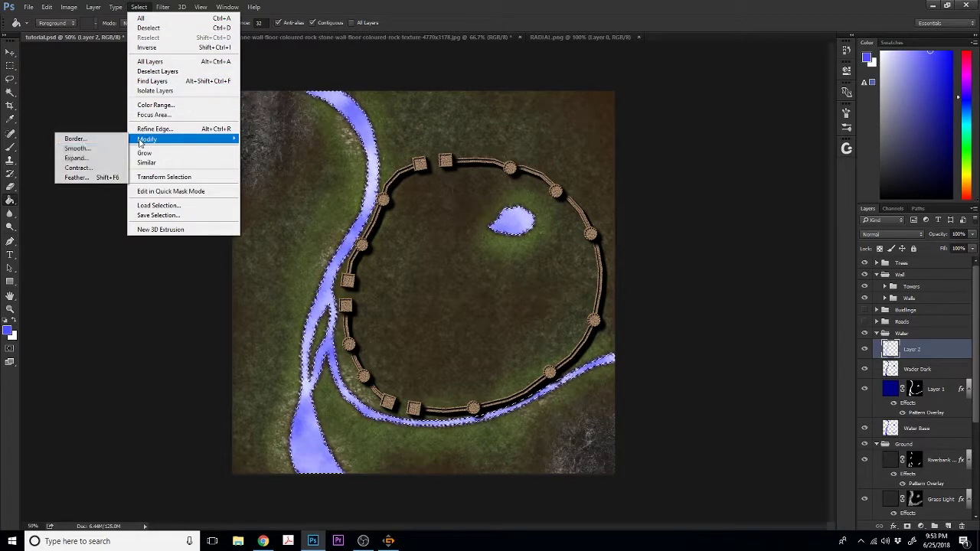
pyautogui.click(85, 178)
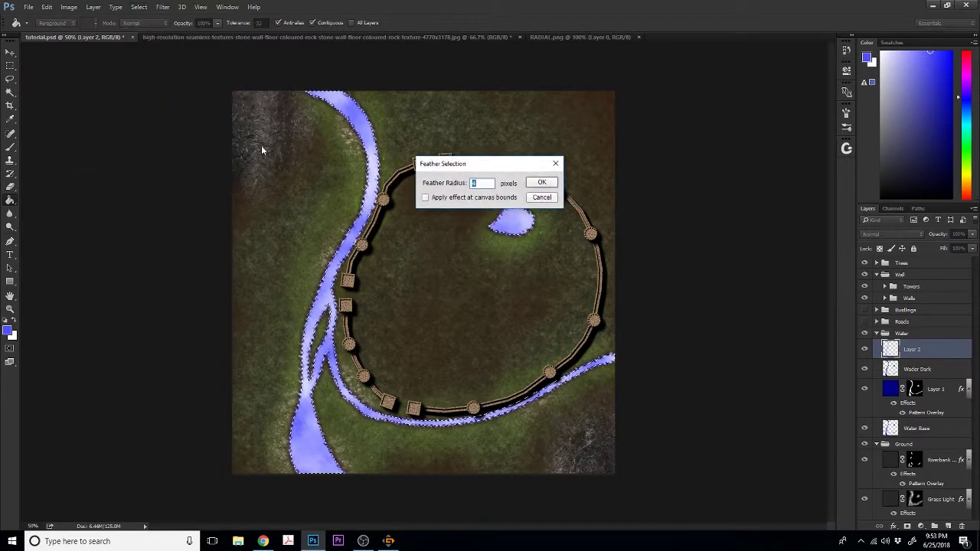
pyautogui.click(541, 182)
# - Invert the selection, delete the rippled clouds spilling past the river and pond edges, and deselect
pyautogui.click(139, 7)
pyautogui.click(147, 46)
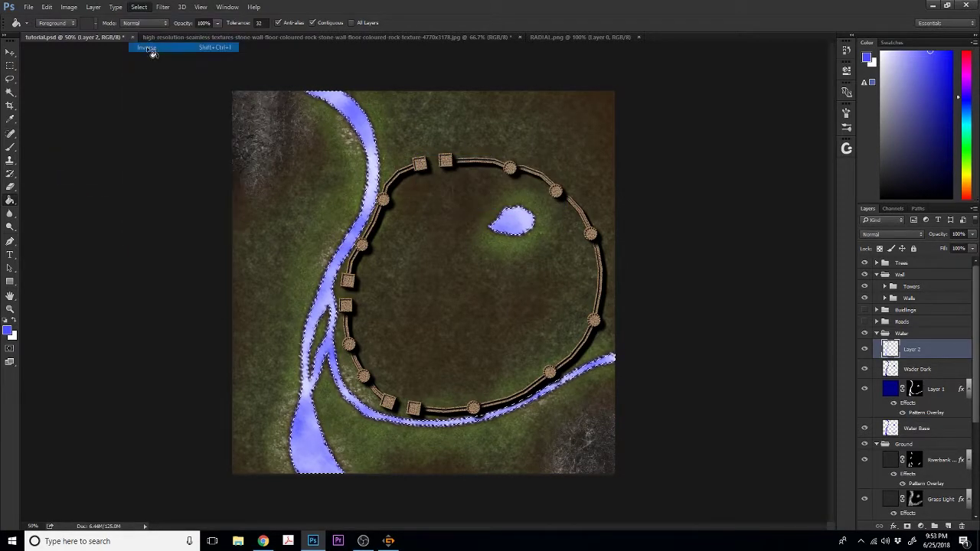
pyautogui.press('Delete')
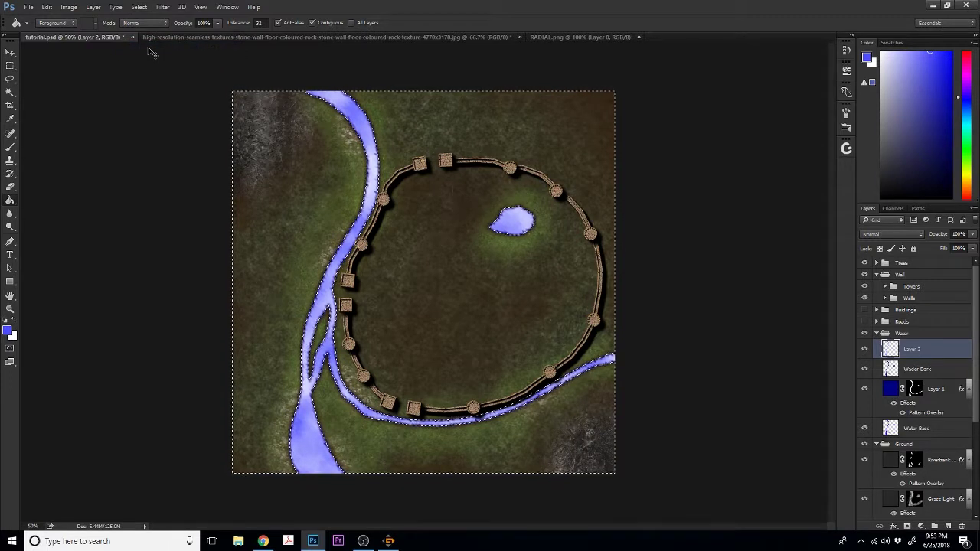
pyautogui.hotkey('ctrl', 'd')
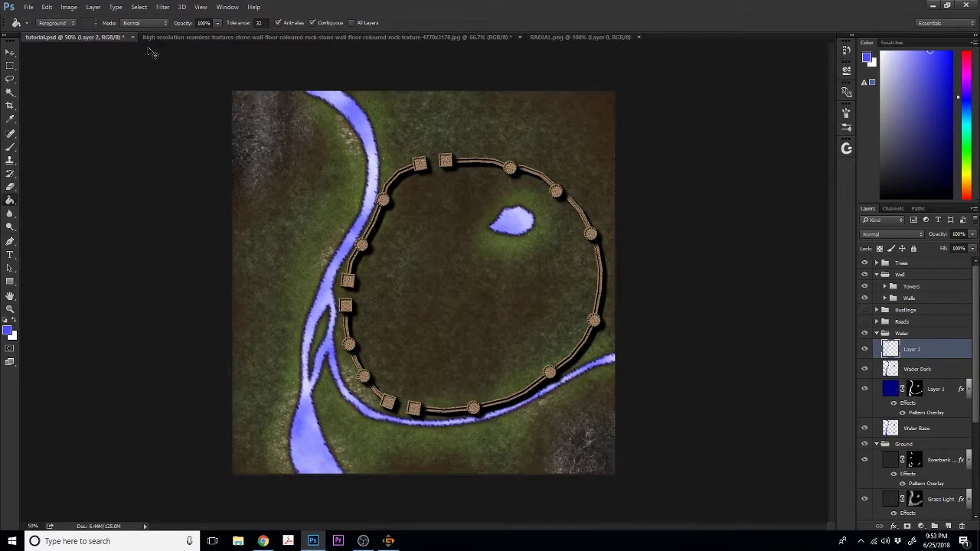
# - Try the Soft Light, Hard Light, Lighten and Multiply blend modes on Layer 2, returning it to Normal at 100% fill
pyautogui.click(915, 233)
pyautogui.click(882, 298)
pyautogui.scroll(-1, 888, 232)
pyautogui.scroll(-1, 889, 233)
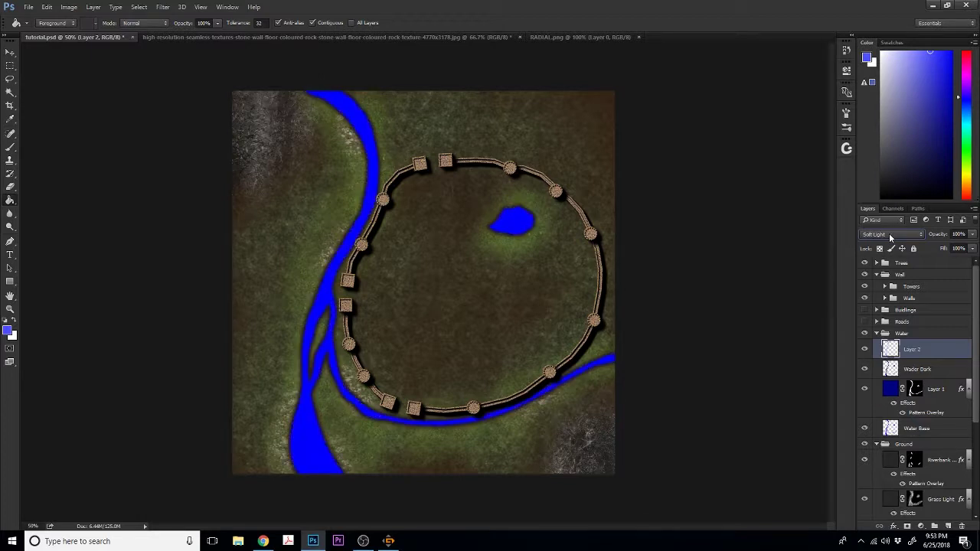
pyautogui.scroll(-1, 888, 233)
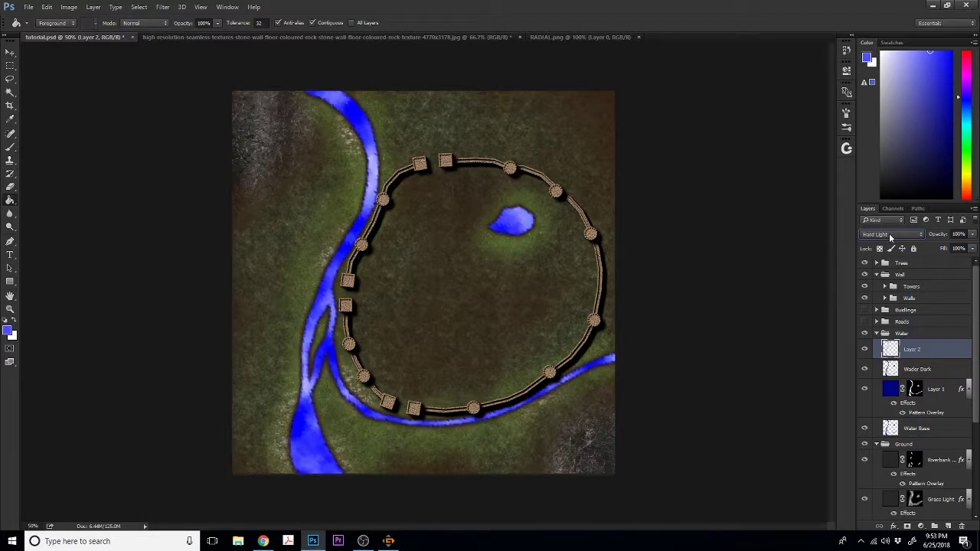
pyautogui.scroll(-1, 888, 233)
pyautogui.scroll(5, 888, 233)
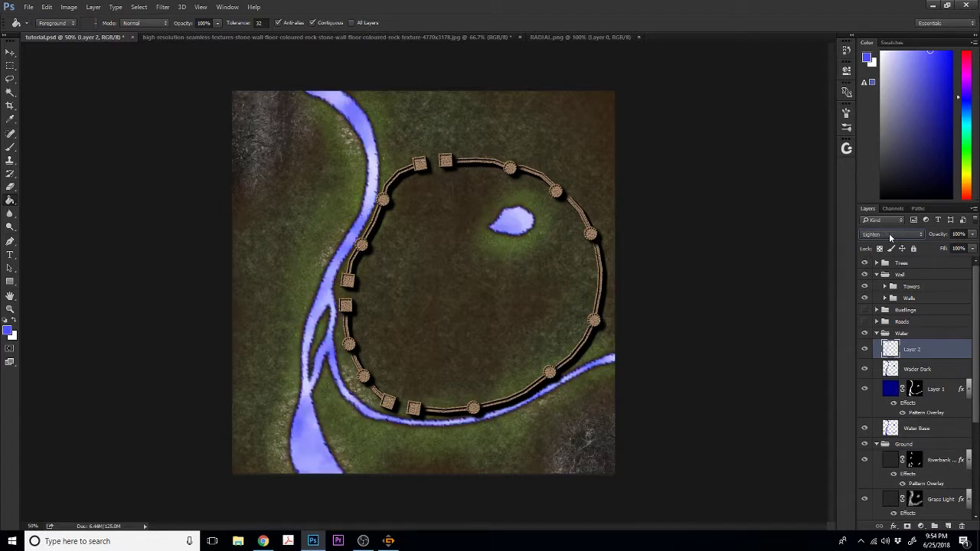
pyautogui.scroll(1, 889, 232)
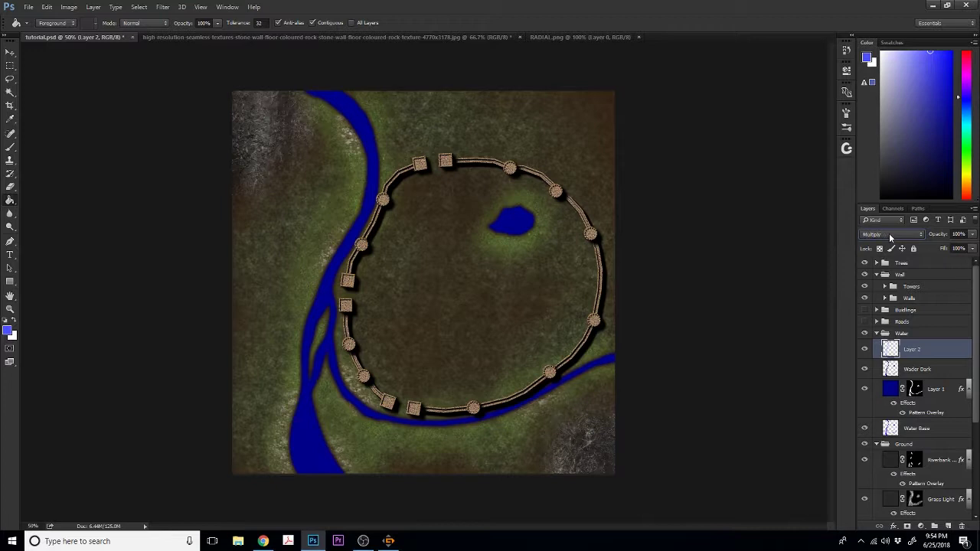
pyautogui.scroll(1, 888, 233)
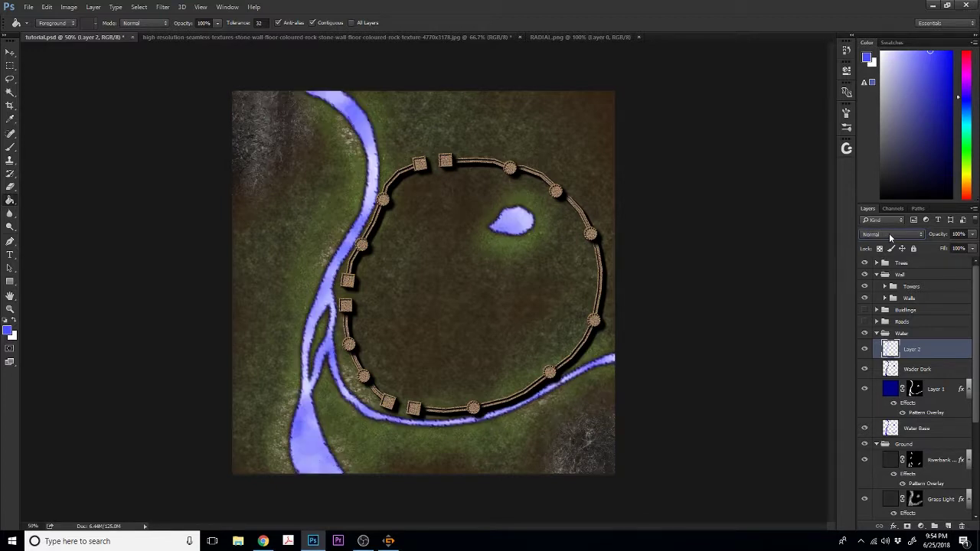
pyautogui.click(972, 248)
pyautogui.moveTo(966, 246)
pyautogui.mouseDown()
pyautogui.moveTo(955, 246)
pyautogui.moveTo(966, 247)
pyautogui.mouseUp()
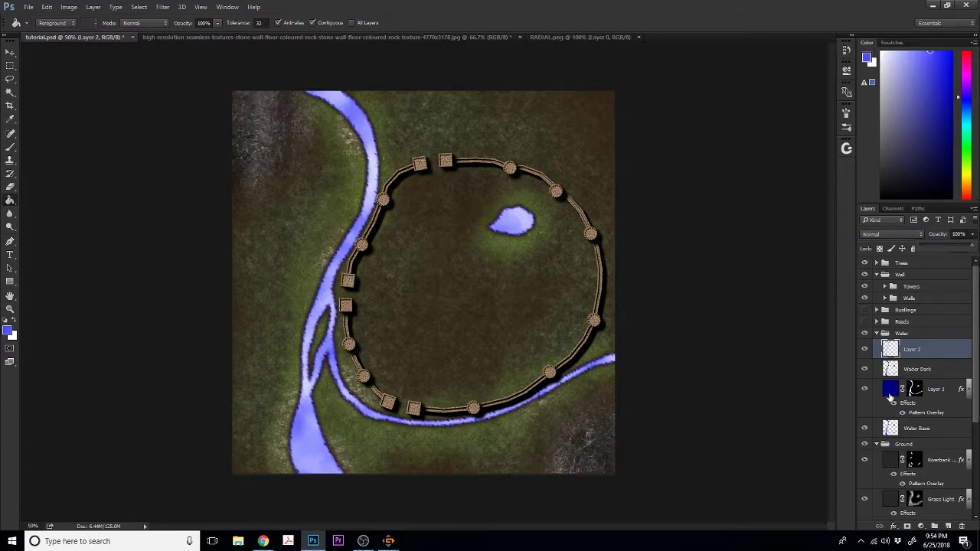
# - Try blend modes up to Lighten on the Wader Dark layer, hiding Layer 2 temporarily to compare
pyautogui.click(912, 369)
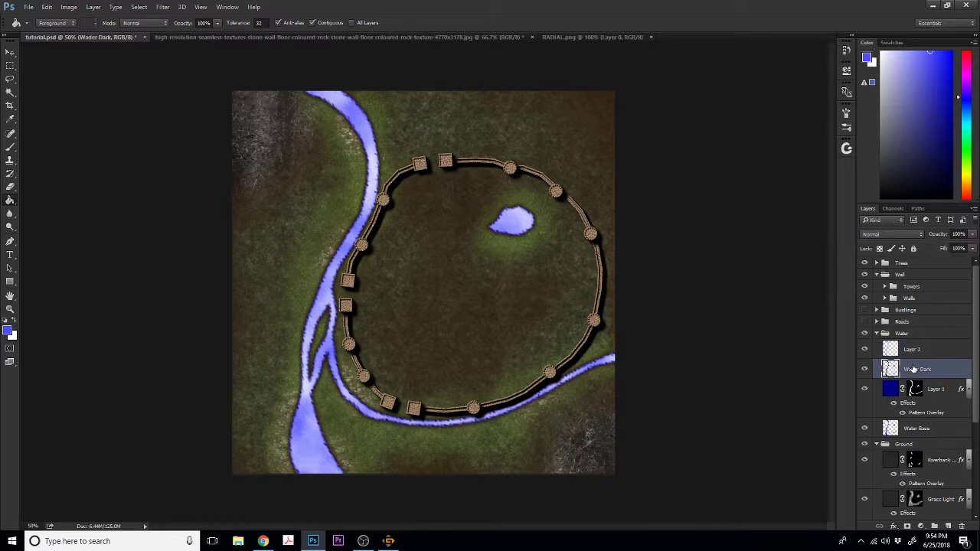
pyautogui.click(895, 234)
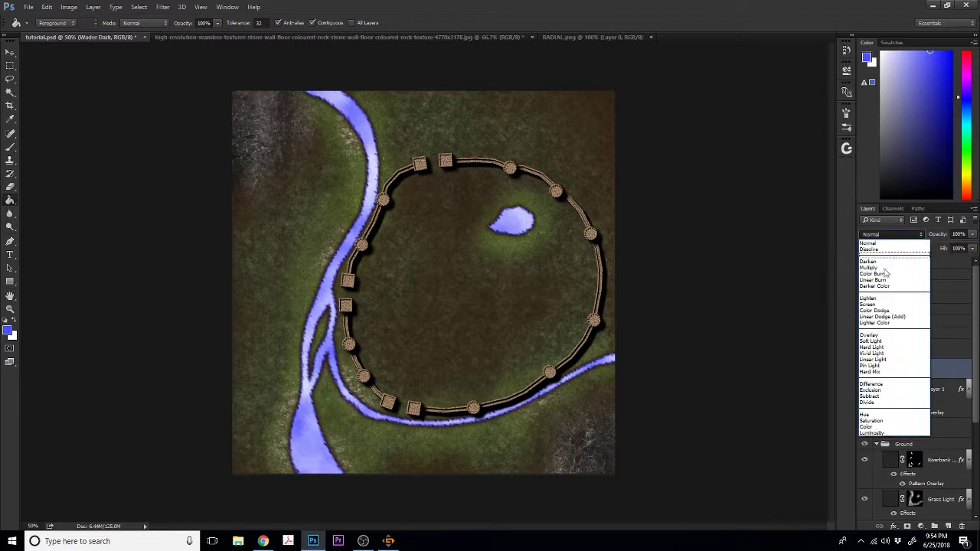
pyautogui.click(880, 245)
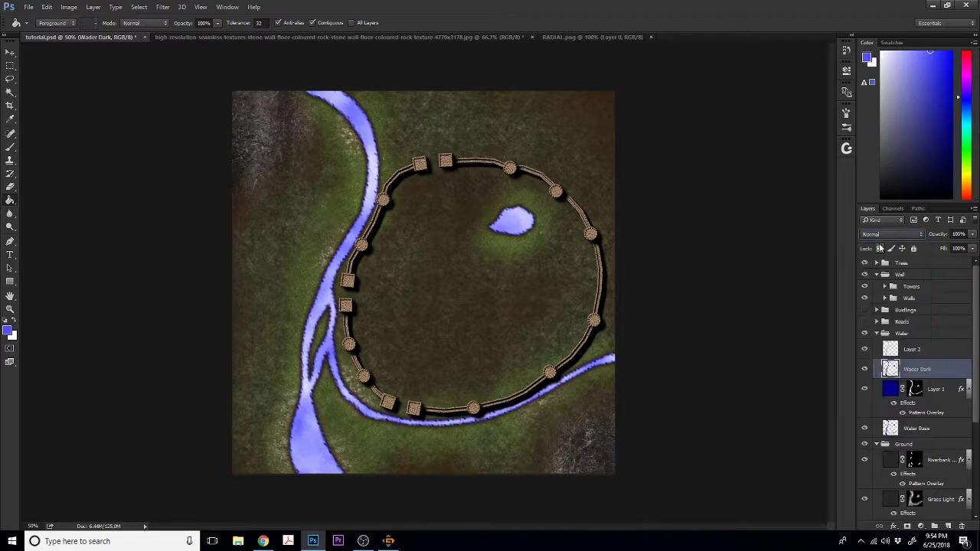
pyautogui.press('Down')
pyautogui.press('Down')
pyautogui.press('Down')
pyautogui.press('Down')
pyautogui.press('Down')
pyautogui.click(864, 349)
pyautogui.press('Down')
pyautogui.press('Down')
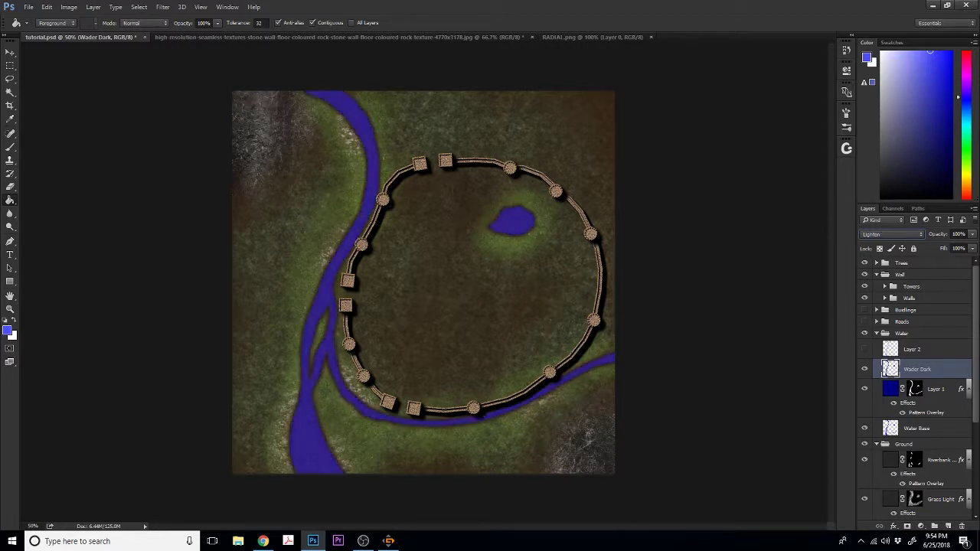
pyautogui.click(864, 349)
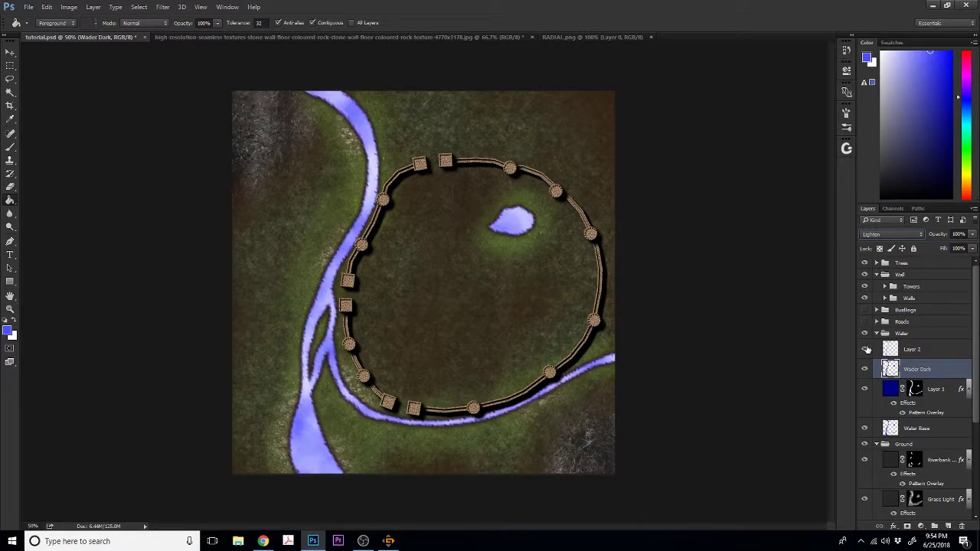
# - Try further blend modes on Wader Dark with Layer 2 shown, including Color Burn, Color Dodge and Lighter Color
pyautogui.click(880, 236)
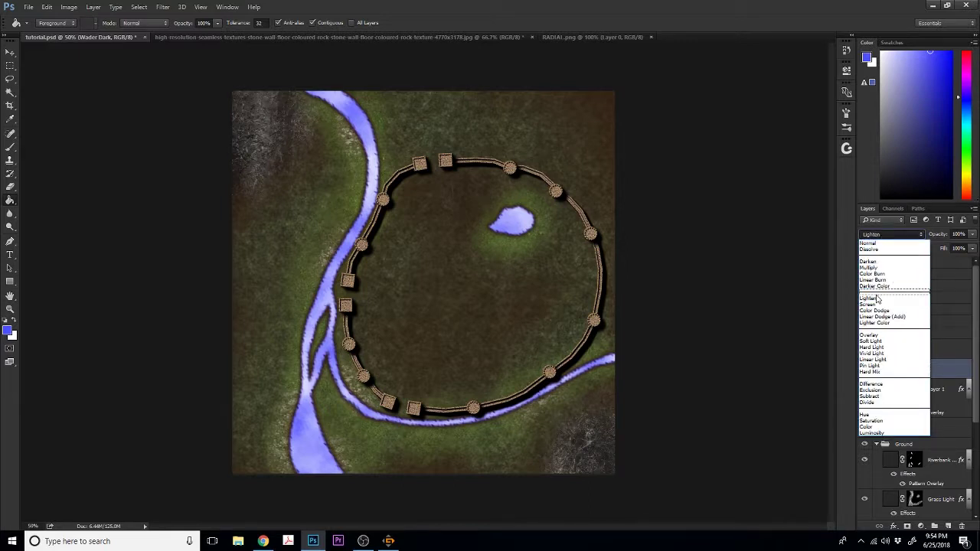
pyautogui.press('Escape')
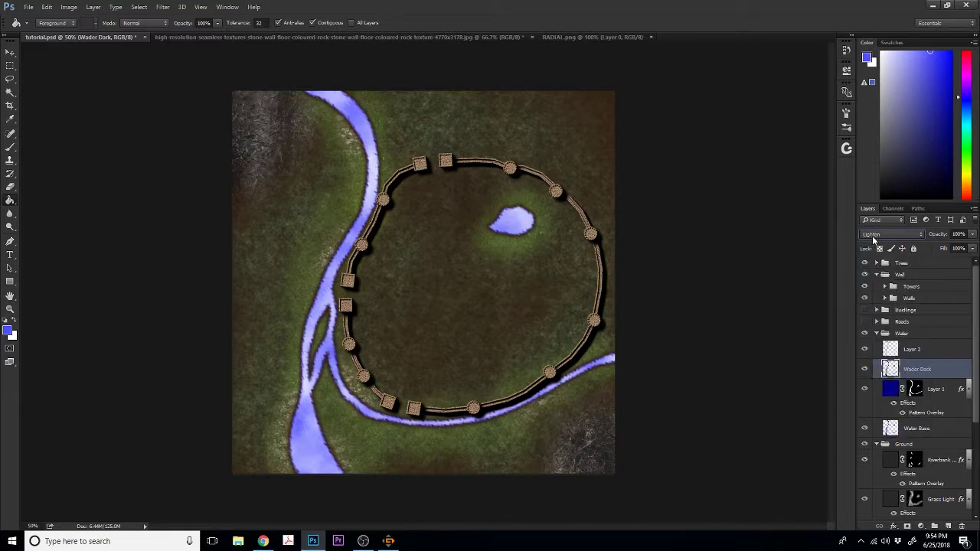
pyautogui.scroll(1, 871, 235)
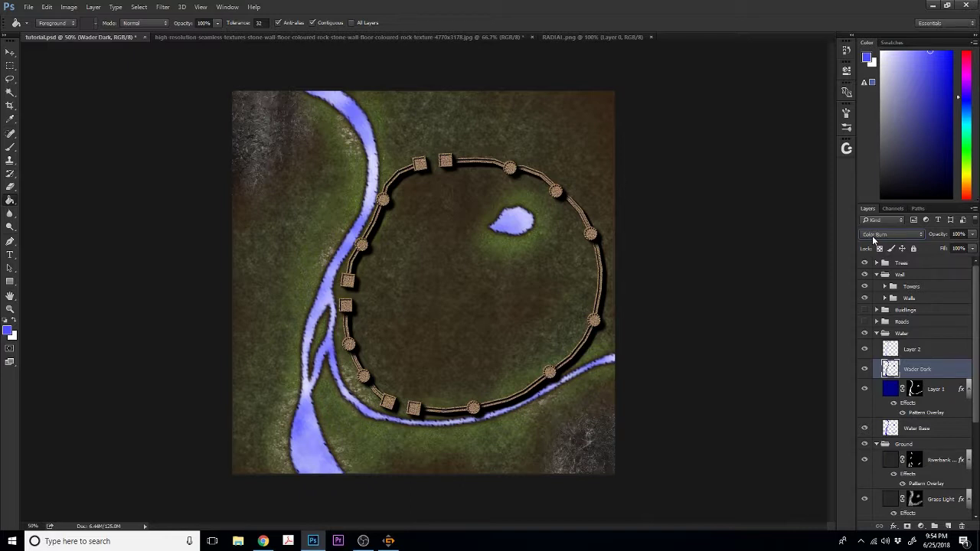
pyautogui.scroll(-5, 871, 236)
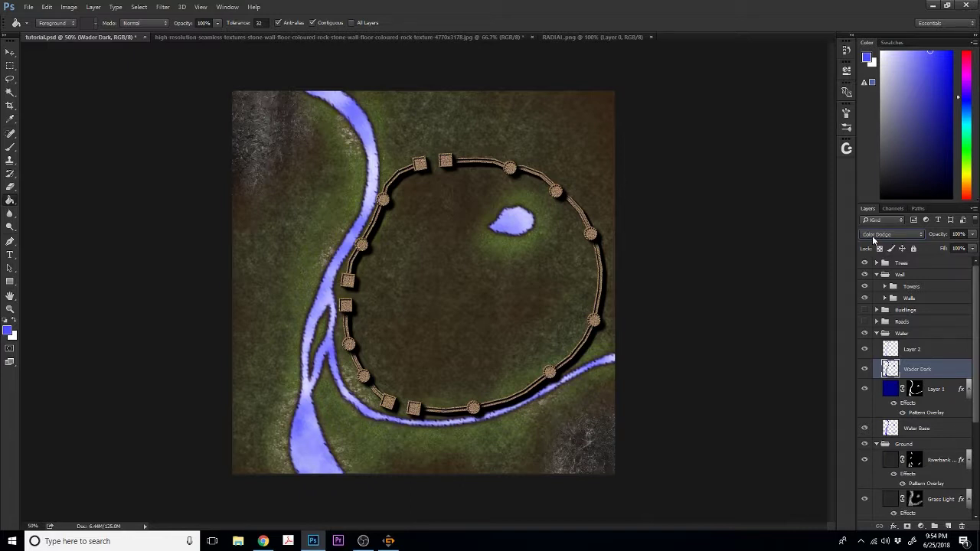
pyautogui.scroll(-1, 871, 235)
pyautogui.scroll(-1, 873, 239)
pyautogui.scroll(-2, 872, 236)
pyautogui.scroll(-1, 872, 236)
pyautogui.scroll(1, 871, 236)
# - With Layer 2 hidden, compare blend modes on Wader Dark, set it to Linear Dodge (Add), and show Layer 2 again
pyautogui.click(865, 349)
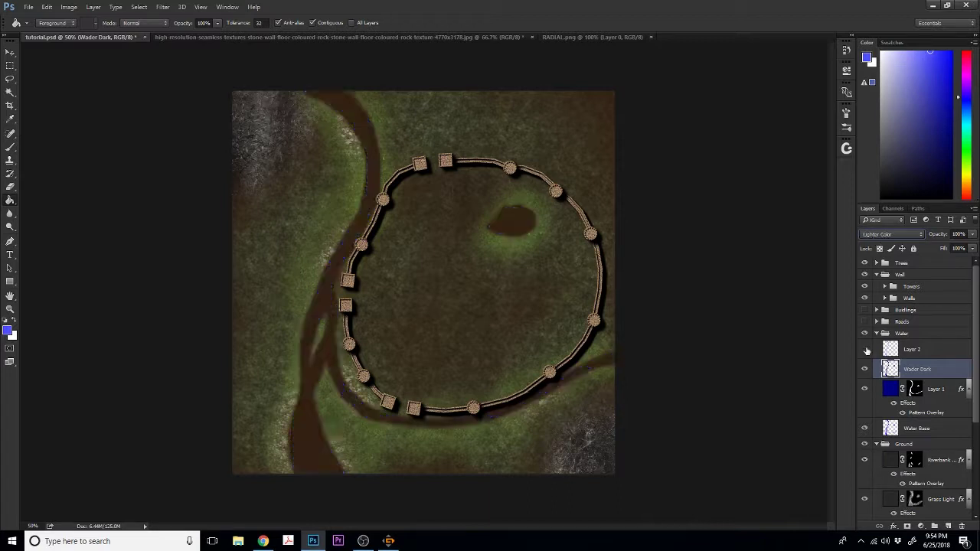
pyautogui.press('Up')
pyautogui.press('Down')
pyautogui.press('Up')
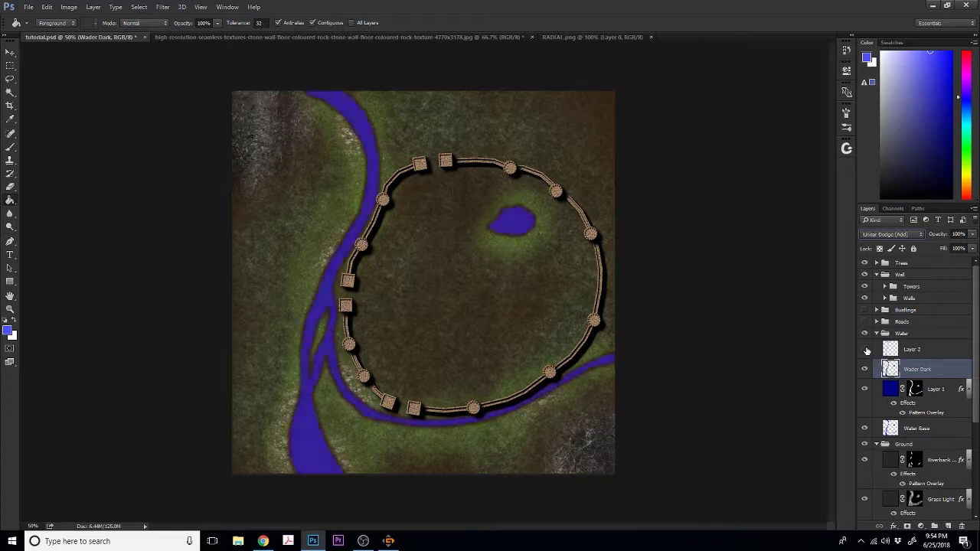
pyautogui.press('Up')
pyautogui.press('Up')
pyautogui.press('Up')
pyautogui.press('Up')
pyautogui.press('Up')
pyautogui.press('Up')
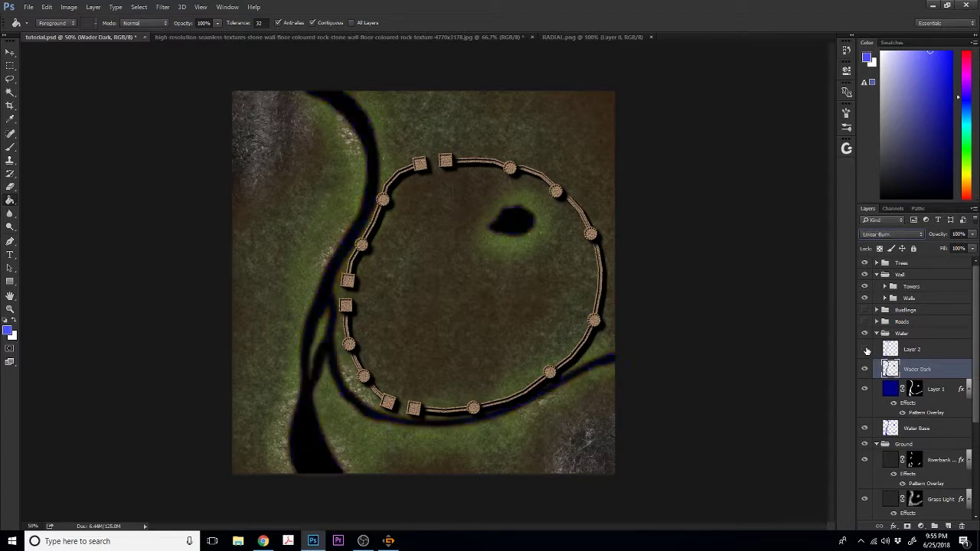
pyautogui.press('Down')
pyautogui.press('Down')
pyautogui.press('Down')
pyautogui.press('Down')
pyautogui.press('Down')
pyautogui.press('Down')
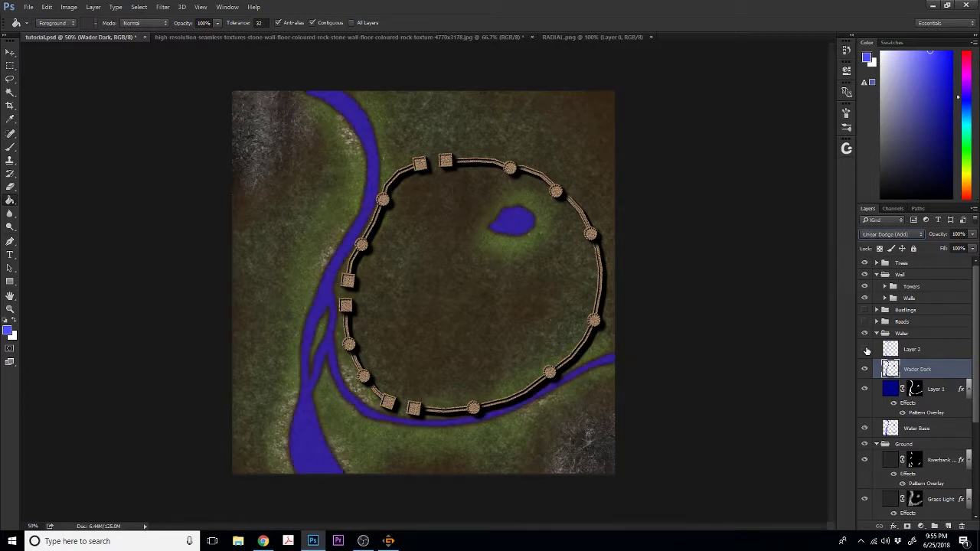
pyautogui.press('Up')
pyautogui.press('Down')
pyautogui.click(910, 349)
pyautogui.click(865, 349)
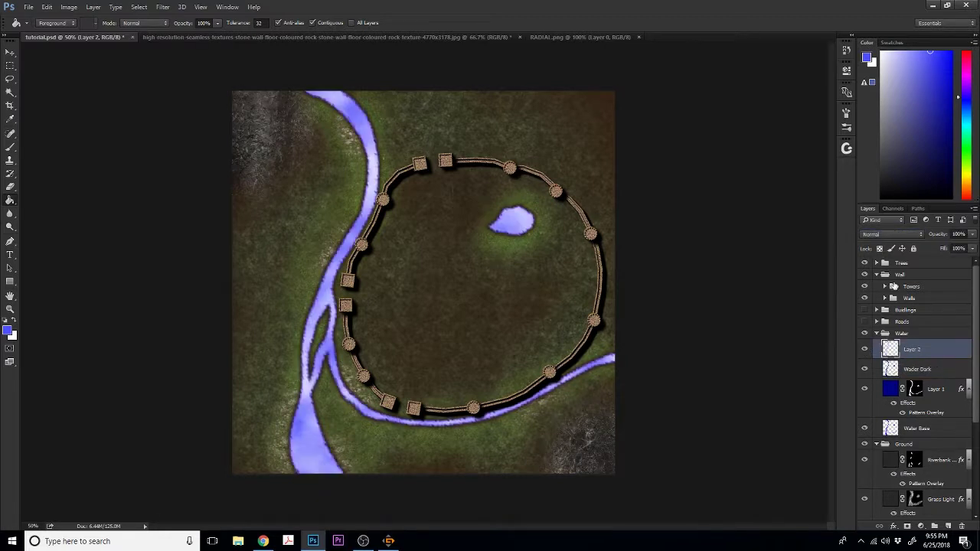
# - Try blend modes on Layer 2, including Color Burn, Darker Color, Linear Dodge (Add), Overlay and Hard Light, returning it to Normal
pyautogui.click(887, 234)
pyautogui.click(897, 240)
pyautogui.press('Down')
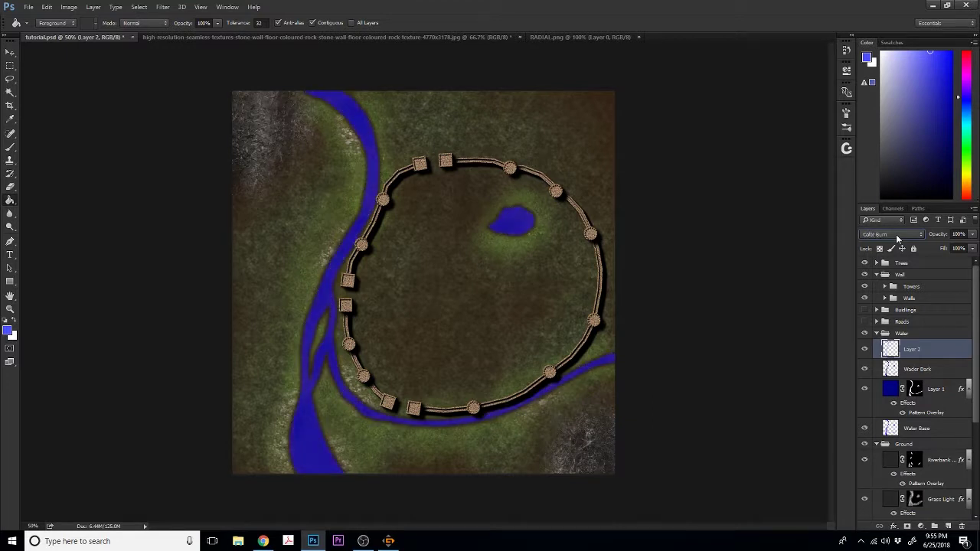
pyautogui.press('Down')
pyautogui.press('Down')
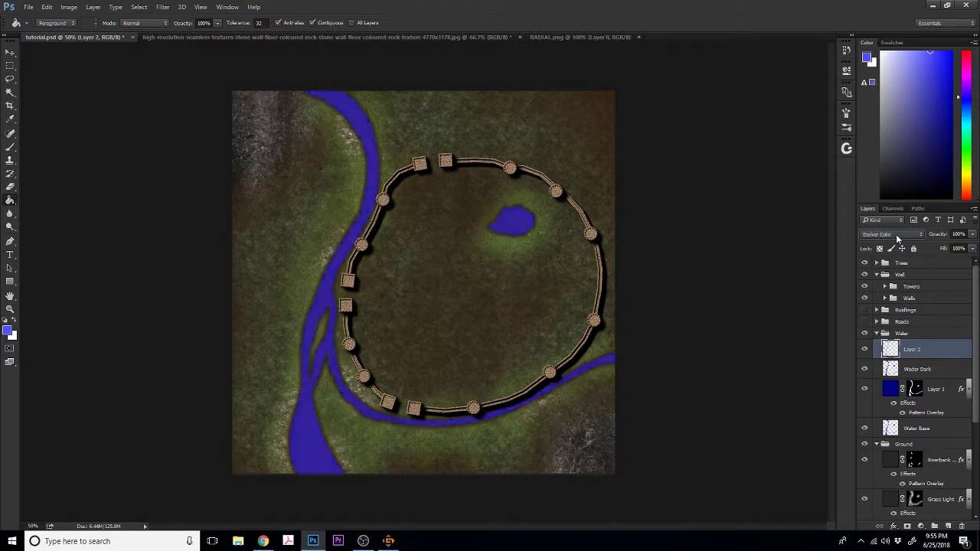
pyautogui.press('Down')
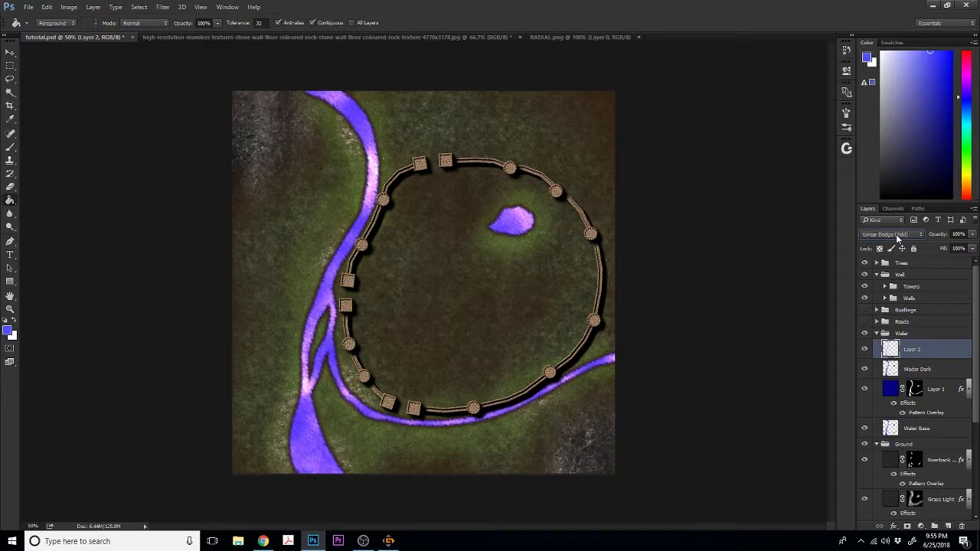
pyautogui.press('Down')
pyautogui.press('Down')
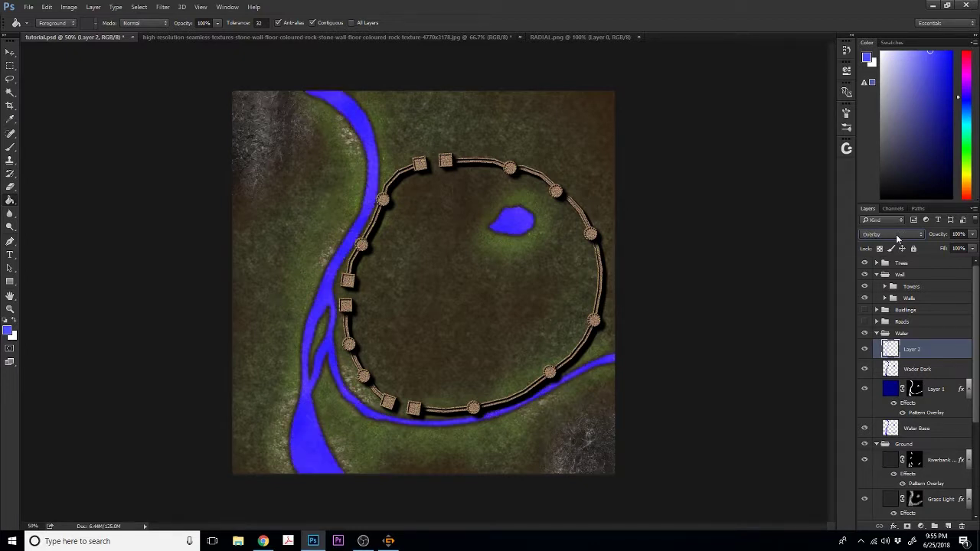
pyautogui.press('Down')
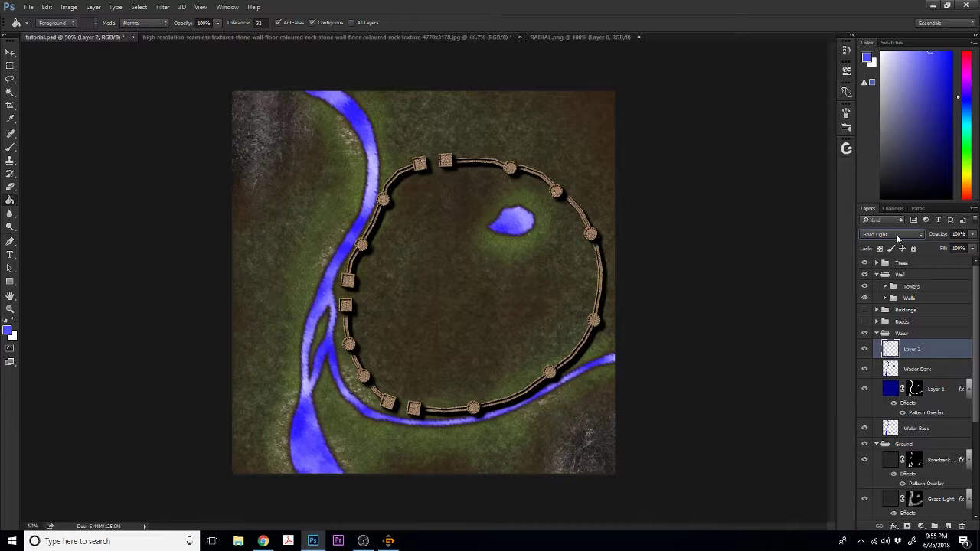
pyautogui.press('Up')
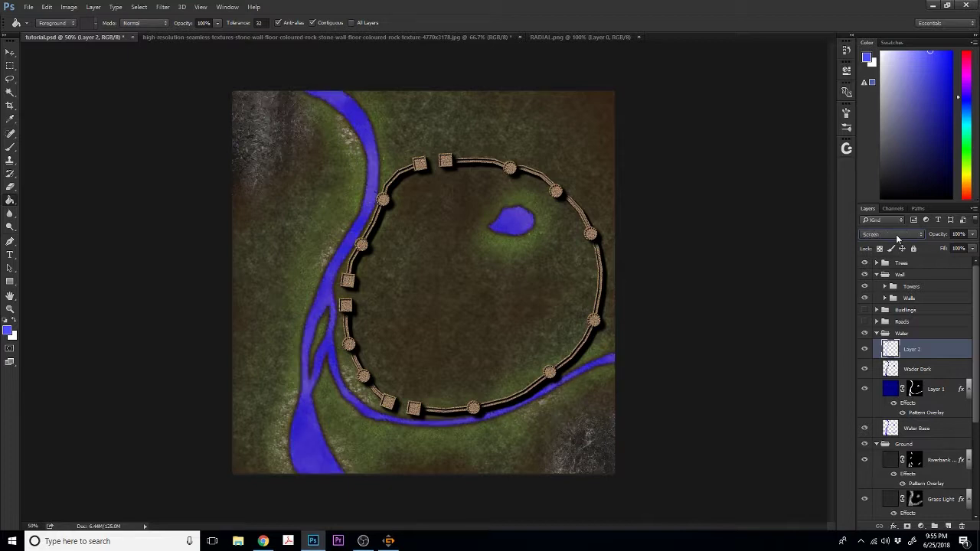
pyautogui.press('Up')
pyautogui.press('Up')
pyautogui.press('Up')
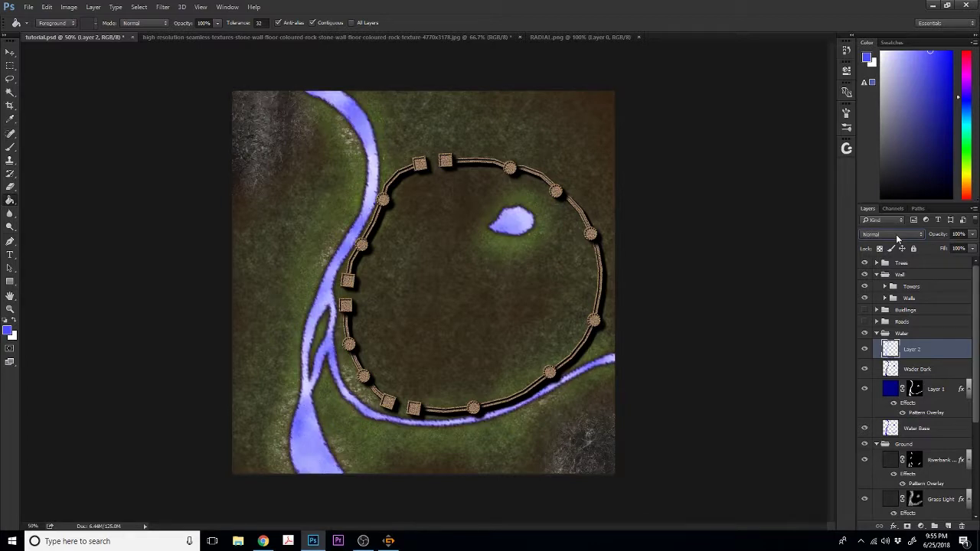
# - Lower the opacity of Layer 2 to 57%
pyautogui.click(972, 233)
pyautogui.moveTo(970, 248); pyautogui.dragTo(953, 248)
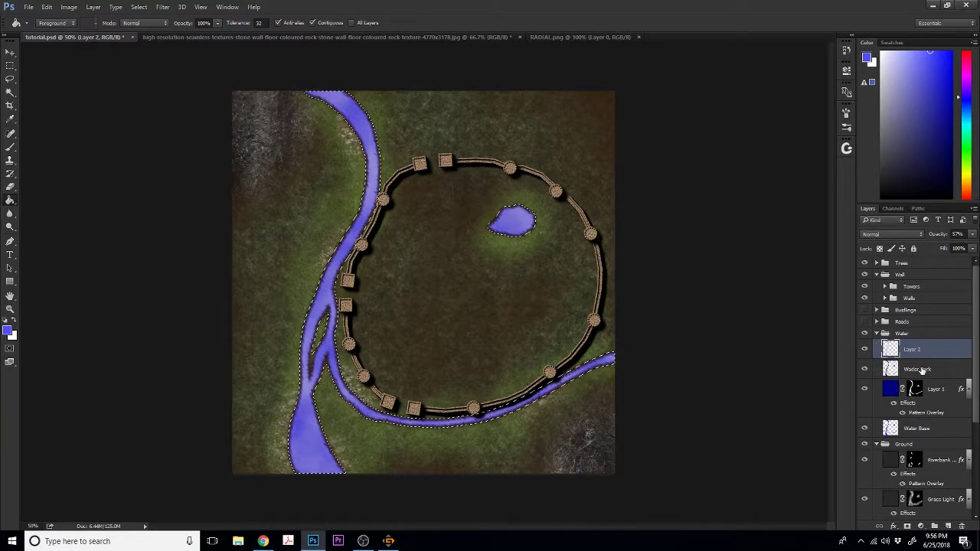
# - Add a new layer named Water shadow directly above Layer 1, keeping the river and pond selection
pyautogui.click(922, 373)
pyautogui.click(929, 388)
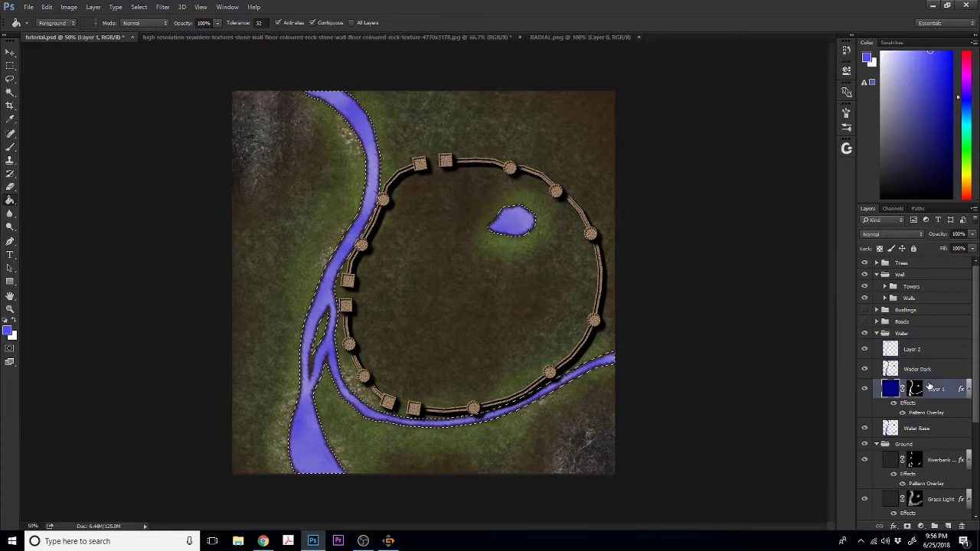
pyautogui.click(947, 527)
pyautogui.doubleClick(913, 388)
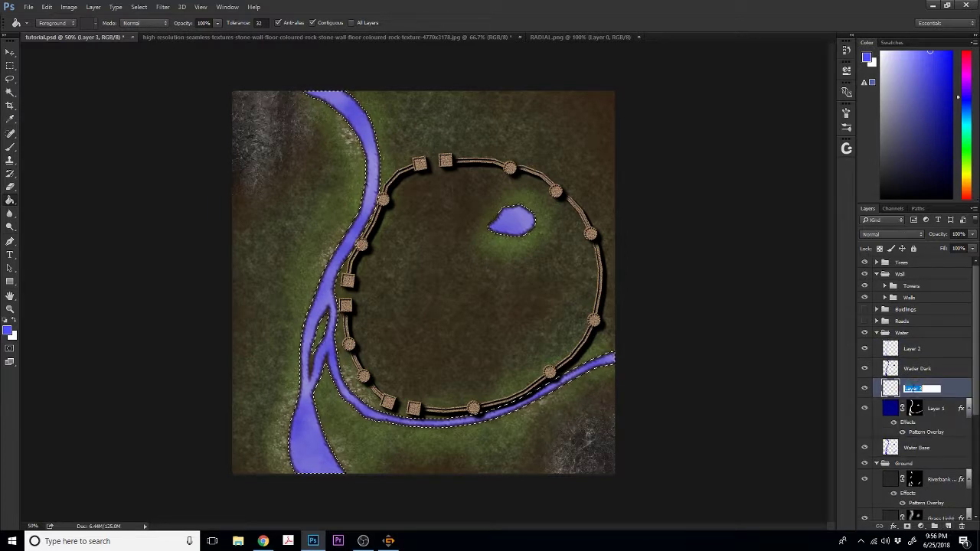
pyautogui.write('Water shad')
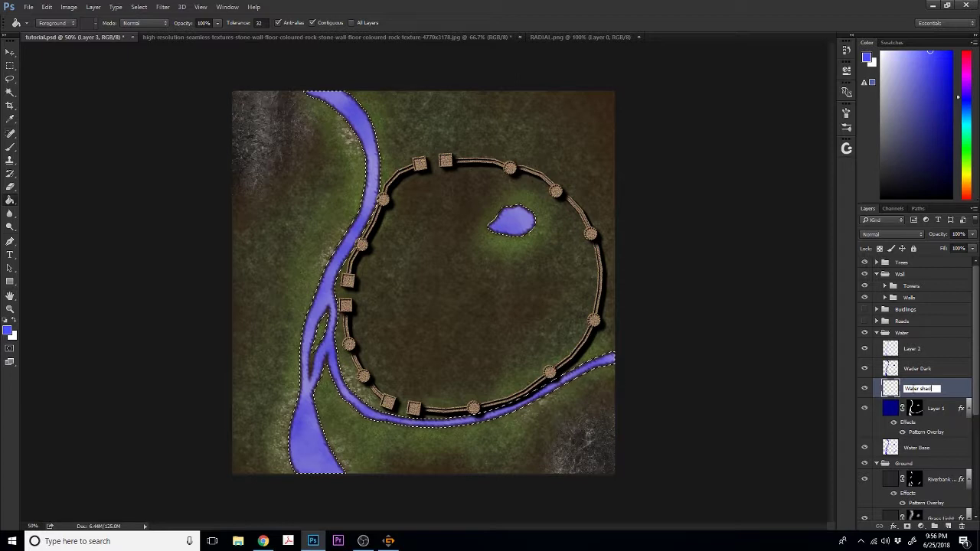
pyautogui.write('ow')
pyautogui.press('Return')
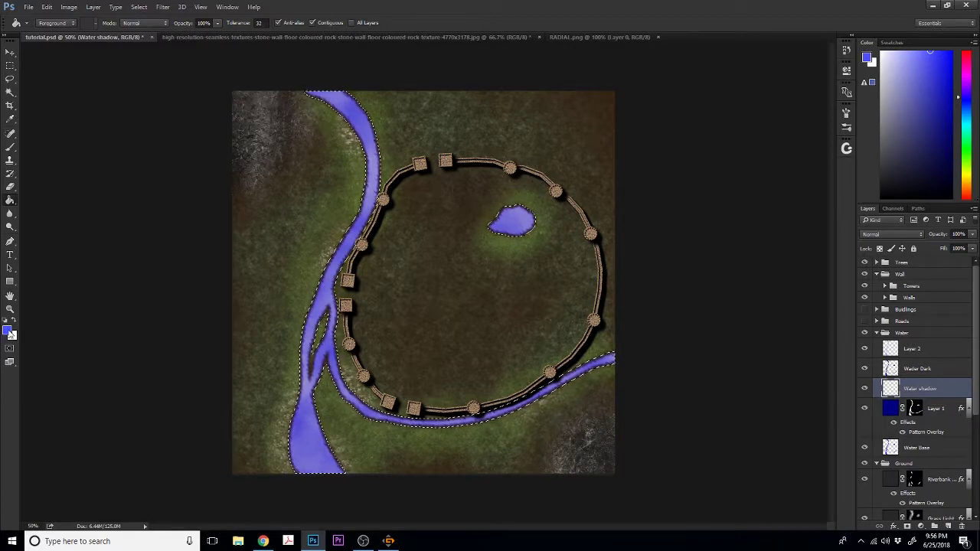
# - Fill the selected river and pond area with black on the Water shadow layer and deselect
pyautogui.press('d')
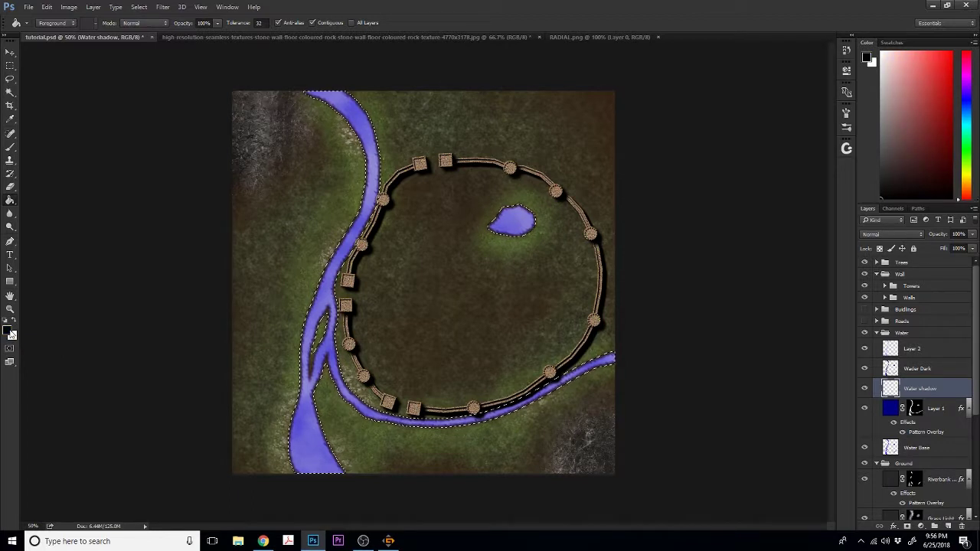
pyautogui.click(327, 294)
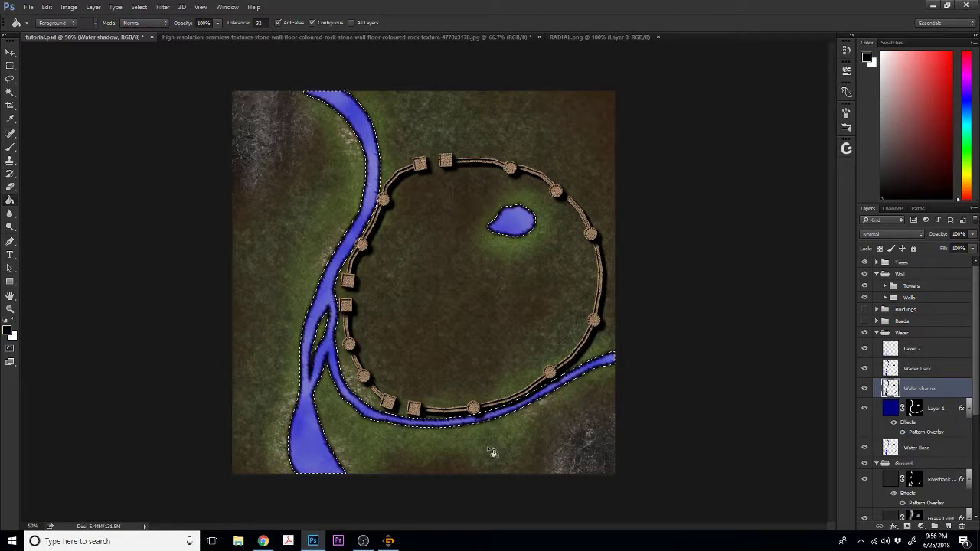
pyautogui.hotkey('ctrl', 'd')
# - Apply a Gaussian Blur to the Water shadow layer with a larger radius to soften the edges of the black fill
pyautogui.click(161, 7)
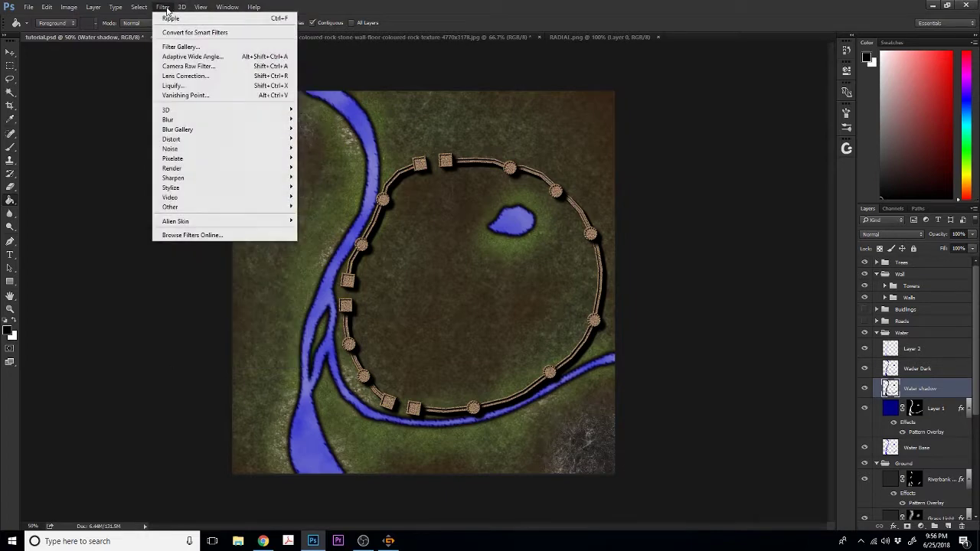
pyautogui.moveTo(176, 120)
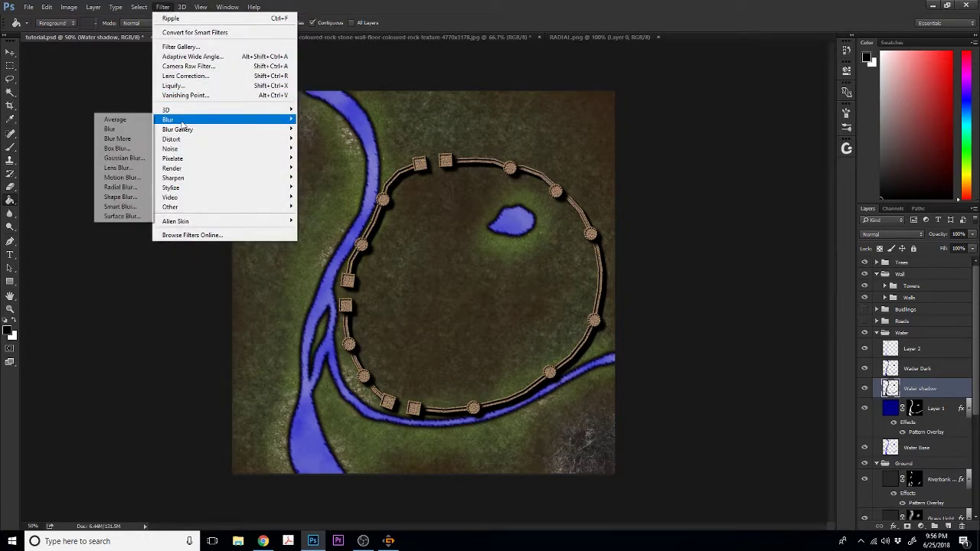
pyautogui.click(113, 157)
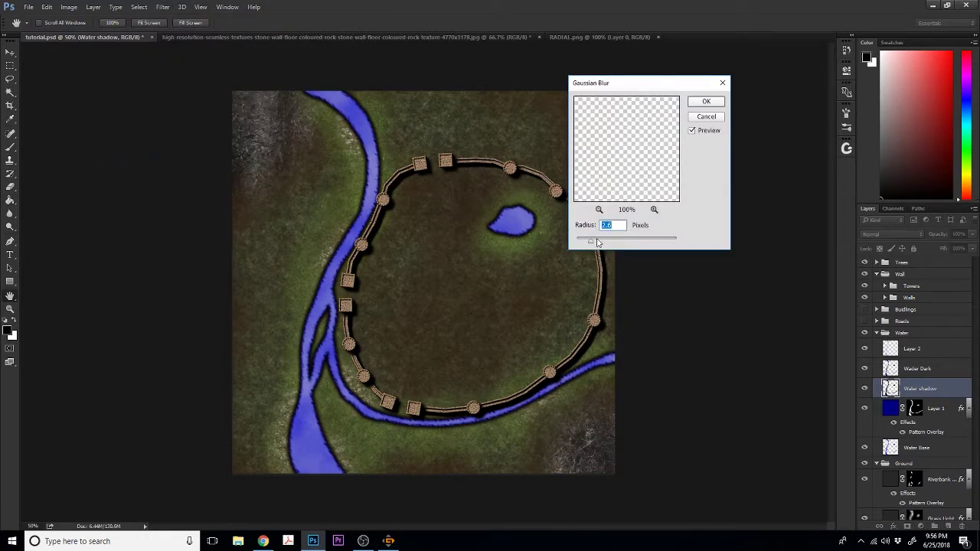
pyautogui.moveTo(639, 159); pyautogui.dragTo(668, 163)
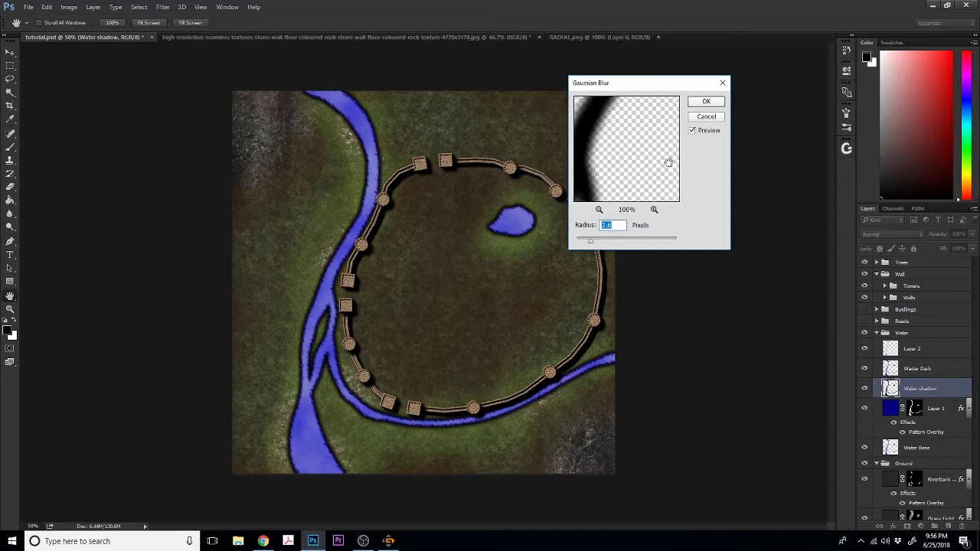
pyautogui.moveTo(591, 242)
pyautogui.mouseDown()
pyautogui.moveTo(614, 242)
pyautogui.moveTo(605, 241)
pyautogui.mouseUp()
pyautogui.click(704, 102)
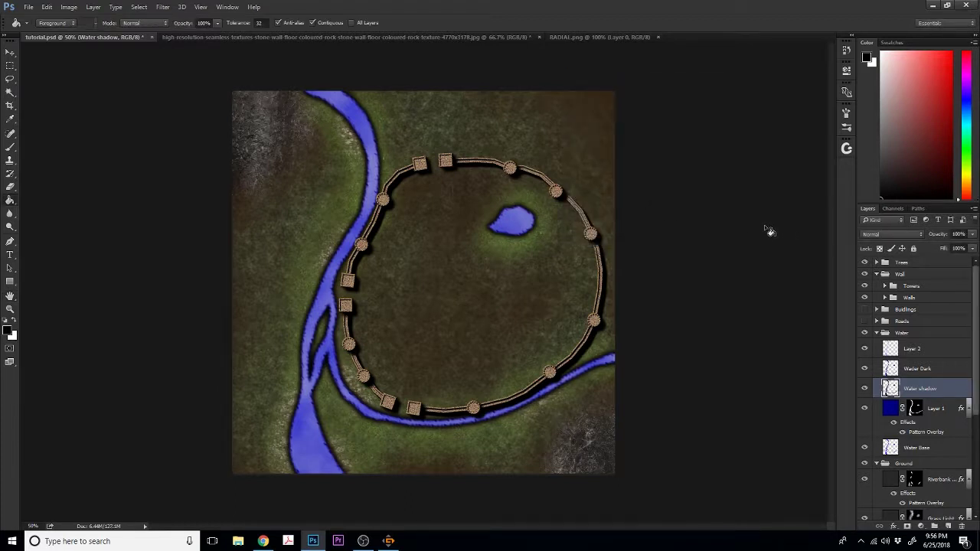
# - Reduce the Water shadow layer's opacity to 67% and toggle its visibility to compare the effect
pyautogui.click(10, 52)
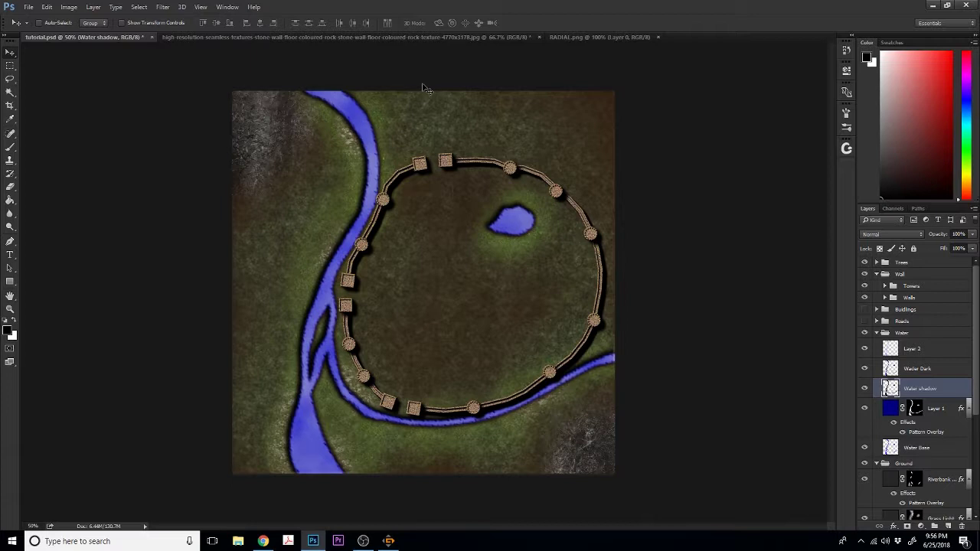
pyautogui.click(972, 238)
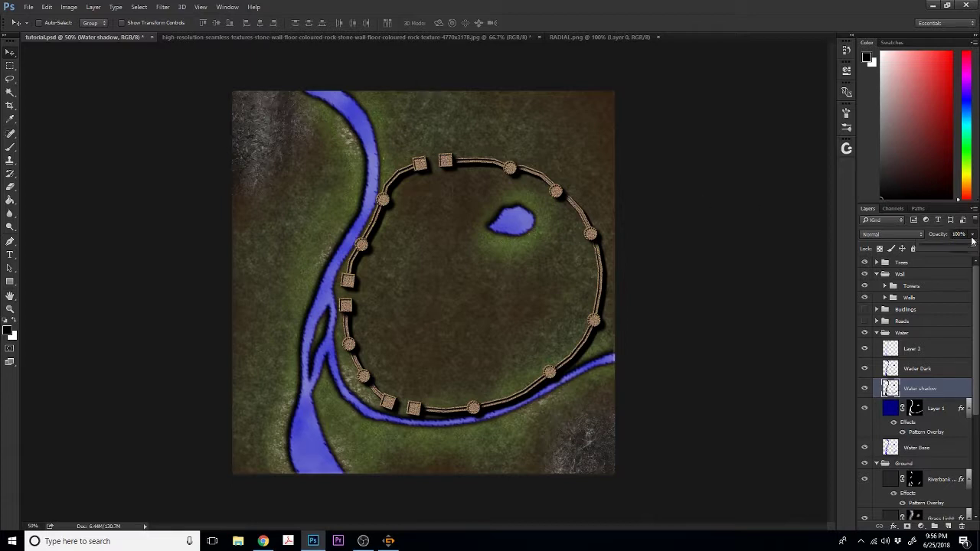
pyautogui.moveTo(970, 247); pyautogui.dragTo(954, 248)
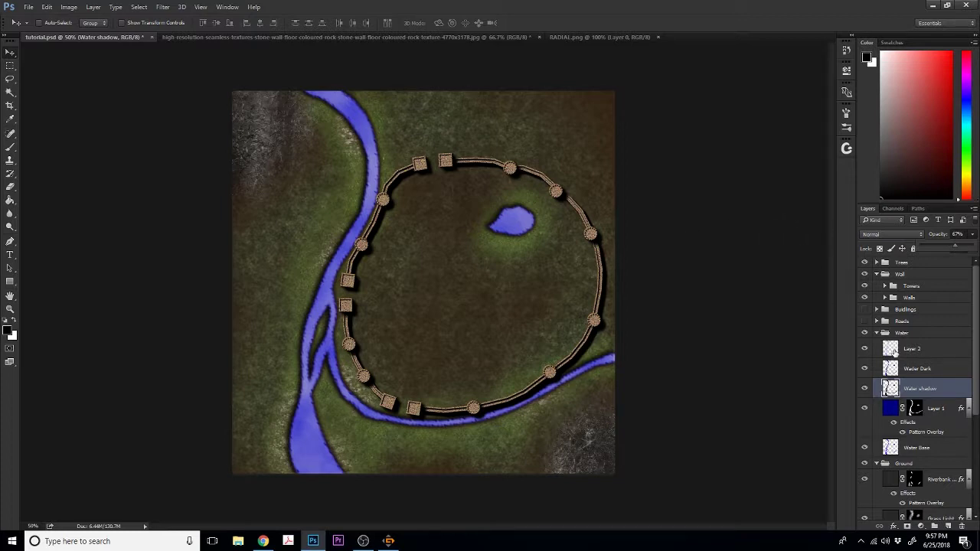
pyautogui.click(865, 389)
pyautogui.click(865, 389)
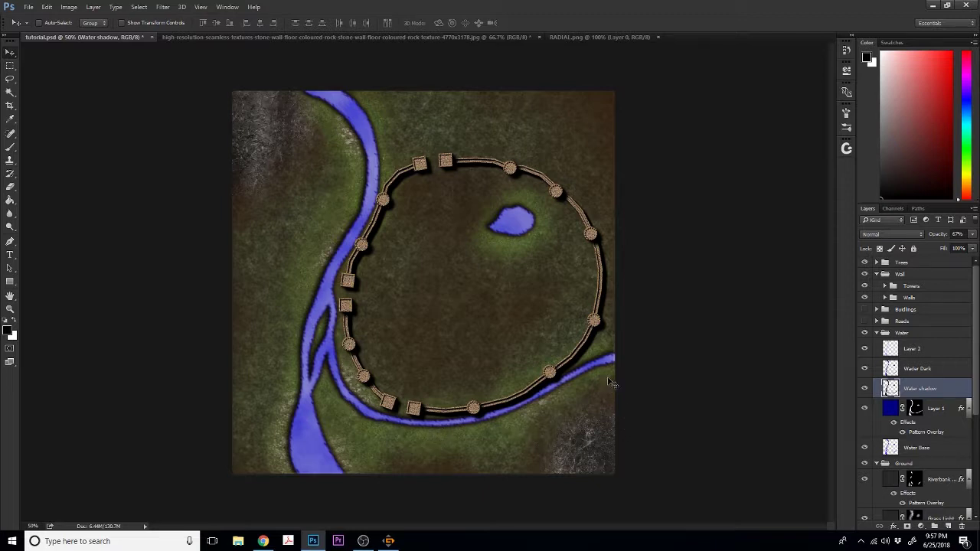
# - Load Layer 1's mask as a selection and add a new layer named Water Light directly above Layer 1
pyautogui.keyDown('ctrl'); pyautogui.click(914, 409); pyautogui.keyUp('ctrl')
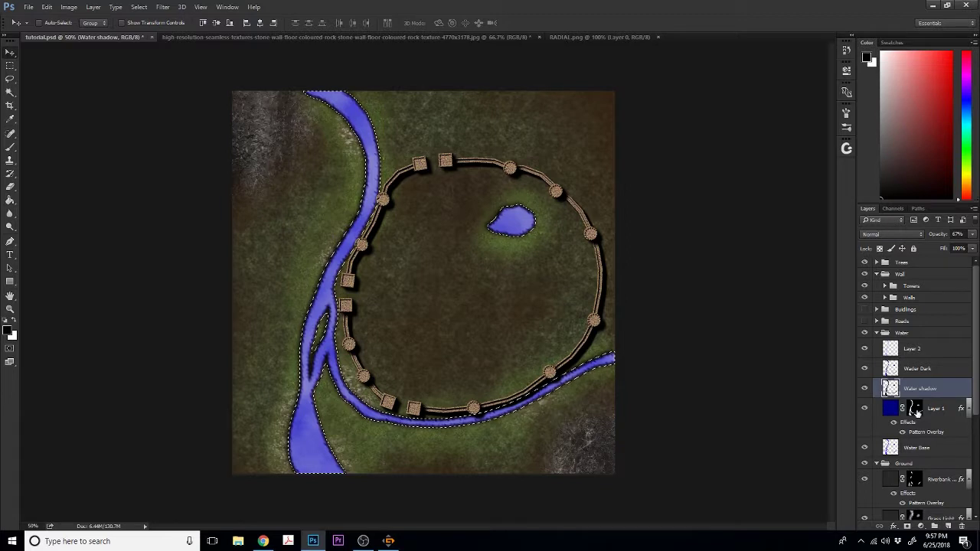
pyautogui.click(932, 412)
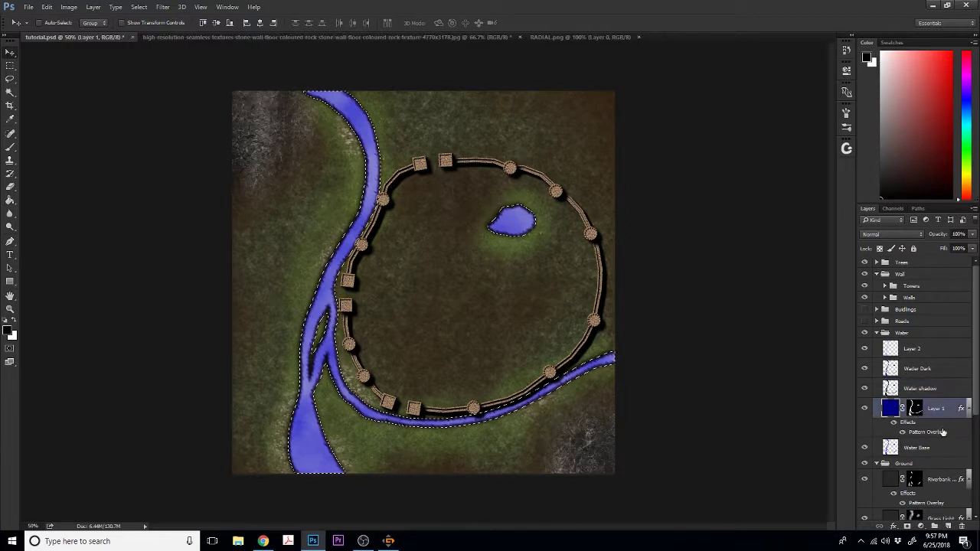
pyautogui.click(948, 527)
pyautogui.doubleClick(917, 369)
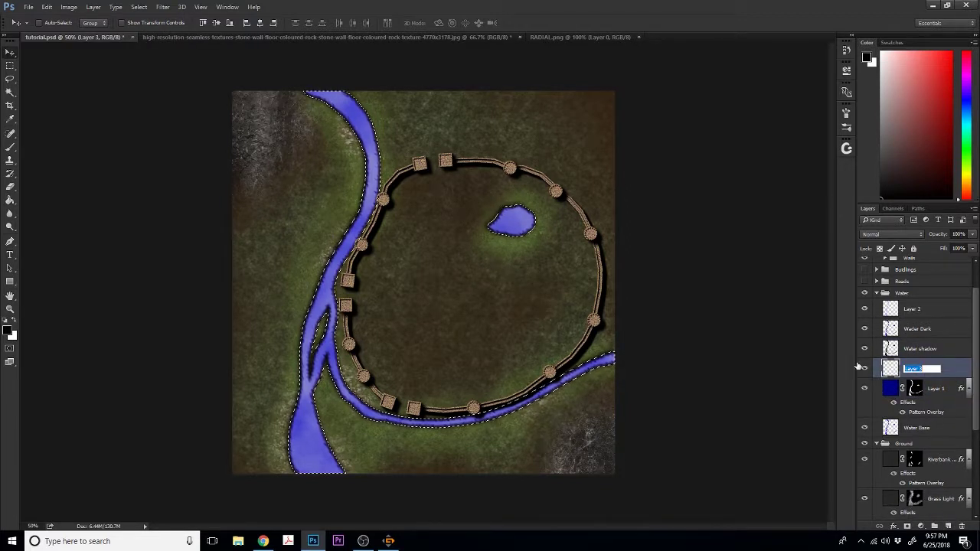
pyautogui.write('Water Light')
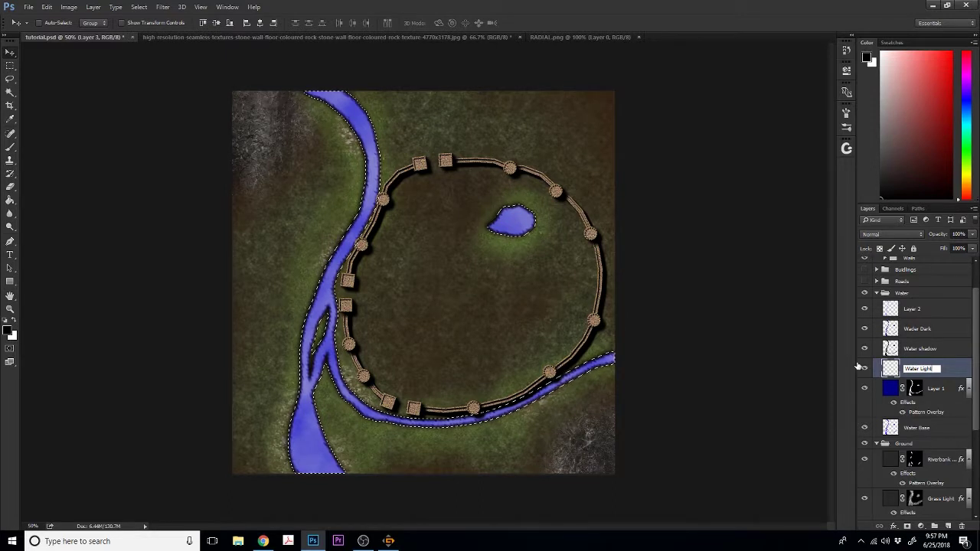
pyautogui.press('Return')
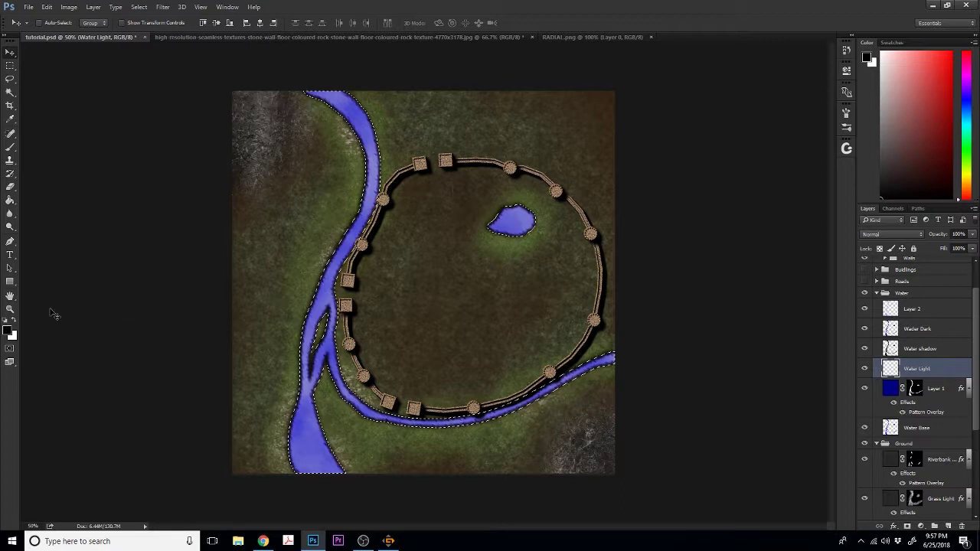
# - Fill the selected river and pond area with white on the Water Light layer
pyautogui.press('x')
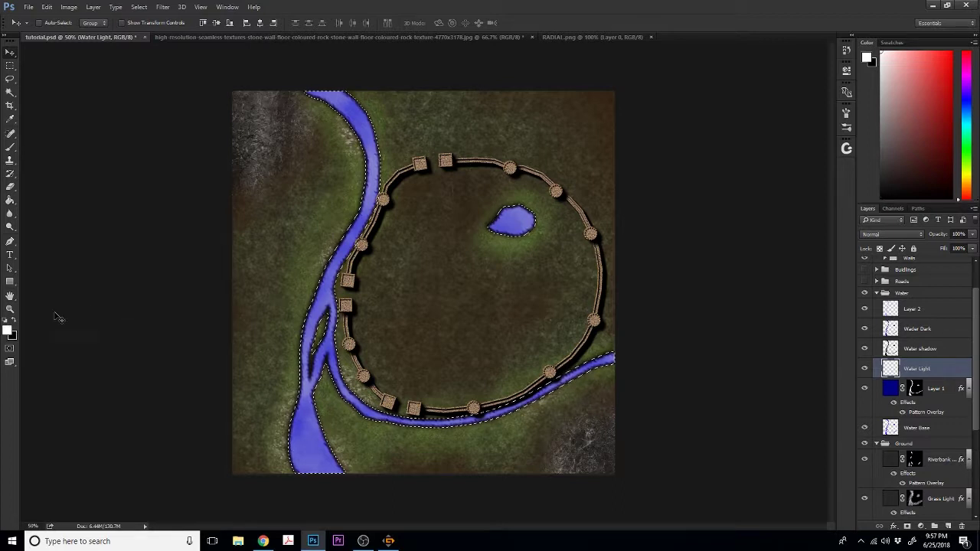
pyautogui.click(10, 200)
pyautogui.click(365, 131)
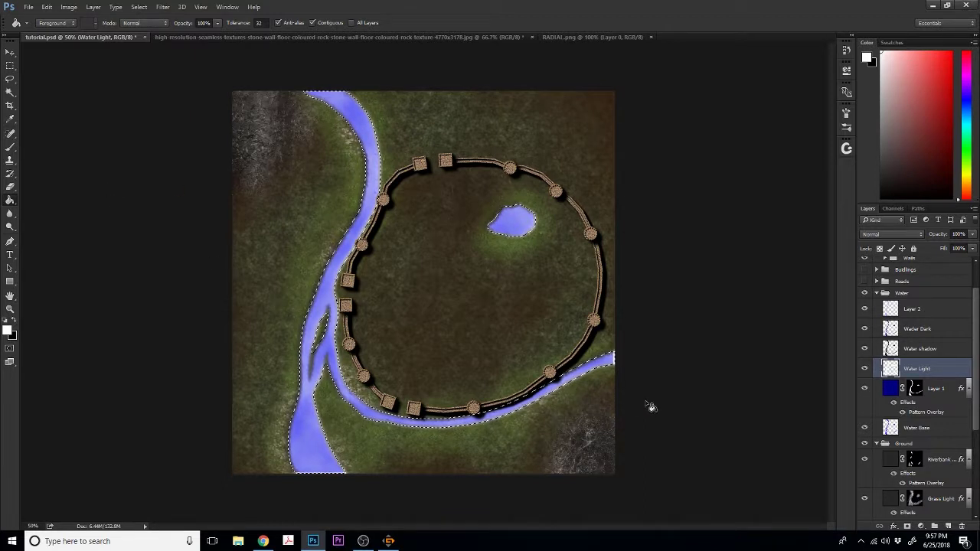
# - Deselect the water area and reapply the last Gaussian Blur to the white fill on the Water Light layer
pyautogui.hotkey('ctrl', 'd')
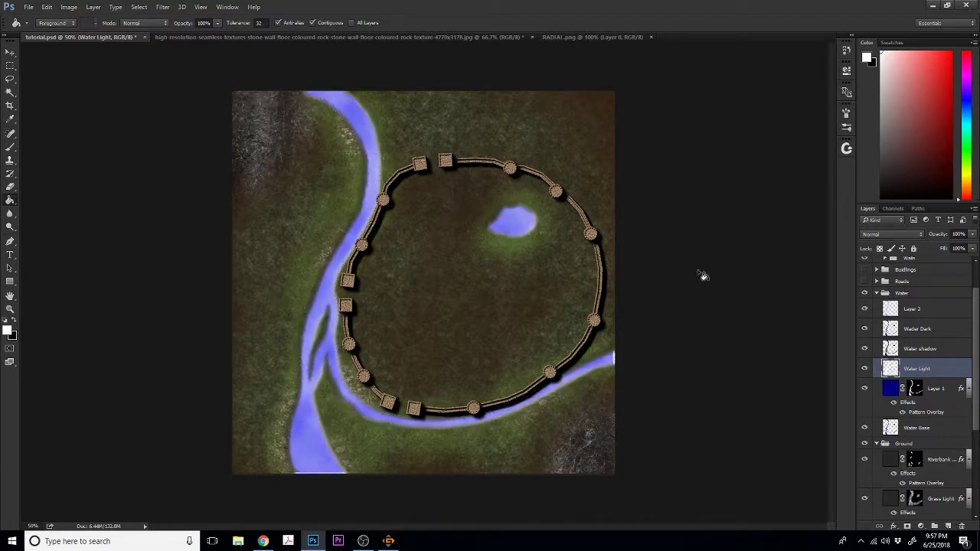
pyautogui.click(163, 7)
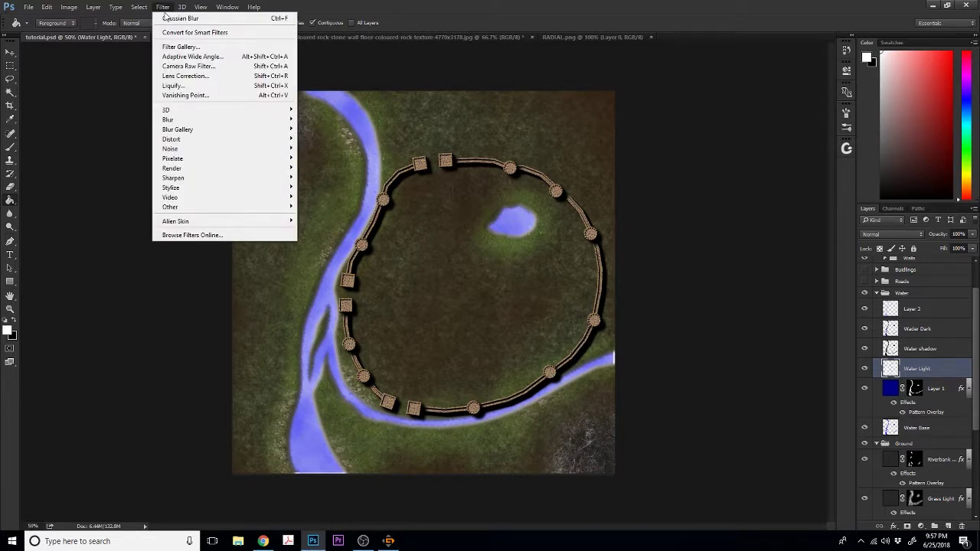
pyautogui.click(169, 19)
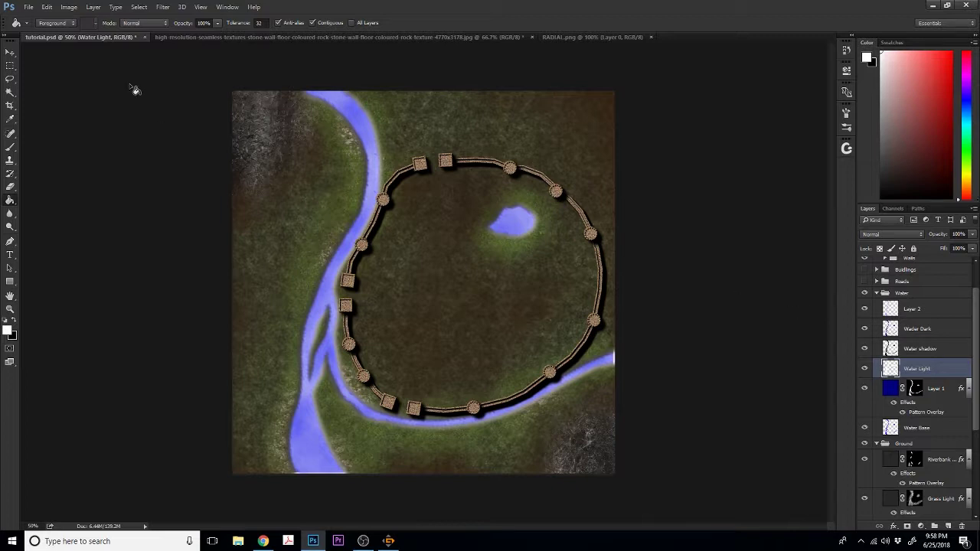
# - Nudge the Water Light layer slightly down and to the right with the Move tool to offset the highlight
pyautogui.click(10, 52)
pyautogui.press('Down')
pyautogui.press('Down')
pyautogui.press('Down')
pyautogui.press('Down')
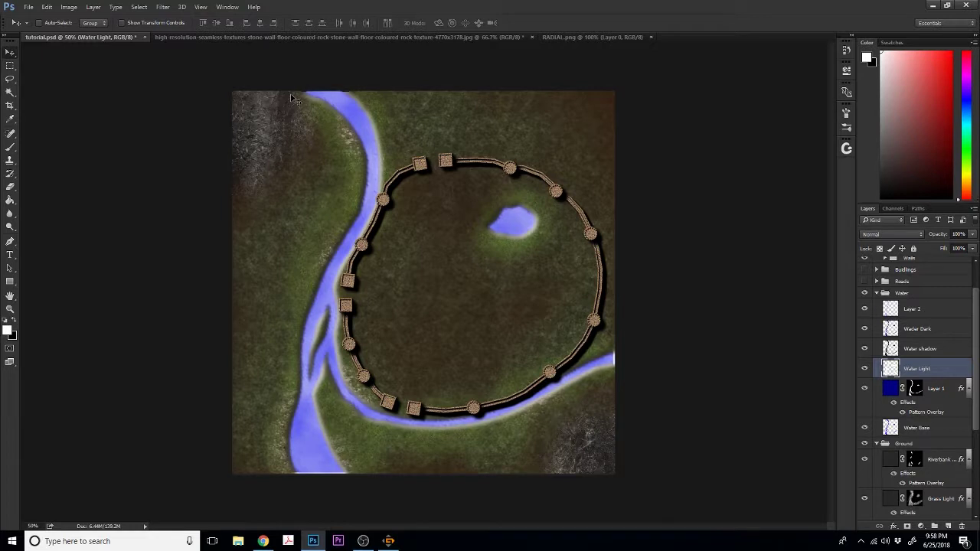
pyautogui.press('Right')
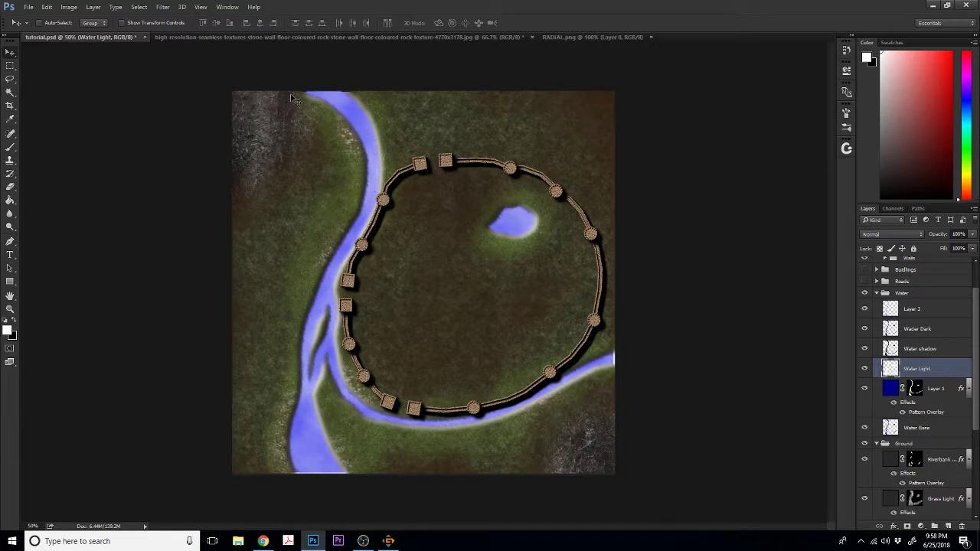
pyautogui.press('Right')
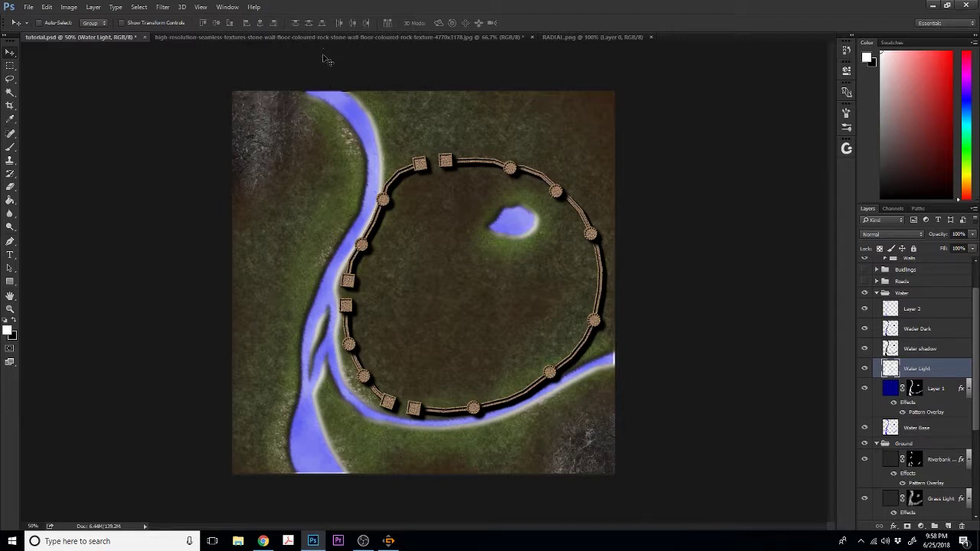
# - Cycle through the blend modes for the Water Light layer and settle on Hue
pyautogui.click(972, 233)
pyautogui.moveTo(972, 249)
pyautogui.mouseDown()
pyautogui.moveTo(949, 249)
pyautogui.moveTo(972, 249)
pyautogui.mouseUp()
pyautogui.click(891, 233)
pyautogui.click(891, 234)
pyautogui.press('Down')
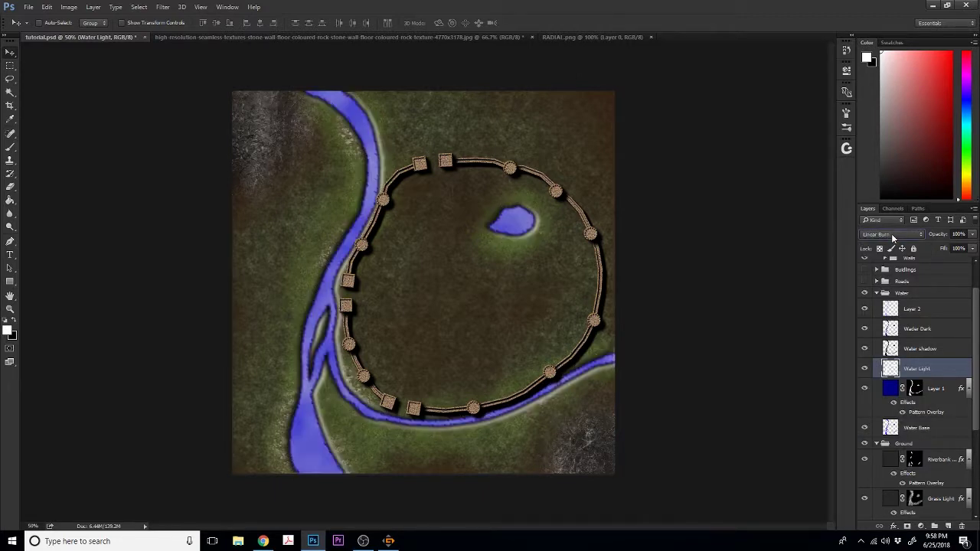
pyautogui.press('Down')
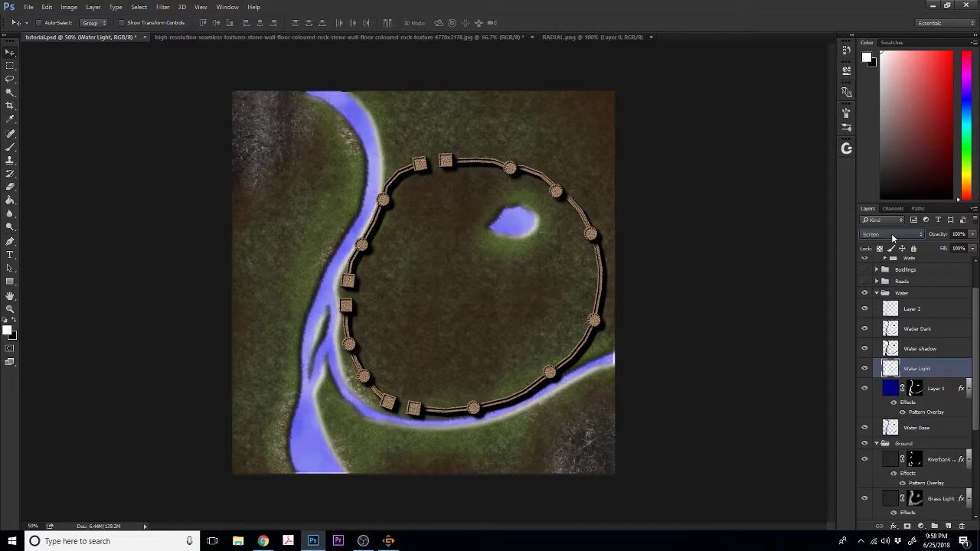
pyautogui.press('Down')
pyautogui.press('Down')
pyautogui.press('Down')
pyautogui.press('Down')
pyautogui.press('Down')
pyautogui.press('Down')
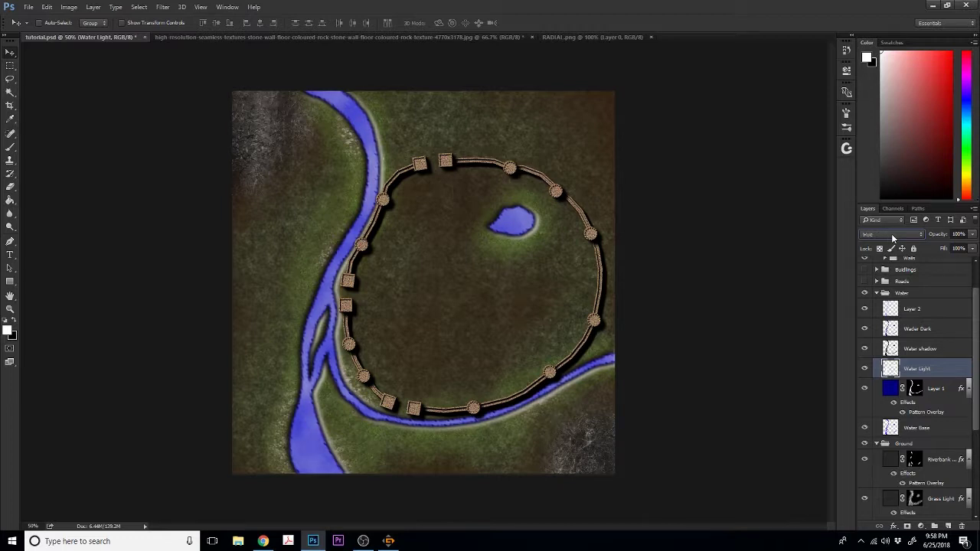
# - Lower the Water Light layer's opacity to about 48%, toggling its visibility to compare the effect
pyautogui.click(972, 233)
pyautogui.moveTo(955, 248); pyautogui.dragTo(952, 249)
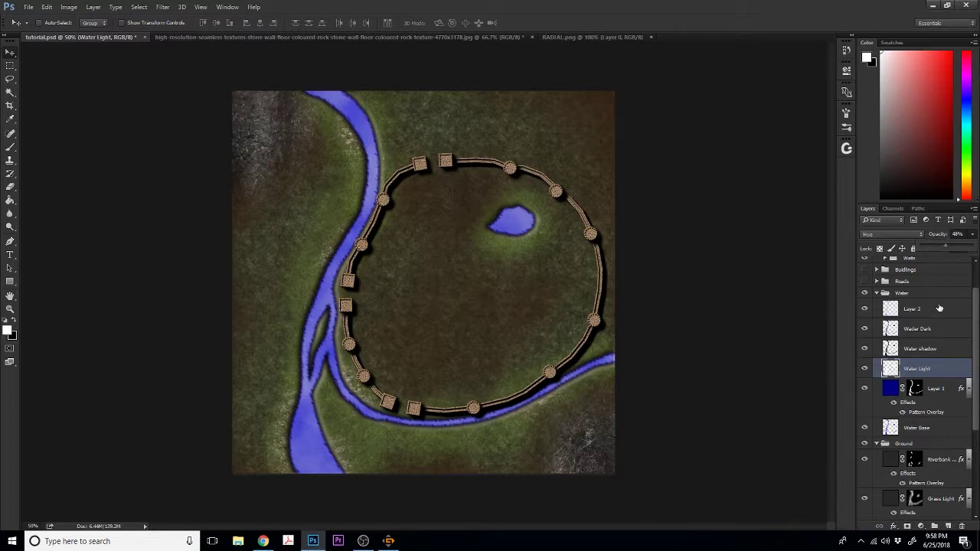
pyautogui.click(866, 369)
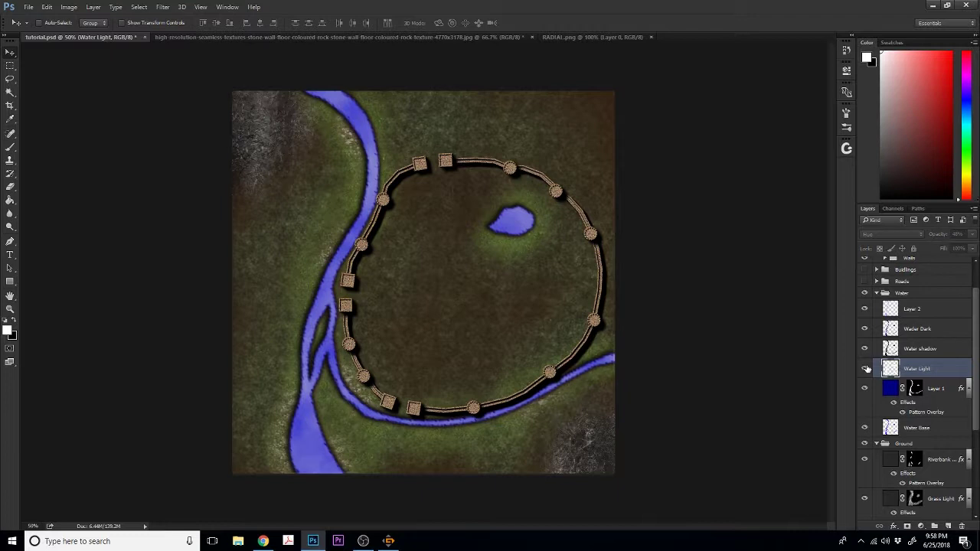
pyautogui.click(866, 369)
pyautogui.click(972, 236)
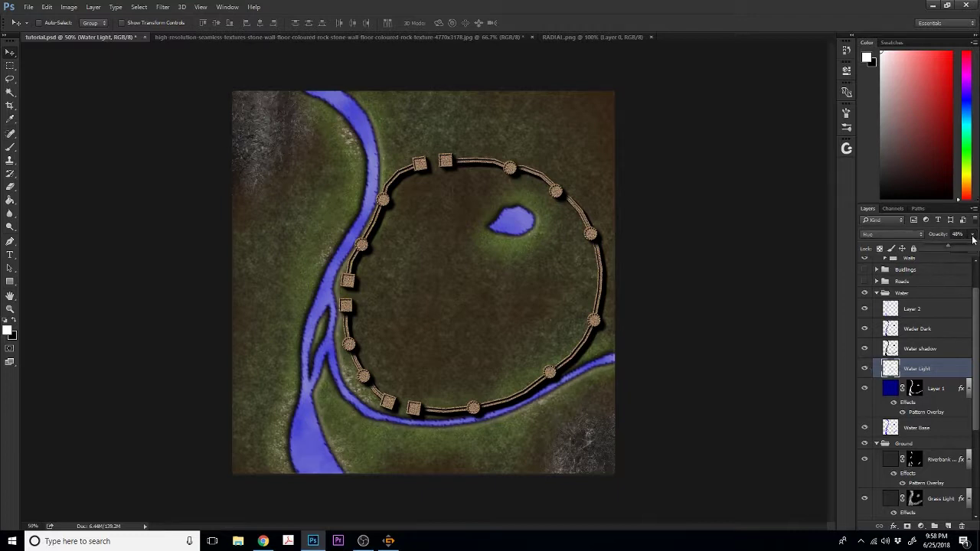
pyautogui.moveTo(949, 248); pyautogui.dragTo(946, 248)
# - Reduce the Water shadow layer's opacity to 50% and toggle the shadow and light layers off and on to compare
pyautogui.click(919, 348)
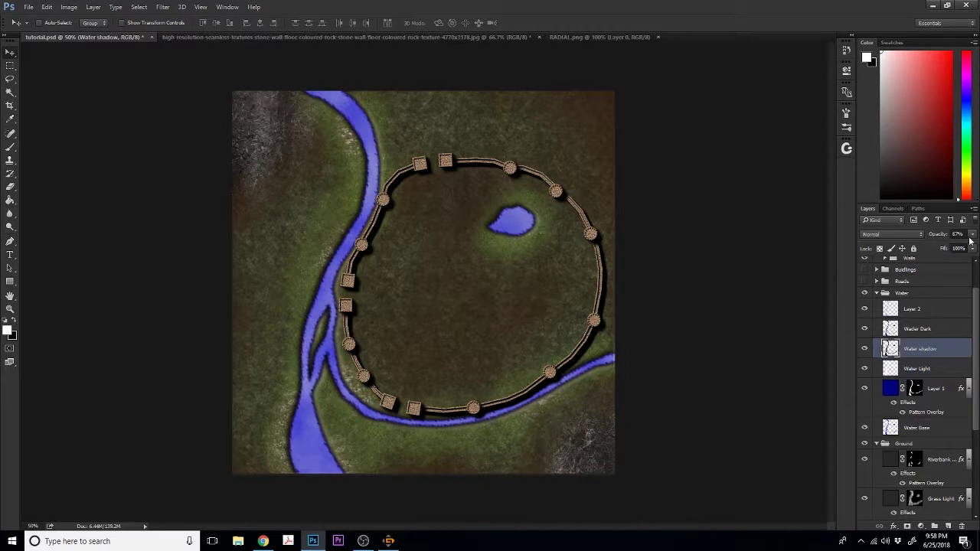
pyautogui.click(971, 235)
pyautogui.moveTo(960, 248); pyautogui.dragTo(949, 249)
pyautogui.click(867, 371)
pyautogui.click(865, 348)
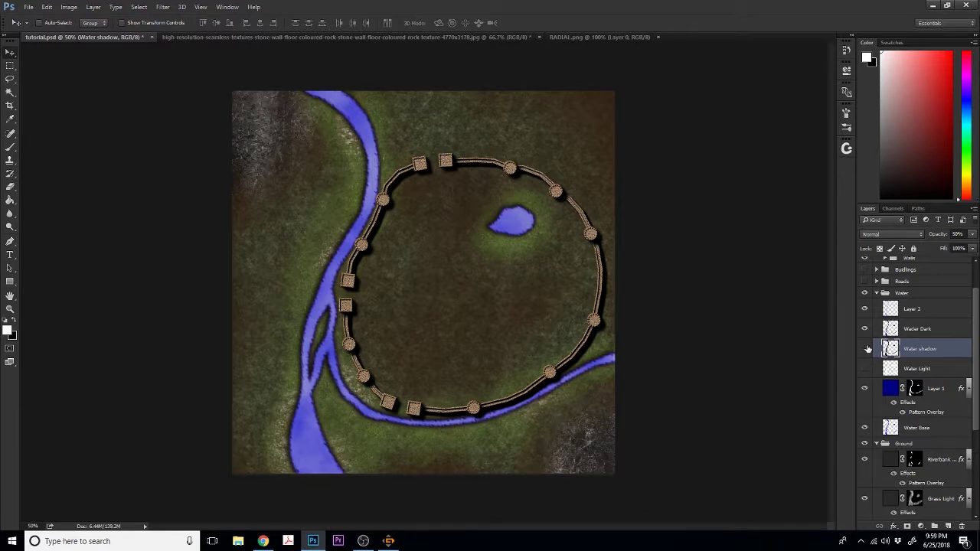
pyautogui.click(866, 348)
pyautogui.click(864, 368)
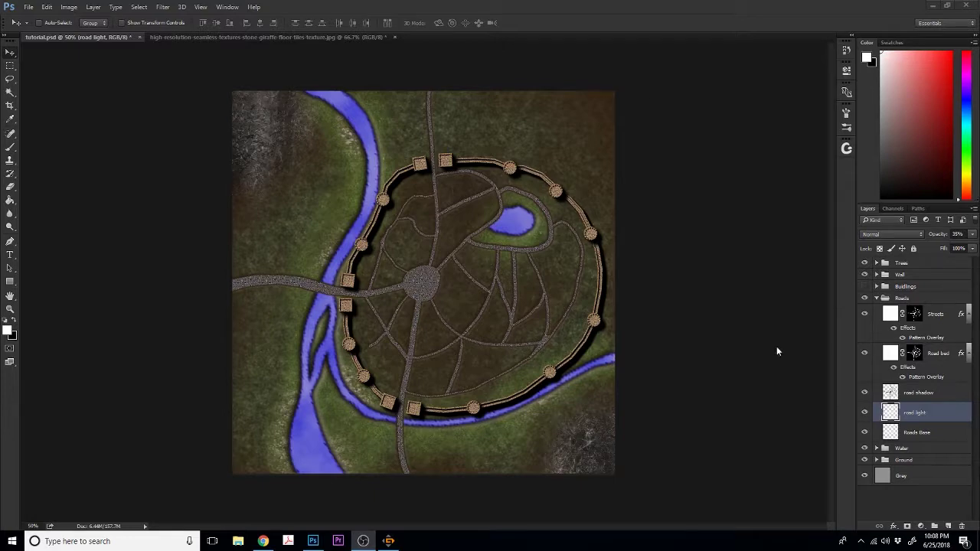
# - Examine the finished roads up close by toggling the Streets, road bed and road light layers off and on
pyautogui.click(656, 6)
pyautogui.hotkey('ctrl', '+')
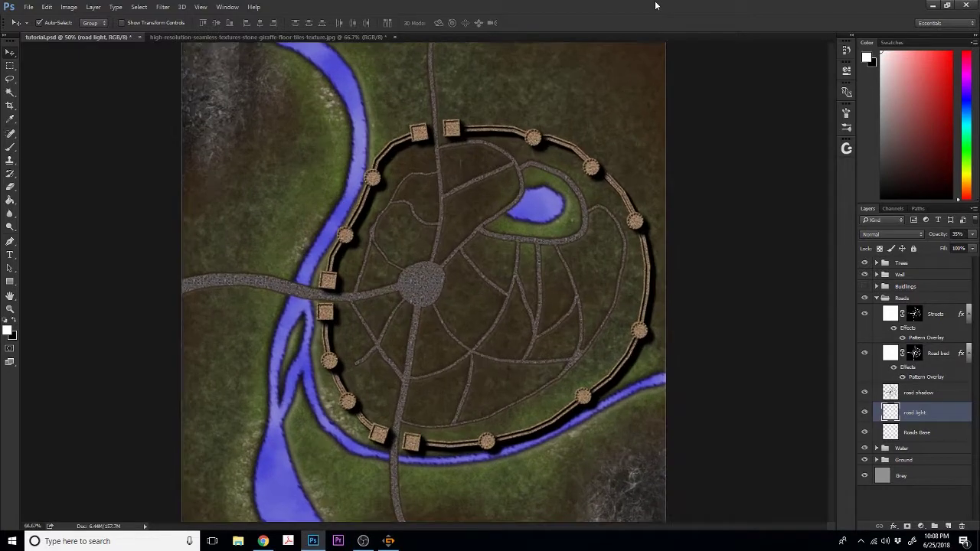
pyautogui.hotkey('ctrl', '+')
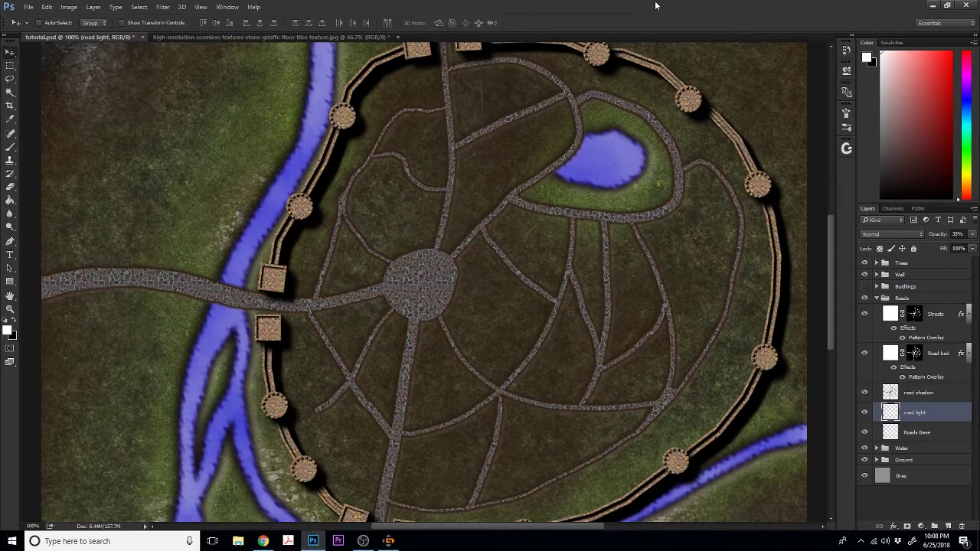
pyautogui.click(865, 314)
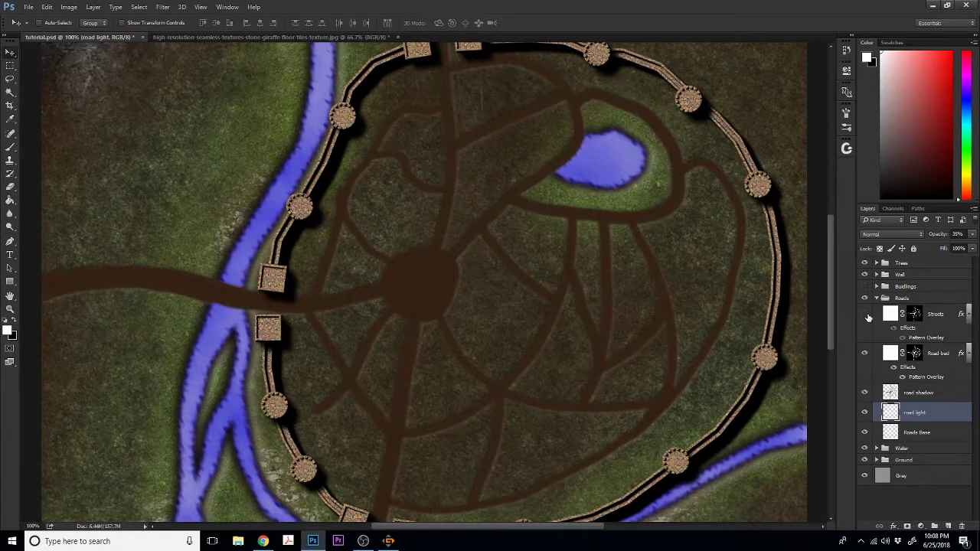
pyautogui.click(864, 314)
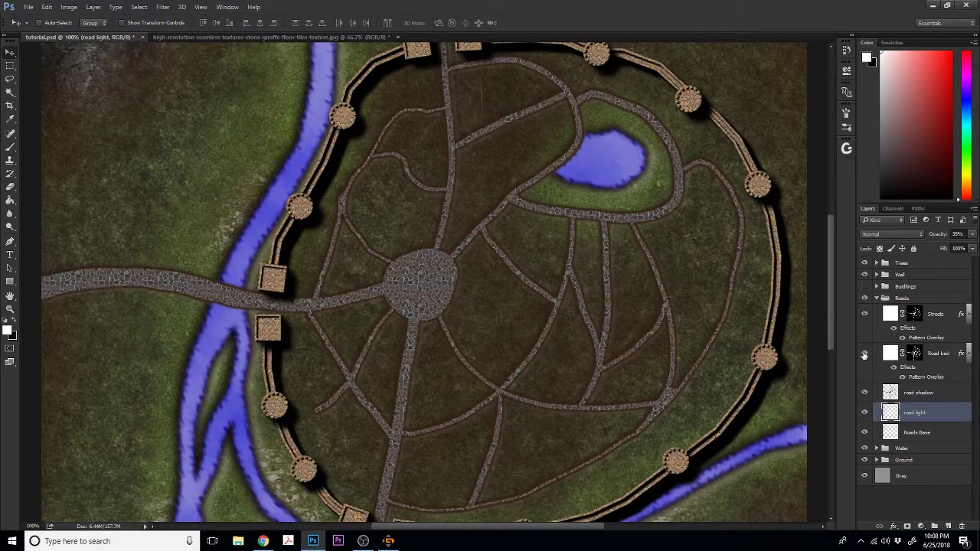
pyautogui.click(864, 356)
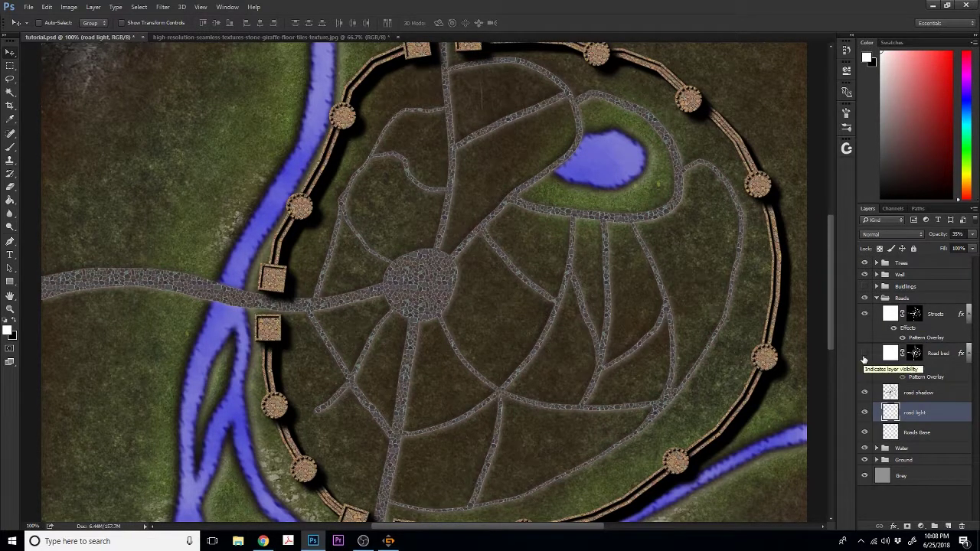
pyautogui.click(864, 355)
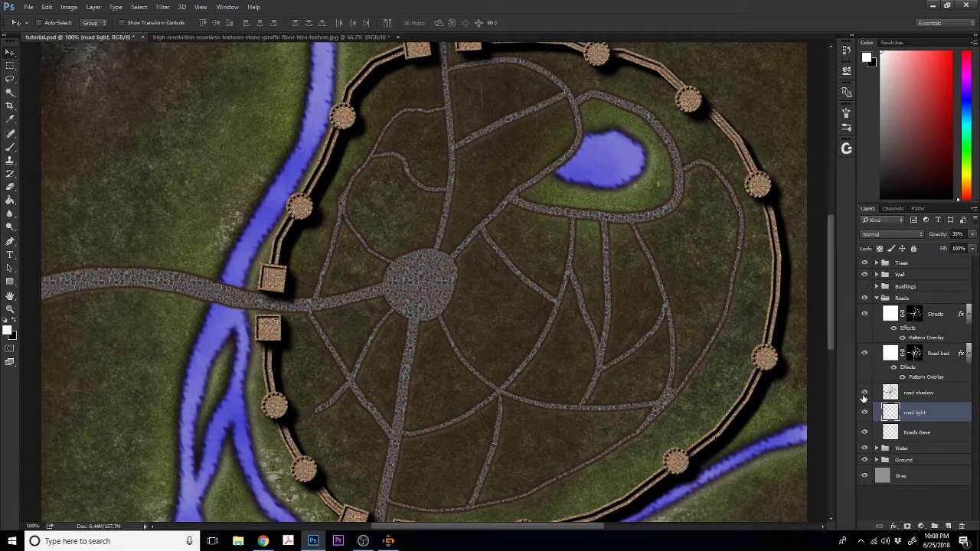
pyautogui.click(864, 413)
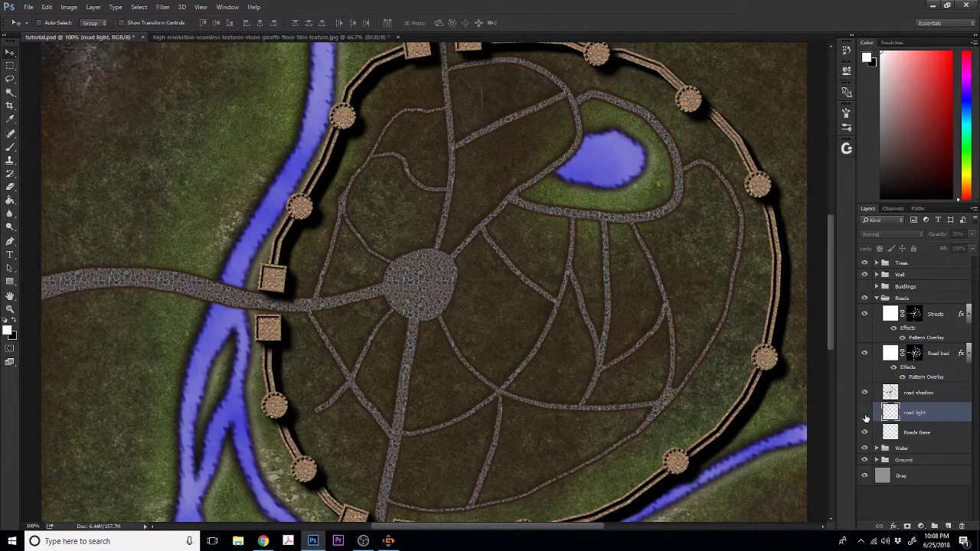
pyautogui.click(865, 413)
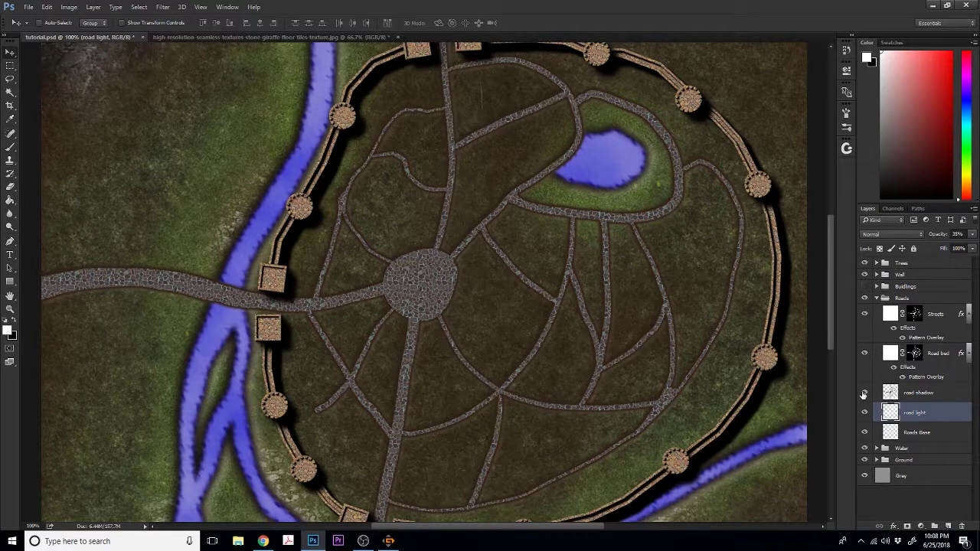
pyautogui.hotkey('ctrl', '-')
pyautogui.hotkey('ctrl', '-')
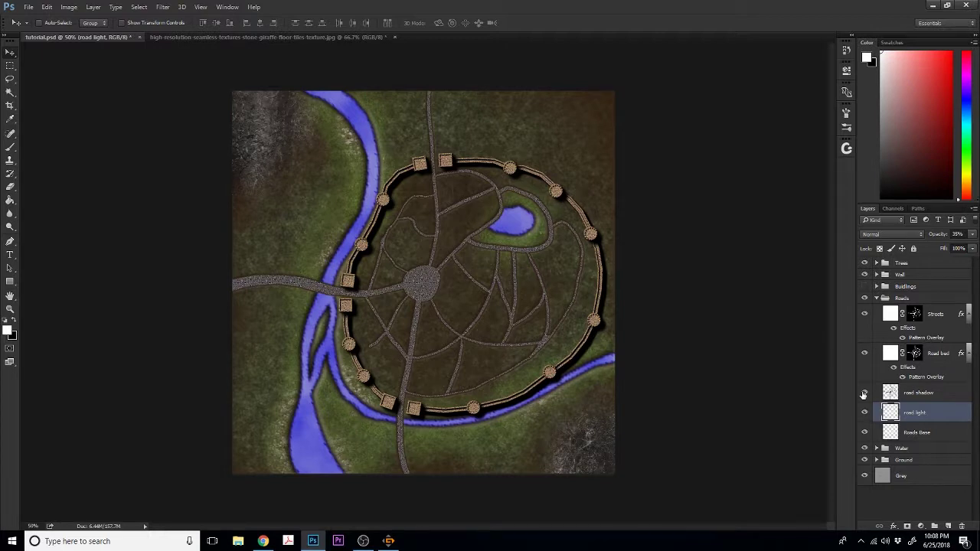
# - Collapse the Roads group, and show and expand the Buildings group
pyautogui.click(877, 298)
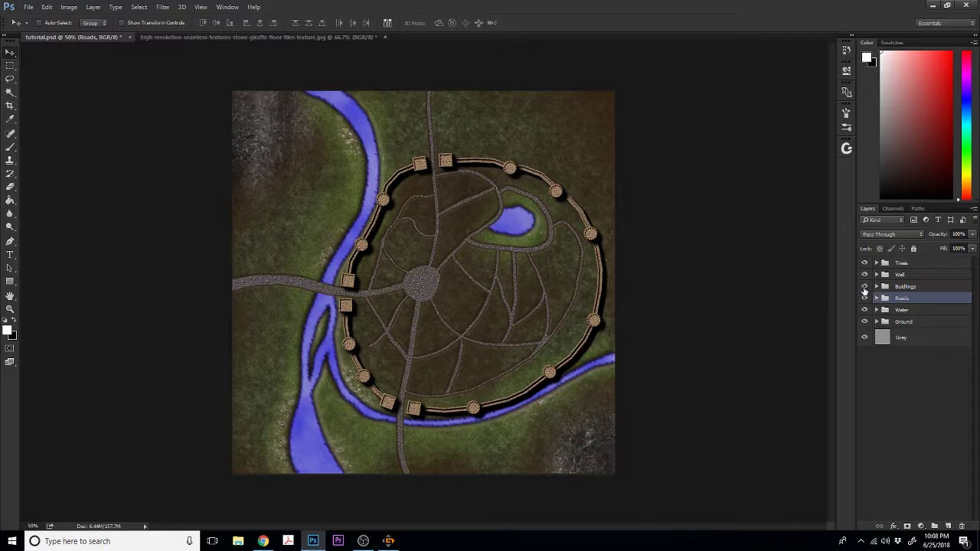
pyautogui.click(864, 287)
pyautogui.click(877, 287)
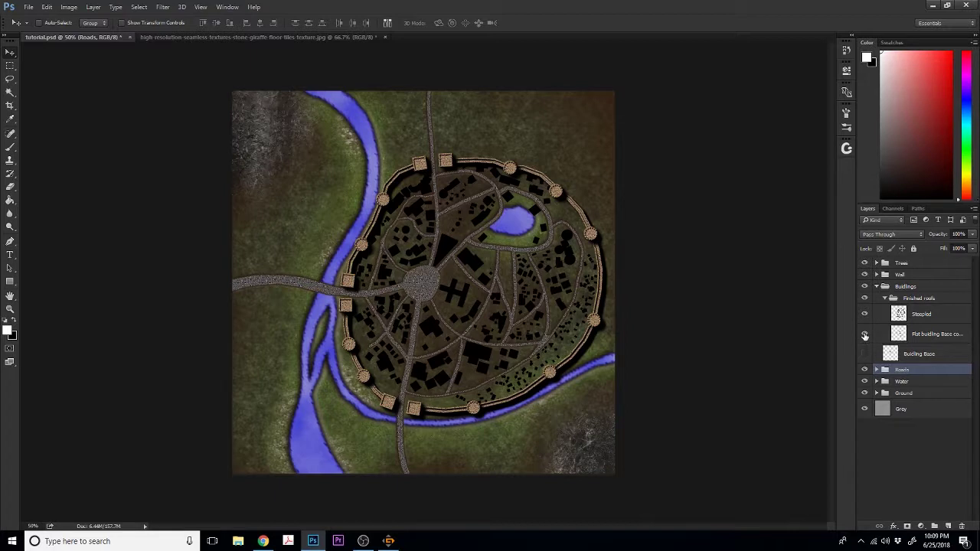
# - Check the flat building base copy by toggling its visibility, and hide the Steepled layer in the Finished roofs group
pyautogui.click(865, 334)
pyautogui.click(865, 335)
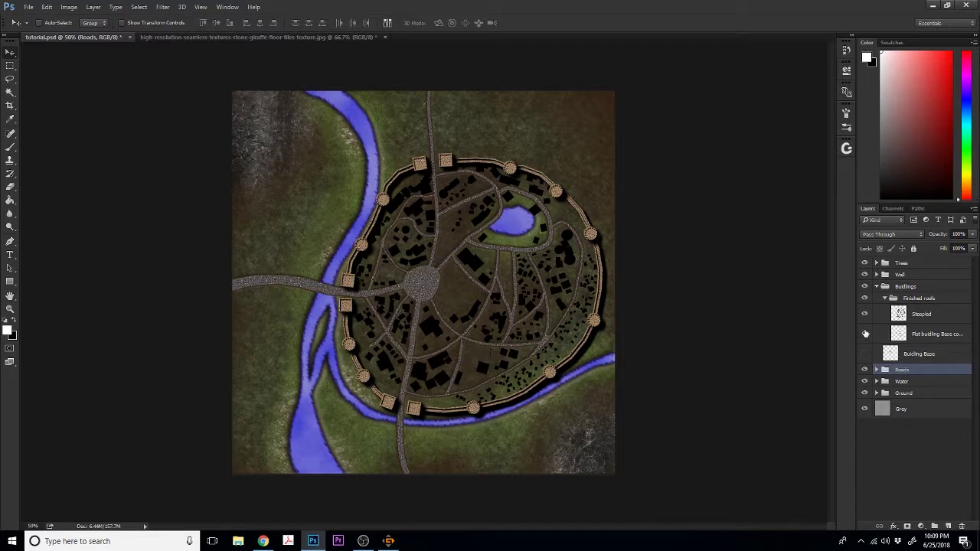
pyautogui.click(864, 314)
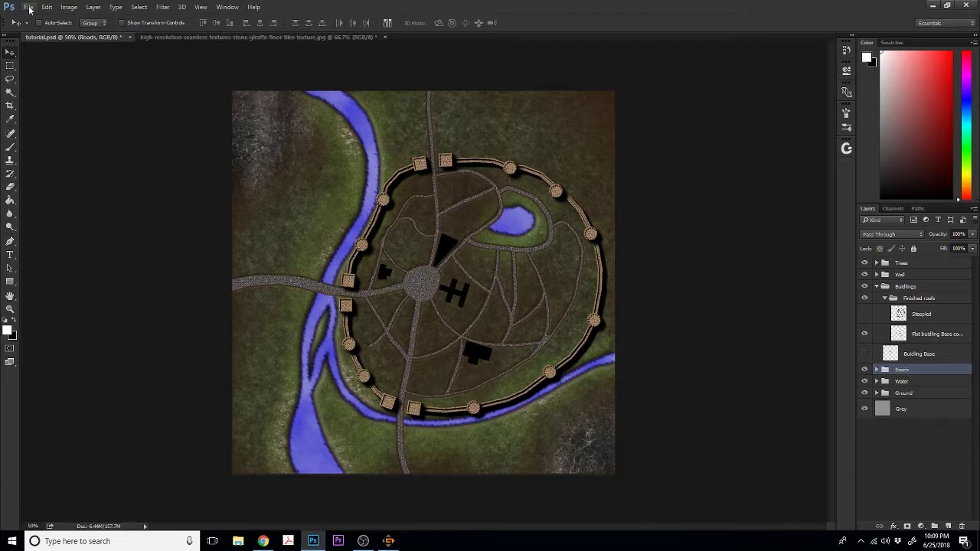
# - Open the Pebbles_01_UV_H_CM_1 texture image from the streets folder
pyautogui.click(69, 7)
pyautogui.moveTo(48, 6)
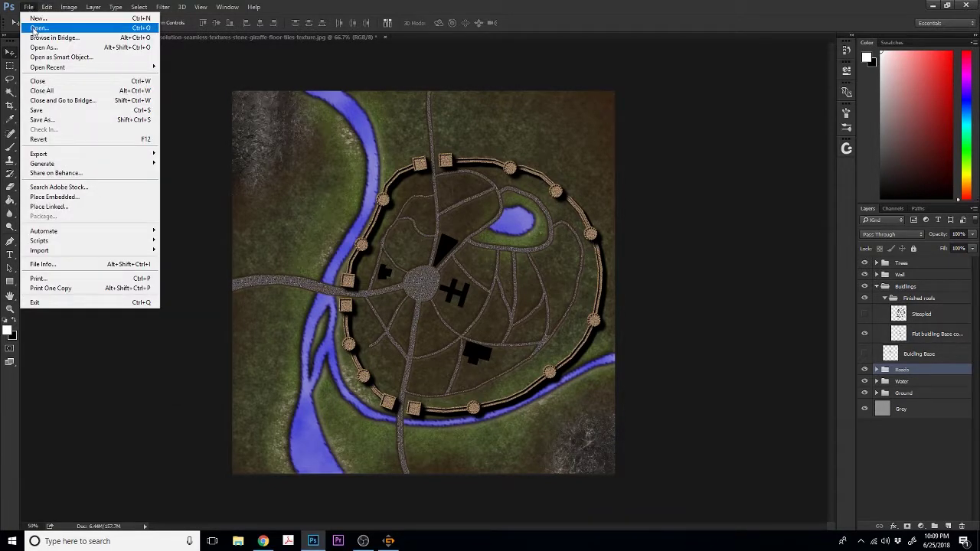
pyautogui.click(36, 28)
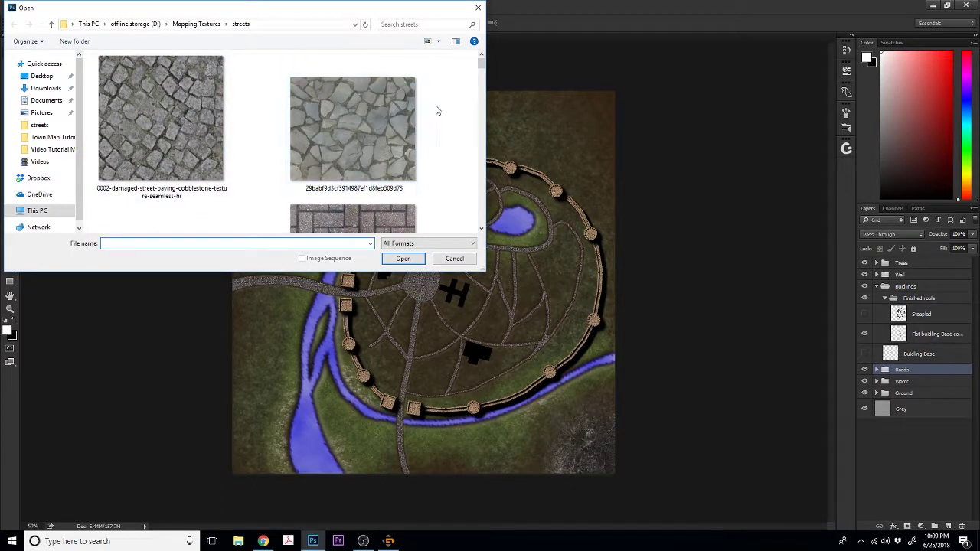
pyautogui.moveTo(481, 66)
pyautogui.mouseDown()
pyautogui.moveTo(480, 184)
pyautogui.moveTo(480, 176)
pyautogui.mouseUp()
pyautogui.click(388, 170)
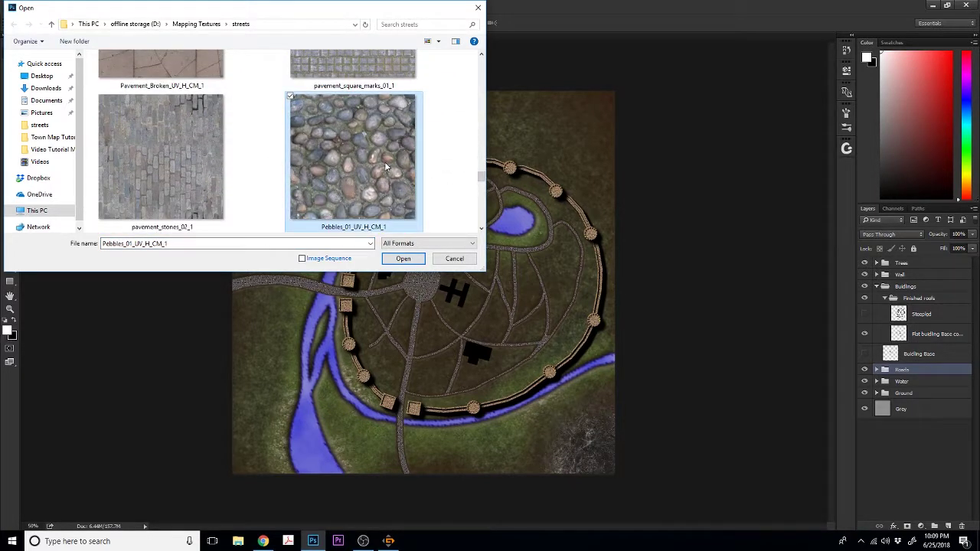
pyautogui.doubleClick(387, 167)
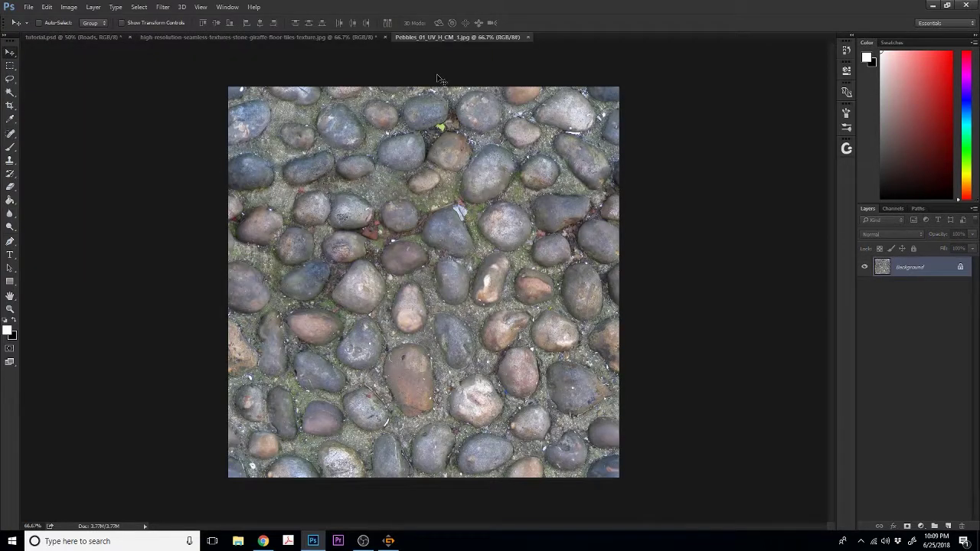
# - Define the entire pebble image as a pattern named Pebbles_01_UV_H_CM_1.jpg and return to the tutorial.psd document
pyautogui.hotkey('ctrl', 'a')
pyautogui.click(47, 7)
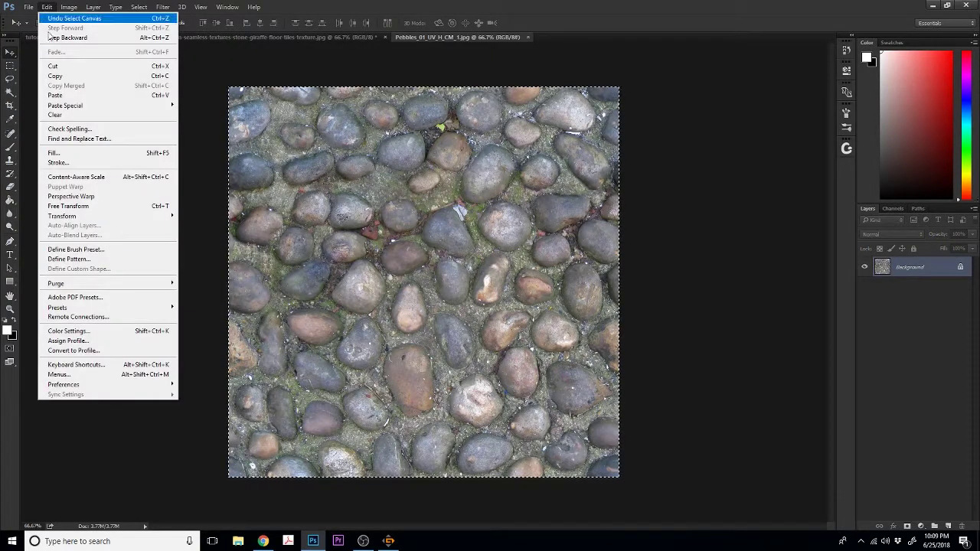
pyautogui.click(76, 258)
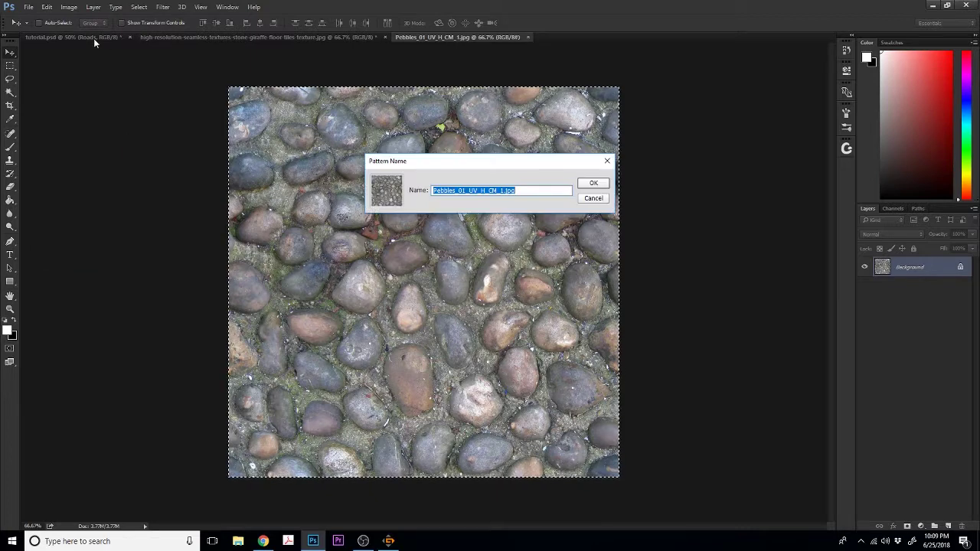
pyautogui.click(593, 183)
pyautogui.click(72, 37)
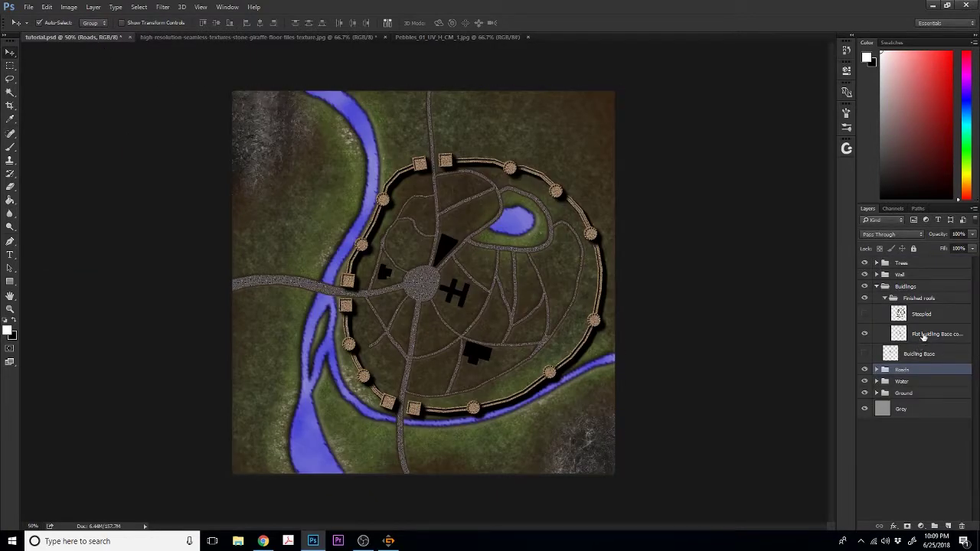
# - Load the flat building base copy's outline as a selection and create a layer above it named Flat building color
pyautogui.click(924, 337)
pyautogui.keyDown('ctrl'); pyautogui.click(899, 333); pyautogui.keyUp('ctrl')
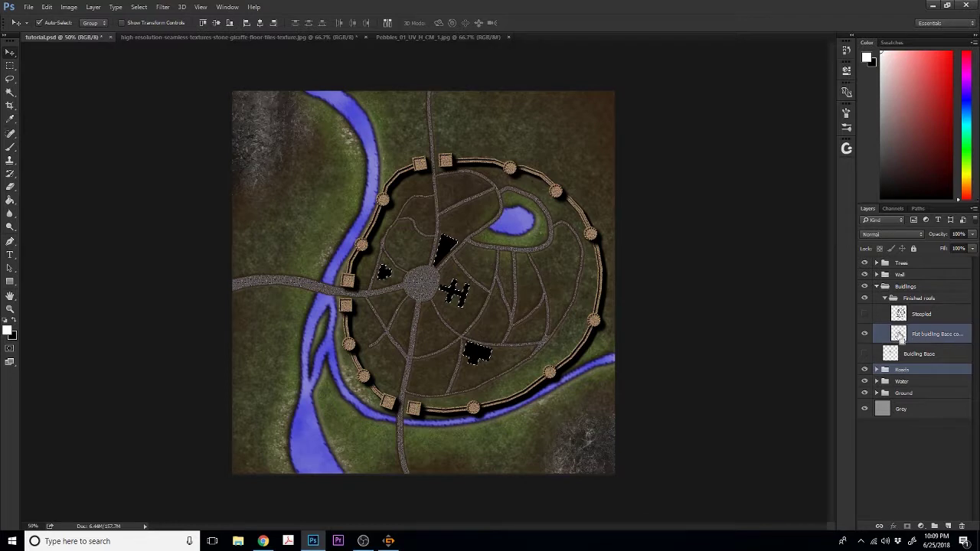
pyautogui.click(948, 528)
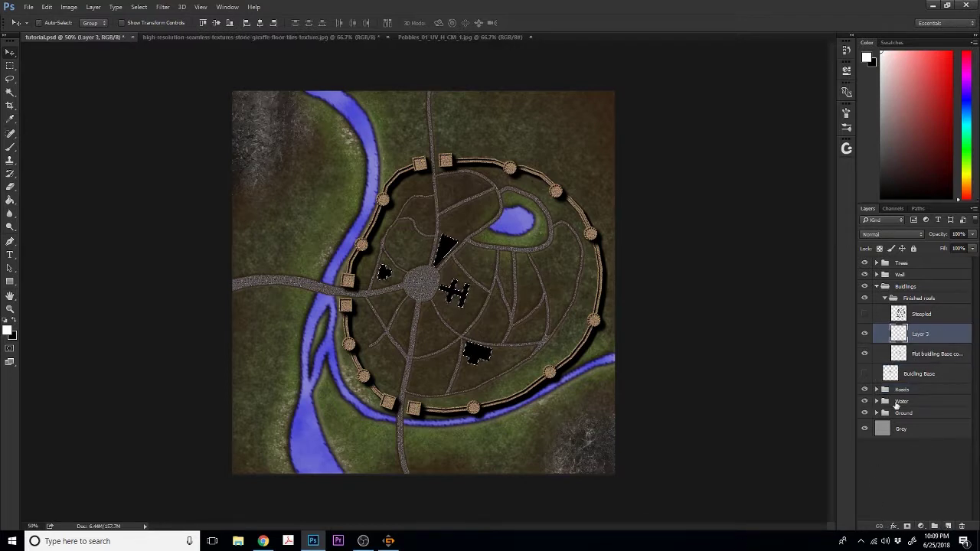
pyautogui.doubleClick(918, 334)
pyautogui.write('Flat b')
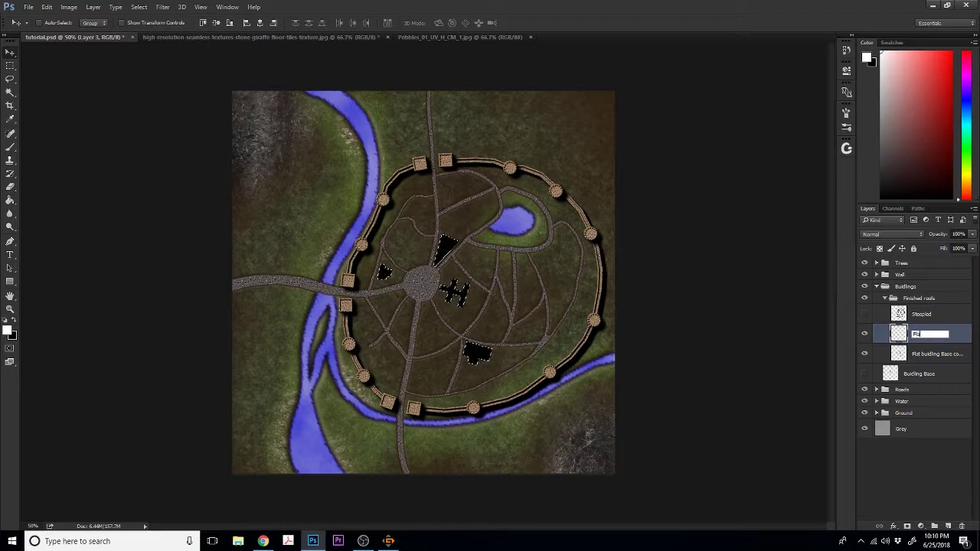
pyautogui.write('uilding color')
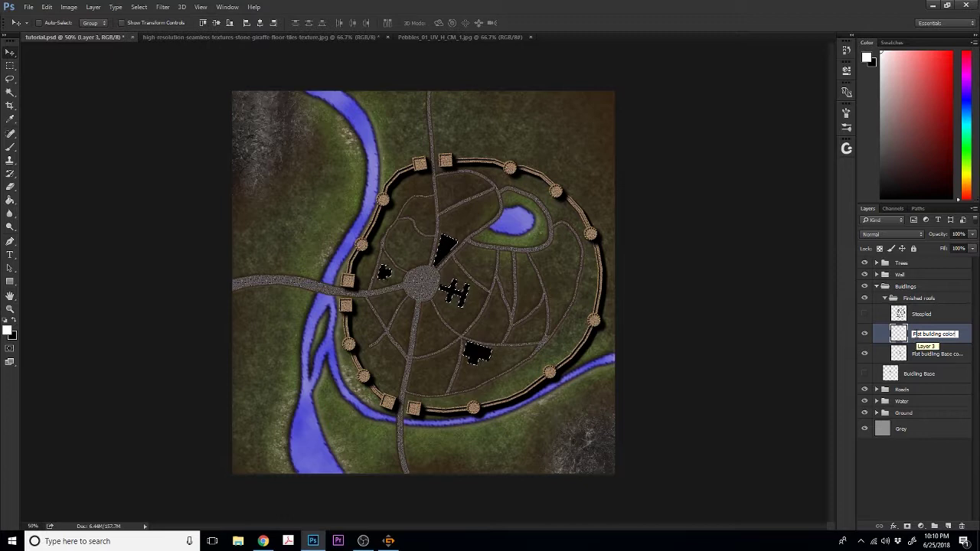
pyautogui.press('Return')
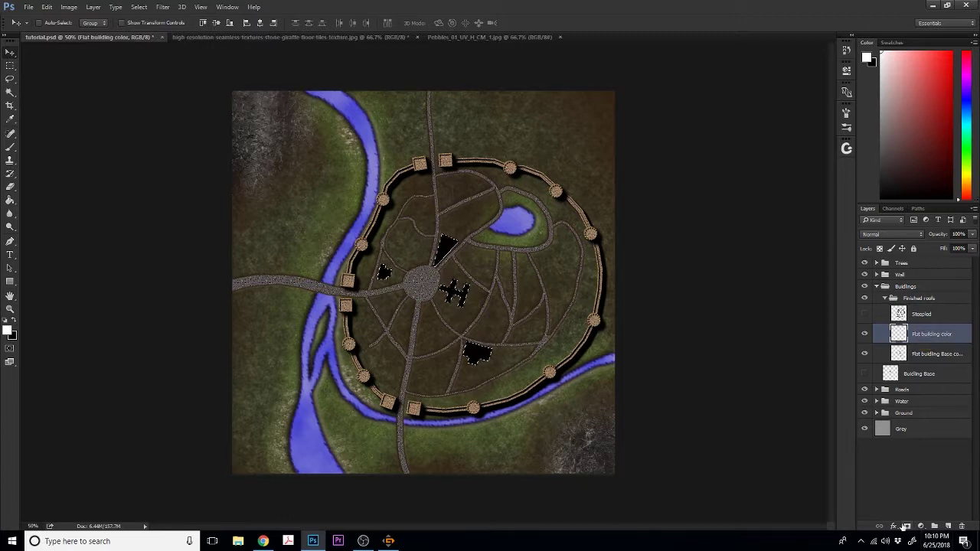
# - Mask the Flat building color layer to the selected building outlines and fill the layer itself with white
pyautogui.click(906, 527)
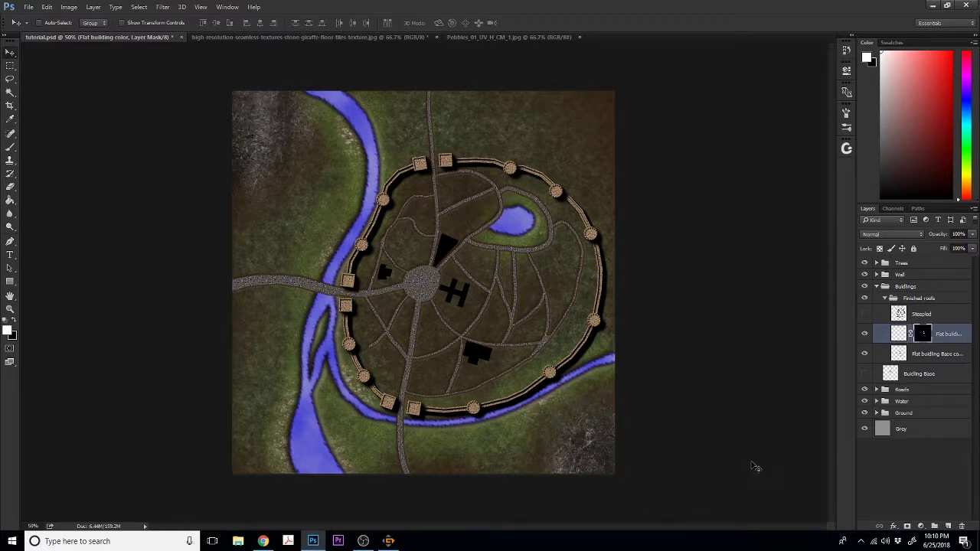
pyautogui.click(10, 199)
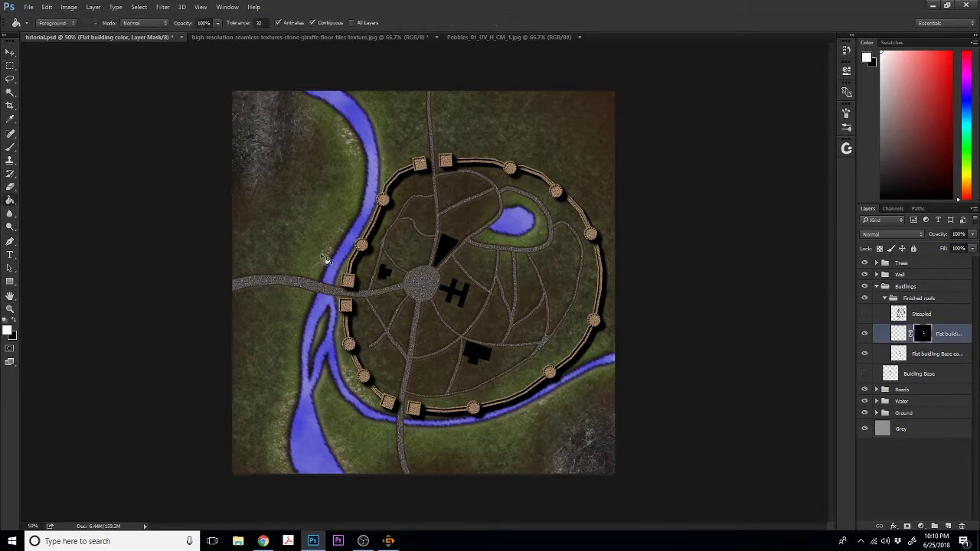
pyautogui.click(394, 260)
pyautogui.hotkey('ctrl', 'z')
pyautogui.click(898, 333)
pyautogui.click(507, 309)
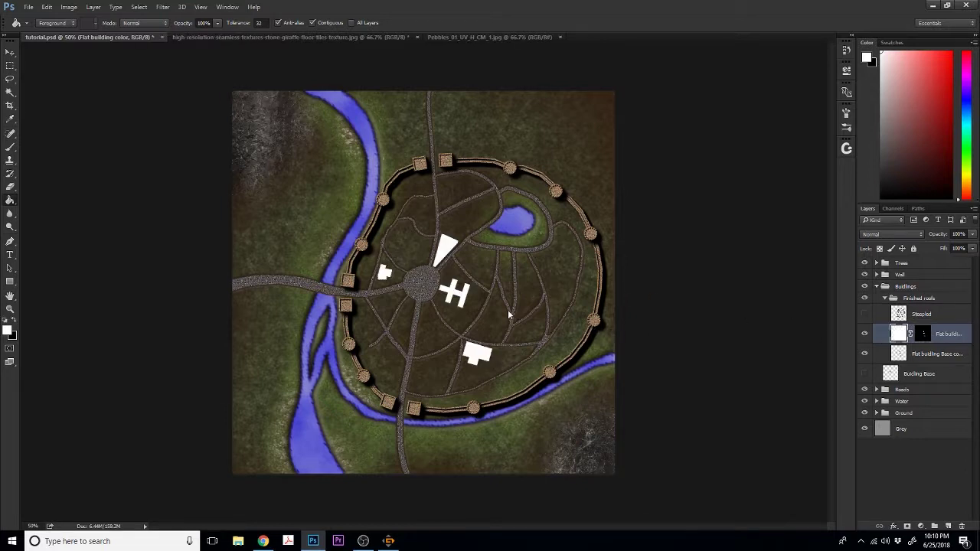
# - Add a Pattern Overlay using the newly defined pebble pattern to the Flat building color layer
pyautogui.doubleClick(899, 335)
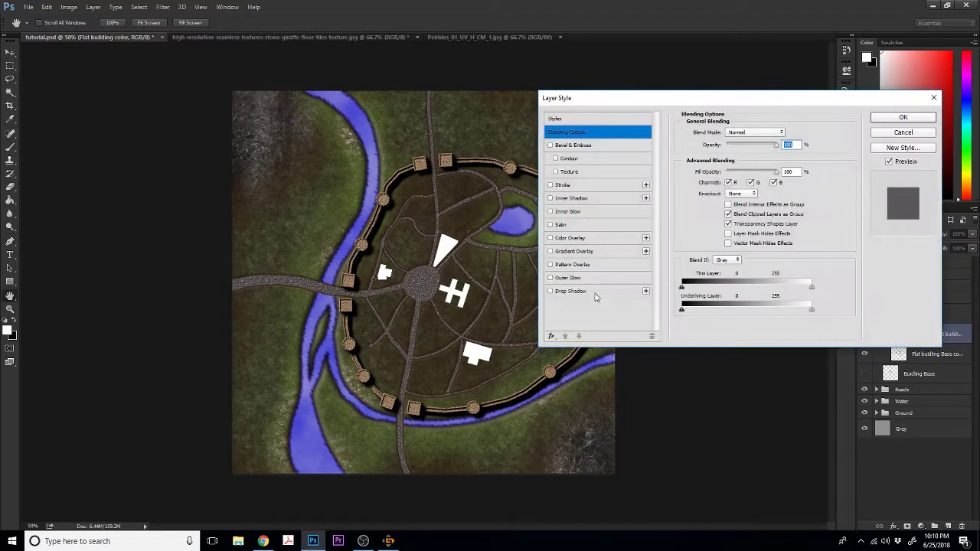
pyautogui.click(567, 266)
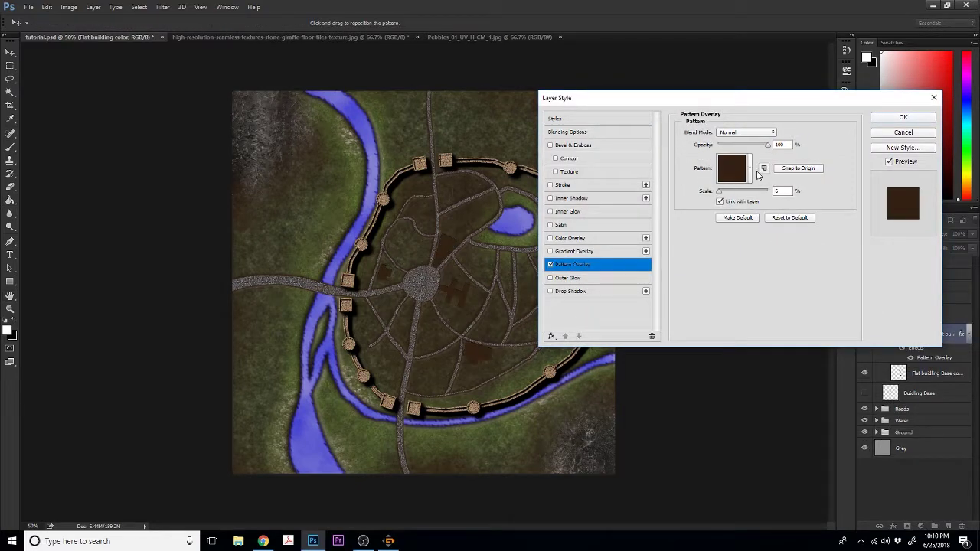
pyautogui.click(751, 174)
pyautogui.click(666, 249)
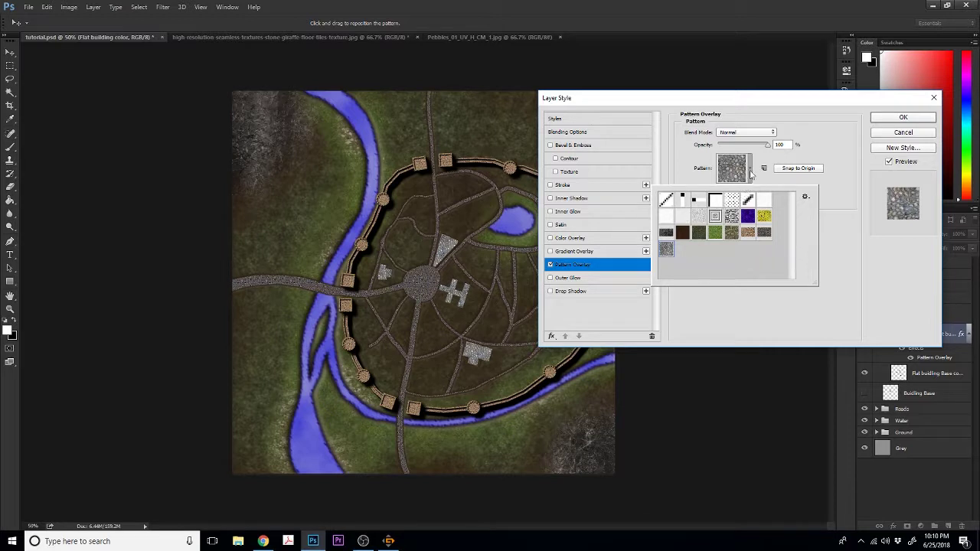
pyautogui.click(847, 213)
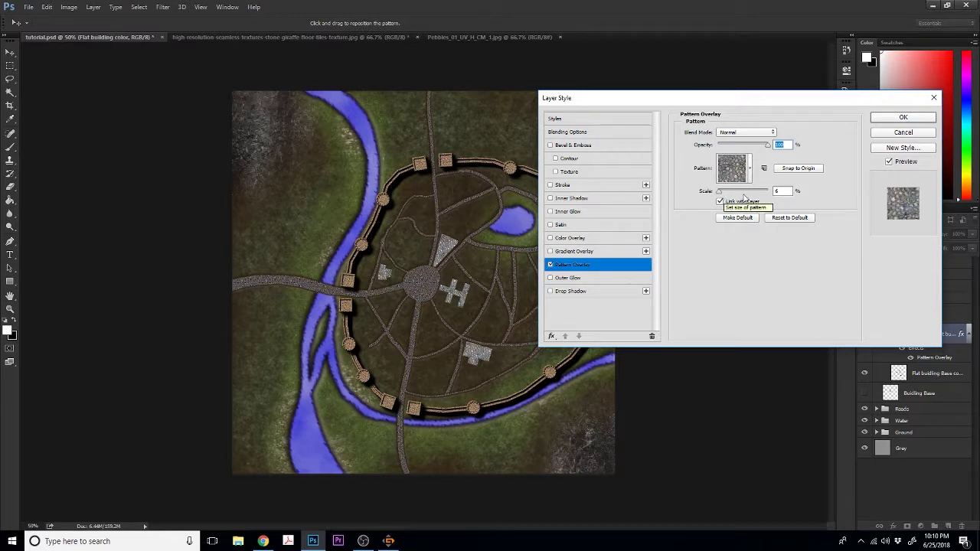
pyautogui.click(887, 119)
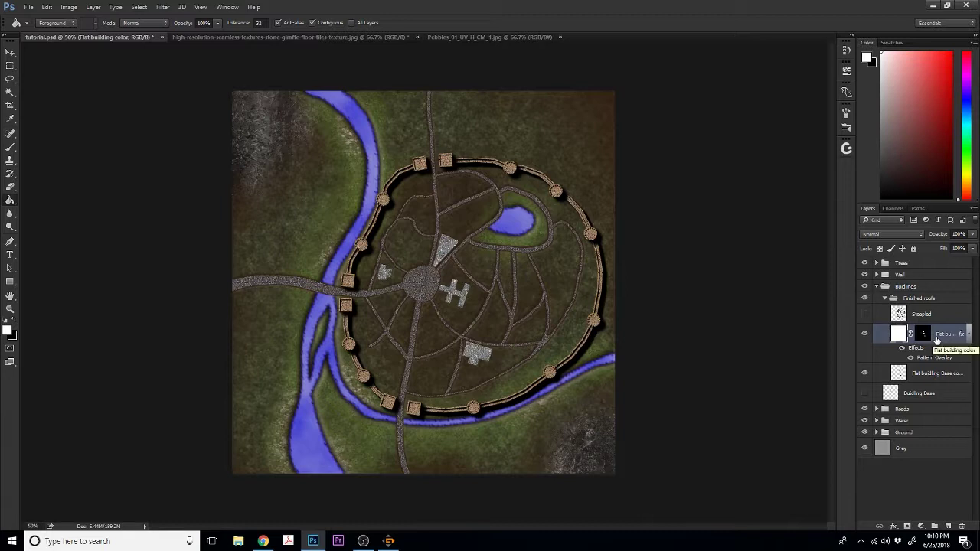
# - Duplicate the Flat building color layer with the building outlines selected, and contract the selection by 4 pixels
pyautogui.moveTo(935, 340); pyautogui.dragTo(937, 332)
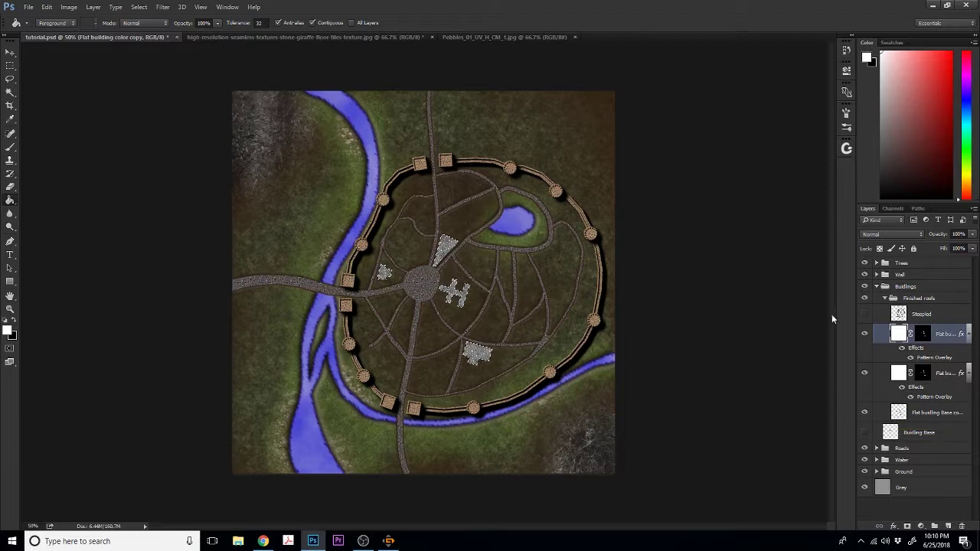
pyautogui.click(139, 7)
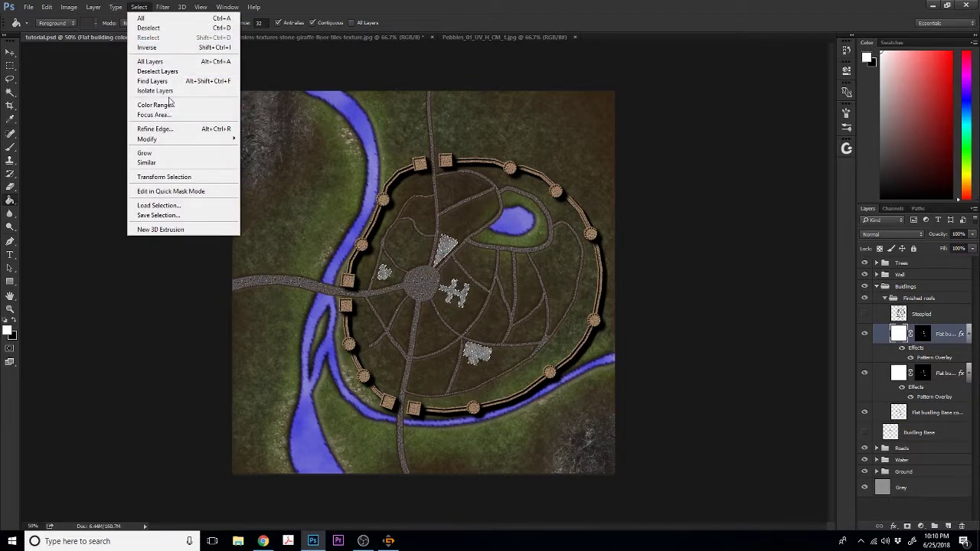
pyautogui.moveTo(153, 138)
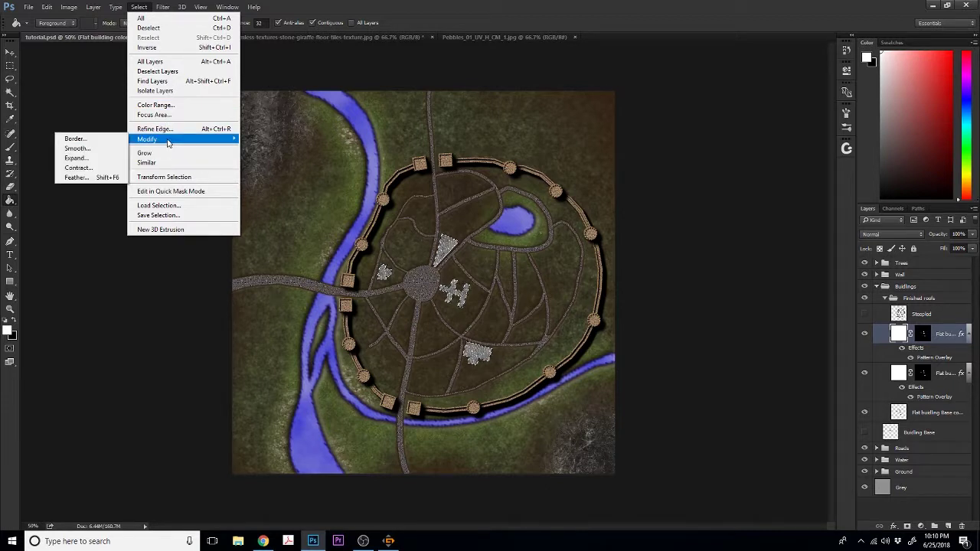
pyautogui.click(113, 169)
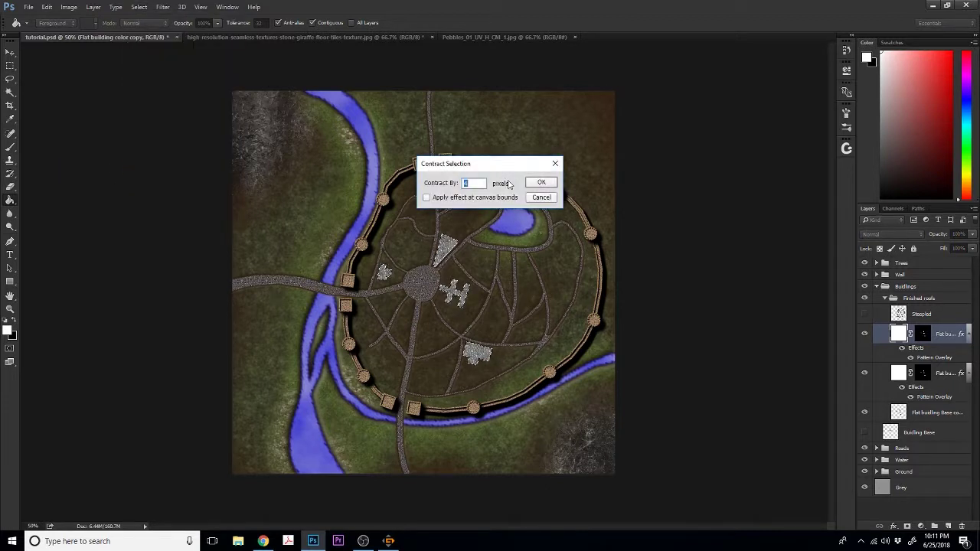
pyautogui.click(538, 183)
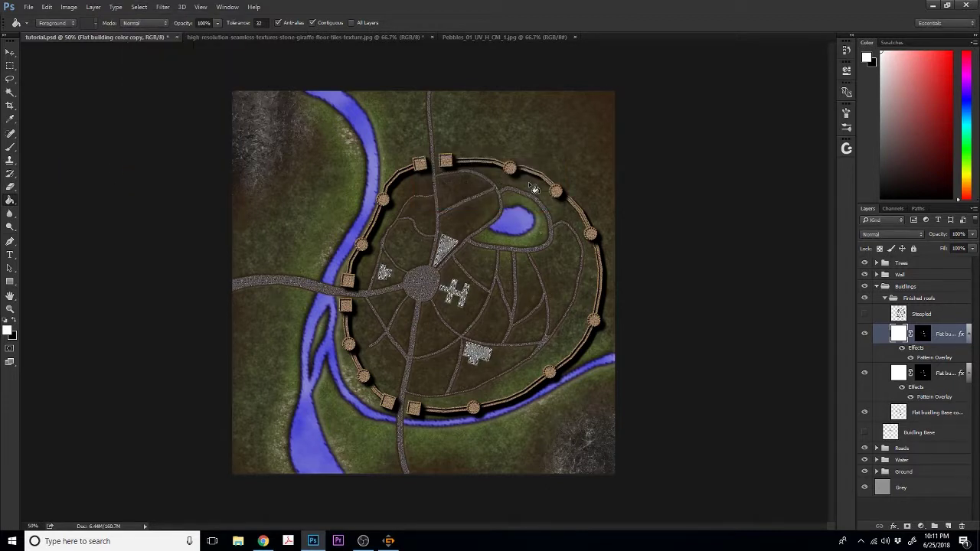
# - Black out the contracted area in the duplicate's layer mask, and check the roof rims by briefly hiding the original color layer
pyautogui.click(923, 335)
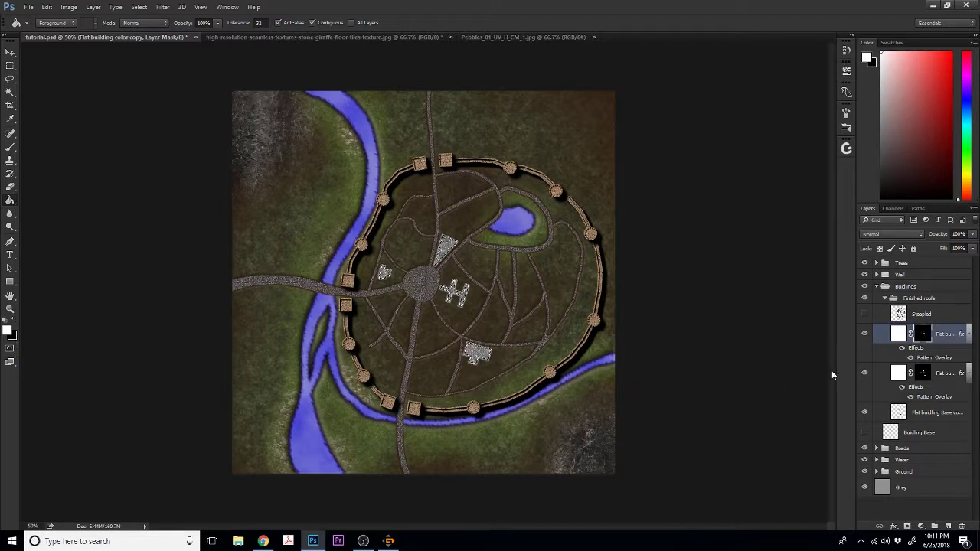
pyautogui.click(865, 374)
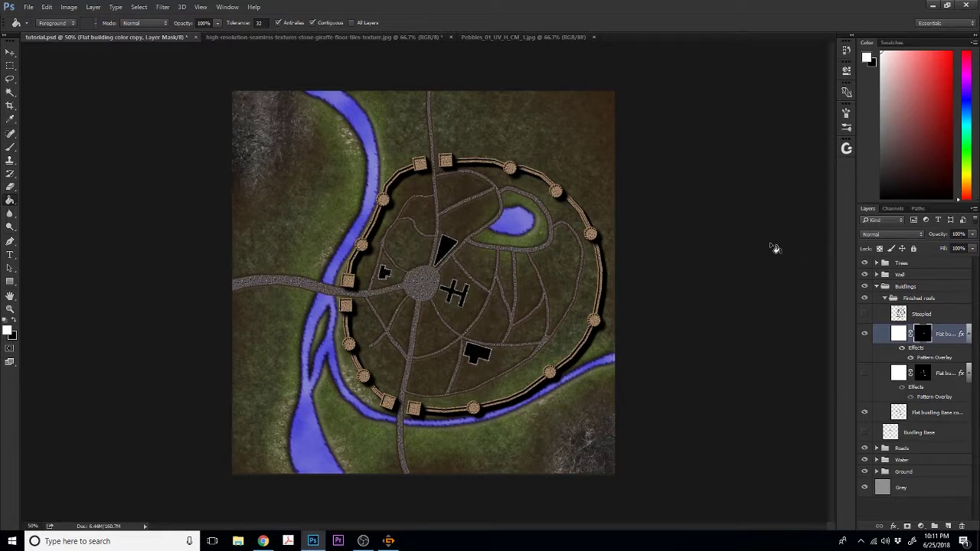
pyautogui.hotkey('ctrl', '+')
pyautogui.hotkey('ctrl', '+')
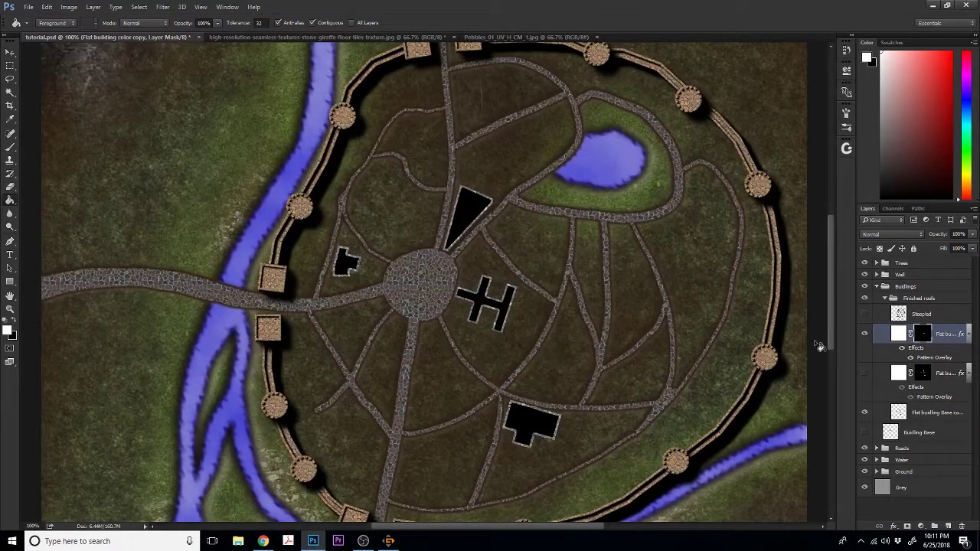
pyautogui.click(864, 374)
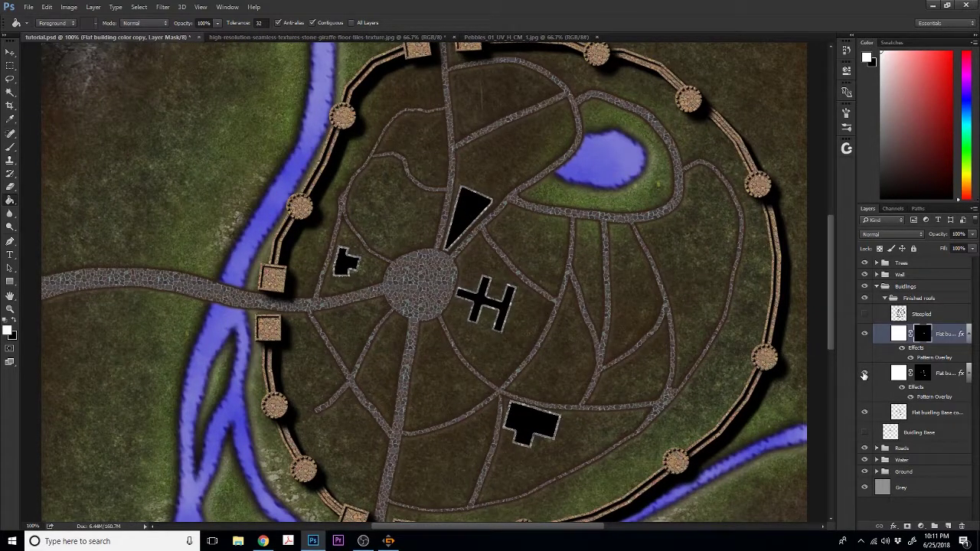
# - Load the duplicate's mask as a selection and fill it with black on a new layer between the two Flat building color layers
pyautogui.keyDown('ctrl'); pyautogui.click(923, 339); pyautogui.keyUp('ctrl')
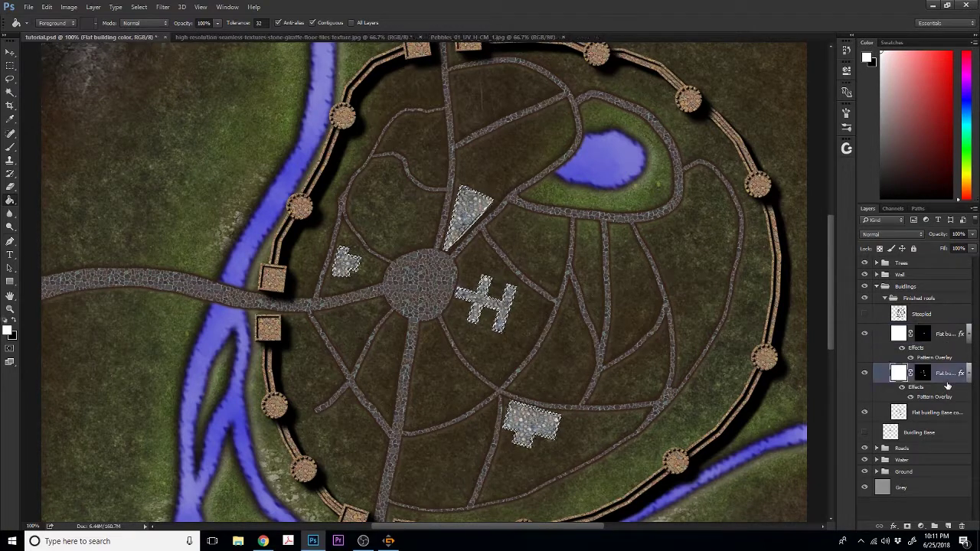
pyautogui.hotkey('alt', '[')
pyautogui.click(947, 526)
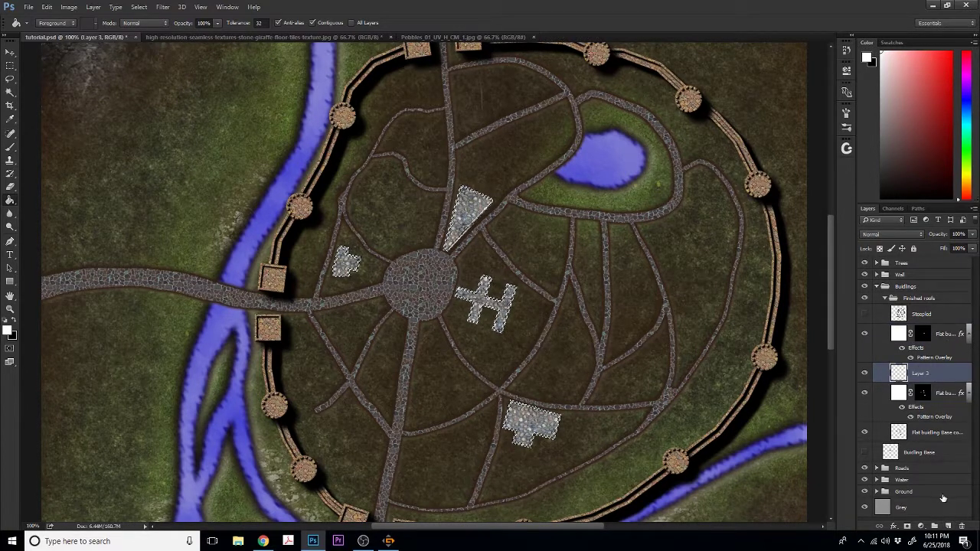
pyautogui.click(13, 325)
pyautogui.click(13, 324)
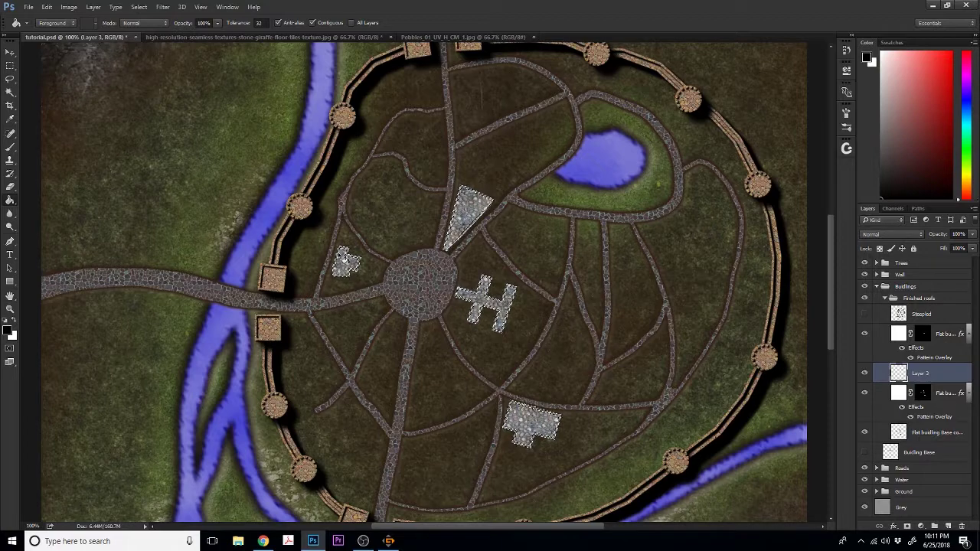
pyautogui.hotkey('ctrl', '+')
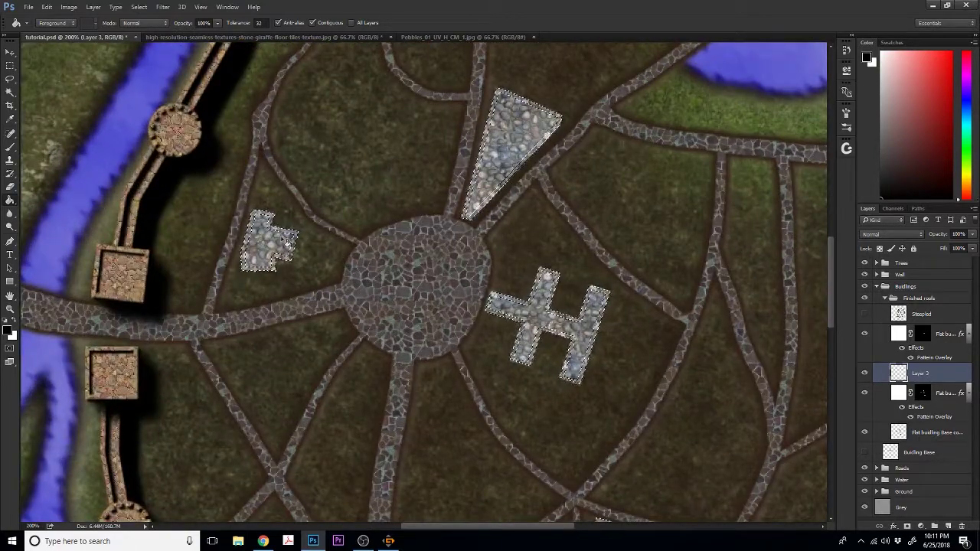
# - Check the black rim by toggling the upper color layer, clear the selection, and rename the new layer Flat roof wall shadows
pyautogui.click(865, 335)
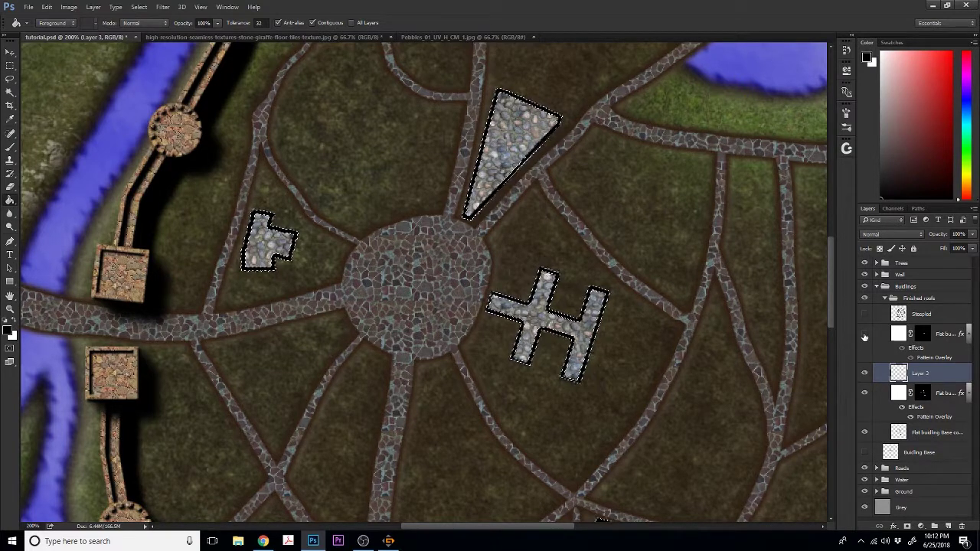
pyautogui.hotkey('ctrl', 'd')
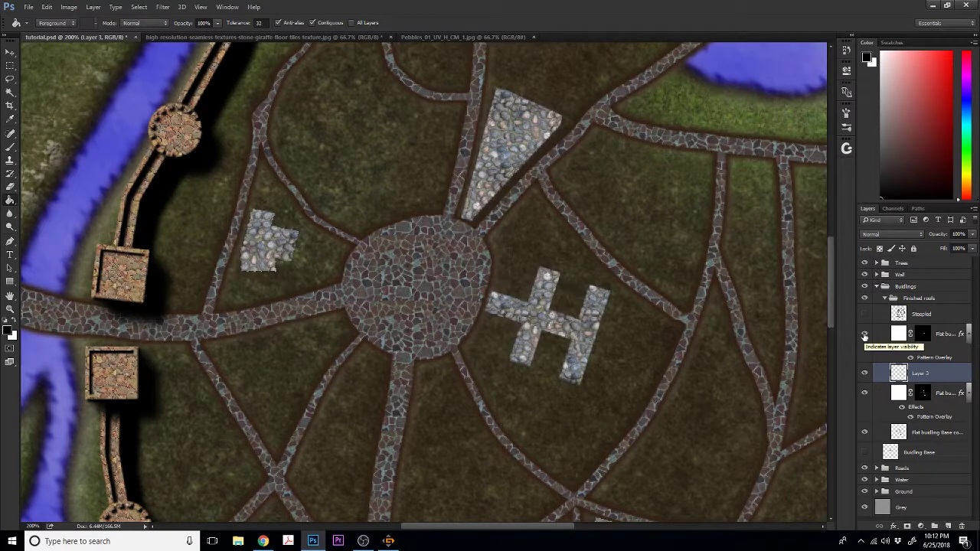
pyautogui.doubleClick(921, 375)
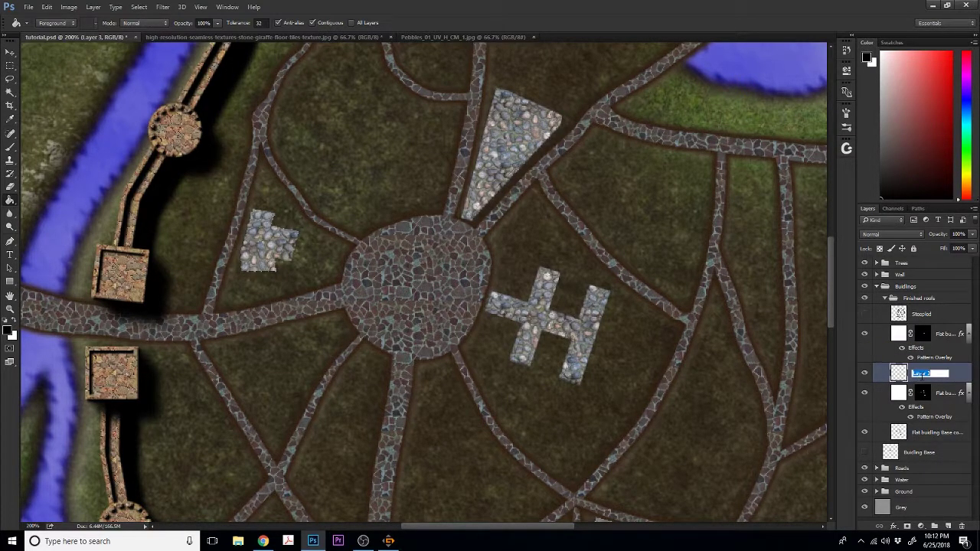
pyautogui.write('Flat roof wall shadows')
pyautogui.press('Return')
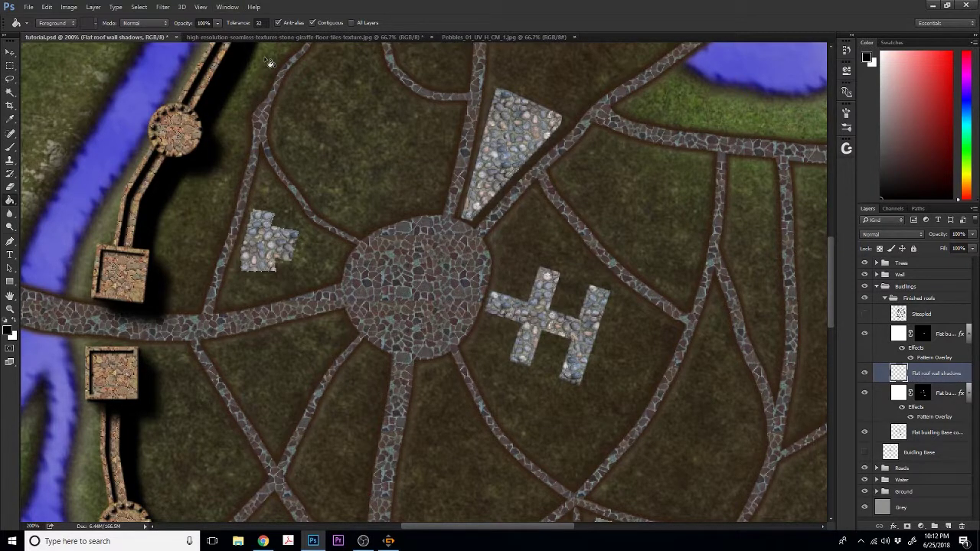
# - Apply a Gaussian Blur with a radius of 1.4 pixels to the Flat roof wall shadows layer
pyautogui.click(163, 8)
pyautogui.moveTo(167, 120)
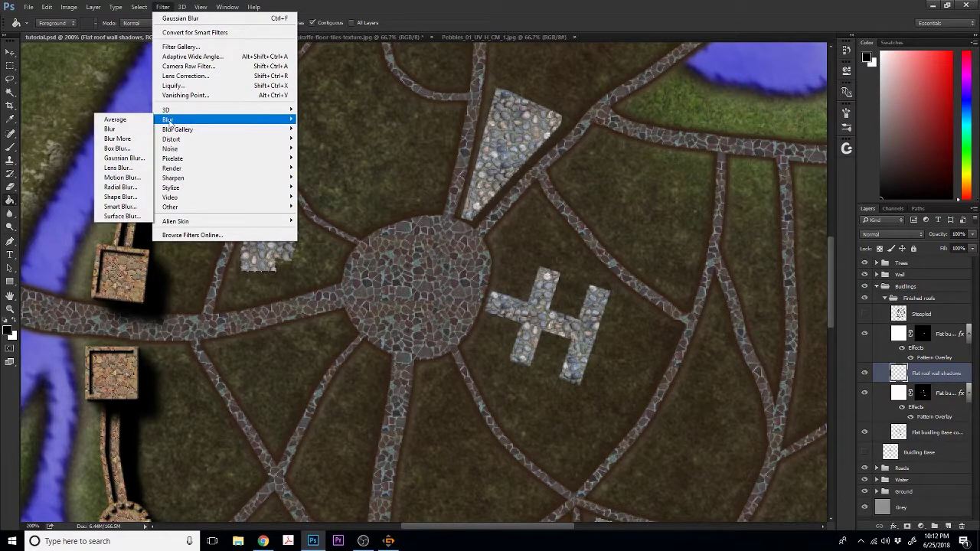
pyautogui.click(123, 158)
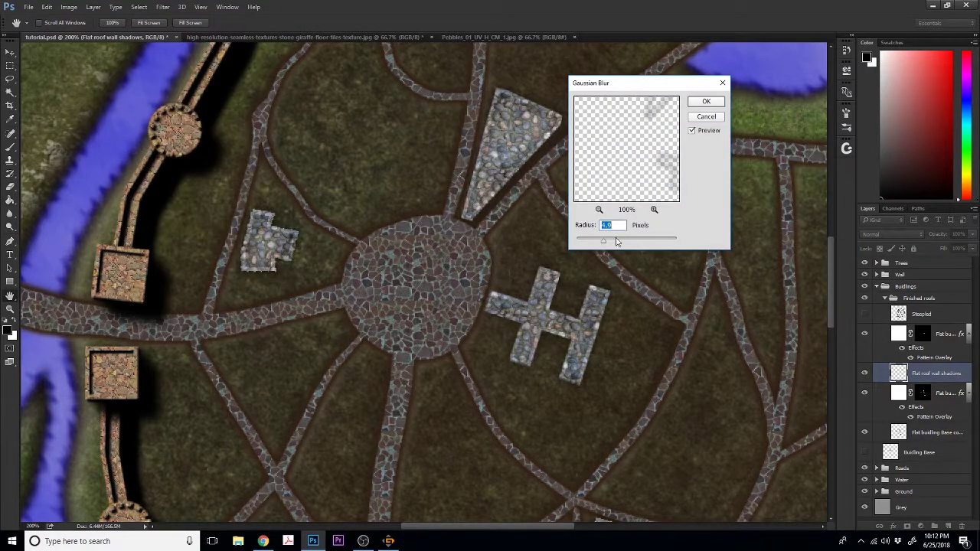
pyautogui.moveTo(603, 242); pyautogui.dragTo(589, 244)
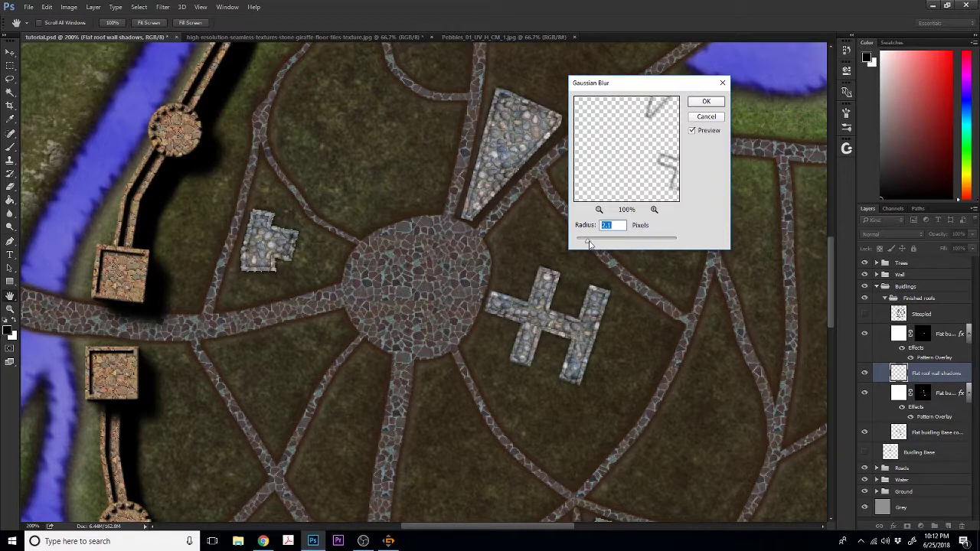
pyautogui.moveTo(588, 244); pyautogui.dragTo(583, 244)
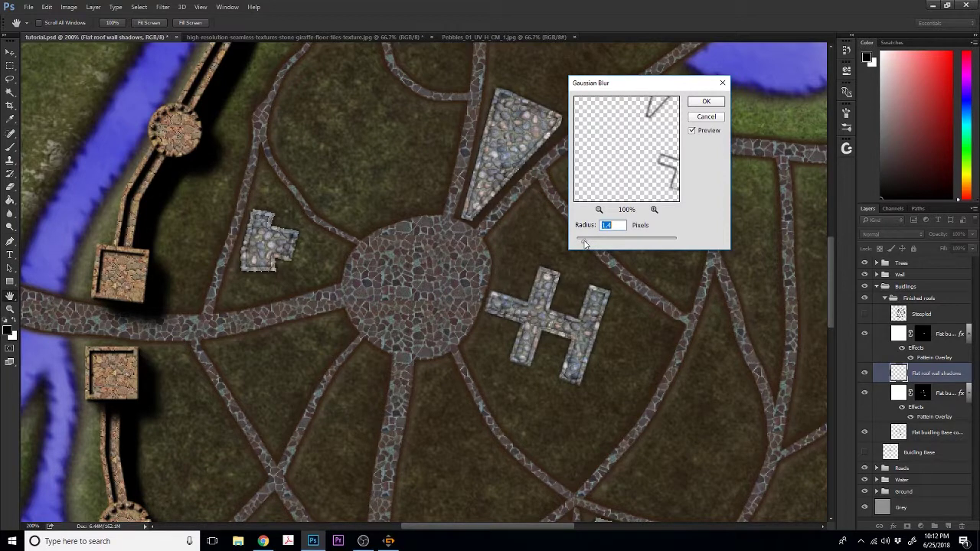
pyautogui.click(703, 102)
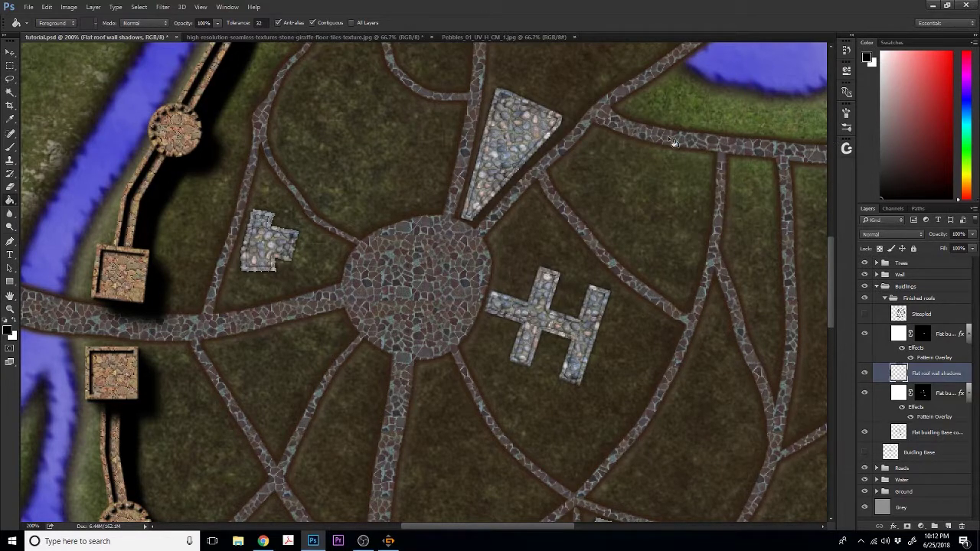
# - Nudge the Flat roof wall shadows layer a few pixels down and right so the shadows fall inside the roof walls
pyautogui.click(13, 53)
pyautogui.press('Left')
pyautogui.press('Up')
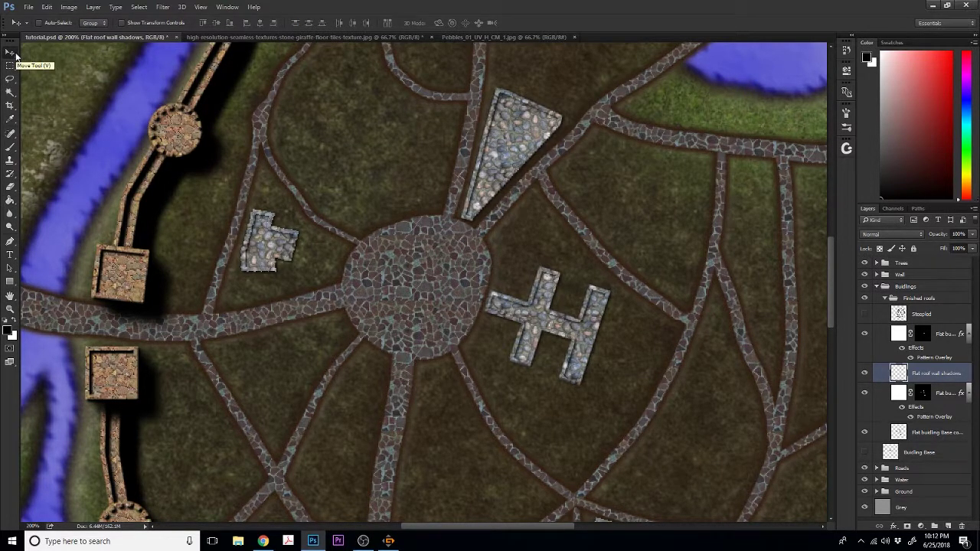
pyautogui.press('Left')
pyautogui.press('Up')
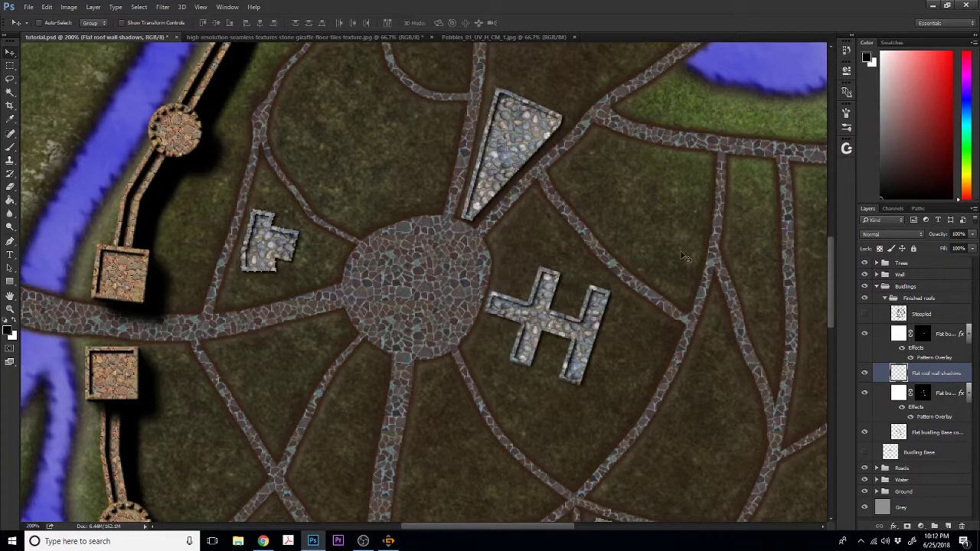
# - Duplicate the Flat roof wall shadows layer, nudge the copy further down and right, and merge it into the original
pyautogui.moveTo(921, 378); pyautogui.dragTo(921, 368)
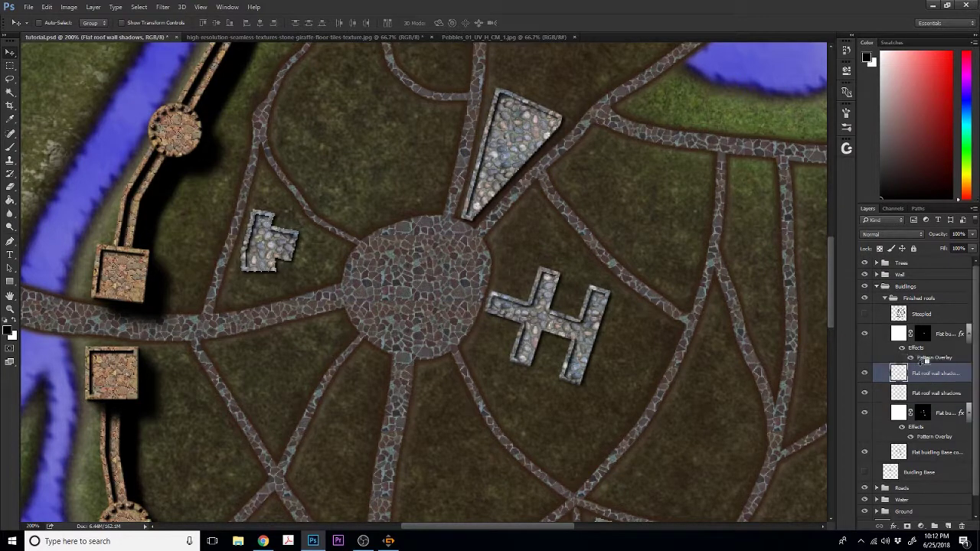
pyautogui.press('Left')
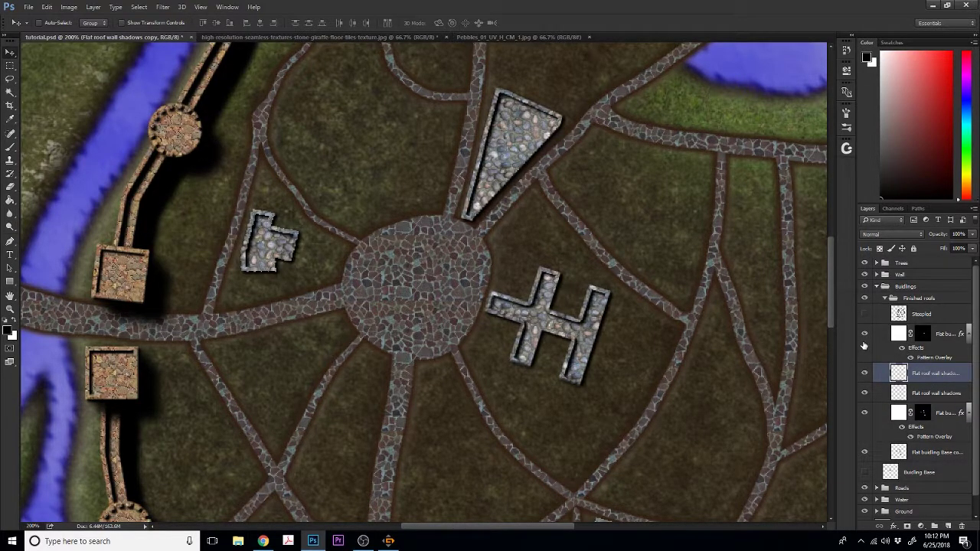
pyautogui.press('Up')
pyautogui.press('Left')
pyautogui.press('Up')
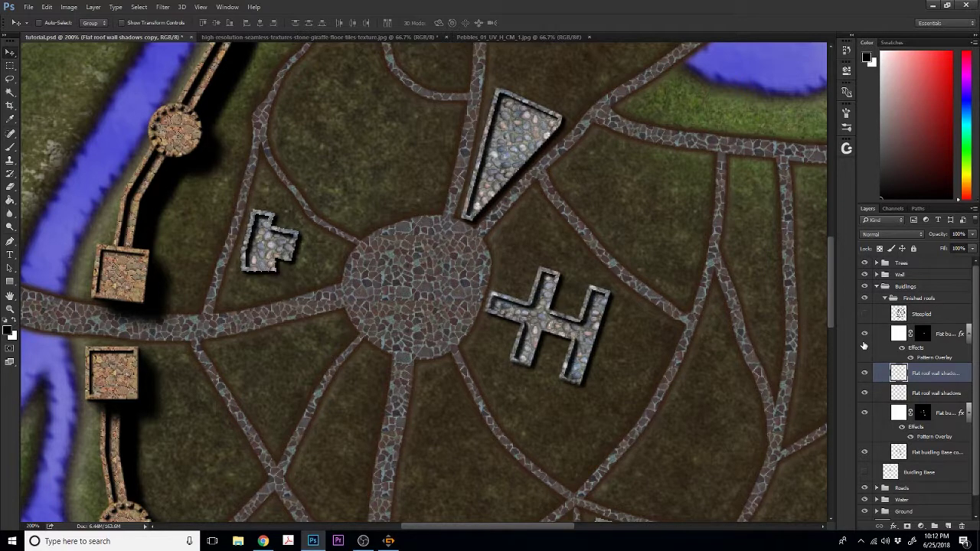
pyautogui.press('Up')
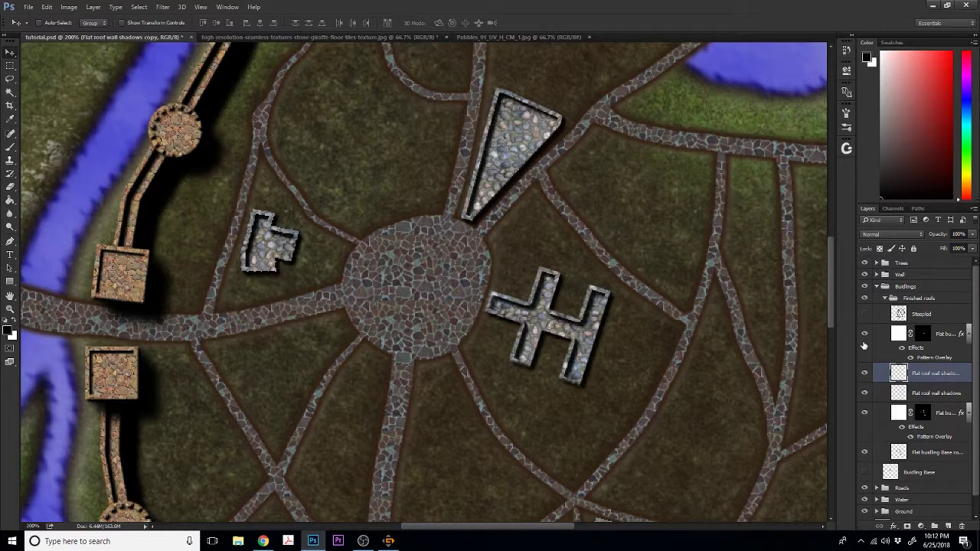
pyautogui.rightClick(940, 374)
pyautogui.click(836, 371)
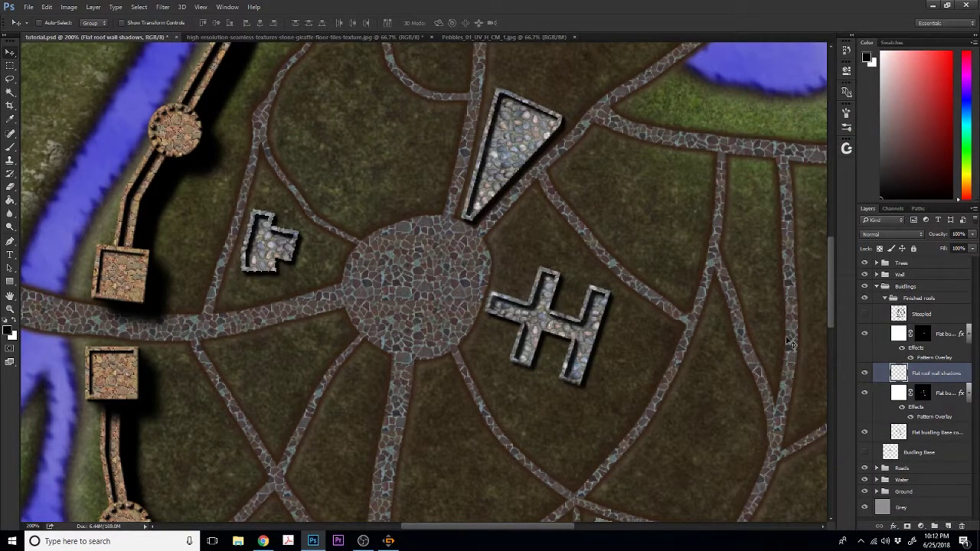
# - Load the Flat building Base copy layer as a selection and fill it with black on a new layer directly above it
pyautogui.click(920, 434)
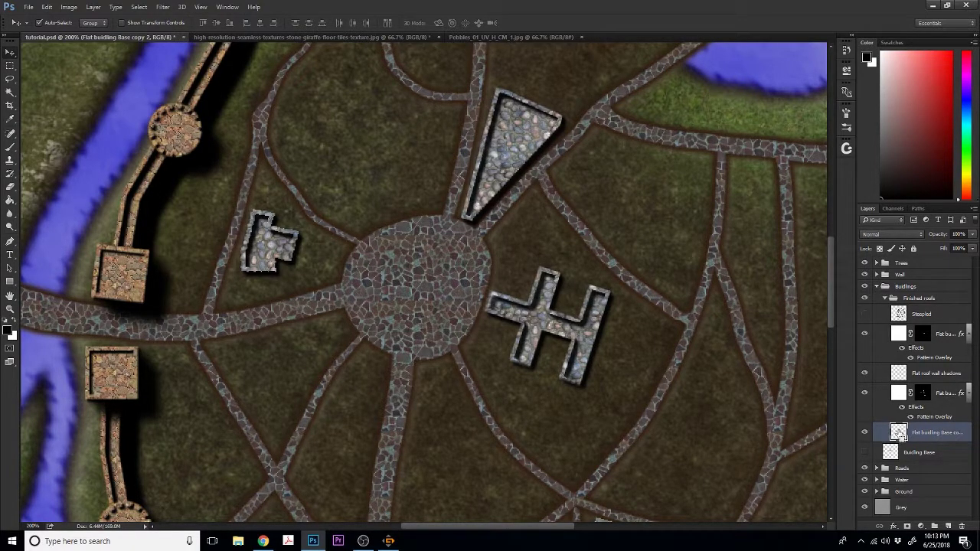
pyautogui.keyDown('ctrl'); pyautogui.click(899, 433); pyautogui.keyUp('ctrl')
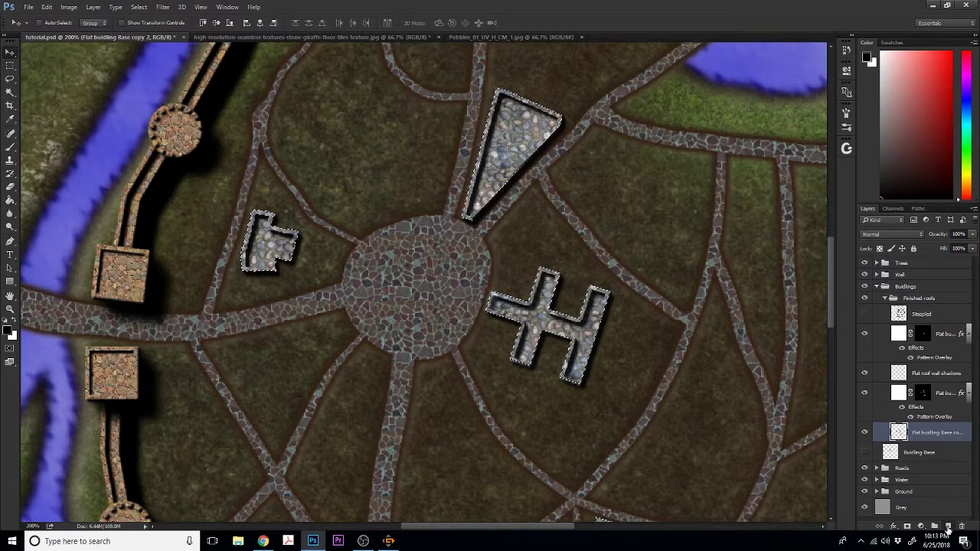
pyautogui.hotkey('ctrl', 'shift', 'alt', 'n')
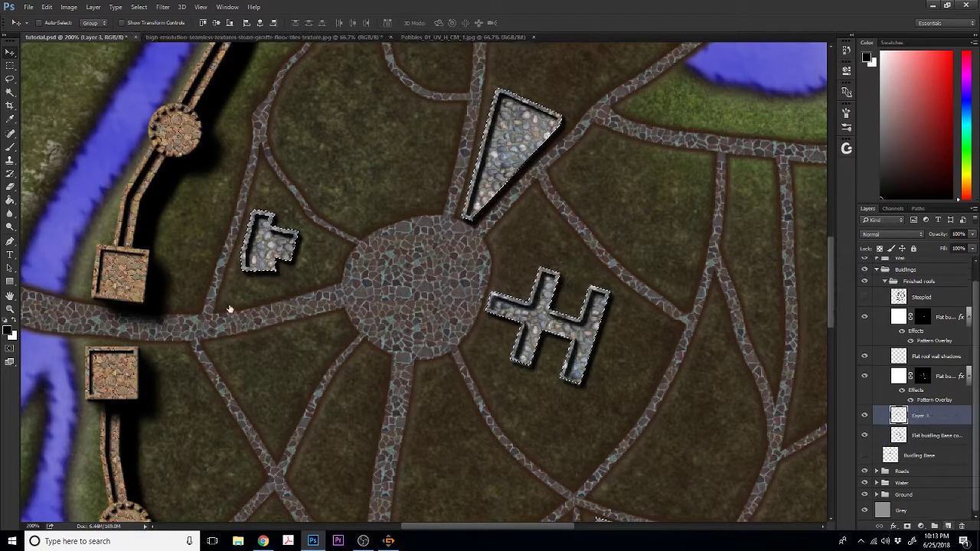
pyautogui.click(9, 200)
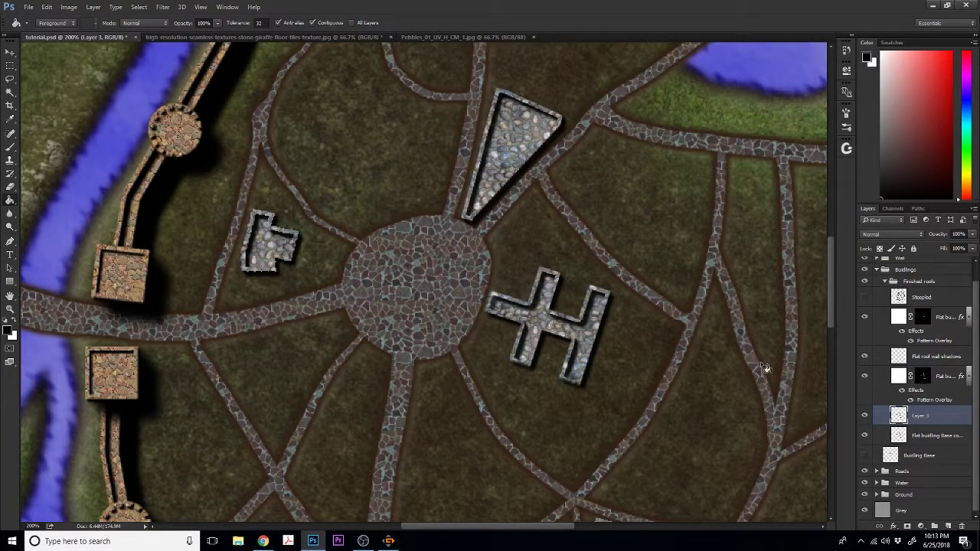
# - Offset the black layer slightly down and right, and extend the small western building's shadow further in that direction
pyautogui.click(10, 52)
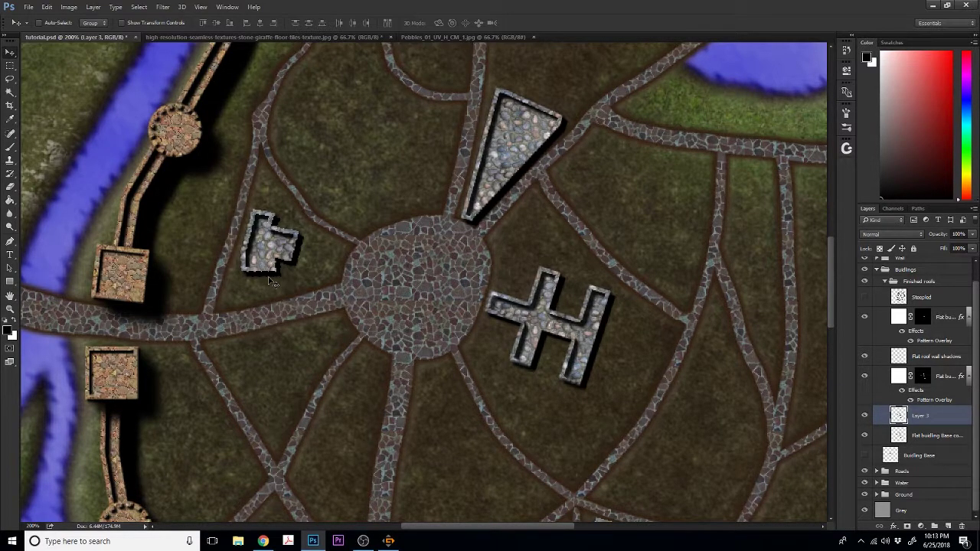
pyautogui.click(10, 92)
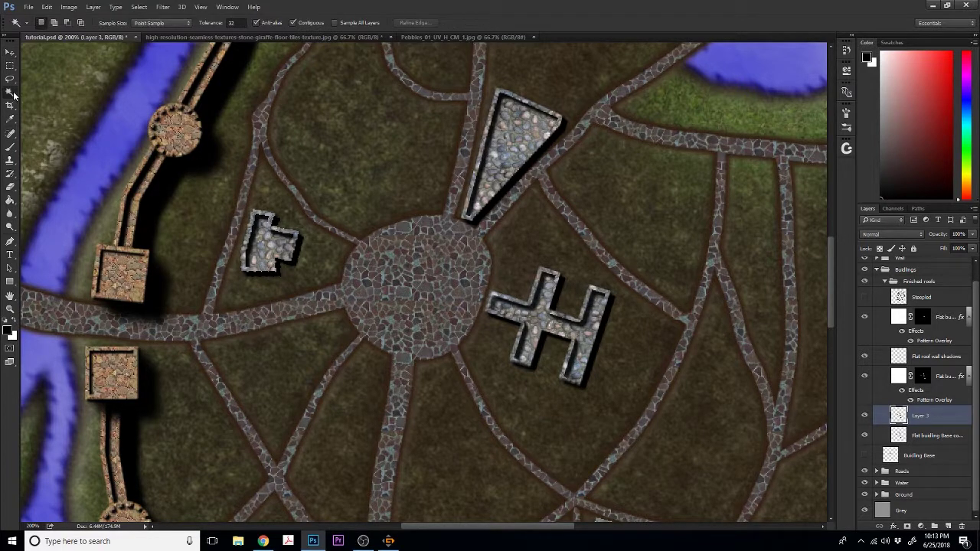
pyautogui.click(268, 253)
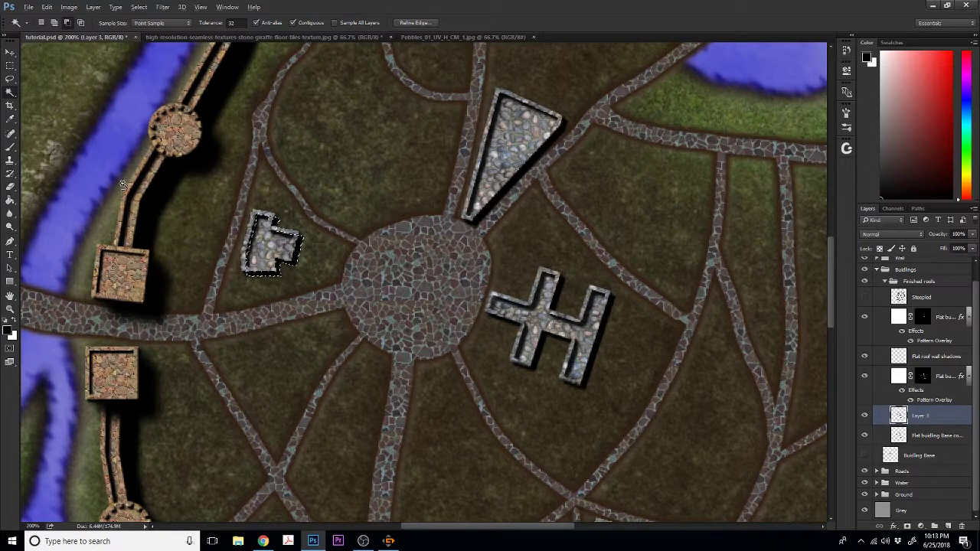
pyautogui.click(11, 53)
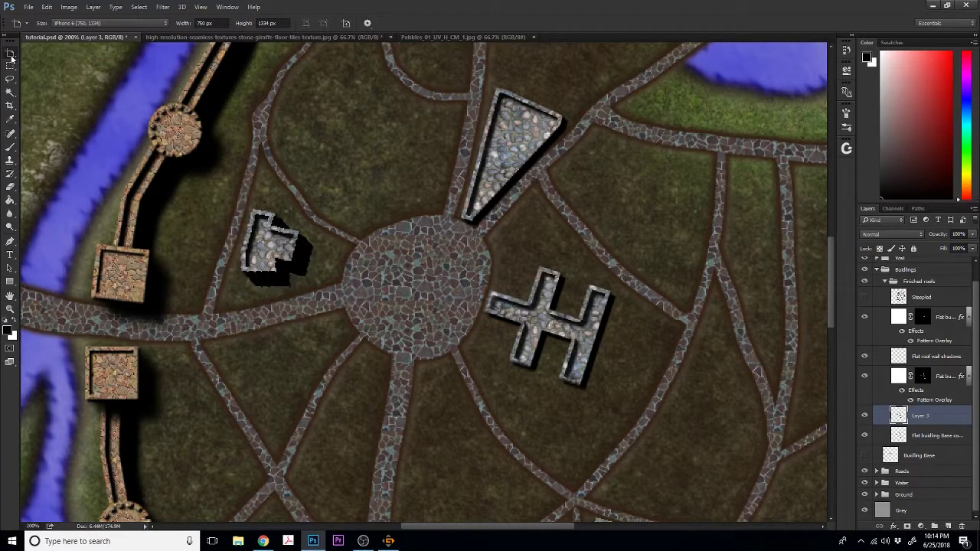
pyautogui.click(160, 7)
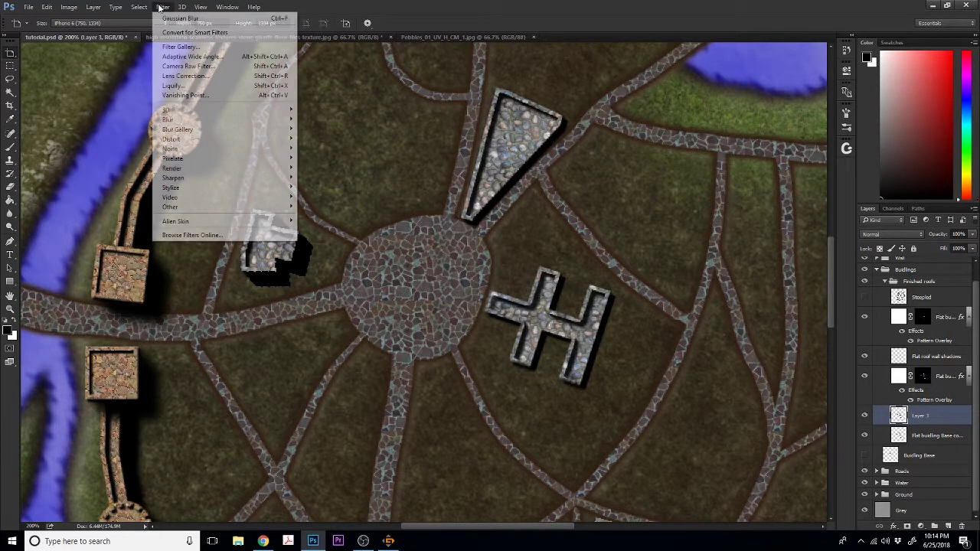
pyautogui.moveTo(182, 121)
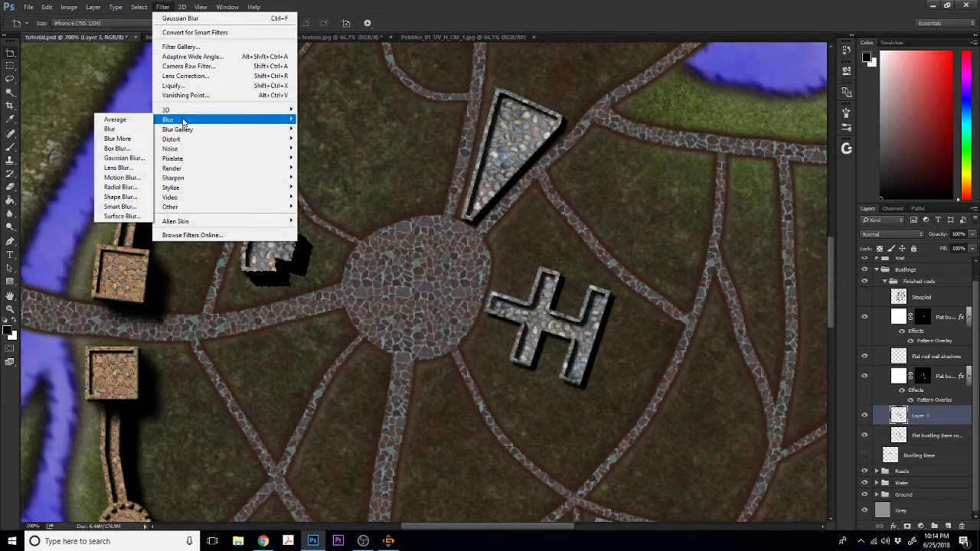
pyautogui.press('Escape')
pyautogui.press('Escape')
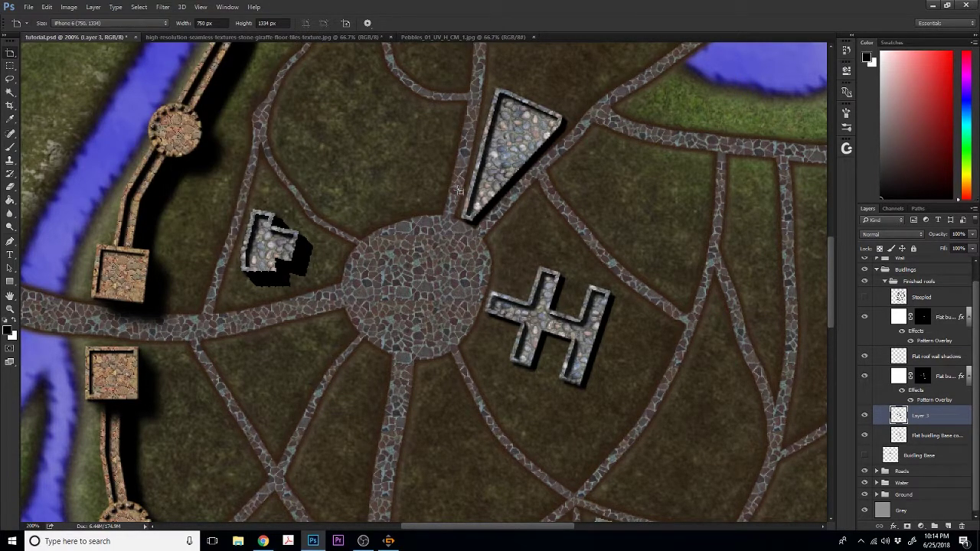
# - Select the triangular building's black shadow shape with the Magic Wand and extend it further down and right
pyautogui.rightClick(12, 55)
pyautogui.click(36, 51)
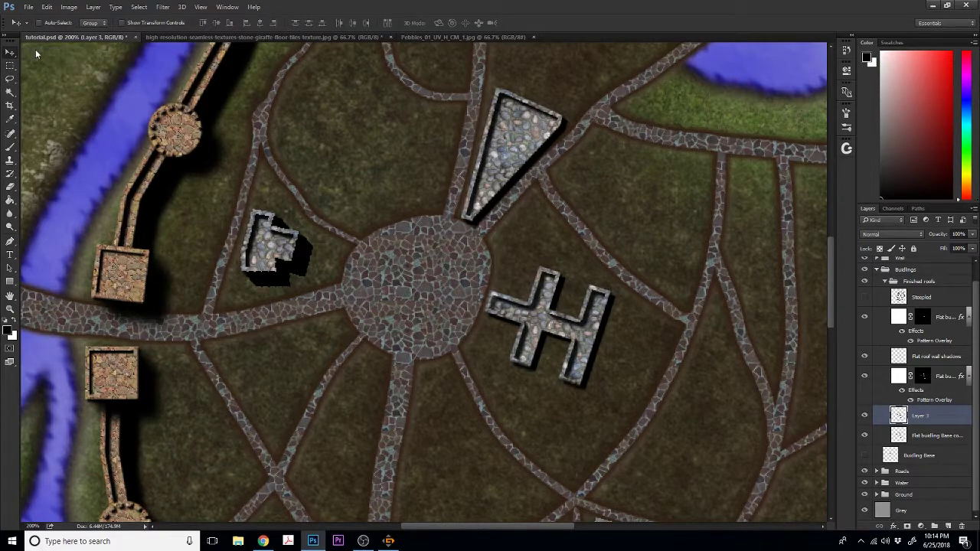
pyautogui.click(9, 93)
pyautogui.click(519, 167)
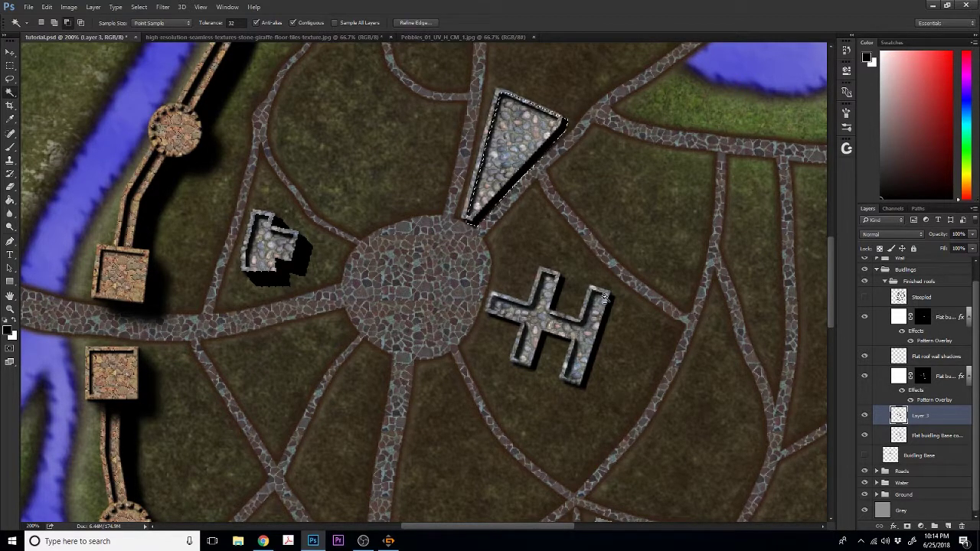
pyautogui.click(10, 52)
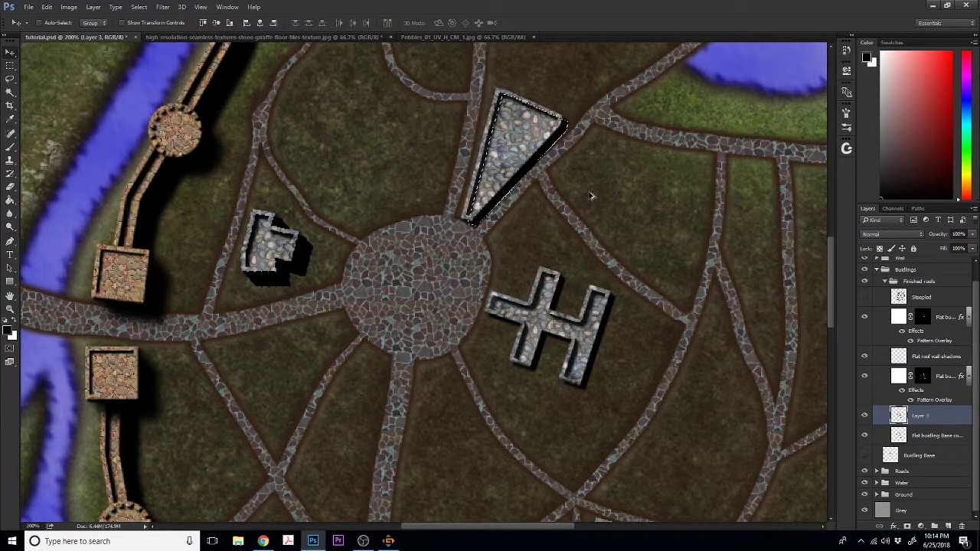
pyautogui.press('Right')
pyautogui.press('Right')
pyautogui.press('Right')
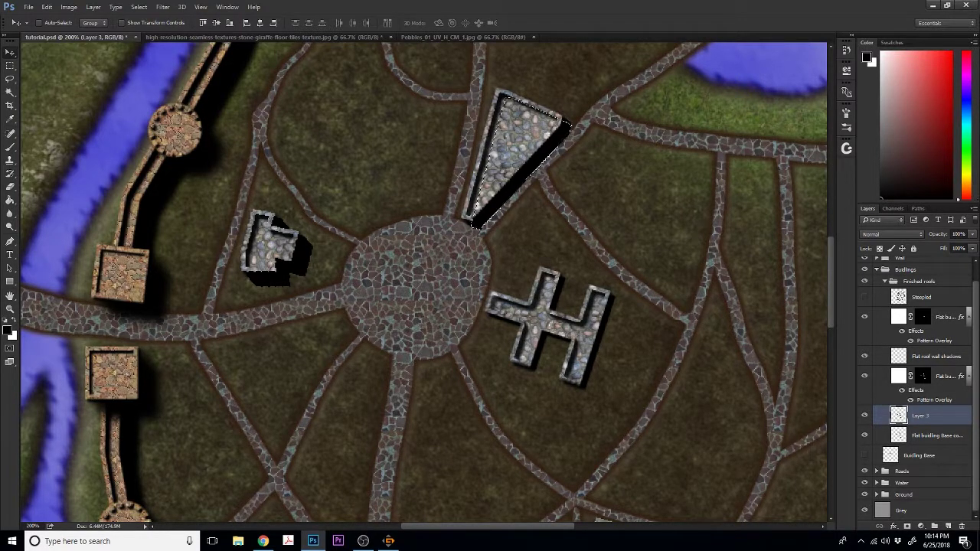
# - Select the H-shaped building's black shadow shape, extend it down and right, and clear the selection
pyautogui.click(10, 92)
pyautogui.click(561, 325)
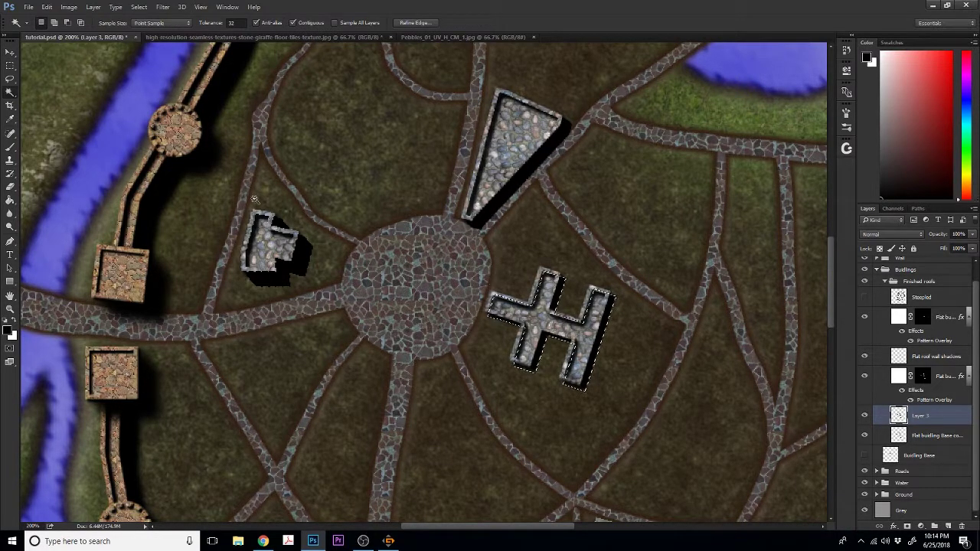
pyautogui.click(10, 52)
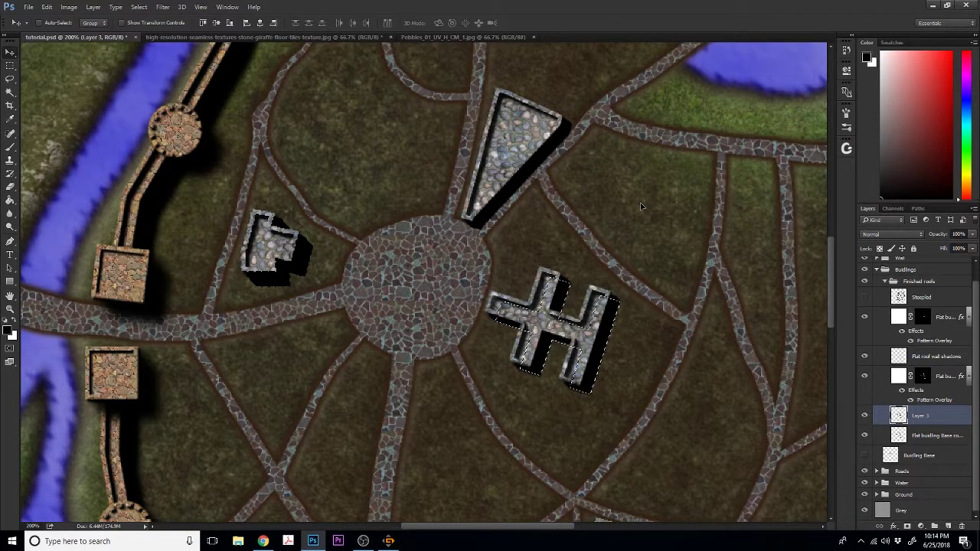
pyautogui.press('ctrl')
pyautogui.hotkey('ctrl', 'd')
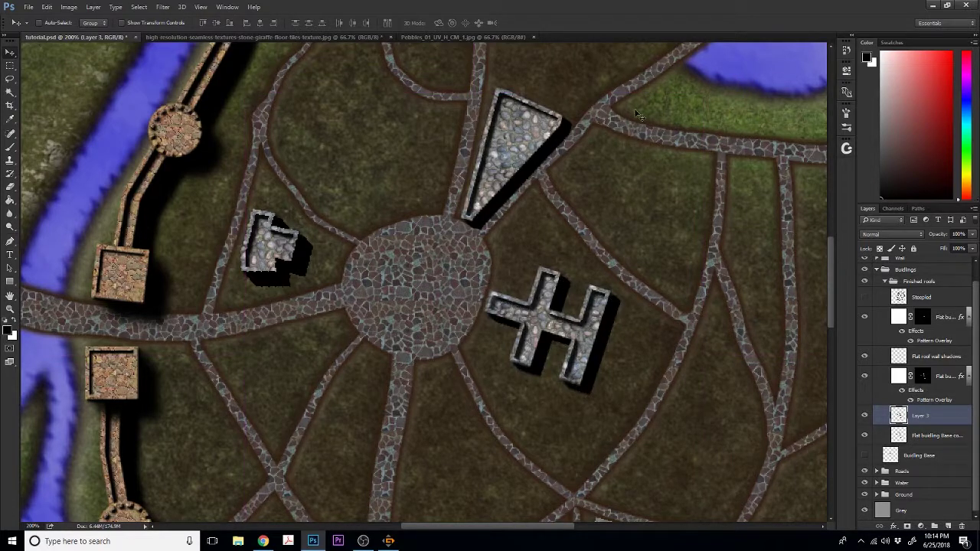
# - Soften the building shadows on the new layer with a Gaussian Blur of 4.4 pixels radius
pyautogui.click(162, 7)
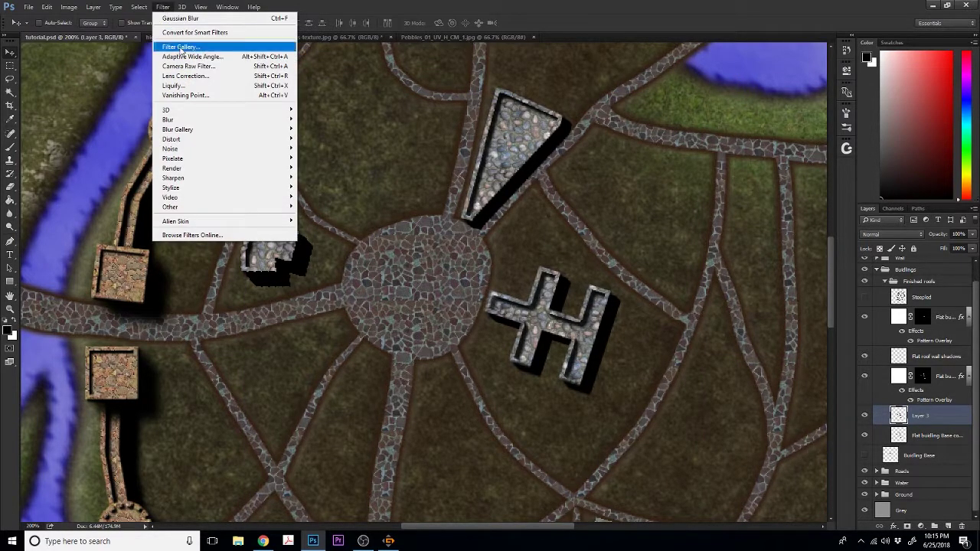
pyautogui.moveTo(184, 121)
pyautogui.click(122, 158)
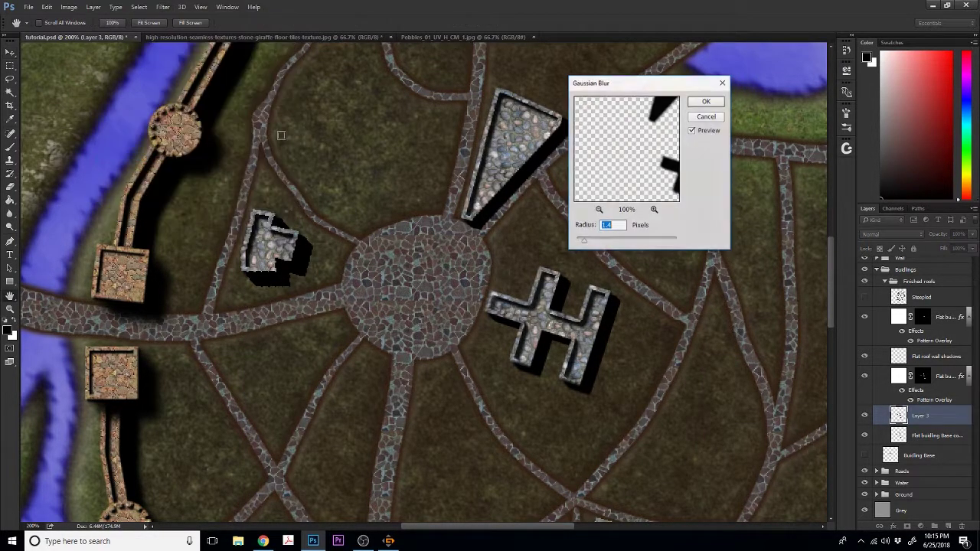
pyautogui.moveTo(585, 245); pyautogui.dragTo(600, 246)
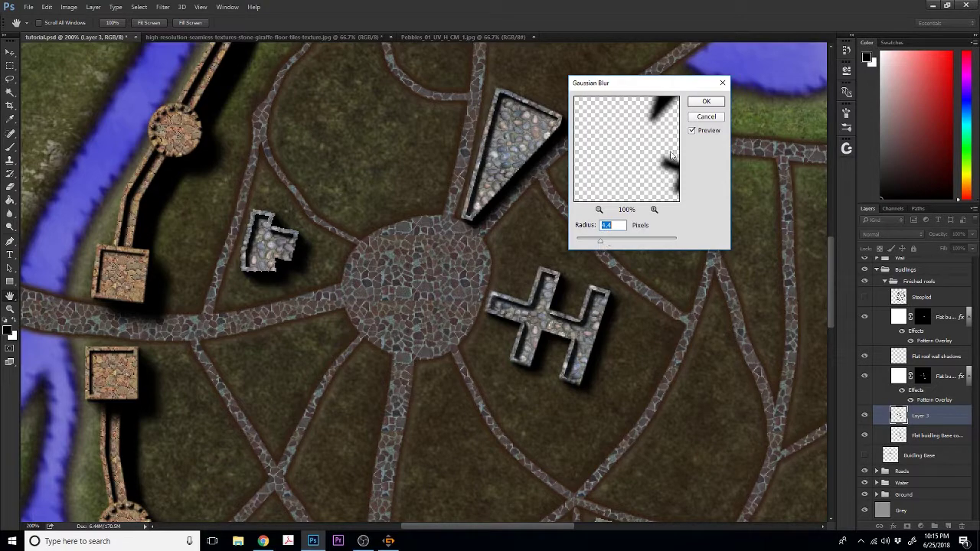
pyautogui.click(705, 101)
# - Select the blurred shadow of the building near the southern city wall, extend it down and right, and clear the selection
pyautogui.hotkey('ctrl', '-')
pyautogui.hotkey('ctrl', '-')
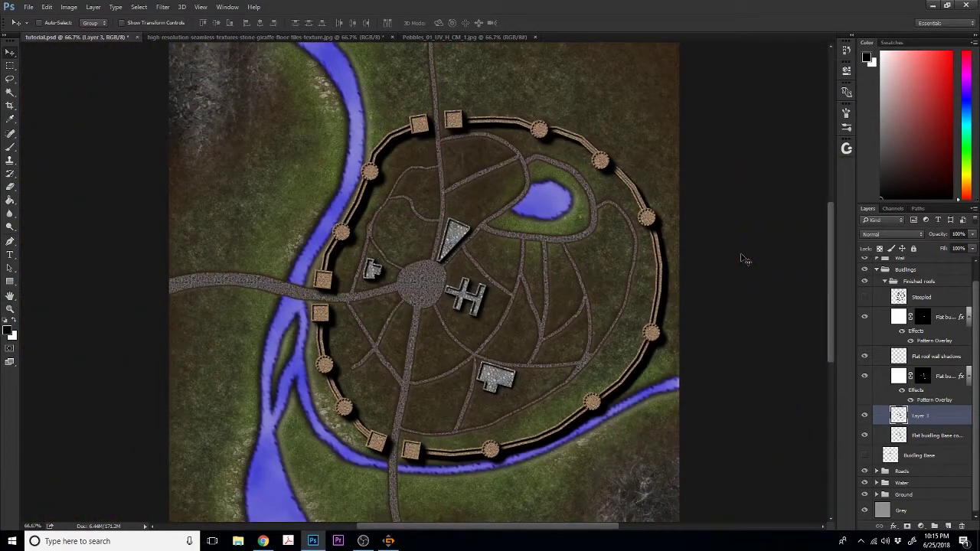
pyautogui.hotkey('ctrl', '+')
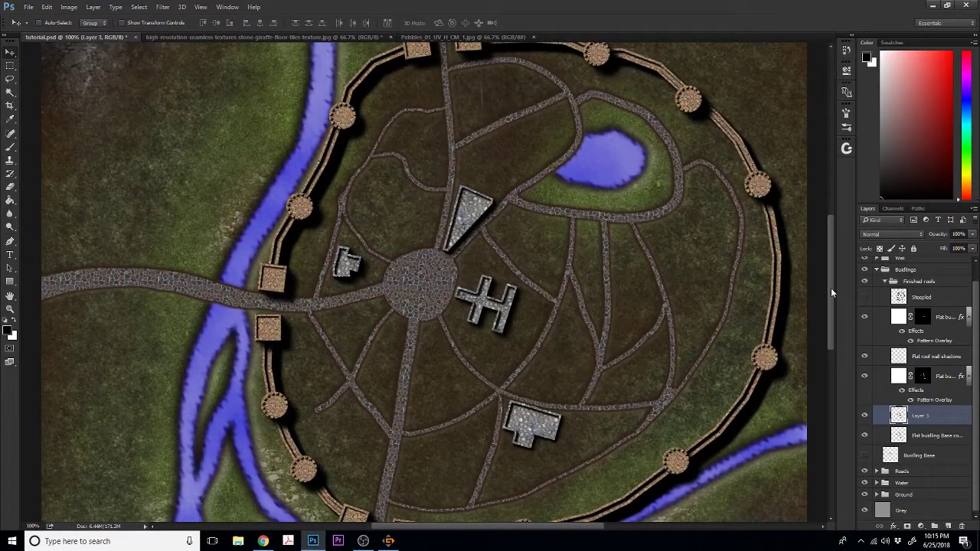
pyautogui.moveTo(830, 288); pyautogui.dragTo(827, 336)
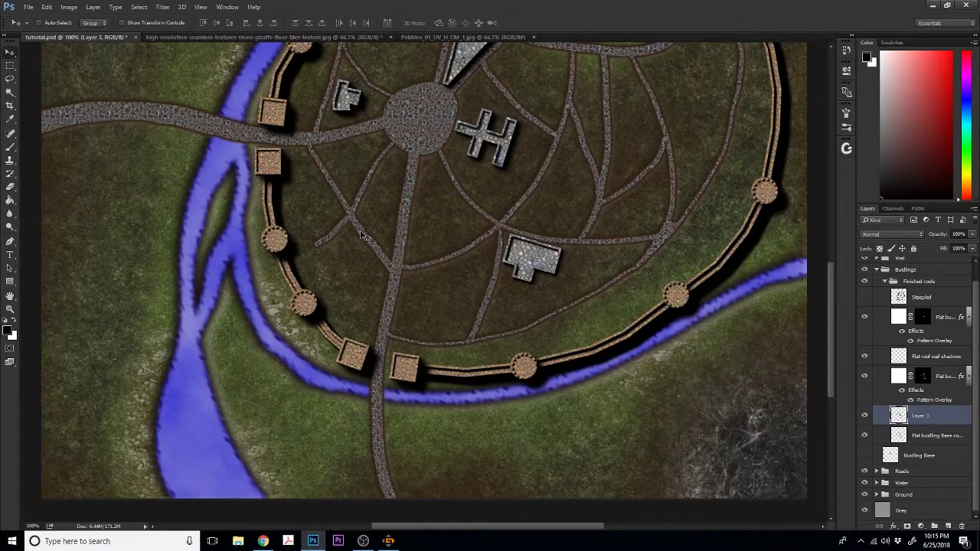
pyautogui.click(10, 91)
pyautogui.click(534, 262)
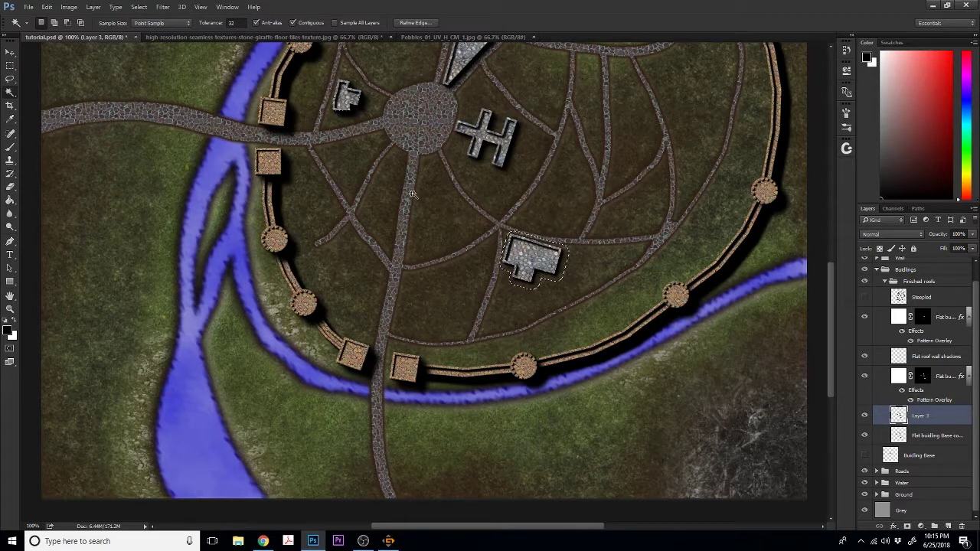
pyautogui.click(11, 53)
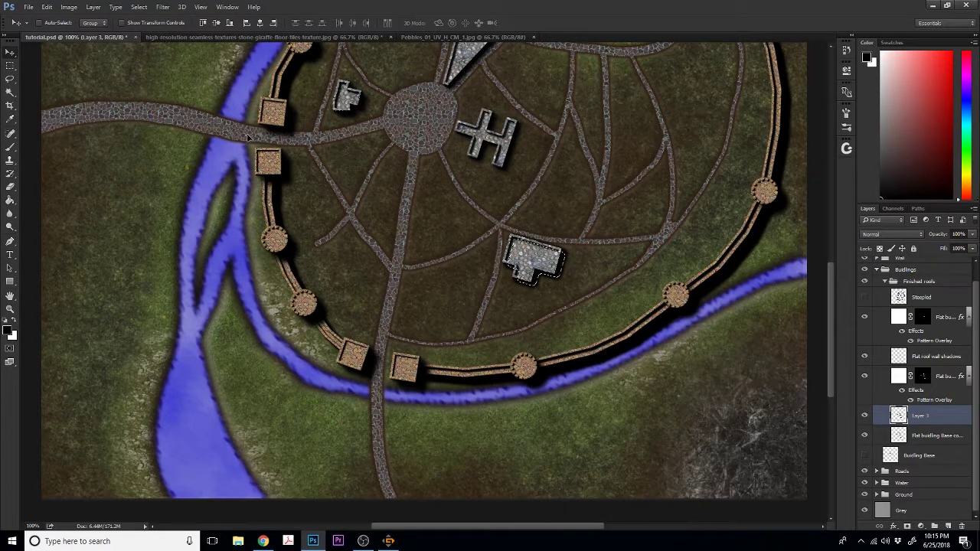
pyautogui.hotkey('ctrl', 'd')
# - Select the triangular building's blurred shadow, extend it further down and right, and set the shadow layer's opacity to 84%
pyautogui.scroll(1, 827, 346)
pyautogui.moveTo(827, 346); pyautogui.dragTo(830, 315)
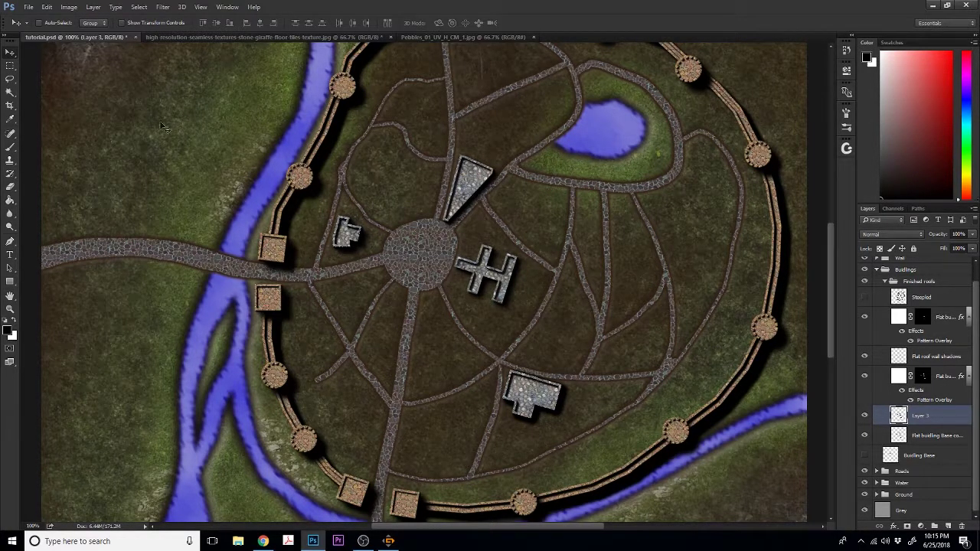
pyautogui.click(10, 92)
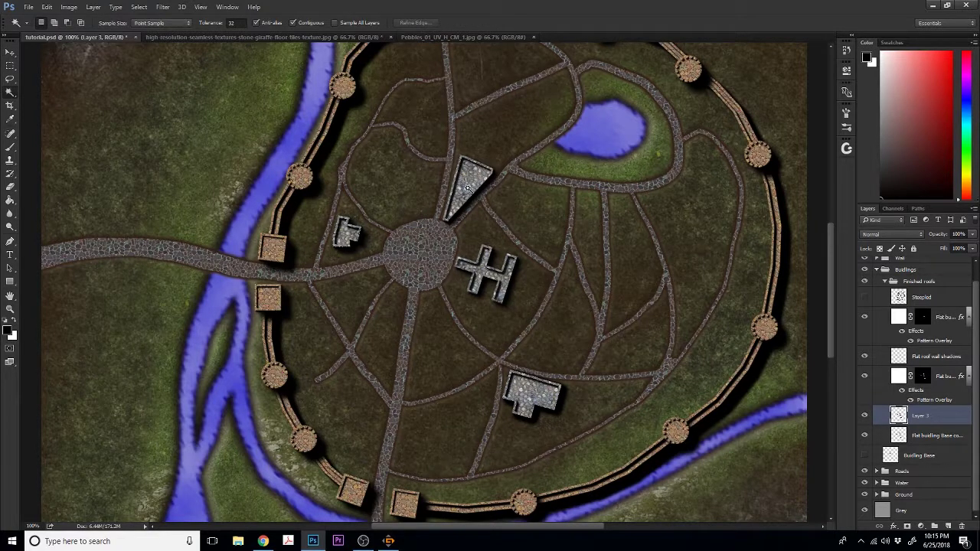
pyautogui.click(468, 193)
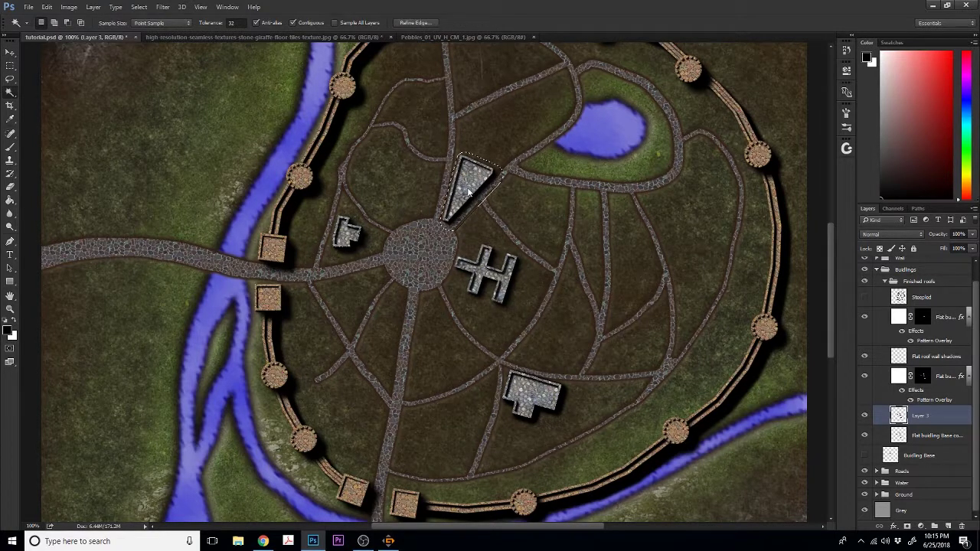
pyautogui.click(10, 52)
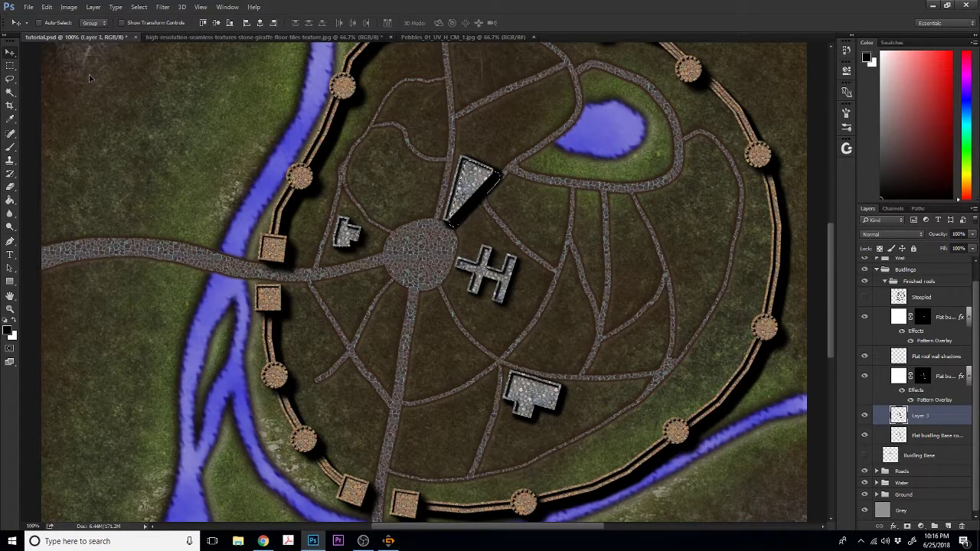
pyautogui.press('ctrl')
pyautogui.moveTo(970, 236)
pyautogui.mouseDown()
pyautogui.moveTo(948, 248)
pyautogui.moveTo(957, 249)
pyautogui.mouseUp()
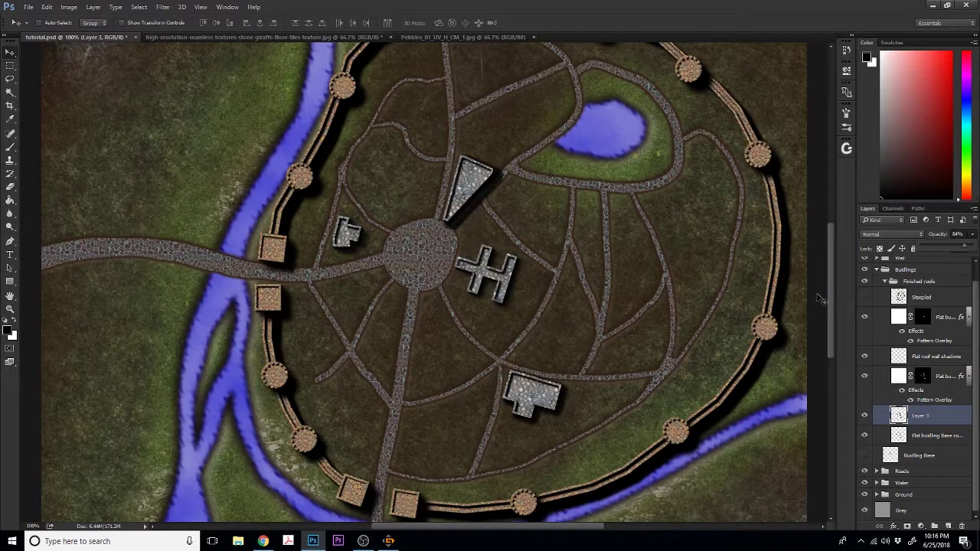
# - Show the Steepled layer and create a group named "Flat roof finished" above the Finished roofs group
pyautogui.click(864, 297)
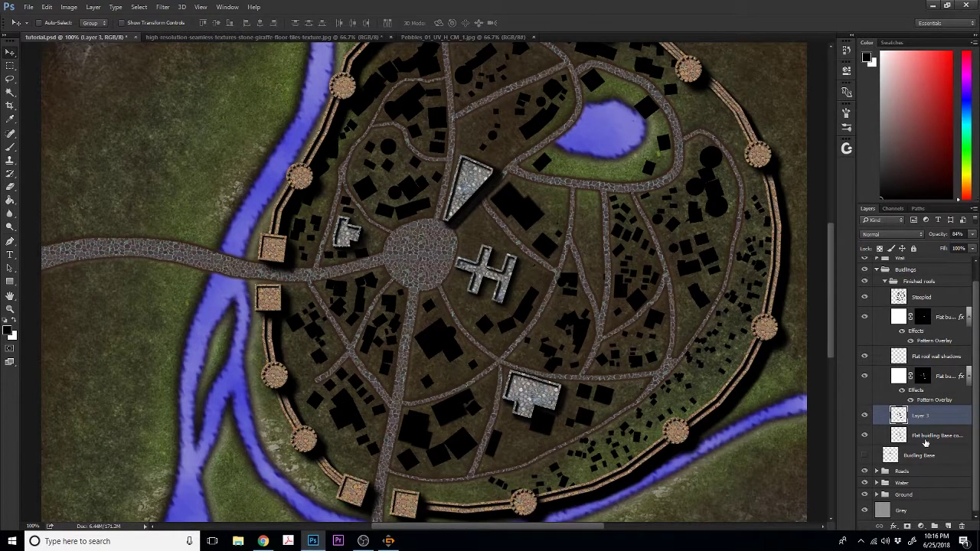
pyautogui.click(926, 283)
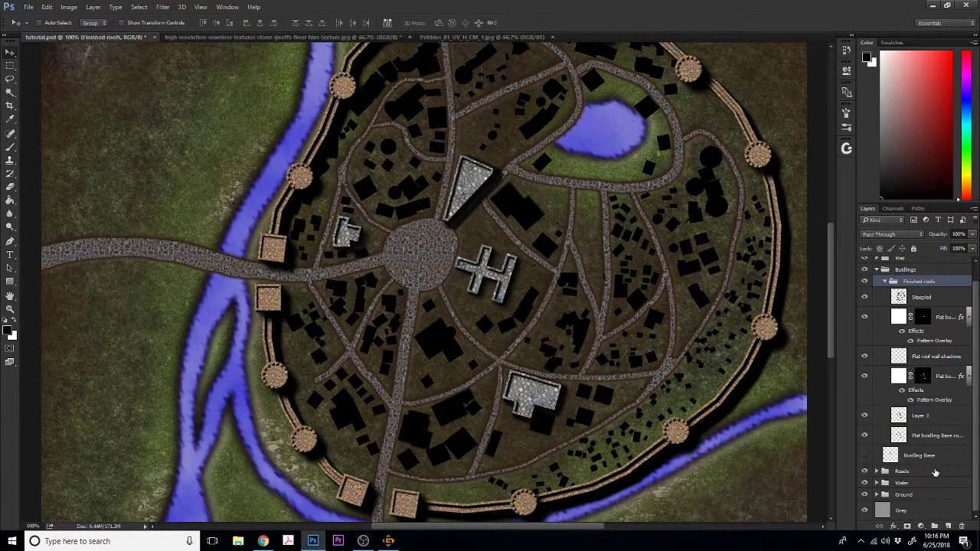
pyautogui.click(934, 526)
pyautogui.doubleClick(913, 298)
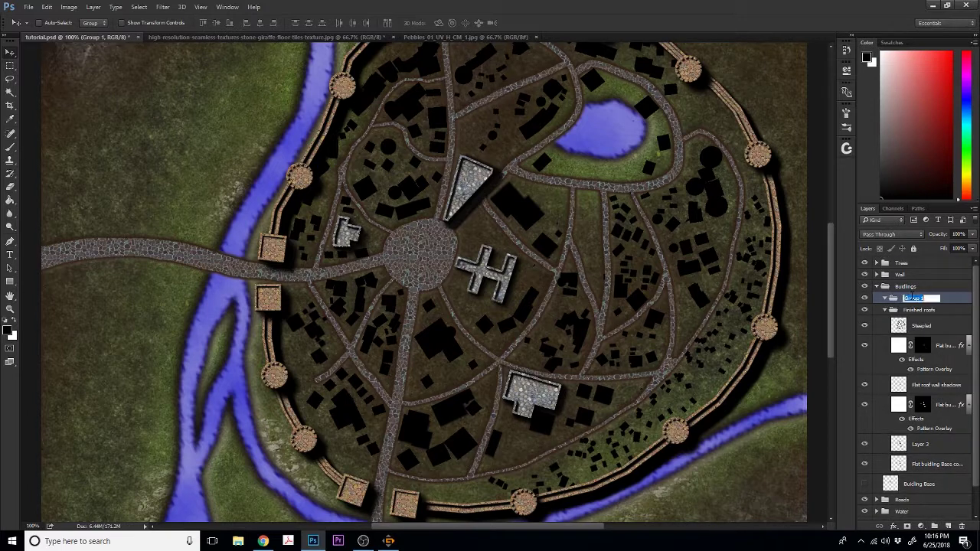
pyautogui.write('Flat roof finished')
pyautogui.press('Return')
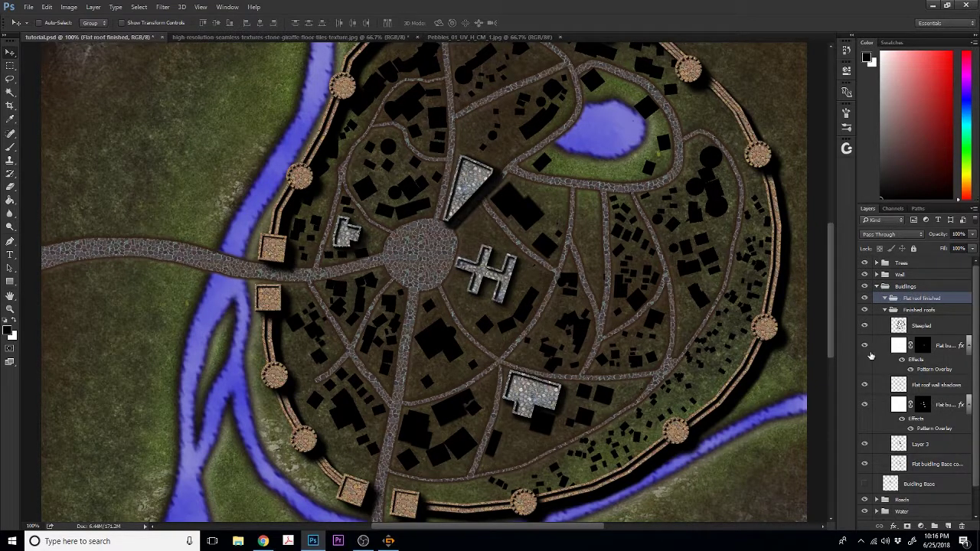
# - Move the flat building, wall shadow and ground shadow layers into the Flat roof finished group, then collapse and hide that group
pyautogui.click(898, 346)
pyautogui.keyDown('shift'); pyautogui.click(923, 465); pyautogui.keyUp('shift')
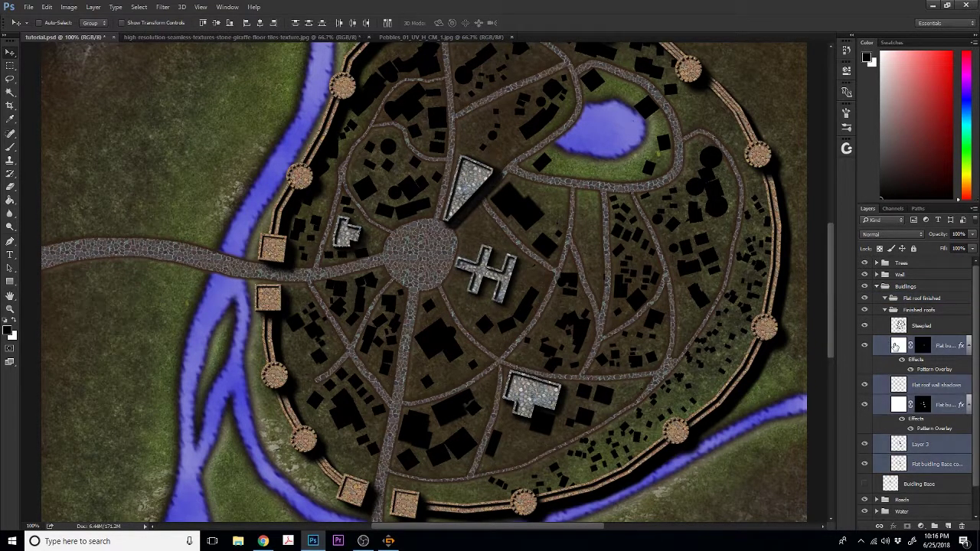
pyautogui.moveTo(896, 346); pyautogui.dragTo(908, 298)
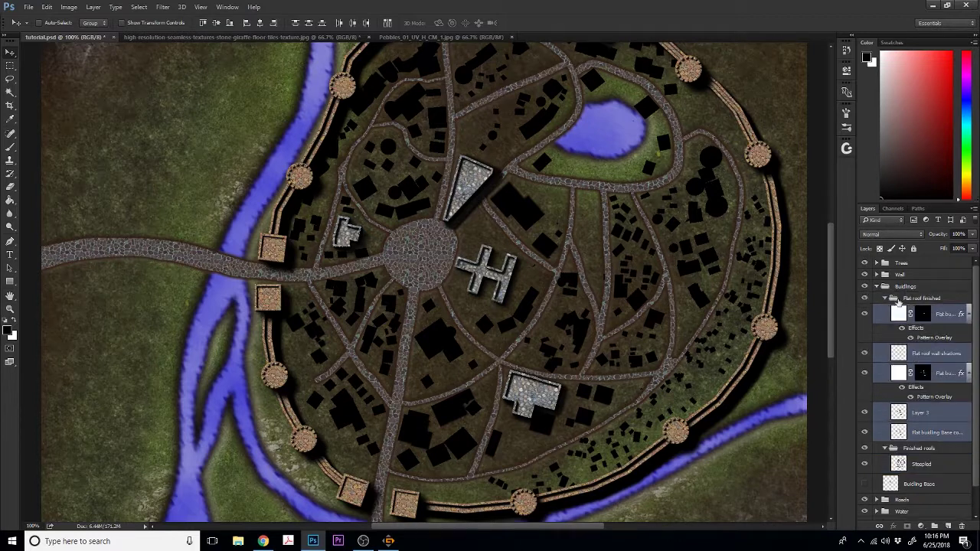
pyautogui.click(886, 299)
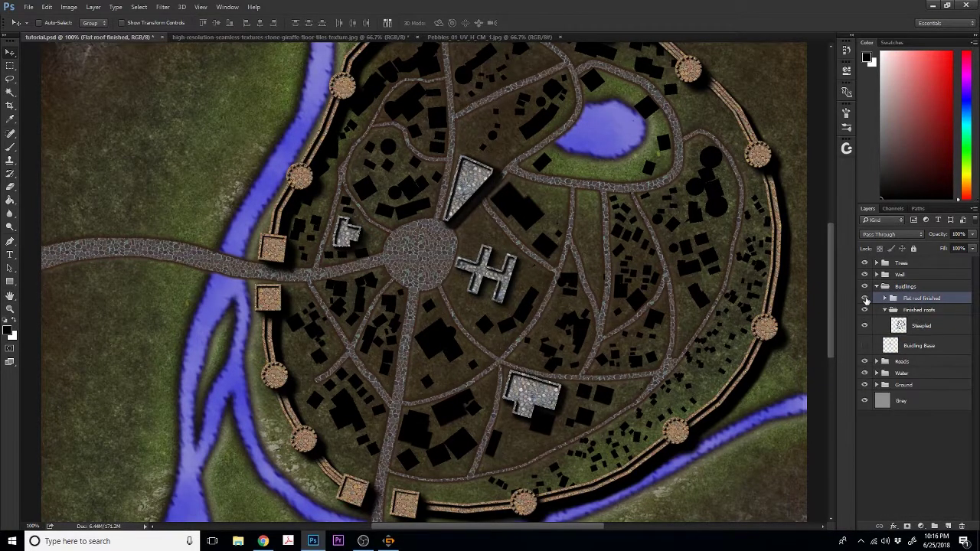
pyautogui.click(865, 299)
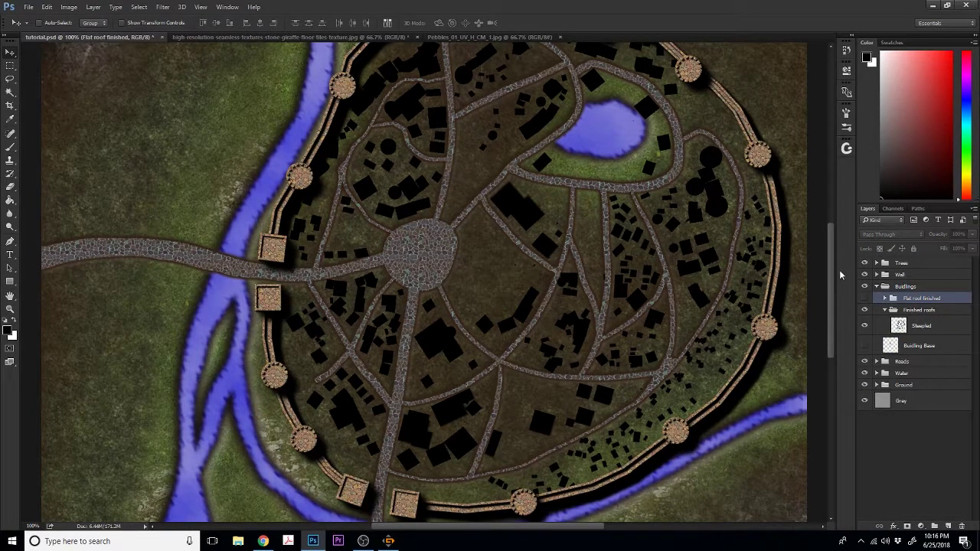
# - Create a new layer above the Flat roof finished group with a layer mask made from the Steepled building shapes
pyautogui.moveTo(828, 279); pyautogui.dragTo(830, 259)
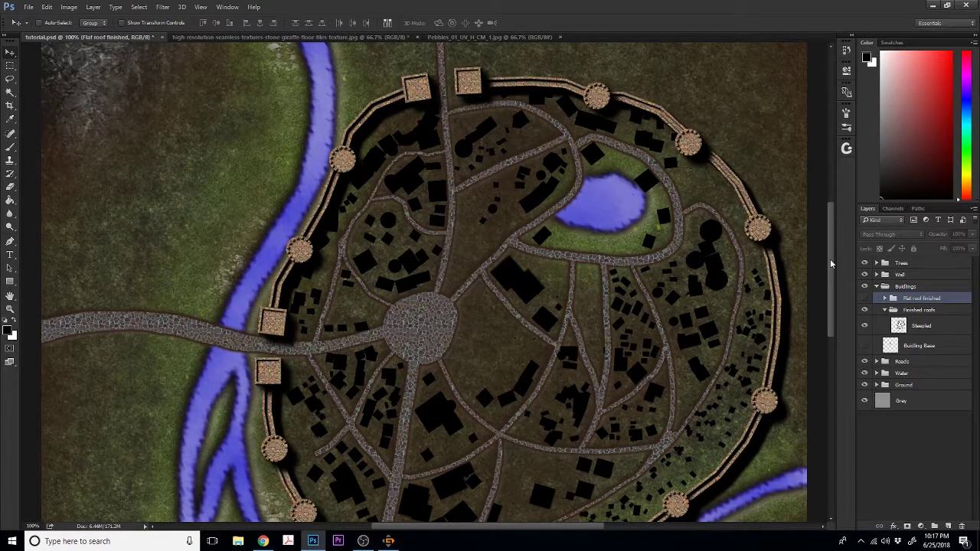
pyautogui.click(864, 327)
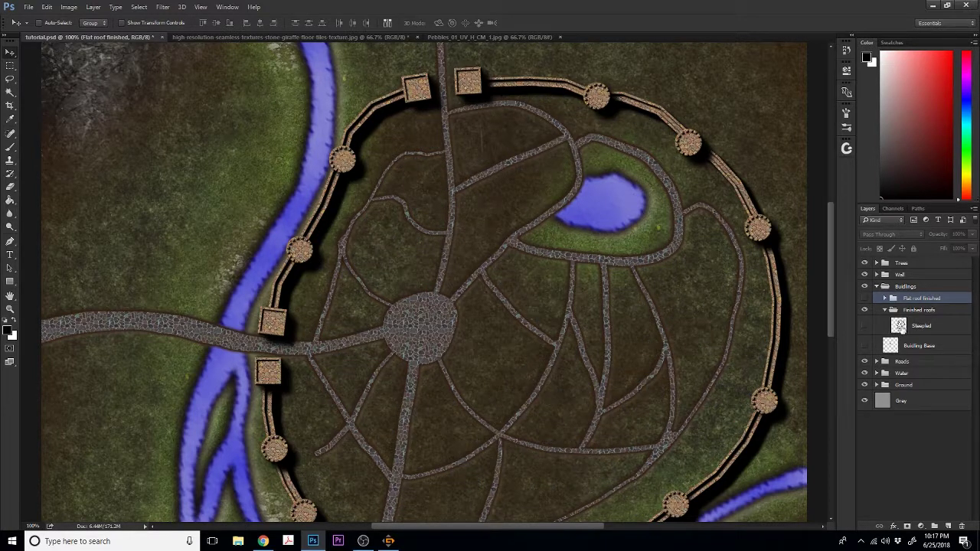
pyautogui.click(864, 326)
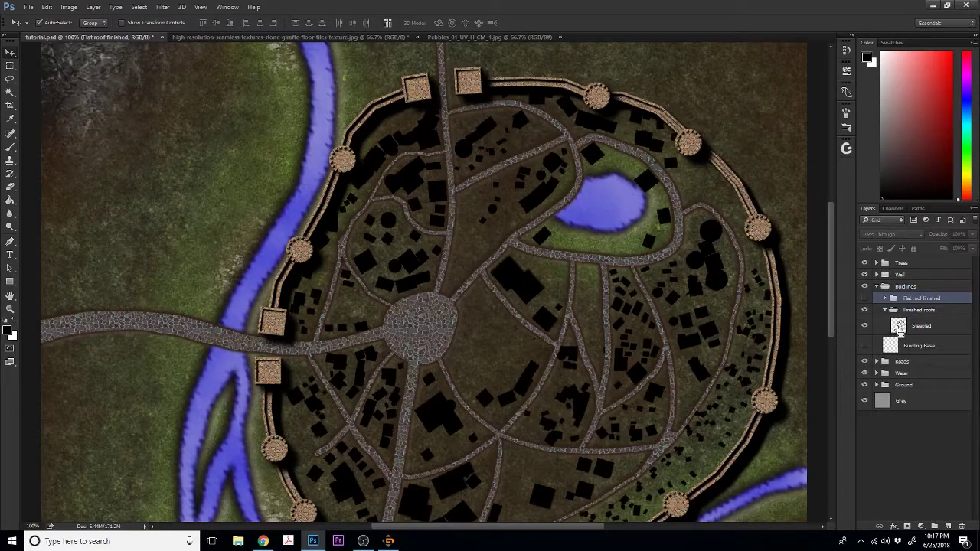
pyautogui.click(947, 527)
pyautogui.click(907, 527)
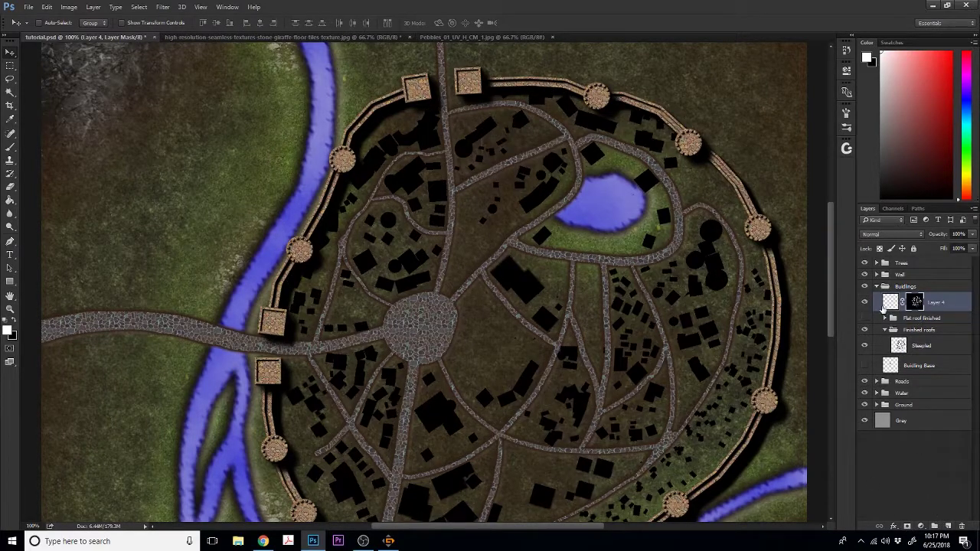
# - Fill the new masked layer's image area with black using the Paint Bucket tool
pyautogui.click(10, 200)
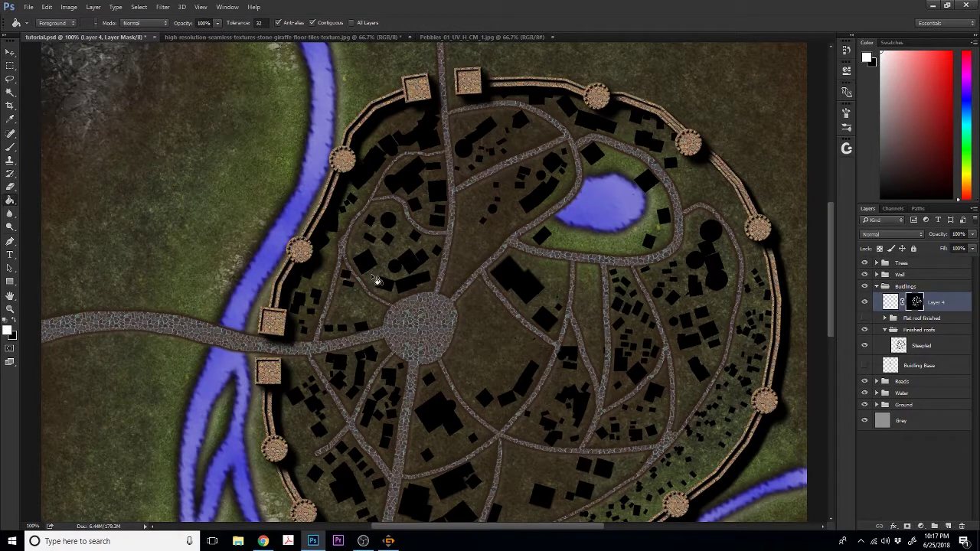
pyautogui.click(376, 281)
pyautogui.click(888, 302)
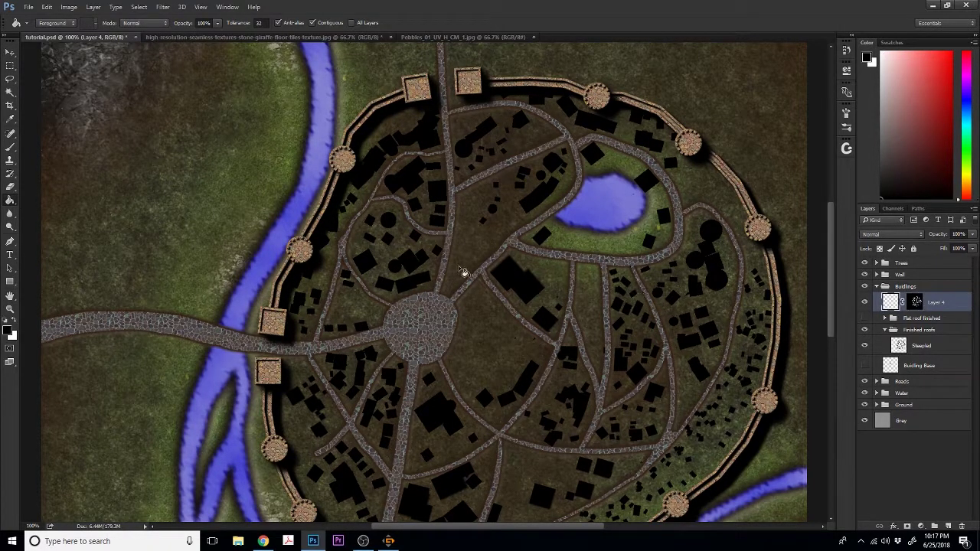
pyautogui.click(520, 280)
# - Open the abstract-1850424 texture from the Concrete and fine stone folder in Mapping Textures
pyautogui.click(28, 7)
pyautogui.click(40, 29)
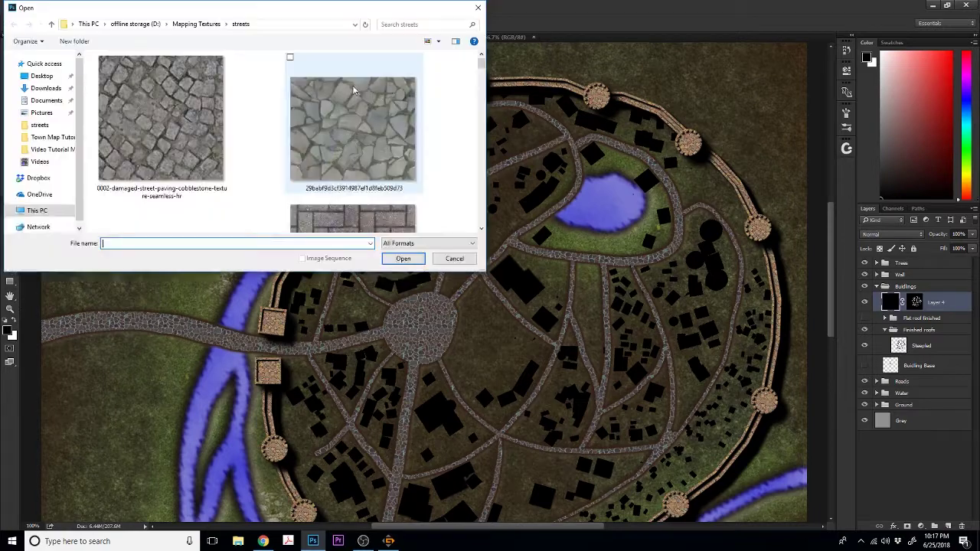
pyautogui.click(193, 24)
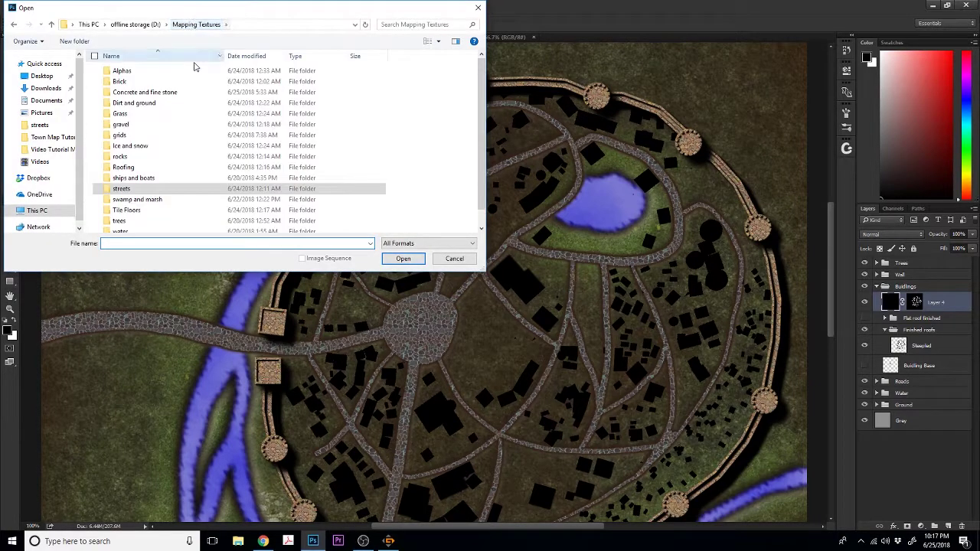
pyautogui.doubleClick(120, 81)
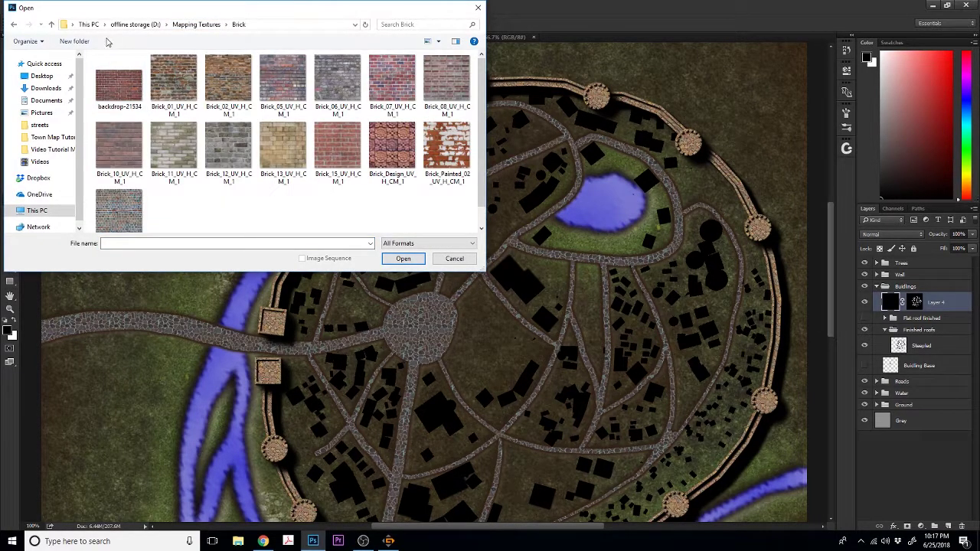
pyautogui.click(191, 23)
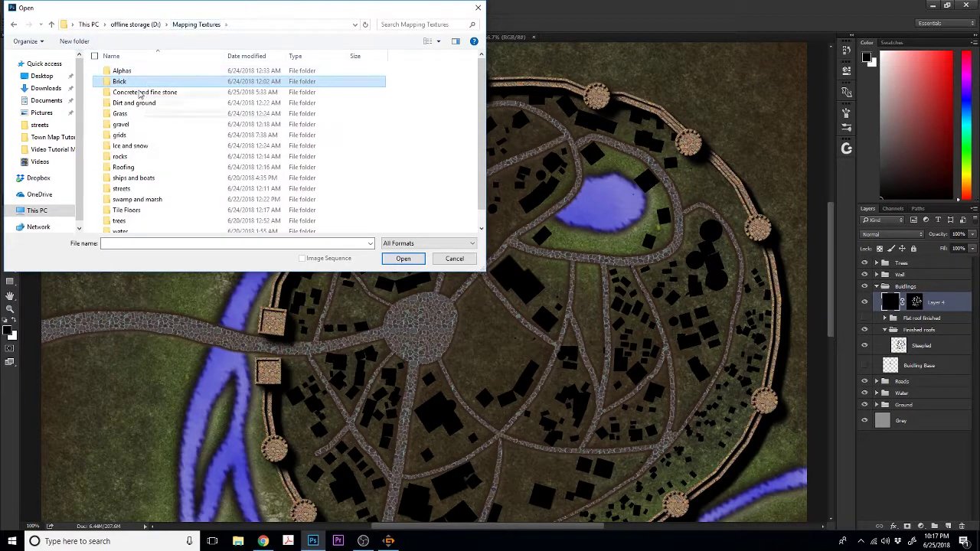
pyautogui.doubleClick(134, 92)
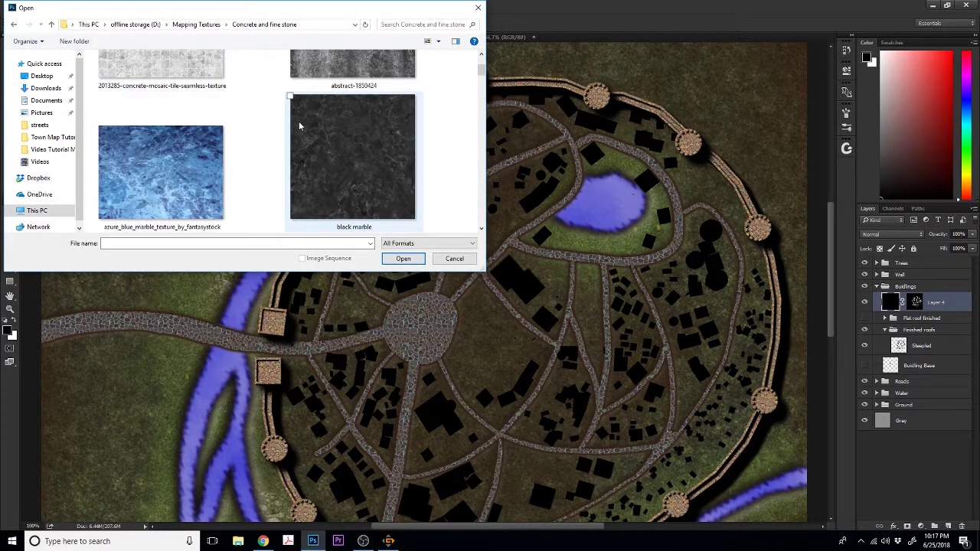
pyautogui.scroll(-1, 299, 121)
pyautogui.scroll(3, 299, 121)
pyautogui.doubleClick(310, 140)
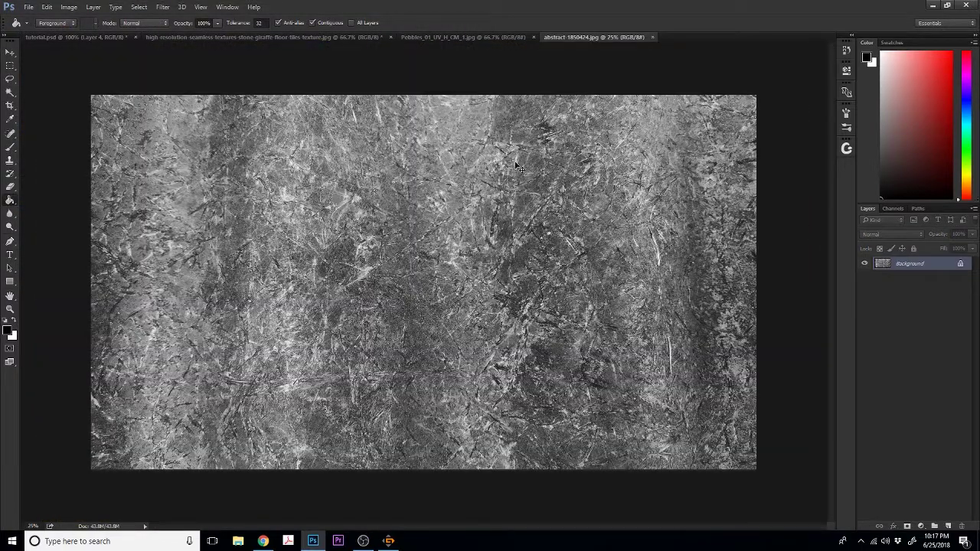
# - Define the whole abstract-1850424.jpg image as a pattern under its default name and return to tutorial.psd
pyautogui.hotkey('ctrl', 'a')
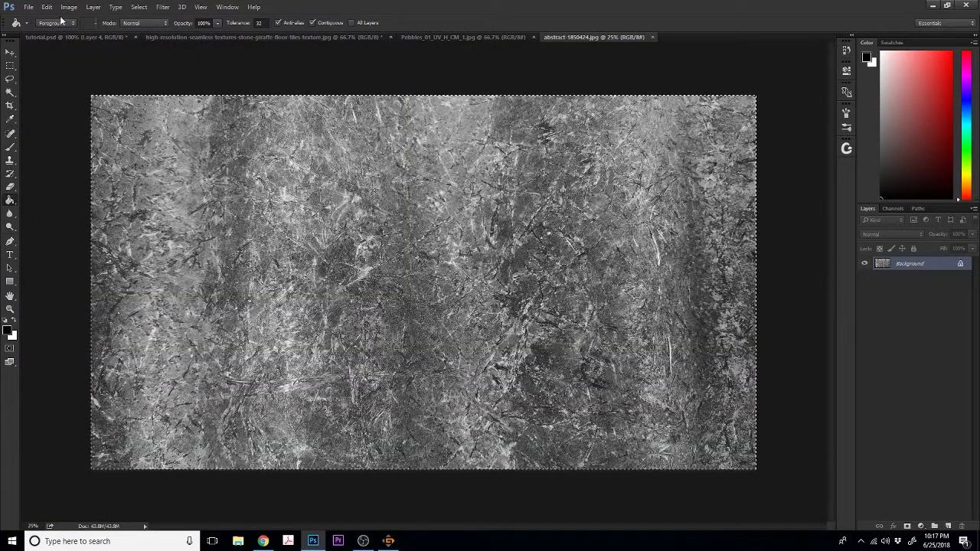
pyautogui.click(28, 7)
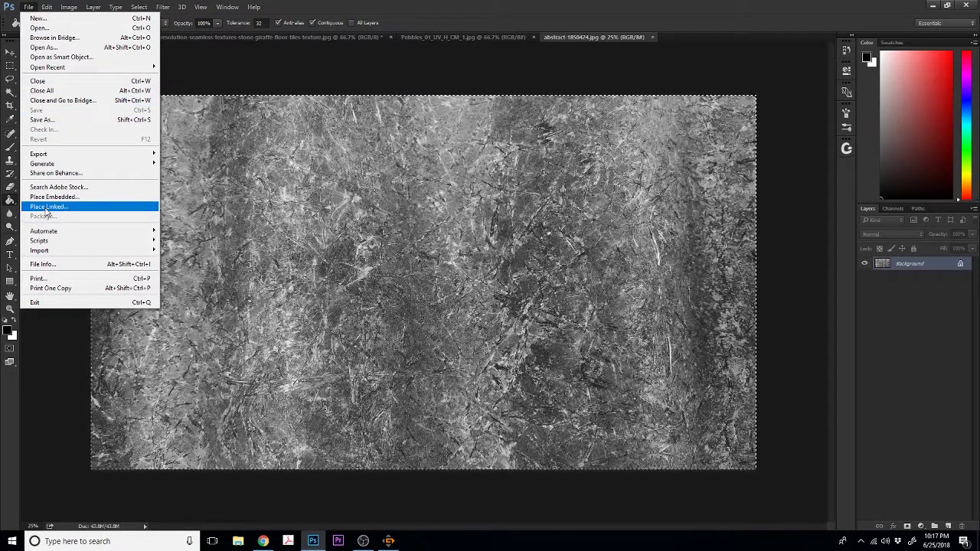
pyautogui.moveTo(47, 8)
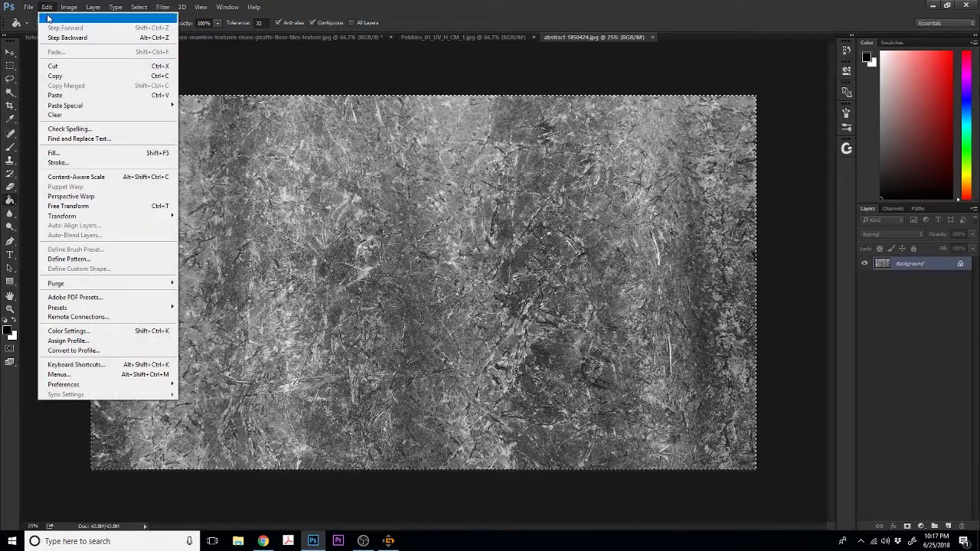
pyautogui.click(76, 258)
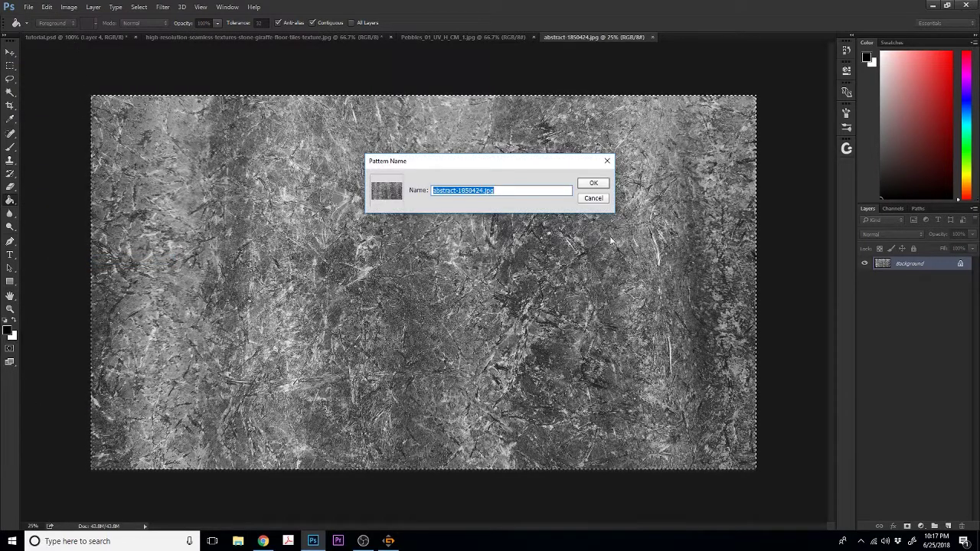
pyautogui.press('Return')
pyautogui.click(98, 36)
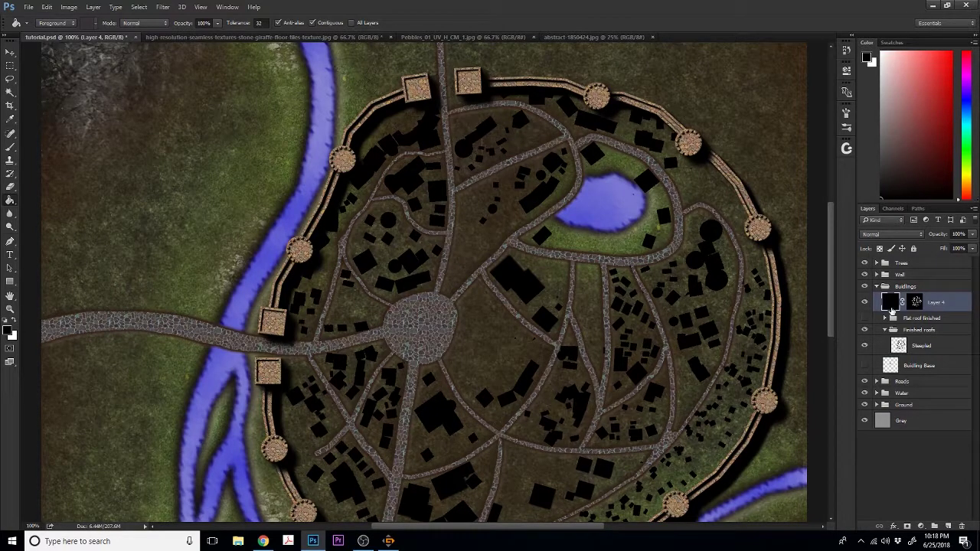
# - Try the abstract-1850424 texture as a Pattern Overlay on the masked steepled buildings layer
pyautogui.doubleClick(890, 306)
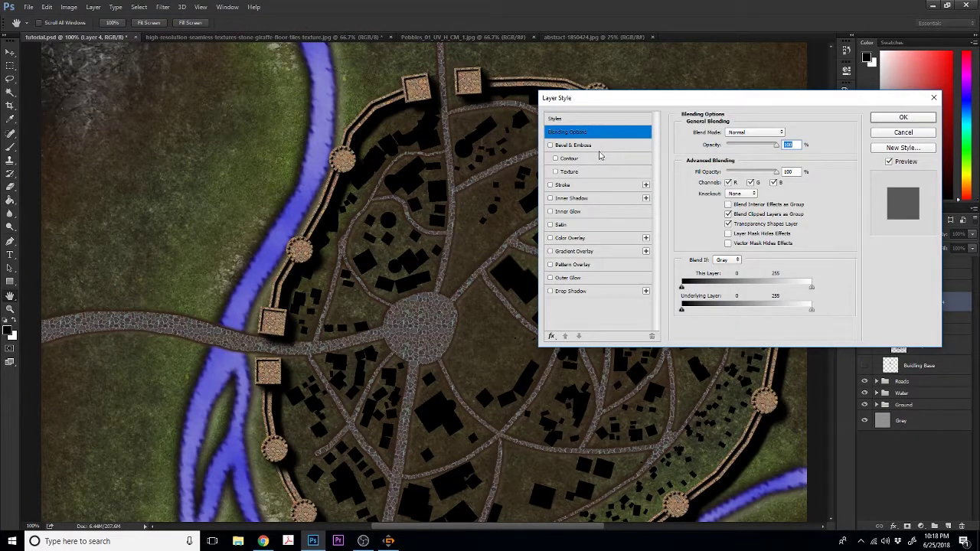
pyautogui.click(550, 265)
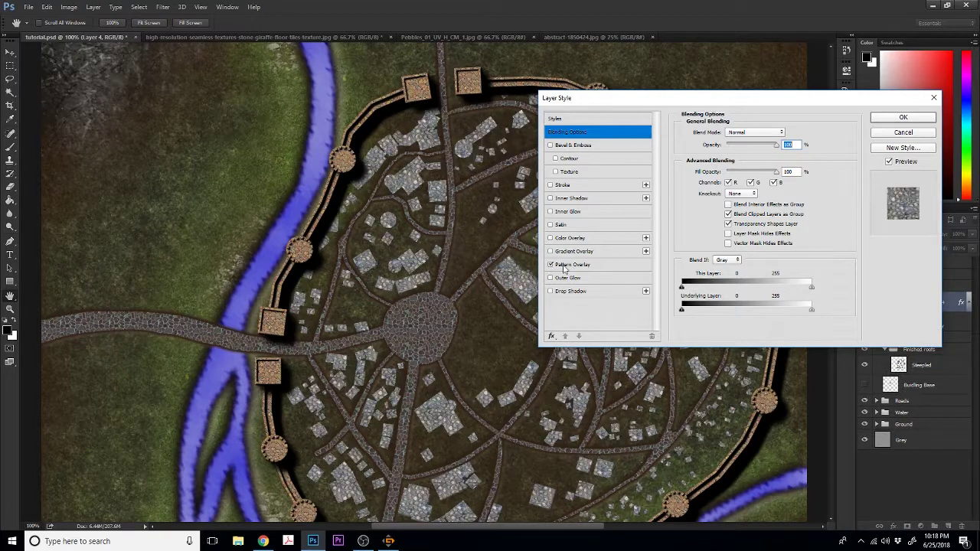
pyautogui.click(570, 265)
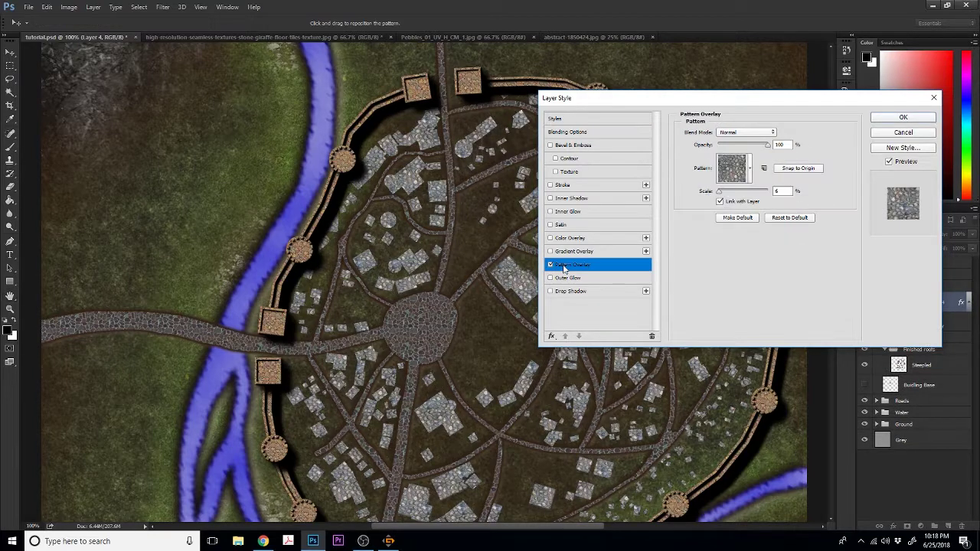
pyautogui.click(754, 169)
pyautogui.click(683, 251)
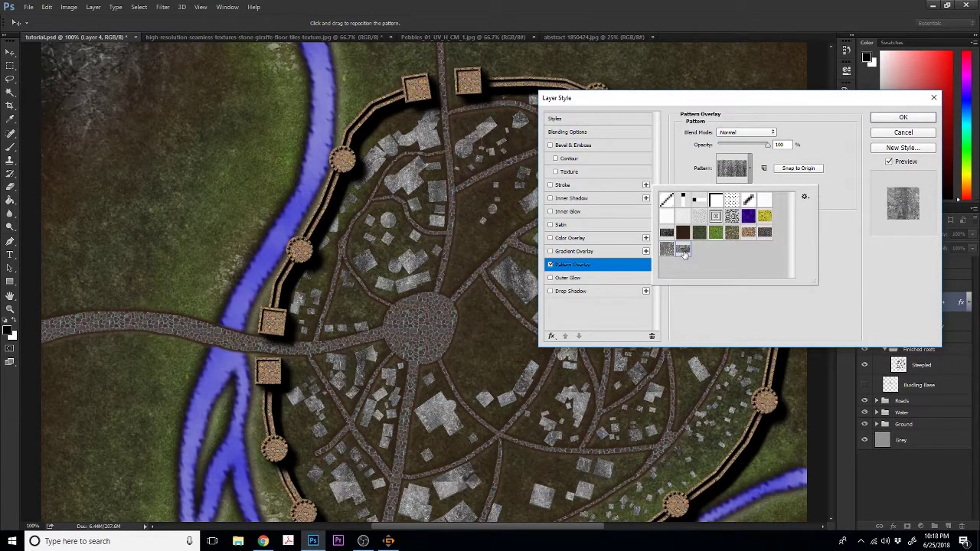
pyautogui.click(891, 135)
pyautogui.press('Return')
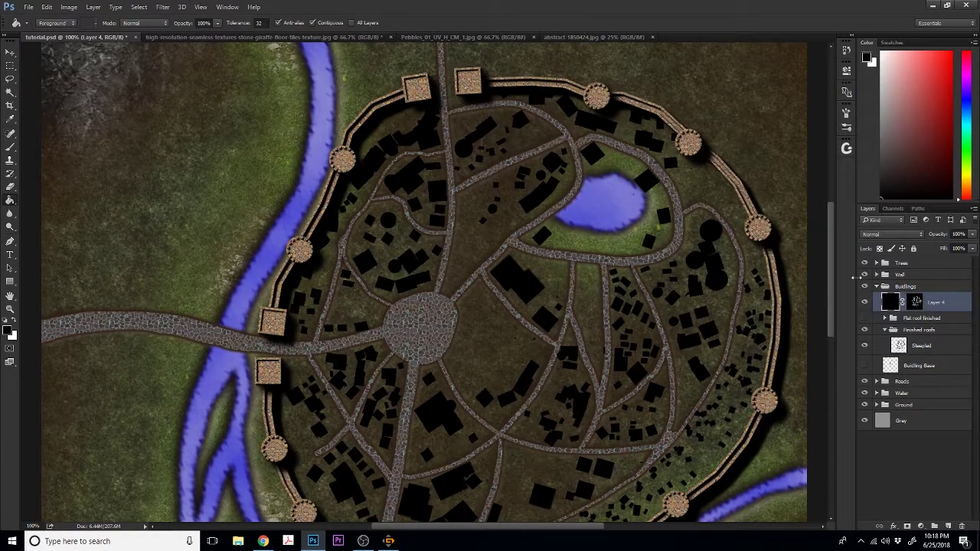
# - Apply the abstract-1850424 texture as a Pattern Overlay on the masked steepled buildings layer, slightly increasing the pattern scale
pyautogui.doubleClick(891, 302)
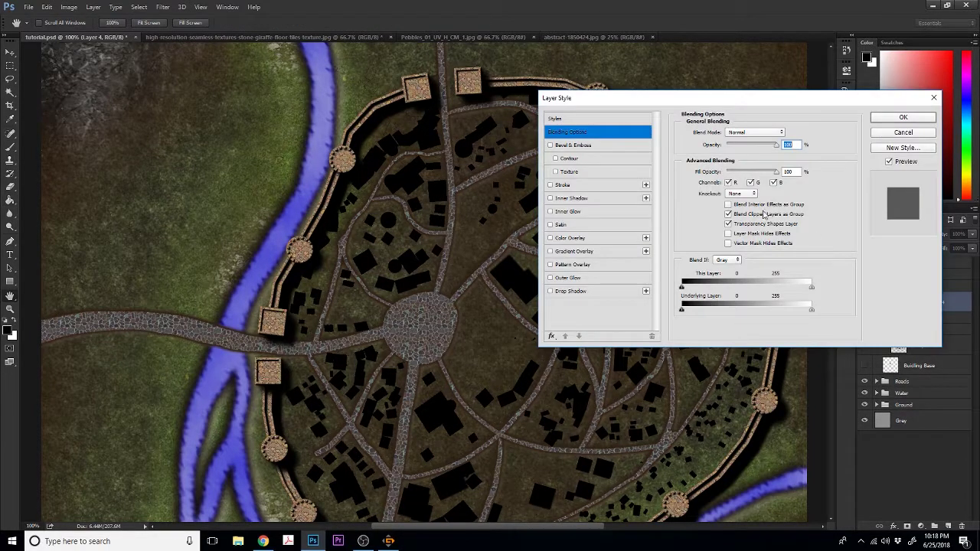
pyautogui.click(551, 265)
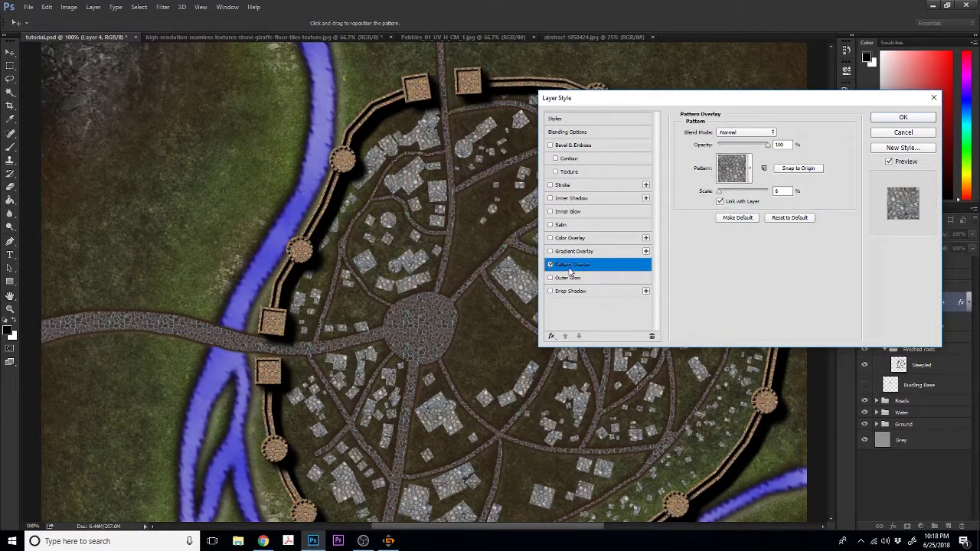
pyautogui.click(748, 170)
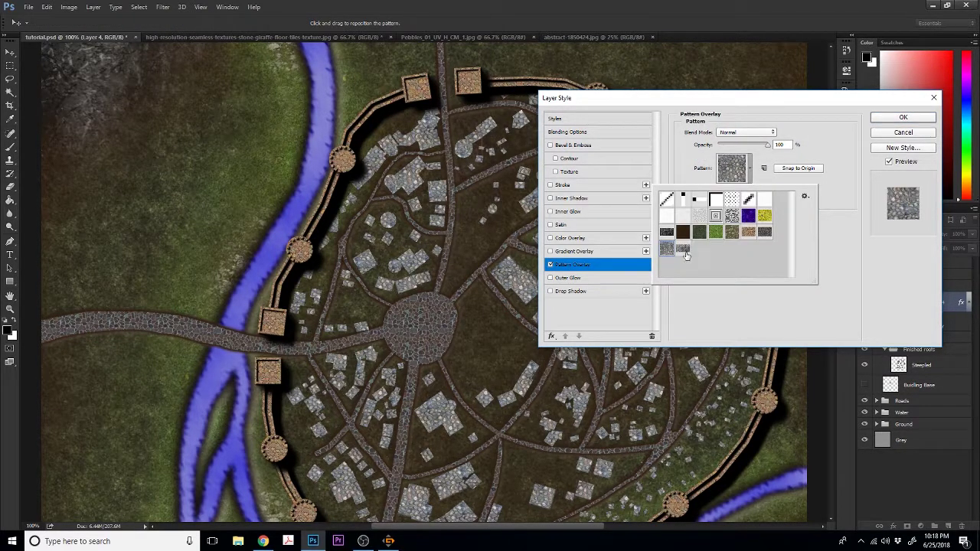
pyautogui.click(683, 249)
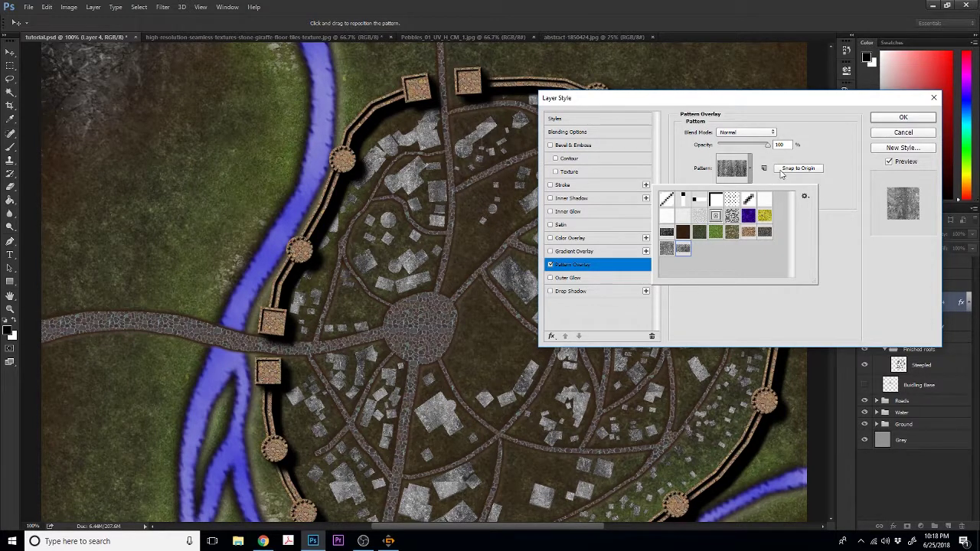
pyautogui.click(837, 156)
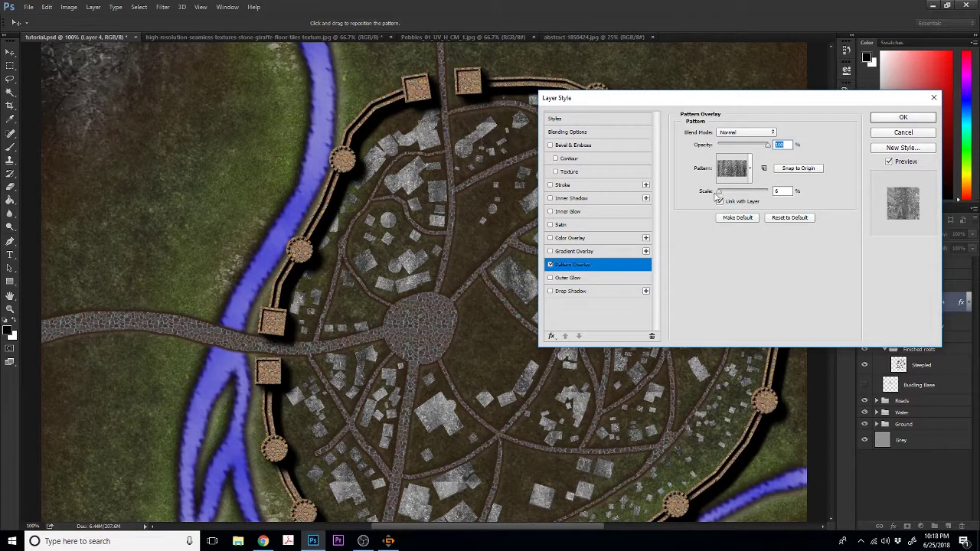
pyautogui.moveTo(719, 198); pyautogui.dragTo(720, 197)
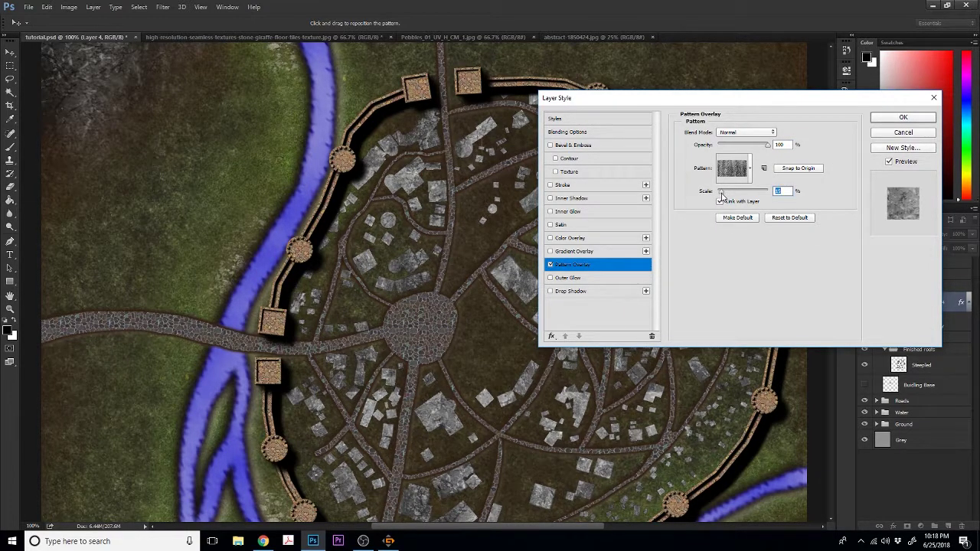
pyautogui.click(902, 118)
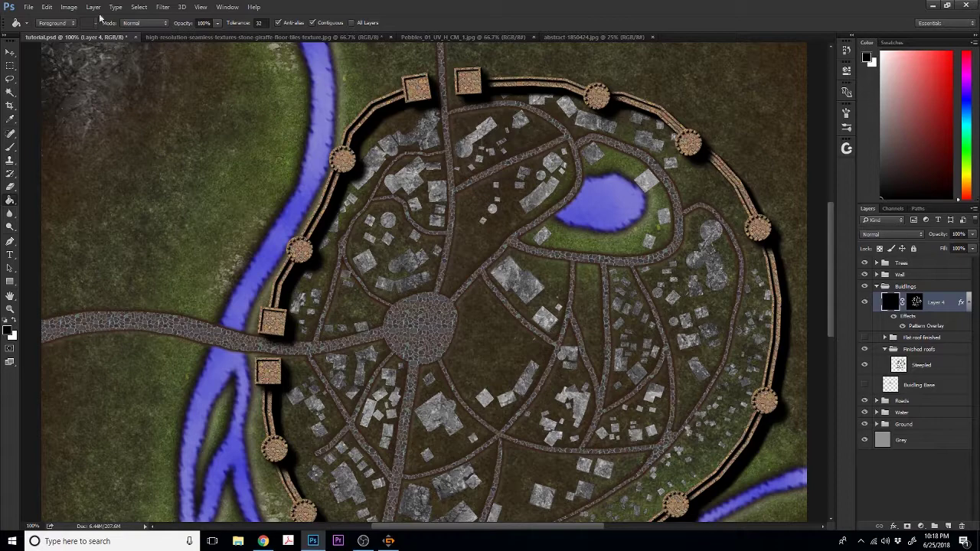
# - Switch to File Explorer and open the Roofing folder inside Mapping Textures on the offline storage drive
pyautogui.click(28, 7)
pyautogui.press('Escape')
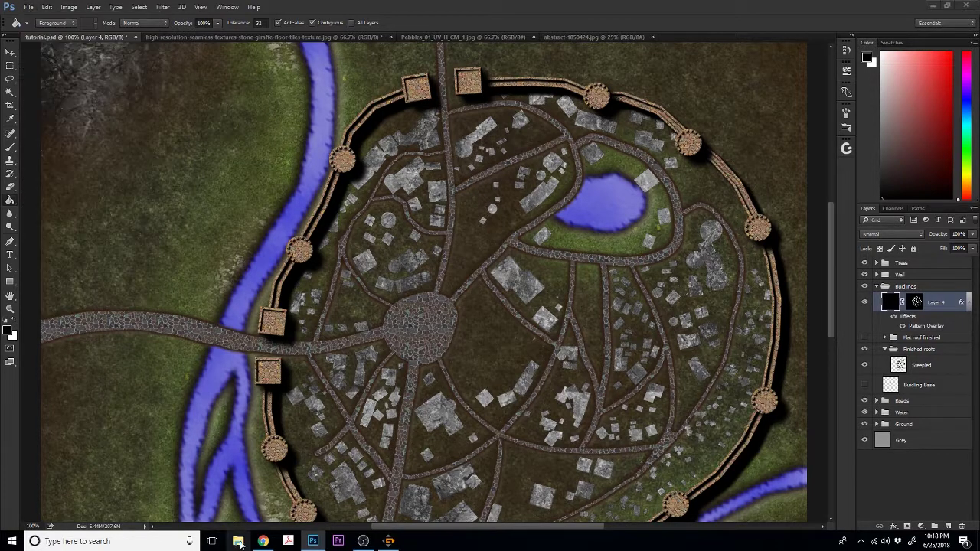
pyautogui.click(238, 541)
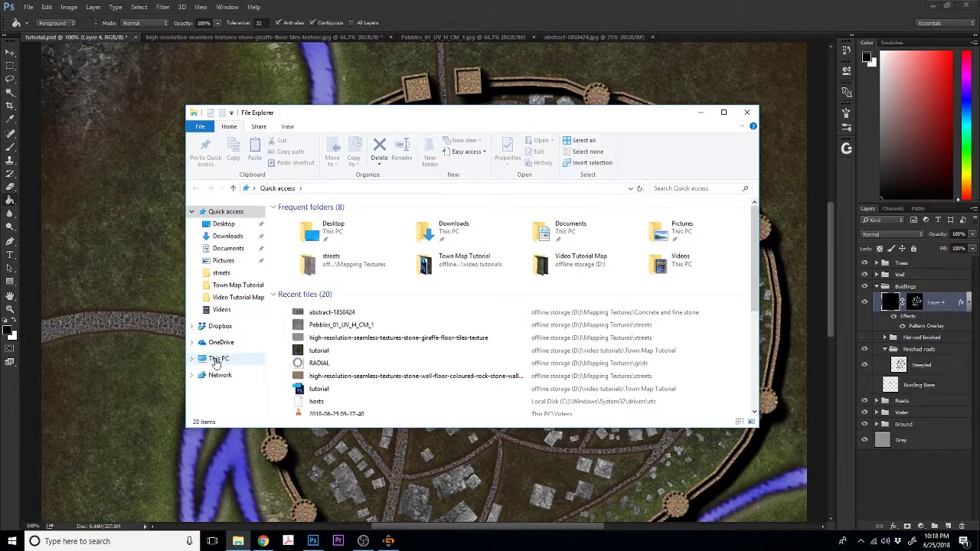
pyautogui.click(218, 358)
pyautogui.doubleClick(473, 342)
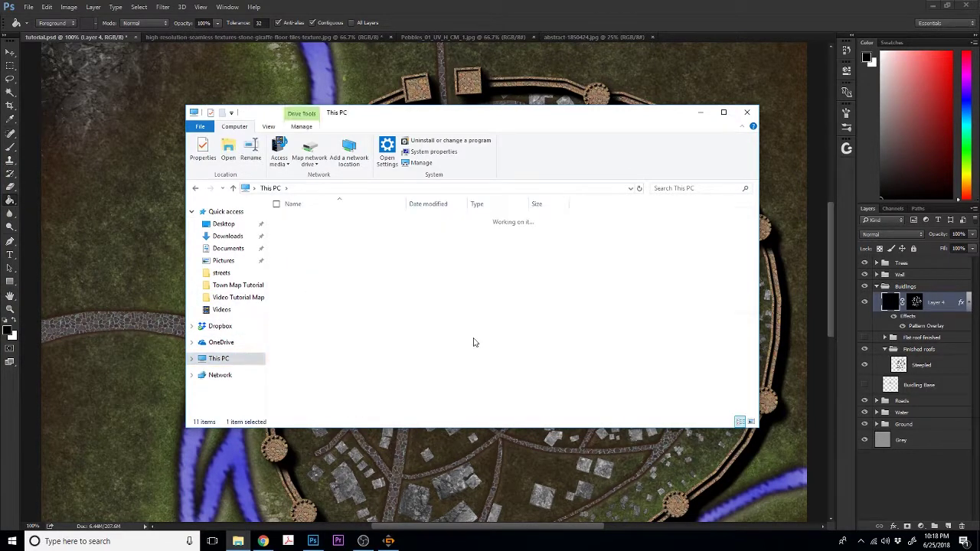
pyautogui.doubleClick(314, 240)
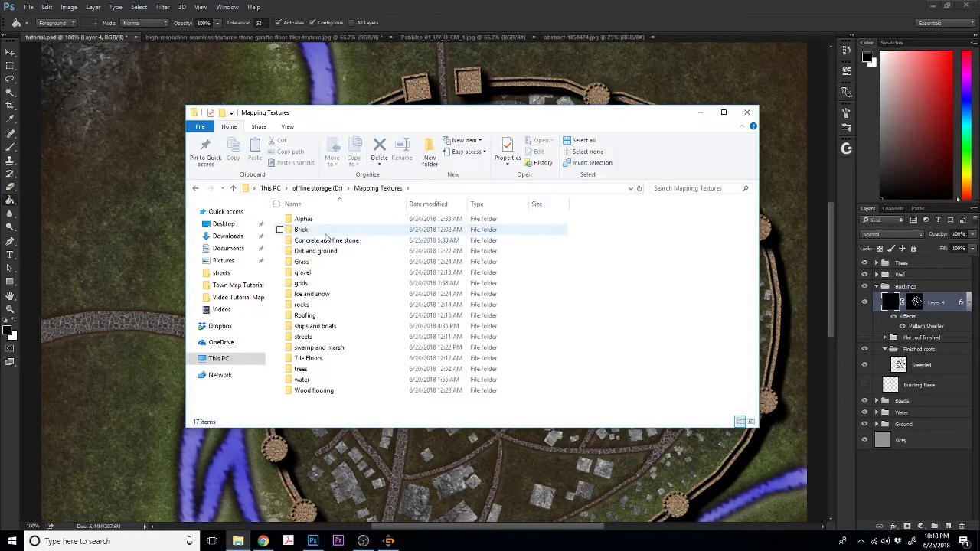
pyautogui.doubleClick(308, 316)
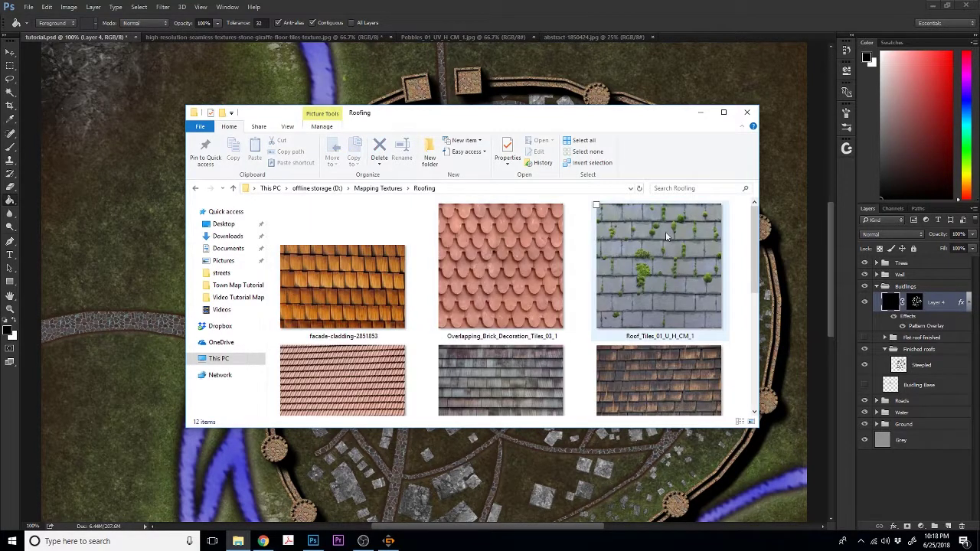
# - Look through the shingle and tile images in the Roofing folder, then return to the city map in Photoshop
pyautogui.moveTo(754, 225); pyautogui.dragTo(751, 294)
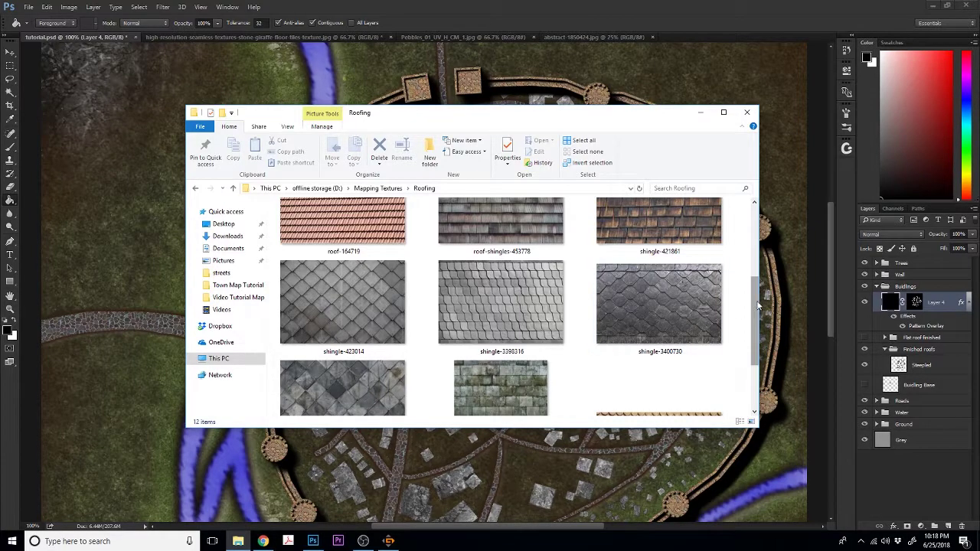
pyautogui.moveTo(753, 337); pyautogui.dragTo(739, 352)
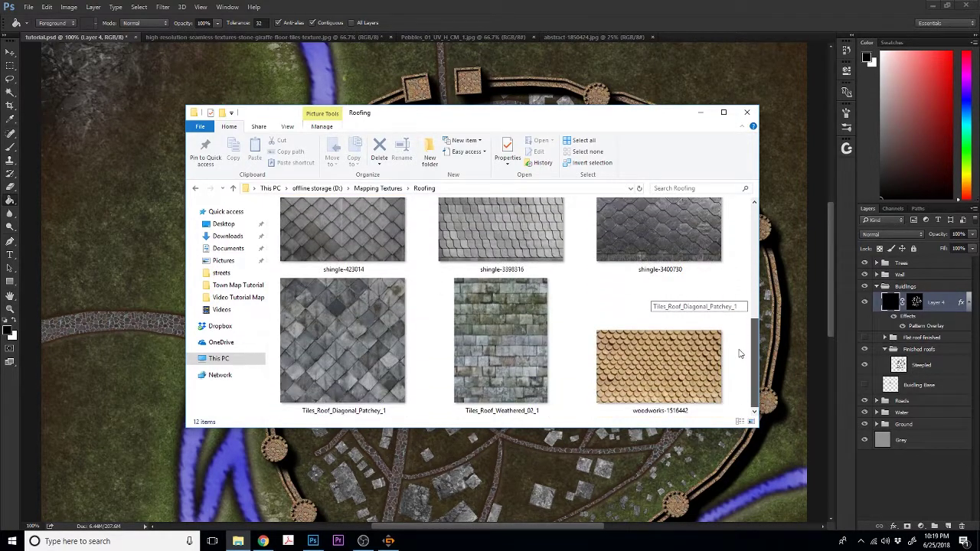
pyautogui.click(512, 348)
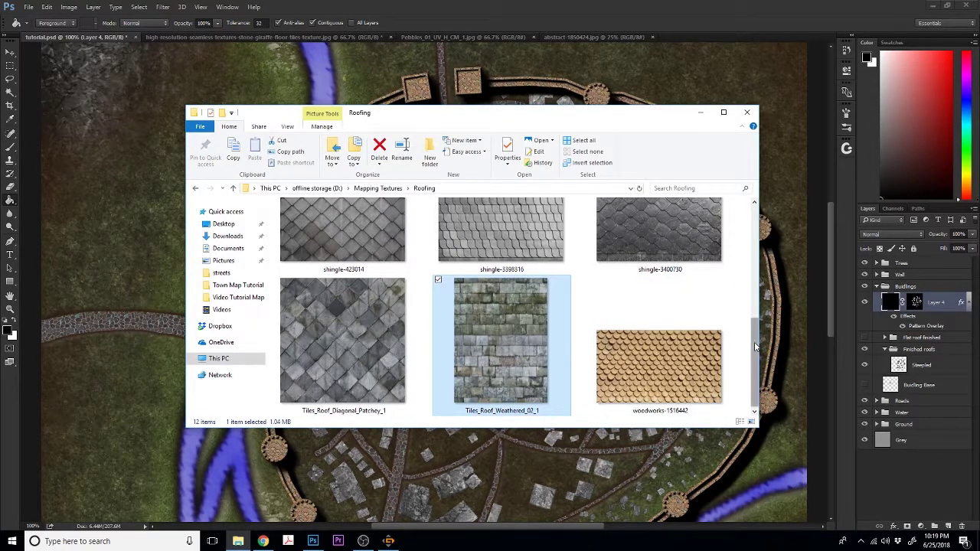
pyautogui.scroll(2, 754, 346)
pyautogui.click(660, 307)
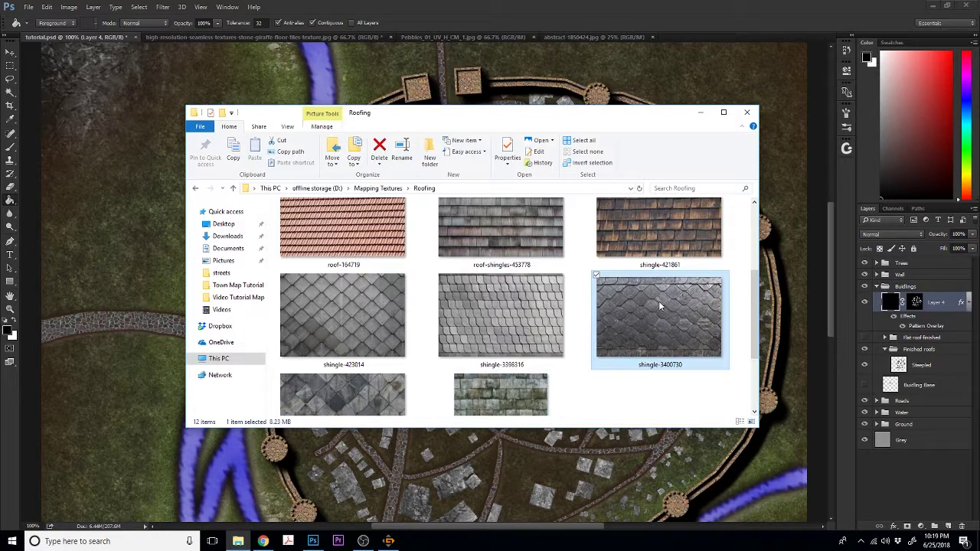
pyautogui.moveTo(749, 317); pyautogui.dragTo(755, 243)
pyautogui.moveTo(492, 112); pyautogui.dragTo(277, 119)
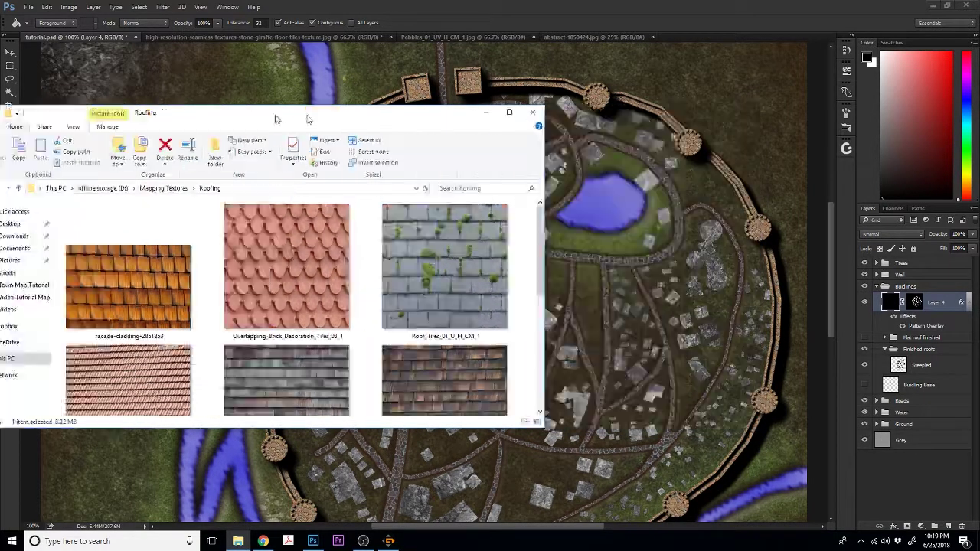
pyautogui.hotkey('alt', 'Tab')
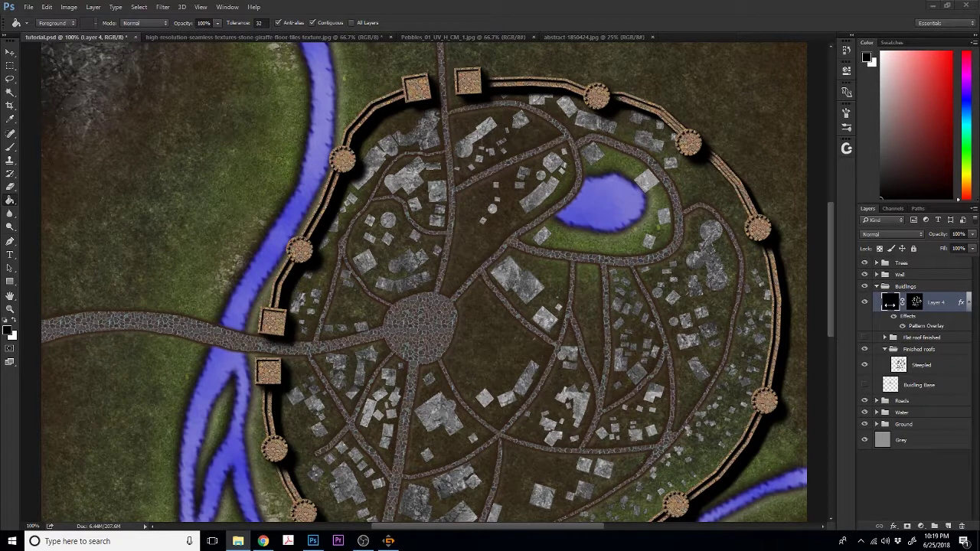
# - Duplicate the textured steepled buildings layer and rename the lower original "Steepled roof color"
pyautogui.click(946, 304)
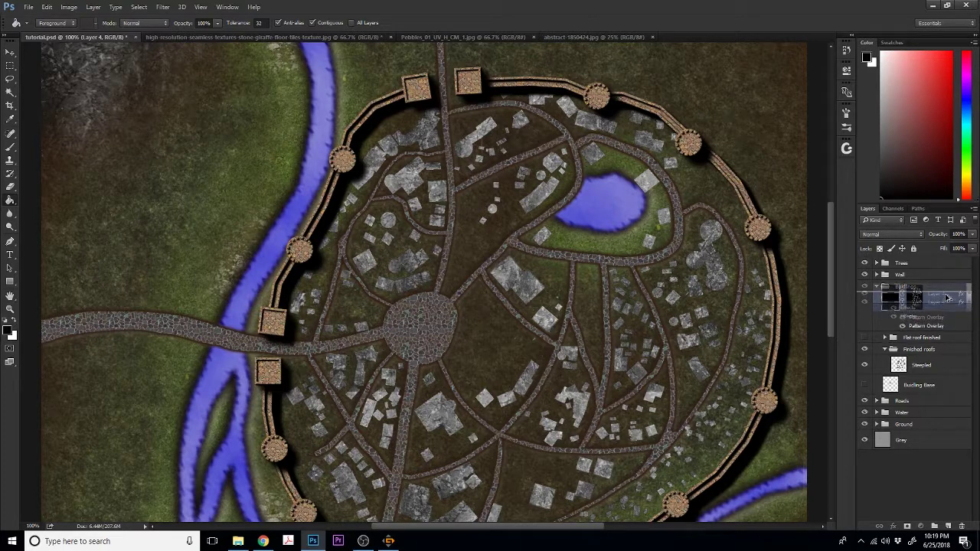
pyautogui.hotkey('ctrl', 'j')
pyautogui.doubleClick(937, 342)
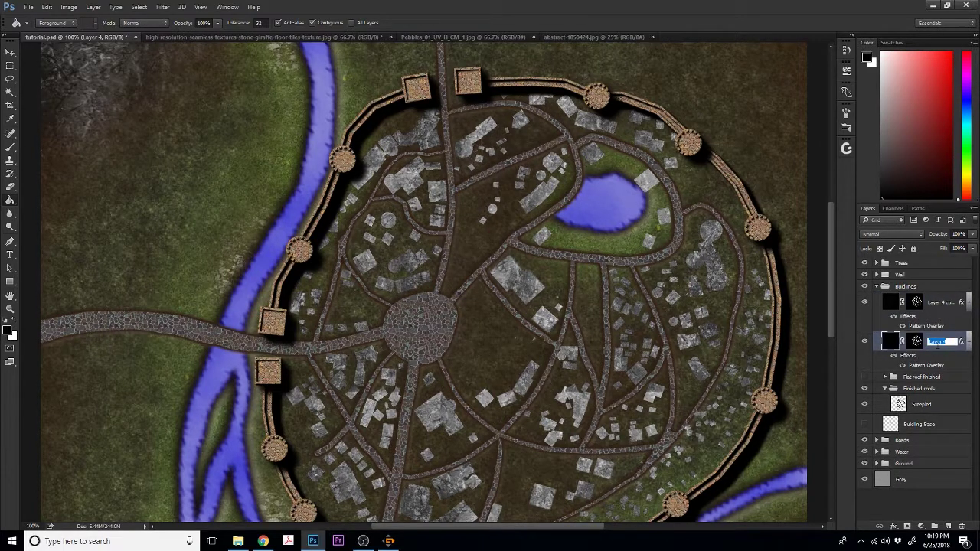
pyautogui.write('Steepled roof color')
pyautogui.press('Return')
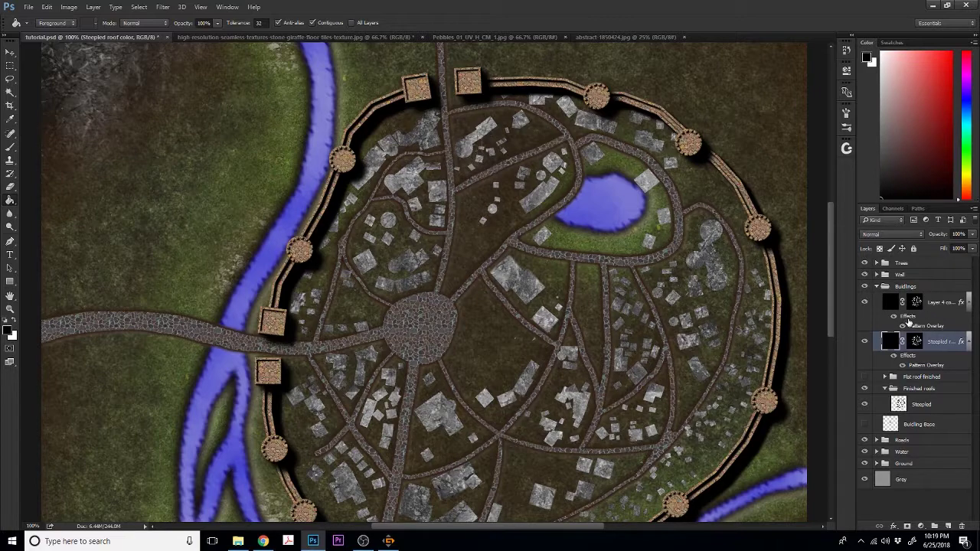
# - Rename the duplicated upper layer "Steepled roof bevel" and widen the layer list so the full layer names fit
pyautogui.doubleClick(890, 314)
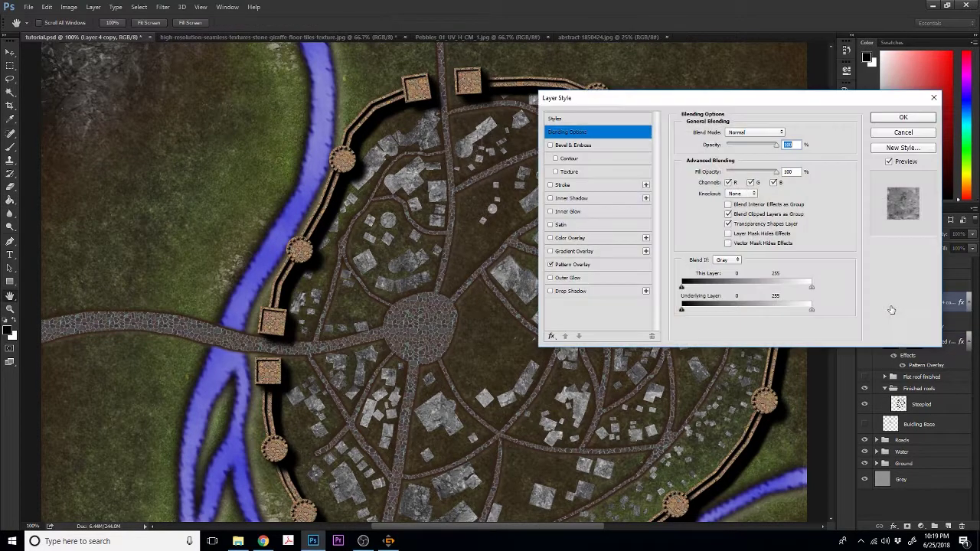
pyautogui.click(890, 130)
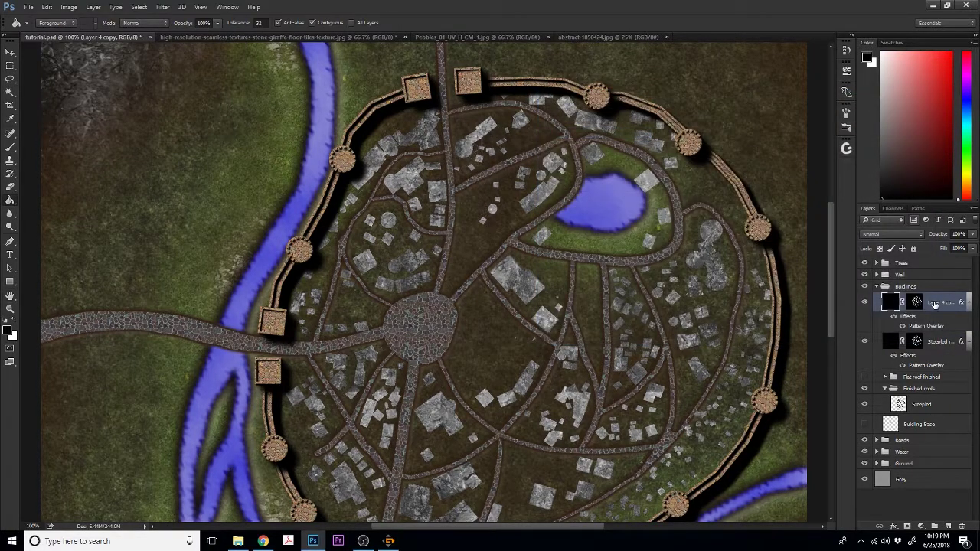
pyautogui.doubleClick(934, 303)
pyautogui.write('F')
pyautogui.write('teepled roof')
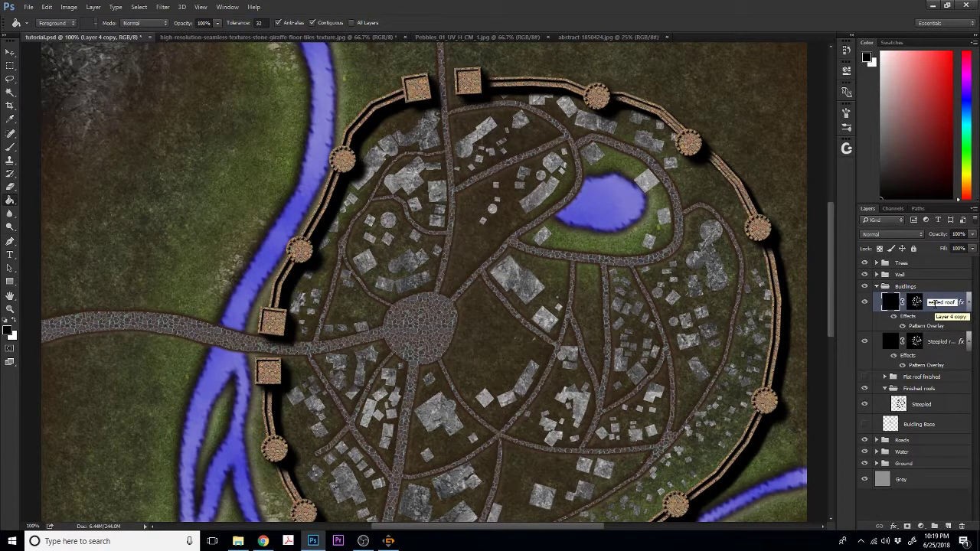
pyautogui.write(' bevel')
pyautogui.press('Return')
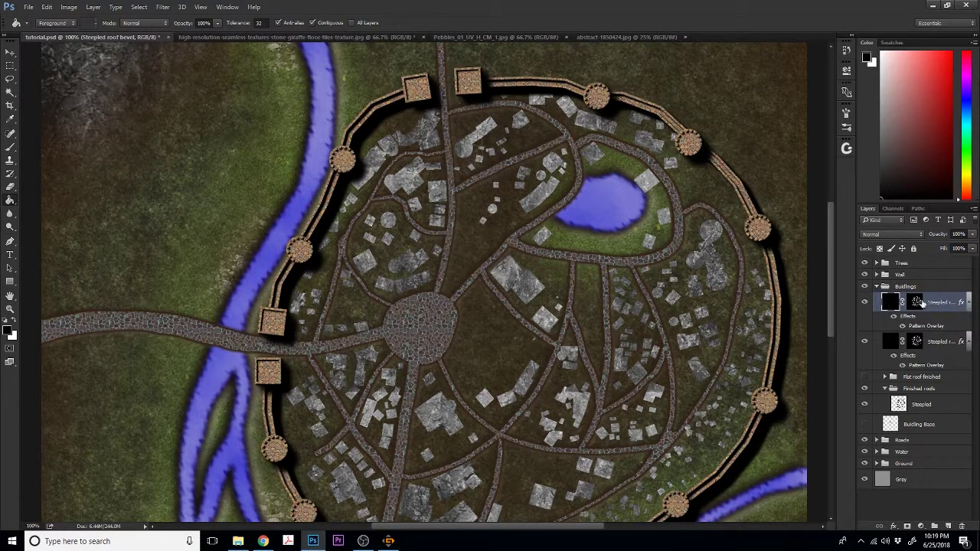
pyautogui.moveTo(853, 298); pyautogui.dragTo(819, 294)
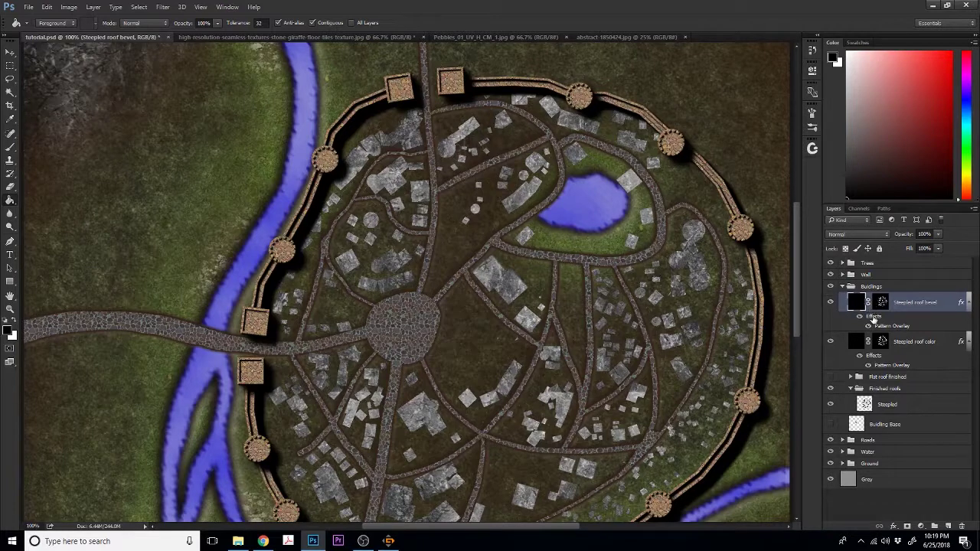
# - Turn off the Pattern Overlay on the Steepled roof bevel layer and enable Bevel & Emboss, keeping the map in view
pyautogui.doubleClick(857, 304)
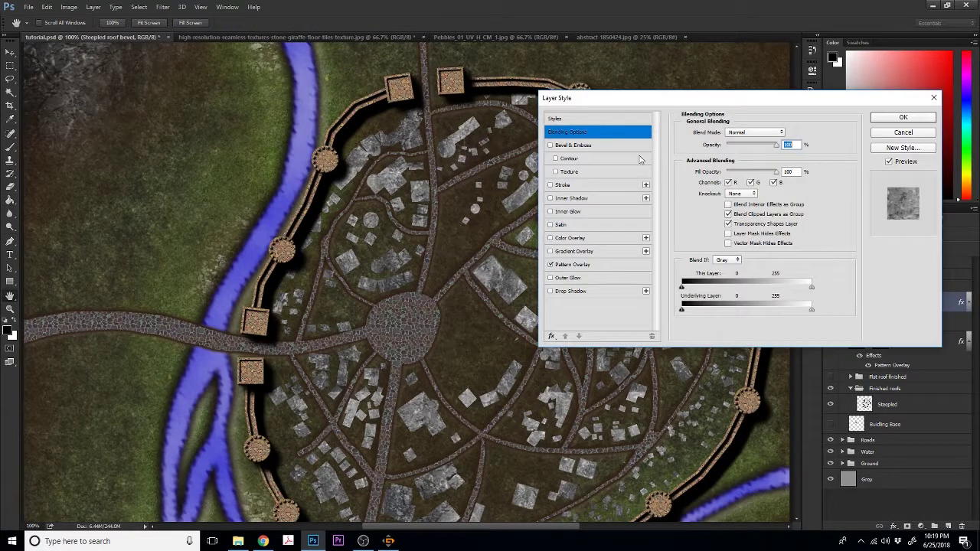
pyautogui.click(550, 264)
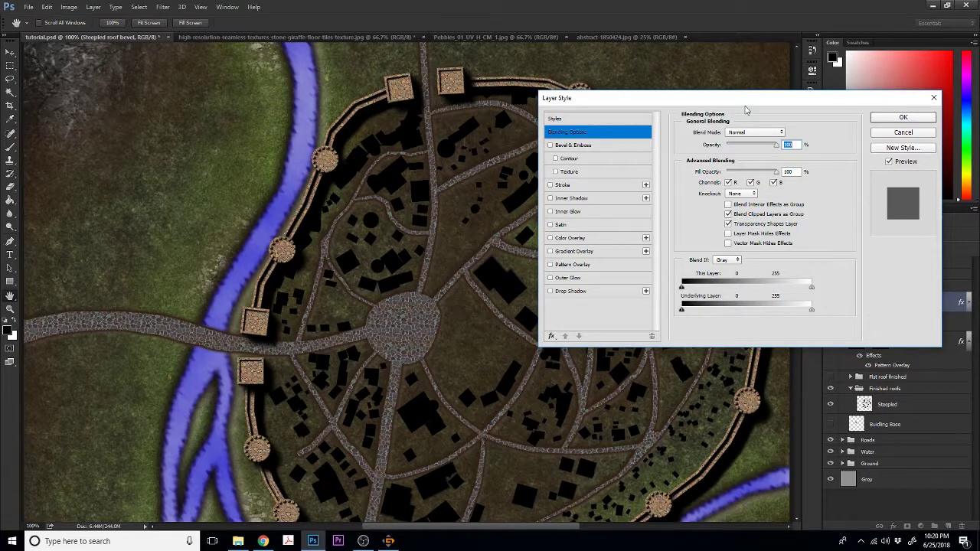
pyautogui.moveTo(597, 109); pyautogui.dragTo(271, 92)
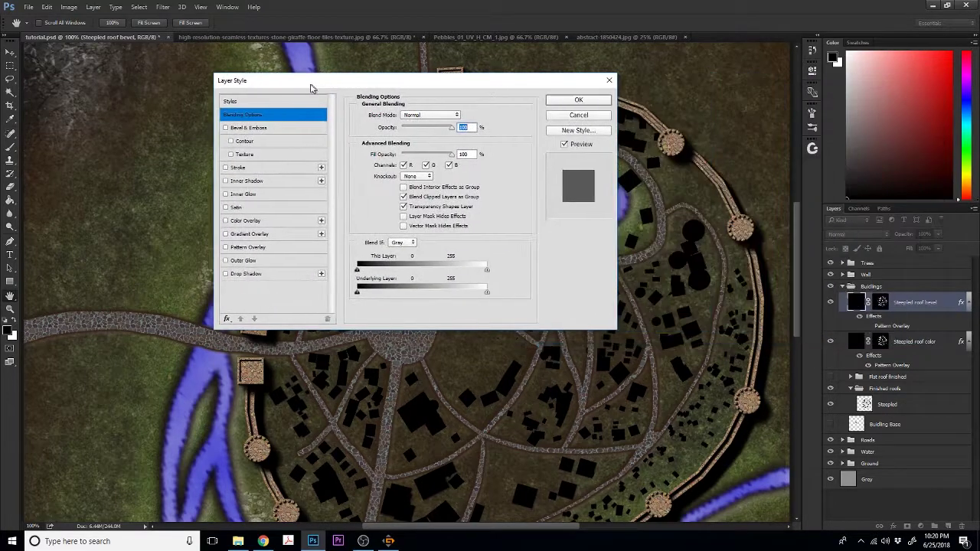
pyautogui.click(242, 129)
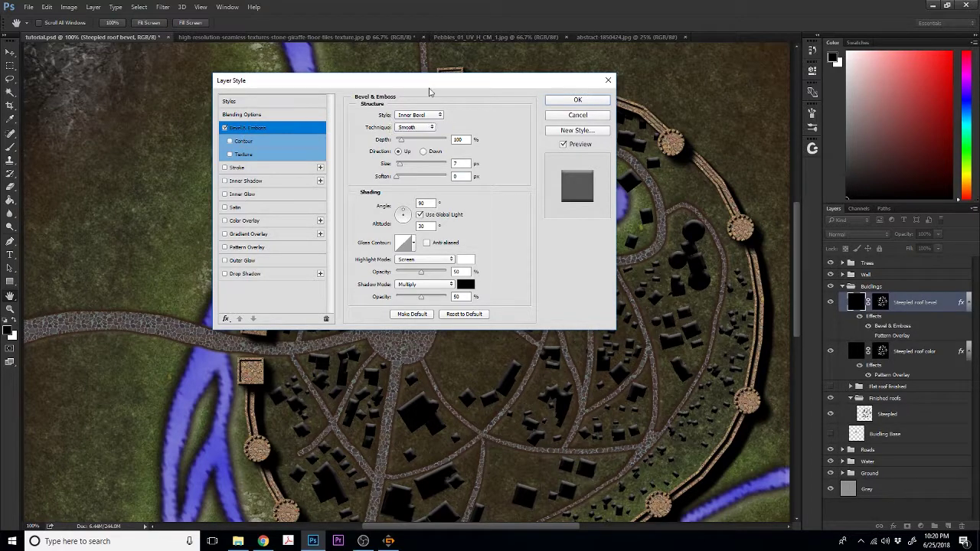
pyautogui.moveTo(430, 88); pyautogui.dragTo(765, 93)
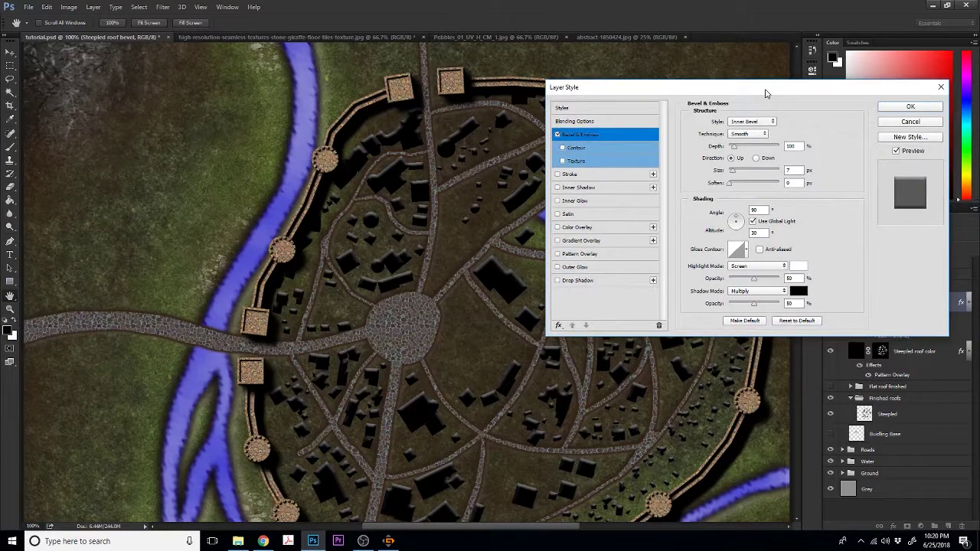
# - Set the bevel technique to Chisel Hard with a depth of about 435% and a size of about 182 px
pyautogui.click(755, 134)
pyautogui.click(748, 145)
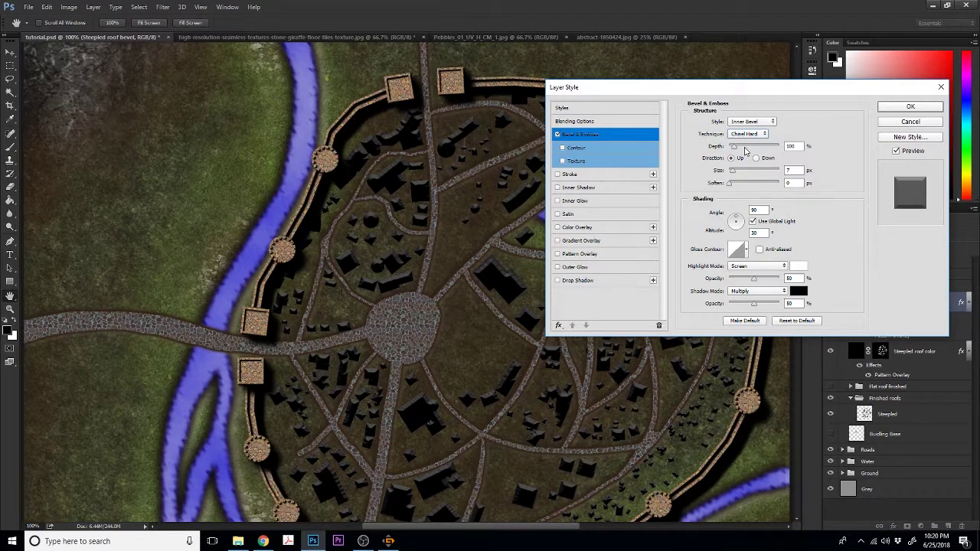
pyautogui.moveTo(735, 147); pyautogui.dragTo(751, 149)
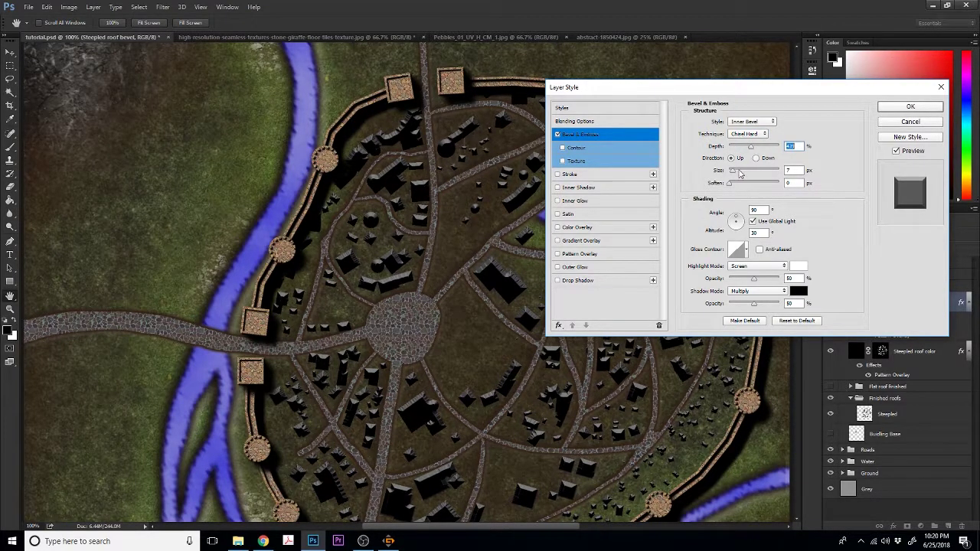
pyautogui.moveTo(732, 171); pyautogui.dragTo(768, 175)
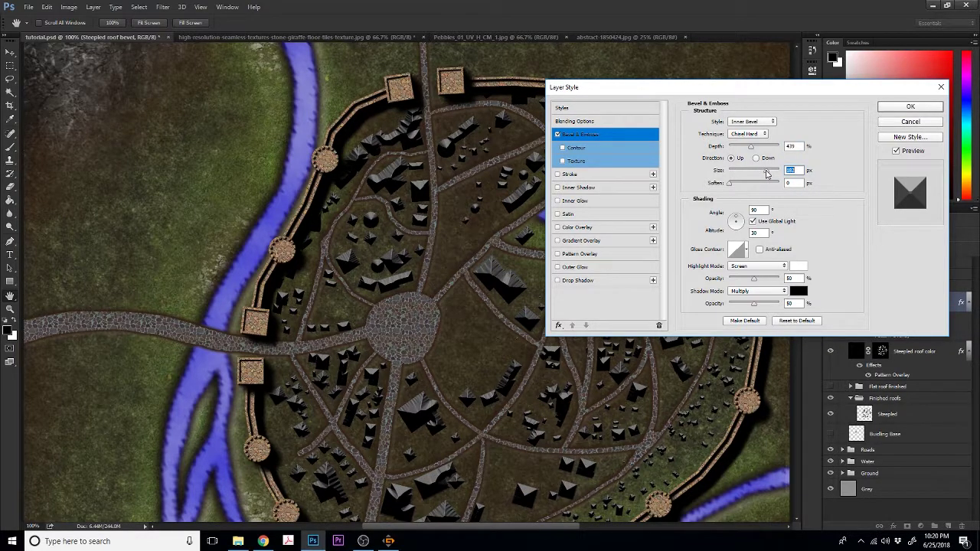
# - Try softening the bevel by 11 px and using the Chisel Soft technique, returning to Chisel Hard
pyautogui.moveTo(731, 186); pyautogui.dragTo(766, 188)
pyautogui.click(754, 136)
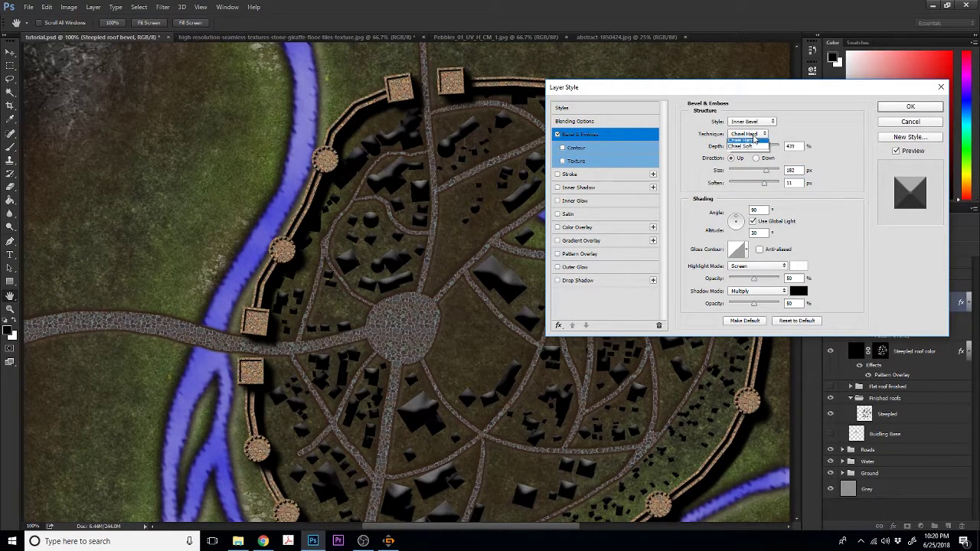
pyautogui.click(750, 156)
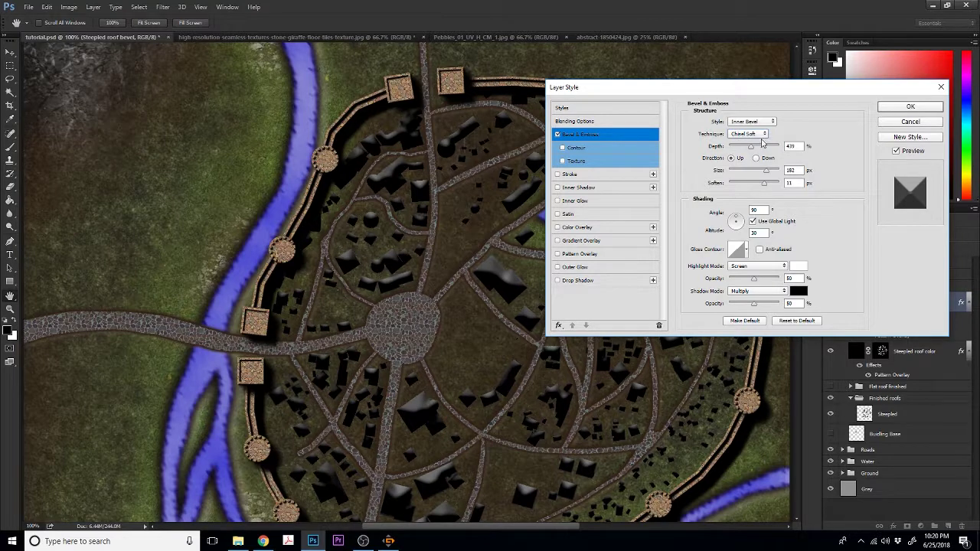
pyautogui.click(761, 135)
pyautogui.click(754, 149)
# - Set the bevel's Soften to 7 px, its light angle to about 145° and altitude to 26°, and apply the layer style
pyautogui.click(760, 186)
pyautogui.moveTo(757, 186); pyautogui.dragTo(752, 186)
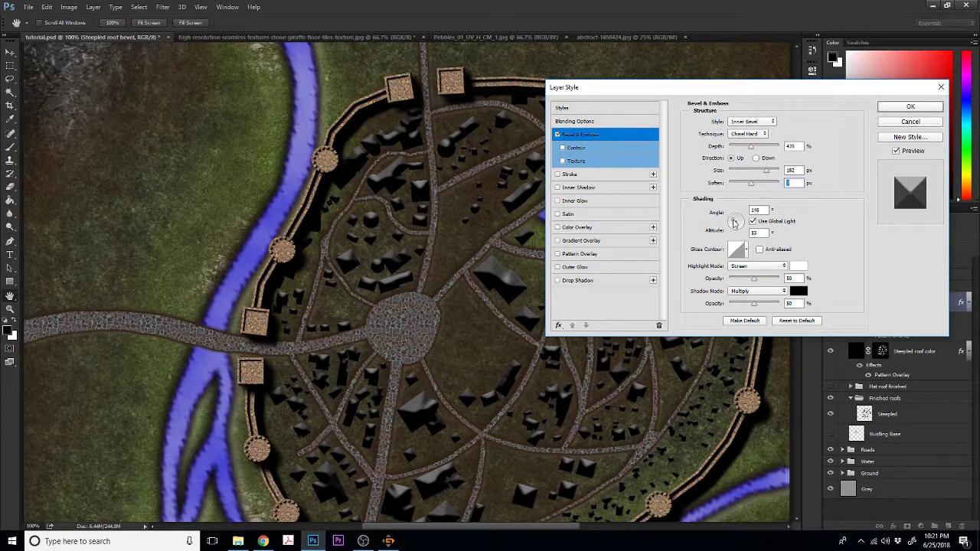
pyautogui.press('Tab')
pyautogui.moveTo(732, 222); pyautogui.dragTo(732, 221)
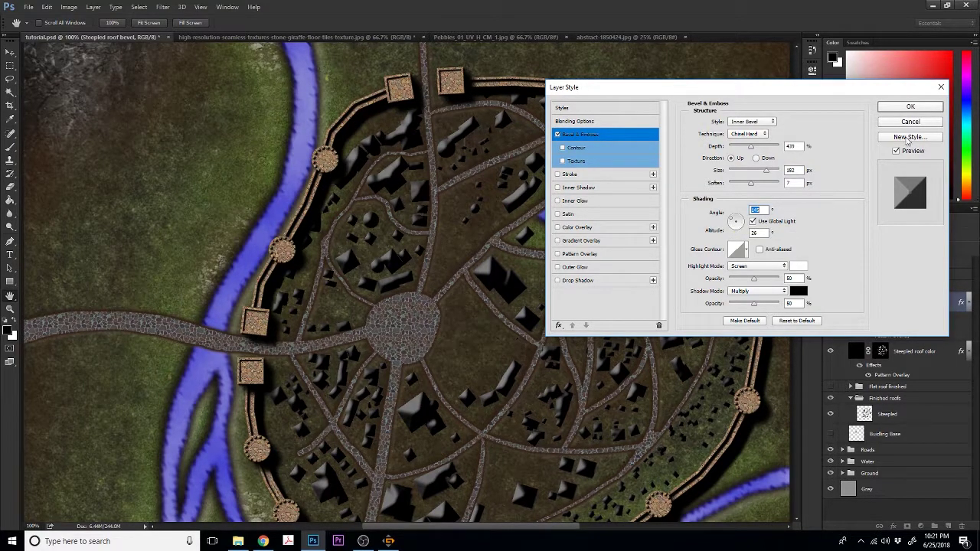
pyautogui.click(905, 108)
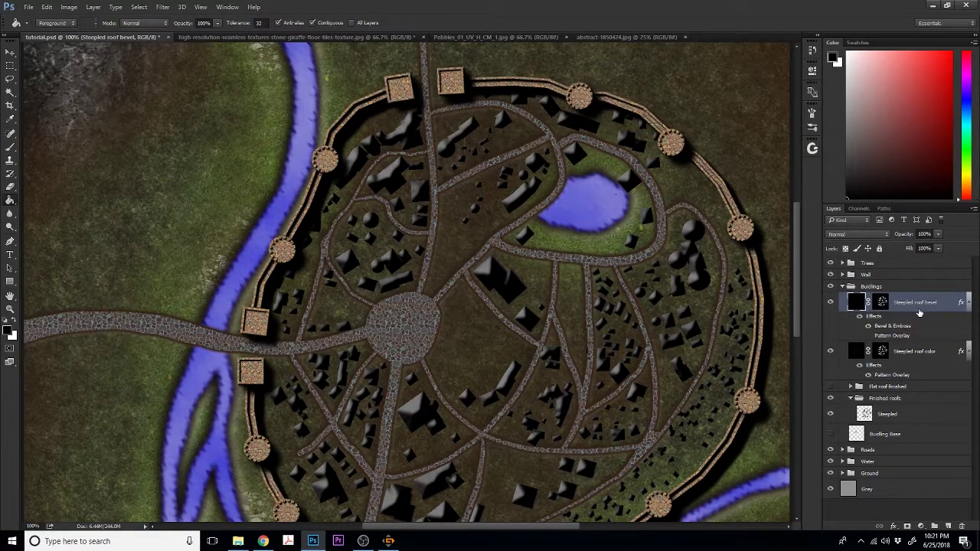
# - Lower the Fill of the Steepled roof bevel layer to 20%, keeping the layer visible
pyautogui.click(939, 249)
pyautogui.moveTo(936, 261); pyautogui.dragTo(828, 301)
pyautogui.click(830, 302)
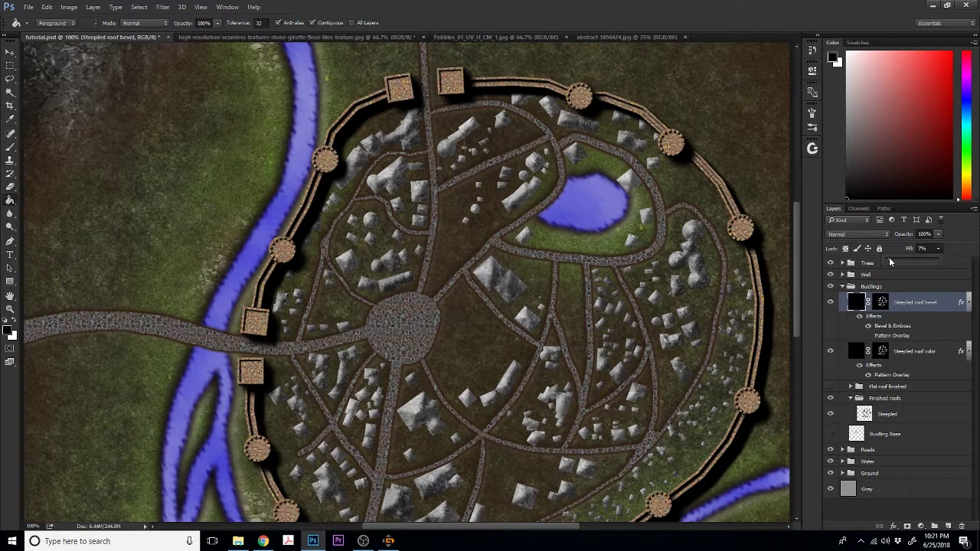
pyautogui.moveTo(888, 257); pyautogui.dragTo(891, 258)
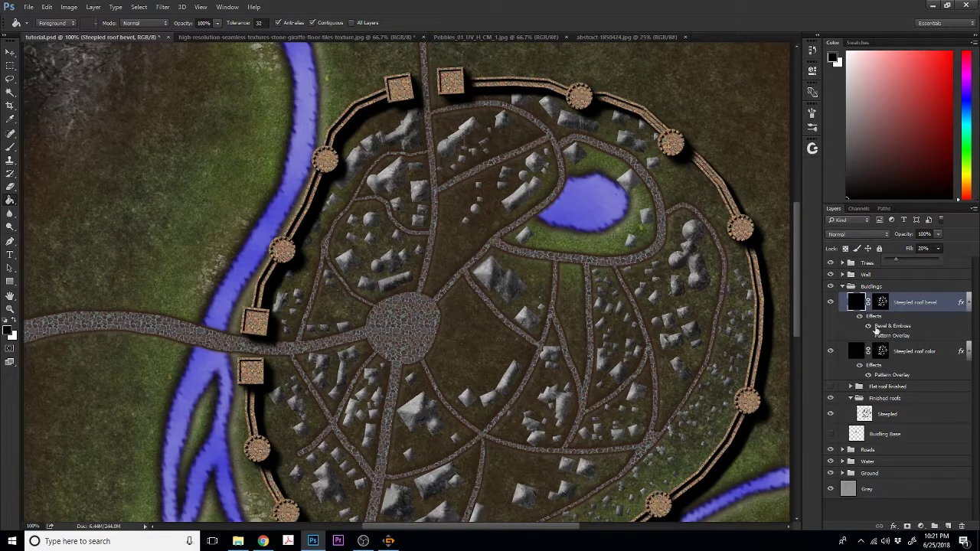
# - Reopen the Bevel & Emboss settings of the Steepled roof bevel layer and reduce Soften to 1 px
pyautogui.doubleClick(897, 303)
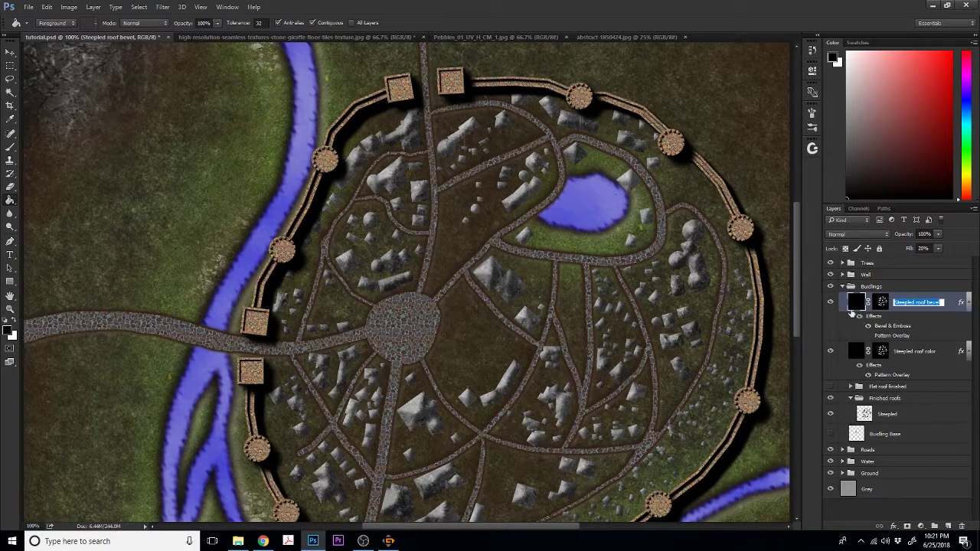
pyautogui.doubleClick(853, 304)
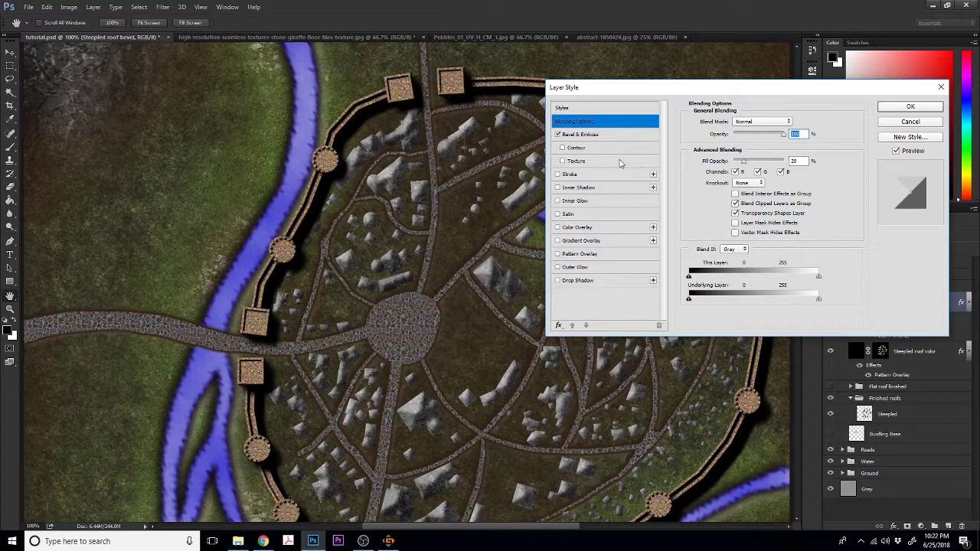
pyautogui.click(586, 139)
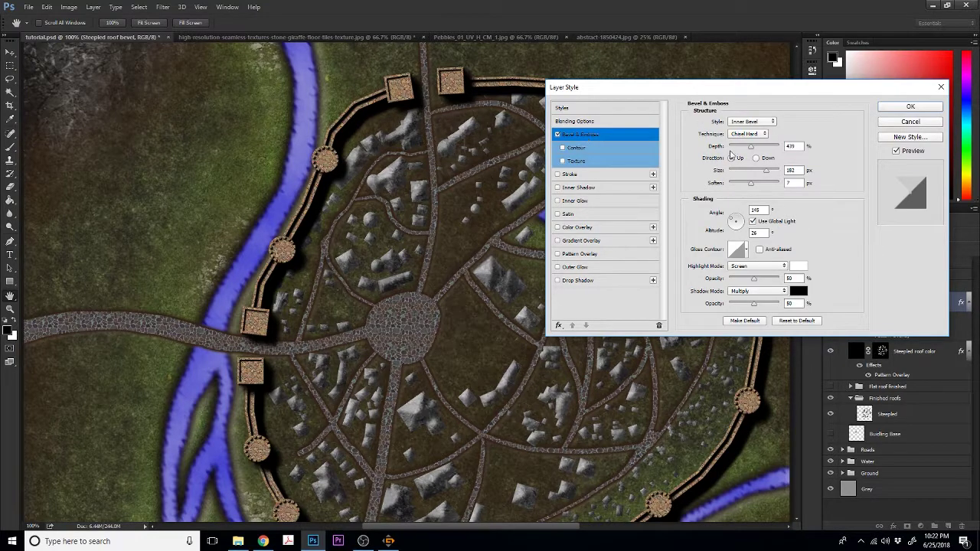
pyautogui.moveTo(751, 185); pyautogui.dragTo(739, 187)
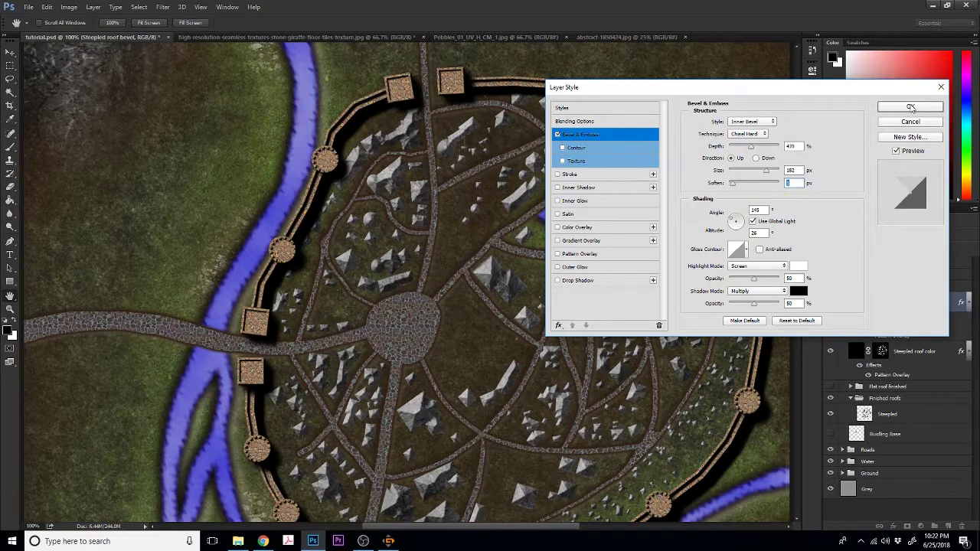
# - Apply the Bevel & Emboss settings to the Steepled roof bevel layer and review the roofs across the town map
pyautogui.click(910, 106)
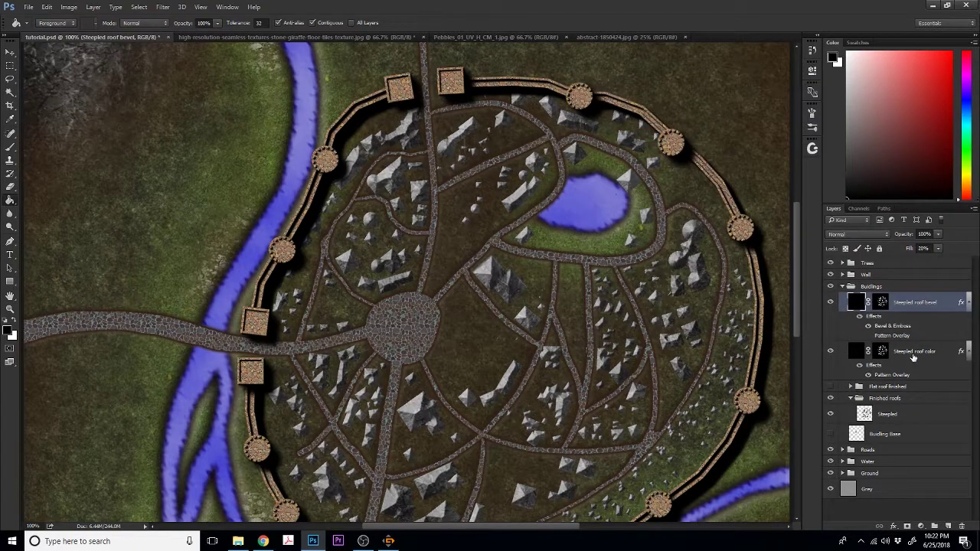
pyautogui.moveTo(794, 261); pyautogui.dragTo(793, 239)
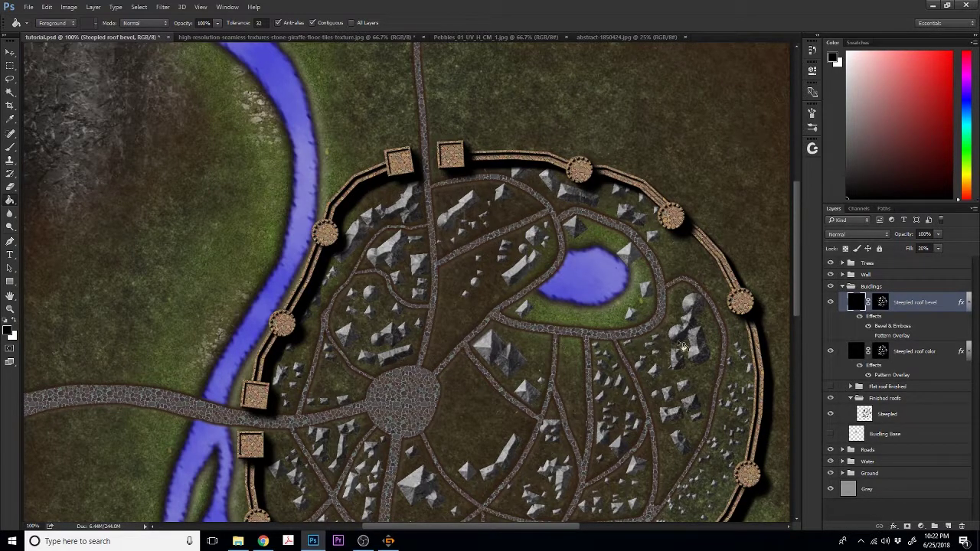
pyautogui.scroll(-1, 677, 354)
pyautogui.scroll(-7, 677, 353)
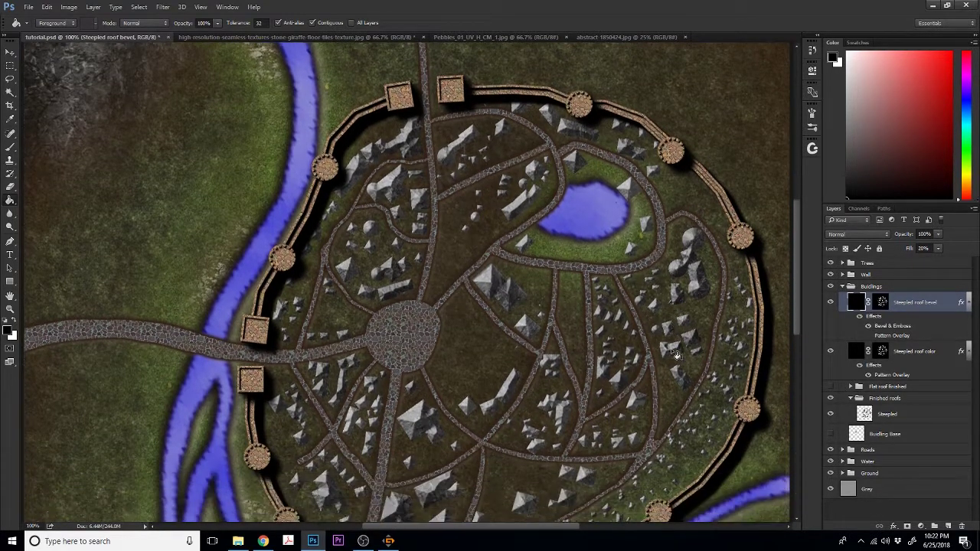
pyautogui.scroll(-1, 676, 353)
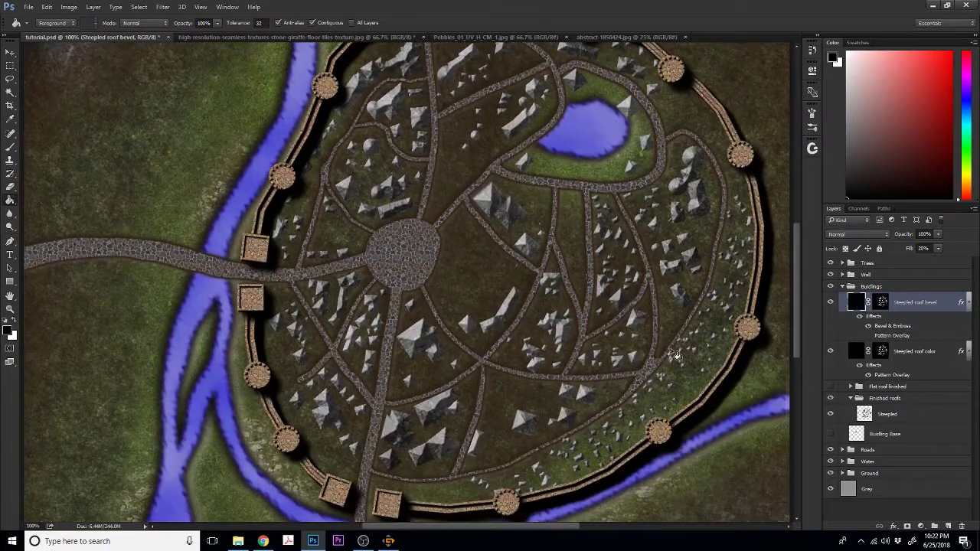
pyautogui.scroll(2, 677, 354)
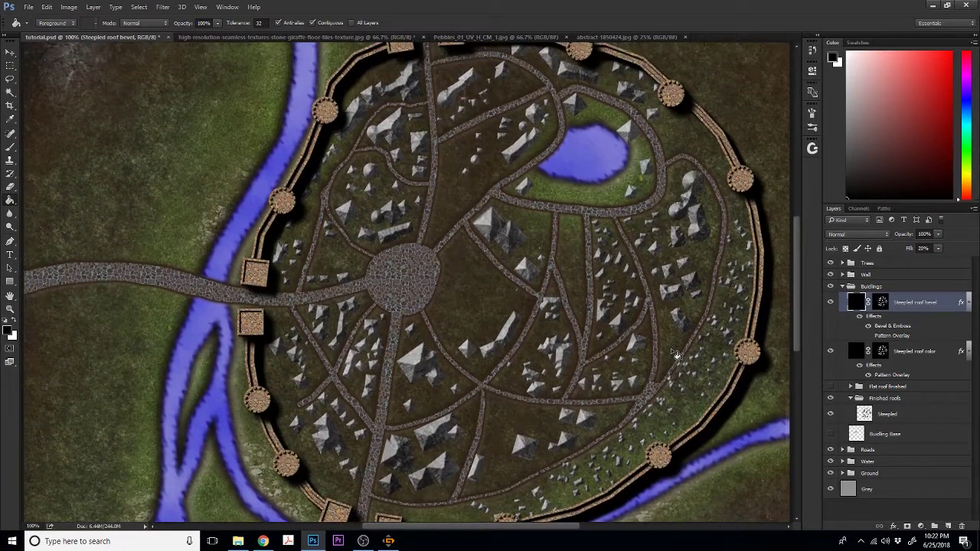
pyautogui.scroll(2, 676, 354)
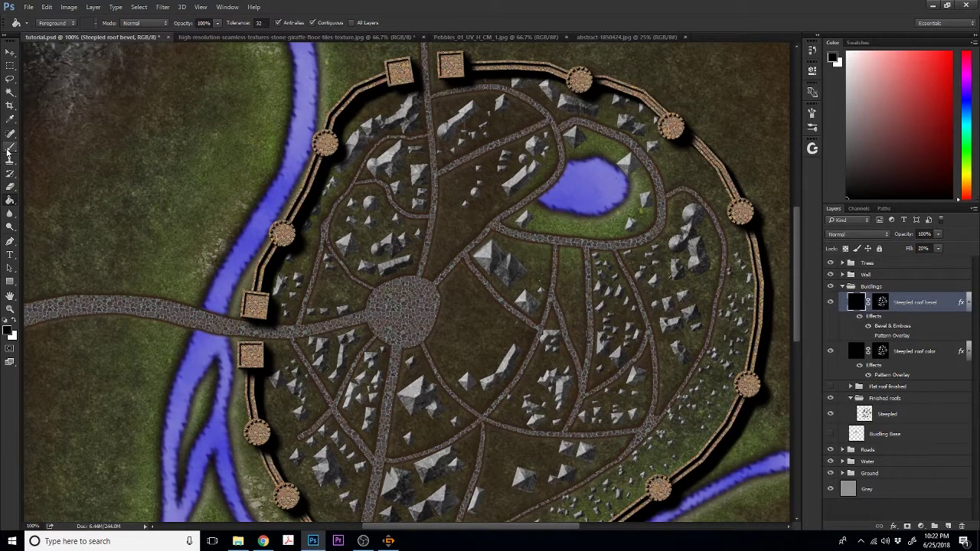
# - Make a Magic Wand selection on the Building Base layer and delete that layer from the Buildings group
pyautogui.click(9, 94)
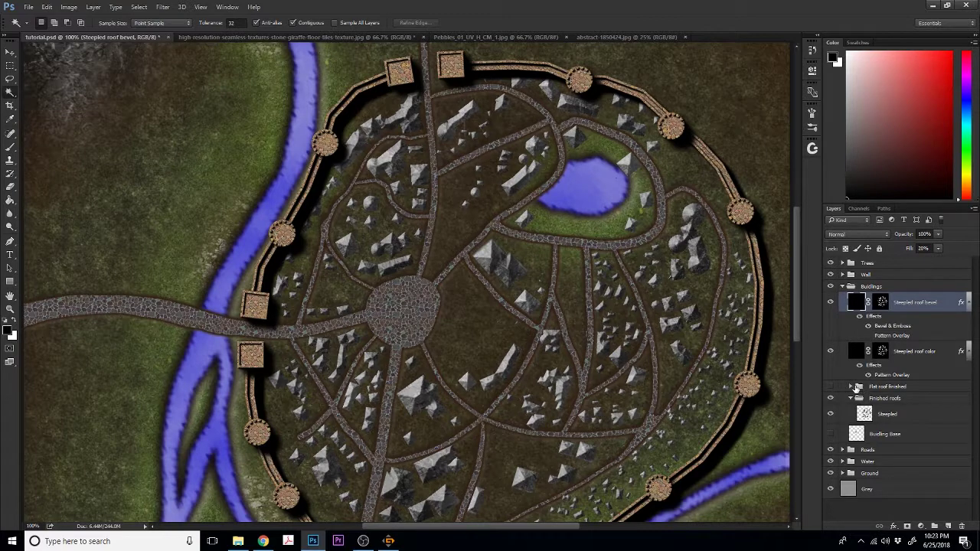
pyautogui.click(854, 437)
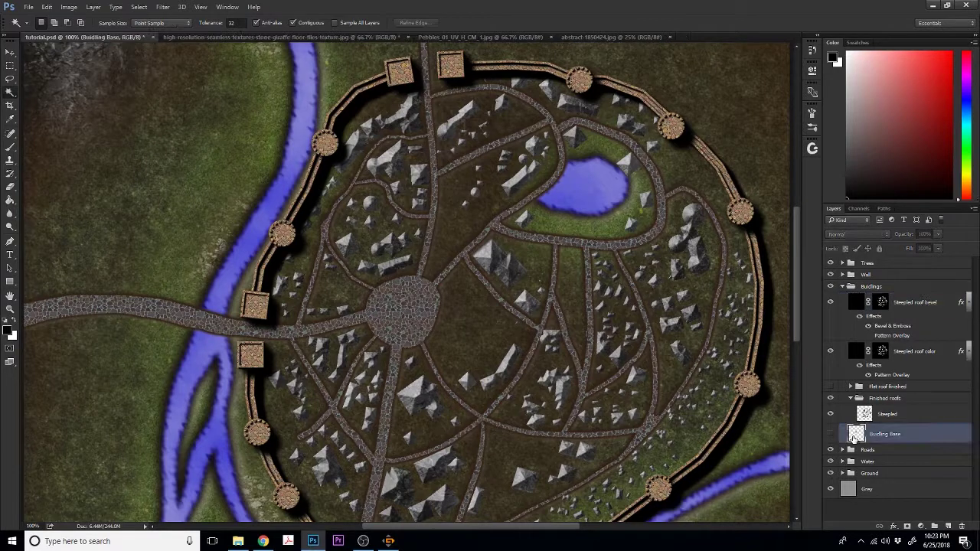
pyautogui.click(397, 267)
pyautogui.click(886, 417)
pyautogui.moveTo(881, 434); pyautogui.dragTo(961, 527)
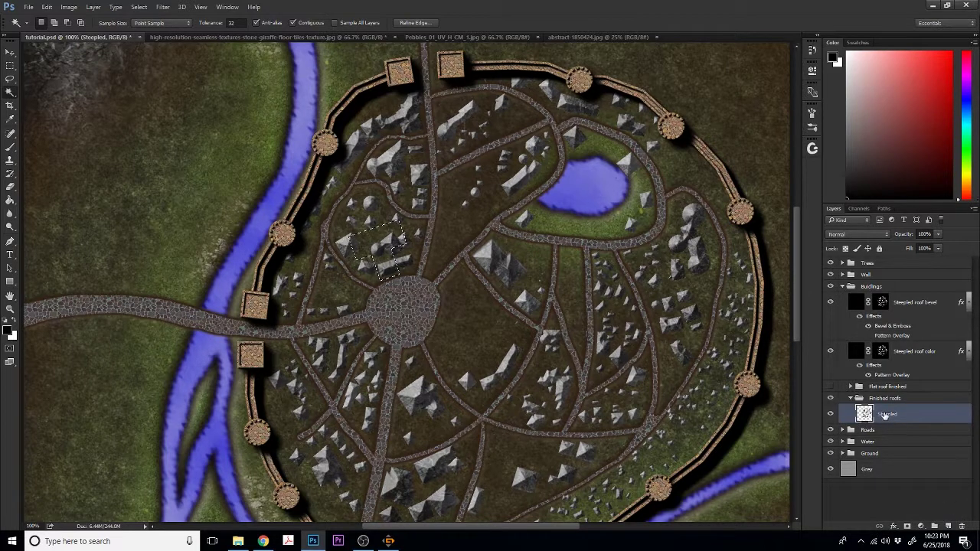
# - Clear the old selection and use the Magic Wand on the Steepled layer to select a single roof northwest of the central plaza
pyautogui.hotkey('ctrl', 'd')
pyautogui.click(388, 273)
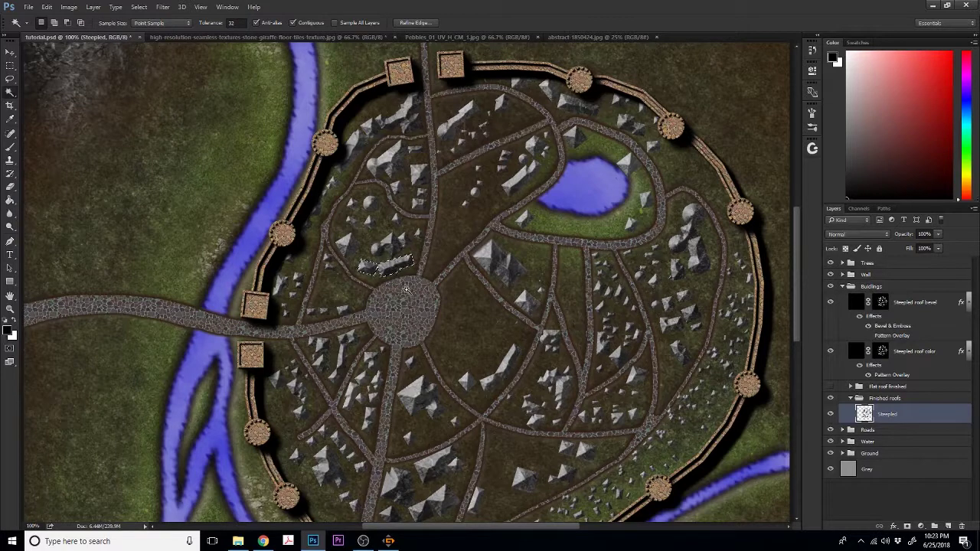
pyautogui.hotkey('ctrl', 'd')
# - Add a new layer directly above Steepled roof color and name it "Separat colors"
pyautogui.click(914, 353)
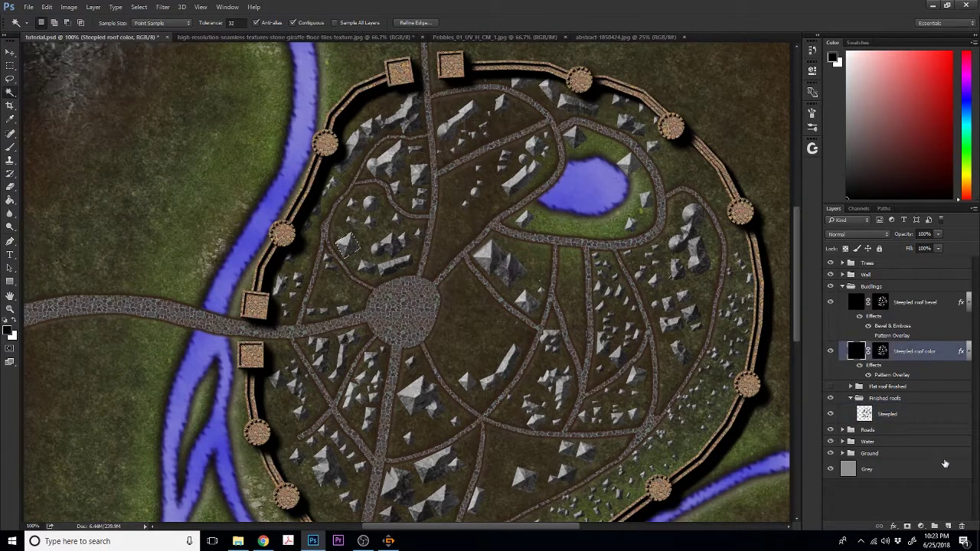
pyautogui.click(948, 526)
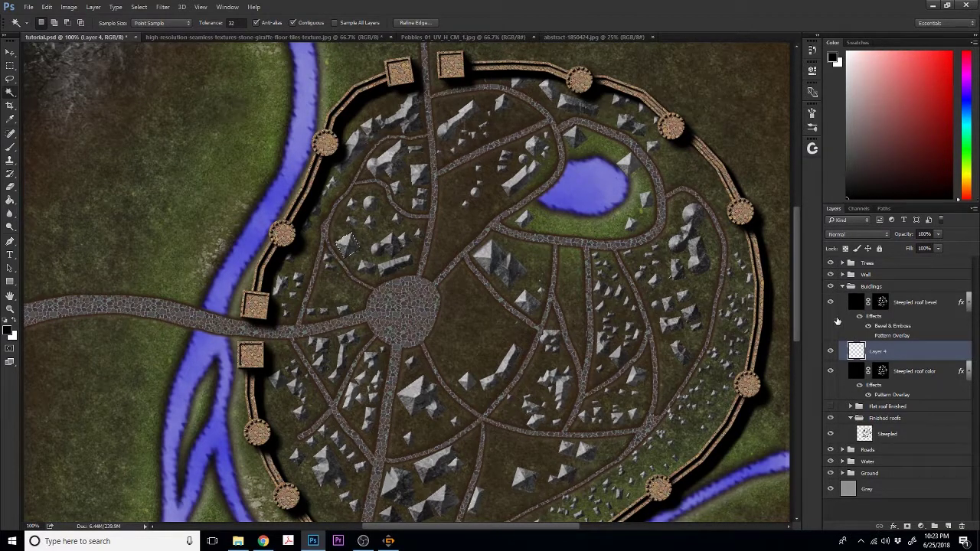
pyautogui.doubleClick(877, 351)
pyautogui.write('Separat')
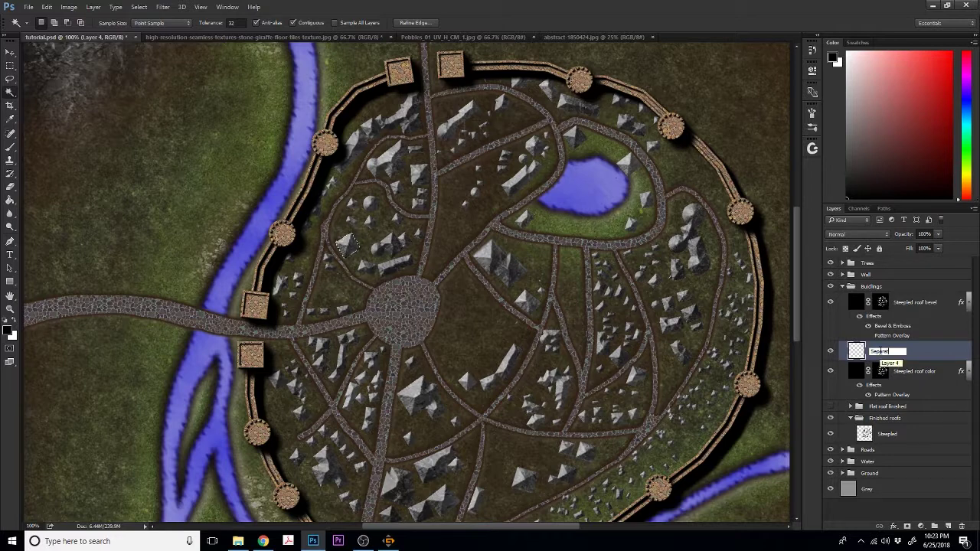
pyautogui.write('e colors')
pyautogui.press('Return')
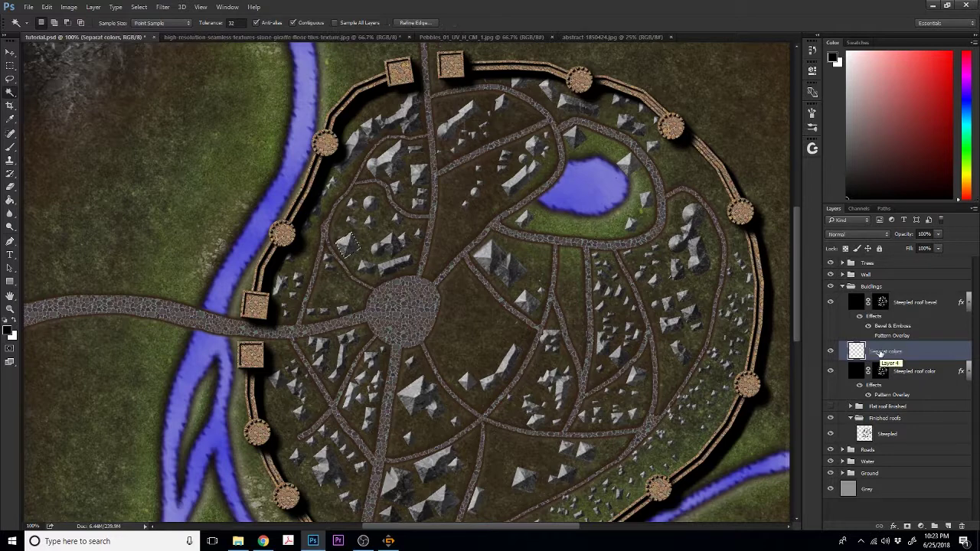
# - Open Tiles_Roof_Diagonal_Patchey_1 and Tiles_Roof_Weathered_02_1 together from the Roofing folder in Mapping Textures
pyautogui.click(28, 8)
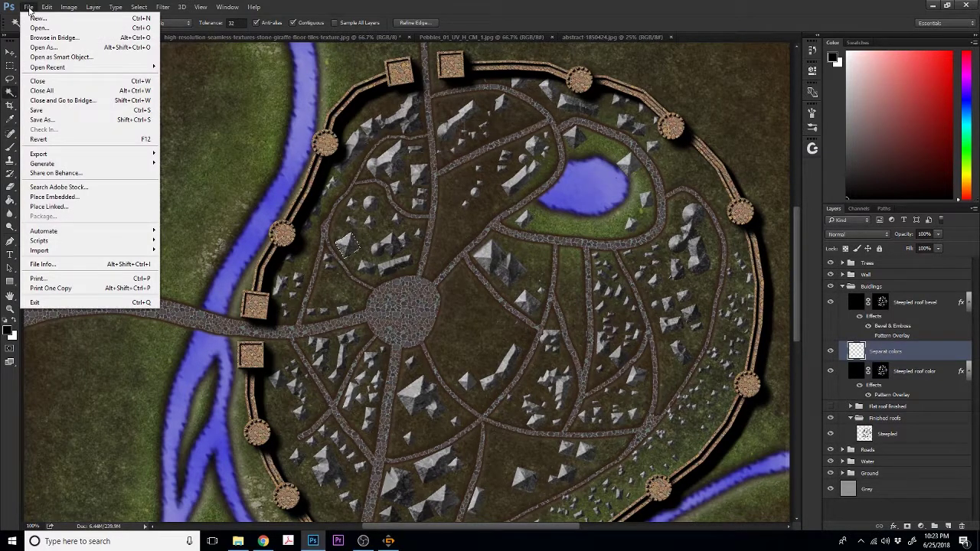
pyautogui.click(162, 10)
pyautogui.click(28, 8)
pyautogui.click(38, 28)
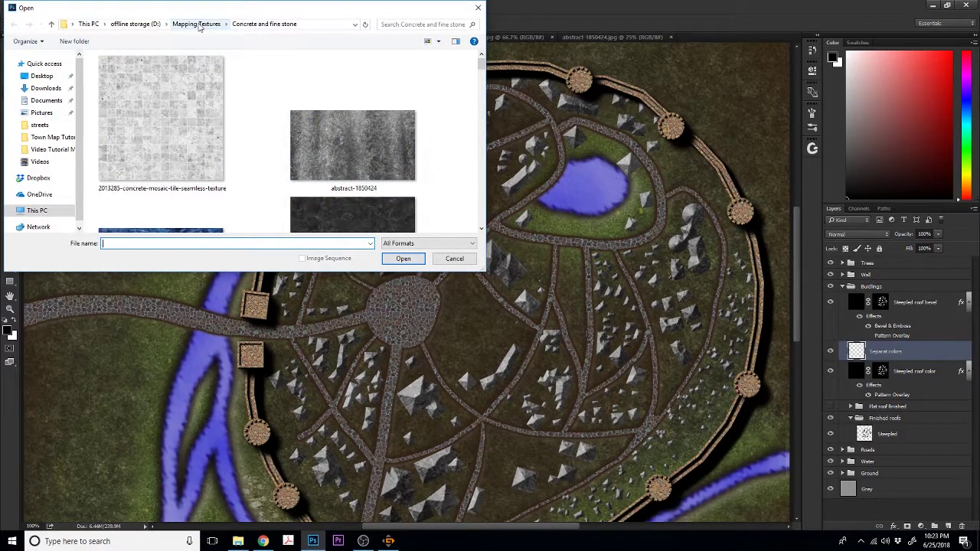
pyautogui.scroll(-5, 245, 71)
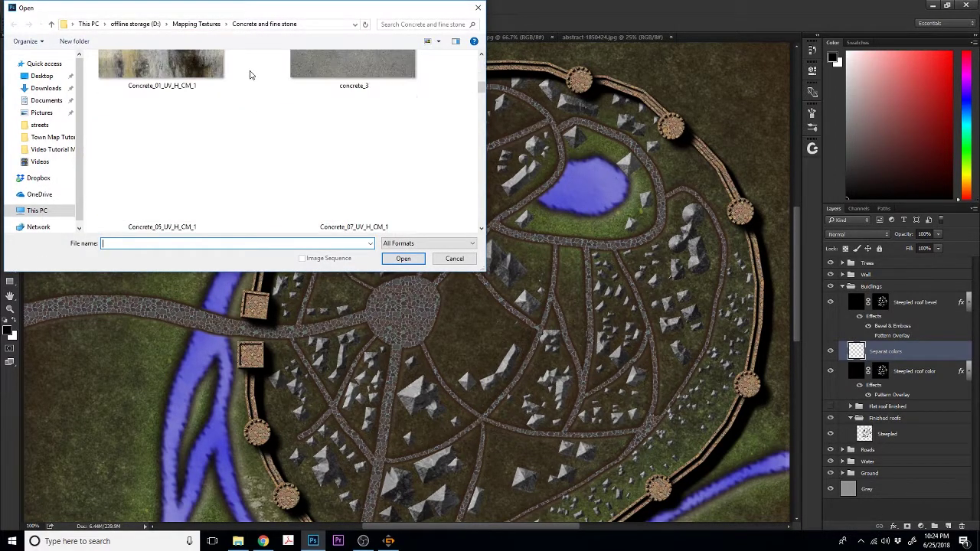
pyautogui.click(201, 23)
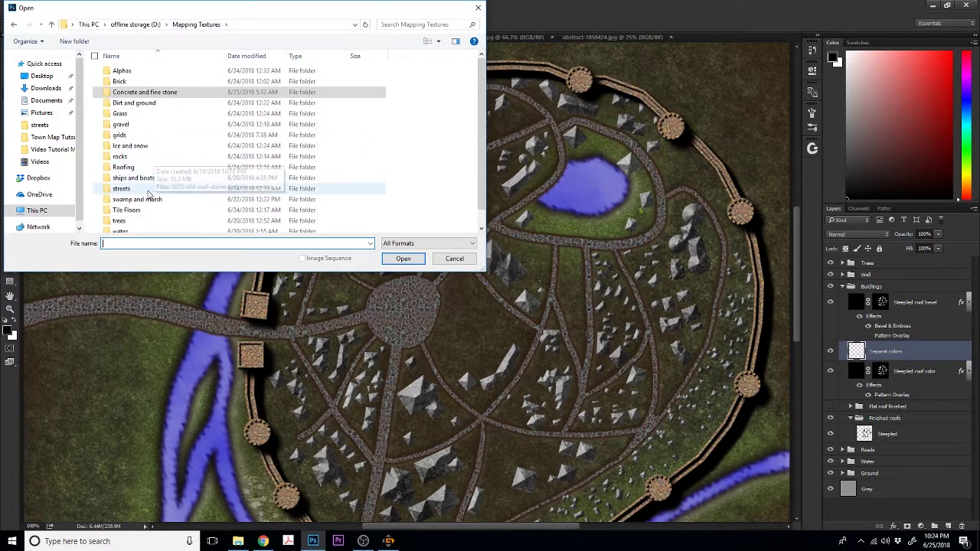
pyautogui.scroll(-1, 151, 203)
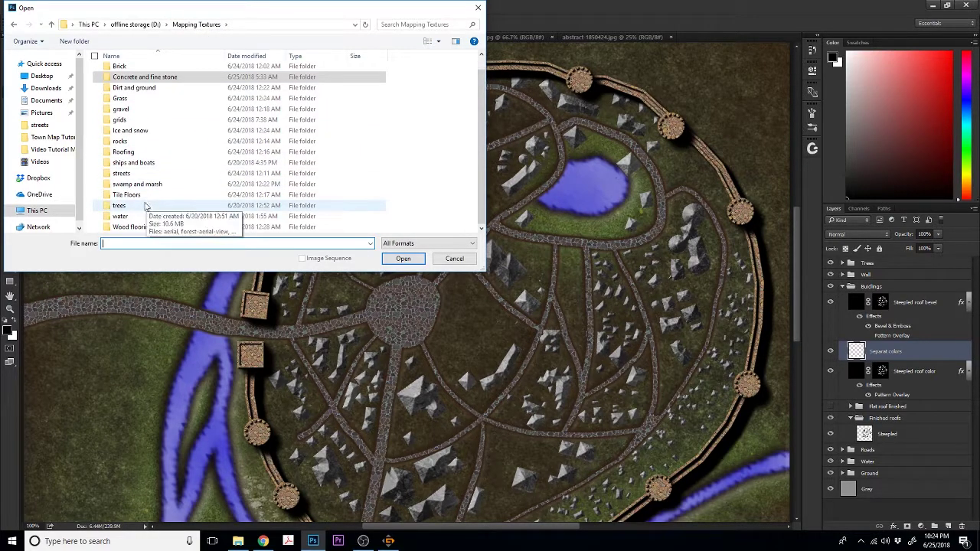
pyautogui.doubleClick(137, 152)
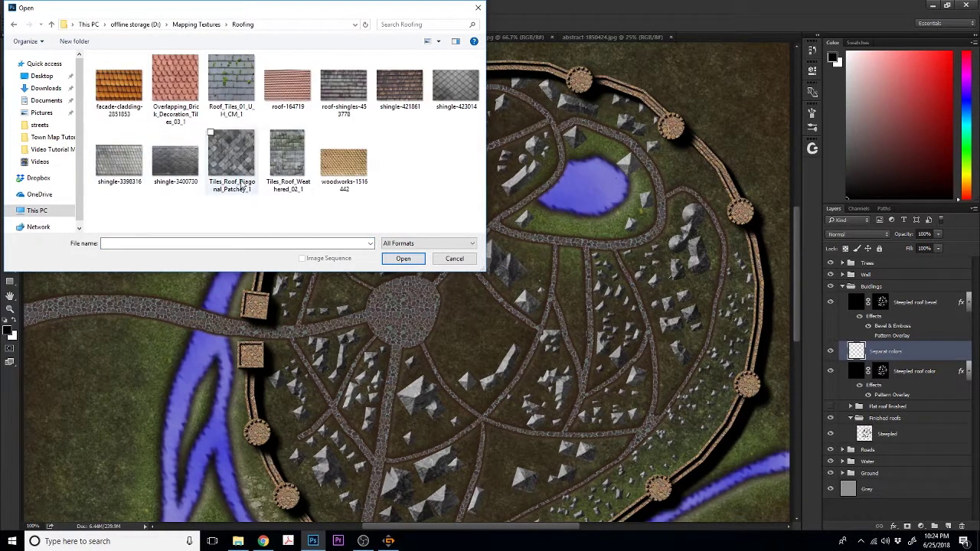
pyautogui.click(282, 157)
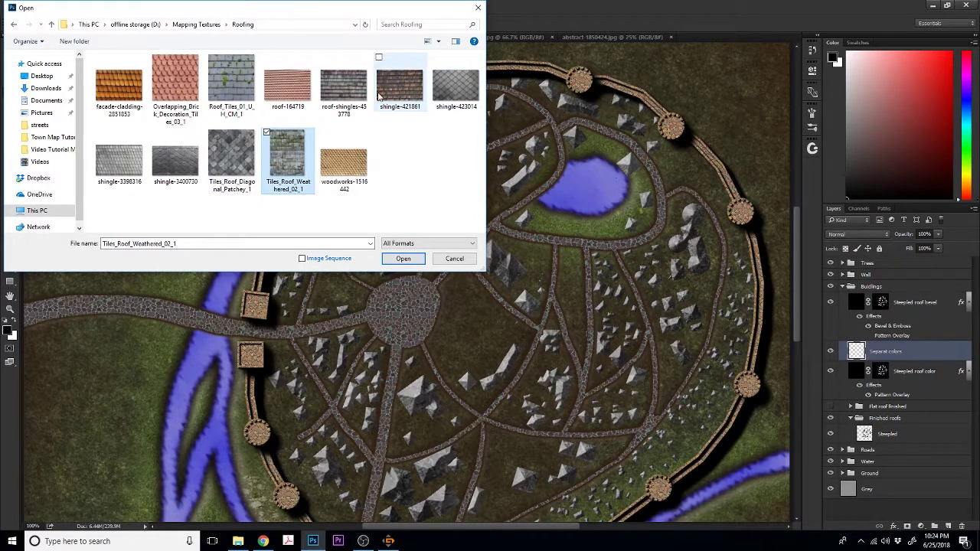
pyautogui.keyDown('ctrl'); pyautogui.click(254, 159); pyautogui.keyUp('ctrl')
pyautogui.click(402, 258)
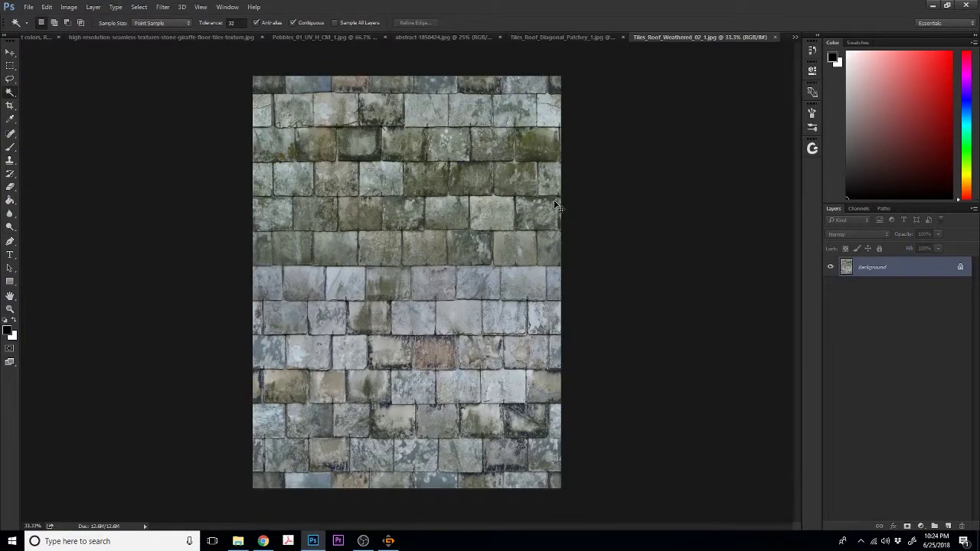
# - Select and copy the whole weathered roof texture, and close the stone giraffe tile, Pebbles and abstract texture files without saving
pyautogui.hotkey('ctrl', 'a')
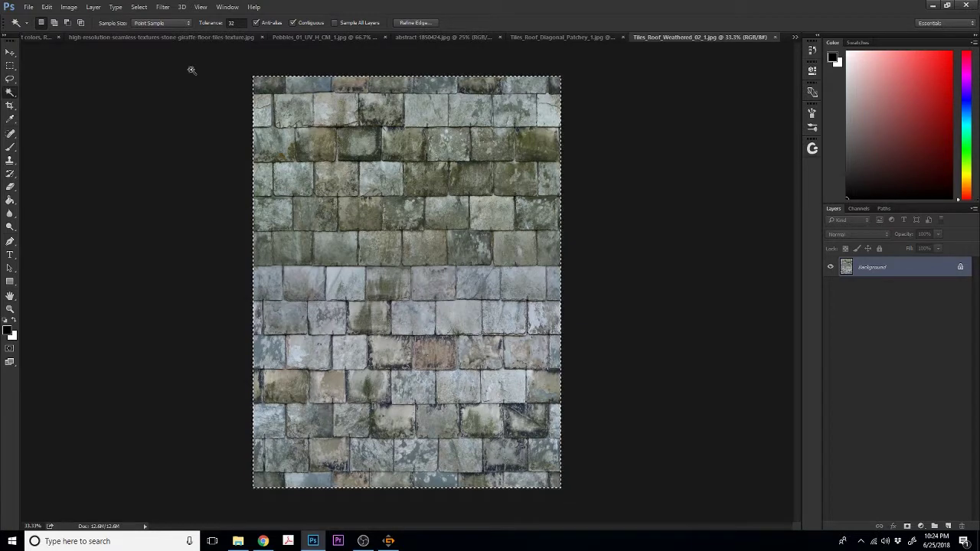
pyautogui.click(260, 37)
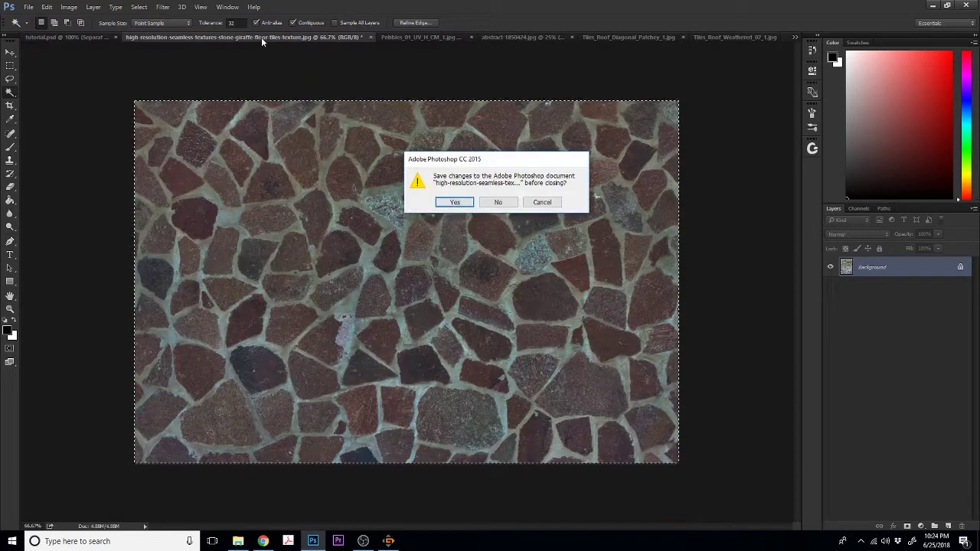
pyautogui.click(497, 202)
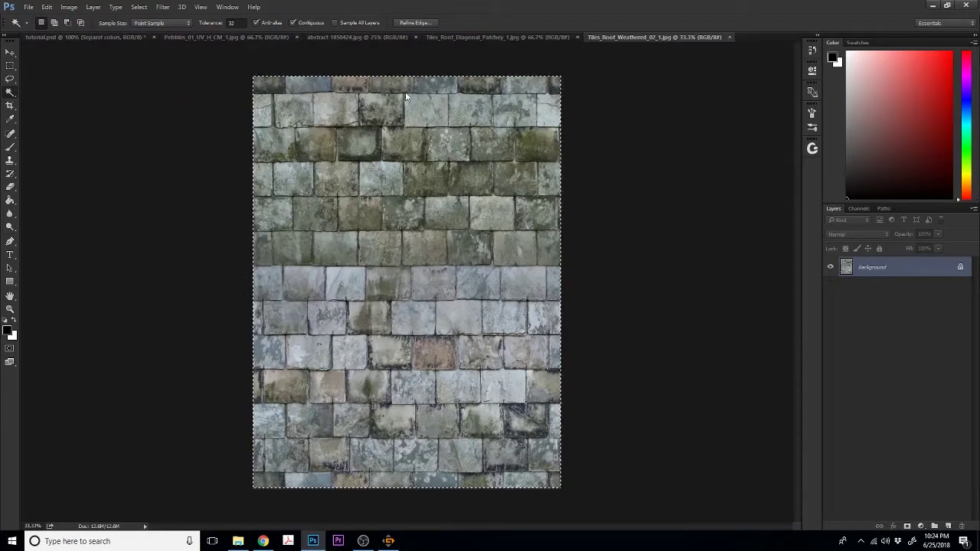
pyautogui.click(296, 37)
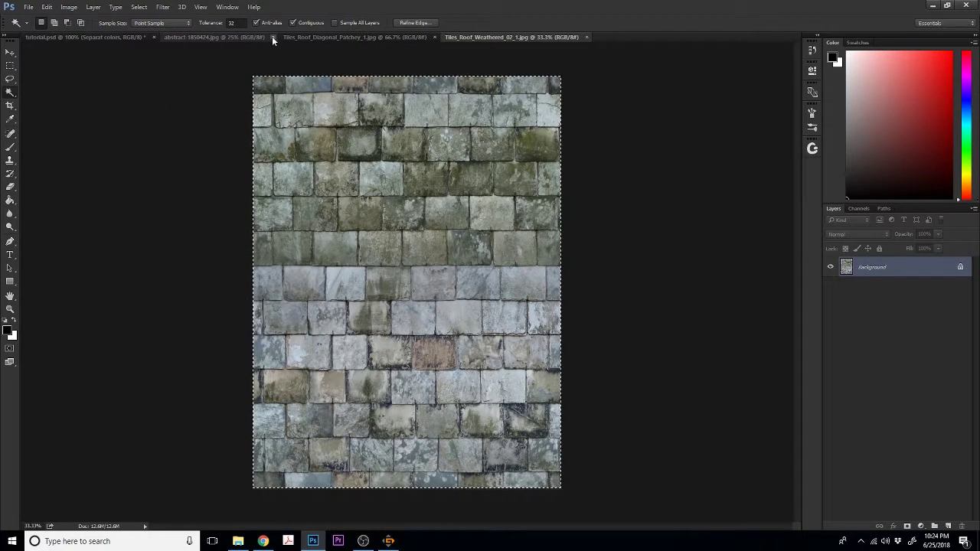
pyautogui.click(310, 36)
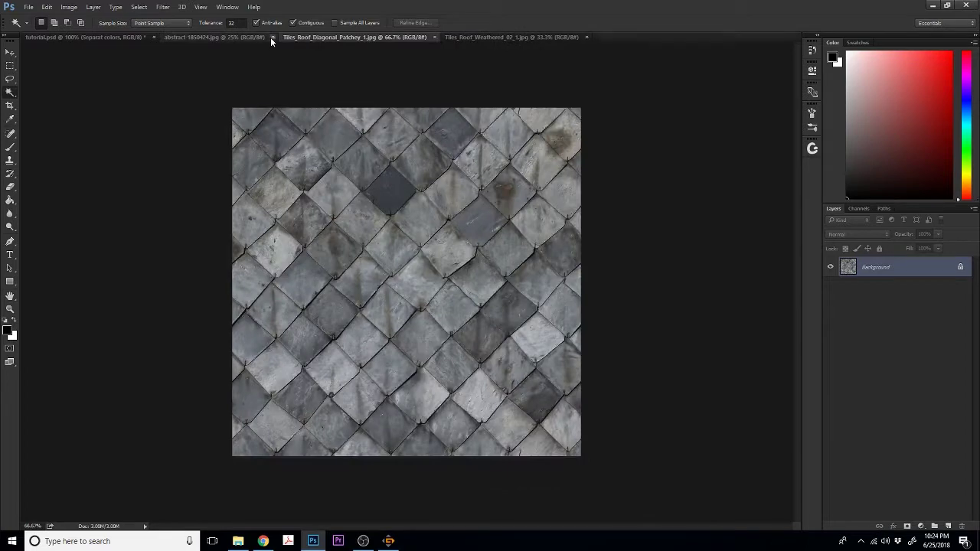
pyautogui.click(271, 37)
# - Paste the copied weathered roof texture onto the Separat colors layer of tutorial.psd
pyautogui.click(116, 36)
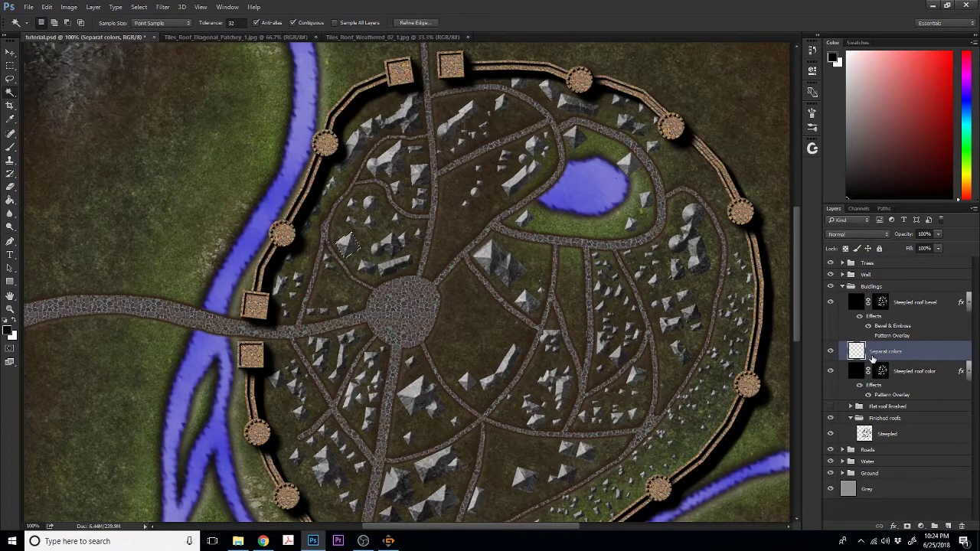
pyautogui.hotkey('ctrl', 'v')
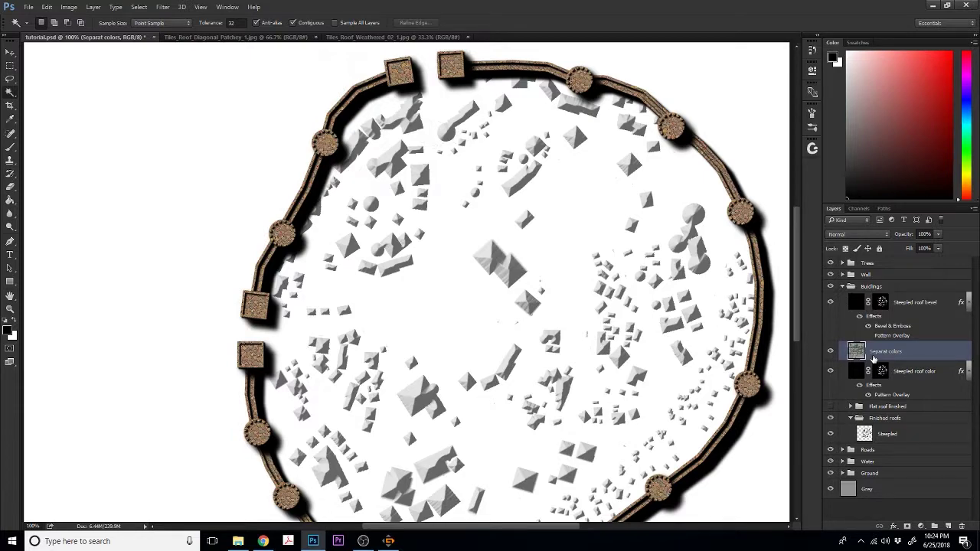
pyautogui.hotkey('ctrl', '-')
pyautogui.hotkey('ctrl', '-')
pyautogui.hotkey('ctrl', '-')
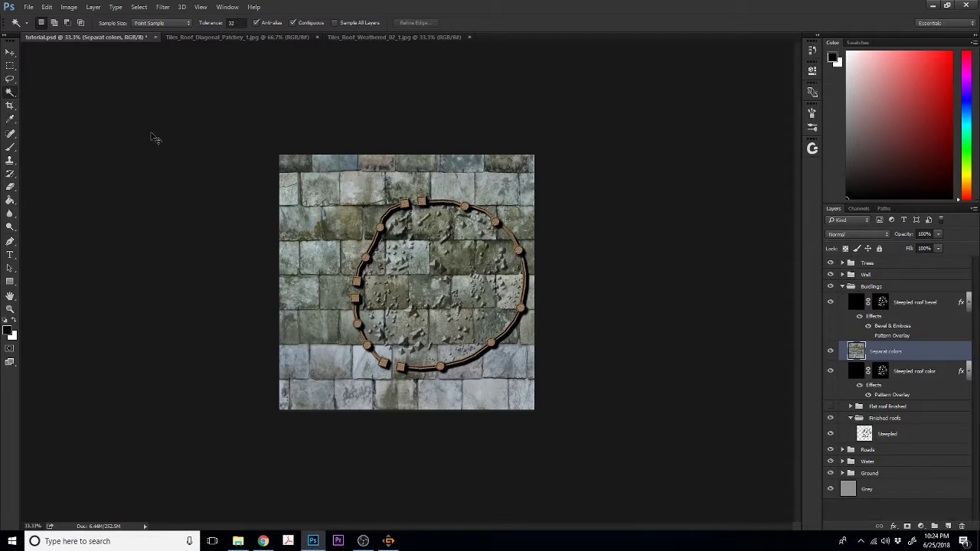
# - Scale the pasted roof texture down to about 5.6% width and 3.3% height and move it just northwest of the round plaza
pyautogui.hotkey('ctrl', 't')
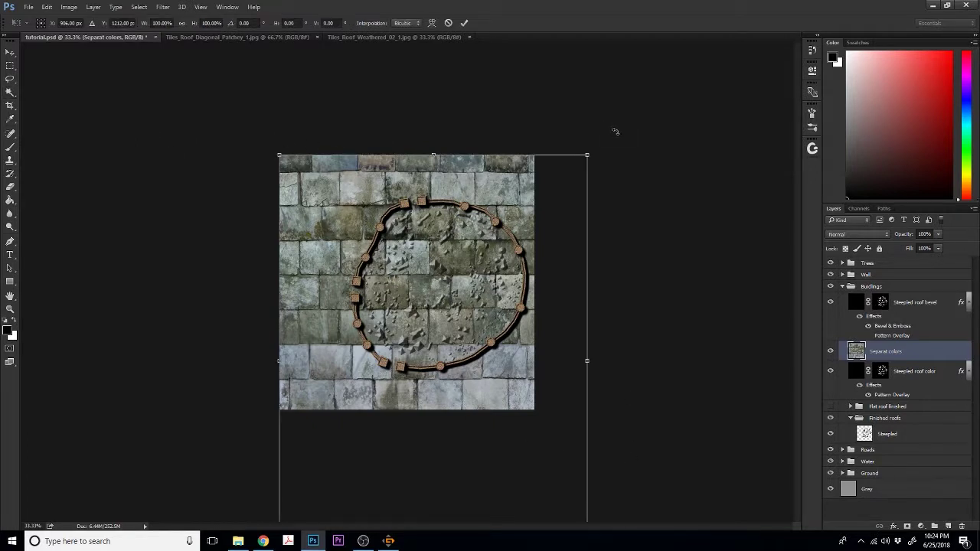
pyautogui.moveTo(583, 156); pyautogui.dragTo(297, 269)
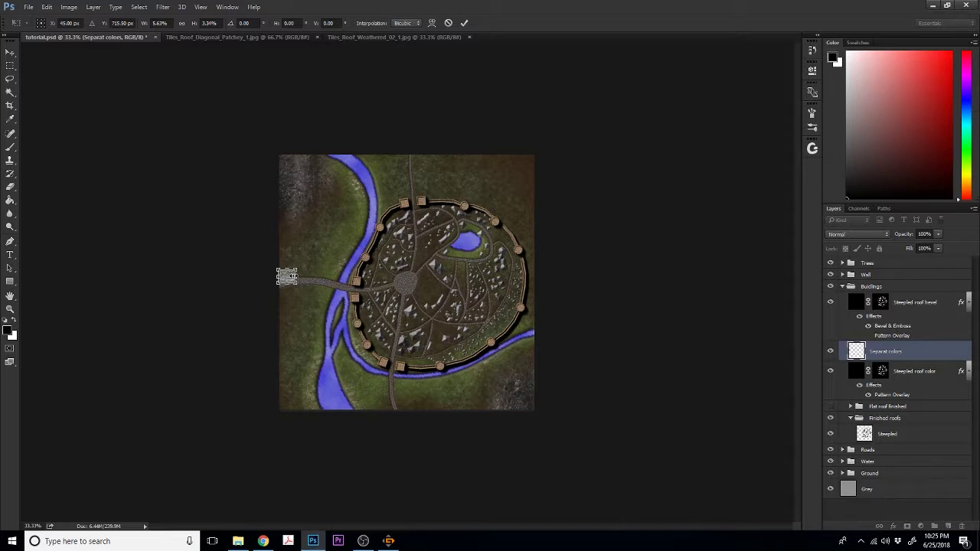
pyautogui.hotkey('ctrl', '+')
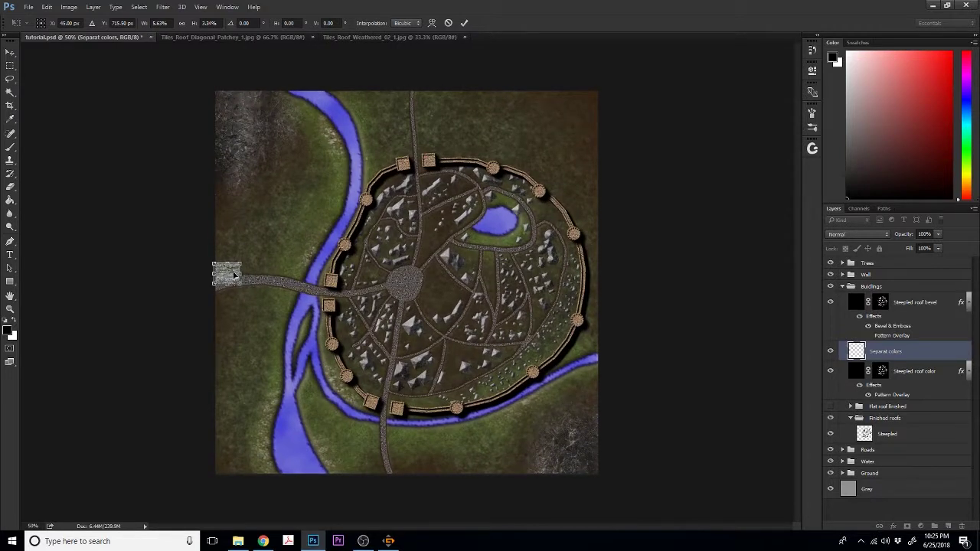
pyautogui.moveTo(232, 273); pyautogui.dragTo(390, 266)
pyautogui.scroll(1, 390, 267)
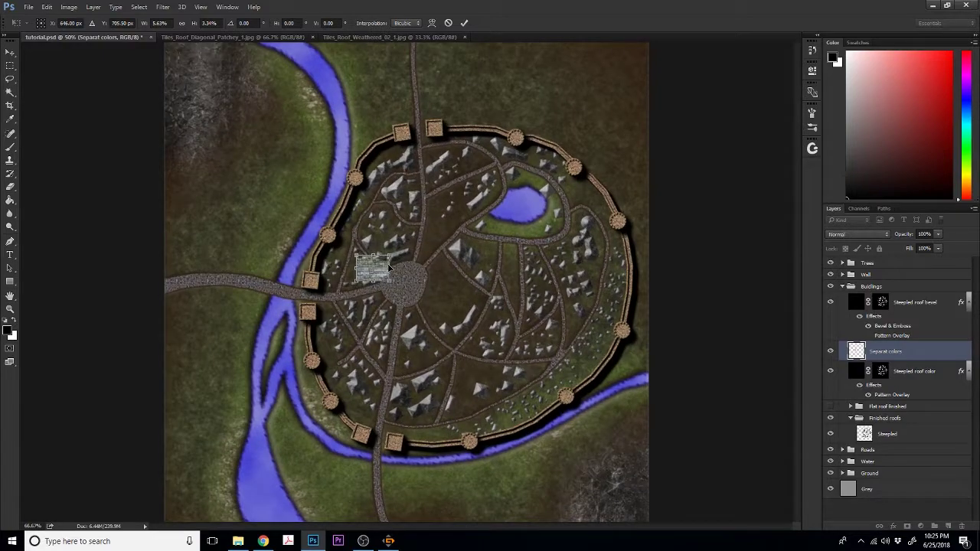
pyautogui.scroll(1, 391, 267)
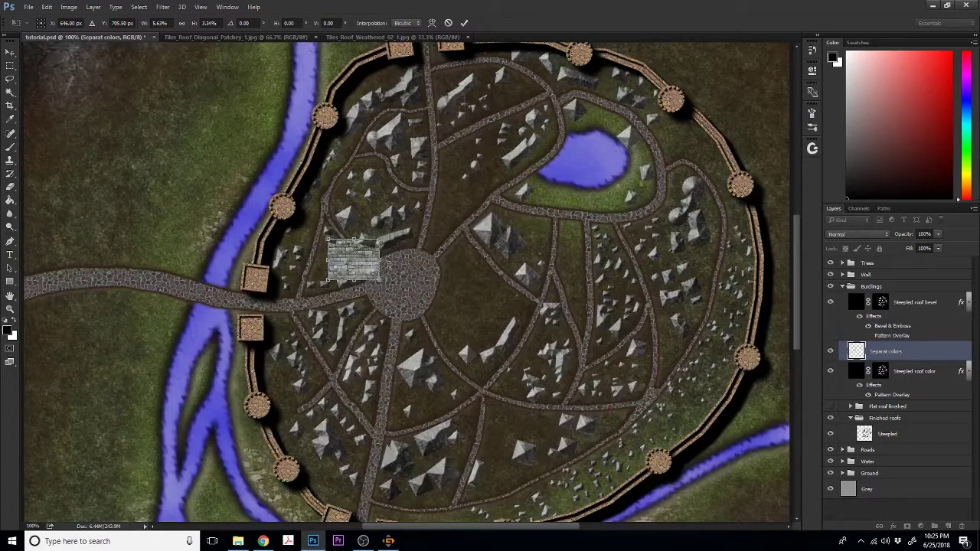
pyautogui.scroll(2, 389, 266)
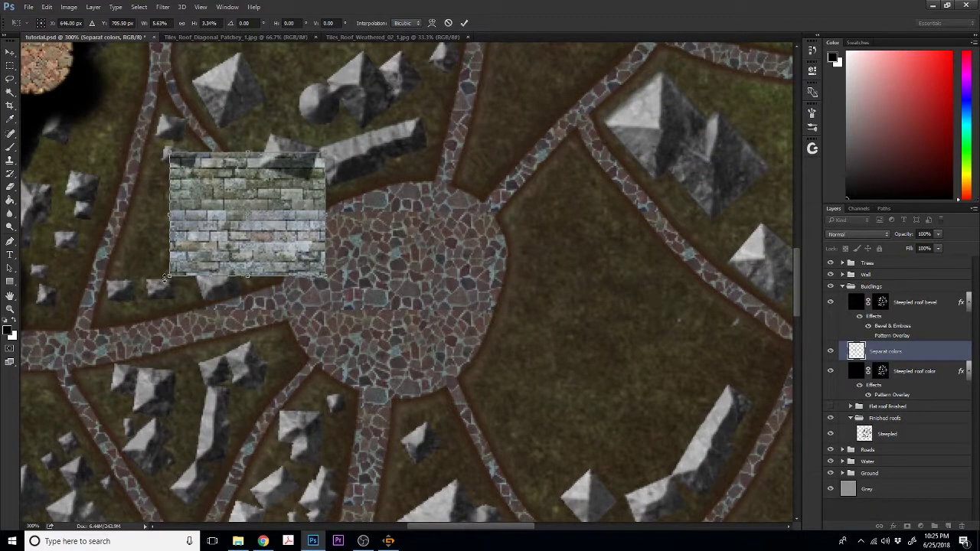
# - Shrink the texture to about 3.6% by 1.7%, rotate it about 17.7° to match the small roof's slope, and apply the transform
pyautogui.moveTo(179, 264); pyautogui.dragTo(225, 215)
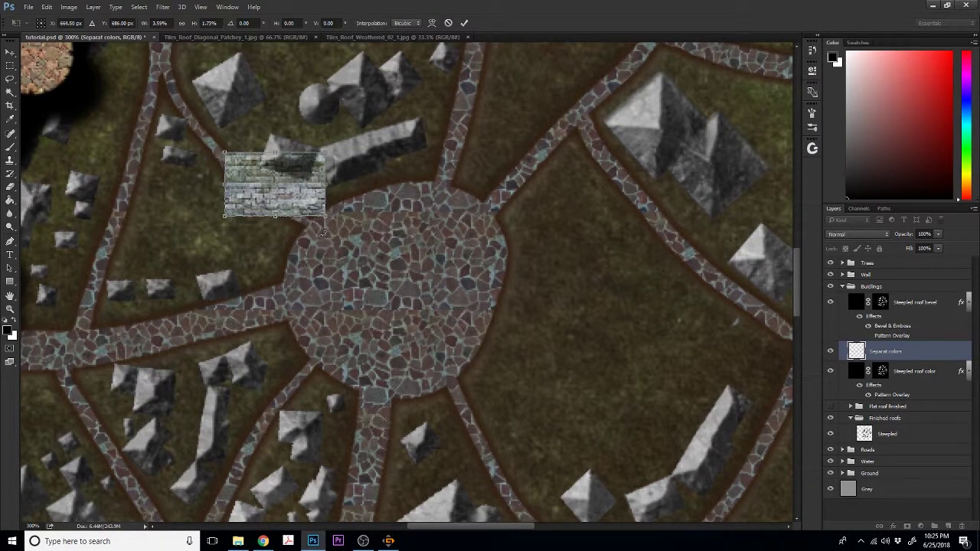
pyautogui.moveTo(330, 222); pyautogui.dragTo(312, 232)
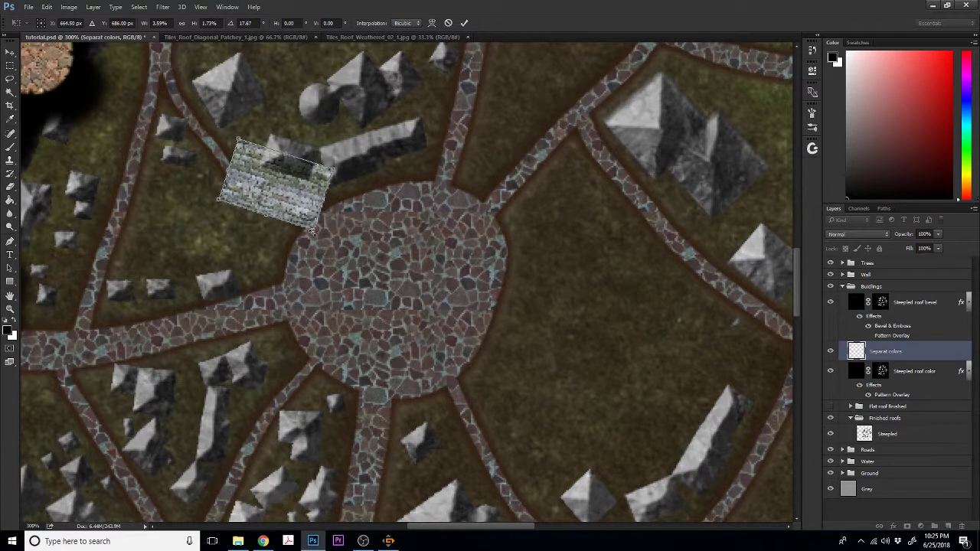
pyautogui.click(465, 24)
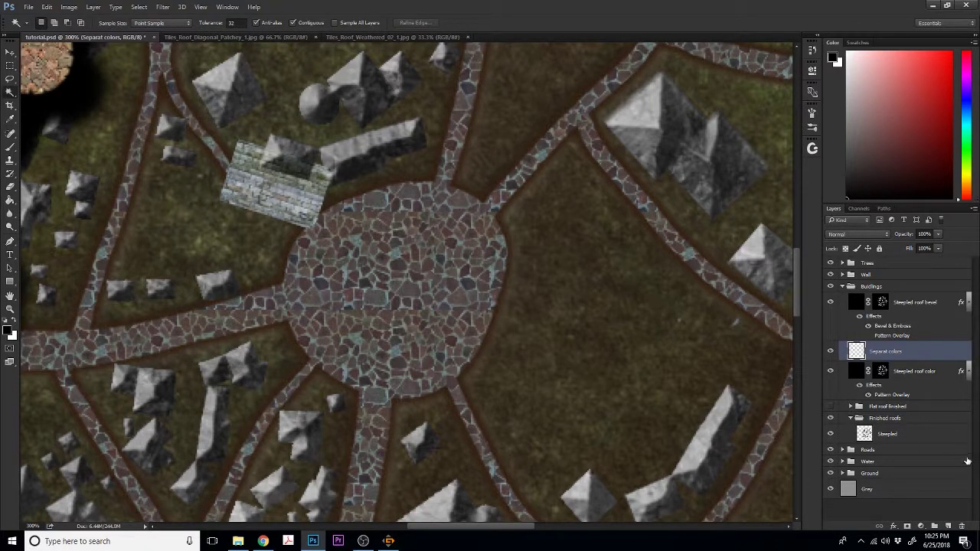
# - Select the small roof northwest of the plaza on the Steepled layer, excluding the adjoining long building from the selection
pyautogui.click(890, 437)
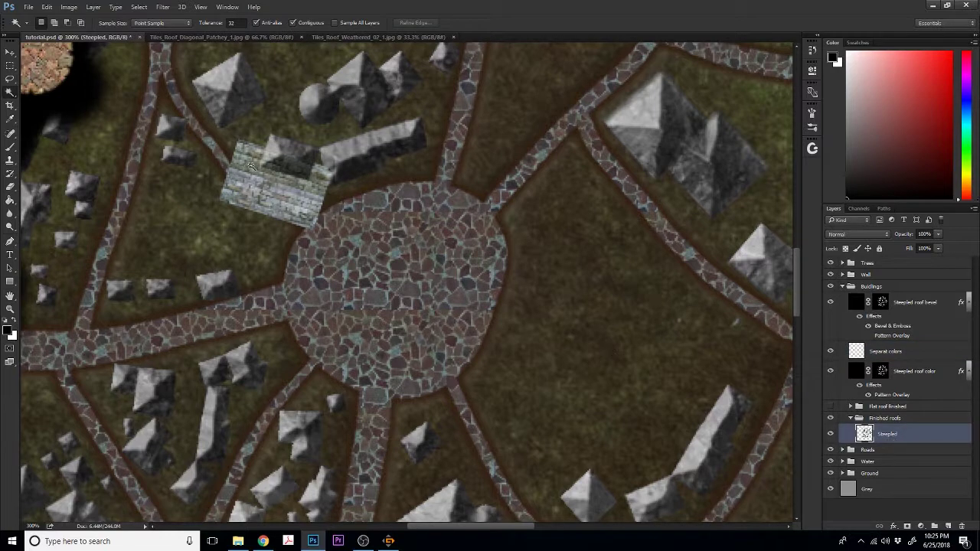
pyautogui.click(294, 156)
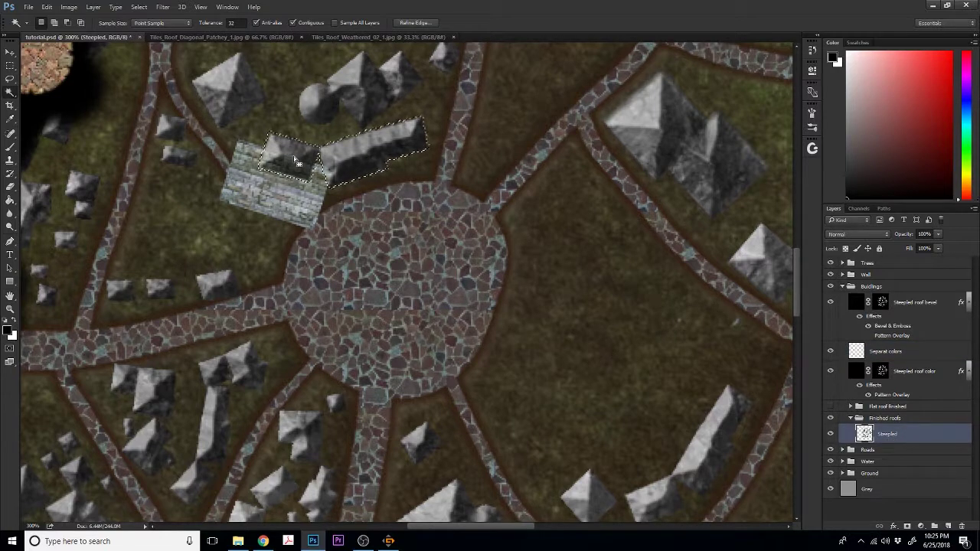
pyautogui.keyDown('shift'); pyautogui.click(297, 162); pyautogui.keyUp('shift')
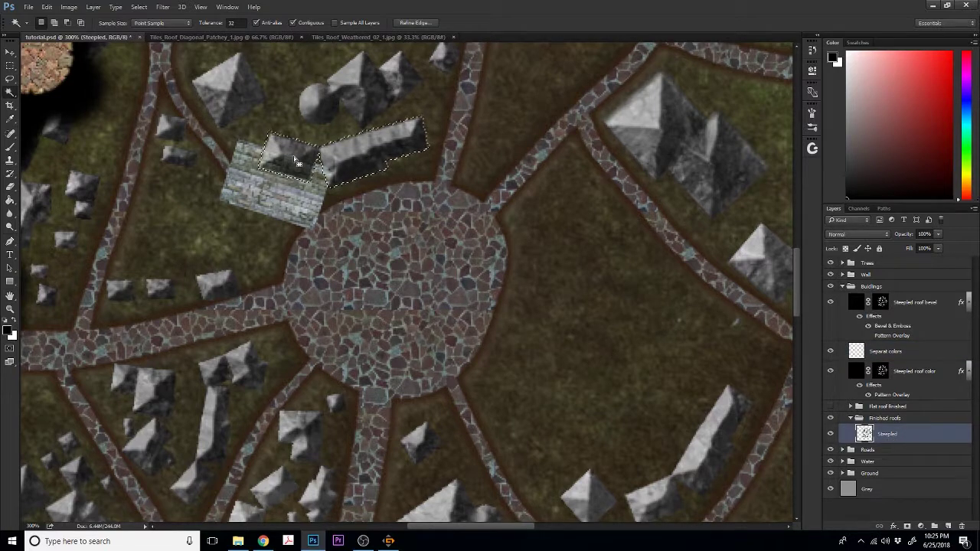
pyautogui.click(10, 79)
pyautogui.moveTo(319, 137)
pyautogui.mouseDown()
pyautogui.moveTo(332, 192)
pyautogui.moveTo(462, 160)
pyautogui.moveTo(344, 124)
pyautogui.moveTo(334, 134)
pyautogui.mouseUp()
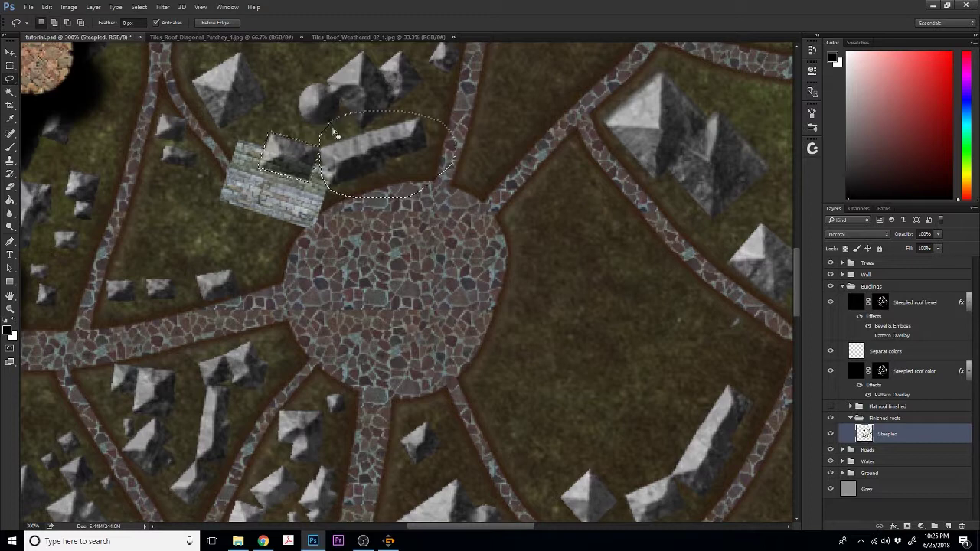
pyautogui.moveTo(323, 130)
pyautogui.mouseDown()
pyautogui.moveTo(336, 191)
pyautogui.moveTo(324, 132)
pyautogui.mouseUp()
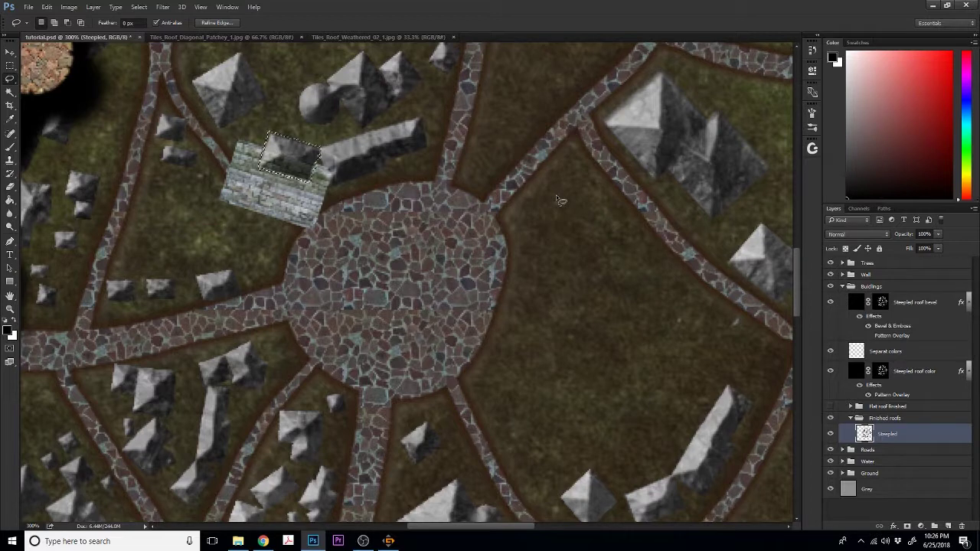
# - Invert the selection and delete the texture outside the small roof on the Separat colors layer, then deselect
pyautogui.click(138, 7)
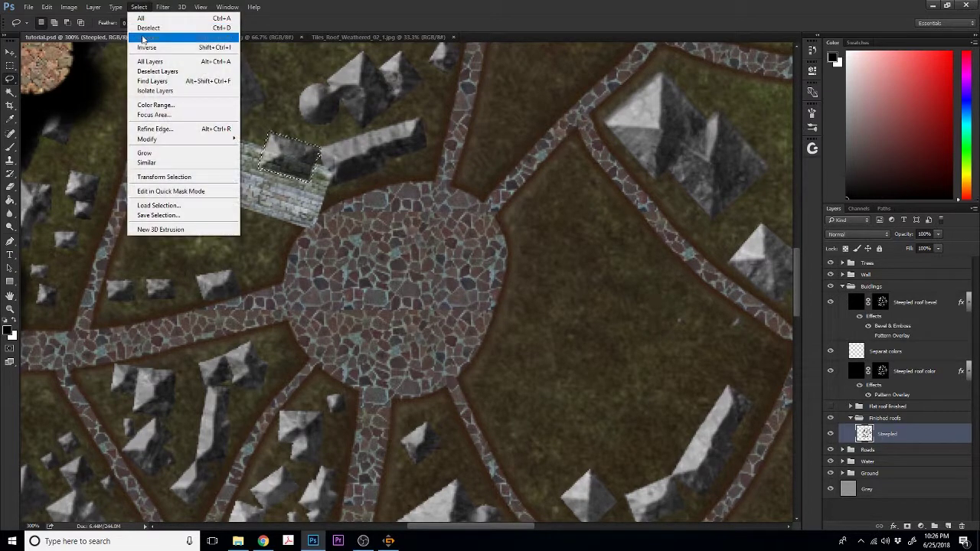
pyautogui.click(143, 47)
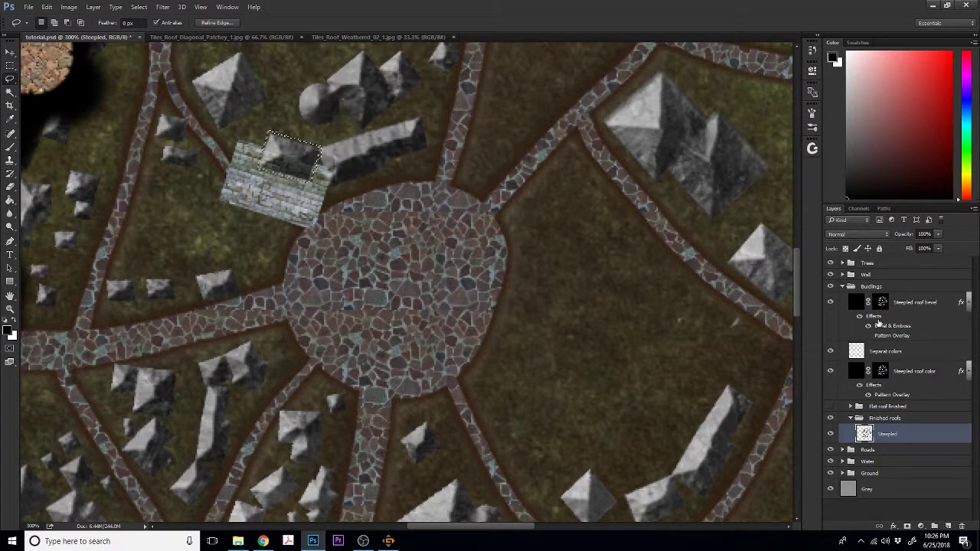
pyautogui.click(868, 352)
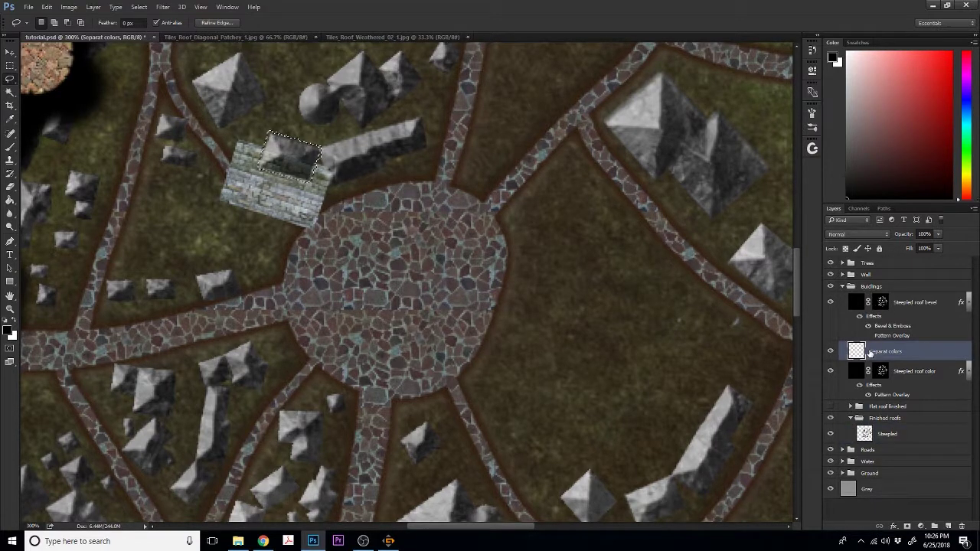
pyautogui.click(486, 135)
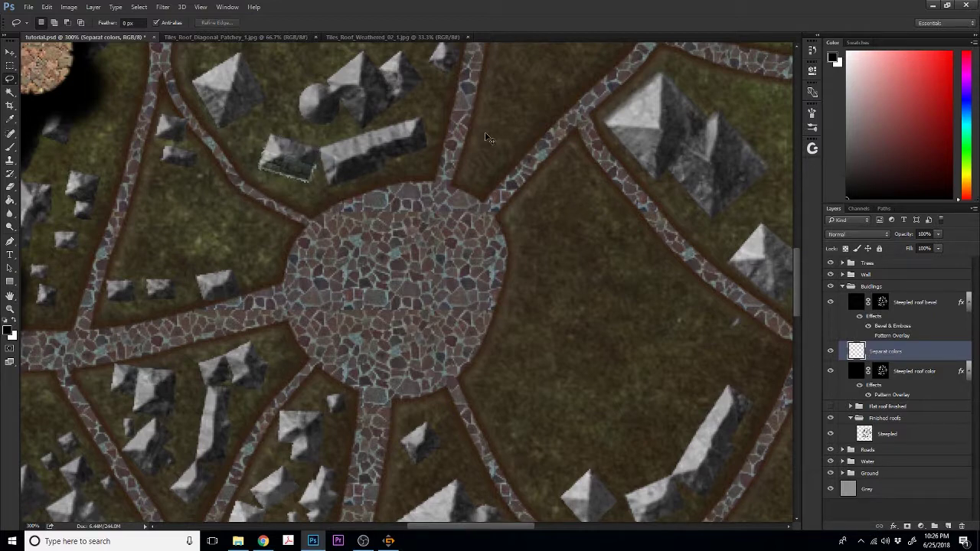
pyautogui.hotkey('ctrl', 'z')
# - Select the trimmed texture piece by inverting a Magic Wand selection of the empty area, and copy it to a new layer
pyautogui.click(9, 93)
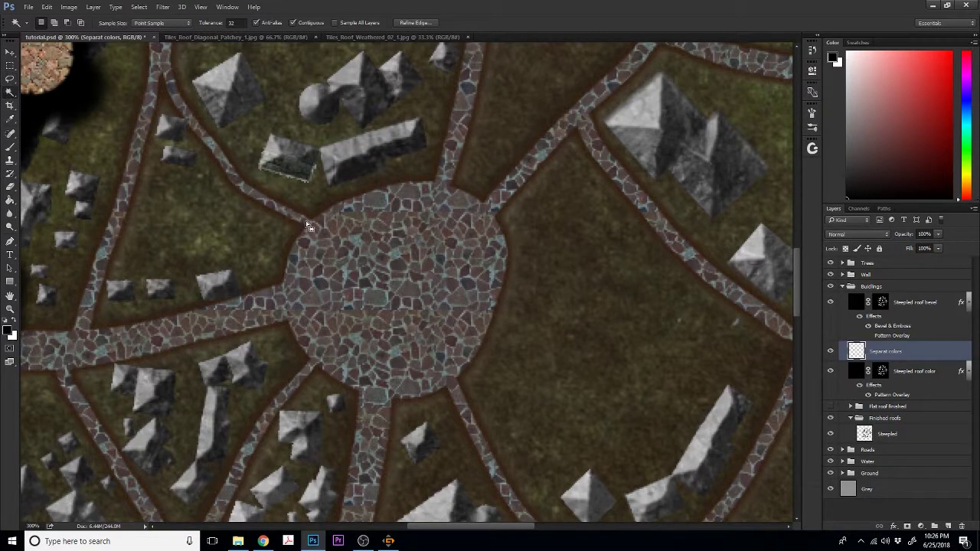
pyautogui.click(307, 217)
pyautogui.click(139, 7)
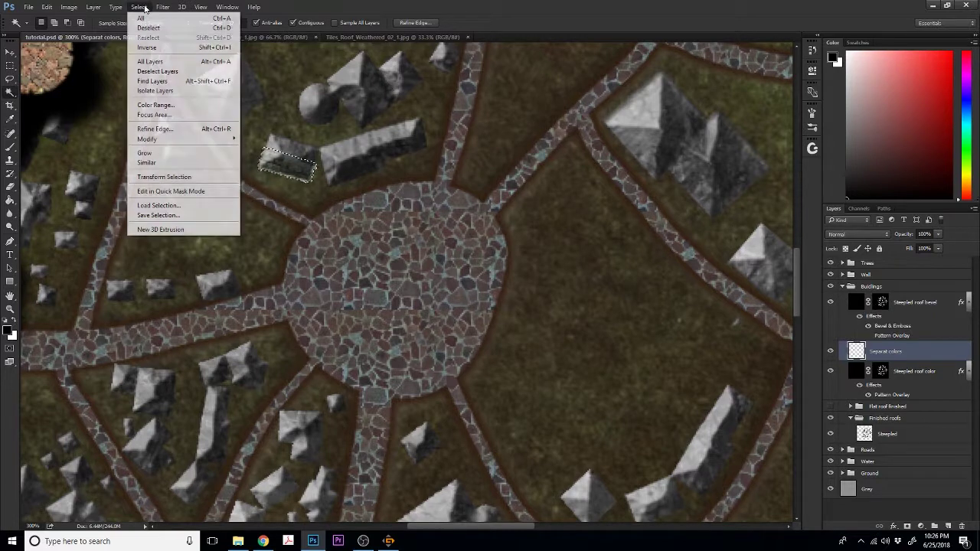
pyautogui.click(150, 46)
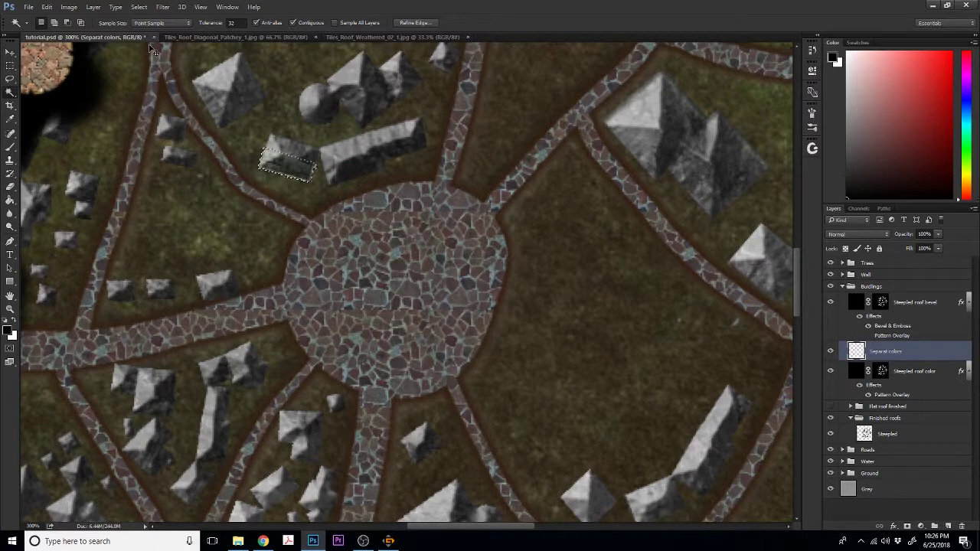
pyautogui.hotkey('ctrl', 'j')
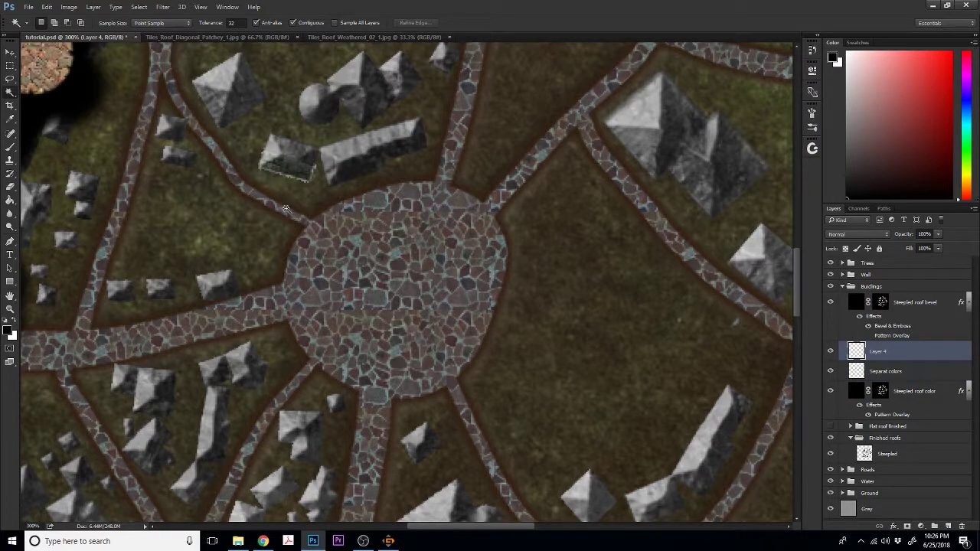
# - Move the copied texture piece onto the upper half of the small roof and flip it vertically
pyautogui.click(10, 52)
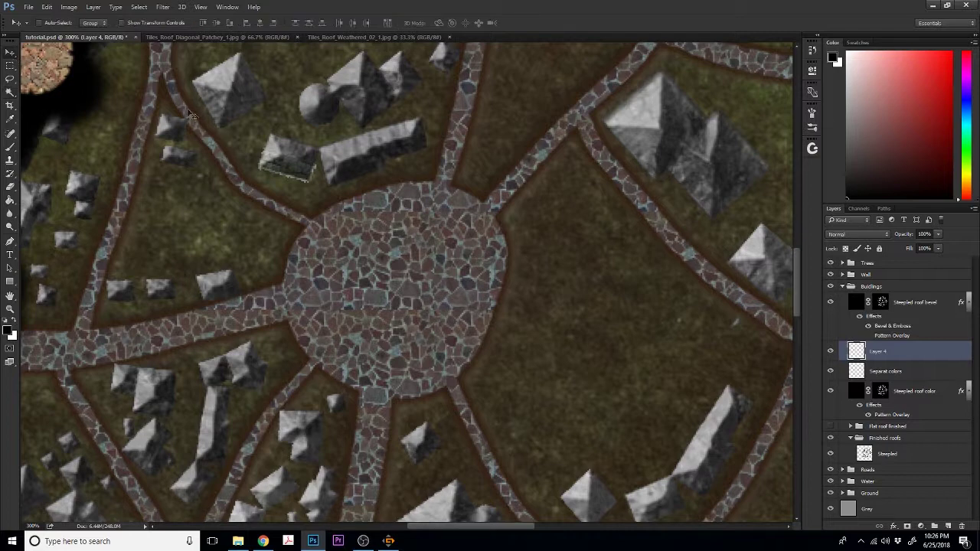
pyautogui.moveTo(307, 169); pyautogui.dragTo(315, 138)
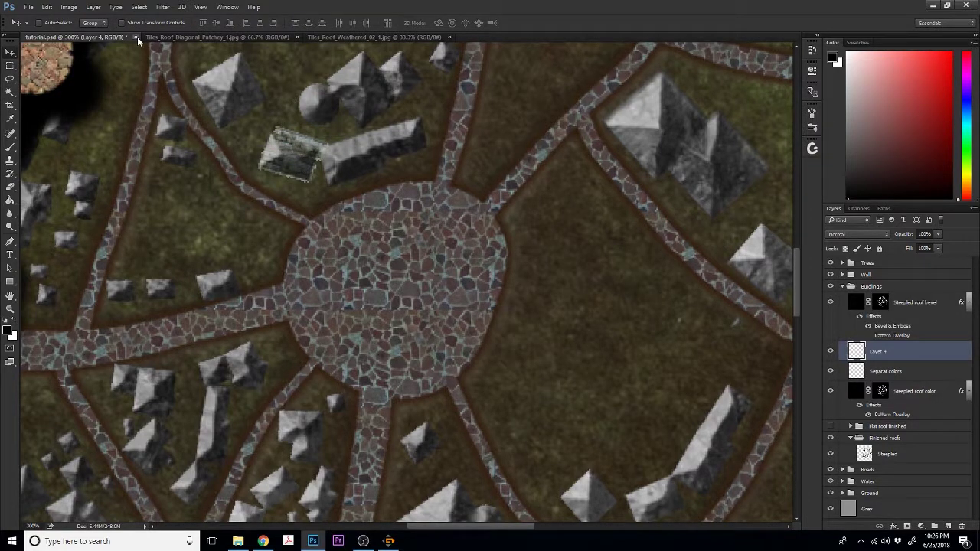
pyautogui.click(46, 7)
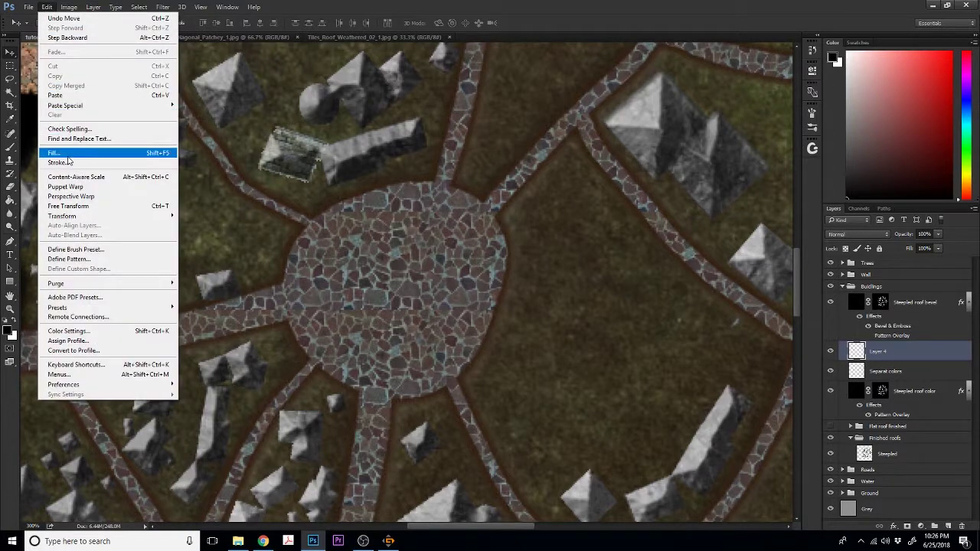
pyautogui.moveTo(153, 216)
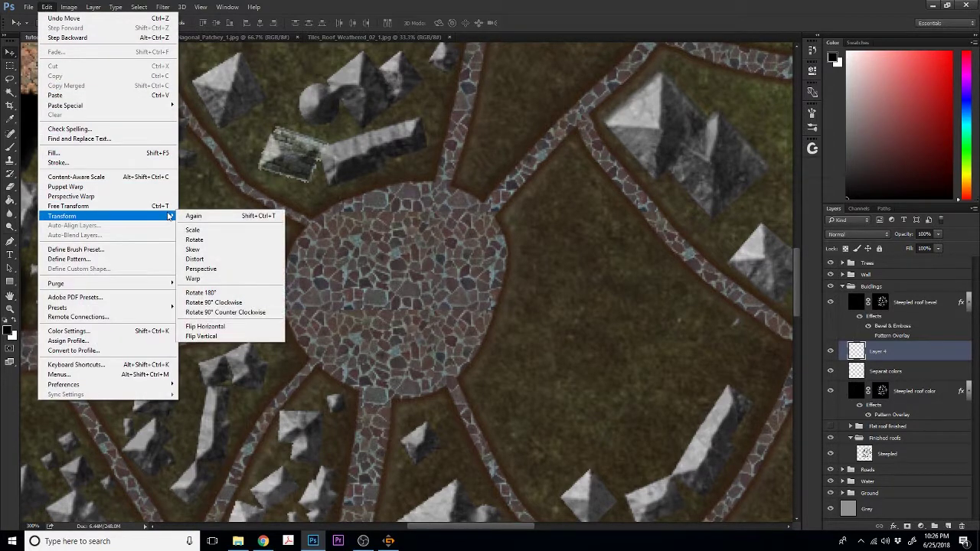
pyautogui.click(223, 337)
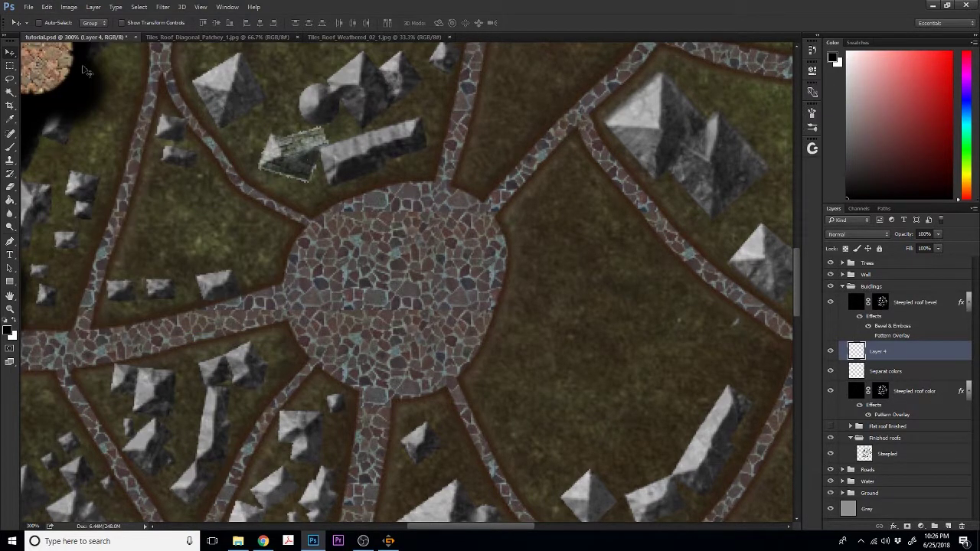
# - Rotate the flipped piece to line up with the roof's upper slope, and merge its layer down into Separat colors
pyautogui.hotkey('ctrl', 't')
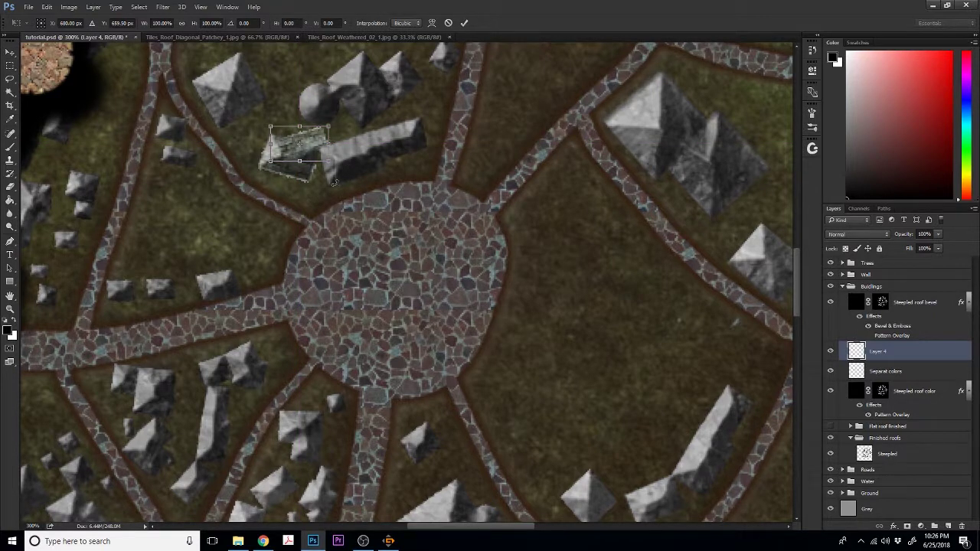
pyautogui.moveTo(333, 182); pyautogui.dragTo(314, 153)
pyautogui.click(463, 22)
pyautogui.hotkey('ctrl', '-')
pyautogui.hotkey('ctrl', '-')
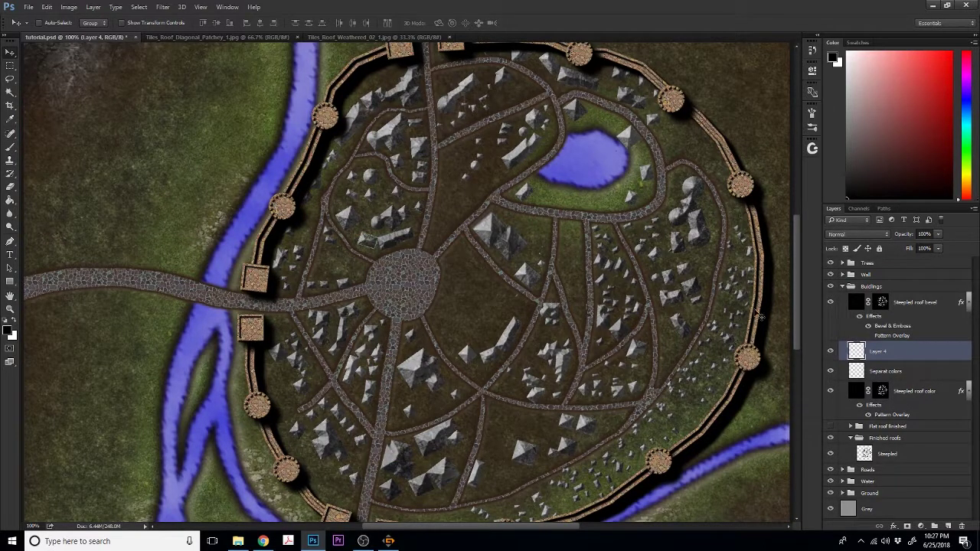
pyautogui.rightClick(891, 359)
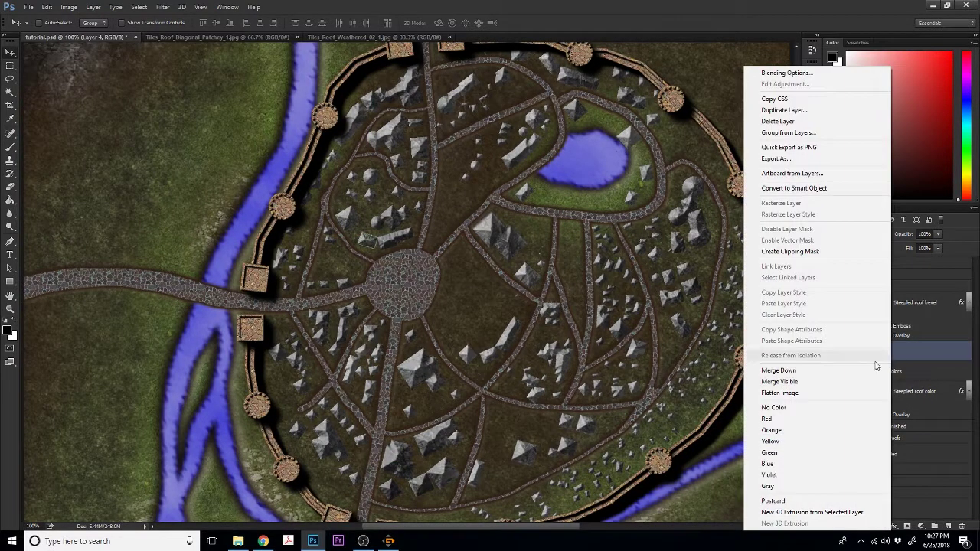
pyautogui.click(820, 370)
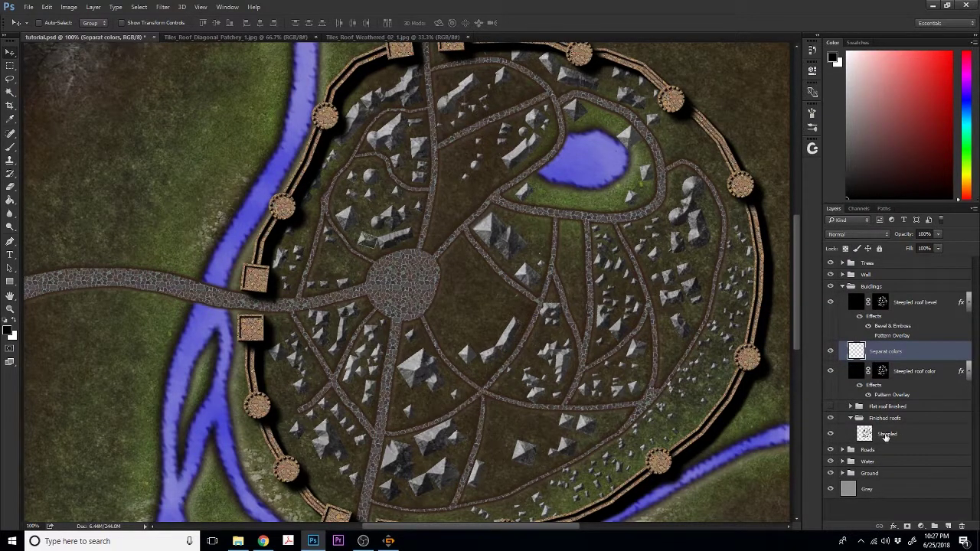
# - Select the long roof northwest of the central plaza from the Steepled layer with the Magic Wand, invert the selection on Separat colors, and deselect
pyautogui.click(886, 435)
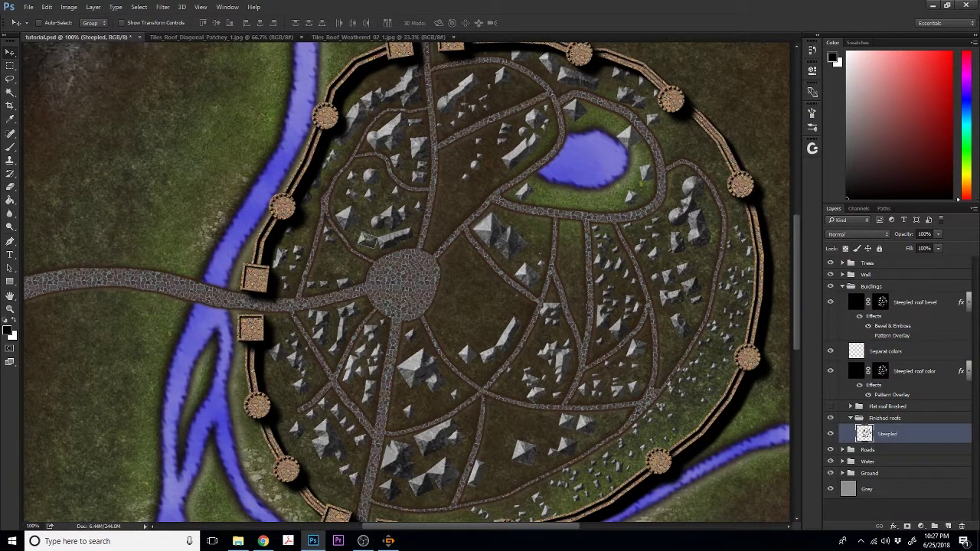
pyautogui.click(11, 93)
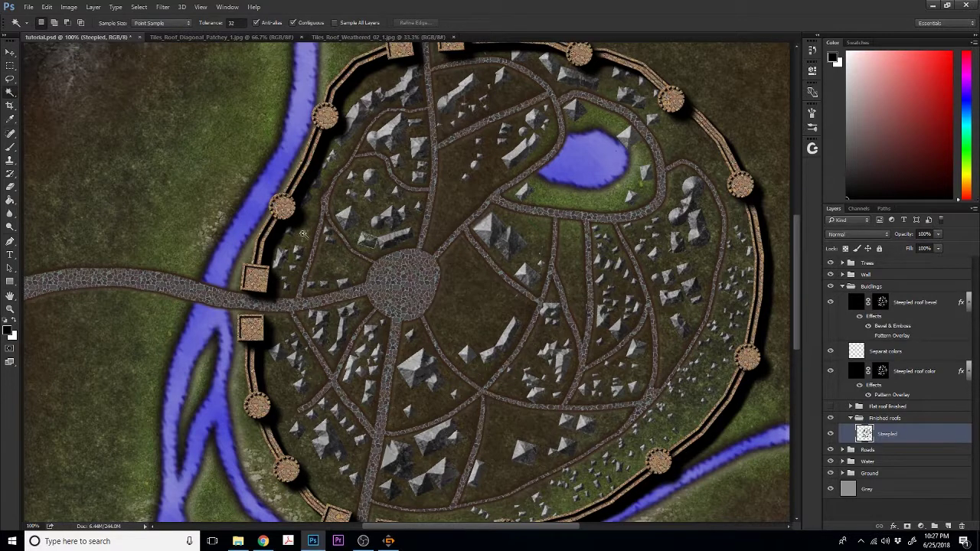
pyautogui.click(188, 24)
pyautogui.click(184, 31)
pyautogui.click(367, 241)
pyautogui.click(888, 352)
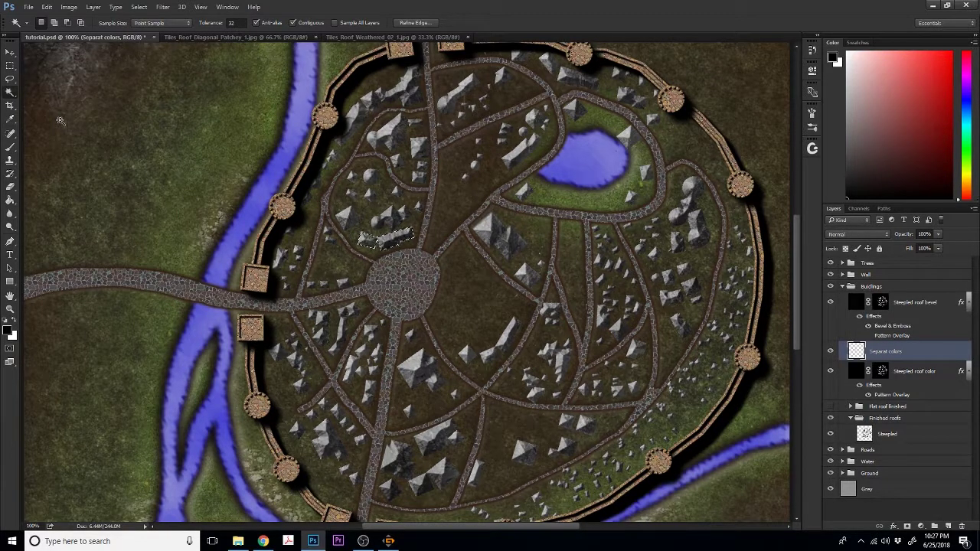
pyautogui.click(139, 6)
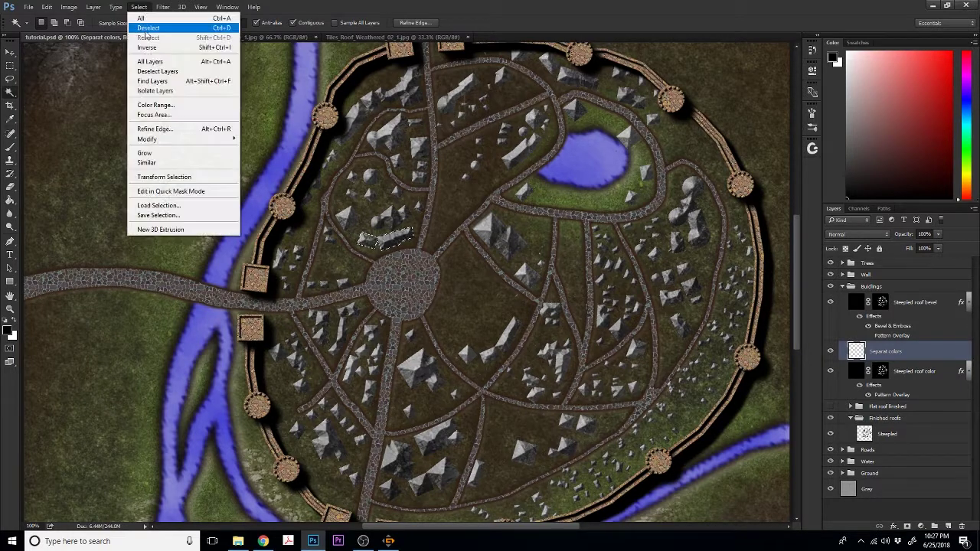
pyautogui.click(148, 49)
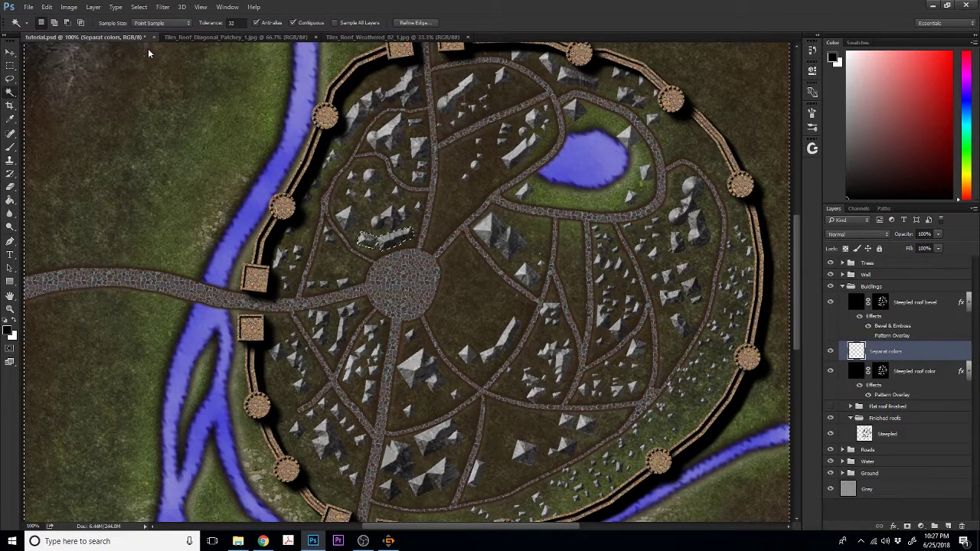
pyautogui.hotkey('ctrl', 'd')
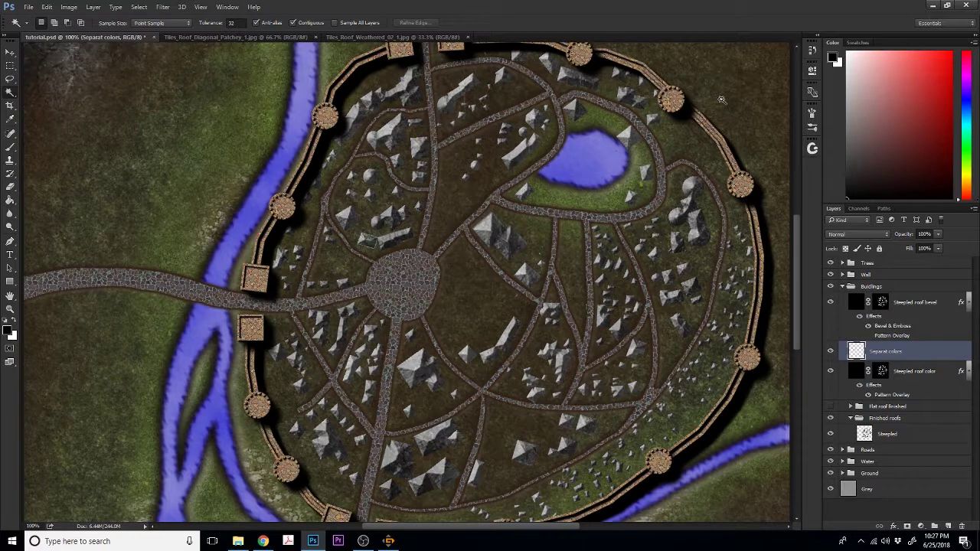
# - Add a new empty layer directly above the Separat colors layer
pyautogui.click(897, 436)
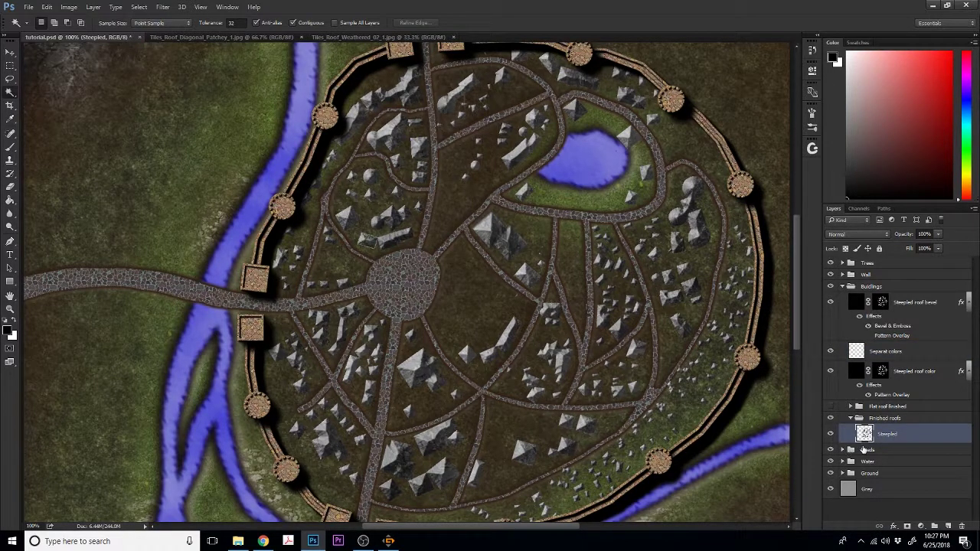
pyautogui.click(895, 351)
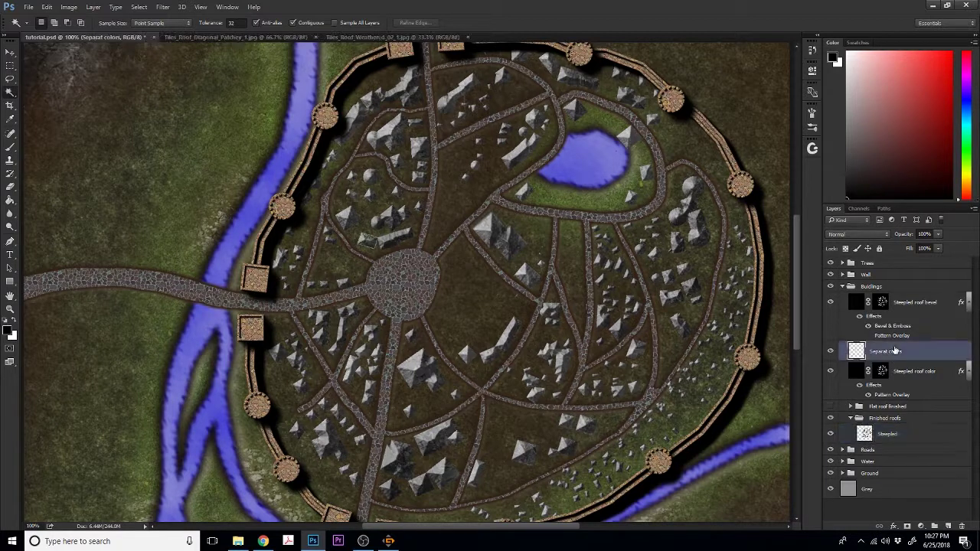
pyautogui.click(948, 526)
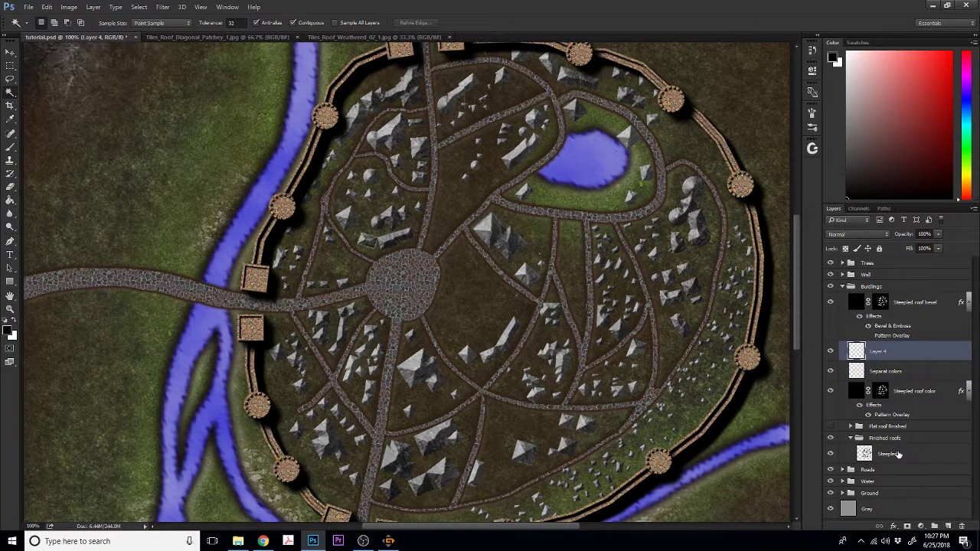
# - Select the long roof west of the lake and a large southern roof from the Steepled layer, and fill them red on Layer 4
pyautogui.click(897, 455)
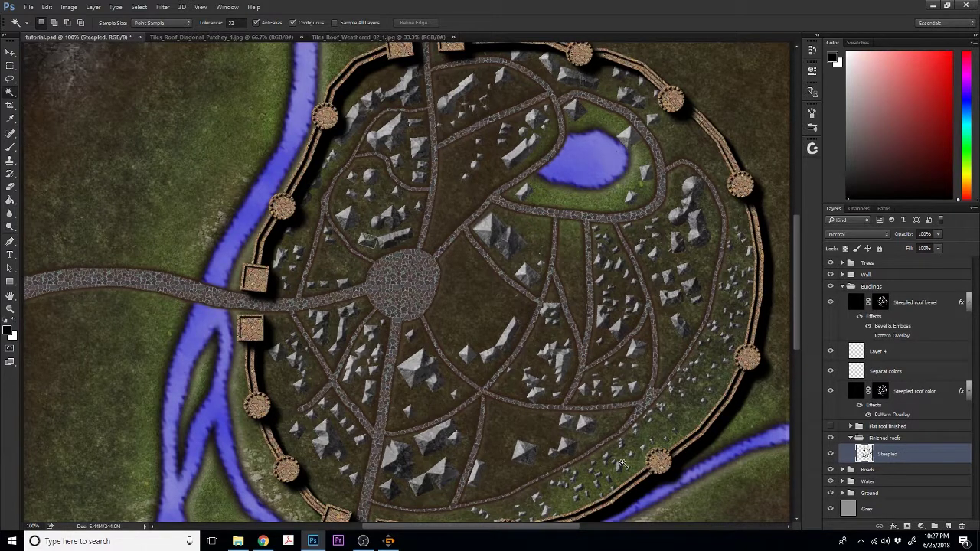
pyautogui.click(417, 445)
pyautogui.moveTo(851, 55); pyautogui.dragTo(951, 86)
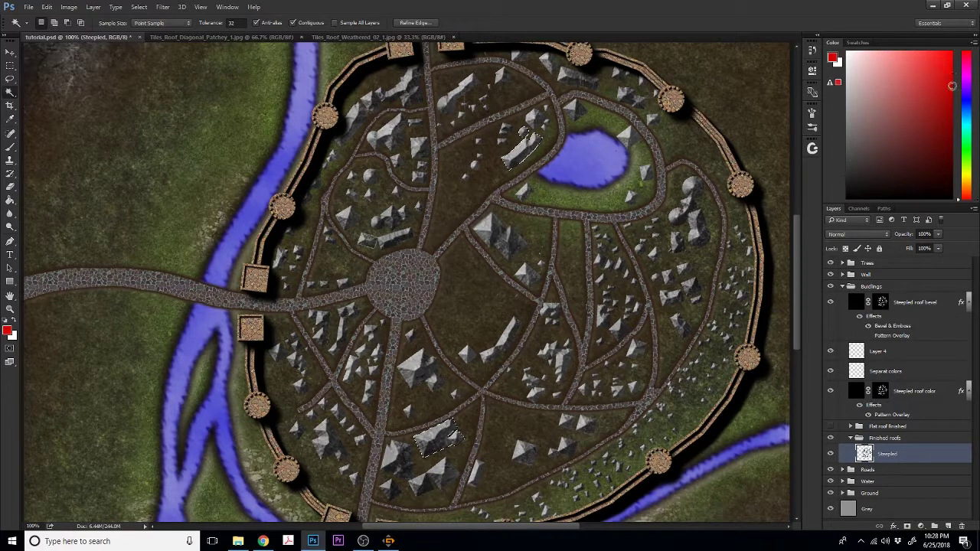
pyautogui.click(11, 199)
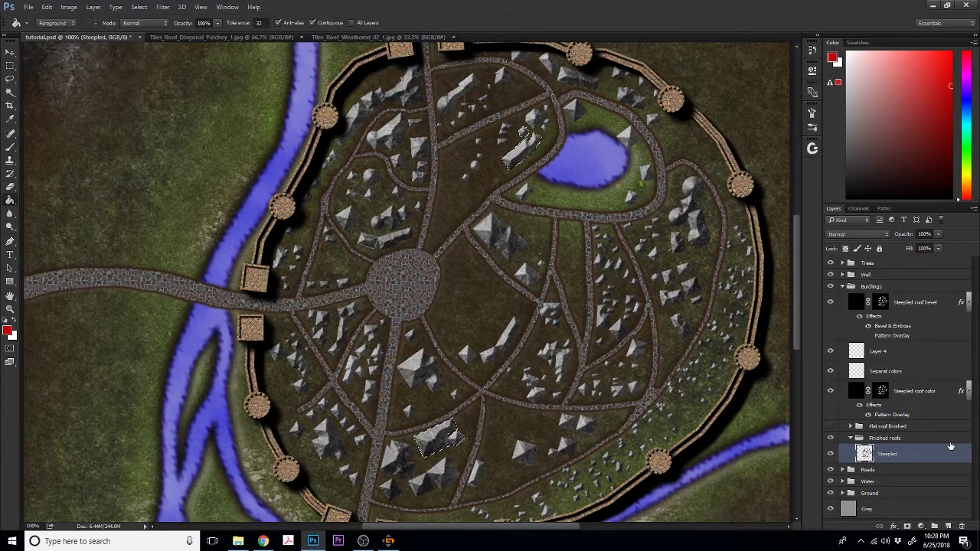
pyautogui.click(896, 351)
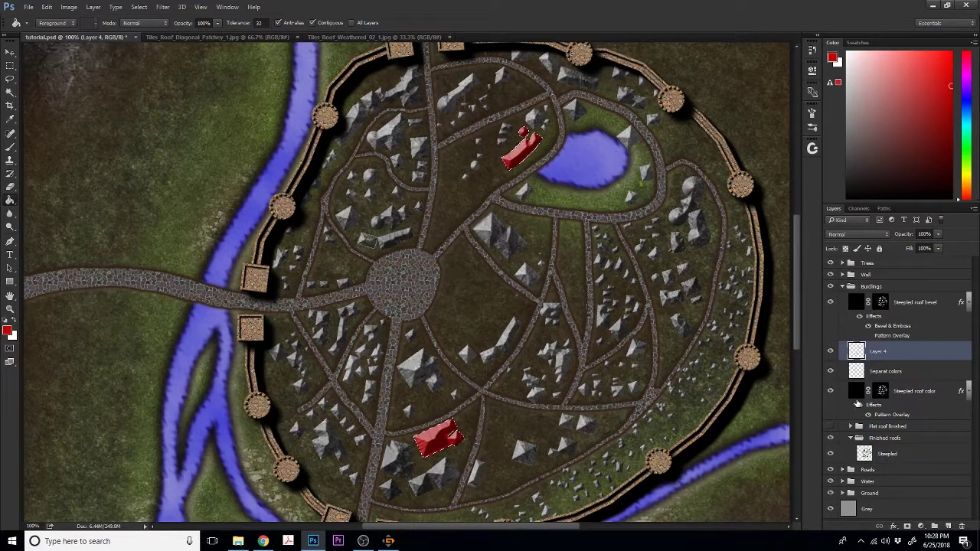
# - Select three more roof clusters in the northwest, east and southwest of the town from the Steepled layer with the Magic Wand
pyautogui.click(886, 459)
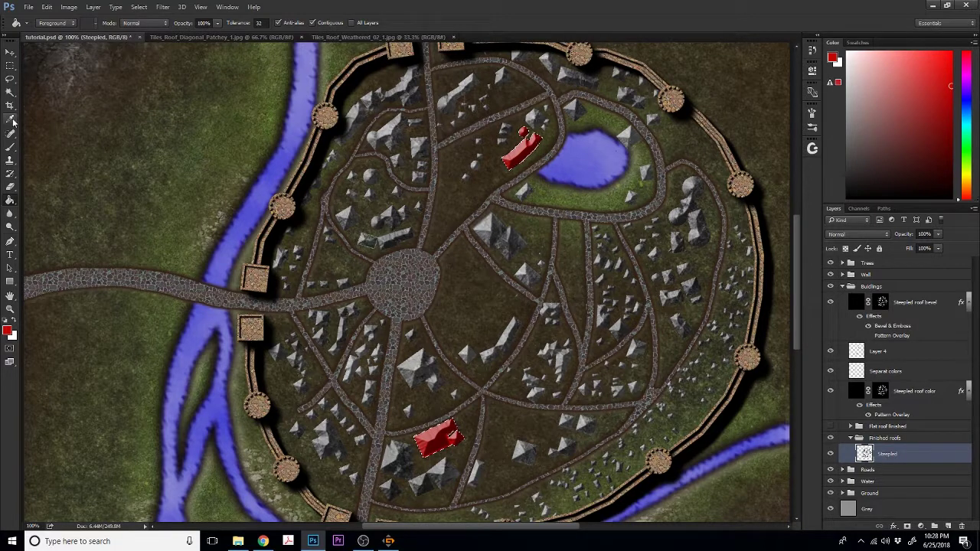
pyautogui.click(8, 94)
pyautogui.click(392, 138)
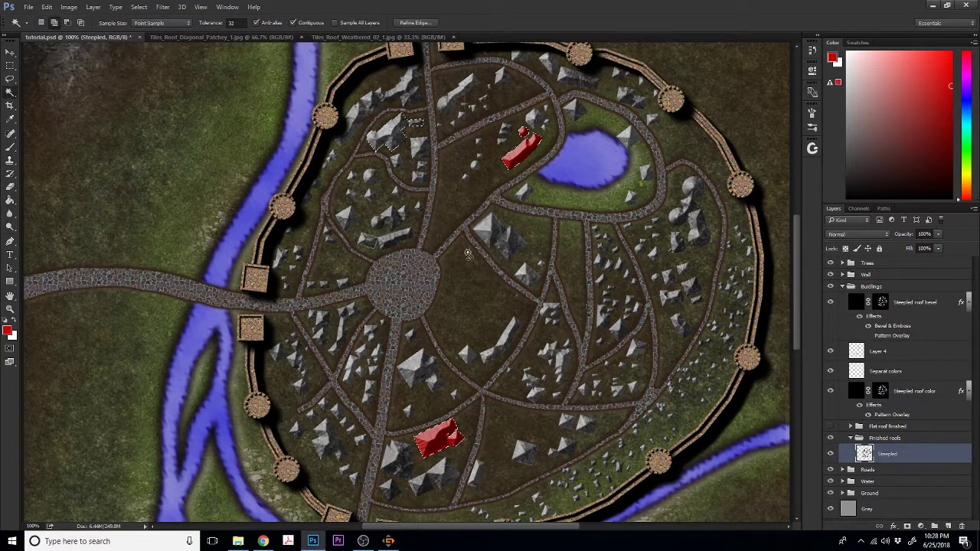
pyautogui.keyDown('shift'); pyautogui.click(673, 233); pyautogui.keyUp('shift')
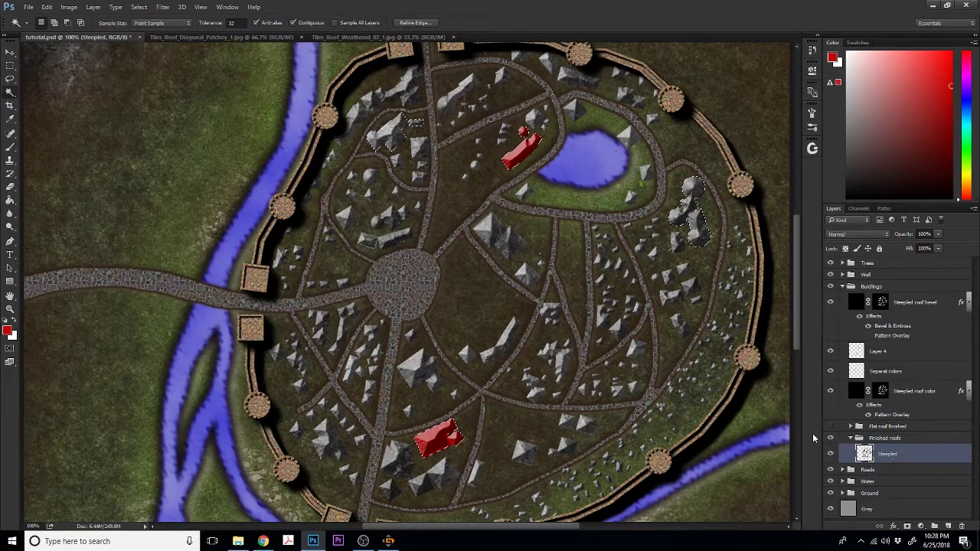
pyautogui.keyDown('shift'); pyautogui.click(329, 443); pyautogui.keyUp('shift')
# - Fill the three selected roof clusters with bright cyan on Layer 4
pyautogui.click(887, 354)
pyautogui.moveTo(967, 107); pyautogui.dragTo(968, 127)
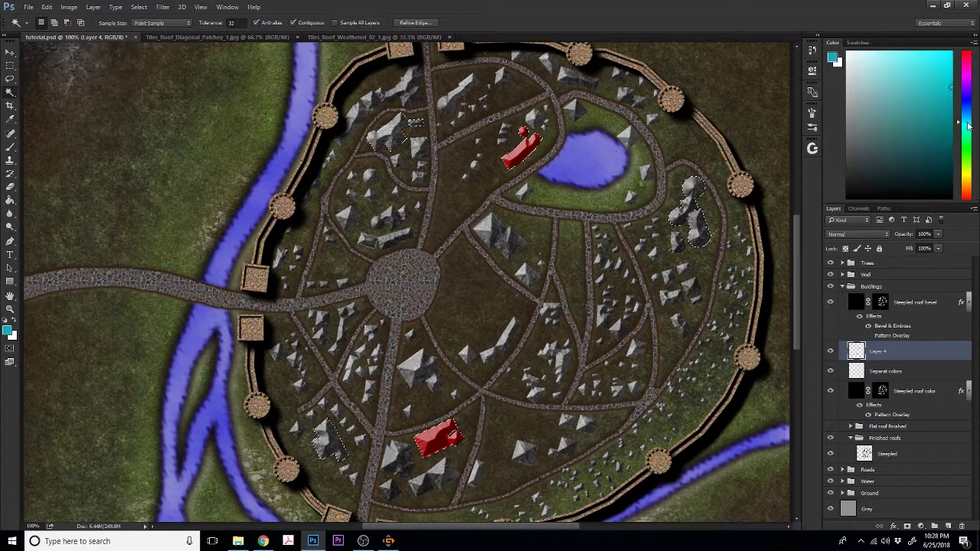
pyautogui.click(949, 65)
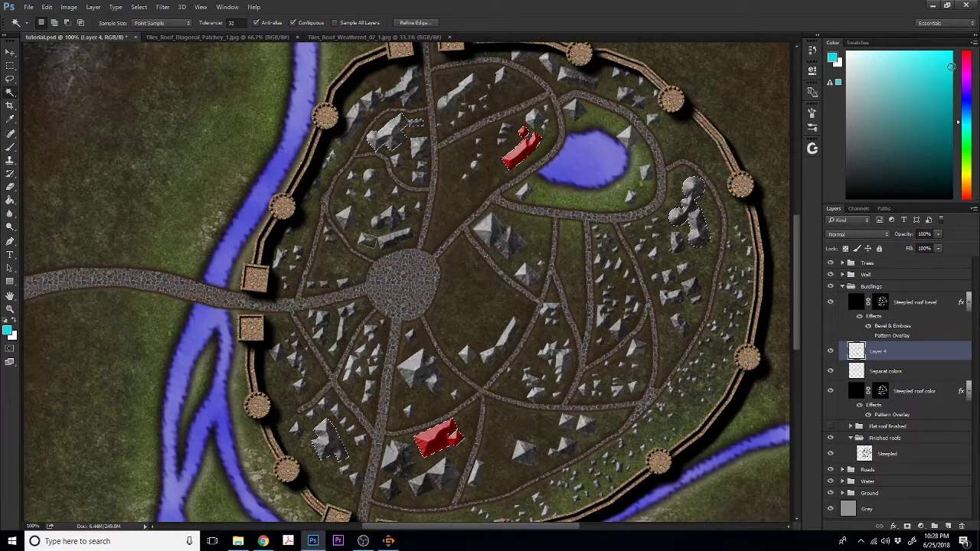
pyautogui.click(10, 201)
pyautogui.click(324, 440)
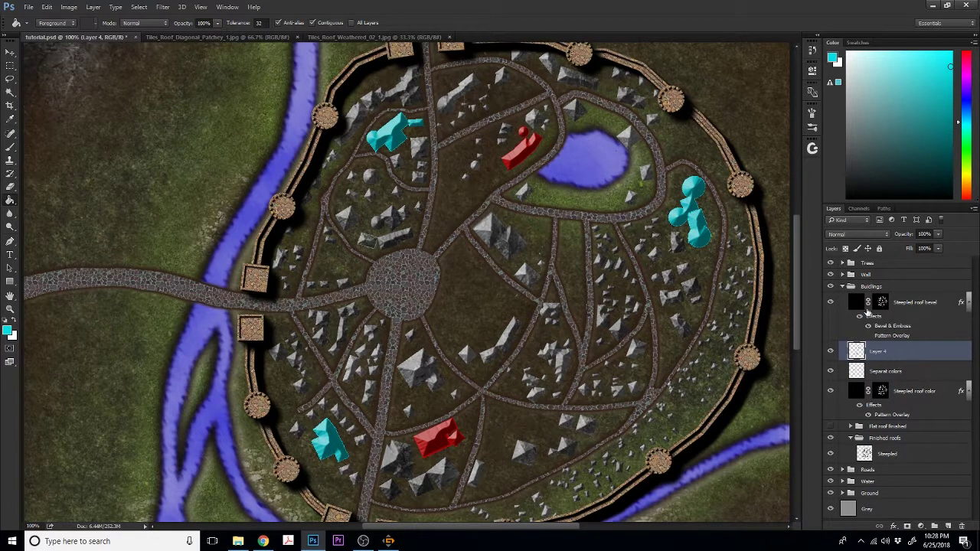
# - Set Layer 4's blend mode to Overlay and its opacity to 75%
pyautogui.click(866, 236)
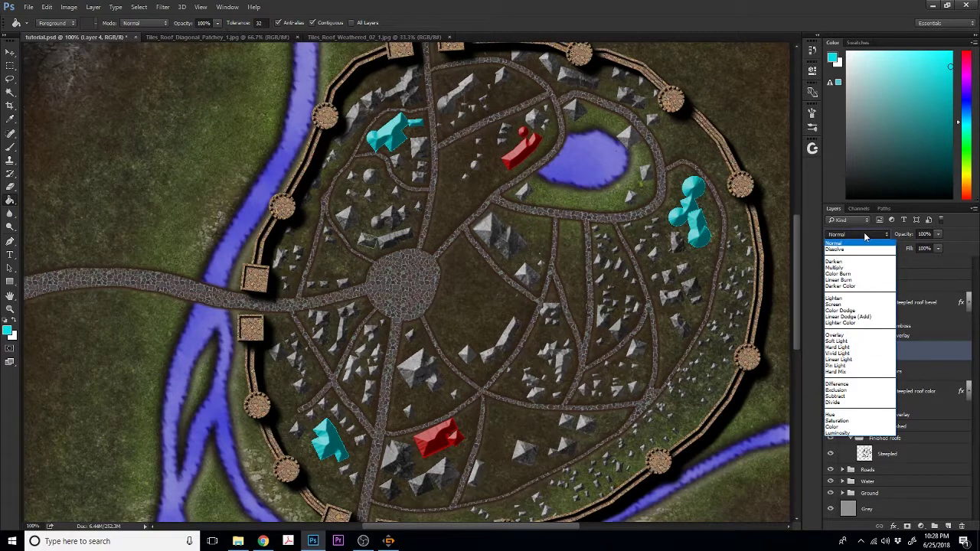
pyautogui.click(858, 299)
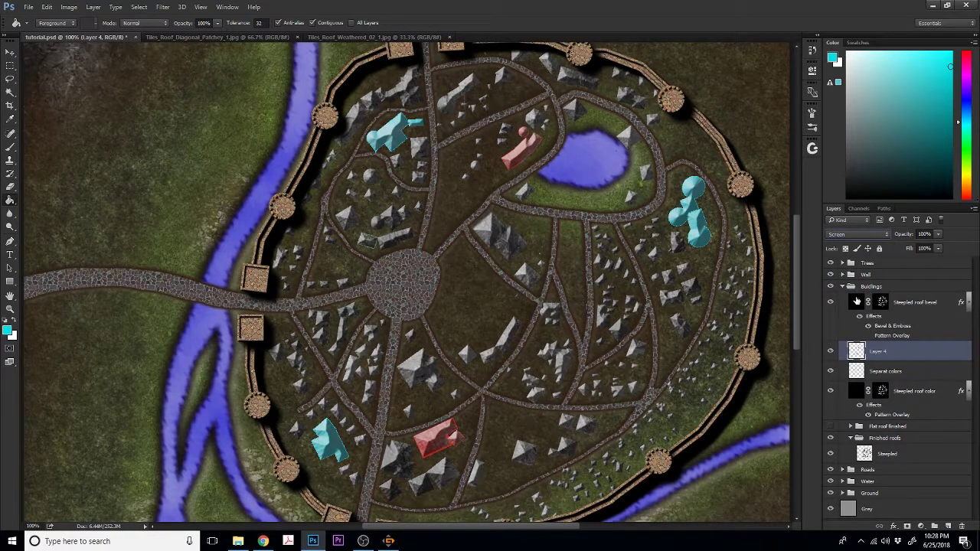
pyautogui.press('Down')
pyautogui.press('Down')
pyautogui.press('Down')
pyautogui.press('Down')
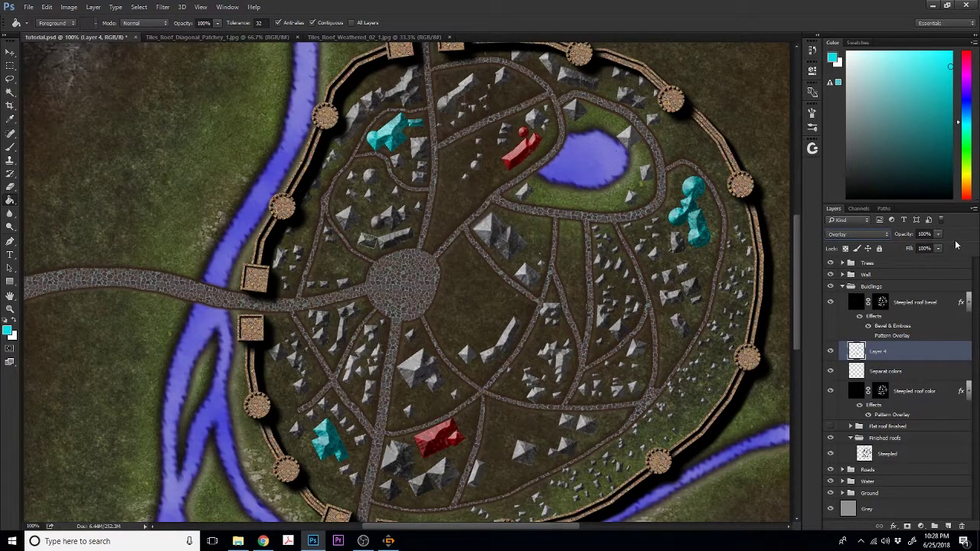
pyautogui.moveTo(939, 235); pyautogui.dragTo(932, 249)
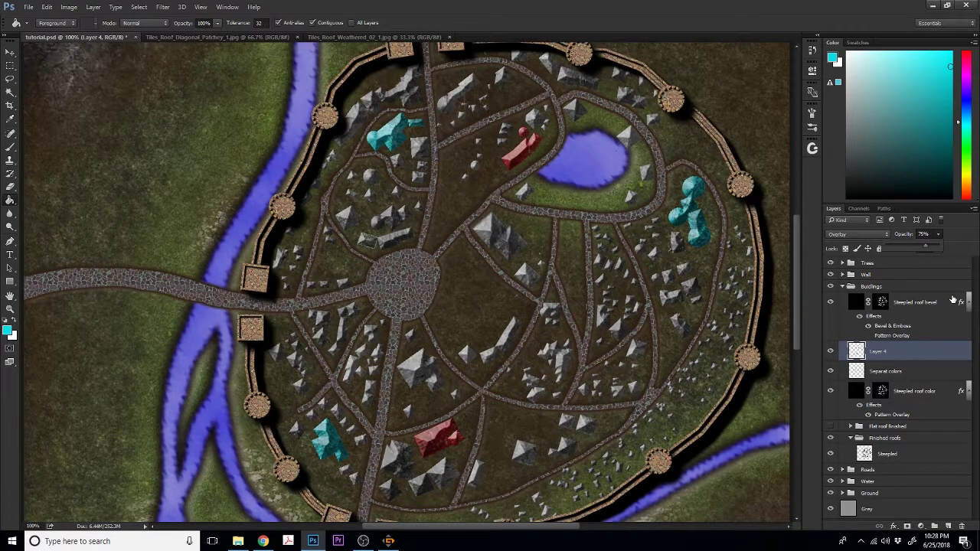
# - Show the Flat roof finished group and move it to the top of the Buildings group
pyautogui.hotkey('ctrl', '-')
pyautogui.hotkey('ctrl', '-')
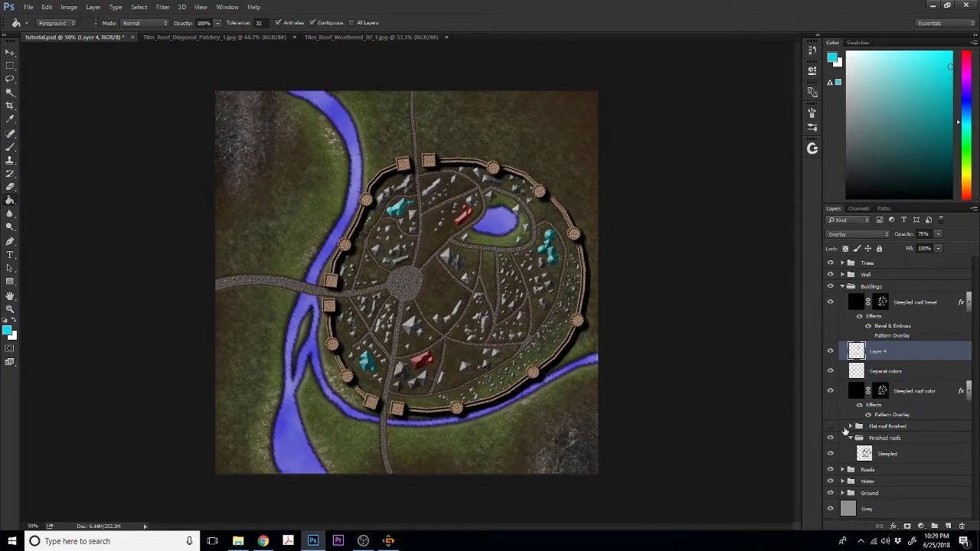
pyautogui.click(830, 426)
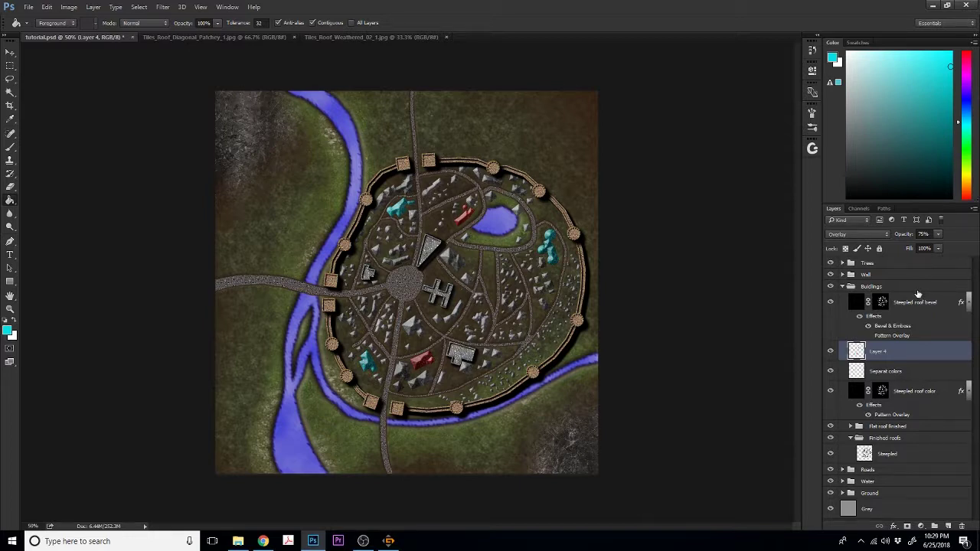
pyautogui.moveTo(876, 430); pyautogui.dragTo(871, 292)
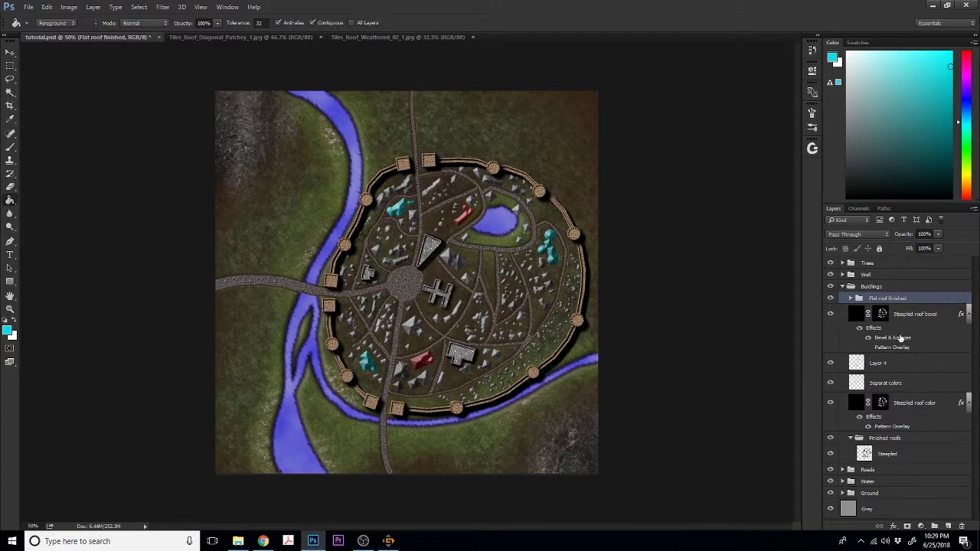
# - Create a layer group directly below Flat roof finished and name it Steepled Finished
pyautogui.click(934, 526)
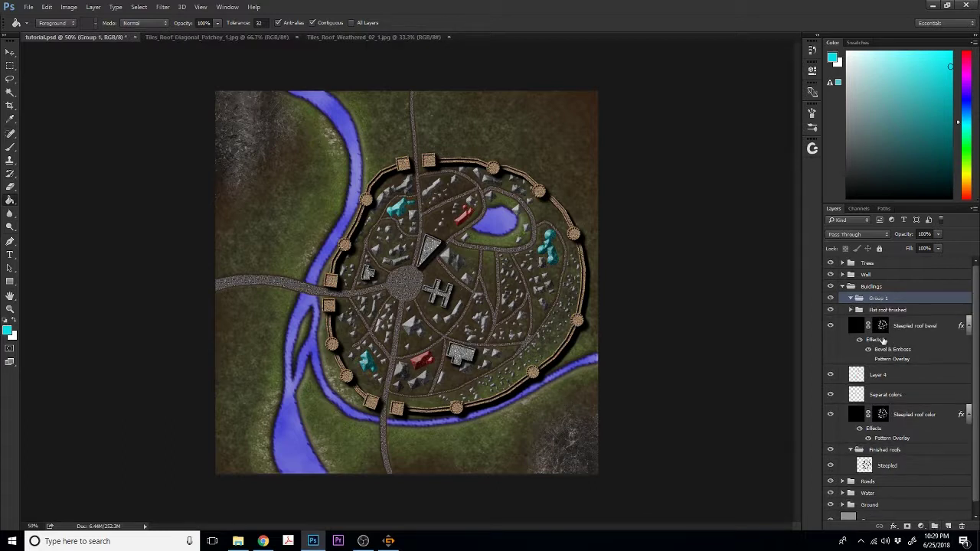
pyautogui.moveTo(880, 309); pyautogui.dragTo(878, 321)
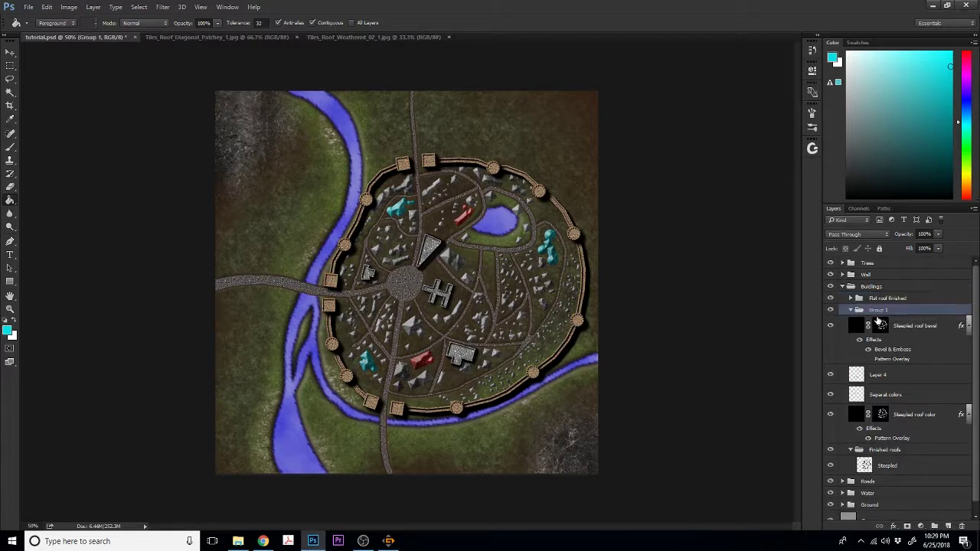
pyautogui.doubleClick(877, 311)
pyautogui.write('Steepled Finished')
pyautogui.press('Return')
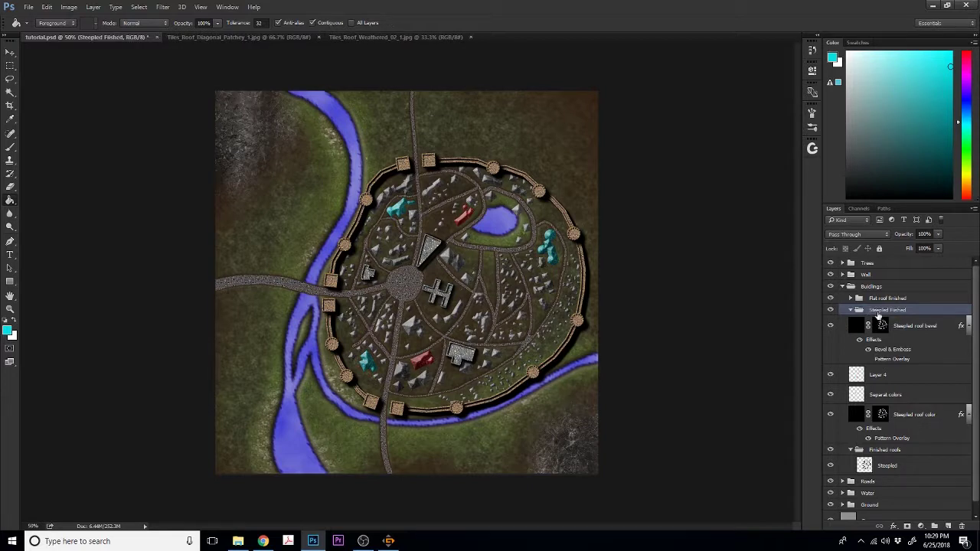
# - Move all layers from Steepled roof bevel down to Steepled, including the Finished roofs group, into the Steepled Finished group
pyautogui.click(865, 344)
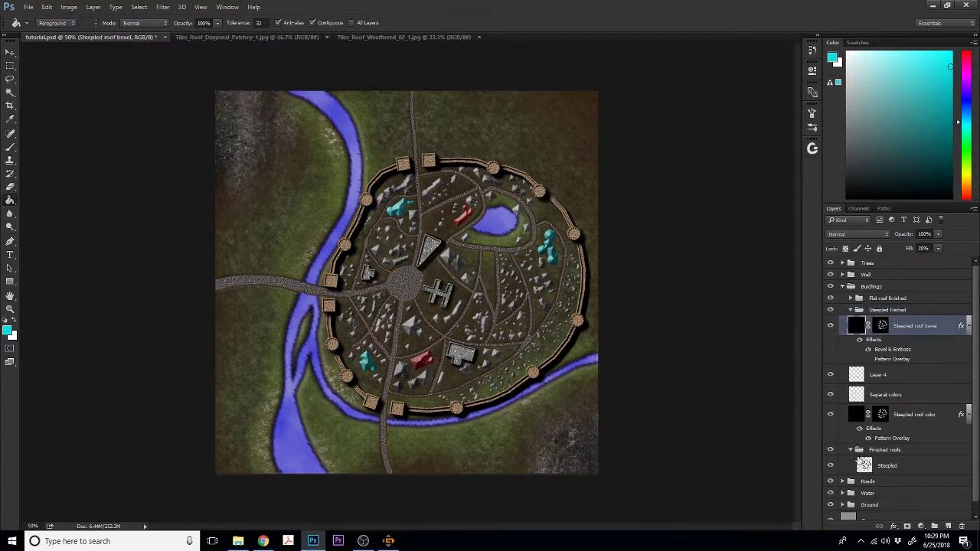
pyautogui.keyDown('shift'); pyautogui.click(862, 464); pyautogui.keyUp('shift')
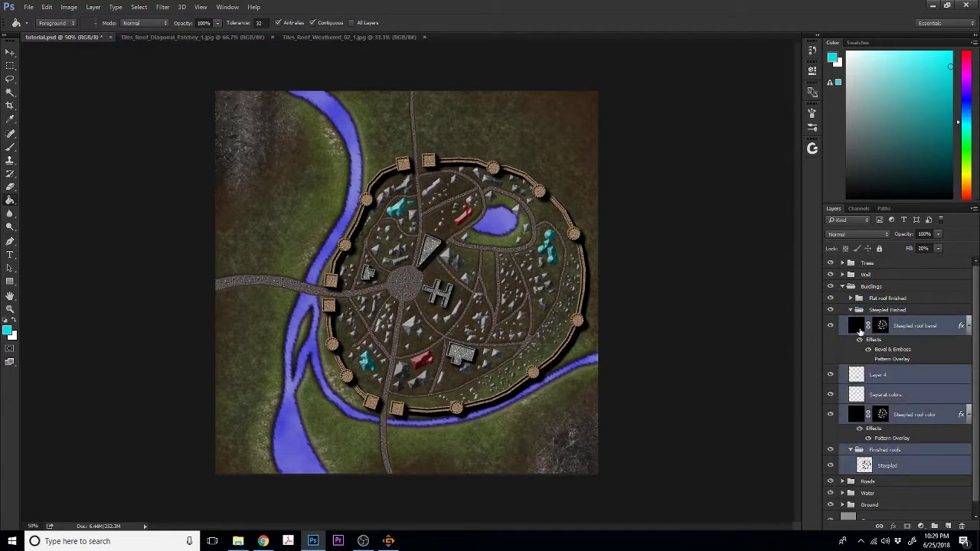
pyautogui.moveTo(860, 332); pyautogui.dragTo(866, 310)
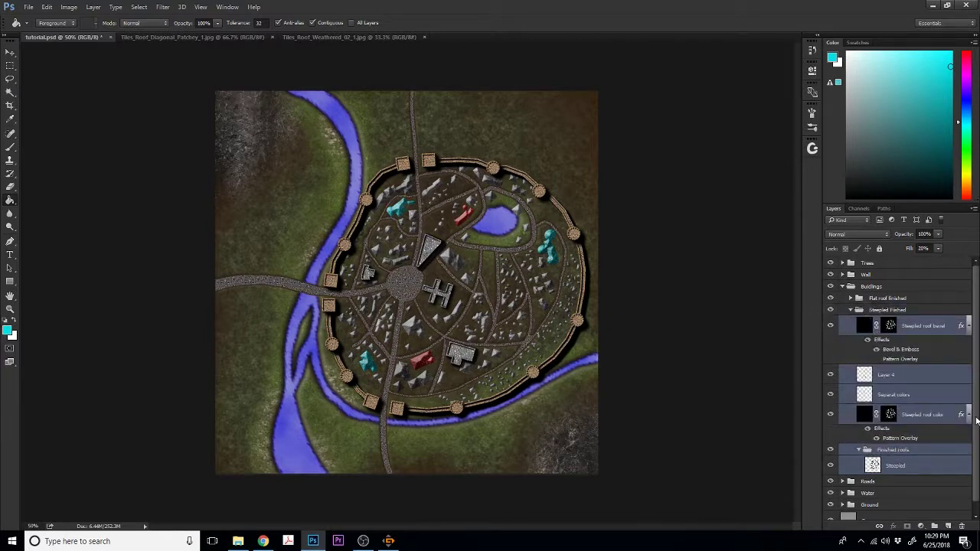
# - Load the outlines of the Steepled layer's roofs as a selection, and deselect
pyautogui.click(894, 468)
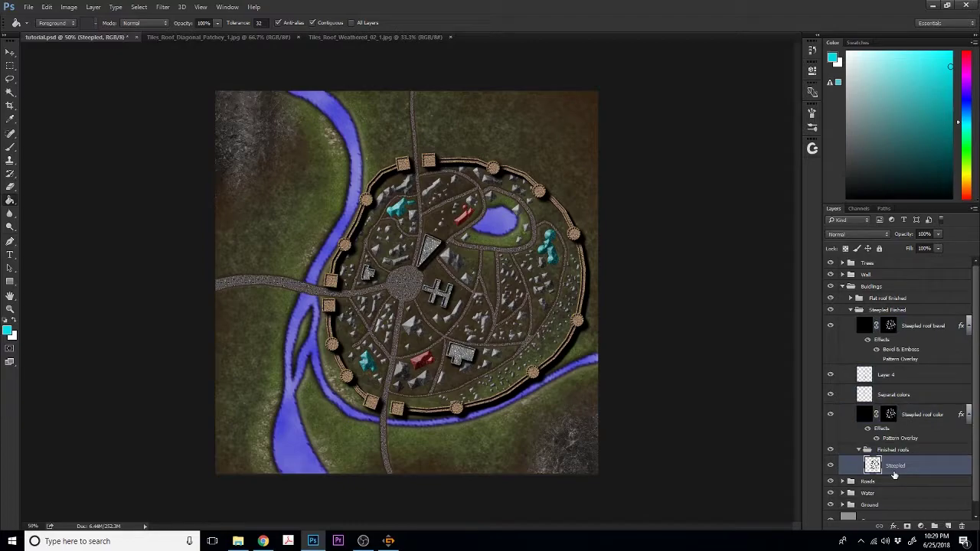
pyautogui.keyDown('ctrl'); pyautogui.click(871, 464); pyautogui.keyUp('ctrl')
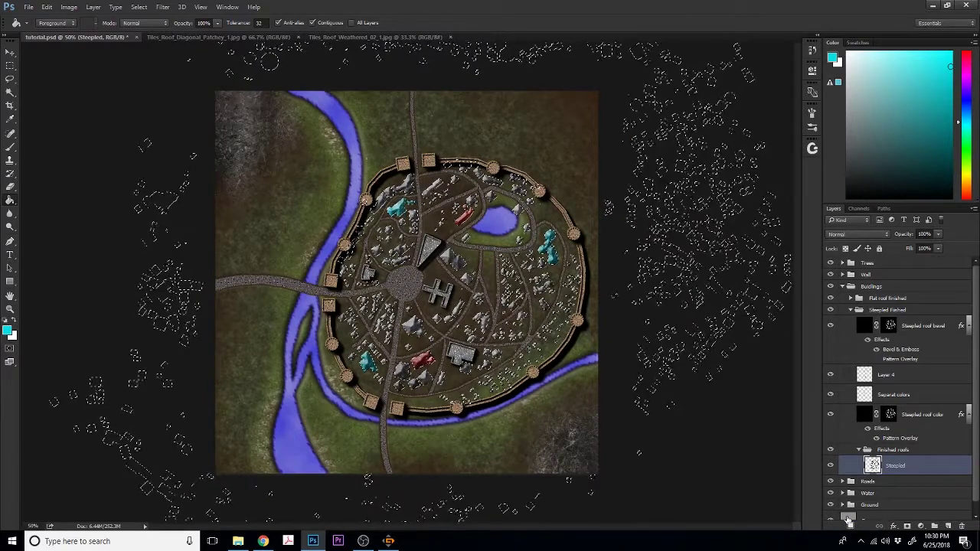
pyautogui.hotkey('ctrl', 'd')
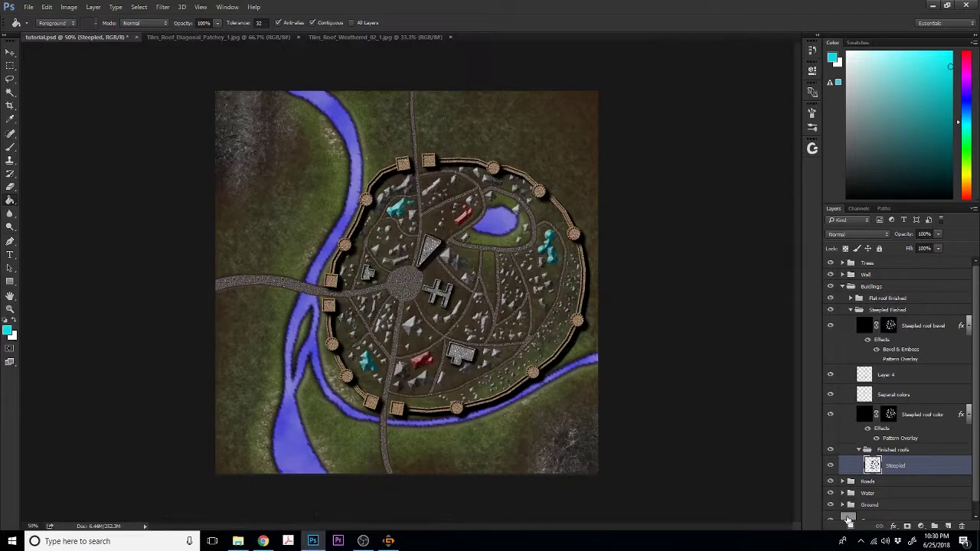
# - Lasso around the whole walled town on the Steepled layer and narrow the selection to the roof outlines
pyautogui.click(10, 78)
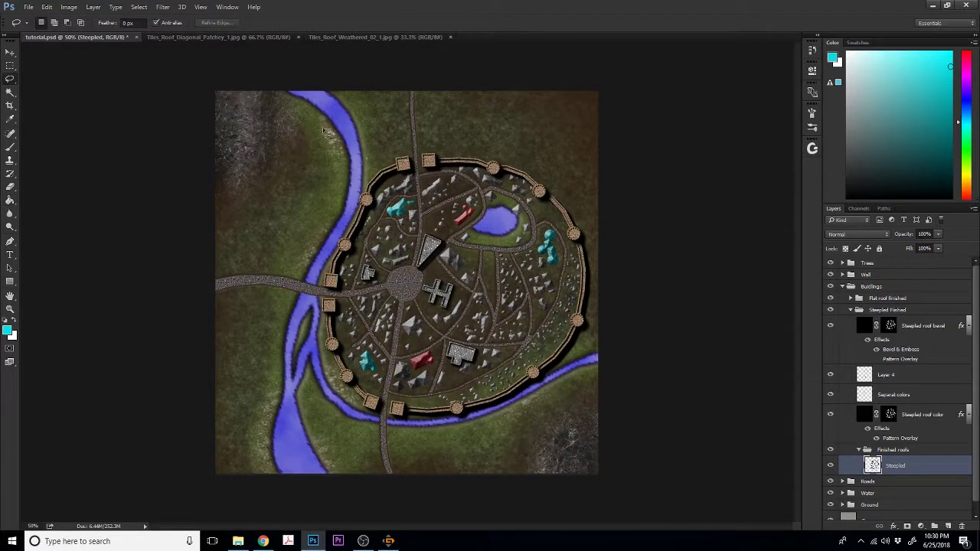
pyautogui.moveTo(397, 140)
pyautogui.mouseDown()
pyautogui.moveTo(302, 187)
pyautogui.moveTo(318, 406)
pyautogui.moveTo(482, 482)
pyautogui.moveTo(589, 231)
pyautogui.mouseUp()
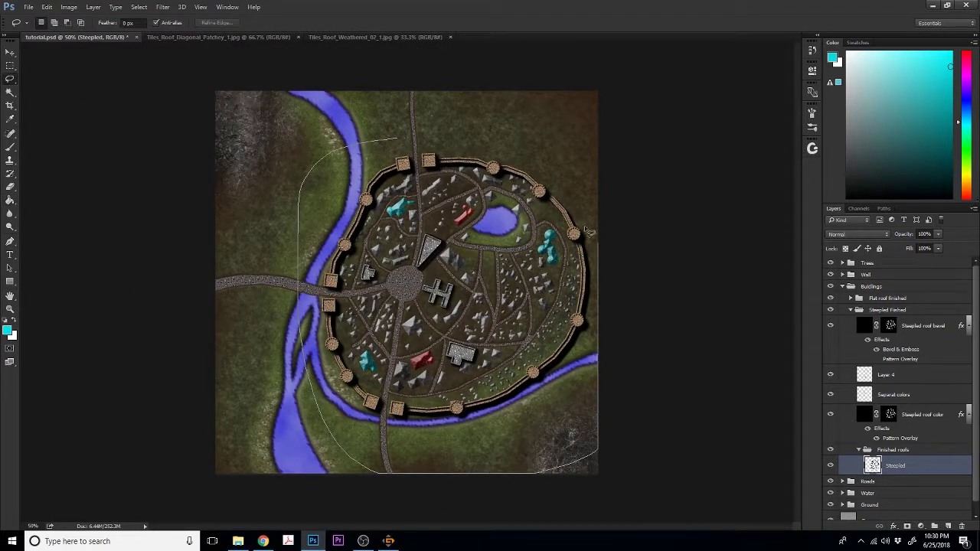
pyautogui.moveTo(457, 129); pyautogui.dragTo(367, 127)
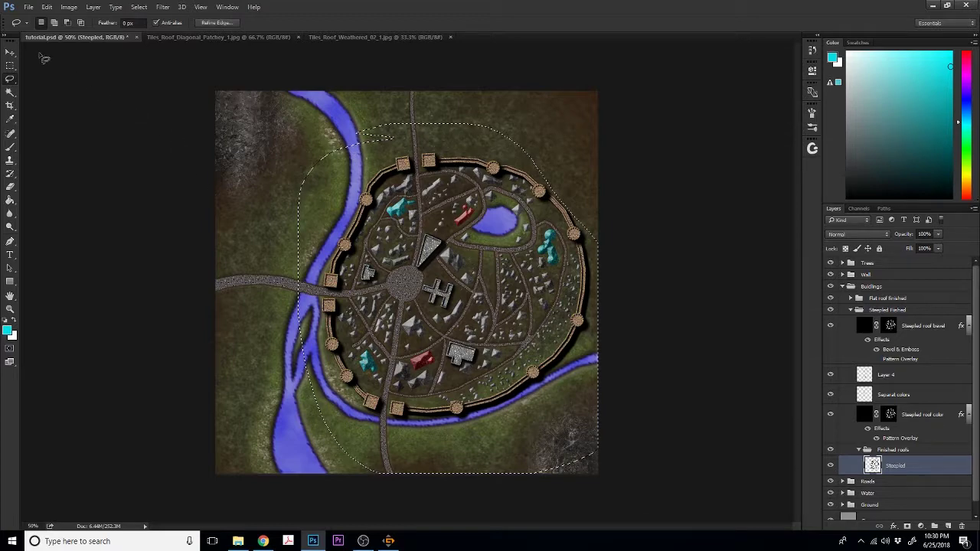
pyautogui.click(11, 54)
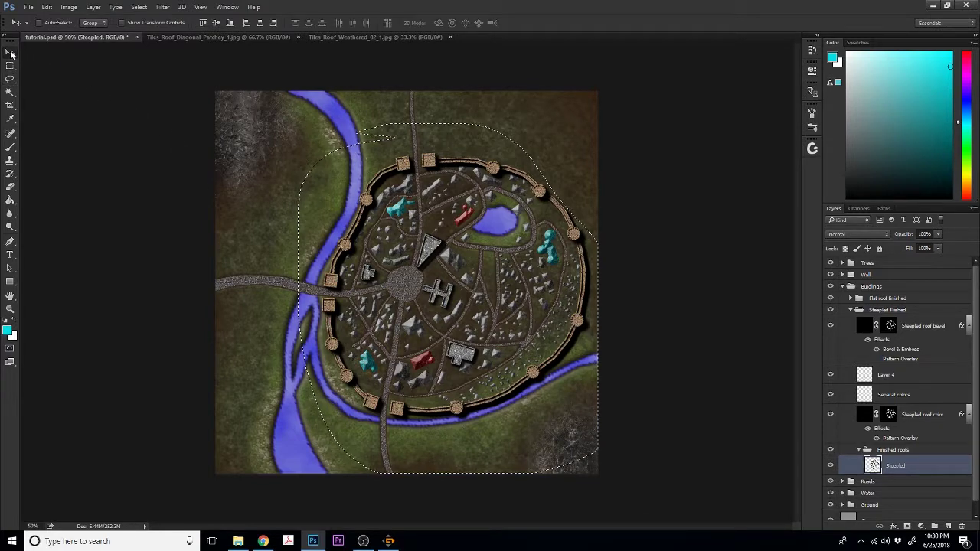
pyautogui.hotkey('ctrl', 'd')
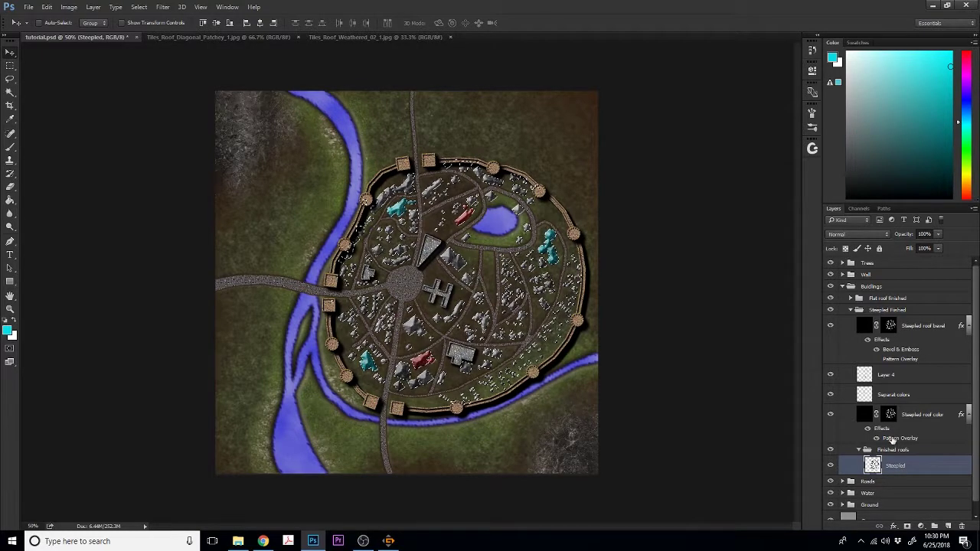
# - Create a new layer between Steepled roof color and the Finished roofs group and name it Steppled shadows
pyautogui.click(948, 526)
pyautogui.moveTo(894, 439); pyautogui.dragTo(891, 418)
pyautogui.doubleClick(885, 424)
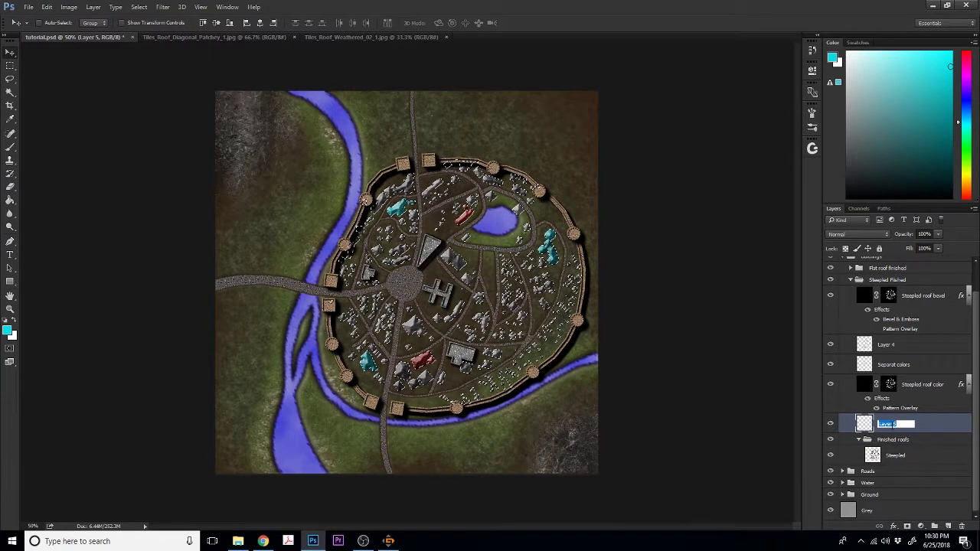
pyautogui.write('Steepled s')
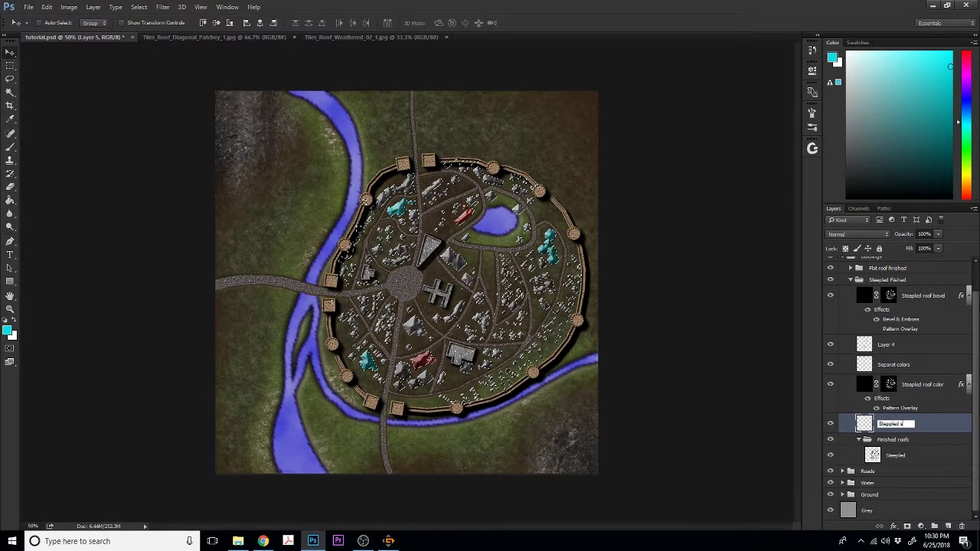
pyautogui.write('hadows')
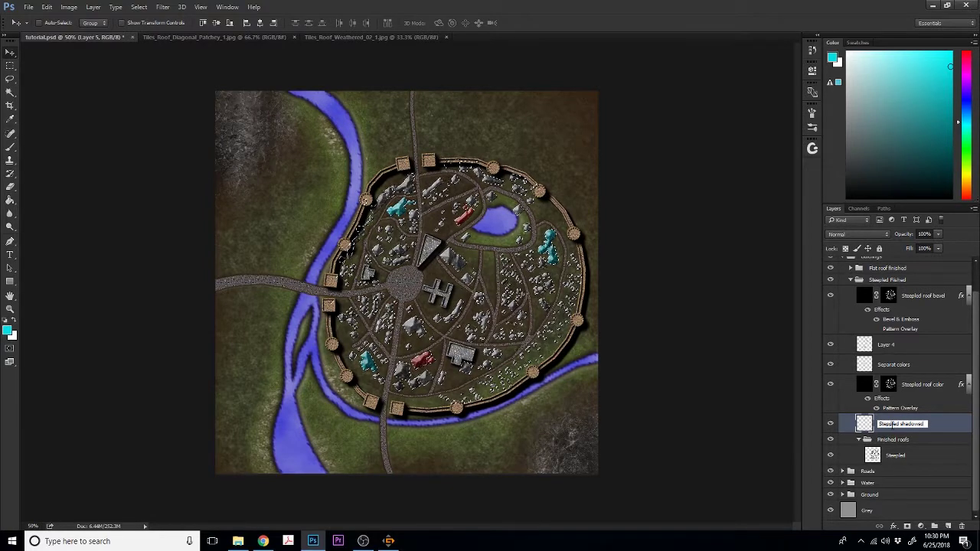
pyautogui.press('Return')
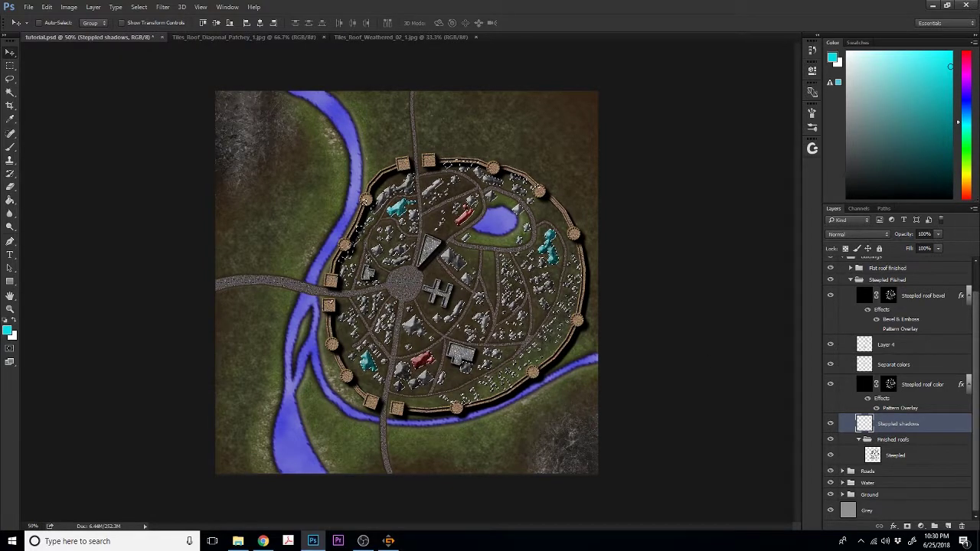
# - Fill the selected roof shapes with the default black on the Steppled shadows layer, and deselect
pyautogui.press('d')
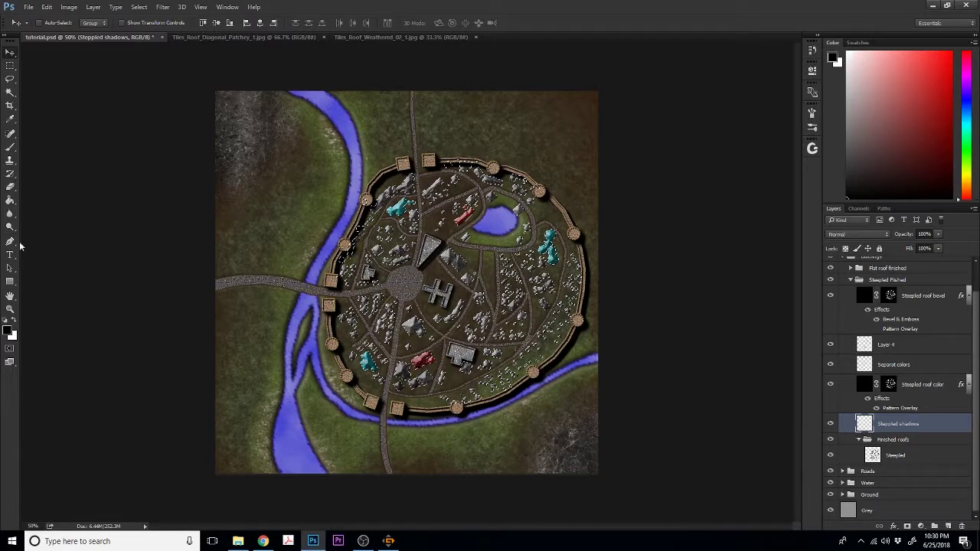
pyautogui.click(10, 200)
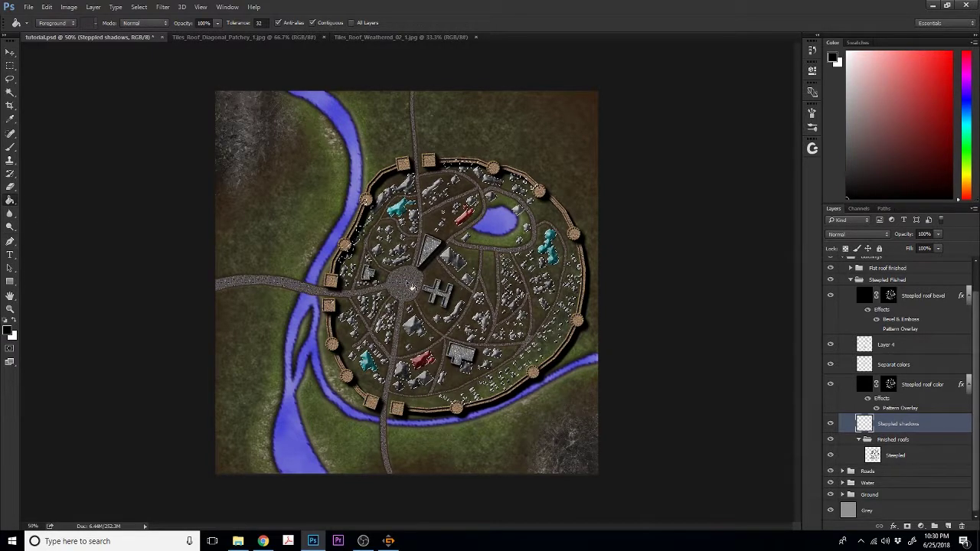
pyautogui.click(415, 327)
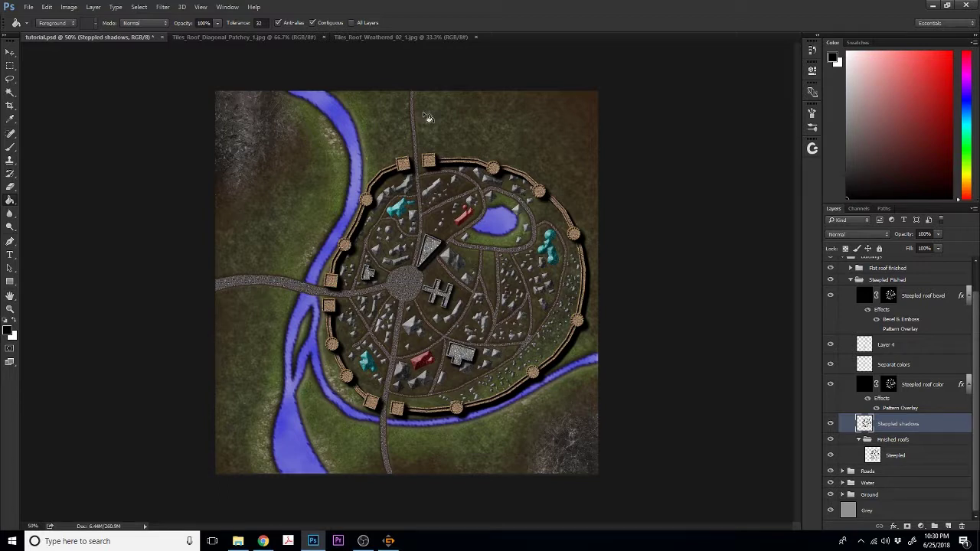
# - Build up offset roof shadows by duplicating the Steppled shadows layer nine times, nudging the copies away from the roofs
pyautogui.click(12, 53)
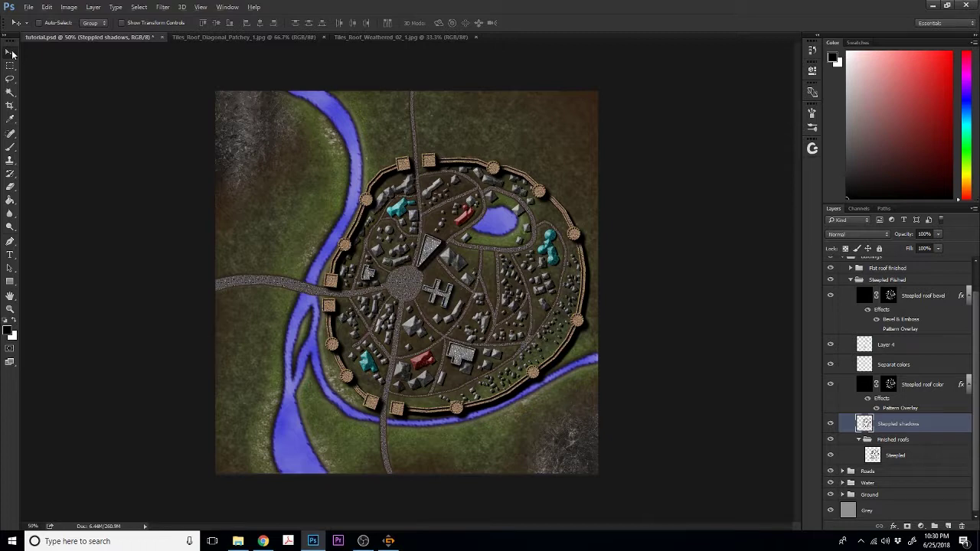
pyautogui.hotkey('ctrl', 'j')
pyautogui.hotkey('ctrl', 'j')
pyautogui.hotkey('ctrl', 'j')
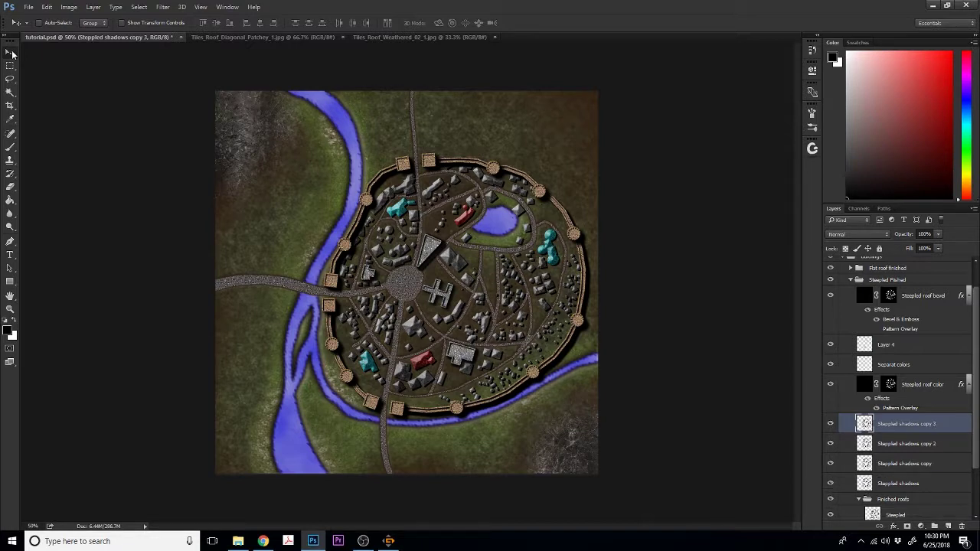
pyautogui.hotkey('ctrl', 'j')
pyautogui.hotkey('ctrl', 'j')
pyautogui.hotkey('ctrl', 'j')
pyautogui.hotkey('ctrl', 'j')
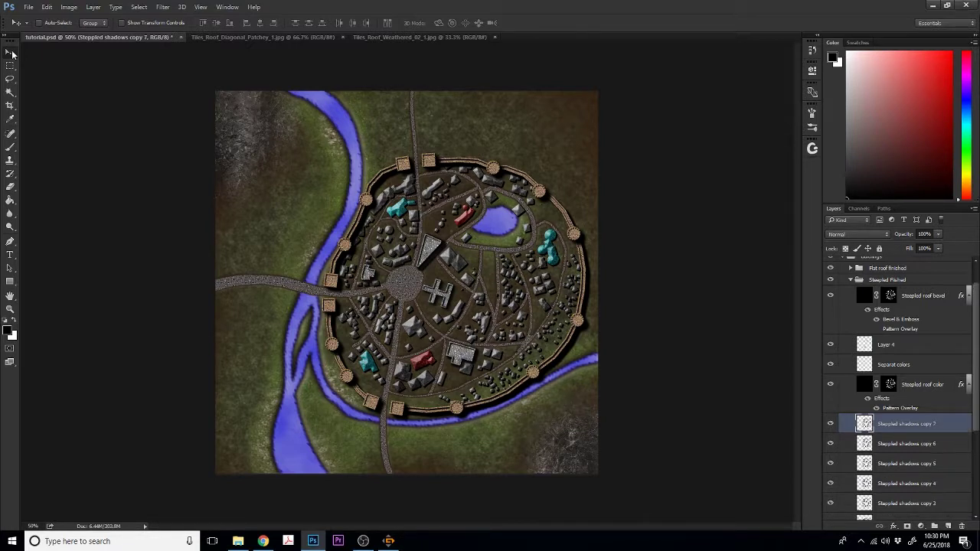
pyautogui.hotkey('ctrl', 'j')
pyautogui.hotkey('ctrl', 'j')
# - Merge the Steppled shadows layer with all nine copies and rename the merged layer Steppled shadows
pyautogui.moveTo(976, 323); pyautogui.dragTo(973, 427)
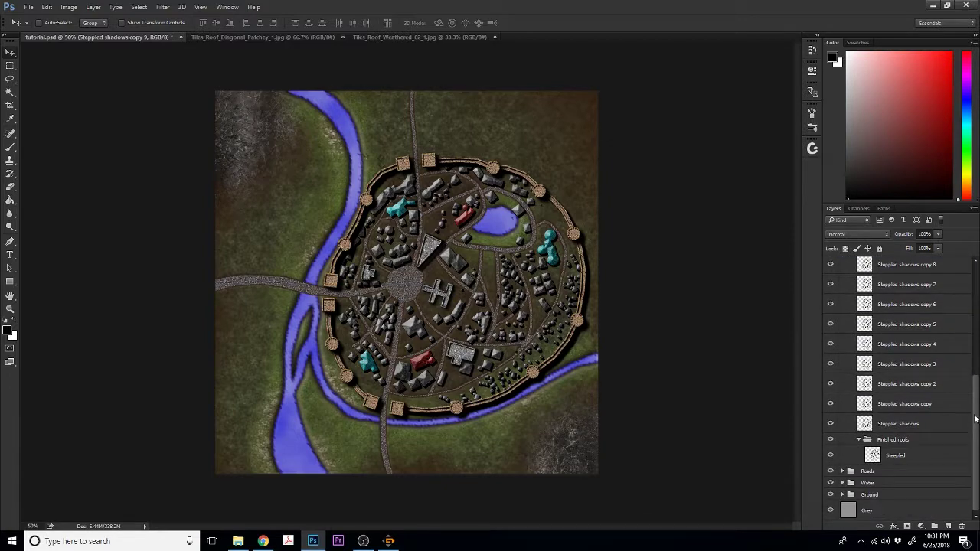
pyautogui.keyDown('shift'); pyautogui.click(913, 425); pyautogui.keyUp('shift')
pyautogui.rightClick(913, 426)
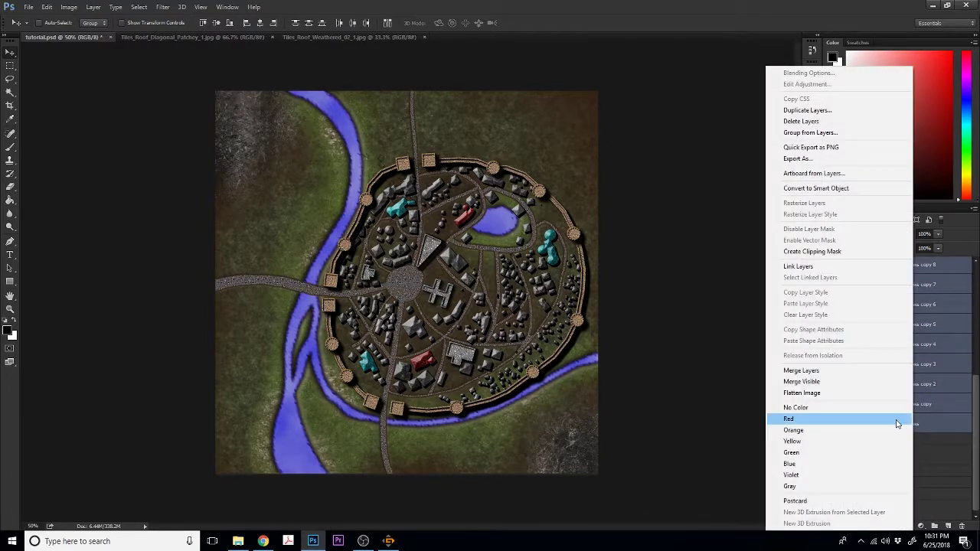
pyautogui.click(845, 372)
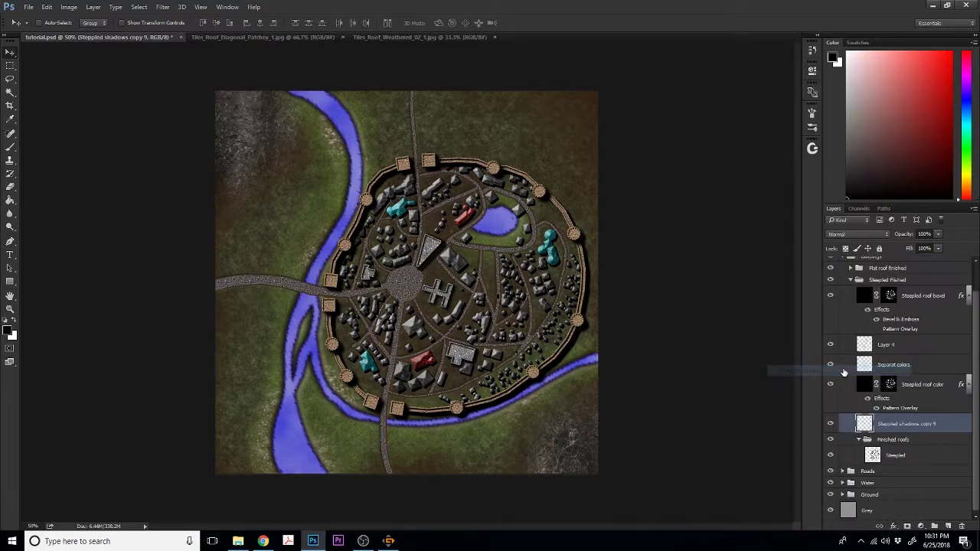
pyautogui.doubleClick(932, 425)
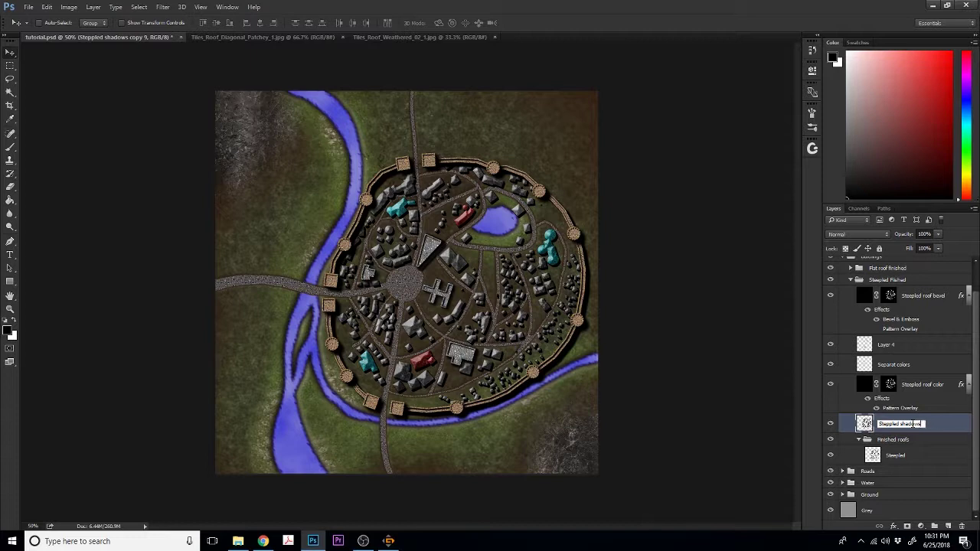
pyautogui.press('Return')
# - Soften the Steppled shadows layer with a small-radius Gaussian Blur
pyautogui.click(162, 7)
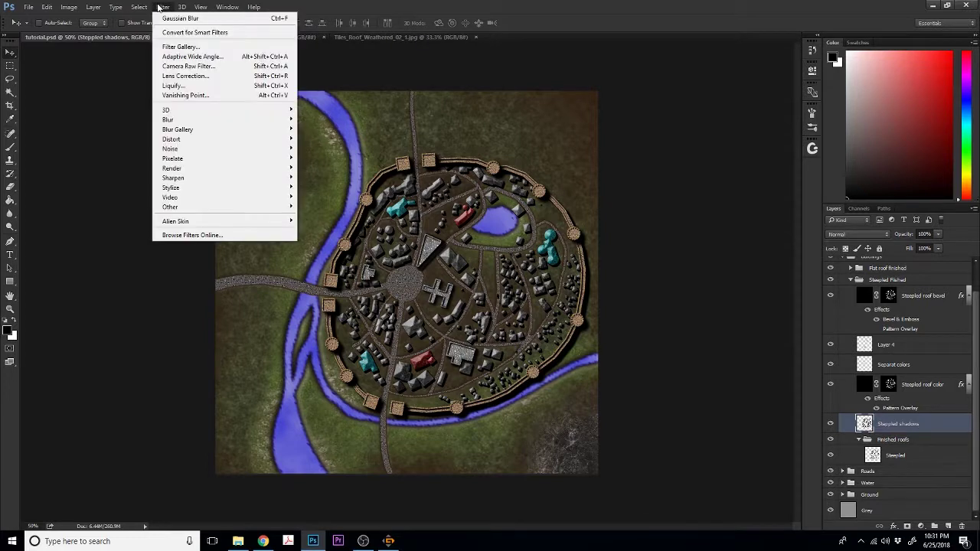
pyautogui.press('Escape')
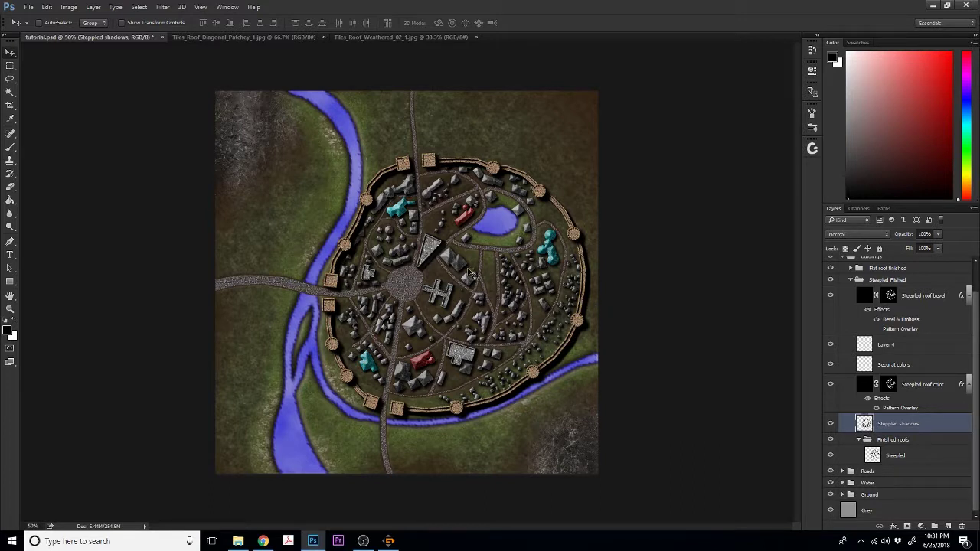
pyautogui.press('ctrl')
pyautogui.click(168, 10)
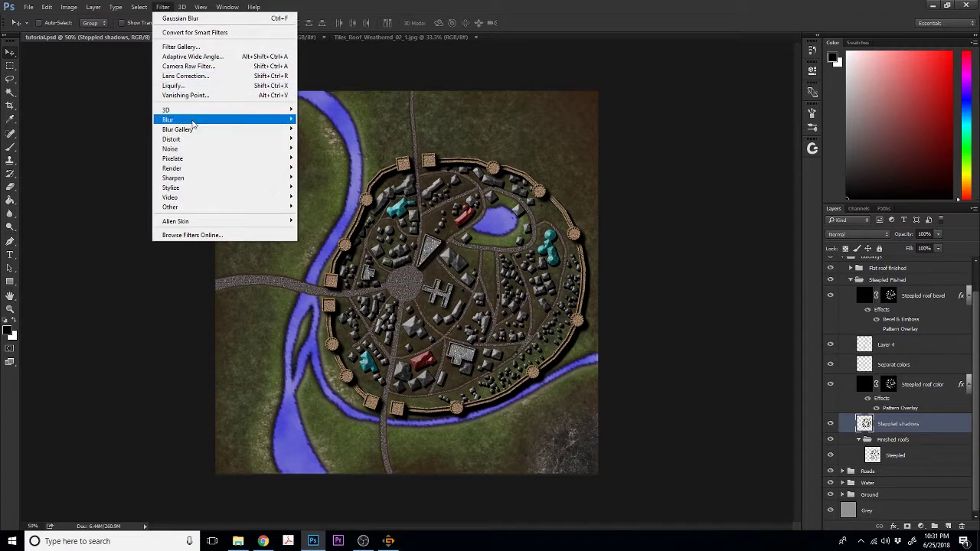
pyautogui.moveTo(195, 121)
pyautogui.click(122, 159)
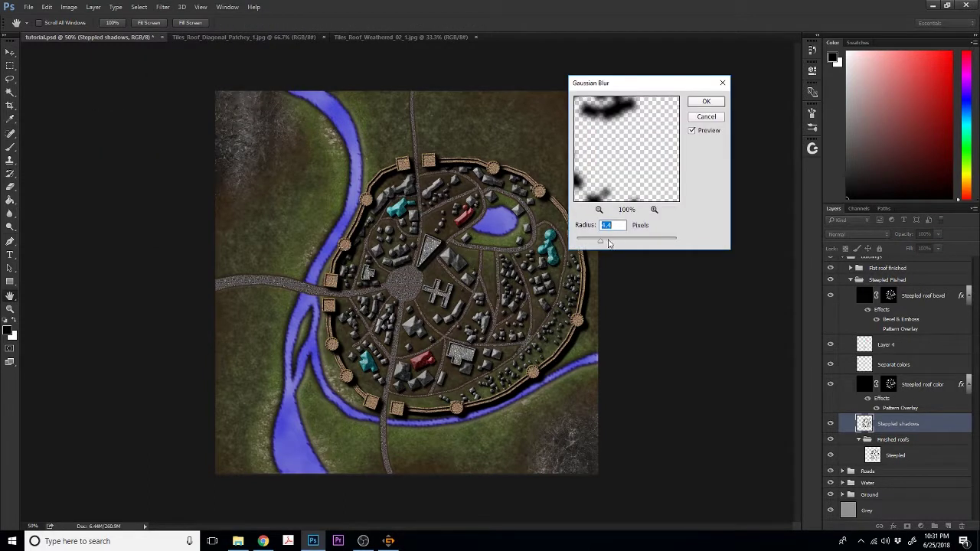
pyautogui.moveTo(601, 244); pyautogui.dragTo(597, 244)
pyautogui.click(704, 102)
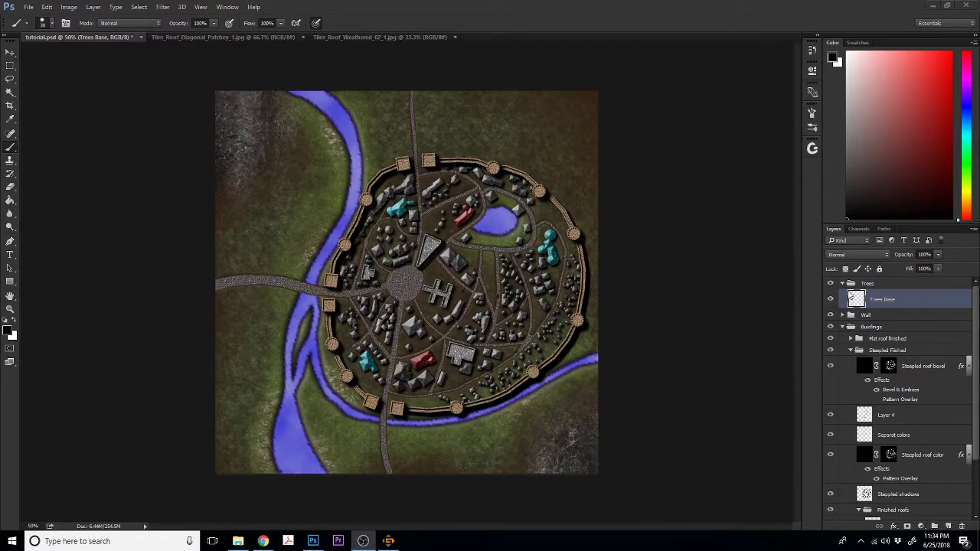
# - Move the collapsed Trees group between the Wall and Buildings groups, and collapse the Buildings group
pyautogui.click(841, 283)
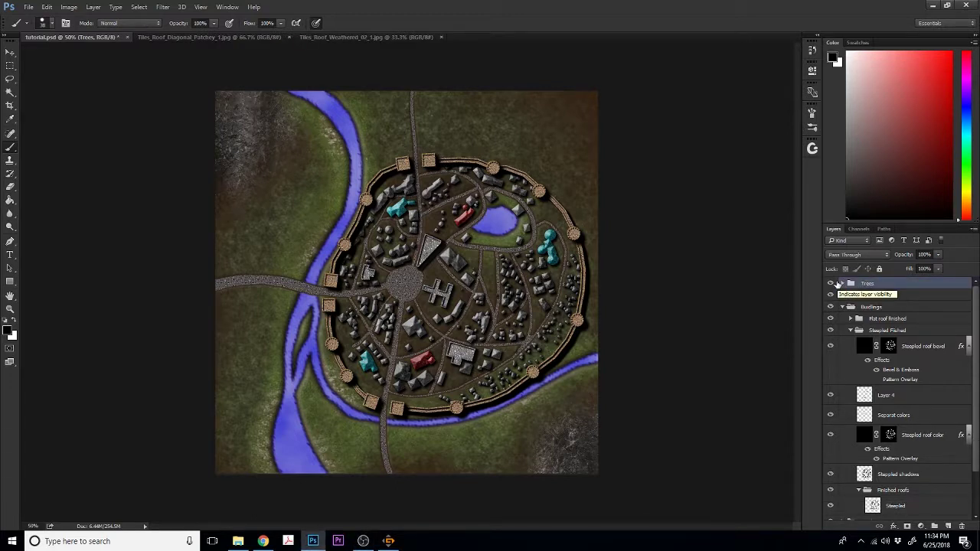
pyautogui.moveTo(866, 285); pyautogui.dragTo(863, 297)
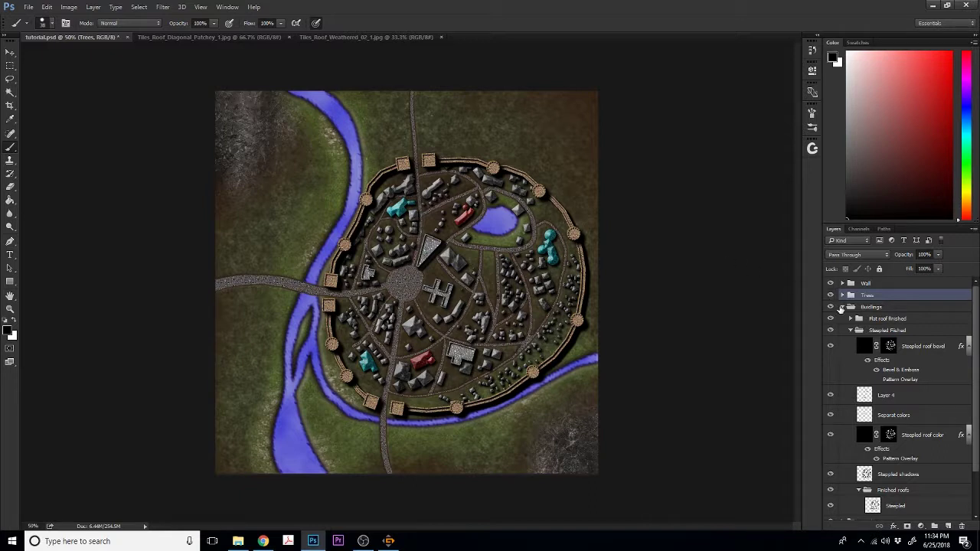
pyautogui.click(841, 308)
pyautogui.click(842, 307)
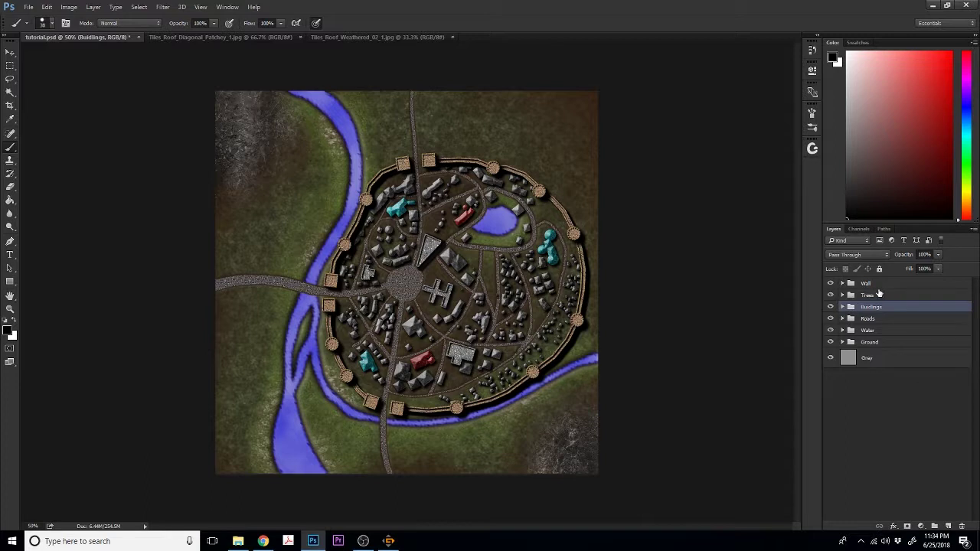
# - Expand the Trees group and make its Trees Base layer active for painting
pyautogui.click(866, 298)
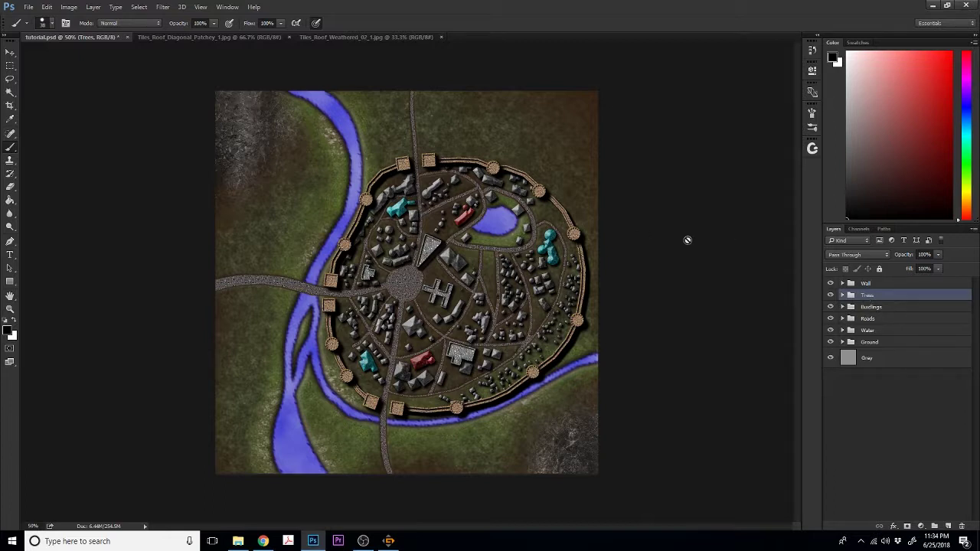
pyautogui.click(602, 69)
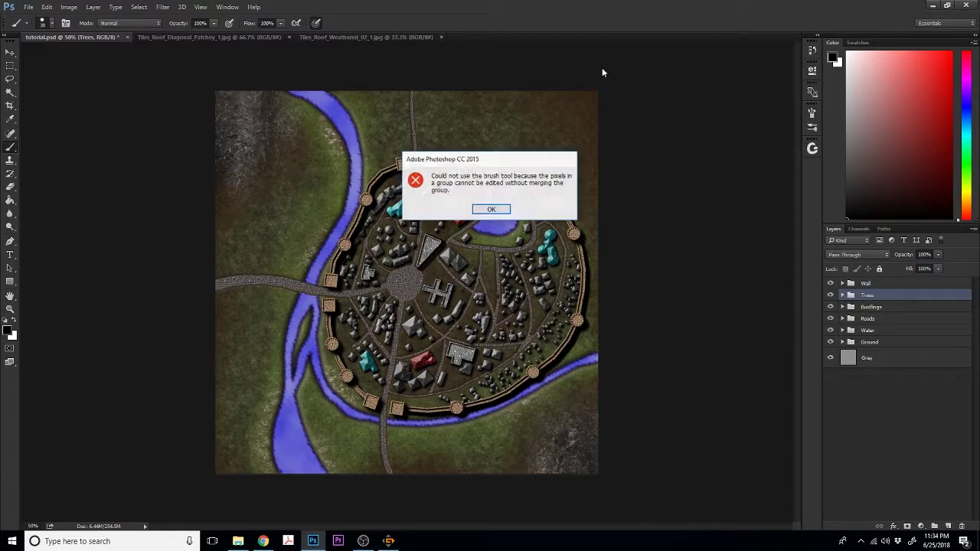
pyautogui.click(491, 210)
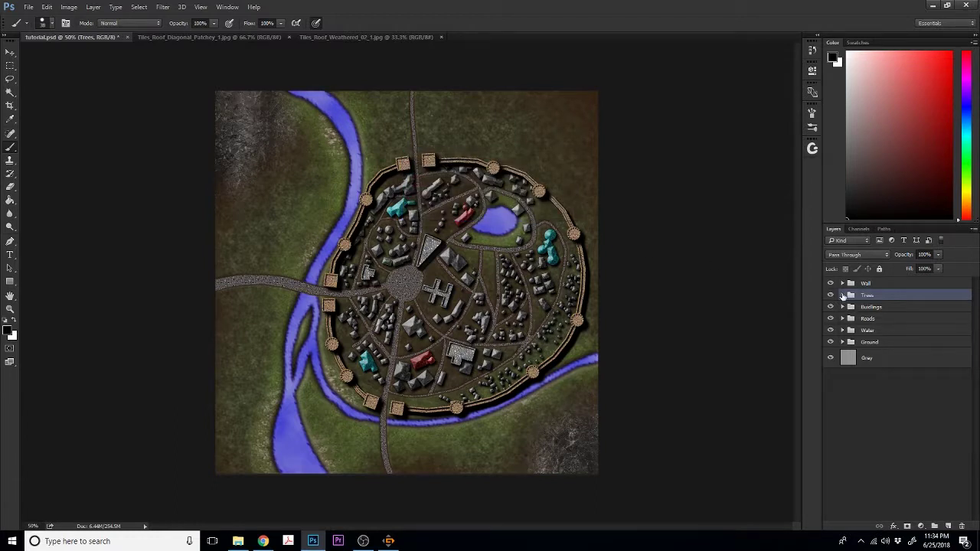
pyautogui.click(842, 295)
pyautogui.click(881, 314)
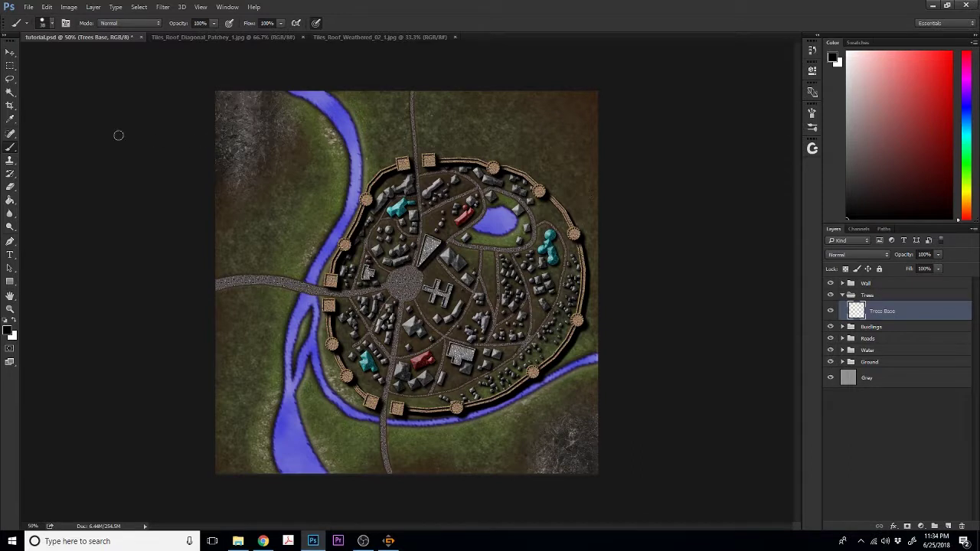
# - Activate the Brush tool and open the full brush settings for its tip dynamics
pyautogui.rightClick(11, 154)
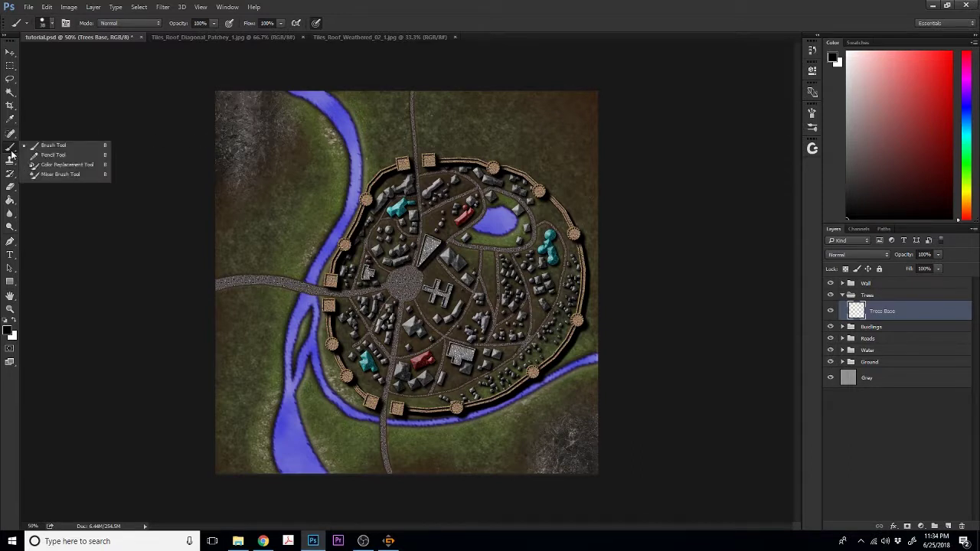
pyautogui.click(38, 146)
pyautogui.click(51, 25)
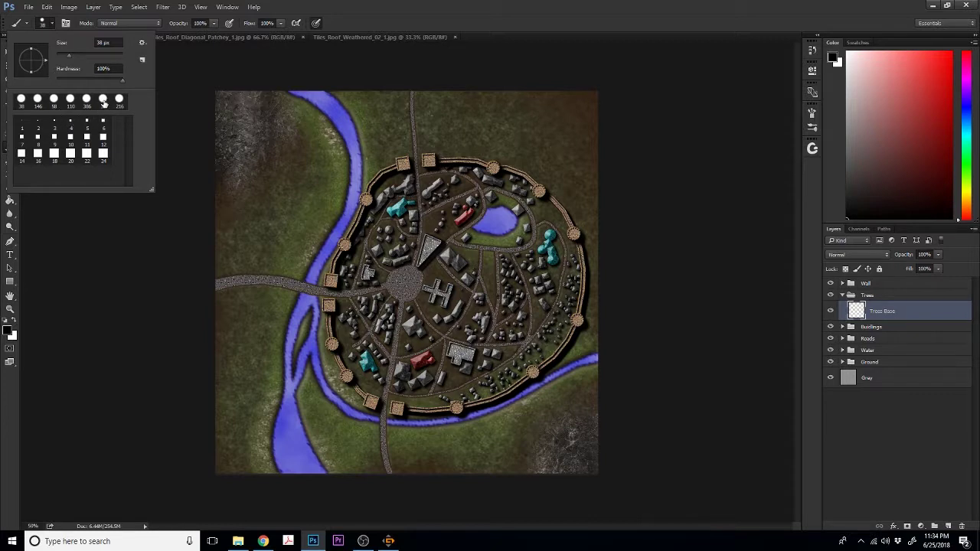
pyautogui.click(502, 6)
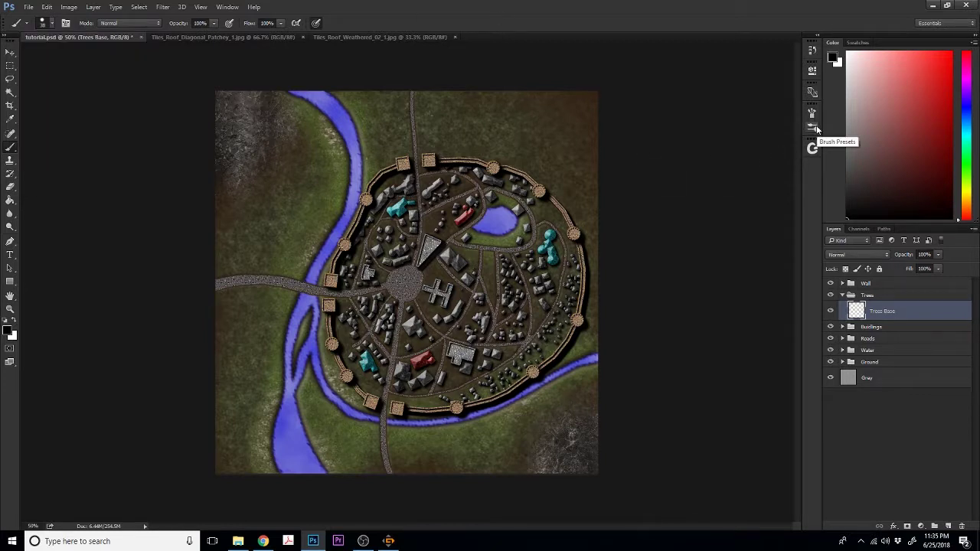
pyautogui.click(228, 7)
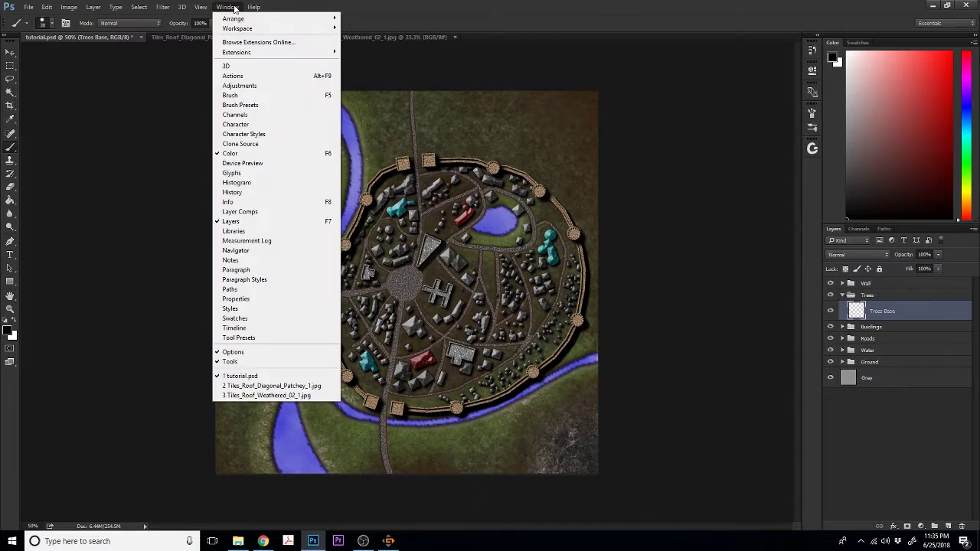
pyautogui.click(234, 105)
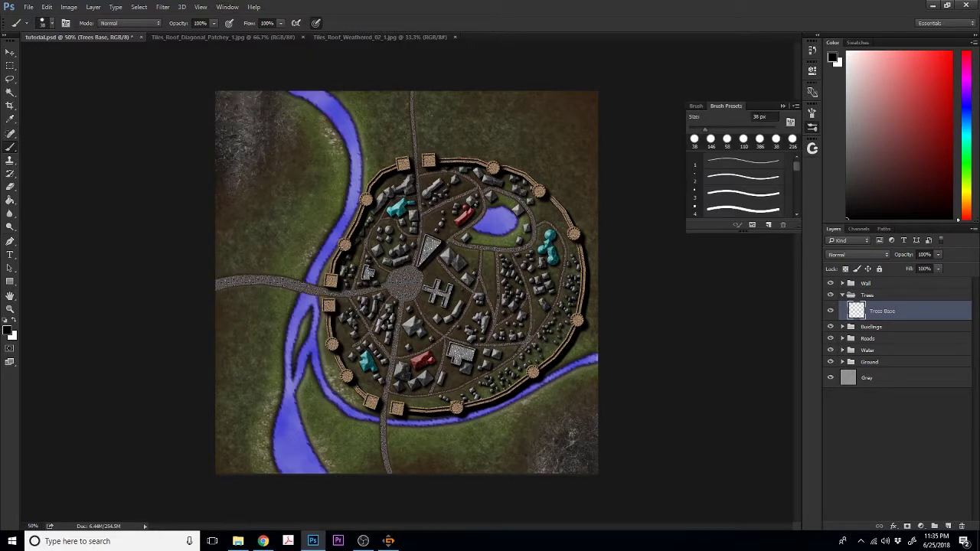
pyautogui.click(782, 105)
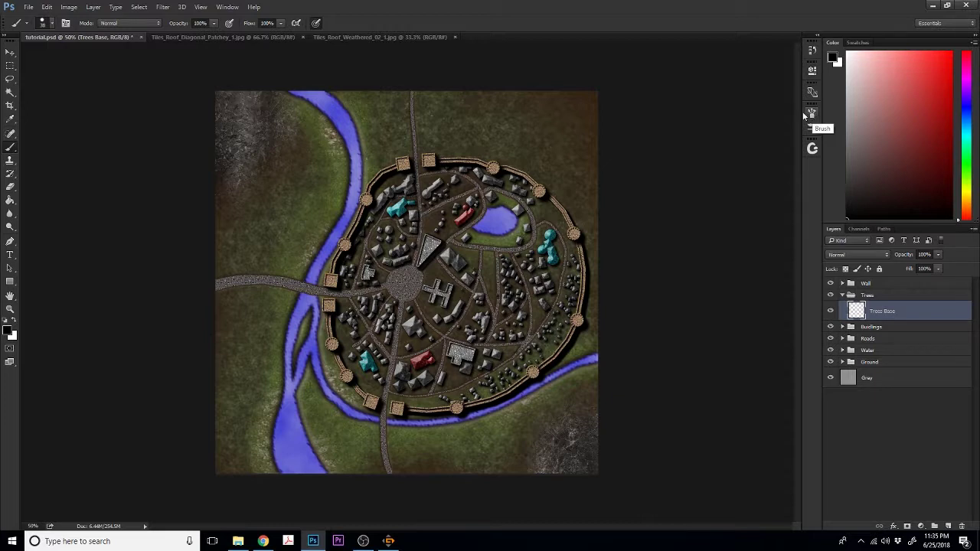
pyautogui.click(219, 7)
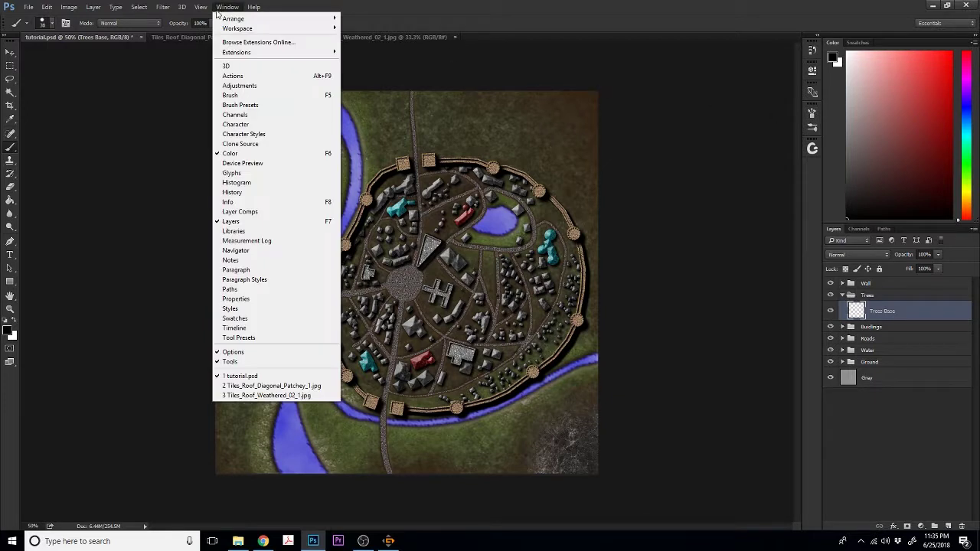
pyautogui.click(231, 95)
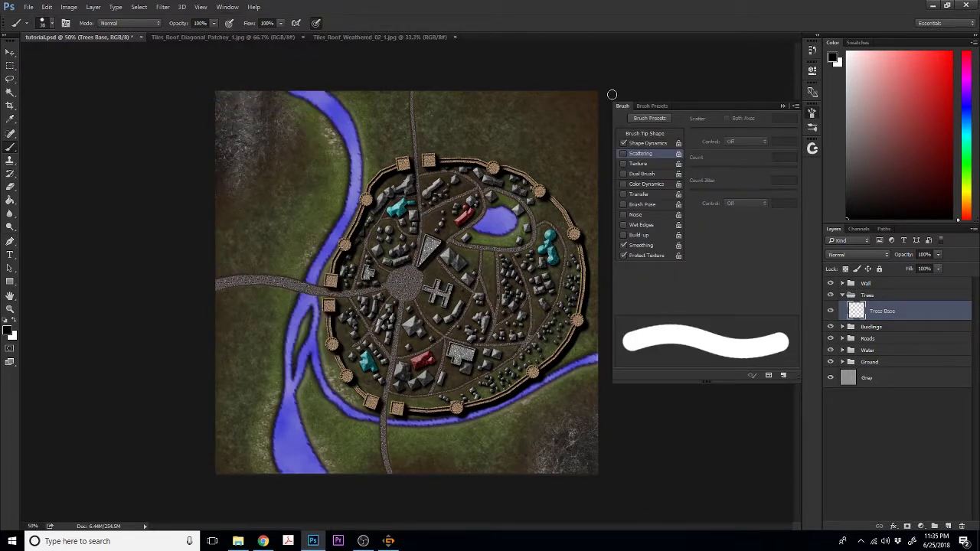
# - Enable Scattering for the brush, with scatter at about 300%, count 1 and count jitter 23%
pyautogui.click(623, 154)
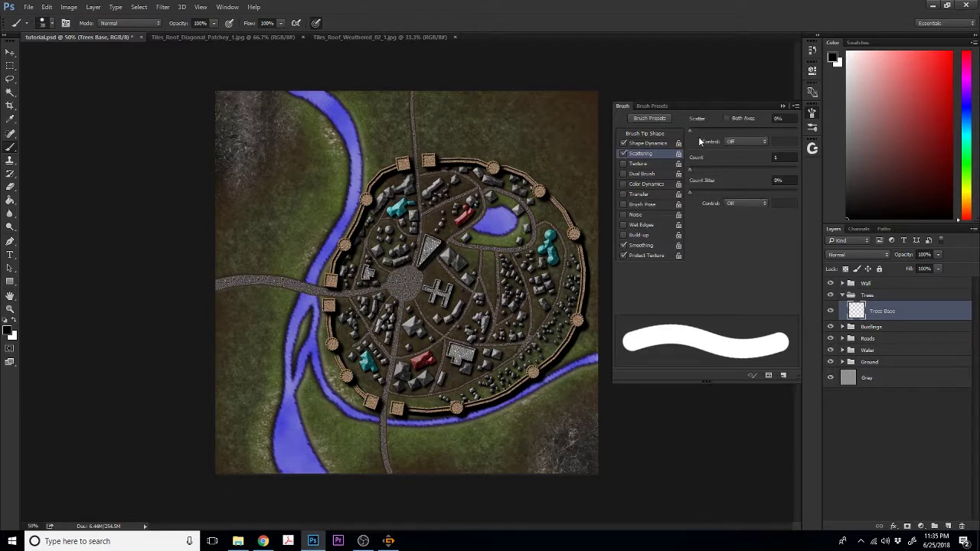
pyautogui.moveTo(690, 129)
pyautogui.mouseDown()
pyautogui.moveTo(730, 131)
pyautogui.moveTo(722, 131)
pyautogui.mouseUp()
pyautogui.moveTo(689, 169)
pyautogui.mouseDown()
pyautogui.moveTo(702, 168)
pyautogui.moveTo(687, 170)
pyautogui.mouseUp()
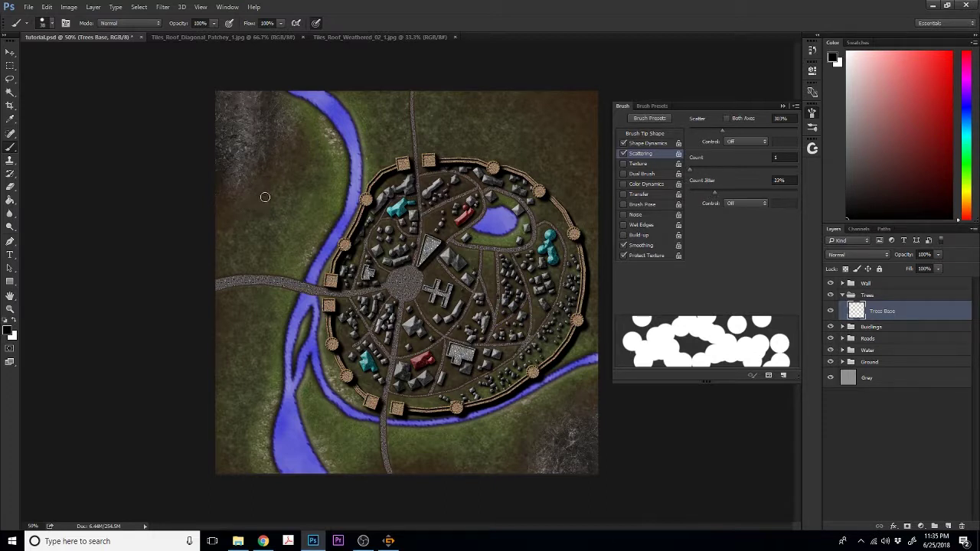
# - Try scattered black test strokes west of the river, raising scatter to 763% between them, and undo each stroke
pyautogui.moveTo(263, 197); pyautogui.dragTo(293, 188)
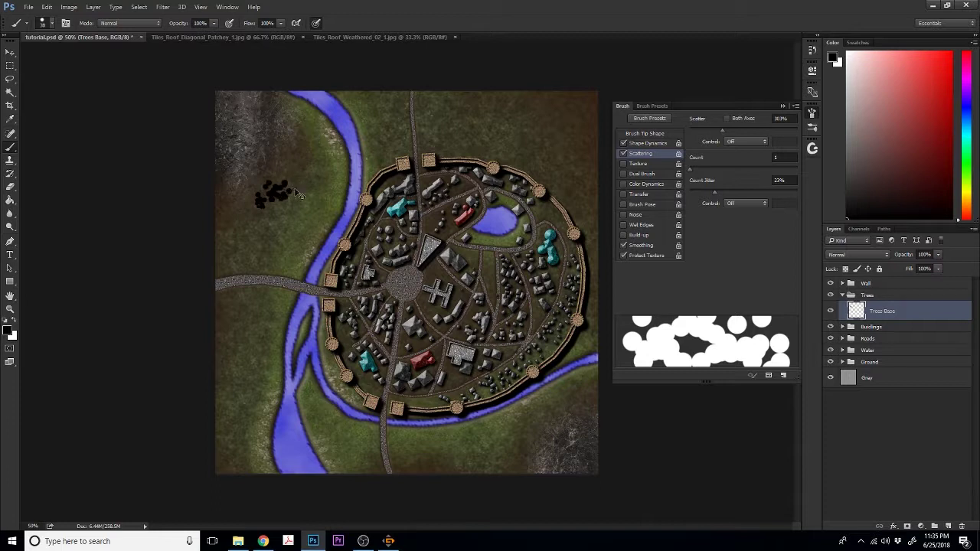
pyautogui.hotkey('ctrl', 'z')
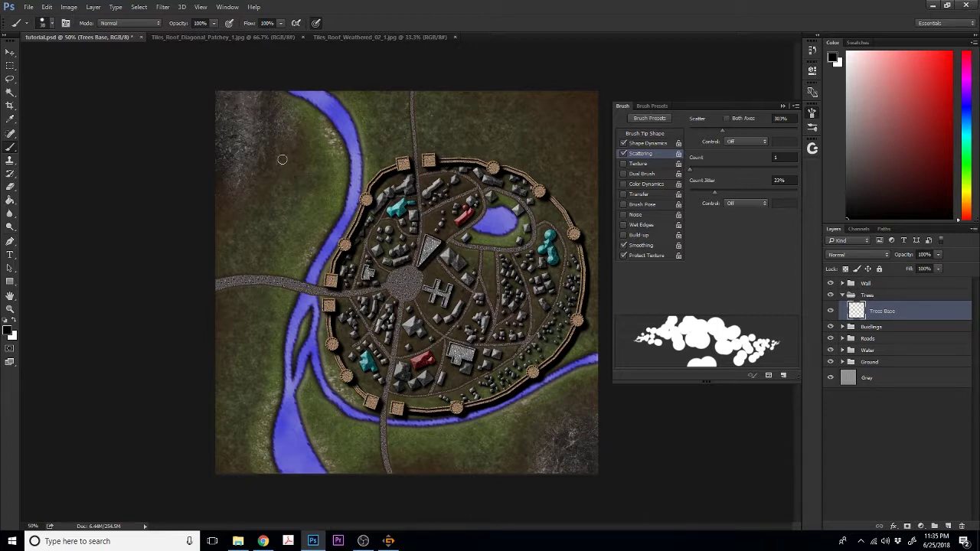
pyautogui.moveTo(720, 131); pyautogui.dragTo(771, 128)
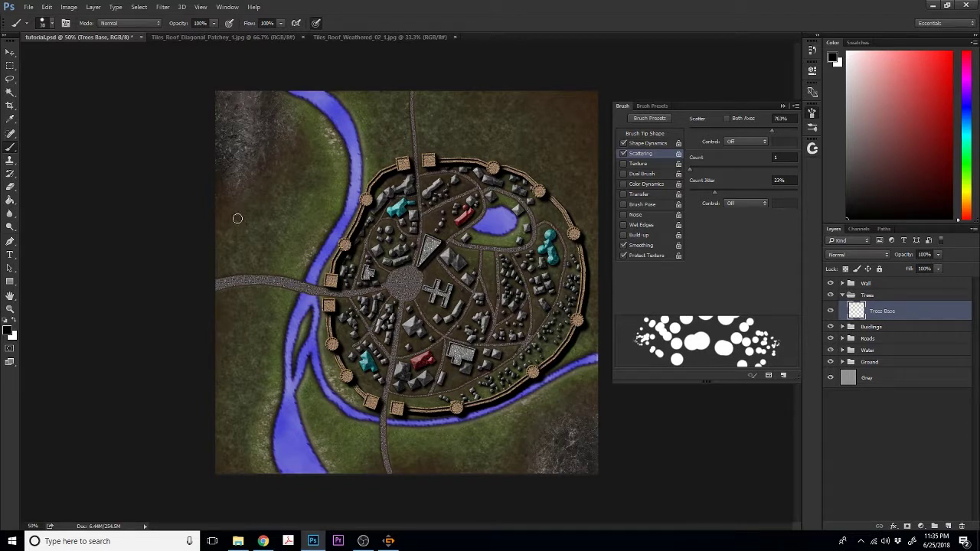
pyautogui.moveTo(238, 218)
pyautogui.mouseDown()
pyautogui.moveTo(267, 187)
pyautogui.moveTo(309, 167)
pyautogui.moveTo(309, 180)
pyautogui.moveTo(273, 201)
pyautogui.mouseUp()
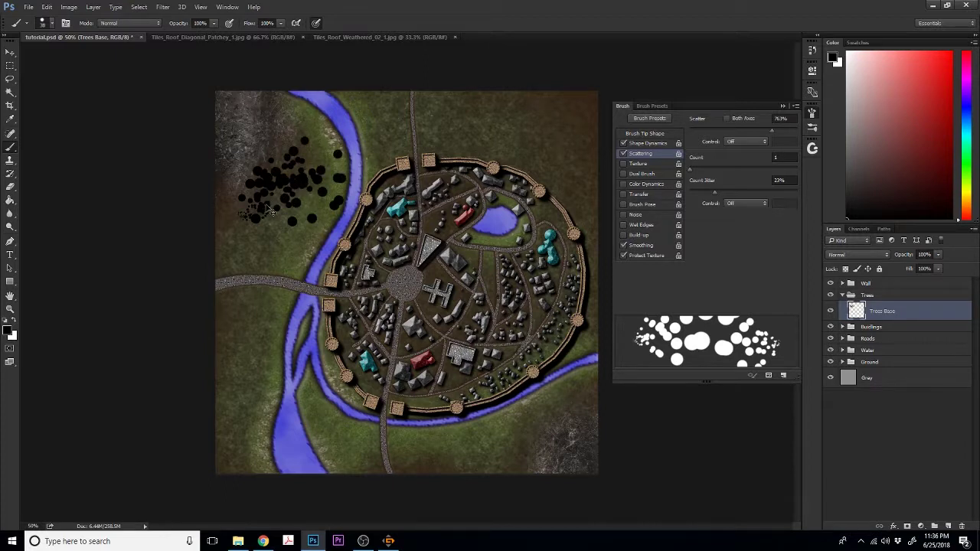
pyautogui.hotkey('ctrl', 'z')
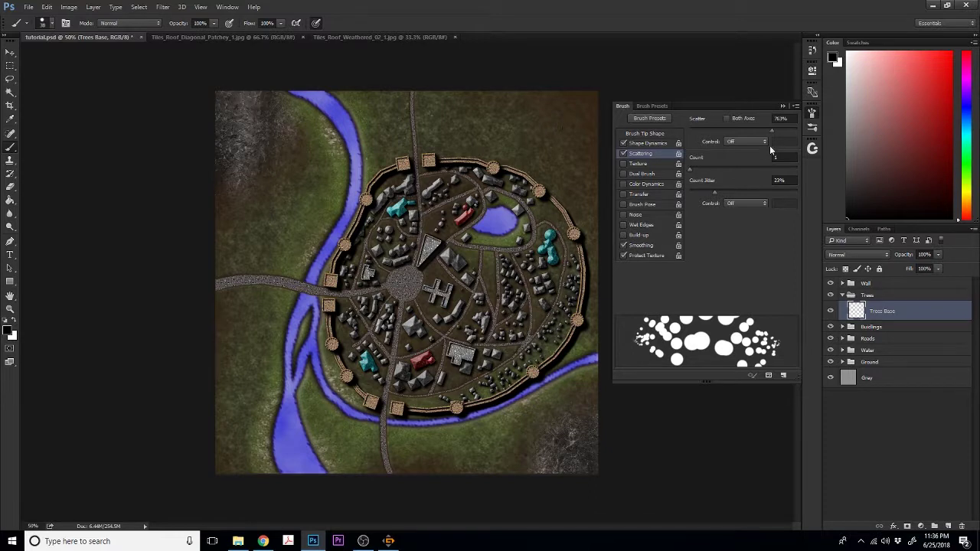
# - Set the brush scatter to 374%, test it west of the river, and undo the test strokes
pyautogui.moveTo(771, 134); pyautogui.dragTo(729, 134)
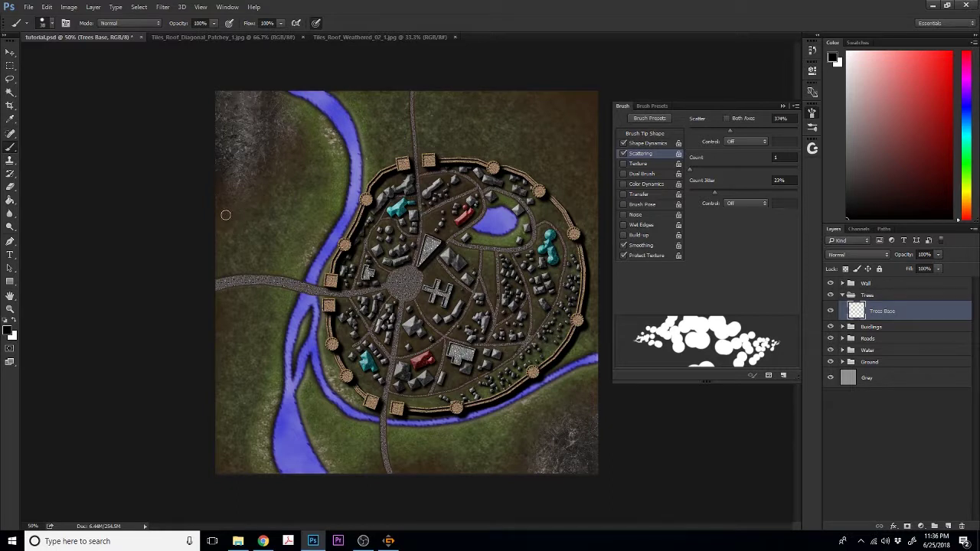
pyautogui.moveTo(225, 215)
pyautogui.mouseDown()
pyautogui.moveTo(247, 212)
pyautogui.moveTo(282, 182)
pyautogui.mouseUp()
pyautogui.hotkey('ctrl', 'z')
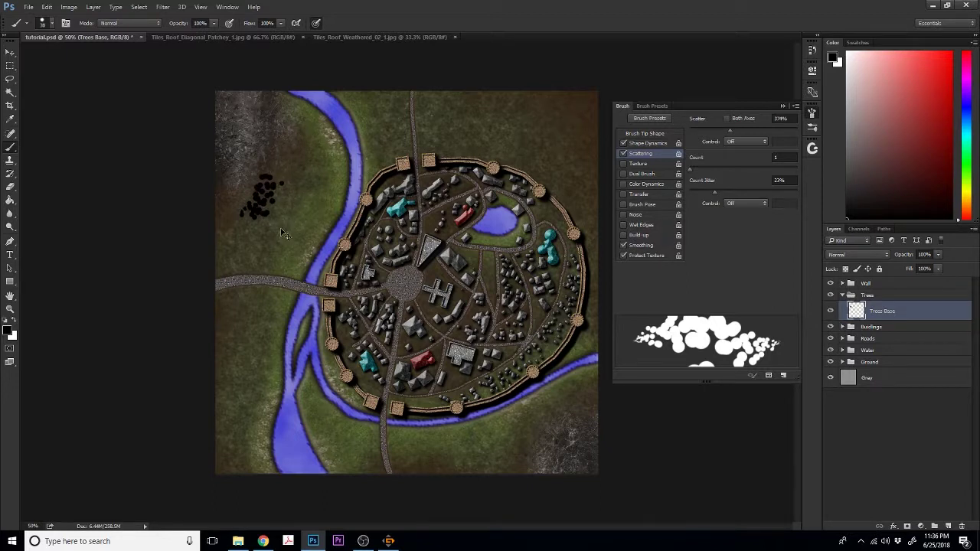
pyautogui.hotkey('ctrl', 'alt', 'z')
pyautogui.hotkey('ctrl', 'alt', 'z')
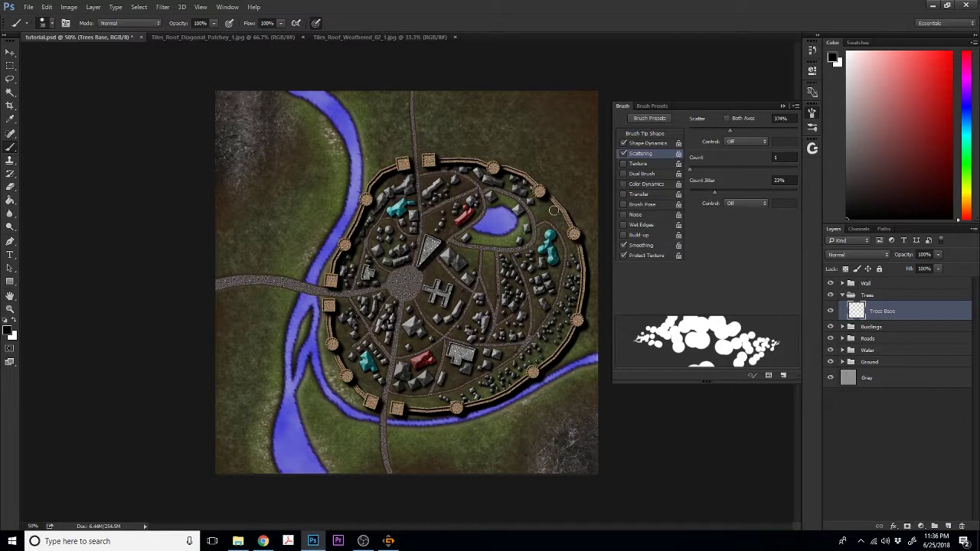
# - Paint scattered black trees along the inside of the northeast city wall and on the pond's southern shore
pyautogui.moveTo(548, 205)
pyautogui.mouseDown()
pyautogui.moveTo(565, 230)
pyautogui.moveTo(553, 211)
pyautogui.moveTo(536, 213)
pyautogui.mouseUp()
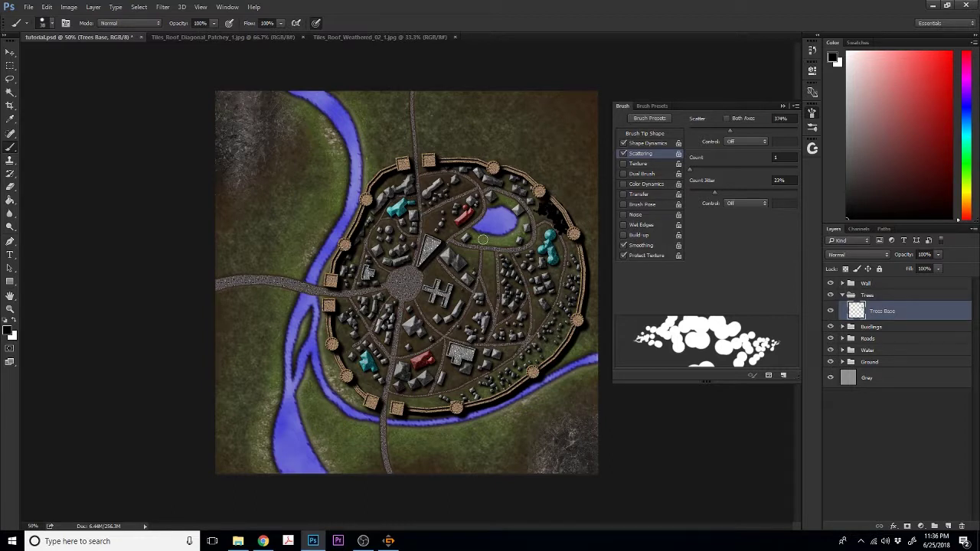
pyautogui.moveTo(482, 238); pyautogui.dragTo(507, 243)
pyautogui.moveTo(498, 240); pyautogui.dragTo(506, 239)
pyautogui.moveTo(478, 236); pyautogui.dragTo(481, 235)
pyautogui.moveTo(548, 203); pyautogui.dragTo(537, 211)
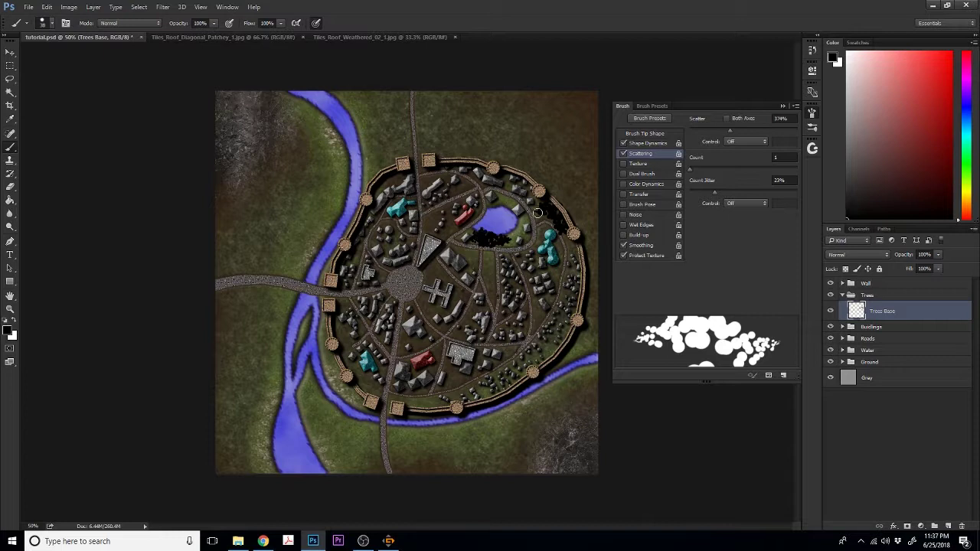
# - Select the black tree cluster south of the pond, squash it to about 69% height, and deselect it
pyautogui.click(10, 93)
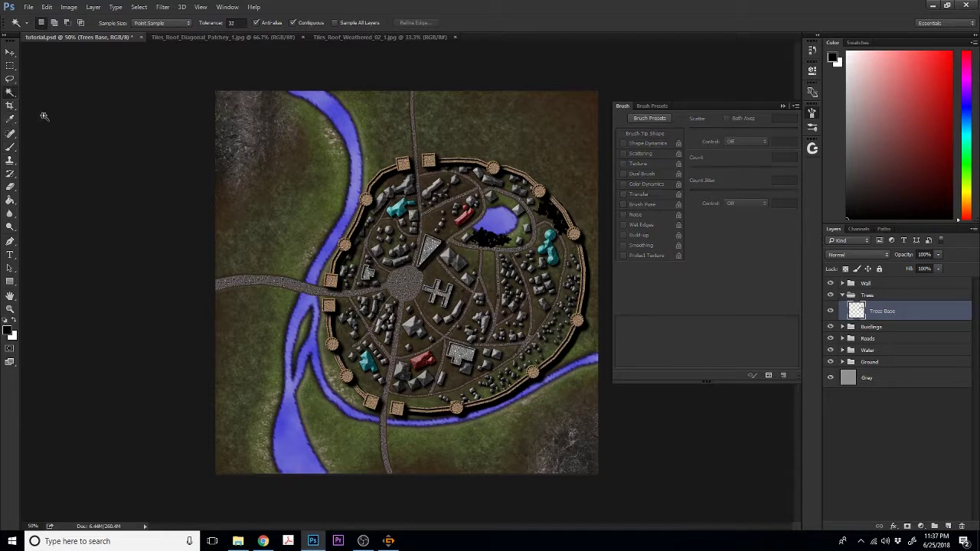
pyautogui.click(485, 238)
pyautogui.hotkey('ctrl', 't')
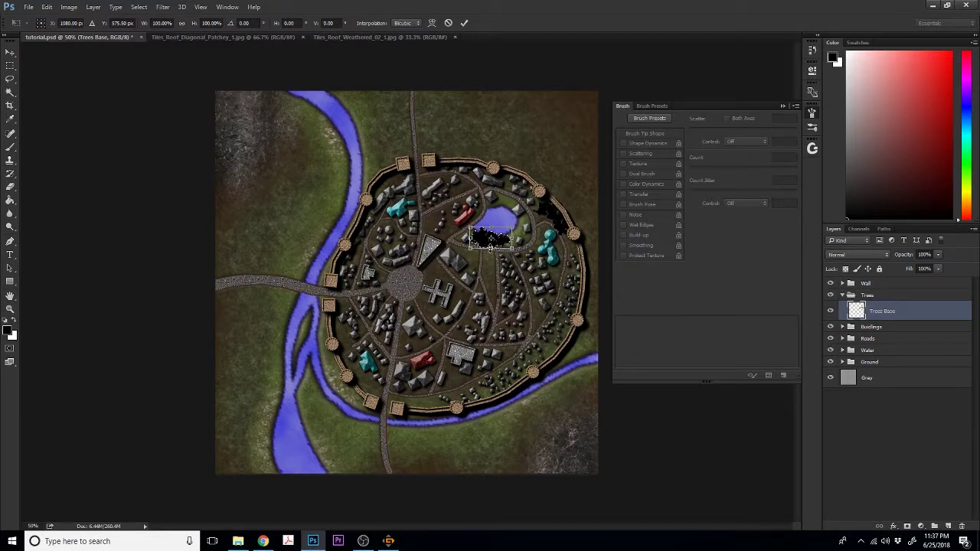
pyautogui.moveTo(491, 248); pyautogui.dragTo(490, 232)
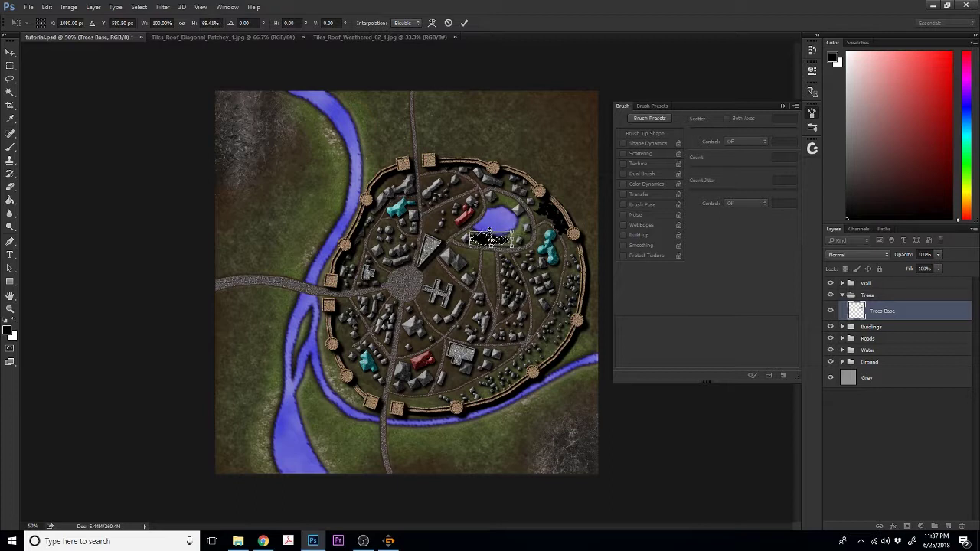
pyautogui.click(464, 23)
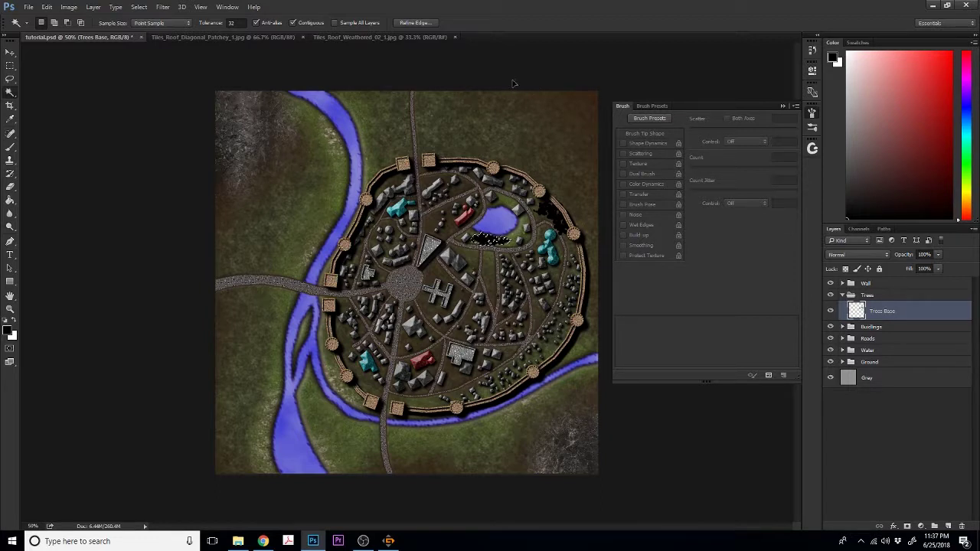
pyautogui.hotkey('ctrl', 'd')
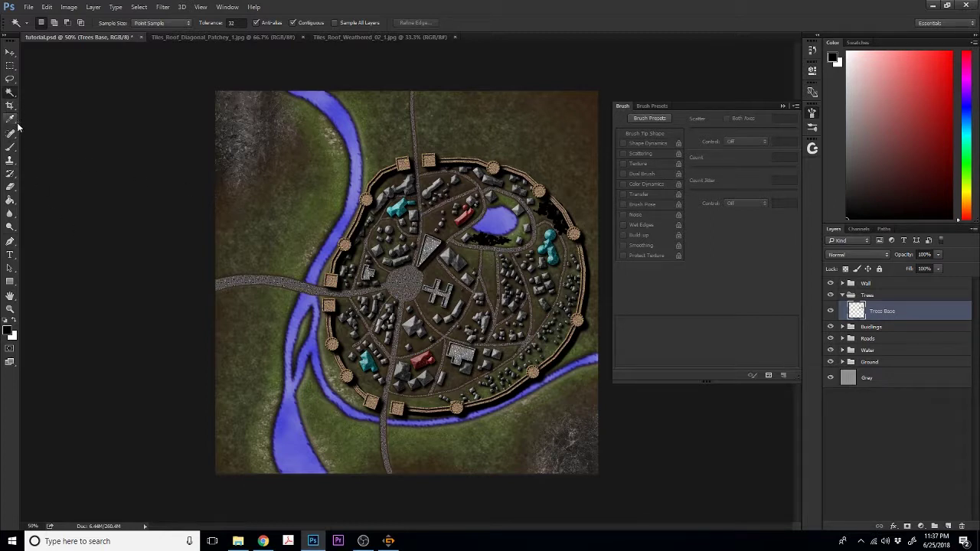
# - Paint a vertical strip of black trees among the buildings south of the pond and narrow it to about 65% width
pyautogui.click(11, 147)
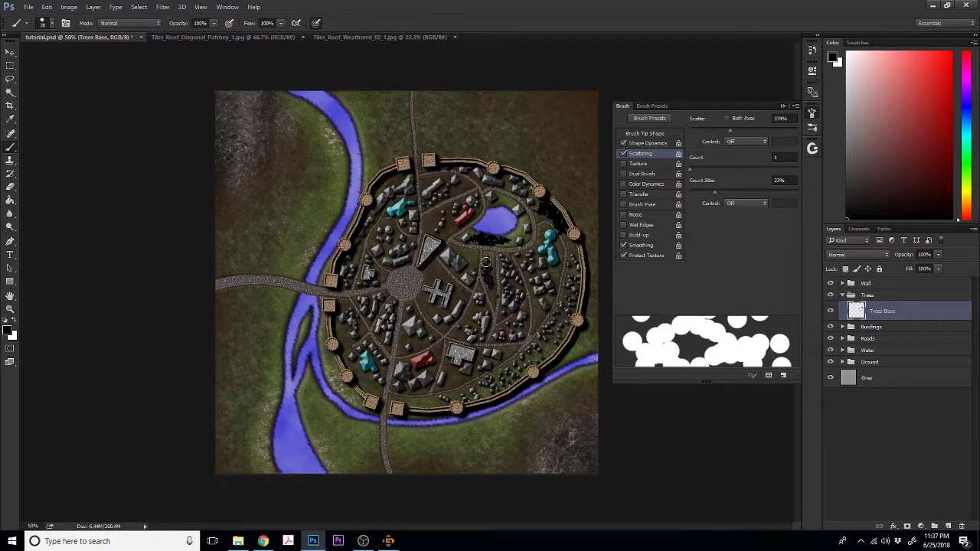
pyautogui.moveTo(491, 268); pyautogui.dragTo(489, 282)
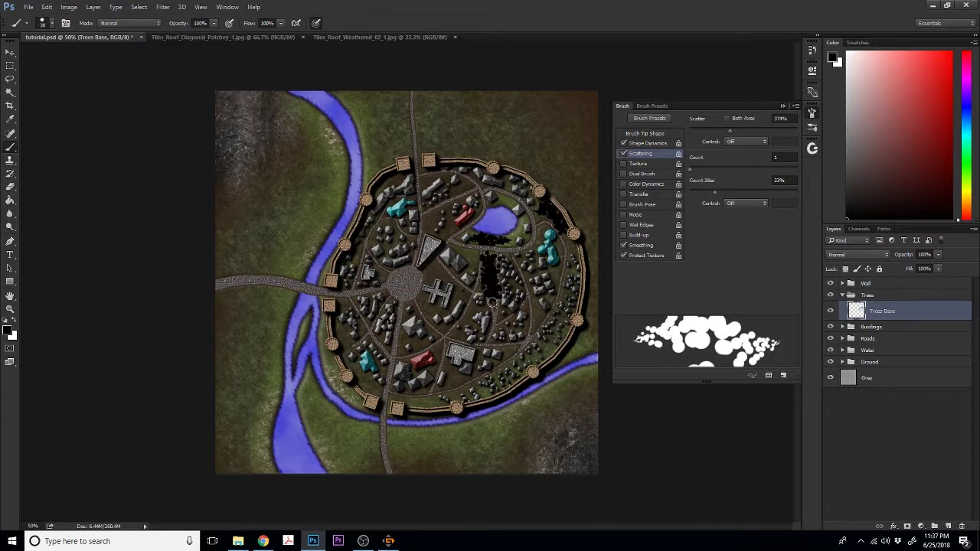
pyautogui.click(10, 79)
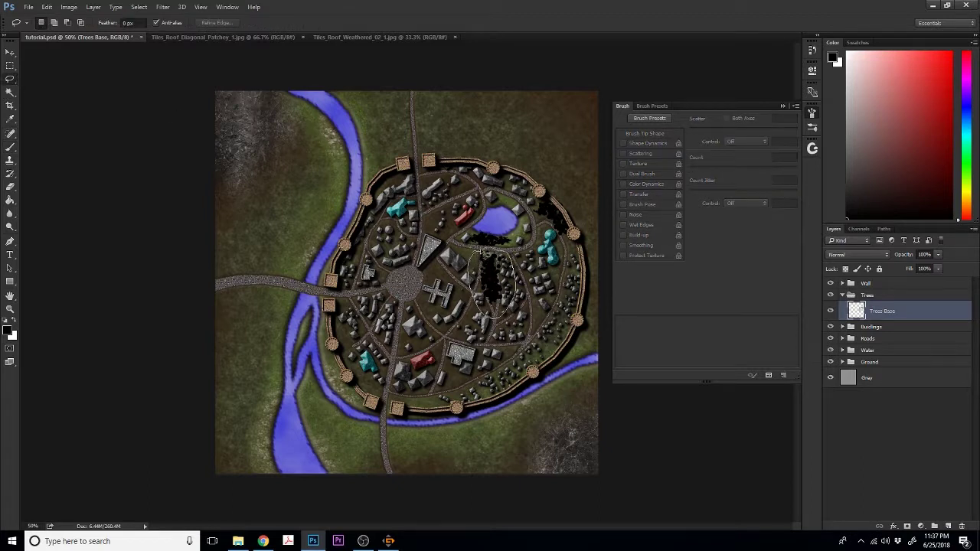
pyautogui.moveTo(482, 253); pyautogui.dragTo(483, 254)
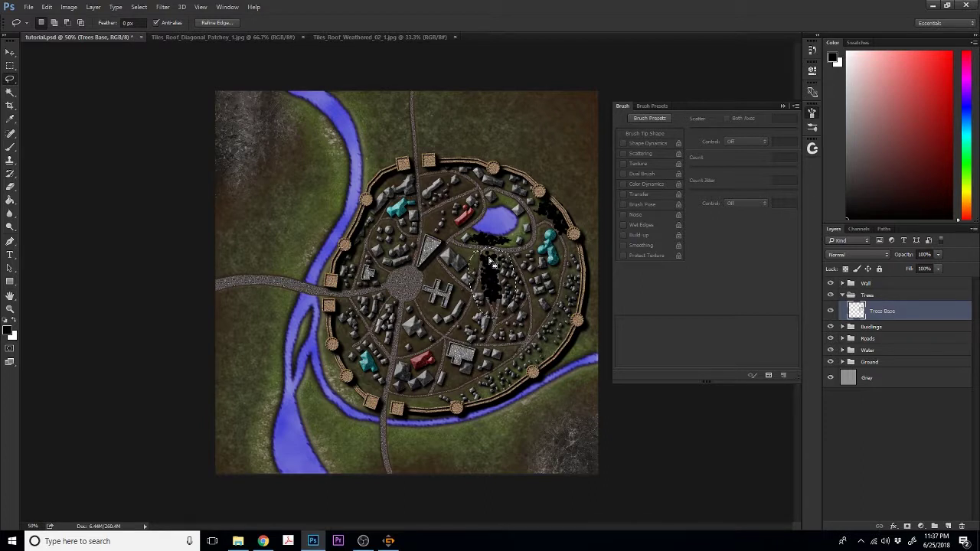
pyautogui.click(11, 52)
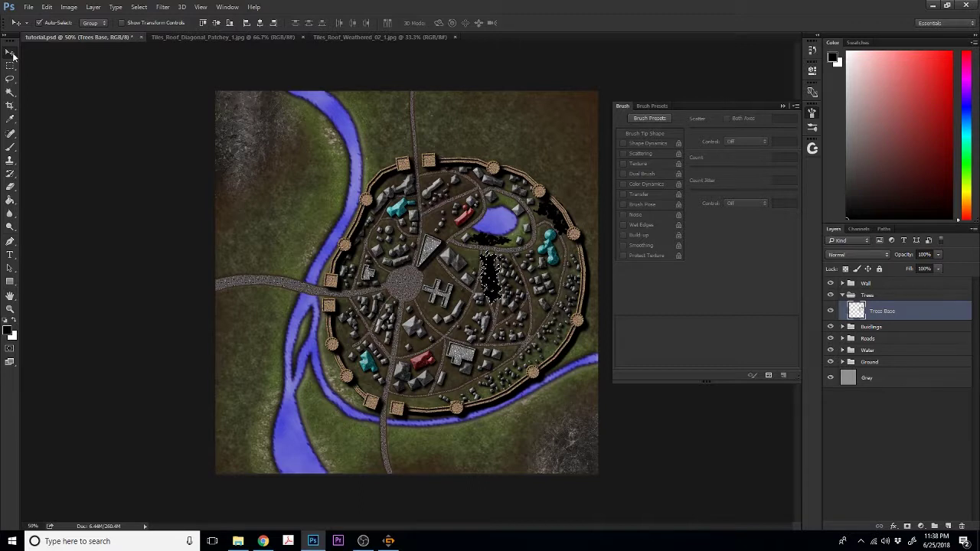
pyautogui.hotkey('ctrl', 't')
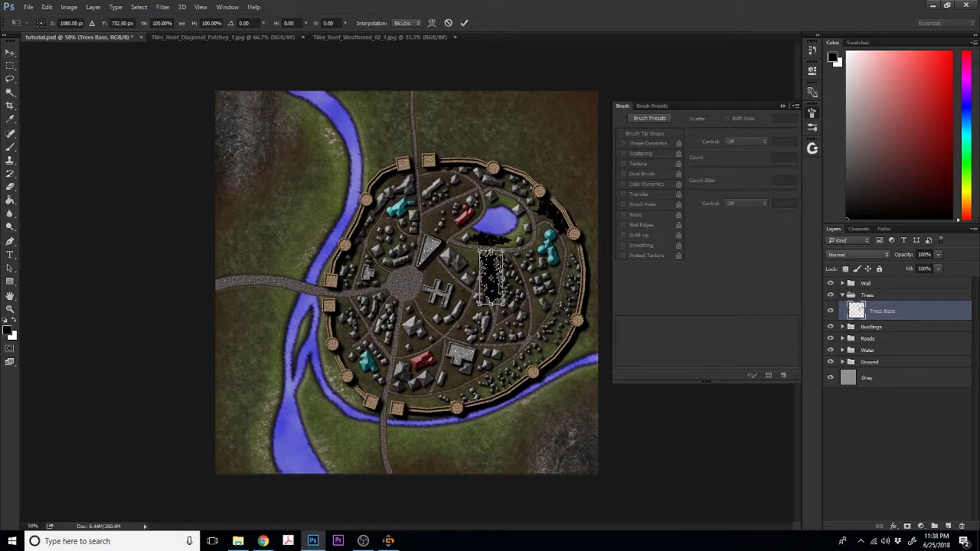
pyautogui.moveTo(502, 277); pyautogui.dragTo(498, 277)
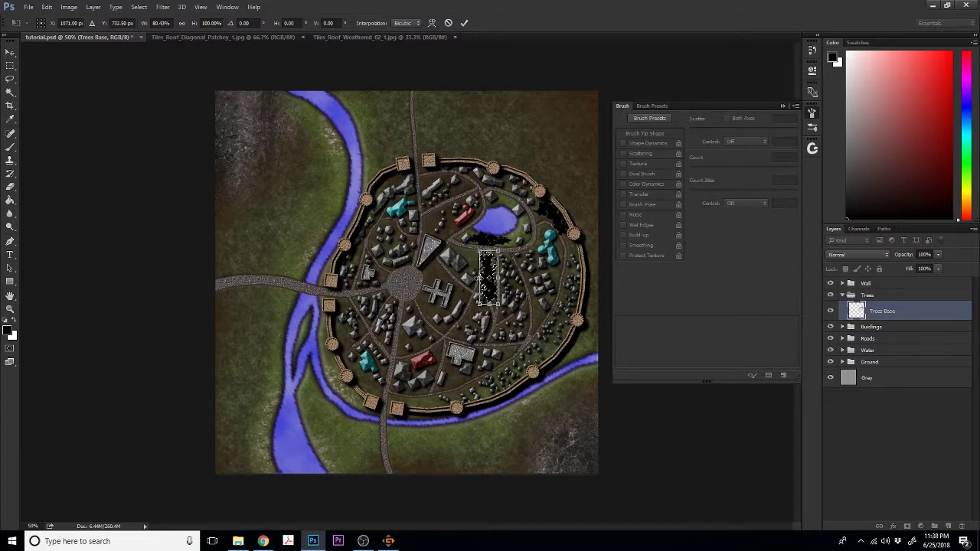
pyautogui.moveTo(489, 254); pyautogui.dragTo(490, 253)
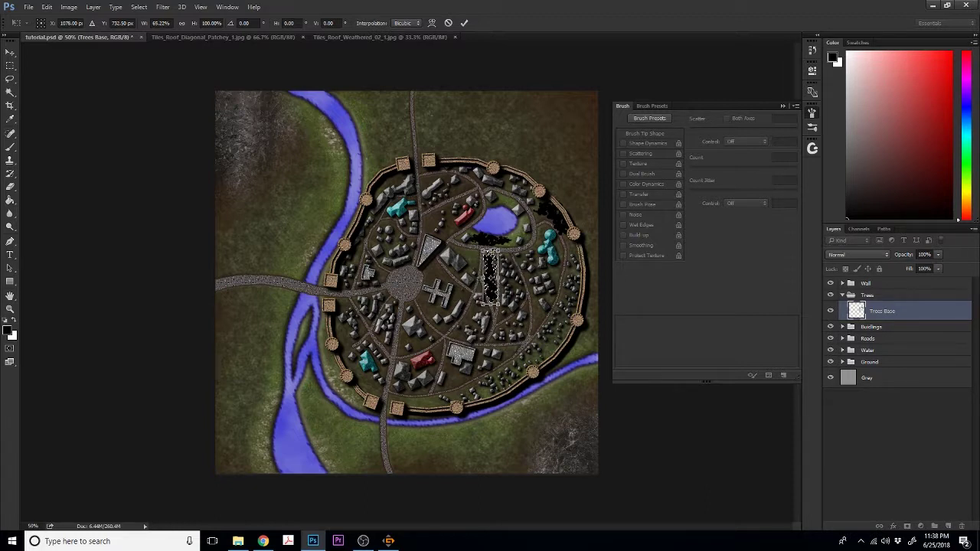
pyautogui.click(465, 23)
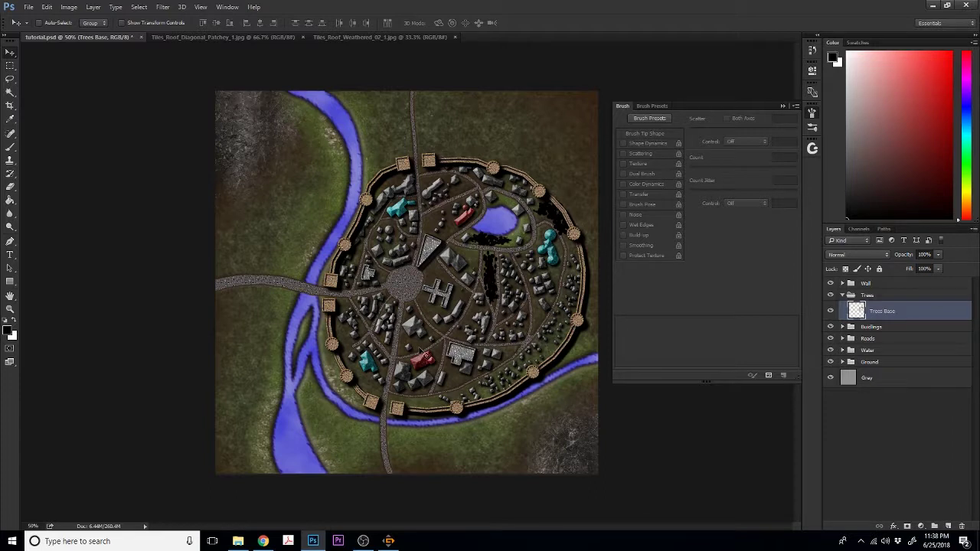
pyautogui.click(317, 302)
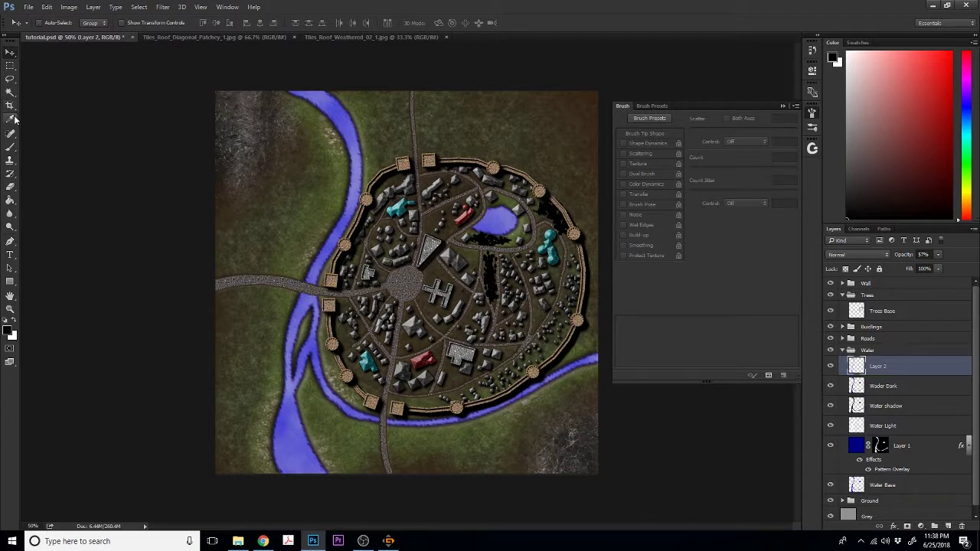
# - Paint black trees on the Trees Base layer just south of the large grey building and erase the excess around them
pyautogui.click(11, 147)
pyautogui.keyDown('alt'); pyautogui.rightClick(262, 207); pyautogui.keyUp('alt')
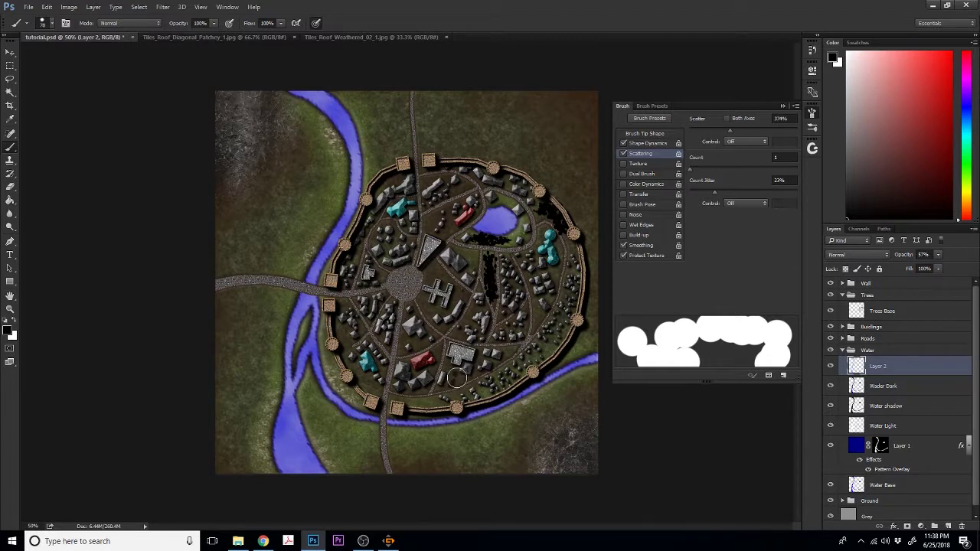
pyautogui.press('[')
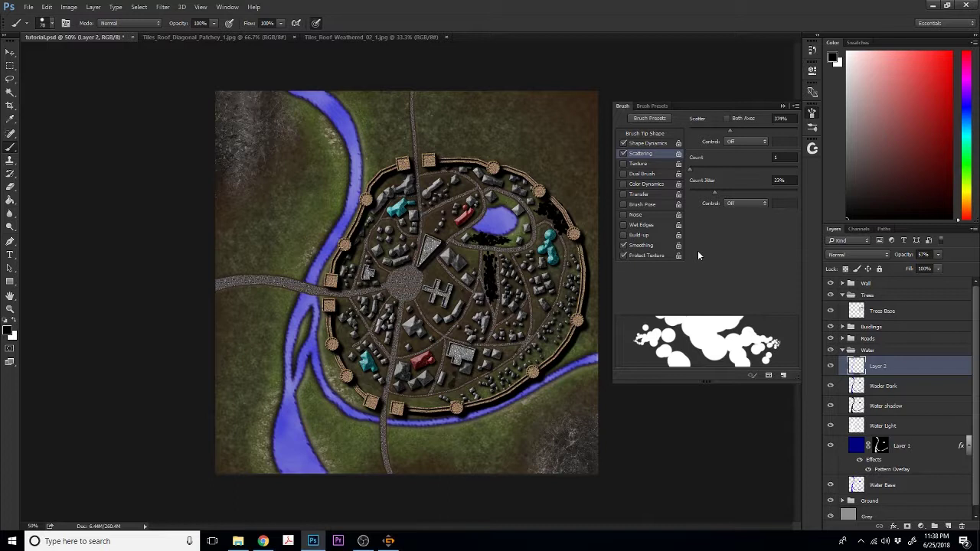
pyautogui.click(879, 312)
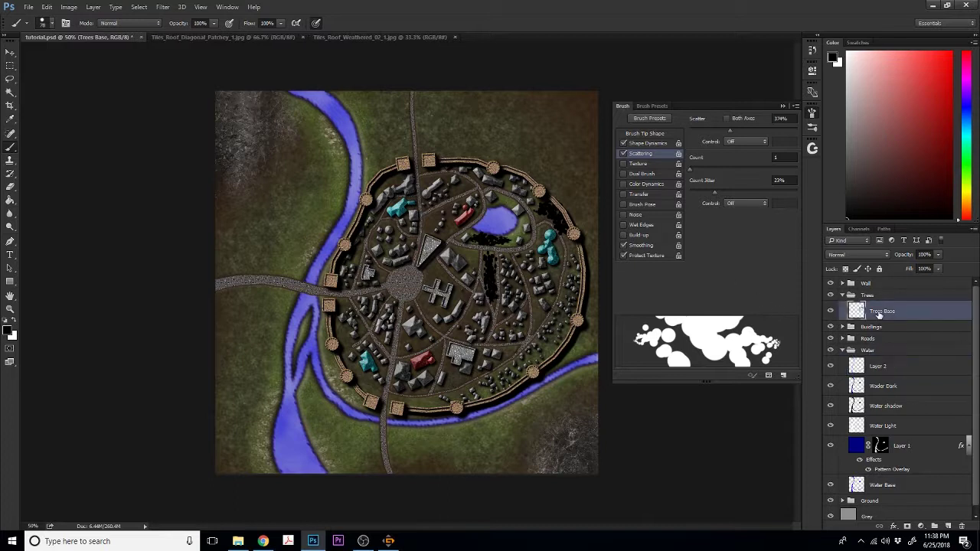
pyautogui.moveTo(420, 373)
pyautogui.mouseDown()
pyautogui.moveTo(440, 390)
pyautogui.moveTo(429, 402)
pyautogui.moveTo(451, 381)
pyautogui.mouseUp()
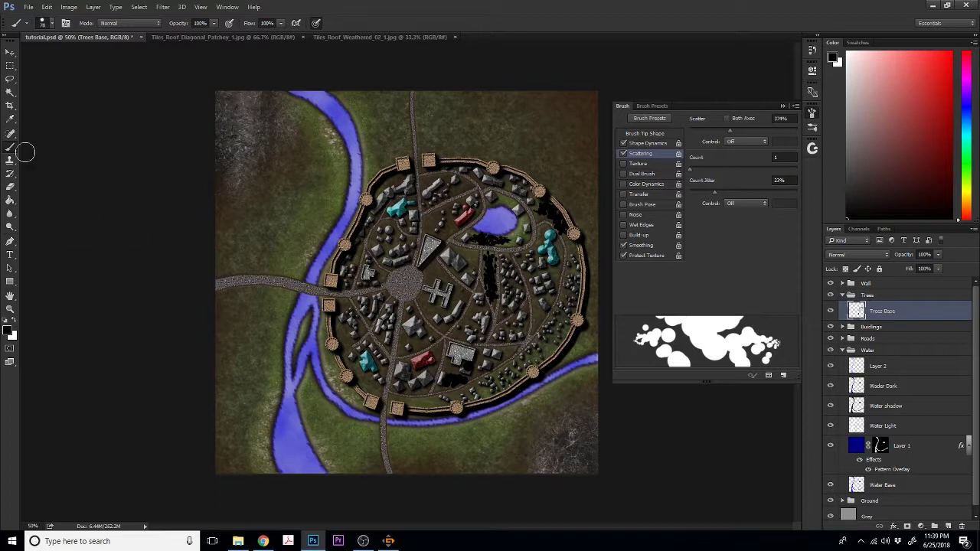
pyautogui.click(10, 187)
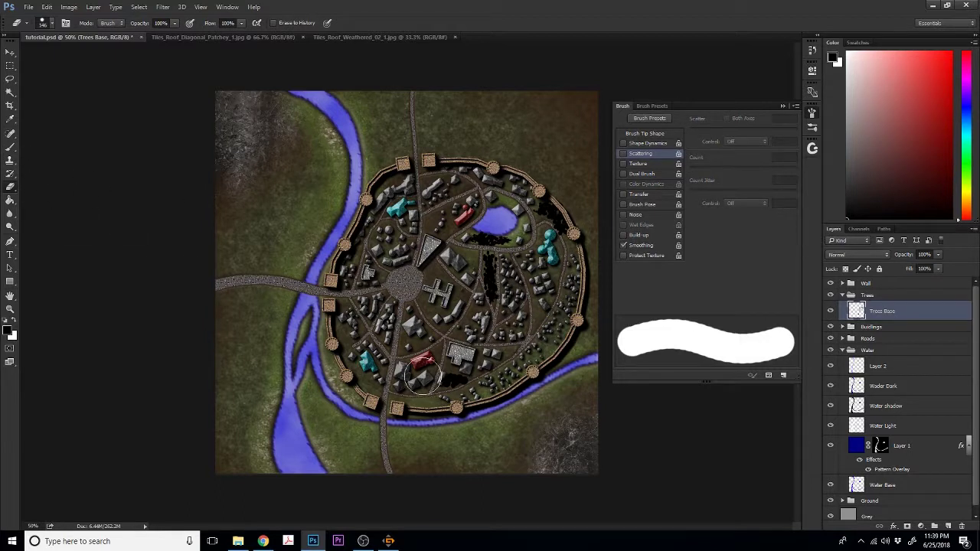
pyautogui.moveTo(474, 381)
pyautogui.mouseDown()
pyautogui.moveTo(463, 402)
pyautogui.moveTo(456, 394)
pyautogui.mouseUp()
# - Paint scattered black trees along the inside of the southern city wall and near the southeastern wall
pyautogui.click(10, 146)
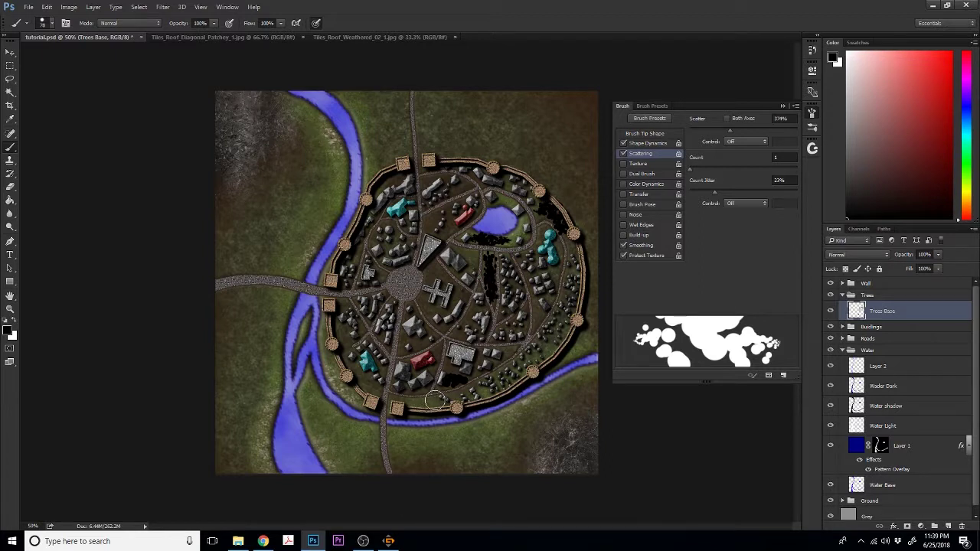
pyautogui.moveTo(433, 400)
pyautogui.mouseDown()
pyautogui.moveTo(393, 398)
pyautogui.moveTo(437, 398)
pyautogui.mouseUp()
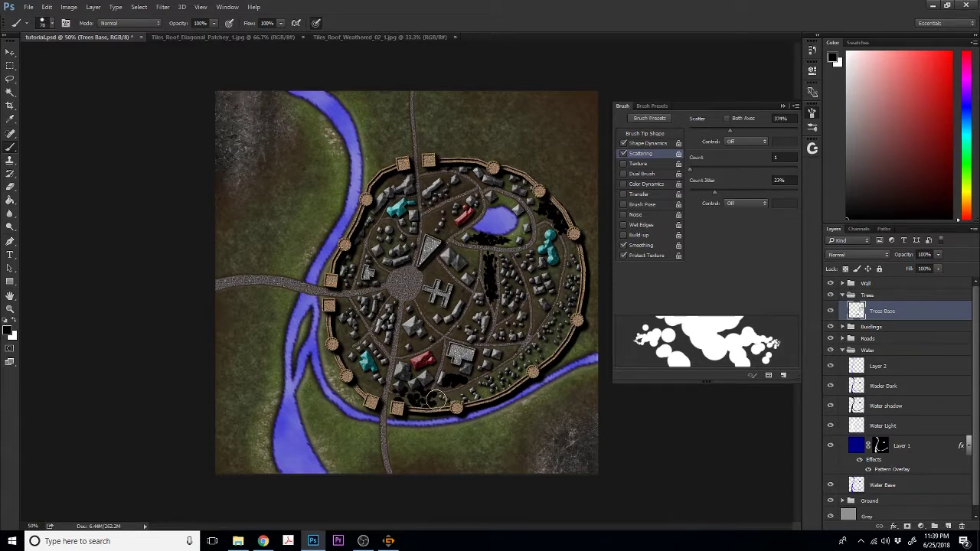
pyautogui.click(549, 348)
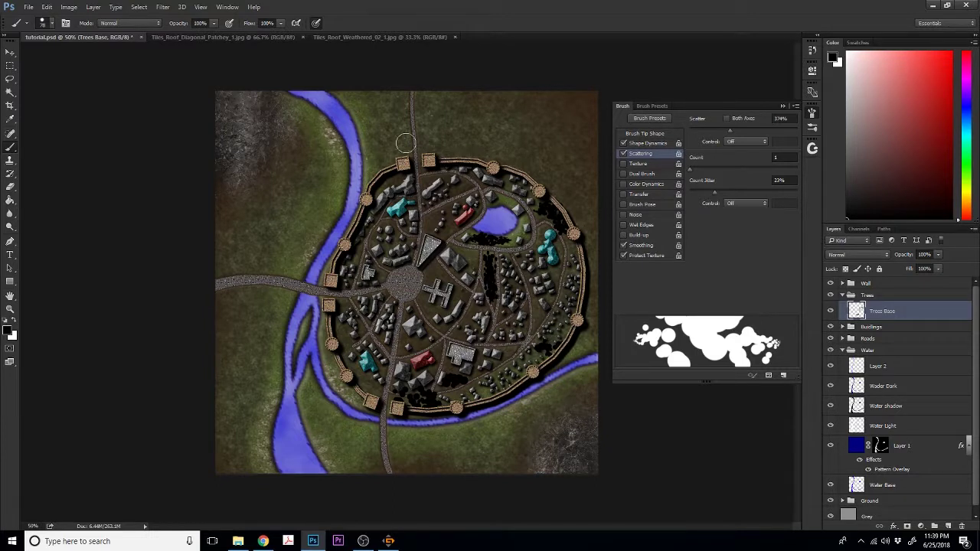
# - Undo a test stroke northwest of the town and paint a dense, elongated black forest patch west of the river
pyautogui.moveTo(245, 198); pyautogui.dragTo(266, 181)
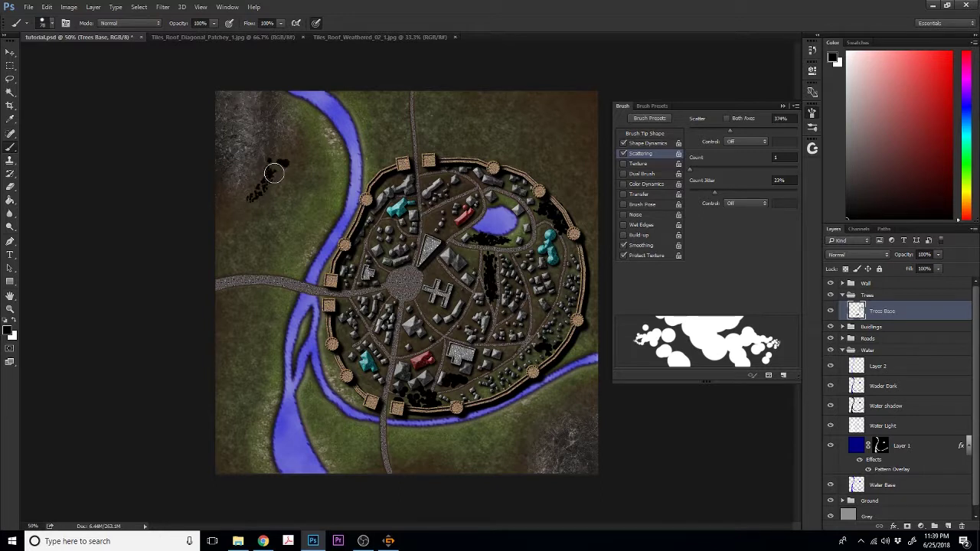
pyautogui.hotkey('ctrl', 'z')
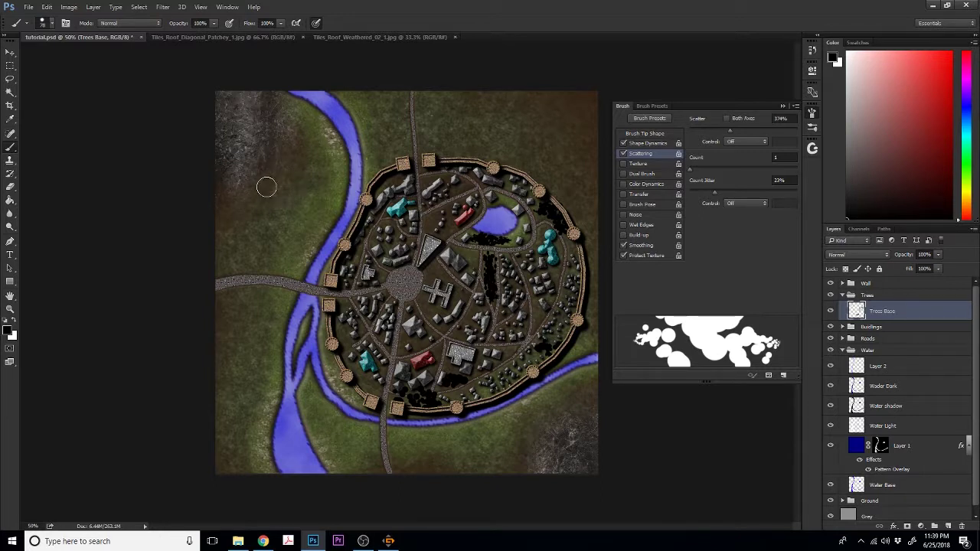
pyautogui.moveTo(252, 197)
pyautogui.mouseDown()
pyautogui.moveTo(294, 156)
pyautogui.moveTo(262, 218)
pyautogui.moveTo(301, 135)
pyautogui.moveTo(287, 145)
pyautogui.moveTo(294, 136)
pyautogui.moveTo(307, 144)
pyautogui.moveTo(303, 161)
pyautogui.moveTo(260, 220)
pyautogui.mouseUp()
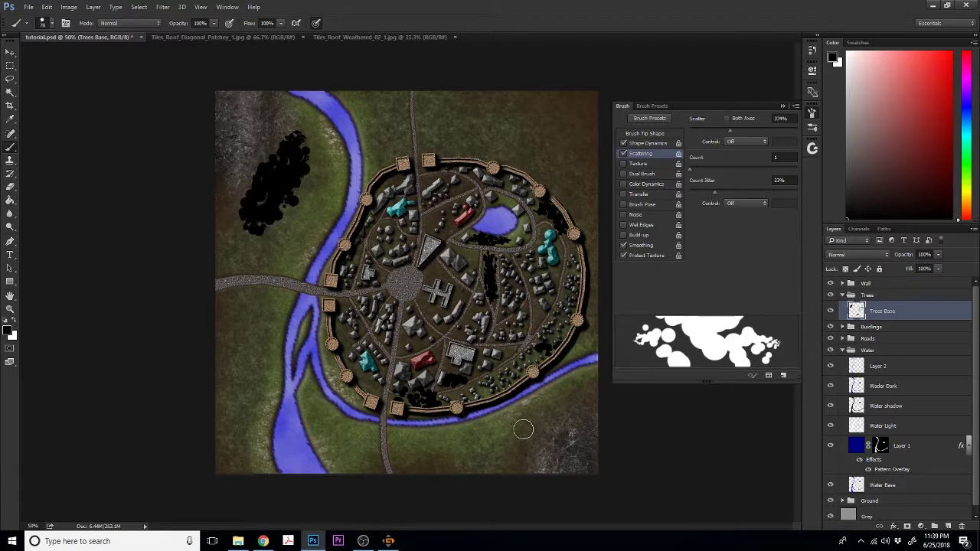
# - Set the brush scatter to 825%, test it beside the north road, and undo the test stroke
pyautogui.click(388, 124)
pyautogui.moveTo(731, 135); pyautogui.dragTo(779, 139)
pyautogui.moveTo(406, 119)
pyautogui.mouseDown()
pyautogui.moveTo(386, 124)
pyautogui.moveTo(410, 120)
pyautogui.mouseUp()
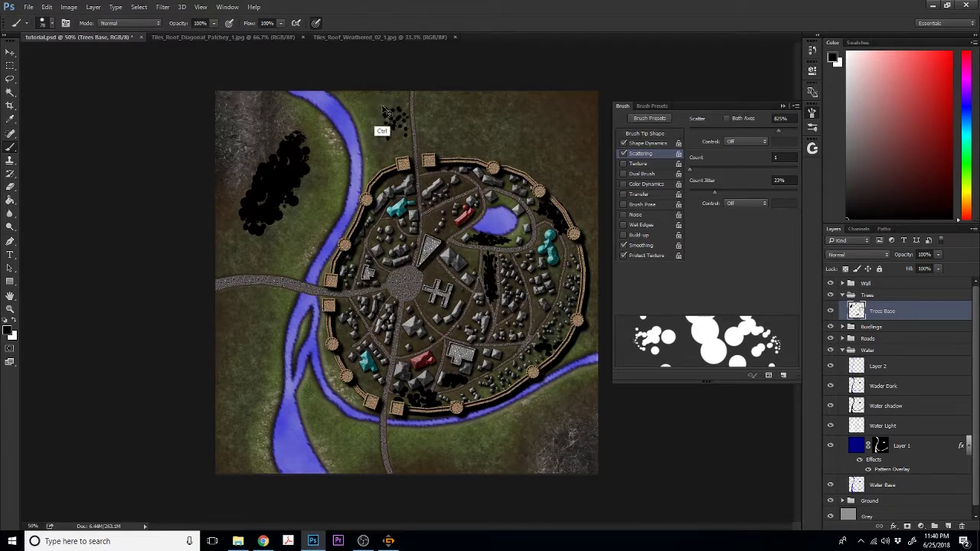
pyautogui.hotkey('ctrl', 'z')
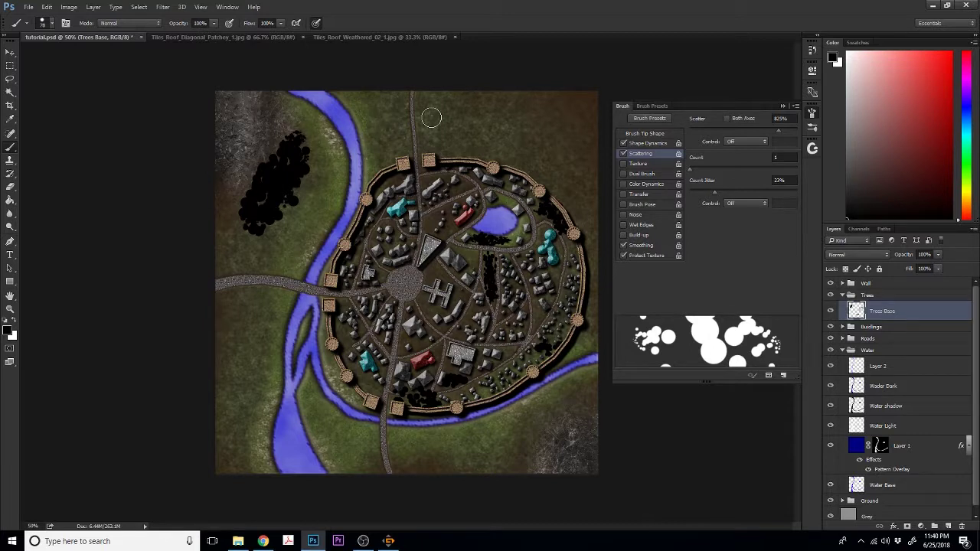
# - Set the brush's minimum diameter to 11% and paint a small tree cluster just west of the north road
pyautogui.click(649, 143)
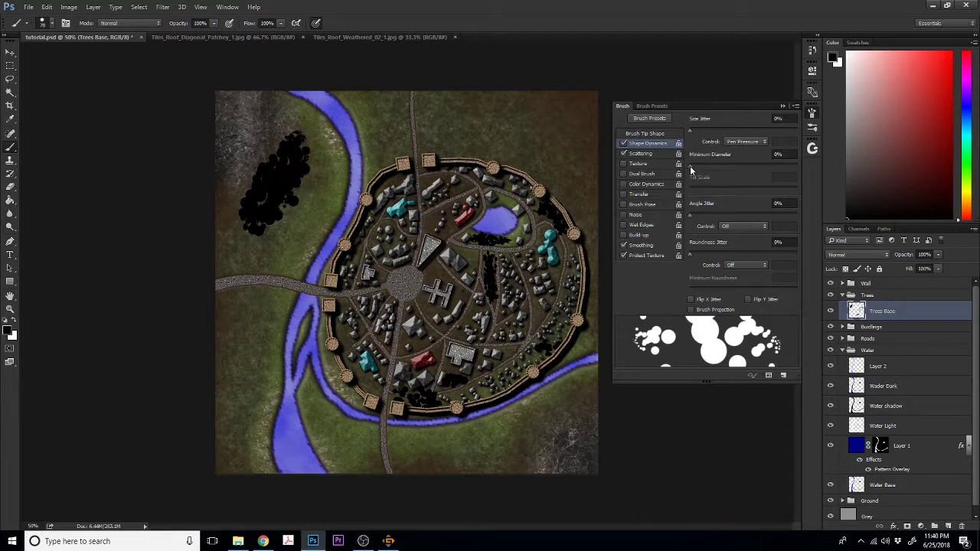
pyautogui.moveTo(690, 165); pyautogui.dragTo(701, 165)
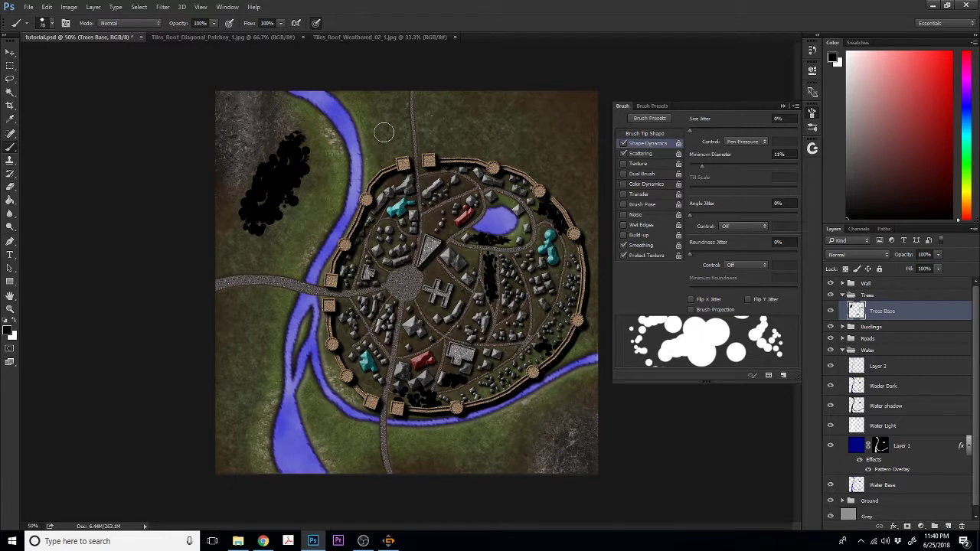
pyautogui.moveTo(387, 130)
pyautogui.mouseDown()
pyautogui.moveTo(393, 115)
pyautogui.moveTo(389, 122)
pyautogui.mouseUp()
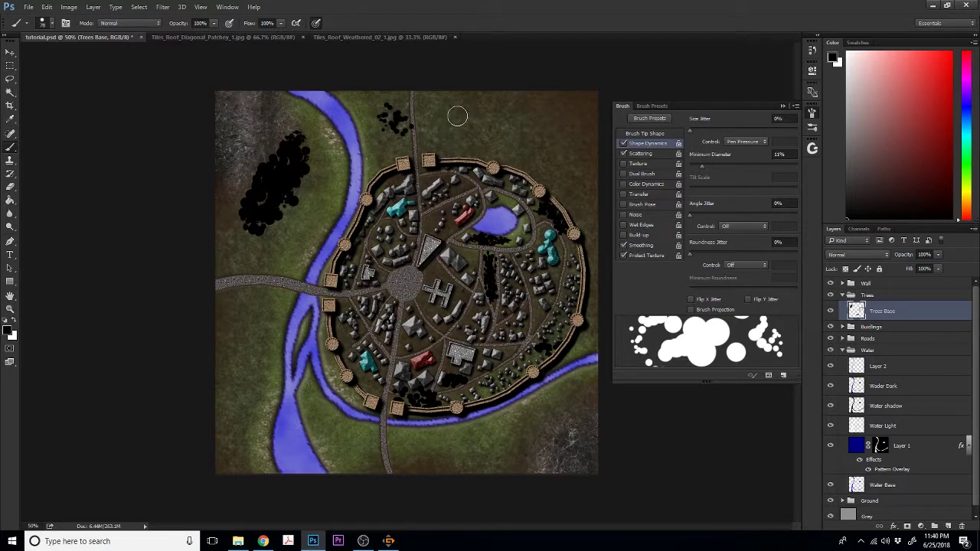
# - Paint a scattered black forest across the map's northeast corner and another patch at the southern edge east of the south road
pyautogui.click(10, 187)
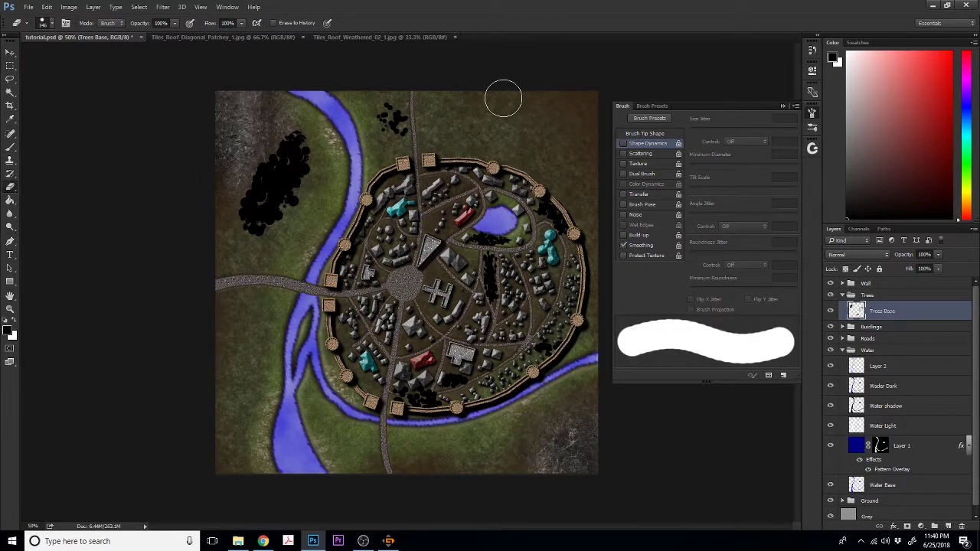
pyautogui.click(10, 147)
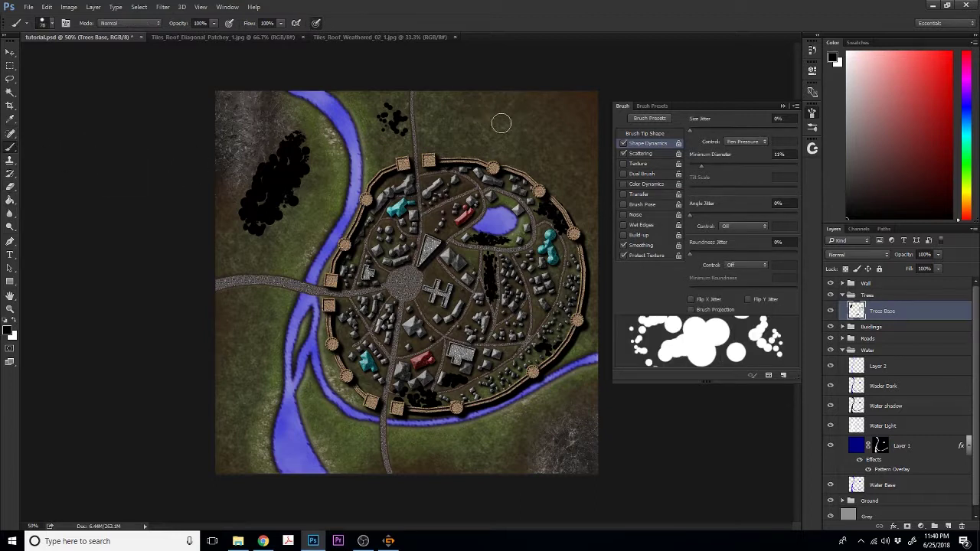
pyautogui.moveTo(472, 125)
pyautogui.mouseDown()
pyautogui.moveTo(508, 116)
pyautogui.moveTo(539, 137)
pyautogui.moveTo(510, 108)
pyautogui.moveTo(524, 109)
pyautogui.moveTo(517, 128)
pyautogui.moveTo(541, 154)
pyautogui.moveTo(552, 123)
pyautogui.moveTo(576, 154)
pyautogui.moveTo(588, 117)
pyautogui.moveTo(552, 99)
pyautogui.moveTo(511, 112)
pyautogui.moveTo(517, 104)
pyautogui.moveTo(565, 110)
pyautogui.moveTo(554, 122)
pyautogui.moveTo(572, 115)
pyautogui.moveTo(586, 141)
pyautogui.moveTo(581, 101)
pyautogui.moveTo(515, 85)
pyautogui.moveTo(479, 89)
pyautogui.moveTo(594, 109)
pyautogui.moveTo(595, 138)
pyautogui.mouseUp()
pyautogui.hotkey('ctrl', 'z')
pyautogui.moveTo(507, 90)
pyautogui.mouseDown()
pyautogui.moveTo(482, 92)
pyautogui.moveTo(564, 105)
pyautogui.moveTo(593, 140)
pyautogui.moveTo(596, 208)
pyautogui.mouseUp()
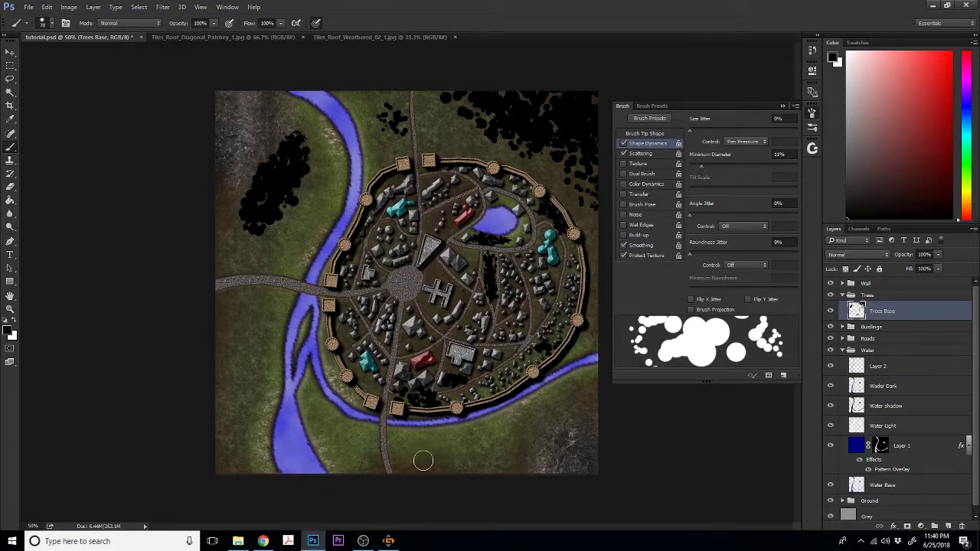
pyautogui.moveTo(416, 459)
pyautogui.mouseDown()
pyautogui.moveTo(475, 457)
pyautogui.moveTo(525, 427)
pyautogui.moveTo(468, 465)
pyautogui.moveTo(432, 474)
pyautogui.moveTo(480, 458)
pyautogui.moveTo(433, 466)
pyautogui.moveTo(420, 456)
pyautogui.moveTo(437, 448)
pyautogui.moveTo(483, 459)
pyautogui.mouseUp()
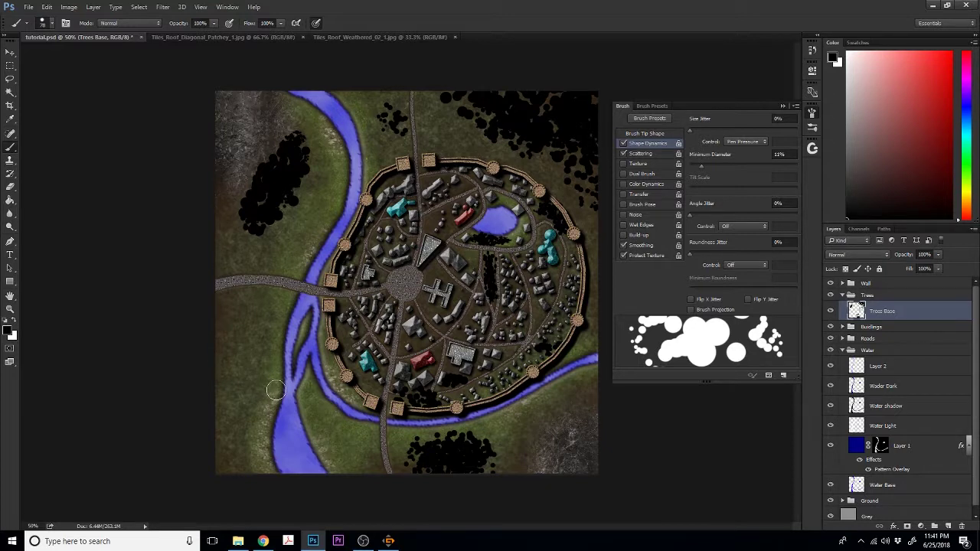
pyautogui.moveTo(274, 388); pyautogui.dragTo(274, 363)
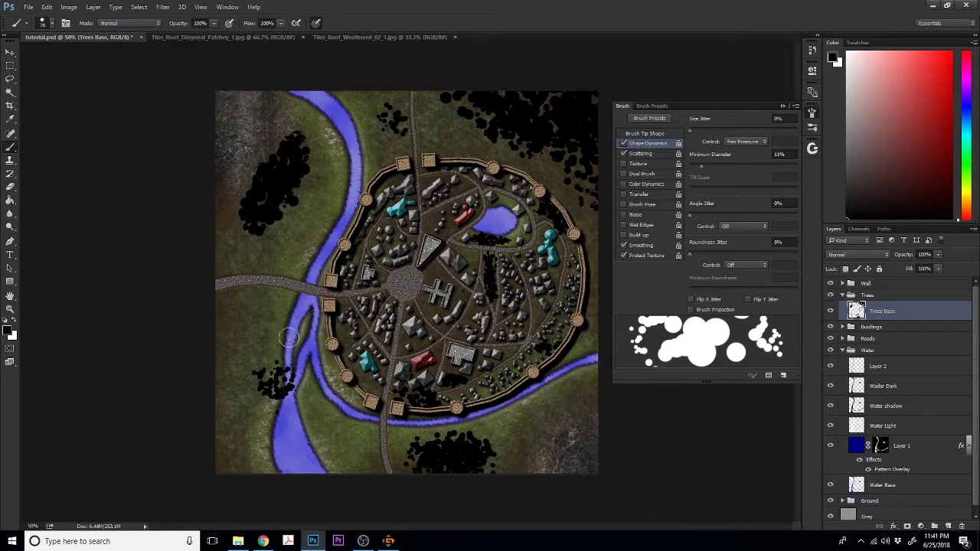
pyautogui.press('ctrl')
pyautogui.hotkey('ctrl', 'alt', 'z')
pyautogui.hotkey('ctrl', 'alt', 'z')
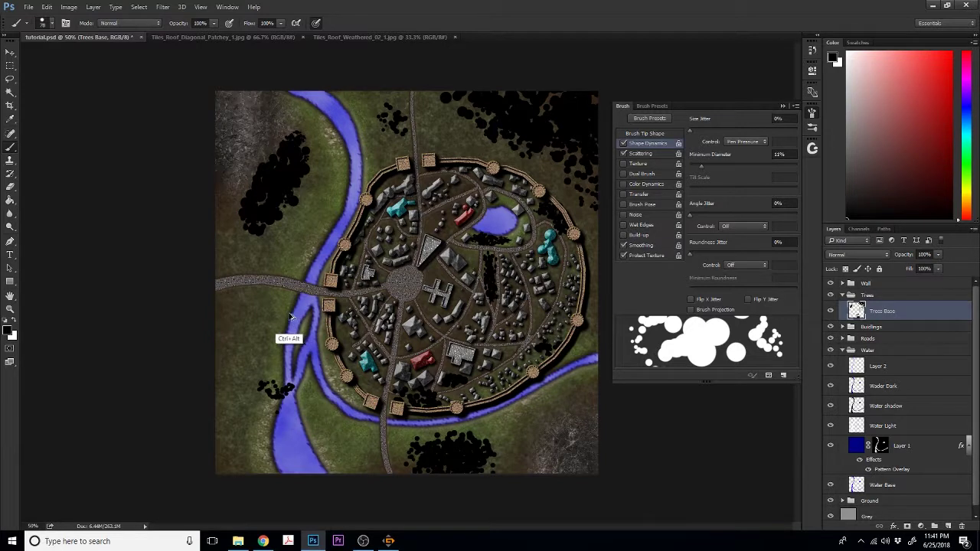
pyautogui.hotkey('ctrl', 'alt', 'z')
# - Paint a scattered black forest on the west bank of the river in the map's southwest and undo the last stray stroke
pyautogui.moveTo(303, 316)
pyautogui.mouseDown()
pyautogui.moveTo(266, 369)
pyautogui.moveTo(258, 440)
pyautogui.moveTo(271, 341)
pyautogui.moveTo(255, 405)
pyautogui.moveTo(213, 351)
pyautogui.moveTo(242, 339)
pyautogui.moveTo(261, 353)
pyautogui.moveTo(255, 444)
pyautogui.mouseUp()
pyautogui.press('ctrl')
pyautogui.hotkey('ctrl', 'z')
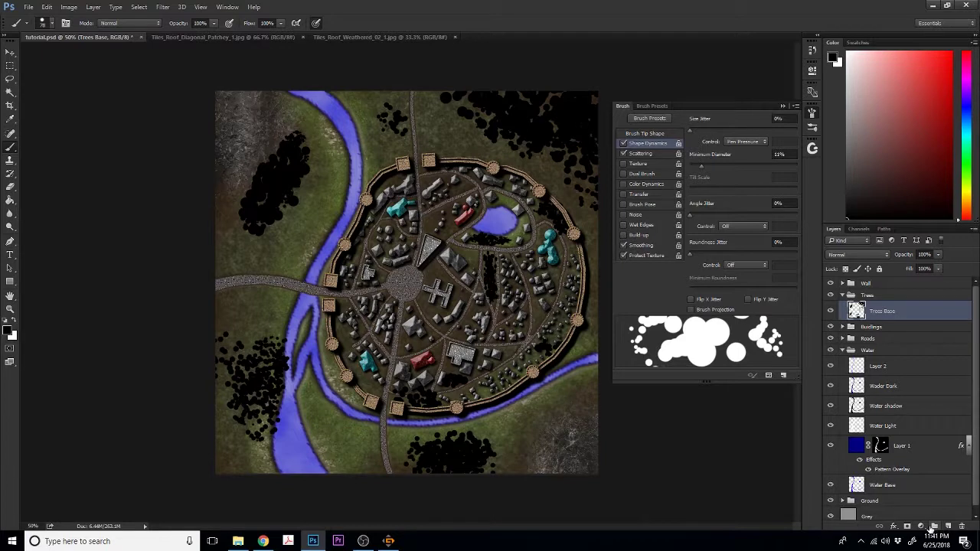
# - Add a new layer above Trees Base and name it Foliage
pyautogui.click(947, 525)
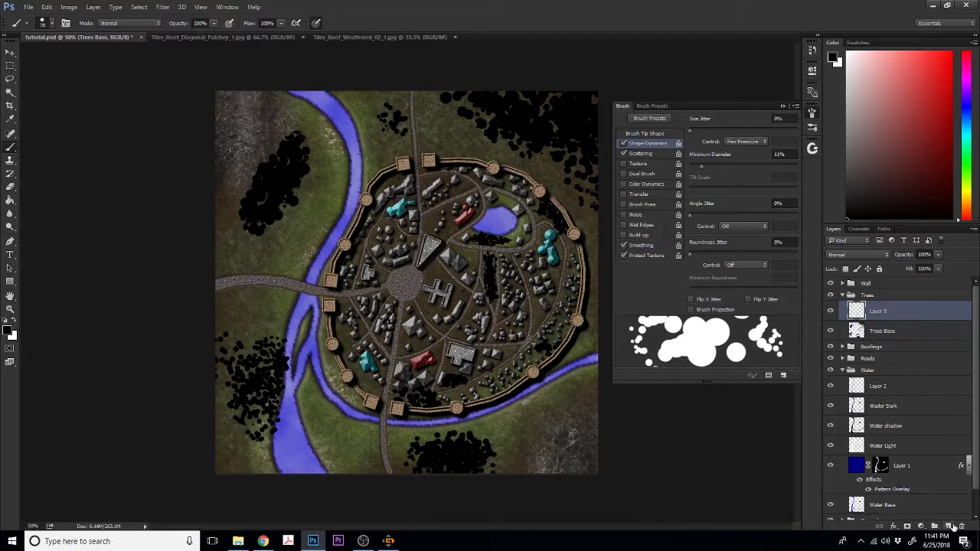
pyautogui.doubleClick(878, 311)
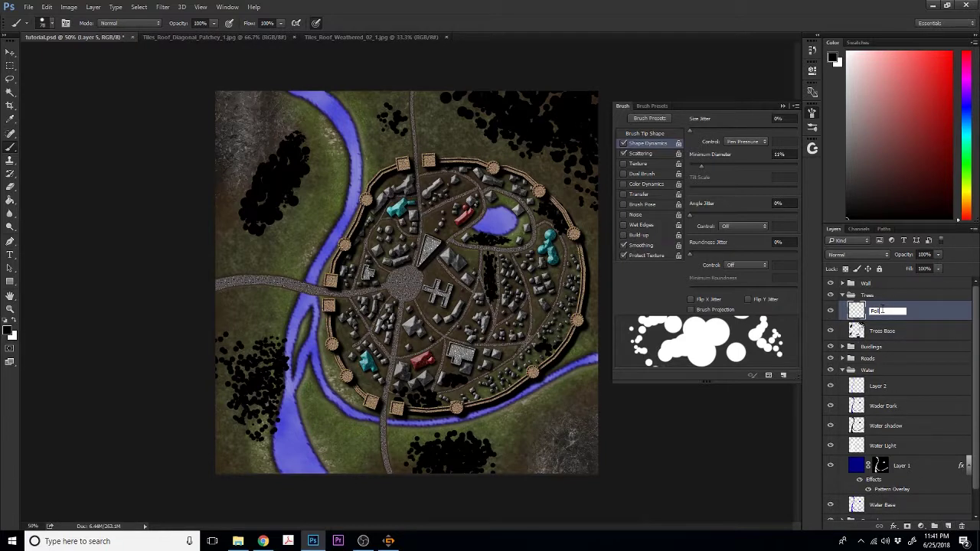
pyautogui.write('Foliage')
pyautogui.press('Return')
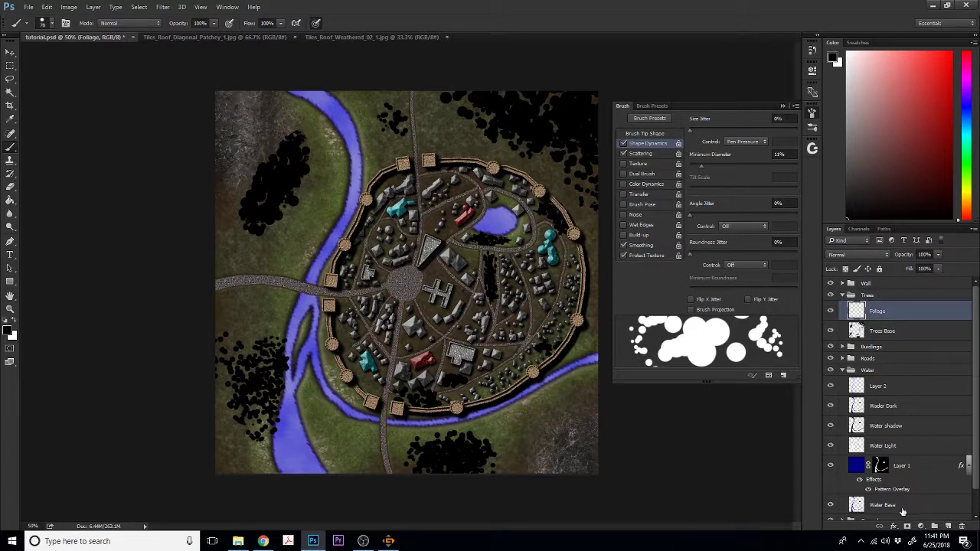
# - Mask the Foliage layer with the tree shapes of the Trees Base layer and hide Trees Base
pyautogui.keyDown('ctrl'); pyautogui.click(855, 331); pyautogui.keyUp('ctrl')
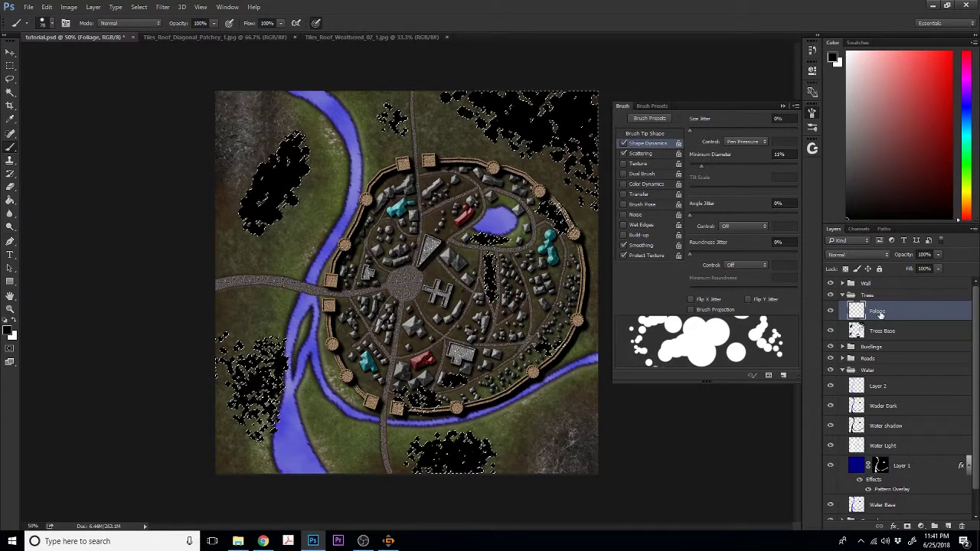
pyautogui.click(906, 527)
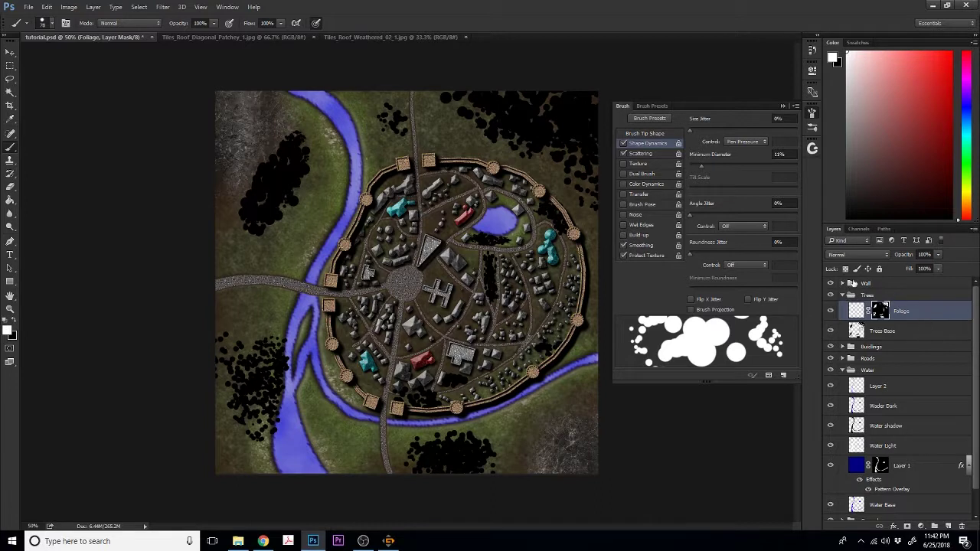
pyautogui.click(831, 331)
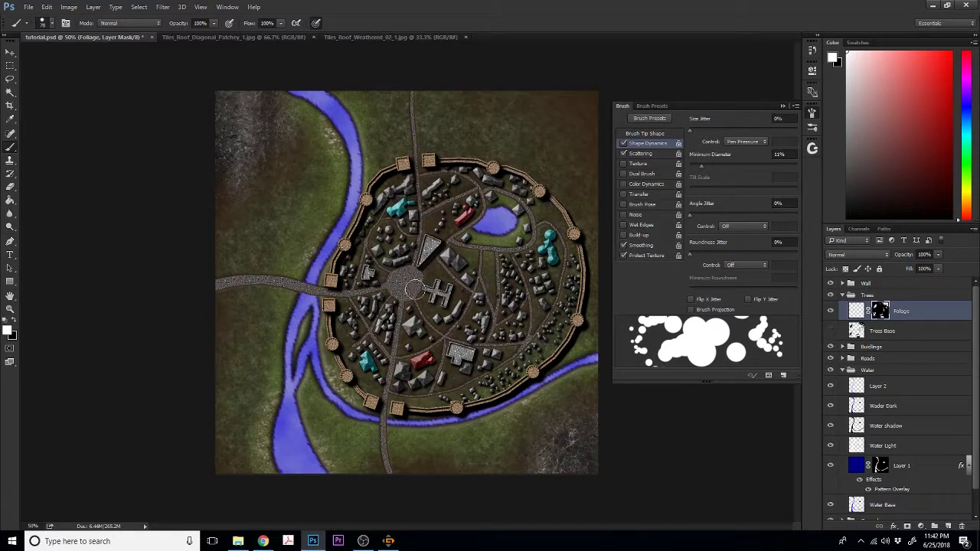
# - Fill the Foliage layer's content, not its mask, with black using the Paint Bucket
pyautogui.click(10, 200)
pyautogui.click(856, 310)
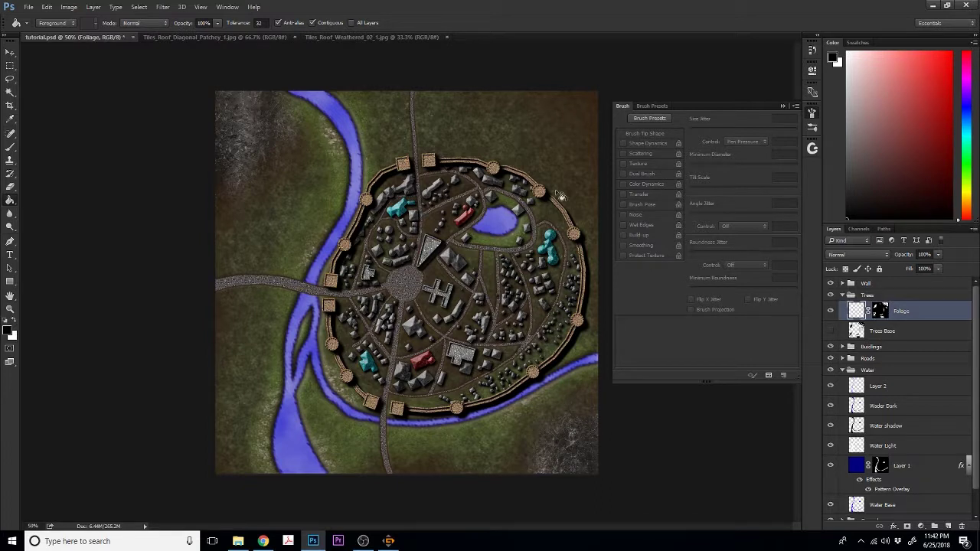
pyautogui.click(521, 157)
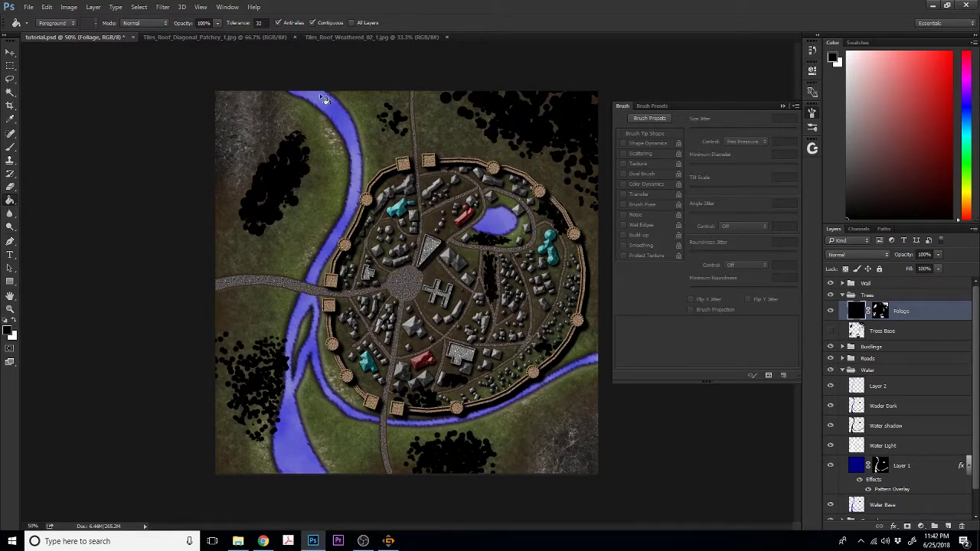
# - Open the aerial image from the trees folder in Mapping Textures
pyautogui.click(28, 7)
pyautogui.click(34, 24)
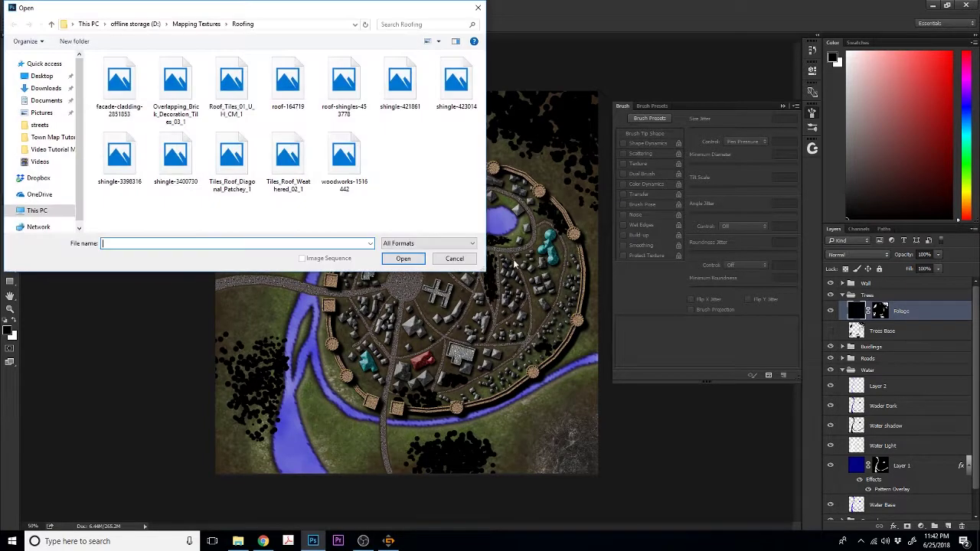
pyautogui.click(196, 24)
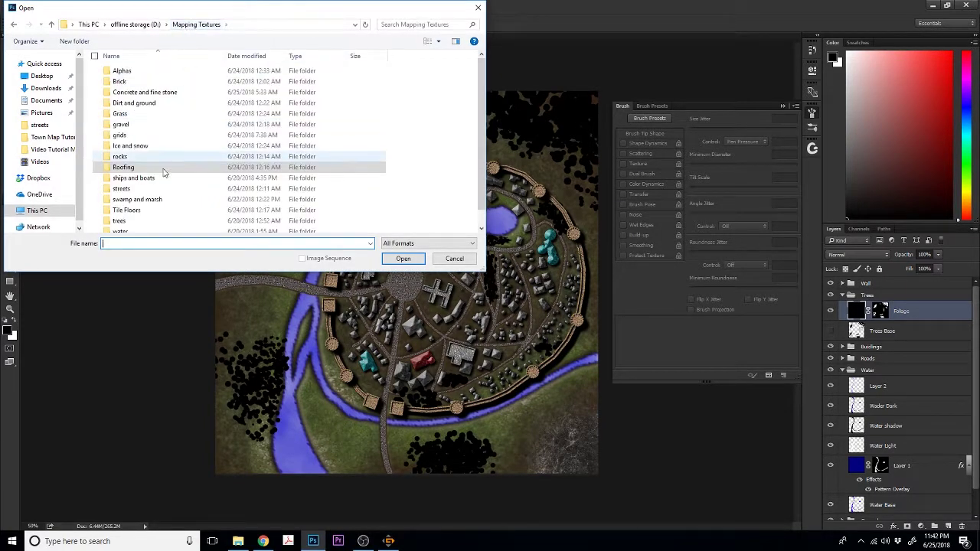
pyautogui.doubleClick(144, 221)
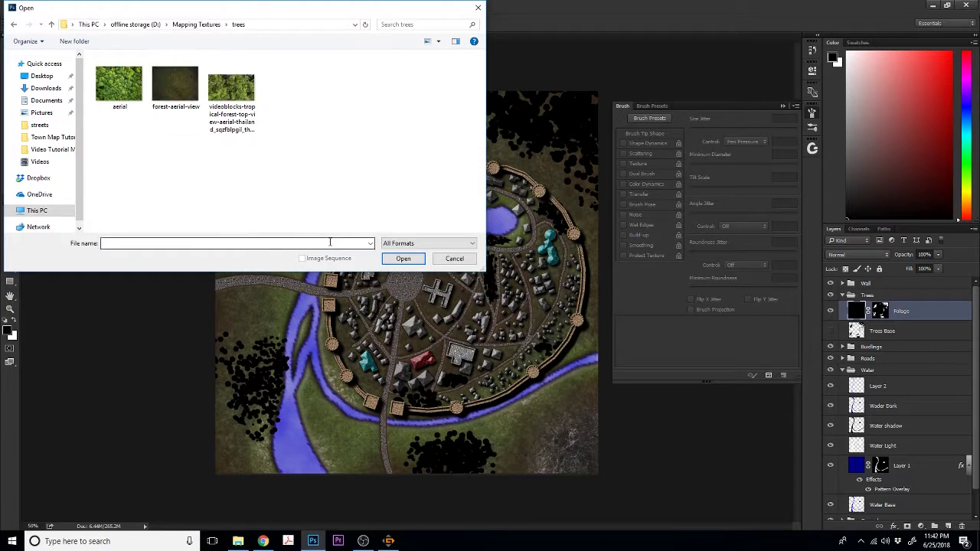
pyautogui.doubleClick(120, 91)
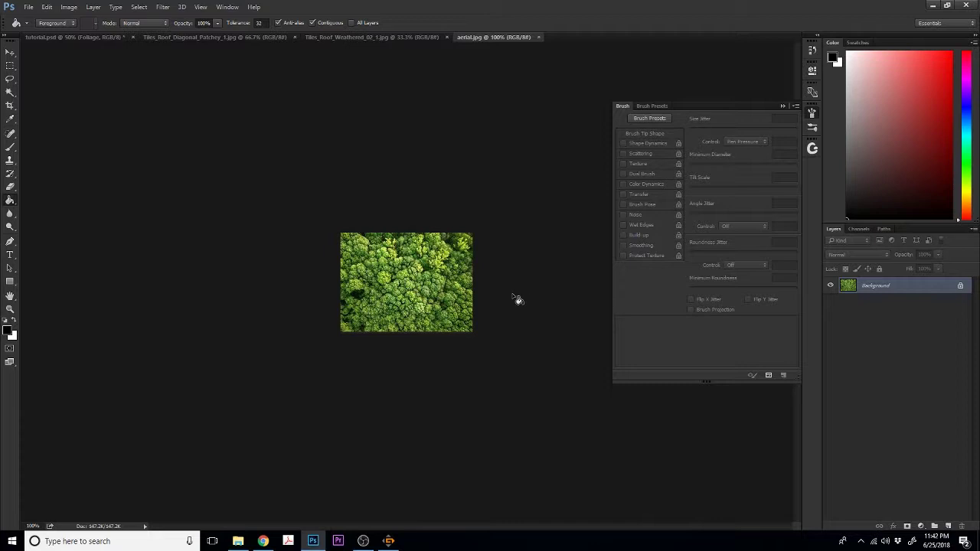
# - Define the entire aerial forest image as a pattern named Foliage
pyautogui.hotkey('ctrl', 'a')
pyautogui.click(47, 7)
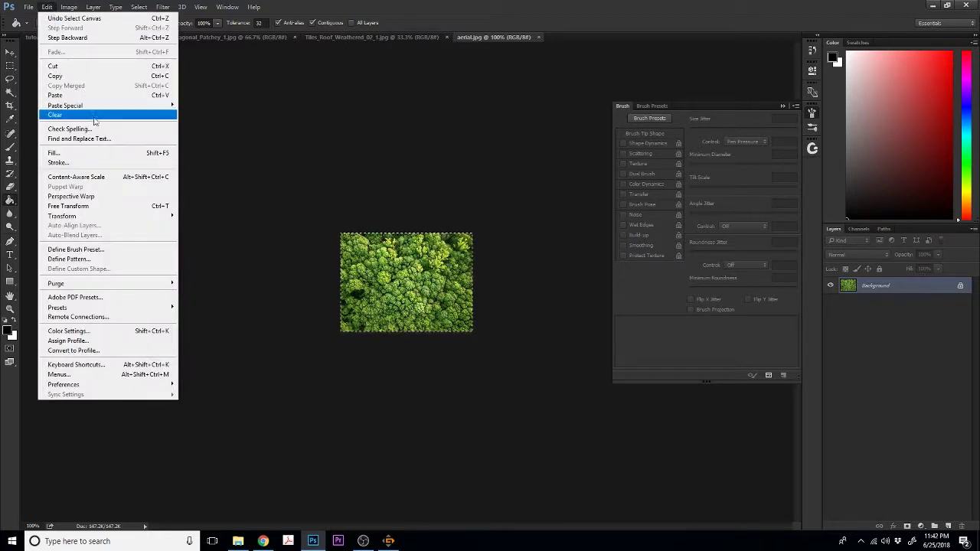
pyautogui.click(120, 259)
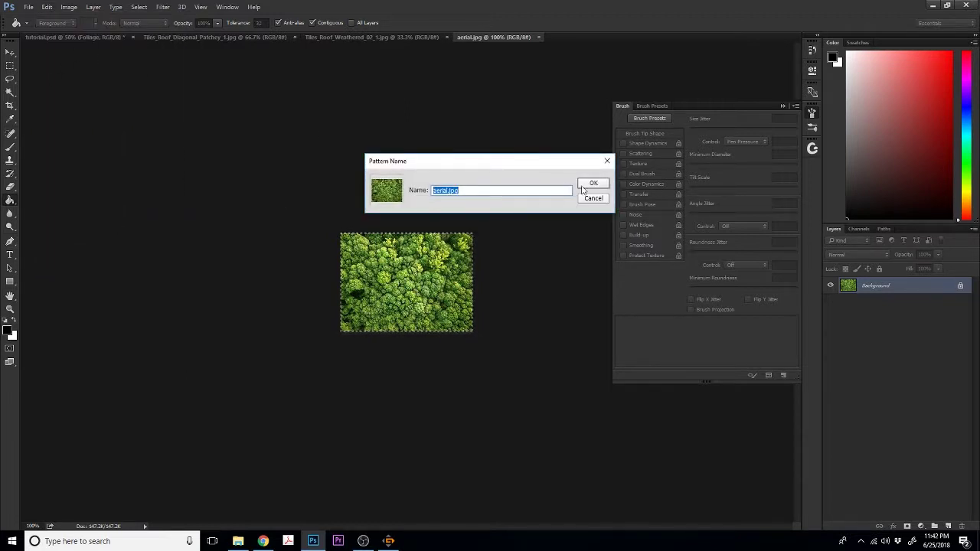
pyautogui.write('Foliage')
pyautogui.click(593, 183)
# - In tutorial.psd, give the Foliage layer a Pattern Overlay using the new forest pattern at about 57% scale
pyautogui.click(77, 36)
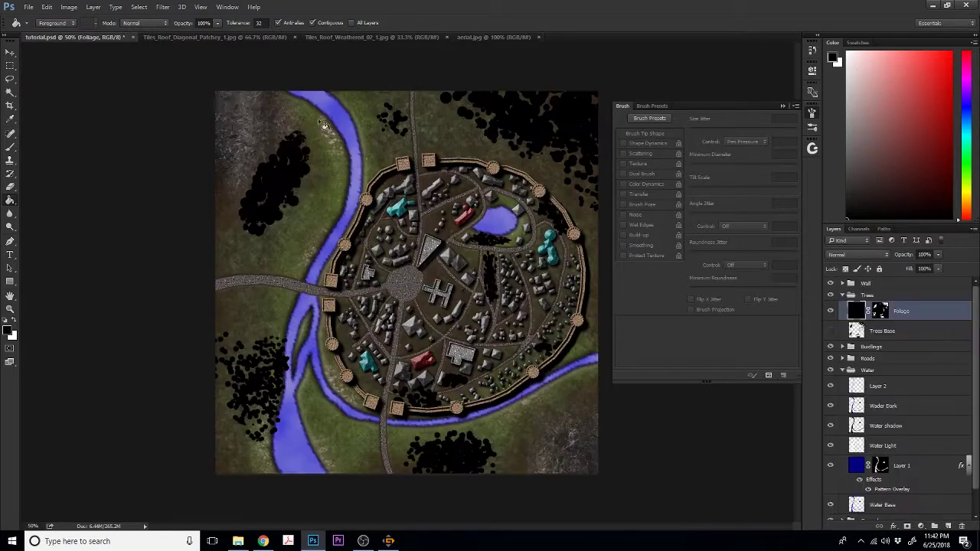
pyautogui.doubleClick(856, 314)
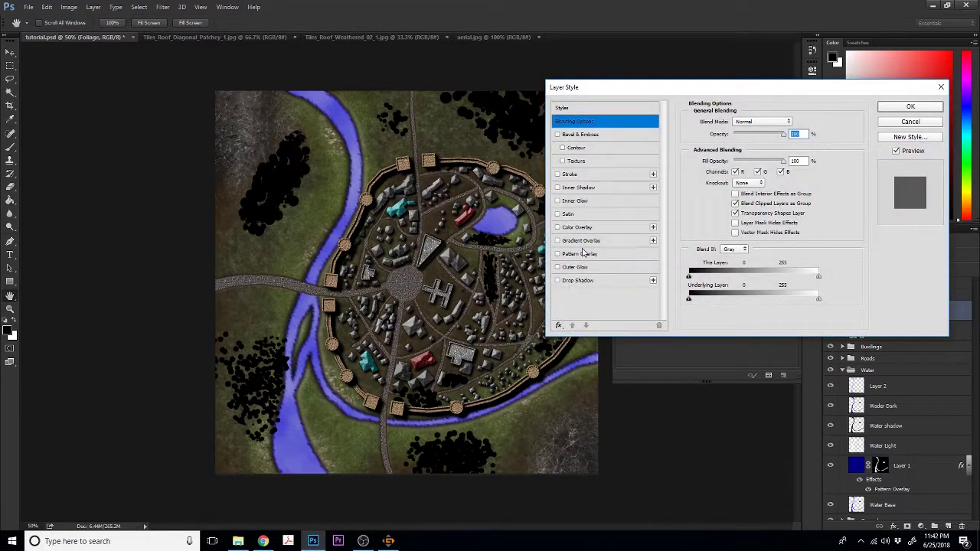
pyautogui.click(574, 256)
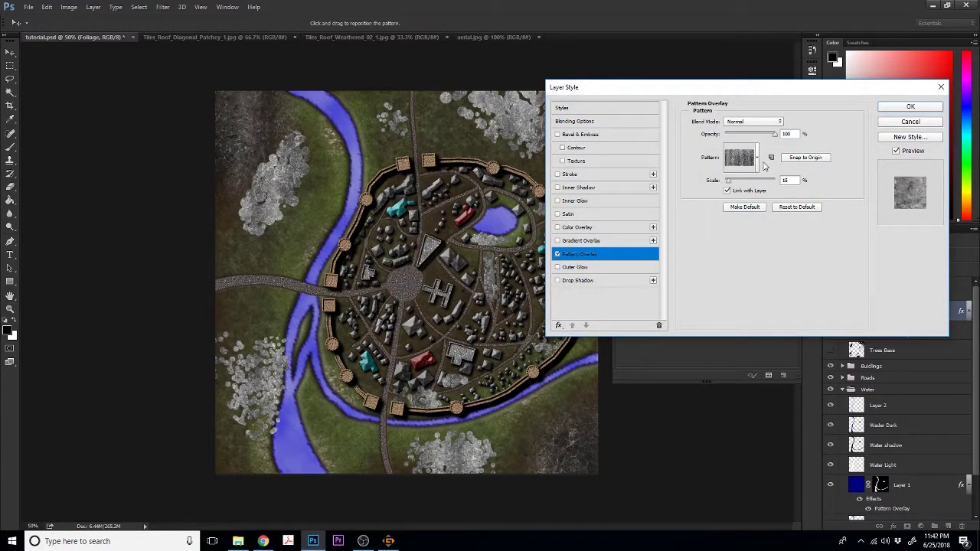
pyautogui.click(755, 157)
pyautogui.click(707, 238)
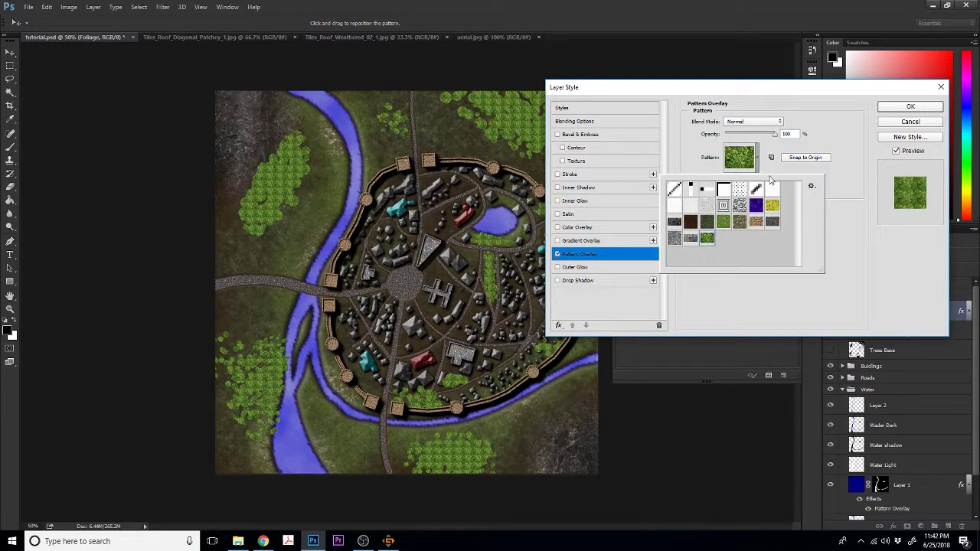
pyautogui.click(844, 189)
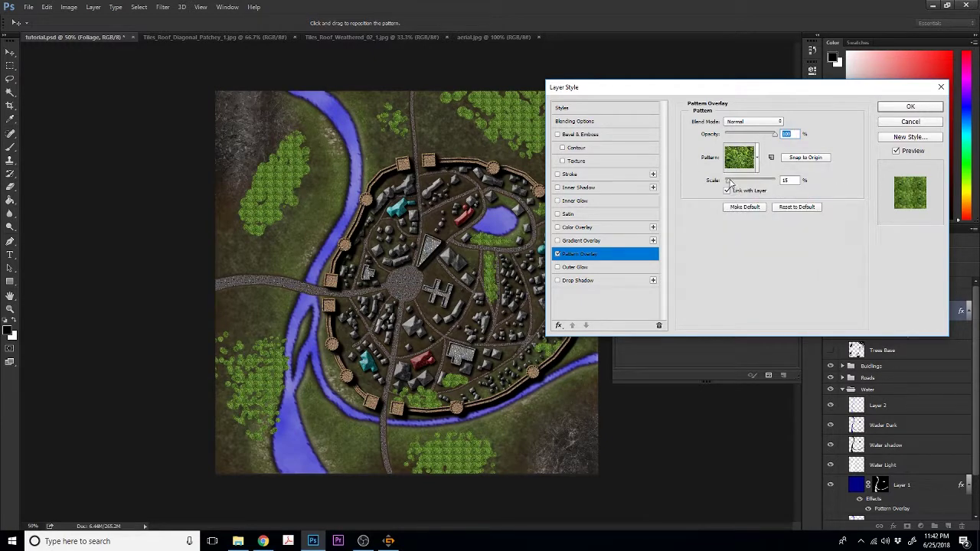
pyautogui.moveTo(729, 183); pyautogui.dragTo(739, 184)
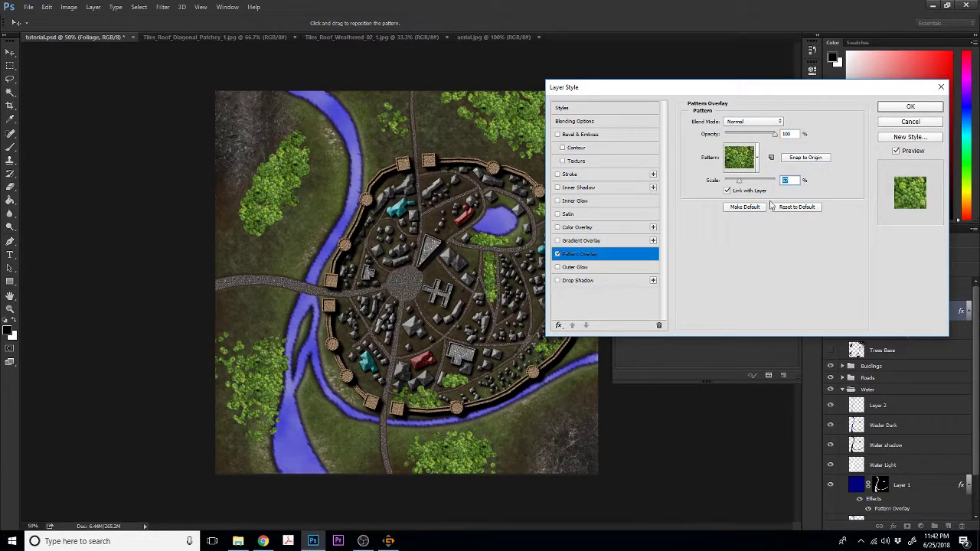
pyautogui.click(898, 109)
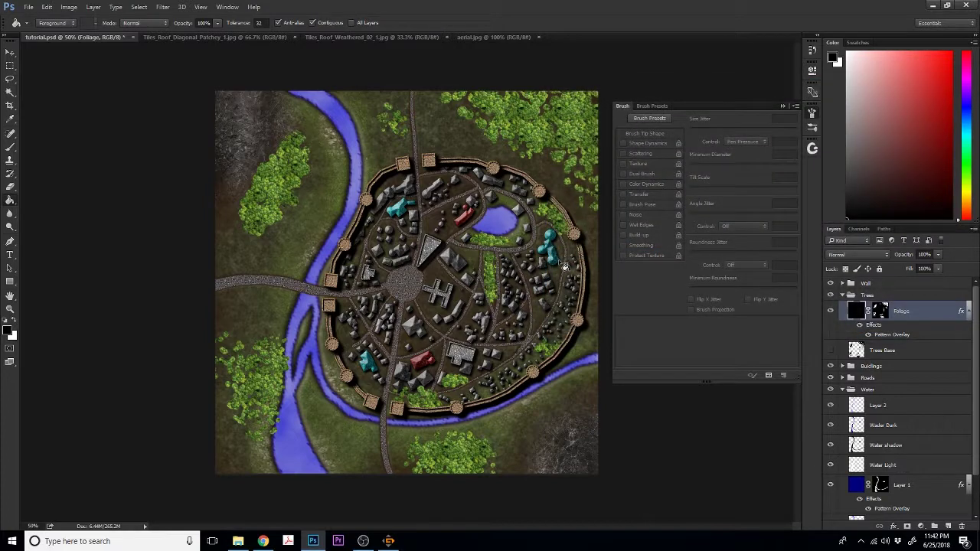
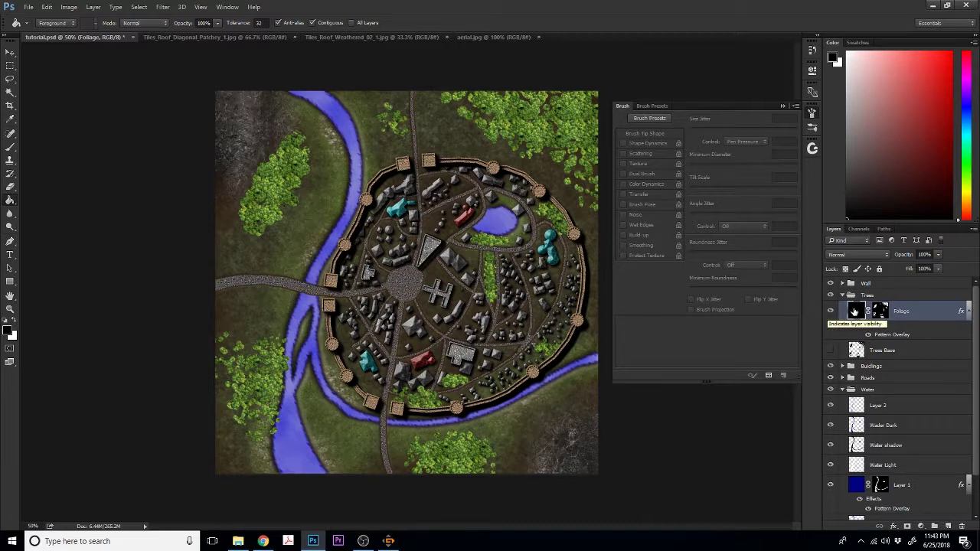
pyautogui.doubleClick(856, 312)
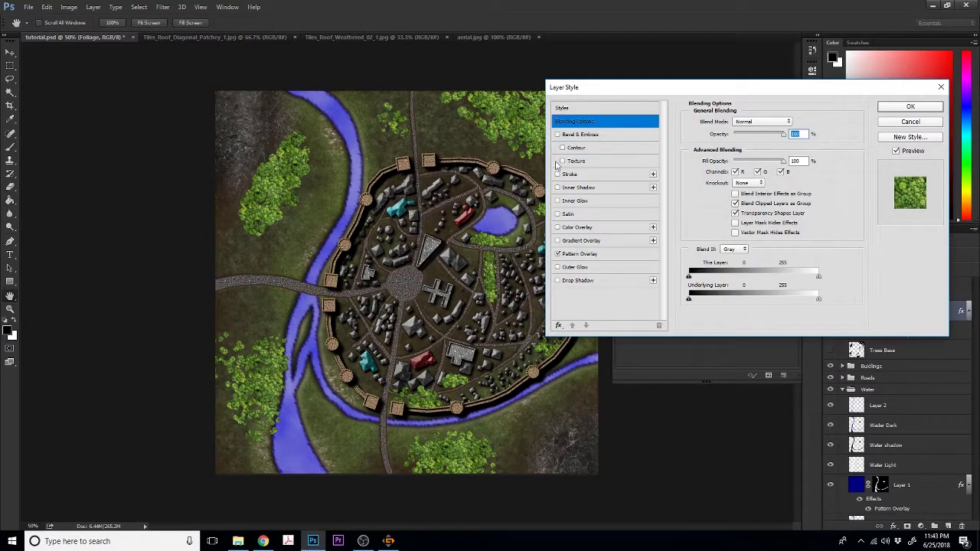
pyautogui.moveTo(776, 92); pyautogui.dragTo(597, 98)
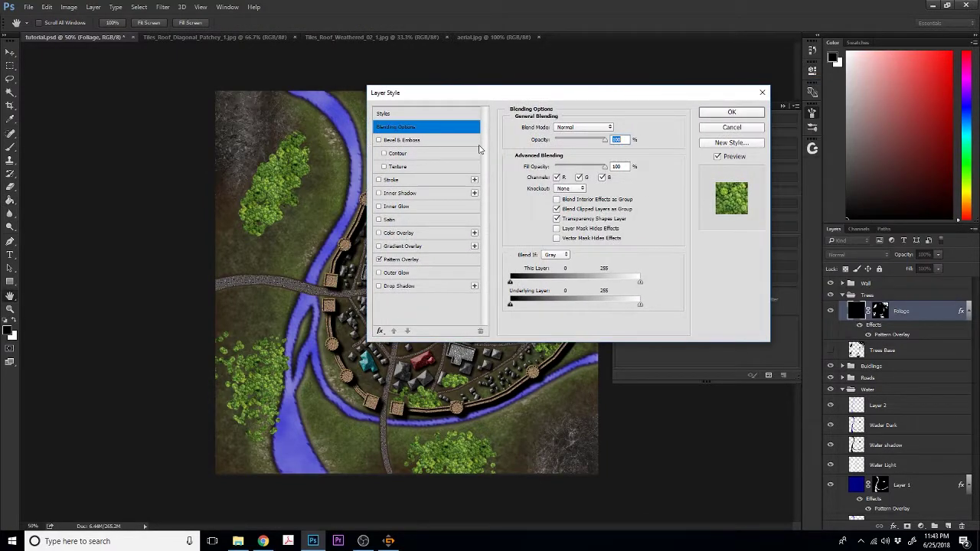
pyautogui.click(761, 92)
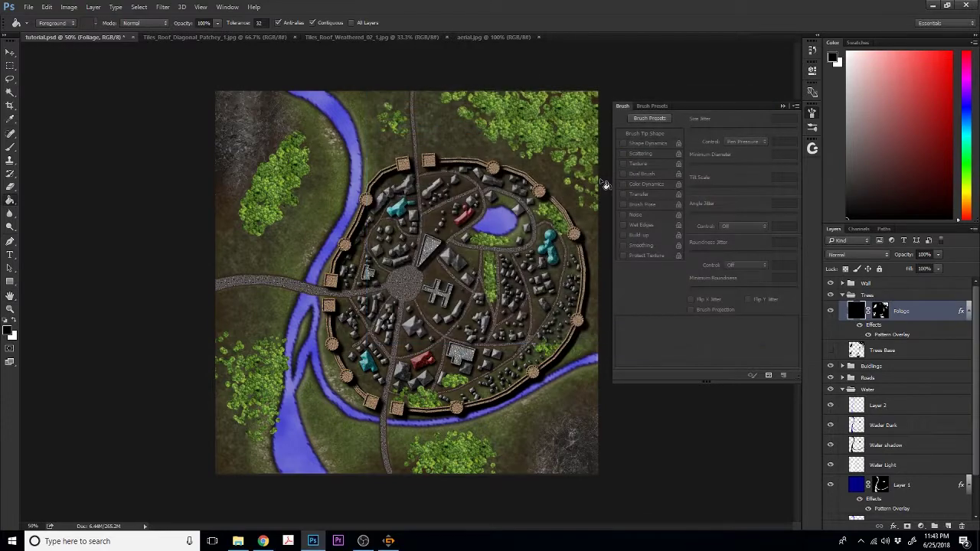
# - Collapse the brush settings and examine the foliage texture up close around the town
pyautogui.hotkey('ctrl', '+')
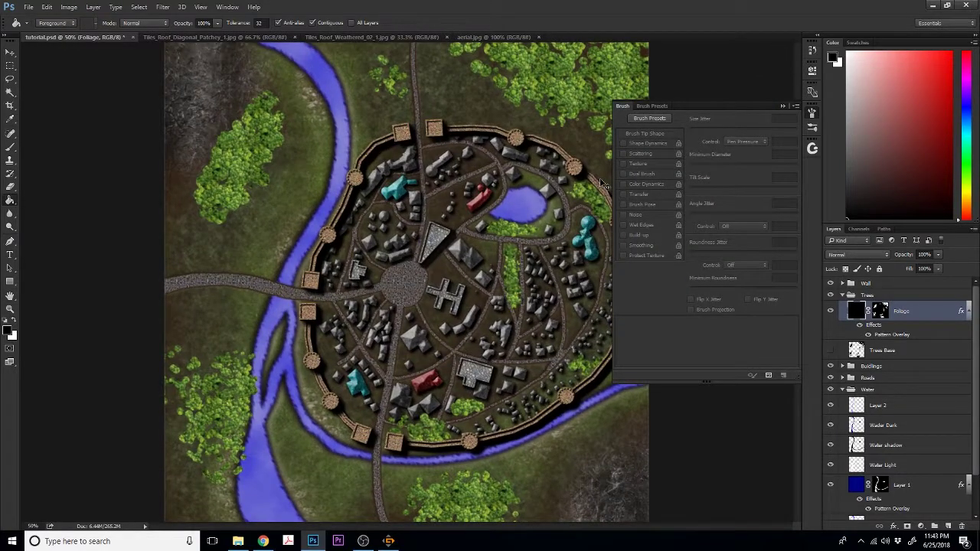
pyautogui.hotkey('ctrl', '+')
pyautogui.hotkey('ctrl', '+')
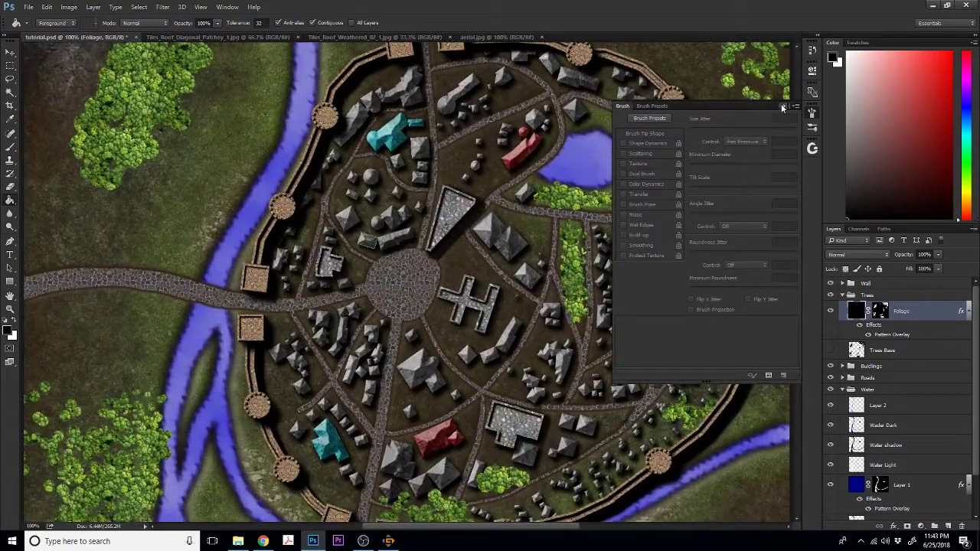
pyautogui.click(782, 107)
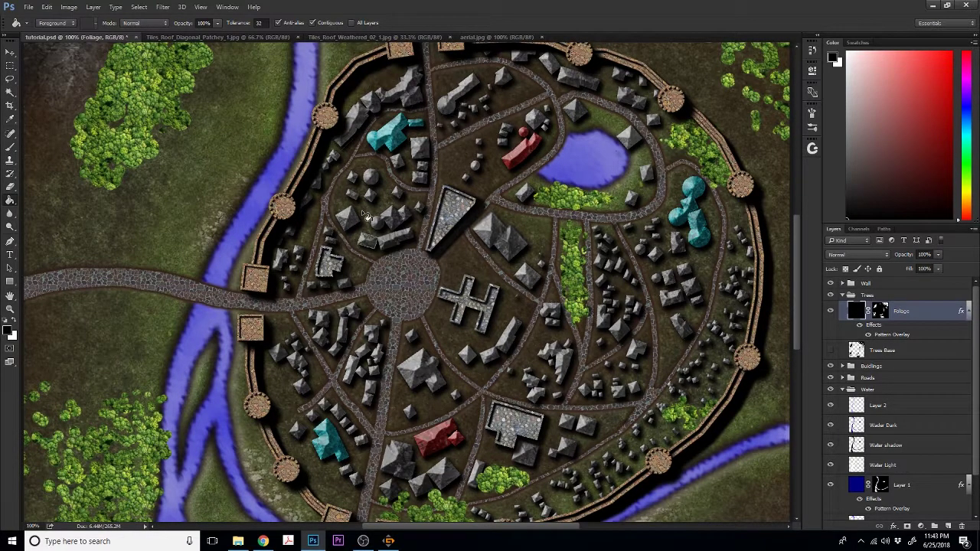
pyautogui.hotkey('ctrl', '-')
pyautogui.hotkey('ctrl', '-')
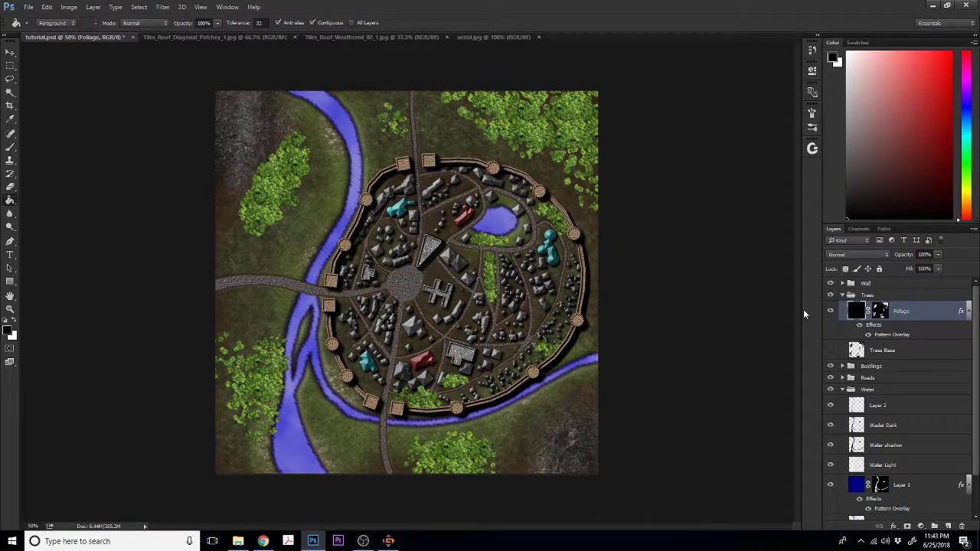
# - Enable Bevel & Emboss on the Foliage layer and try its Texture option on and off
pyautogui.doubleClick(857, 312)
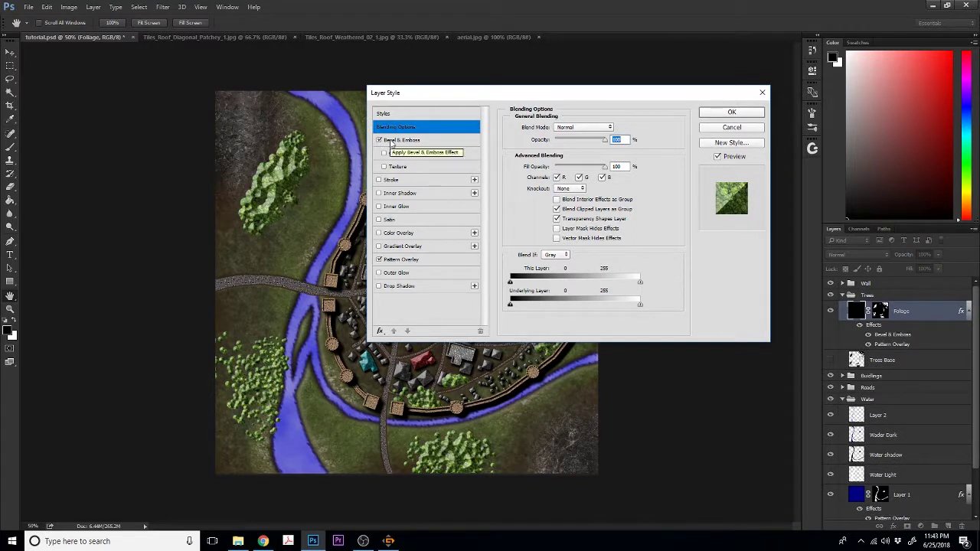
pyautogui.click(419, 142)
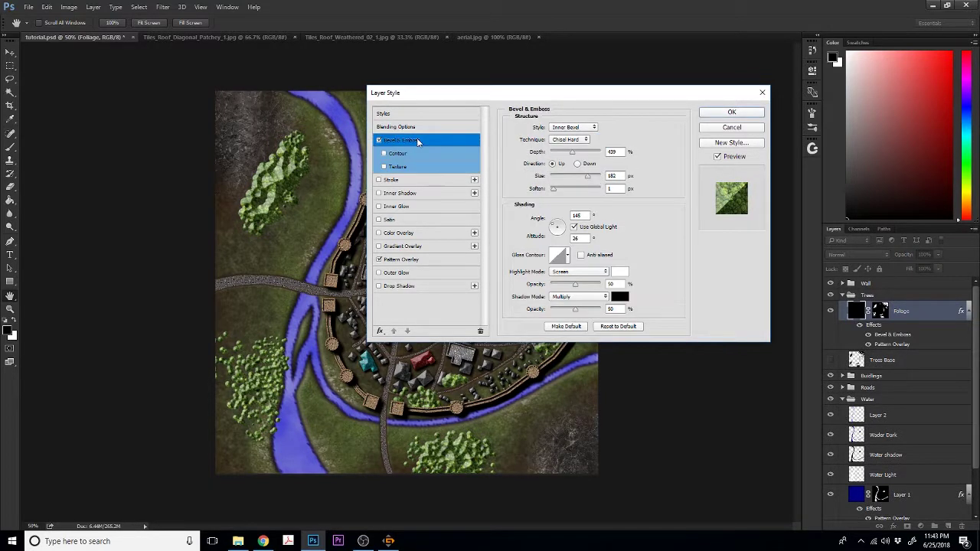
pyautogui.click(384, 167)
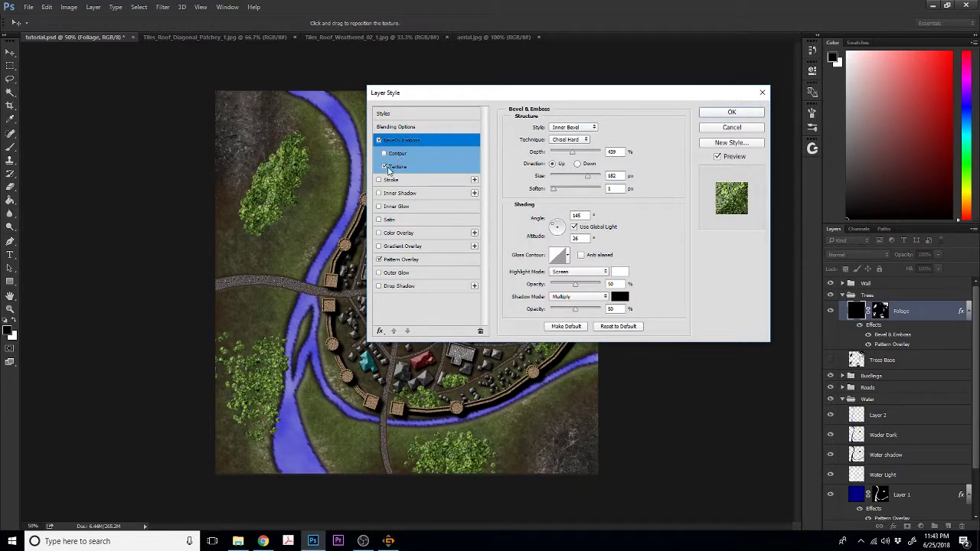
pyautogui.click(385, 166)
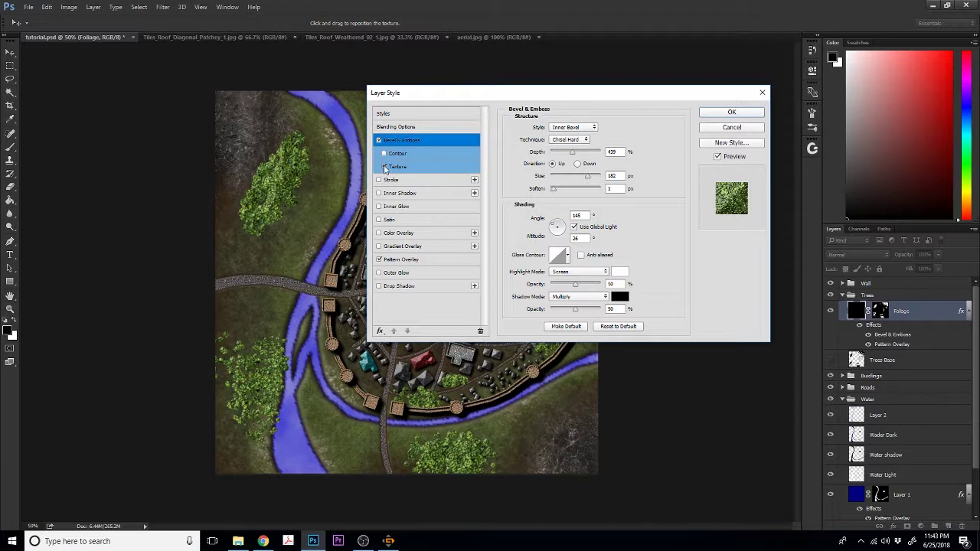
# - Try the Smooth bevel technique, settle on Chisel Soft, and set depth to 266%, size to 49 px and soften to 13 px
pyautogui.click(580, 139)
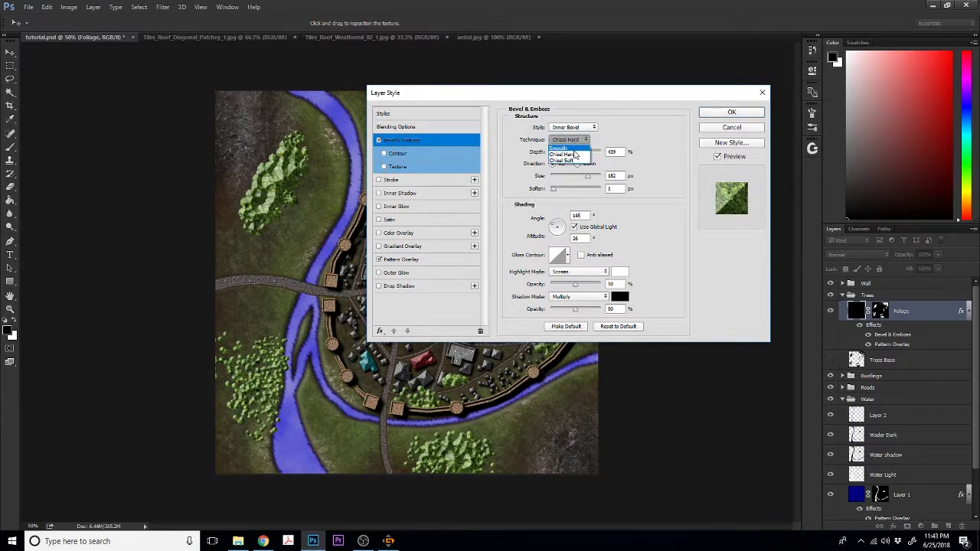
pyautogui.click(572, 149)
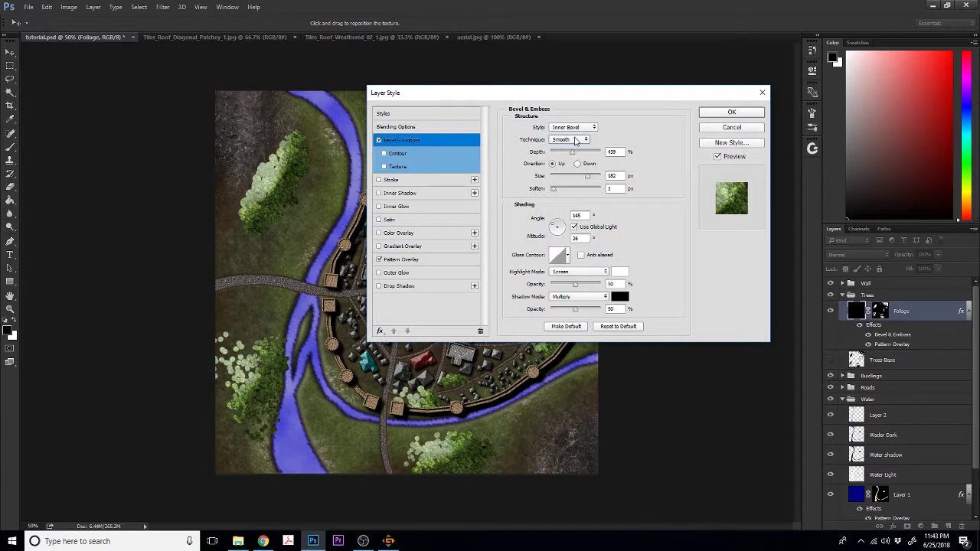
pyautogui.click(570, 139)
pyautogui.click(570, 157)
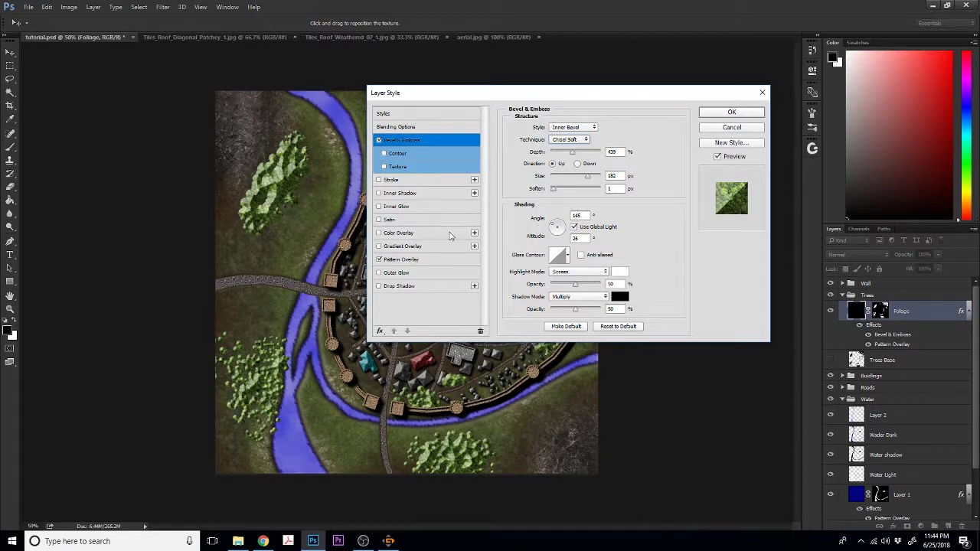
pyautogui.click(570, 153)
pyautogui.moveTo(588, 177)
pyautogui.mouseDown()
pyautogui.moveTo(558, 182)
pyautogui.moveTo(562, 193)
pyautogui.moveTo(587, 192)
pyautogui.mouseUp()
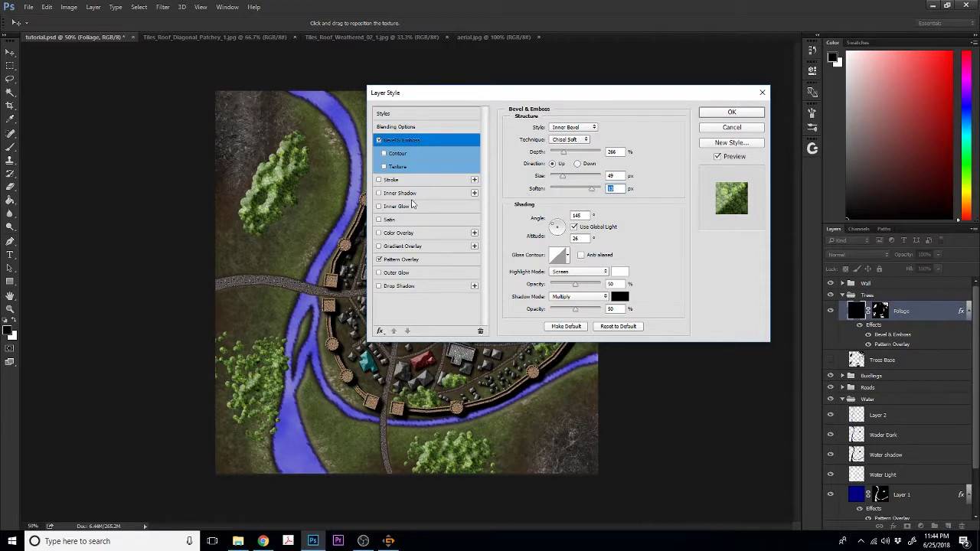
# - Enable the bevel's Texture on the Foliage layer with a depth of about +242% and apply the layer style
pyautogui.click(385, 168)
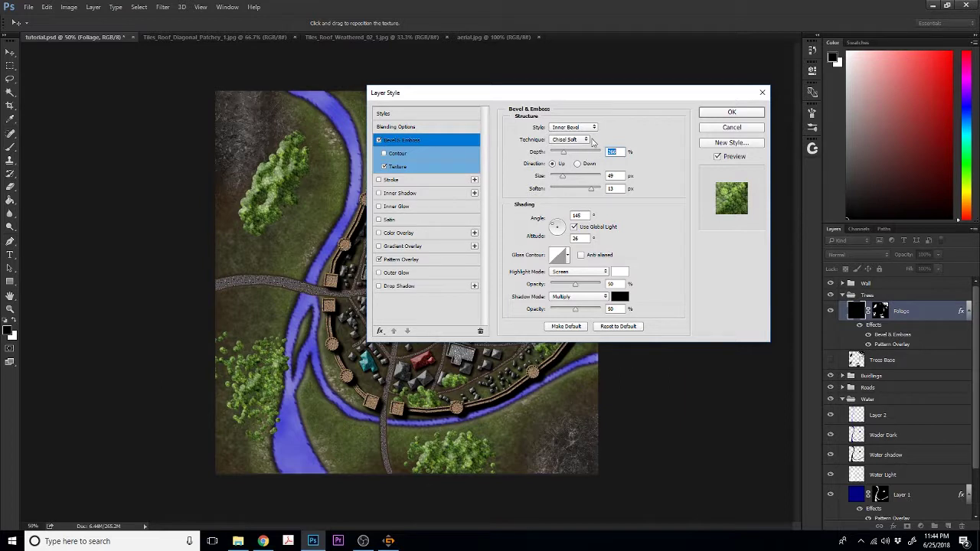
pyautogui.click(396, 168)
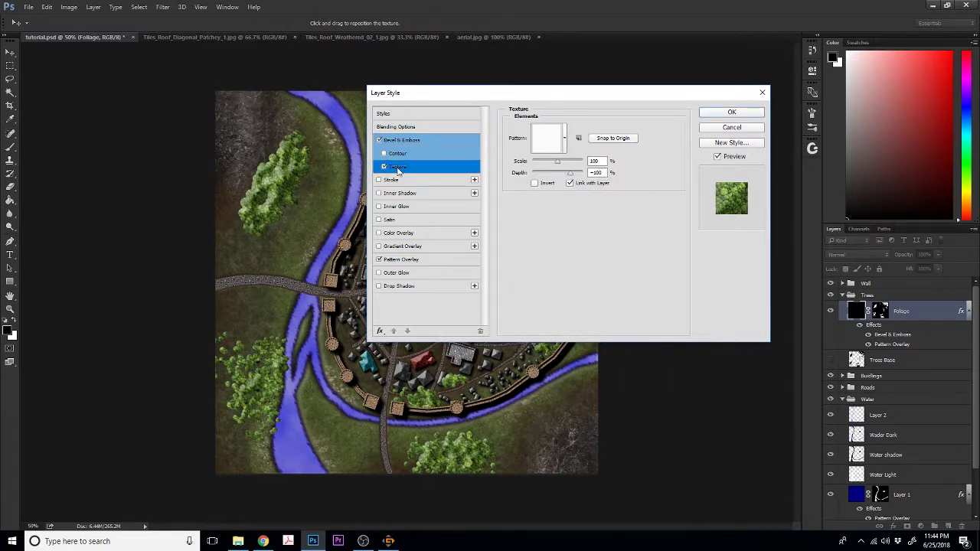
pyautogui.moveTo(557, 95); pyautogui.dragTo(725, 86)
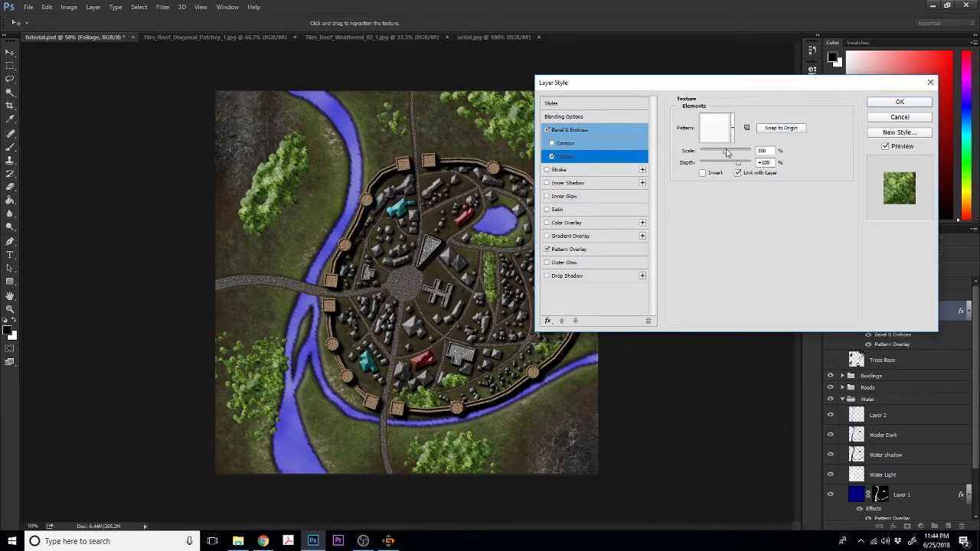
pyautogui.moveTo(738, 166); pyautogui.dragTo(741, 167)
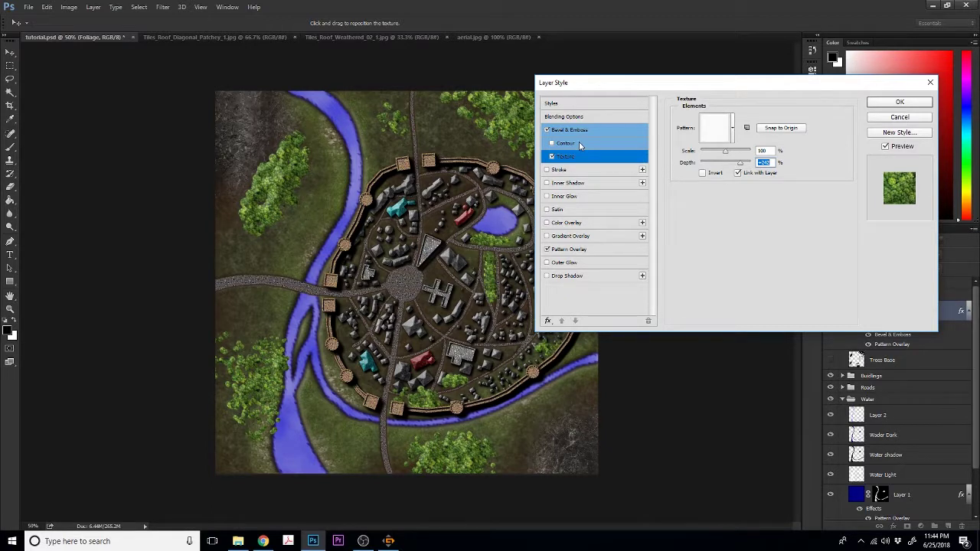
pyautogui.click(897, 104)
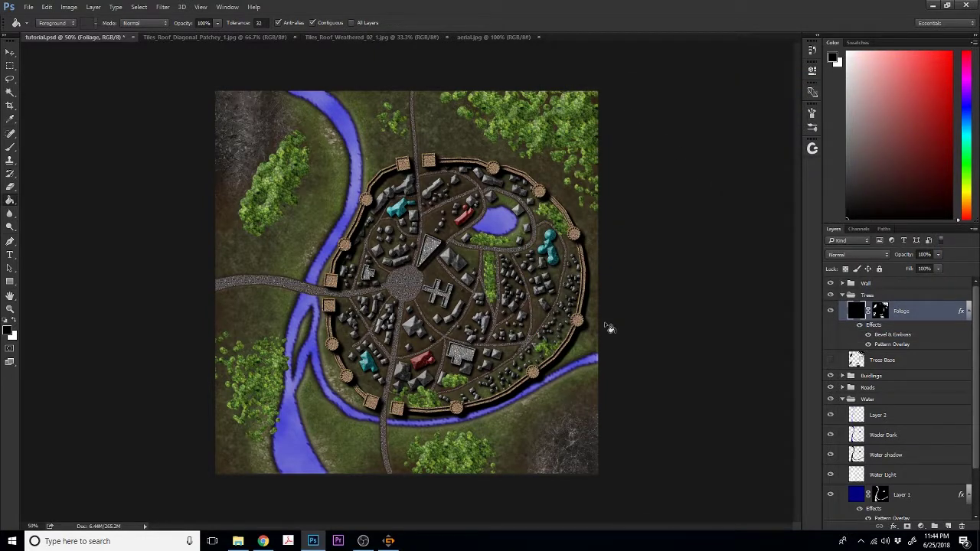
# - Compare the Foliage layer with its effects hidden and shown
pyautogui.click(862, 326)
pyautogui.click(862, 326)
pyautogui.click(867, 338)
# - Load the Trees Base outline as a selection, fill it with black on a new layer named Tree shadows, and deselect
pyautogui.click(880, 361)
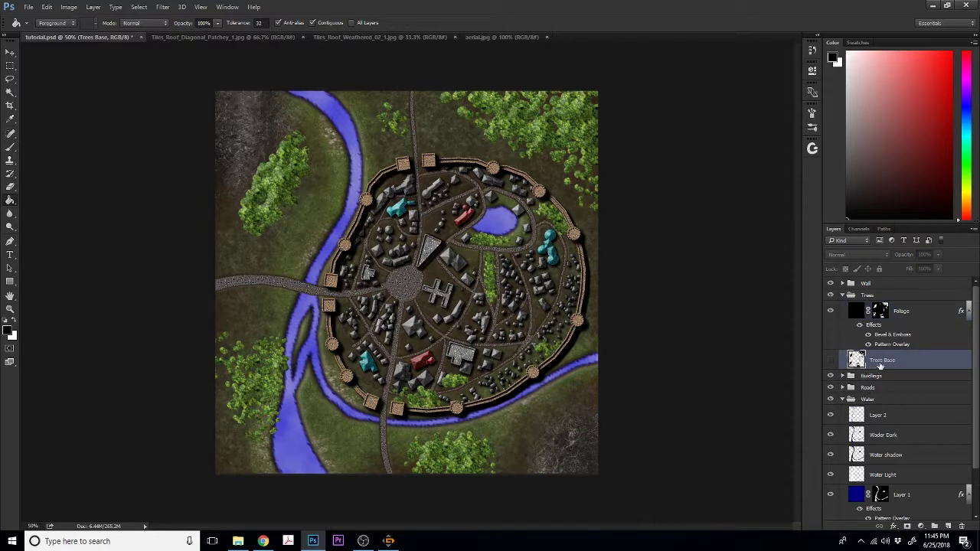
pyautogui.keyDown('ctrl'); pyautogui.click(855, 360); pyautogui.keyUp('ctrl')
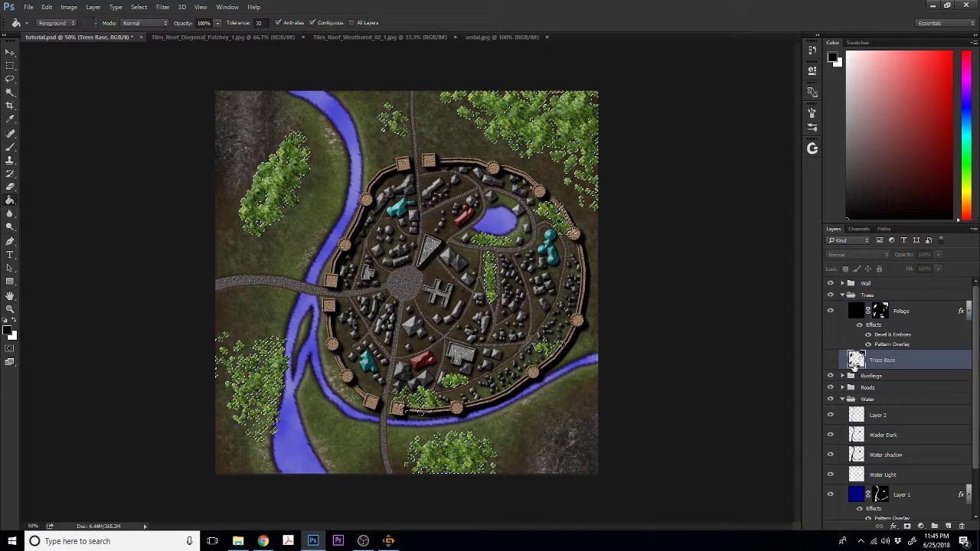
pyautogui.click(947, 527)
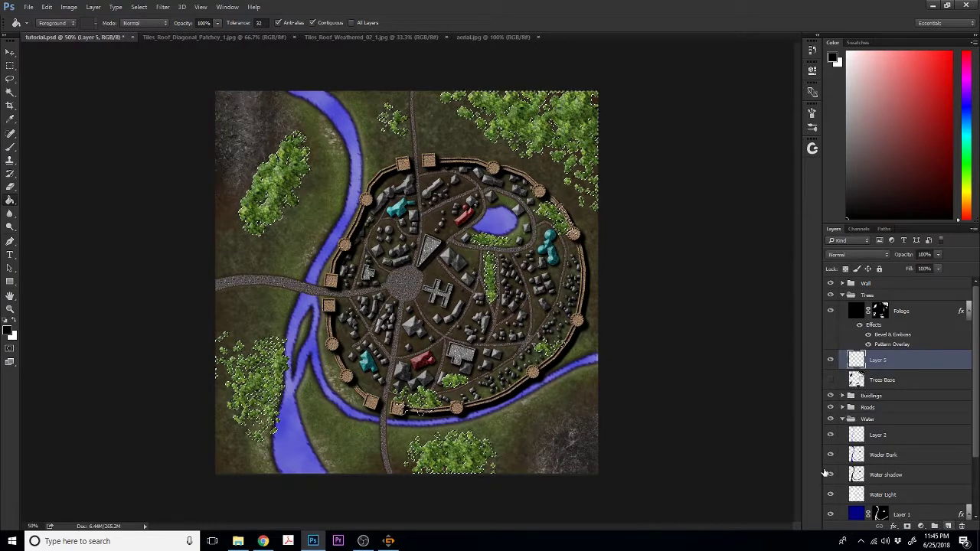
pyautogui.doubleClick(877, 360)
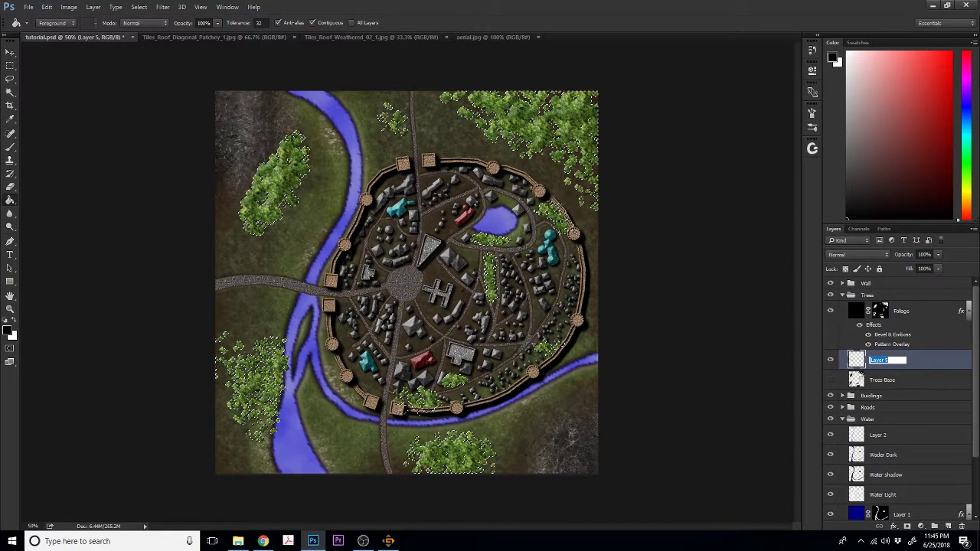
pyautogui.write('Tree shad')
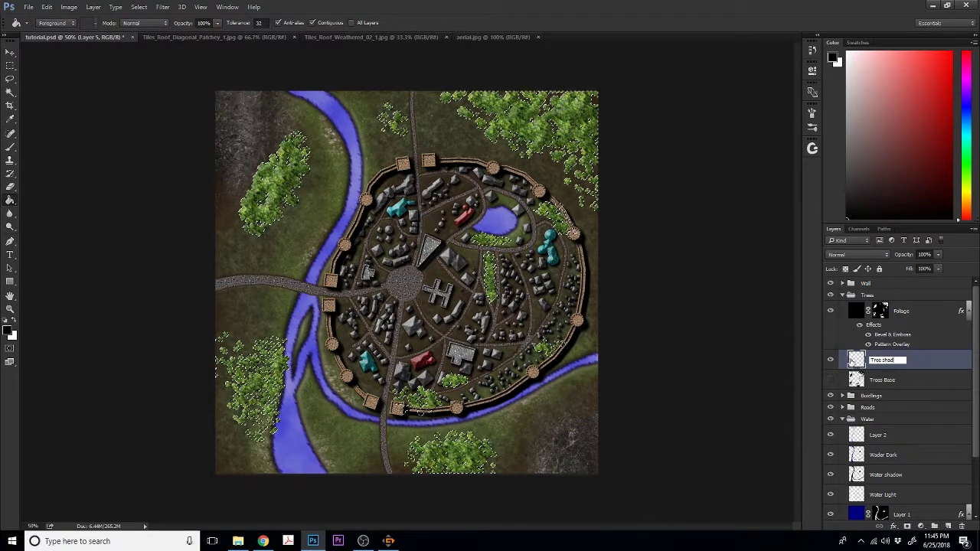
pyautogui.write('ows')
pyautogui.press('Return')
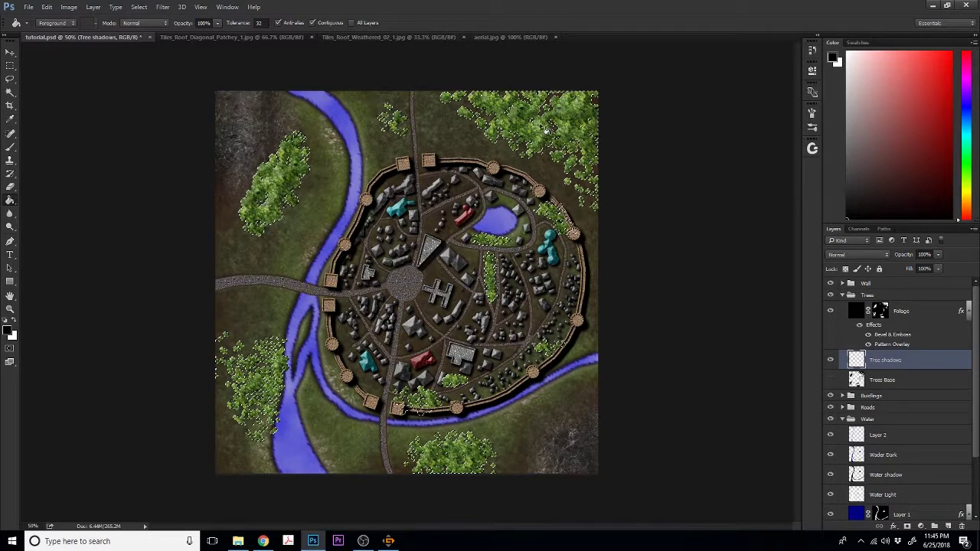
pyautogui.click(545, 229)
pyautogui.hotkey('ctrl', 'd')
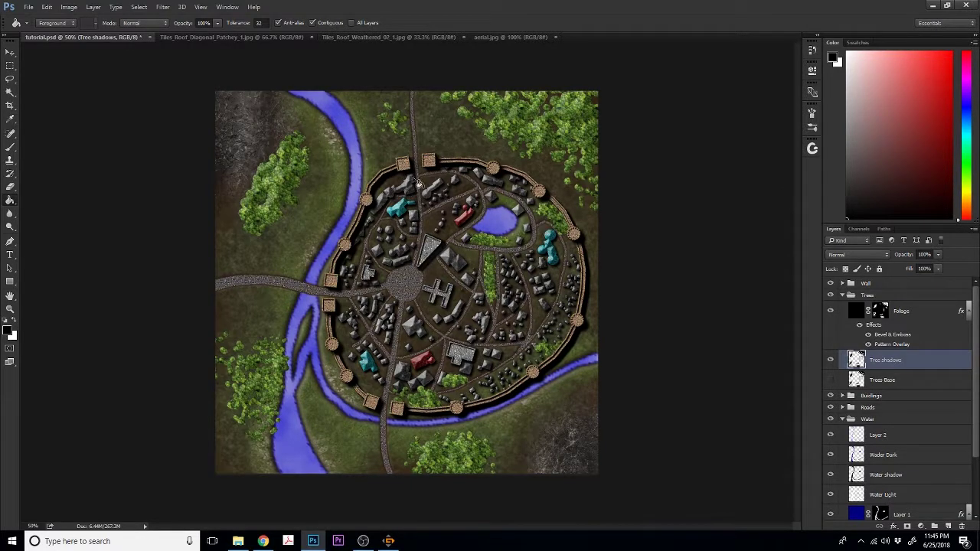
# - Apply a Gaussian Blur with a radius of 5.1 pixels to the Tree shadows layer
pyautogui.click(163, 8)
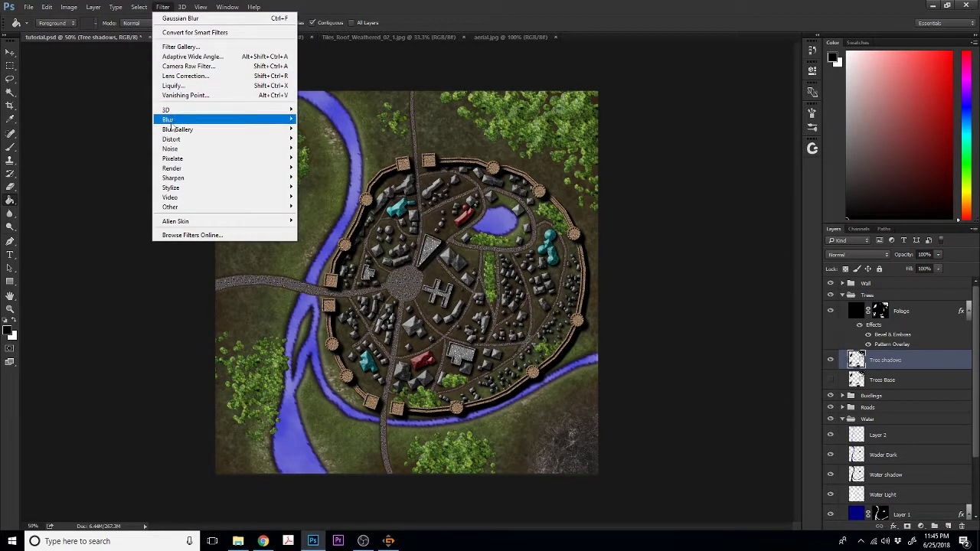
pyautogui.moveTo(172, 123)
pyautogui.click(123, 158)
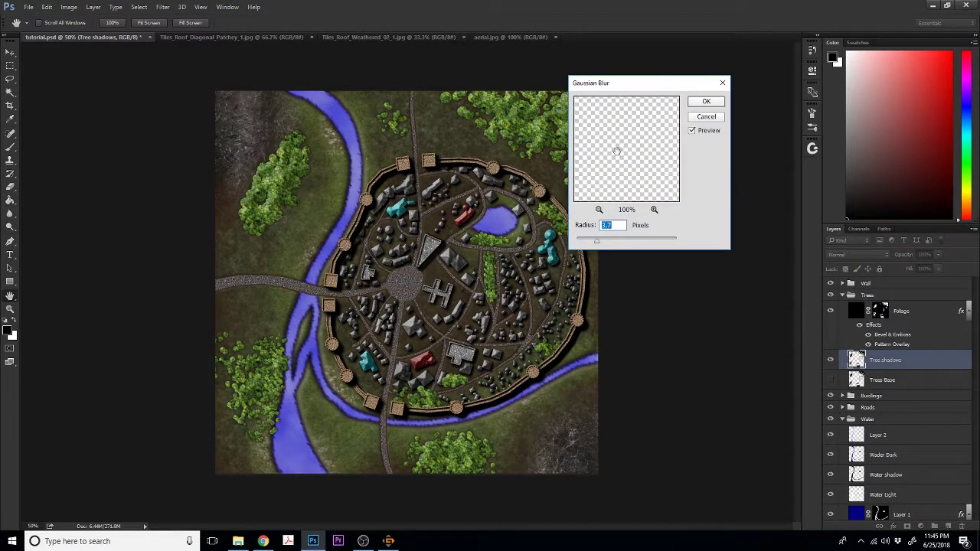
pyautogui.moveTo(617, 147); pyautogui.dragTo(649, 171)
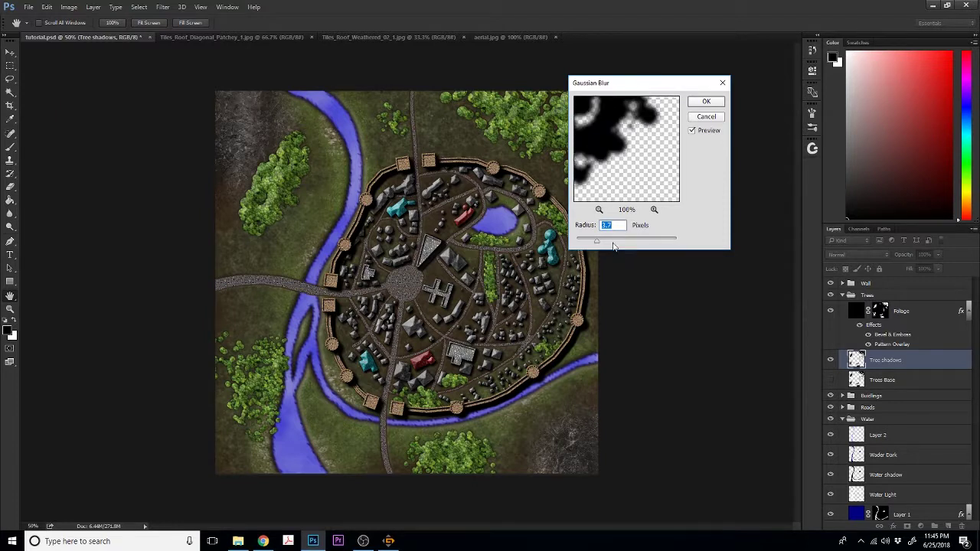
pyautogui.moveTo(597, 242); pyautogui.dragTo(605, 245)
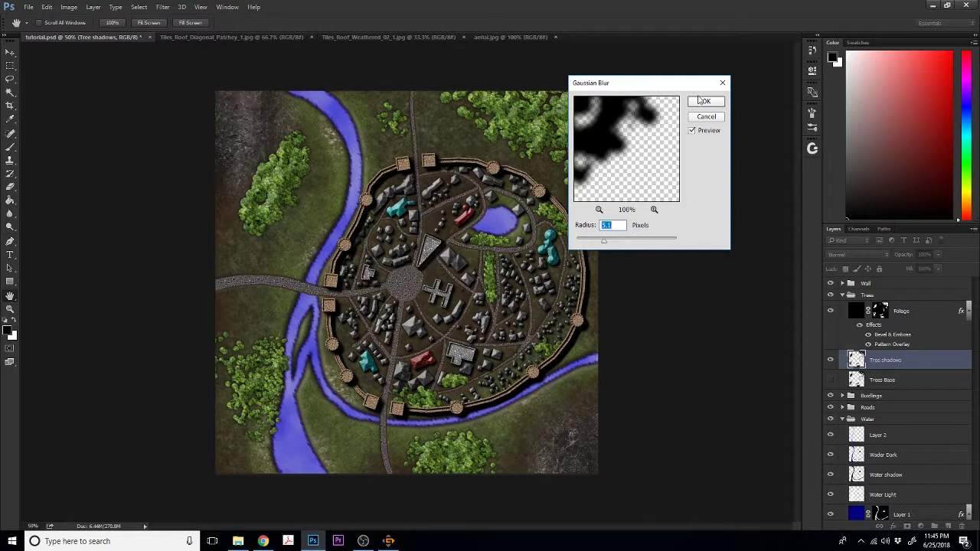
pyautogui.click(703, 102)
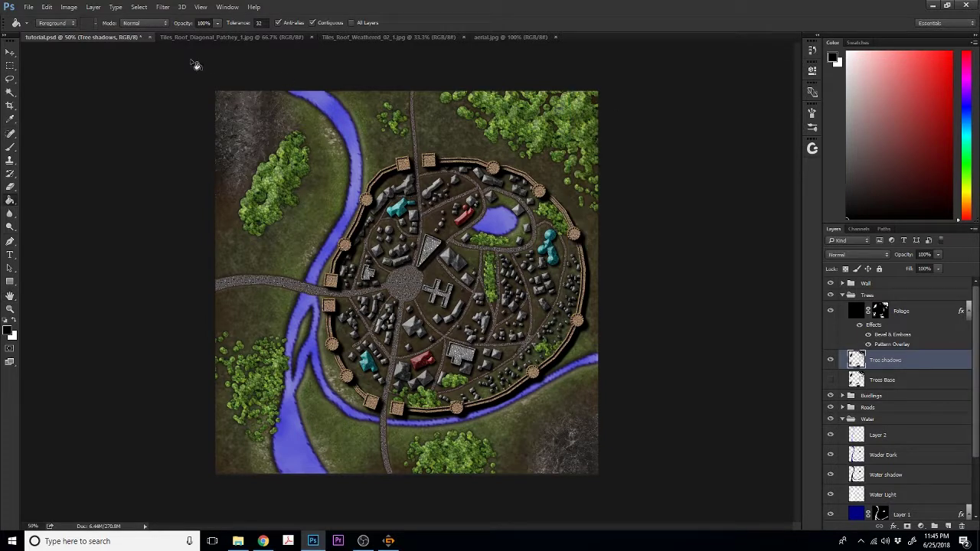
# - Offset the tree shadows slightly from the trees and blur them again with a Gaussian Blur radius of about 9.2 pixels
pyautogui.click(10, 52)
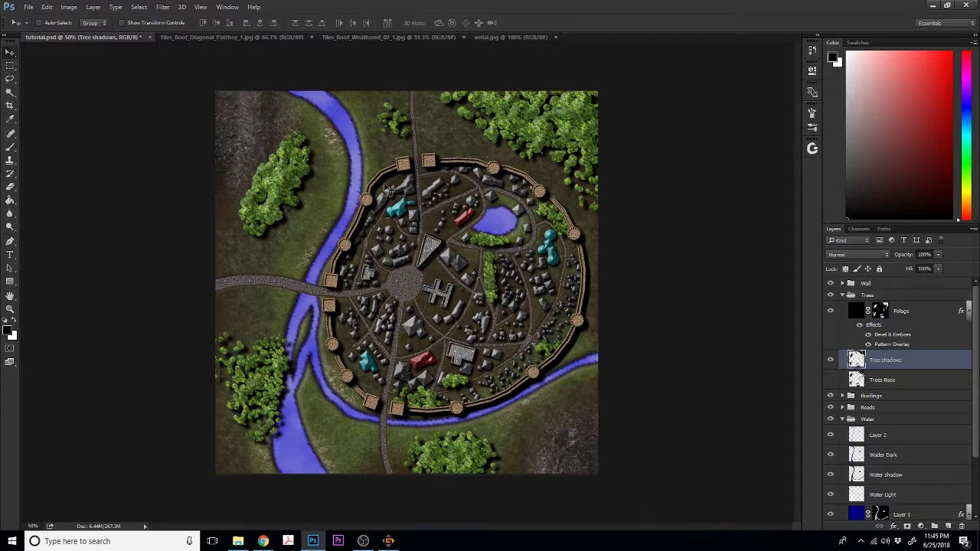
pyautogui.click(139, 7)
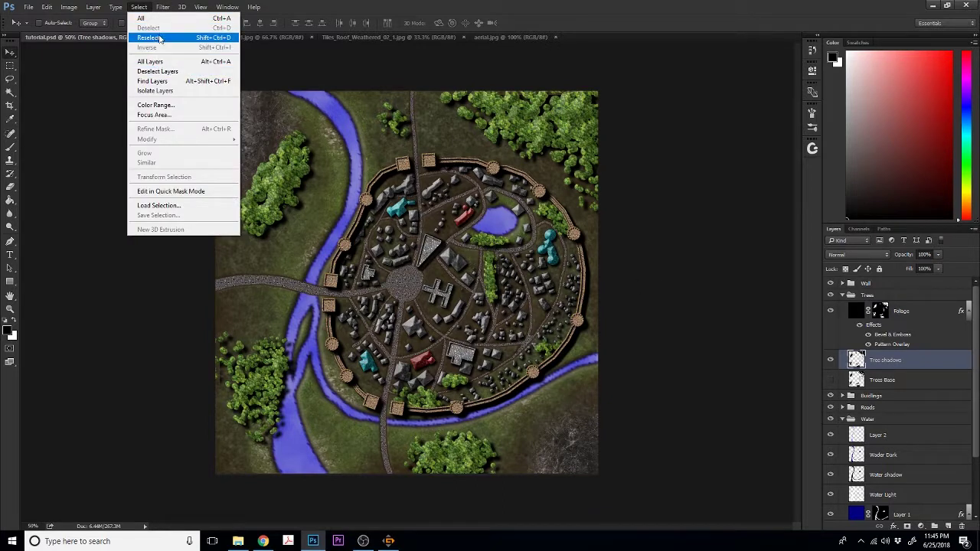
pyautogui.moveTo(162, 6)
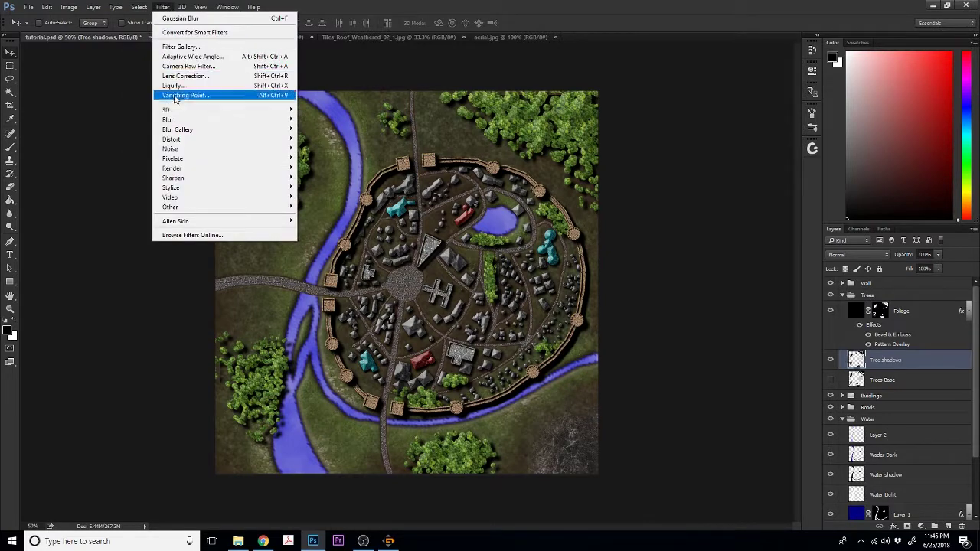
pyautogui.moveTo(176, 120)
pyautogui.click(122, 159)
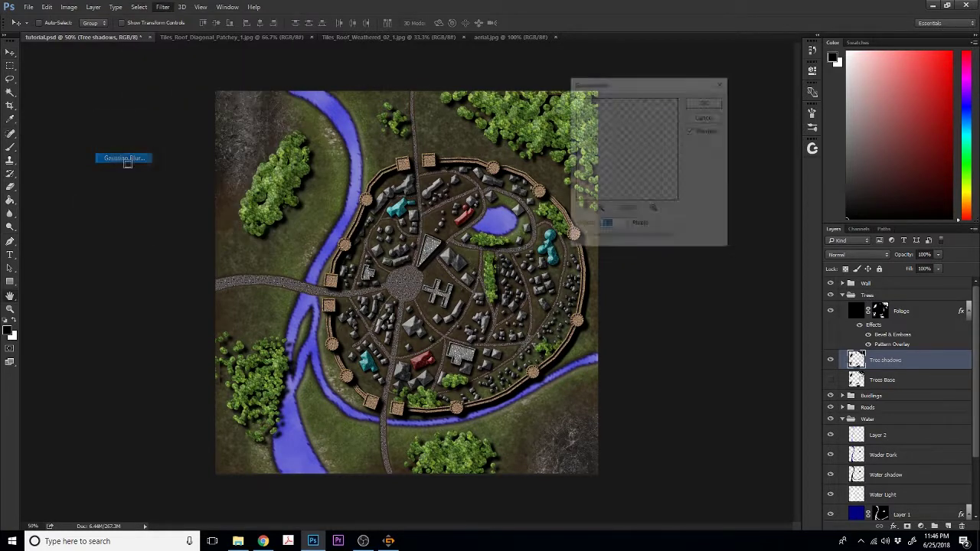
pyautogui.moveTo(604, 241); pyautogui.dragTo(614, 244)
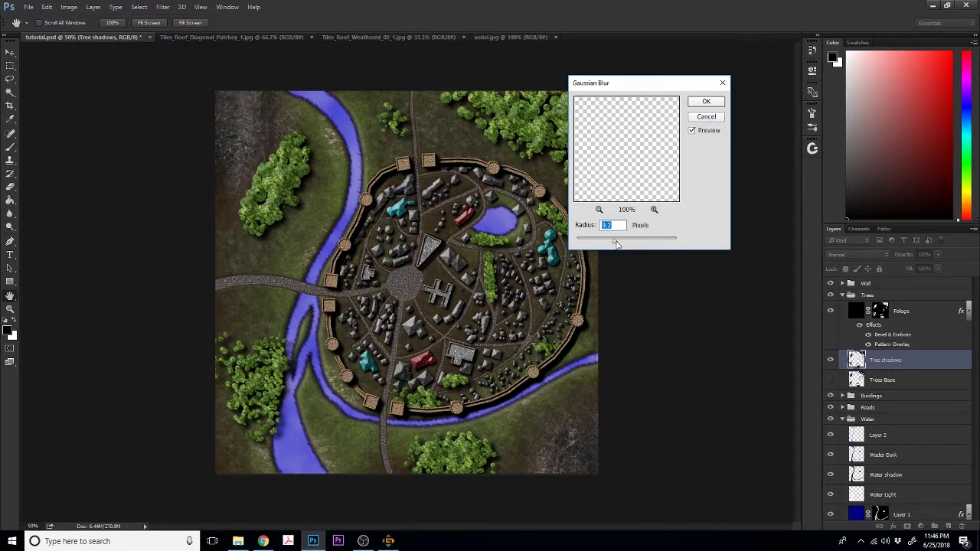
pyautogui.click(703, 104)
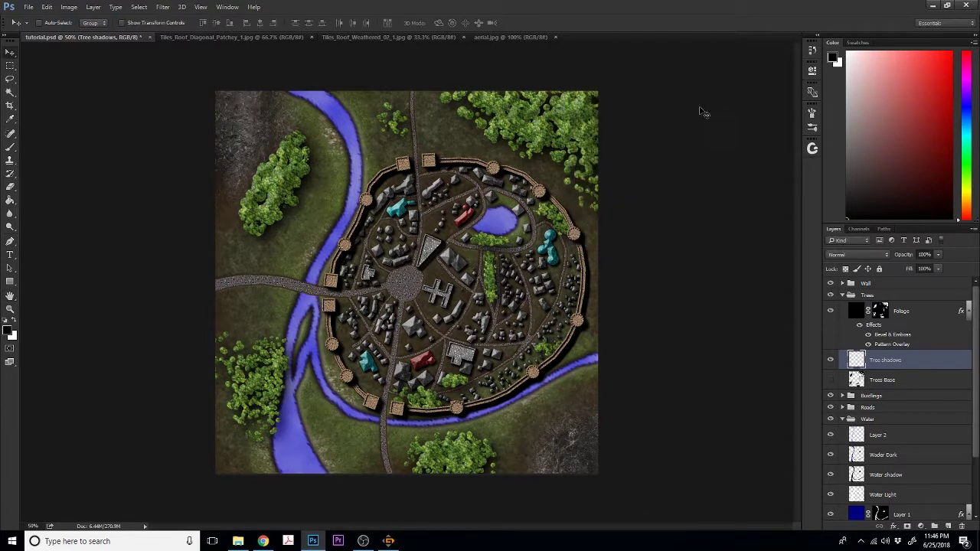
# - Duplicate the Tree shadows layer once and merge the copy with the original to darken the shadows
pyautogui.moveTo(889, 363); pyautogui.dragTo(946, 526)
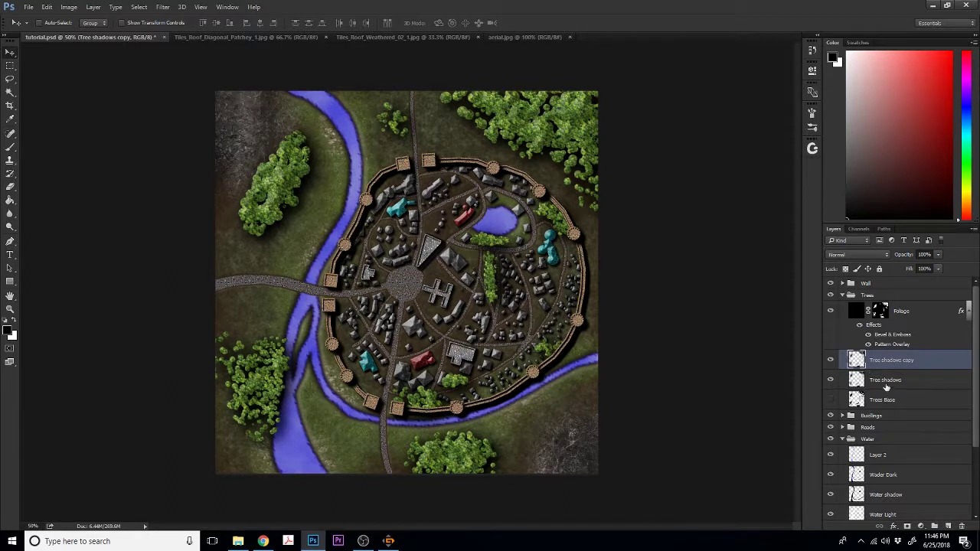
pyautogui.moveTo(885, 365); pyautogui.dragTo(946, 527)
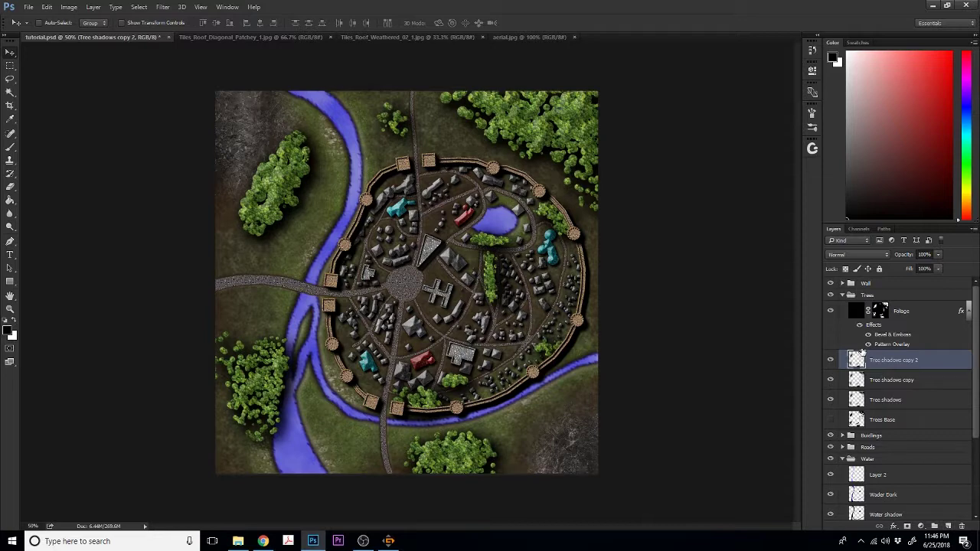
pyautogui.hotkey('ctrl', 'z')
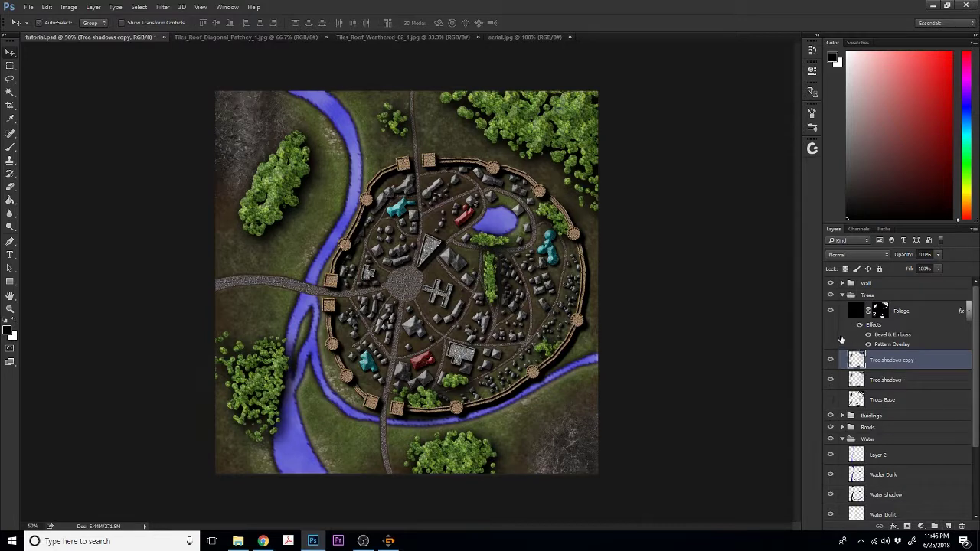
pyautogui.keyDown('shift'); pyautogui.click(881, 381); pyautogui.keyUp('shift')
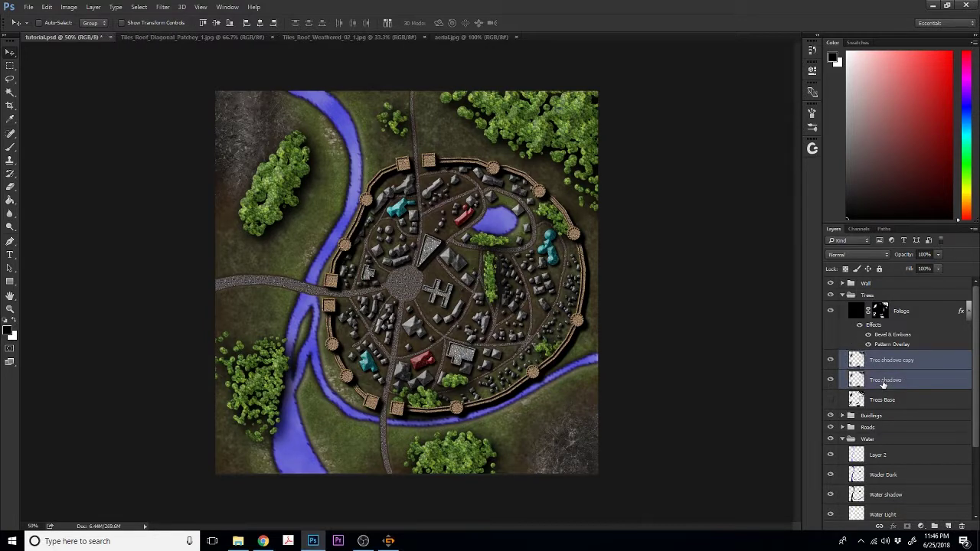
pyautogui.rightClick(882, 365)
pyautogui.click(821, 372)
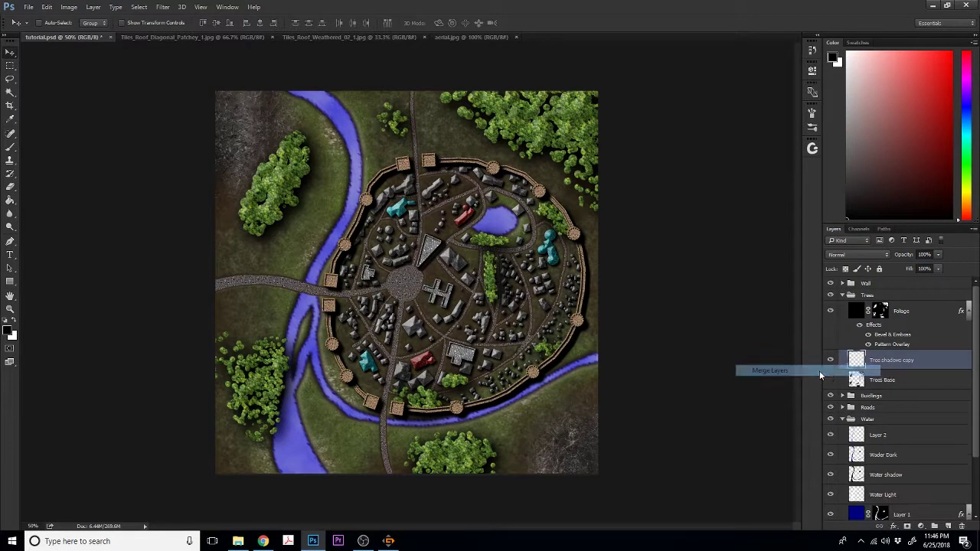
# - Rename the merged shadow layer as Tree shadows
pyautogui.doubleClick(907, 360)
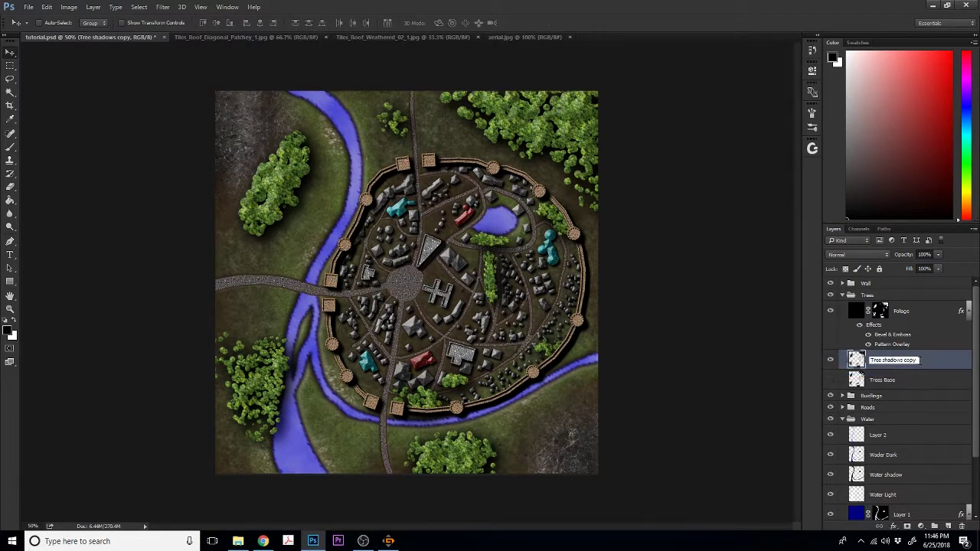
pyautogui.doubleClick(911, 360)
pyautogui.press('BackSpace')
pyautogui.press('Return')
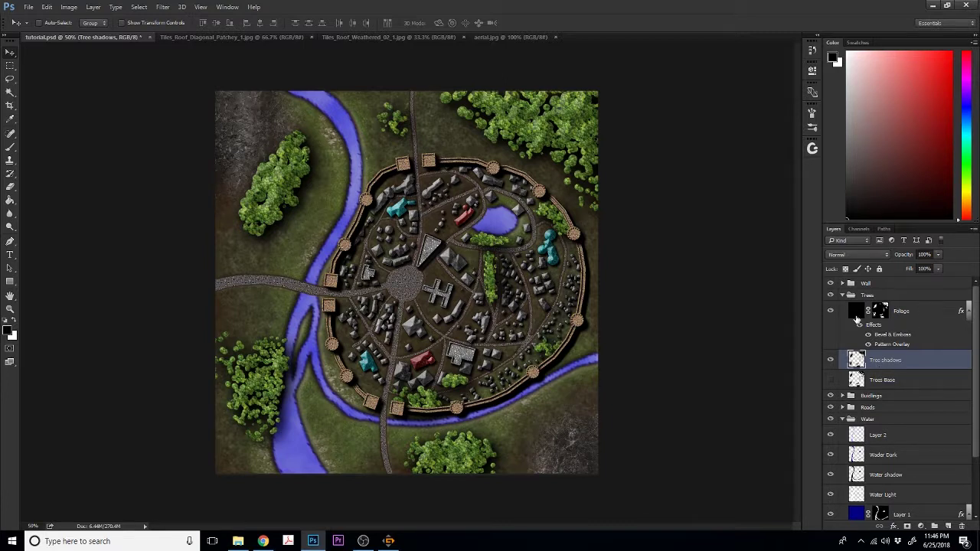
# - Clear the Foliage layer's mask by selecting the whole canvas and filling the mask with black
pyautogui.click(881, 311)
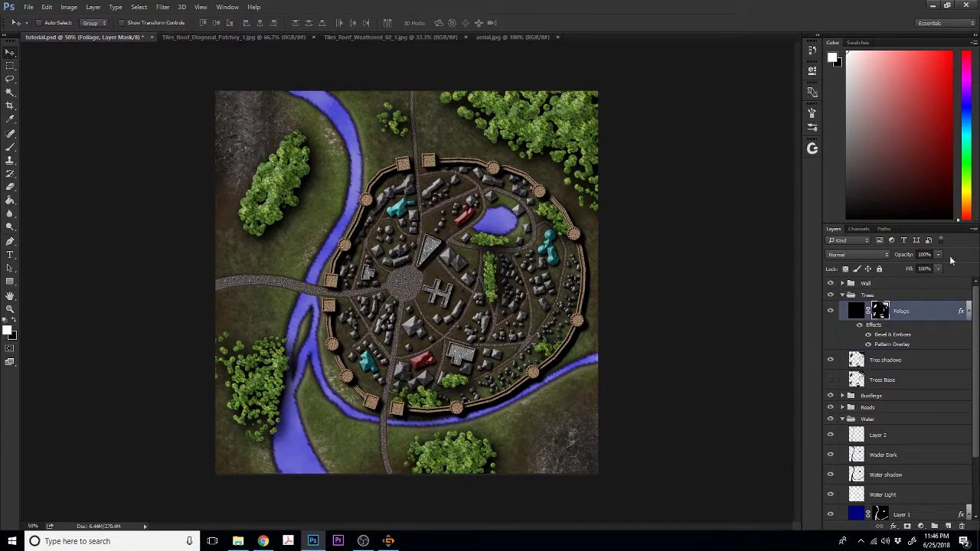
pyautogui.hotkey('ctrl', 'a')
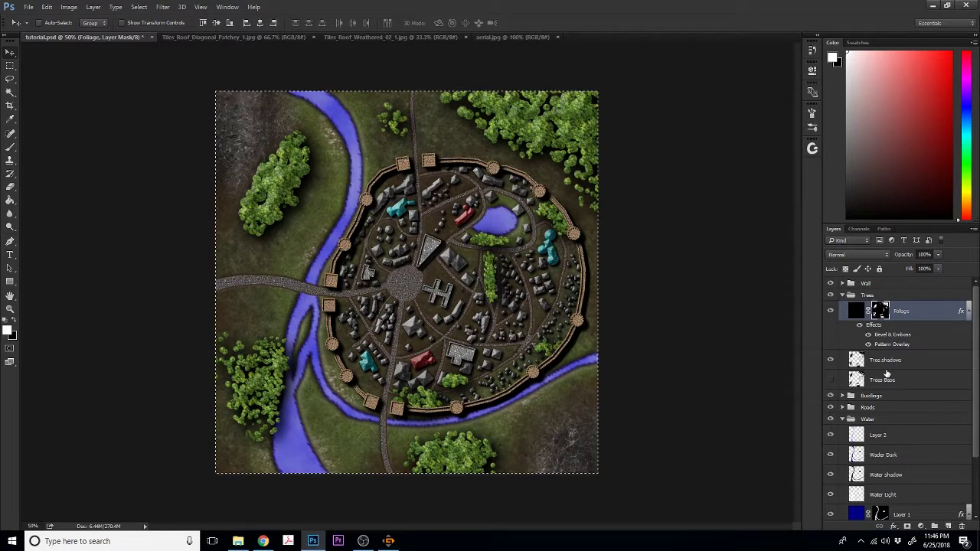
pyautogui.hotkey('ctrl', 'BackSpace')
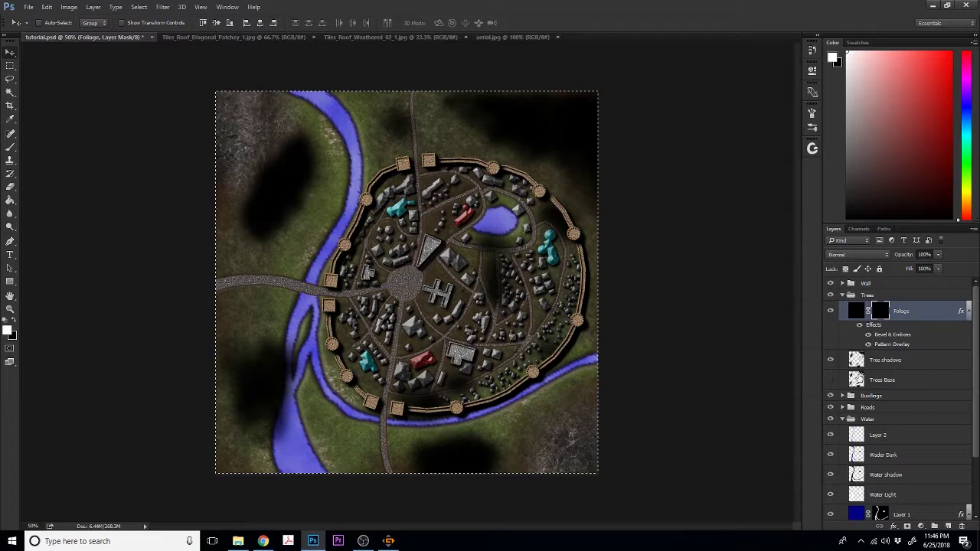
# - Load the outline of the Trees Base layer as a selection
pyautogui.click(865, 381)
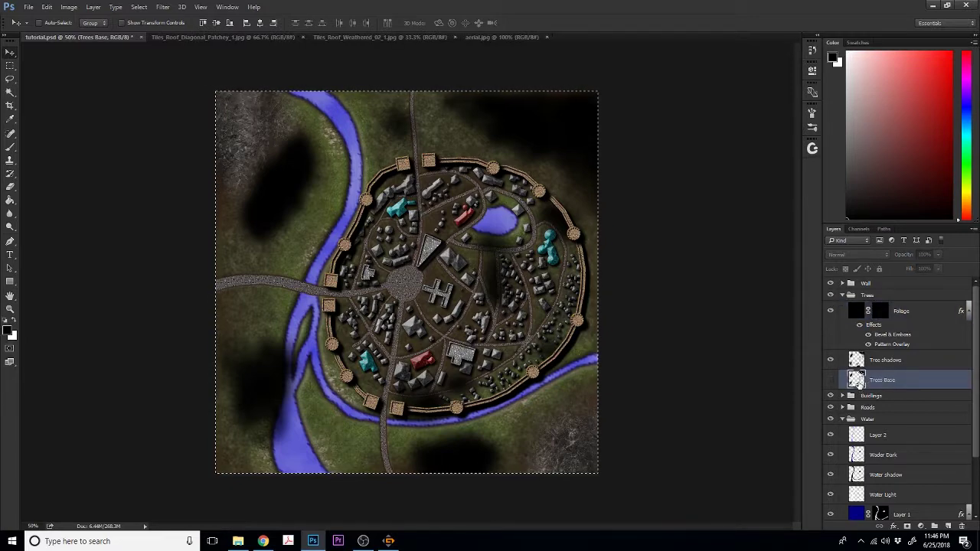
pyautogui.keyDown('ctrl'); pyautogui.click(857, 380); pyautogui.keyUp('ctrl')
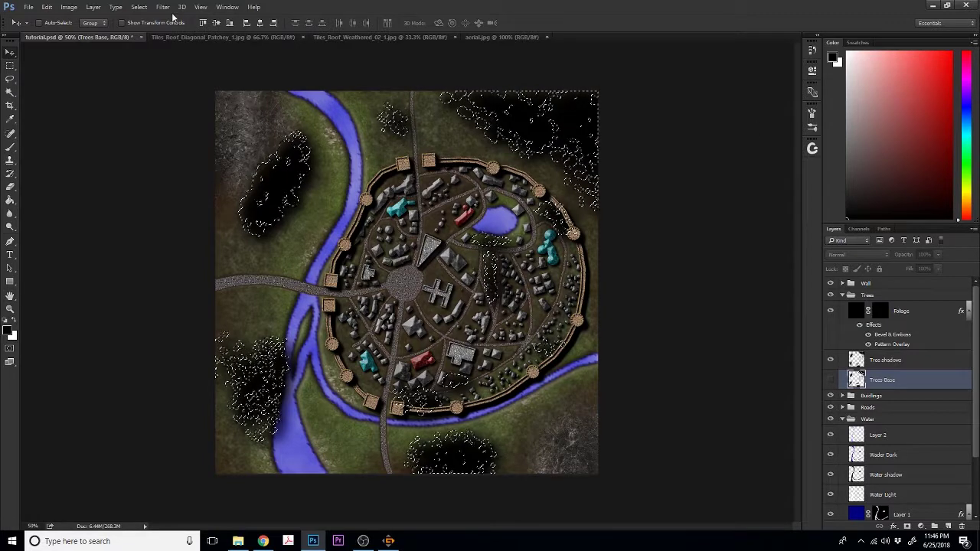
pyautogui.click(433, 127)
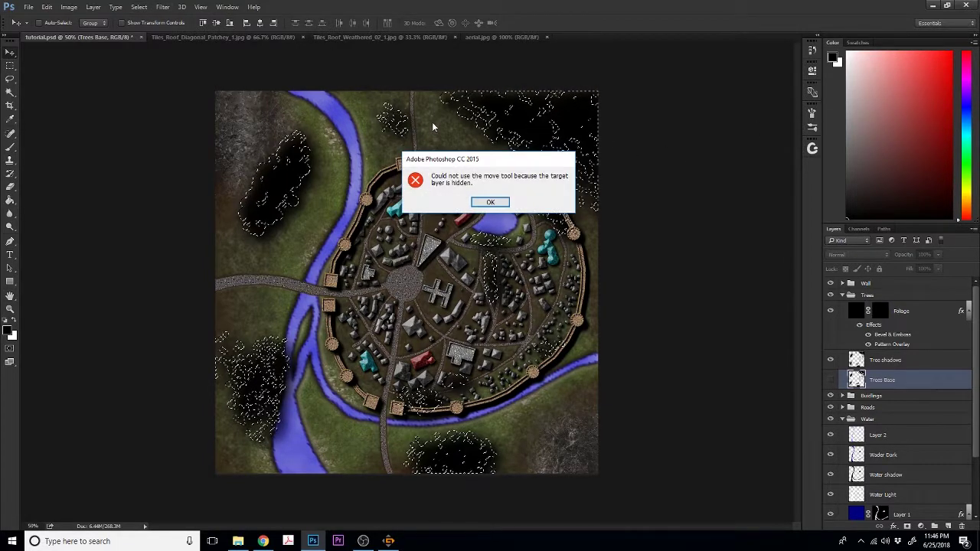
pyautogui.click(494, 203)
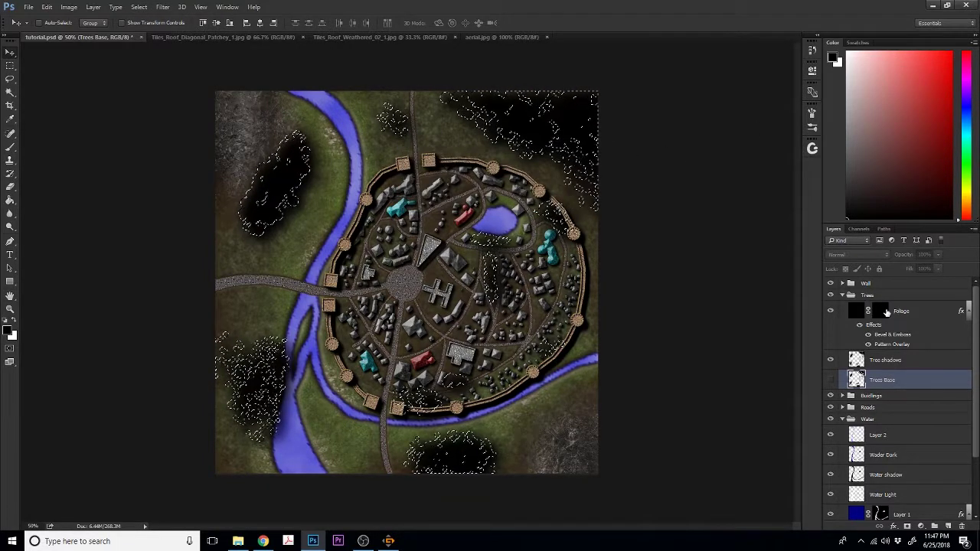
# - Try feathering the tree selection by 4 pixels and filling it with white on the Foliage mask
pyautogui.click(882, 311)
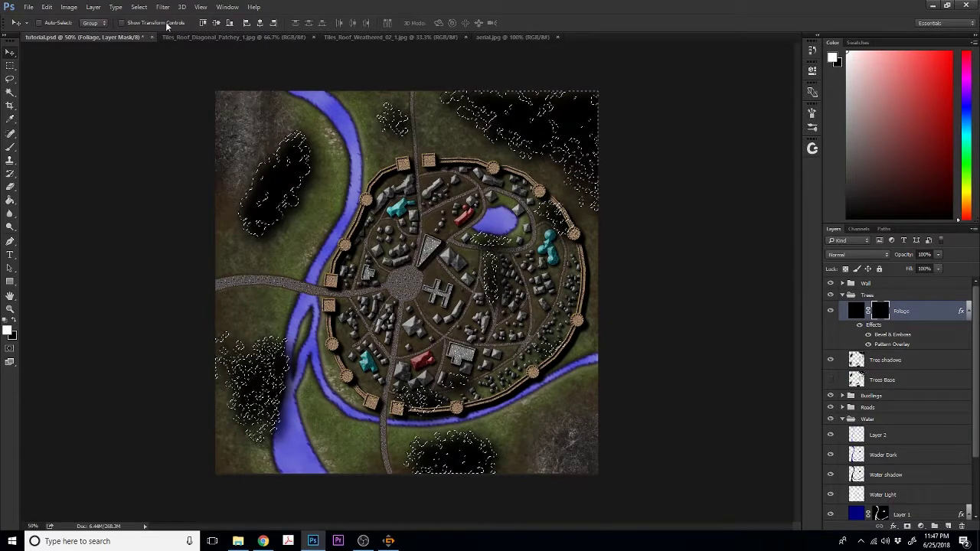
pyautogui.click(141, 8)
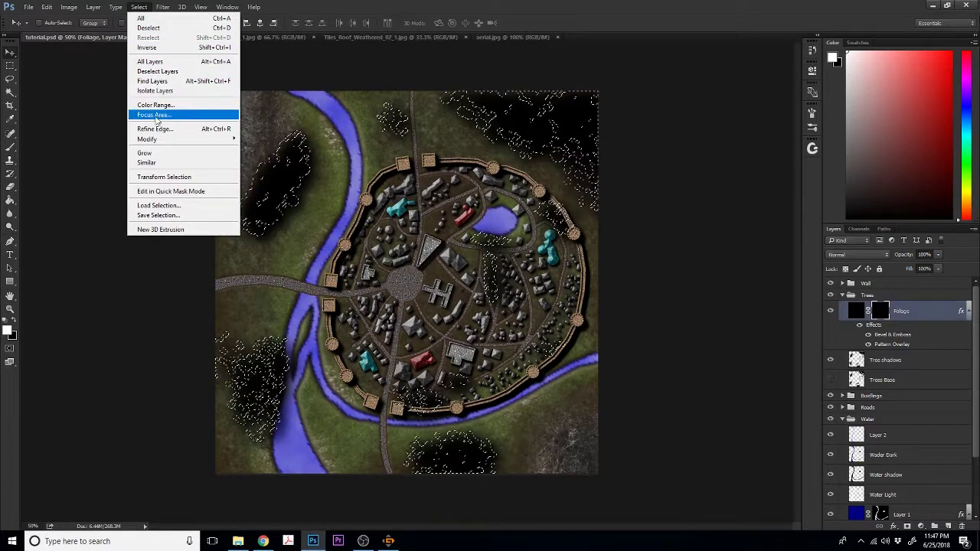
pyautogui.moveTo(156, 141)
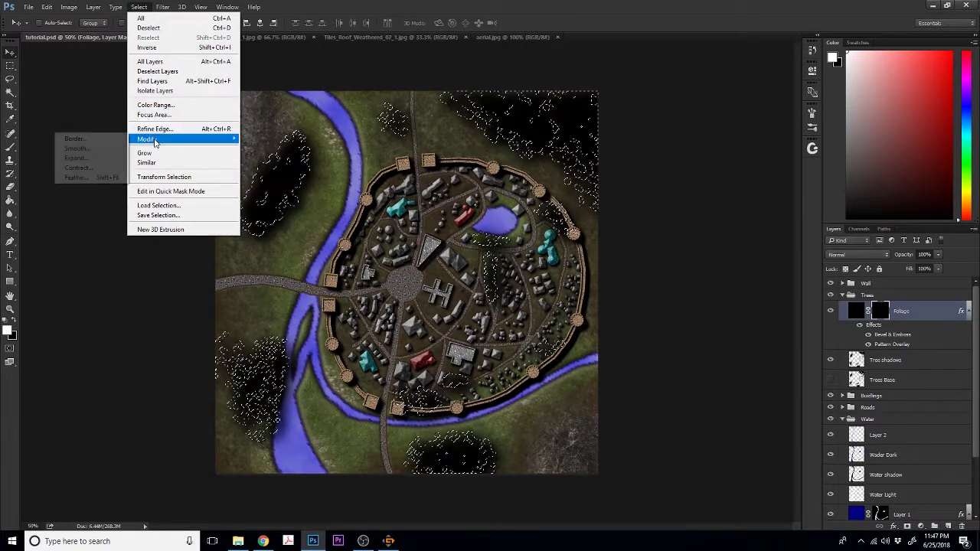
pyautogui.click(106, 177)
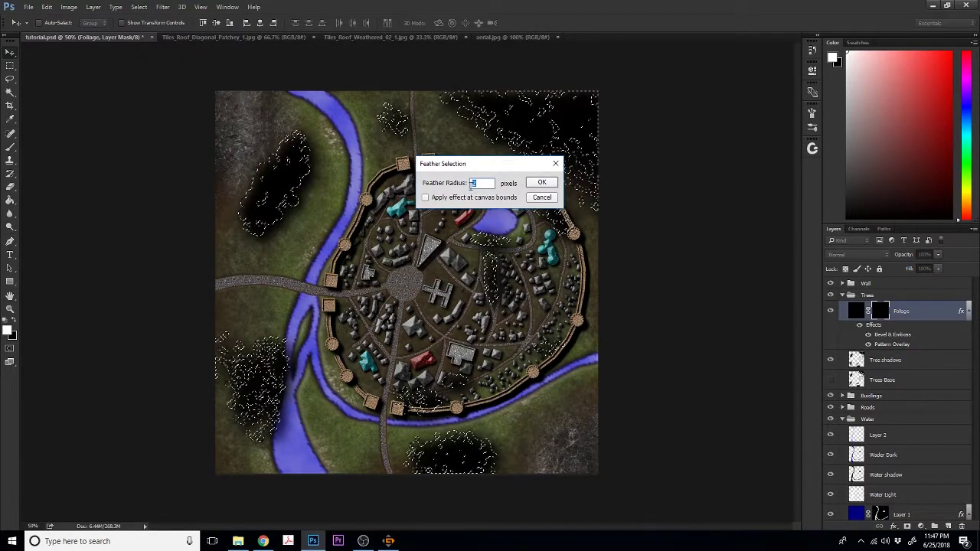
pyautogui.write('4')
pyautogui.click(541, 183)
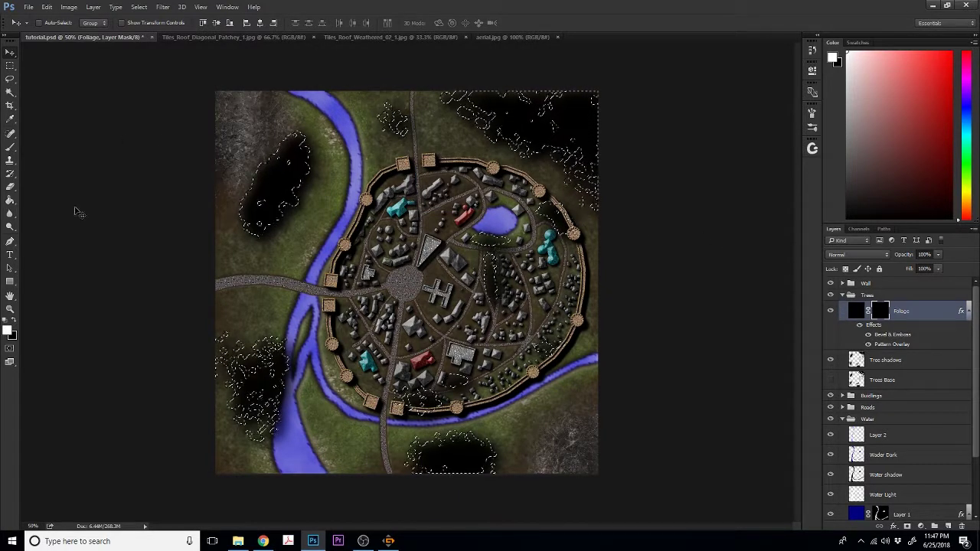
pyautogui.click(10, 200)
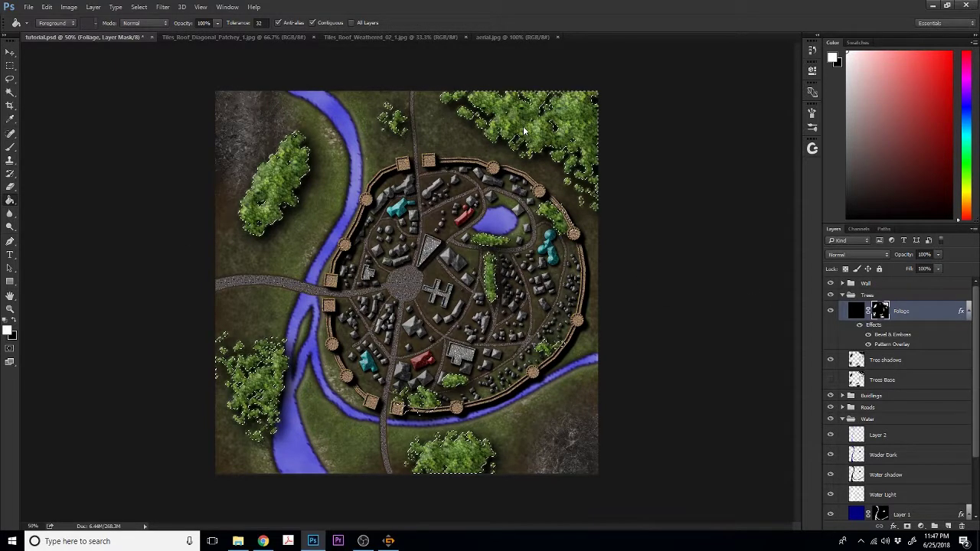
pyautogui.hotkey('ctrl', 'd')
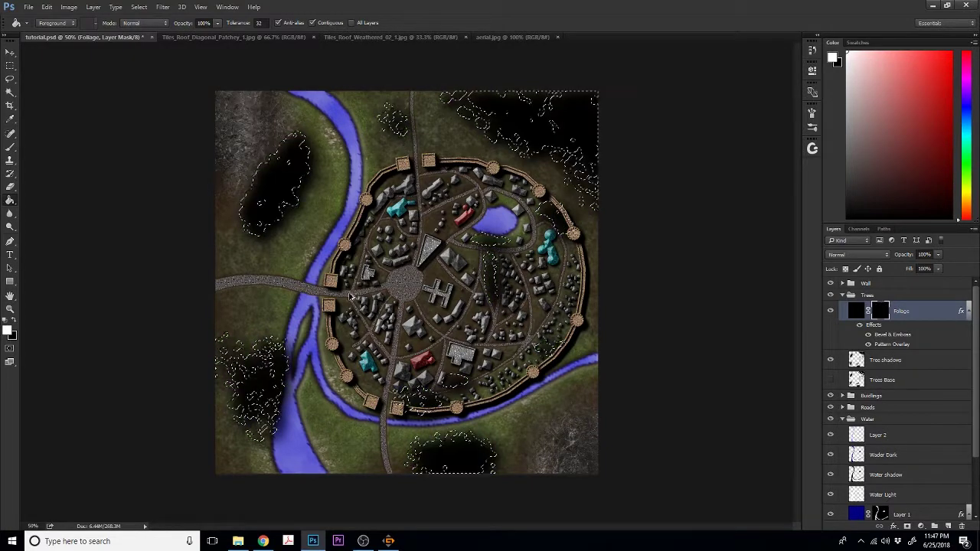
pyautogui.hotkey('ctrl', '2')
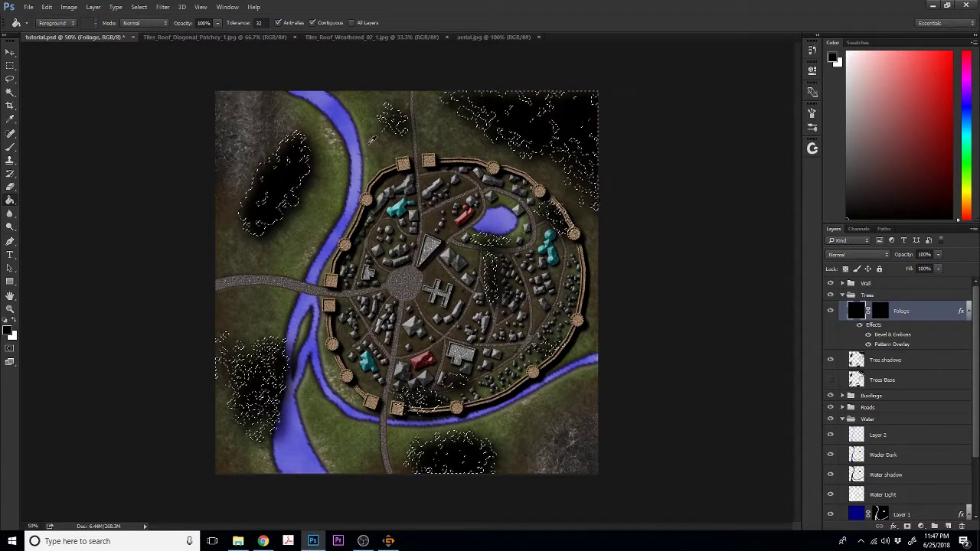
# - Feather the tree selection by 2 pixels, fill it with white on the Foliage layer's mask, and deselect
pyautogui.click(144, 9)
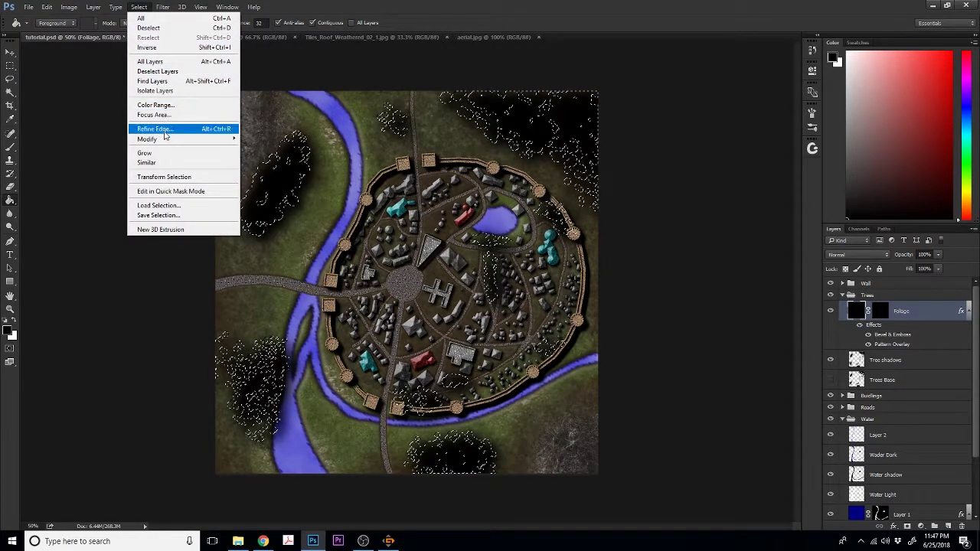
pyautogui.moveTo(164, 135)
pyautogui.click(119, 178)
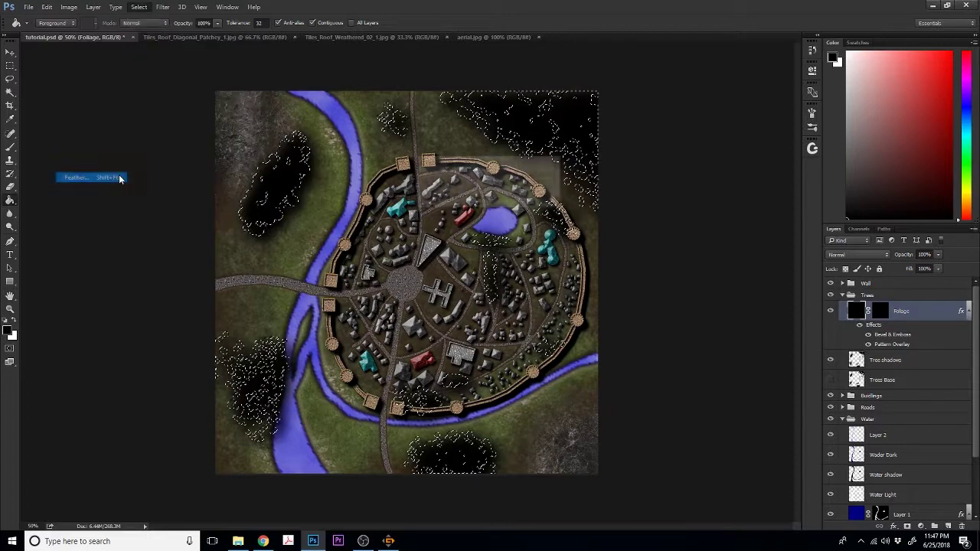
pyautogui.write('2')
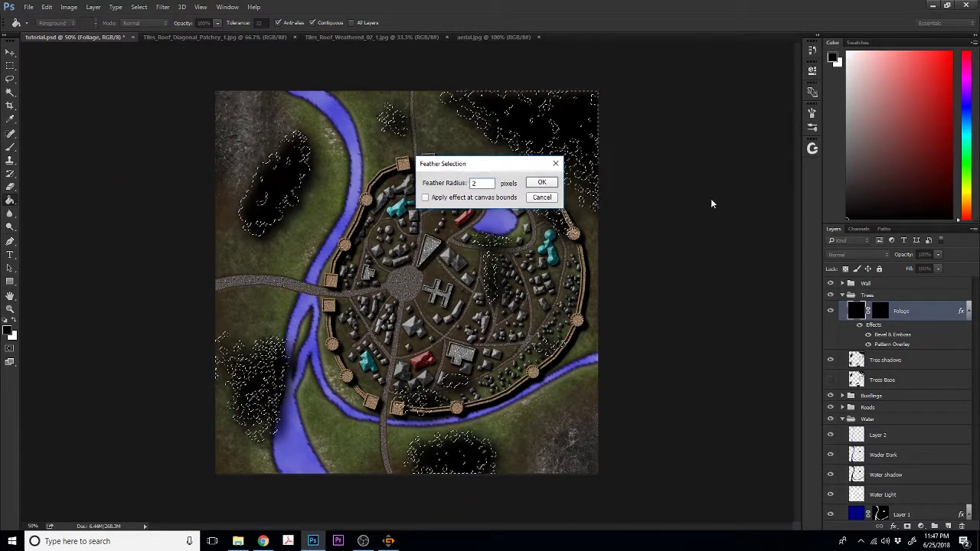
pyautogui.click(545, 182)
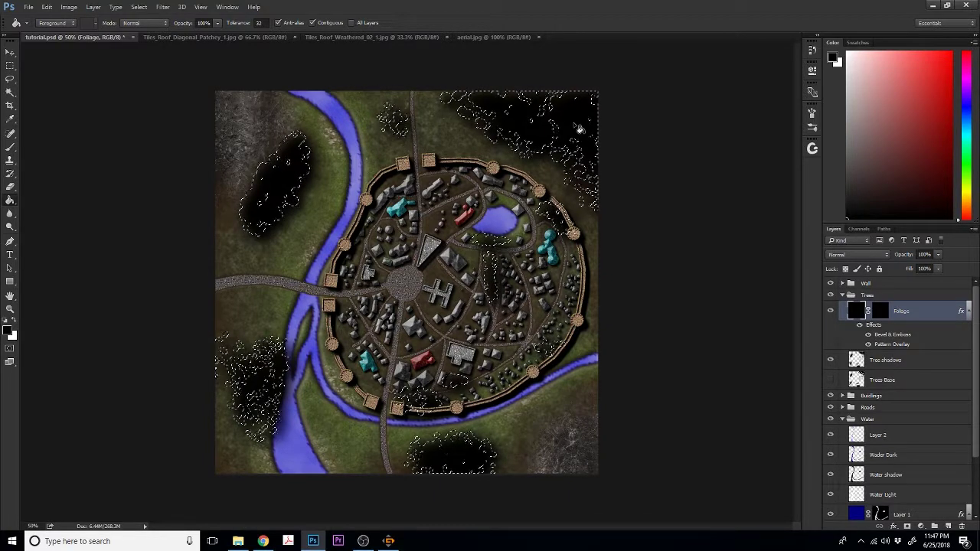
pyautogui.click(880, 312)
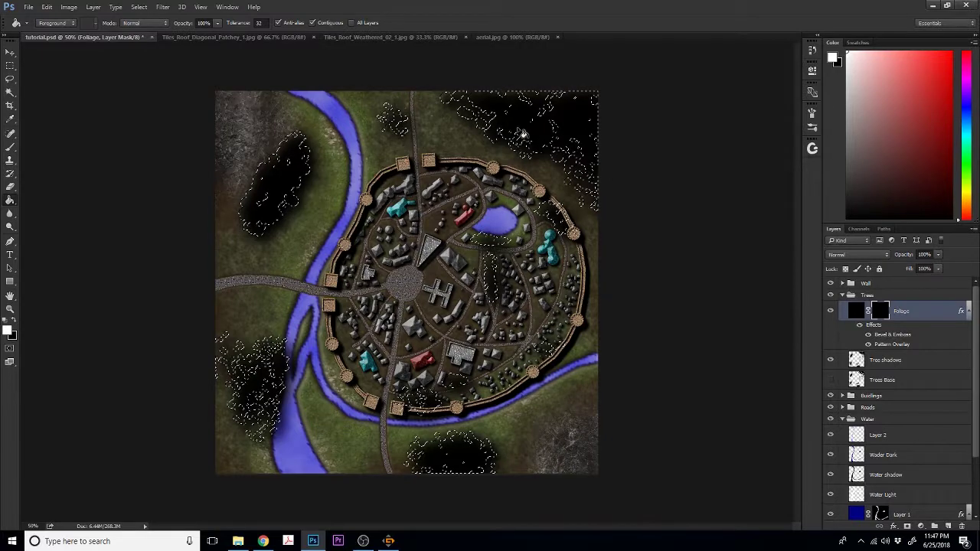
pyautogui.click(549, 156)
pyautogui.hotkey('ctrl', 'd')
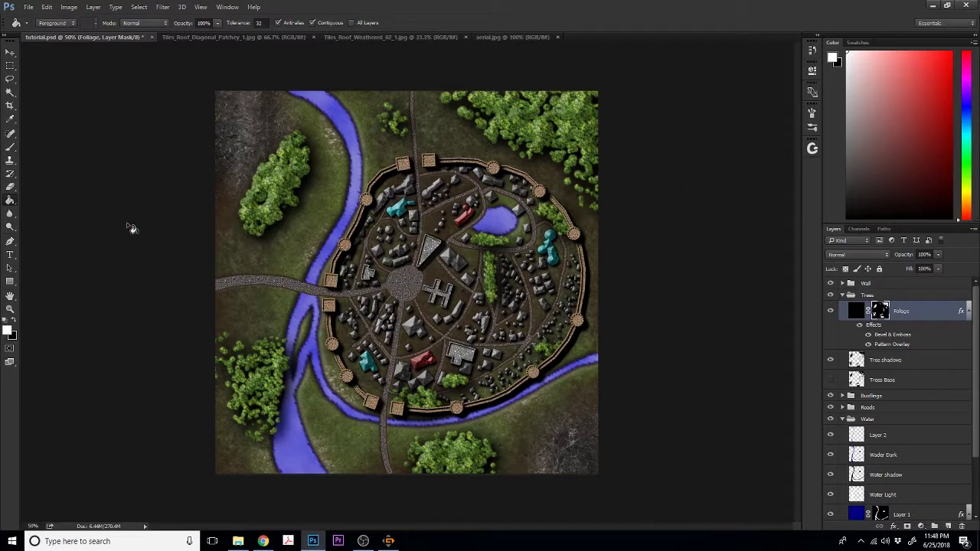
# - Paint white on the Foliage mask with the P Limbo Creep Hi brush to fill out the tree clusters around and inside the town
pyautogui.click(10, 150)
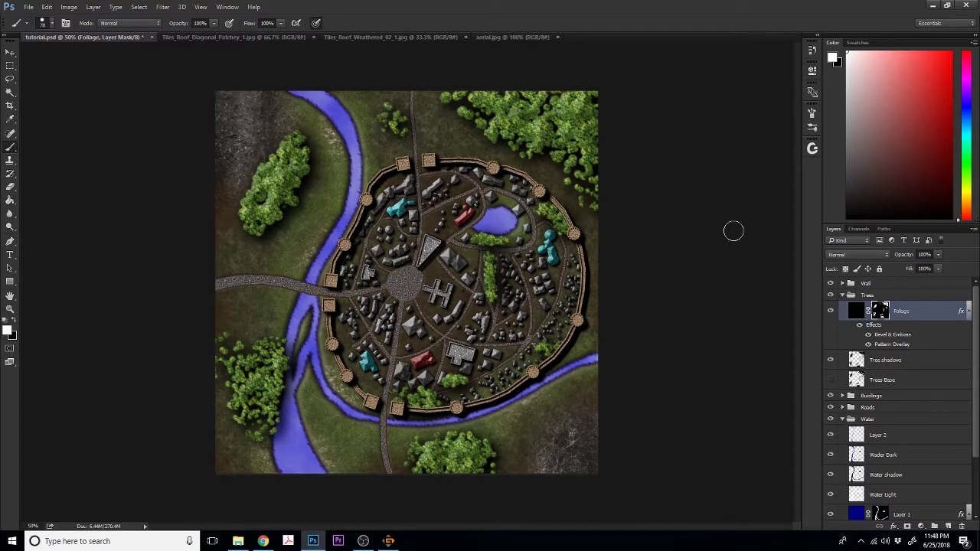
pyautogui.click(807, 152)
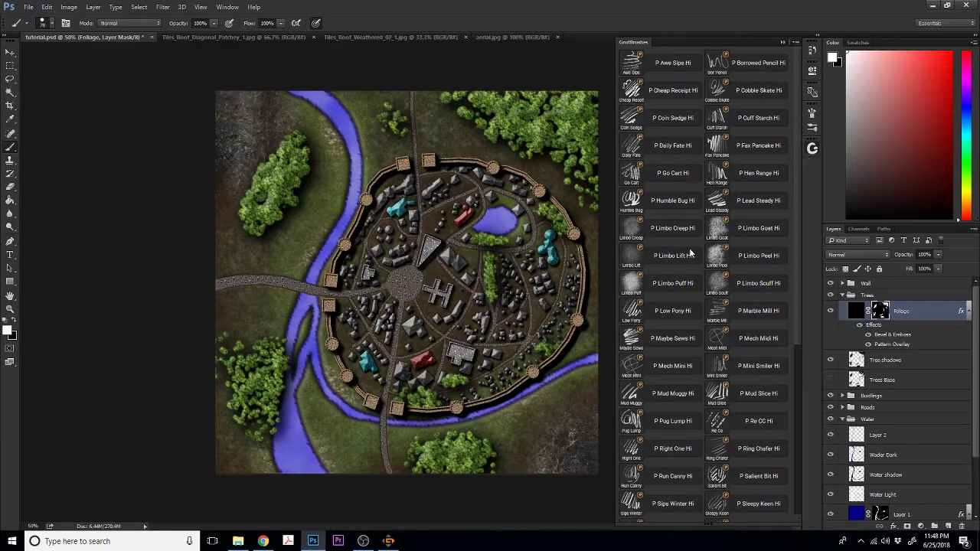
pyautogui.click(673, 228)
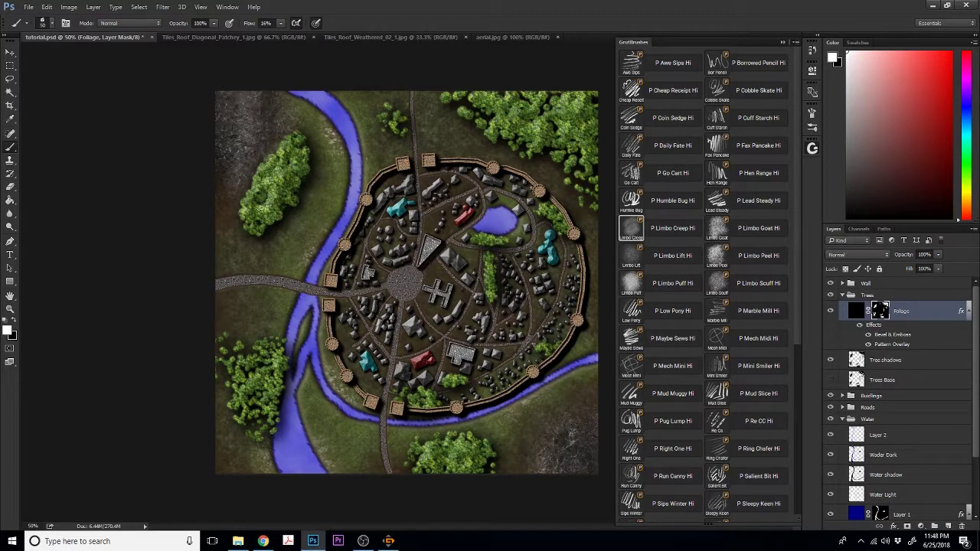
pyautogui.moveTo(241, 227); pyautogui.dragTo(254, 222)
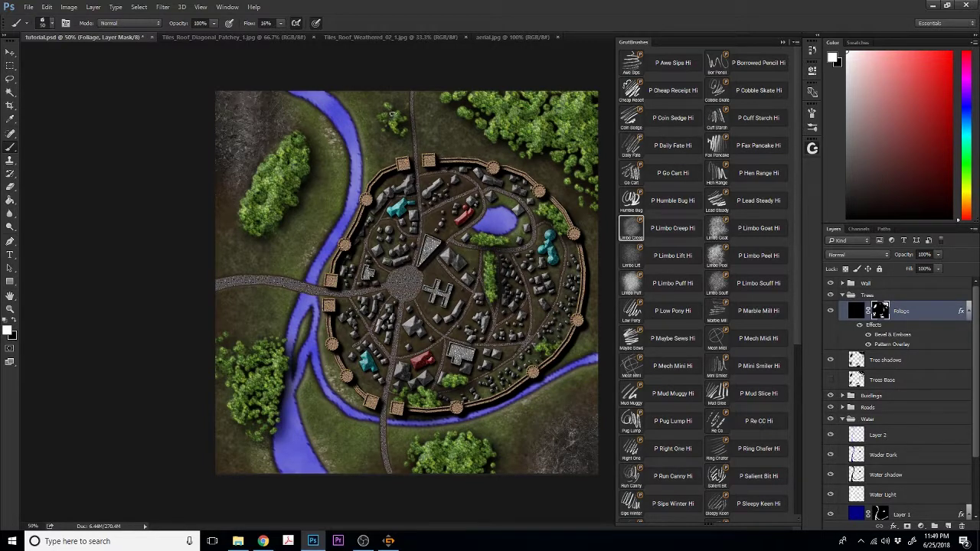
pyautogui.moveTo(385, 113); pyautogui.dragTo(401, 132)
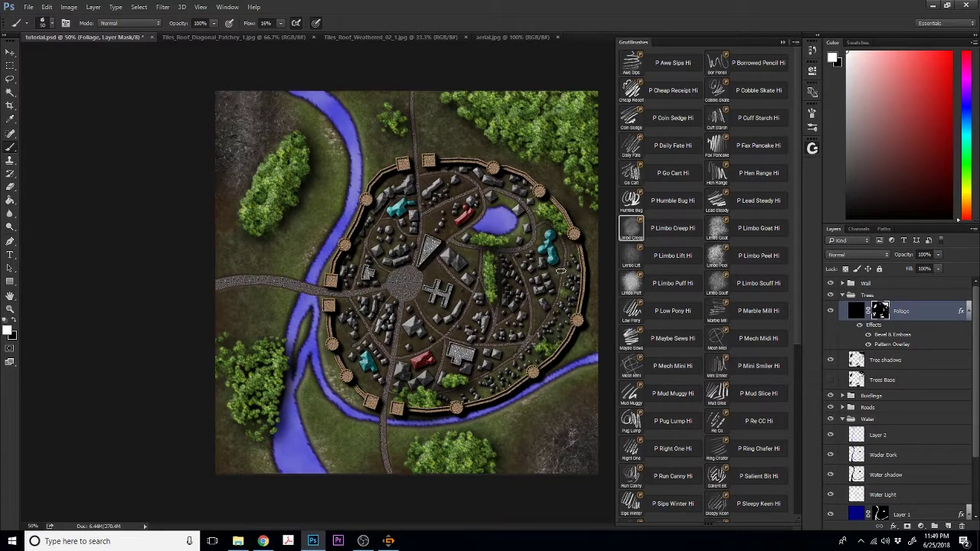
pyautogui.hotkey('ctrl', 'alt')
pyautogui.moveTo(575, 268); pyautogui.dragTo(550, 323)
pyautogui.keyDown('alt'); pyautogui.rightClick(509, 241); pyautogui.keyUp('alt')
# - Touch up the forests by brushing black on the Tree shadows layer and white on the Foliage mask
pyautogui.click(892, 366)
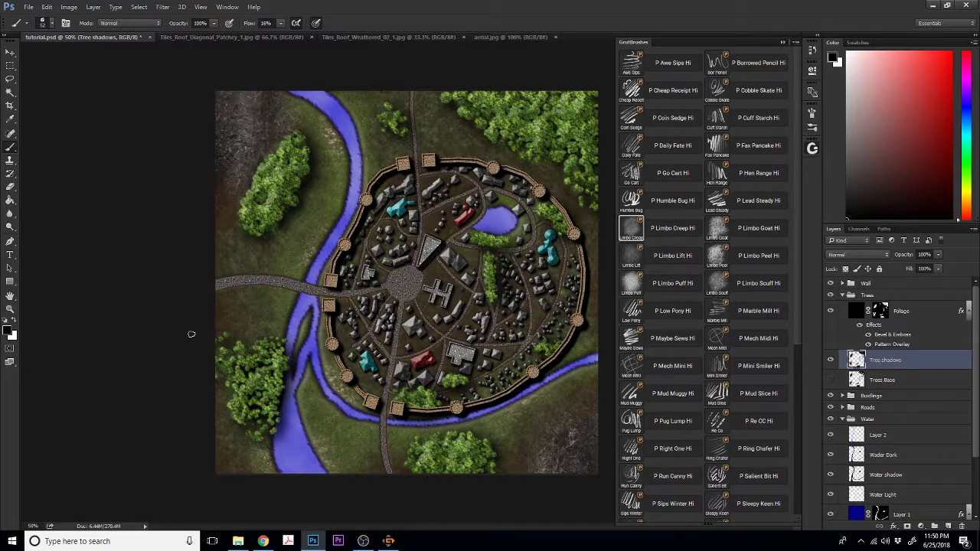
pyautogui.moveTo(282, 227); pyautogui.dragTo(289, 229)
pyautogui.click(880, 312)
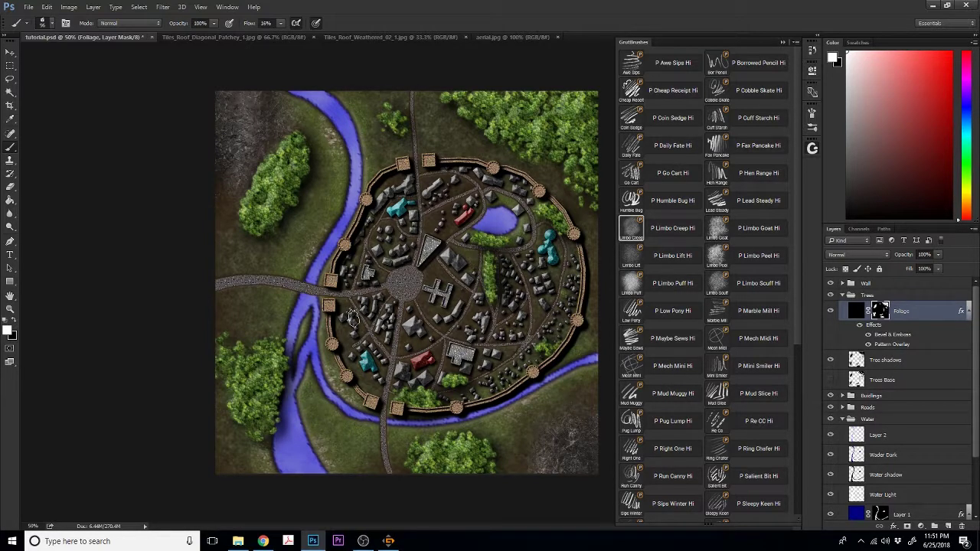
pyautogui.click(854, 366)
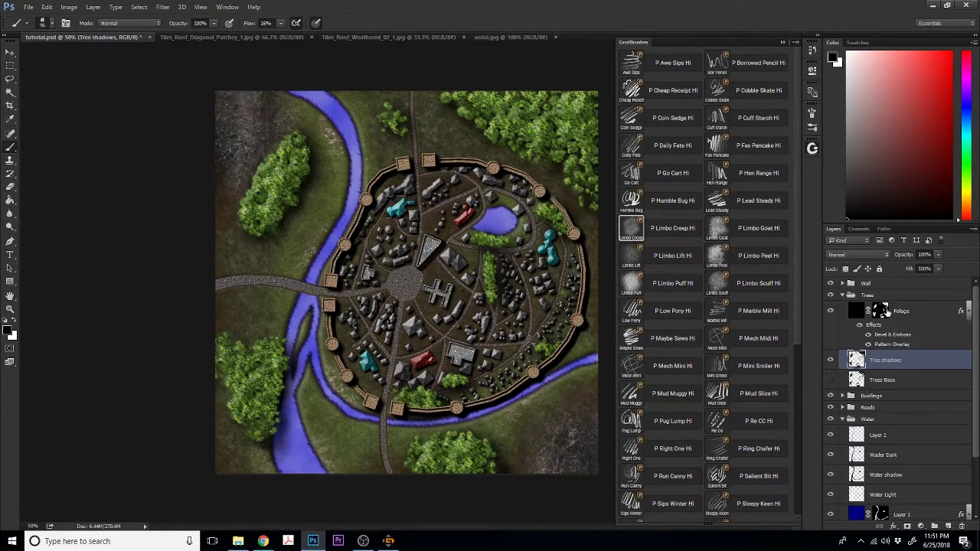
pyautogui.click(882, 310)
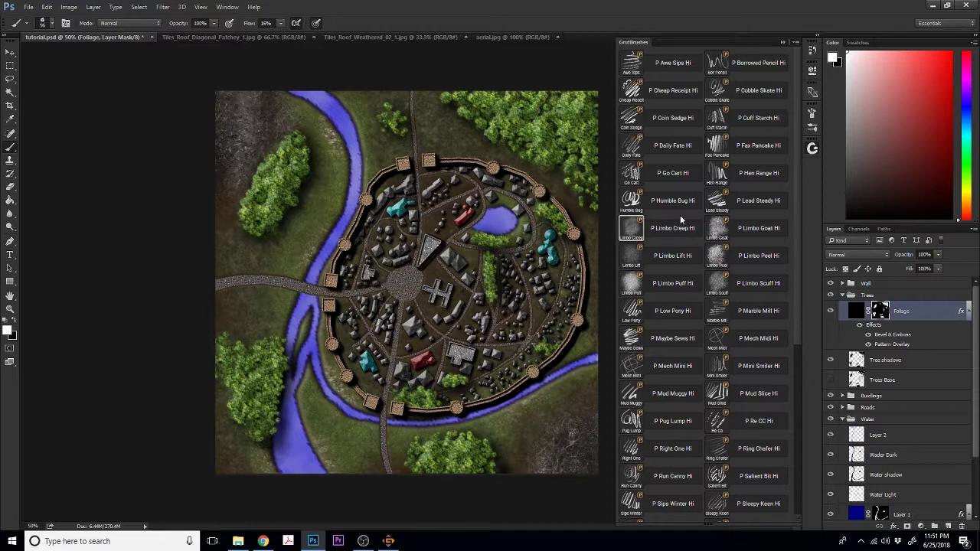
# - Compare the map with the Foliage layer hidden and shown, and collapse the Trees and Water groups
pyautogui.click(830, 311)
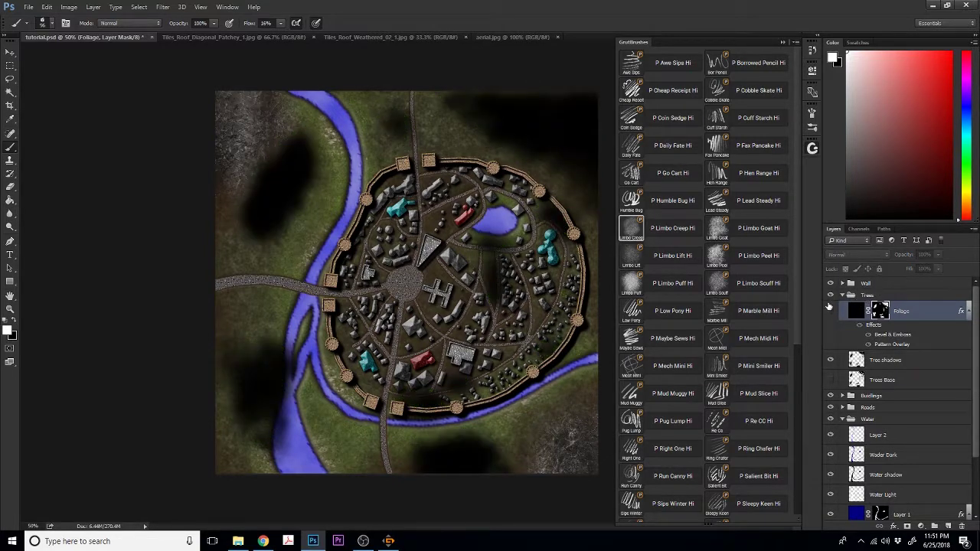
pyautogui.click(829, 312)
pyautogui.click(842, 295)
pyautogui.click(858, 295)
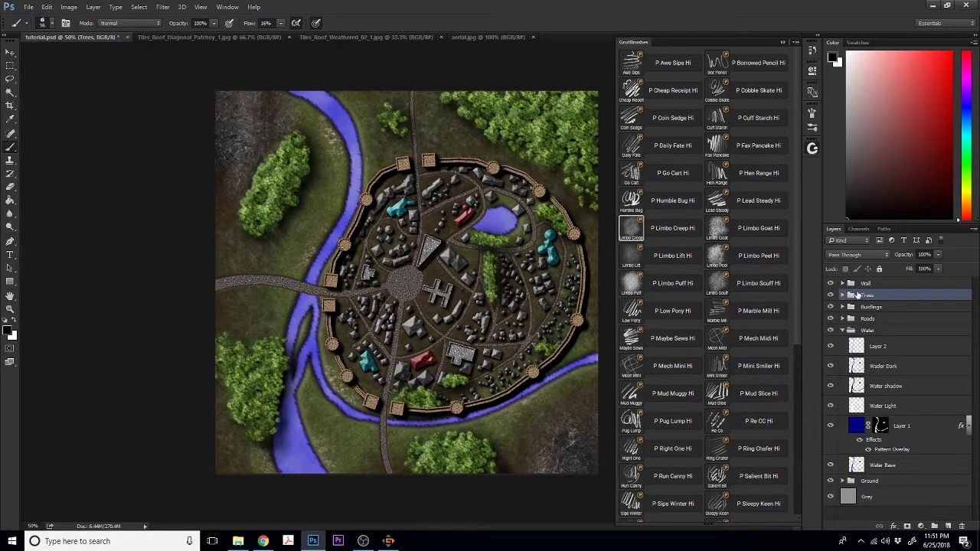
pyautogui.click(842, 330)
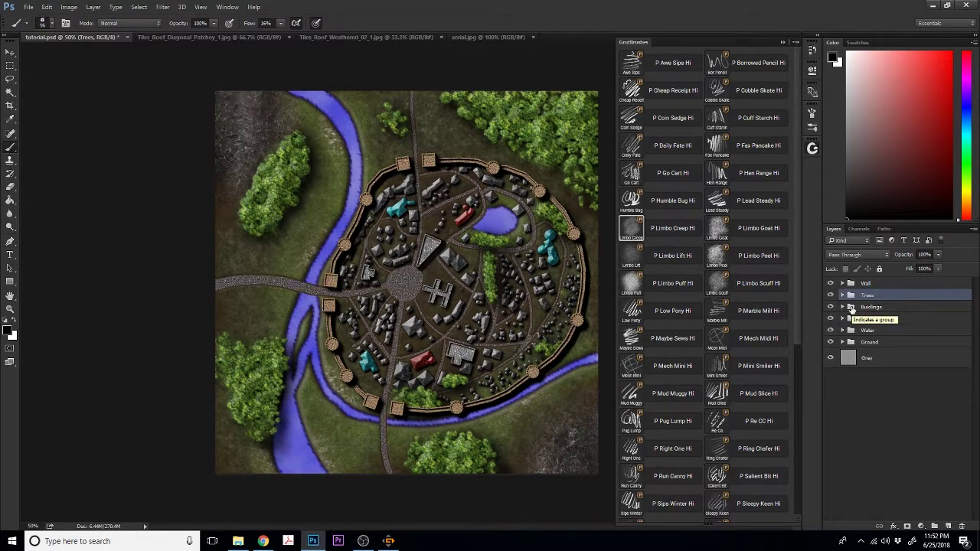
pyautogui.click(548, 501)
pyautogui.click(489, 210)
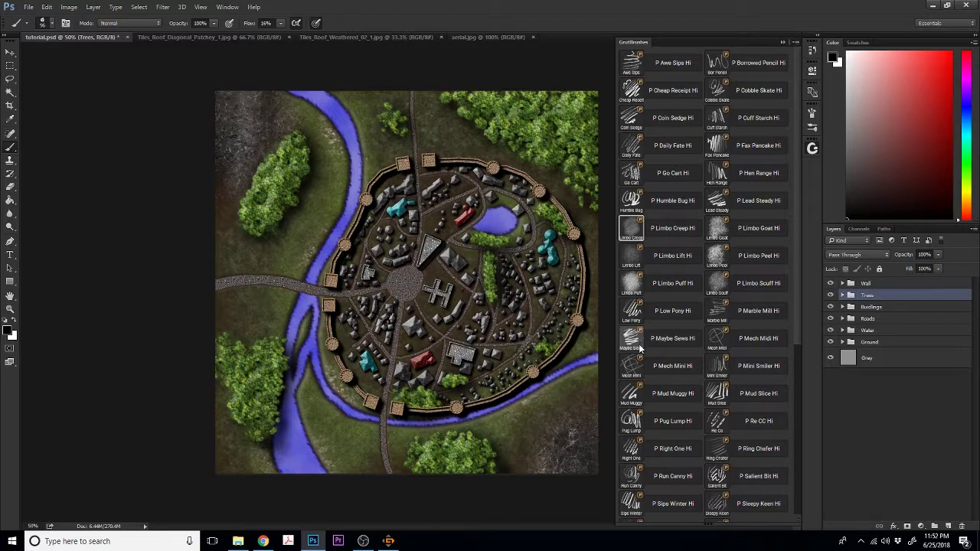
# - Add a new layer above the Wall group and name it Overall Shadow
pyautogui.click(863, 284)
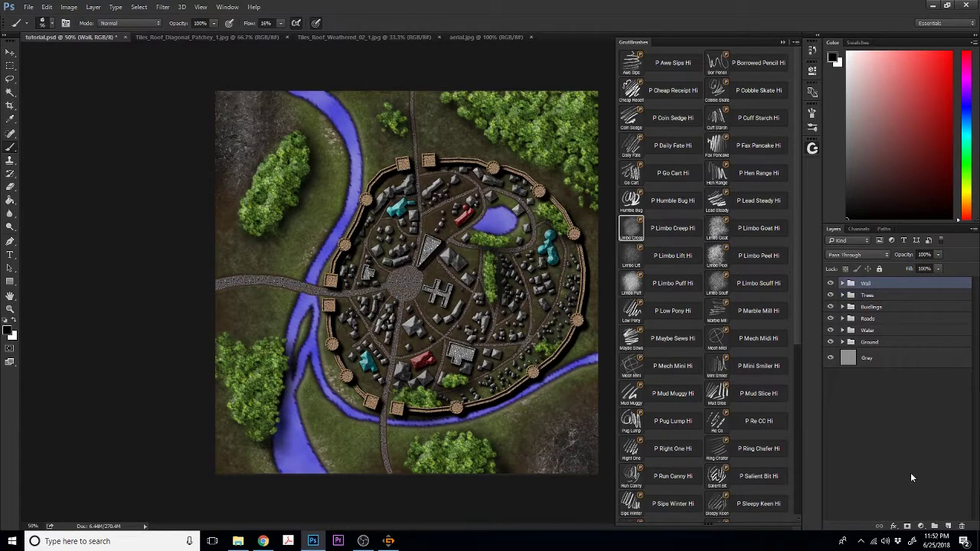
pyautogui.click(946, 526)
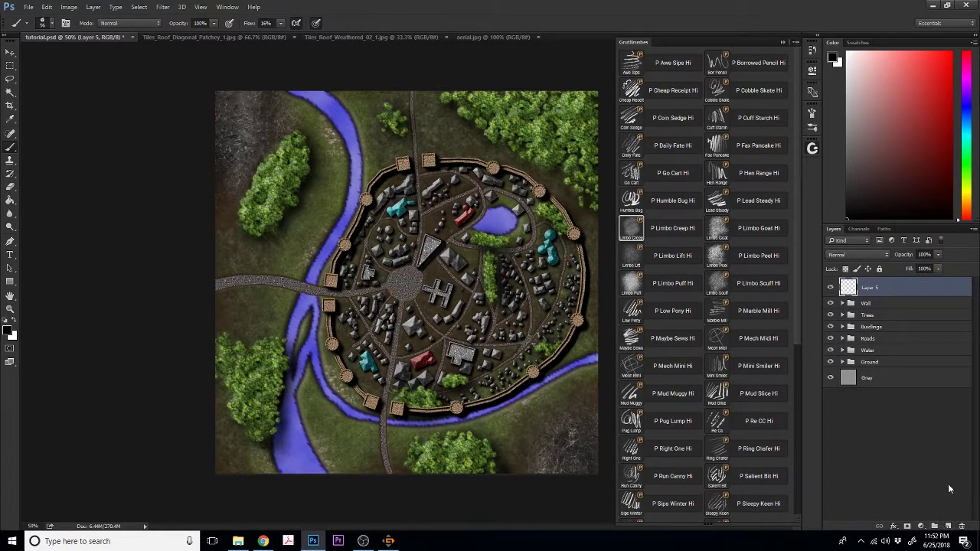
pyautogui.doubleClick(870, 289)
pyautogui.write('Over')
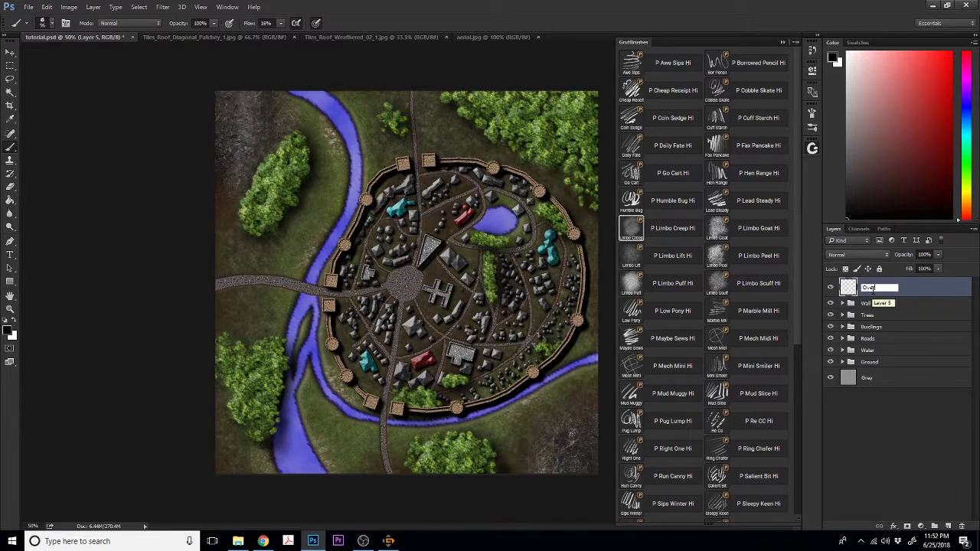
pyautogui.write('all Shadow')
pyautogui.press('Return')
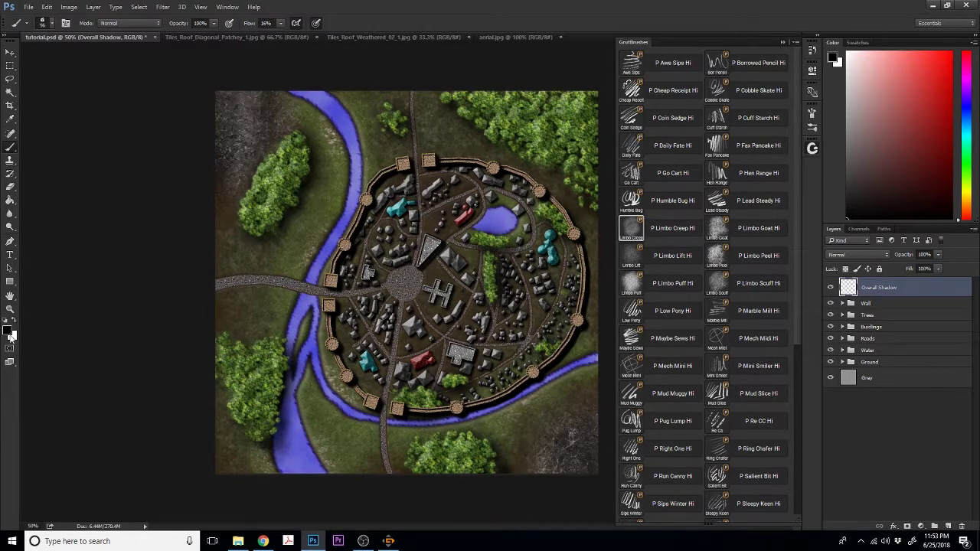
# - Paint black shading on the Overall Shadow layer across the map's upper-left ground and around the oval forest beside the river
pyautogui.moveTo(245, 165); pyautogui.dragTo(246, 164)
pyautogui.moveTo(237, 201)
pyautogui.mouseDown()
pyautogui.moveTo(306, 156)
pyautogui.moveTo(316, 170)
pyautogui.moveTo(240, 109)
pyautogui.mouseUp()
pyautogui.moveTo(219, 156)
pyautogui.mouseDown()
pyautogui.moveTo(219, 188)
pyautogui.moveTo(235, 195)
pyautogui.moveTo(269, 133)
pyautogui.moveTo(241, 115)
pyautogui.moveTo(223, 139)
pyautogui.moveTo(257, 197)
pyautogui.moveTo(288, 134)
pyautogui.moveTo(217, 182)
pyautogui.moveTo(255, 196)
pyautogui.moveTo(238, 195)
pyautogui.moveTo(263, 159)
pyautogui.moveTo(272, 218)
pyautogui.moveTo(336, 232)
pyautogui.moveTo(346, 219)
pyautogui.moveTo(317, 215)
pyautogui.moveTo(270, 241)
pyautogui.moveTo(256, 210)
pyautogui.moveTo(229, 209)
pyautogui.moveTo(207, 174)
pyautogui.moveTo(213, 121)
pyautogui.moveTo(317, 181)
pyautogui.moveTo(340, 208)
pyautogui.moveTo(308, 128)
pyautogui.moveTo(274, 97)
pyautogui.moveTo(277, 89)
pyautogui.moveTo(306, 116)
pyautogui.moveTo(330, 194)
pyautogui.moveTo(335, 220)
pyautogui.moveTo(318, 242)
pyautogui.moveTo(347, 241)
pyautogui.moveTo(332, 239)
pyautogui.moveTo(327, 257)
pyautogui.moveTo(303, 223)
pyautogui.moveTo(269, 218)
pyautogui.moveTo(221, 167)
pyautogui.moveTo(209, 119)
pyautogui.moveTo(223, 71)
pyautogui.moveTo(340, 186)
pyautogui.moveTo(334, 170)
pyautogui.moveTo(270, 141)
pyautogui.moveTo(311, 182)
pyautogui.moveTo(309, 196)
pyautogui.moveTo(236, 135)
pyautogui.moveTo(211, 138)
pyautogui.moveTo(229, 140)
pyautogui.moveTo(244, 226)
pyautogui.moveTo(279, 209)
pyautogui.moveTo(241, 189)
pyautogui.moveTo(295, 227)
pyautogui.moveTo(297, 204)
pyautogui.moveTo(350, 222)
pyautogui.moveTo(327, 197)
pyautogui.moveTo(314, 156)
pyautogui.moveTo(269, 112)
pyautogui.moveTo(283, 110)
pyautogui.moveTo(222, 87)
pyautogui.moveTo(343, 147)
pyautogui.moveTo(345, 208)
pyautogui.moveTo(314, 203)
pyautogui.moveTo(331, 207)
pyautogui.moveTo(294, 237)
pyautogui.moveTo(249, 226)
pyautogui.moveTo(233, 185)
pyautogui.moveTo(266, 225)
pyautogui.mouseUp()
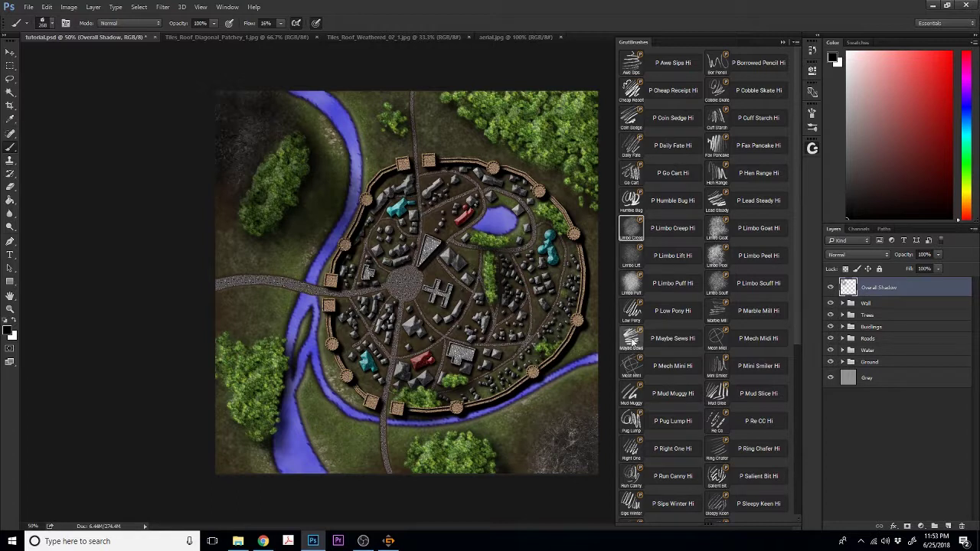
pyautogui.moveTo(335, 228)
pyautogui.mouseDown()
pyautogui.moveTo(312, 165)
pyautogui.moveTo(307, 219)
pyautogui.moveTo(273, 217)
pyautogui.moveTo(295, 148)
pyautogui.moveTo(255, 235)
pyautogui.mouseUp()
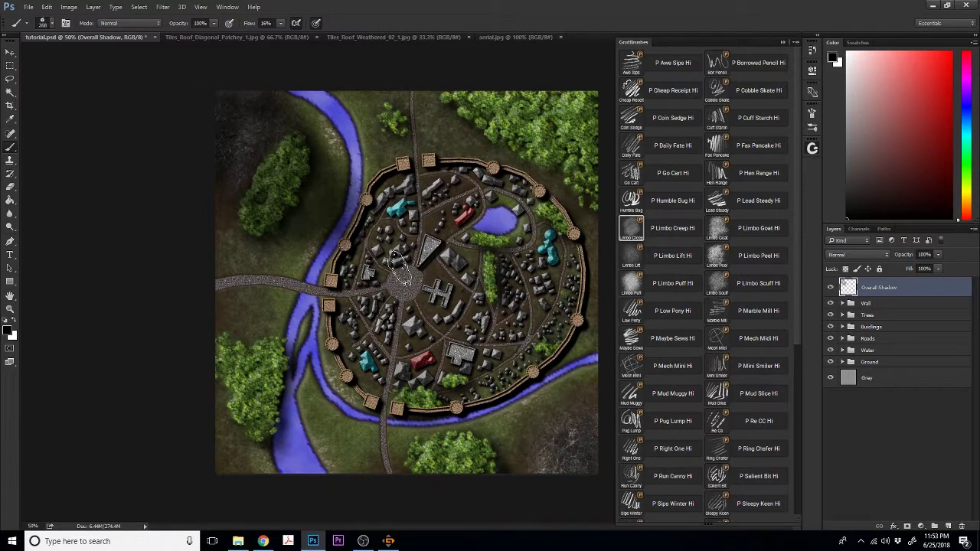
# - Add a new layer above Overall Shadow and paint white highlights over the rocky ground in the map's lower-right corner
pyautogui.press('x')
pyautogui.click(945, 526)
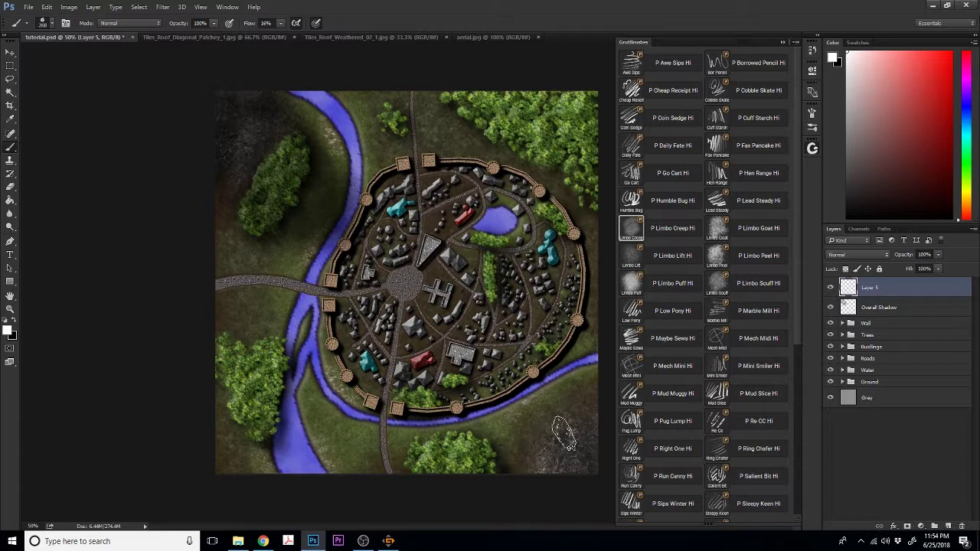
pyautogui.moveTo(564, 435)
pyautogui.mouseDown()
pyautogui.moveTo(548, 455)
pyautogui.moveTo(573, 404)
pyautogui.moveTo(544, 426)
pyautogui.moveTo(566, 404)
pyautogui.moveTo(540, 464)
pyautogui.moveTo(571, 420)
pyautogui.moveTo(577, 462)
pyautogui.moveTo(587, 456)
pyautogui.moveTo(594, 402)
pyautogui.moveTo(590, 482)
pyautogui.moveTo(588, 406)
pyautogui.moveTo(555, 459)
pyautogui.mouseUp()
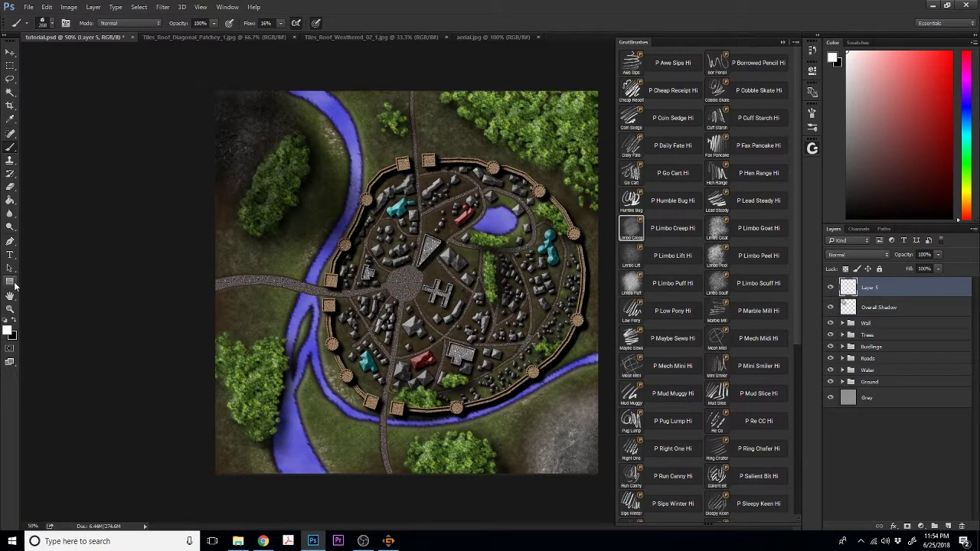
# - Change the foreground color to pale yellow (#fff4aa) for brushing highlights
pyautogui.click(8, 330)
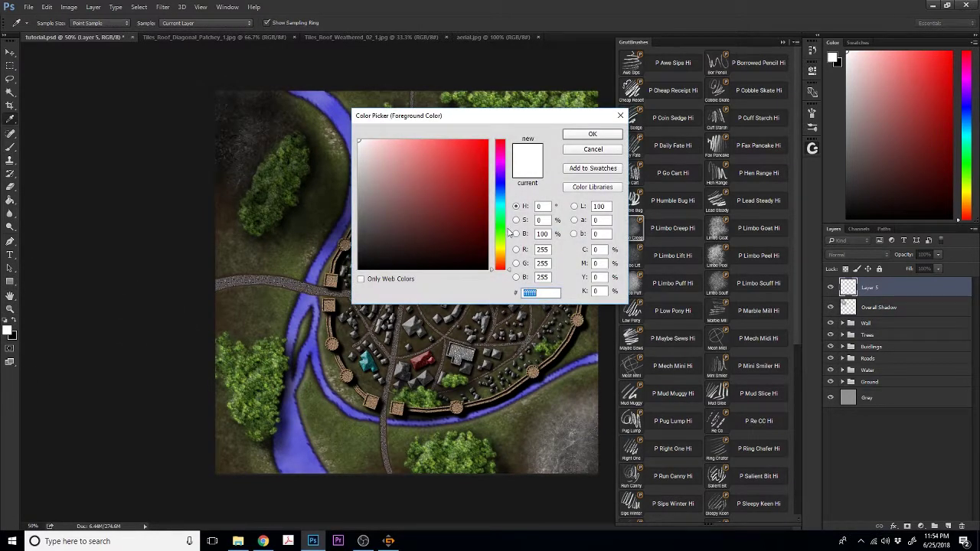
pyautogui.moveTo(509, 233); pyautogui.dragTo(511, 254)
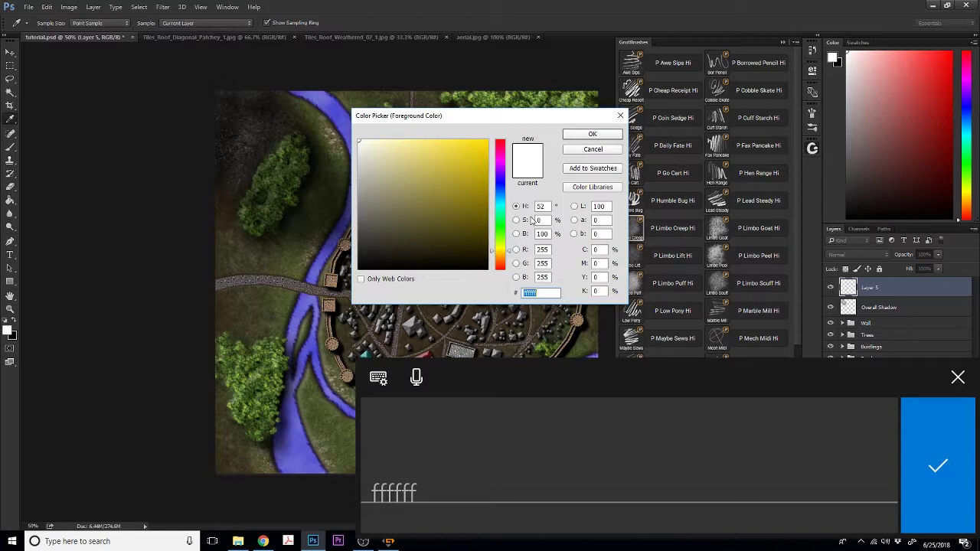
pyautogui.click(958, 377)
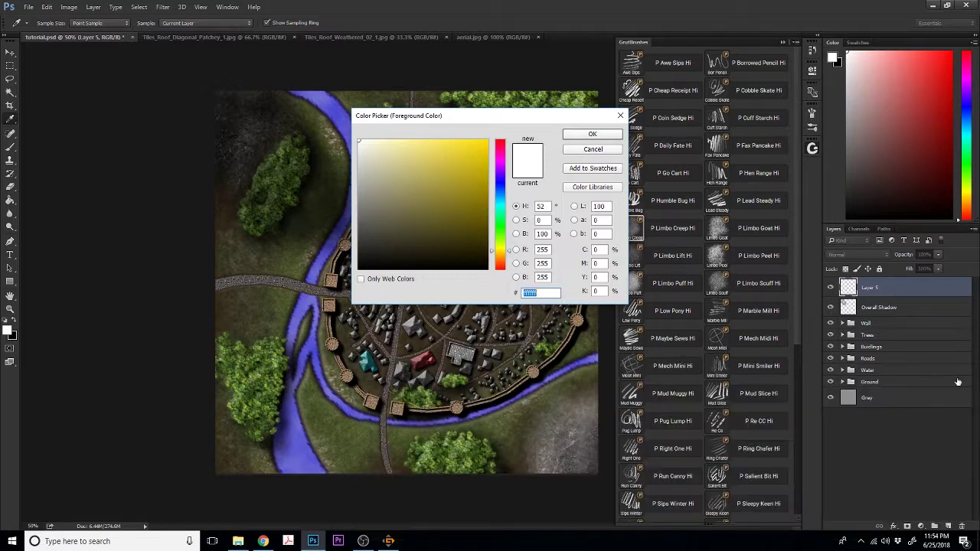
pyautogui.click(480, 197)
pyautogui.moveTo(479, 197)
pyautogui.mouseDown()
pyautogui.moveTo(421, 140)
pyautogui.moveTo(400, 140)
pyautogui.mouseUp()
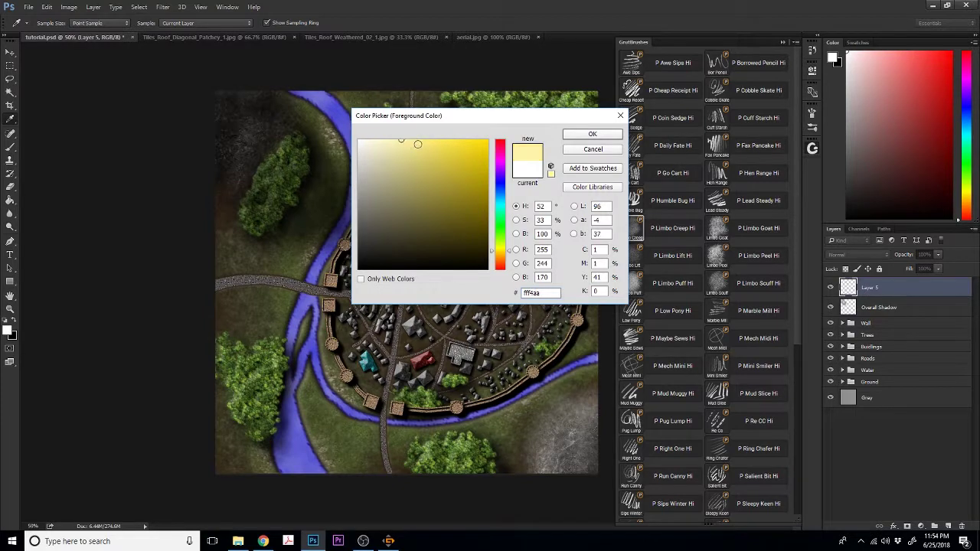
pyautogui.click(592, 135)
pyautogui.press('b')
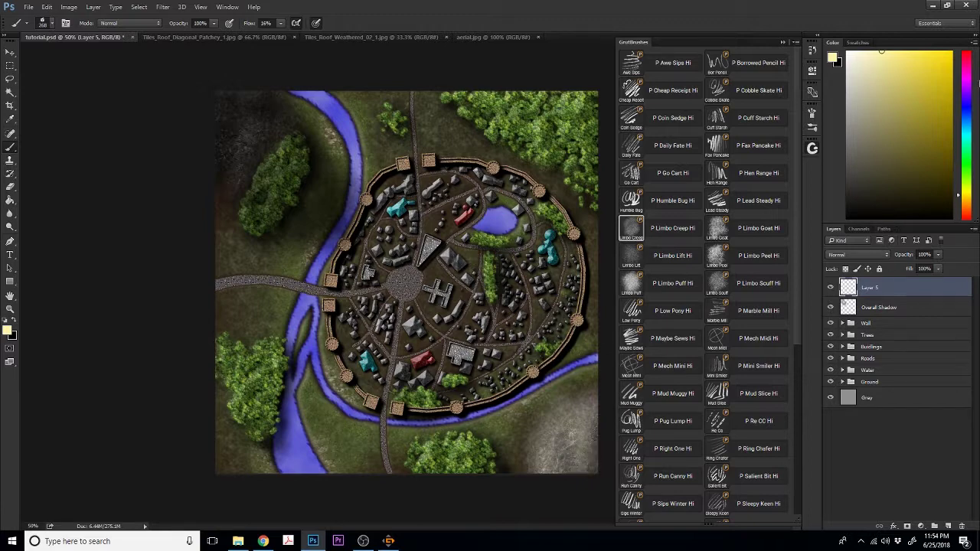
# - Try the Darken blend mode on the highlight layer and compare the map with that layer hidden and shown
pyautogui.click(869, 255)
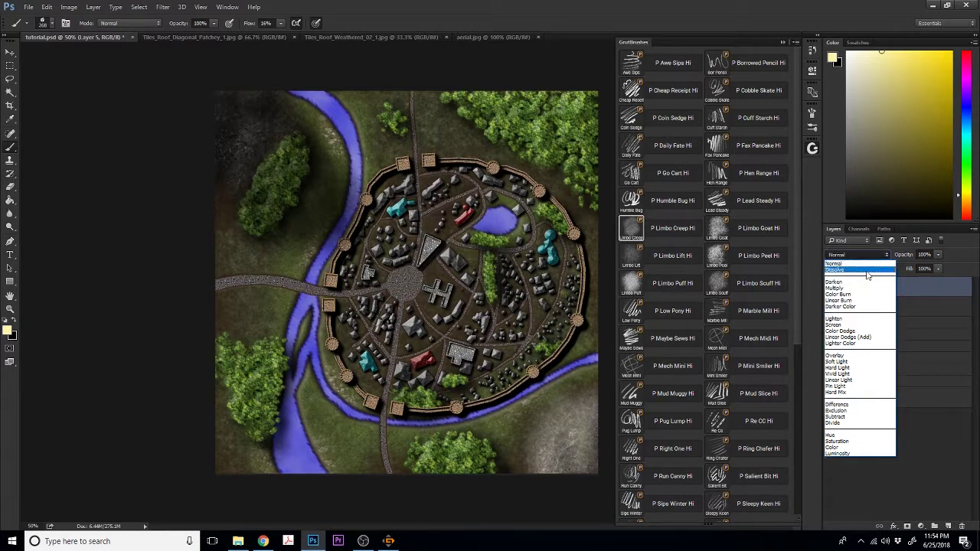
pyautogui.click(862, 285)
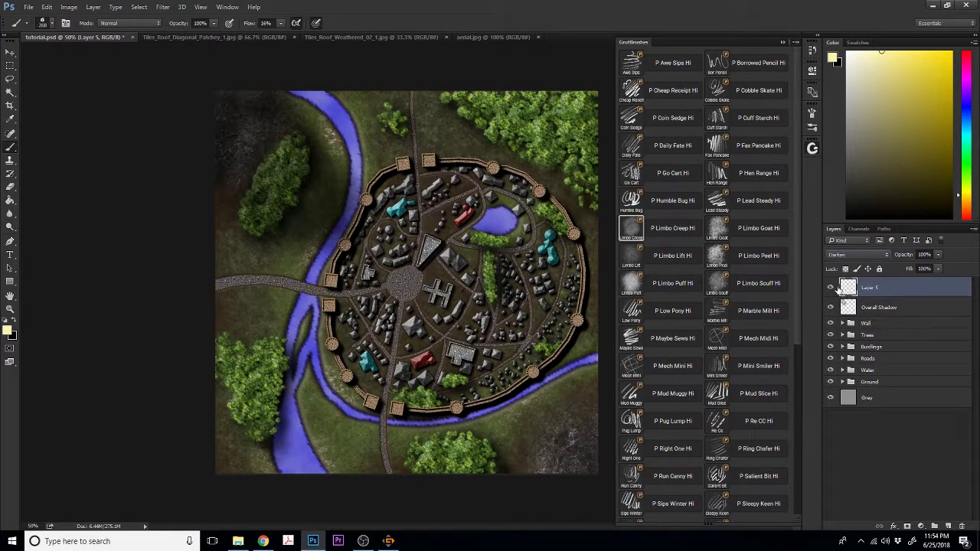
pyautogui.click(831, 288)
pyautogui.click(830, 288)
# - Set the highlight layer's blend mode to Overlay and compare the map with the layer hidden and shown
pyautogui.click(848, 255)
pyautogui.click(848, 255)
pyautogui.scroll(-1, 848, 255)
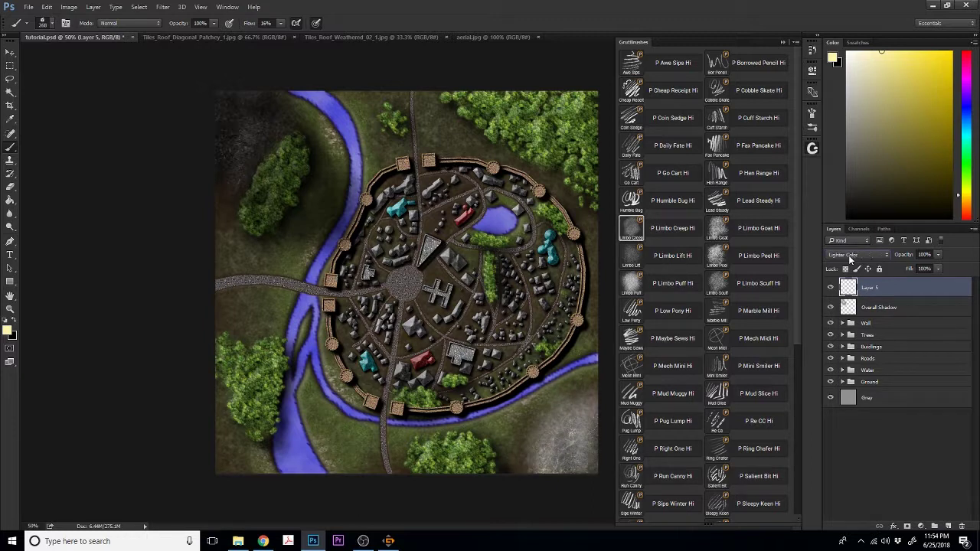
pyautogui.scroll(-1, 848, 255)
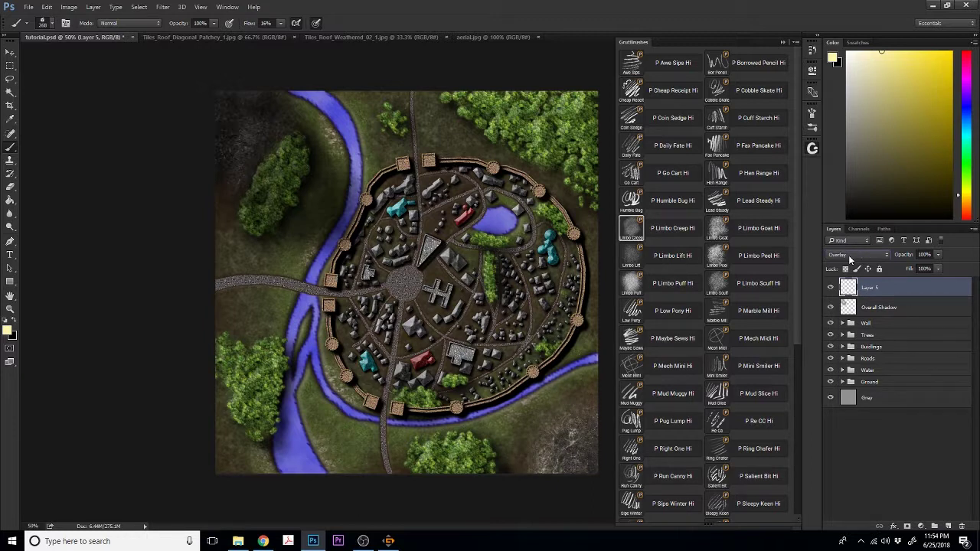
pyautogui.click(831, 289)
pyautogui.click(831, 289)
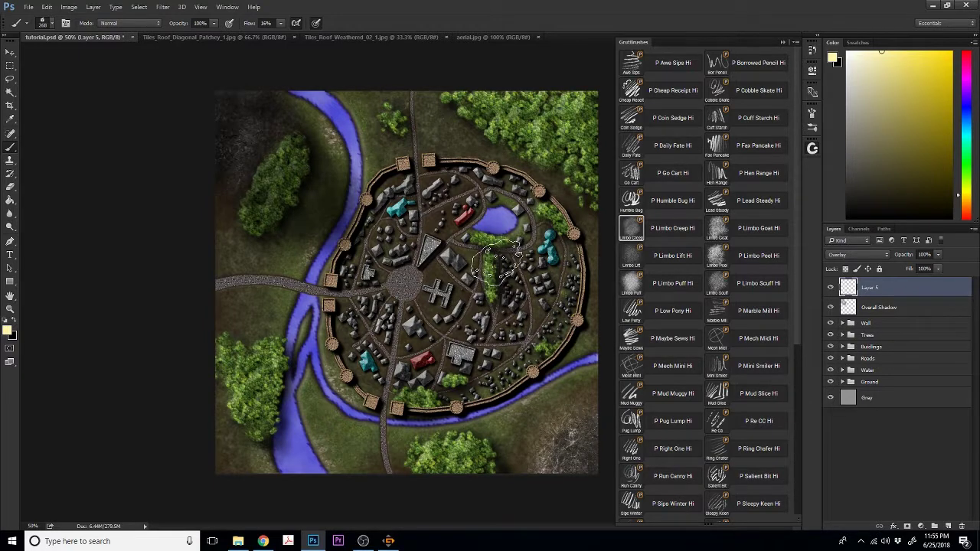
# - Paint pale yellow highlights on the Overlay layer over the trees and buildings inside the town wall, adjusting the brush size
pyautogui.moveTo(499, 262)
pyautogui.mouseDown()
pyautogui.moveTo(509, 245)
pyautogui.moveTo(505, 279)
pyautogui.moveTo(474, 244)
pyautogui.moveTo(485, 256)
pyautogui.moveTo(471, 253)
pyautogui.moveTo(511, 279)
pyautogui.moveTo(490, 264)
pyautogui.moveTo(493, 275)
pyautogui.moveTo(478, 280)
pyautogui.moveTo(483, 264)
pyautogui.moveTo(489, 290)
pyautogui.moveTo(487, 258)
pyautogui.moveTo(492, 299)
pyautogui.mouseUp()
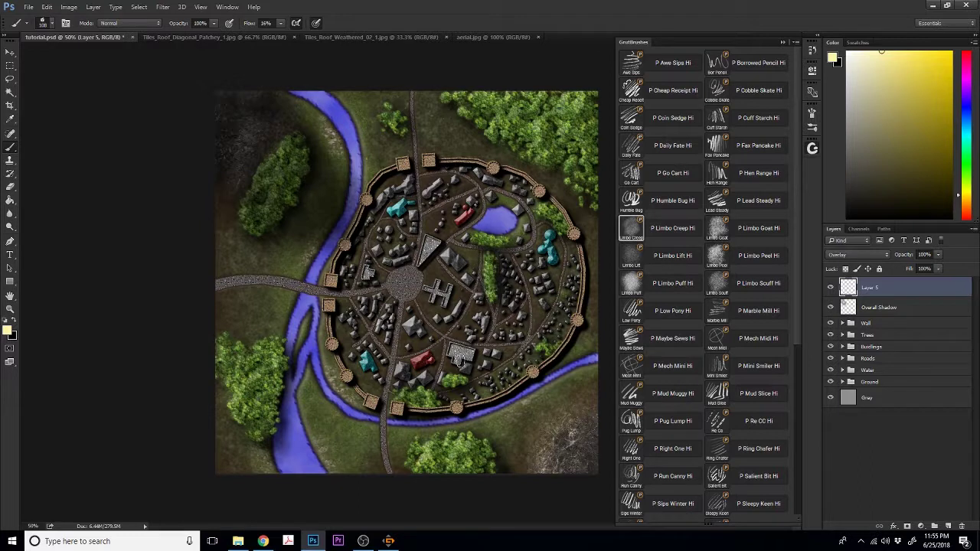
pyautogui.moveTo(443, 381); pyautogui.dragTo(401, 392)
pyautogui.moveTo(474, 237)
pyautogui.mouseDown()
pyautogui.moveTo(490, 236)
pyautogui.moveTo(471, 239)
pyautogui.moveTo(483, 246)
pyautogui.mouseUp()
pyautogui.keyDown('alt'); pyautogui.rightClick(453, 270); pyautogui.keyUp('alt')
# - Add the title text "Tutorialopolis" in the Humble Rought font over the map's lower part
pyautogui.click(10, 255)
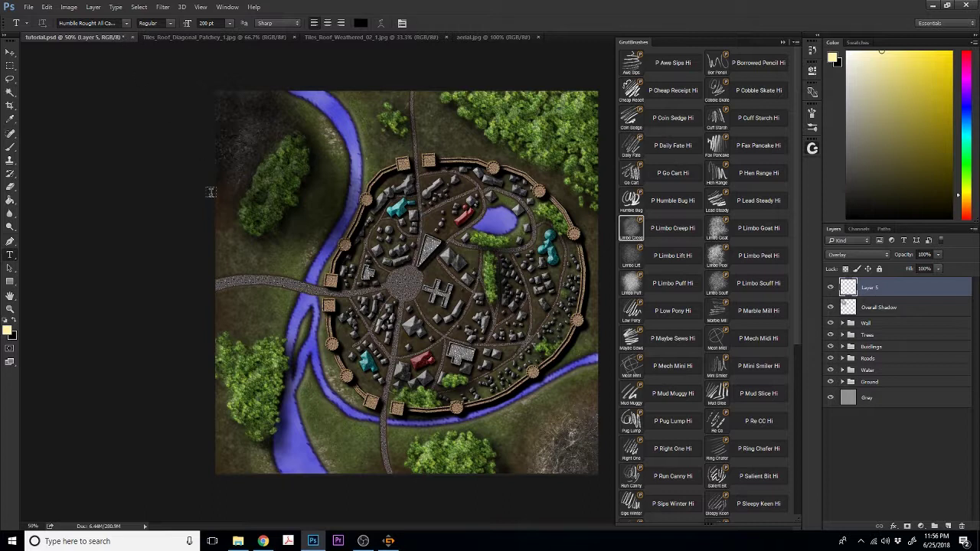
pyautogui.click(311, 429)
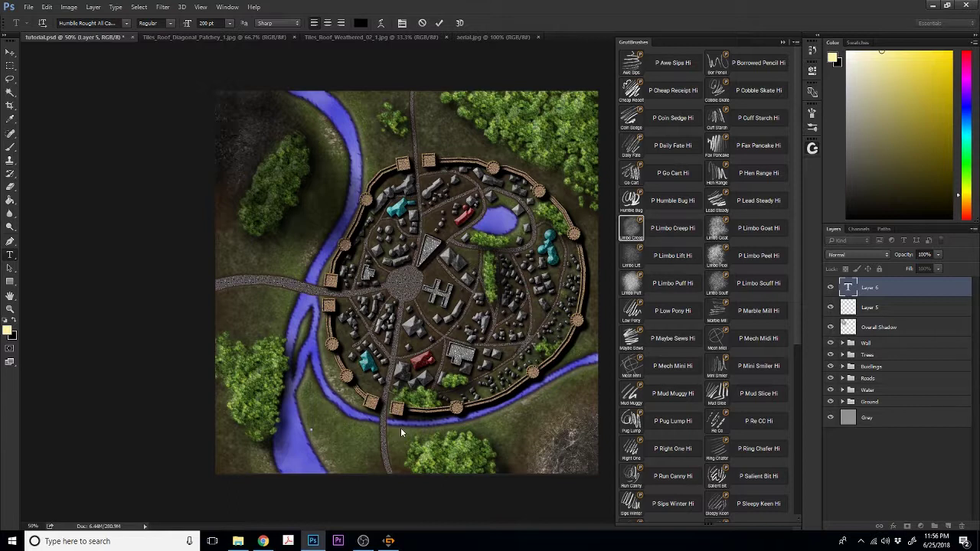
pyautogui.write('TUTOR')
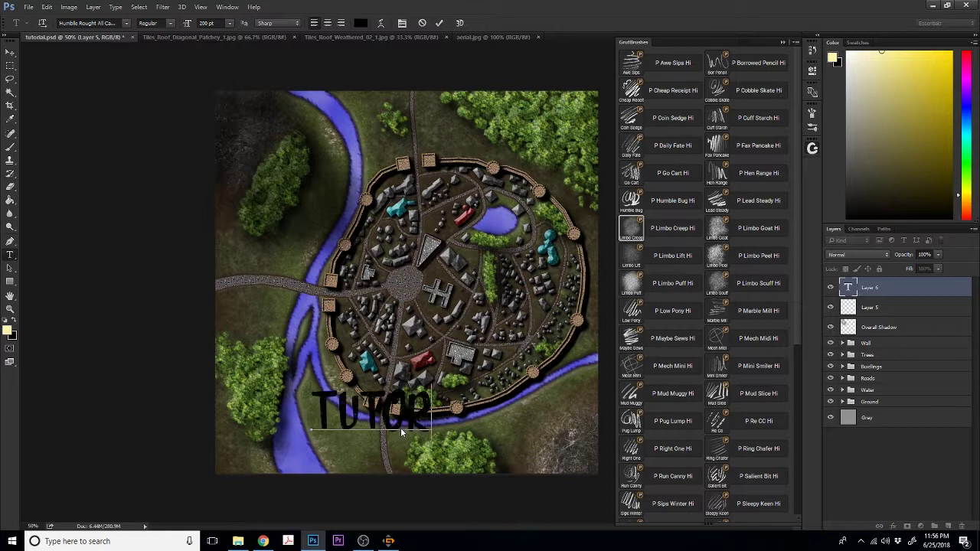
pyautogui.write('IAL')
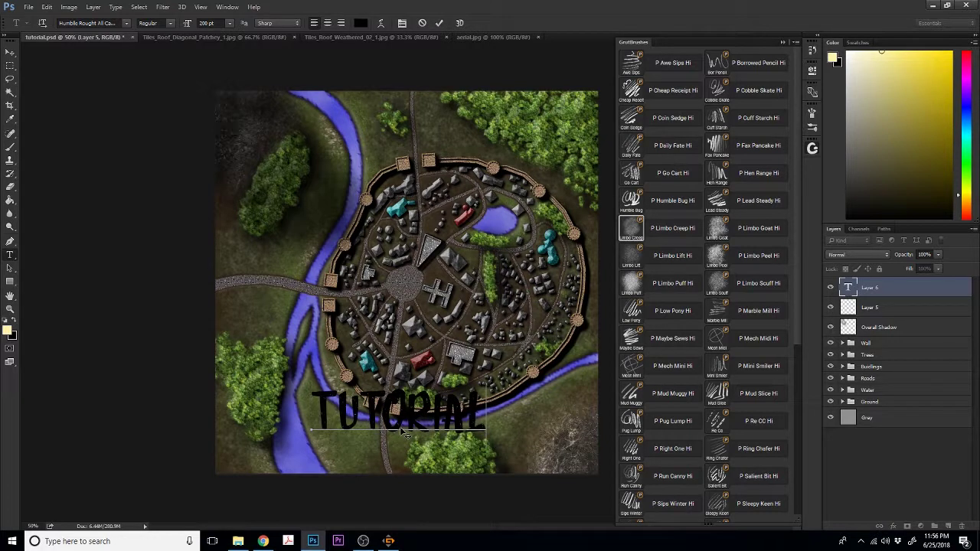
pyautogui.write('OPOLIS')
# - Set the title's font size to 100 pt and move it to the map's lower-left corner
pyautogui.hotkey('ctrl', 'a')
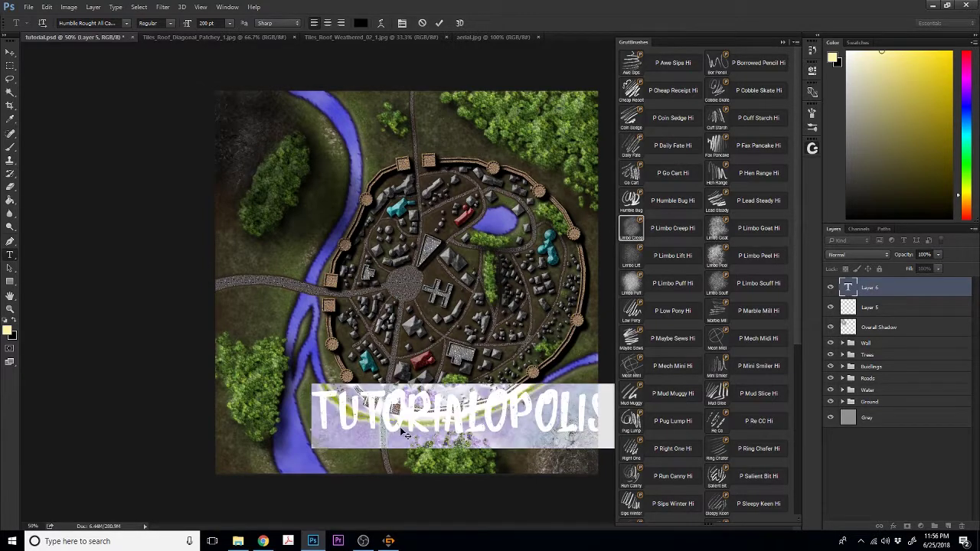
pyautogui.click(230, 24)
pyautogui.click(225, 196)
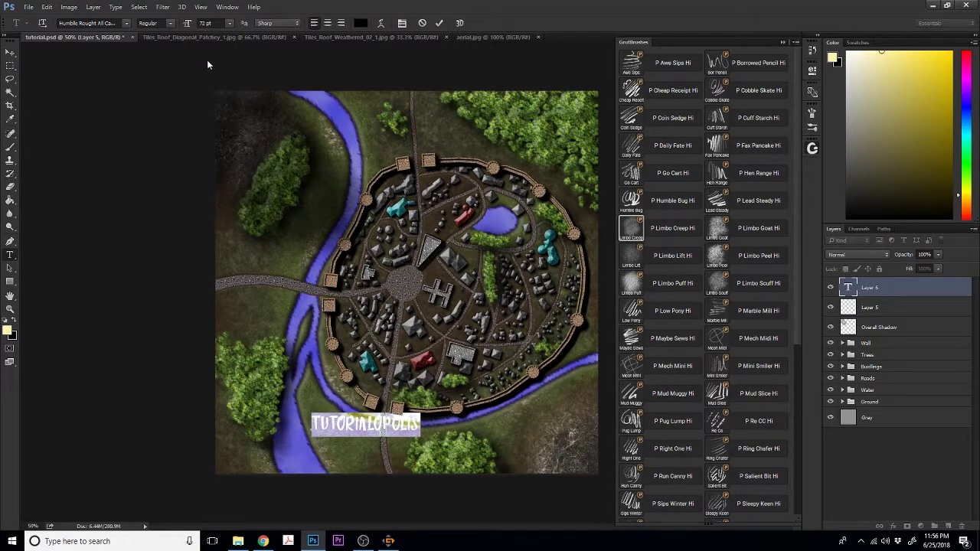
pyautogui.click(205, 23)
pyautogui.moveTo(189, 23); pyautogui.dragTo(211, 23)
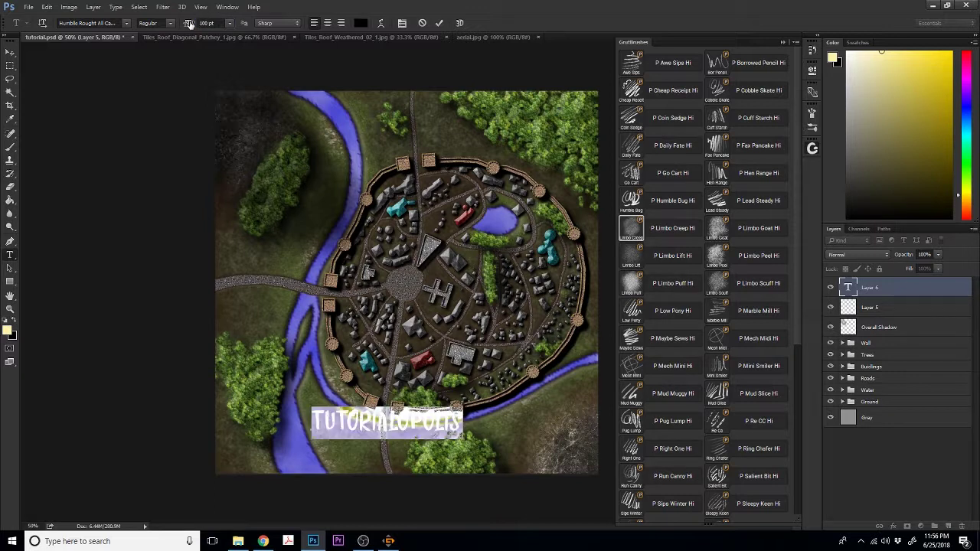
pyautogui.click(10, 52)
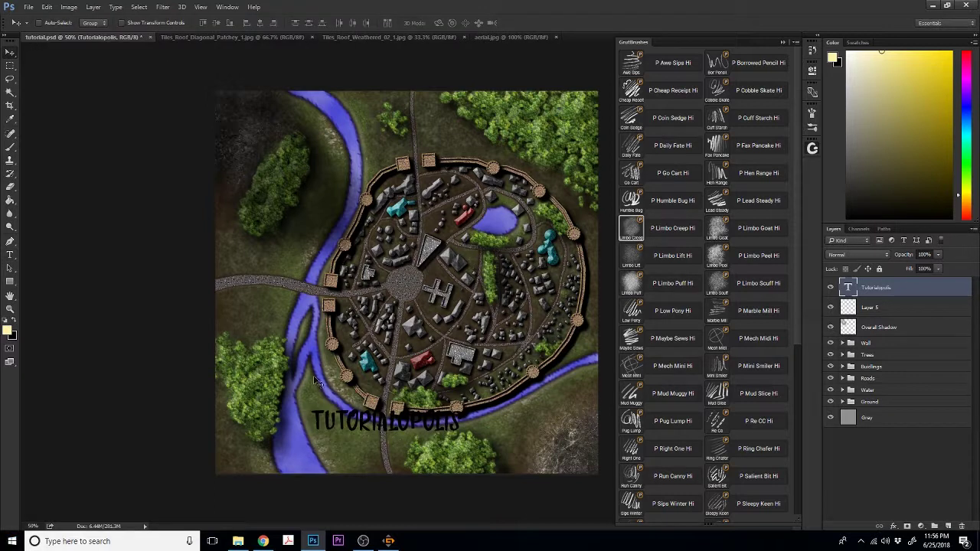
pyautogui.moveTo(348, 429); pyautogui.dragTo(270, 450)
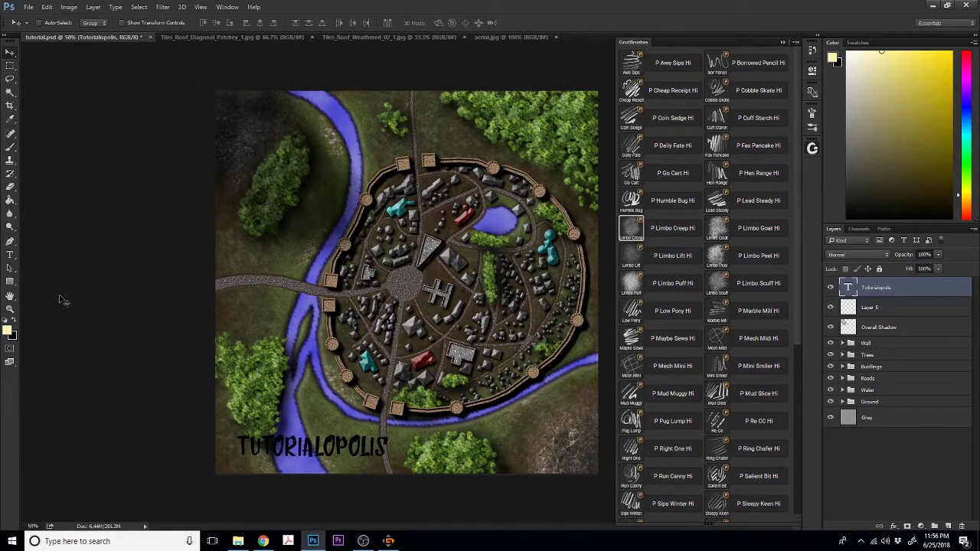
pyautogui.click(10, 255)
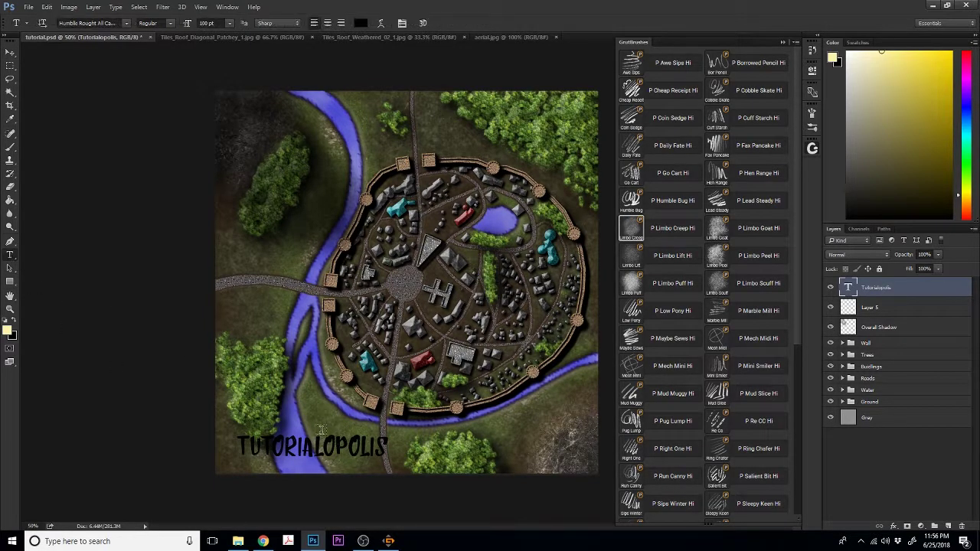
pyautogui.moveTo(387, 448); pyautogui.dragTo(367, 447)
pyautogui.moveTo(261, 444); pyautogui.dragTo(236, 446)
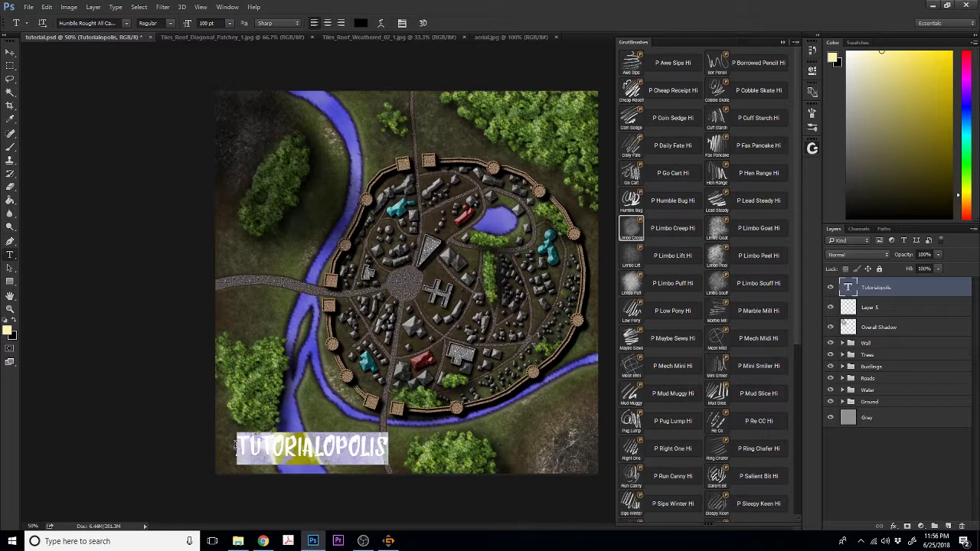
pyautogui.press('BackSpace')
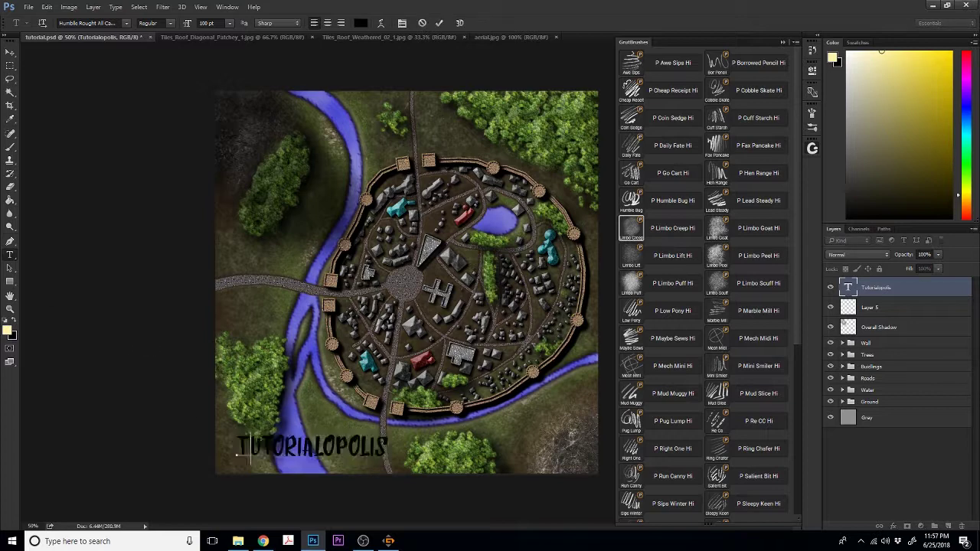
pyautogui.hotkey('ctrl', 'z')
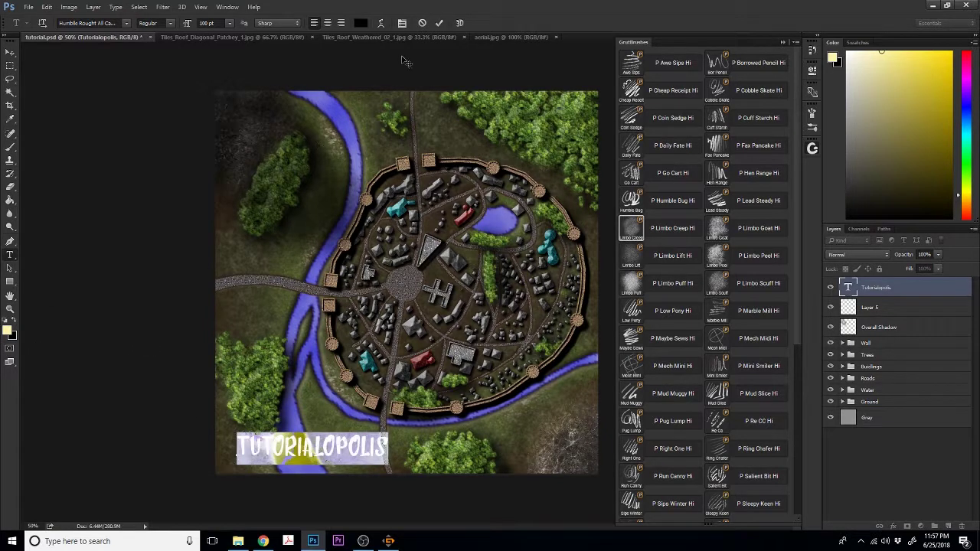
pyautogui.press('Escape')
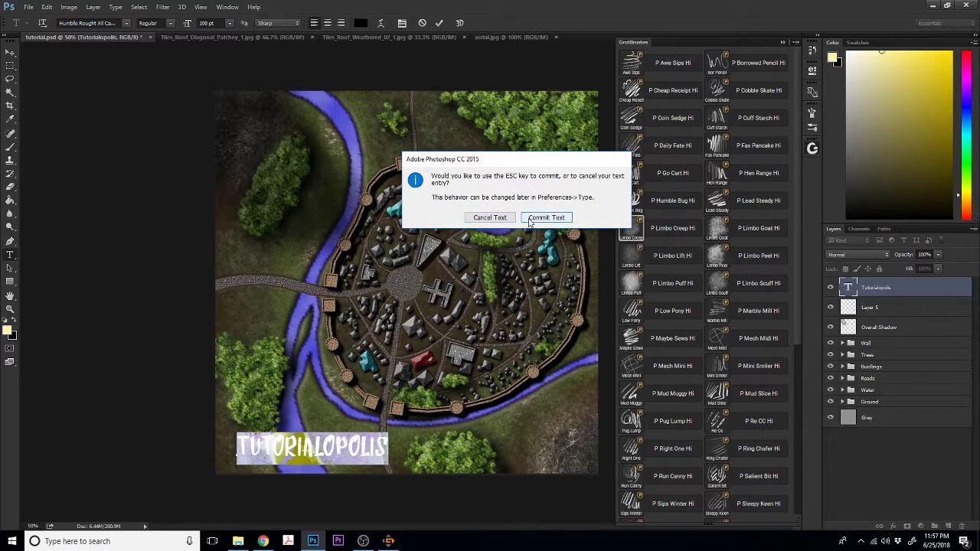
pyautogui.click(493, 218)
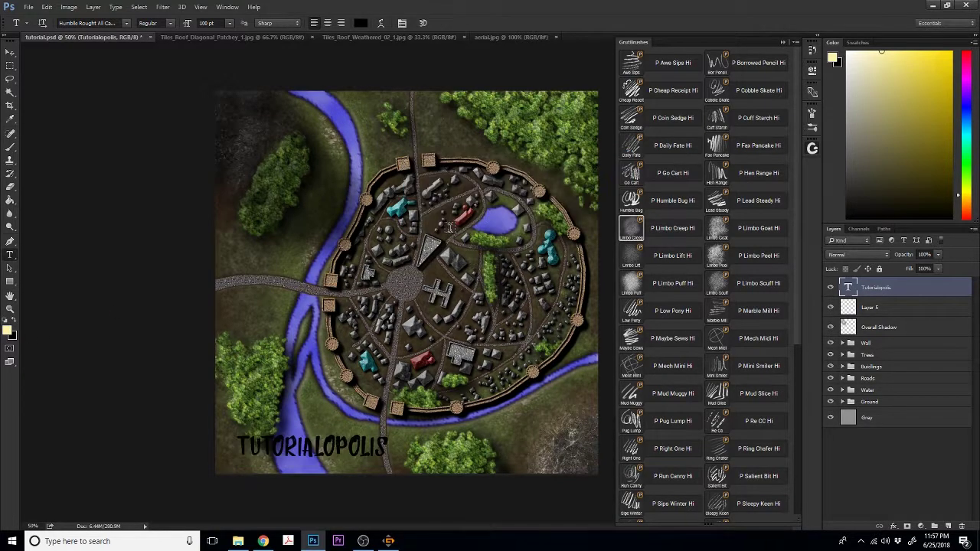
# - Set the foreground color to near-white (#fefefe) and return to the Type tool
pyautogui.click(9, 332)
pyautogui.click(359, 141)
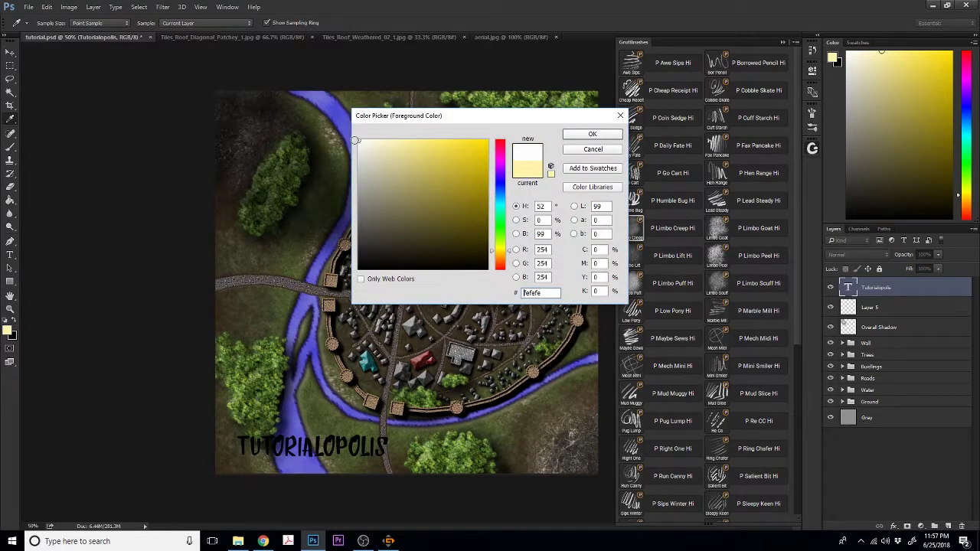
pyautogui.click(591, 134)
pyautogui.press('t')
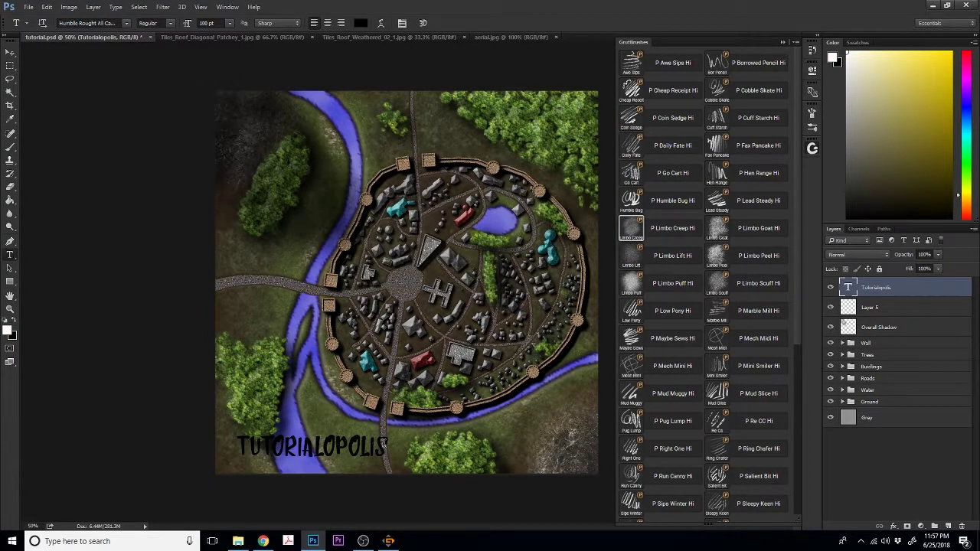
# - Set the color of the "Tutorialopolis" title text to white (#ffffff)
pyautogui.moveTo(387, 446); pyautogui.dragTo(235, 448)
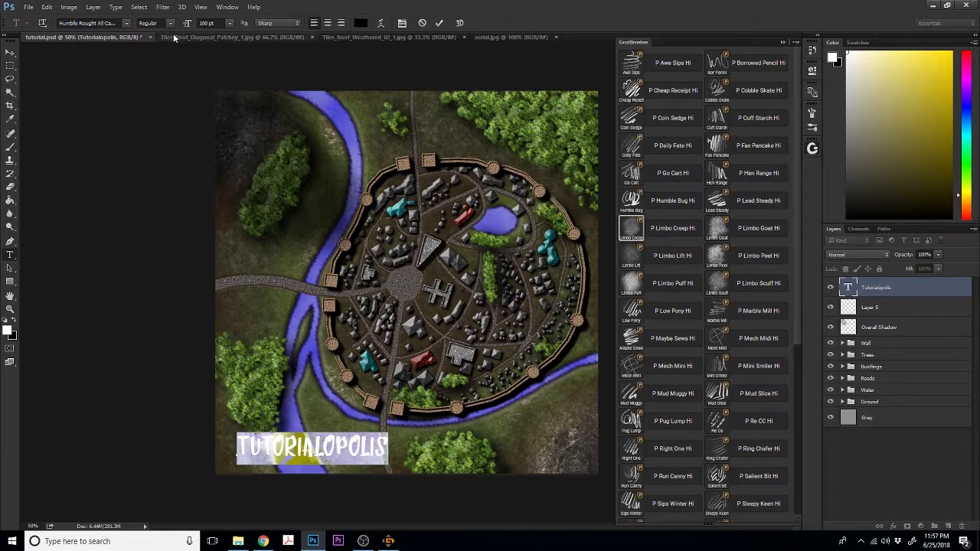
pyautogui.click(359, 23)
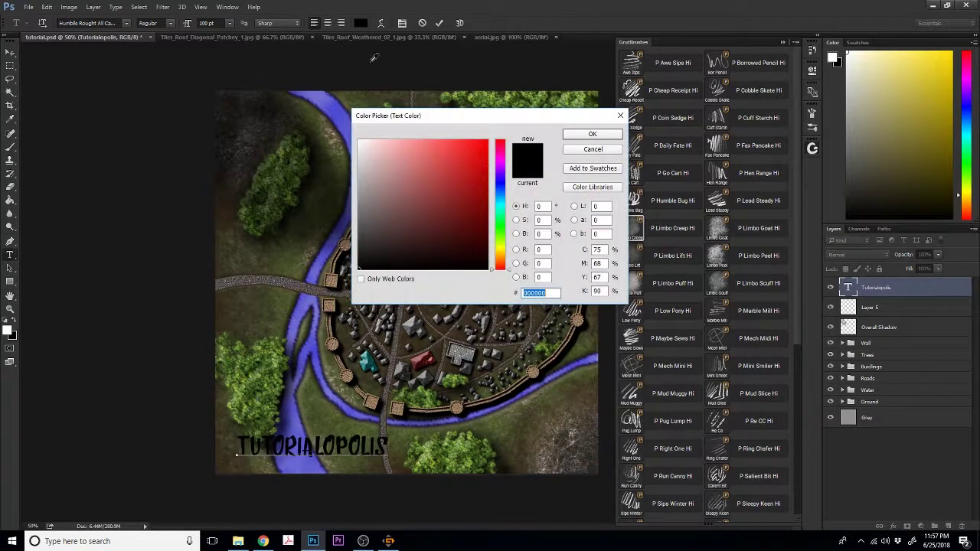
pyautogui.click(357, 139)
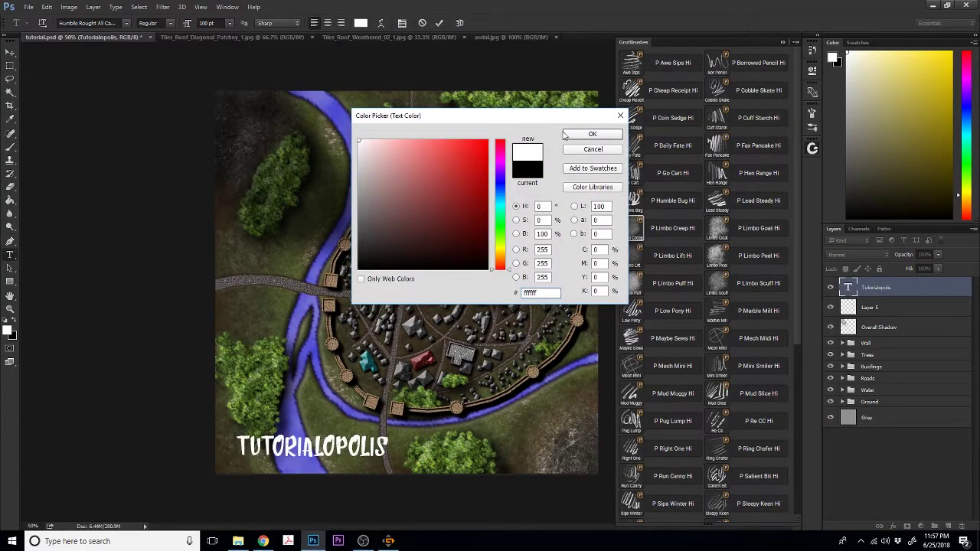
pyautogui.click(576, 136)
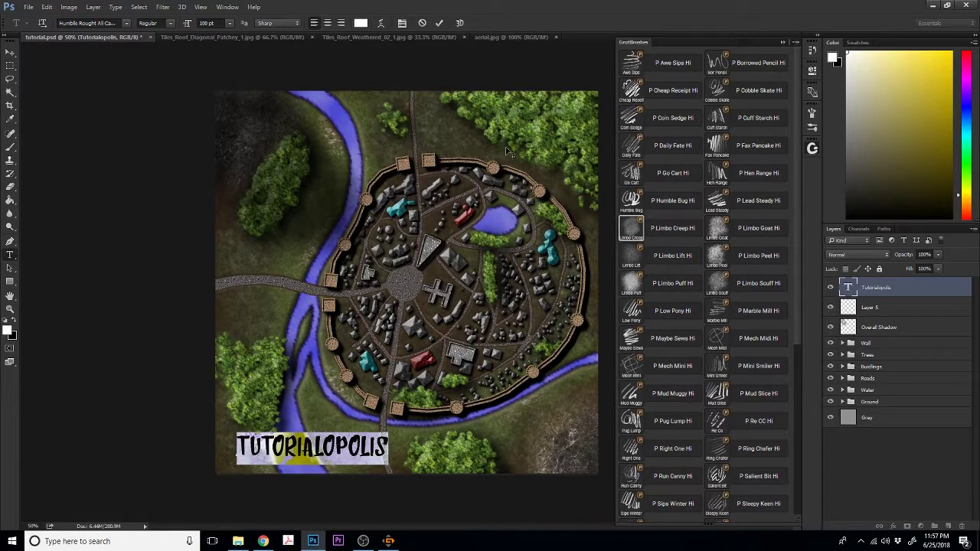
pyautogui.click(440, 23)
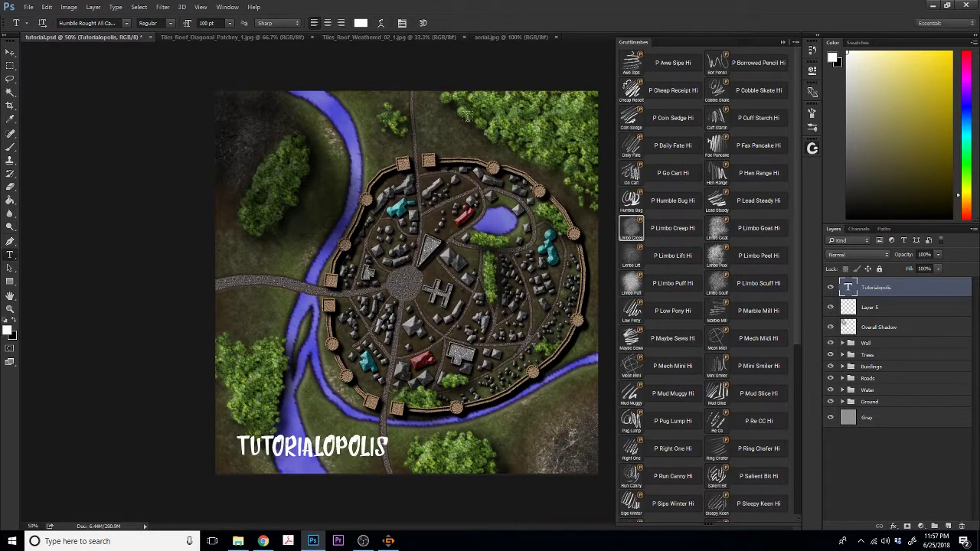
# - Rasterize the title's type layer and place a black duplicate of it directly beneath the original
pyautogui.rightClick(865, 287)
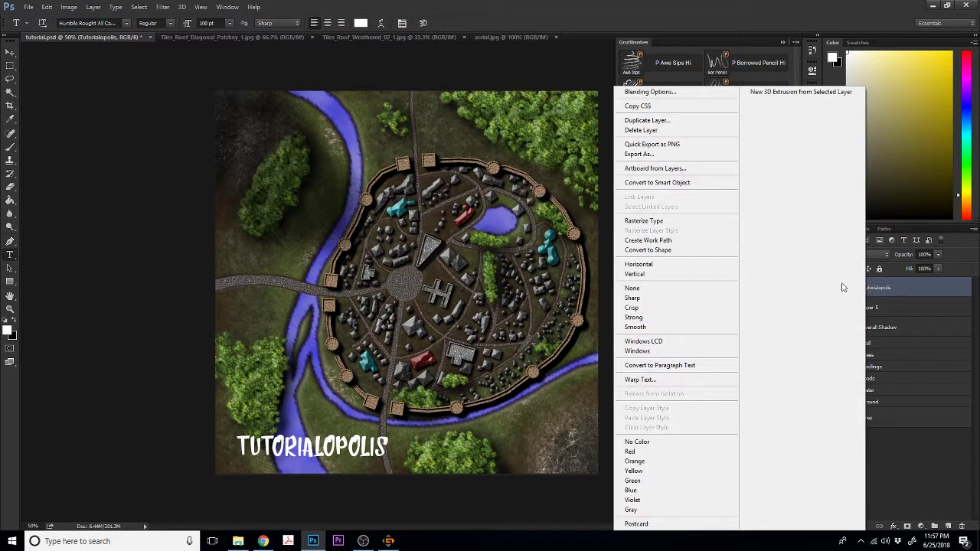
pyautogui.click(681, 221)
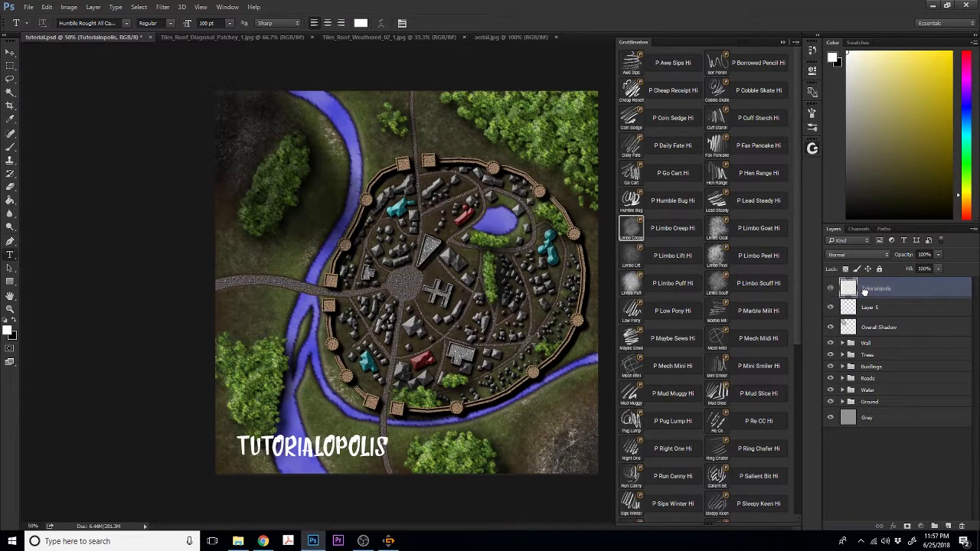
pyautogui.moveTo(865, 295); pyautogui.dragTo(875, 309)
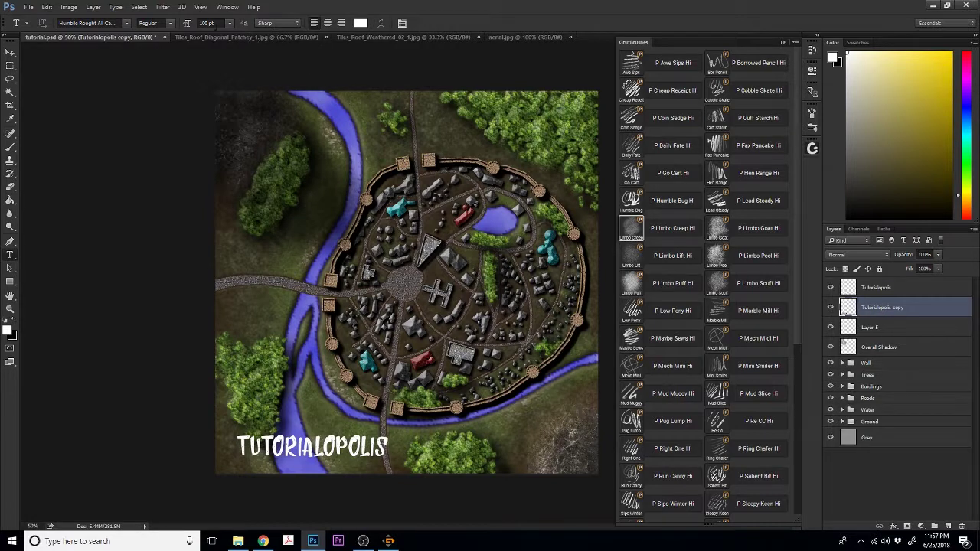
# - Apply a Gaussian Blur with a radius of about 4.5 pixels to the black title copy
pyautogui.click(162, 7)
pyautogui.moveTo(166, 119)
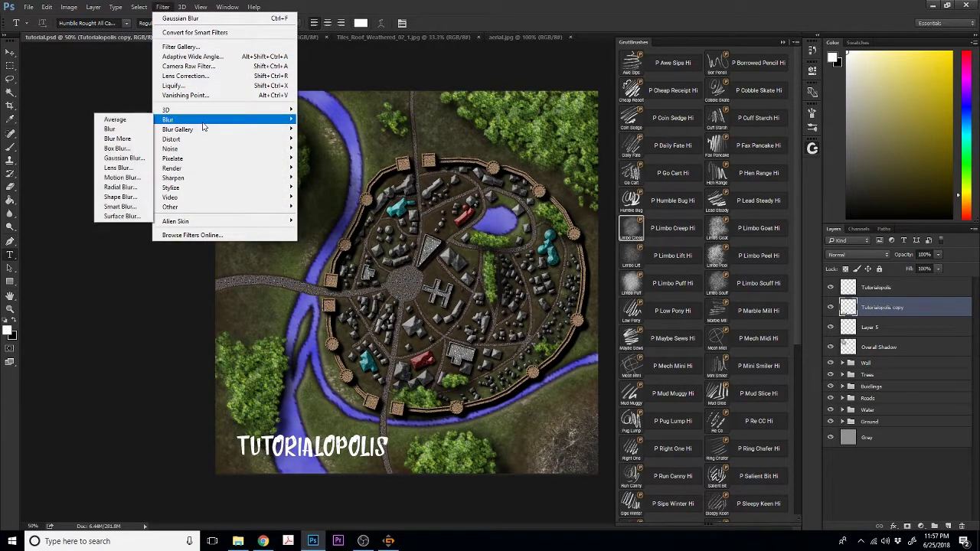
pyautogui.click(130, 160)
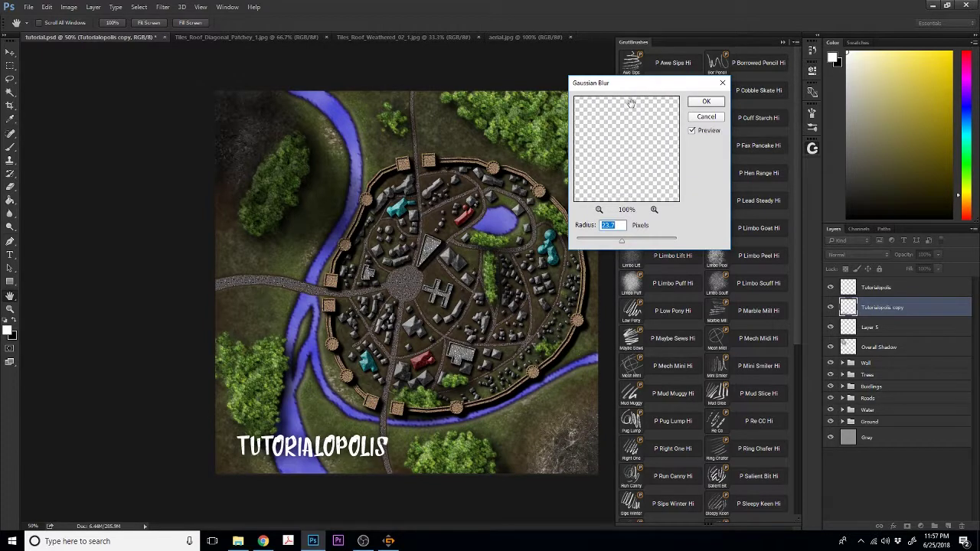
pyautogui.click(598, 209)
pyautogui.click(599, 210)
pyautogui.click(598, 209)
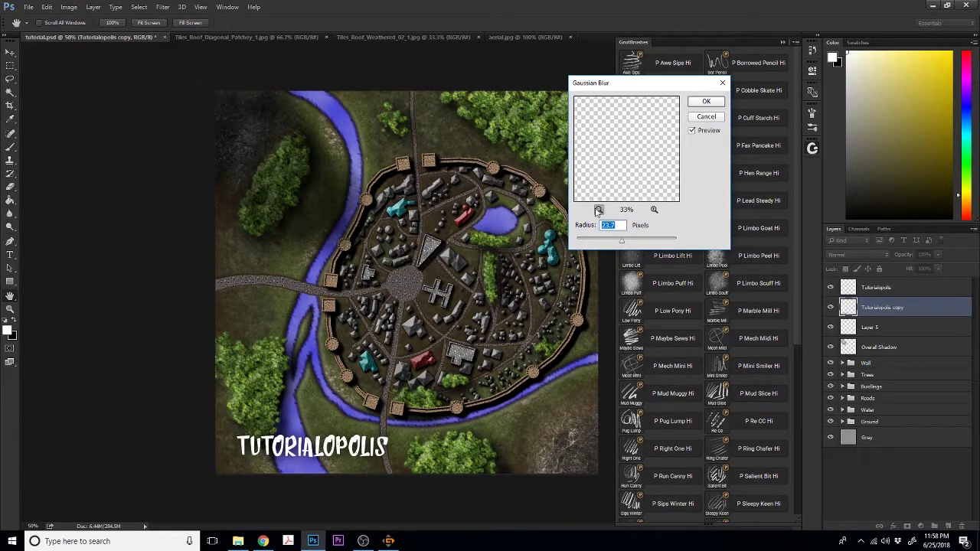
pyautogui.click(599, 209)
pyautogui.click(599, 209)
pyautogui.moveTo(620, 244); pyautogui.dragTo(601, 243)
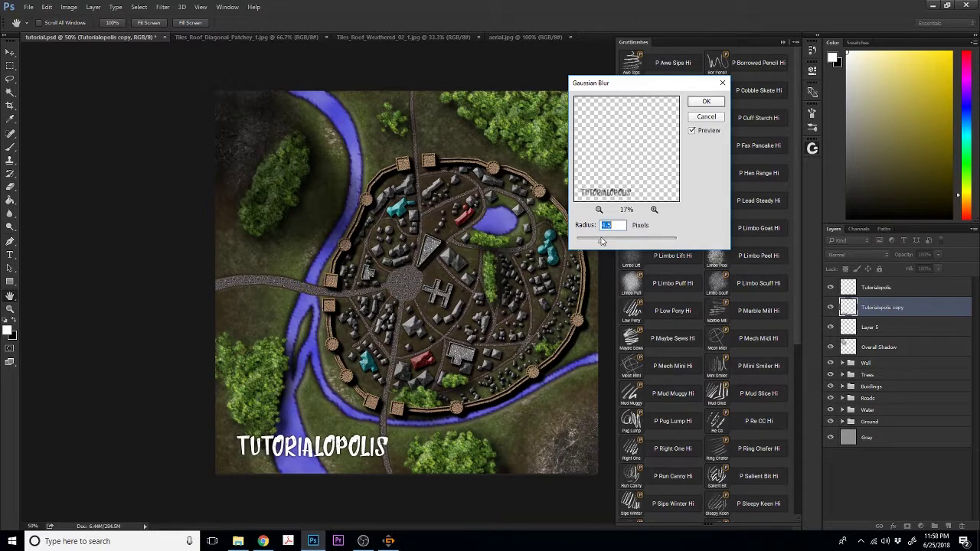
pyautogui.click(704, 102)
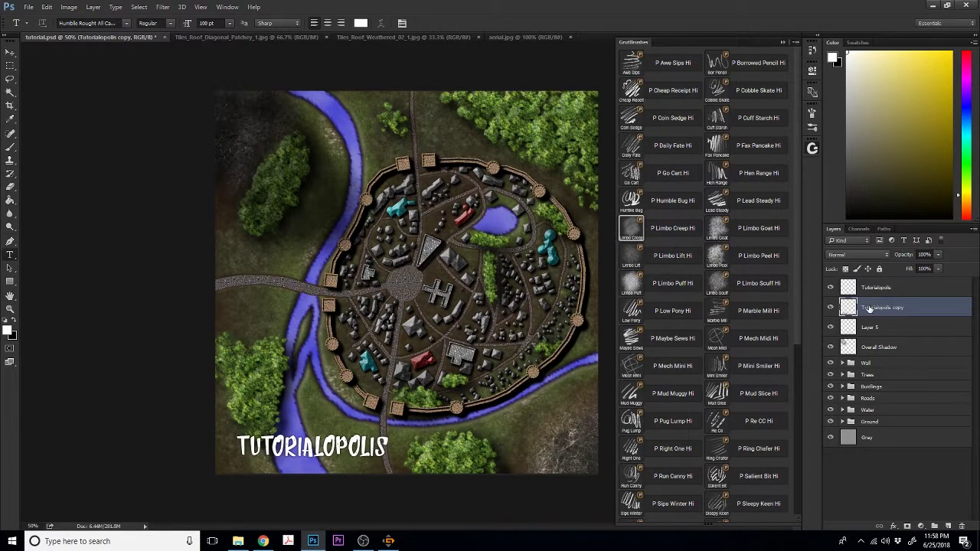
# - Duplicate the blurred title copy six times to strengthen the shadow behind the lettering
pyautogui.hotkey('ctrl', 'j')
pyautogui.hotkey('ctrl', 'j')
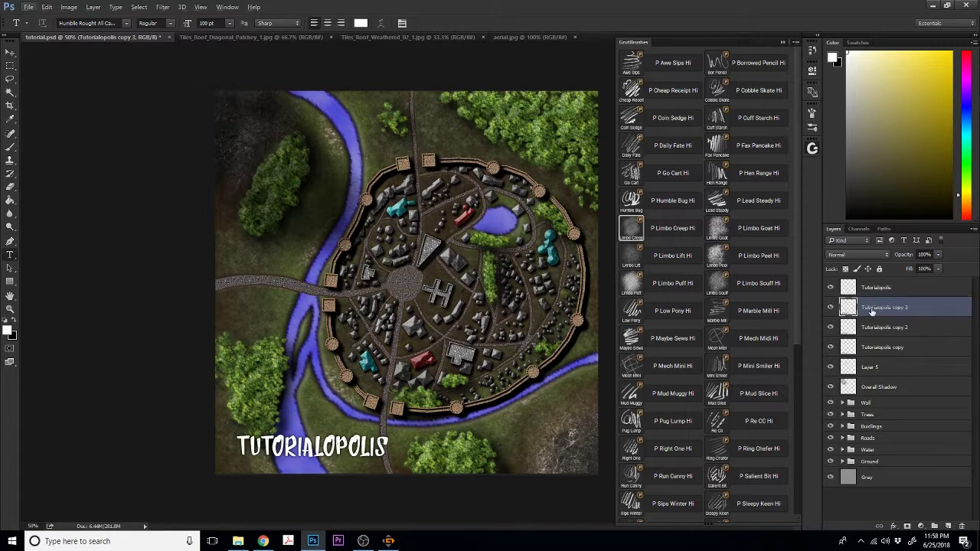
pyautogui.hotkey('ctrl', 'j')
pyautogui.hotkey('ctrl', 'j')
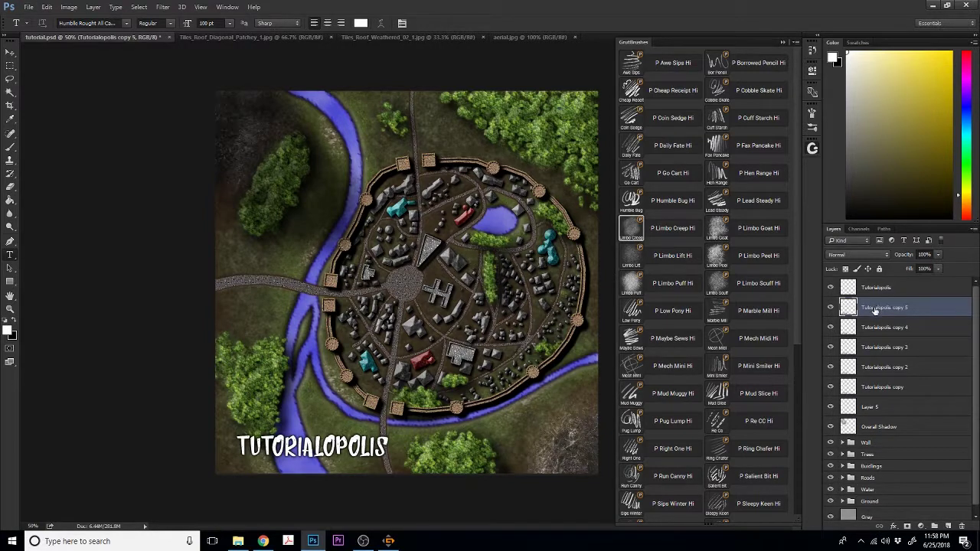
pyautogui.hotkey('ctrl', 'j')
pyautogui.hotkey('ctrl', 'j')
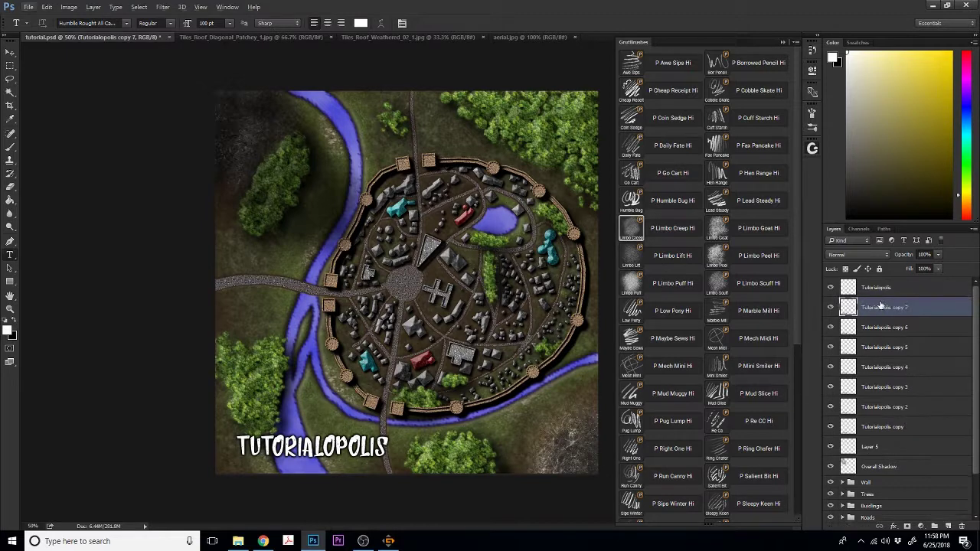
# - Merge all seven blurred title copies into a single shadow layer
pyautogui.keyDown('shift'); pyautogui.click(889, 429); pyautogui.keyUp('shift')
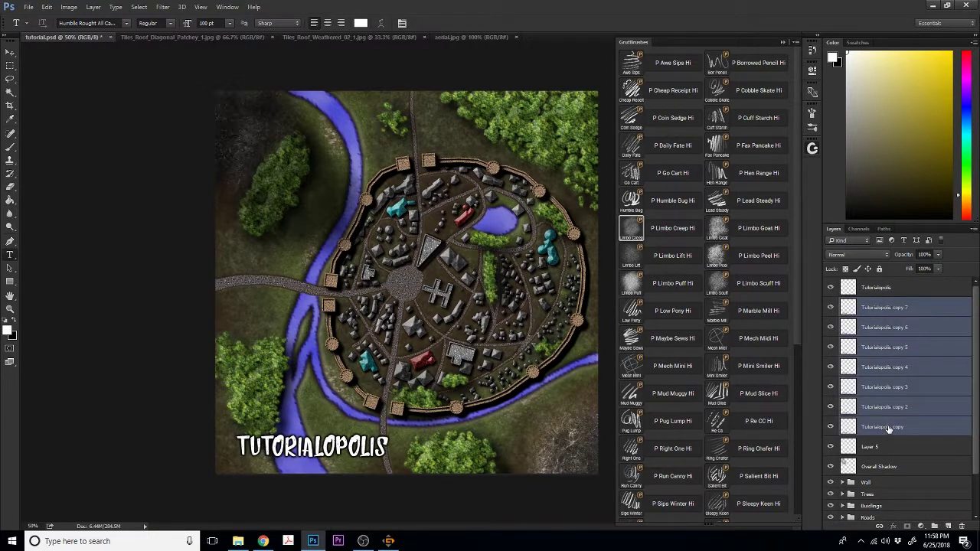
pyautogui.rightClick(887, 428)
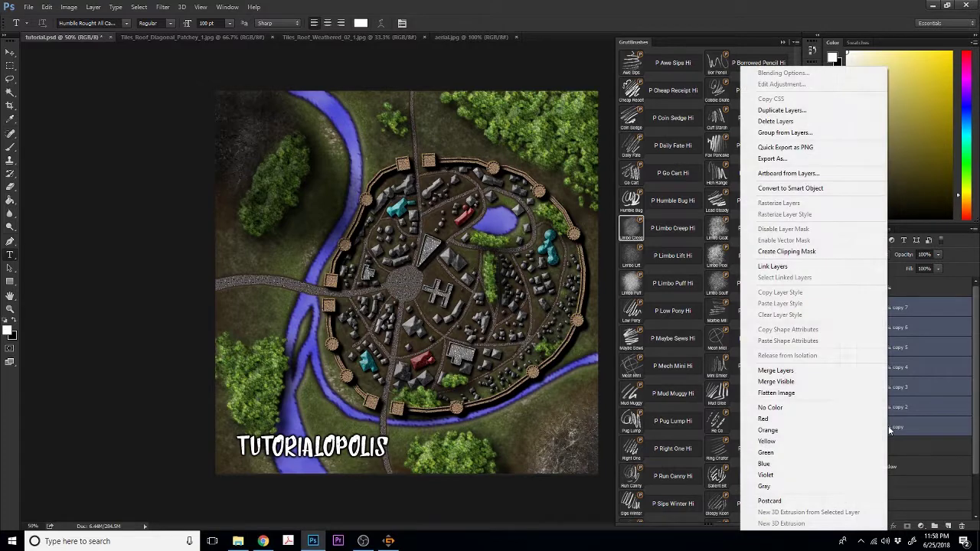
pyautogui.click(806, 369)
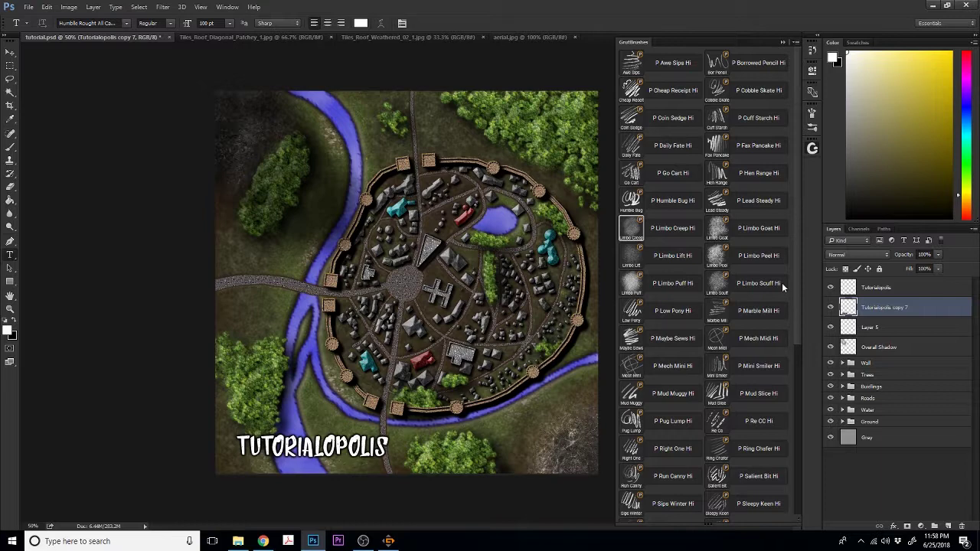
# - Add a Bevel & Emboss layer style to the white title layer
pyautogui.click(870, 289)
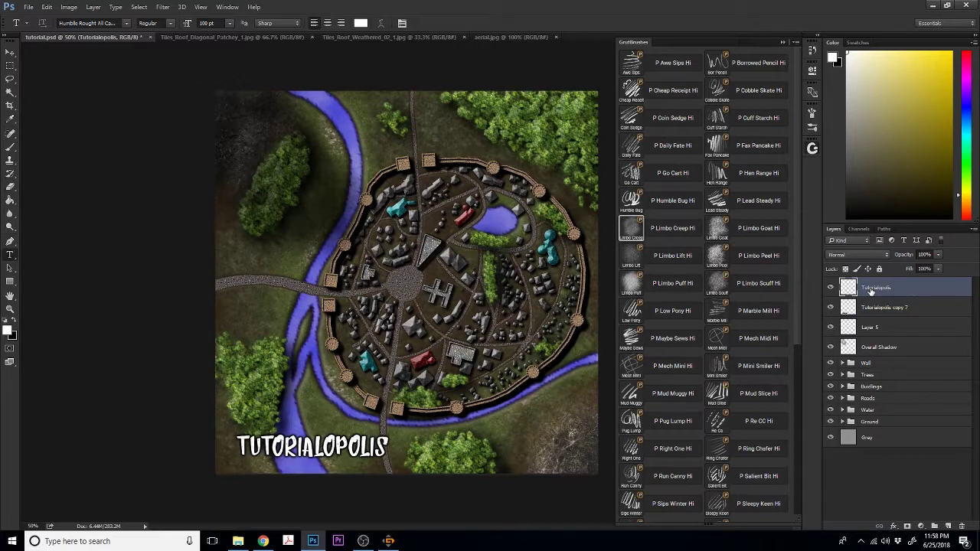
pyautogui.doubleClick(872, 288)
pyautogui.doubleClick(852, 288)
pyautogui.click(547, 129)
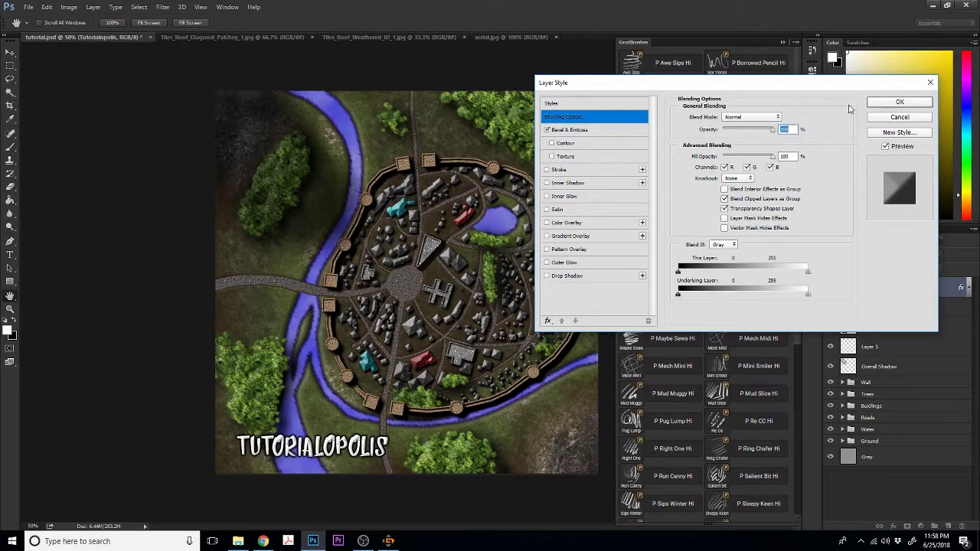
pyautogui.click(873, 107)
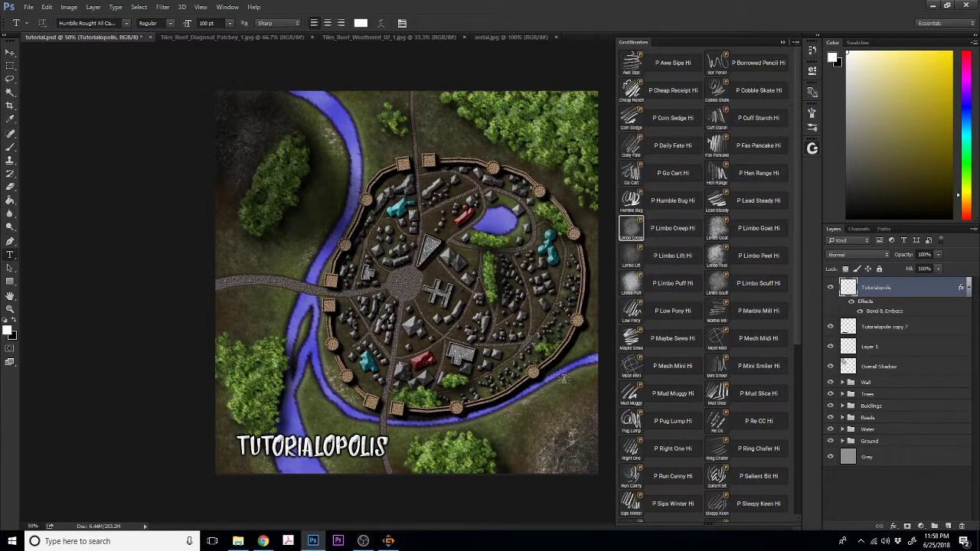
# - Collapse the brush library and inspect the finished map and its title at a closer view
pyautogui.scroll(1, 563, 379)
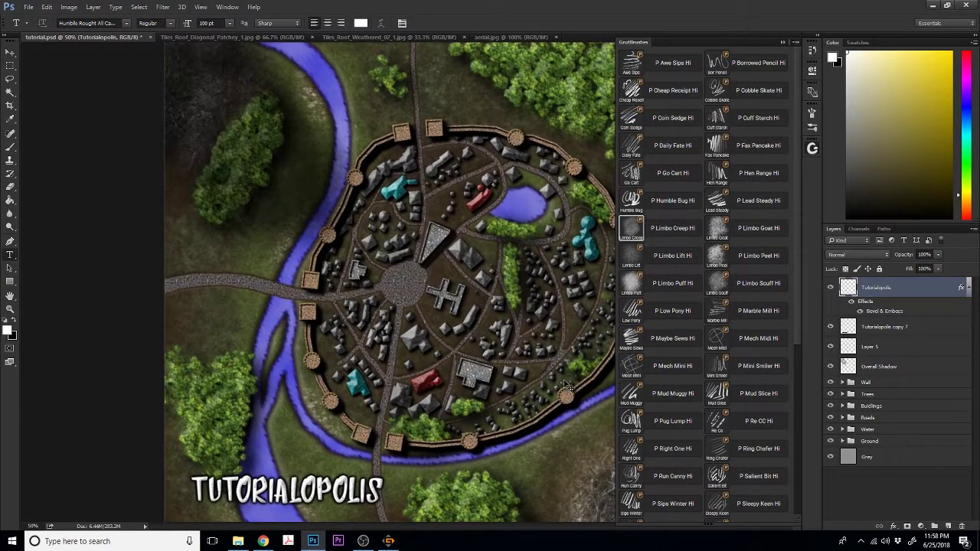
pyautogui.hotkey('ctrl', '+')
pyautogui.click(782, 42)
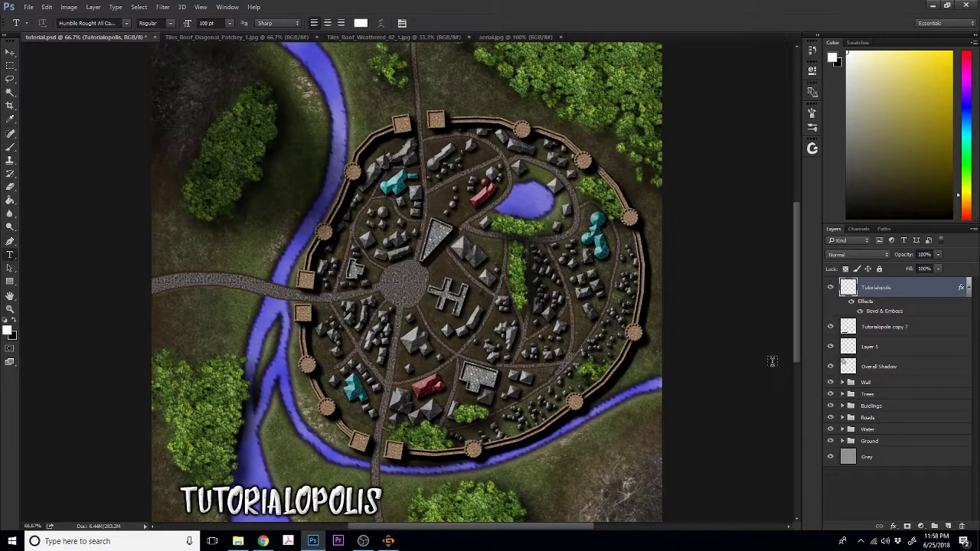
pyautogui.moveTo(799, 293)
pyautogui.mouseDown()
pyautogui.moveTo(796, 344)
pyautogui.moveTo(795, 264)
pyautogui.moveTo(797, 302)
pyautogui.mouseUp()
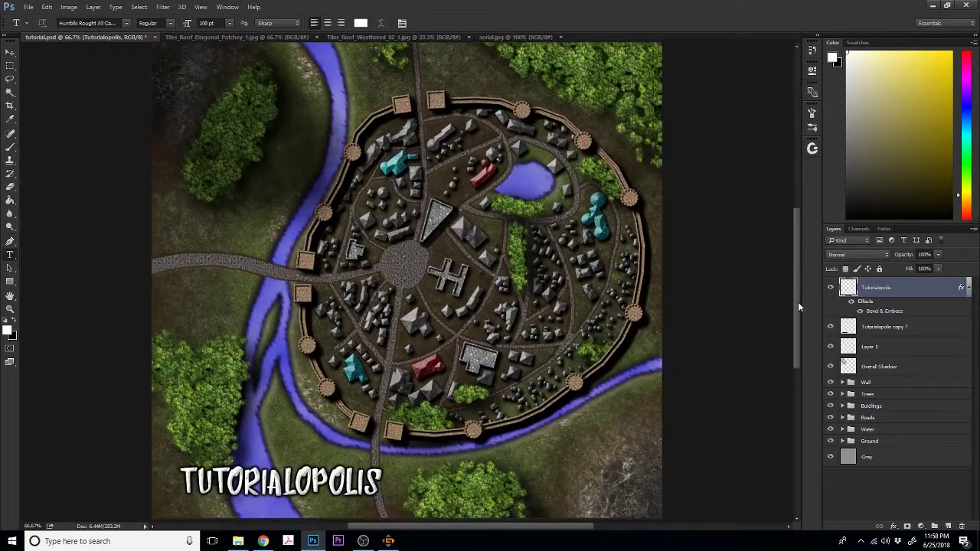
pyautogui.hotkey('ctrl', '-')
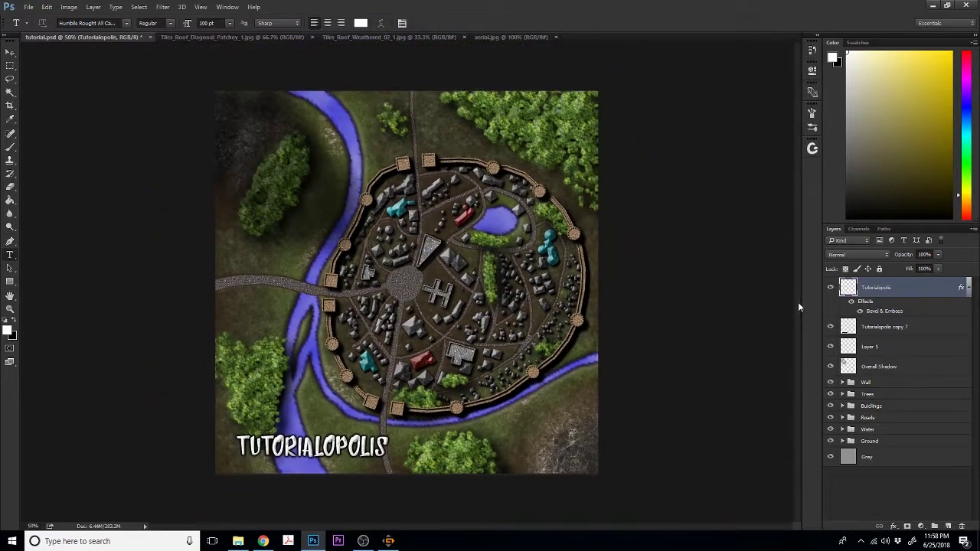